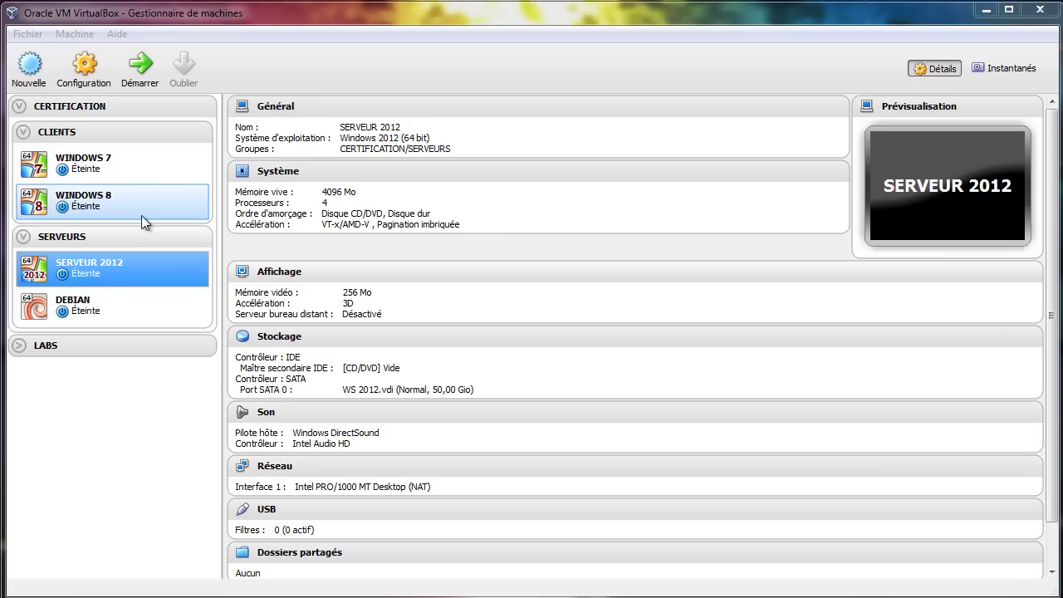
# - Select the WINDOWS 8 virtual machine in VirtualBox Manager
pyautogui.click(91, 205)
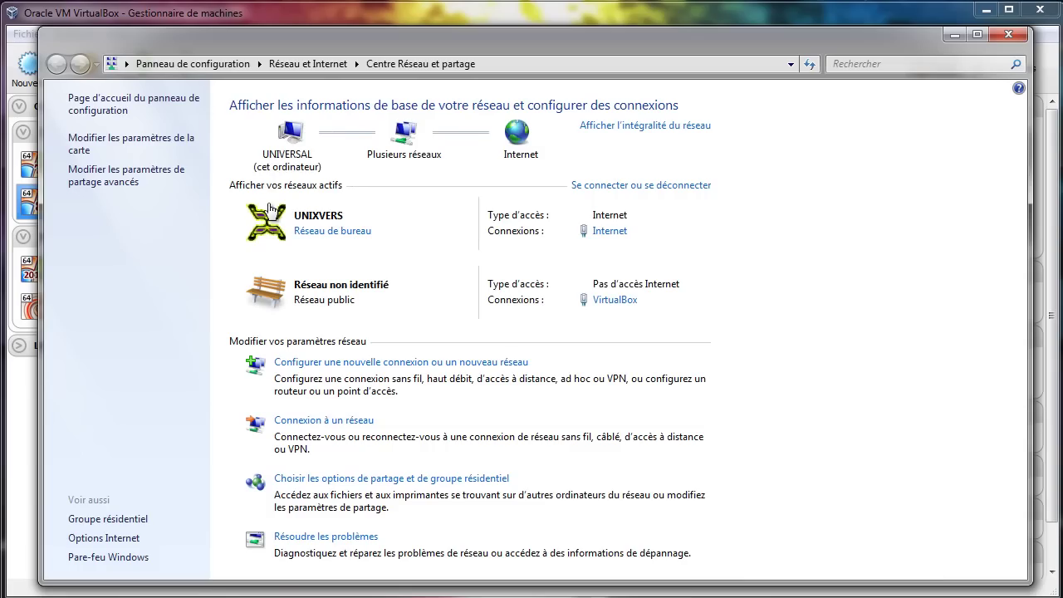
# - List the host's network adapters: Internet on Realtek PCIe GBE and VirtualBox Host-Only Ethernet
pyautogui.click(93, 148)
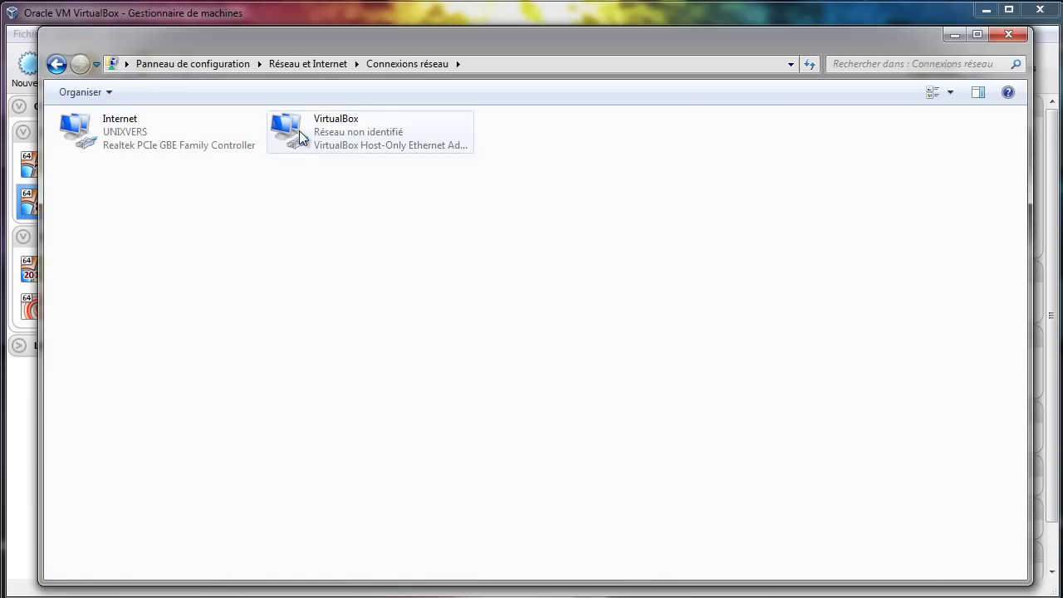
pyautogui.click(119, 136)
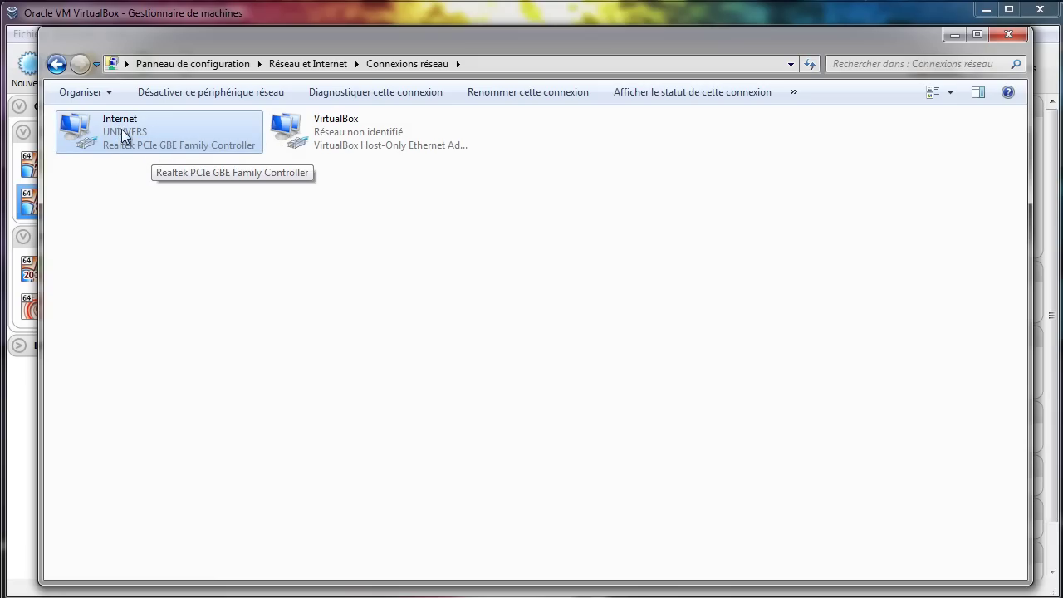
pyautogui.click(384, 141)
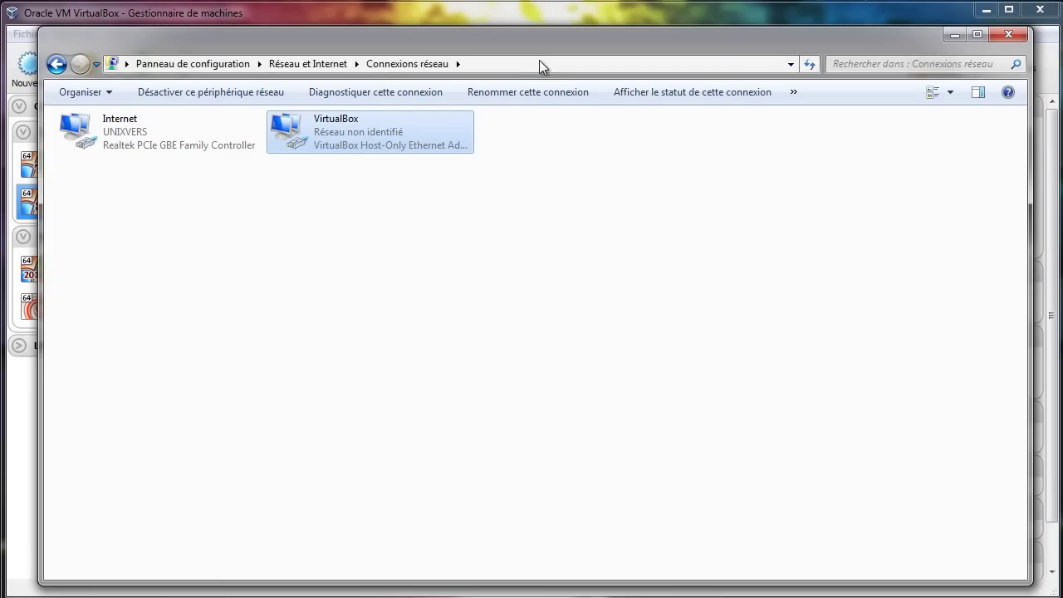
pyautogui.moveTo(536, 46); pyautogui.dragTo(736, 136)
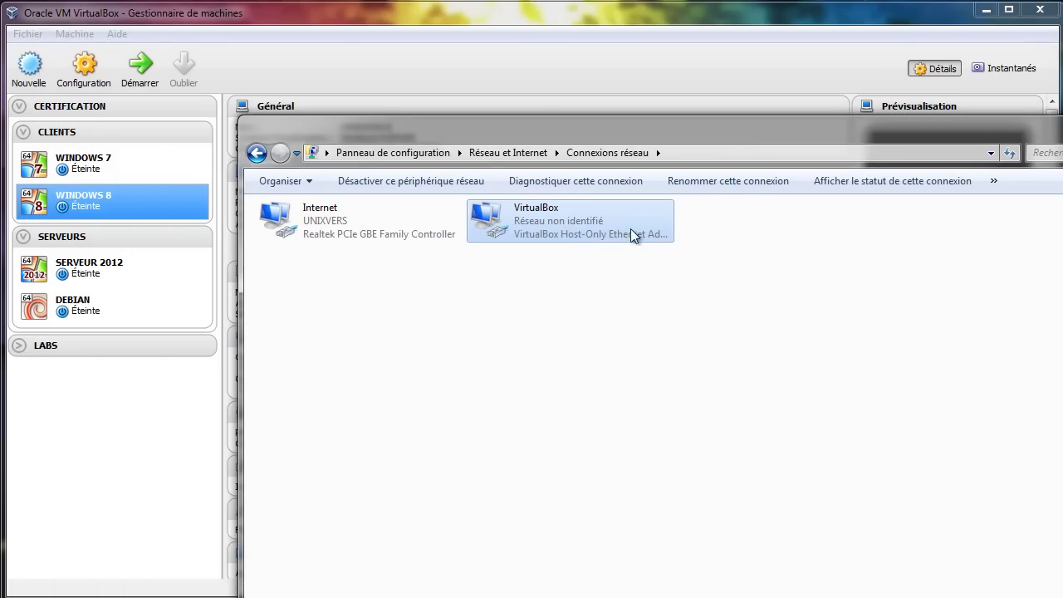
# - Remove the existing host-only adapter in VirtualBox's Réseau preferences
pyautogui.click(30, 34)
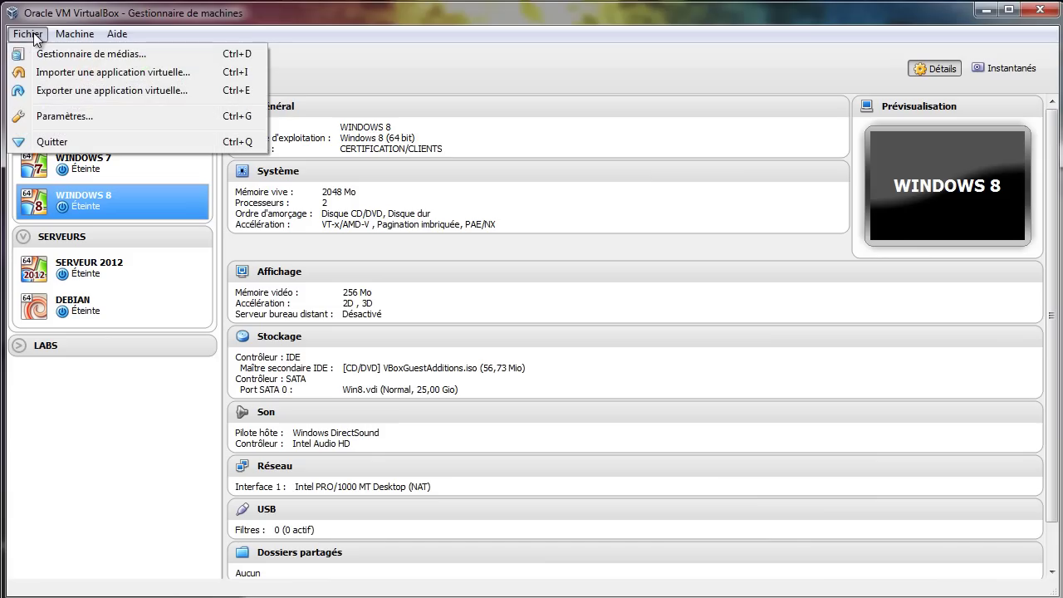
pyautogui.click(73, 115)
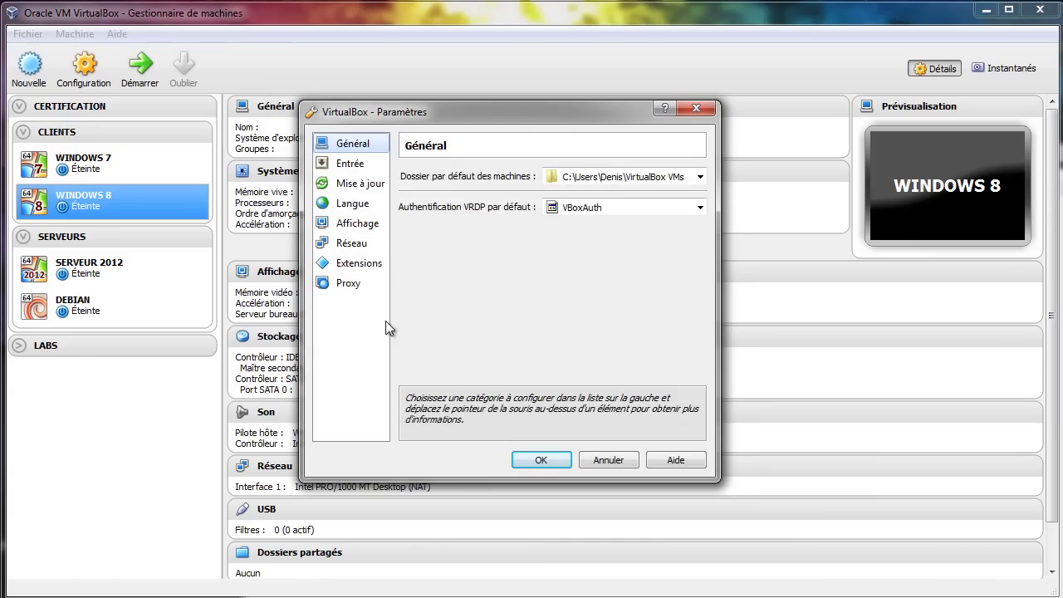
pyautogui.click(365, 244)
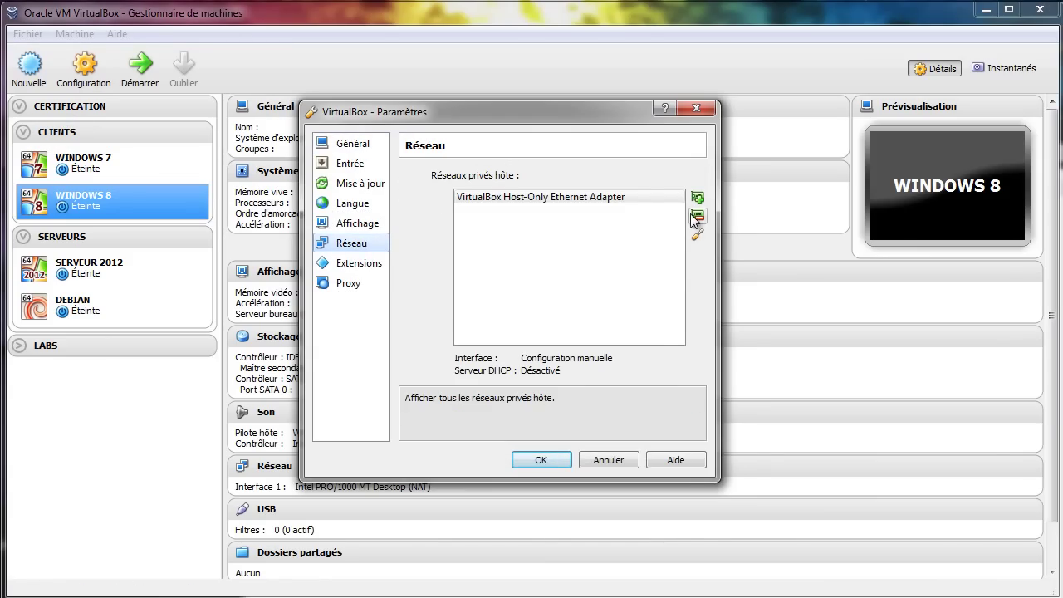
pyautogui.click(696, 215)
pyautogui.click(486, 333)
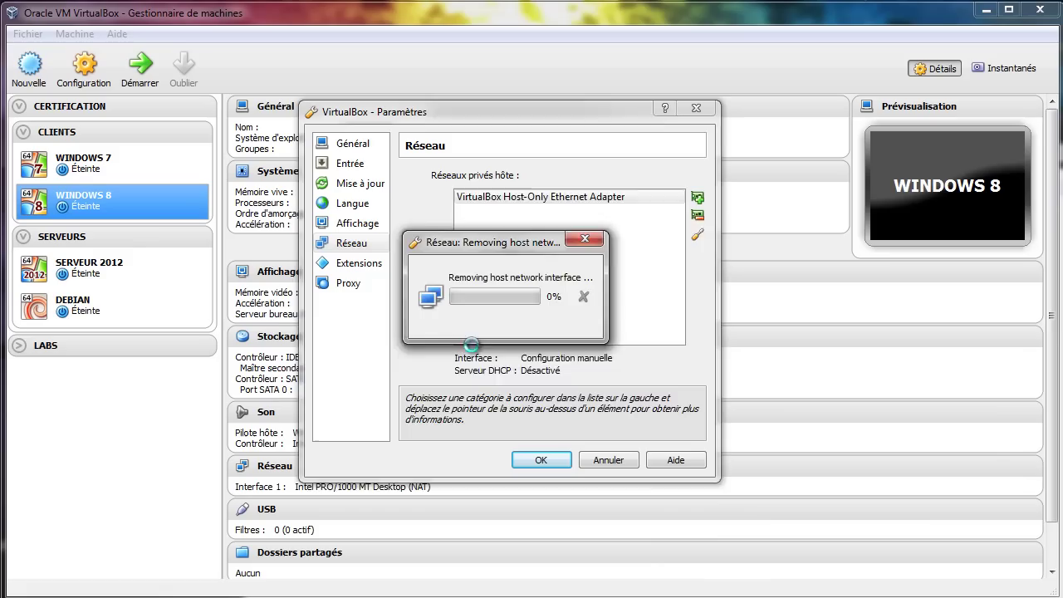
# - Create a new host-only adapter, which appears as VirtualBox Host-Only Network
pyautogui.hotkey('alt', 'Tab')
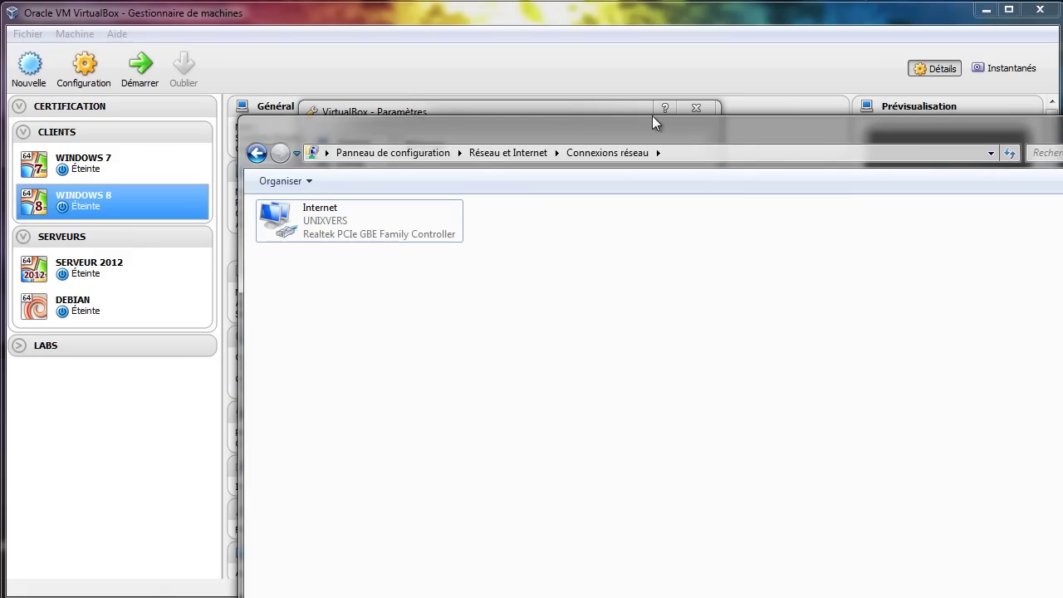
pyautogui.click(571, 108)
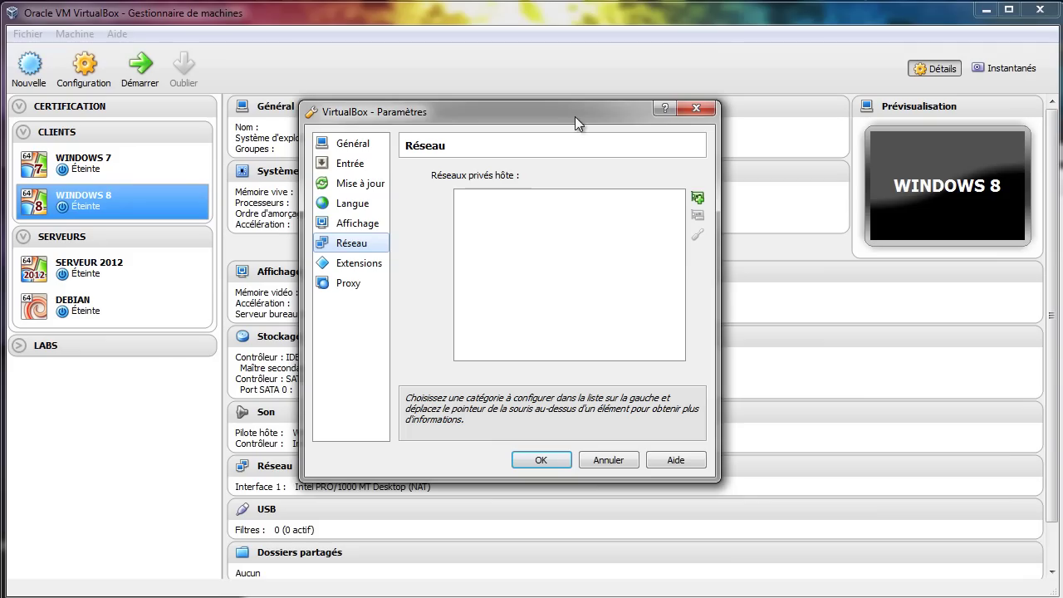
pyautogui.click(694, 194)
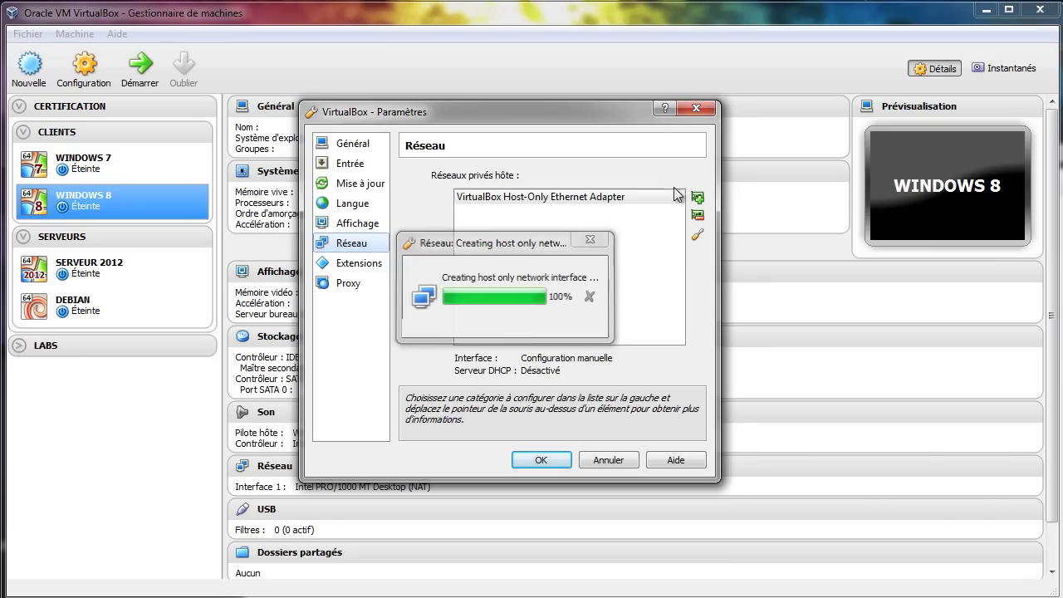
pyautogui.hotkey('alt', 'Tab')
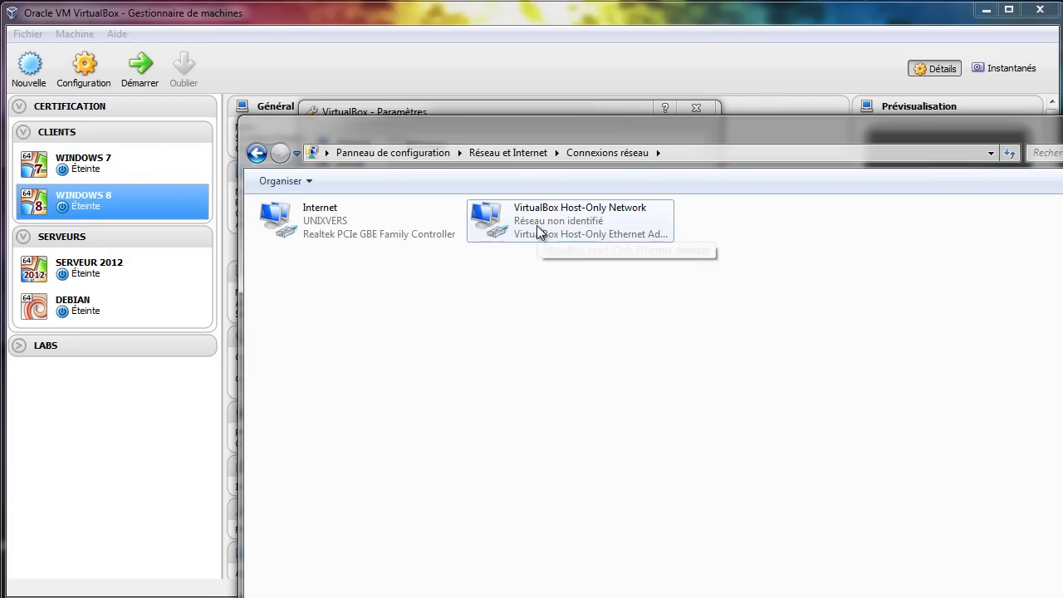
# - Rename the new host-only adapter to 'VirtualBox'
pyautogui.click(571, 205)
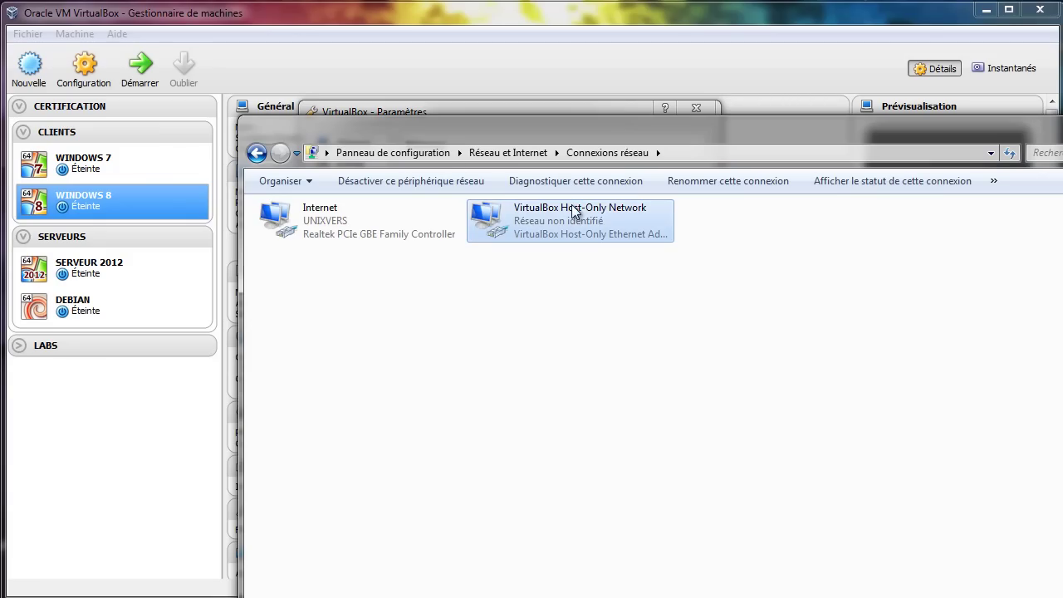
pyautogui.click(571, 205)
pyautogui.moveTo(561, 207); pyautogui.dragTo(635, 205)
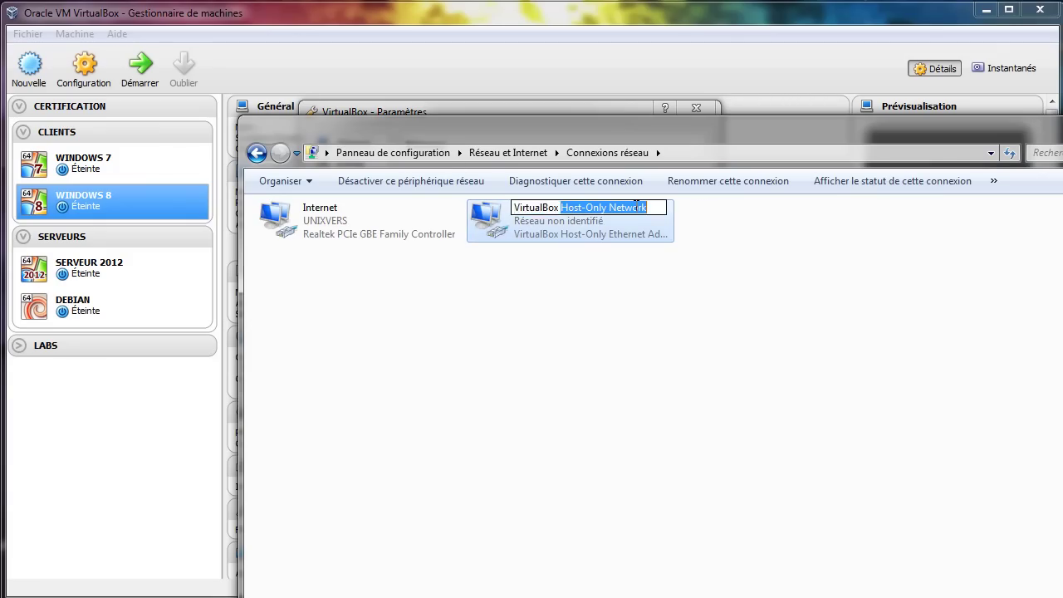
pyautogui.press('BackSpace')
pyautogui.press('Return')
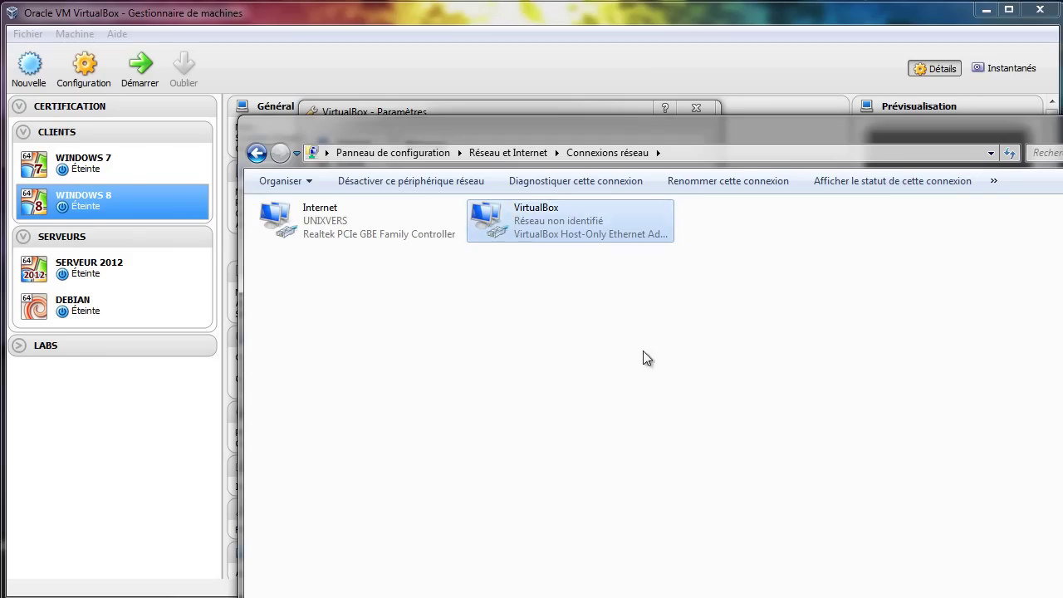
pyautogui.click(643, 350)
# - Disable the VirtualBox adapter in Network Connections
pyautogui.click(498, 106)
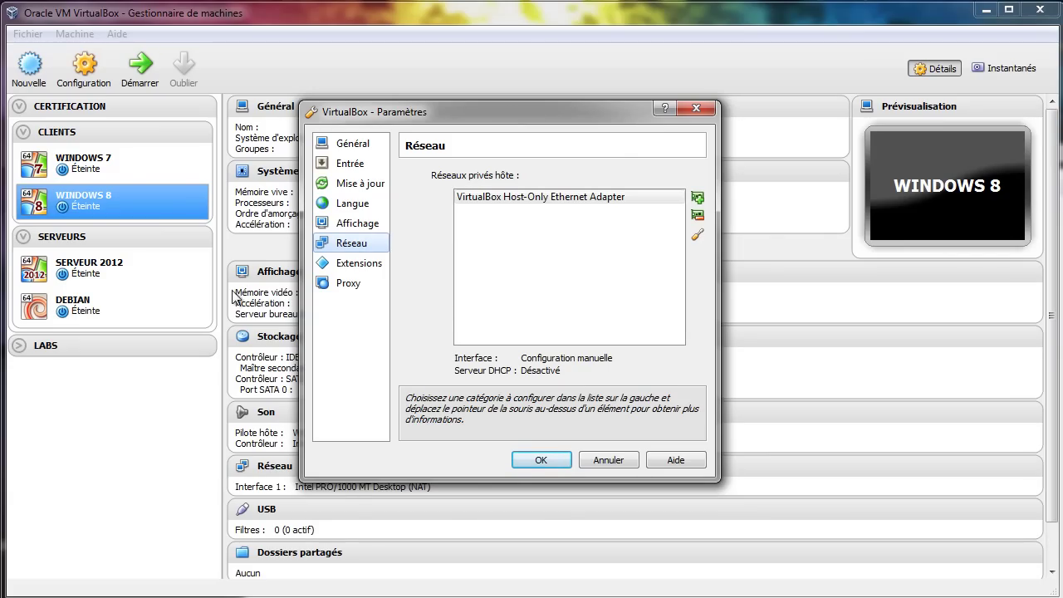
pyautogui.hotkey('alt', 'Tab')
pyautogui.click(557, 214)
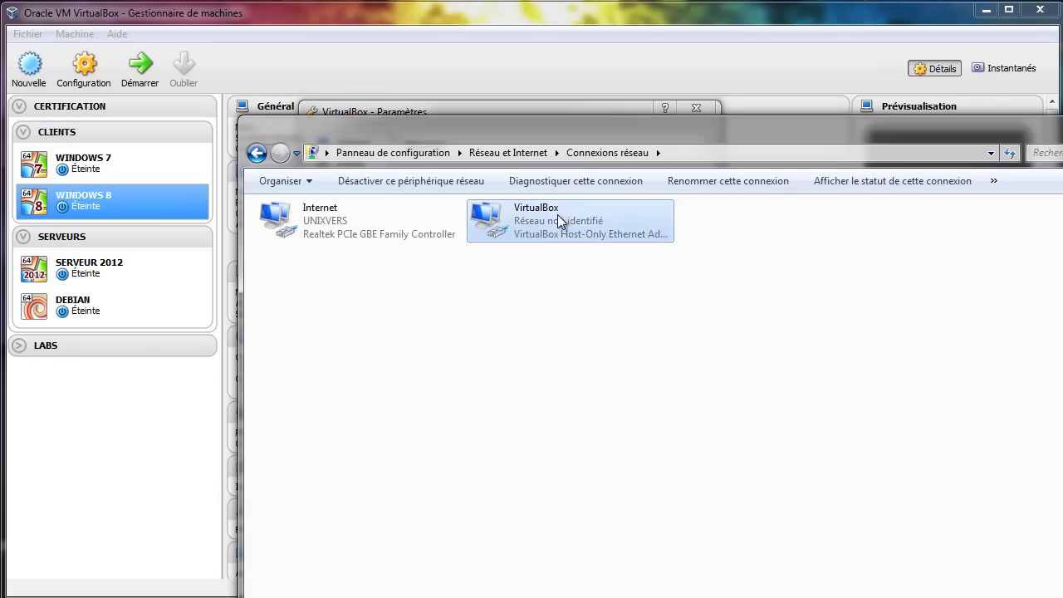
pyautogui.rightClick(557, 214)
pyautogui.click(593, 229)
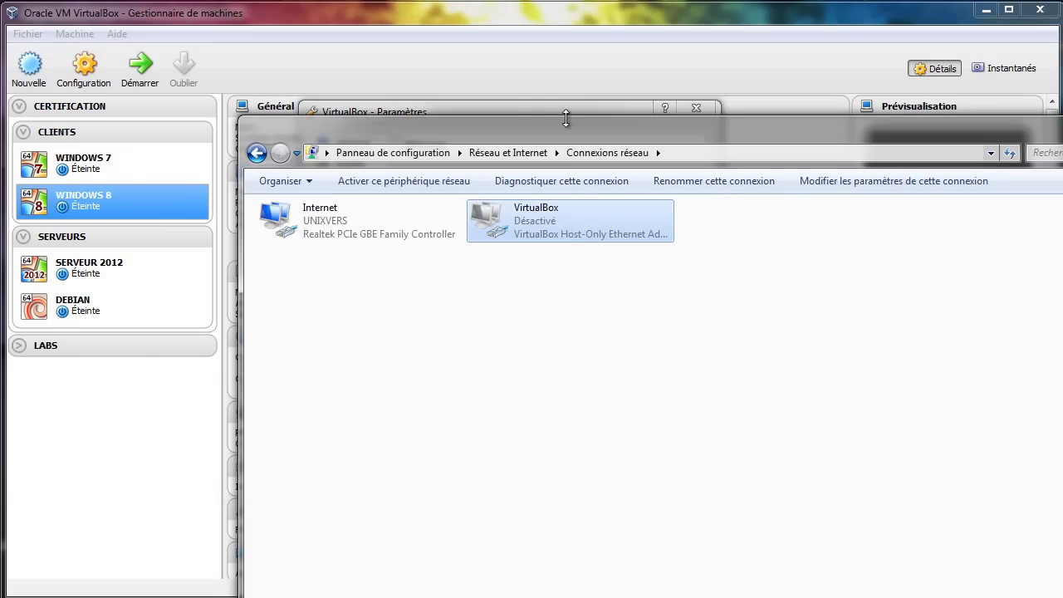
# - Reopen VirtualBox's host-only network preferences, then close them without saving
pyautogui.click(526, 104)
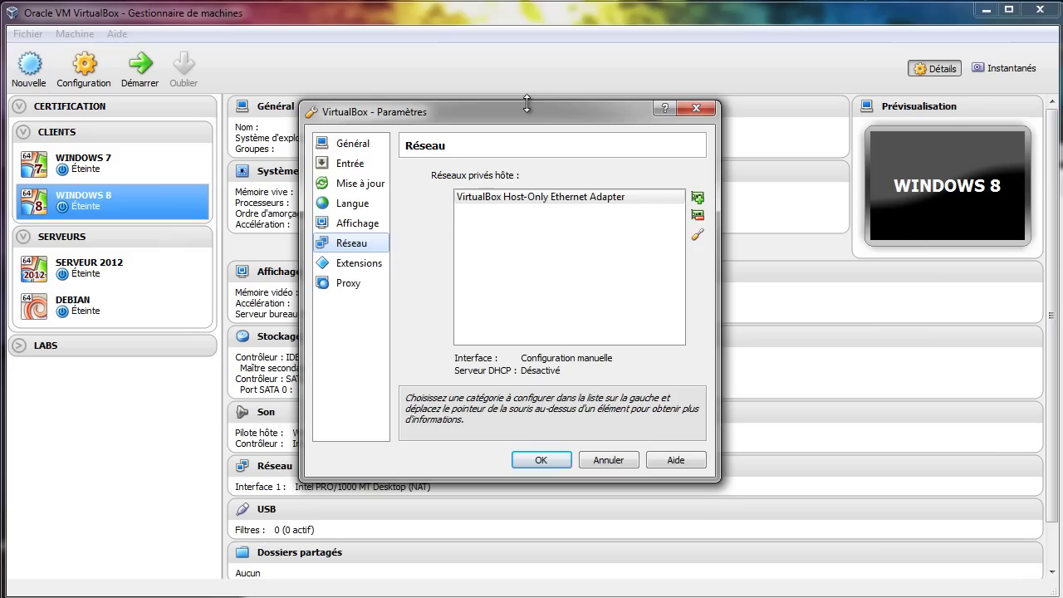
pyautogui.click(608, 460)
pyautogui.click(27, 33)
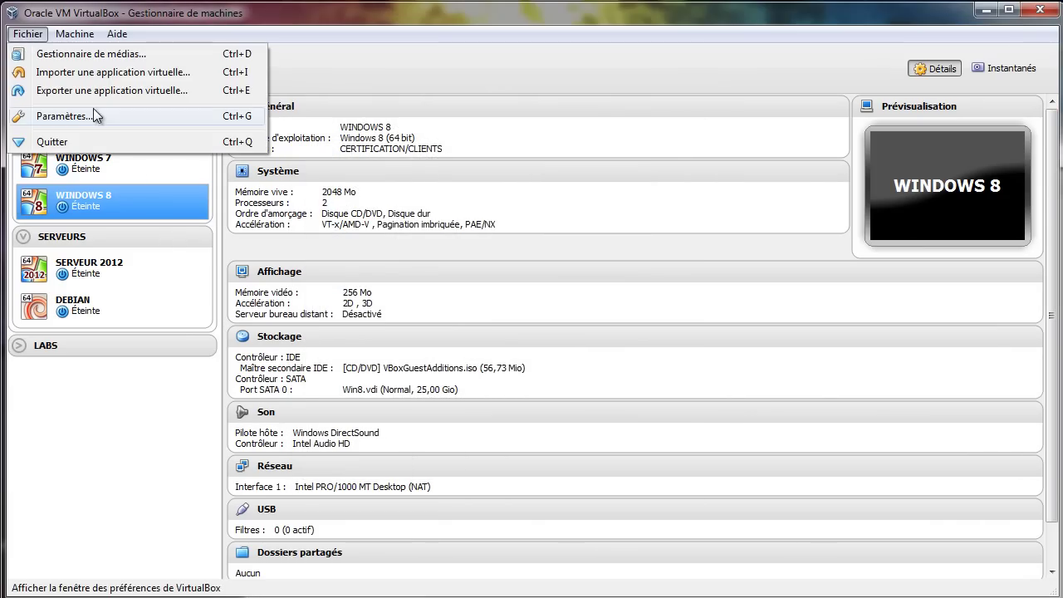
pyautogui.click(77, 117)
pyautogui.click(352, 244)
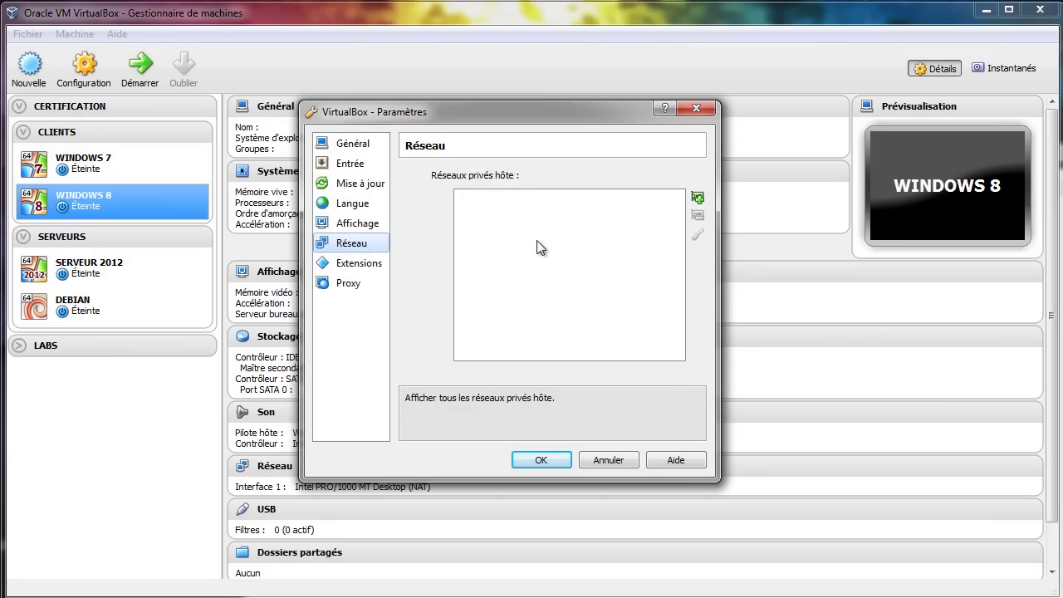
pyautogui.click(624, 461)
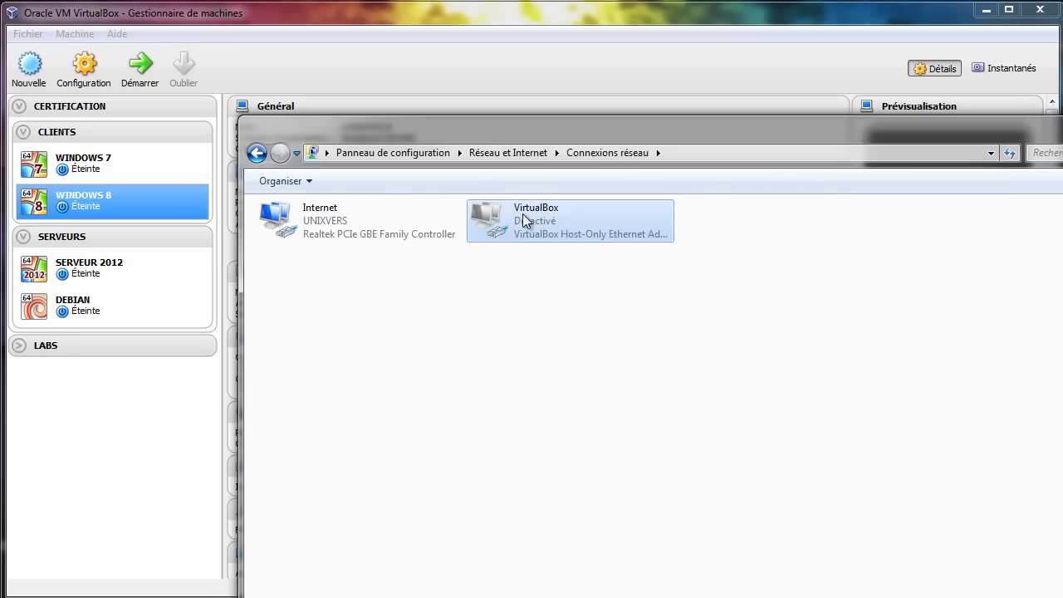
# - Re-enable the VirtualBox adapter and reopen VirtualBox's global preferences
pyautogui.rightClick(533, 220)
pyautogui.click(532, 225)
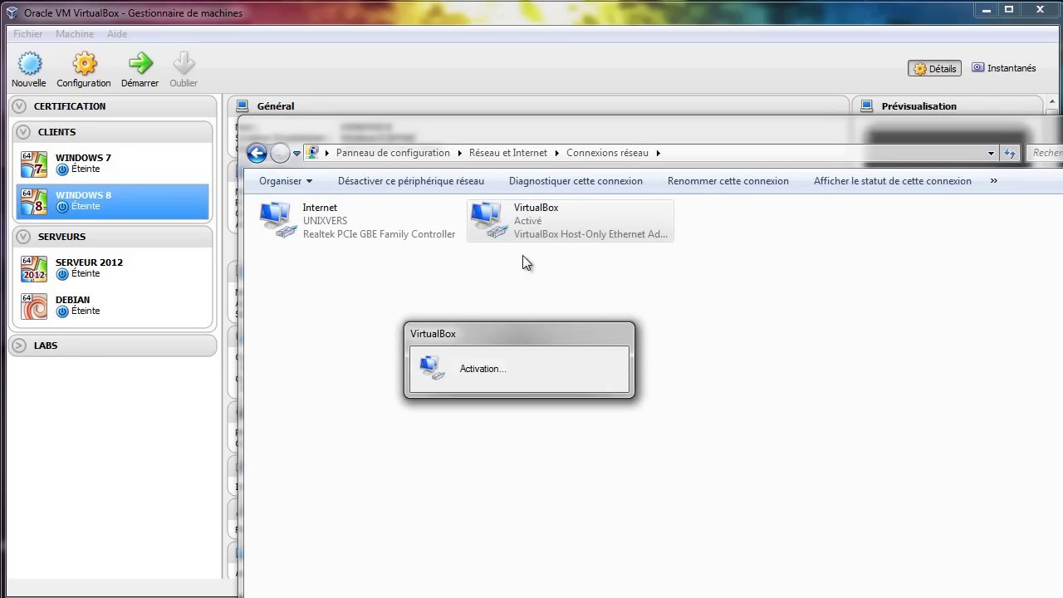
pyautogui.click(30, 34)
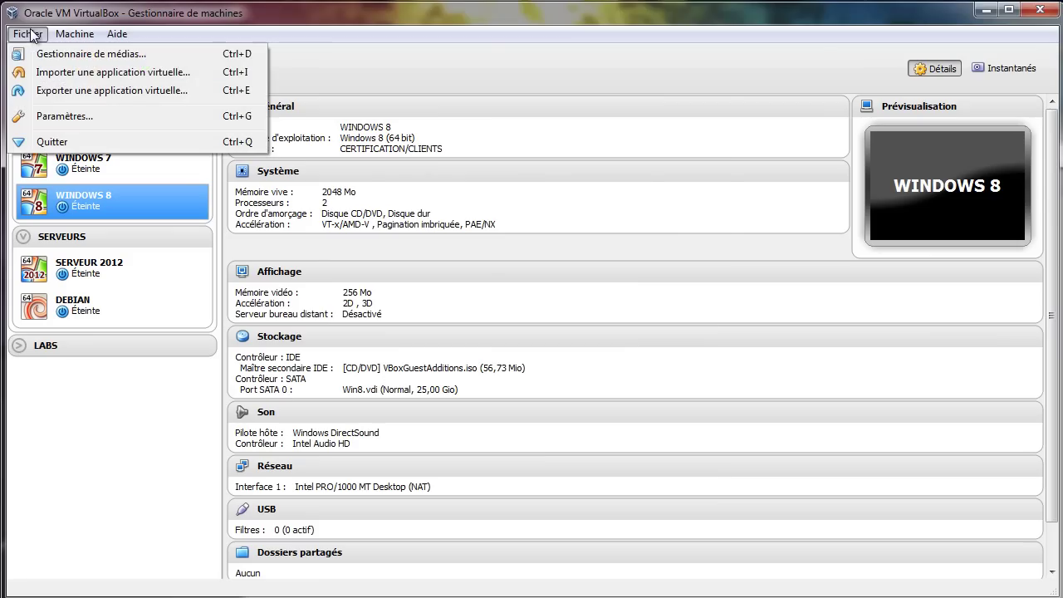
pyautogui.click(60, 117)
# - Inspect the VirtualBox Host-Only Ethernet Adapter's details: 192.168.143.1/255.255.255.0, DHCP server disabled
pyautogui.click(363, 247)
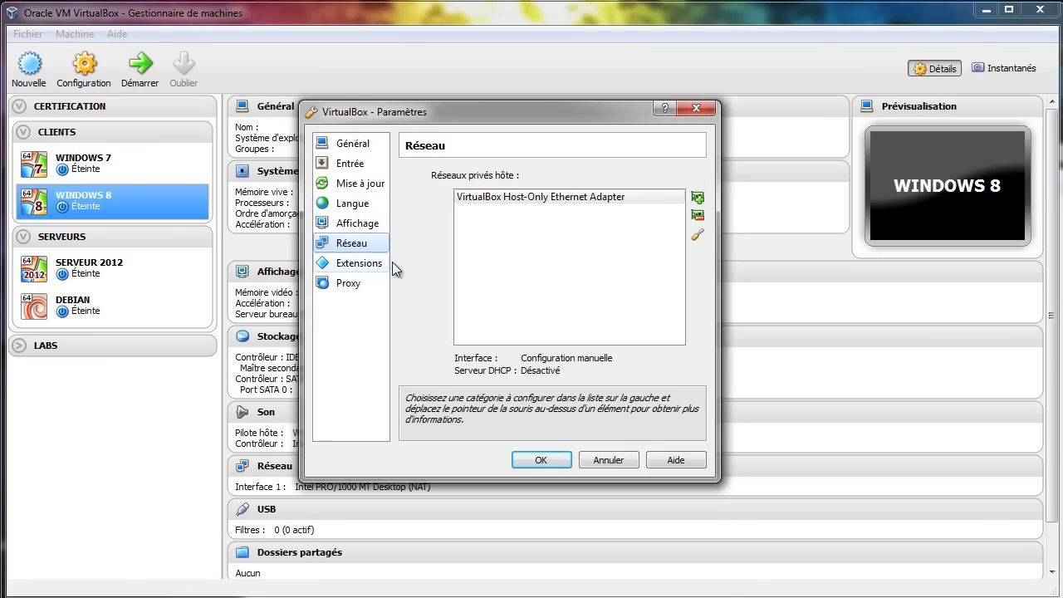
pyautogui.click(605, 205)
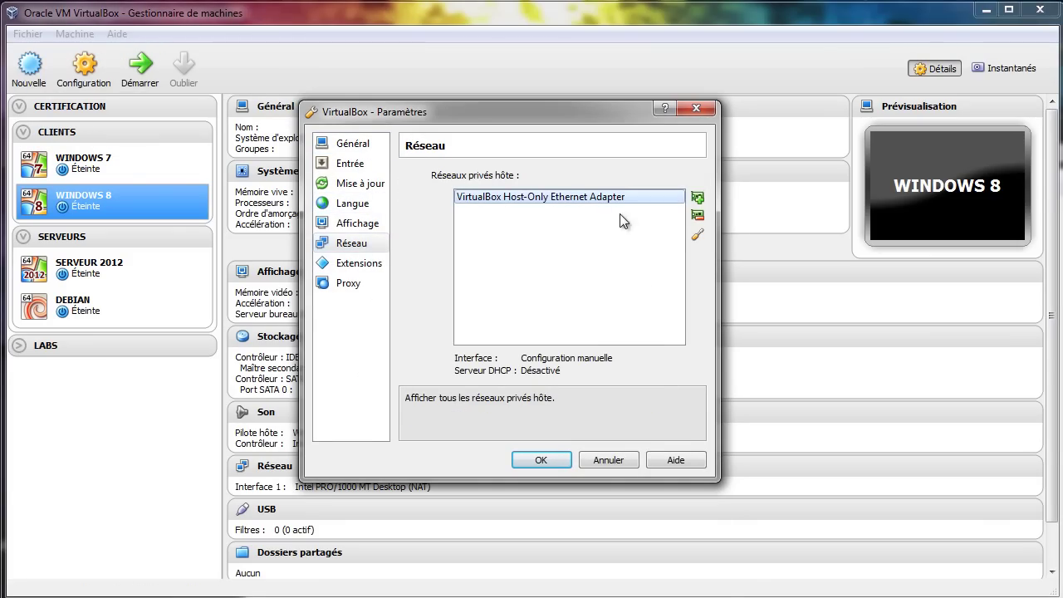
pyautogui.click(697, 237)
pyautogui.moveTo(525, 206); pyautogui.dragTo(534, 202)
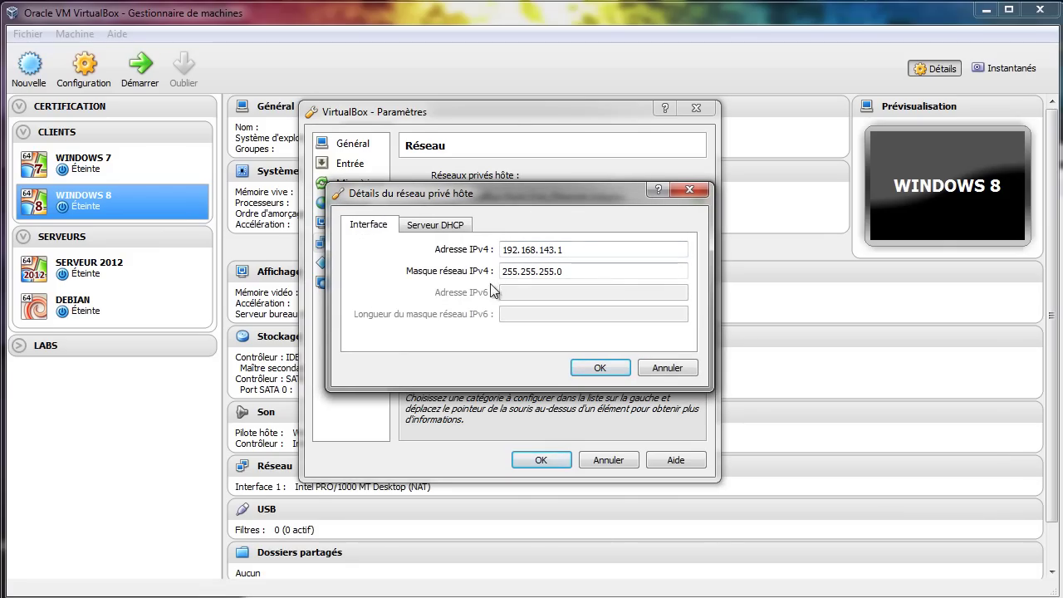
pyautogui.click(438, 233)
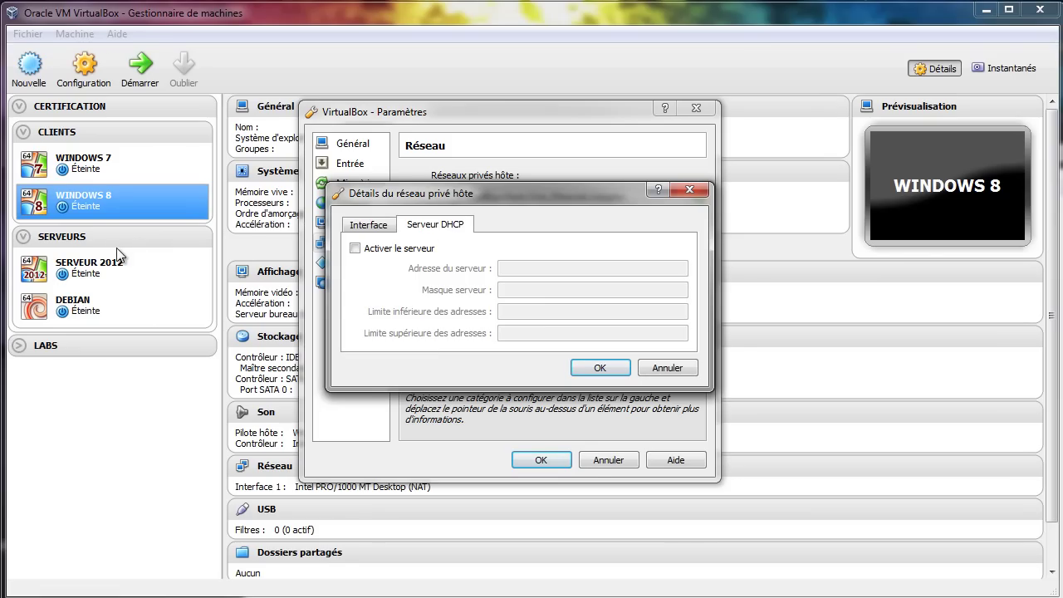
# - Change the host-only adapter's IPv4 address to 192.168.9.1, mask 255.255.255.0, and save
pyautogui.click(376, 230)
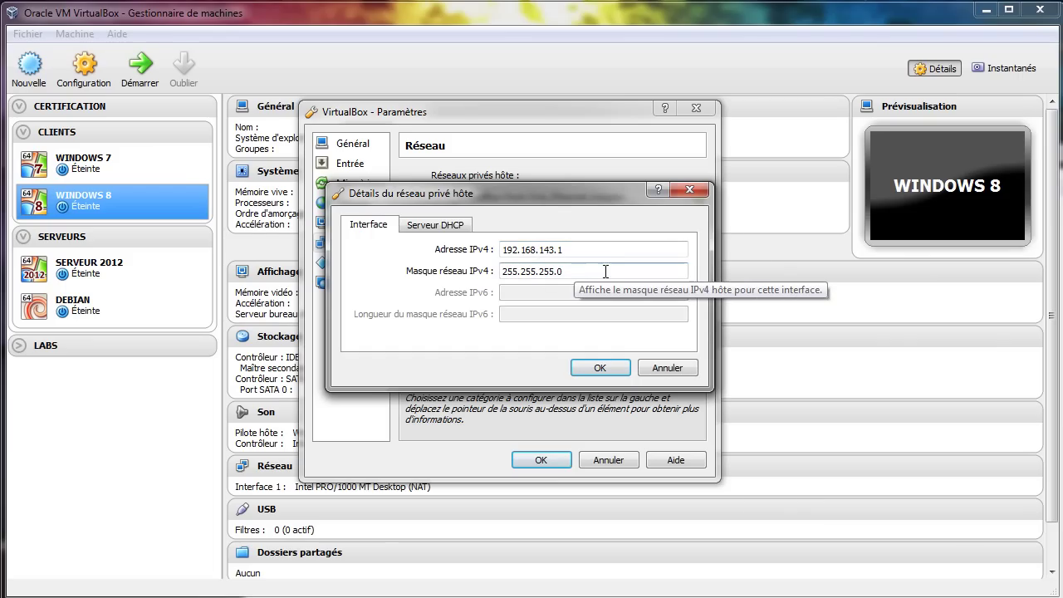
pyautogui.doubleClick(546, 250)
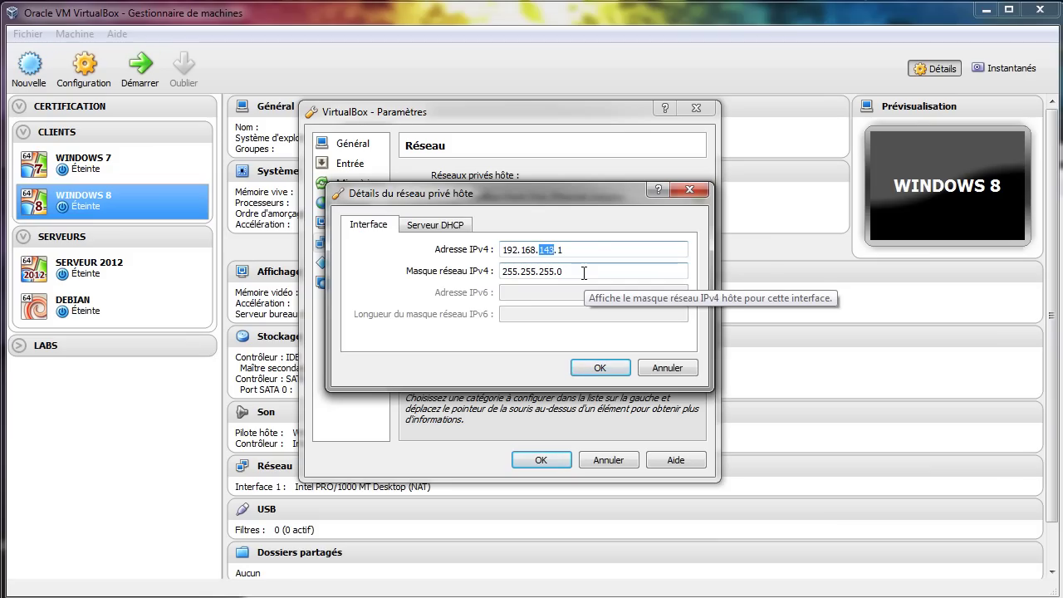
pyautogui.write('8')
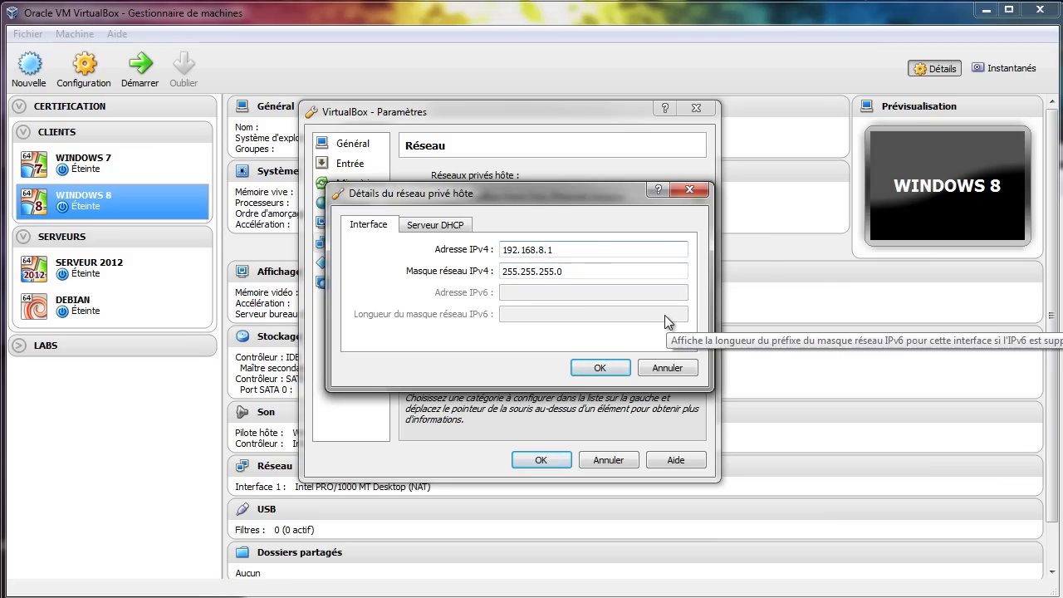
pyautogui.write('9')
pyautogui.click(545, 249)
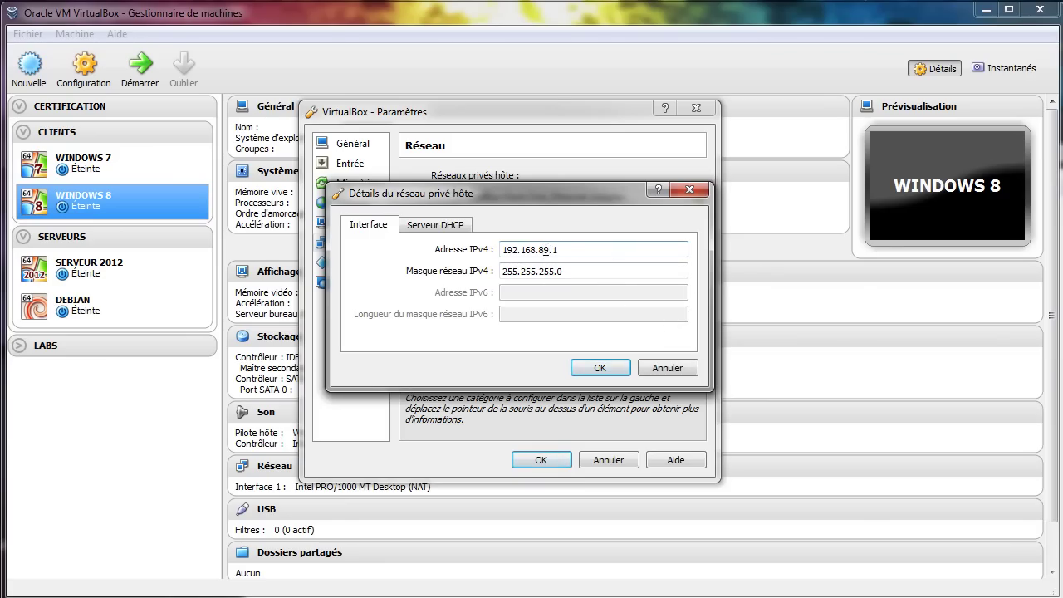
pyautogui.press('BackSpace')
pyautogui.click(615, 370)
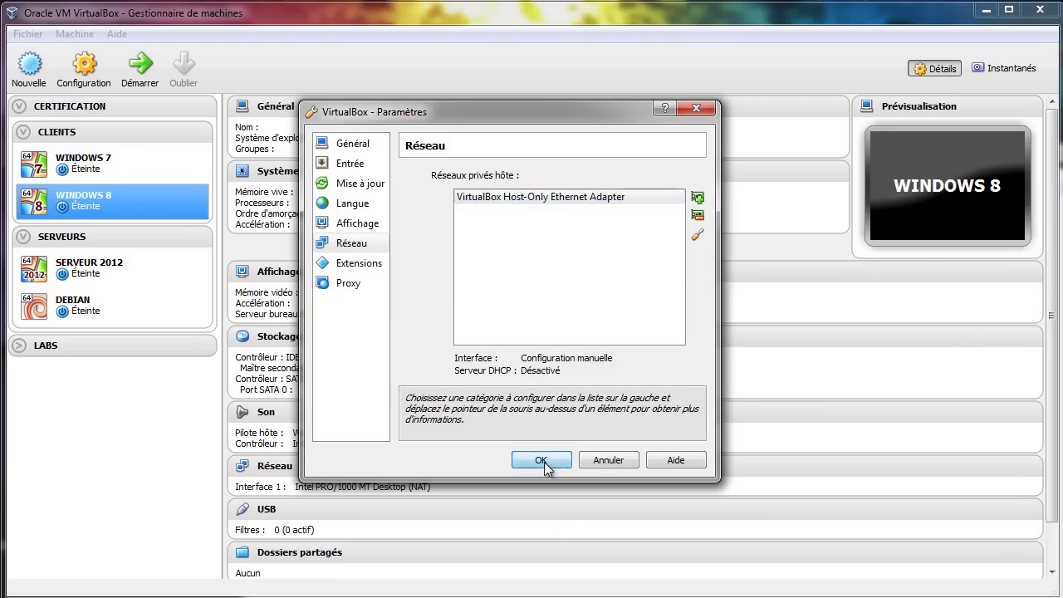
pyautogui.click(544, 528)
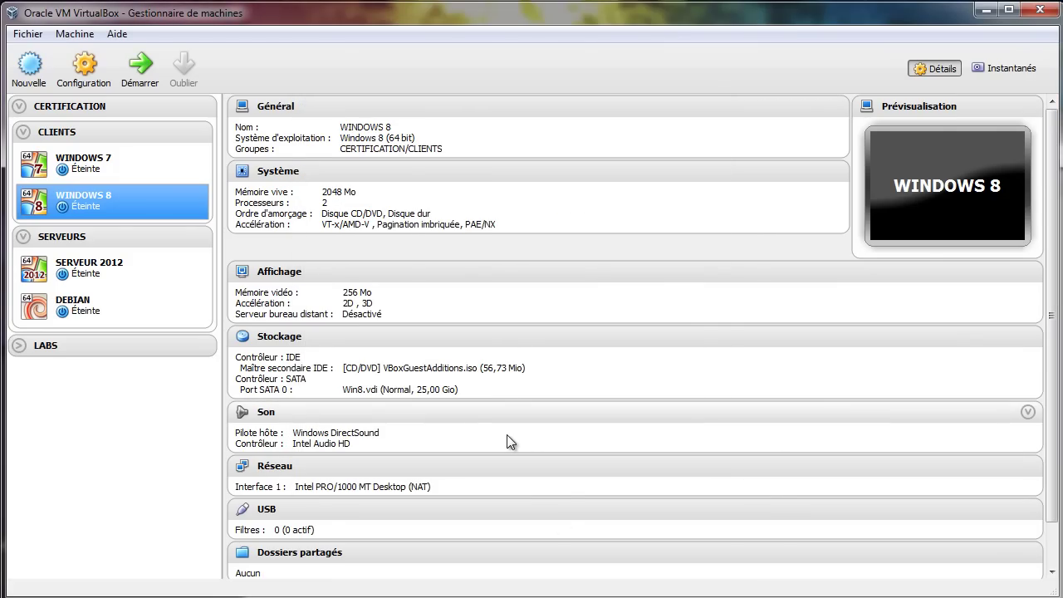
# - Attach SERVEUR 2012's adapter 1 to Réseau privé hôte on VirtualBox Host-Only Ethernet Adapter
pyautogui.click(66, 274)
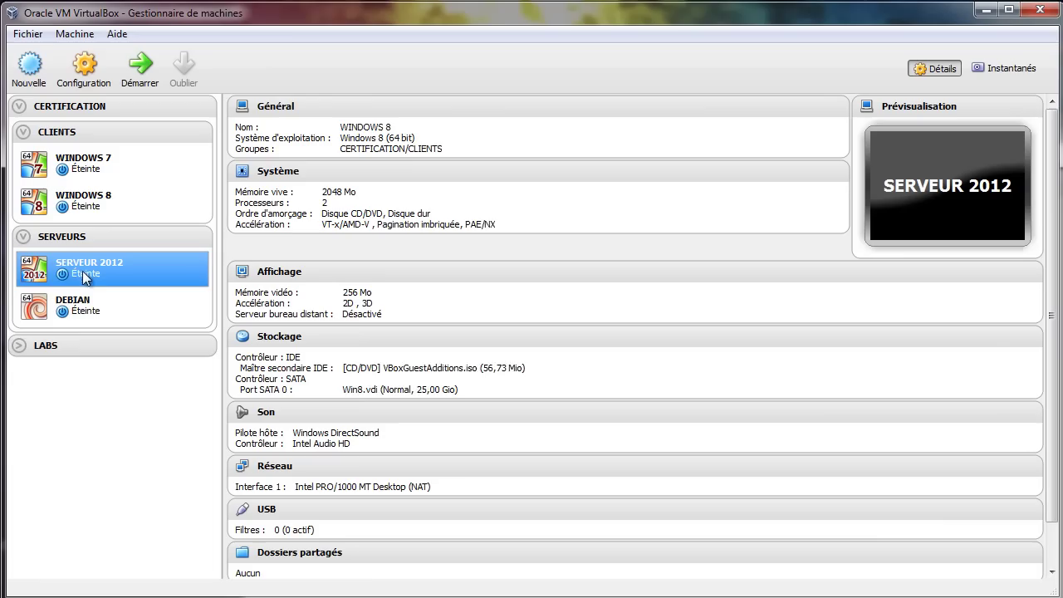
pyautogui.click(86, 73)
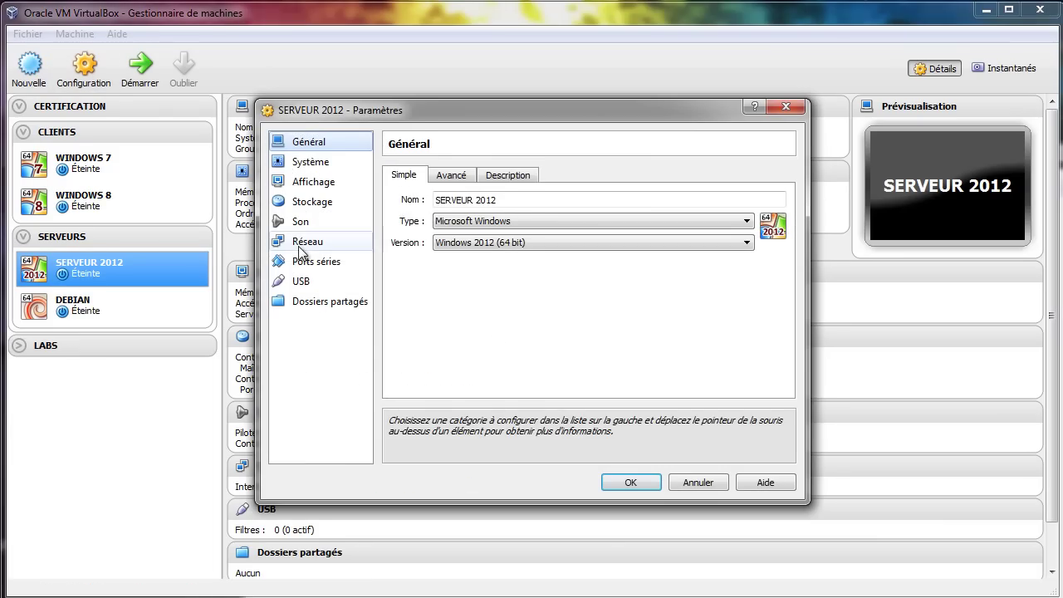
pyautogui.click(303, 246)
pyautogui.click(539, 219)
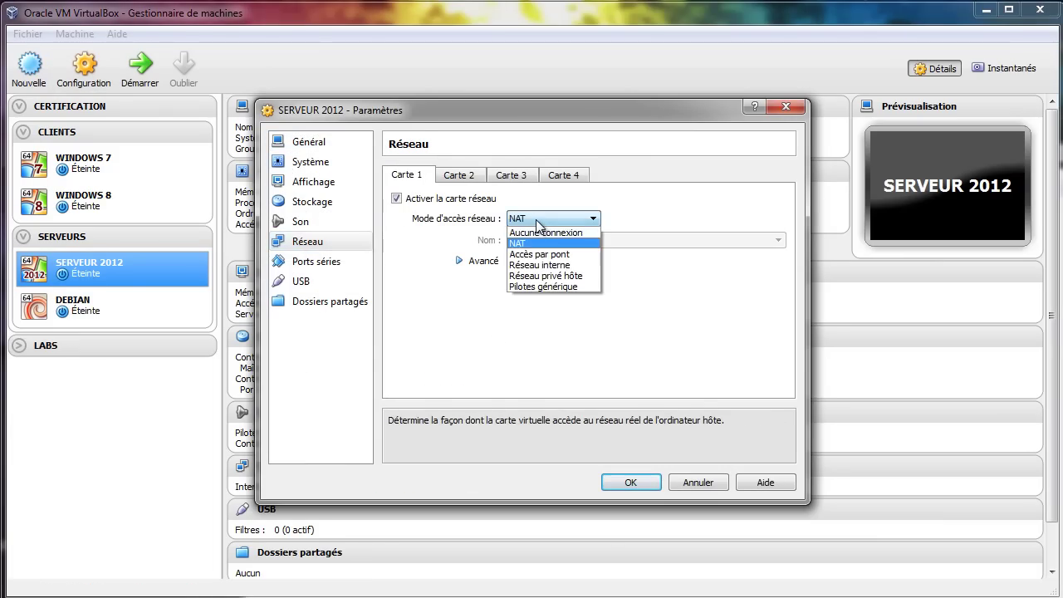
pyautogui.click(552, 276)
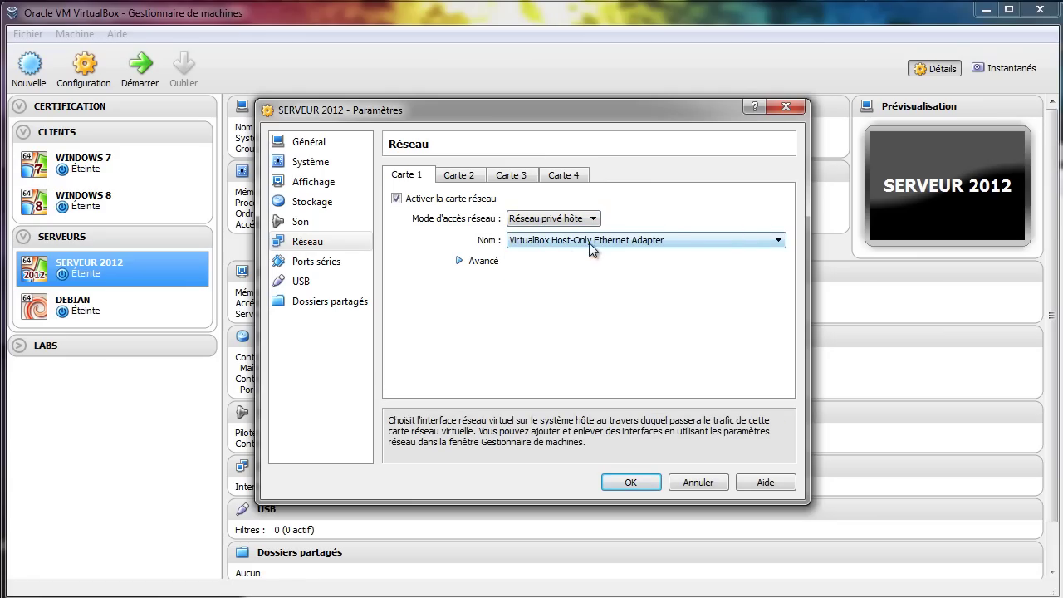
pyautogui.click(713, 240)
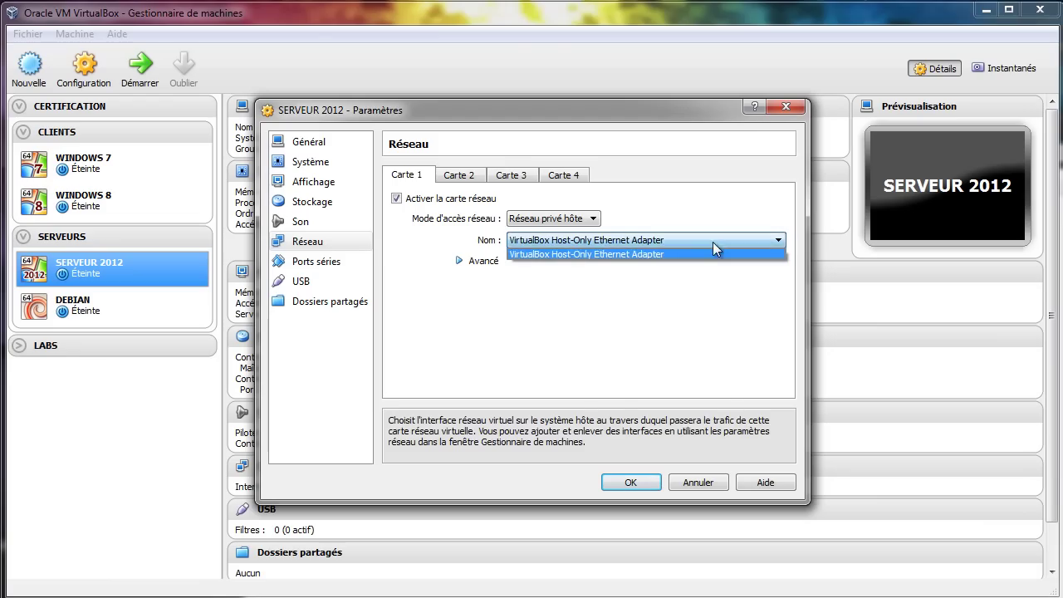
pyautogui.click(641, 254)
pyautogui.click(474, 264)
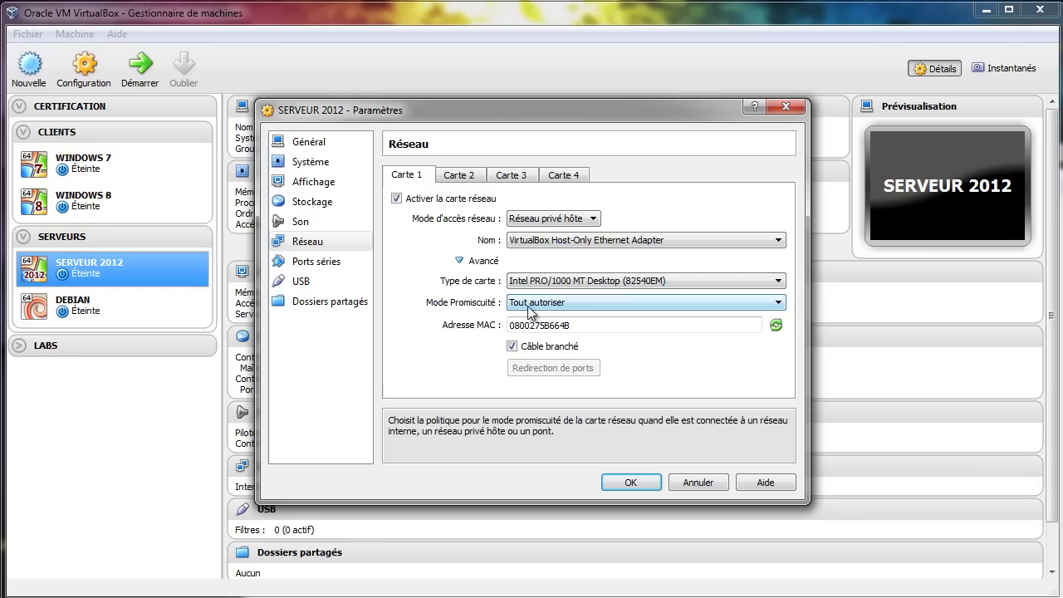
# - Save SERVEUR 2012, put WINDOWS 8's adapter on Réseau privé hôte, and start WINDOWS 8
pyautogui.click(631, 478)
pyautogui.click(91, 208)
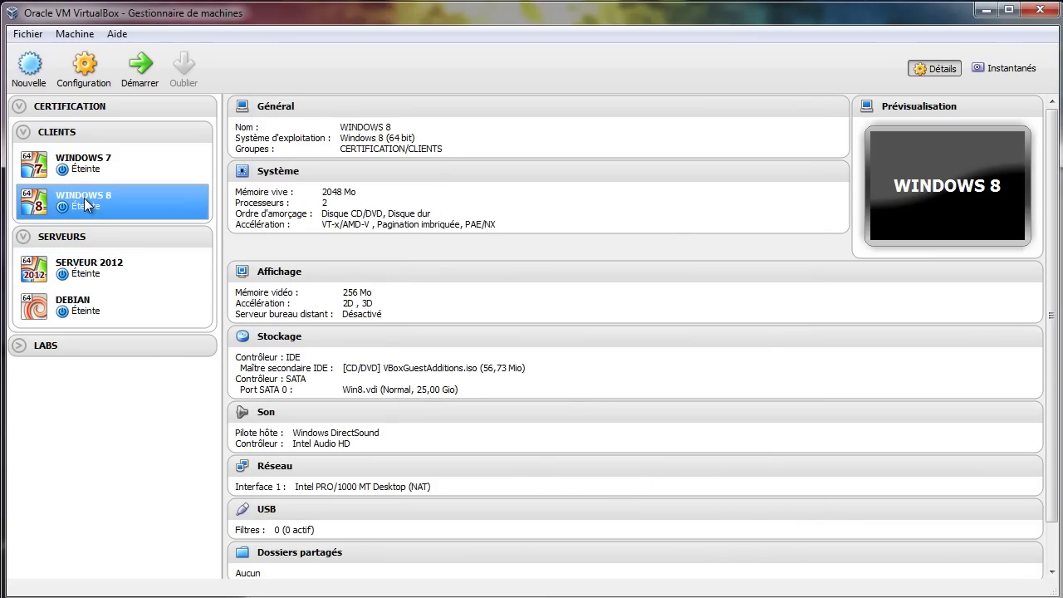
pyautogui.click(84, 74)
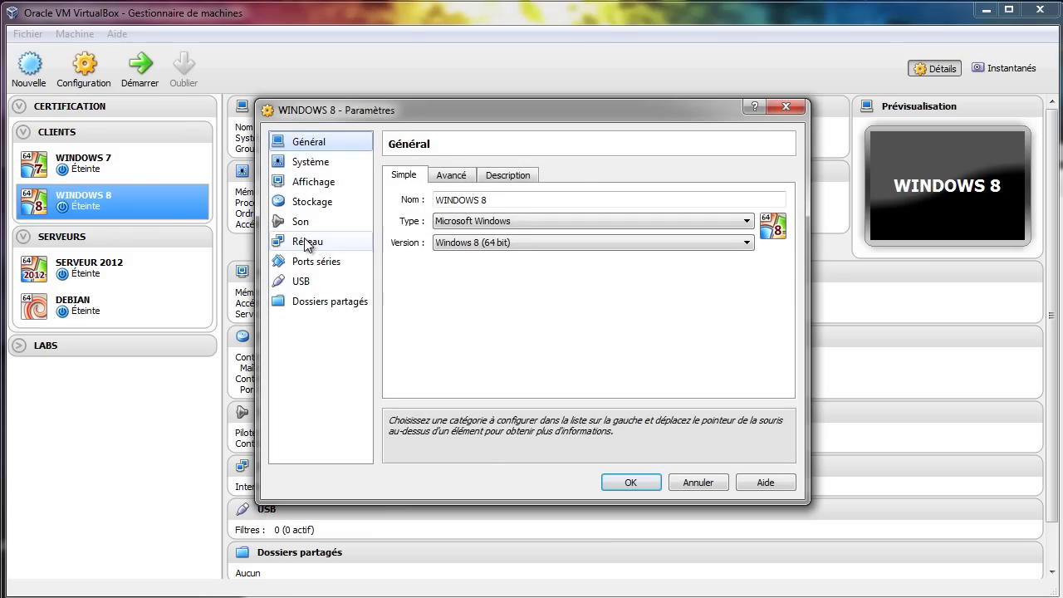
pyautogui.click(306, 242)
pyautogui.click(531, 220)
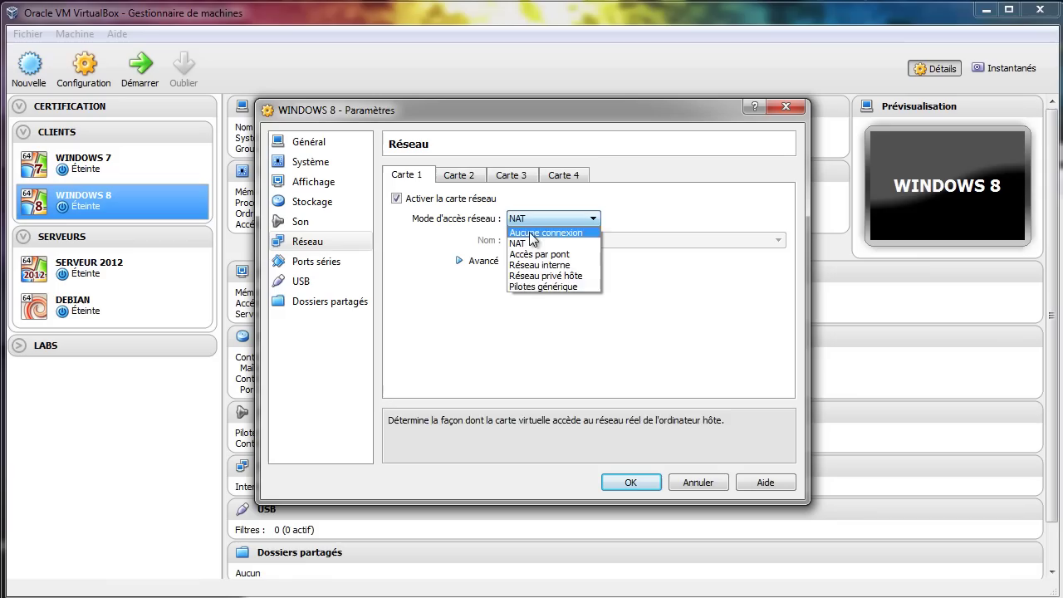
pyautogui.click(542, 277)
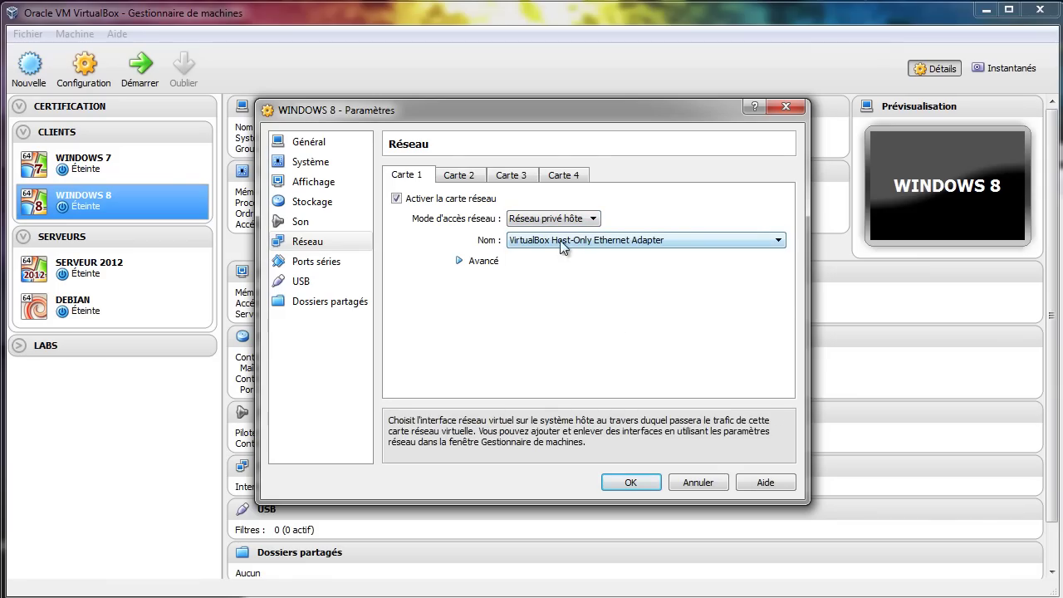
pyautogui.click(461, 261)
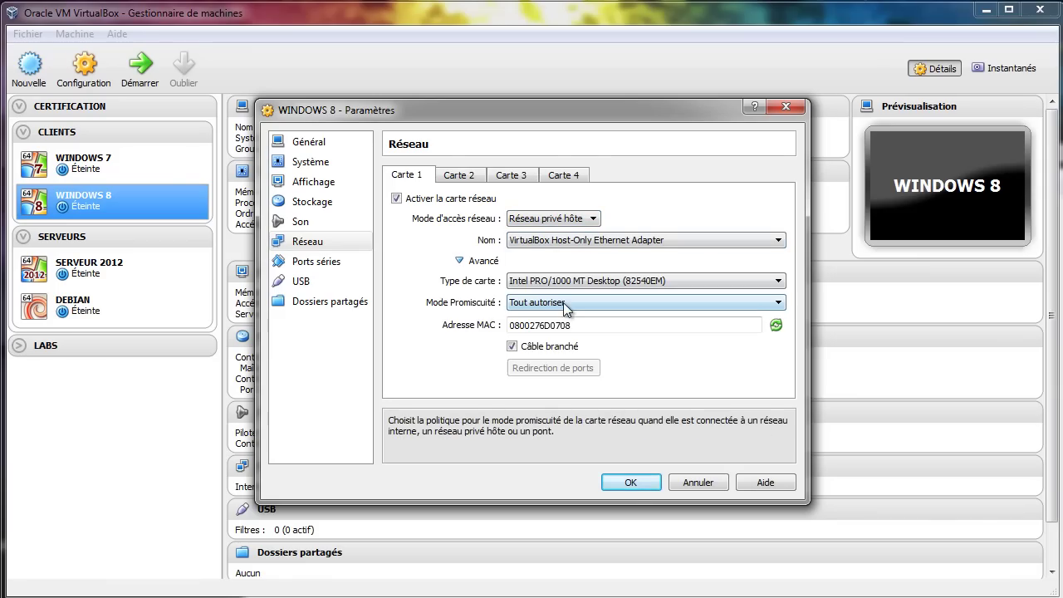
pyautogui.click(630, 482)
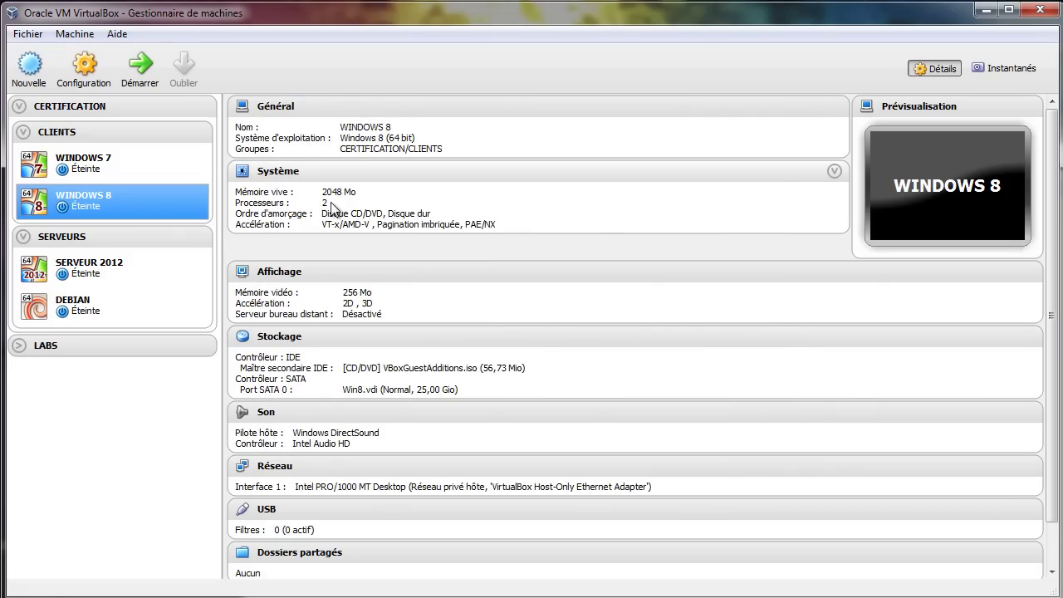
pyautogui.click(141, 64)
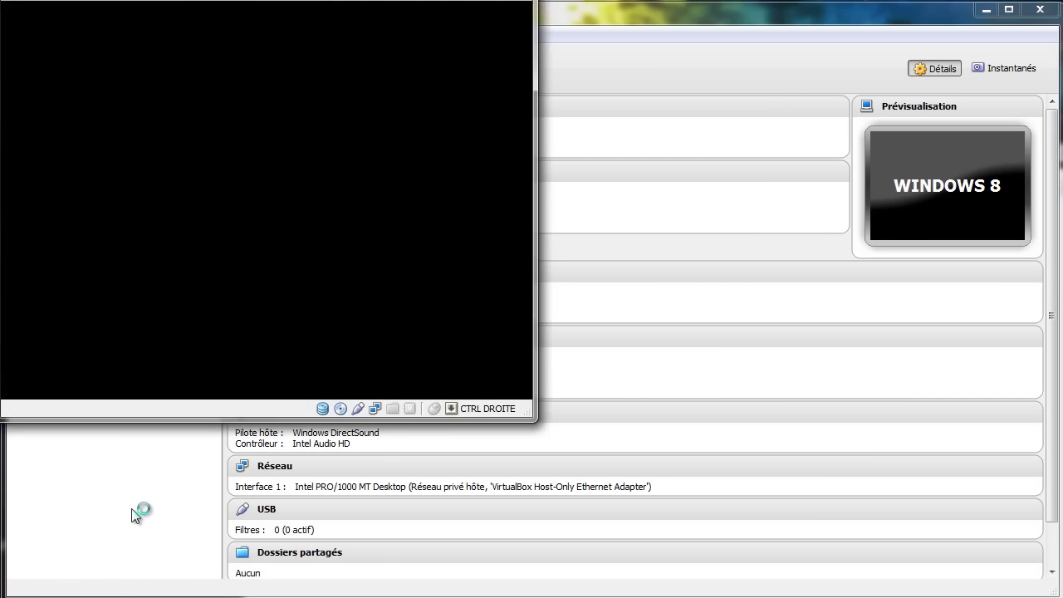
# - Start the SERVEUR 2012 virtual machine from VirtualBox Manager
pyautogui.click(135, 503)
pyautogui.click(94, 264)
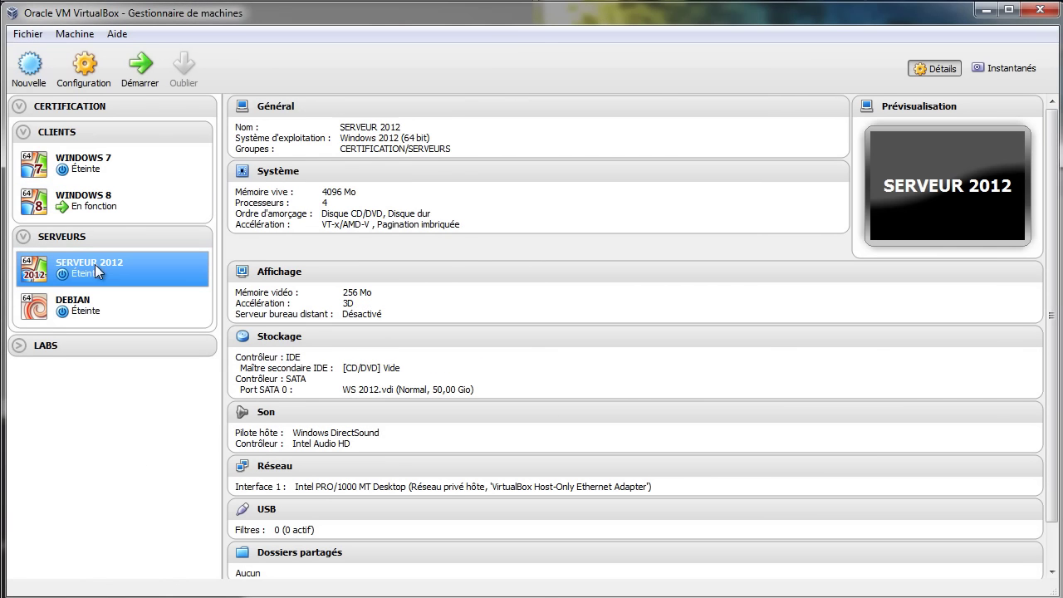
pyautogui.click(137, 73)
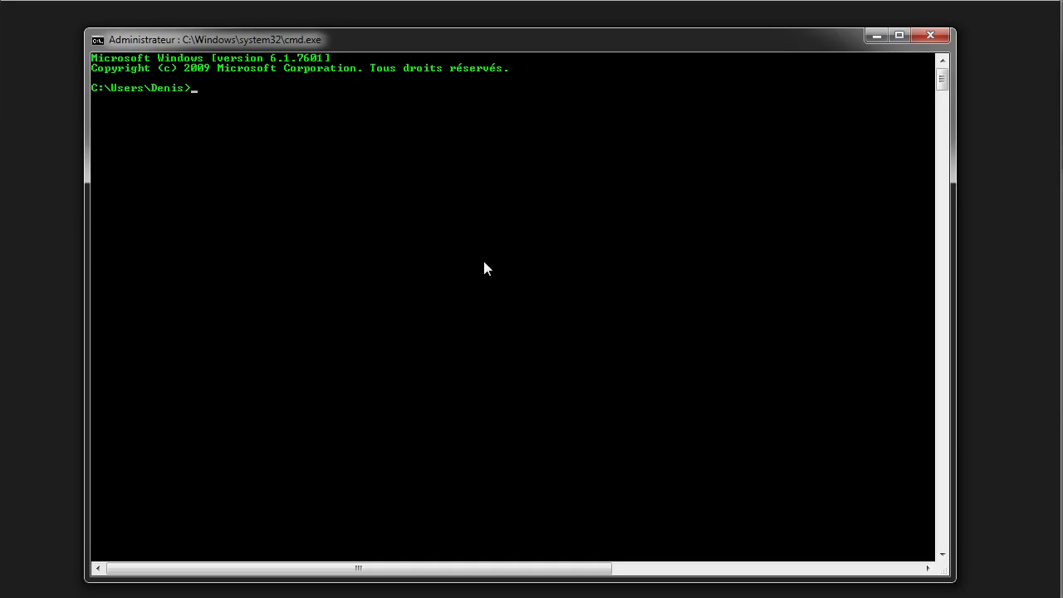
# - Run ipconfig to confirm the VirtualBox adapter reports 192.168.9.1, then minimise Command Prompt
pyautogui.write('i')
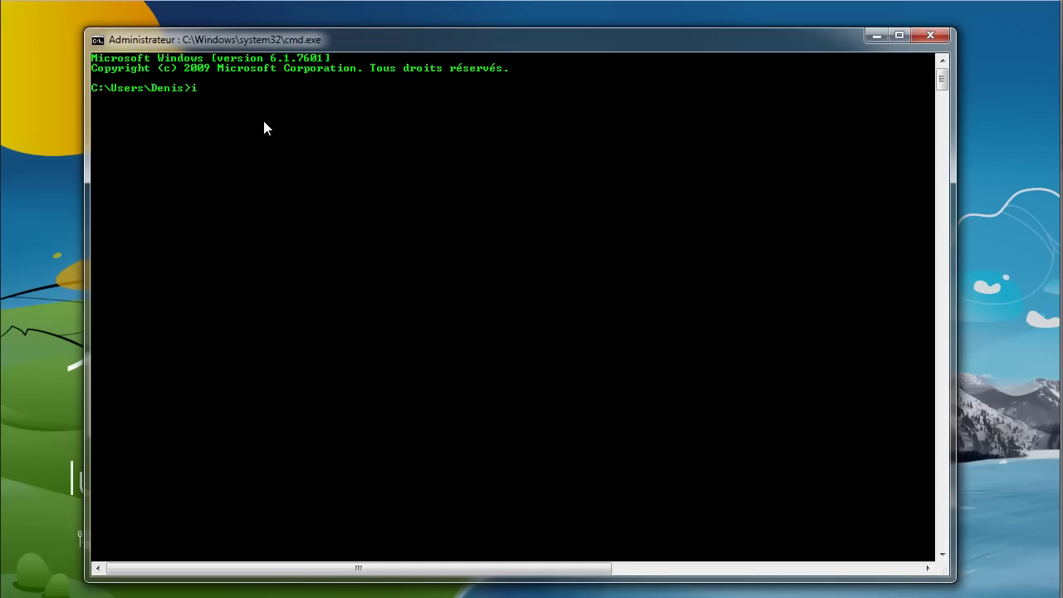
pyautogui.write('pconfig')
pyautogui.press('Return')
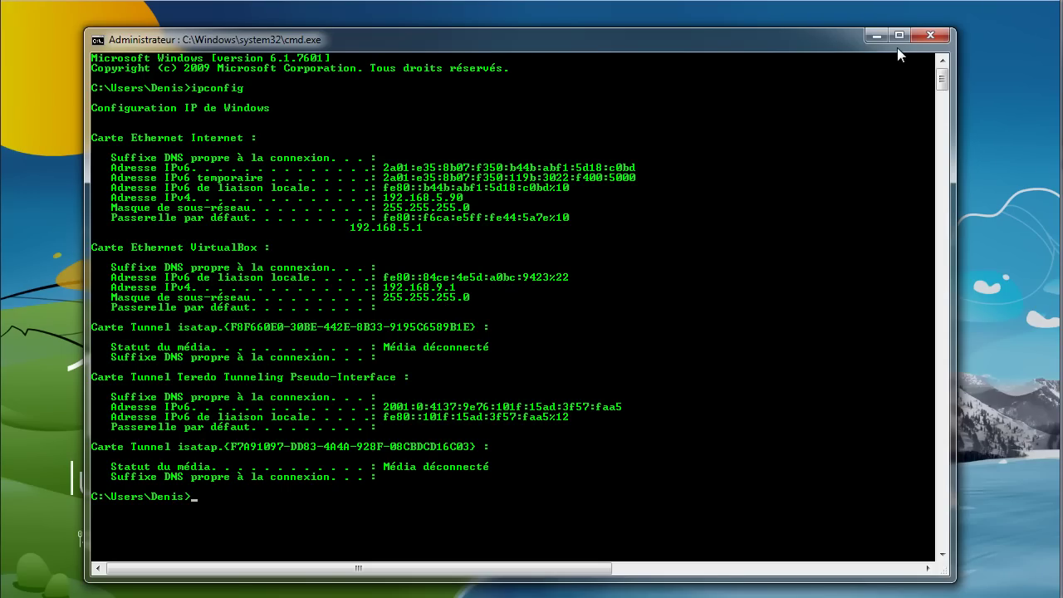
pyautogui.click(877, 36)
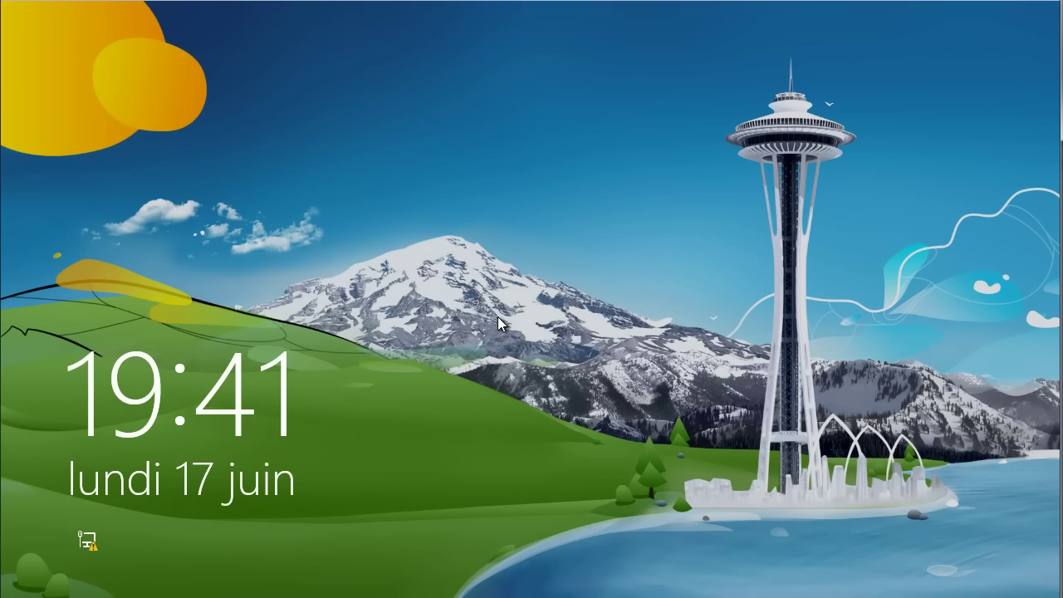
# - Sign in to the Windows 8 client with its password, then to the server's administrator account via Ctrl+Alt+Del
pyautogui.click(491, 250)
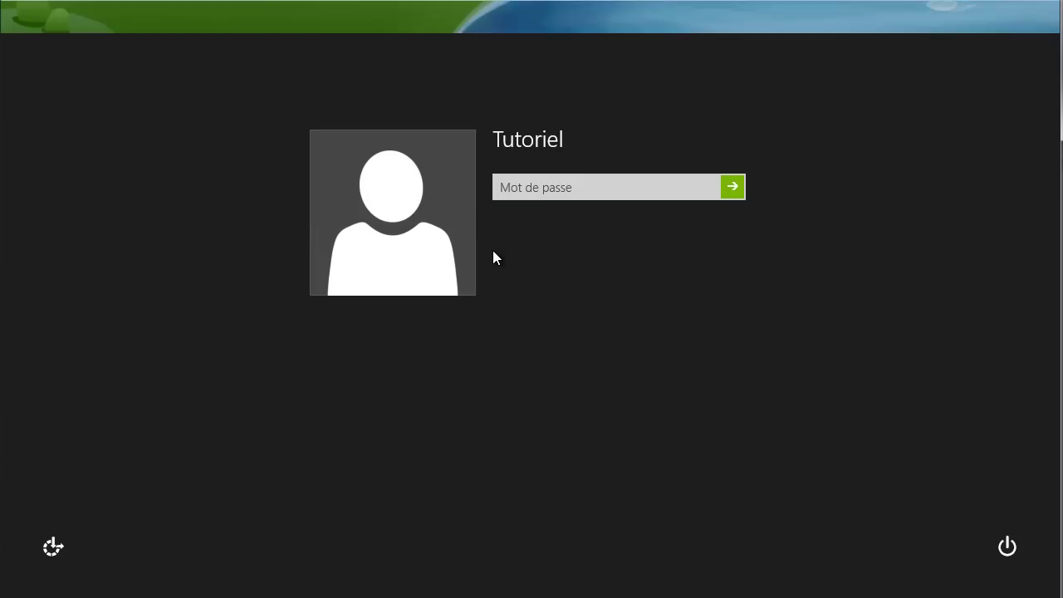
pyautogui.write('****')
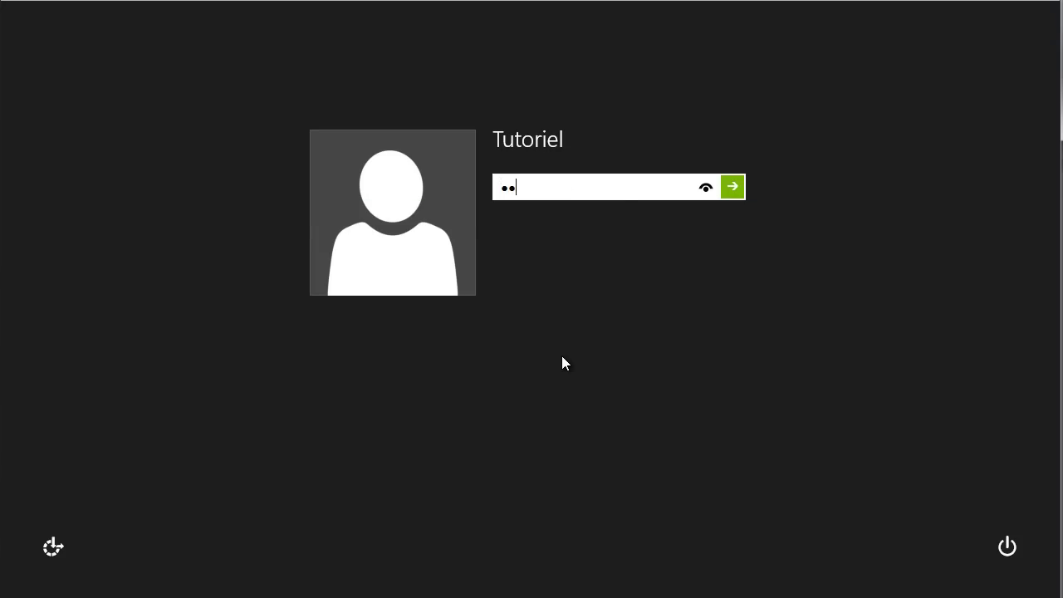
pyautogui.press('Return')
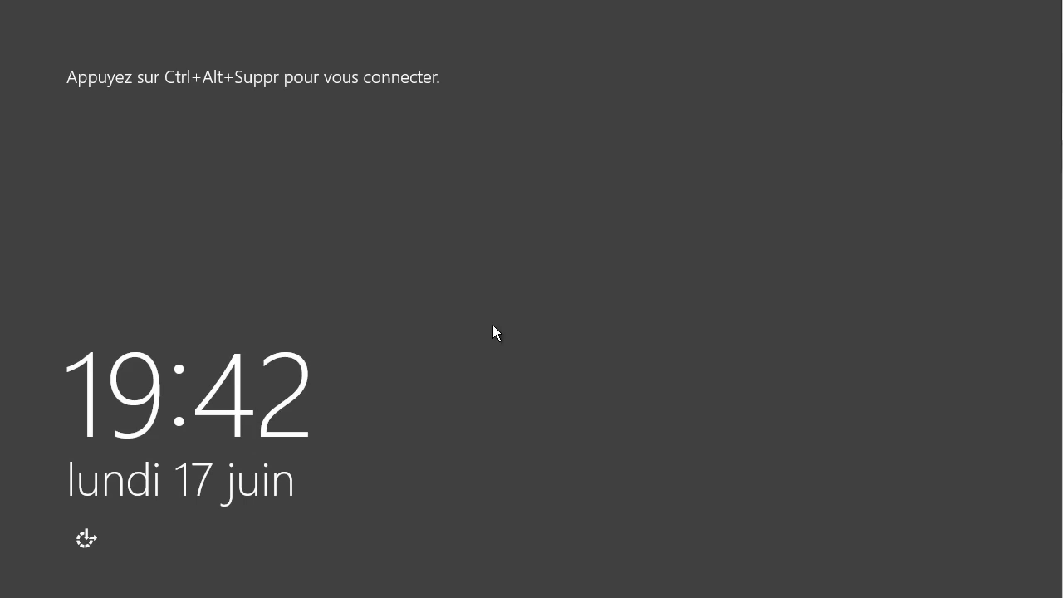
pyautogui.hotkey('ctrl', 'alt', 'Delete')
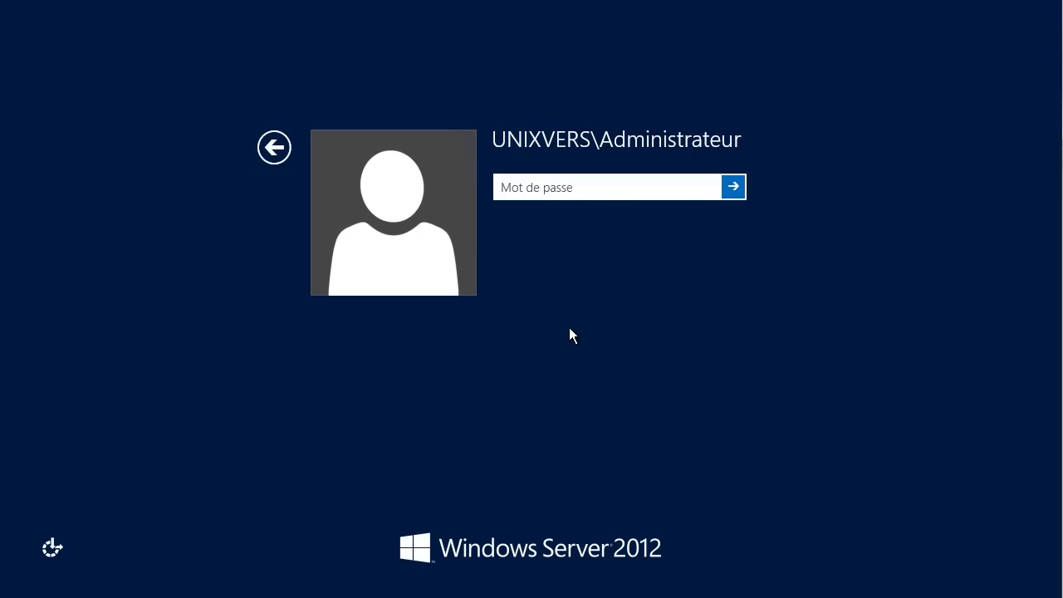
pyautogui.press('Return')
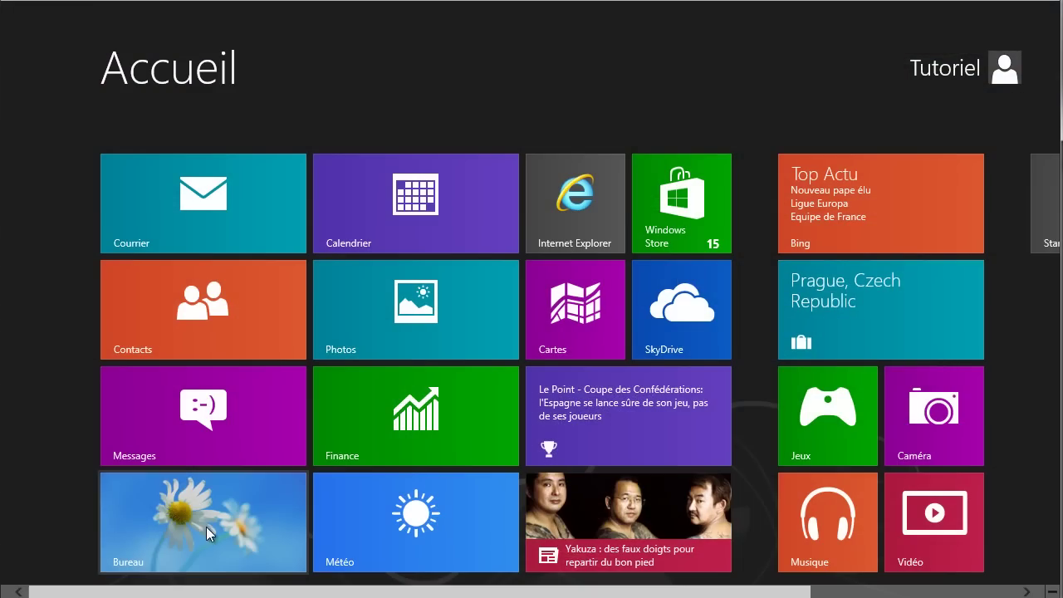
# - Open the Network and Sharing Center's adapter list and select the Unixvers adapter
pyautogui.click(199, 517)
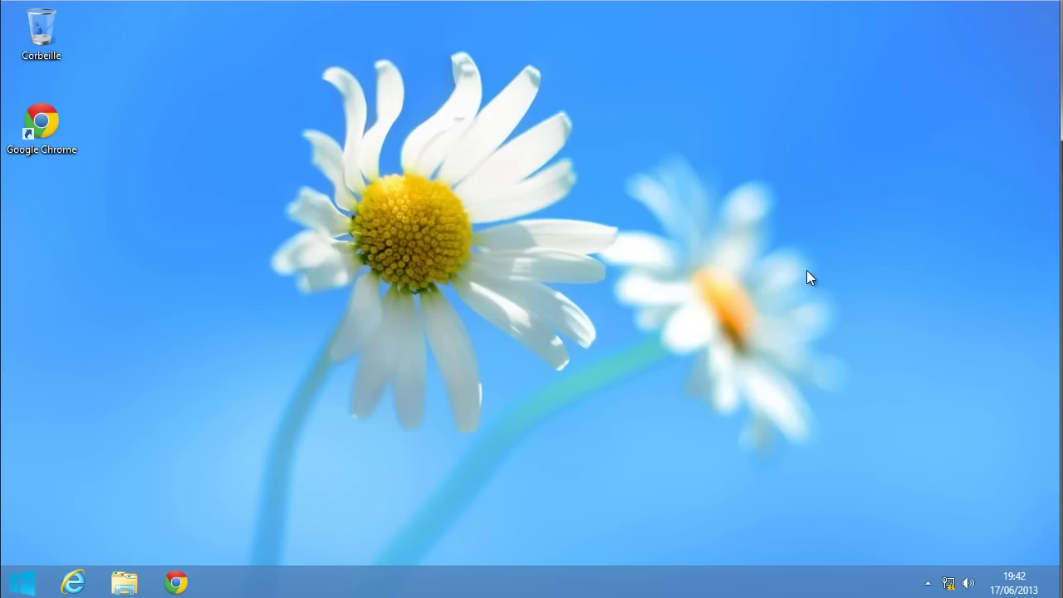
pyautogui.rightClick(947, 582)
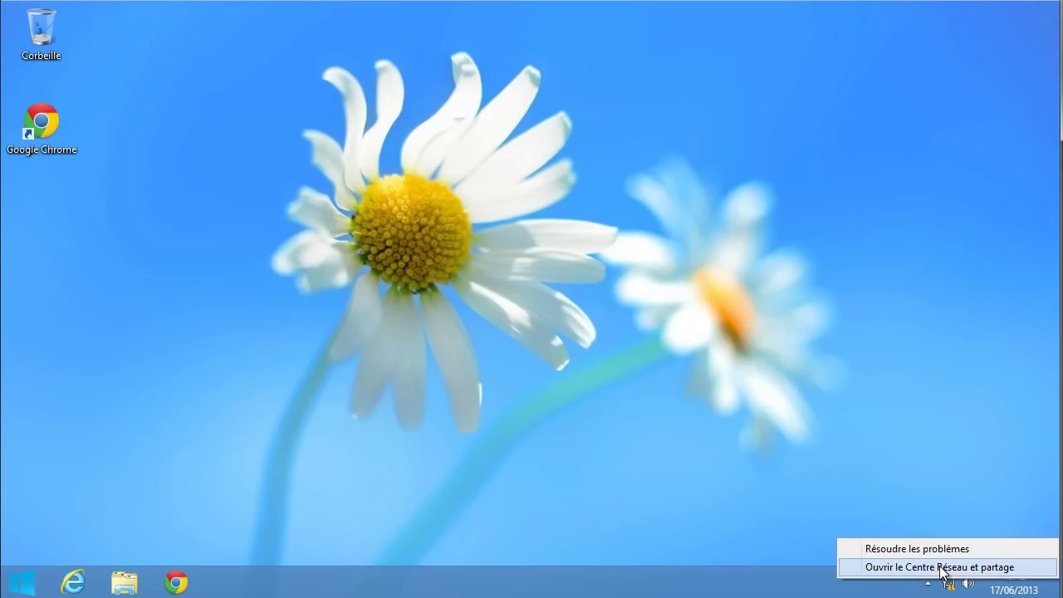
pyautogui.click(940, 566)
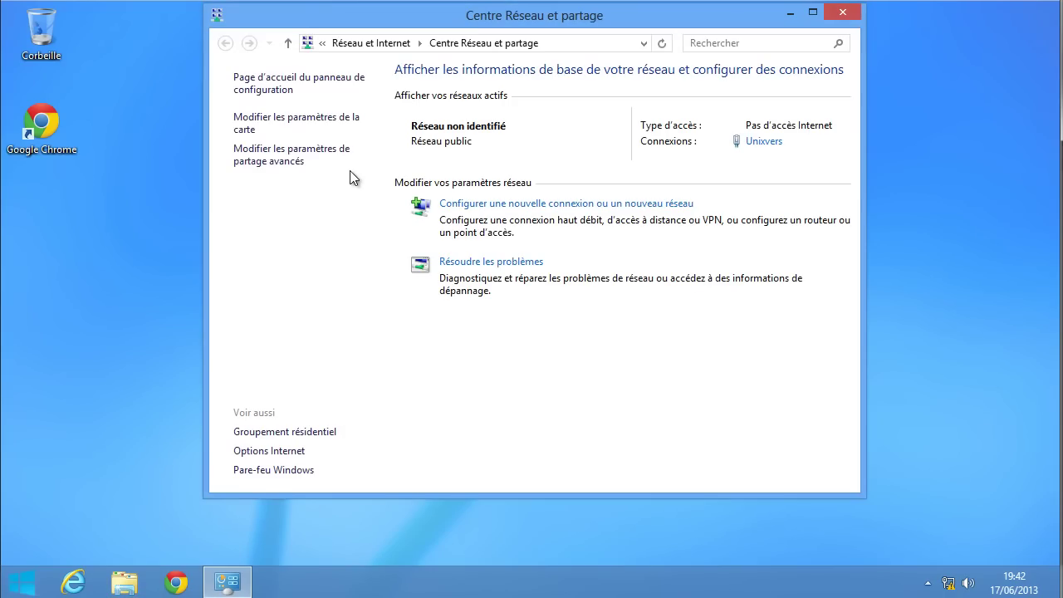
pyautogui.click(266, 122)
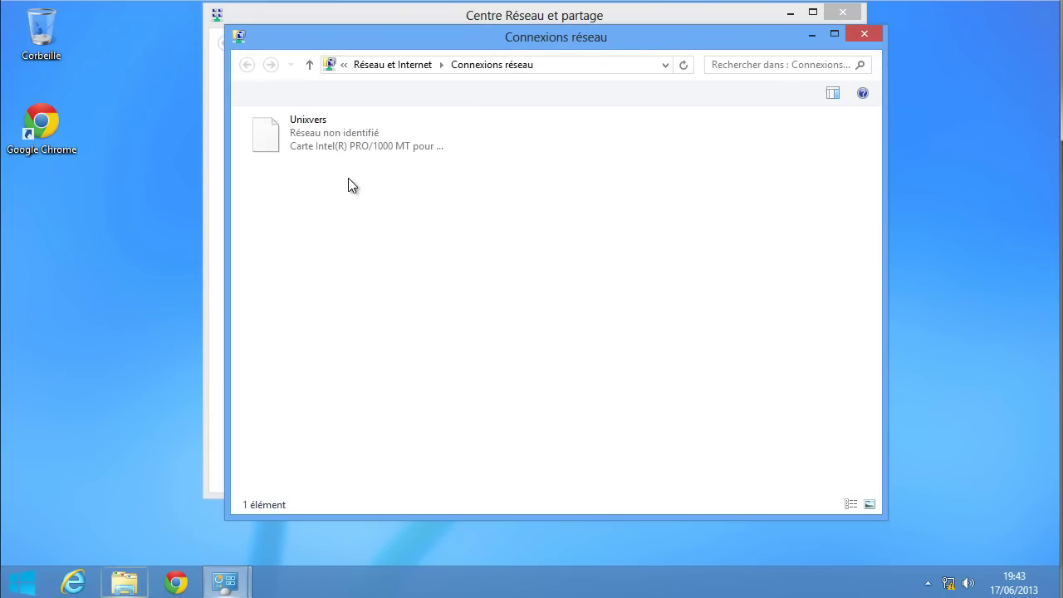
pyautogui.click(313, 135)
pyautogui.rightClick(313, 135)
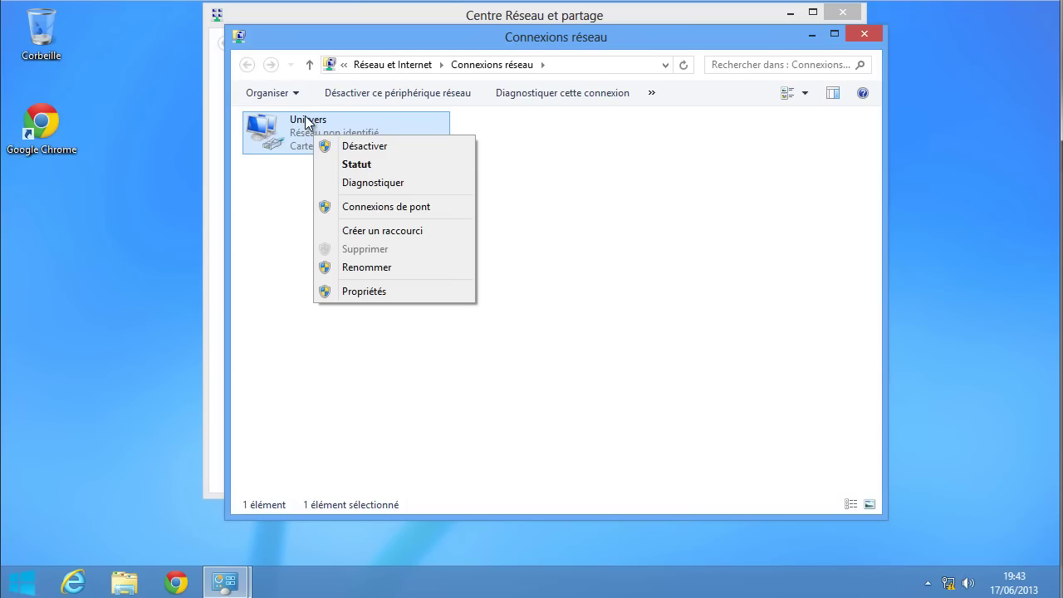
pyautogui.click(816, 299)
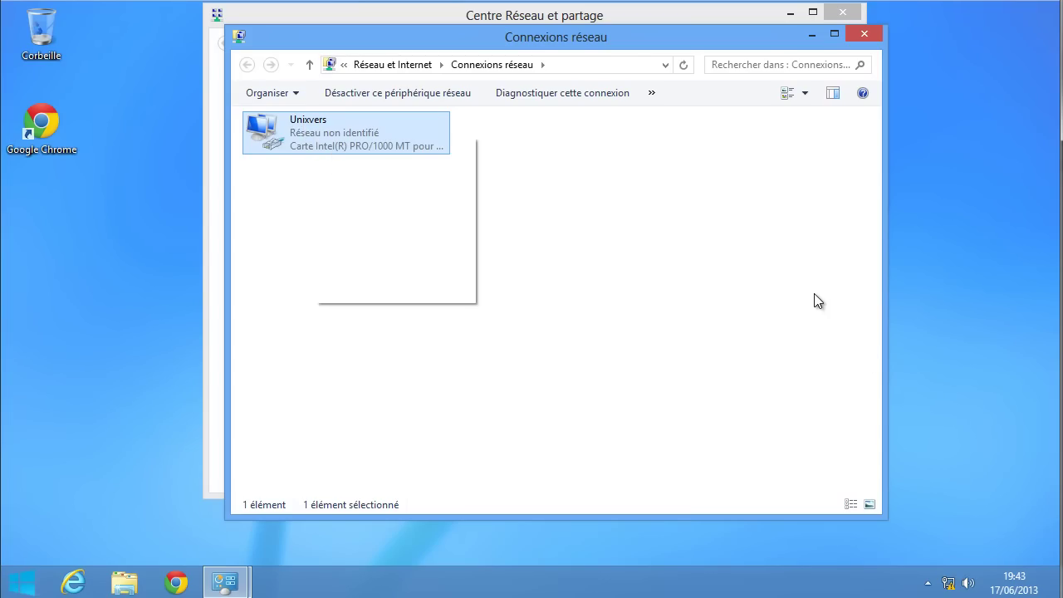
pyautogui.click(701, 274)
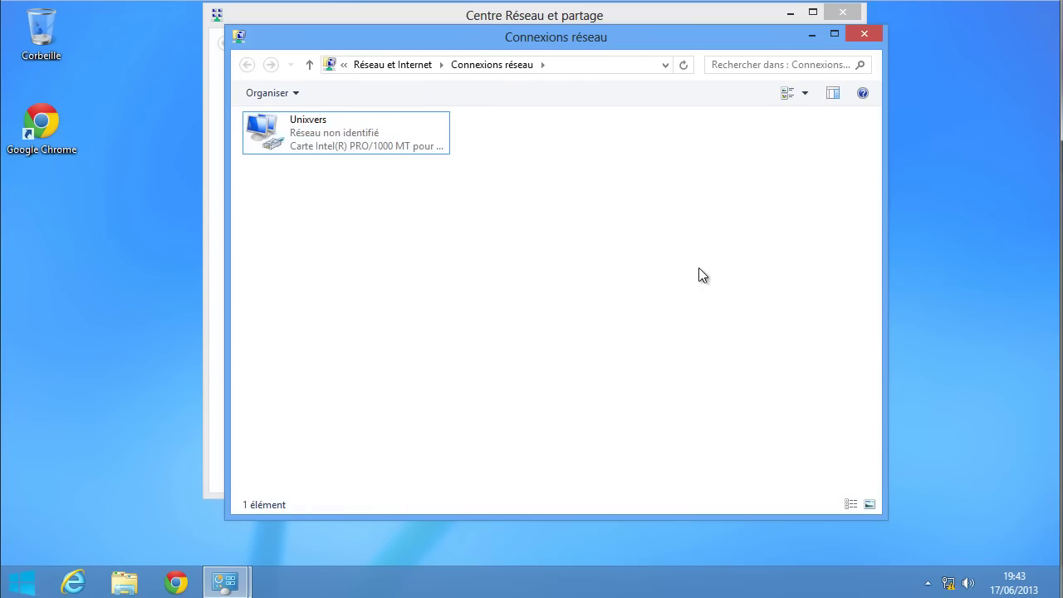
# - Check the computer's system information from the file browser, then close both windows
pyautogui.click(124, 582)
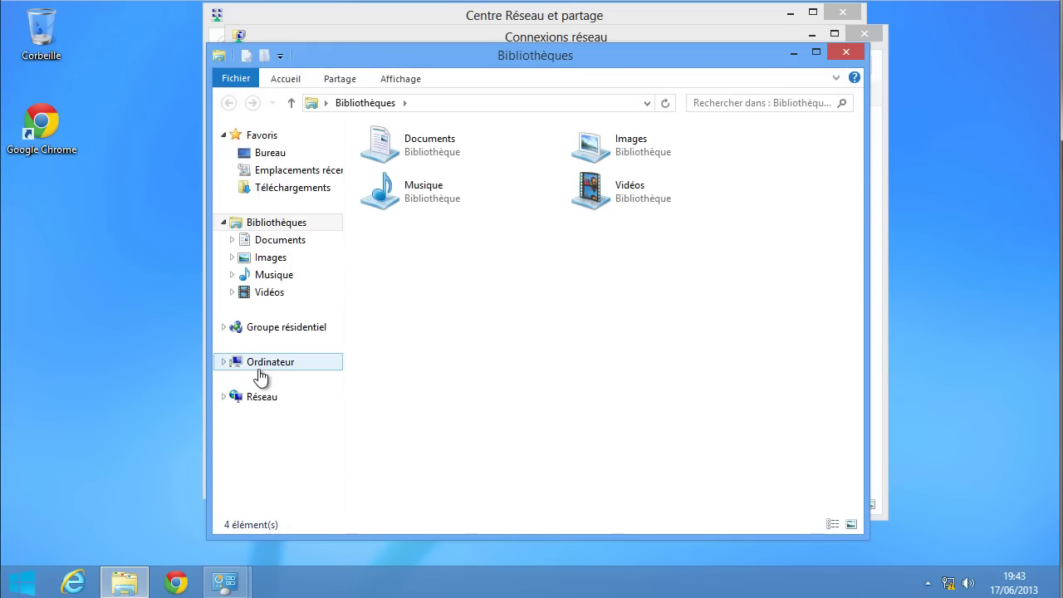
pyautogui.rightClick(264, 365)
pyautogui.click(281, 352)
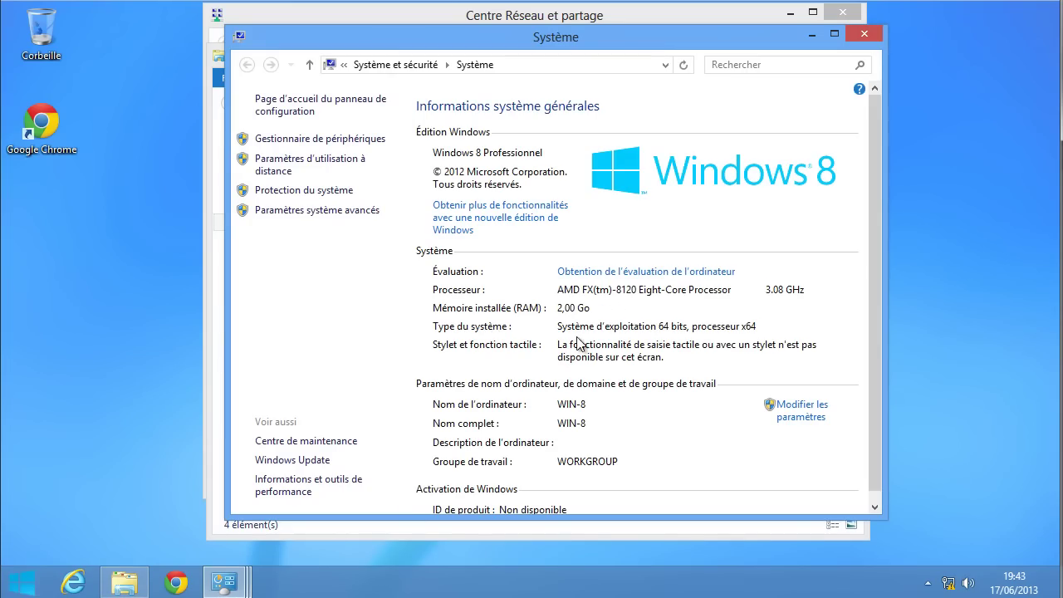
pyautogui.scroll(-1, 618, 332)
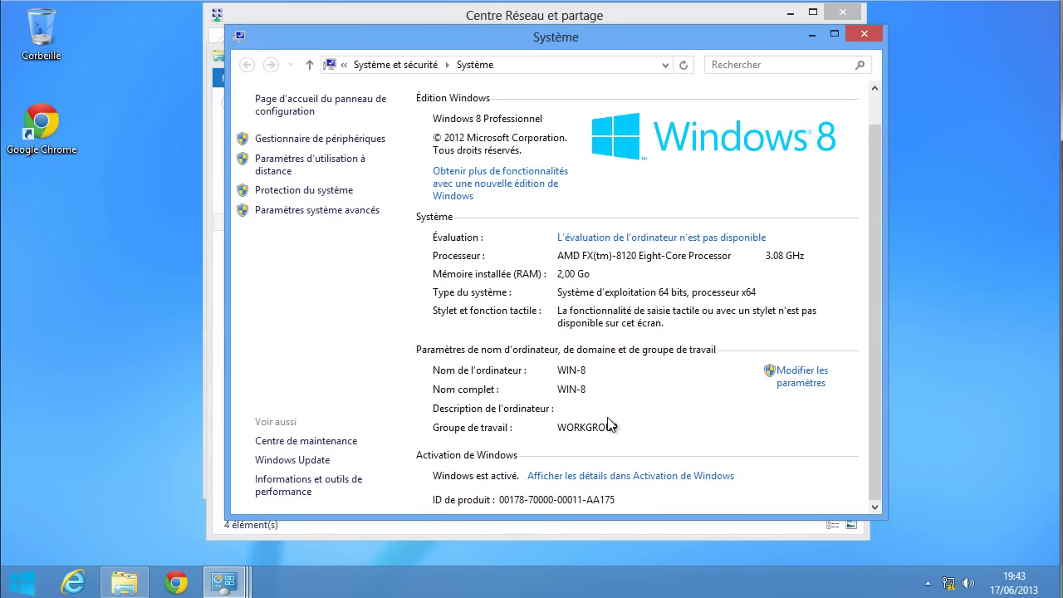
pyautogui.click(862, 41)
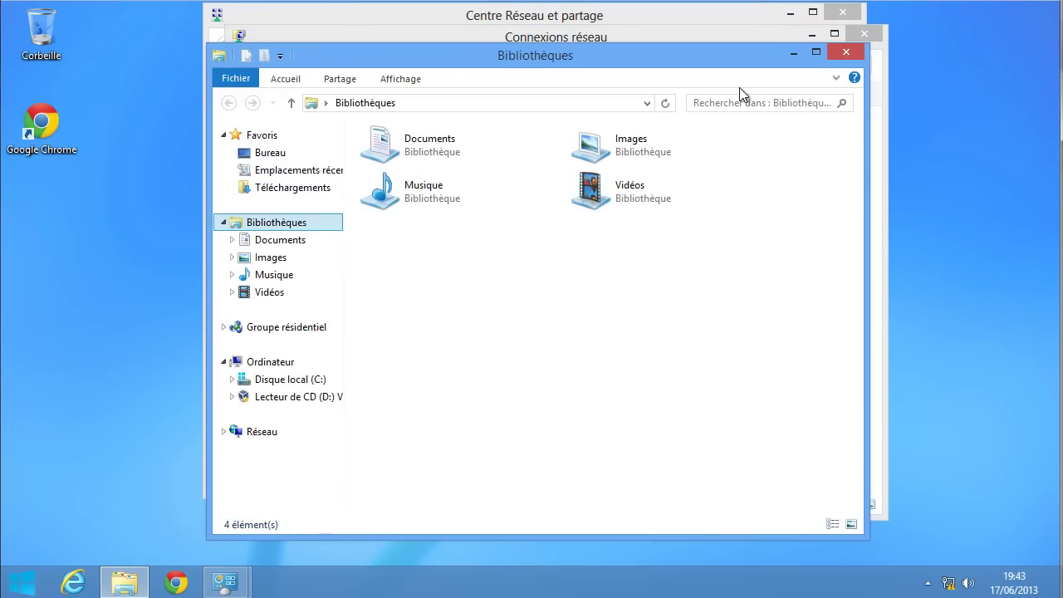
pyautogui.click(849, 53)
# - Open the Unixvers connection's properties and its TCP/IPv4 settings
pyautogui.rightClick(333, 136)
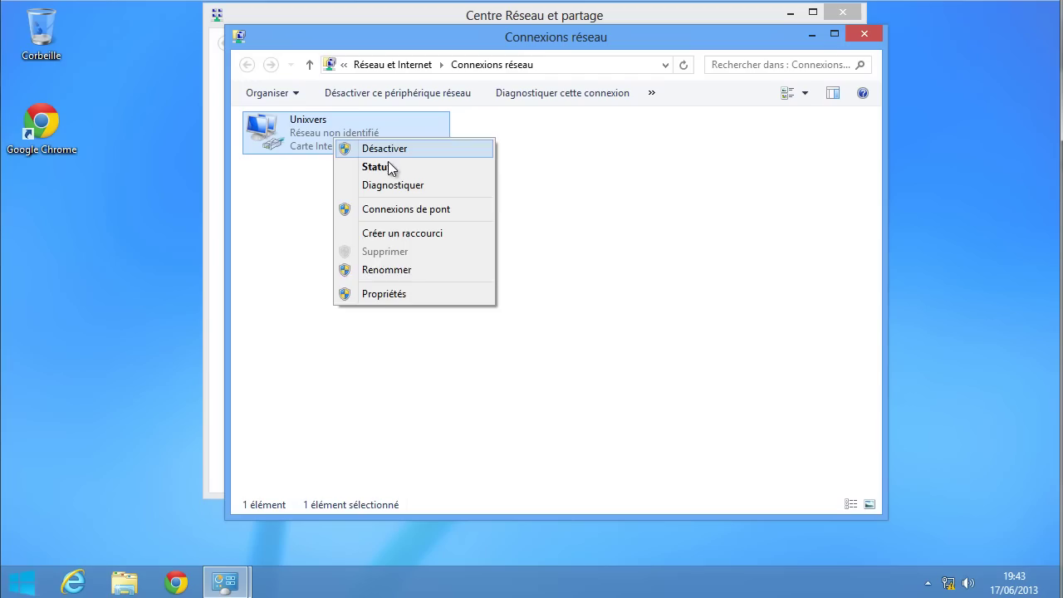
pyautogui.click(389, 292)
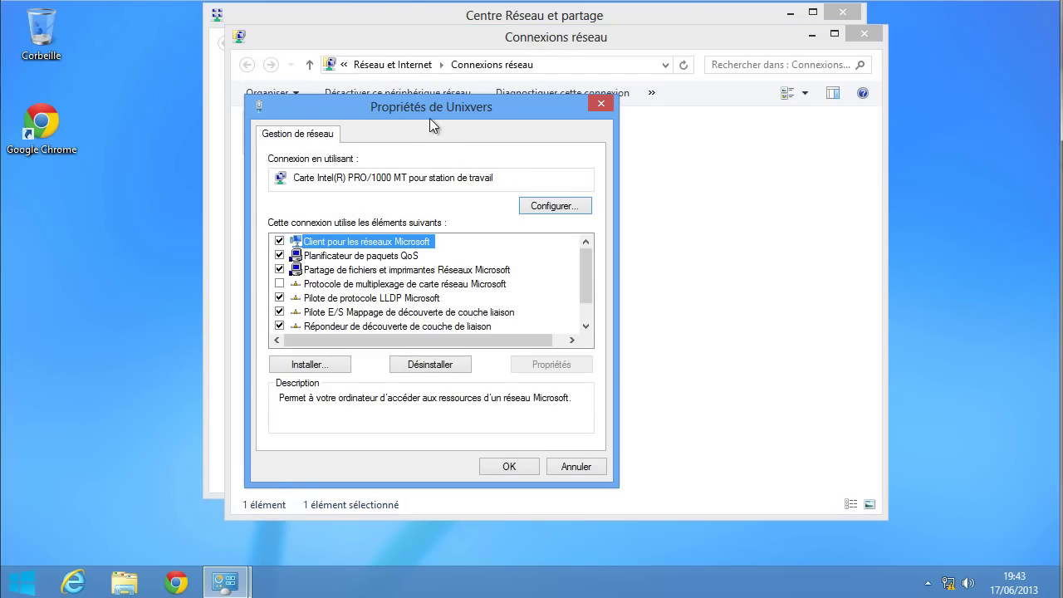
pyautogui.moveTo(420, 110); pyautogui.dragTo(542, 100)
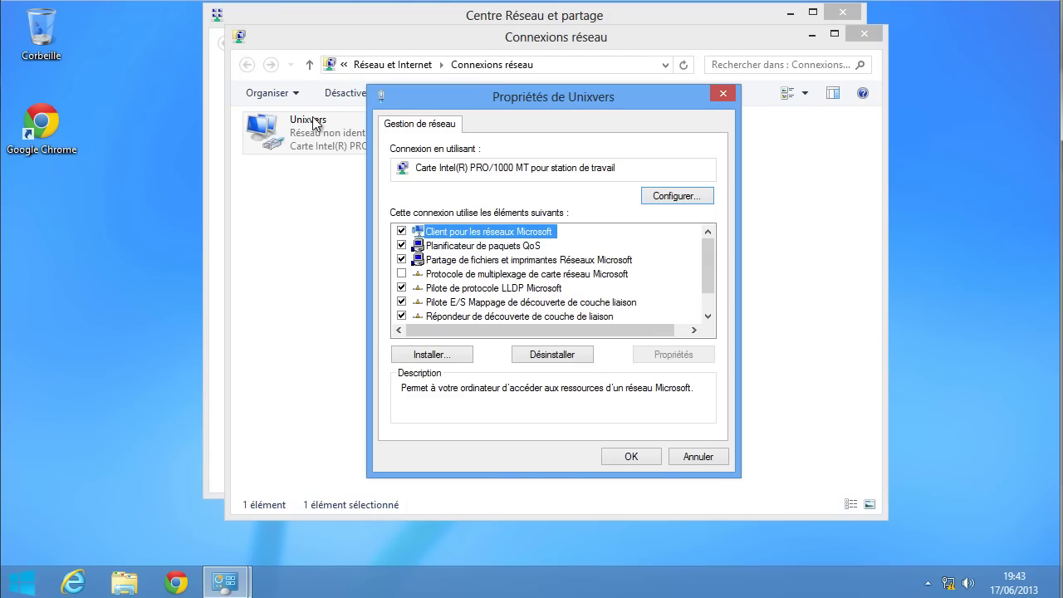
pyautogui.scroll(-1, 488, 307)
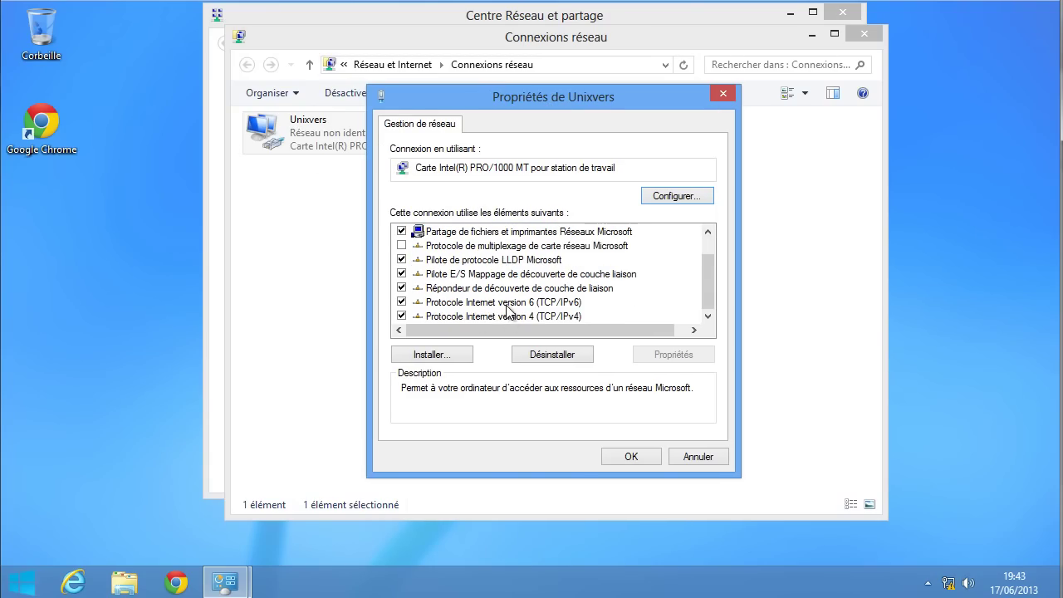
pyautogui.click(507, 315)
pyautogui.click(654, 355)
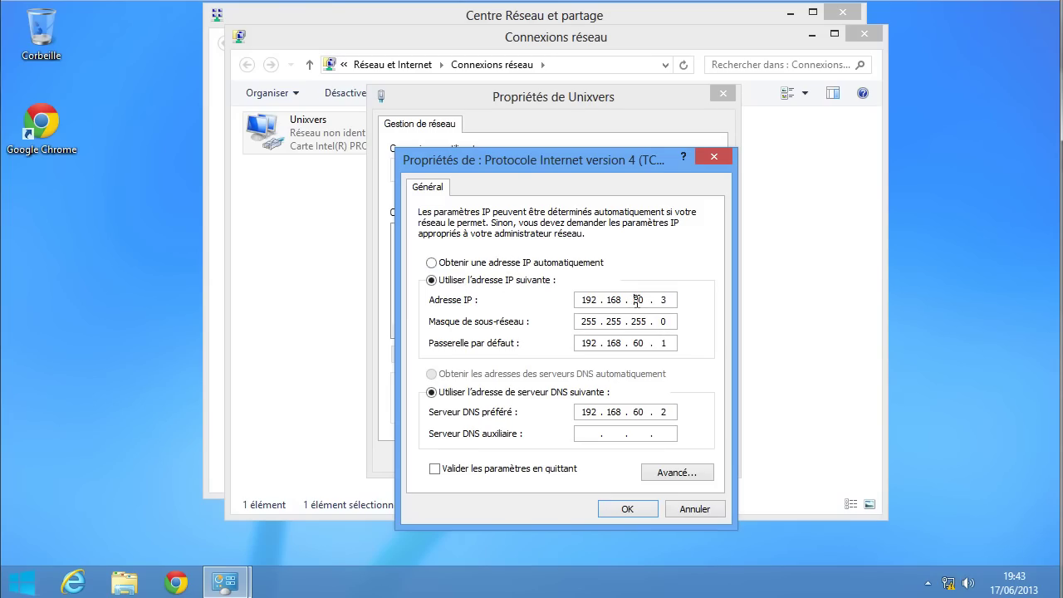
# - Change the IP to 192.168.9.3, gateway to 192.168.9.1 and preferred DNS to 192.168.9.2, then confirm
pyautogui.doubleClick(640, 302)
pyautogui.write('9')
pyautogui.doubleClick(639, 342)
pyautogui.write('9')
pyautogui.doubleClick(663, 342)
pyautogui.press('BackSpace')
pyautogui.write('1')
pyautogui.doubleClick(638, 413)
pyautogui.write('9')
pyautogui.click(629, 509)
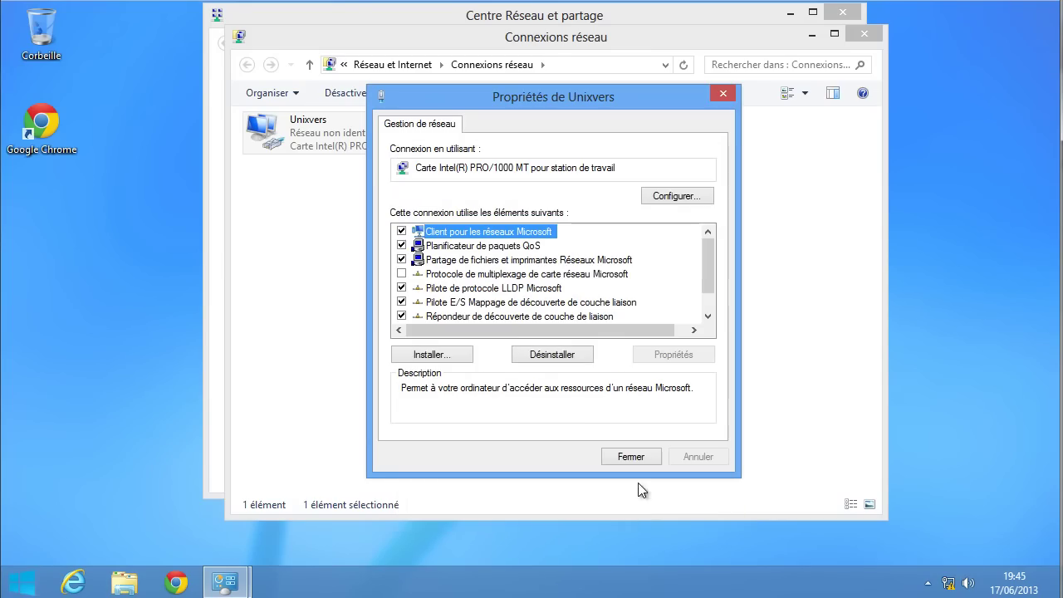
# - Apply the connection settings, allow sharing on Réseau 10, and open a Command Prompt
pyautogui.click(630, 455)
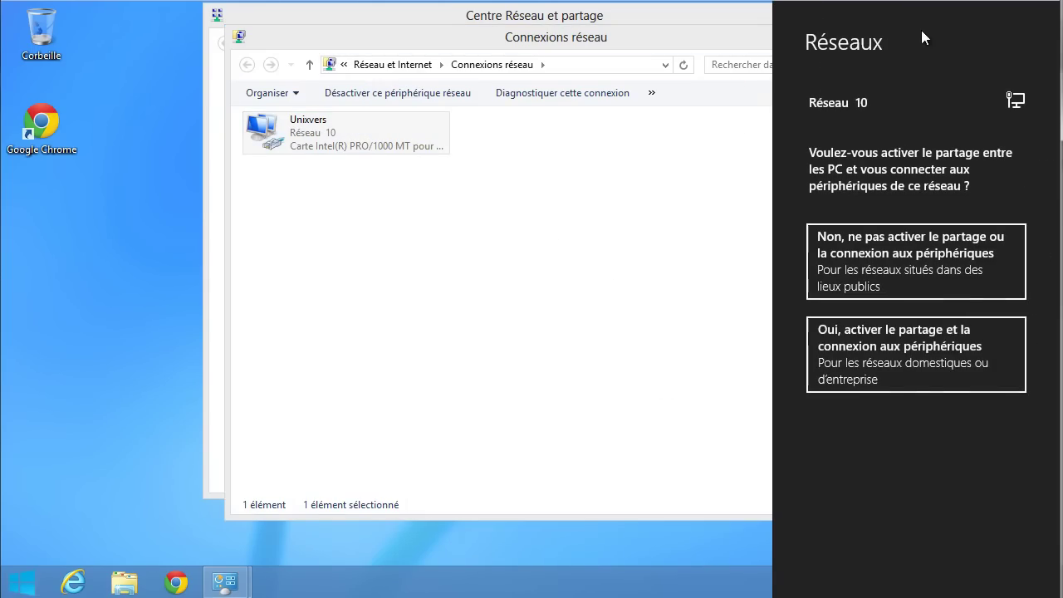
pyautogui.click(887, 357)
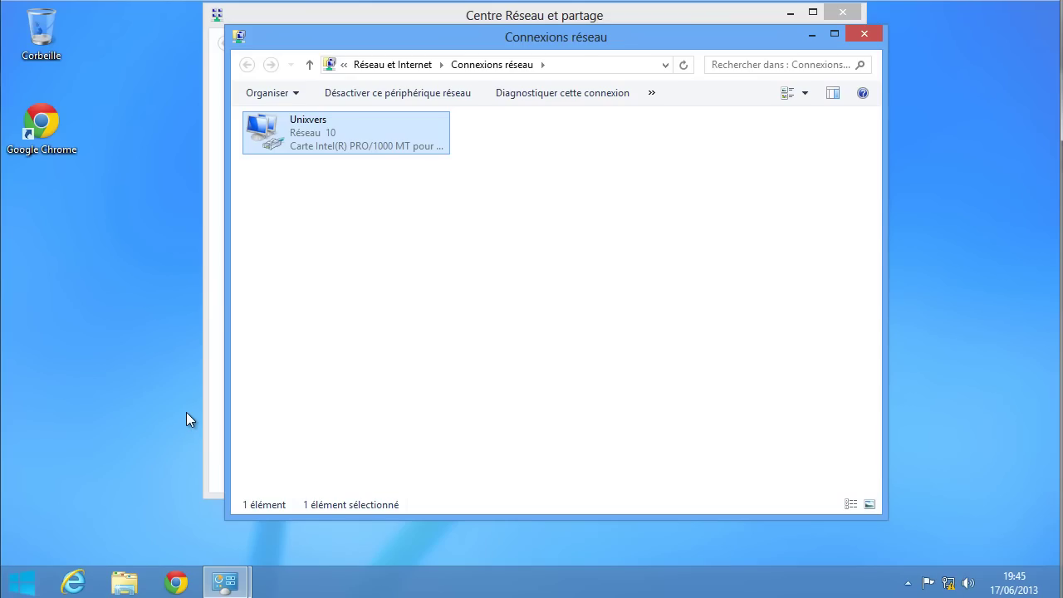
pyautogui.press('super+x')
pyautogui.click(115, 448)
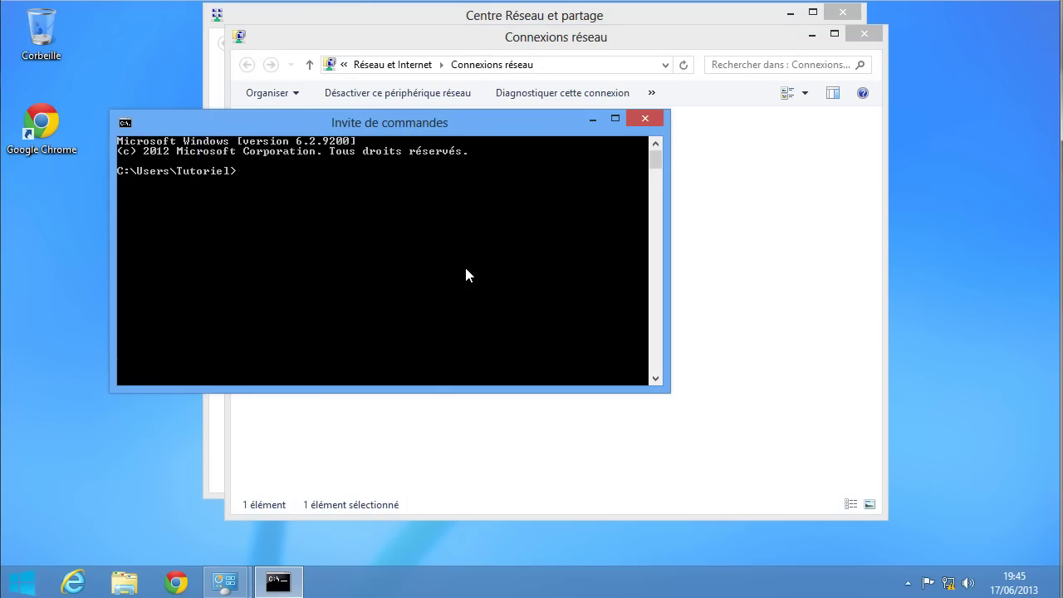
# - Run ping 192.168.9.1 in the Windows 8 client's Command Prompt
pyautogui.write('ping 192.168.9.1')
pyautogui.press('Return')
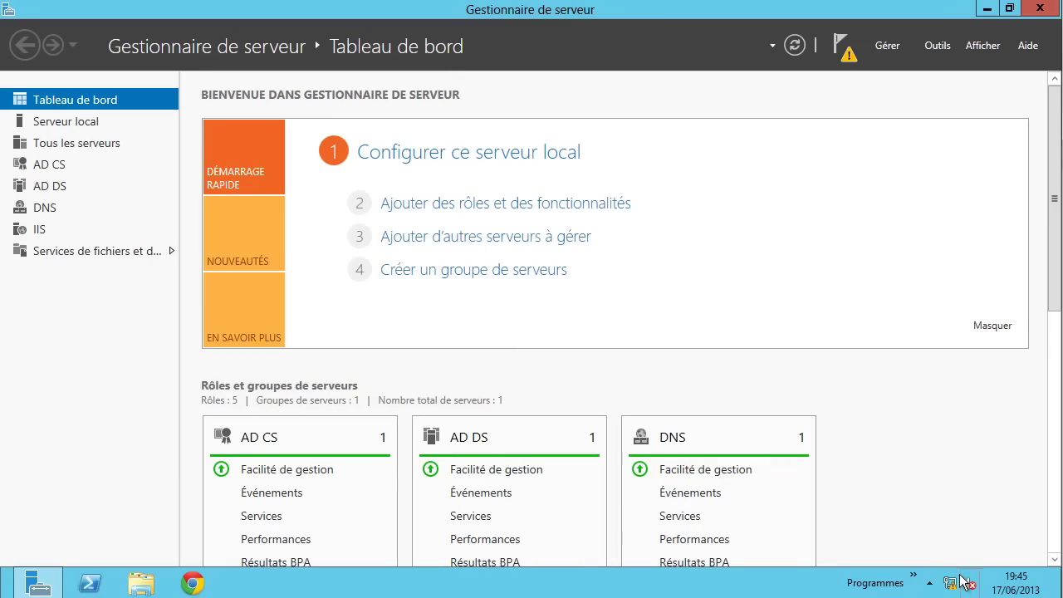
# - Open the server's Unixvers adapter properties via Network and Sharing Center's adapter list
pyautogui.rightClick(963, 581)
pyautogui.click(950, 569)
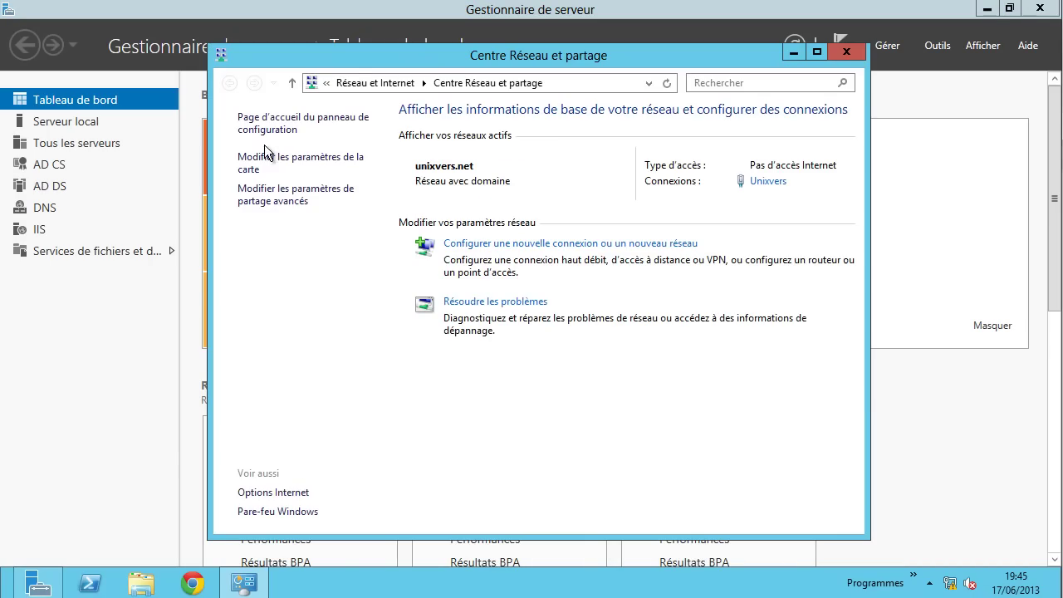
pyautogui.click(265, 160)
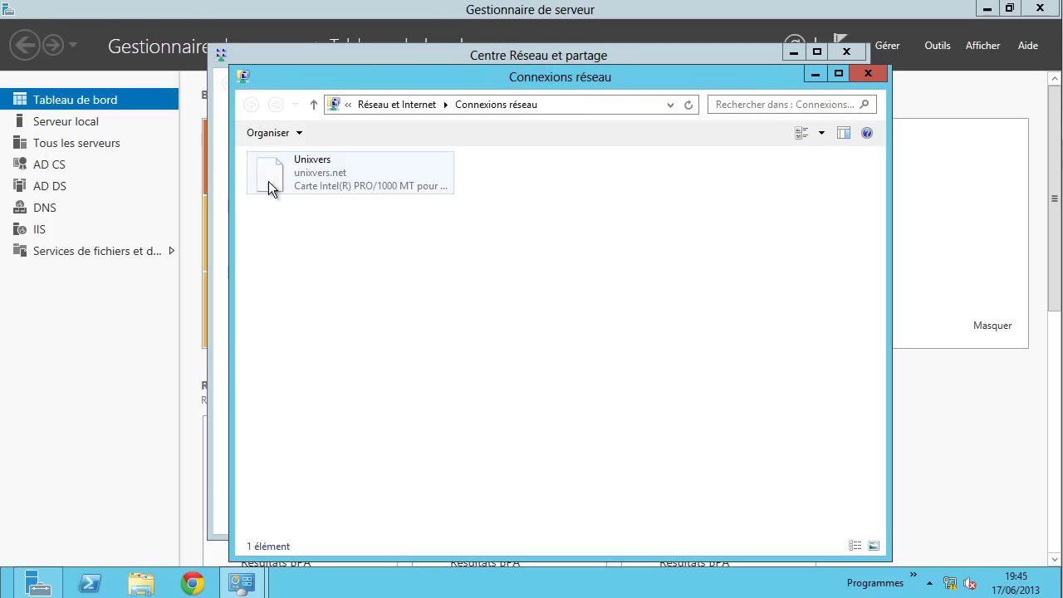
pyautogui.rightClick(296, 171)
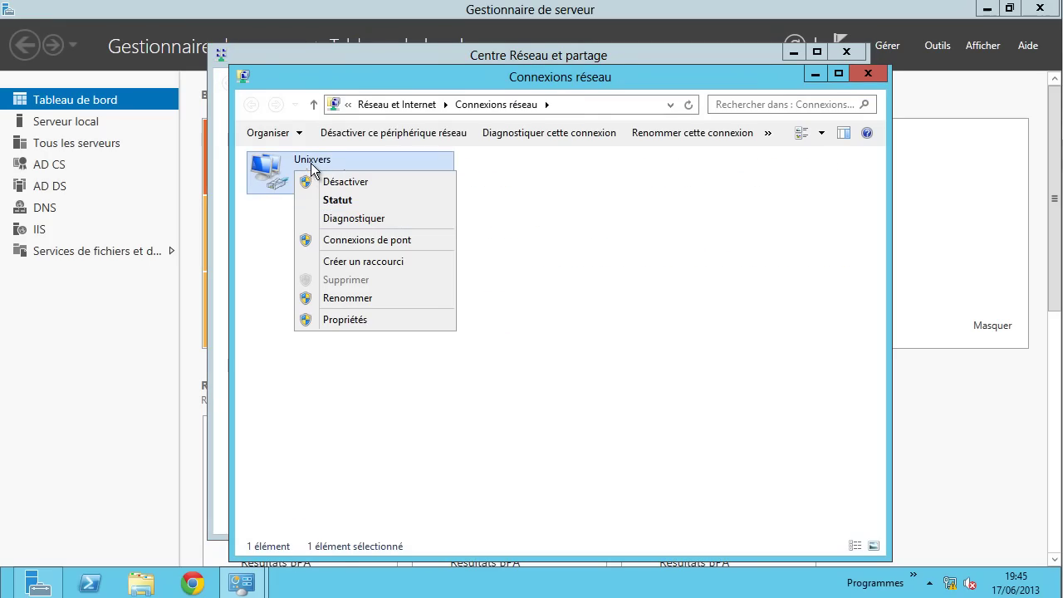
pyautogui.click(346, 320)
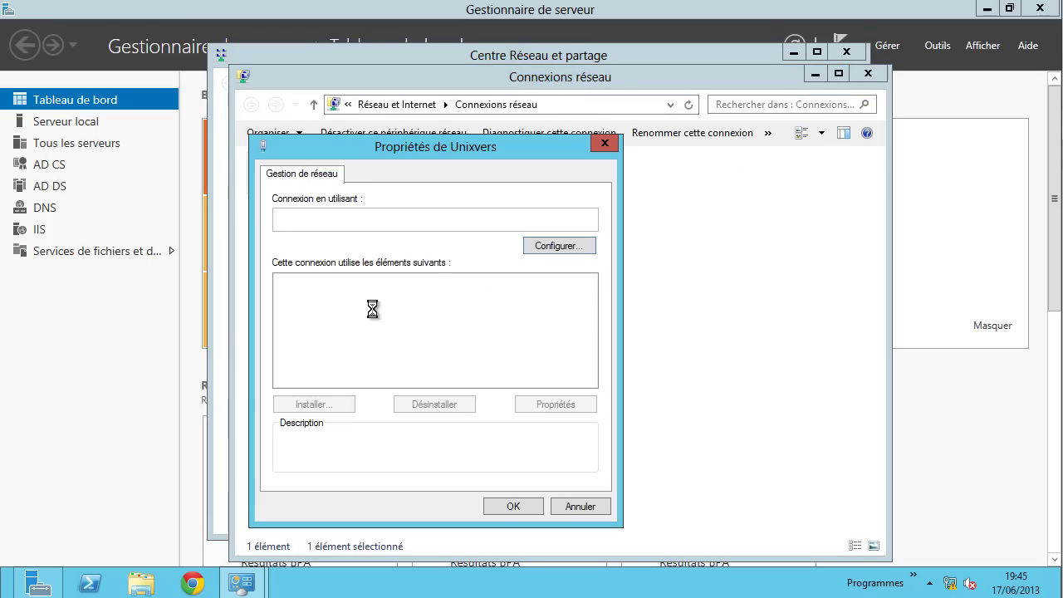
# - Set the server's Unixvers IPv4 to 192.168.9.2, gateway 192.168.9.1, alternate DNS 192.168.9.2
pyautogui.click(320, 380)
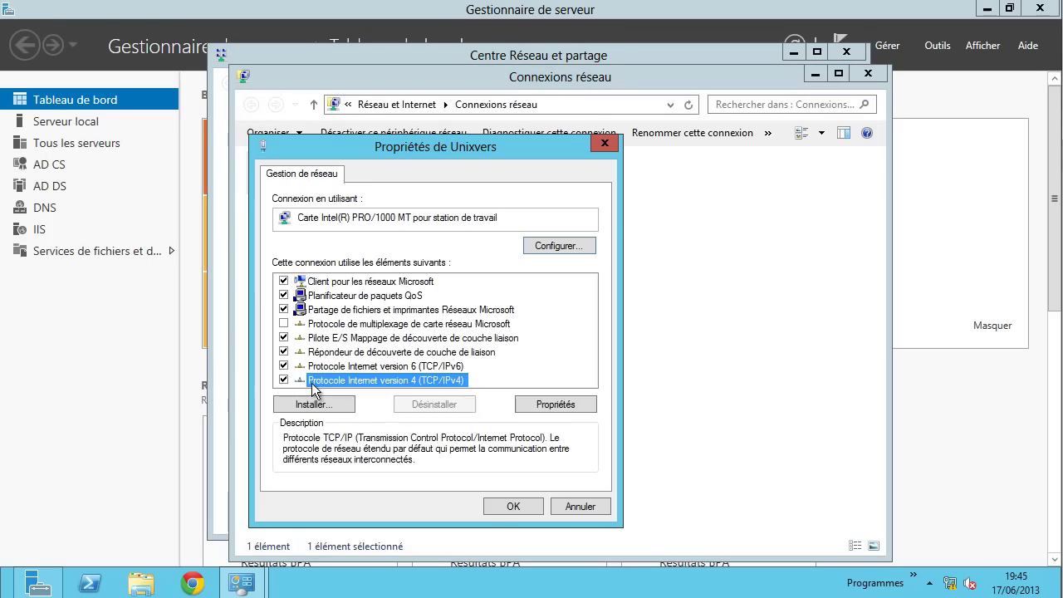
pyautogui.click(555, 405)
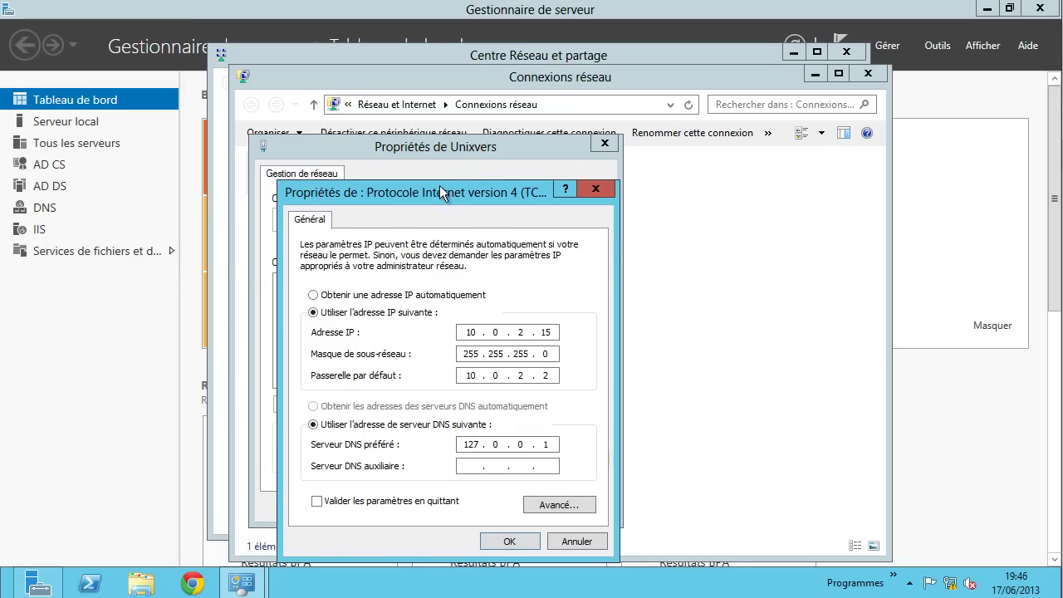
pyautogui.moveTo(439, 185); pyautogui.dragTo(478, 157)
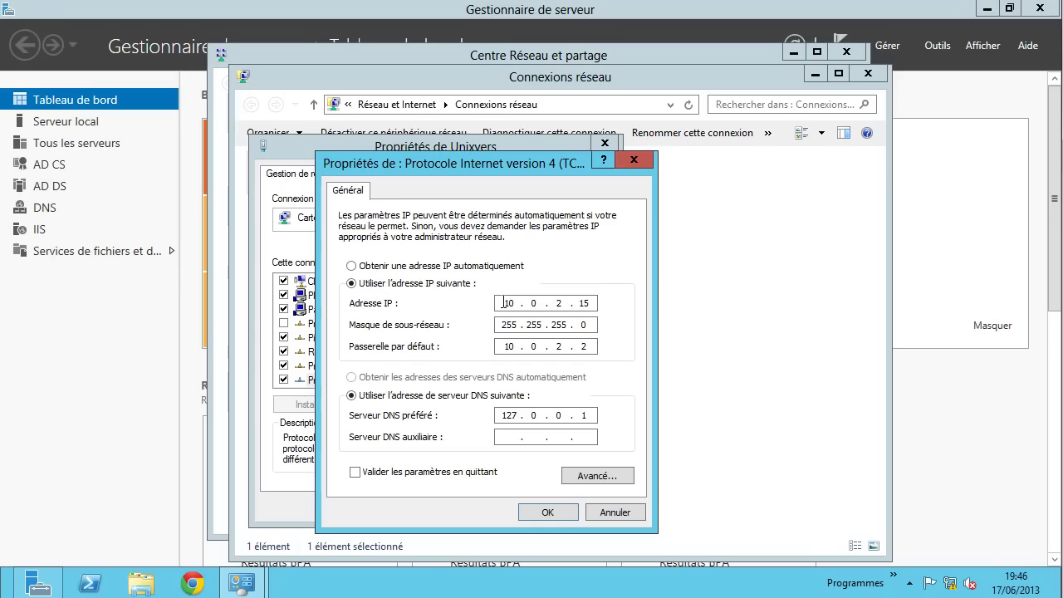
pyautogui.doubleClick(505, 302)
pyautogui.write('192 . 168 . 9')
pyautogui.press('.')
pyautogui.write('2')
pyautogui.press('Tab')
pyautogui.press('Tab')
pyautogui.write('192 . 168 . 9 . 1')
pyautogui.press('Tab')
pyautogui.press('Tab')
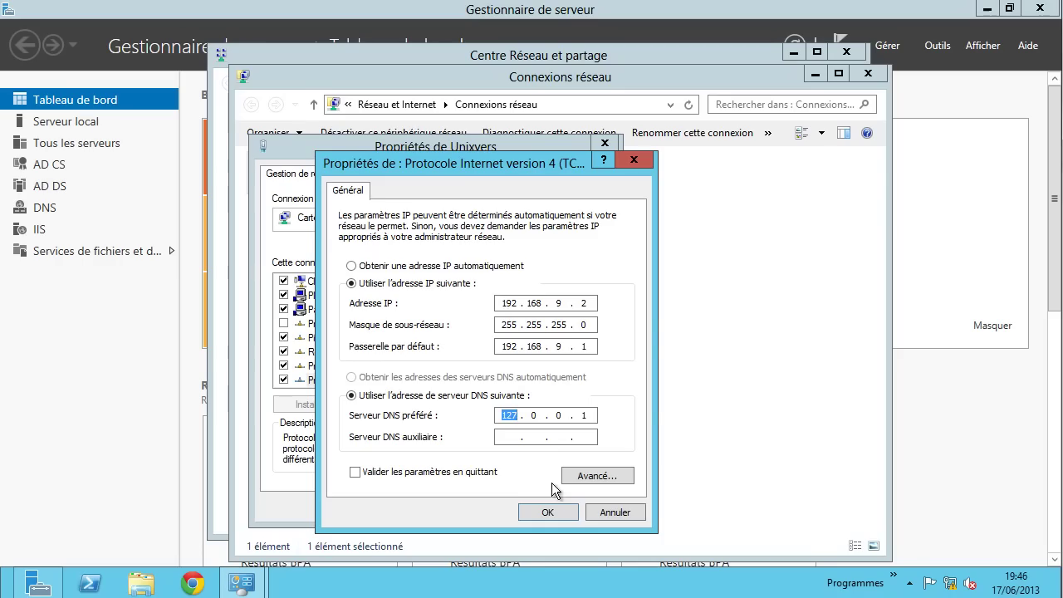
pyautogui.press('Tab')
pyautogui.write('192 . 168 . 9 . 2')
# - Save the IPv4 settings, close the properties, and re-enable the disabled Unixvers connection
pyautogui.click(548, 512)
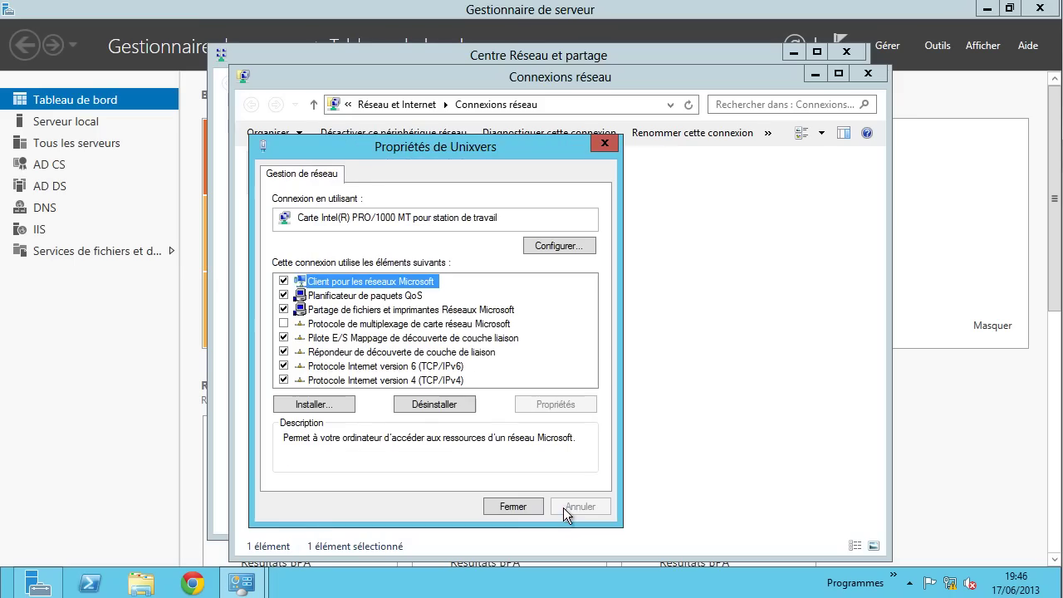
pyautogui.click(514, 505)
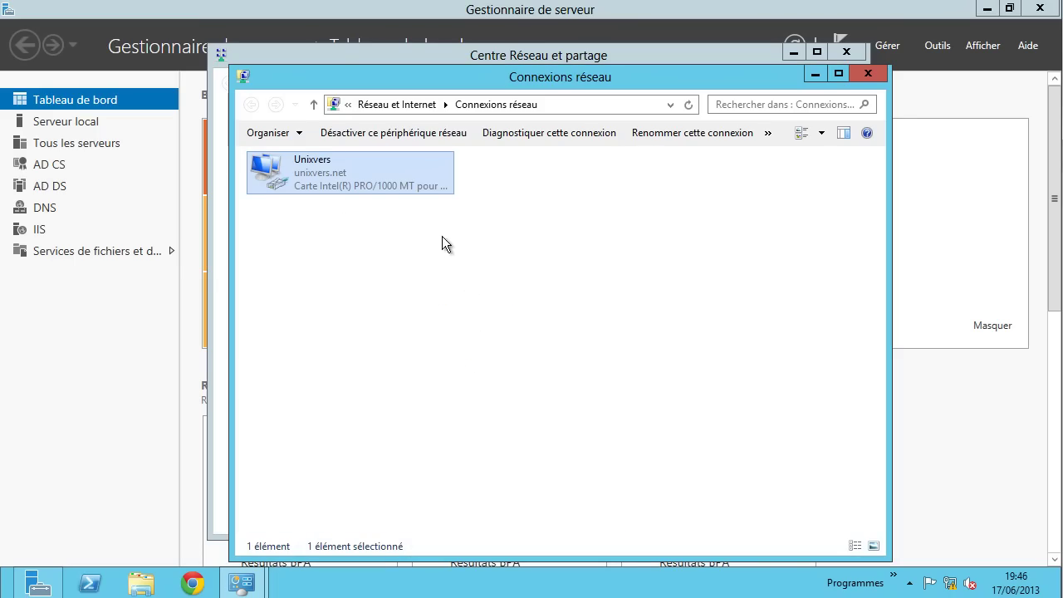
pyautogui.rightClick(332, 176)
pyautogui.press('Escape')
pyautogui.click(689, 104)
pyautogui.rightClick(390, 181)
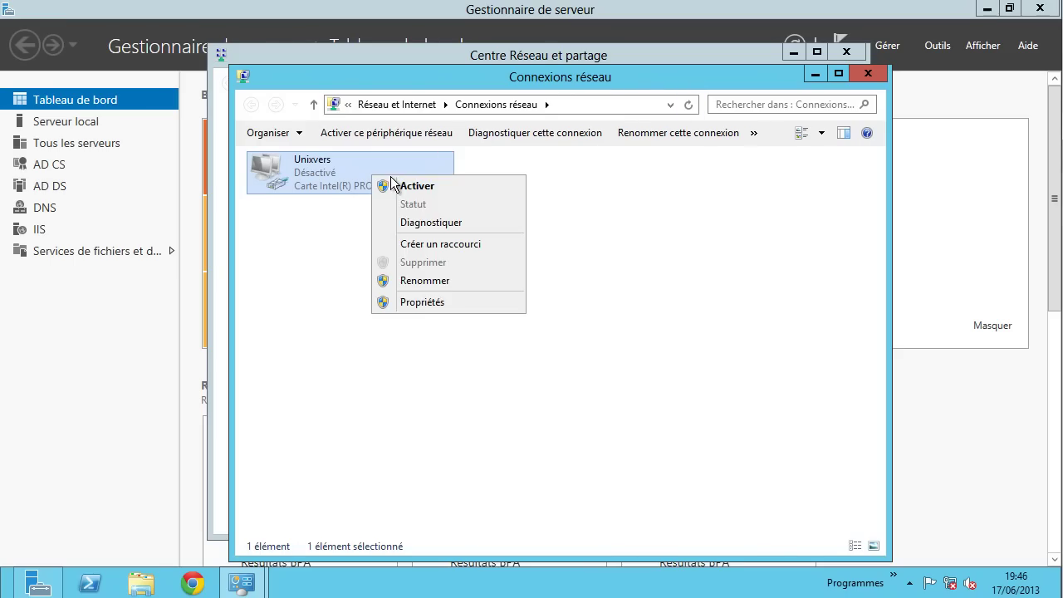
pyautogui.click(397, 184)
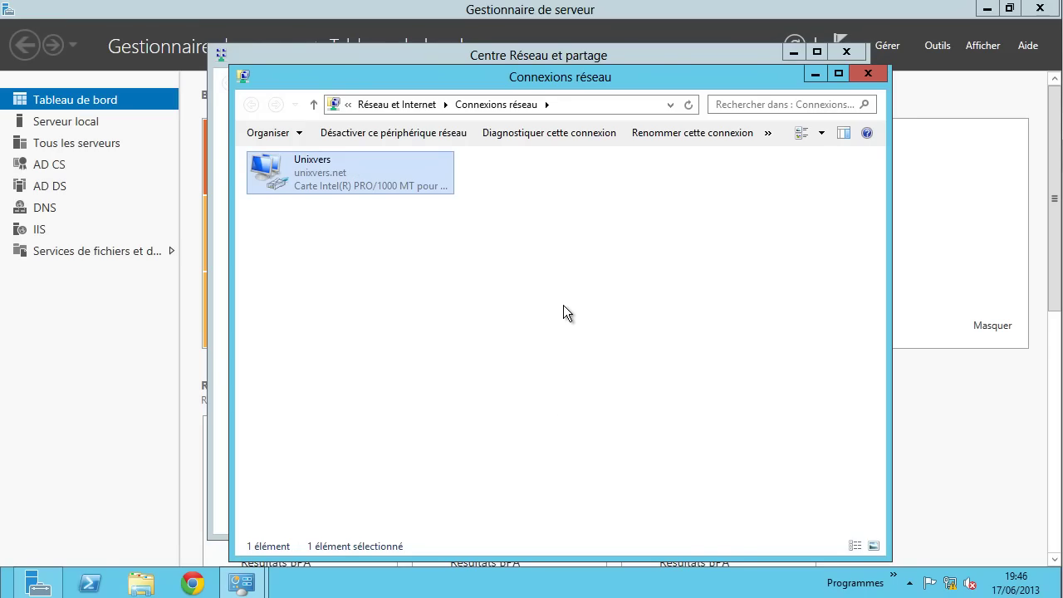
pyautogui.press('super+x')
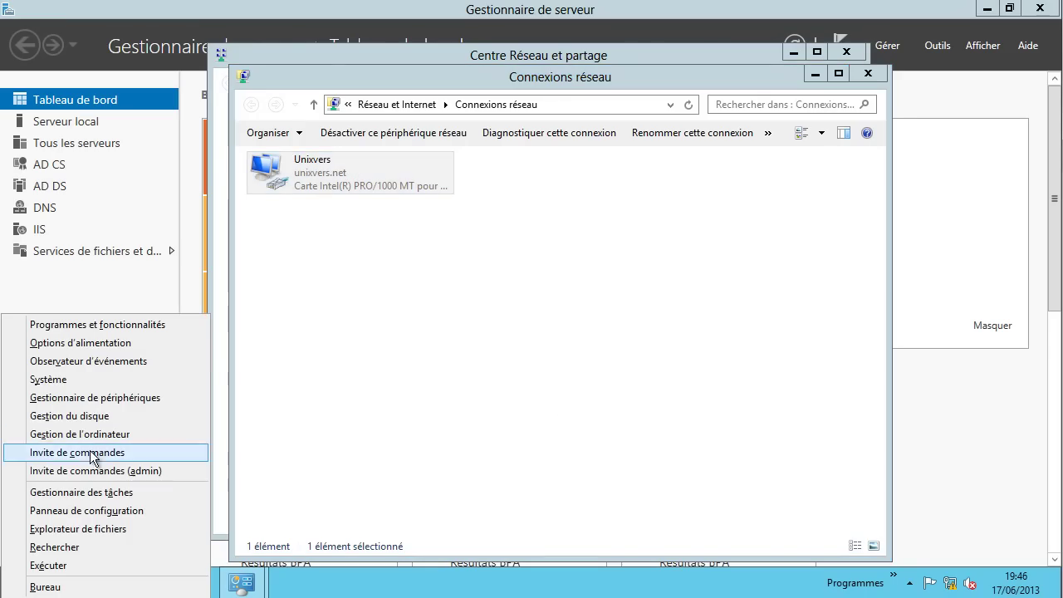
# - Ping 192.168.9.1 and then 192.168.9.3 from an administrator Command Prompt on the server
pyautogui.click(91, 453)
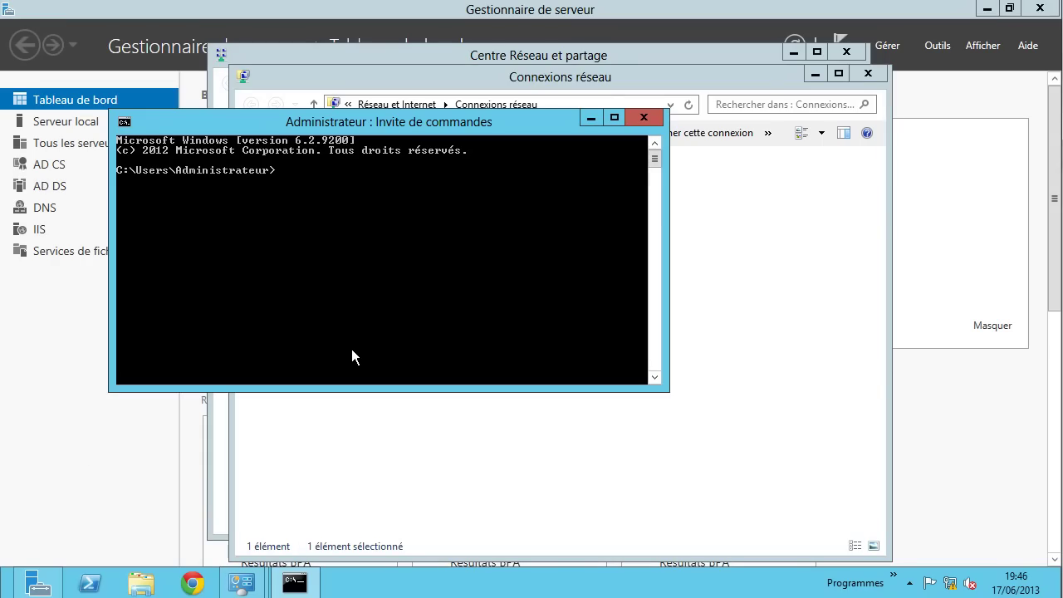
pyautogui.write('ping 192.168.9.1')
pyautogui.press('Return')
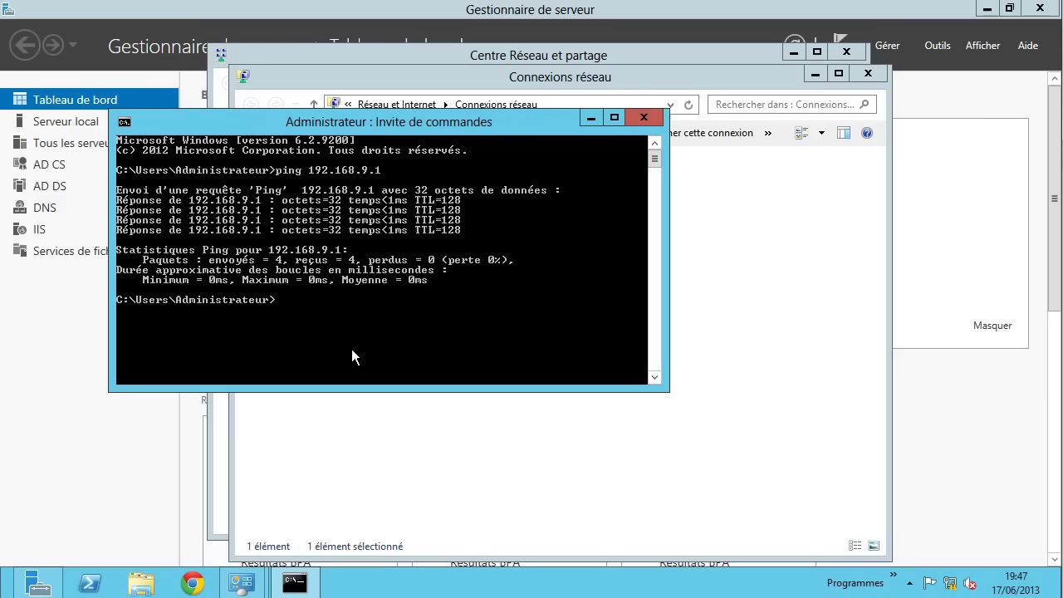
pyautogui.press('Up')
pyautogui.write('3')
pyautogui.press('Return')
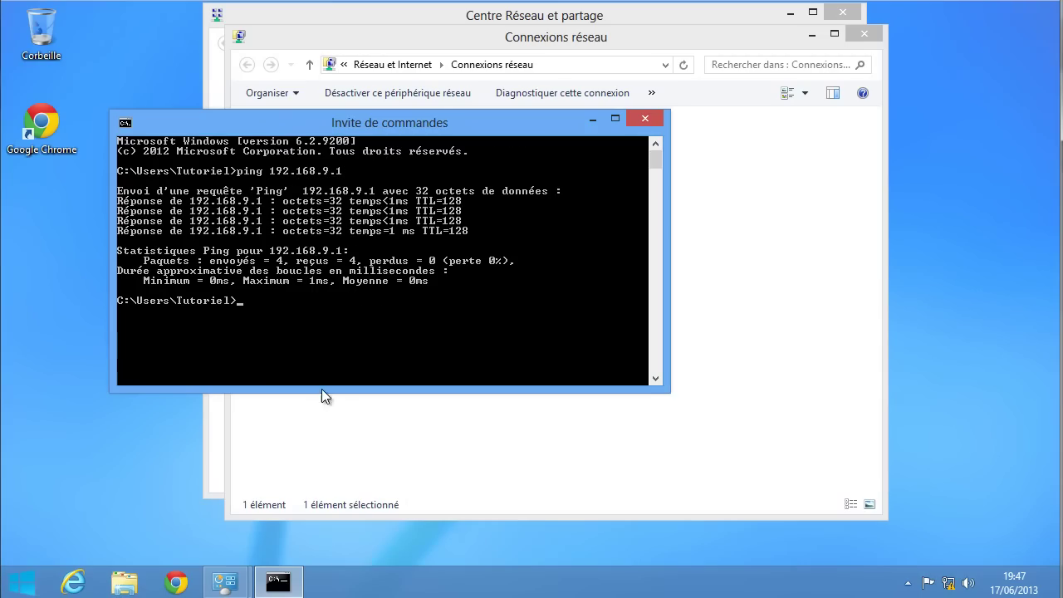
# - Ping 192.168.9.2 from the Windows 8 client, then launch Google Chrome
pyautogui.press('Up')
pyautogui.press('BackSpace')
pyautogui.write('2.168.9.2')
pyautogui.press('Return')
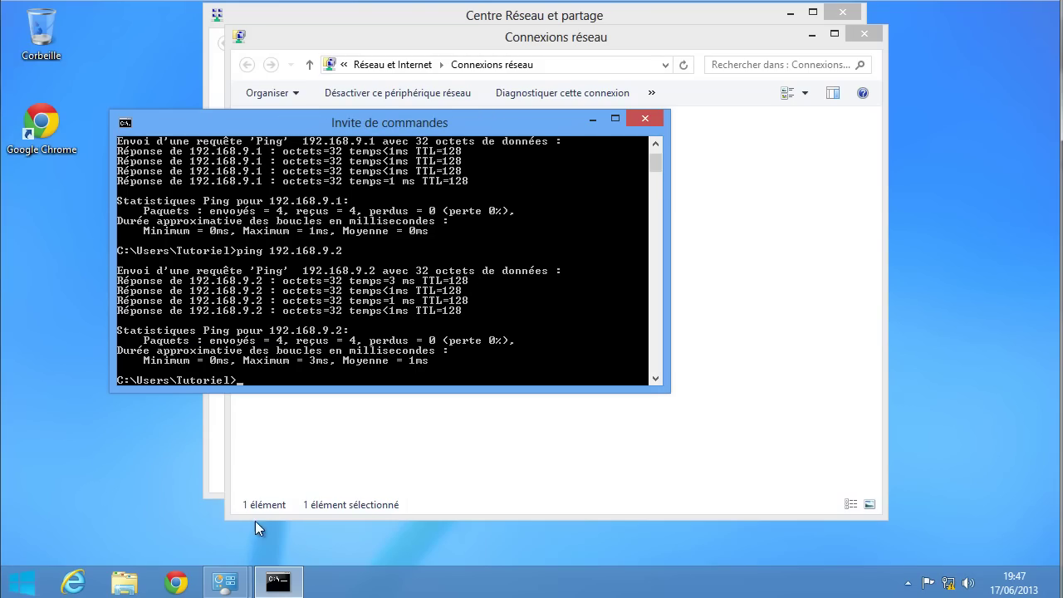
pyautogui.click(183, 584)
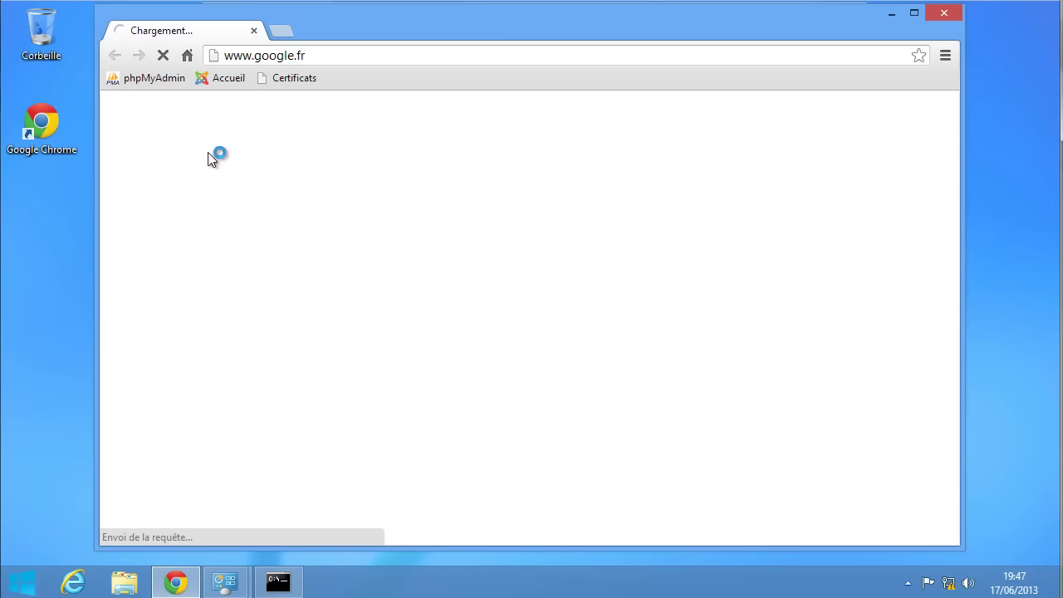
pyautogui.click(147, 79)
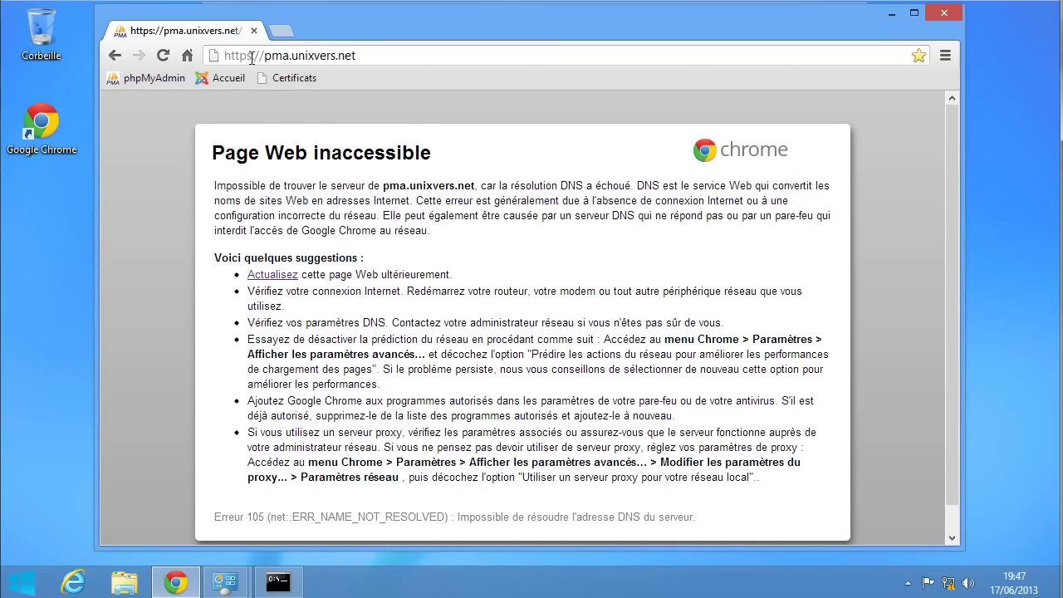
pyautogui.rightClick(167, 77)
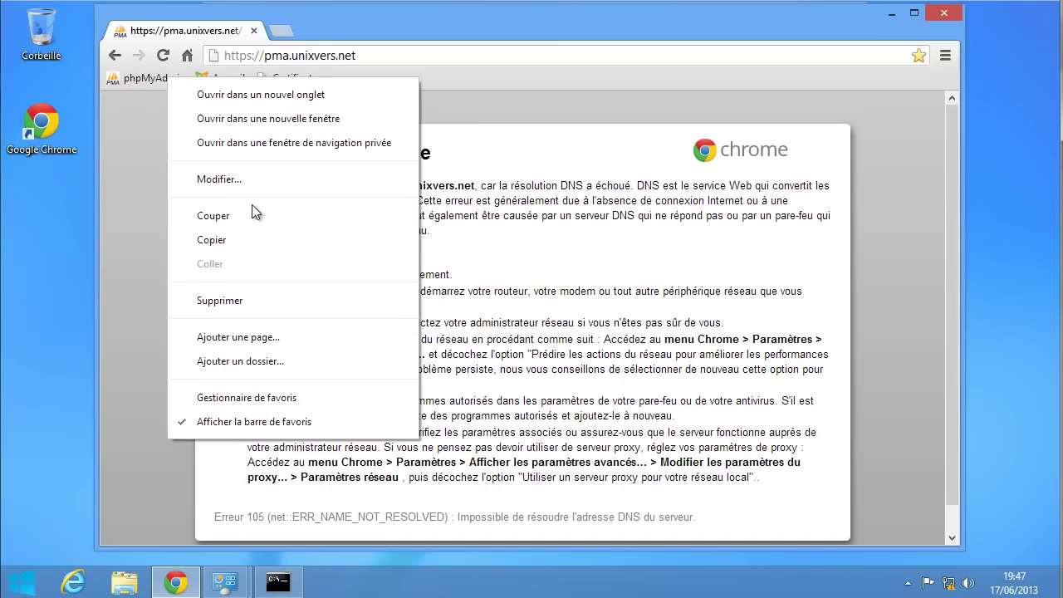
pyautogui.click(203, 179)
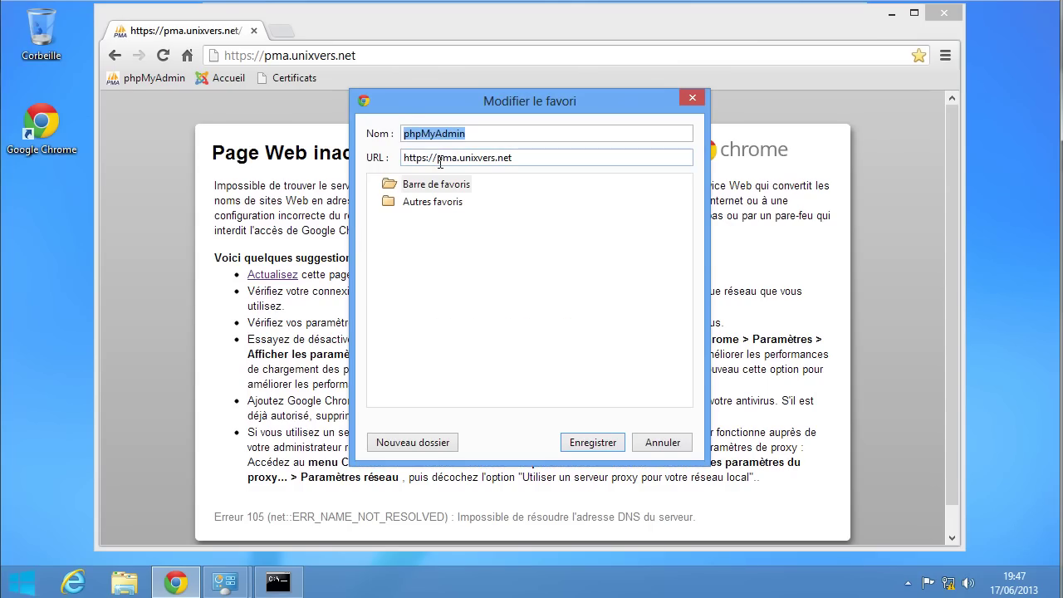
pyautogui.moveTo(438, 158); pyautogui.dragTo(386, 160)
pyautogui.press('BackSpace')
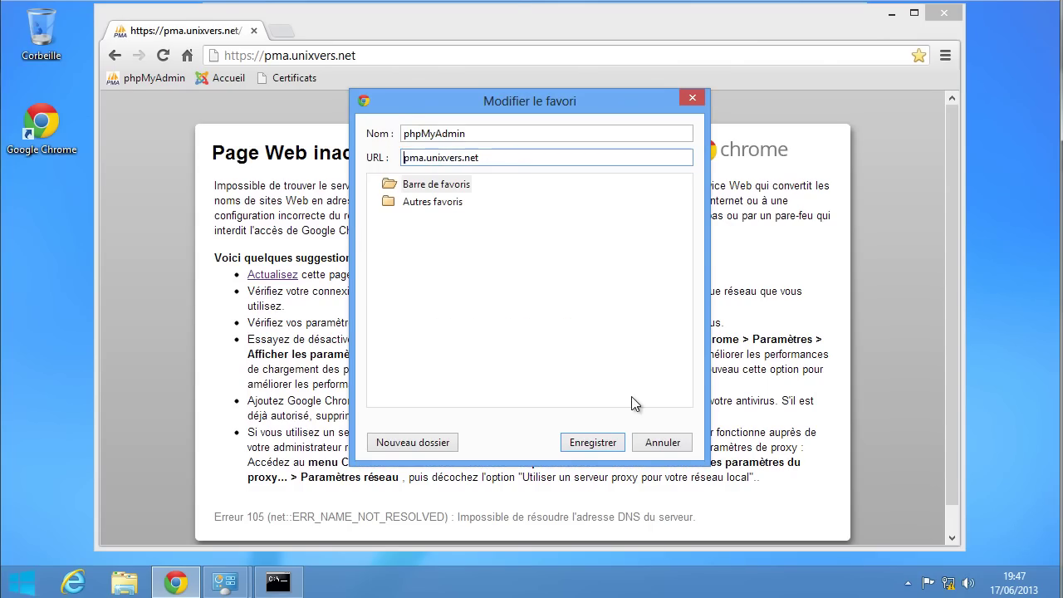
pyautogui.click(591, 443)
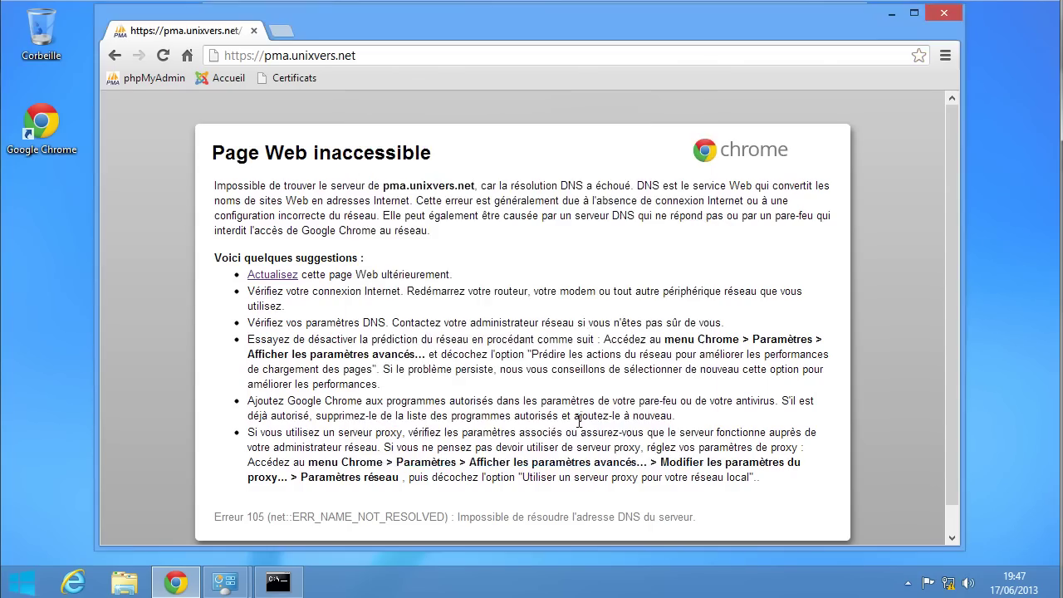
# - Reopen the edited bookmark and check the pma.unixvers.net name-resolution error
pyautogui.click(156, 76)
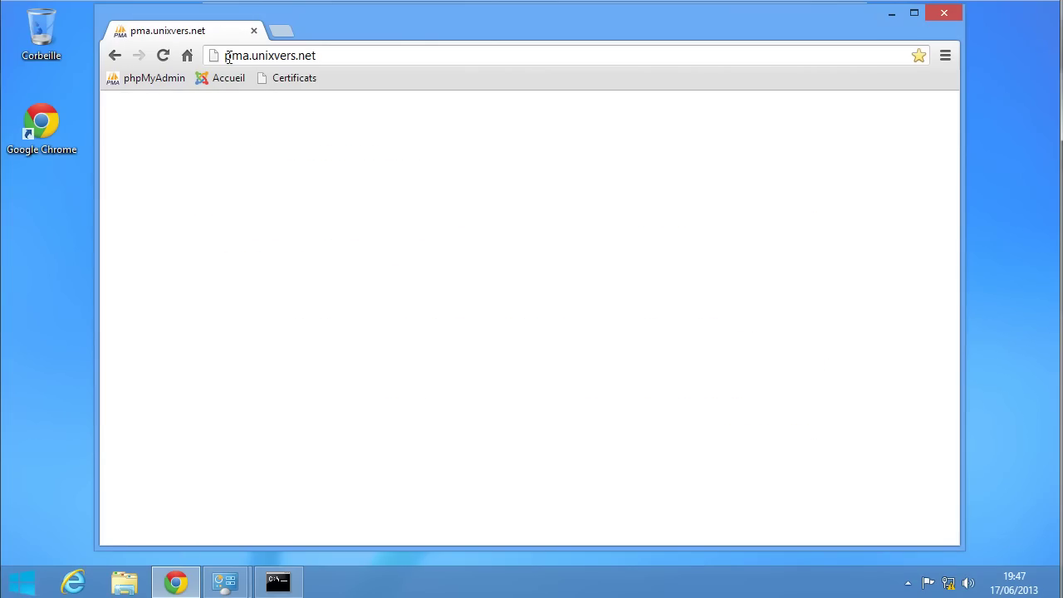
pyautogui.moveTo(227, 56); pyautogui.dragTo(322, 54)
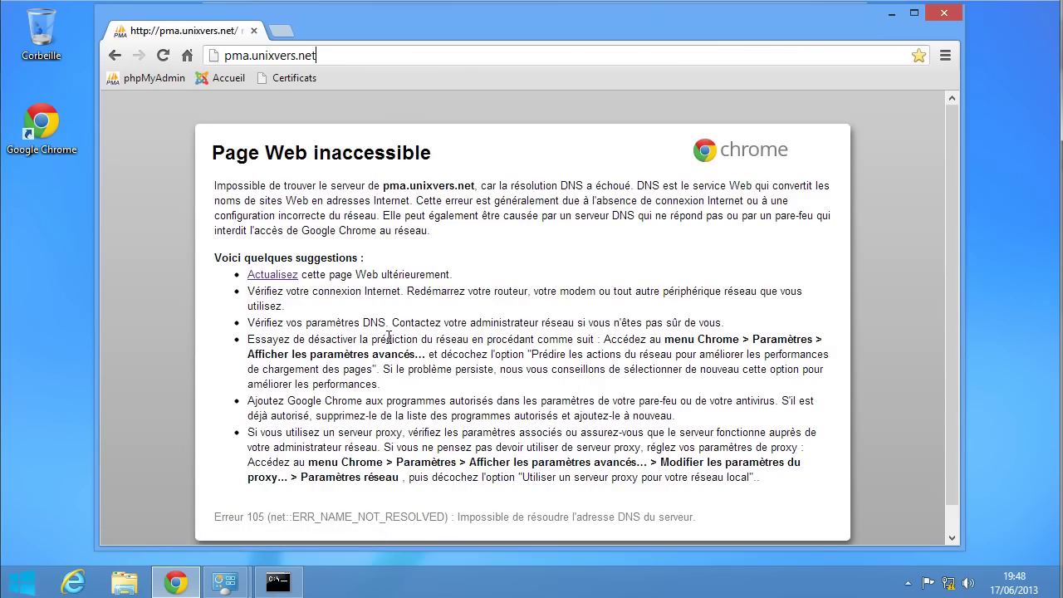
pyautogui.moveTo(308, 516); pyautogui.dragTo(441, 515)
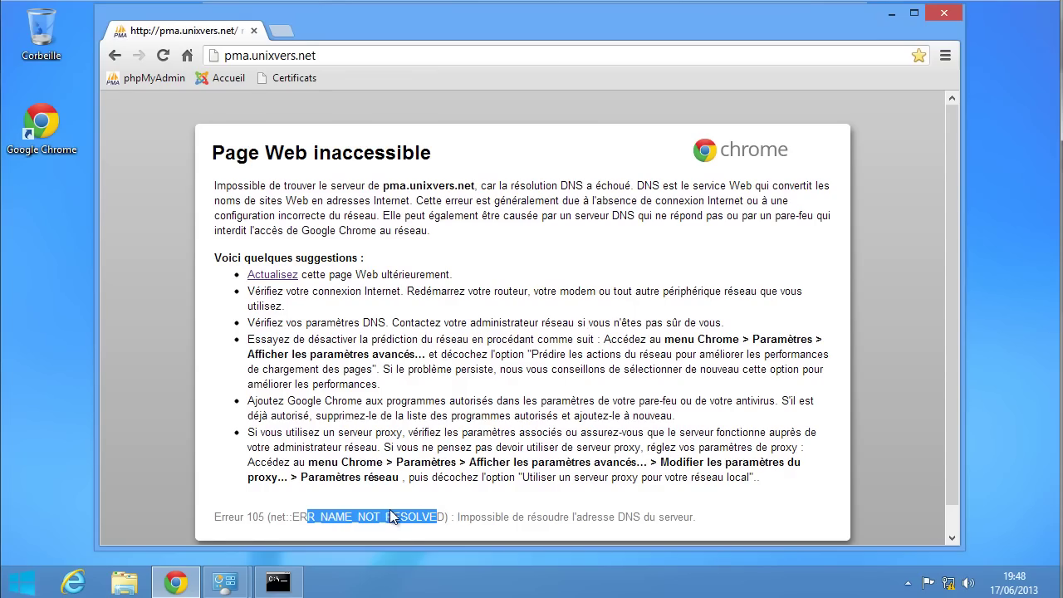
pyautogui.moveTo(224, 581)
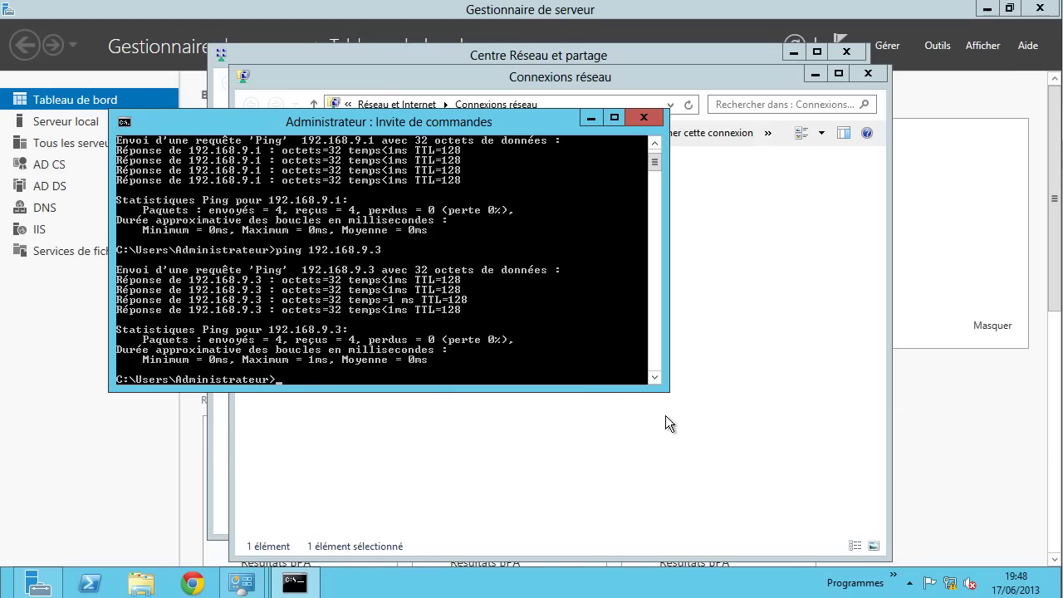
# - In Notepad++, delete the 10.0.2.15 pma and cms lines from hosts, then save and close
pyautogui.click(895, 574)
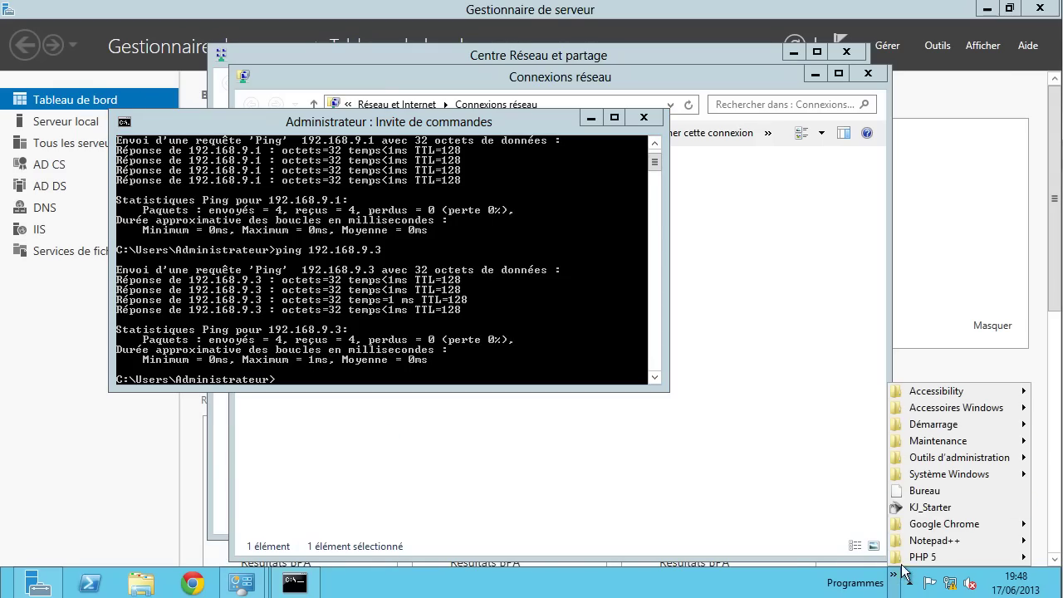
pyautogui.click(934, 540)
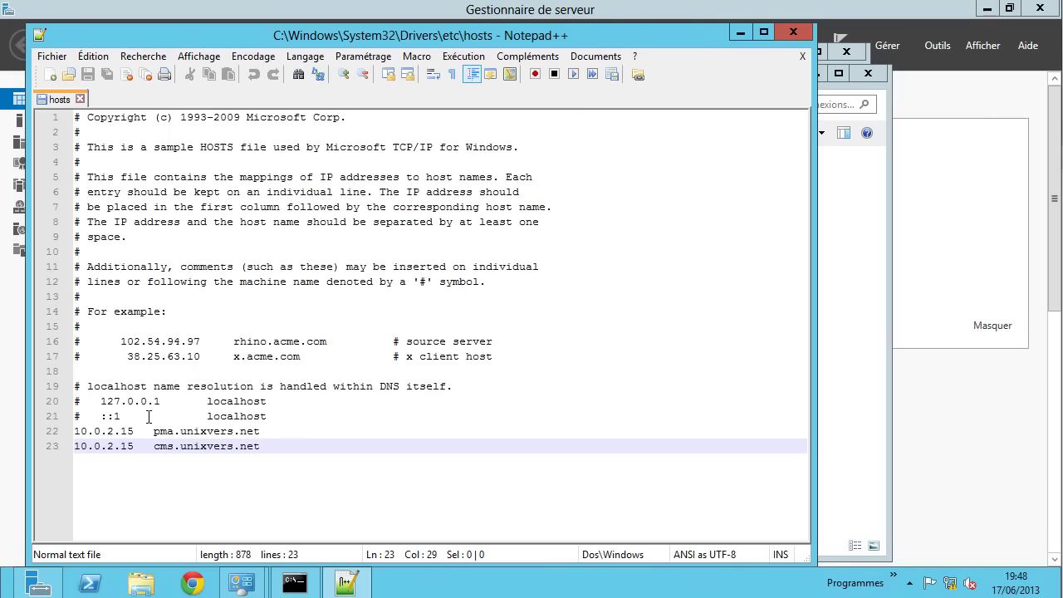
pyautogui.moveTo(277, 439); pyautogui.dragTo(37, 435)
pyautogui.press('Delete')
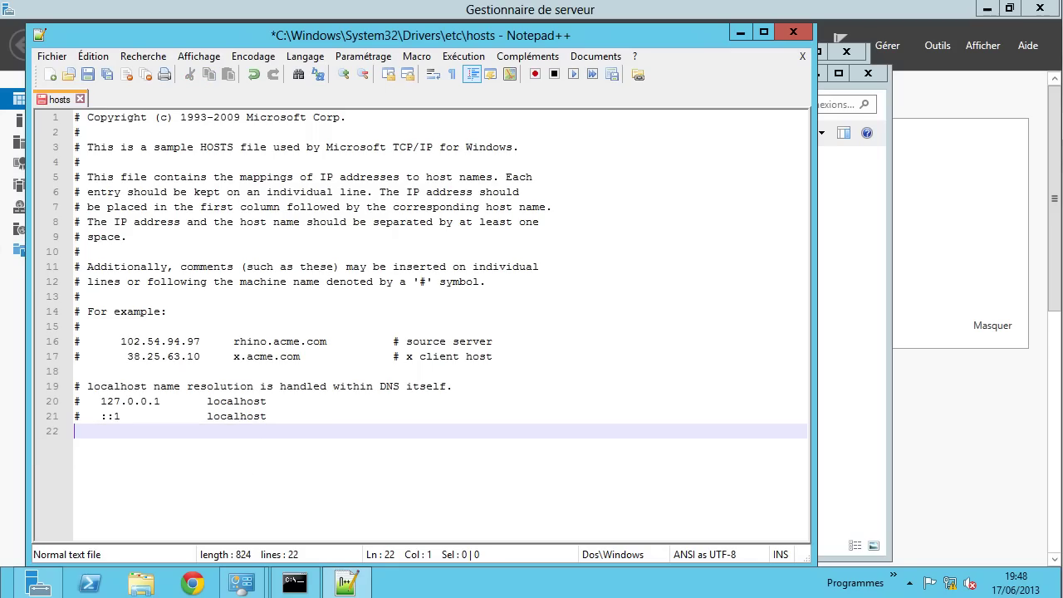
pyautogui.hotkey('ctrl', 's')
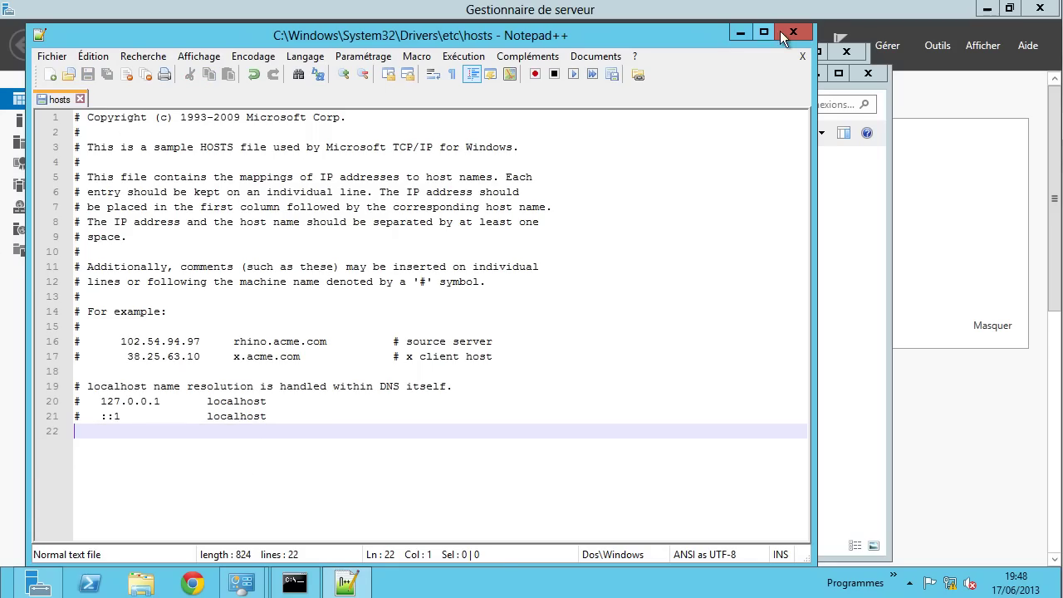
pyautogui.click(782, 34)
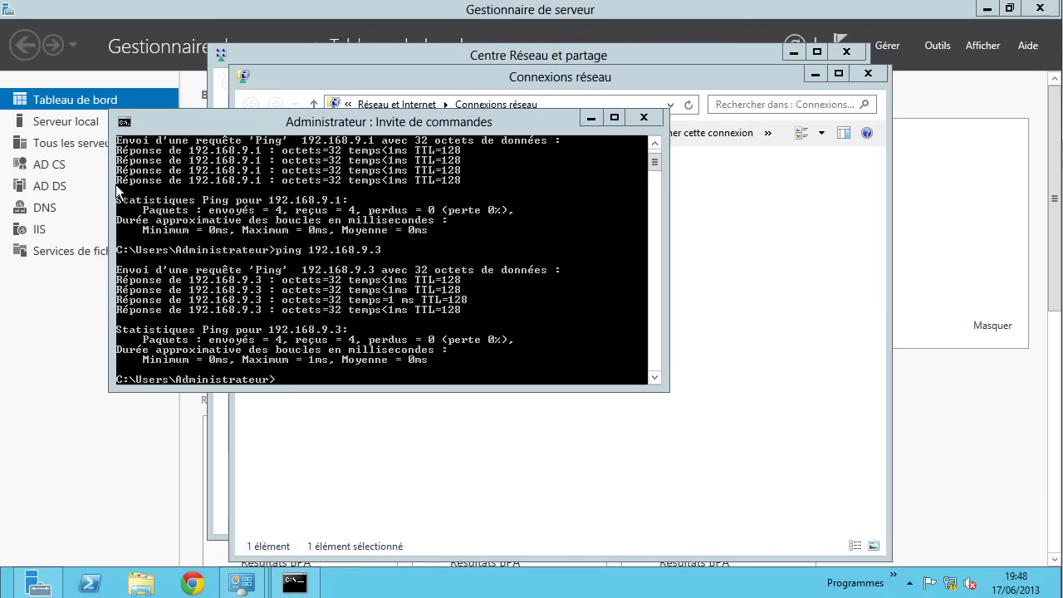
# - Launch DNS Manager for SERVEUR and view its empty Zones de recherche inversée folder
pyautogui.click(51, 215)
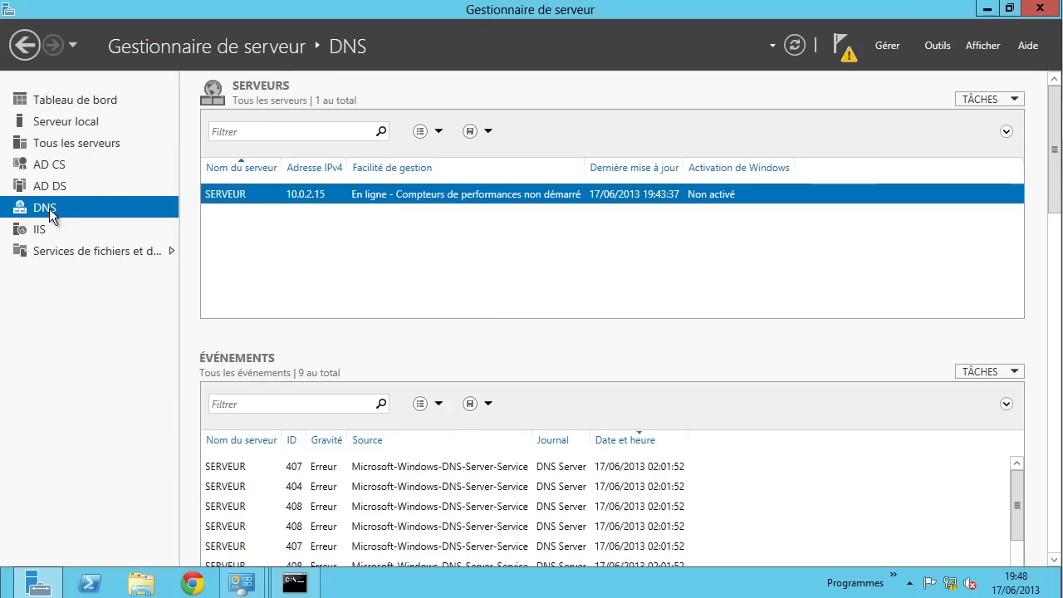
pyautogui.rightClick(435, 197)
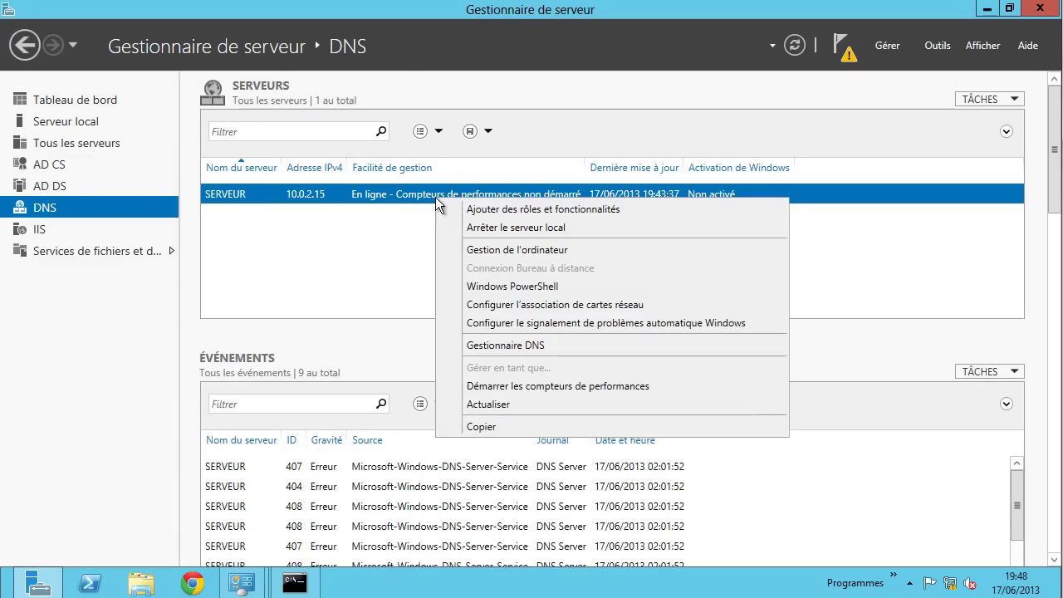
pyautogui.click(516, 346)
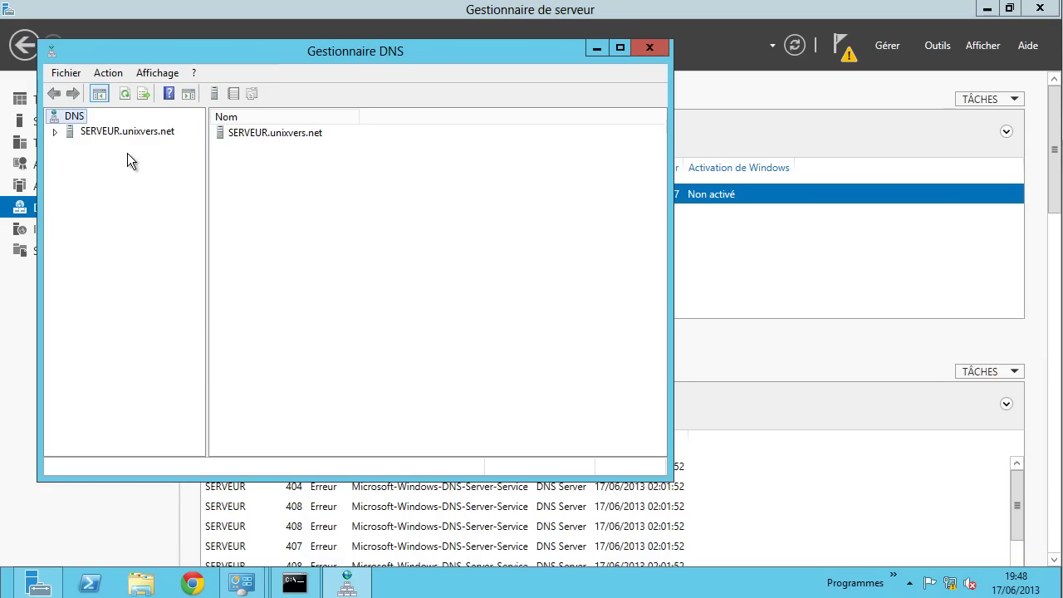
pyautogui.click(129, 131)
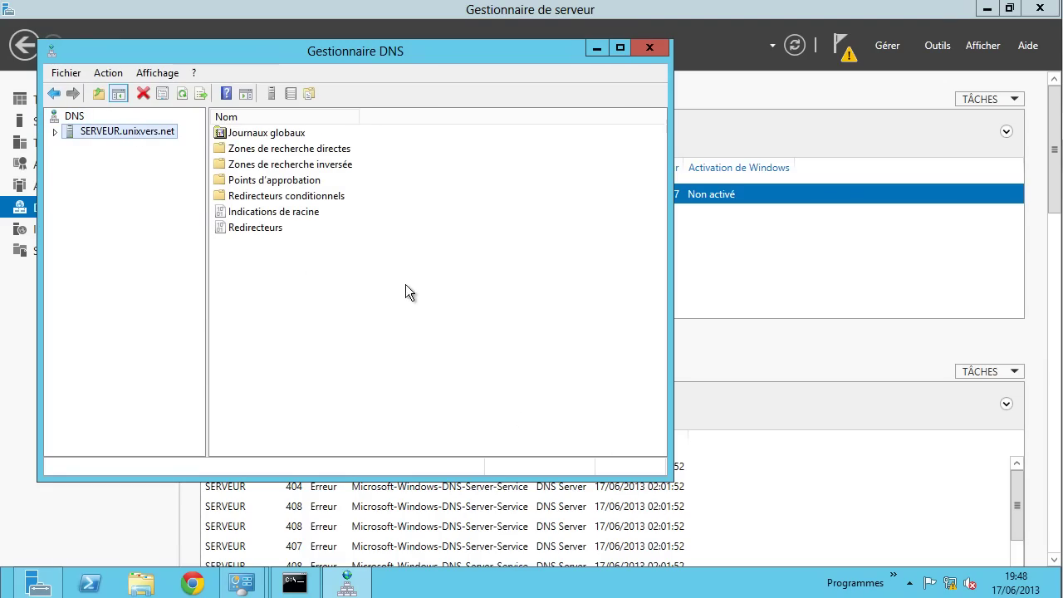
pyautogui.click(54, 132)
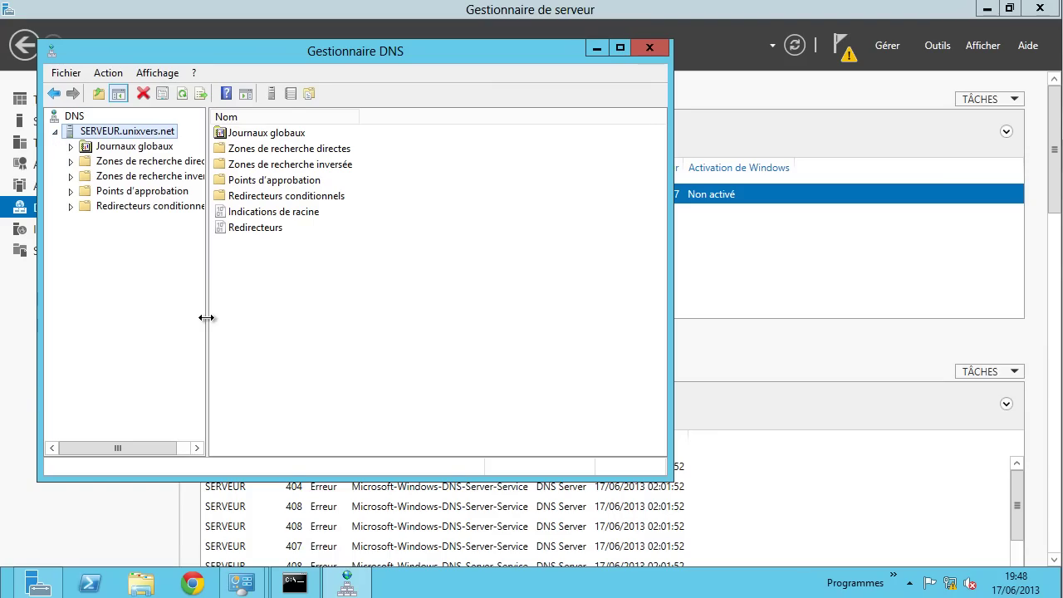
pyautogui.moveTo(207, 317); pyautogui.dragTo(265, 313)
pyautogui.click(154, 177)
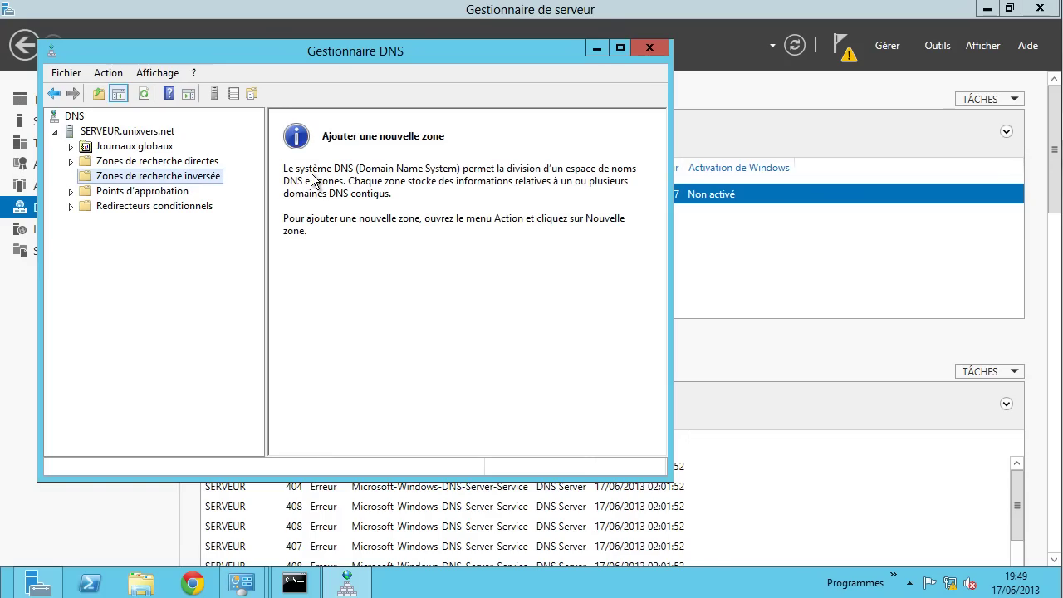
# - Create a primary AD-integrated IPv4 reverse zone for network 192.168.9 with secure-only updates
pyautogui.rightClick(188, 179)
pyautogui.click(225, 182)
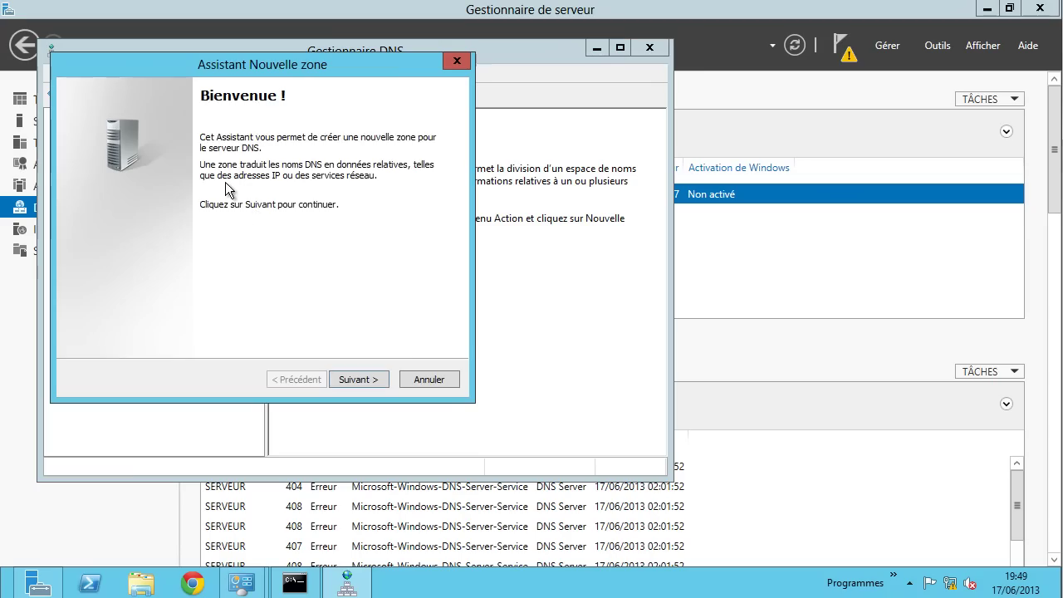
pyautogui.click(356, 379)
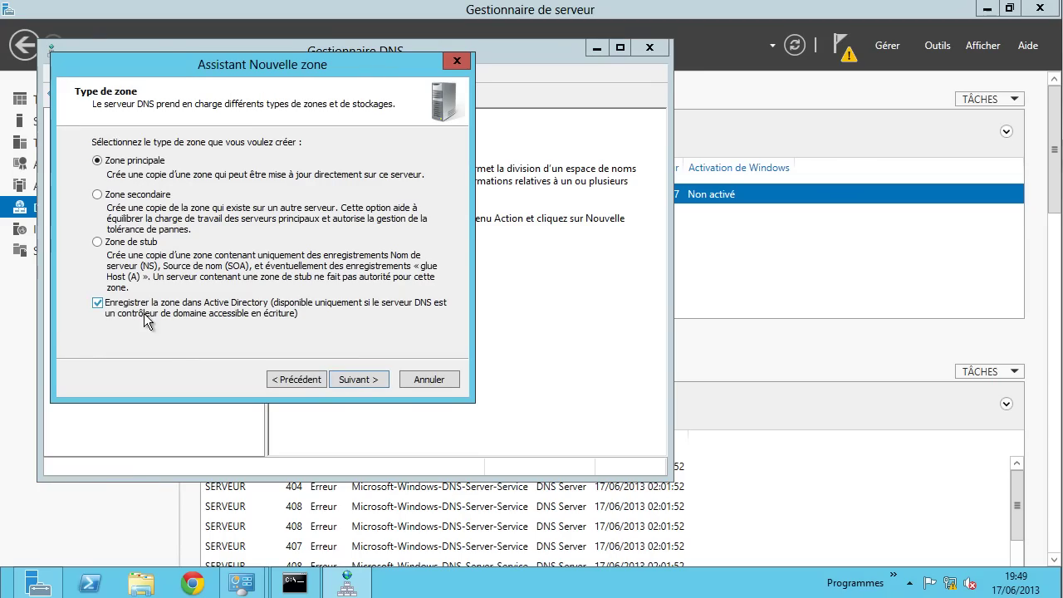
pyautogui.click(363, 375)
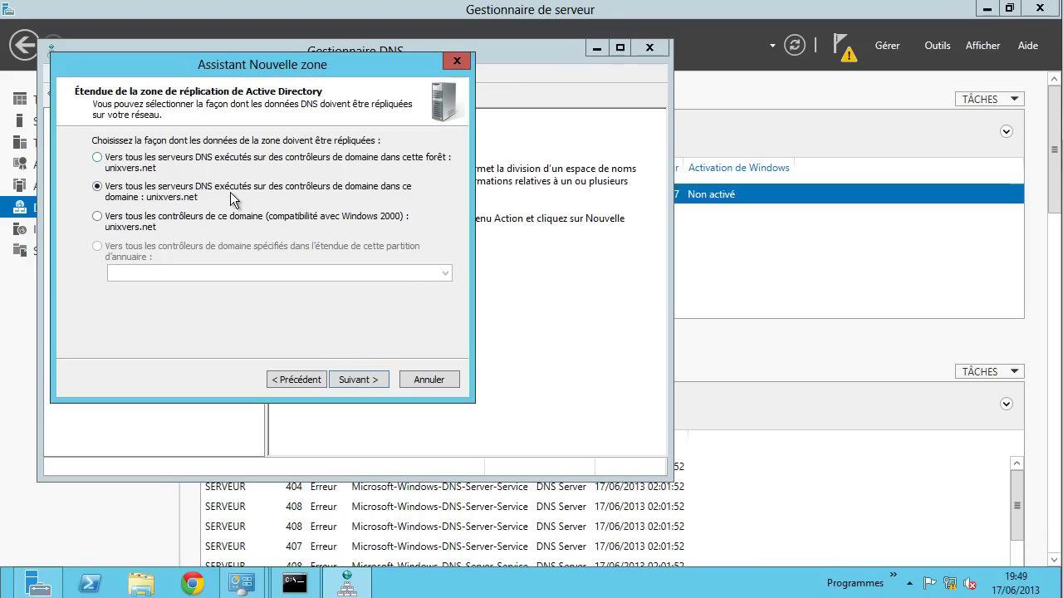
pyautogui.click(355, 377)
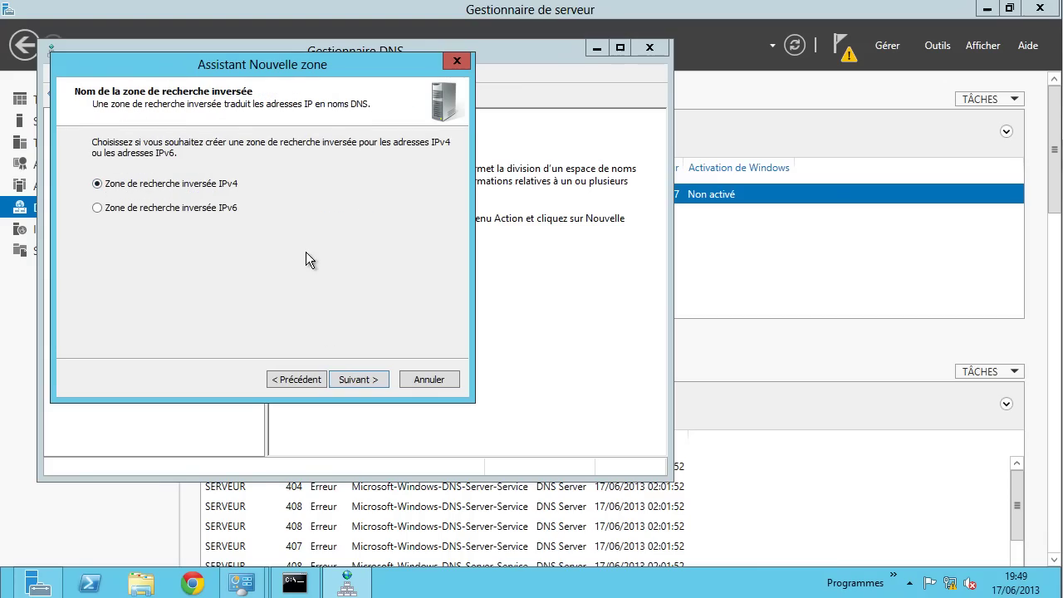
pyautogui.click(368, 380)
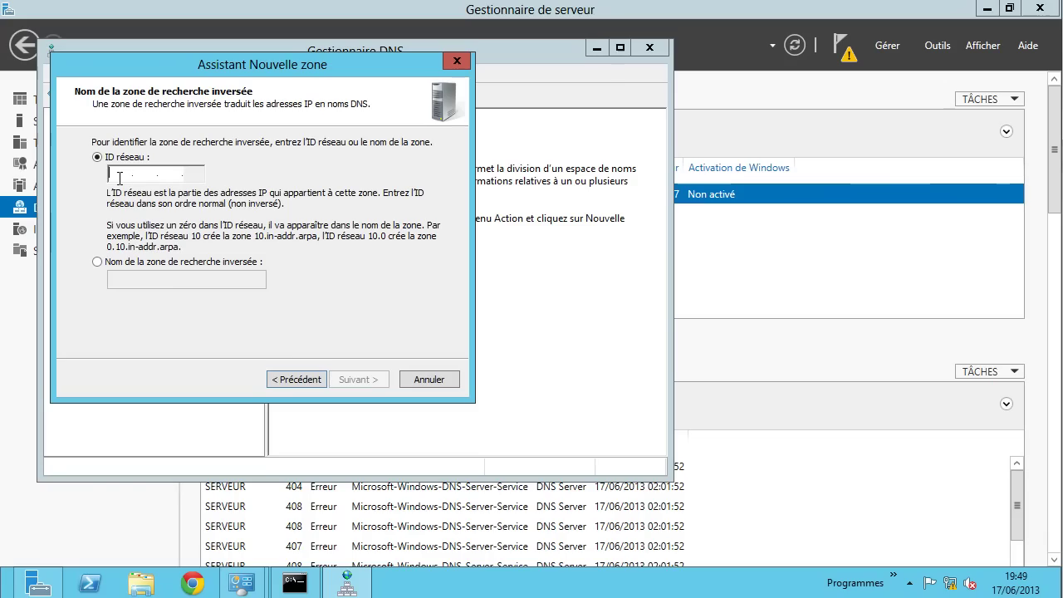
pyautogui.write('192.168.9.')
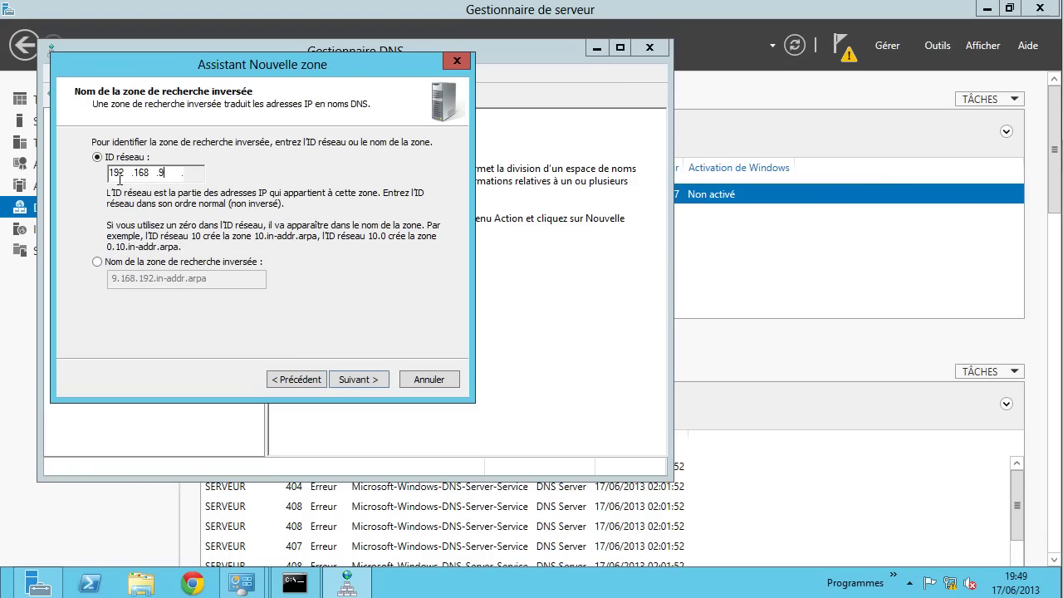
pyautogui.click(192, 169)
pyautogui.click(354, 380)
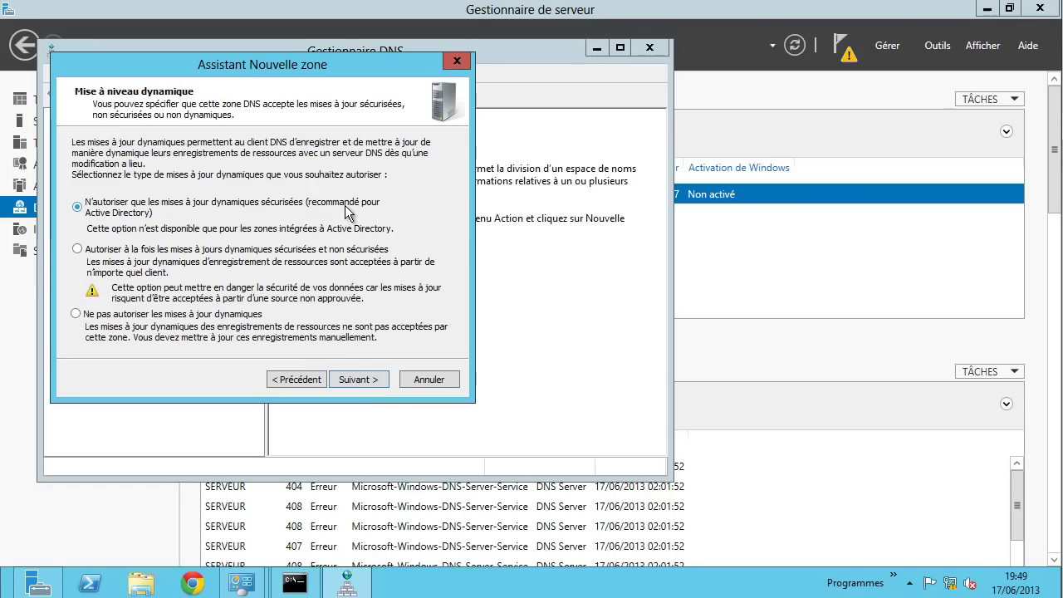
pyautogui.click(375, 384)
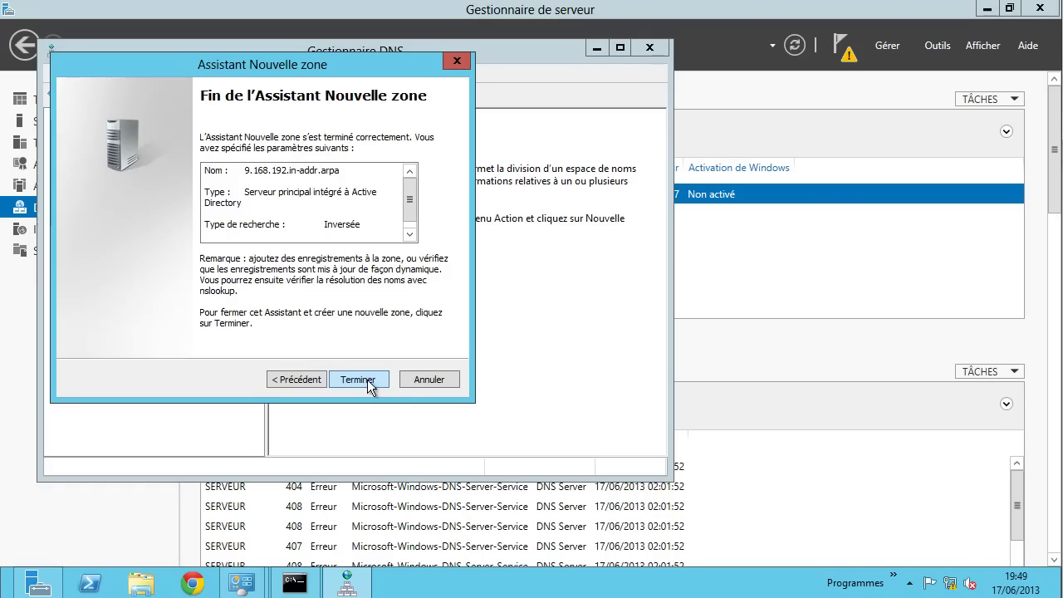
pyautogui.click(368, 379)
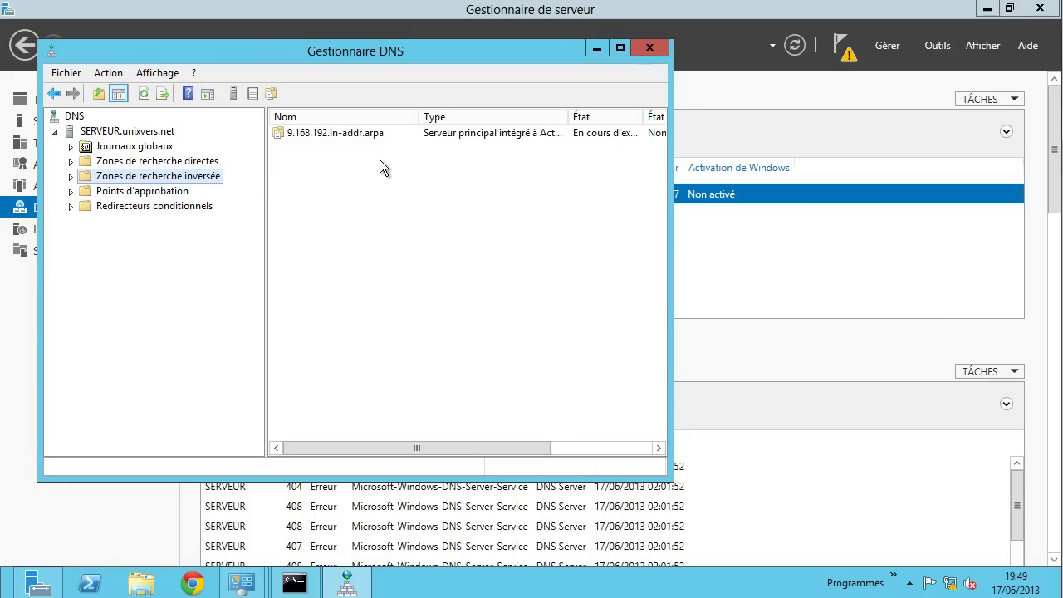
# - Inspect the new 9.168.192.in-addr.arpa zone, then return to the SERVEUR.unixvers.net server node
pyautogui.doubleClick(365, 135)
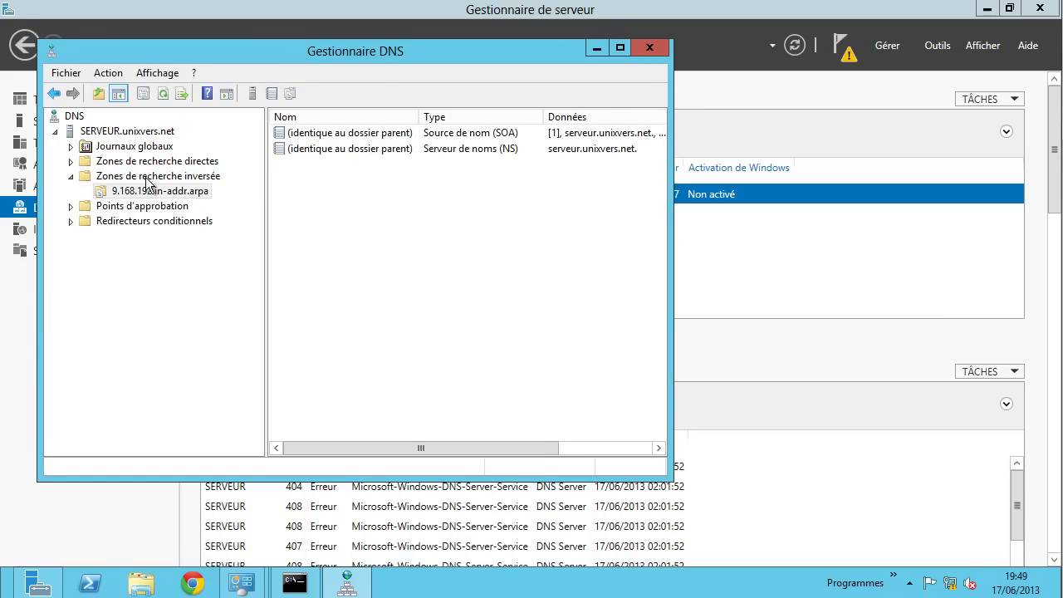
pyautogui.click(130, 163)
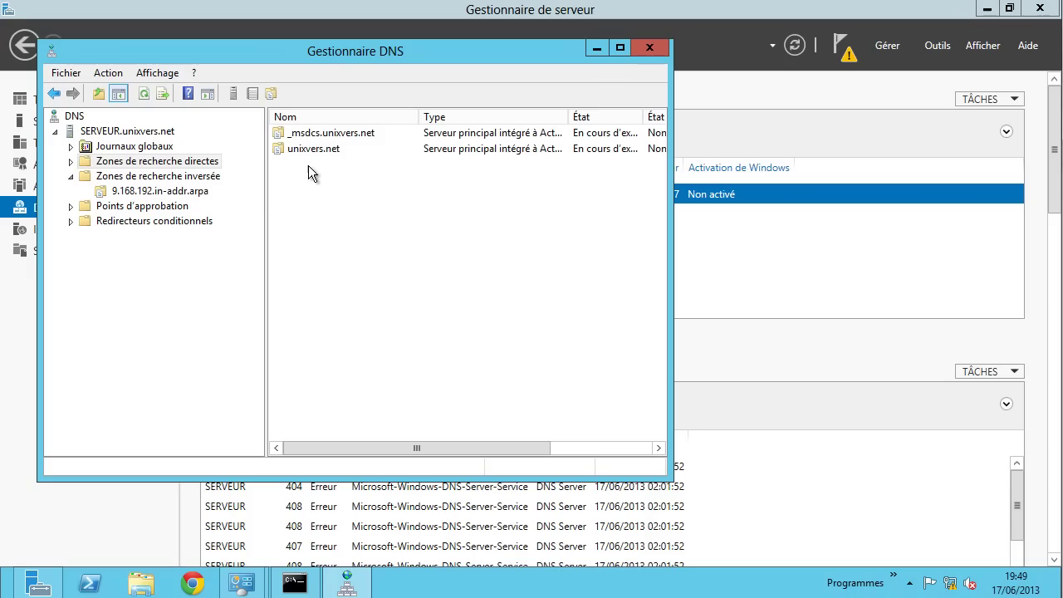
pyautogui.click(132, 133)
pyautogui.rightClick(132, 133)
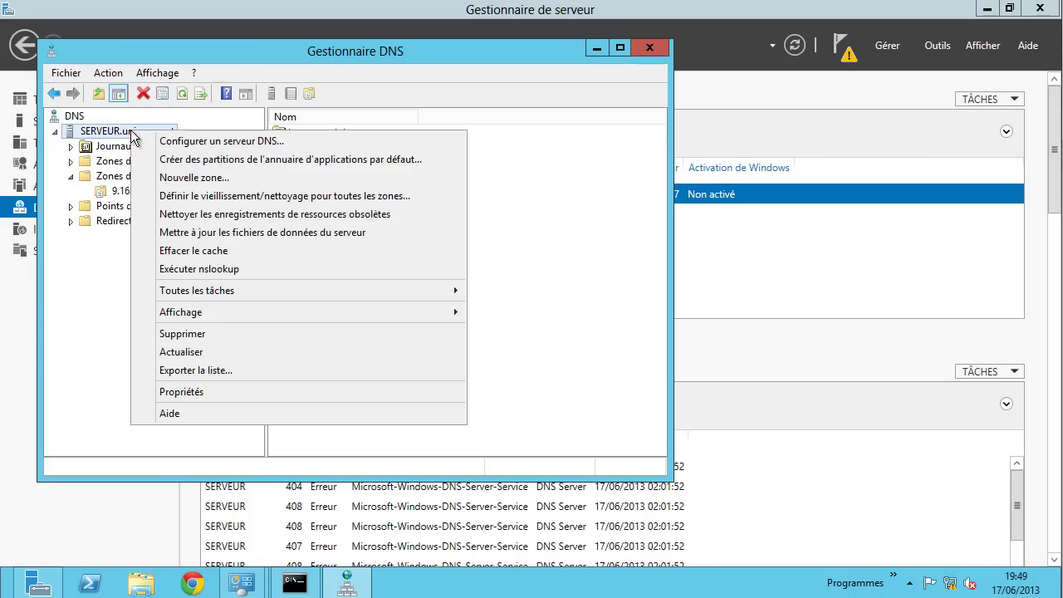
# - Make the DNS server listen only on its listed IP addresses and apply
pyautogui.click(199, 392)
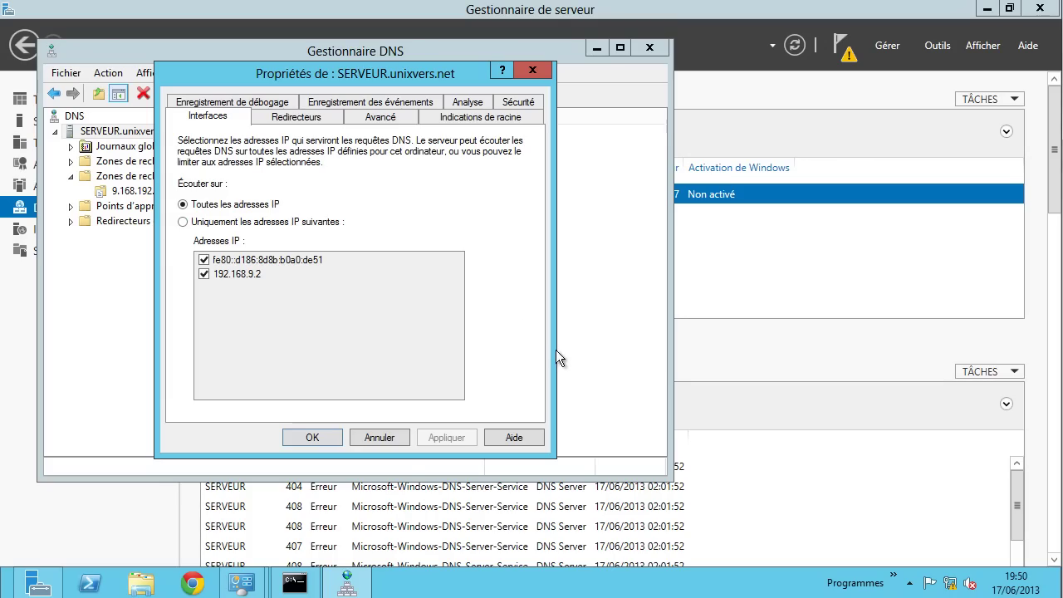
pyautogui.click(214, 222)
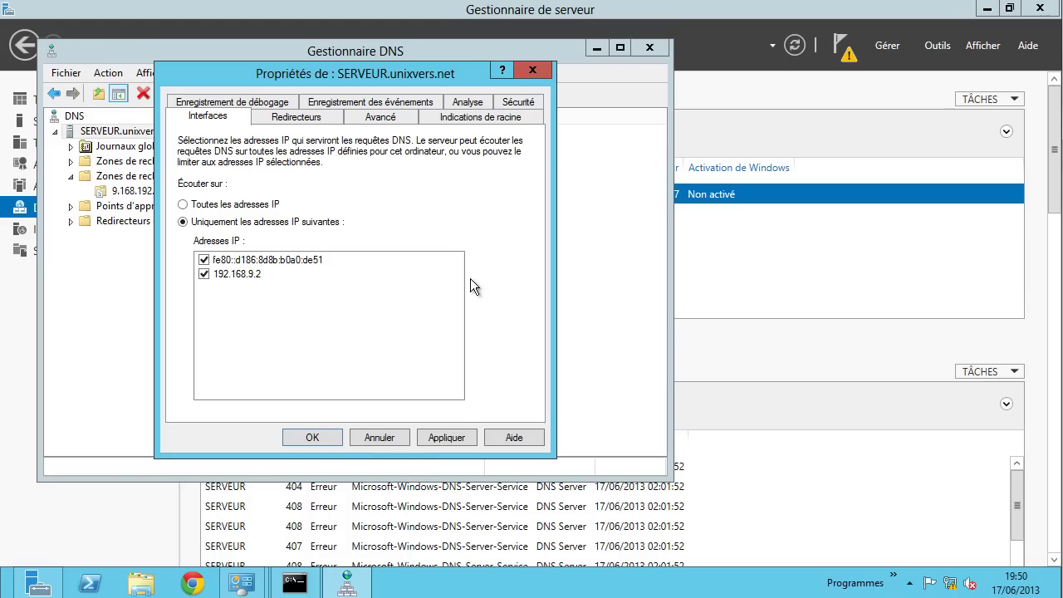
pyautogui.click(448, 435)
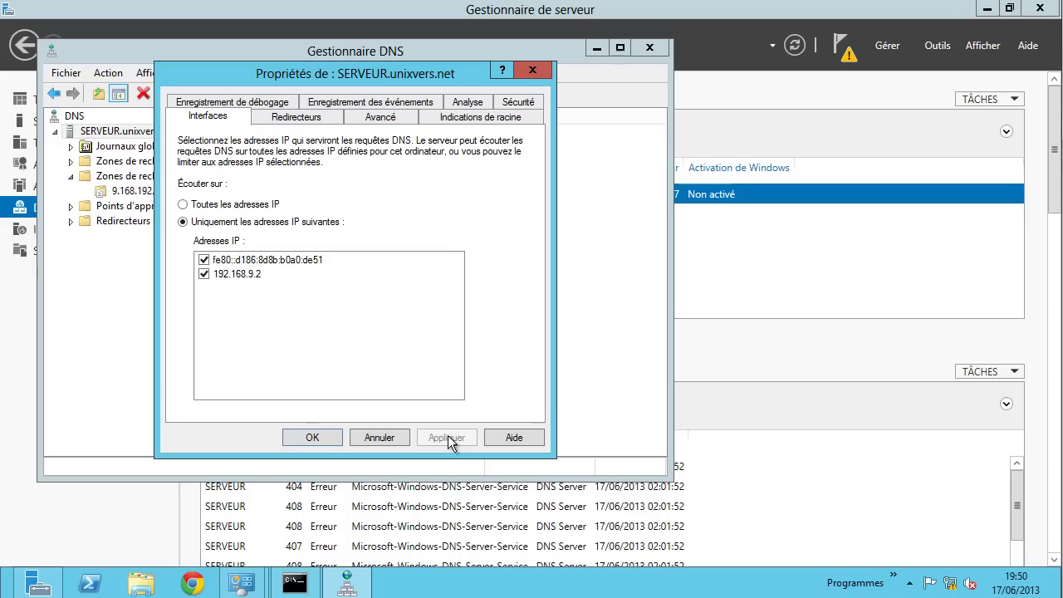
# - Remove the 8.8.8.8 forwarder, apply, and close the server properties
pyautogui.click(306, 117)
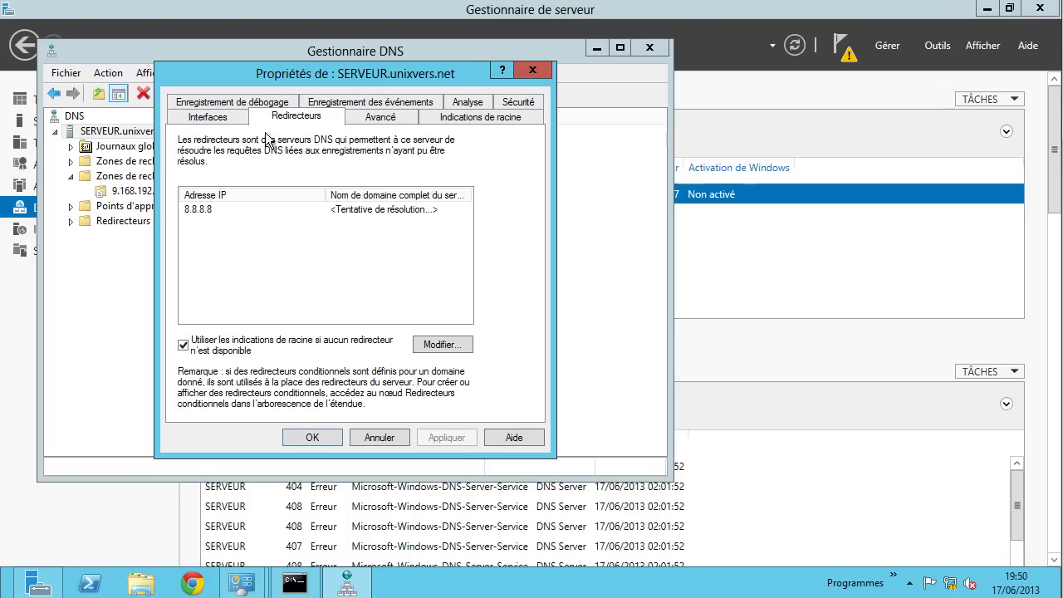
pyautogui.click(235, 208)
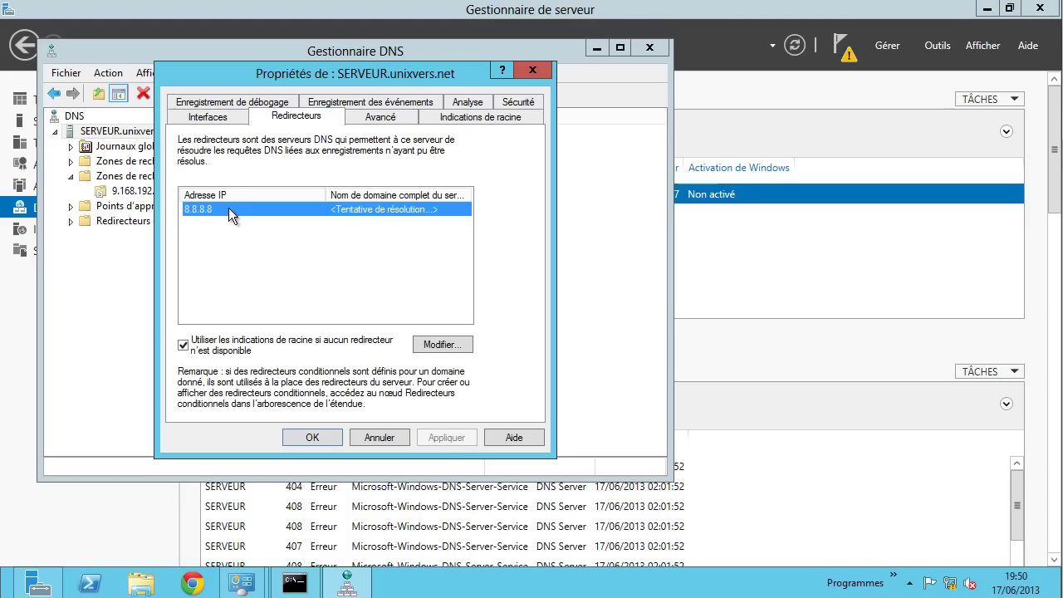
pyautogui.click(433, 343)
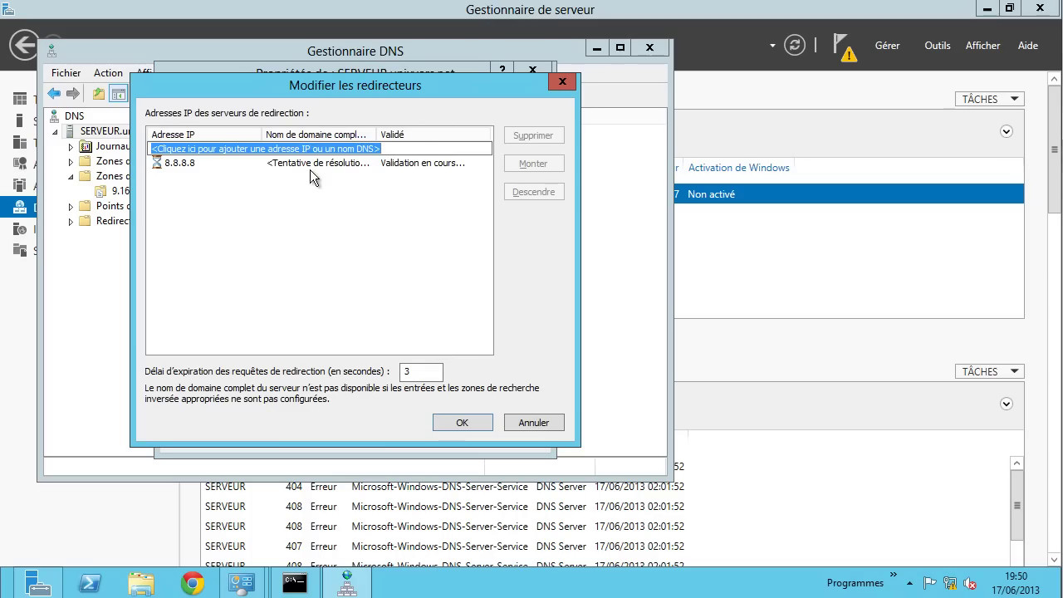
pyautogui.click(306, 163)
pyautogui.press('Return')
pyautogui.click(314, 163)
pyautogui.click(516, 136)
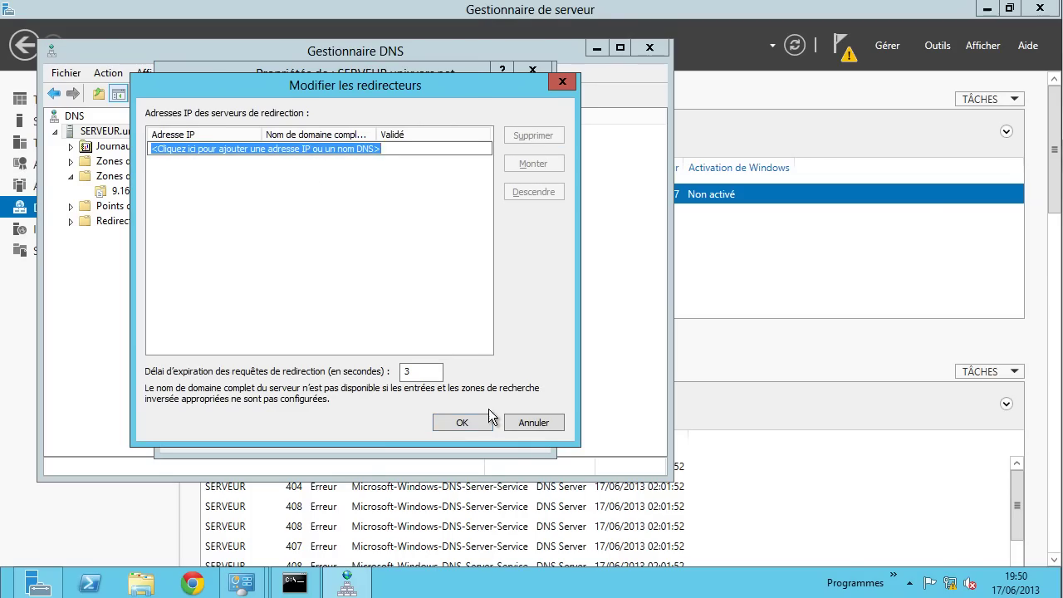
pyautogui.click(469, 419)
pyautogui.click(457, 434)
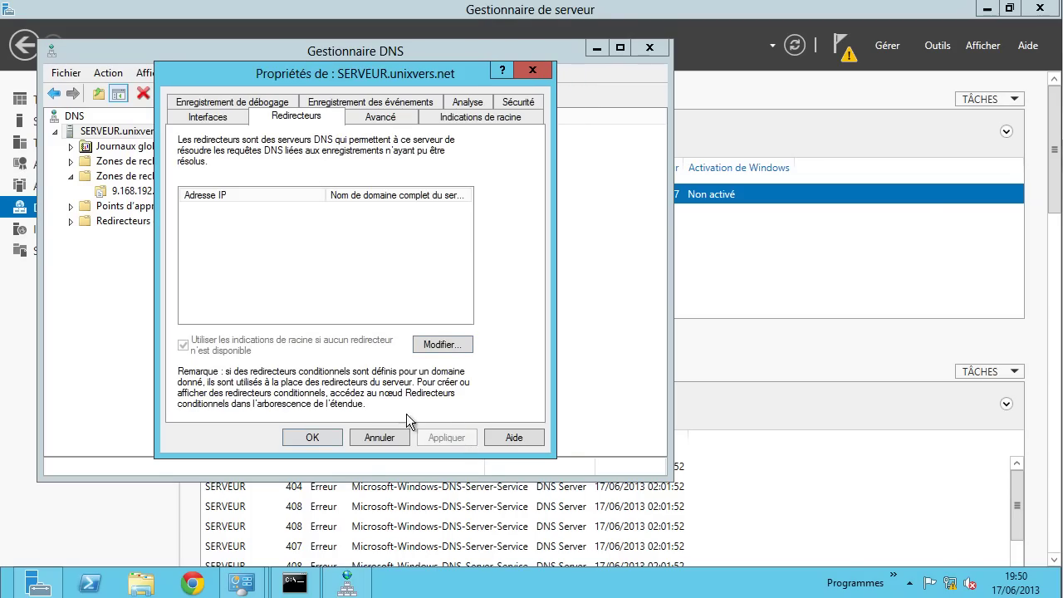
pyautogui.click(331, 434)
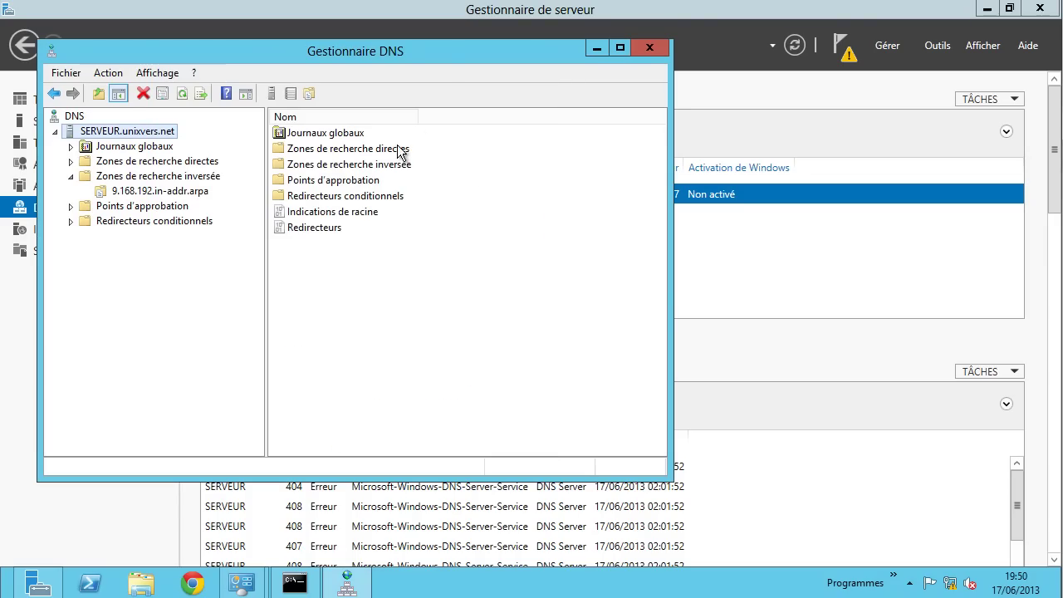
# - Add host pma at 192.168.9.2 in unixvers.net, with PTR record and authenticated-user updates
pyautogui.click(185, 168)
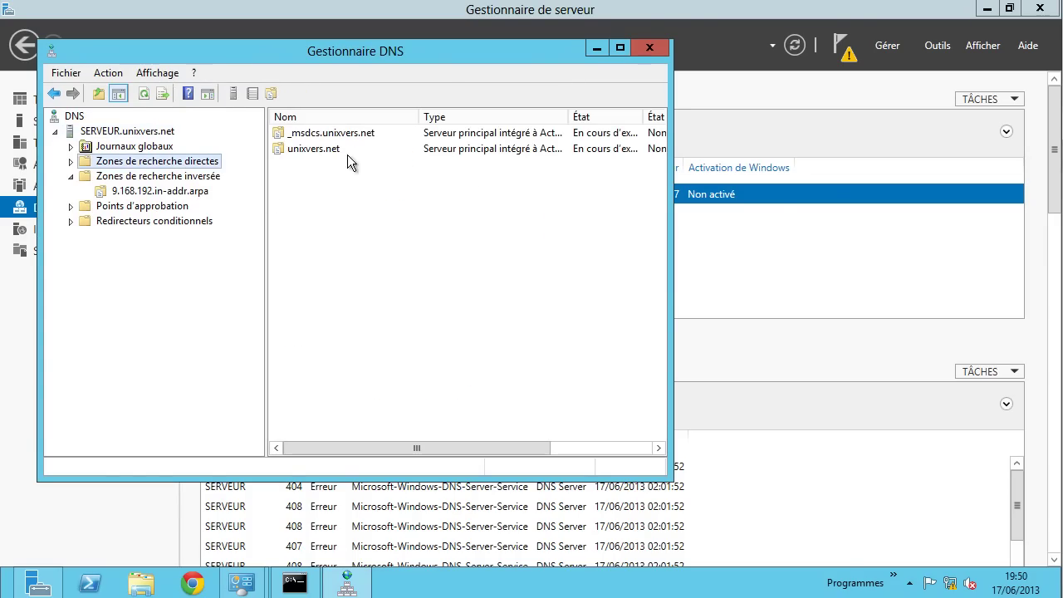
pyautogui.doubleClick(313, 151)
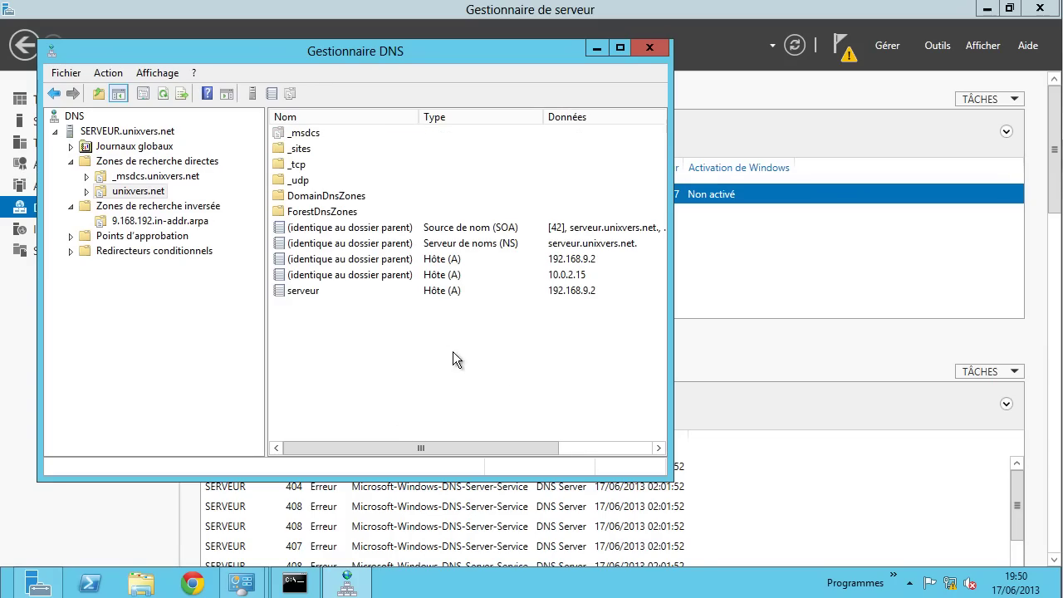
pyautogui.rightClick(387, 324)
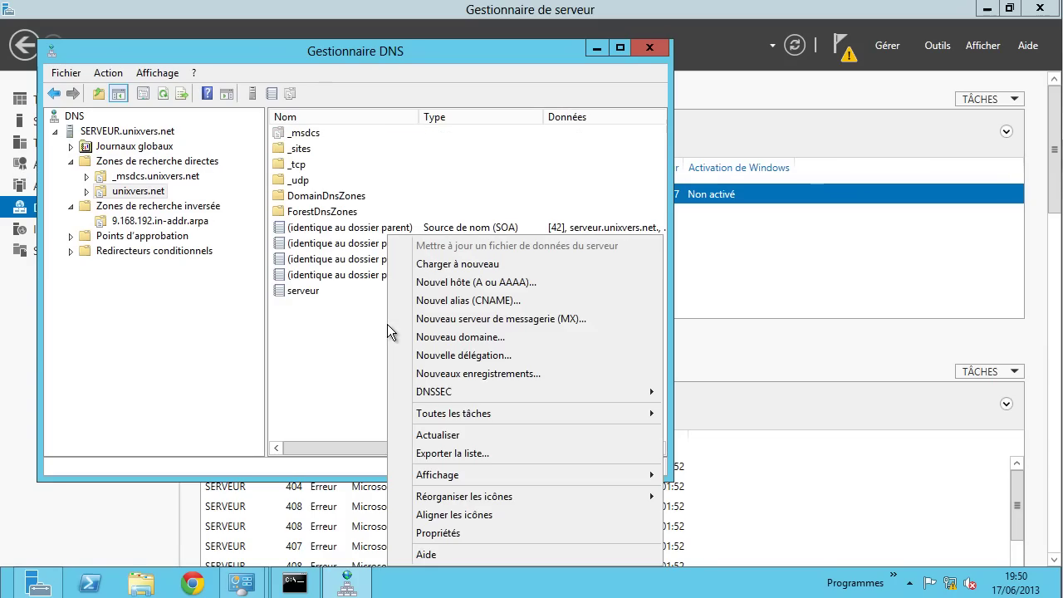
pyautogui.click(475, 283)
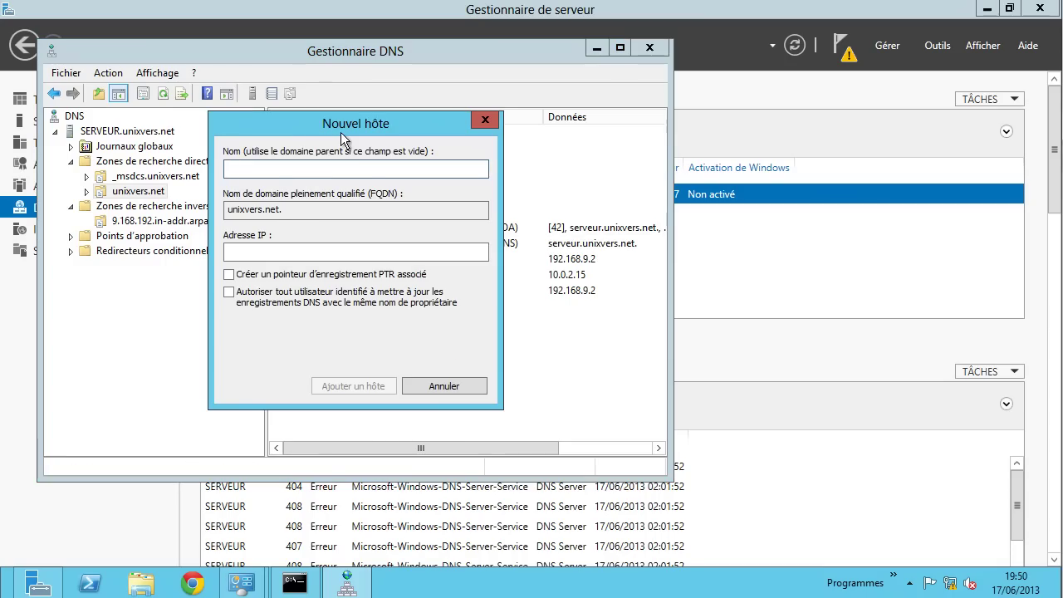
pyautogui.moveTo(342, 129); pyautogui.dragTo(397, 121)
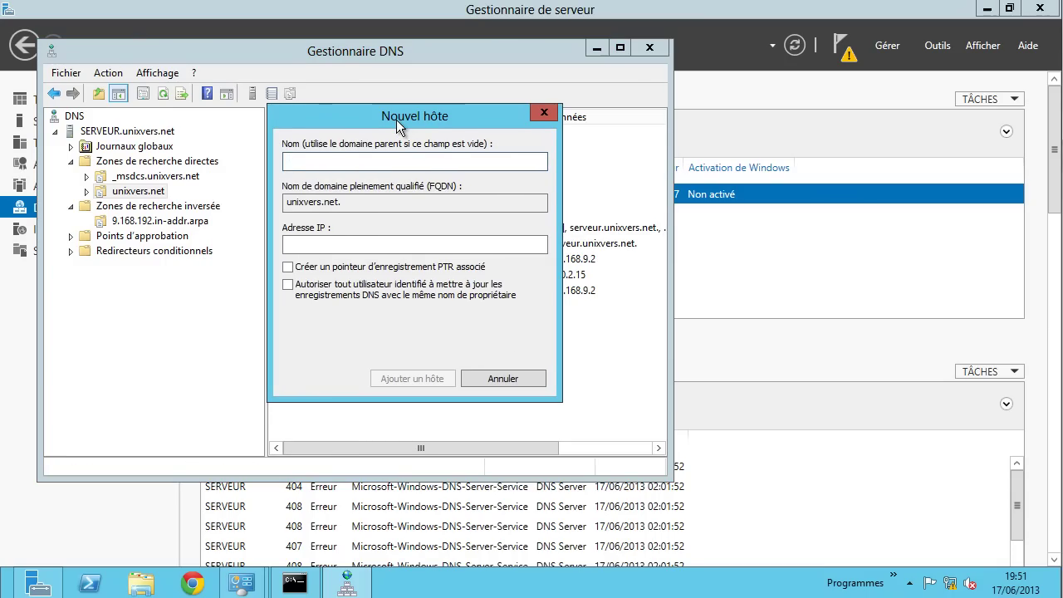
pyautogui.write('pma')
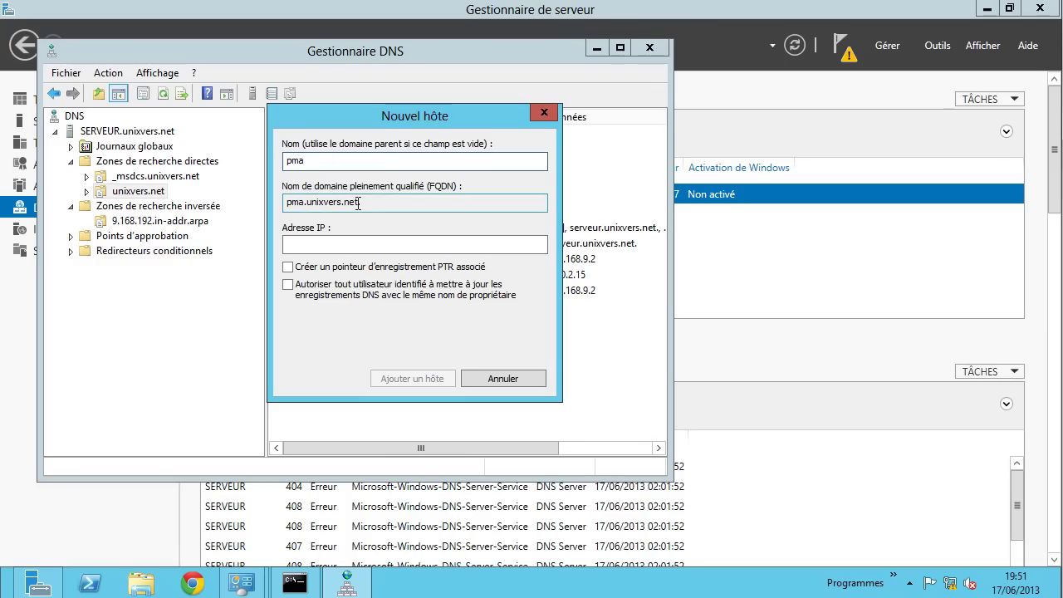
pyautogui.click(347, 244)
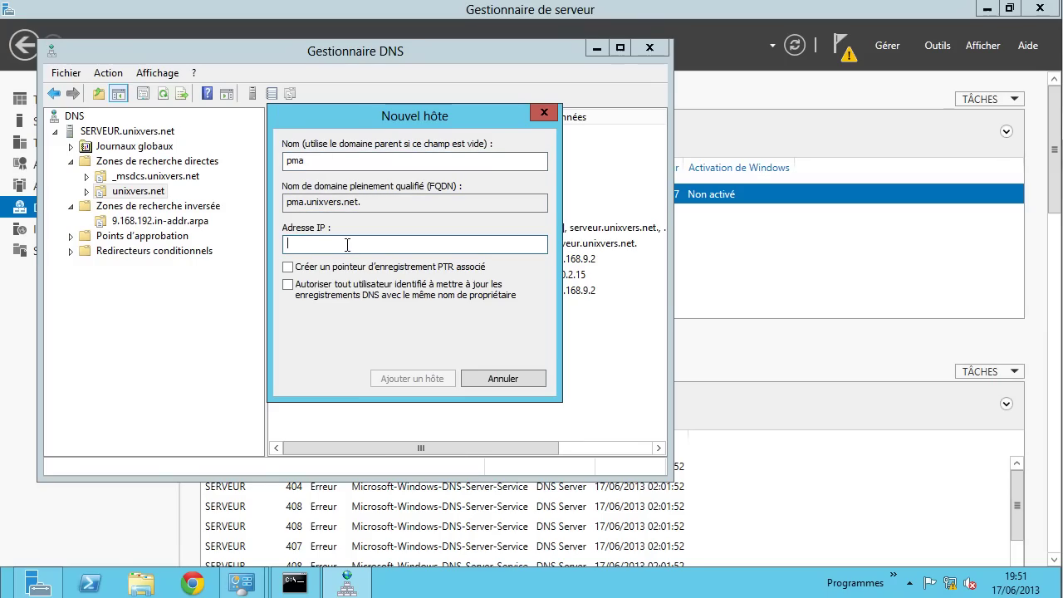
pyautogui.write('192.168.9.2')
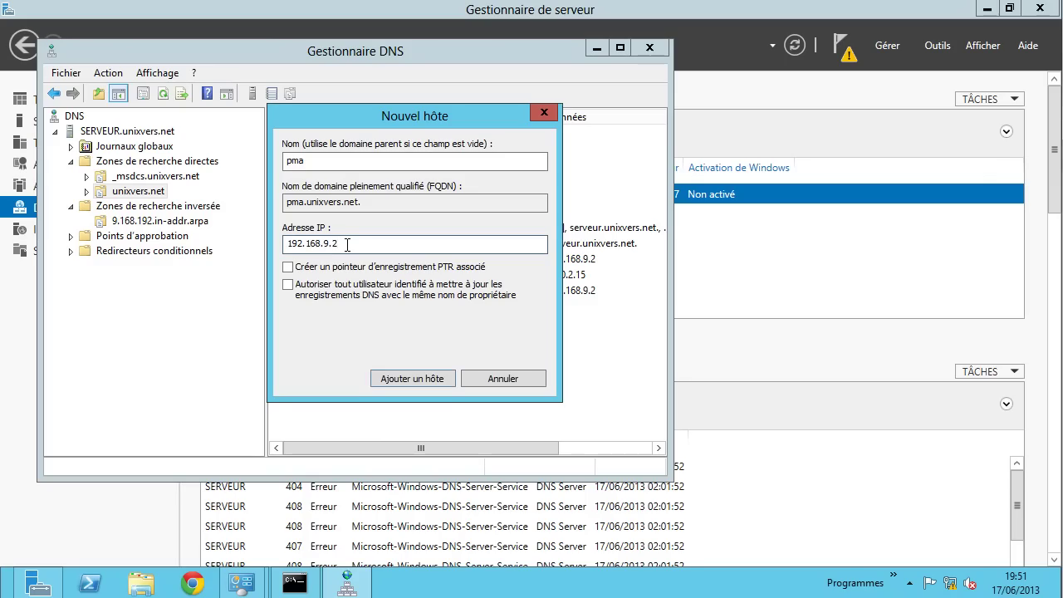
pyautogui.moveTo(347, 244); pyautogui.dragTo(280, 253)
pyautogui.click(322, 287)
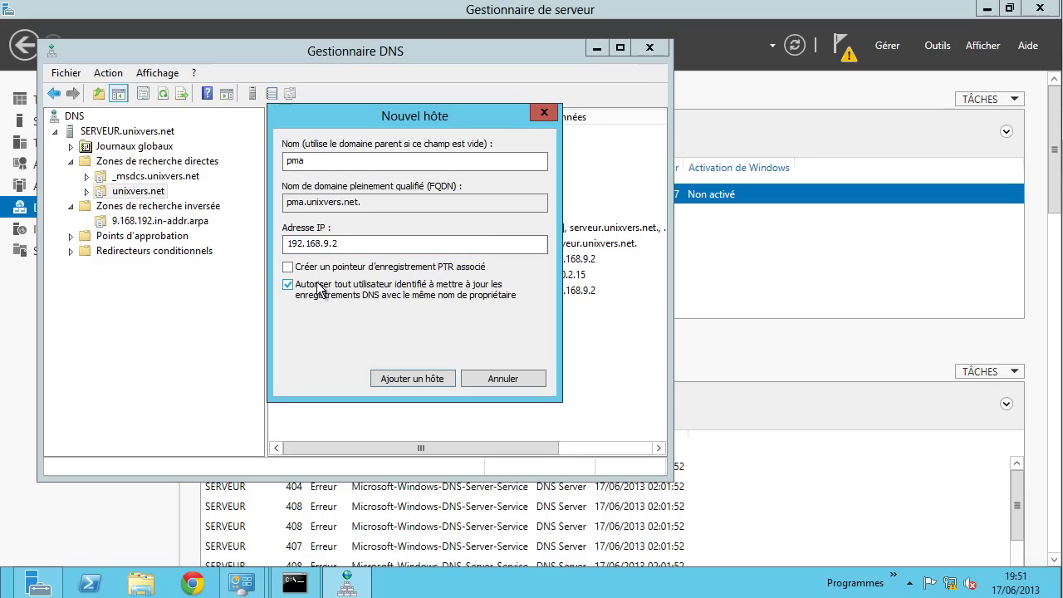
pyautogui.click(396, 271)
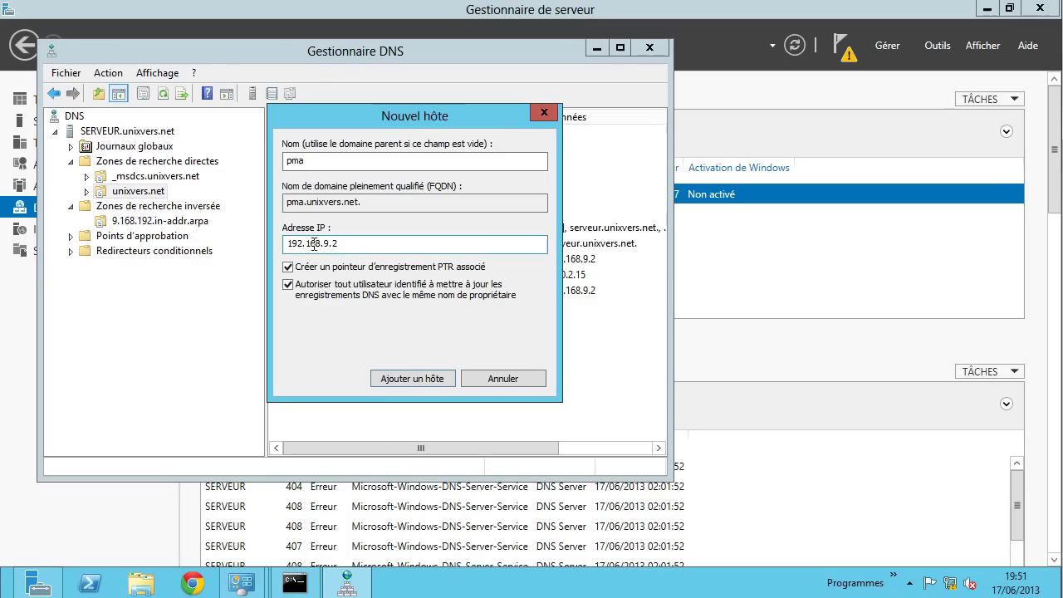
pyautogui.click(402, 378)
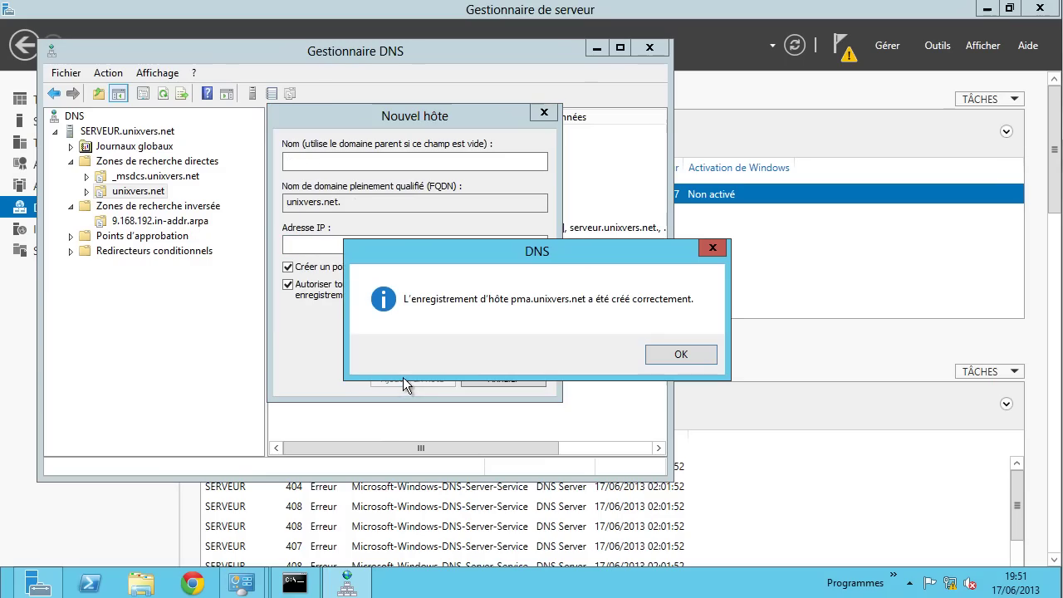
# - Add host cms at 192.168.9.2 to unixvers.net, confirm it, and close the Nouvel hôte dialog
pyautogui.click(648, 348)
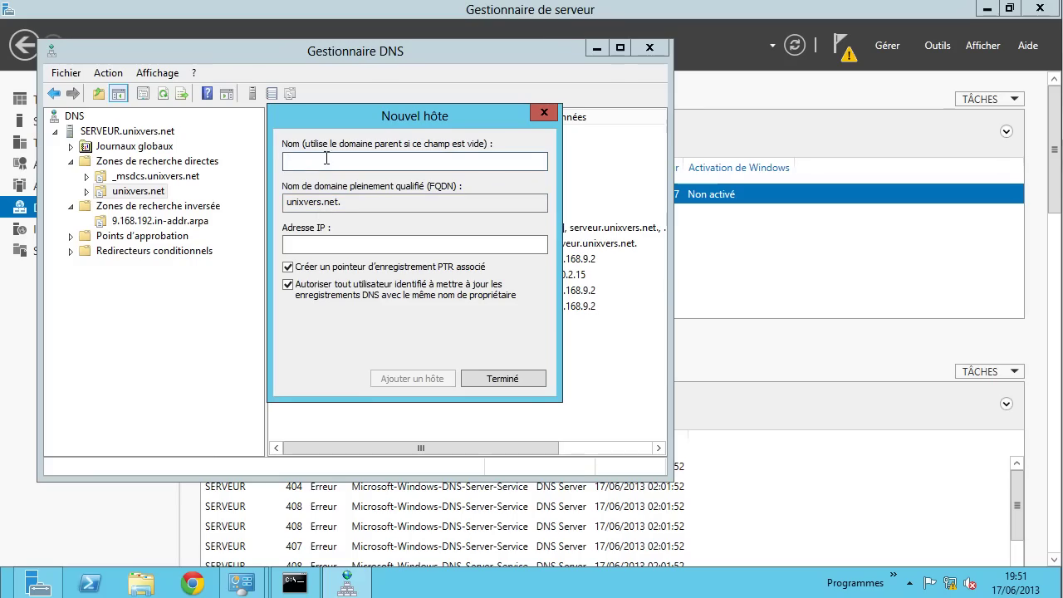
pyautogui.write('cms')
pyautogui.click(345, 244)
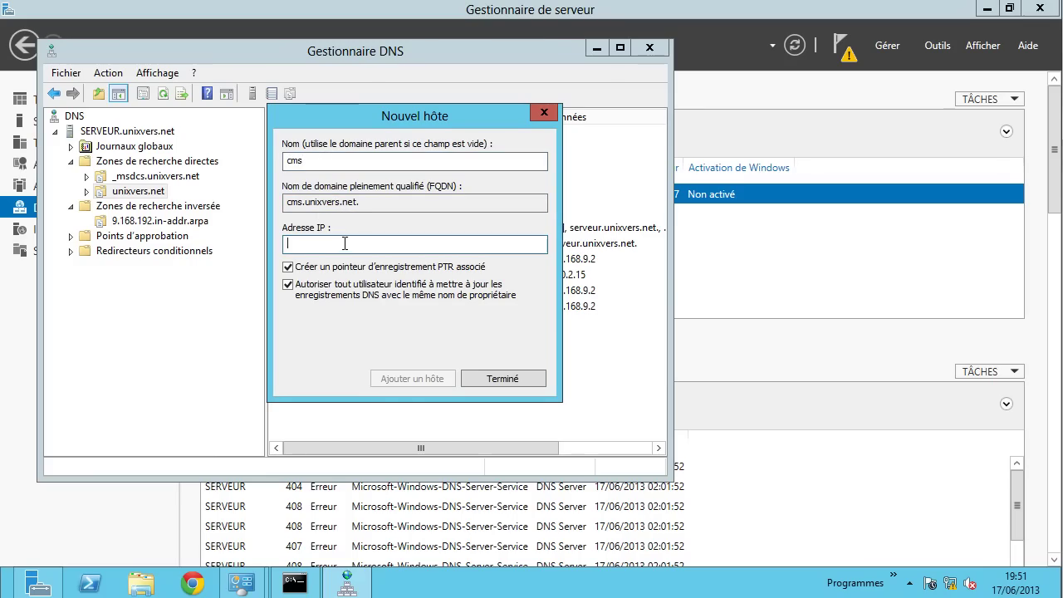
pyautogui.write('192.168.9.2')
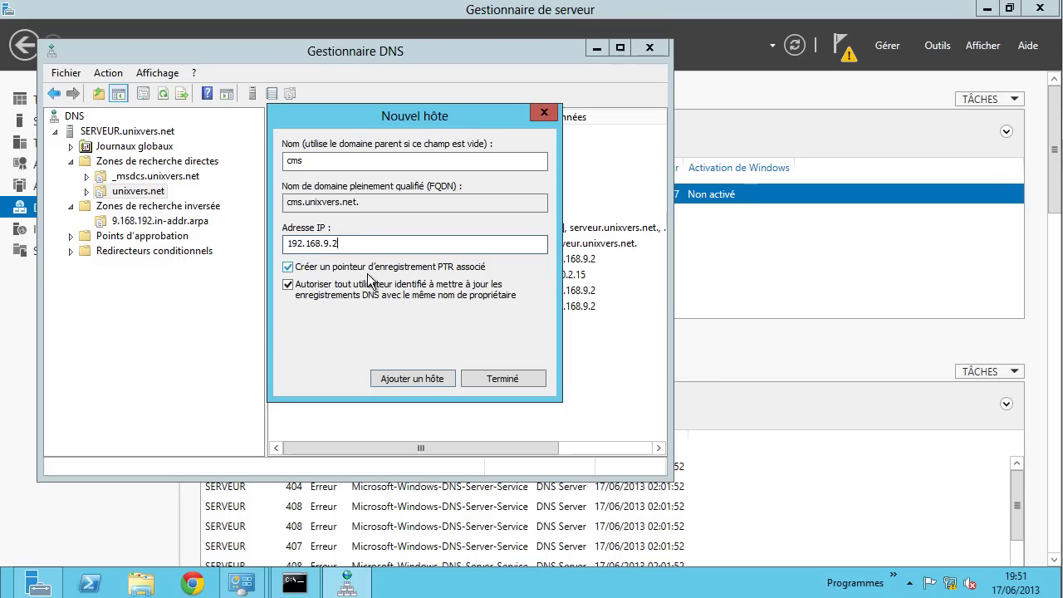
pyautogui.click(407, 377)
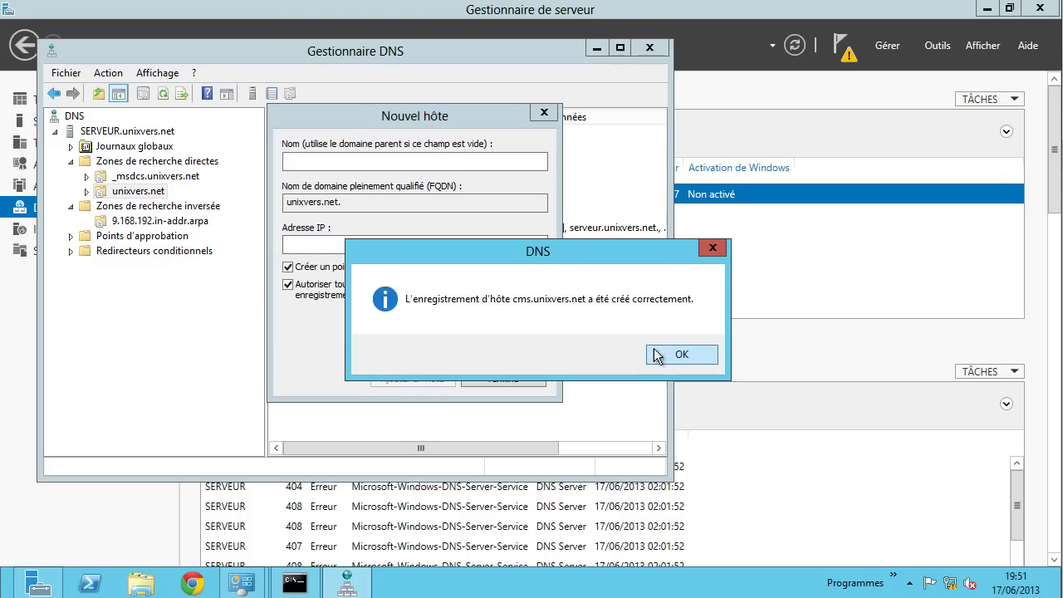
pyautogui.click(654, 356)
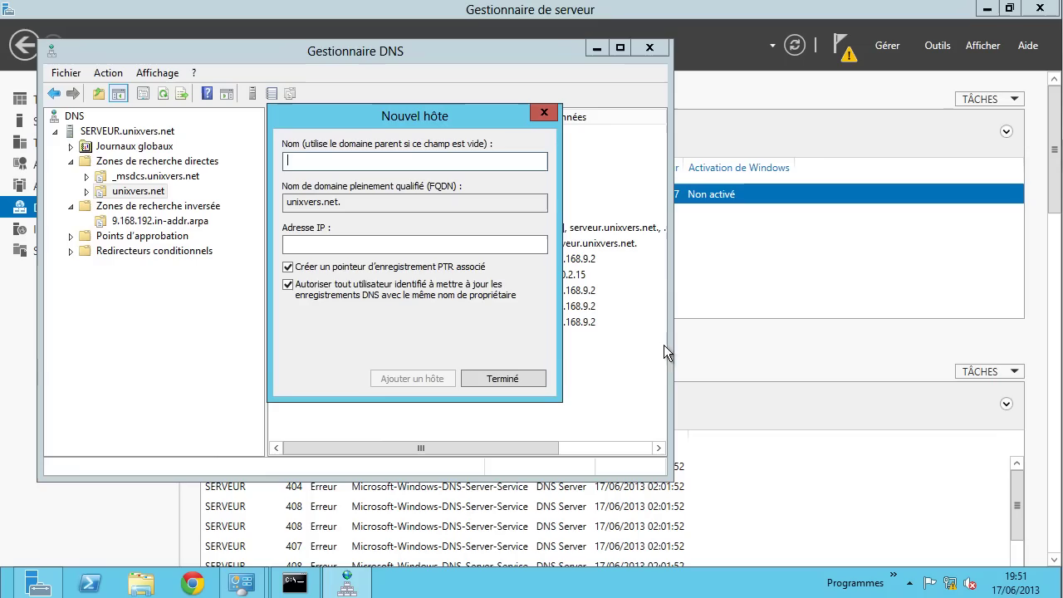
pyautogui.click(504, 379)
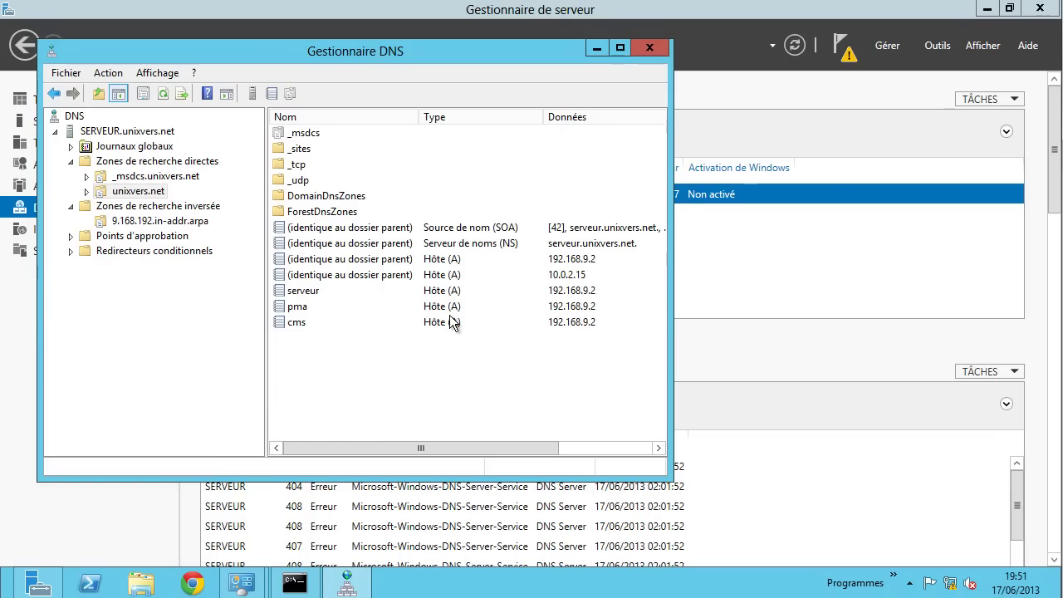
pyautogui.hscroll(5, 460, 341)
pyautogui.hscroll(-5, 457, 340)
# - Restart the DNS service on SERVEUR.unixvers.net through Toutes les tâches > Redémarrer
pyautogui.click(129, 132)
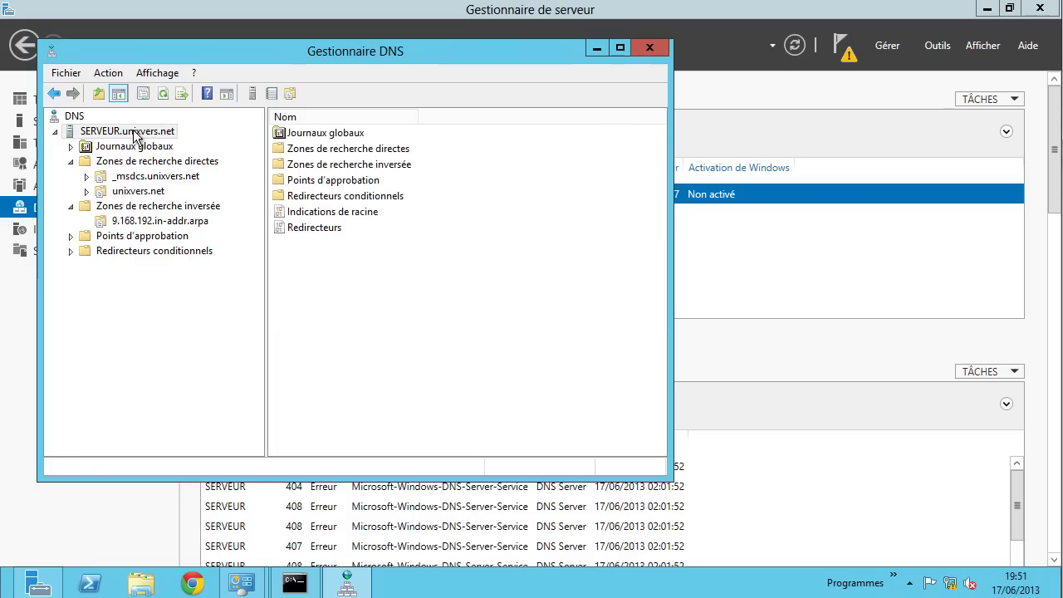
pyautogui.rightClick(130, 133)
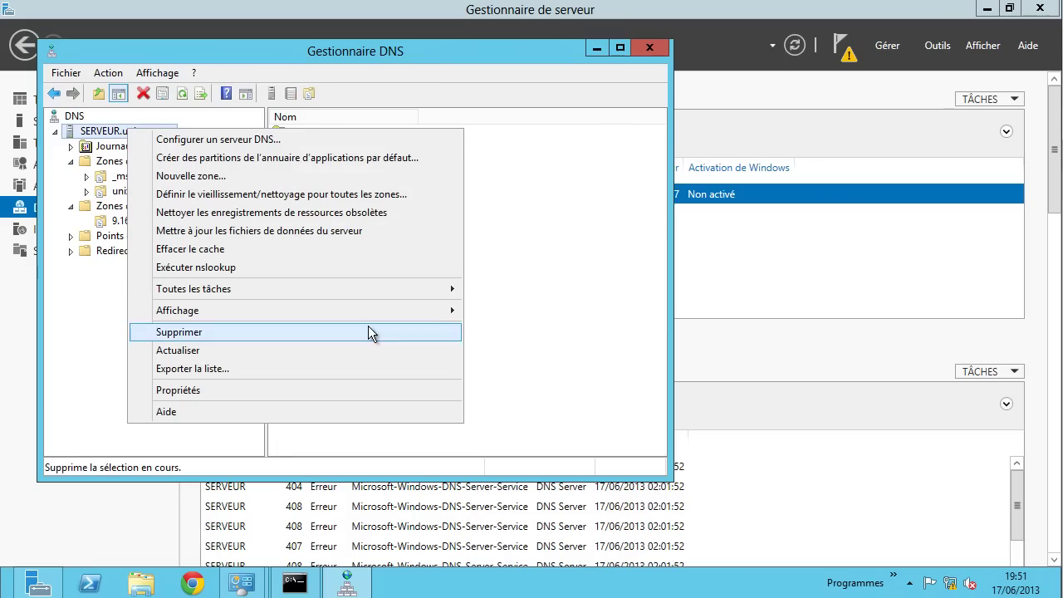
pyautogui.moveTo(397, 288)
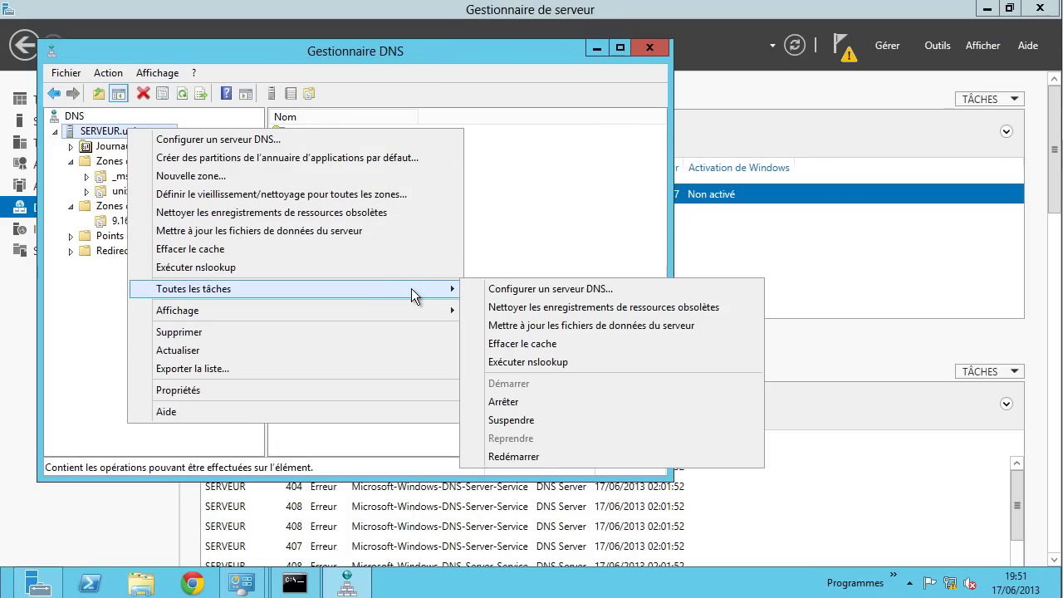
pyautogui.click(509, 457)
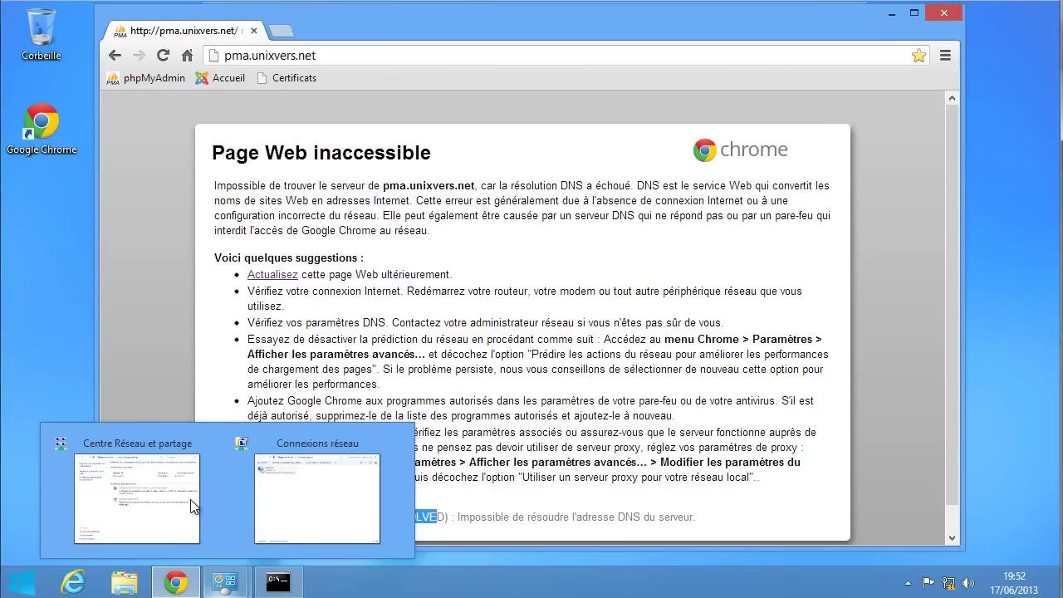
# - Reload pma.unixvers.net, disable and re-enable the Unixvers connection, then reload Chrome
pyautogui.click(164, 56)
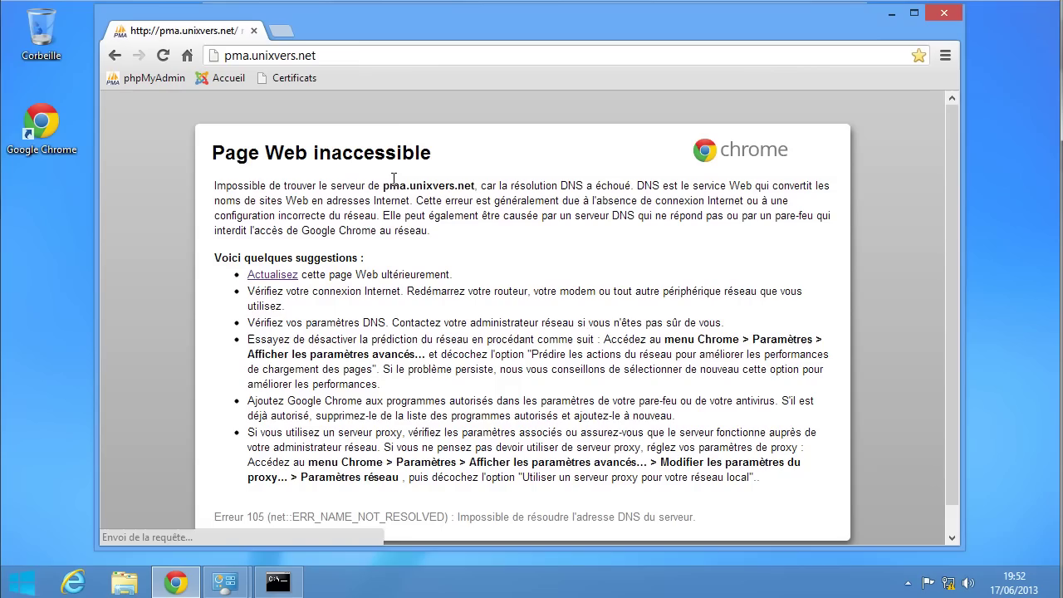
pyautogui.click(162, 55)
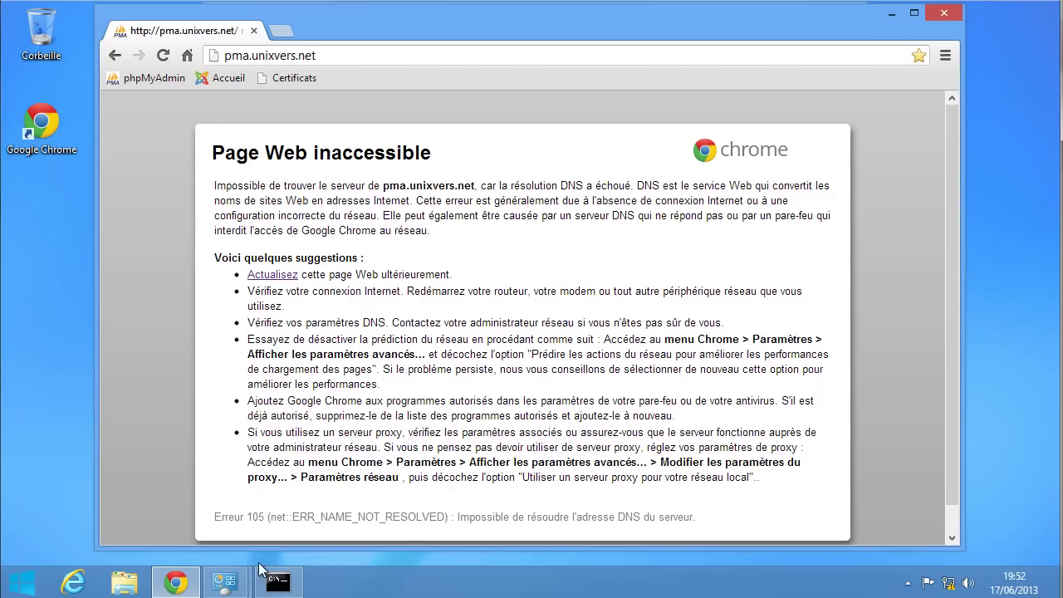
pyautogui.moveTo(249, 586)
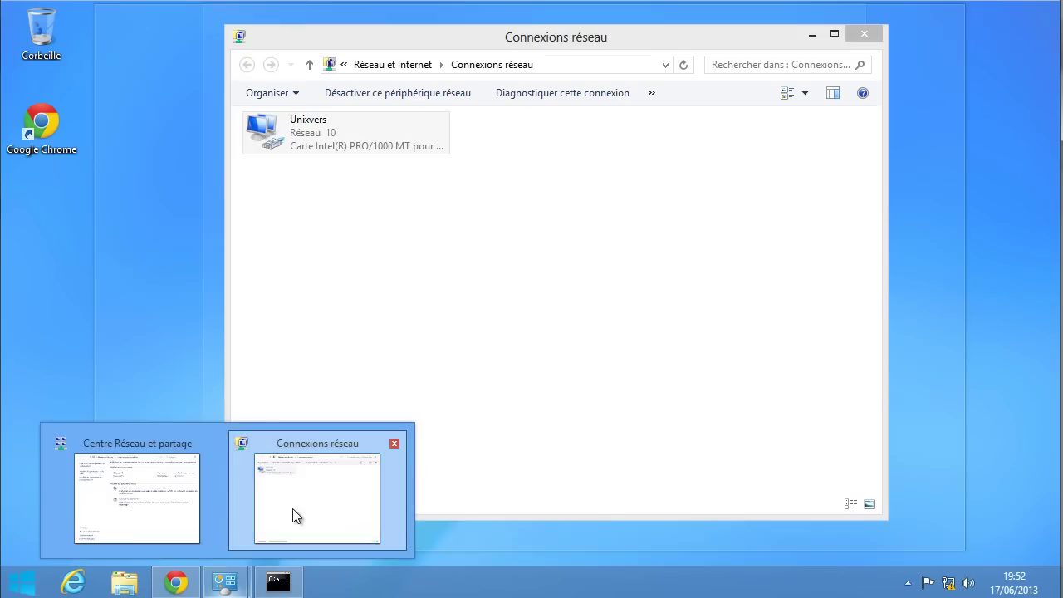
pyautogui.click(292, 508)
pyautogui.rightClick(305, 142)
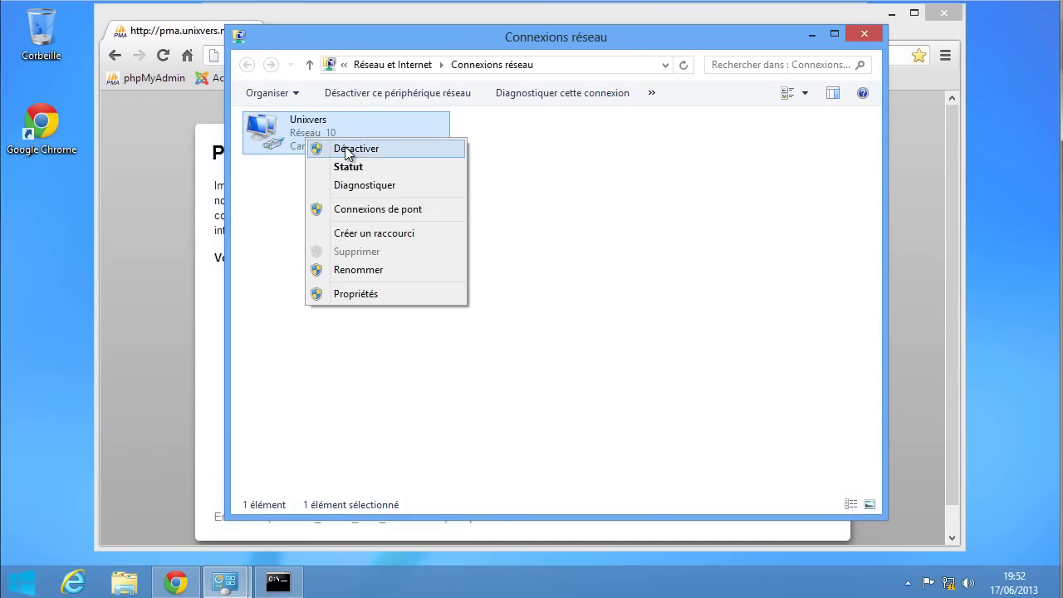
pyautogui.click(349, 145)
pyautogui.rightClick(316, 131)
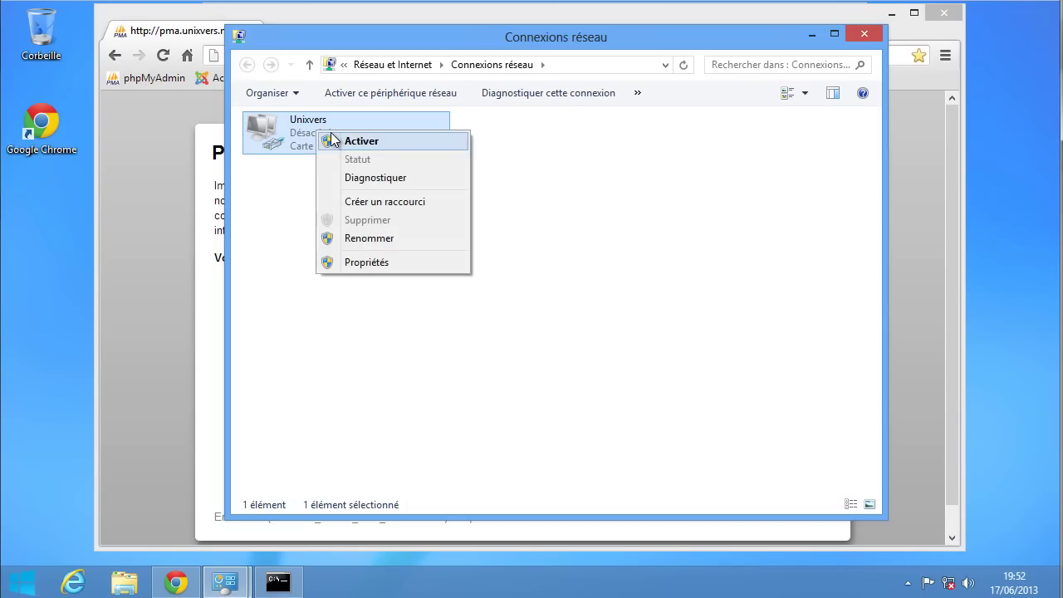
pyautogui.click(336, 140)
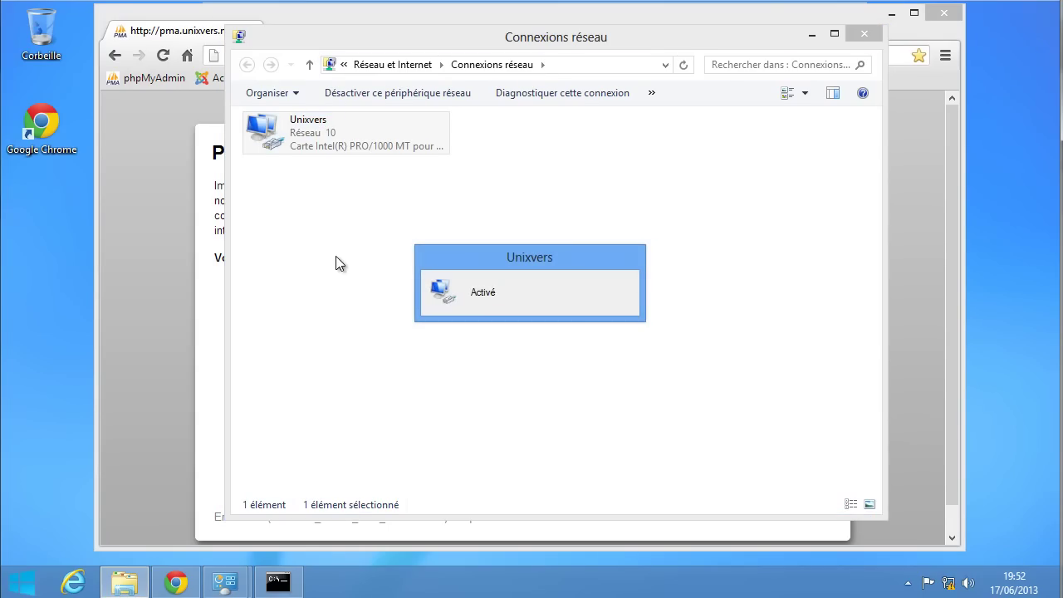
pyautogui.click(162, 55)
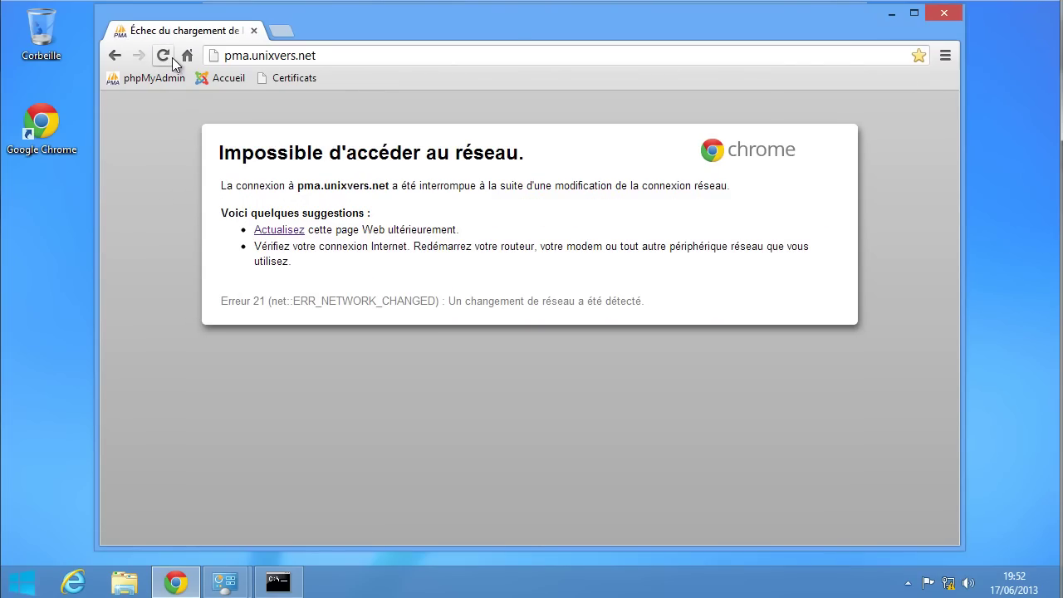
# - Re-run the ping to 192.168.9.2 in Command Prompt and begin editing the command
pyautogui.click(278, 581)
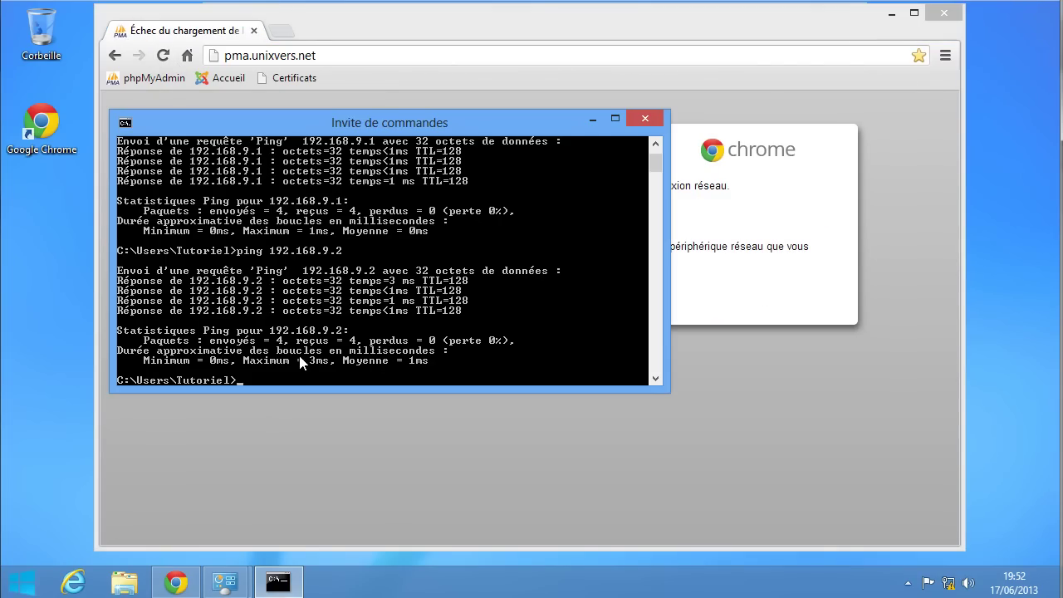
pyautogui.press('Up')
pyautogui.press('Return')
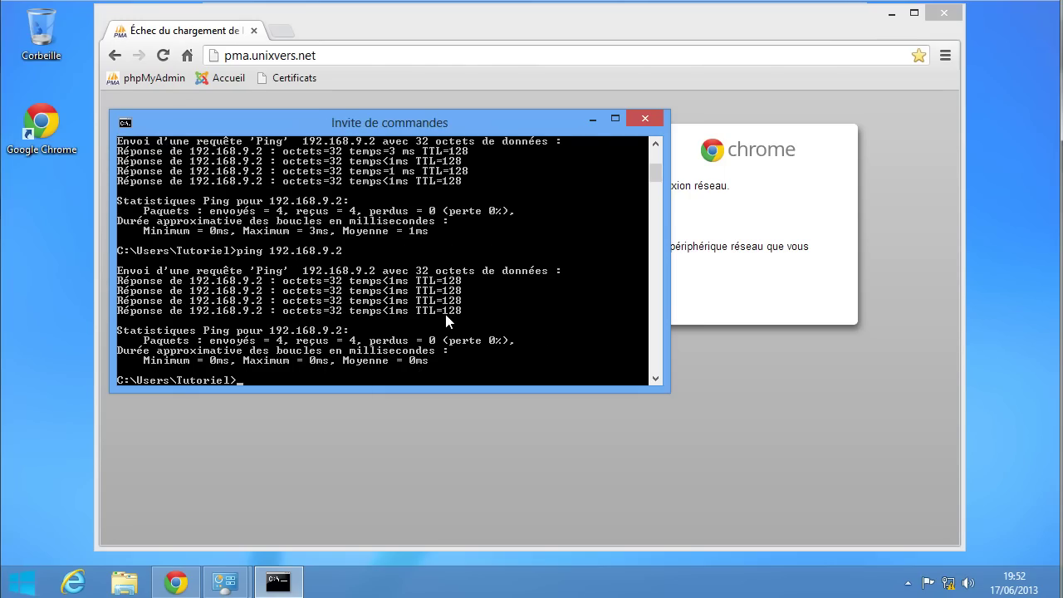
pyautogui.press('Up')
pyautogui.press('BackSpace')
pyautogui.press('BackSpace')
pyautogui.press('BackSpace')
# - Ping pma.unixvers.net, reload Chrome to reach the phpMyAdmin login page, and open a new tab
pyautogui.write('ve')
pyautogui.press('Return')
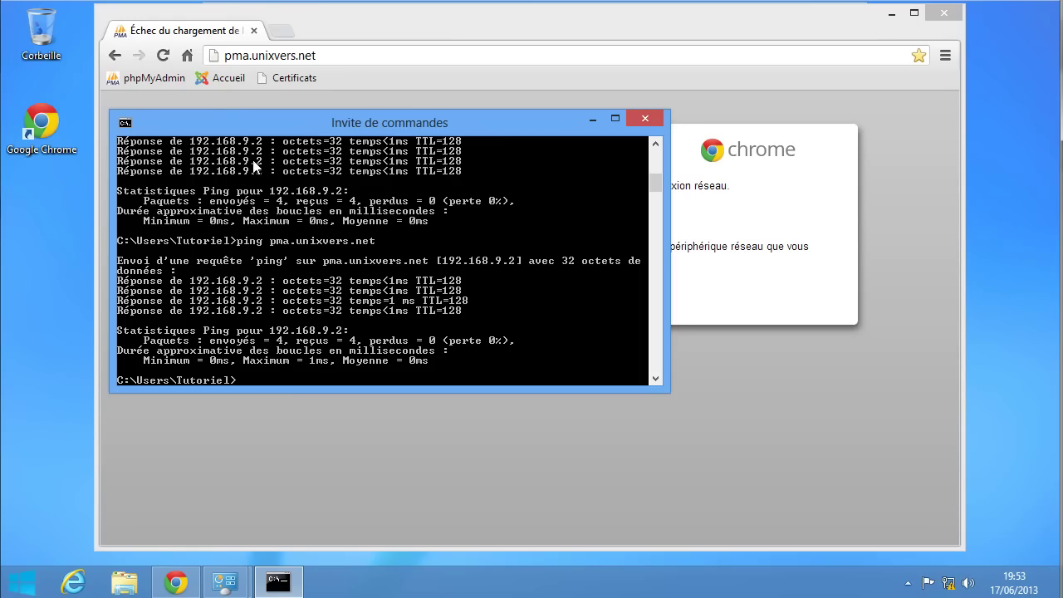
pyautogui.click(168, 57)
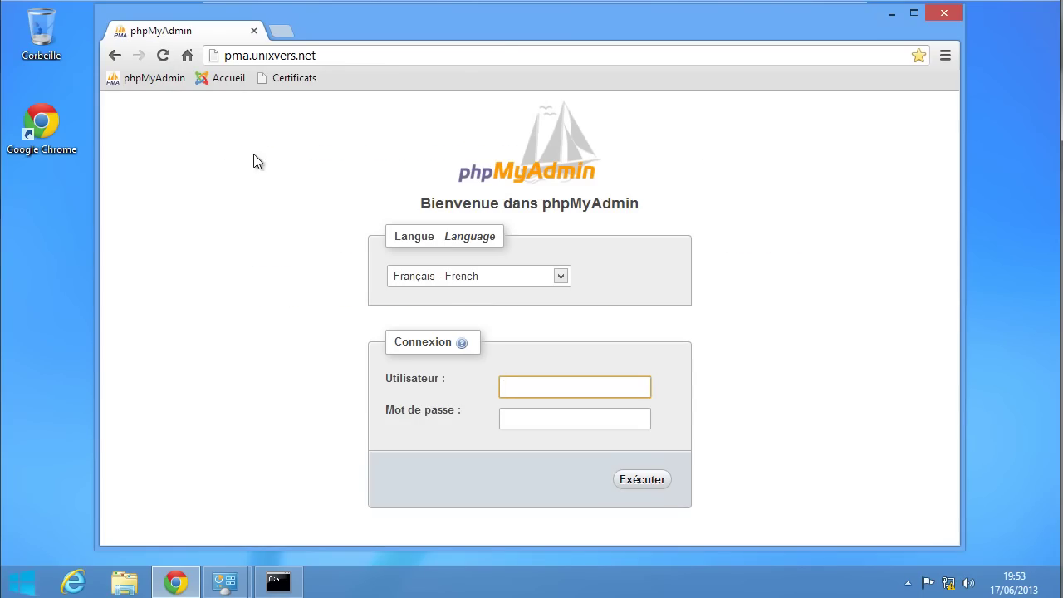
pyautogui.click(282, 31)
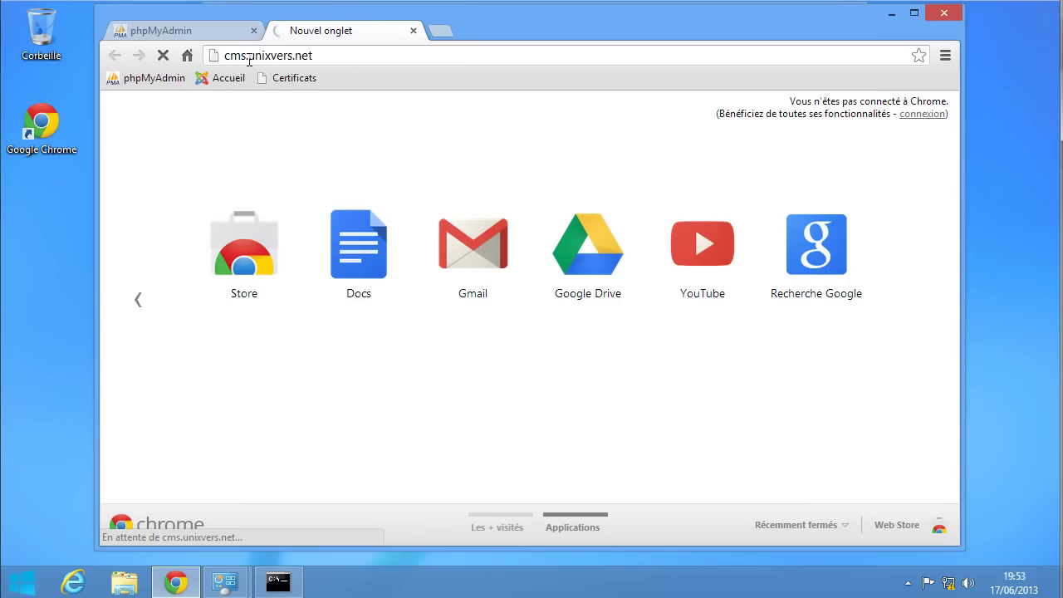
# - Delete the Certificats bookmark and select the Application Instantiation Error text on cms.unixvers.net
pyautogui.rightClick(295, 79)
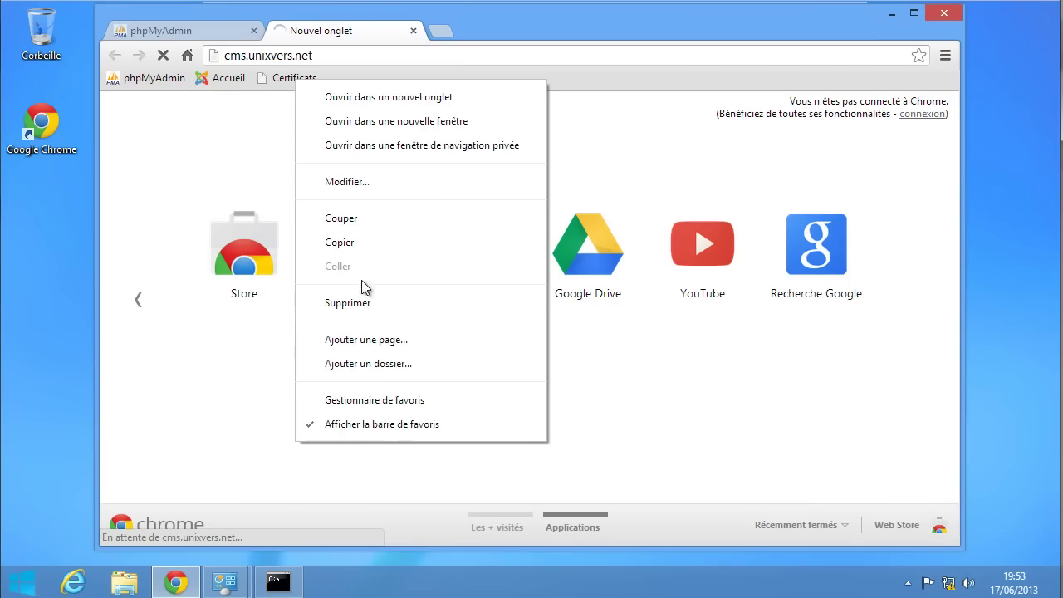
pyautogui.click(354, 305)
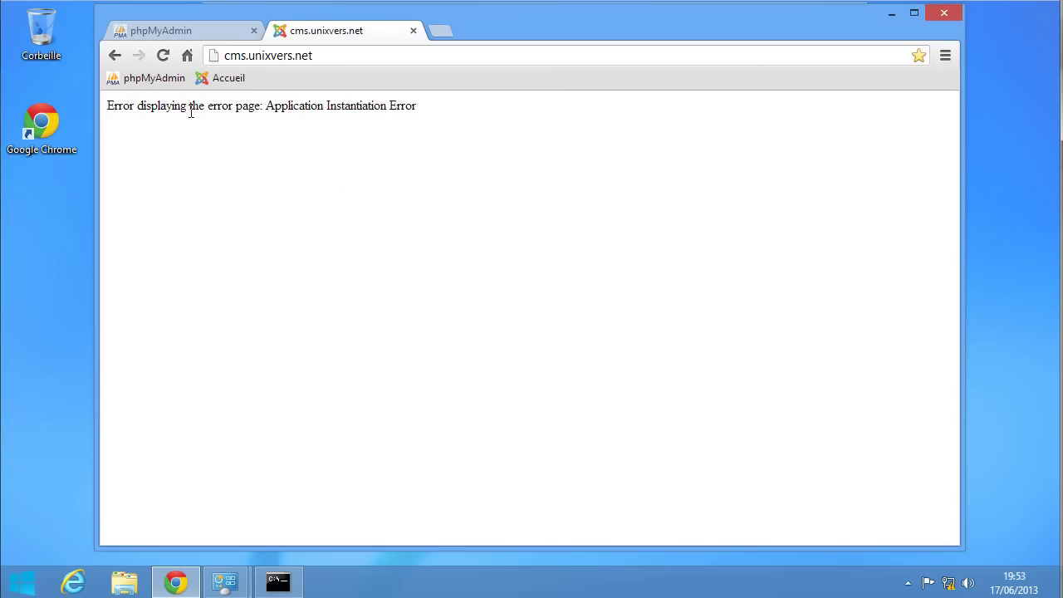
pyautogui.moveTo(190, 110); pyautogui.dragTo(364, 110)
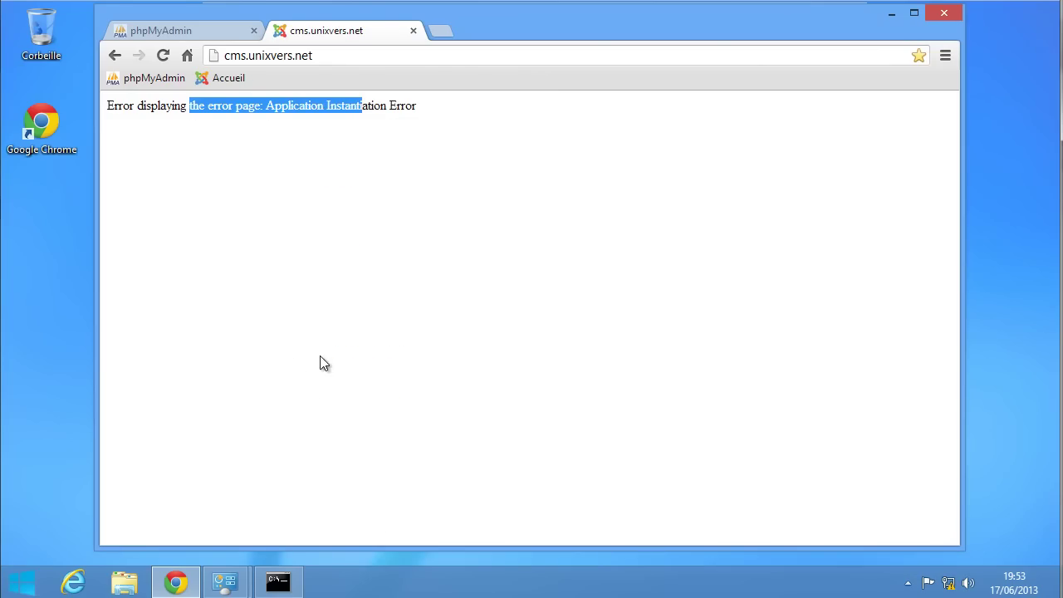
pyautogui.moveTo(175, 581)
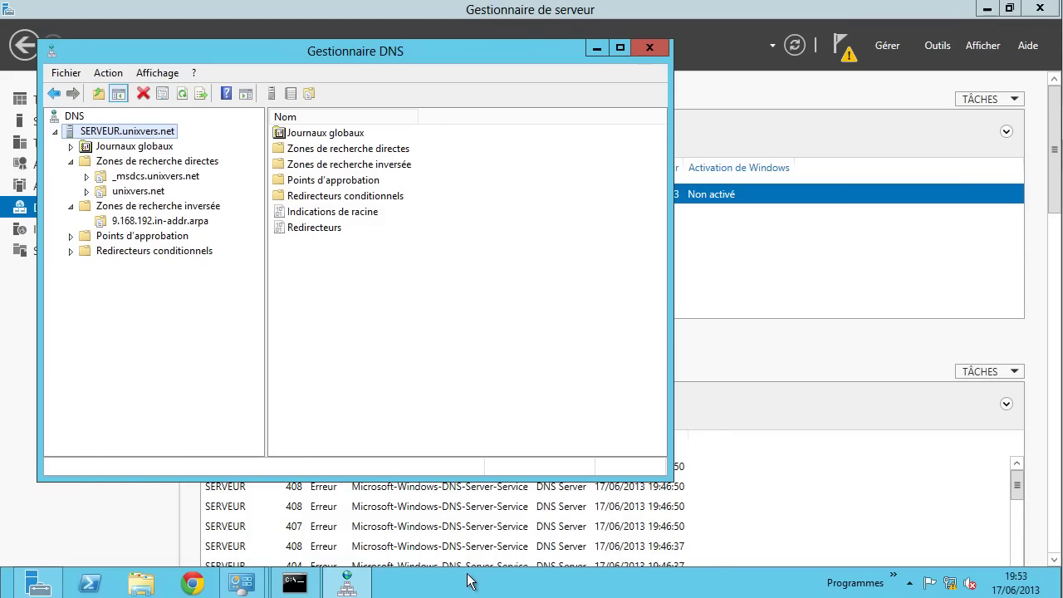
# - Launch Task Manager from the taskbar in its detailed view and move the window up
pyautogui.rightClick(469, 581)
pyautogui.click(561, 521)
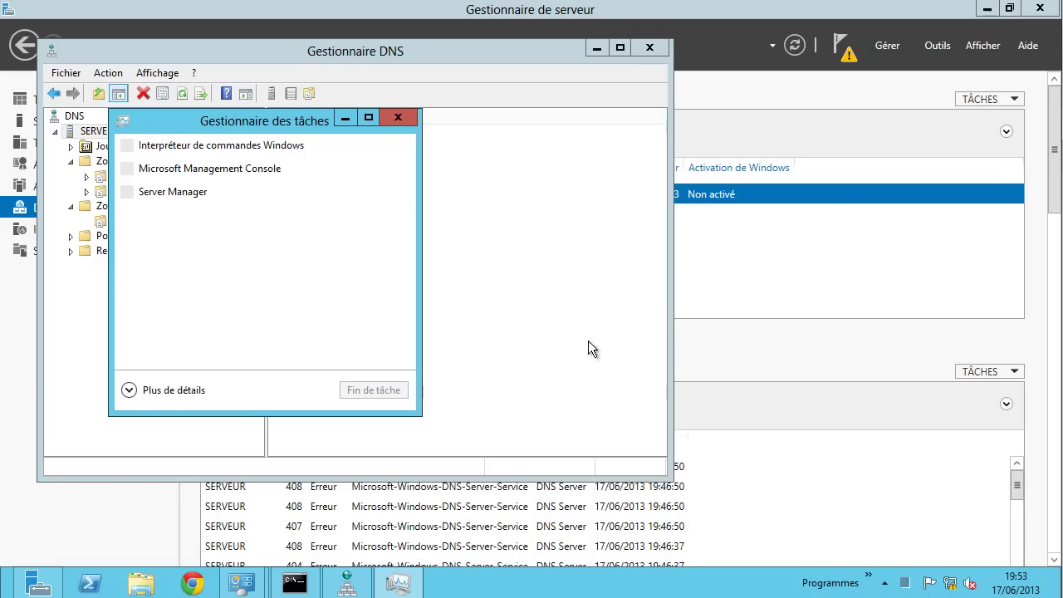
pyautogui.click(171, 391)
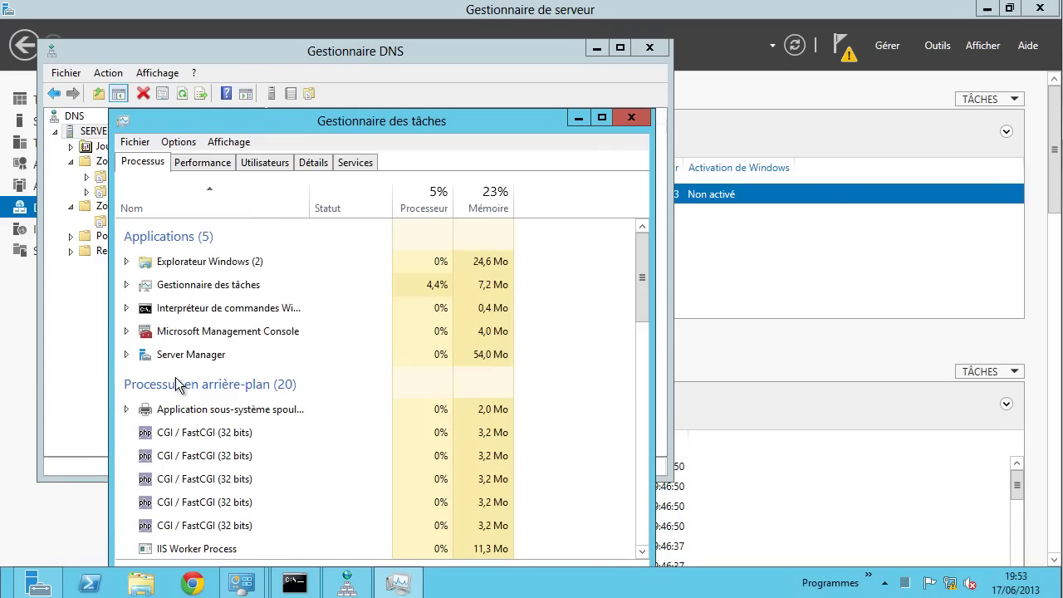
pyautogui.click(312, 165)
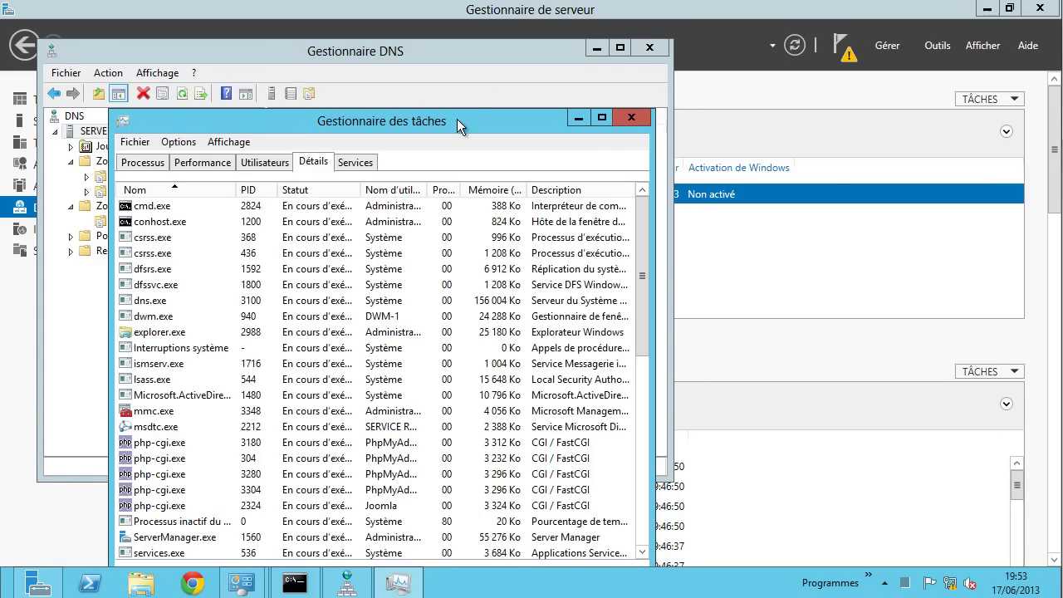
pyautogui.moveTo(457, 119); pyautogui.dragTo(518, 52)
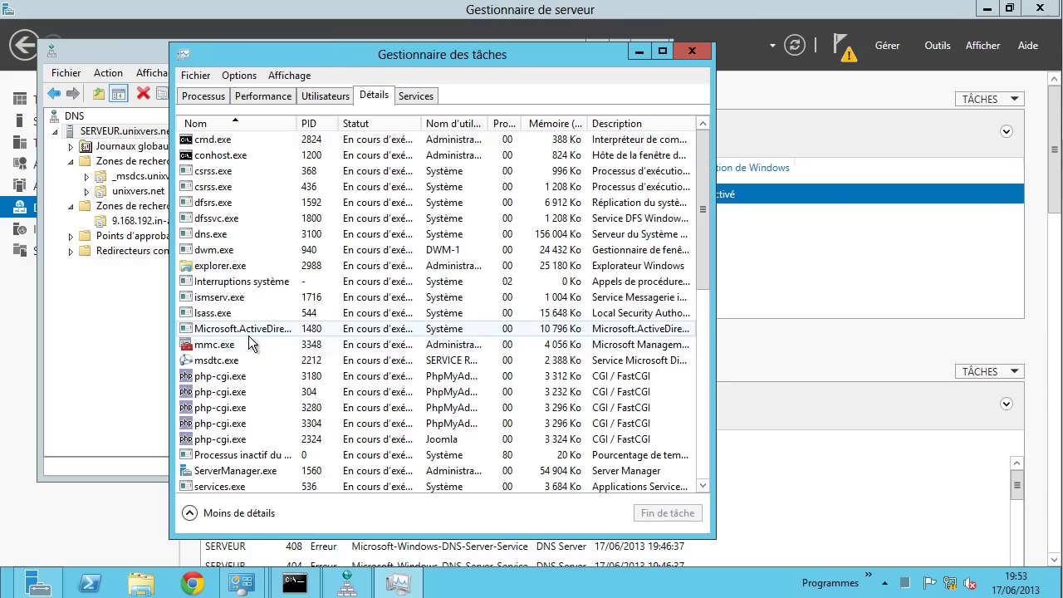
# - Run mysqld as a new task, allow it through the security warning, and confirm mysqld.exe in Détails
pyautogui.click(201, 80)
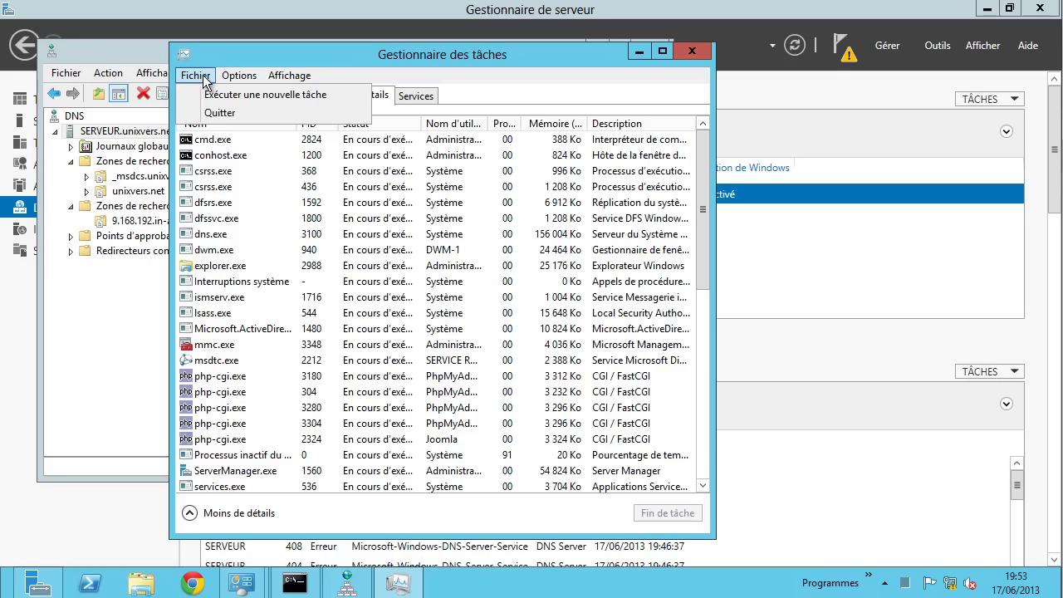
pyautogui.click(201, 95)
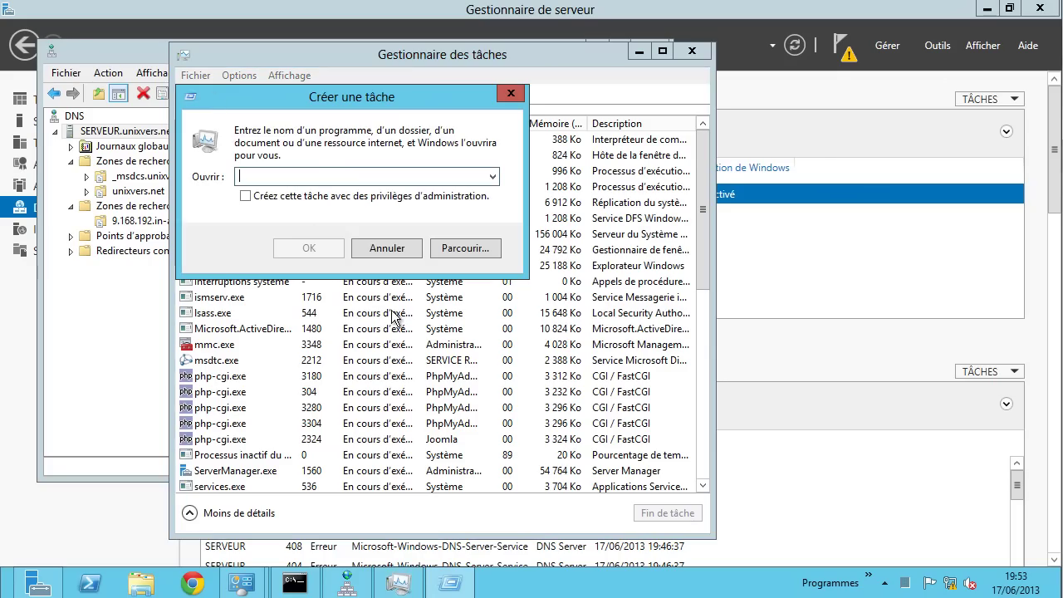
pyautogui.write('m')
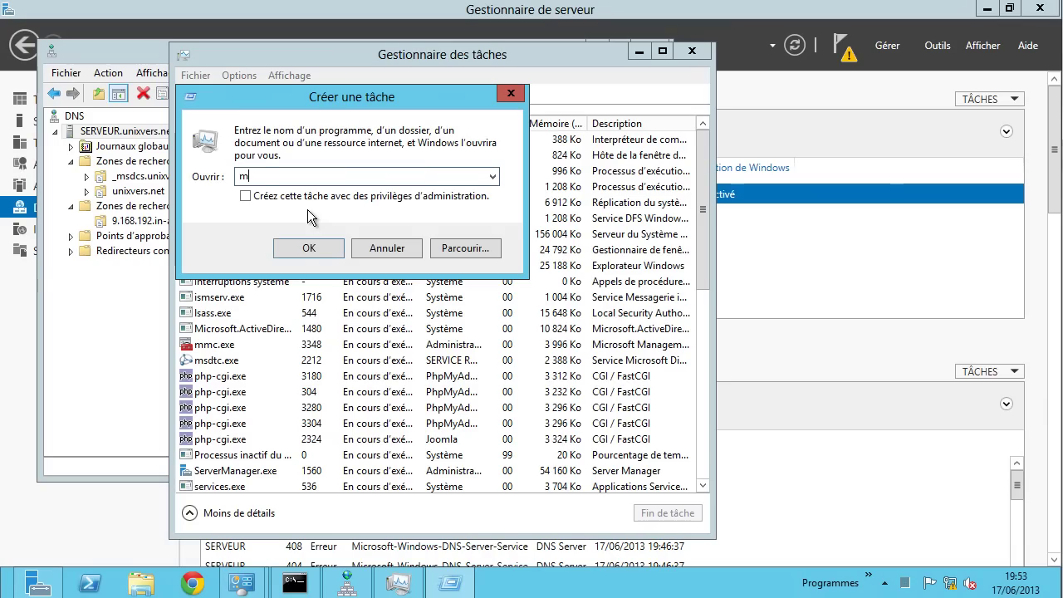
pyautogui.write('ysqld')
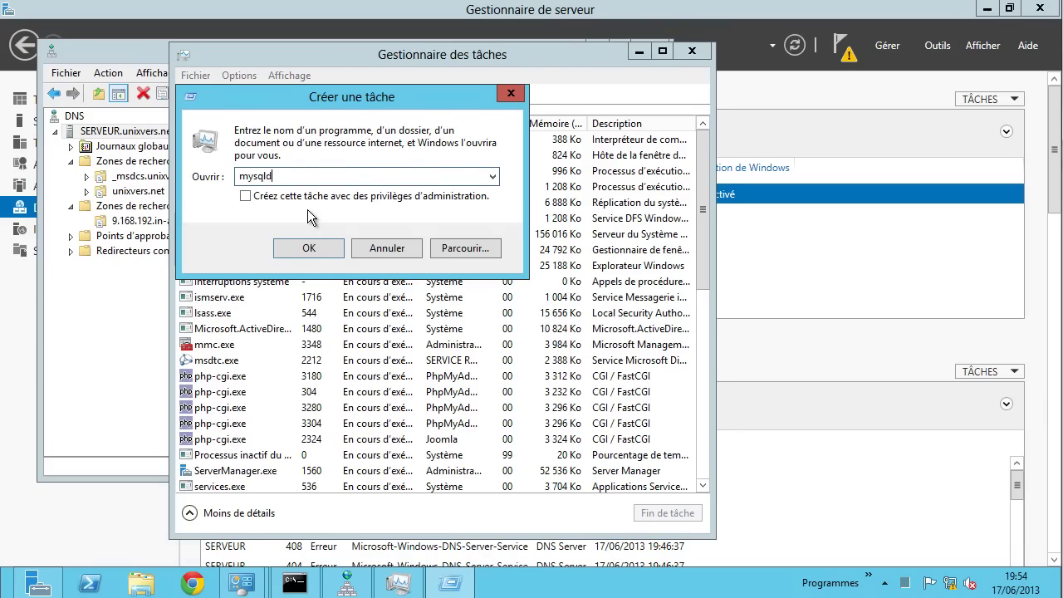
pyautogui.press('Return')
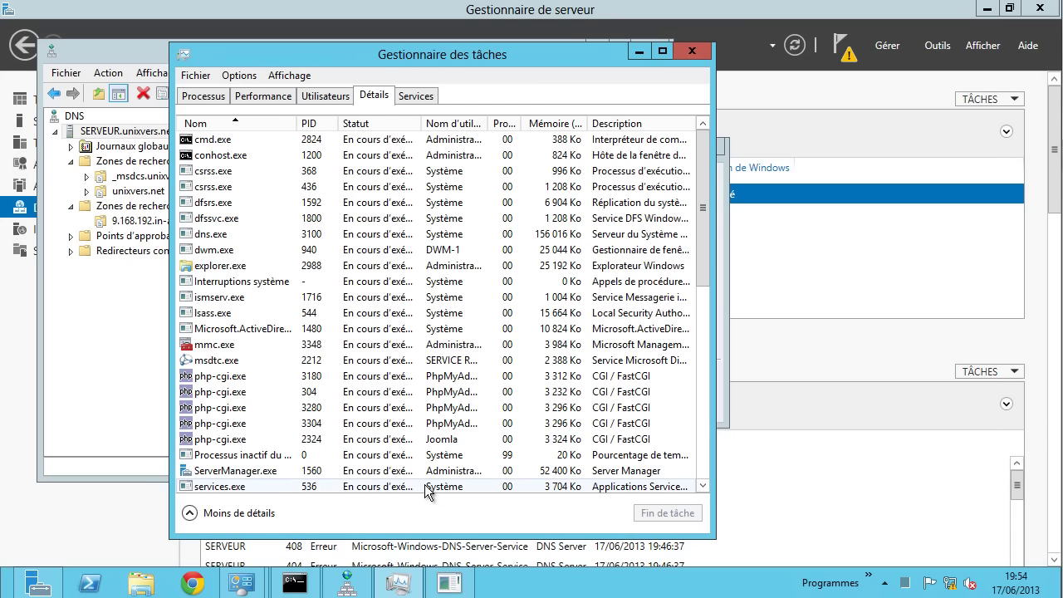
pyautogui.click(579, 309)
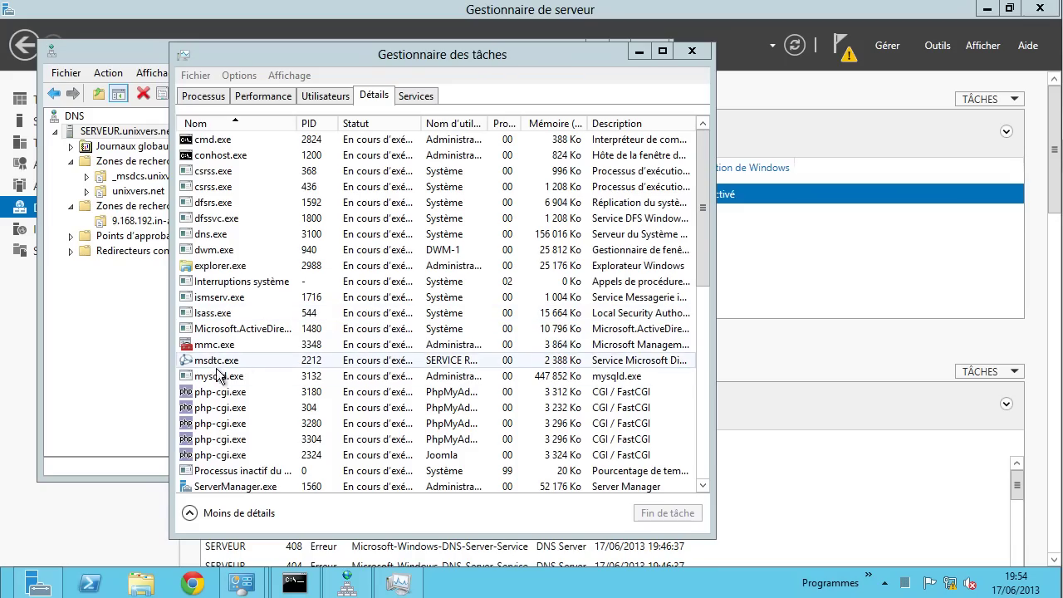
pyautogui.click(217, 378)
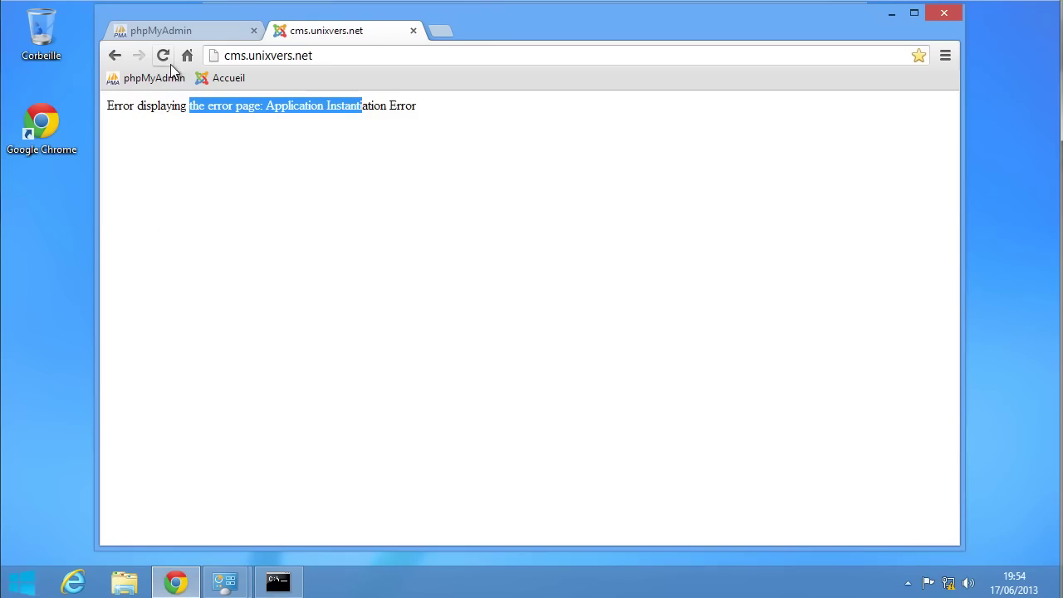
# - Reload cms.unixvers.net to show the Joomla Tutoriel site, then load serveur/ in a new tab
pyautogui.click(164, 56)
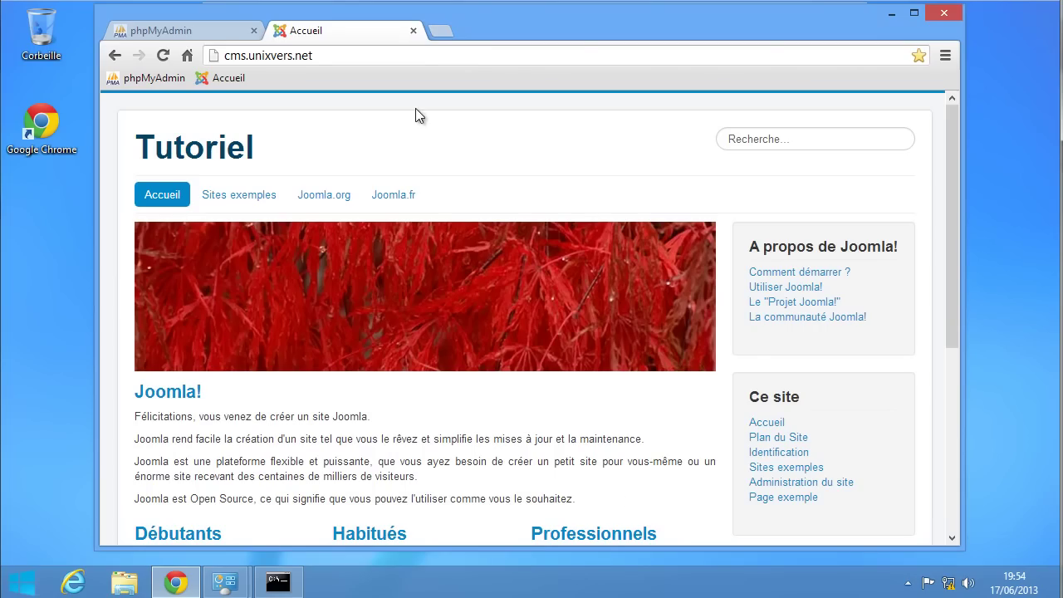
pyautogui.click(438, 31)
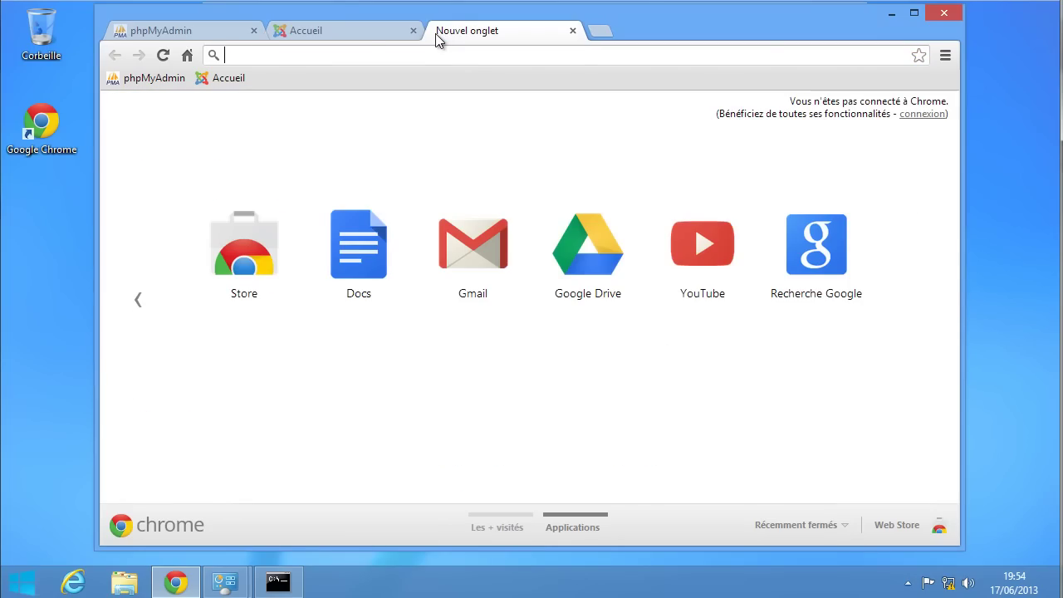
pyautogui.write('serve')
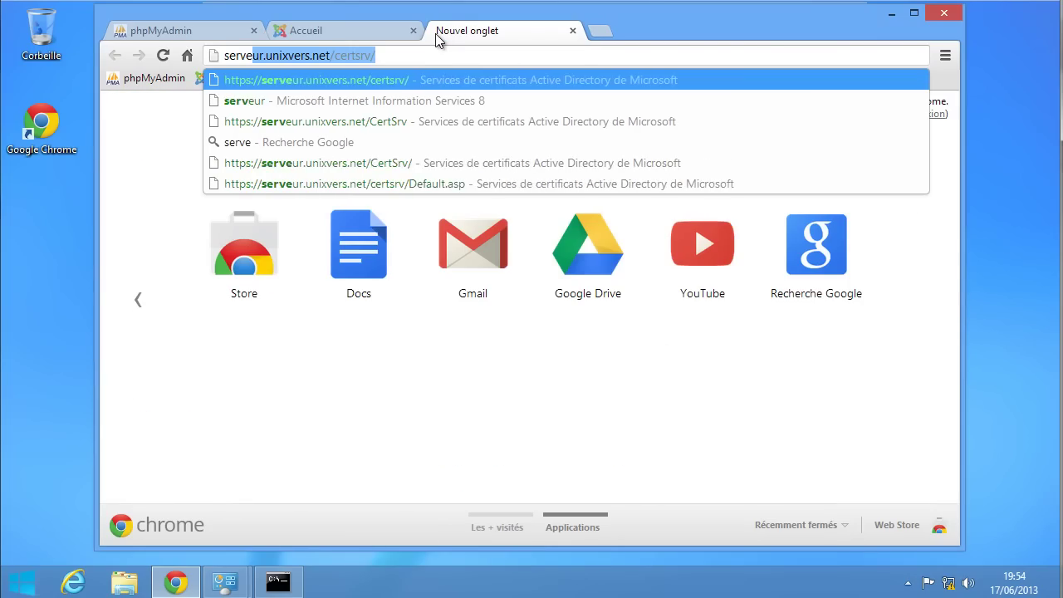
pyautogui.write('ur/')
pyautogui.press('Return')
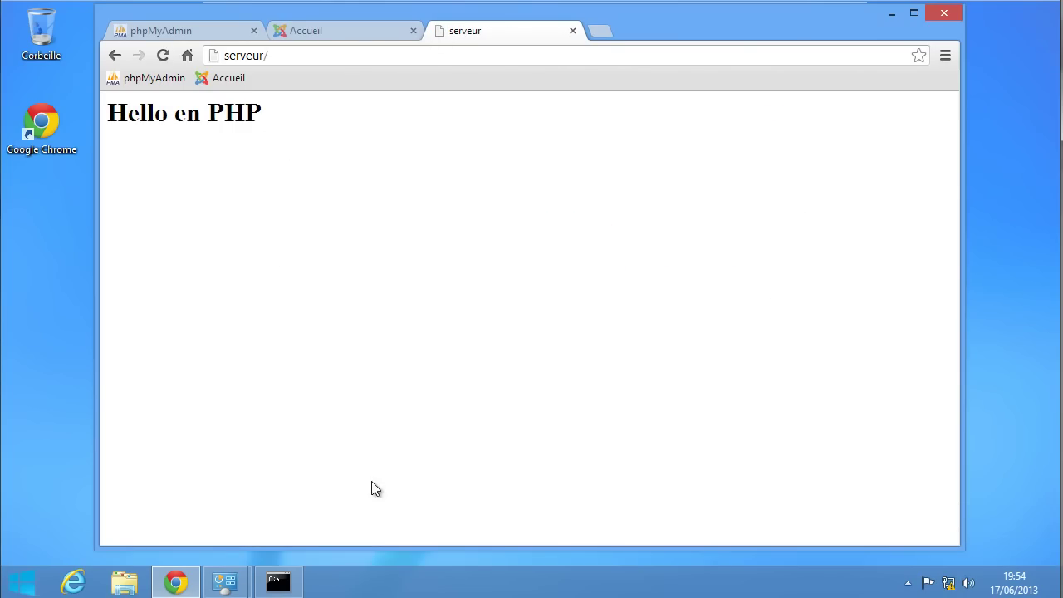
pyautogui.moveTo(225, 581)
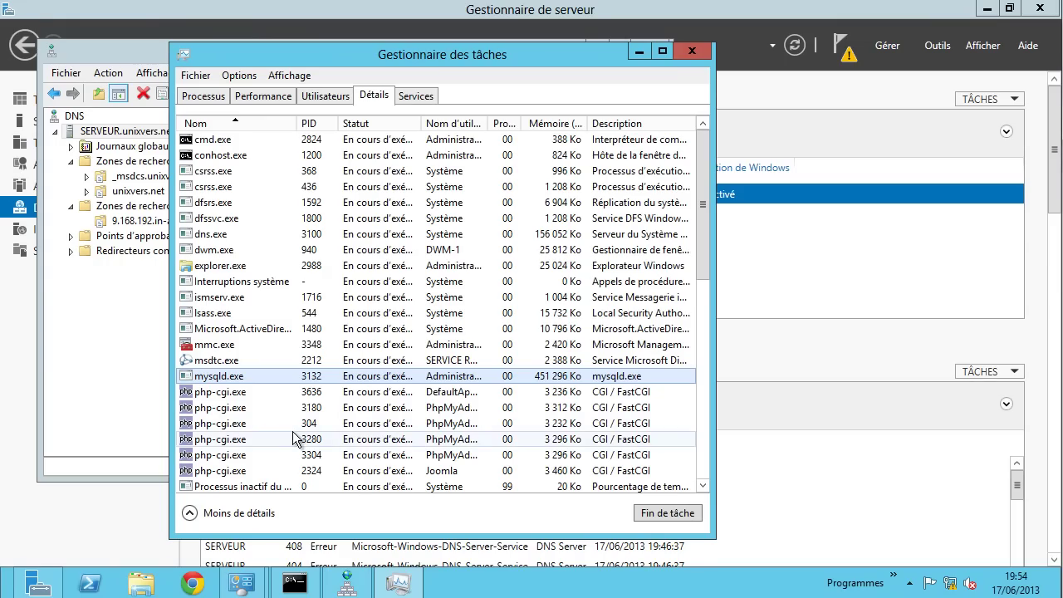
# - Close Task Manager and DNS Manager, then launch IIS Manager from SERVEUR in the IIS pane
pyautogui.click(685, 51)
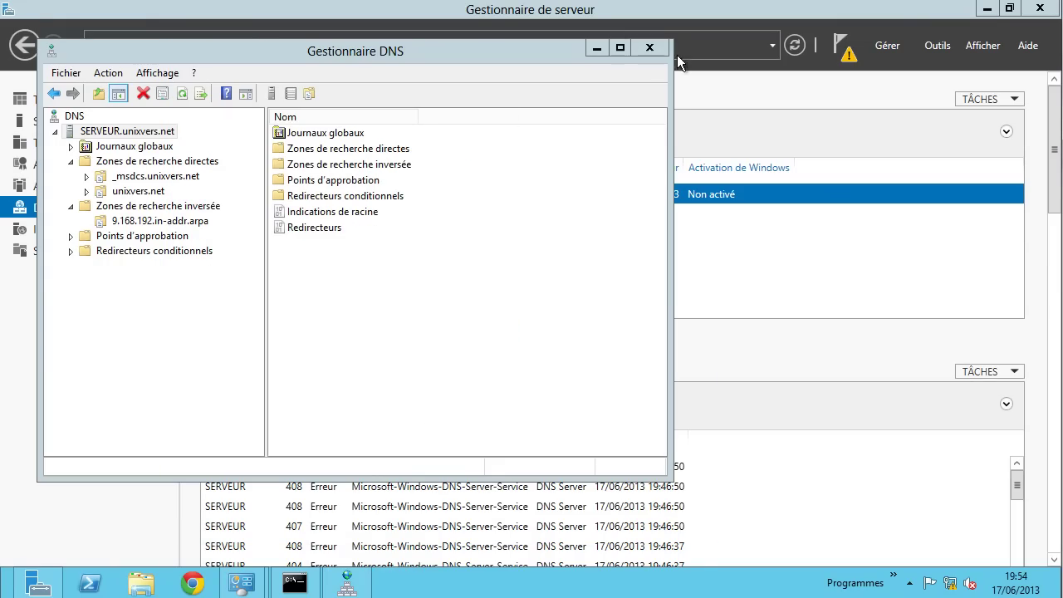
pyautogui.click(649, 46)
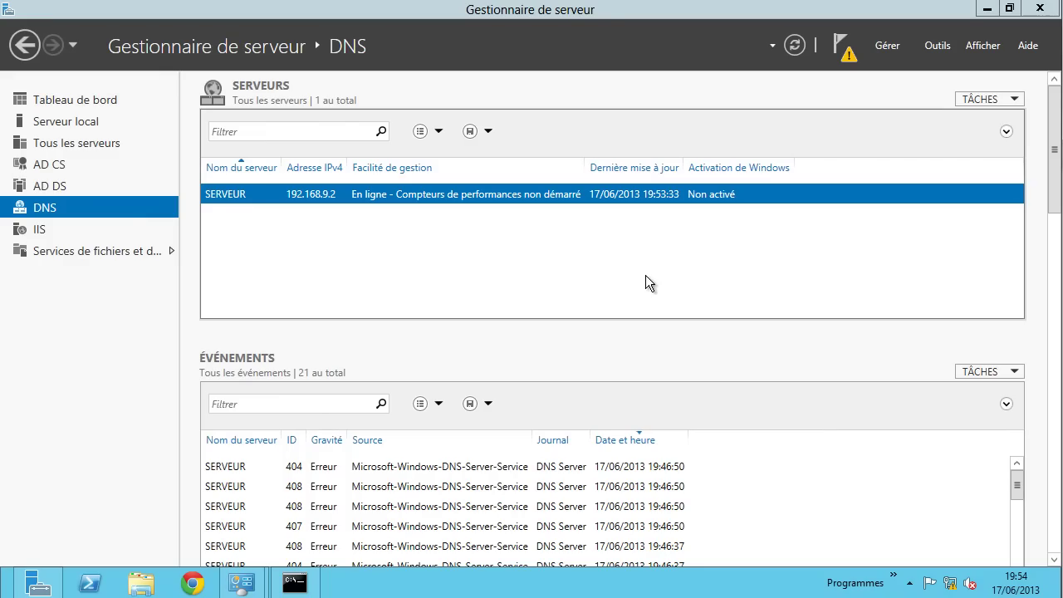
pyautogui.click(37, 230)
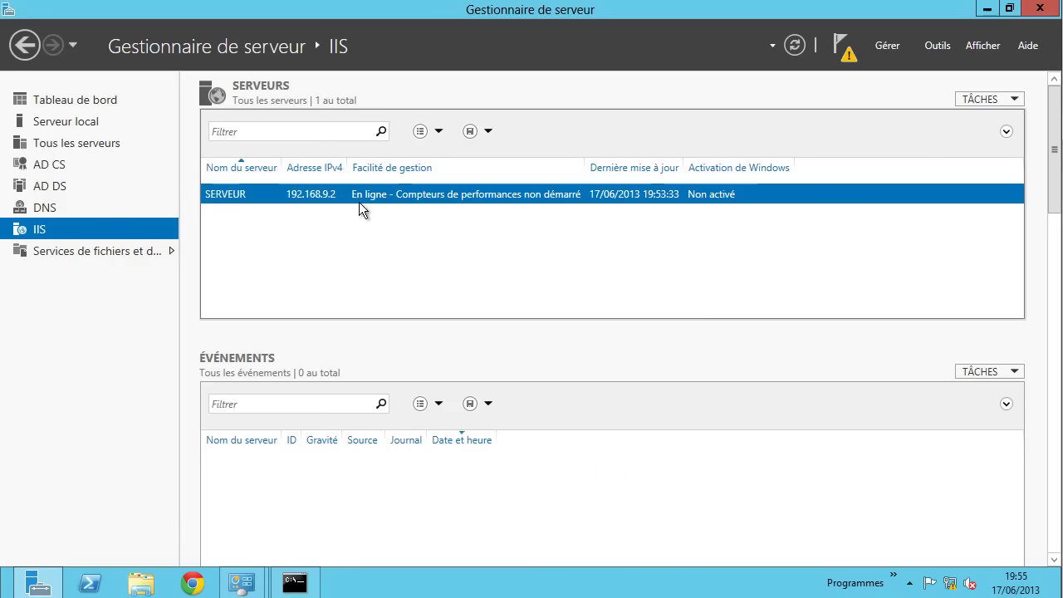
pyautogui.rightClick(352, 197)
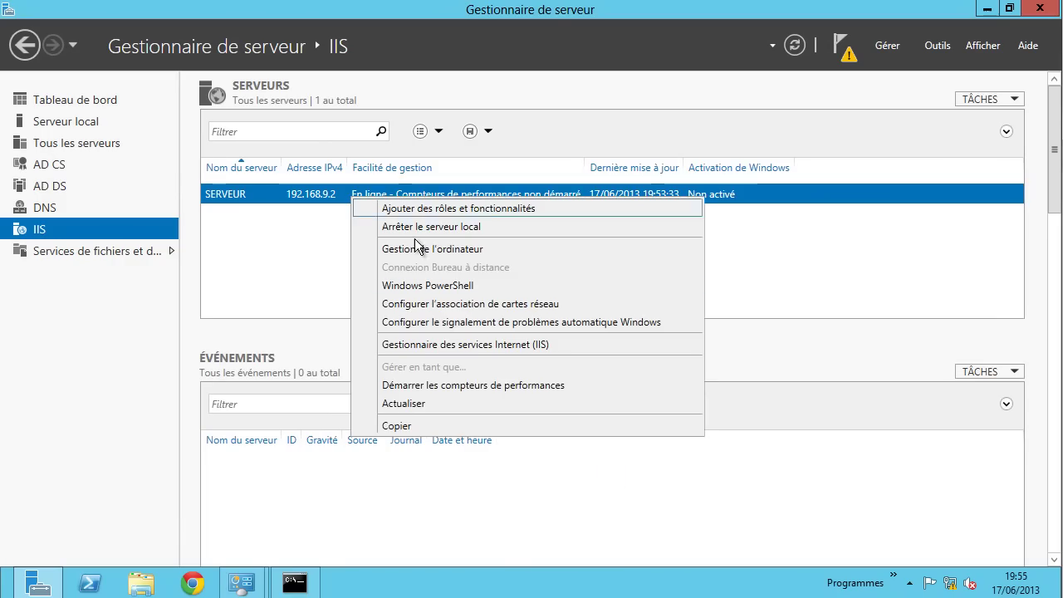
pyautogui.click(455, 344)
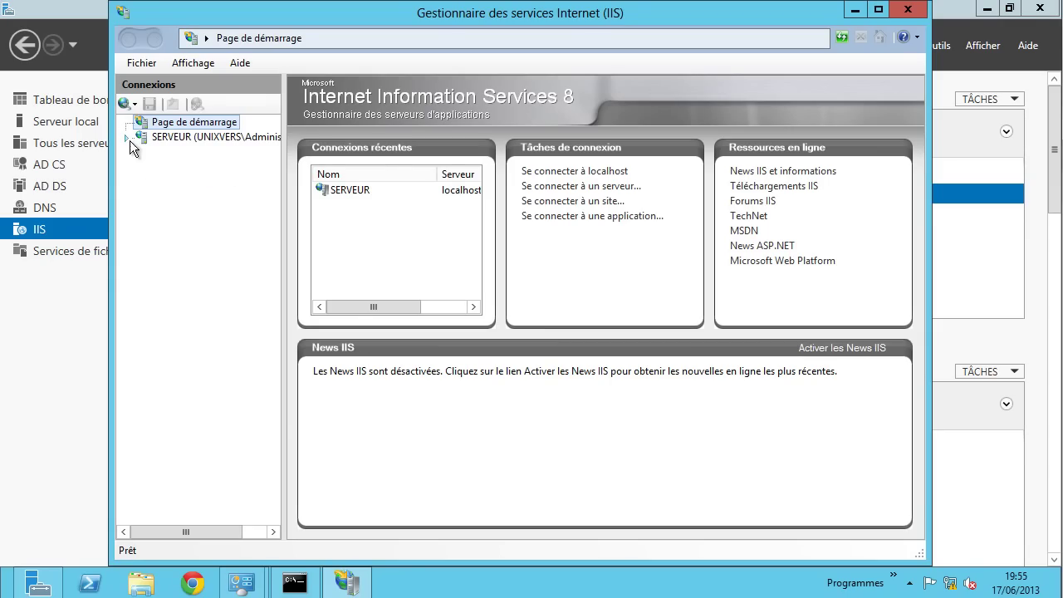
# - Select Default Web Site under SERVEUR > Sites and open its C:\inetpub\wwwroot folder in Explorer
pyautogui.click(130, 141)
pyautogui.click(163, 169)
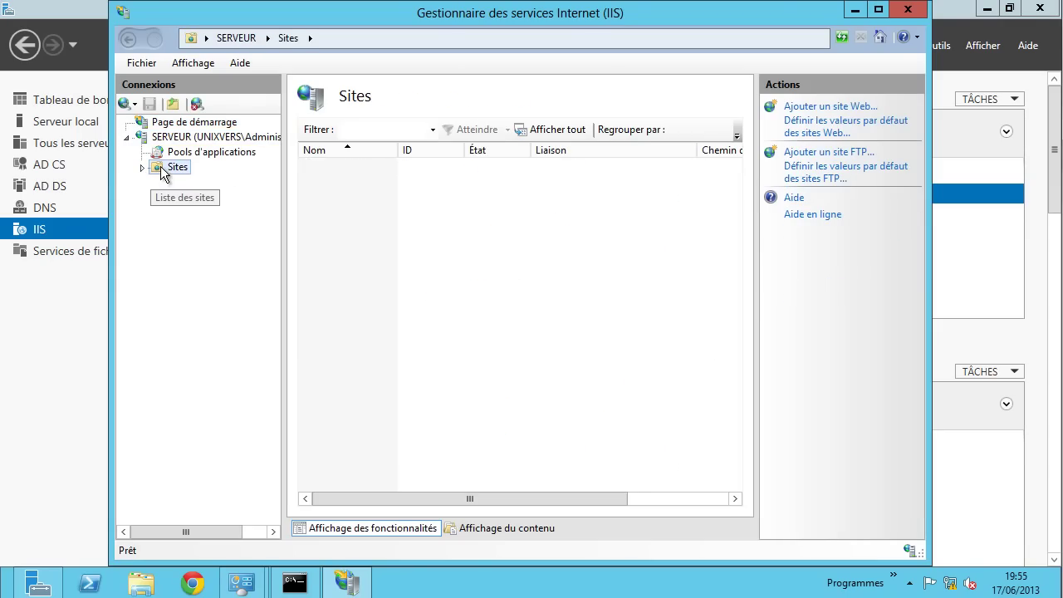
pyautogui.click(359, 169)
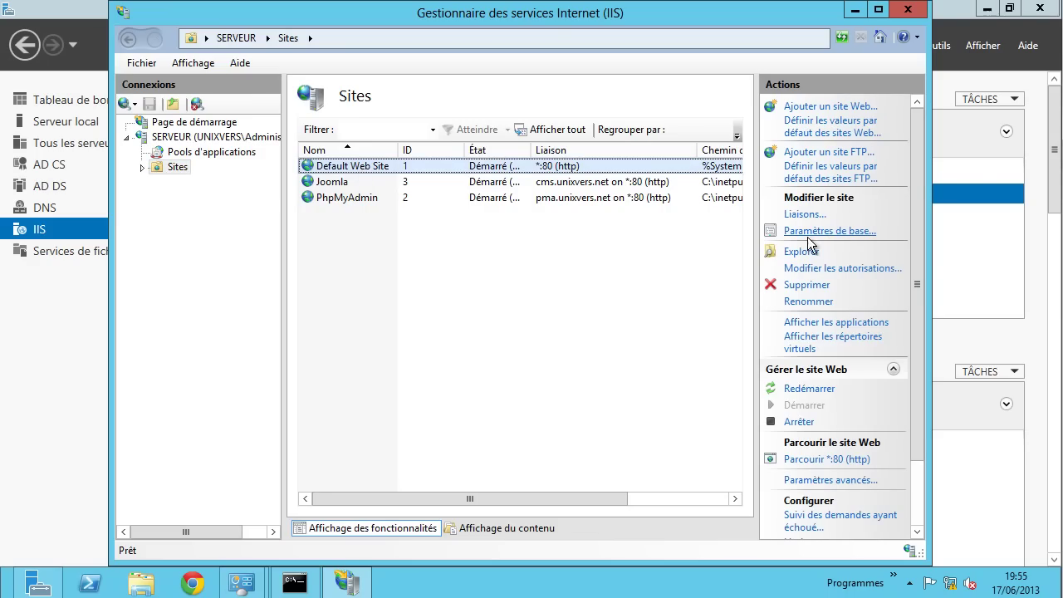
pyautogui.click(798, 250)
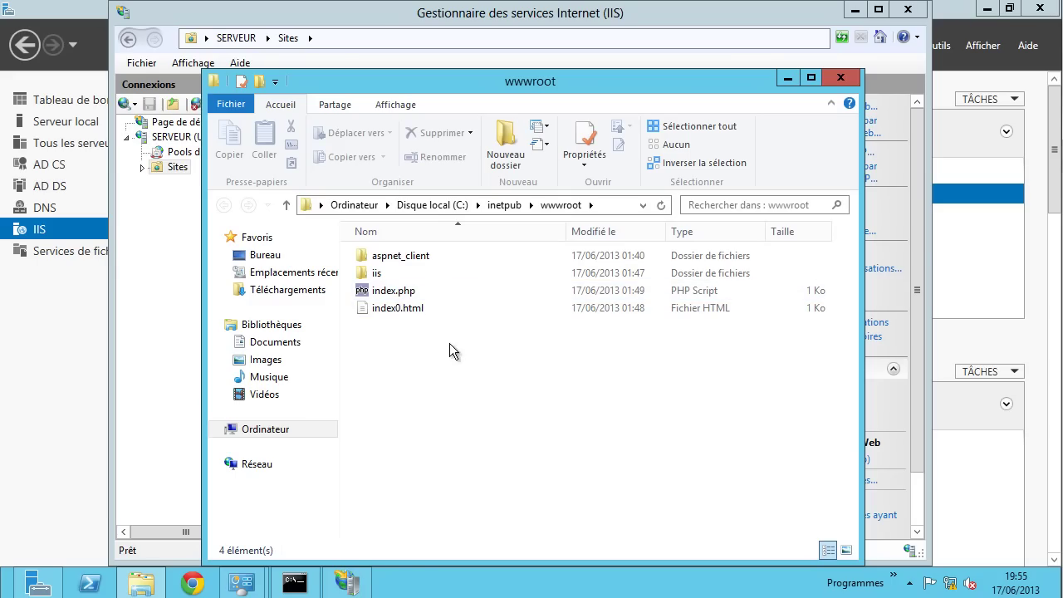
# - Delete index.php and index0.html from the wwwroot folder
pyautogui.moveTo(450, 342); pyautogui.dragTo(407, 290)
pyautogui.rightClick(408, 293)
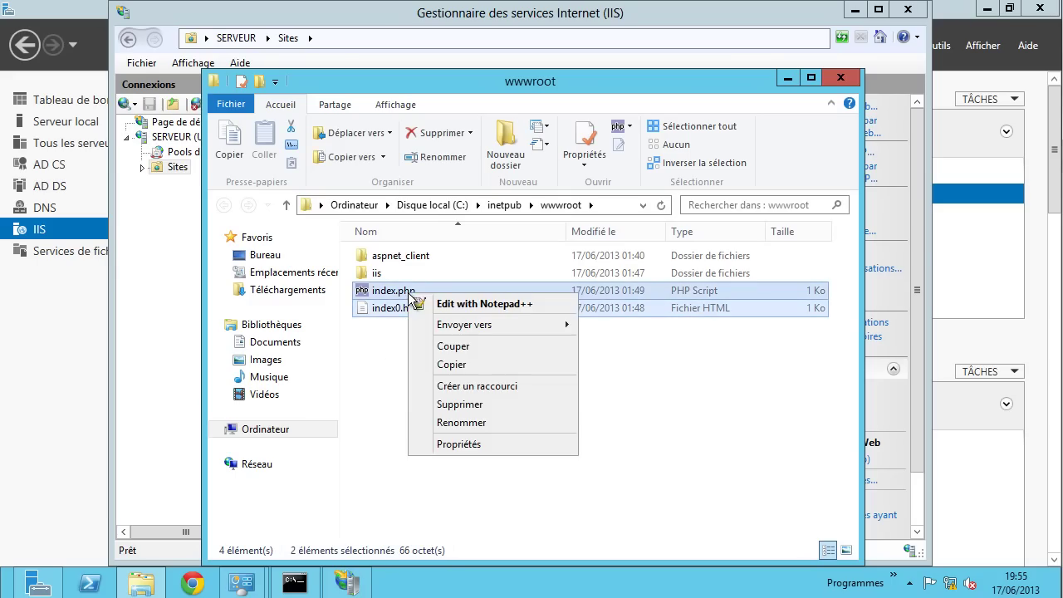
pyautogui.click(474, 405)
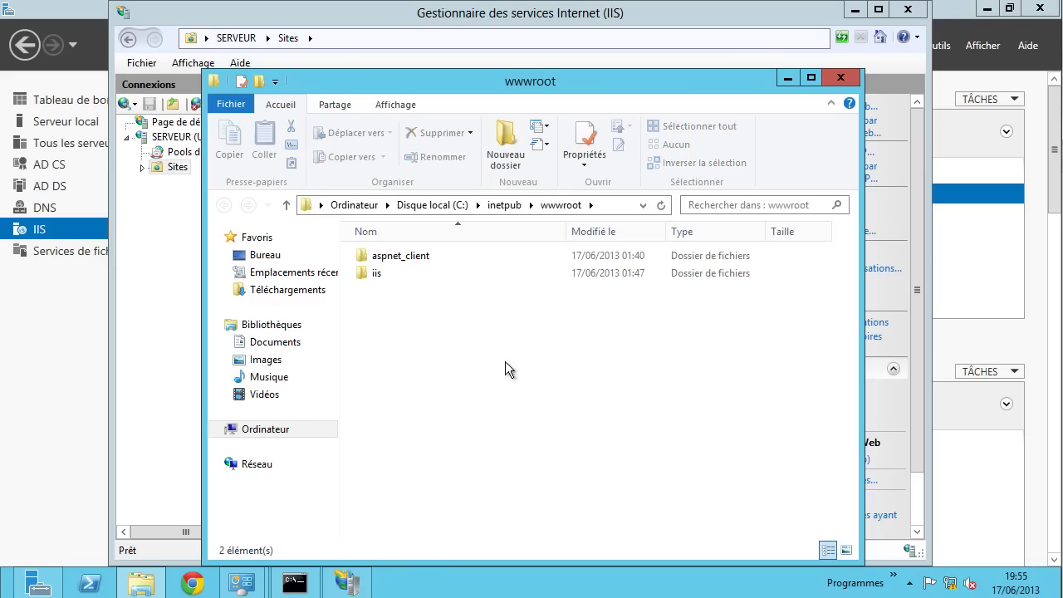
# - Copy the five files from the iis folder and paste them into wwwroot
pyautogui.doubleClick(380, 273)
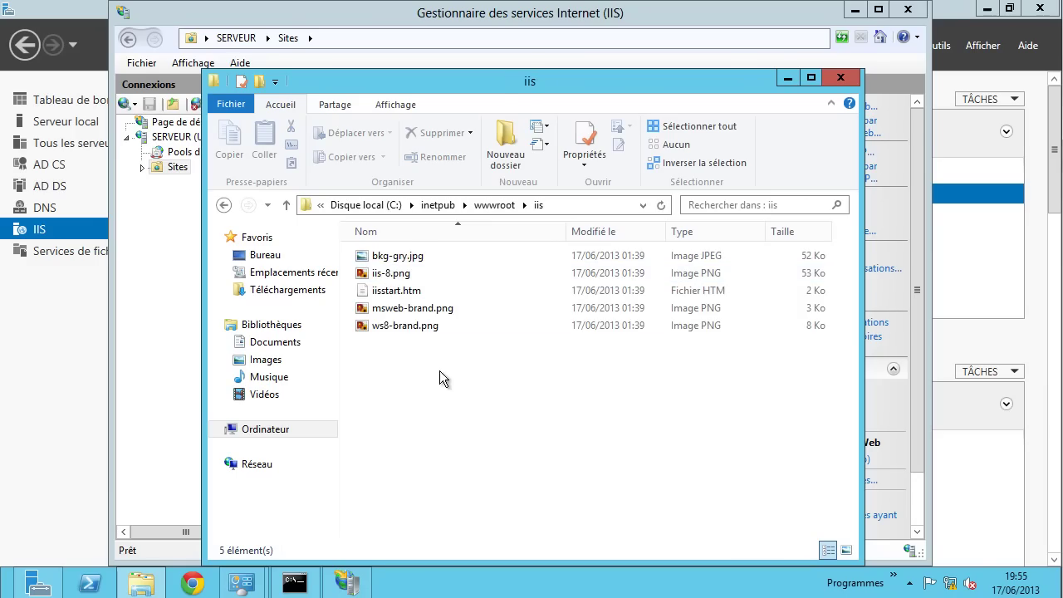
pyautogui.moveTo(439, 371); pyautogui.dragTo(403, 239)
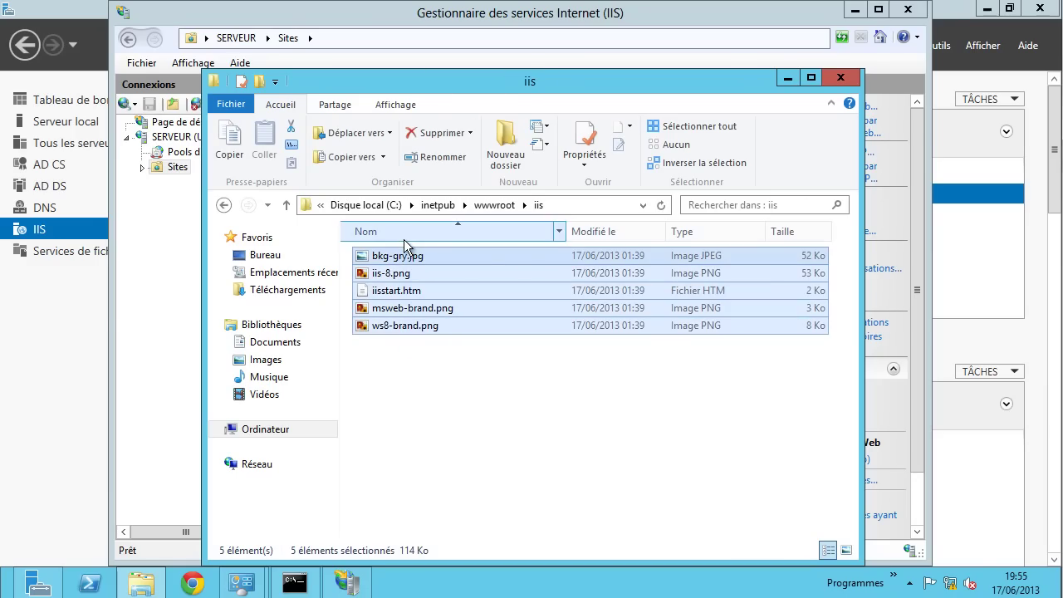
pyautogui.hotkey('ctrl', 'c')
pyautogui.click(490, 205)
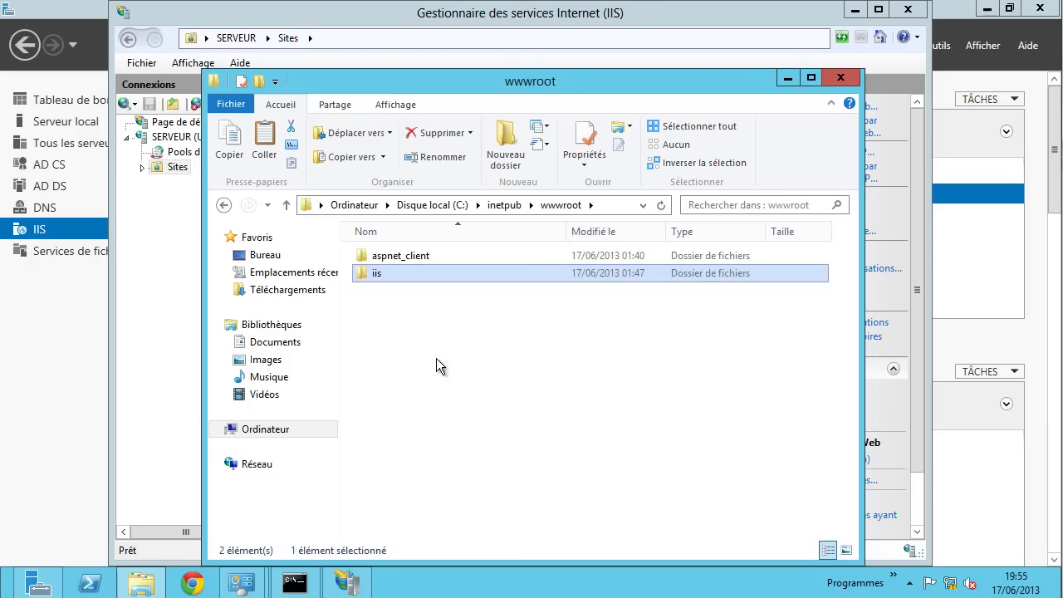
pyautogui.rightClick(436, 359)
pyautogui.click(493, 244)
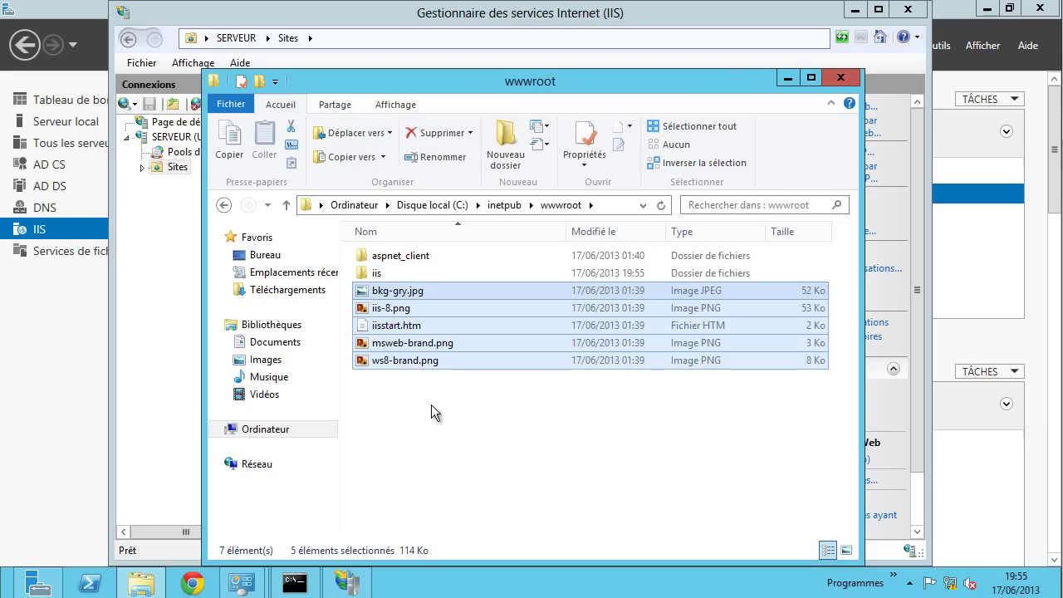
# - Delete the now-empty-of-use iis folder from wwwroot
pyautogui.click(381, 274)
pyautogui.rightClick(380, 273)
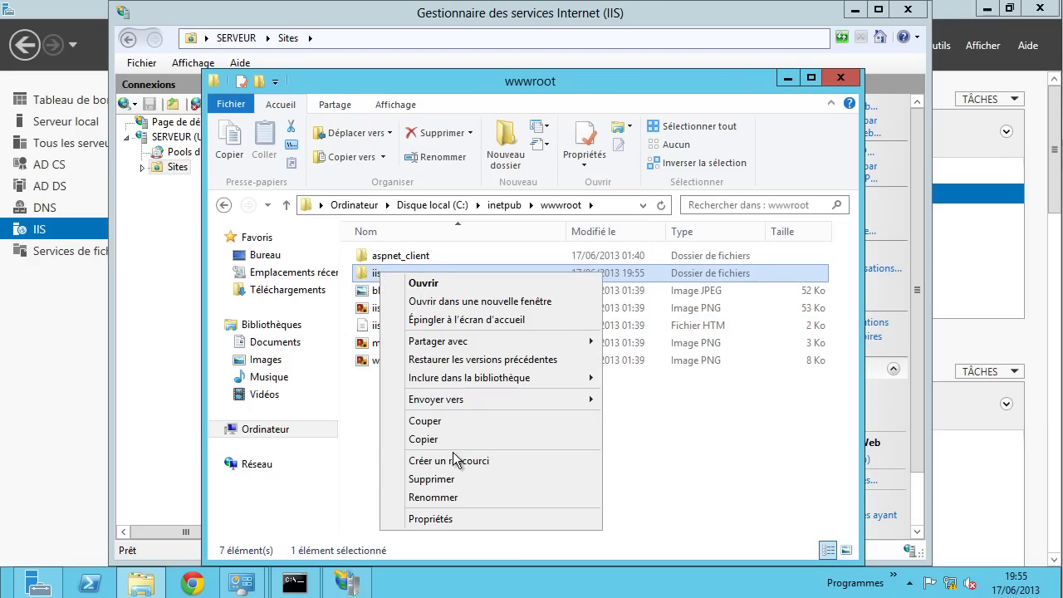
pyautogui.click(441, 479)
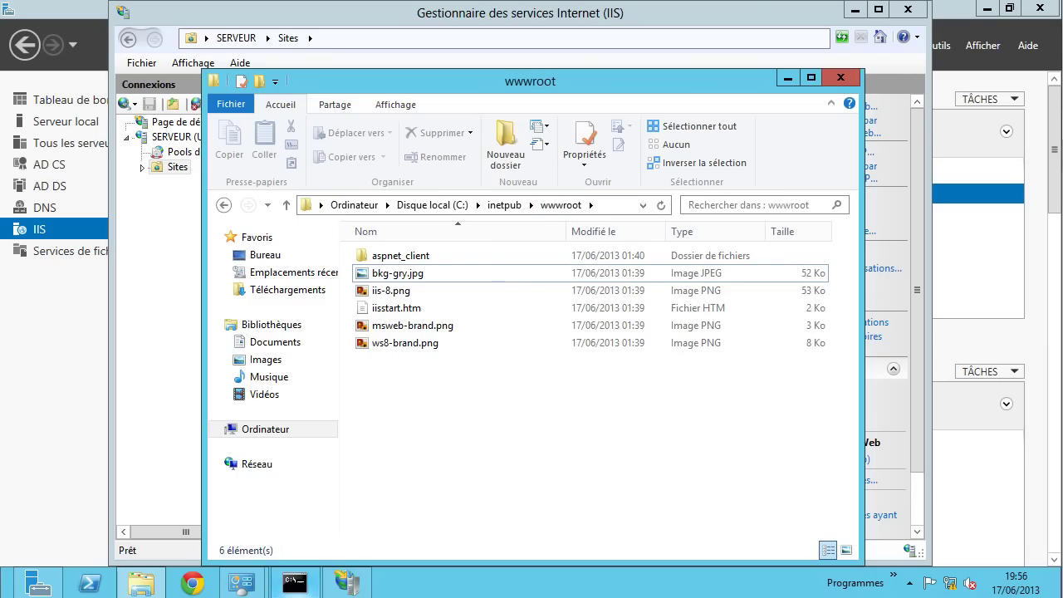
# - Reload the serveur/ page in Chrome so it shows the IIS 8 default page
pyautogui.moveTo(295, 583)
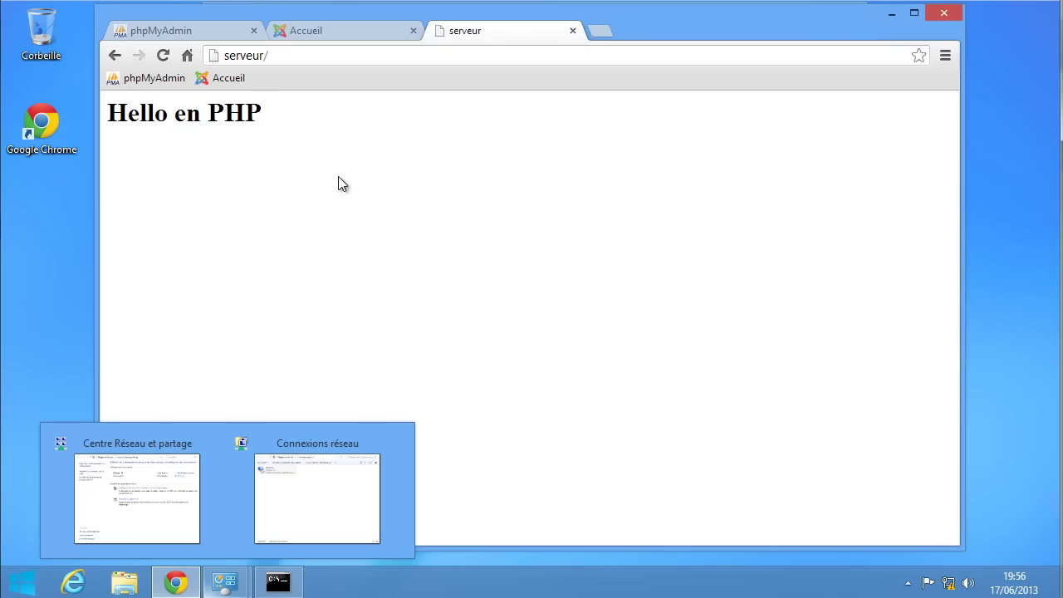
pyautogui.click(163, 56)
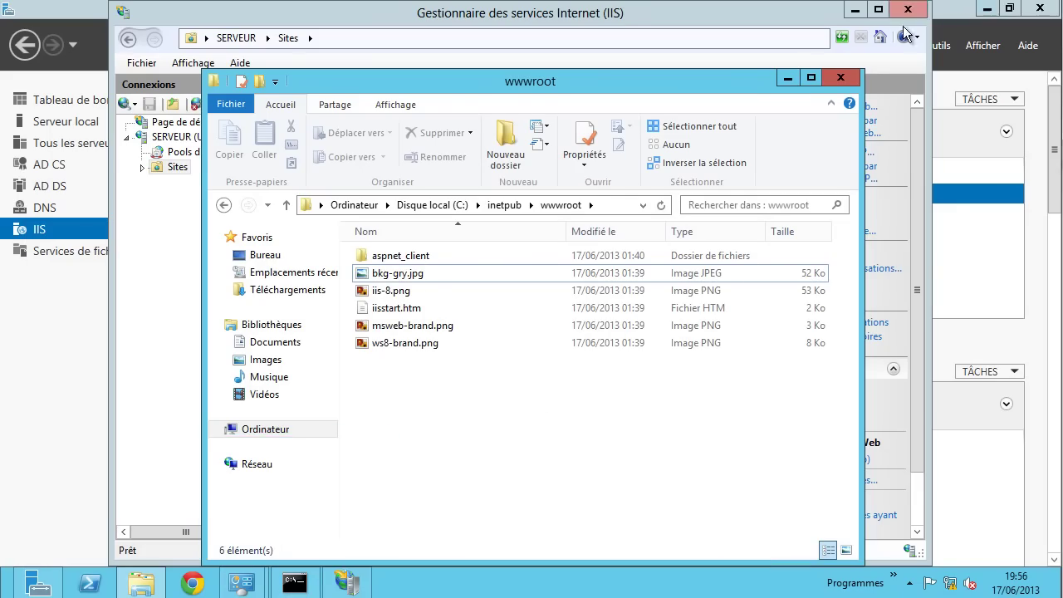
# - Close Explorer and IIS Manager, then ping 192.168.5.90 until it times out
pyautogui.click(840, 77)
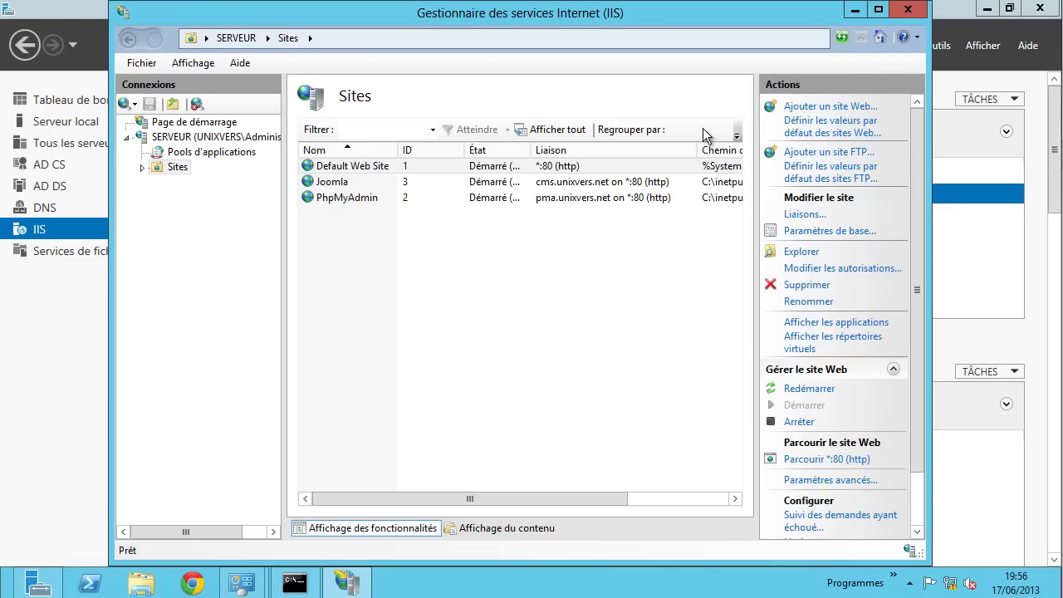
pyautogui.click(908, 9)
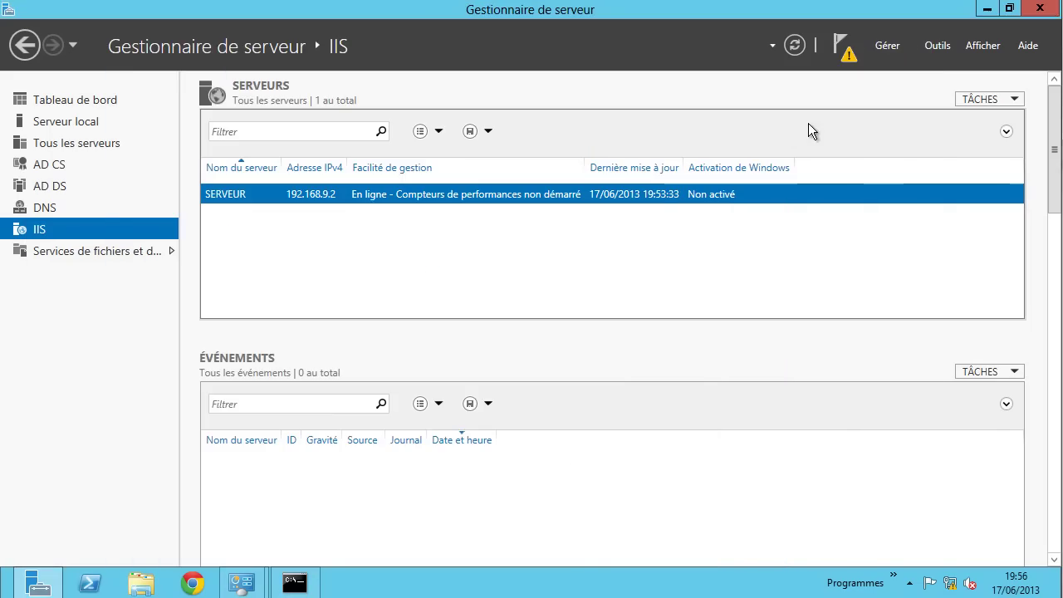
pyautogui.click(295, 583)
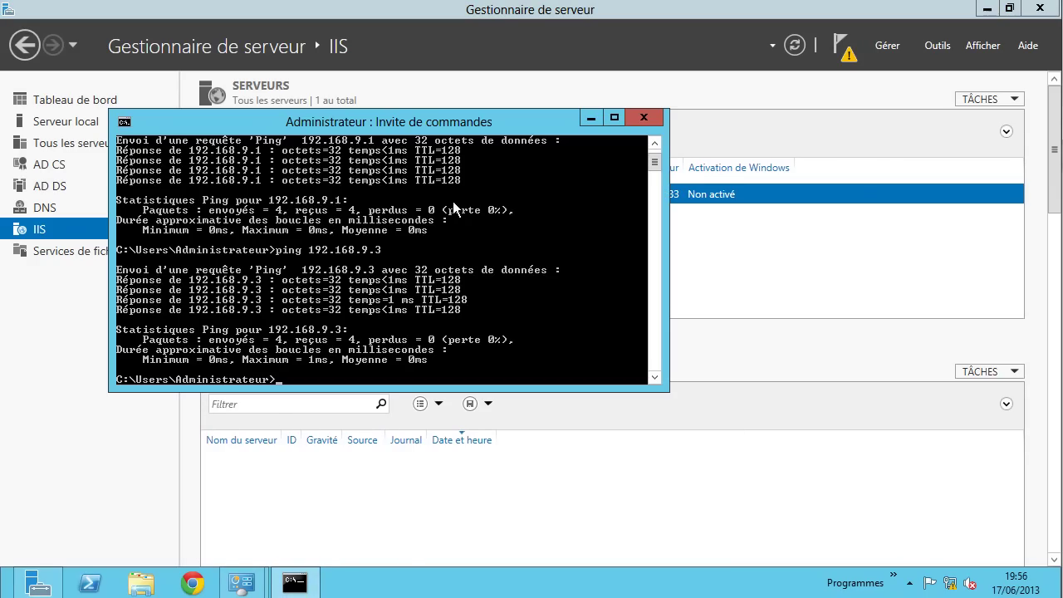
pyautogui.press('Up')
pyautogui.write('5.90')
pyautogui.press('Return')
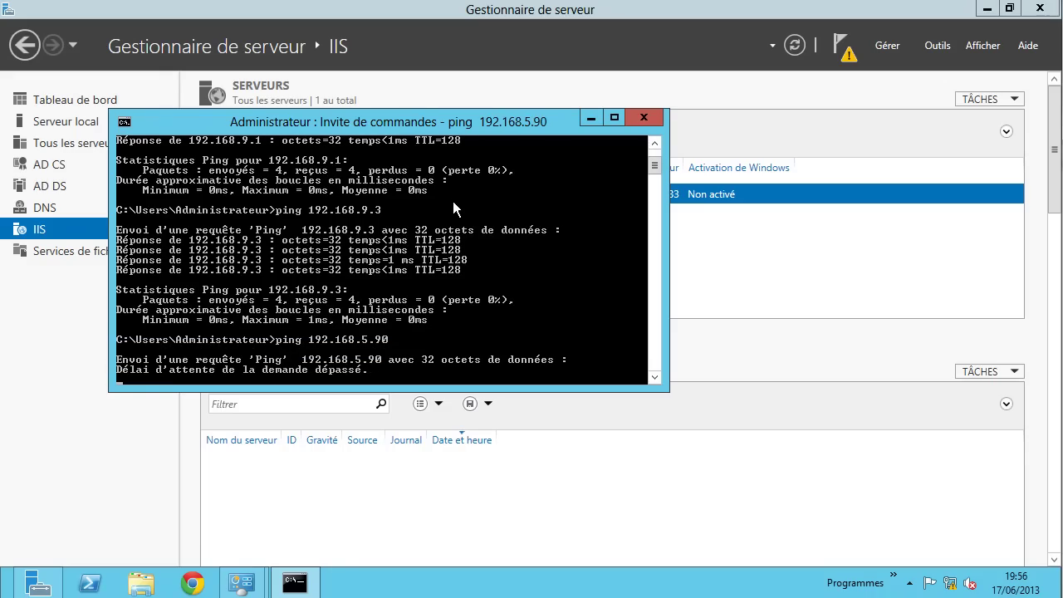
pyautogui.hotkey('ctrl', 'c')
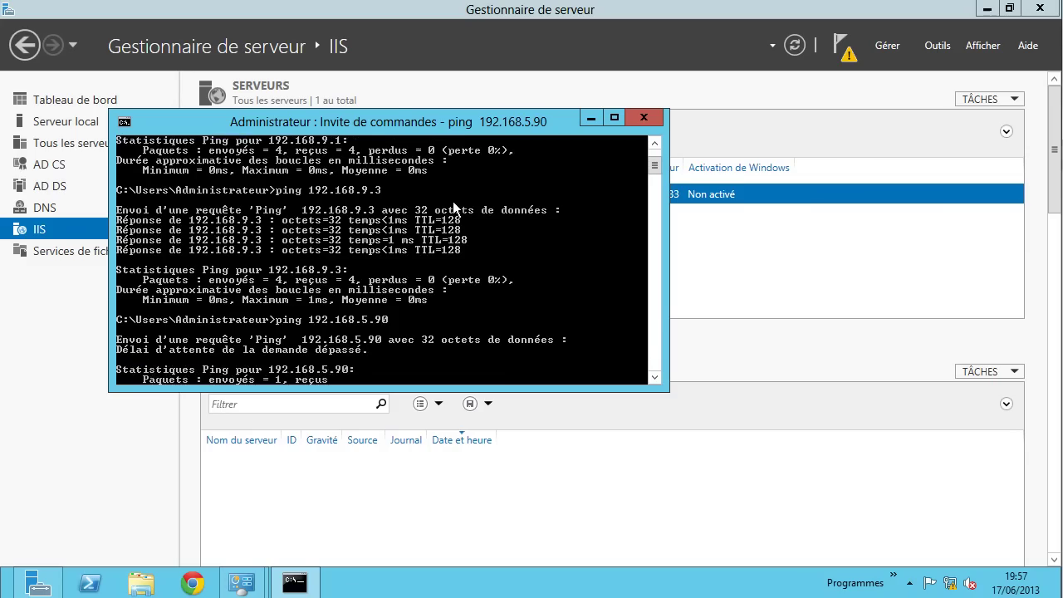
# - Ping 192.168.5.1 and stop it once the requests time out
pyautogui.press('Up')
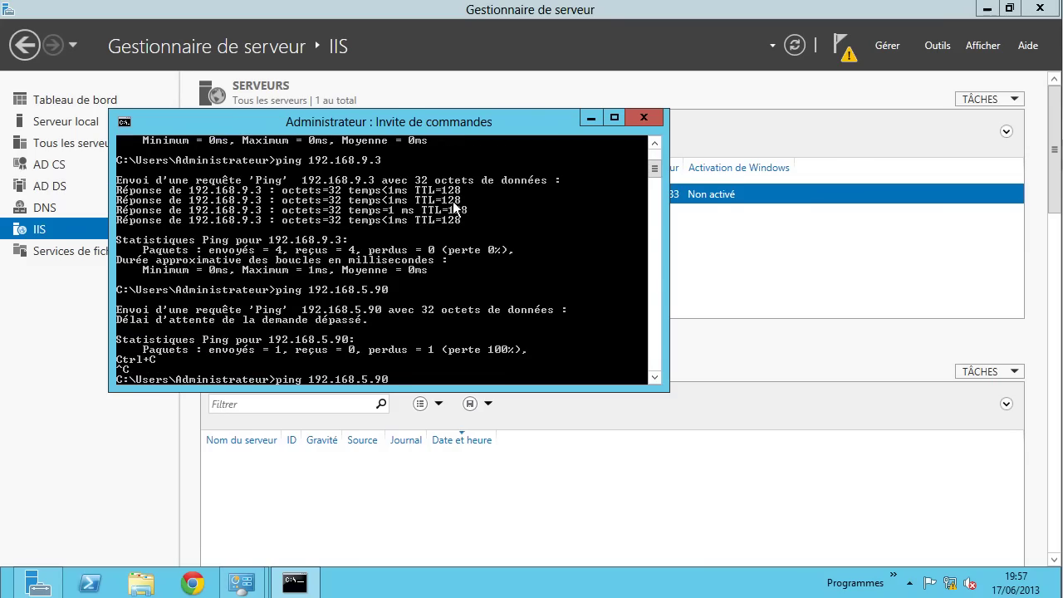
pyautogui.press('BackSpace')
pyautogui.write('1')
pyautogui.press('Return')
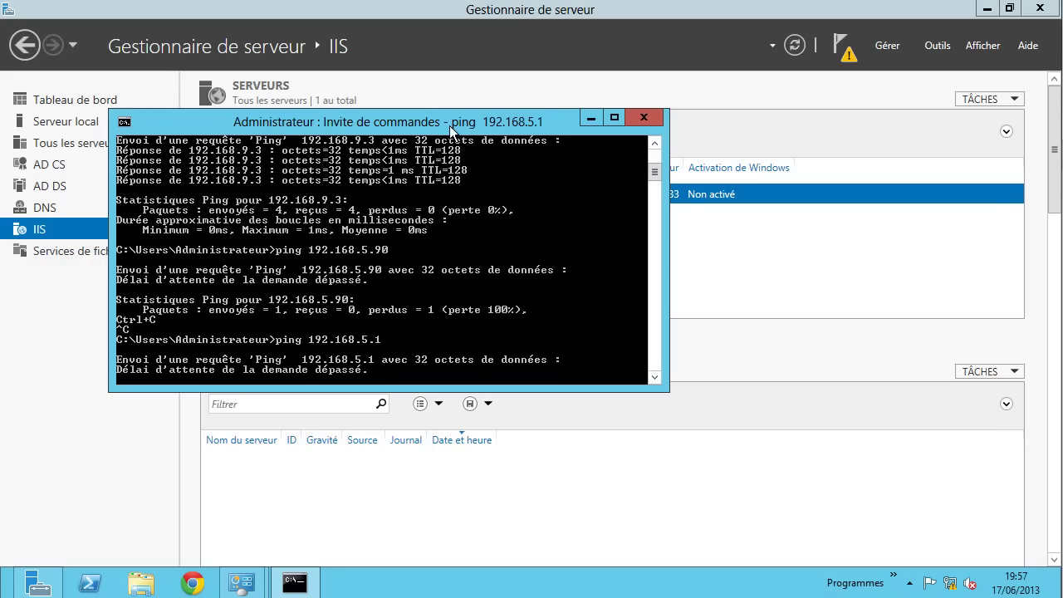
pyautogui.hotkey('ctrl', 'c')
pyautogui.hotkey('ctrl', 'x')
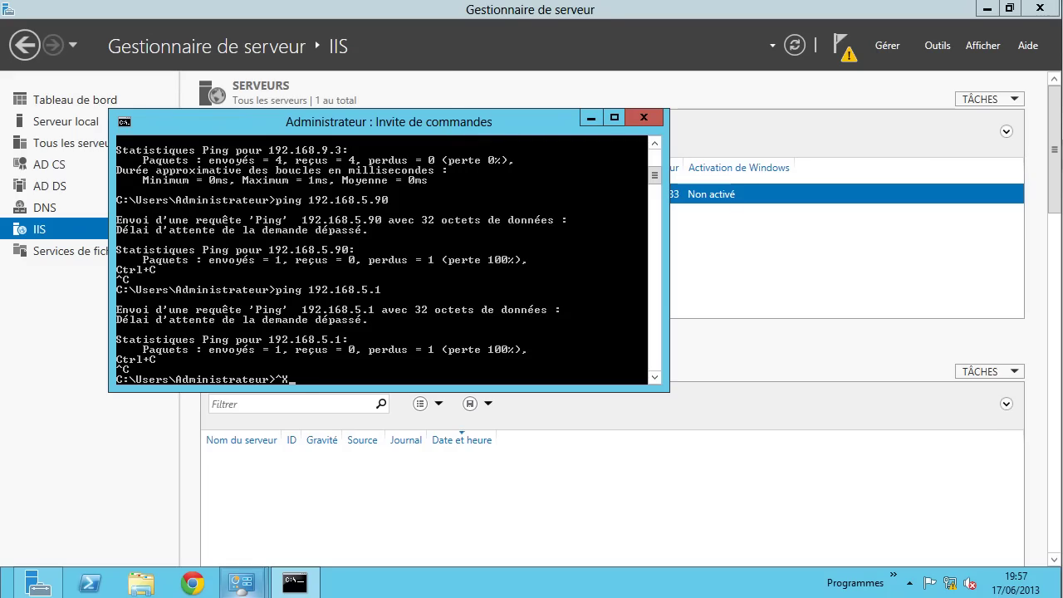
pyautogui.moveTo(241, 582)
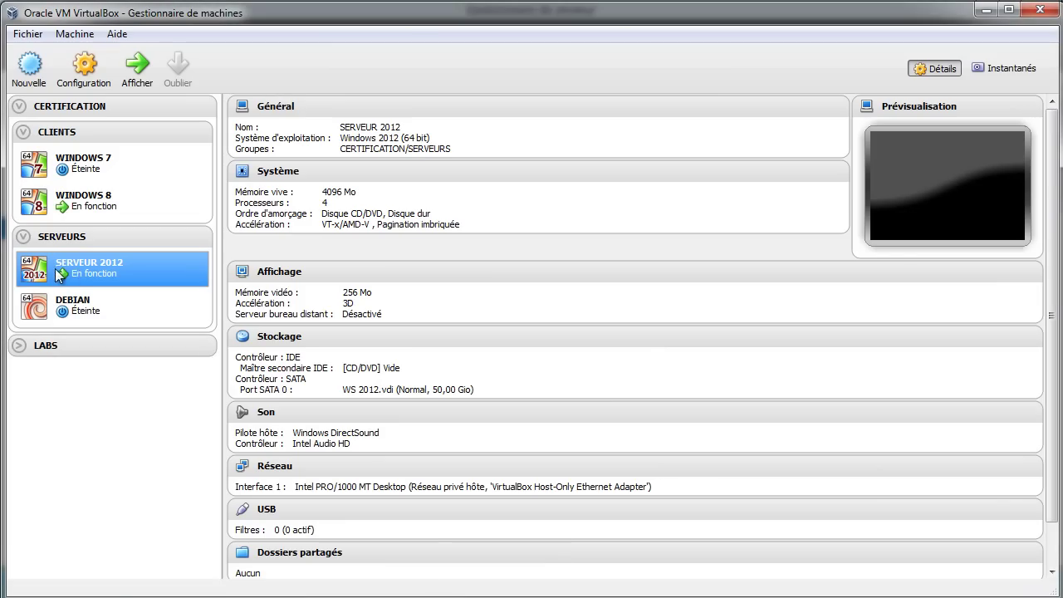
# - Confirm Carte 1 of SERVEUR 2012 is host-only without changes, then close the VM's command prompt
pyautogui.click(101, 78)
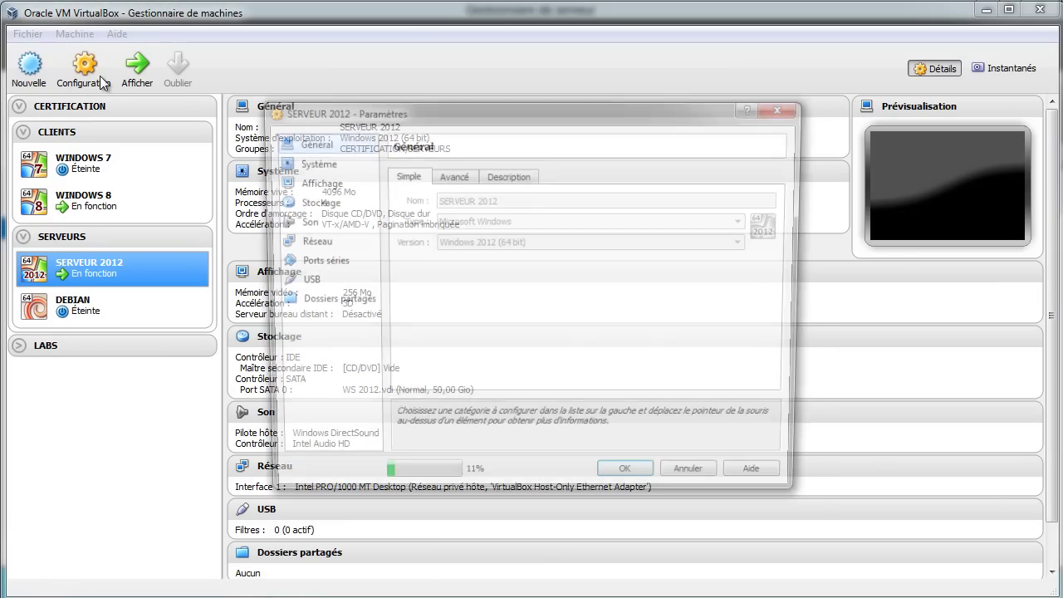
pyautogui.click(308, 242)
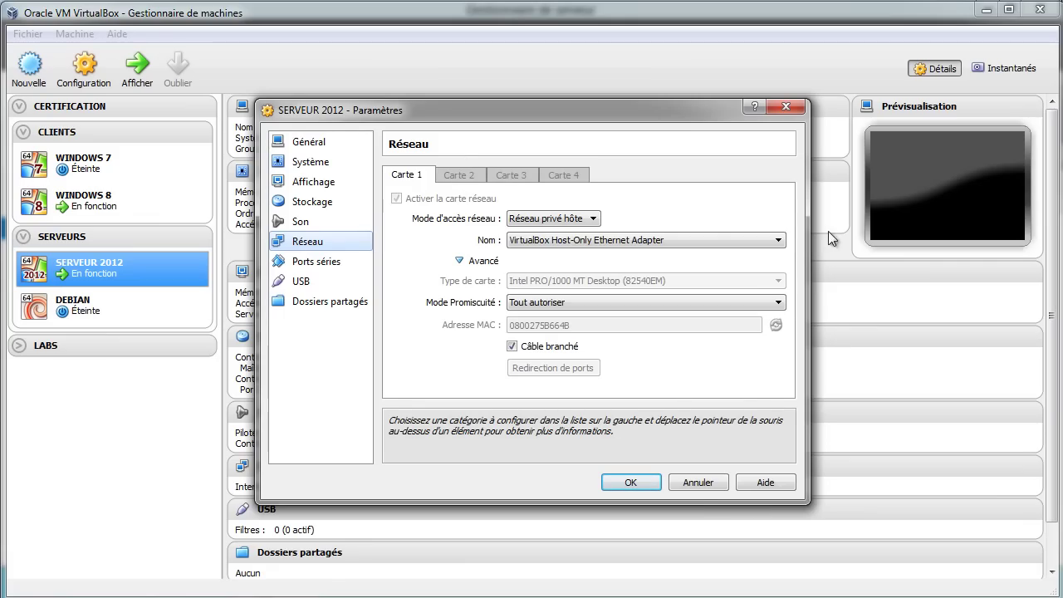
pyautogui.click(698, 483)
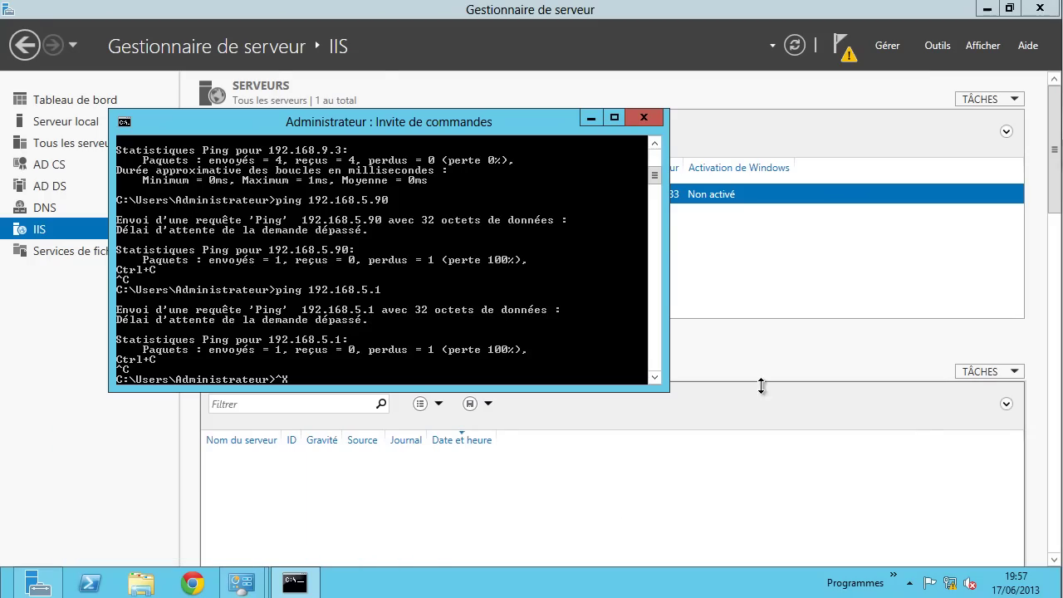
pyautogui.click(649, 119)
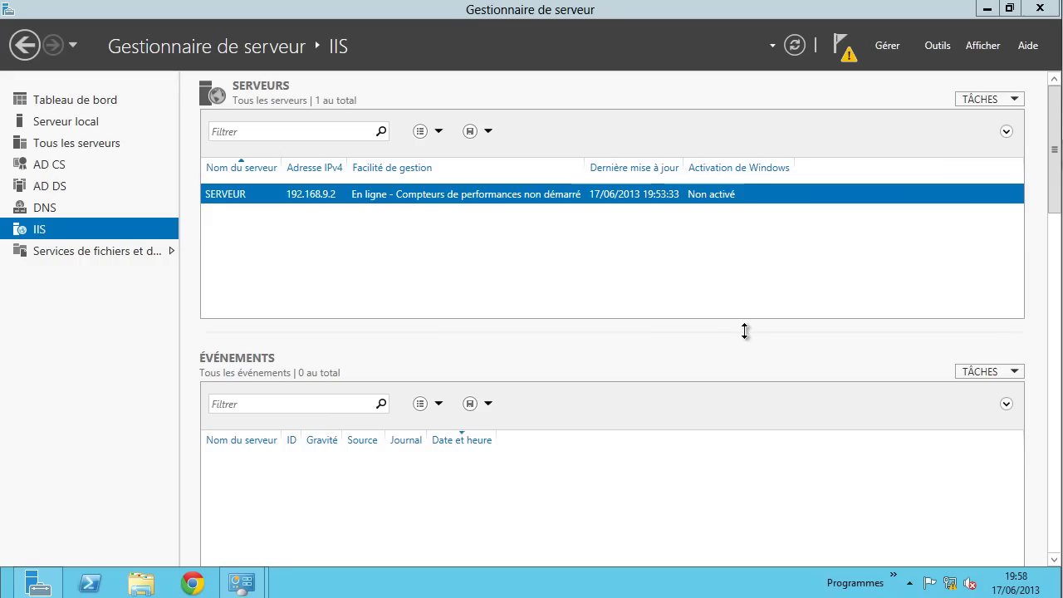
# - Launch Notepad++, start a new Batch-language document, and type 'start mysqld'
pyautogui.click(893, 576)
pyautogui.moveTo(924, 541)
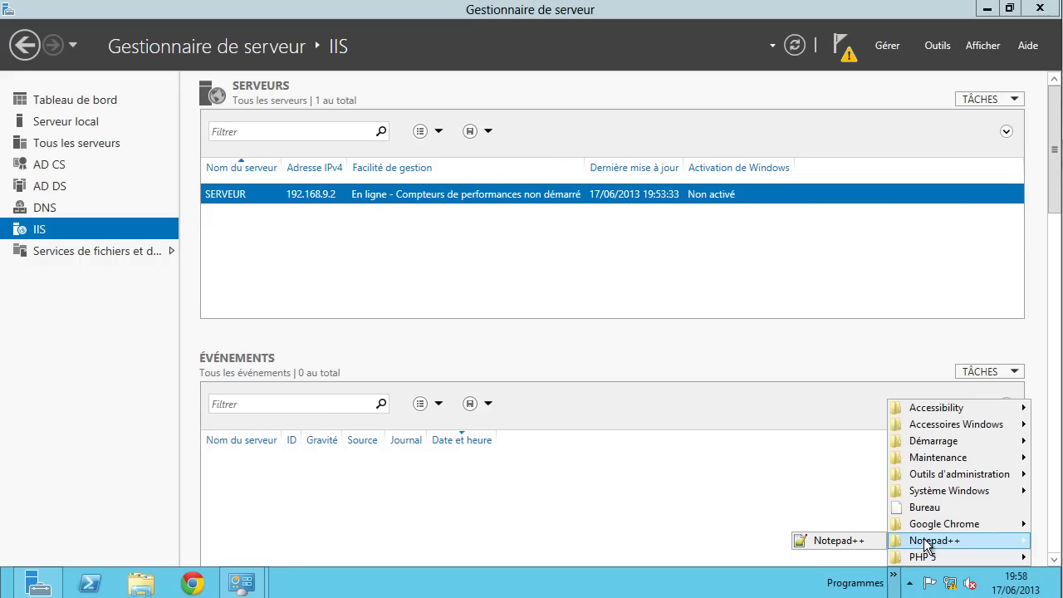
pyautogui.click(843, 539)
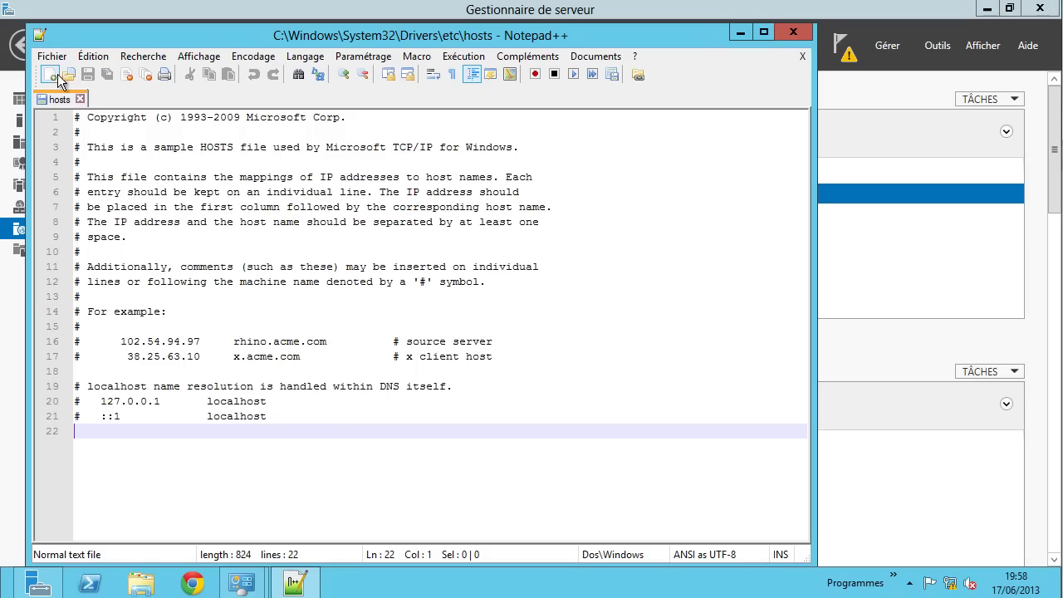
pyautogui.click(50, 76)
pyautogui.click(294, 58)
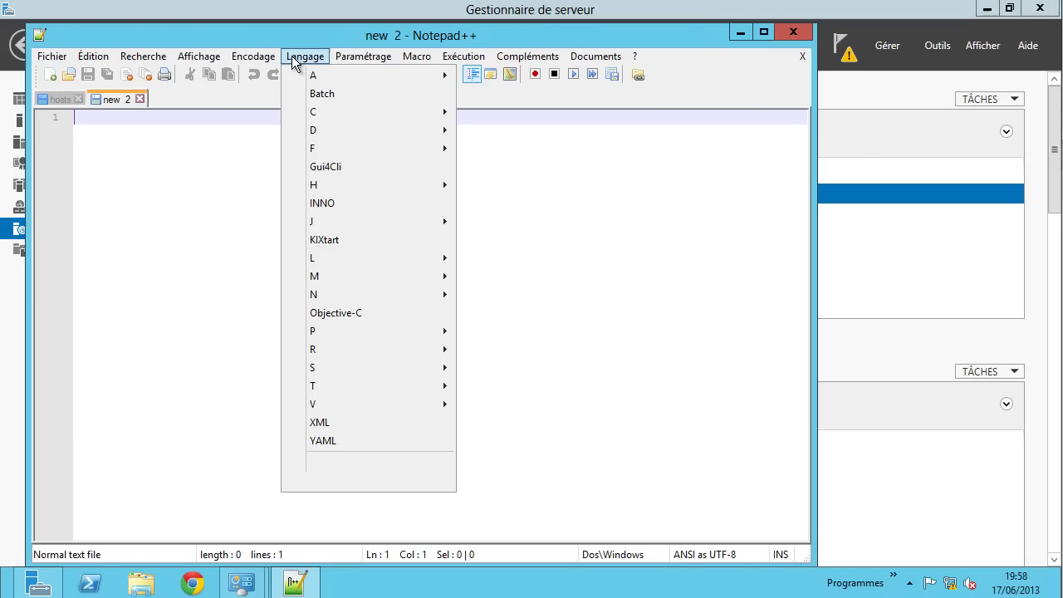
pyautogui.click(350, 94)
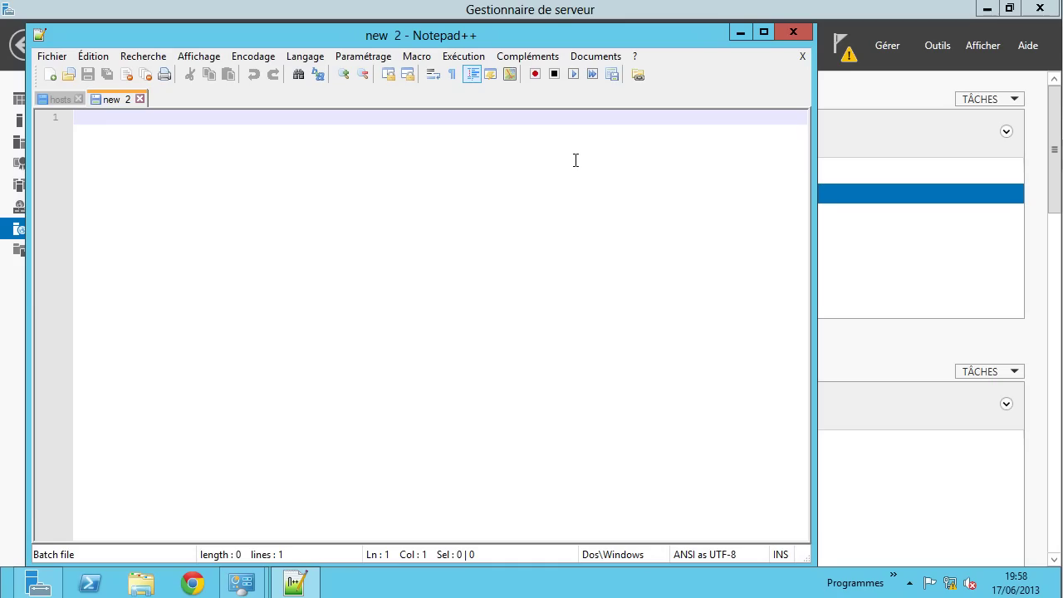
pyautogui.write('str')
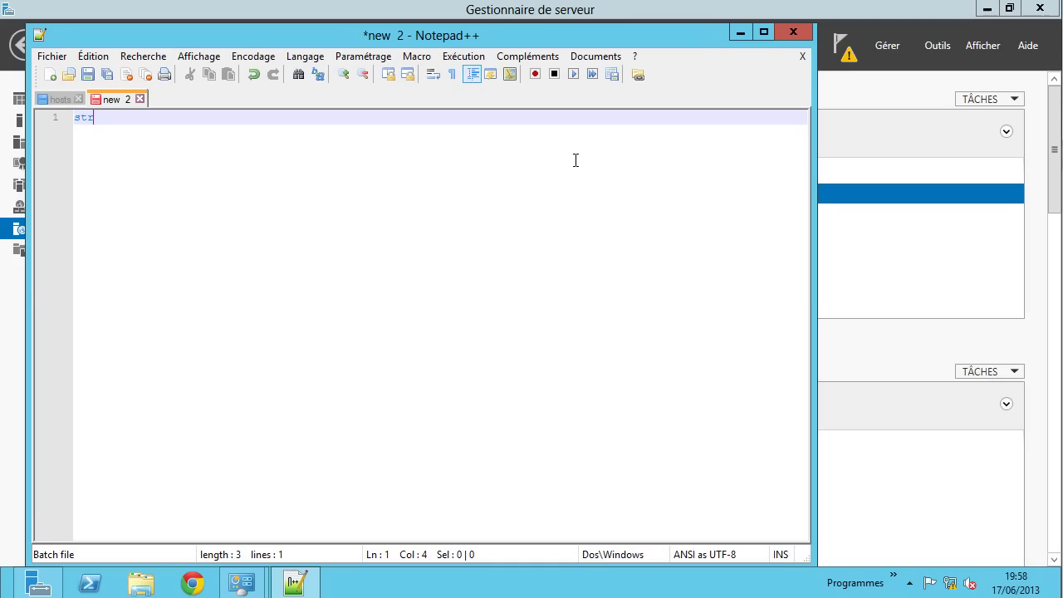
pyautogui.press('BackSpace')
pyautogui.write('art mysqld')
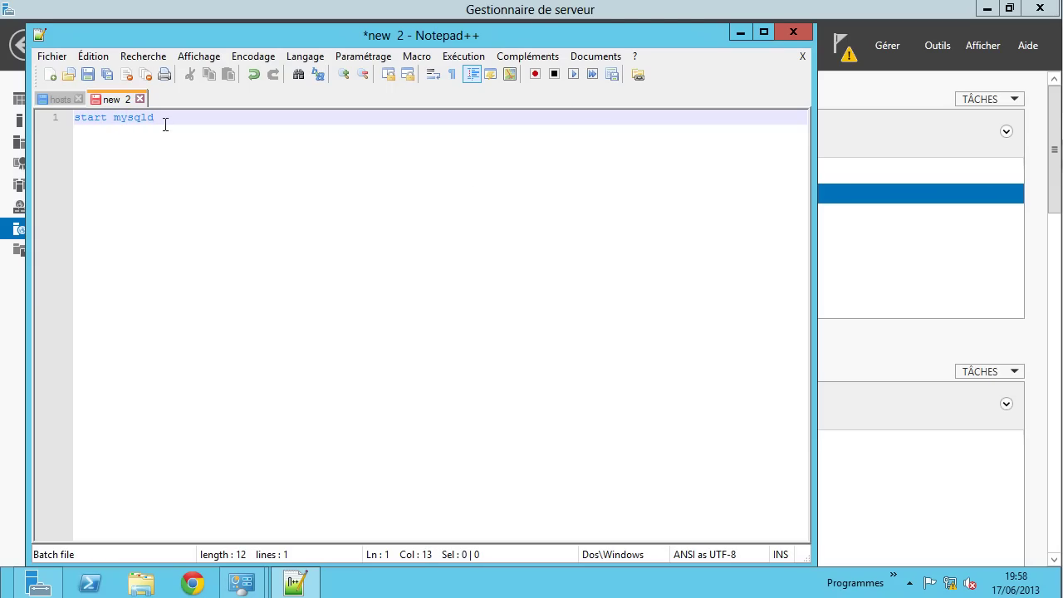
# - In Save As, browse to C:\ProgramData\Microsoft\Windows\Start Menu\Programmes\Démarrage
pyautogui.click(60, 56)
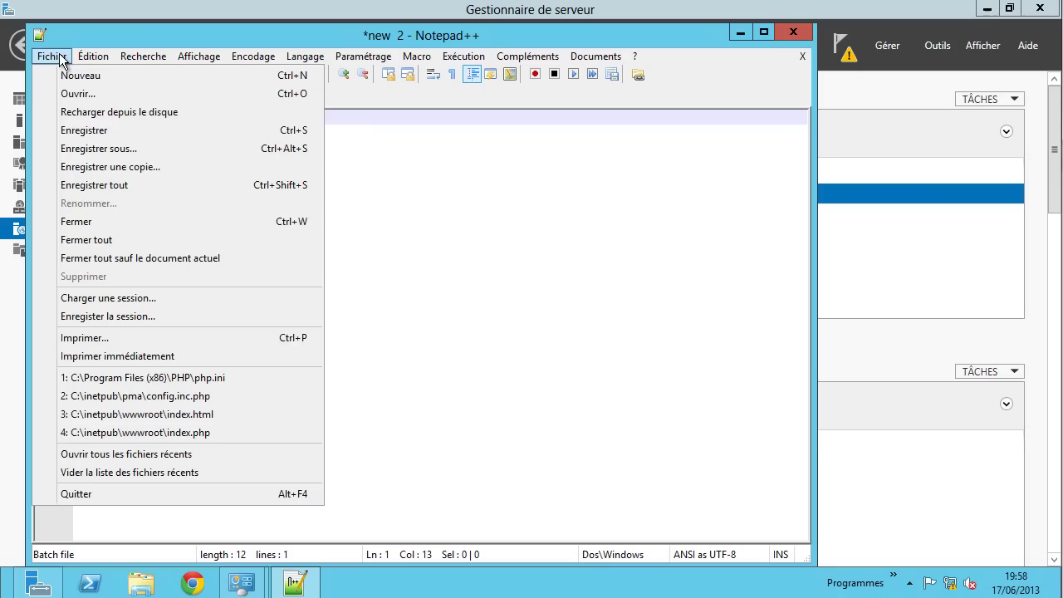
pyautogui.click(123, 149)
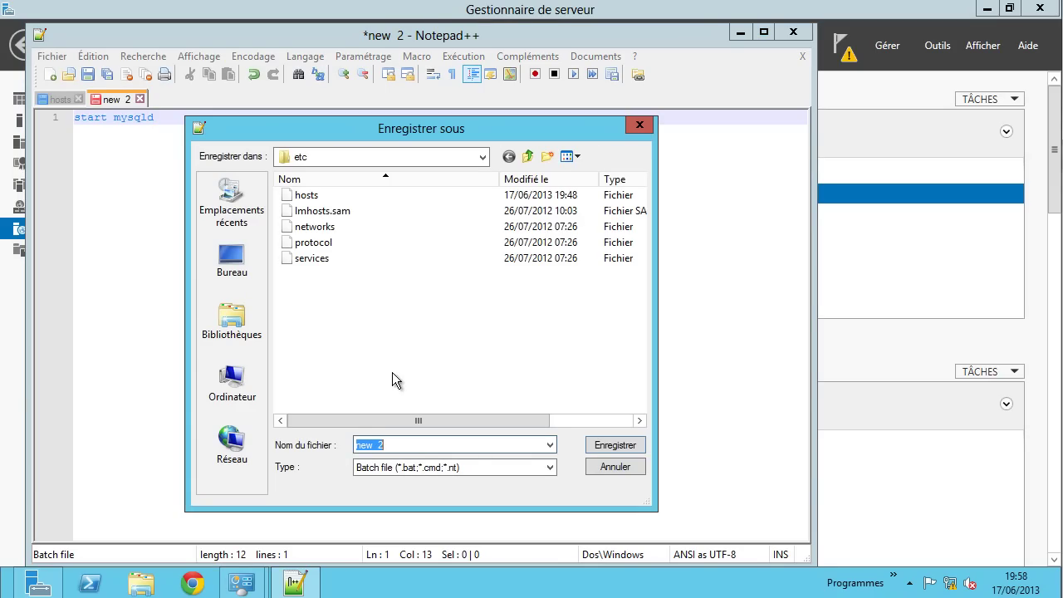
pyautogui.click(243, 382)
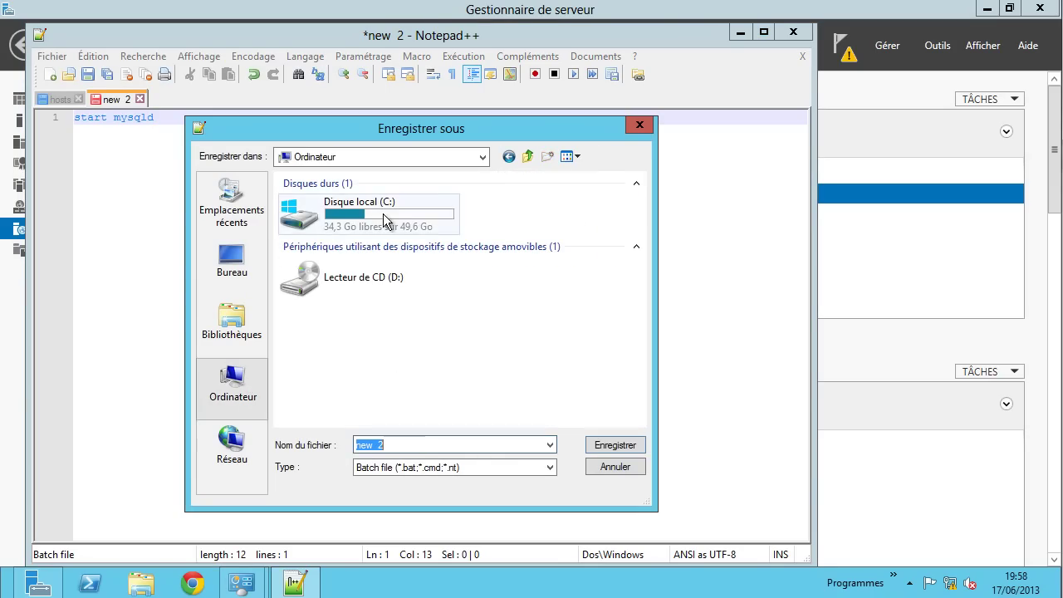
pyautogui.doubleClick(370, 210)
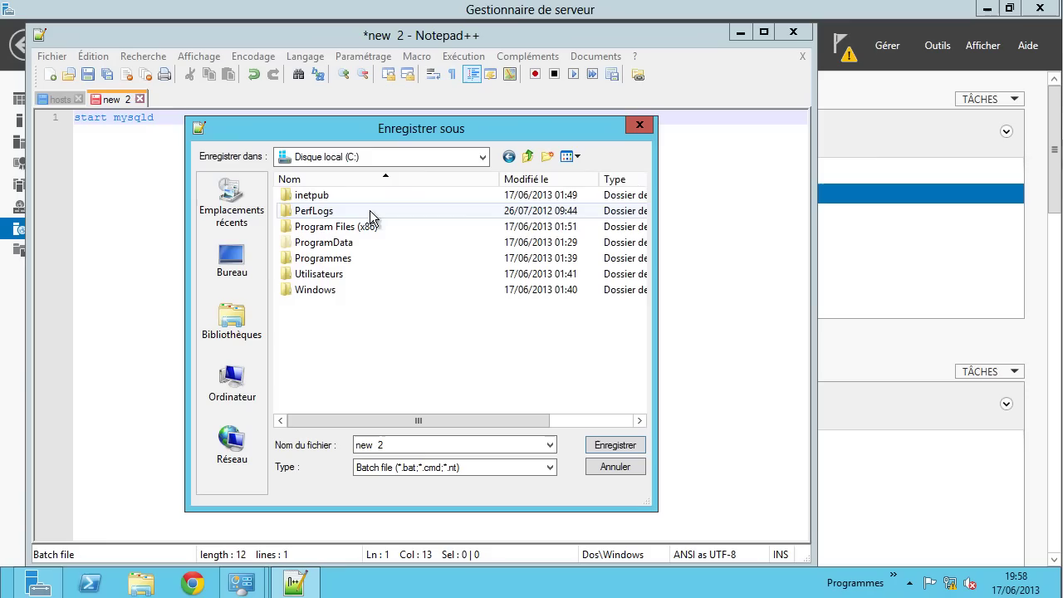
pyautogui.doubleClick(313, 242)
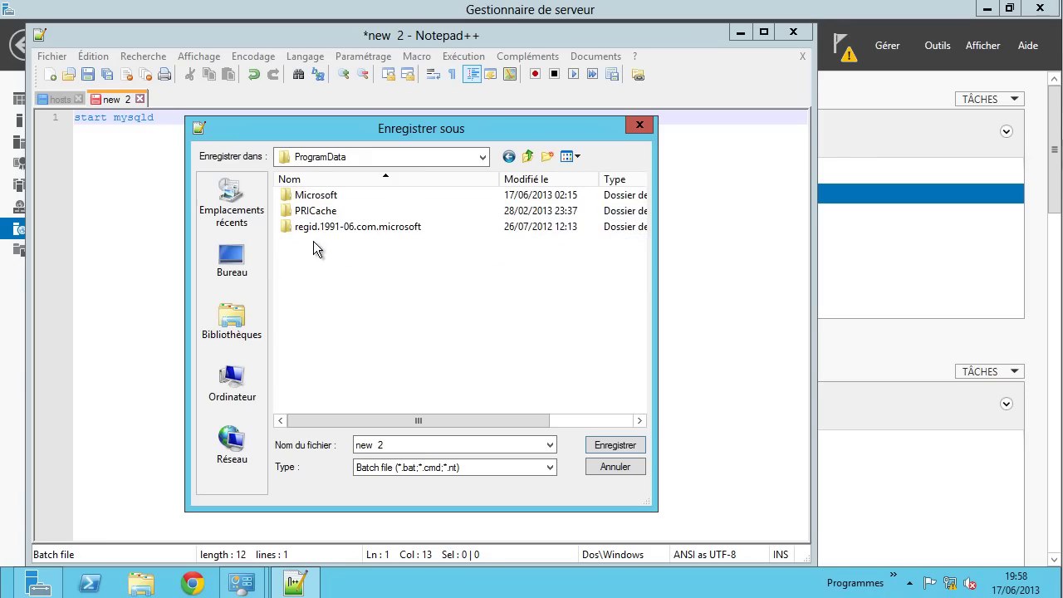
pyautogui.doubleClick(324, 198)
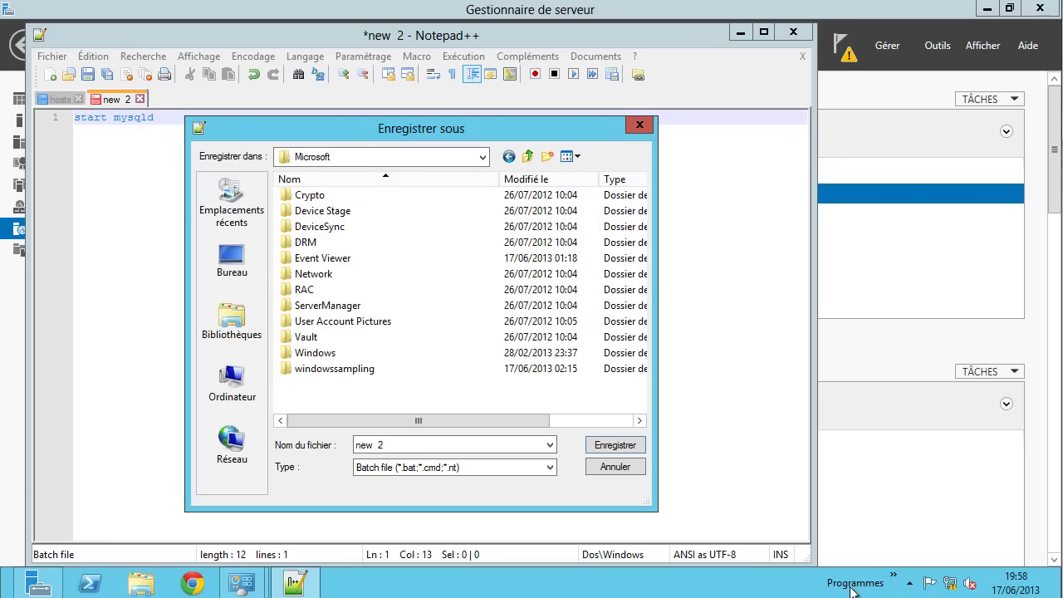
pyautogui.doubleClick(318, 352)
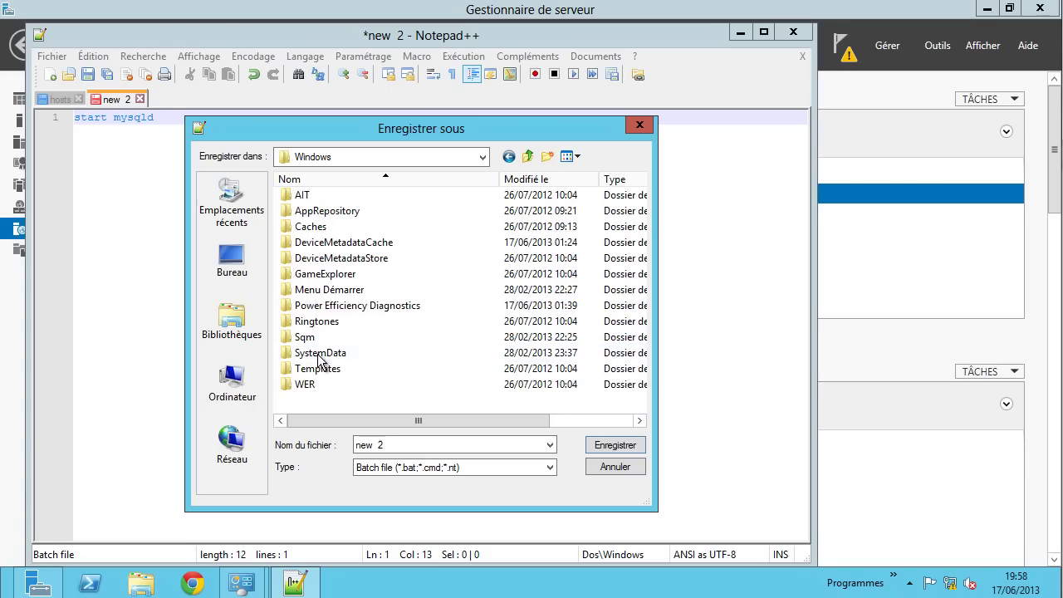
pyautogui.doubleClick(331, 290)
pyautogui.doubleClick(336, 197)
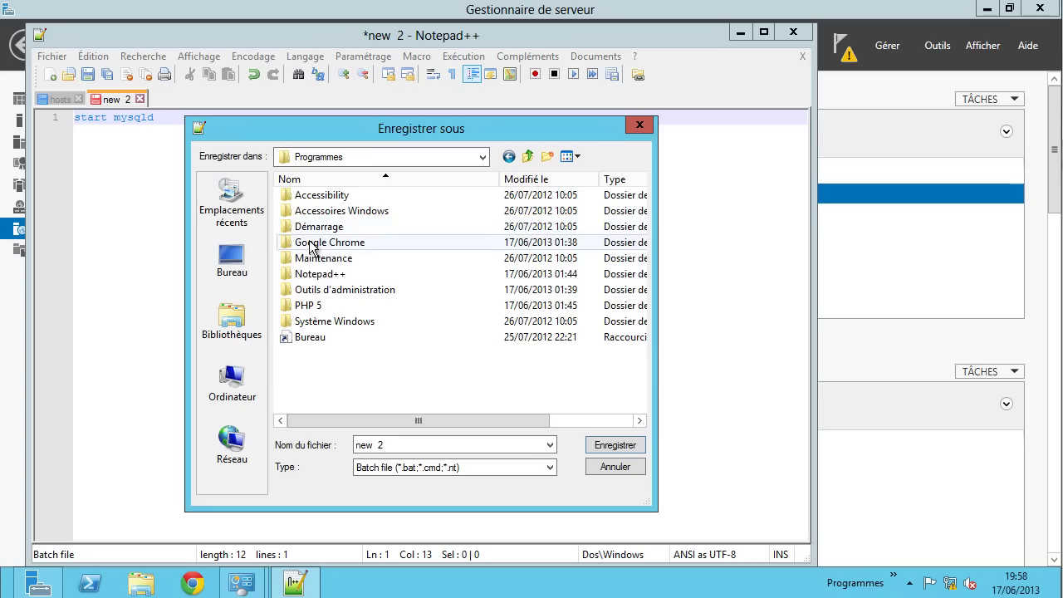
pyautogui.doubleClick(319, 229)
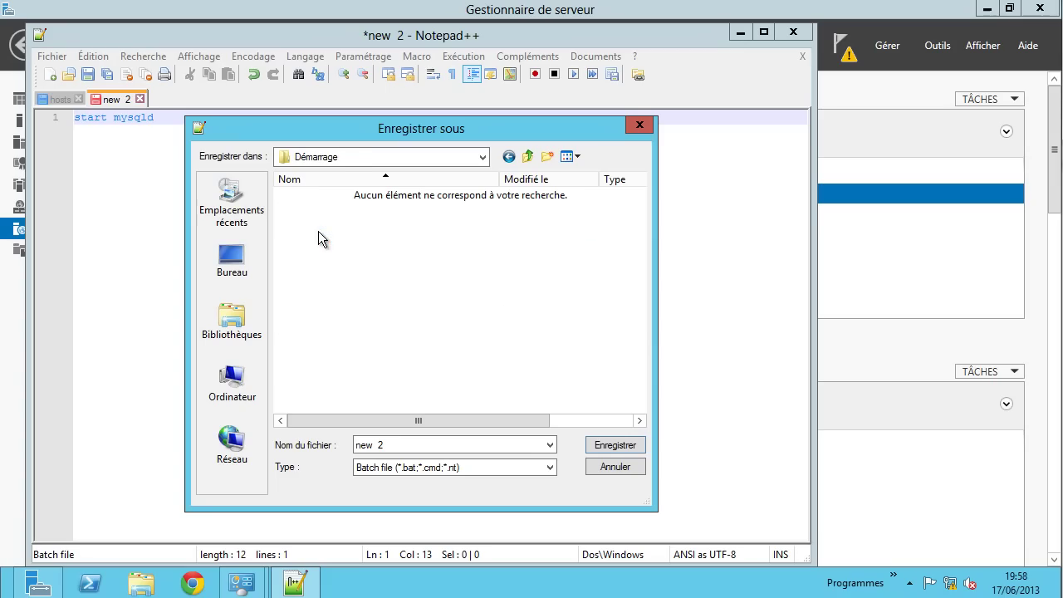
# - Name the file 'base de donnee' and save it there
pyautogui.click(403, 446)
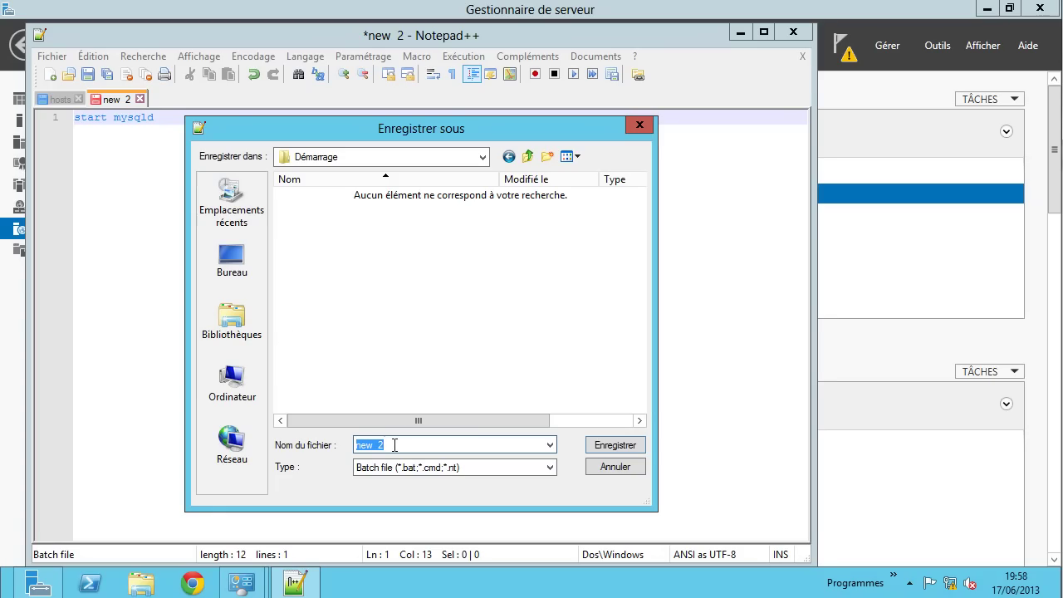
pyautogui.write('base de donnee')
pyautogui.click(605, 444)
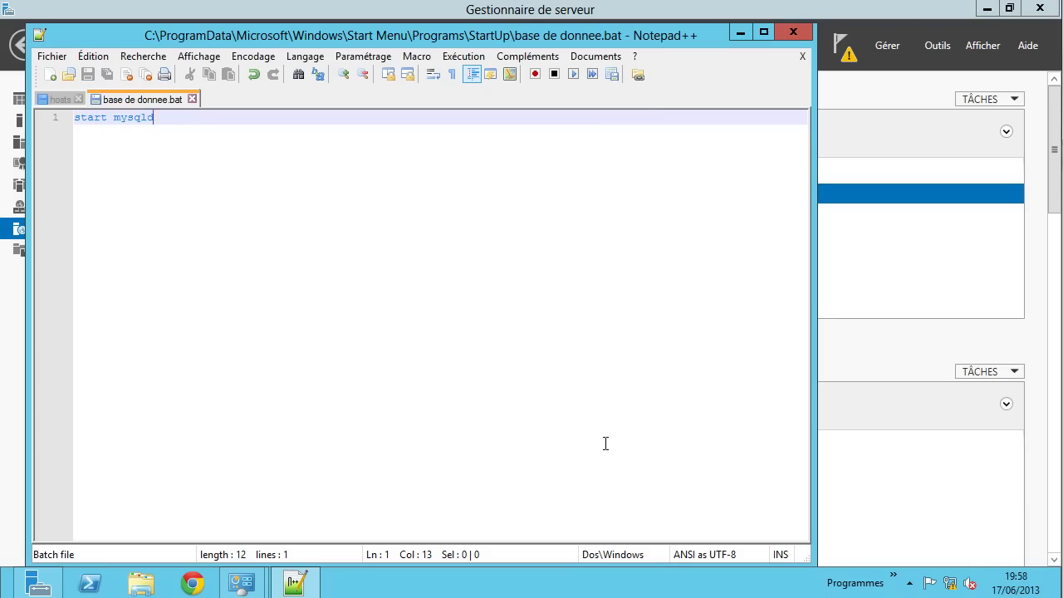
# - Close Notepad++ and end the mysqld.exe process from Task Manager's Details list
pyautogui.click(795, 32)
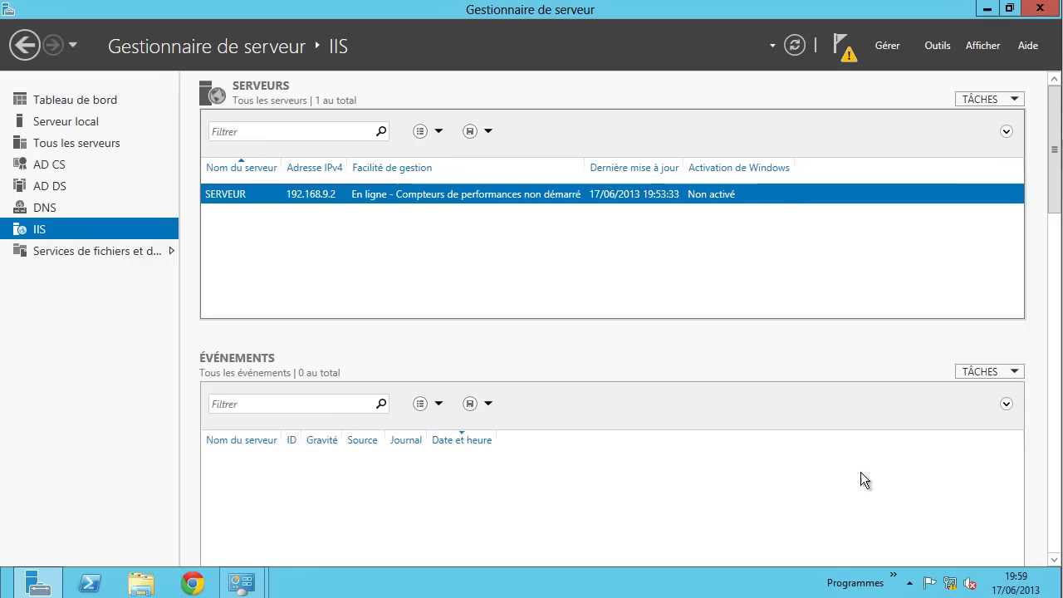
pyautogui.click(894, 574)
pyautogui.moveTo(934, 436)
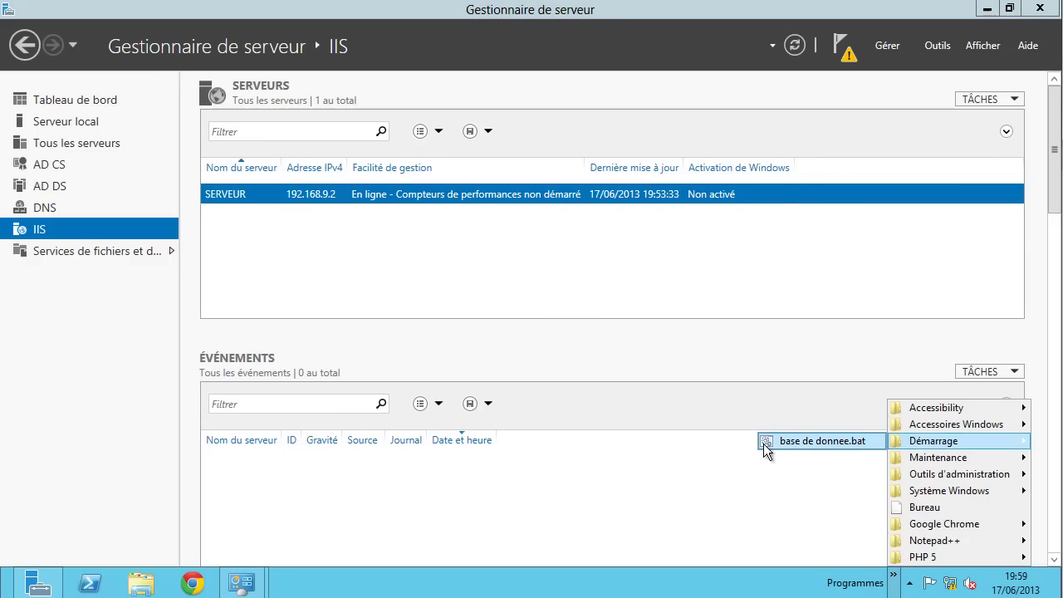
pyautogui.rightClick(523, 585)
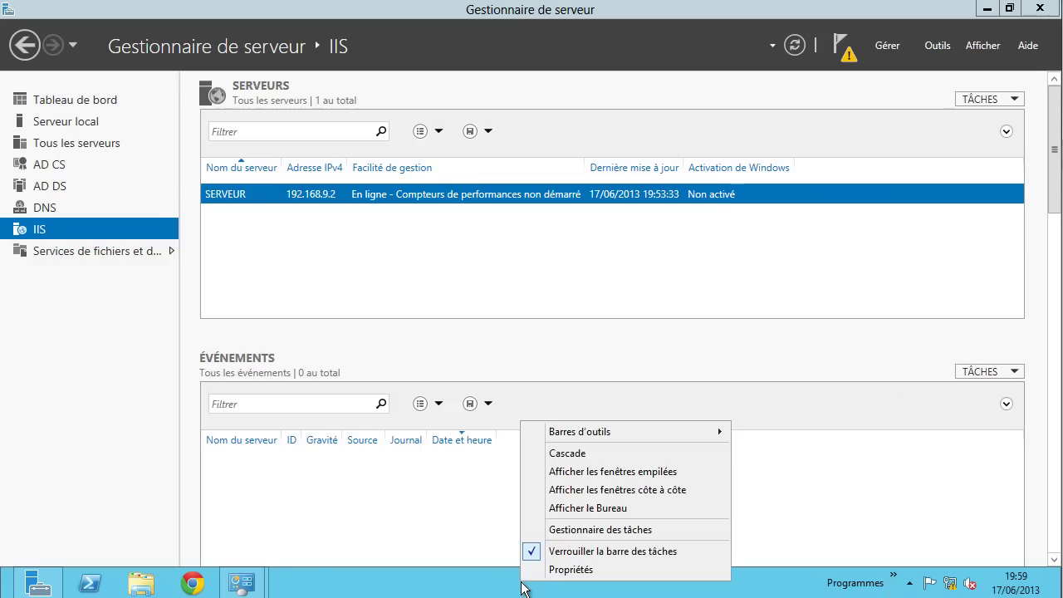
pyautogui.click(592, 529)
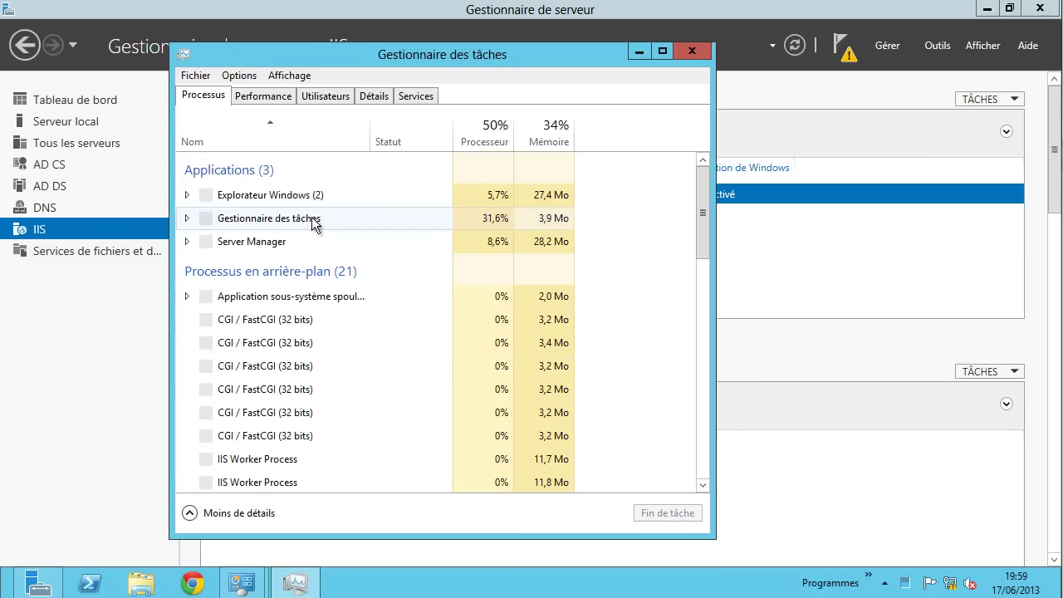
pyautogui.click(373, 96)
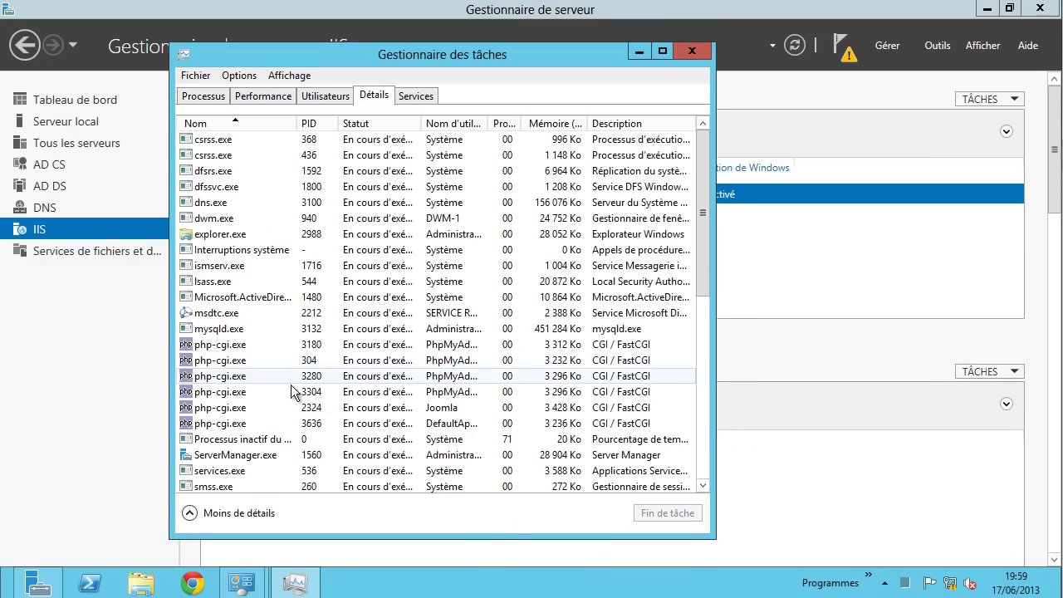
pyautogui.click(238, 330)
pyautogui.rightClick(237, 331)
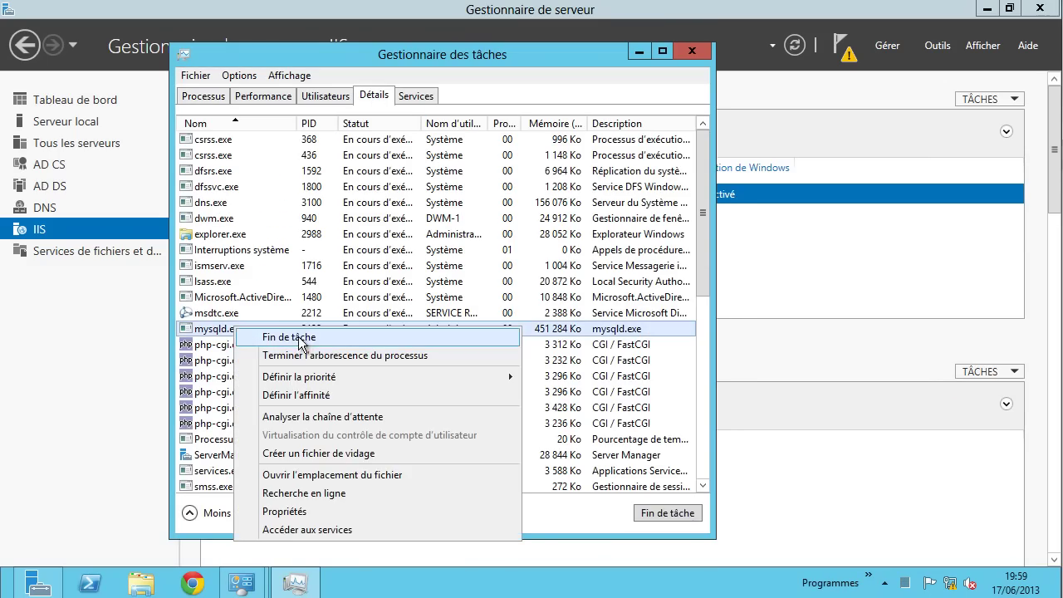
pyautogui.click(298, 336)
pyautogui.click(498, 315)
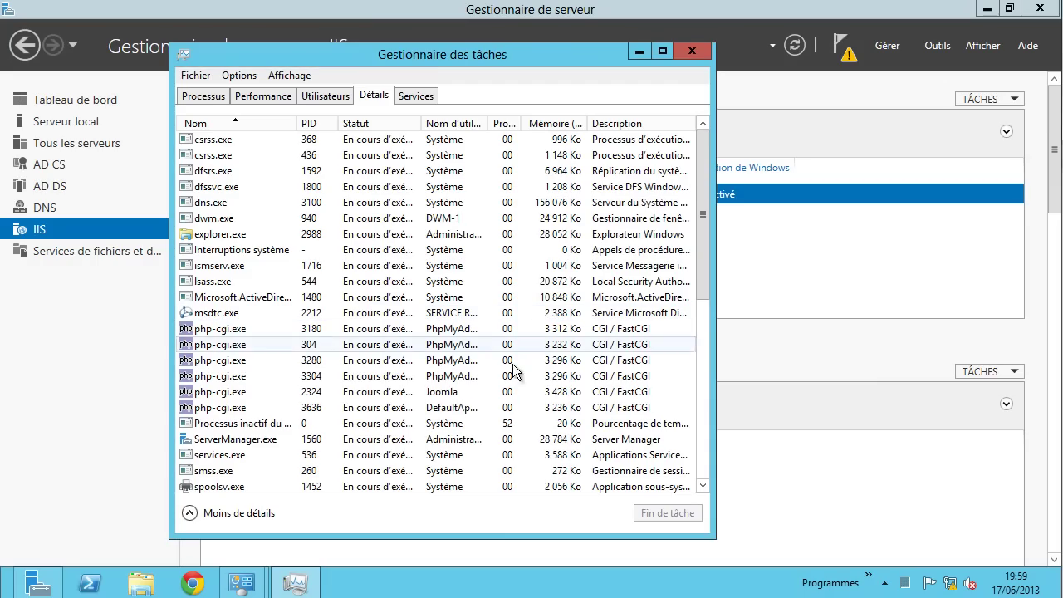
# - Run base de donnee.bat from Startup, end the relaunched mysqld.exe, and close Task Manager
pyautogui.click(868, 575)
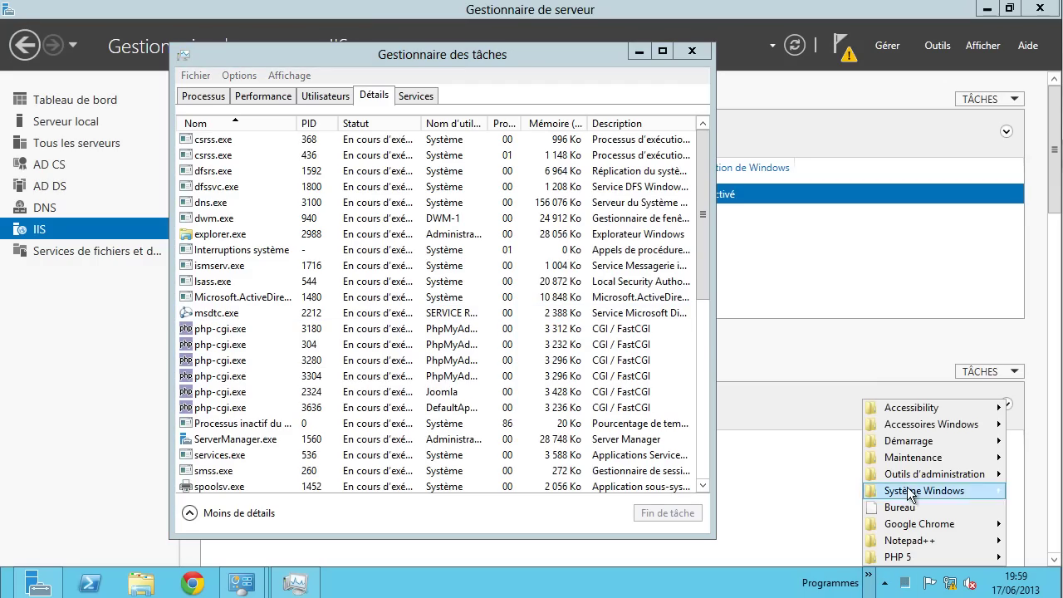
pyautogui.moveTo(932, 441)
pyautogui.click(788, 440)
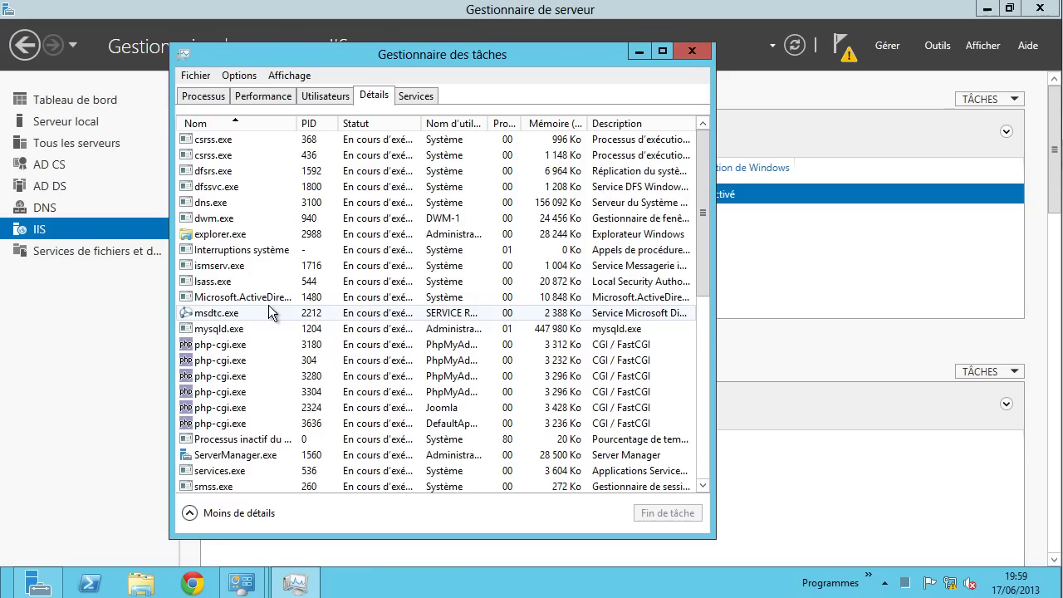
pyautogui.rightClick(219, 331)
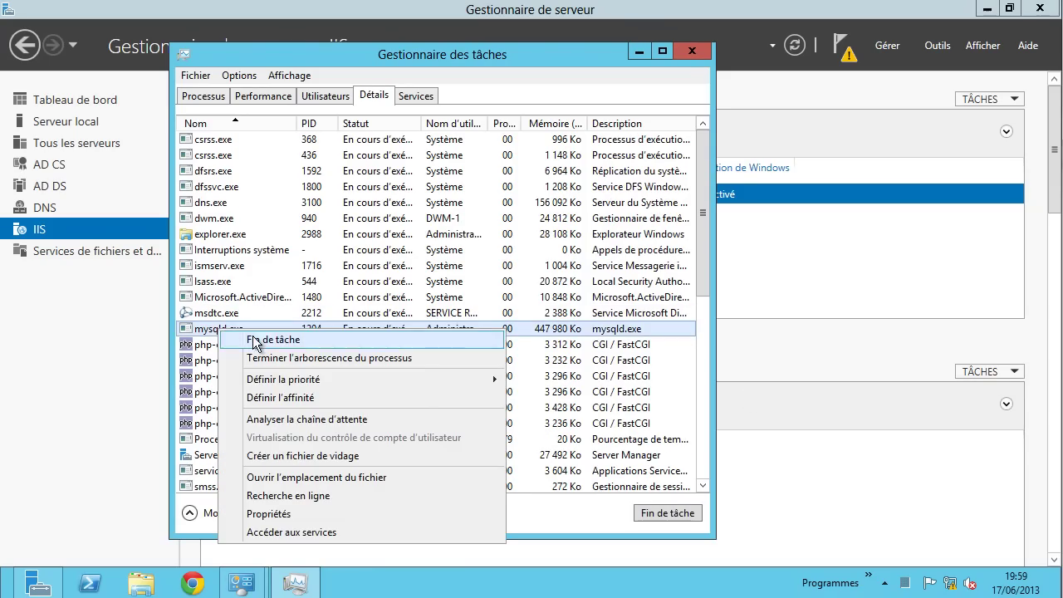
pyautogui.click(252, 339)
pyautogui.click(525, 320)
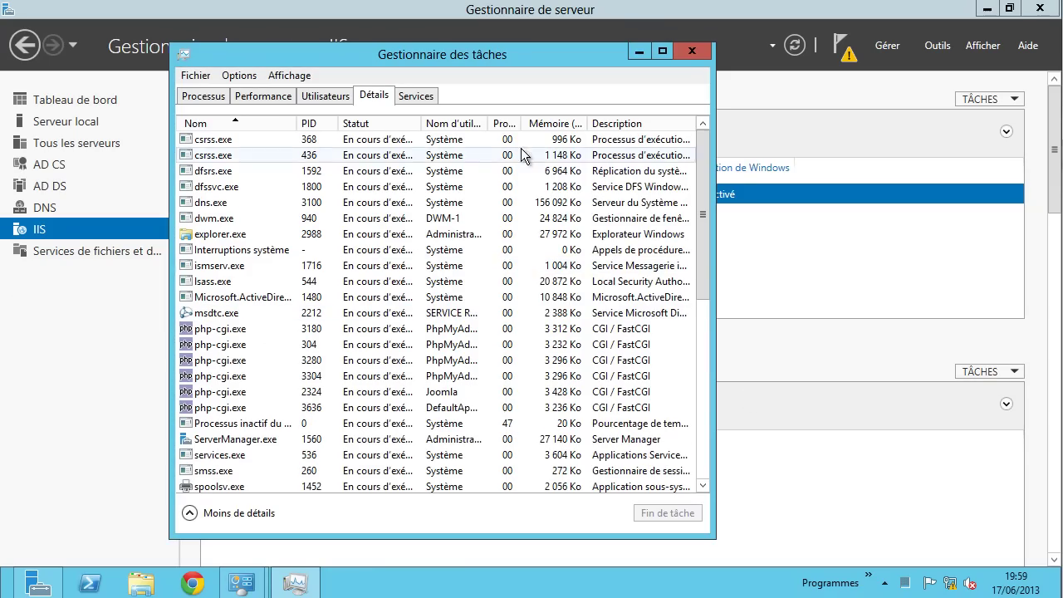
pyautogui.click(686, 55)
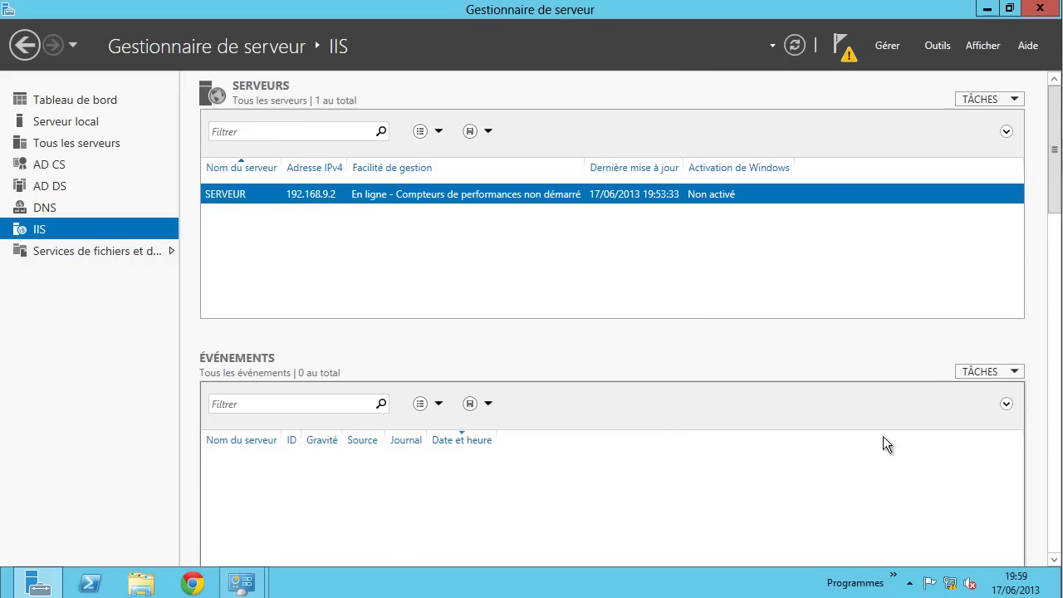
# - Shut down the server with 'Matériel : maintenance (planifiée)' as the reason
pyautogui.moveTo(1050, 591)
pyautogui.moveTo(1045, 560)
pyautogui.click(1024, 386)
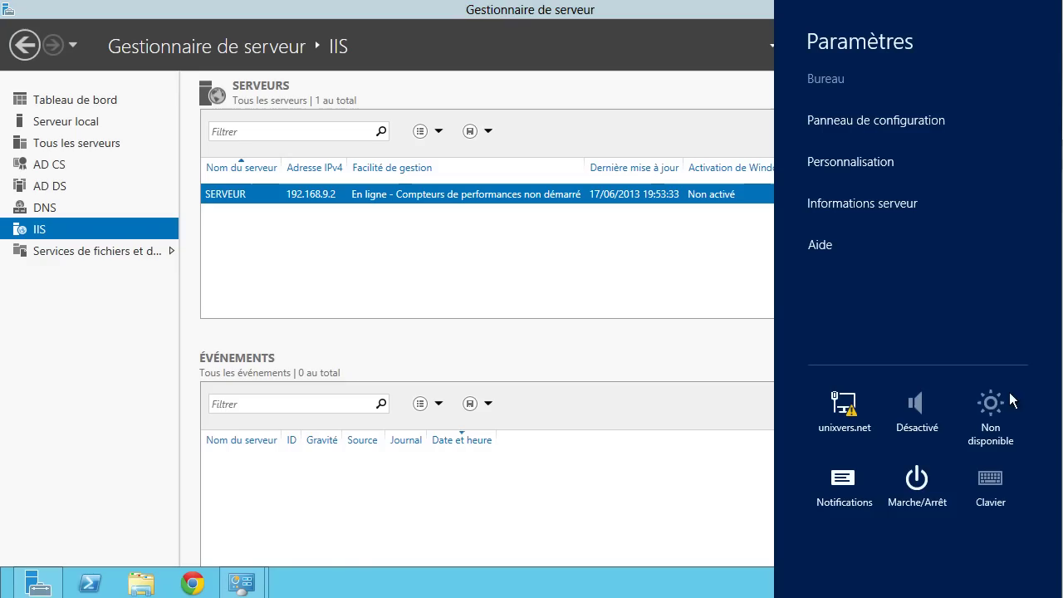
pyautogui.click(918, 486)
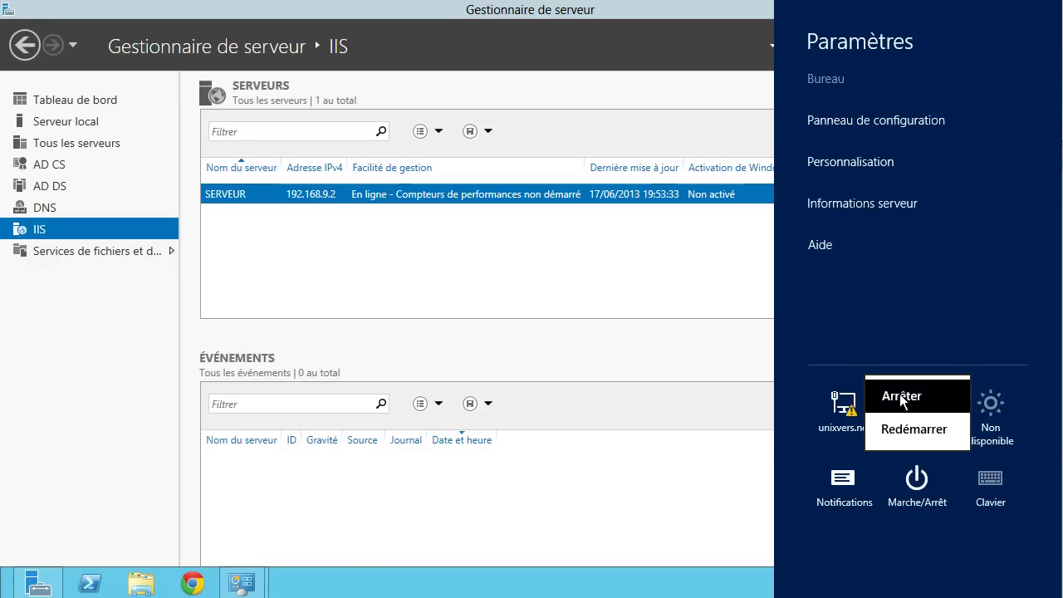
pyautogui.click(899, 395)
pyautogui.click(859, 381)
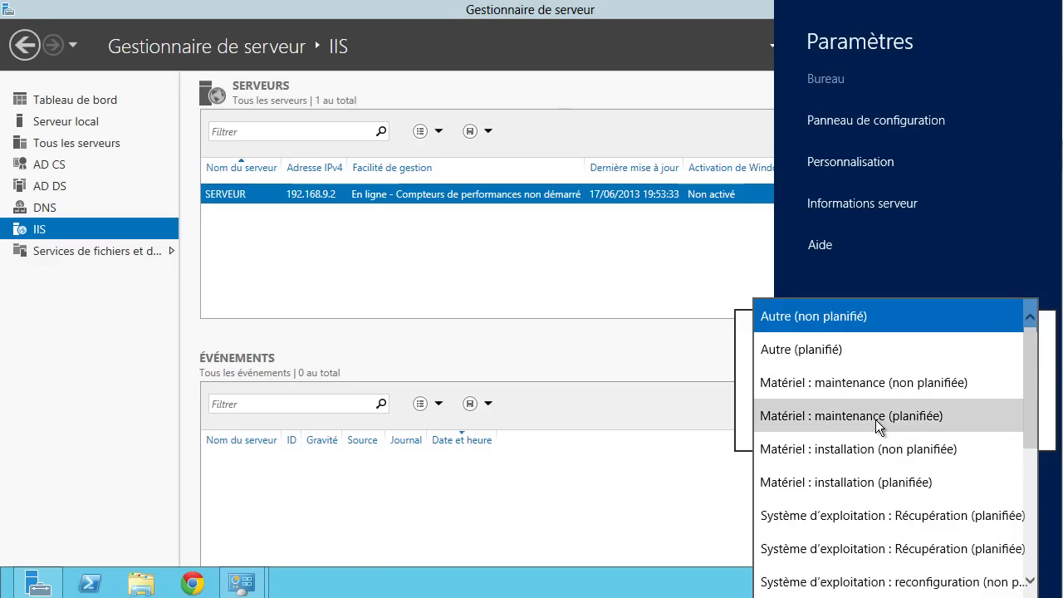
pyautogui.click(875, 416)
pyautogui.click(975, 427)
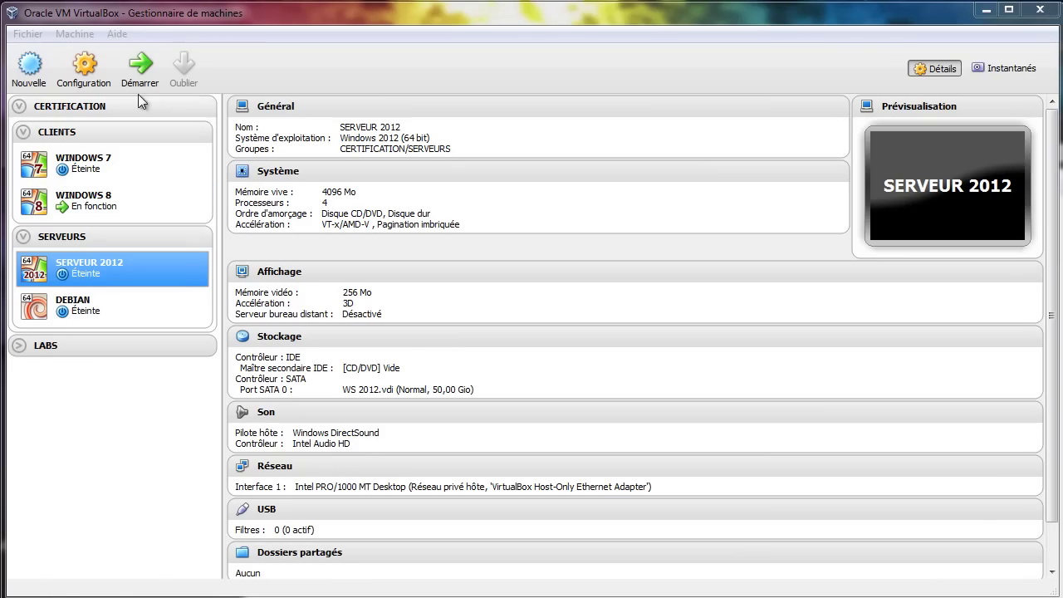
# - Enable Carte 2 as a NAT adapter on SERVEUR 2012 and start the machine
pyautogui.click(85, 72)
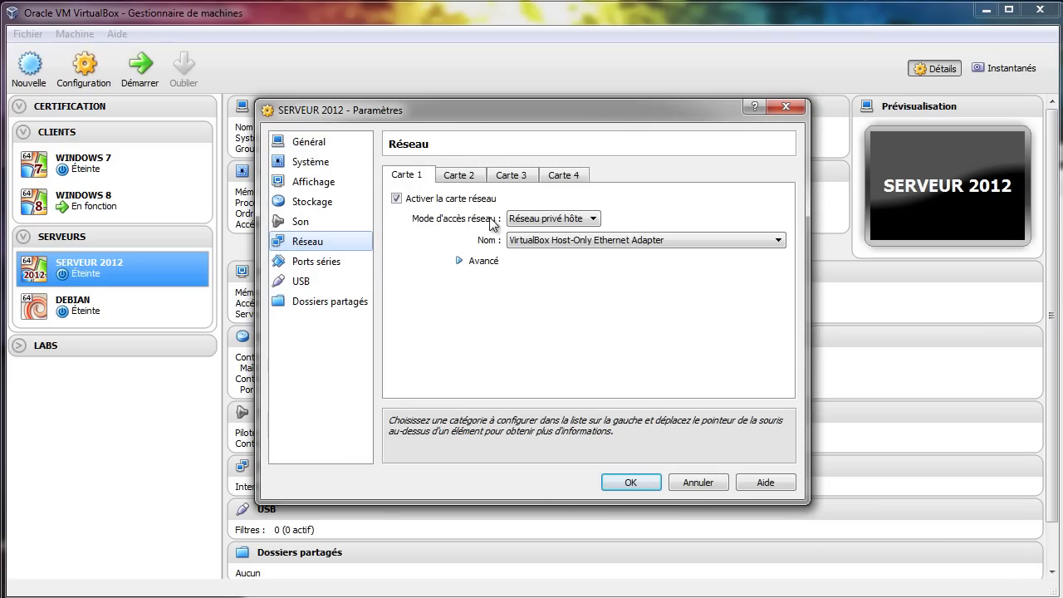
pyautogui.click(468, 177)
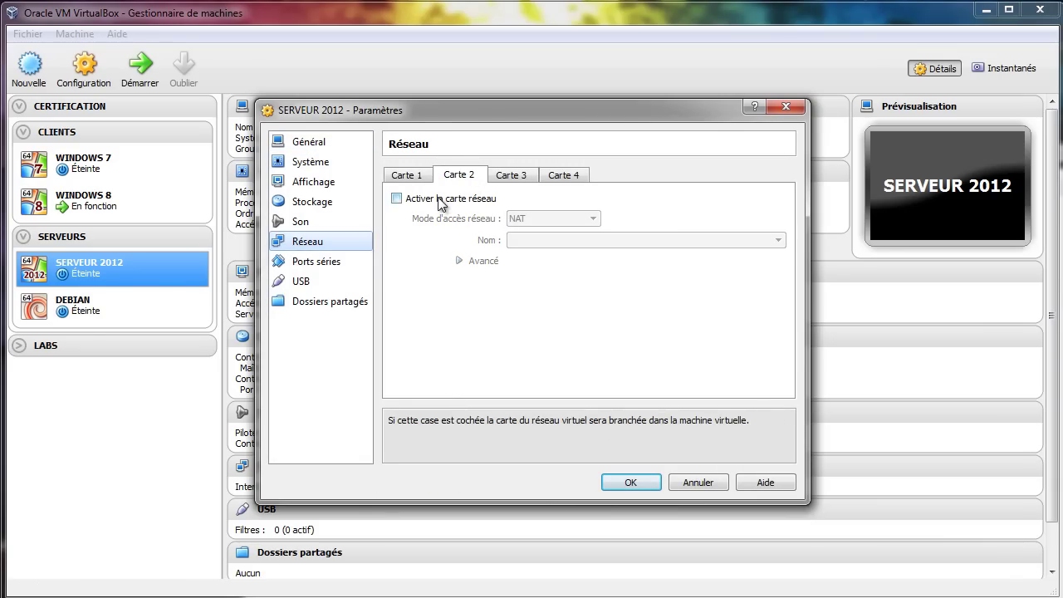
pyautogui.click(447, 199)
pyautogui.click(458, 260)
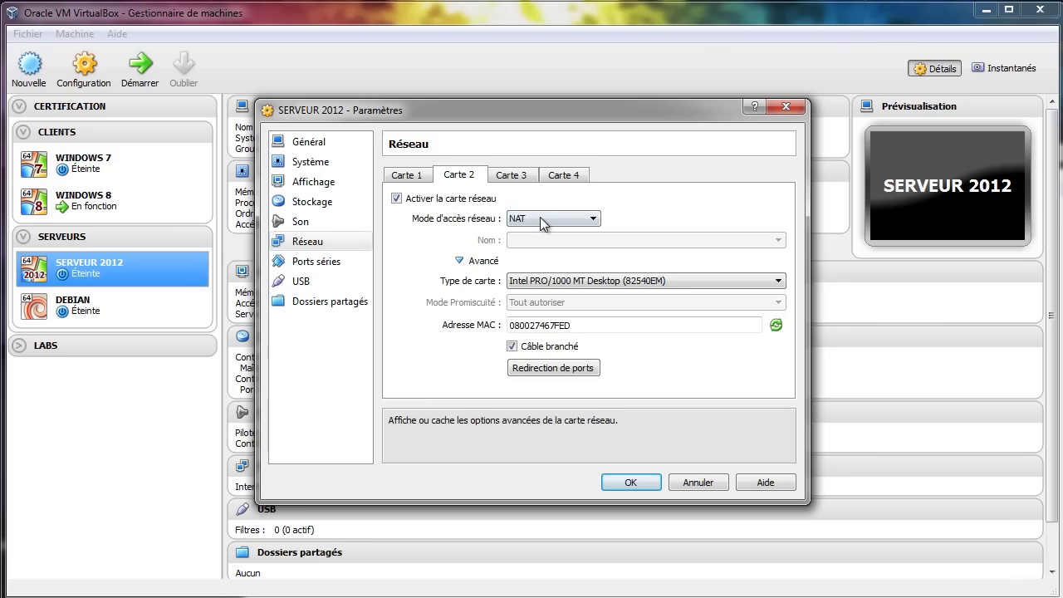
pyautogui.click(459, 262)
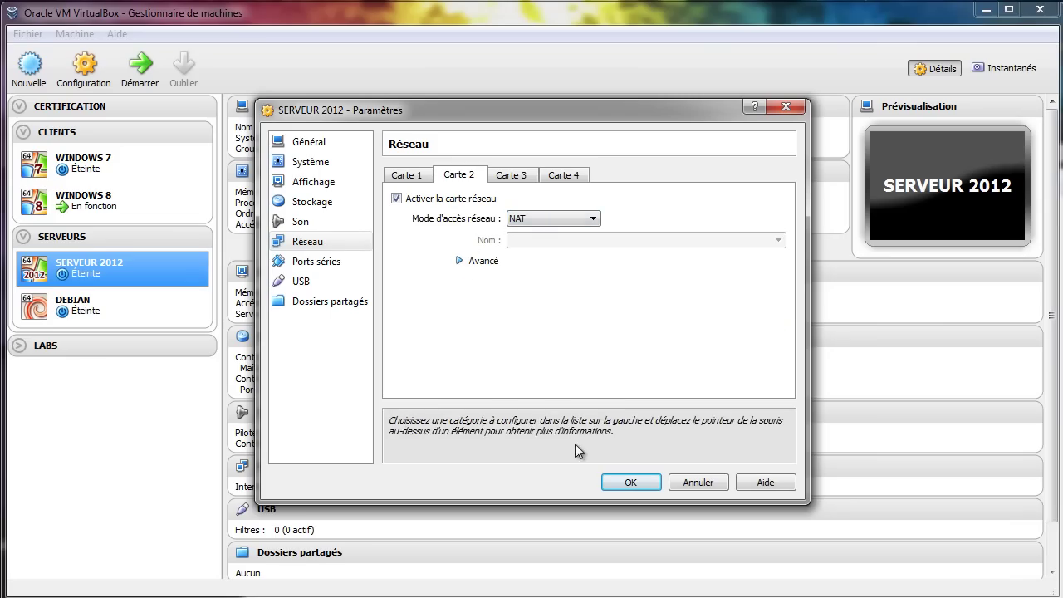
pyautogui.click(631, 482)
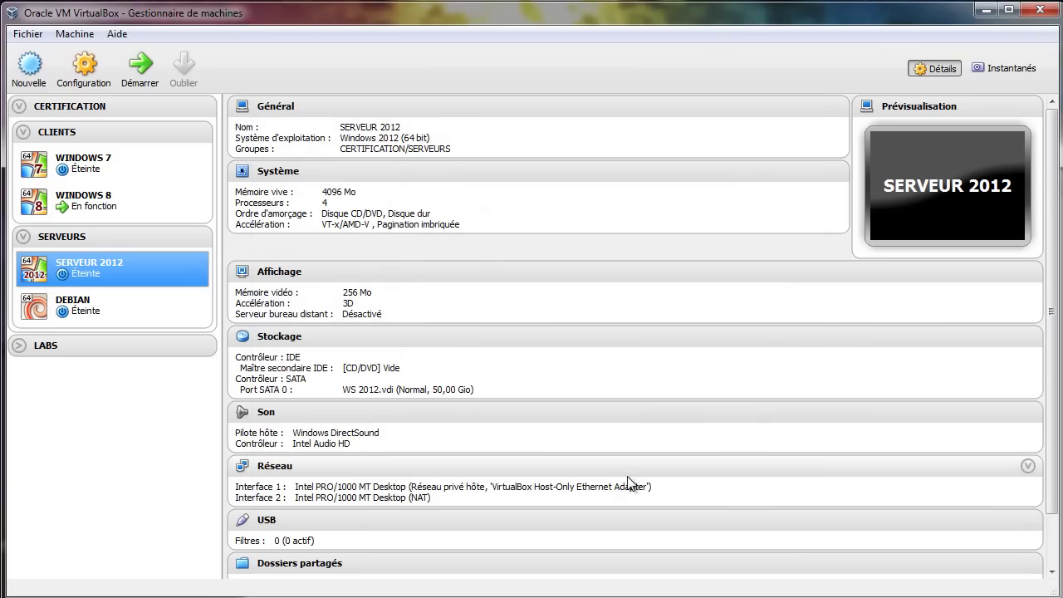
pyautogui.click(135, 71)
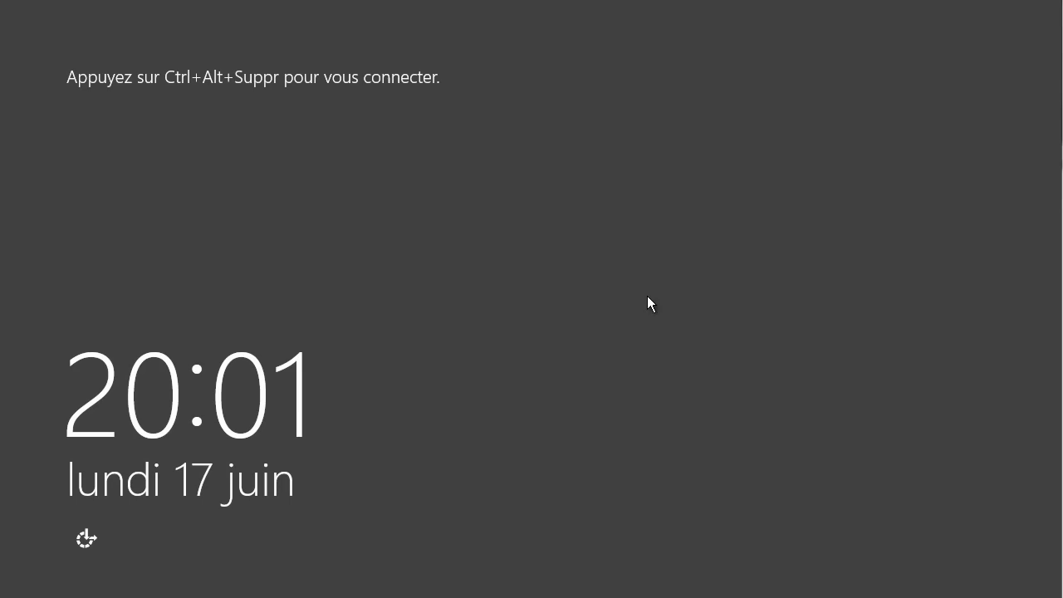
# - Sign in to the administrator account by entering its password
pyautogui.hotkey('ctrl', 'alt', 'Delete')
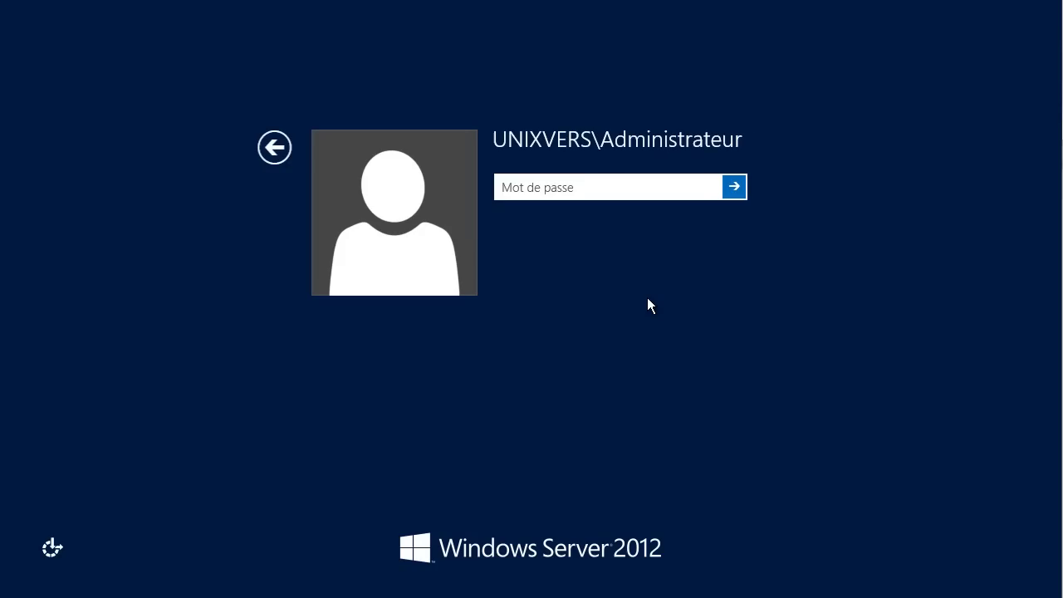
pyautogui.write('****')
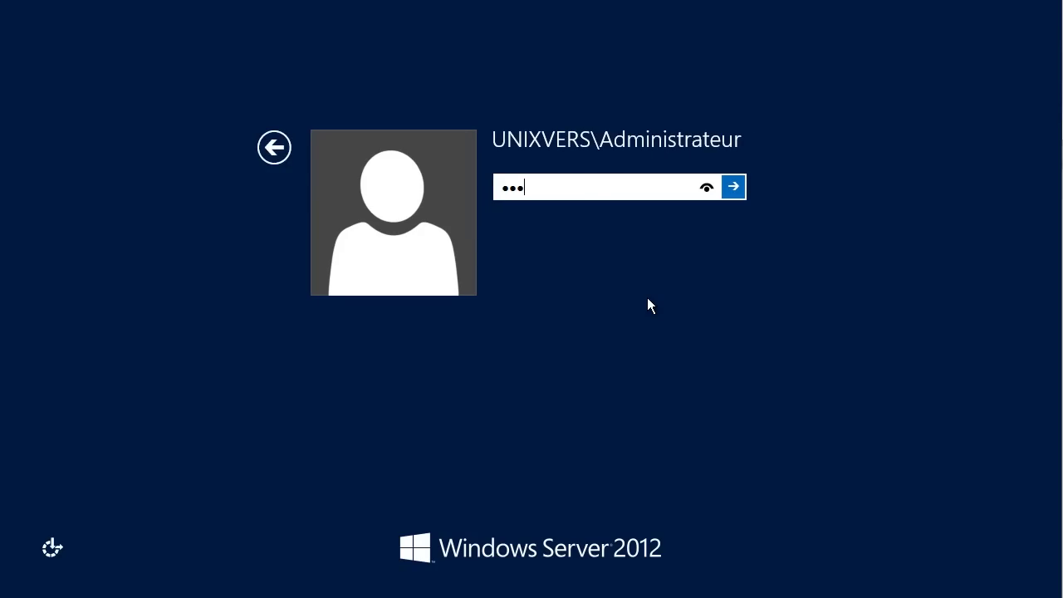
pyautogui.write('****')
pyautogui.press('Return')
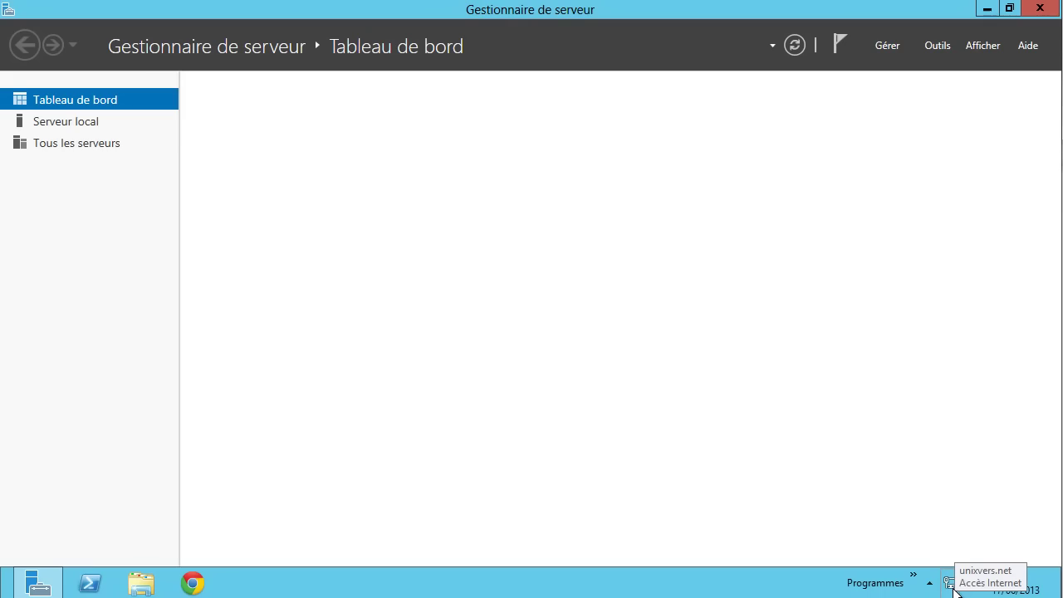
# - Open Network Connections from the network tray icon to list Ethernet 2 and Unixvers
pyautogui.rightClick(953, 586)
pyautogui.click(958, 569)
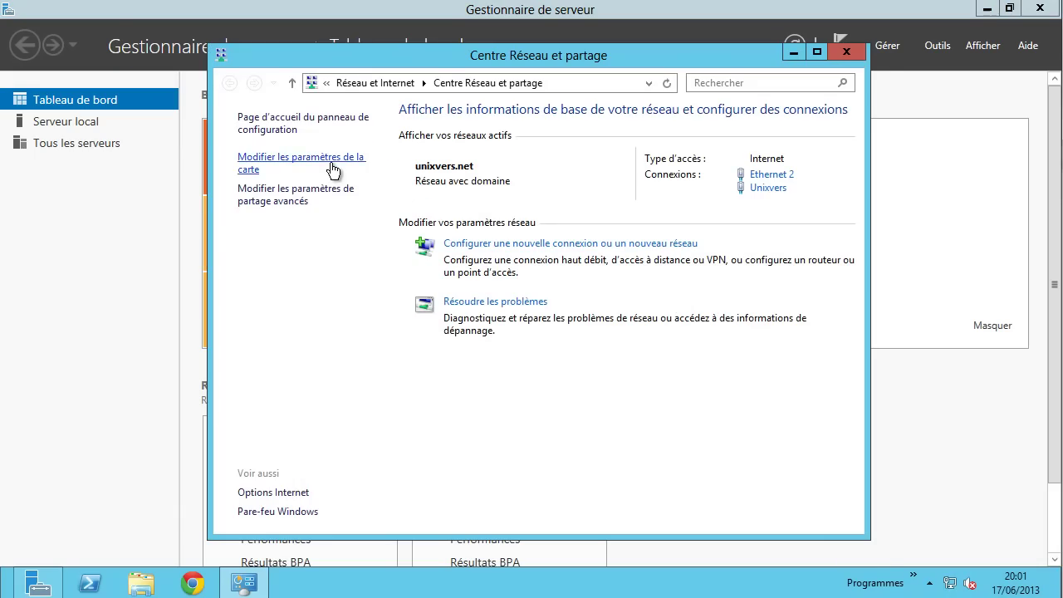
pyautogui.click(332, 166)
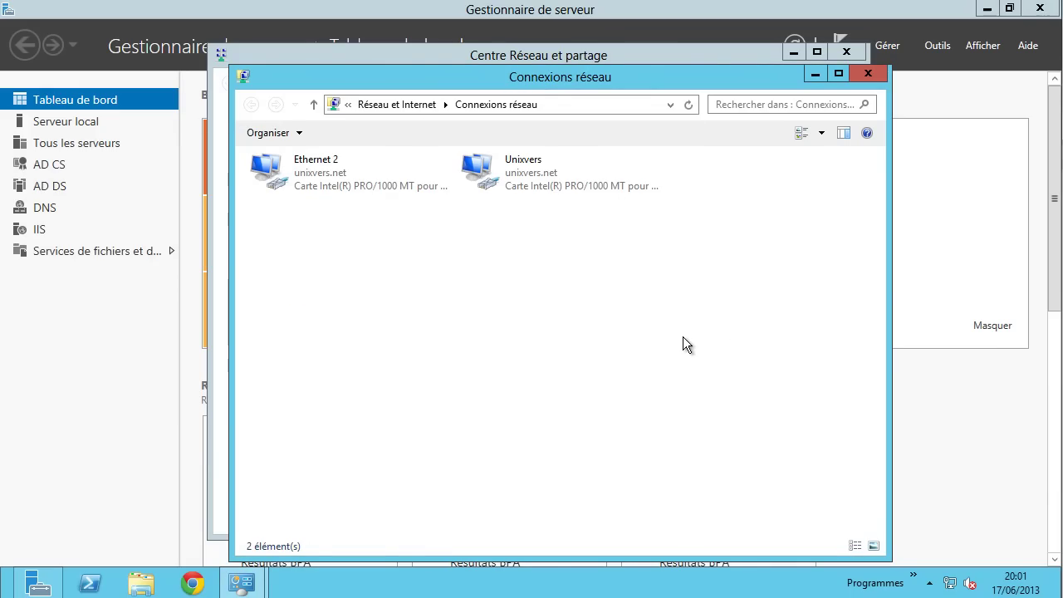
# - Check in Task Manager's Details that mysqld.exe is running after reboot, then close it
pyautogui.rightClick(562, 586)
pyautogui.click(618, 528)
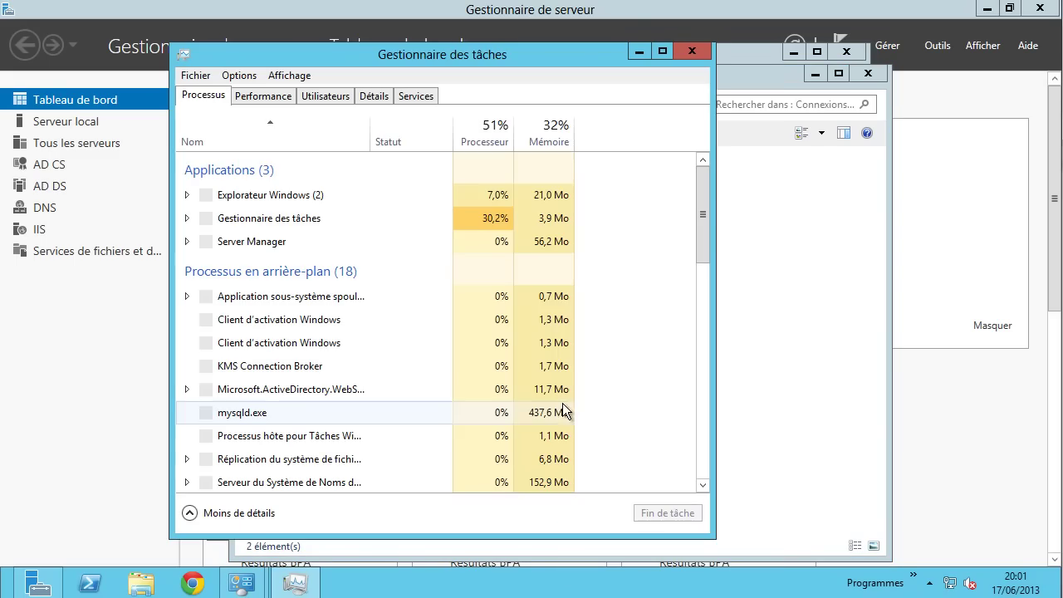
pyautogui.click(385, 96)
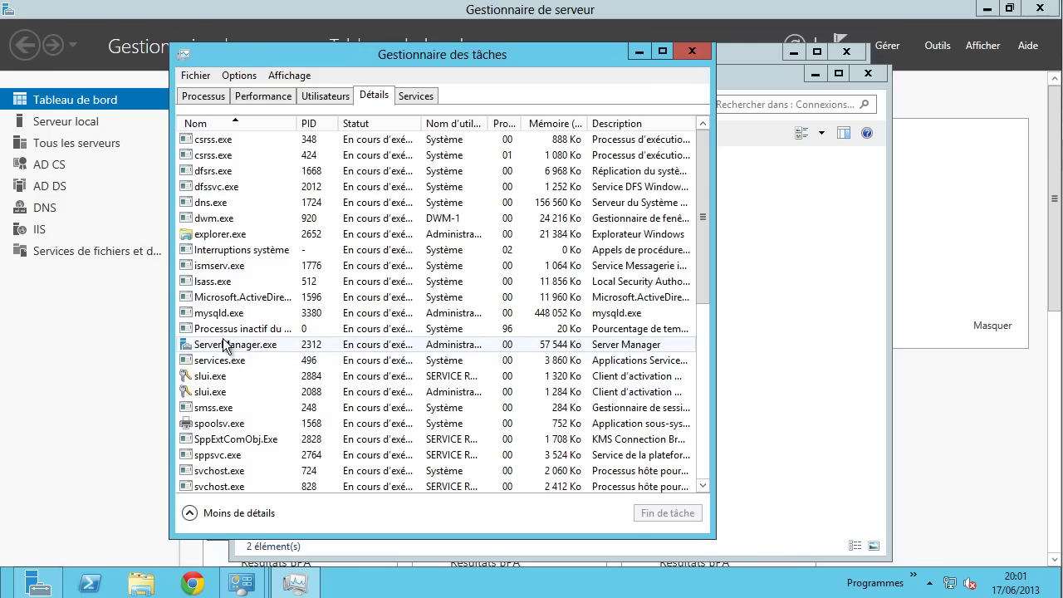
pyautogui.click(232, 317)
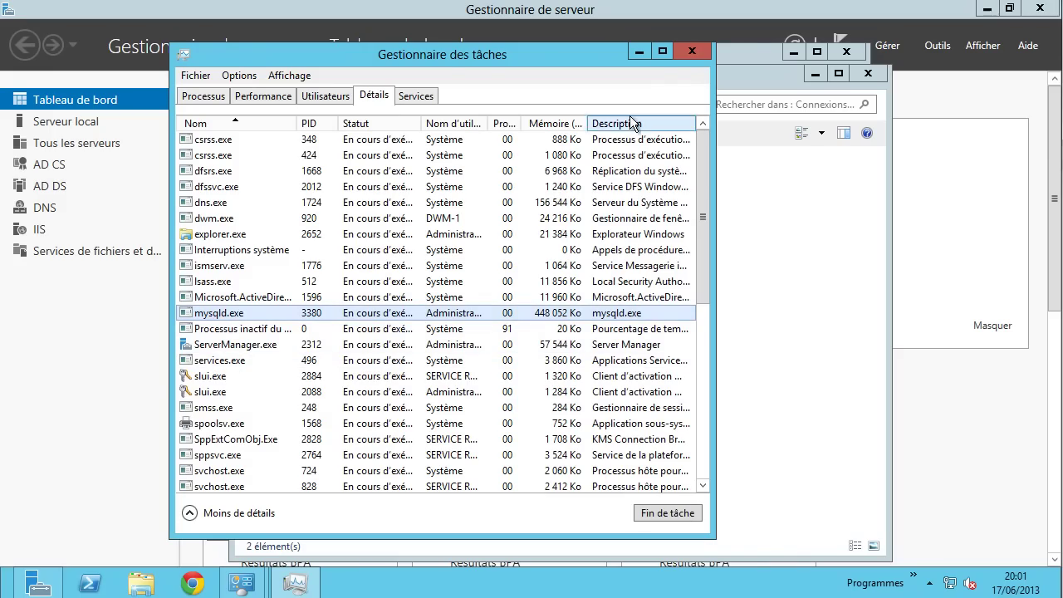
pyautogui.click(696, 54)
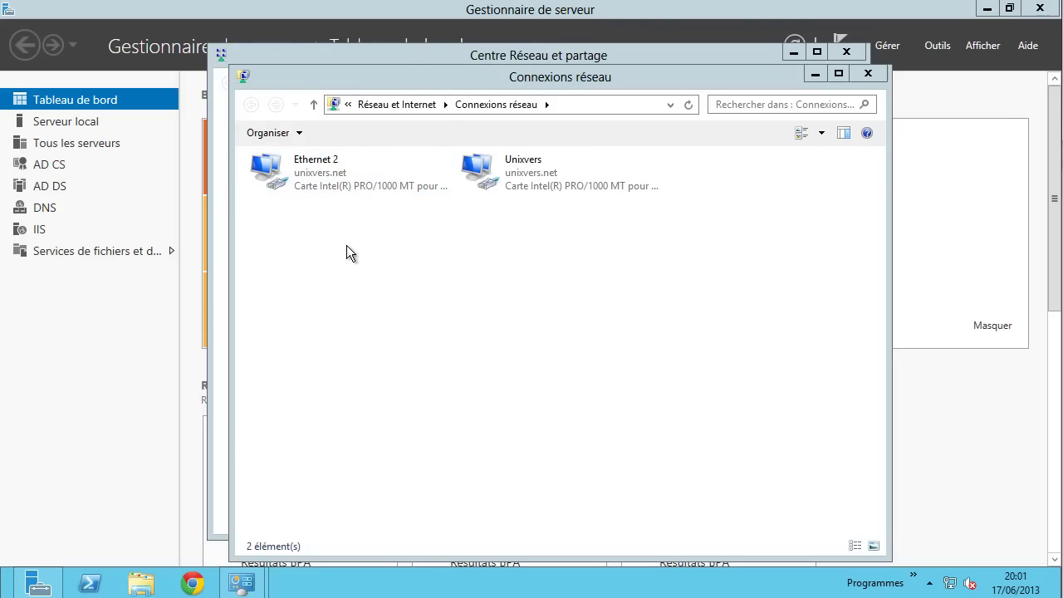
# - In an administrator Command Prompt, run ipconfig and review each adapter's IP configuration
pyautogui.press('super+x')
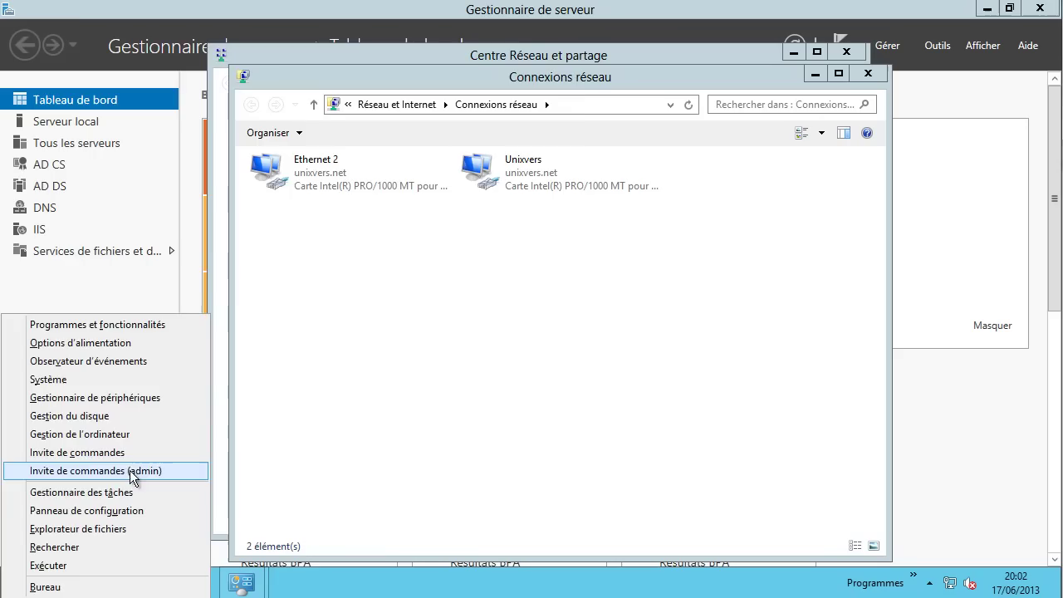
pyautogui.click(100, 461)
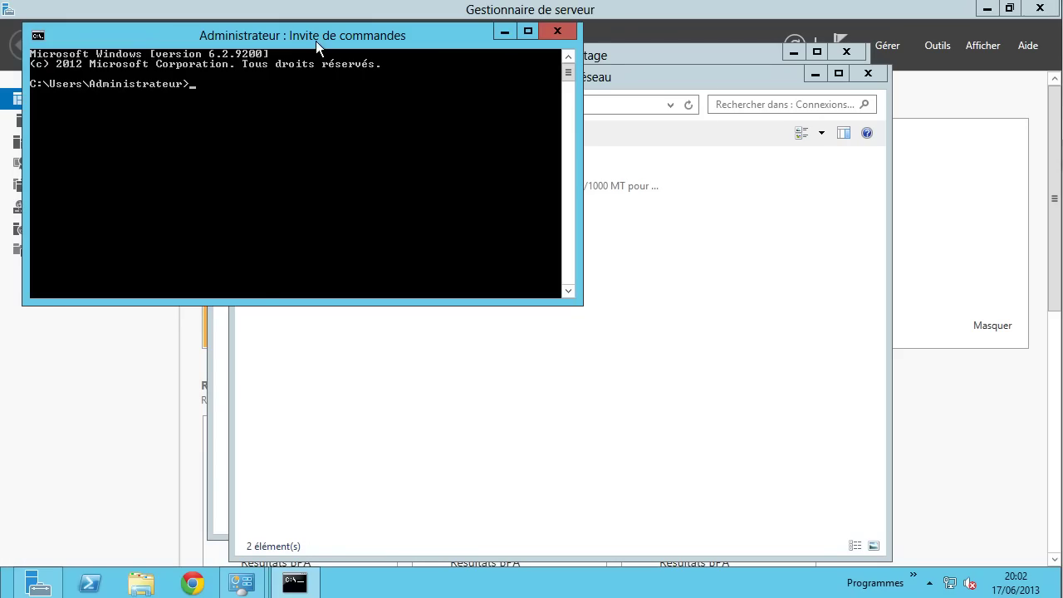
pyautogui.moveTo(315, 40); pyautogui.dragTo(556, 155)
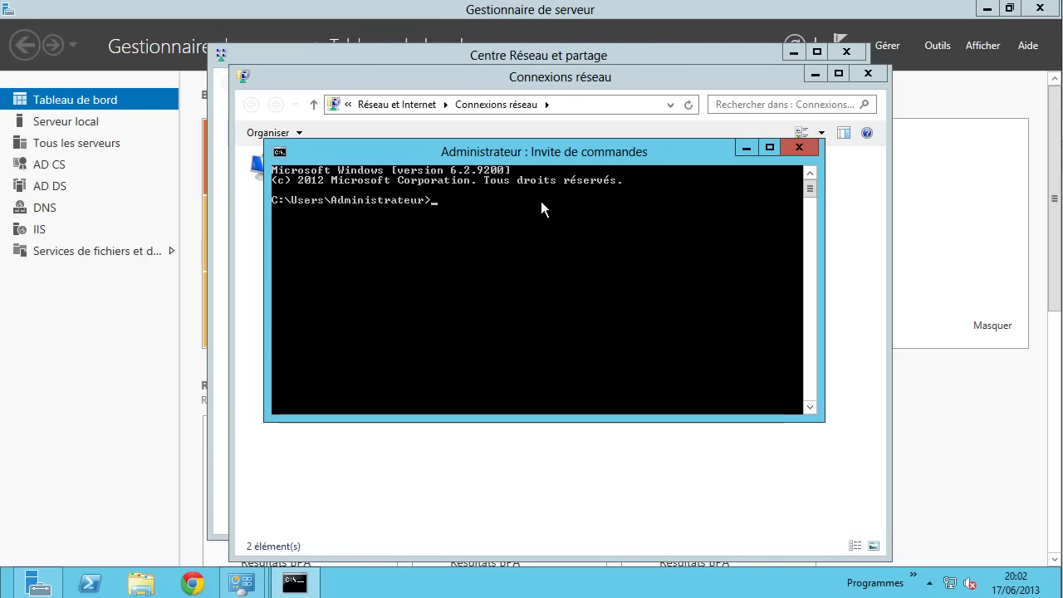
pyautogui.write('ipco')
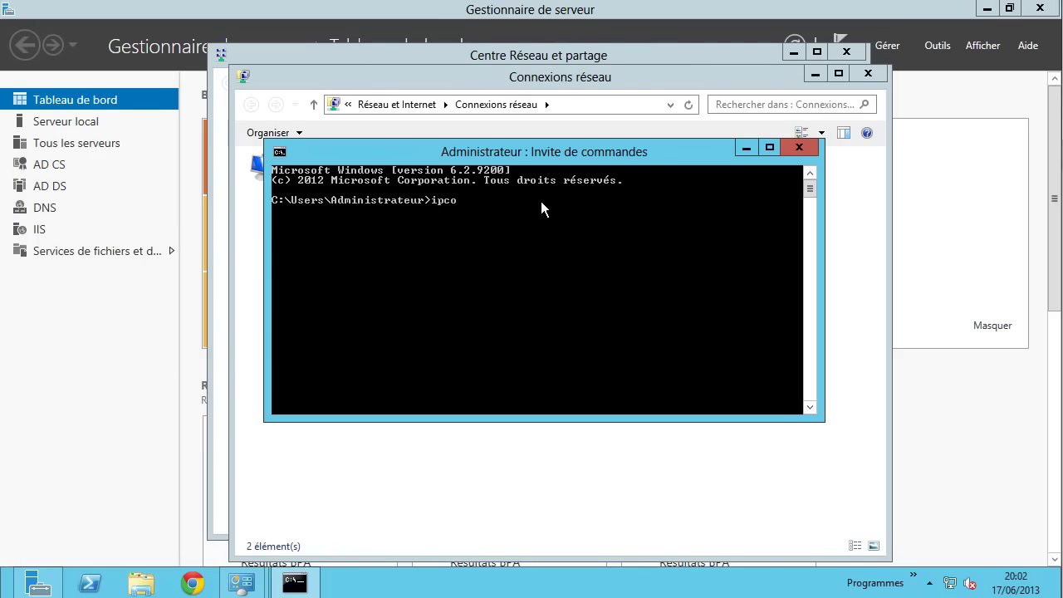
pyautogui.write('nfig')
pyautogui.press('Return')
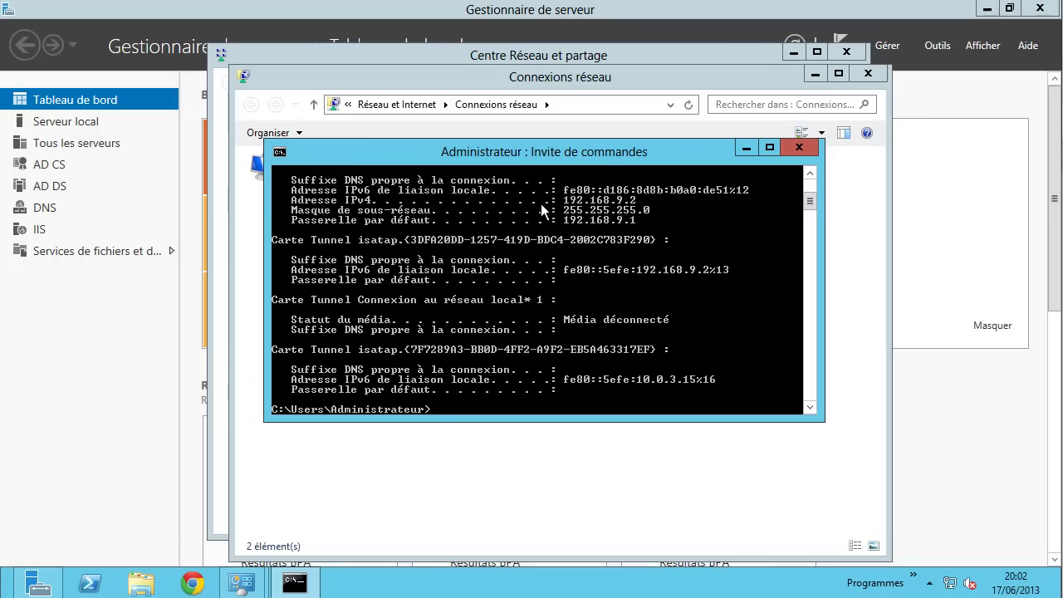
pyautogui.scroll(3, 591, 233)
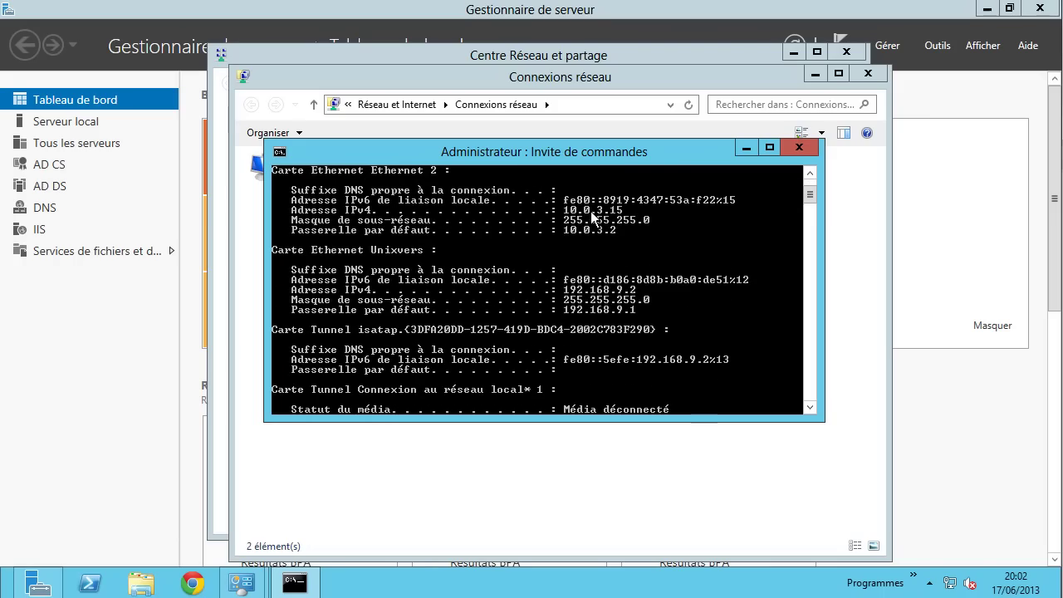
pyautogui.scroll(-4, 631, 250)
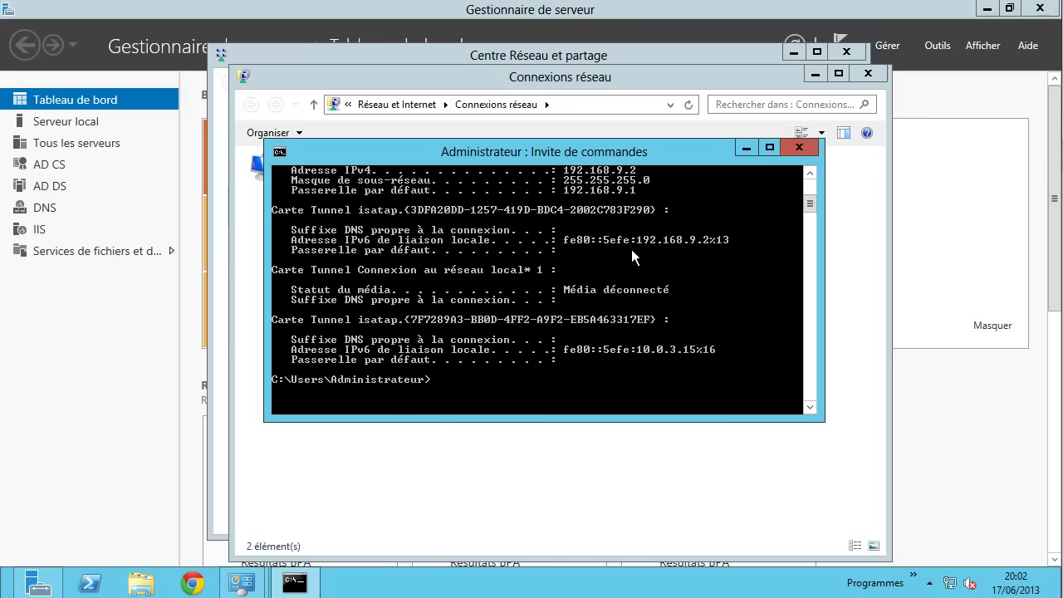
# - Ping 192.168.5.90 and confirm 4 of 4 replies with 0% loss
pyautogui.write('ing 192.168.5.90')
pyautogui.press('Return')
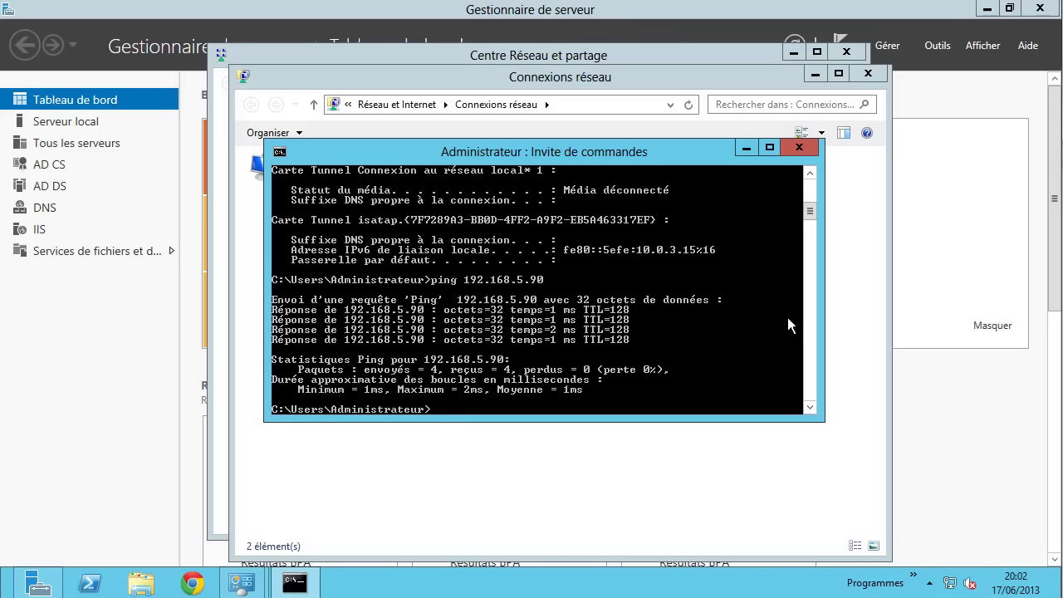
pyautogui.moveTo(241, 583)
# - Close the prompt and inspect the Ethernet 2 connection properties without changing anything
pyautogui.click(807, 148)
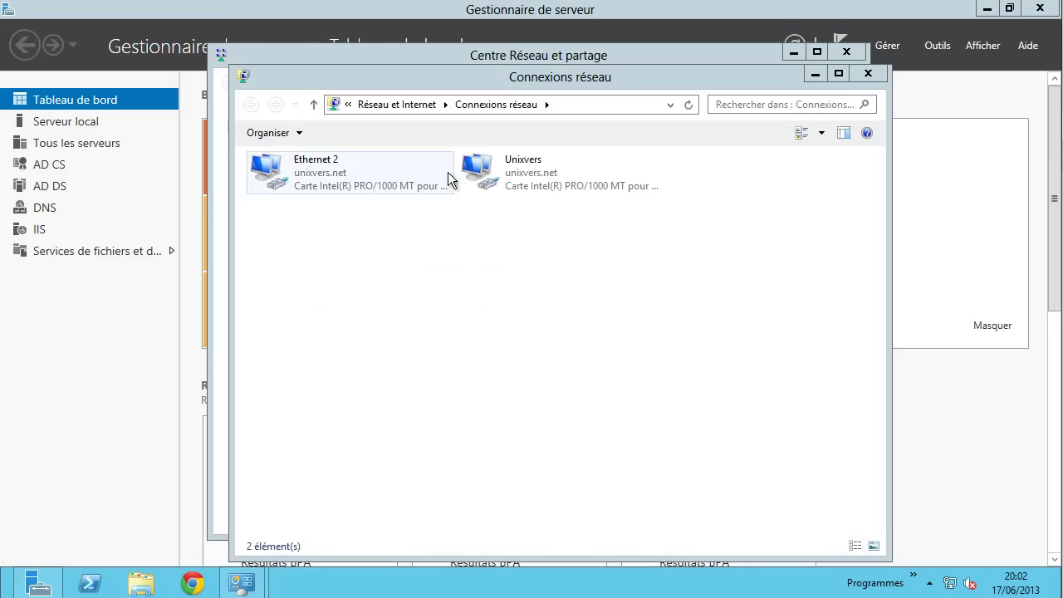
pyautogui.click(542, 164)
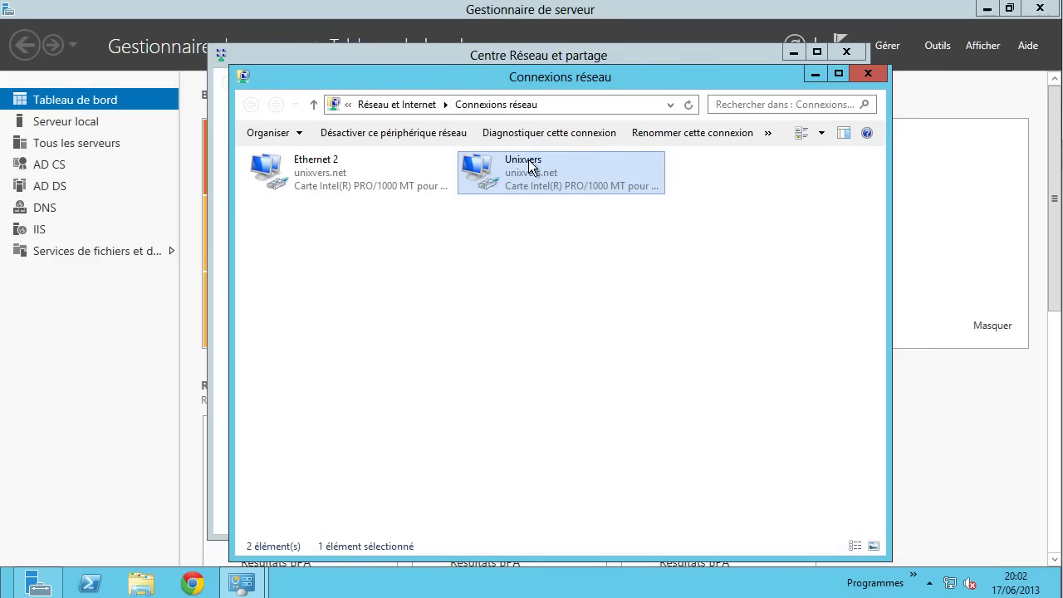
pyautogui.click(319, 177)
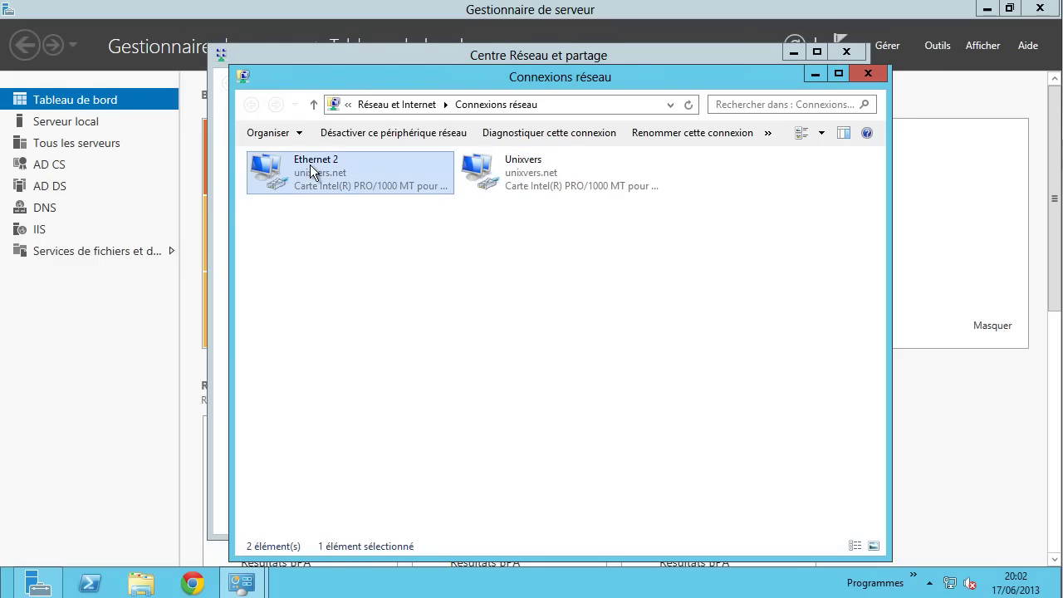
pyautogui.rightClick(313, 165)
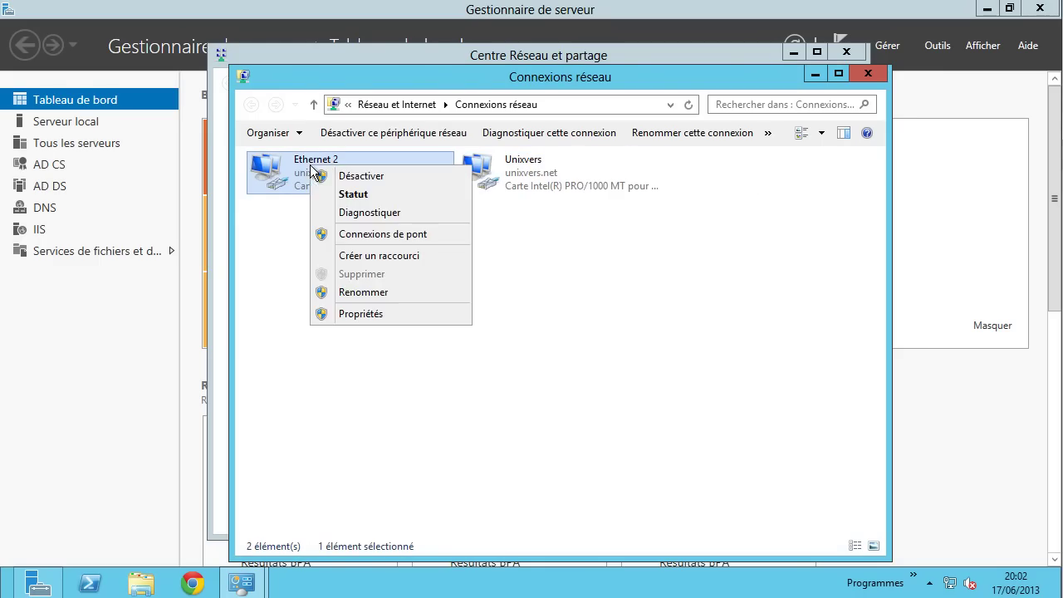
pyautogui.click(346, 314)
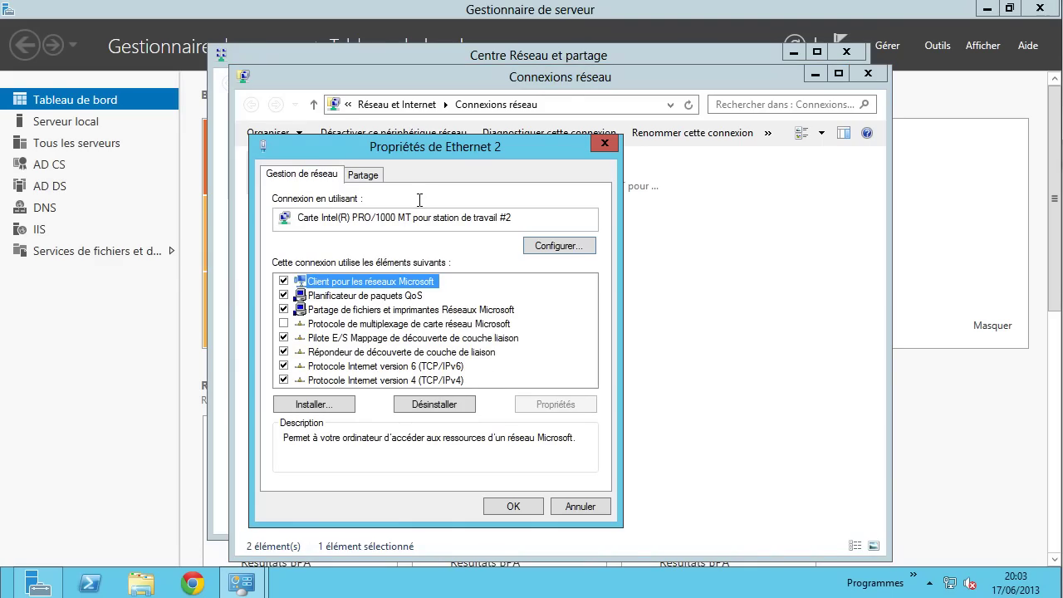
pyautogui.click(581, 507)
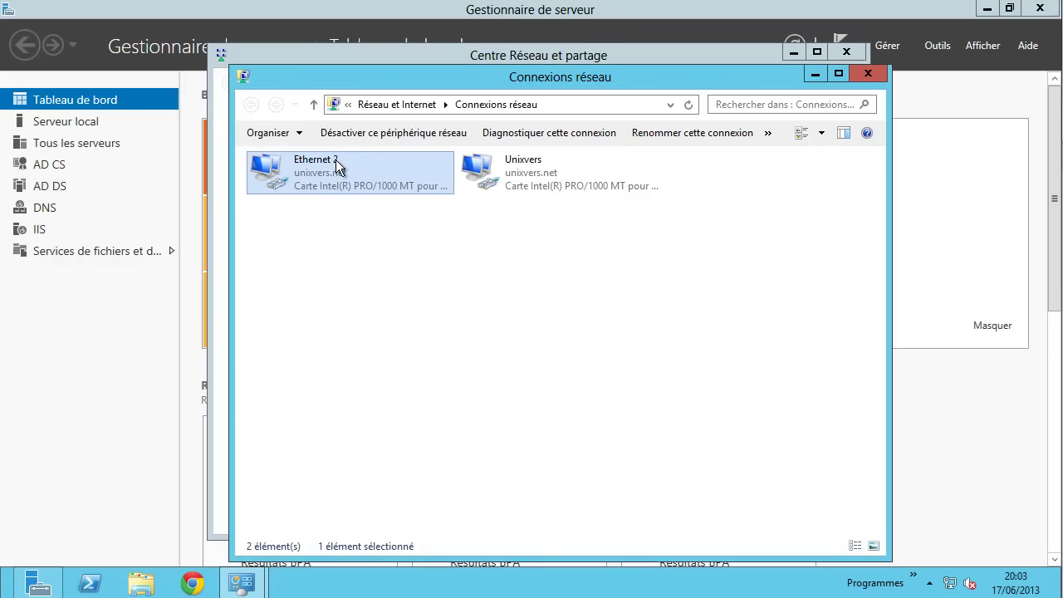
# - Rename Ethernet 2 to 'Internet' and close both network windows
pyautogui.click(335, 161)
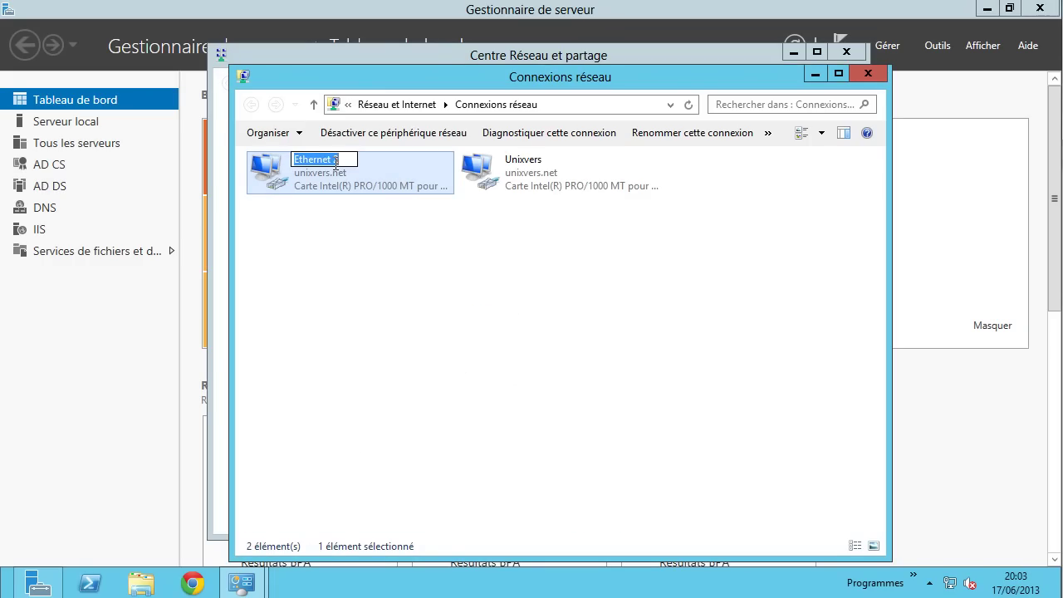
pyautogui.write('Inter')
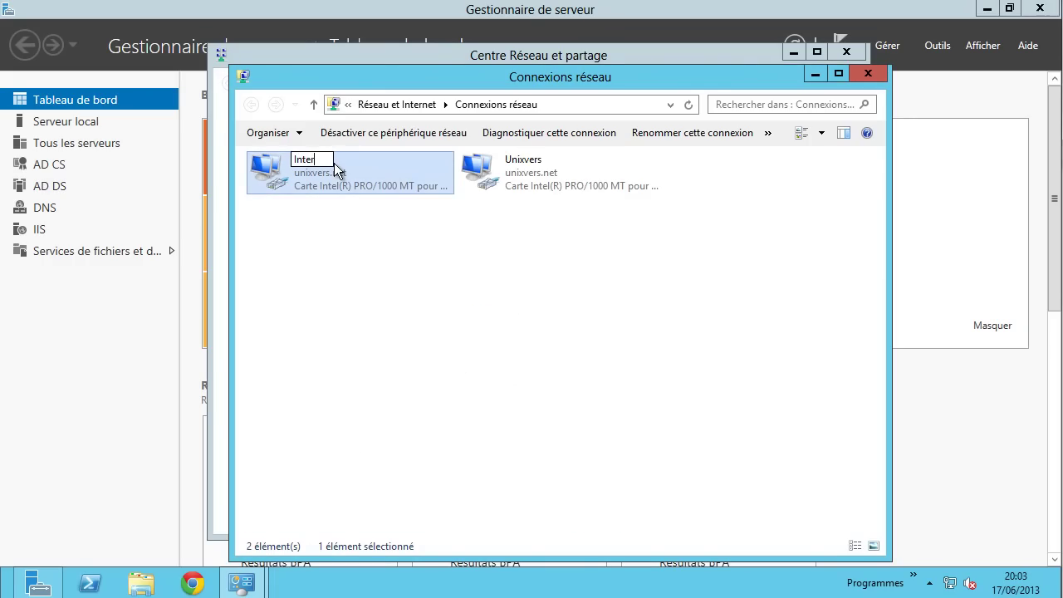
pyautogui.write('net')
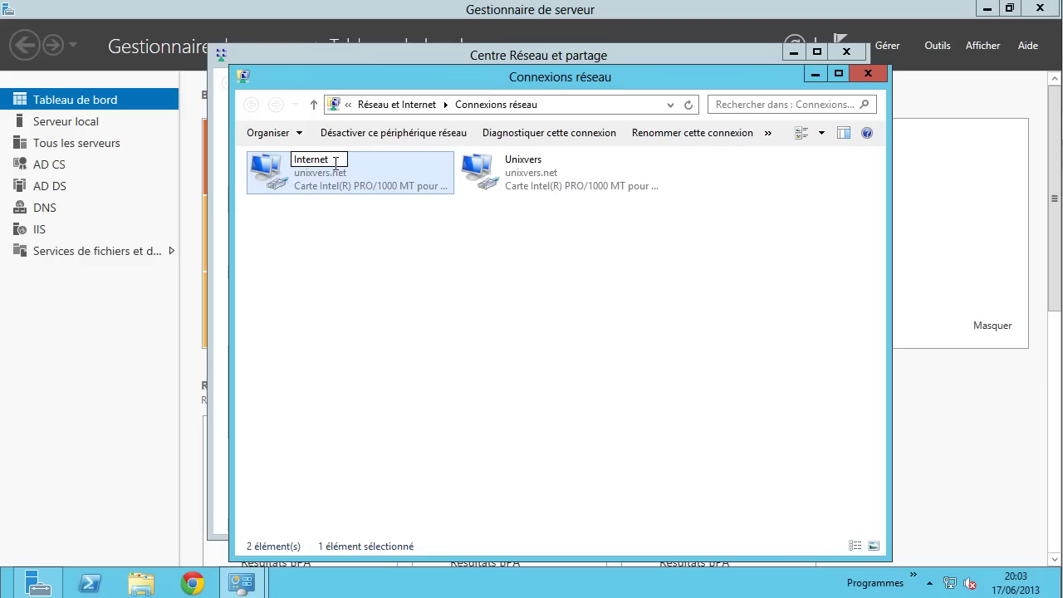
pyautogui.click(387, 223)
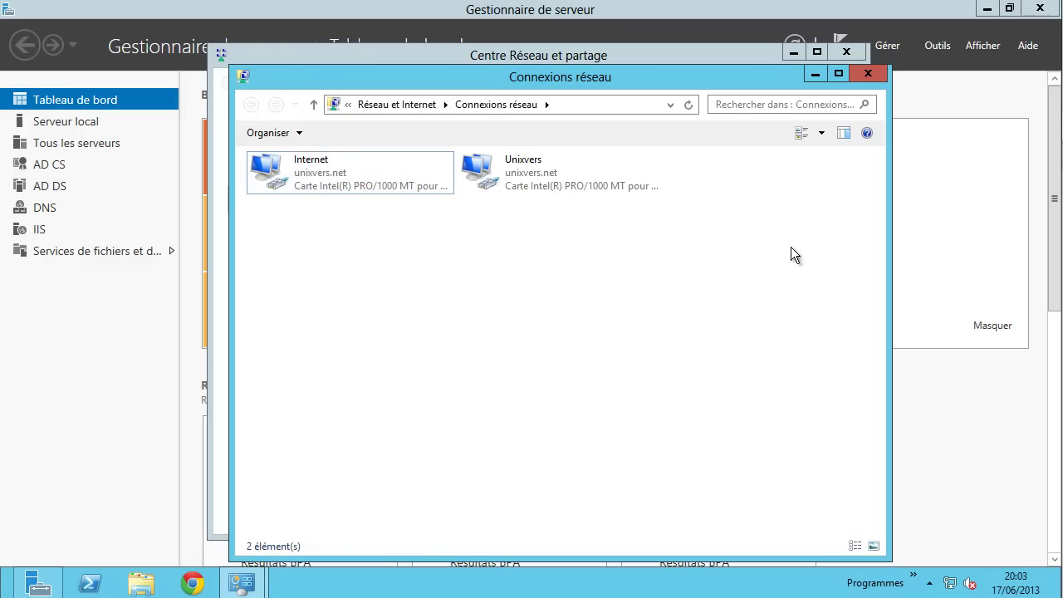
pyautogui.click(867, 74)
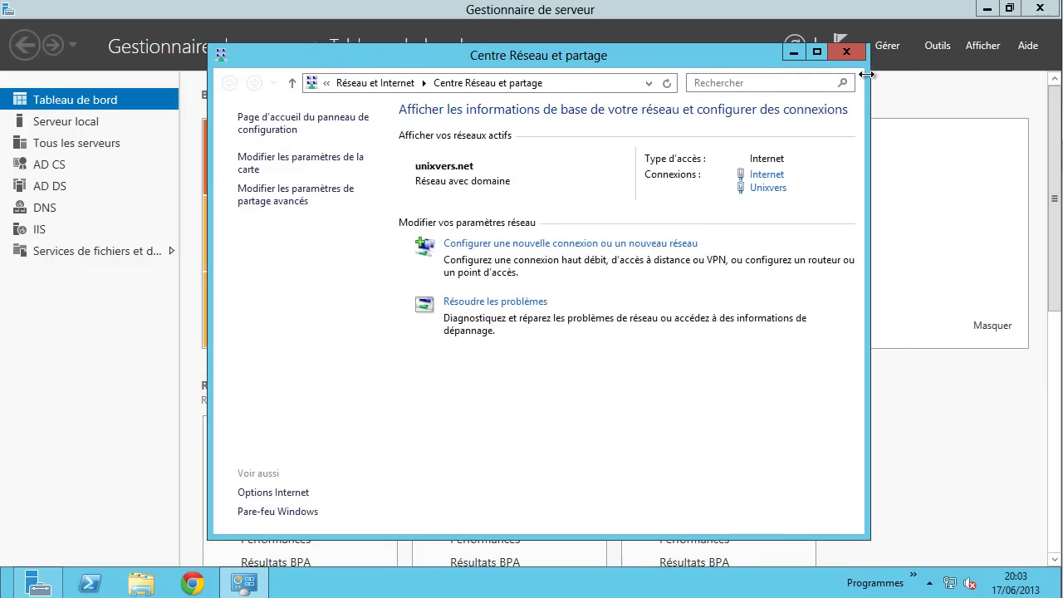
pyautogui.click(835, 52)
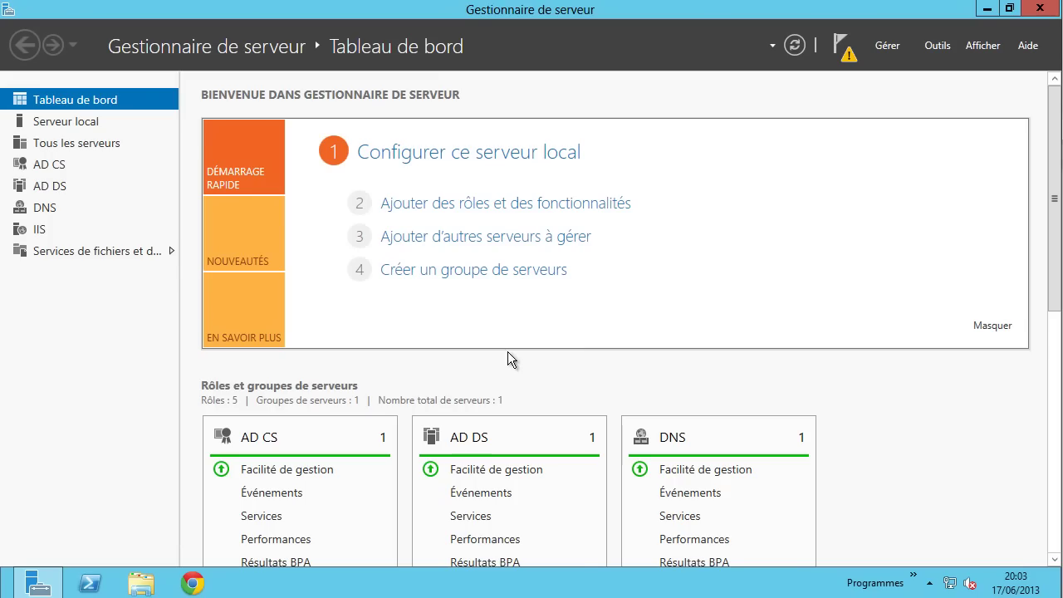
pyautogui.click(194, 584)
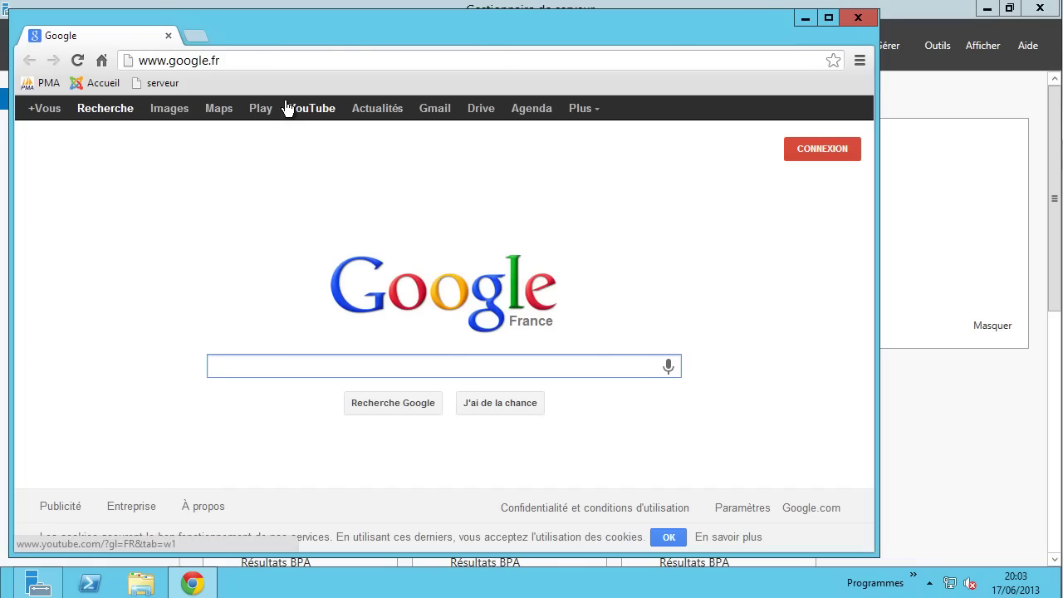
pyautogui.click(254, 64)
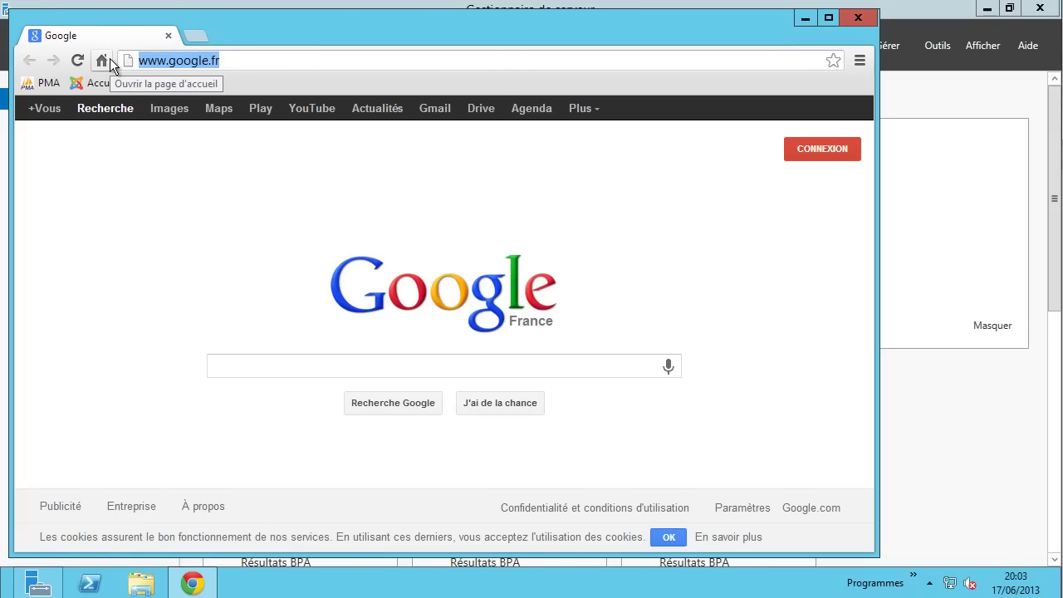
pyautogui.write('g')
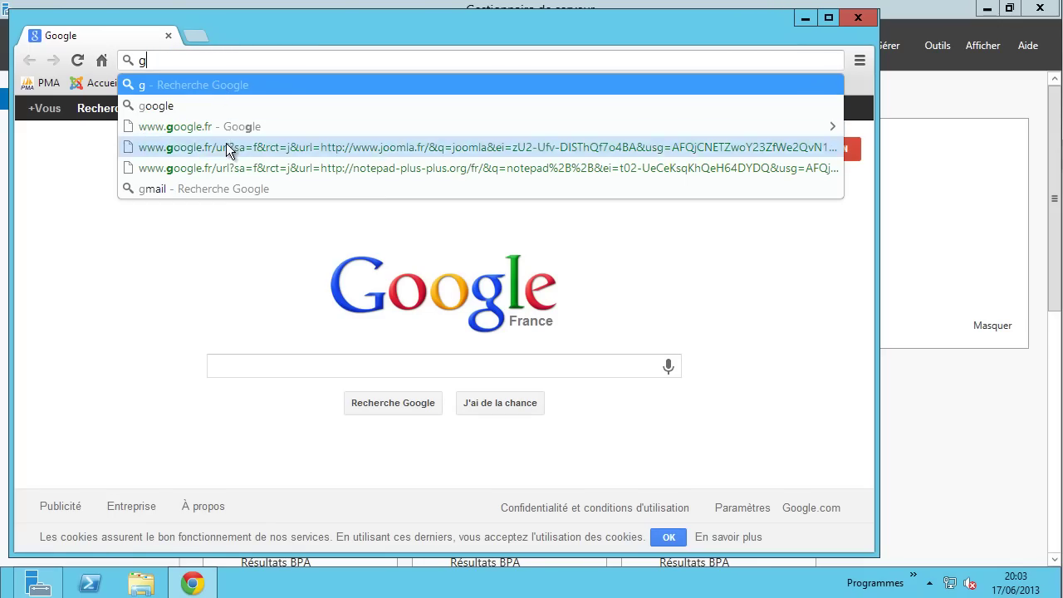
pyautogui.click(214, 127)
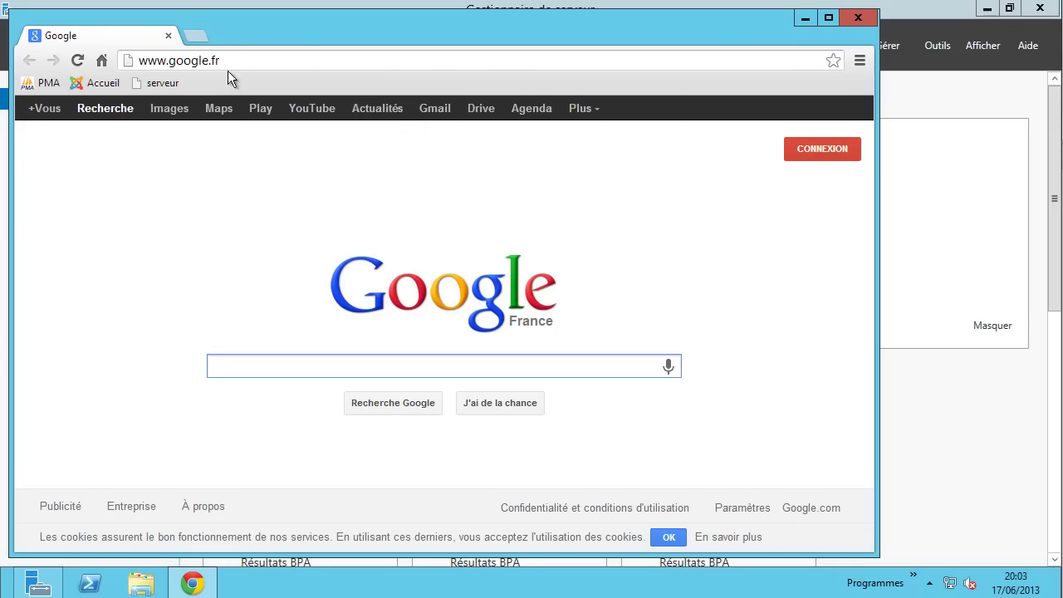
pyautogui.click(139, 63)
pyautogui.click(139, 63)
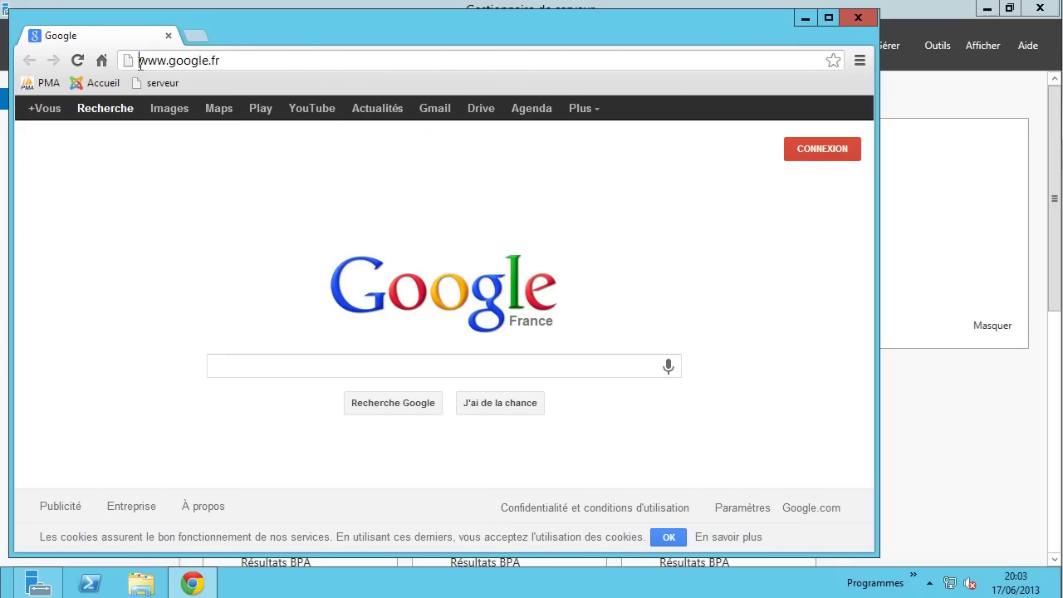
pyautogui.write('https:')
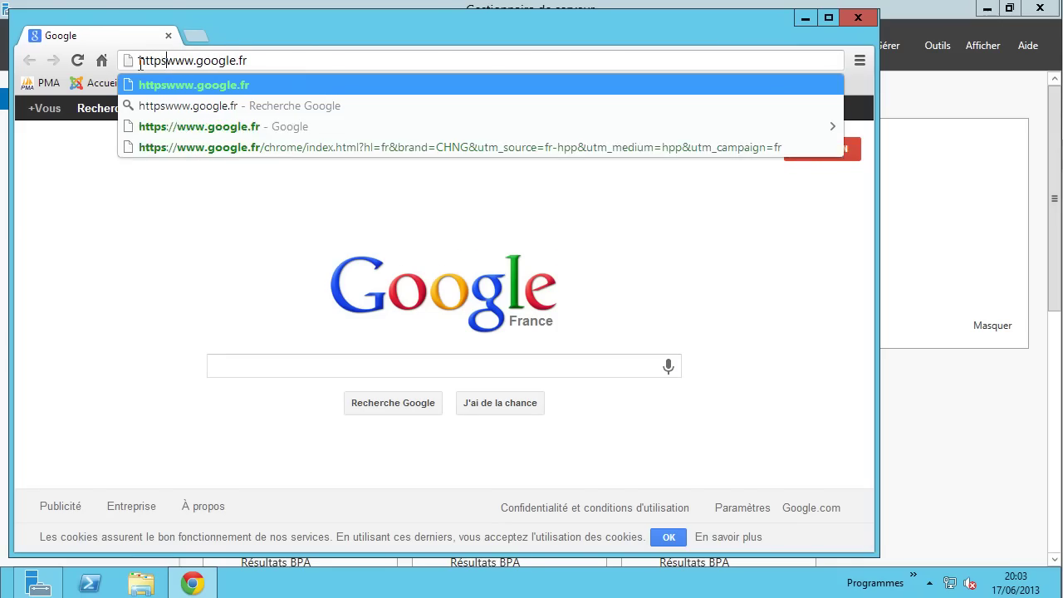
pyautogui.write('//')
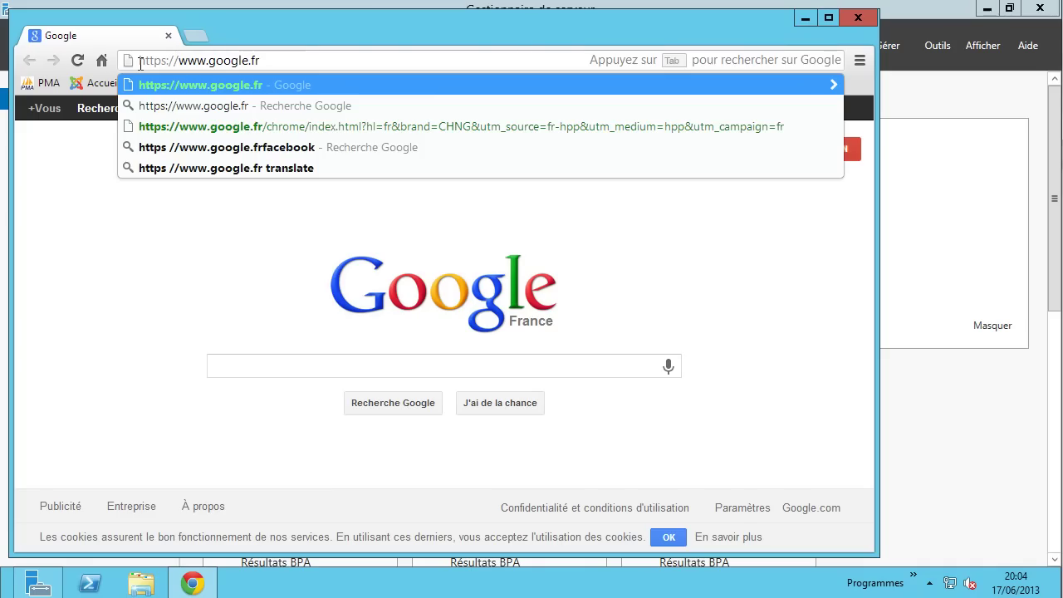
pyautogui.press('Return')
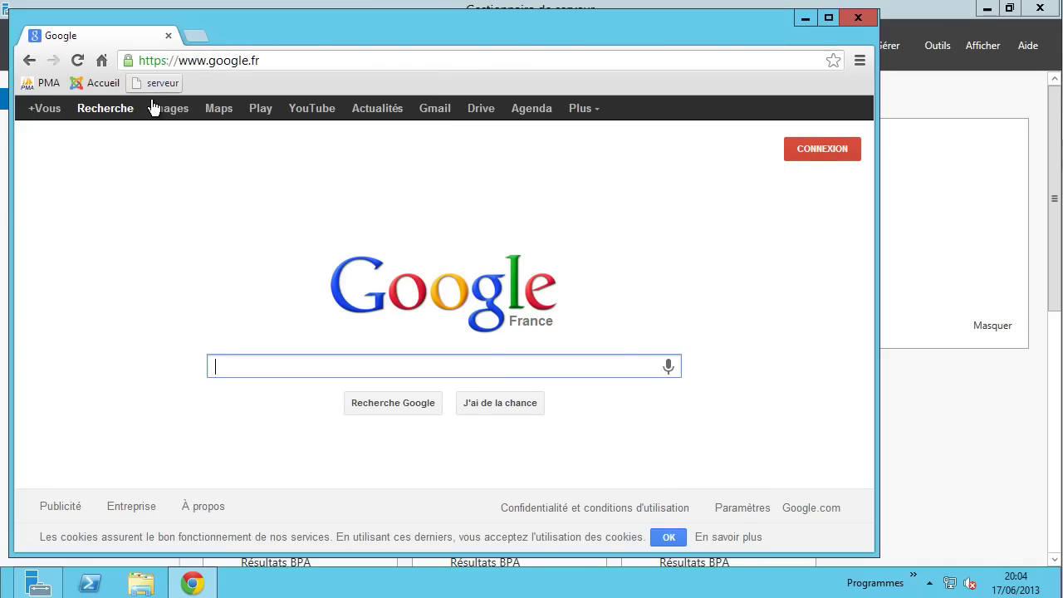
# - Open the google.fr certificate: *.google.com, issued by Google Internet Authority, valid 05/06/2013–01/11/2013
pyautogui.click(128, 61)
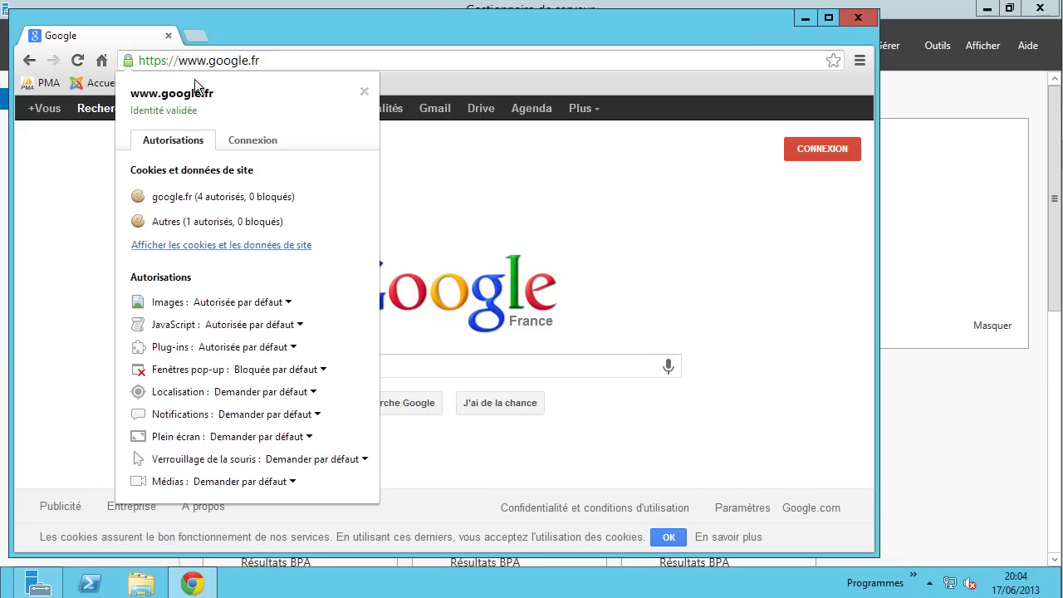
pyautogui.click(264, 139)
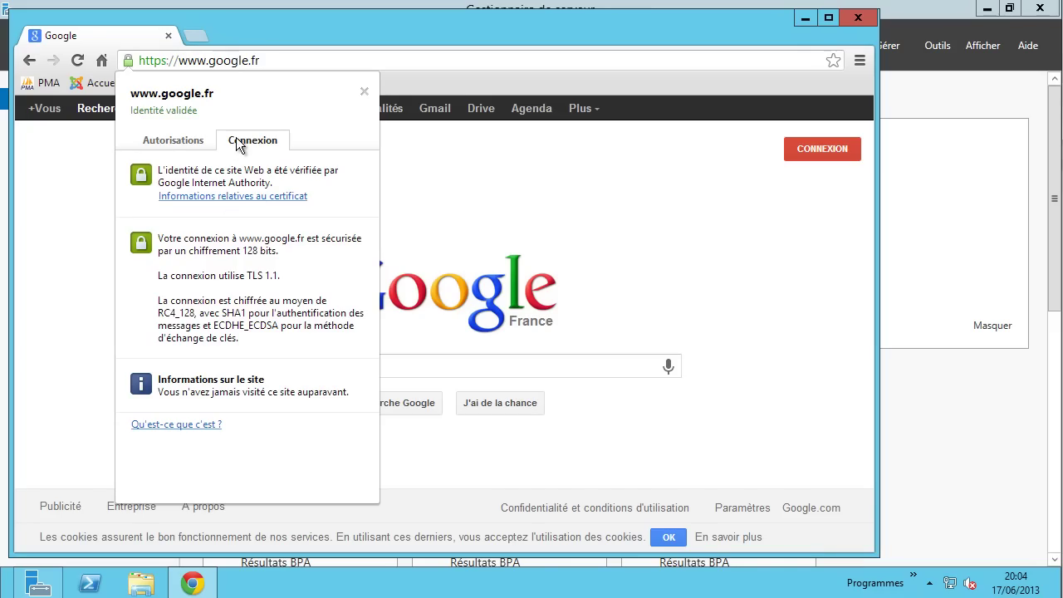
pyautogui.click(225, 197)
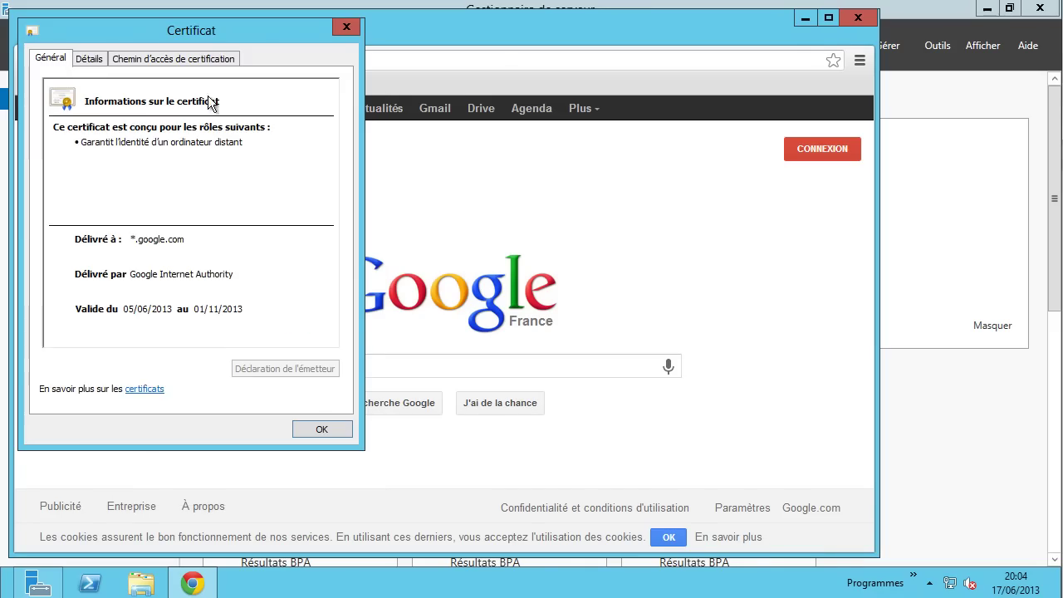
pyautogui.moveTo(208, 34); pyautogui.dragTo(296, 106)
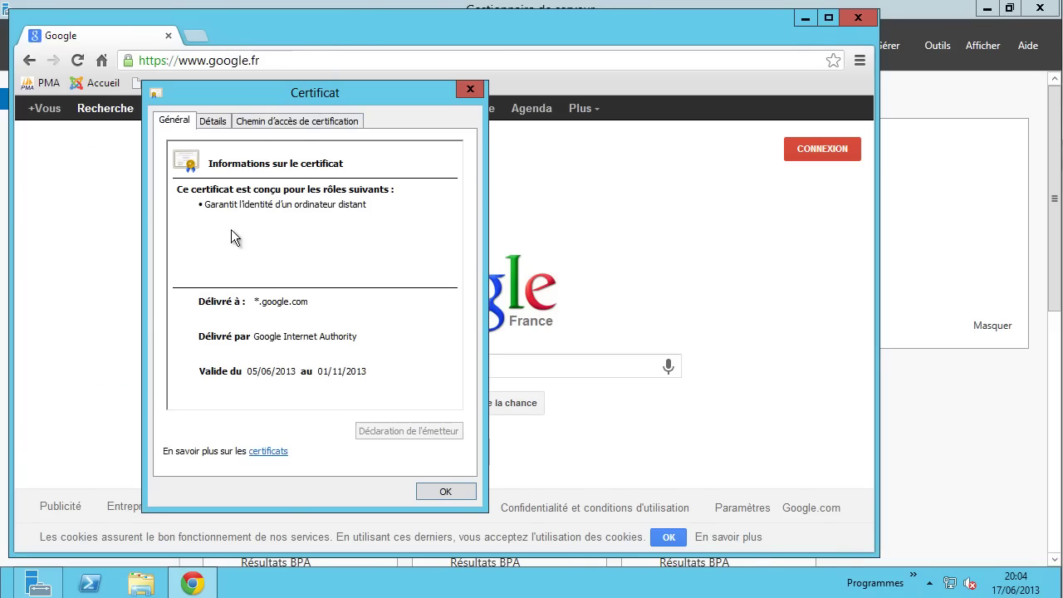
pyautogui.moveTo(207, 201); pyautogui.dragTo(370, 204)
pyautogui.click(398, 203)
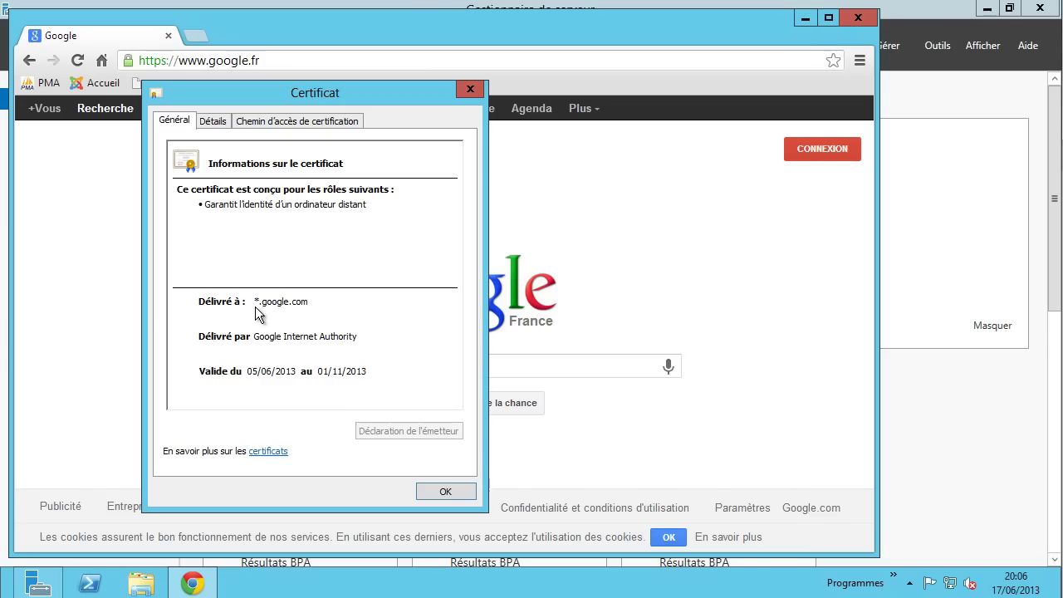
# - In the Détails tab, review version, serial number, issuer Google Internet Authority and validity dates
pyautogui.click(219, 121)
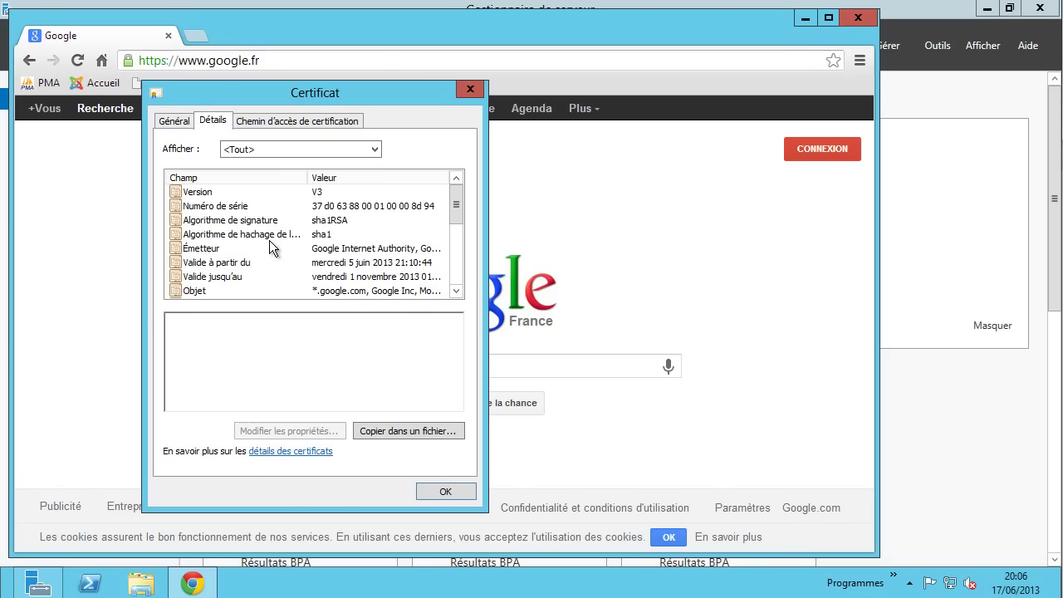
pyautogui.click(228, 193)
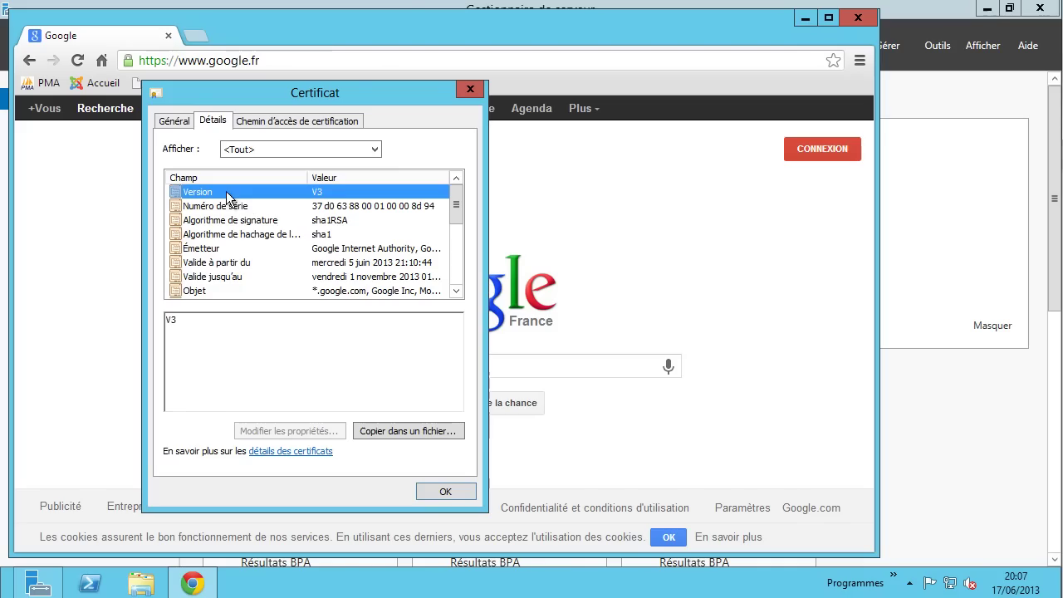
pyautogui.click(245, 208)
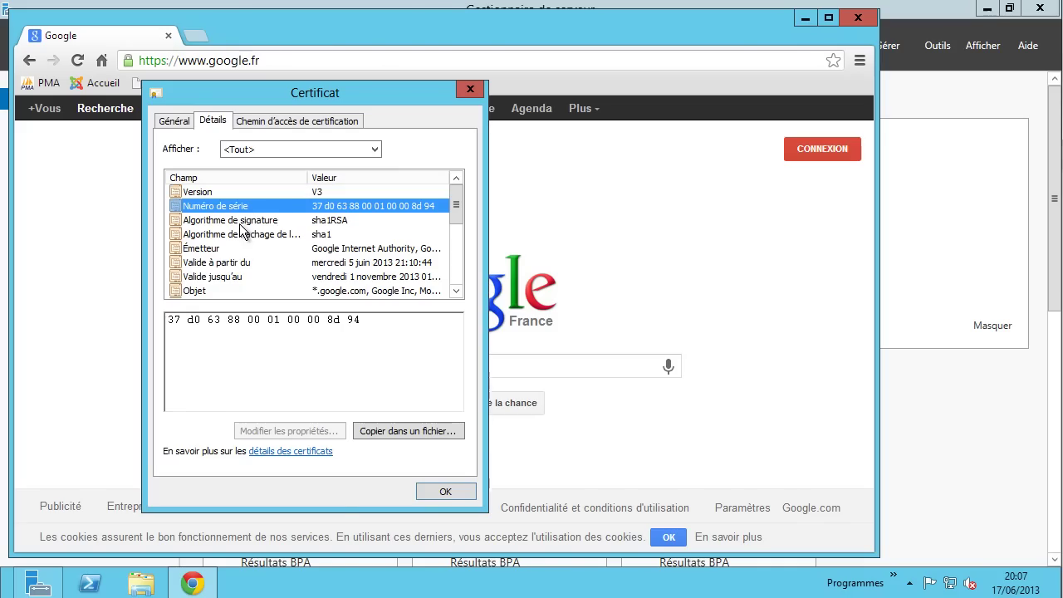
pyautogui.click(237, 248)
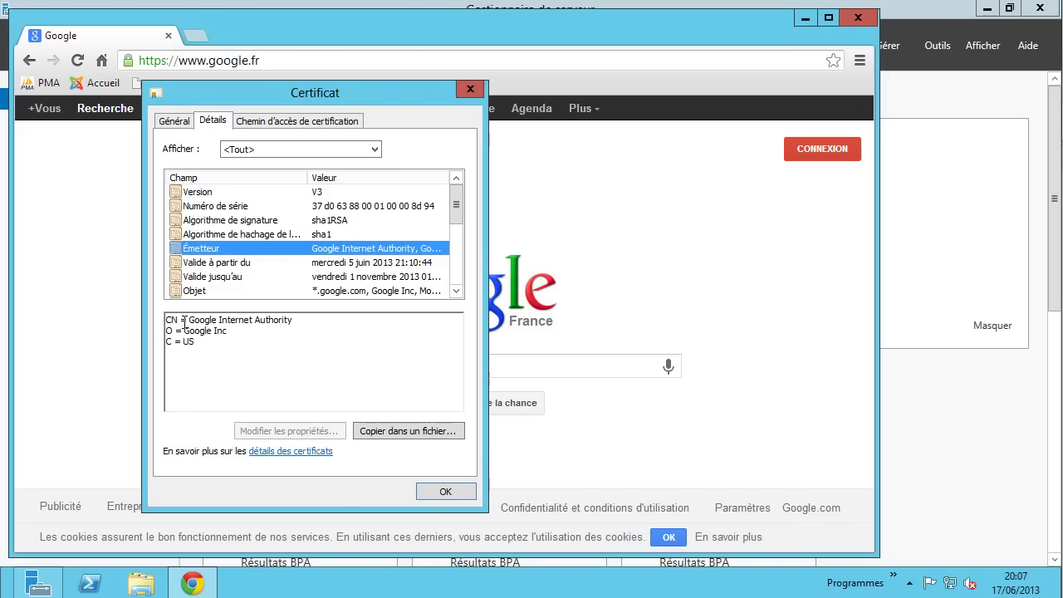
pyautogui.moveTo(187, 320); pyautogui.dragTo(313, 323)
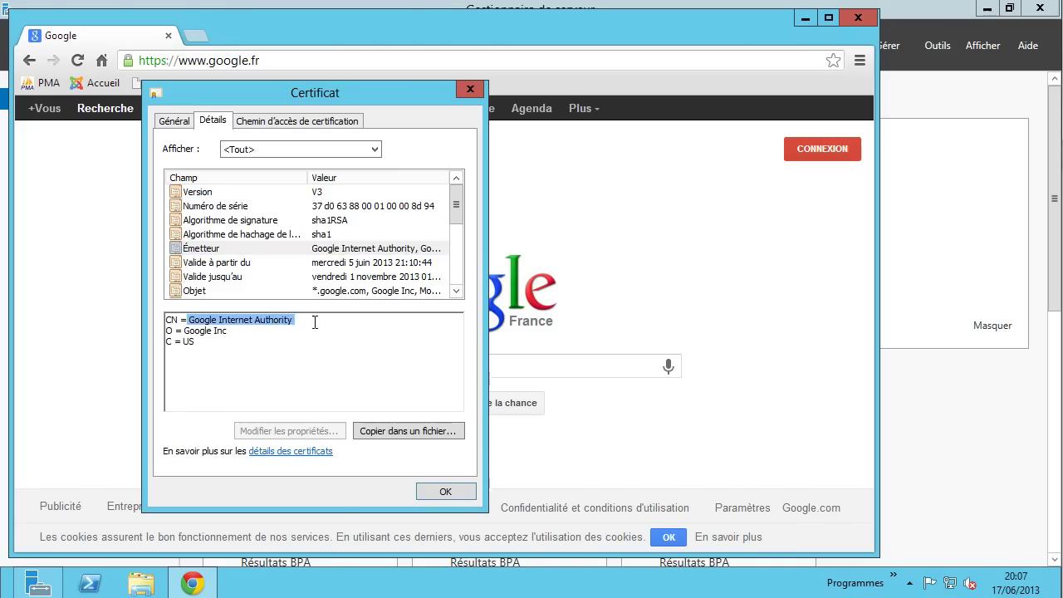
pyautogui.moveTo(184, 330)
pyautogui.mouseDown()
pyautogui.moveTo(227, 330)
pyautogui.moveTo(199, 341)
pyautogui.mouseUp()
pyautogui.click(233, 263)
pyautogui.scroll(-1, 233, 266)
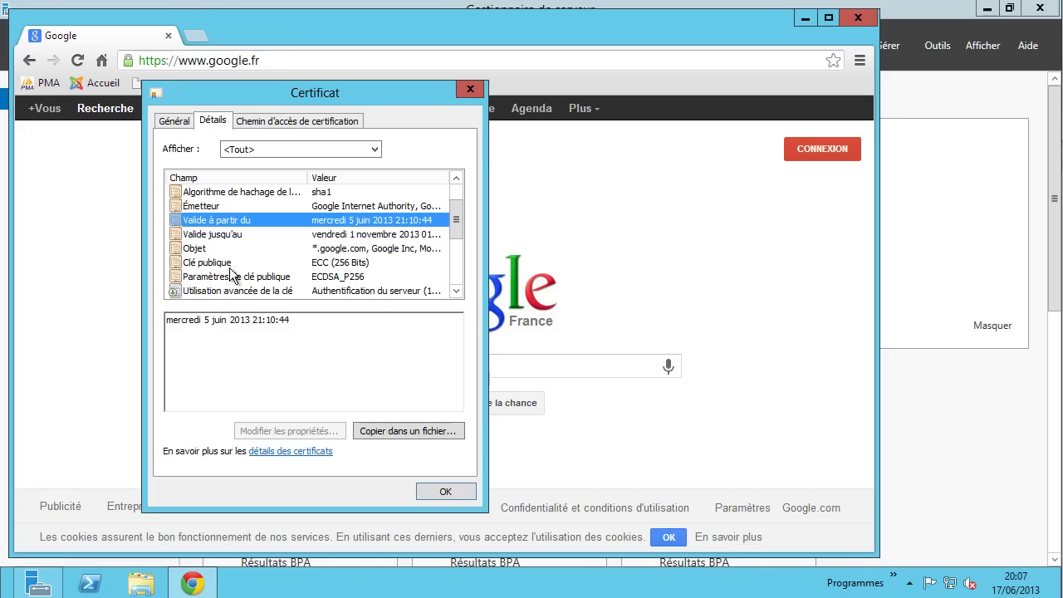
pyautogui.click(222, 234)
pyautogui.click(219, 226)
pyautogui.click(219, 235)
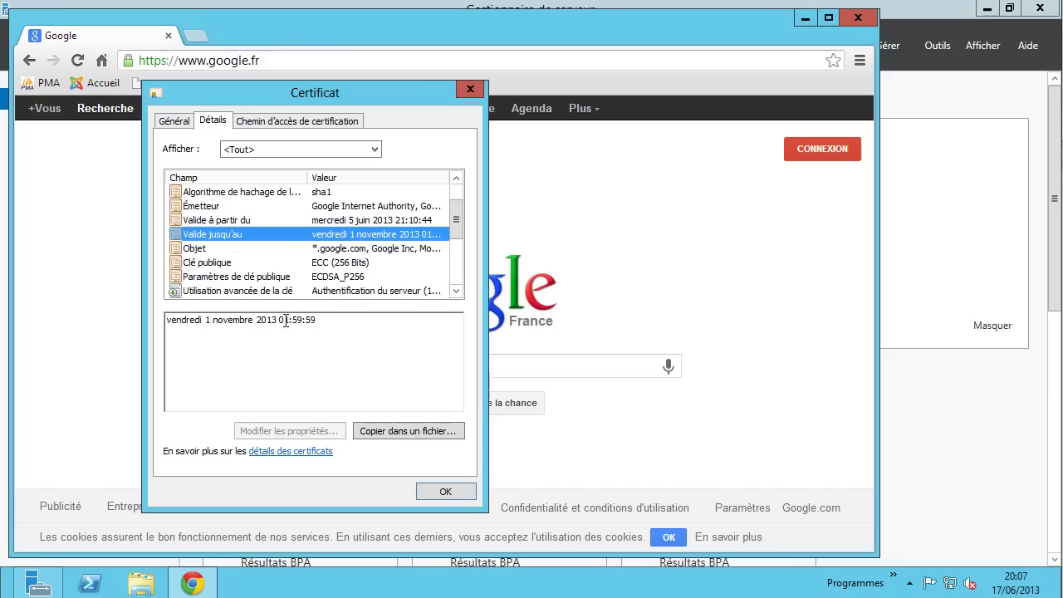
pyautogui.moveTo(283, 322); pyautogui.dragTo(311, 323)
# - Review the subject fields: *.google.com, Google Inc, Mountain View, California, US
pyautogui.click(199, 249)
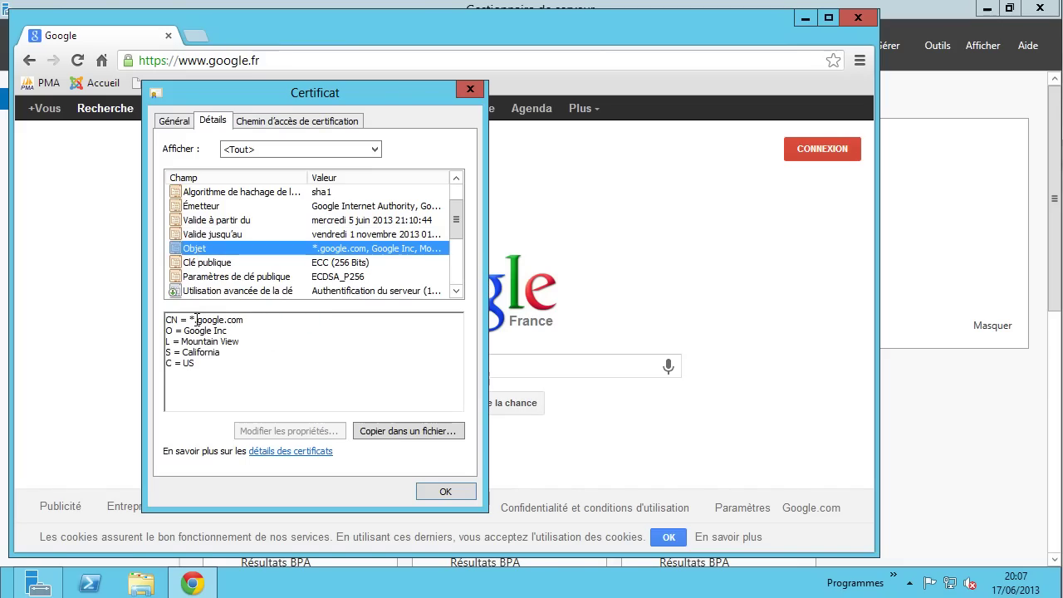
pyautogui.moveTo(190, 320); pyautogui.dragTo(244, 323)
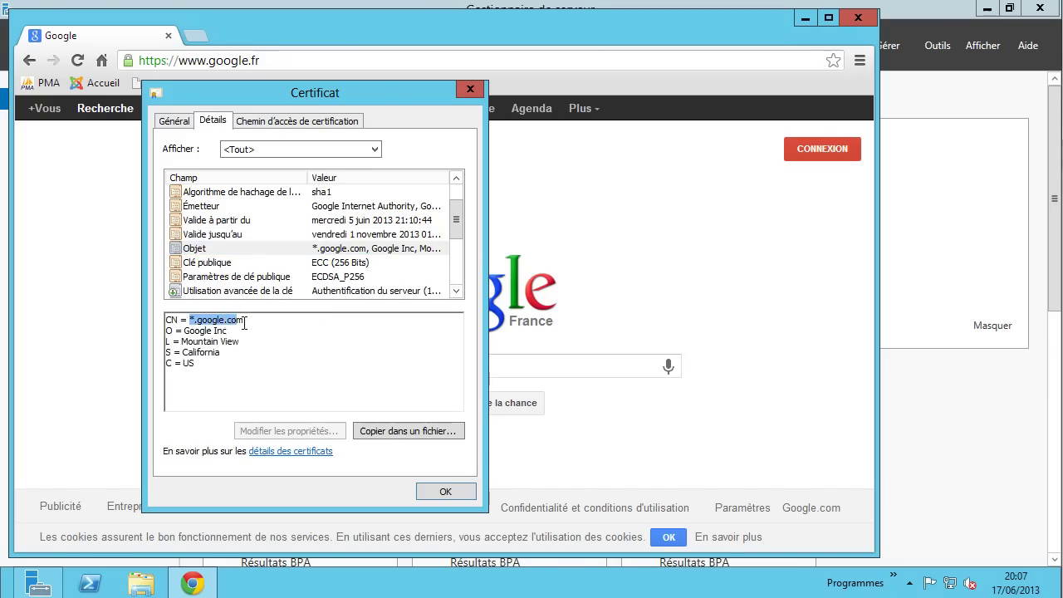
pyautogui.click(236, 322)
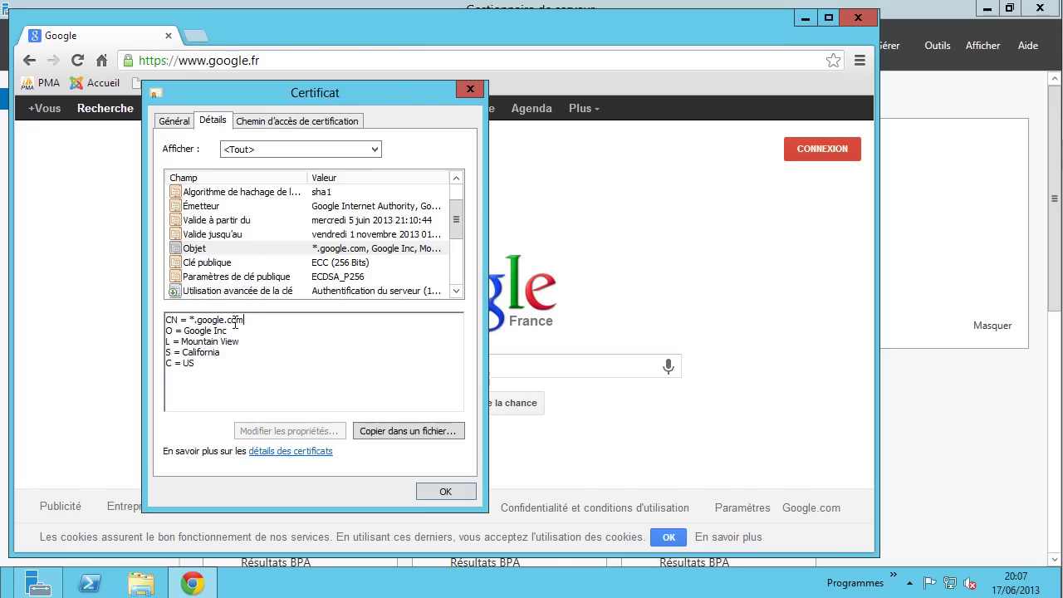
pyautogui.moveTo(191, 323); pyautogui.dragTo(259, 322)
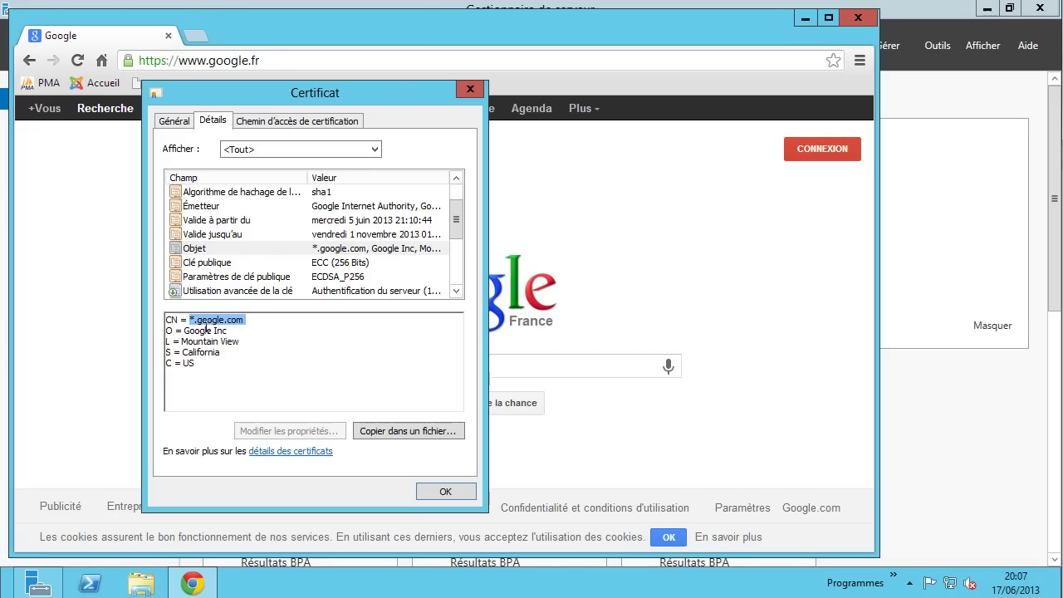
pyautogui.moveTo(184, 330); pyautogui.dragTo(249, 328)
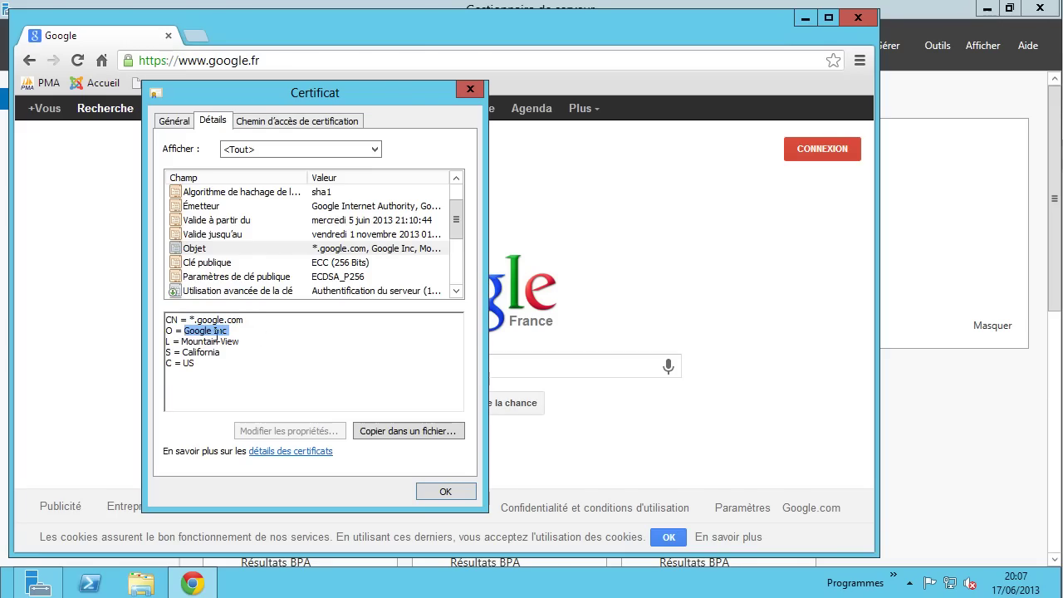
pyautogui.moveTo(185, 341); pyautogui.dragTo(249, 344)
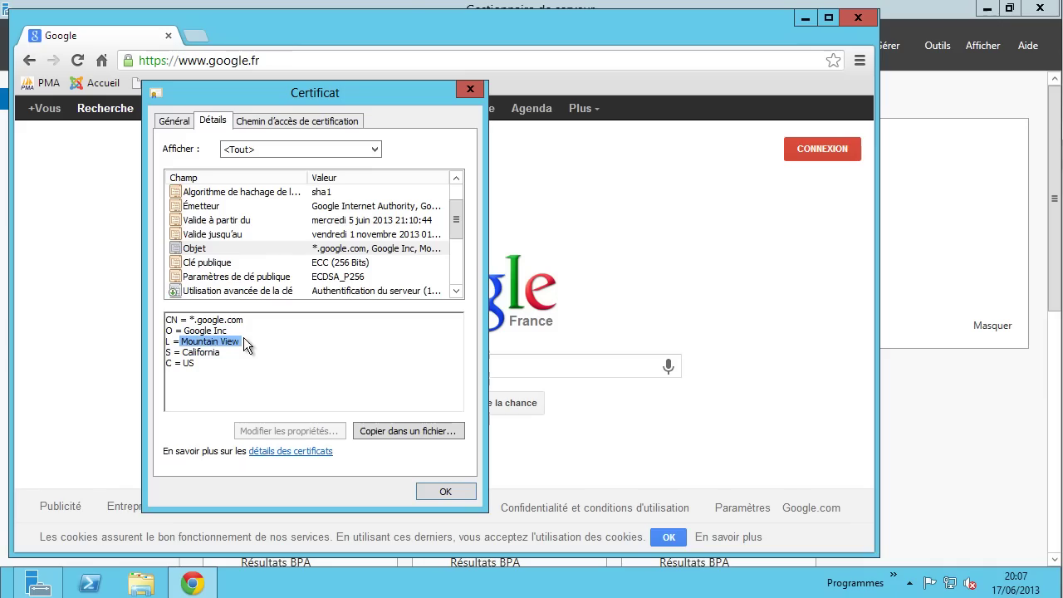
pyautogui.click(184, 353)
pyautogui.moveTo(183, 353); pyautogui.dragTo(224, 351)
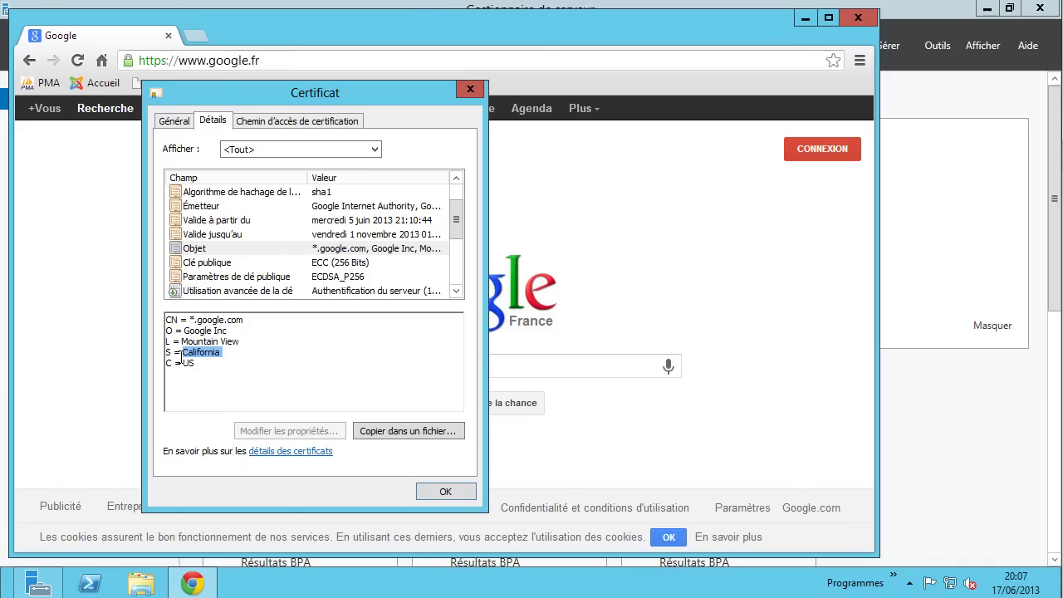
pyautogui.moveTo(182, 363); pyautogui.dragTo(241, 340)
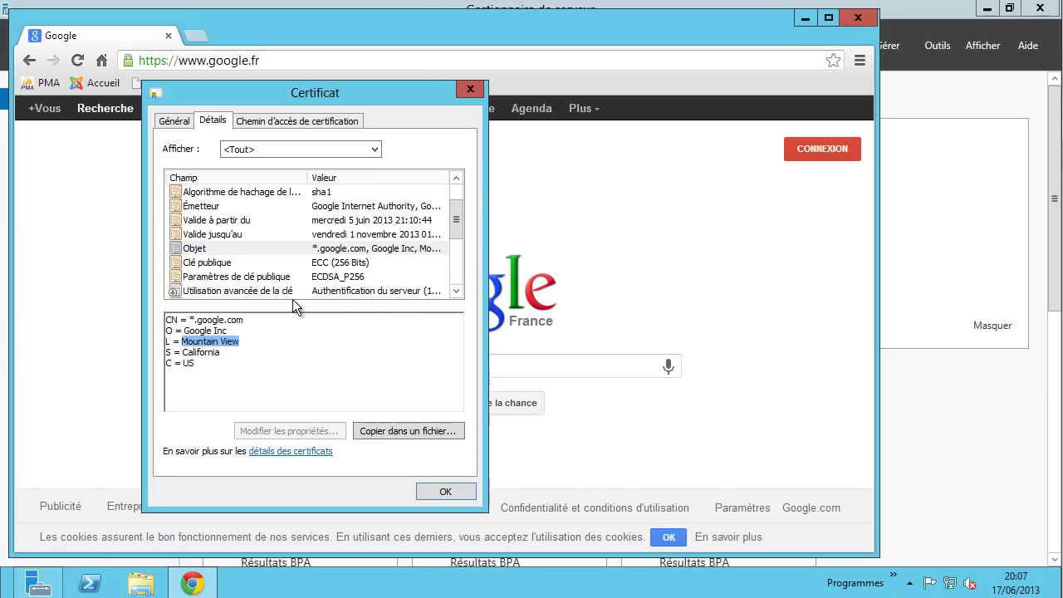
# - Select the GoogleInternetAuthority.crl distribution point URL, then return to the Général tab
pyautogui.click(222, 264)
pyautogui.scroll(-2, 246, 282)
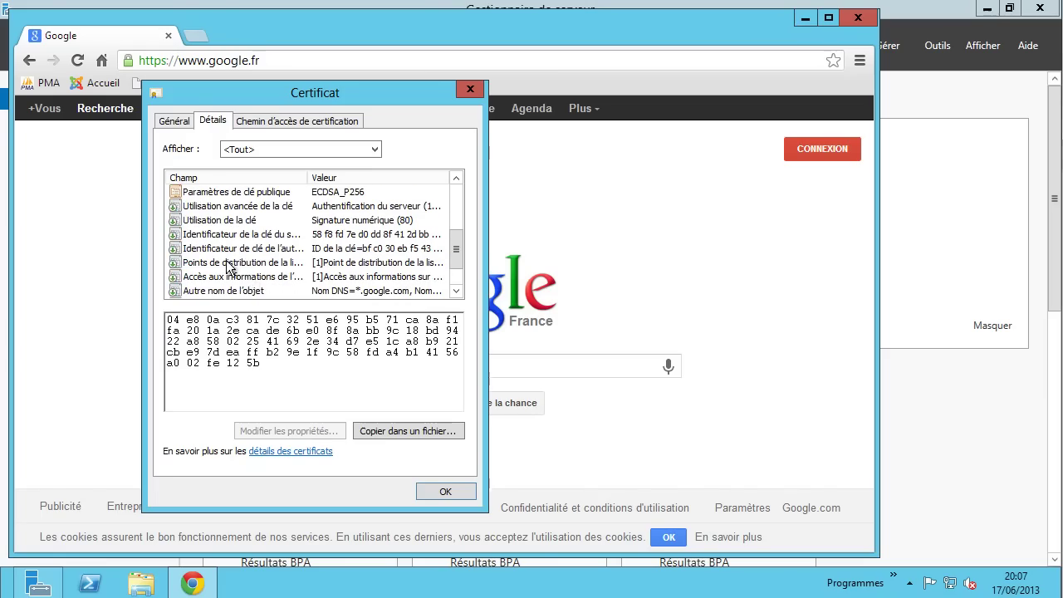
pyautogui.click(232, 264)
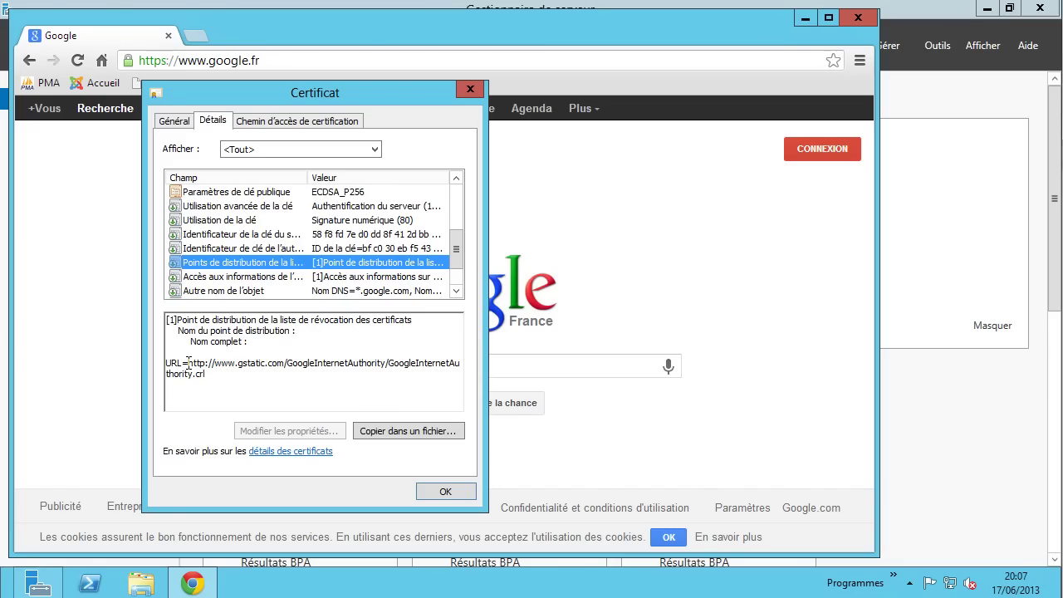
pyautogui.moveTo(187, 363); pyautogui.dragTo(206, 373)
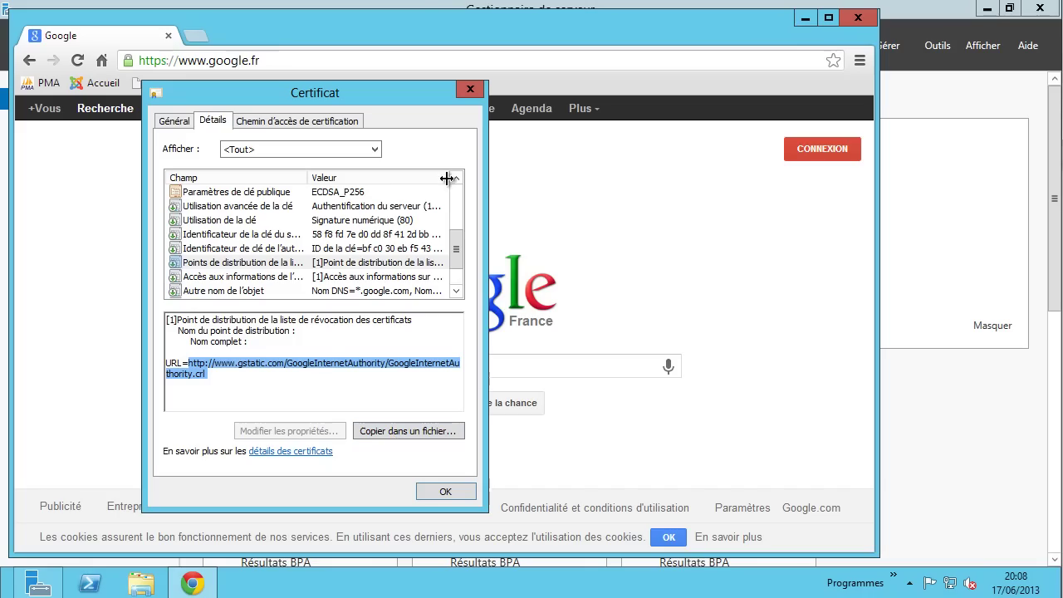
pyautogui.click(241, 364)
pyautogui.doubleClick(207, 374)
pyautogui.click(162, 121)
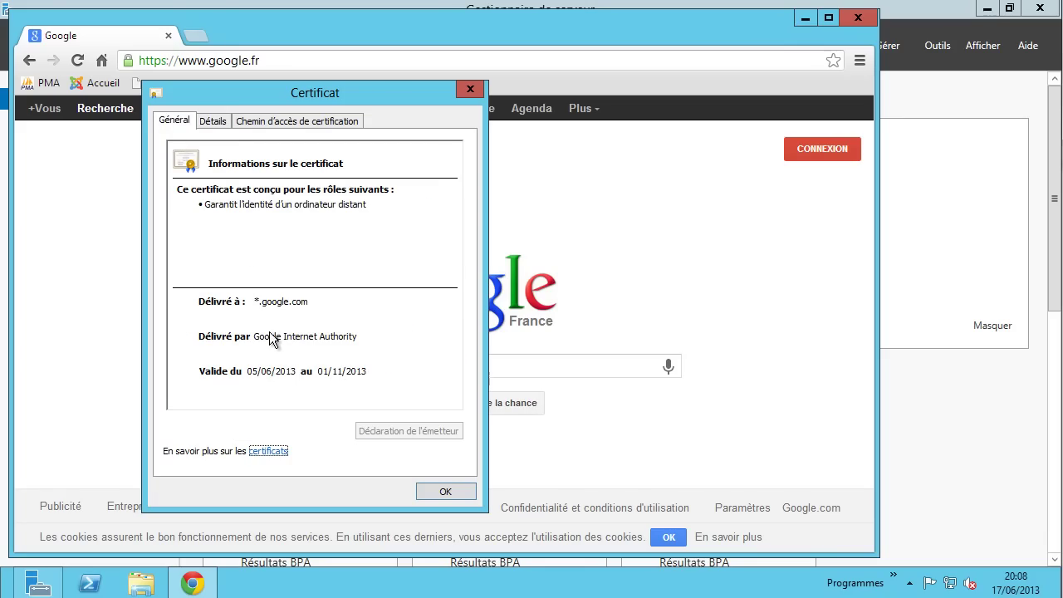
# - In the certification path, inspect GeoTrust, Google Internet Authority and *.google.com in turn
pyautogui.click(303, 124)
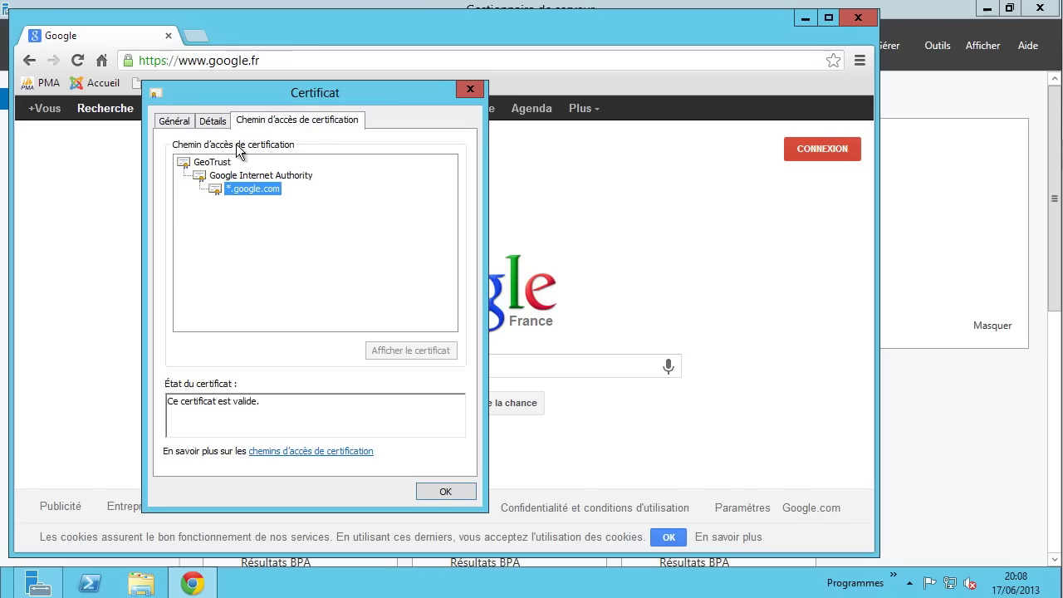
pyautogui.click(221, 163)
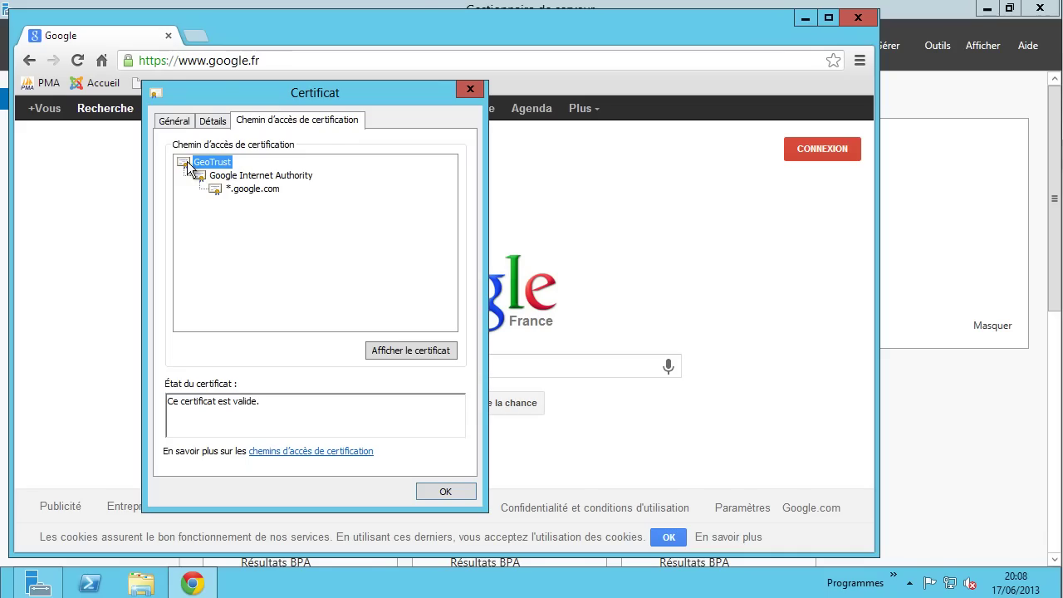
pyautogui.click(243, 180)
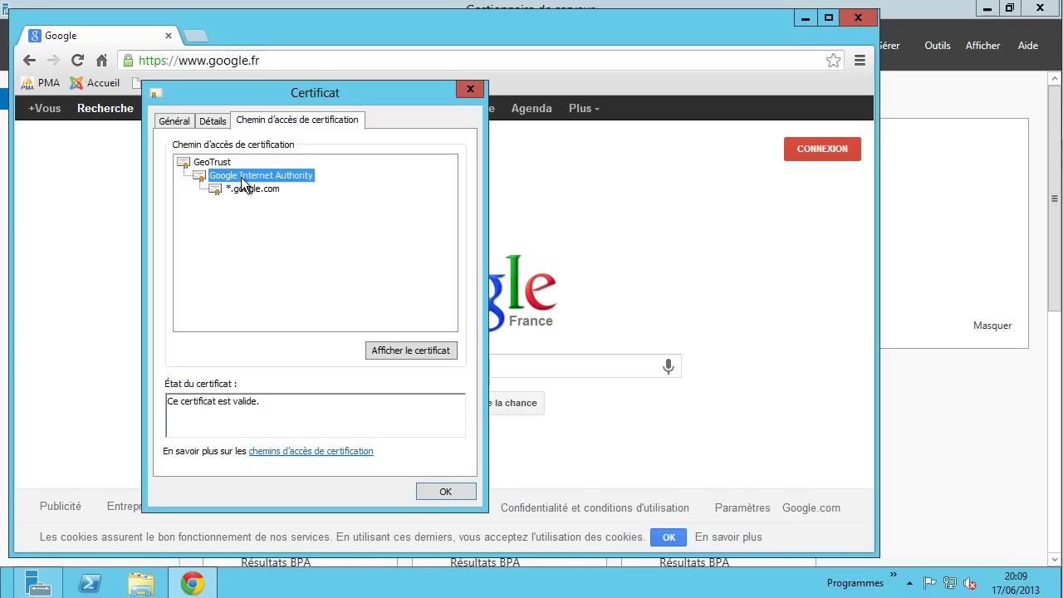
pyautogui.click(250, 188)
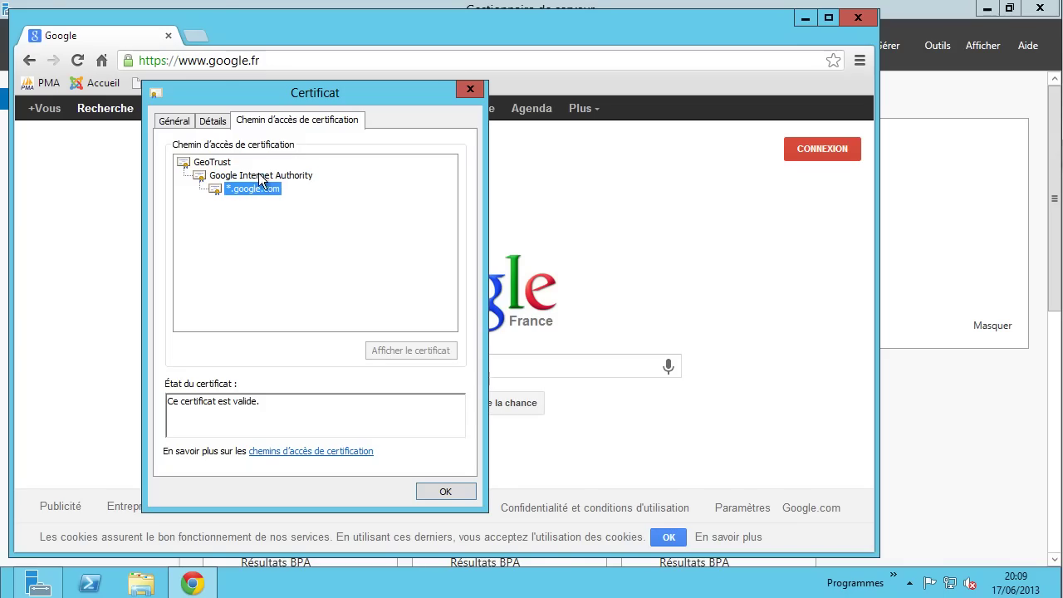
pyautogui.click(258, 174)
pyautogui.click(255, 188)
pyautogui.click(262, 176)
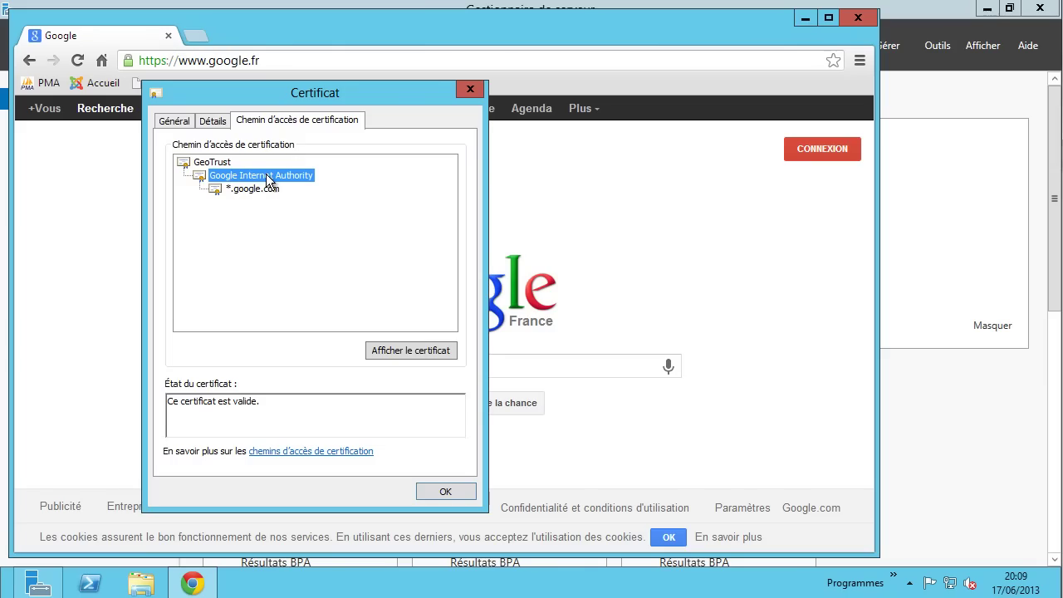
pyautogui.click(224, 165)
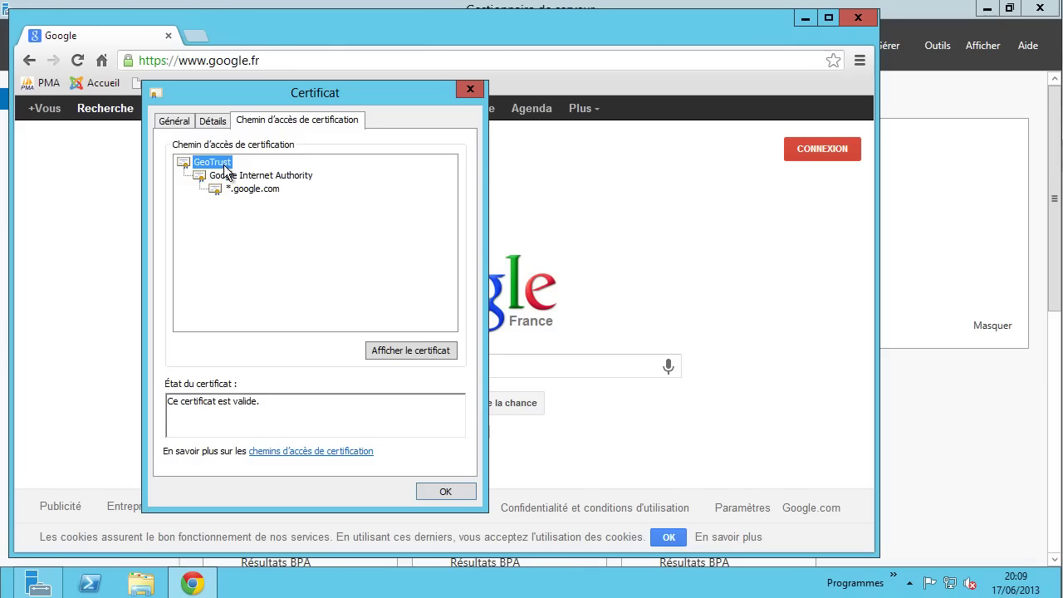
pyautogui.click(254, 174)
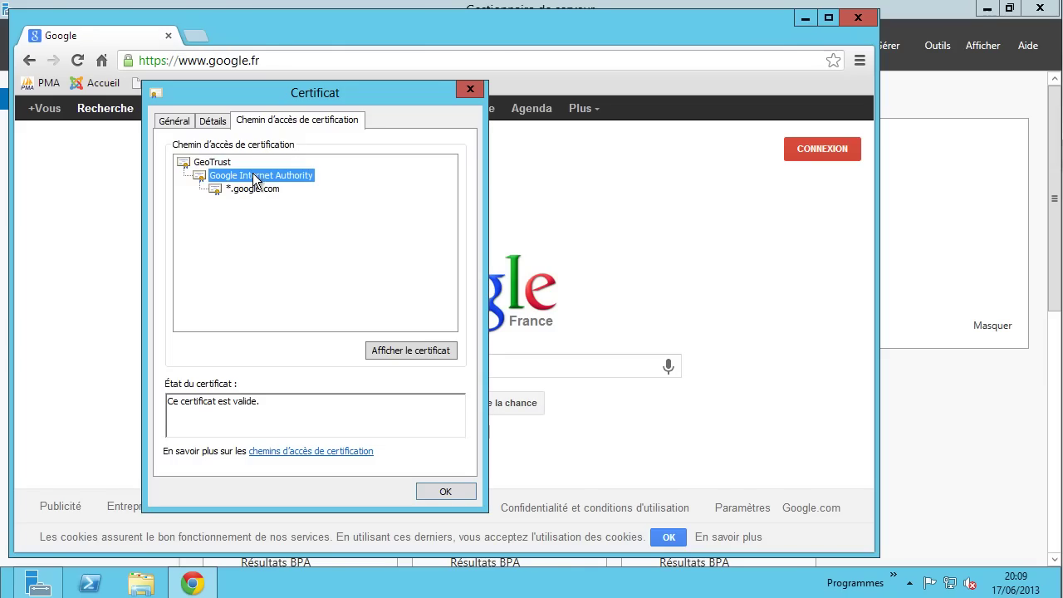
pyautogui.click(221, 164)
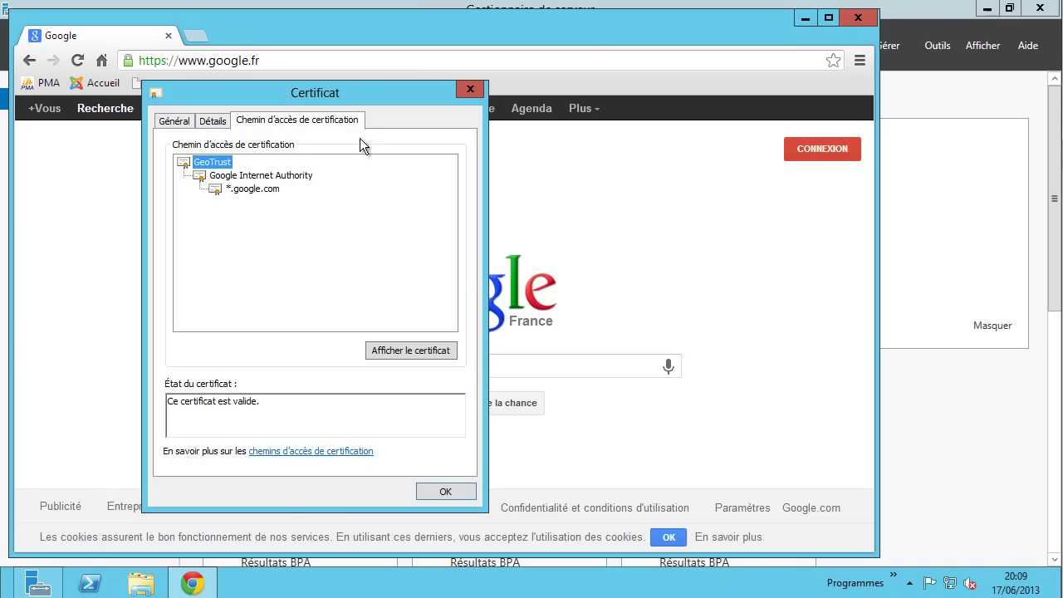
pyautogui.click(261, 174)
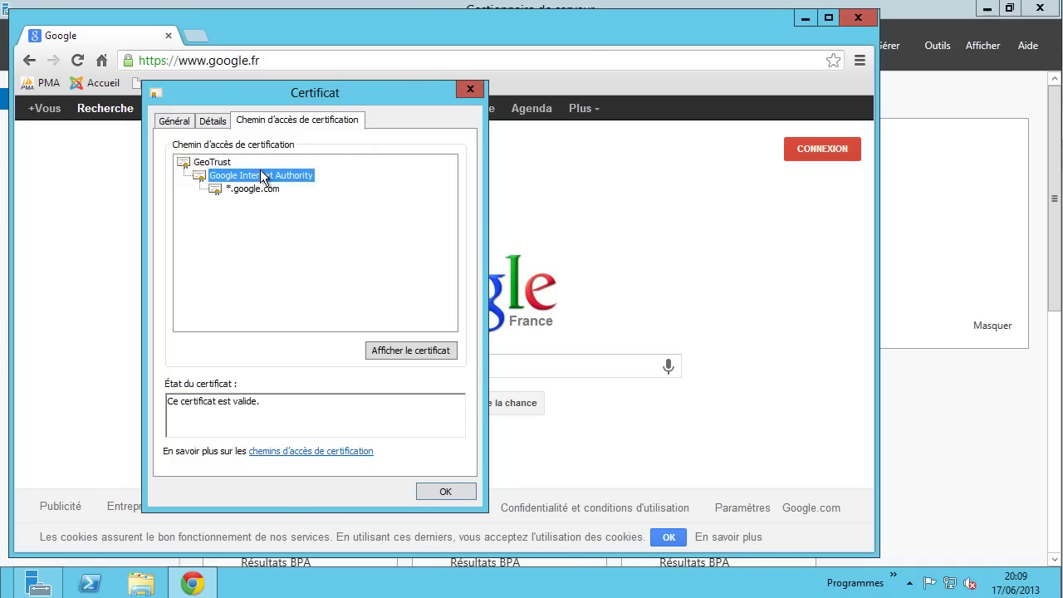
pyautogui.click(266, 189)
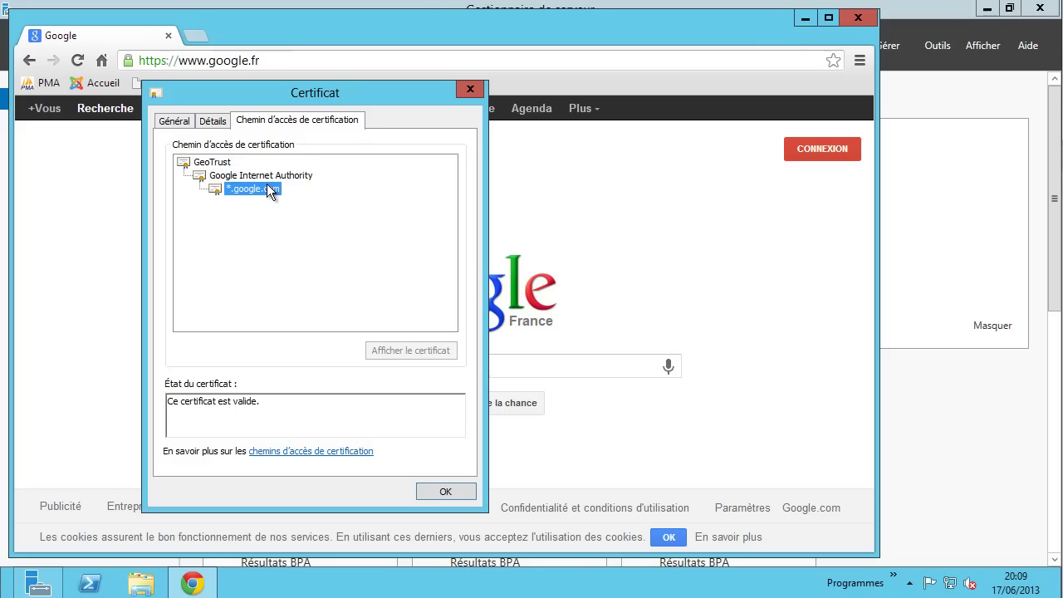
pyautogui.click(221, 164)
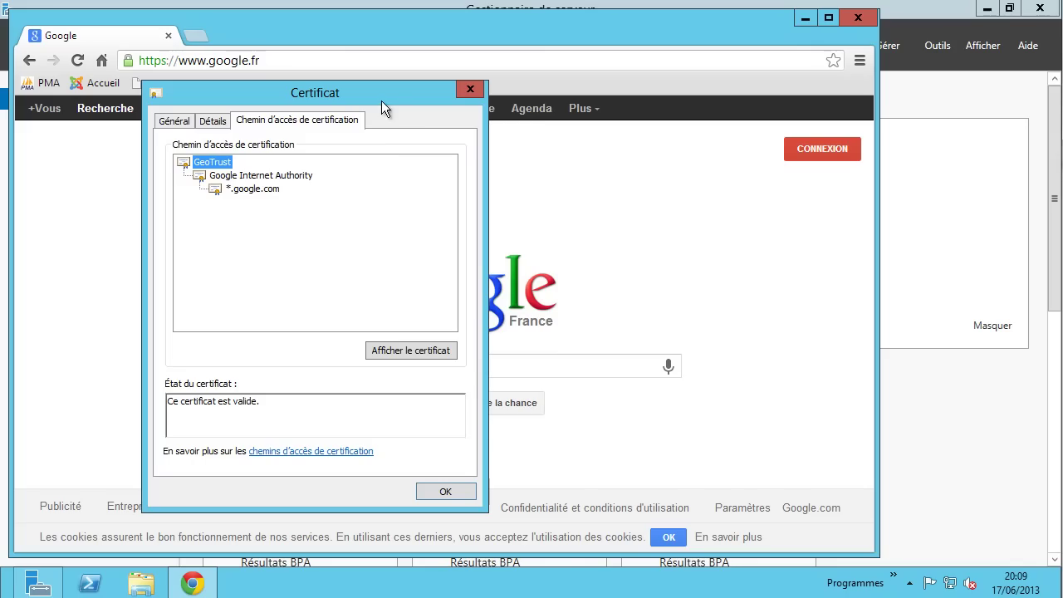
pyautogui.moveTo(380, 93); pyautogui.dragTo(358, 64)
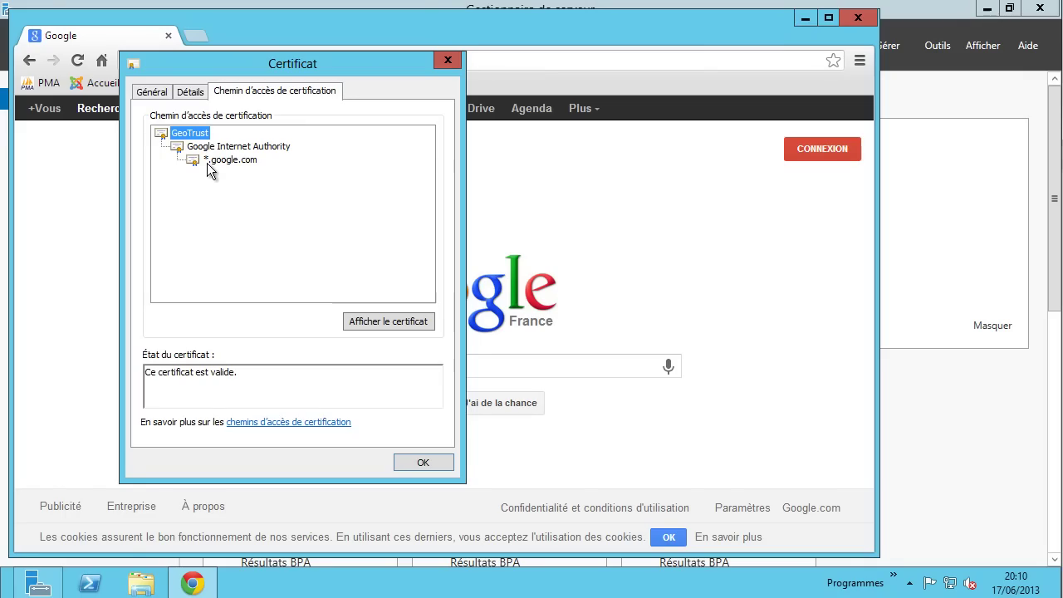
# - Launch mmc from Exécuter and add the Certificats snap-in for the local computer account
pyautogui.press('super+x')
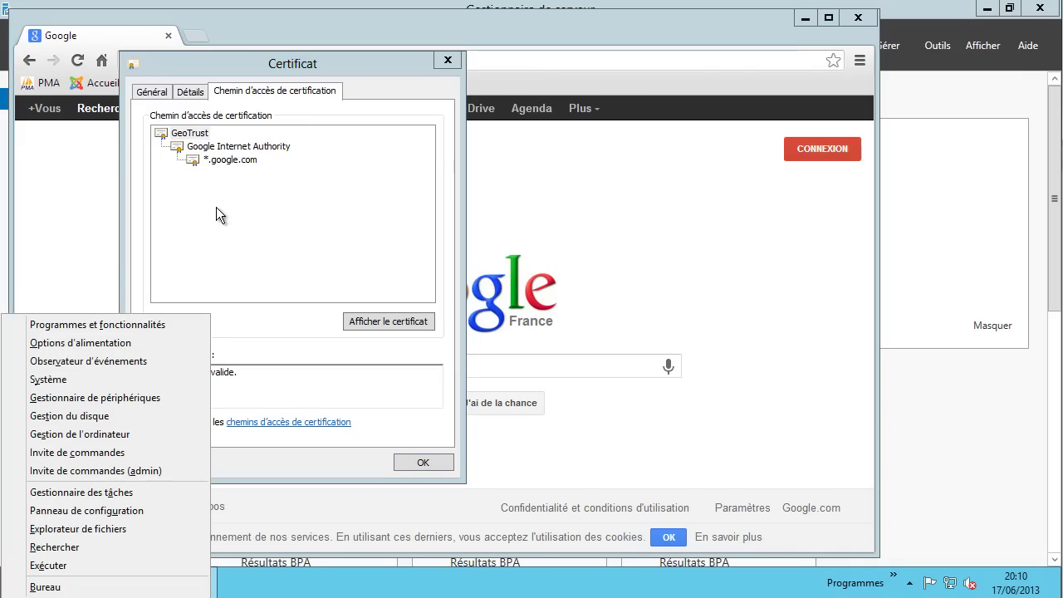
pyautogui.click(59, 571)
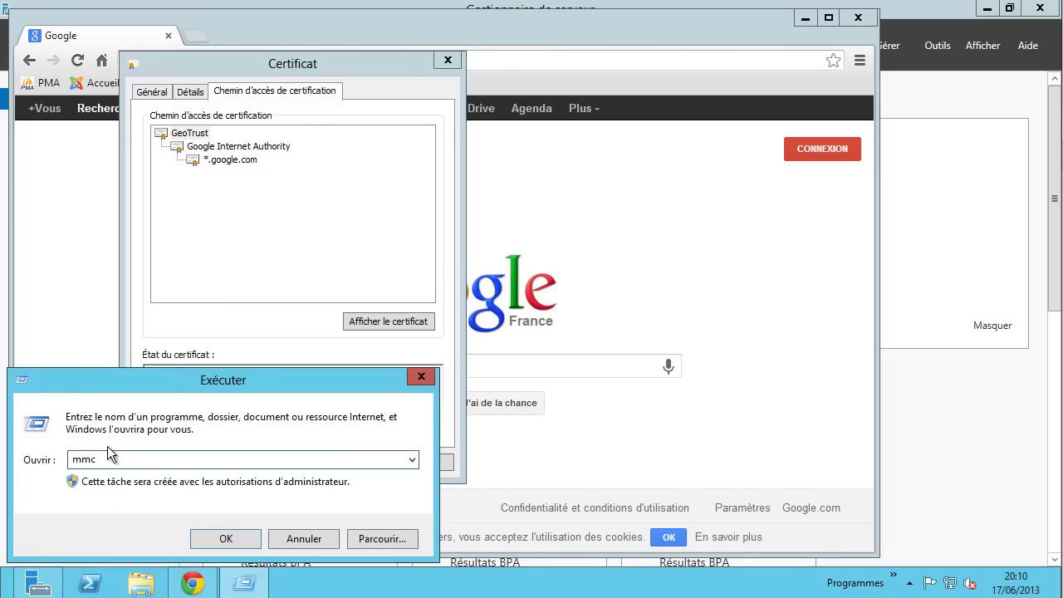
pyautogui.press('Return')
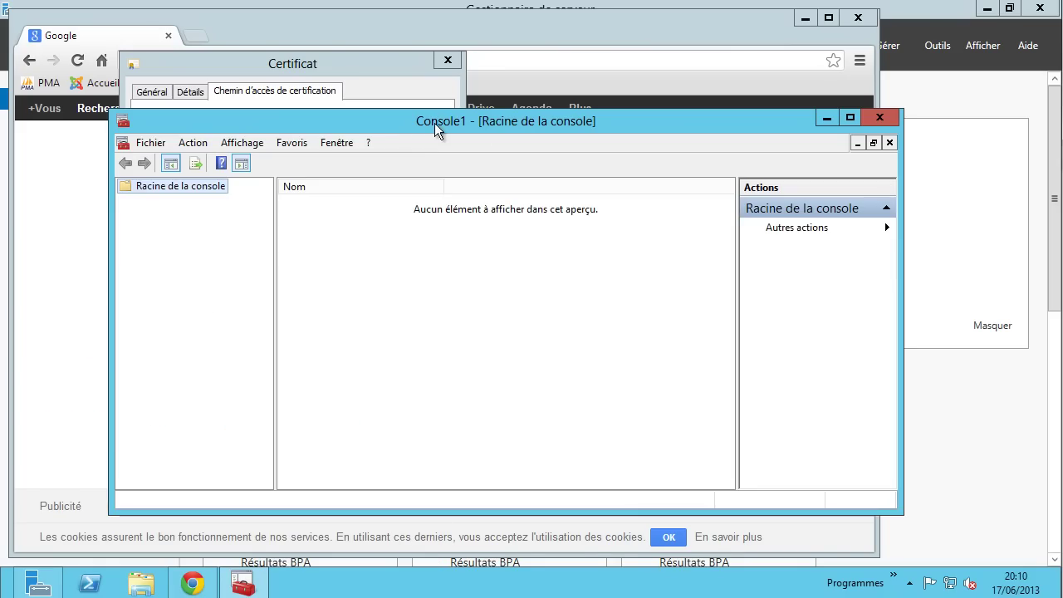
pyautogui.click(147, 147)
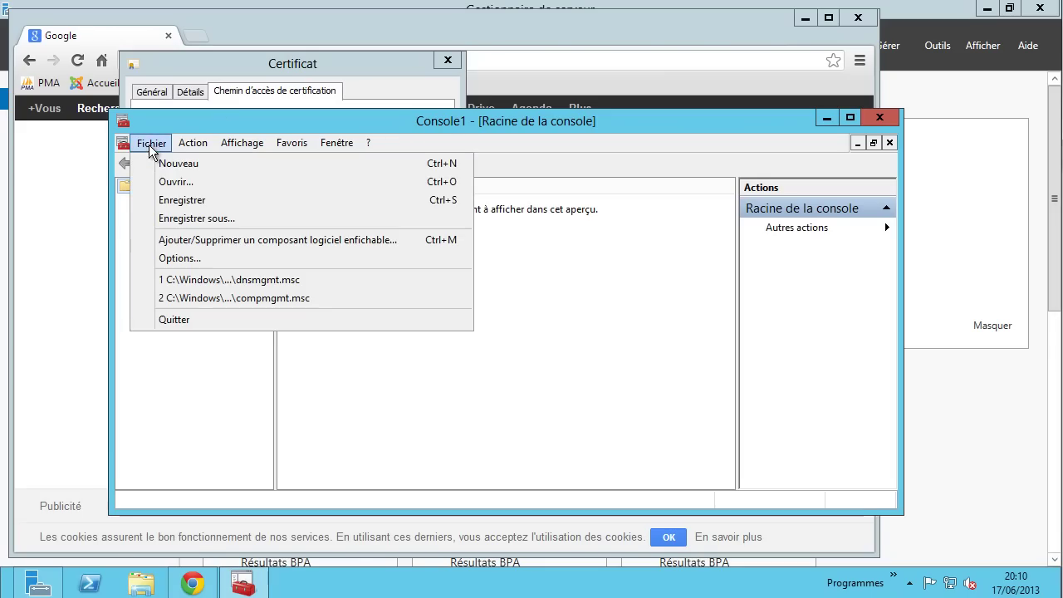
pyautogui.click(254, 243)
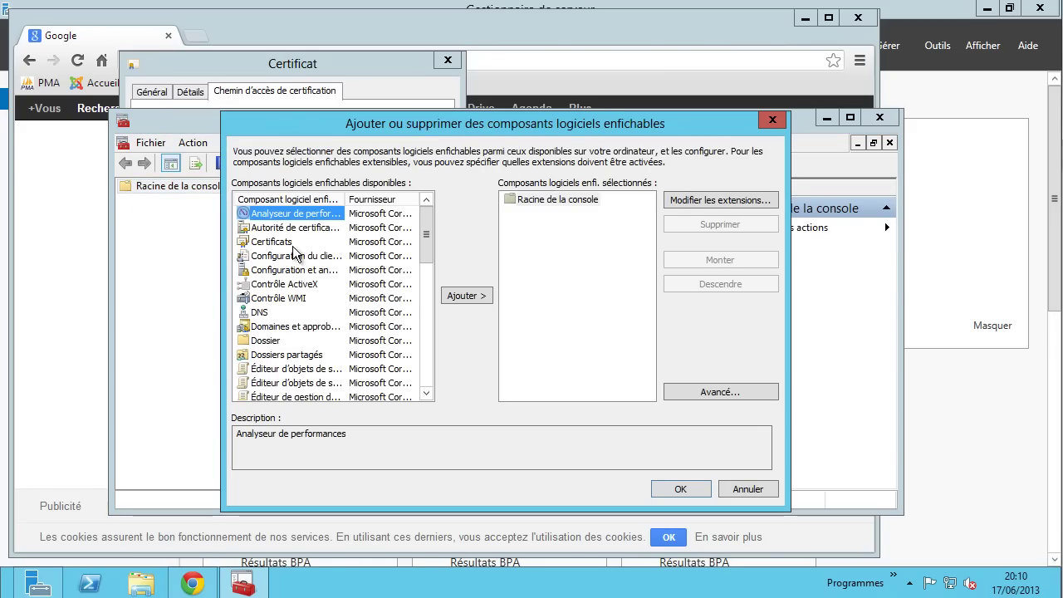
pyautogui.click(275, 244)
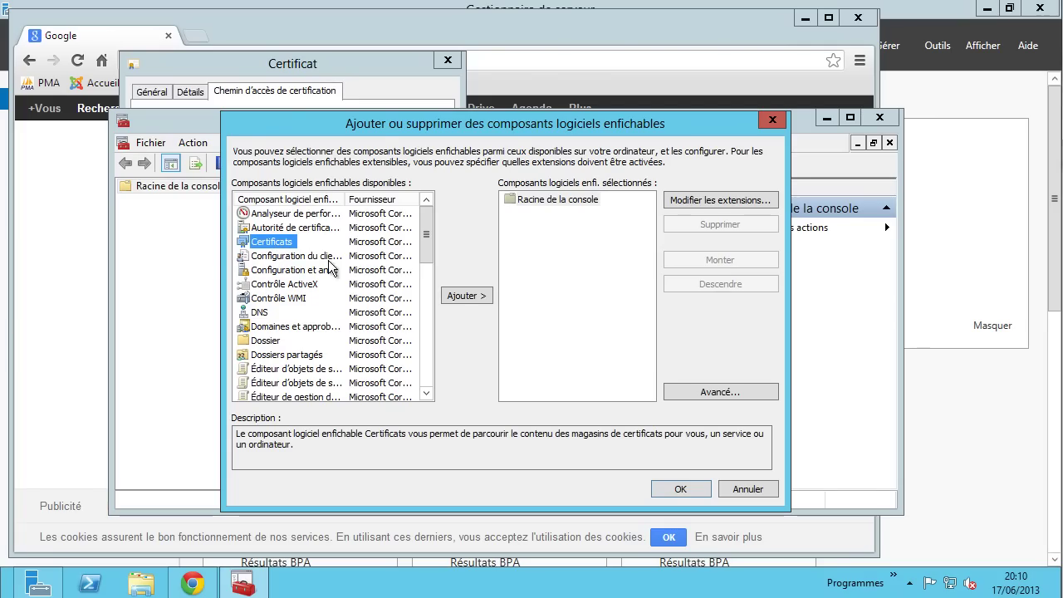
pyautogui.click(469, 296)
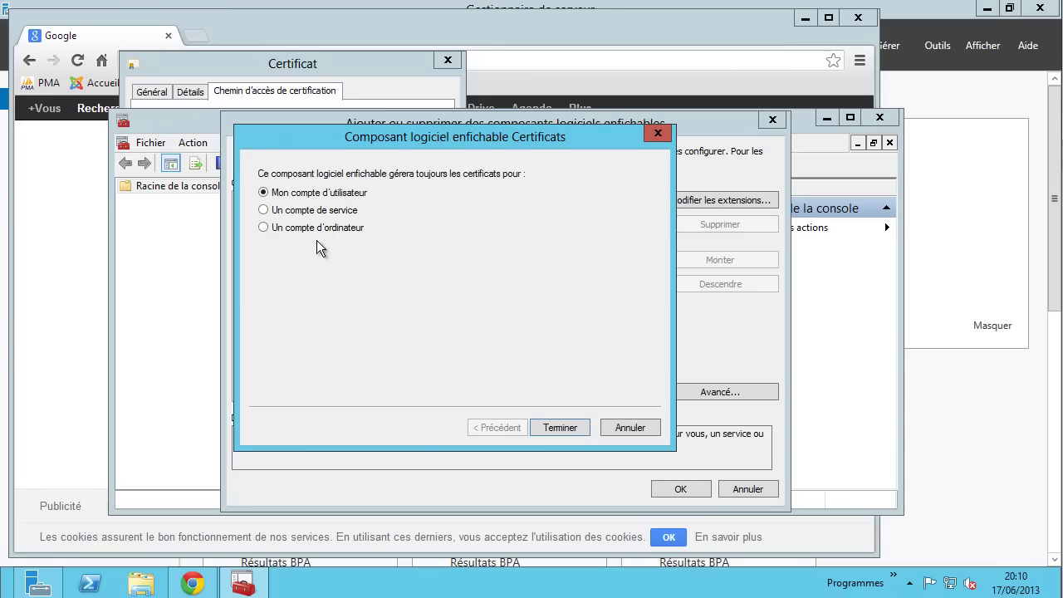
pyautogui.click(328, 228)
pyautogui.click(569, 431)
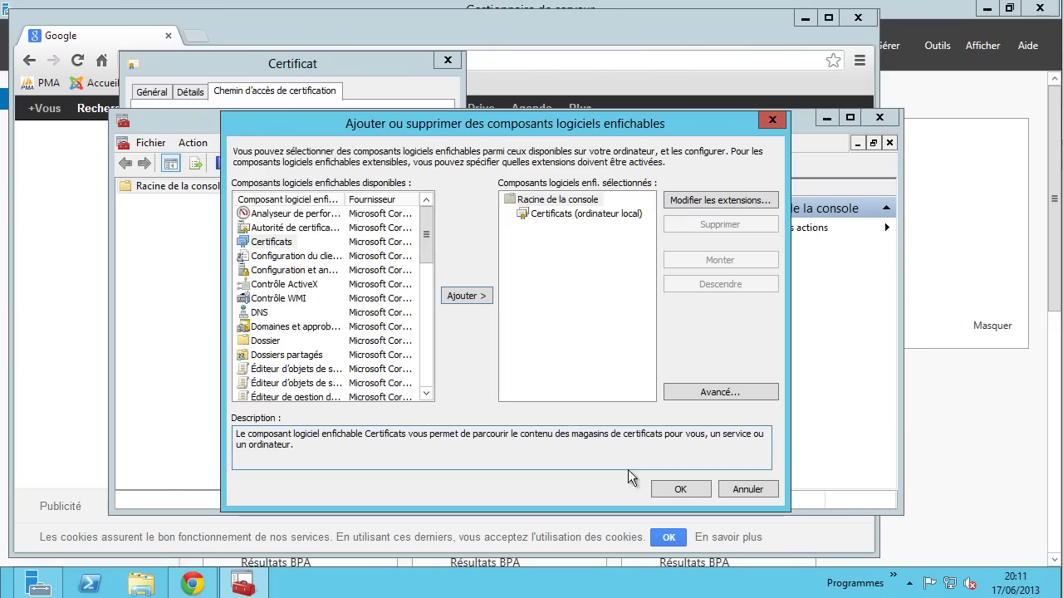
pyautogui.click(674, 487)
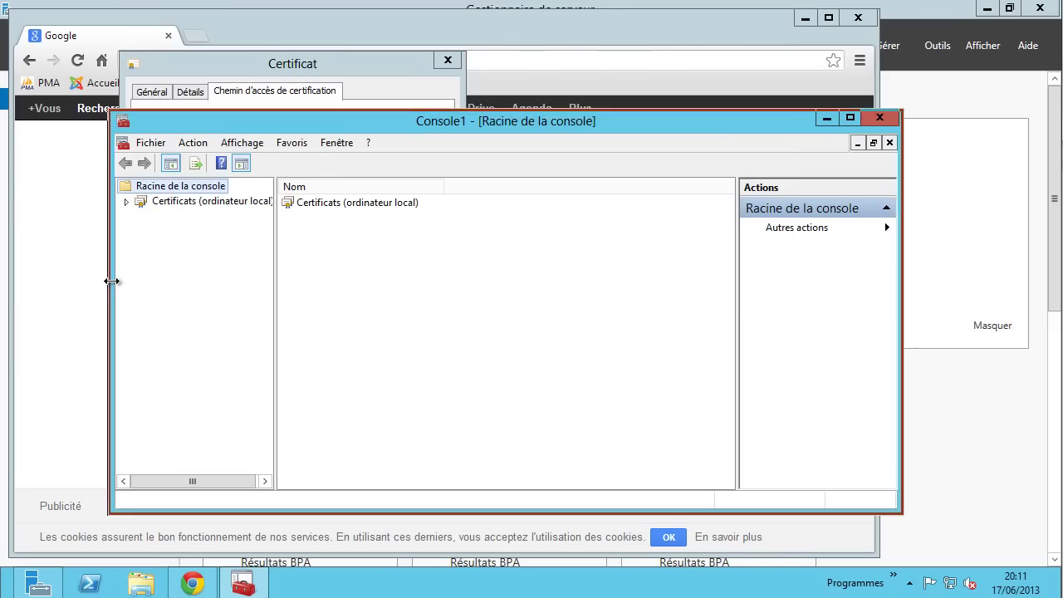
# - Open Autorités de certification racines de confiance > Certificats to list its 15 certificates
pyautogui.moveTo(109, 280); pyautogui.dragTo(73, 282)
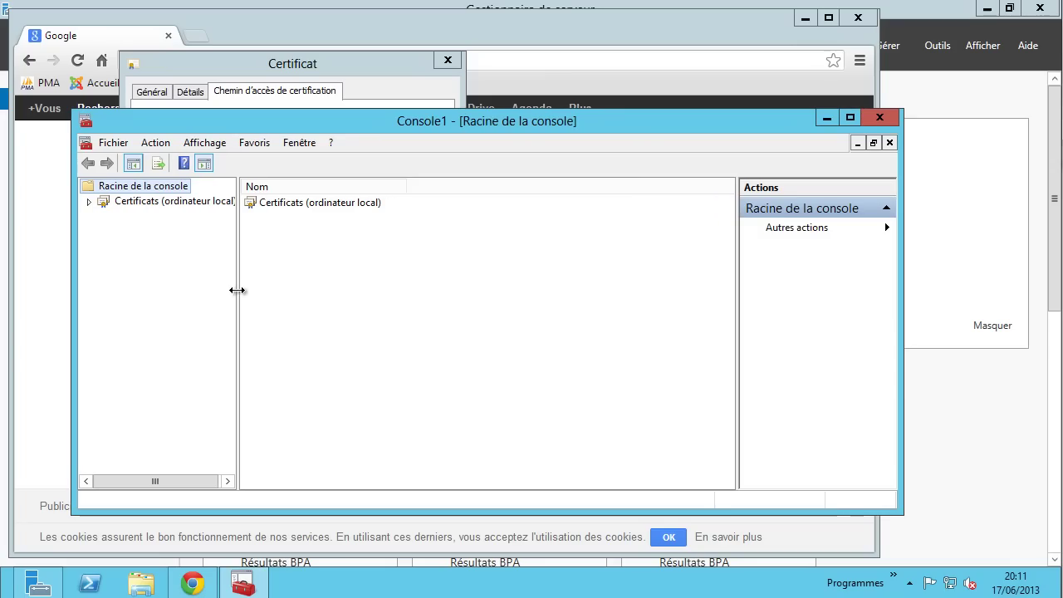
pyautogui.moveTo(236, 290); pyautogui.dragTo(296, 291)
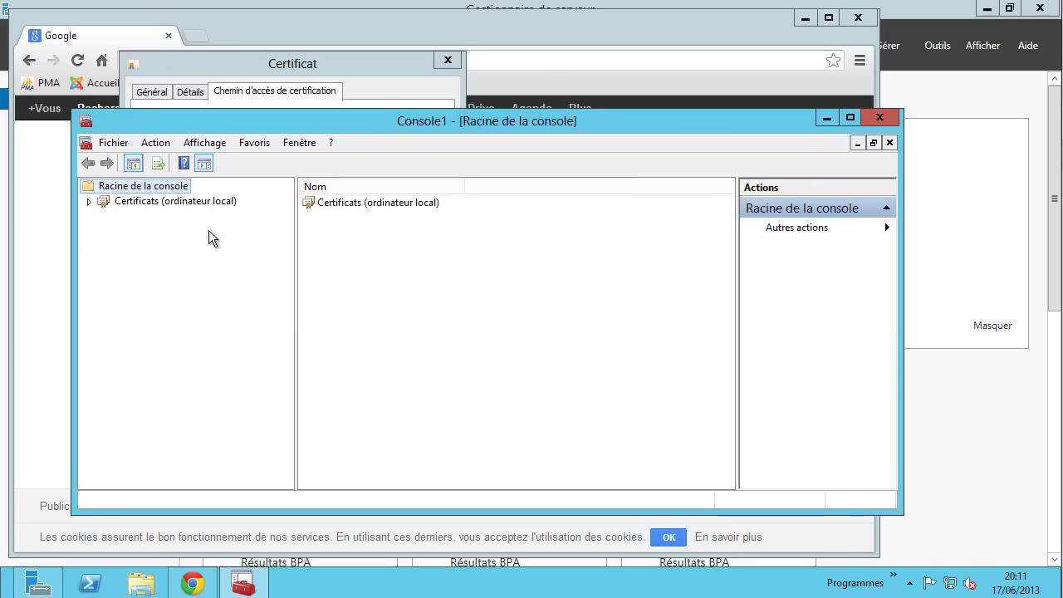
pyautogui.click(92, 206)
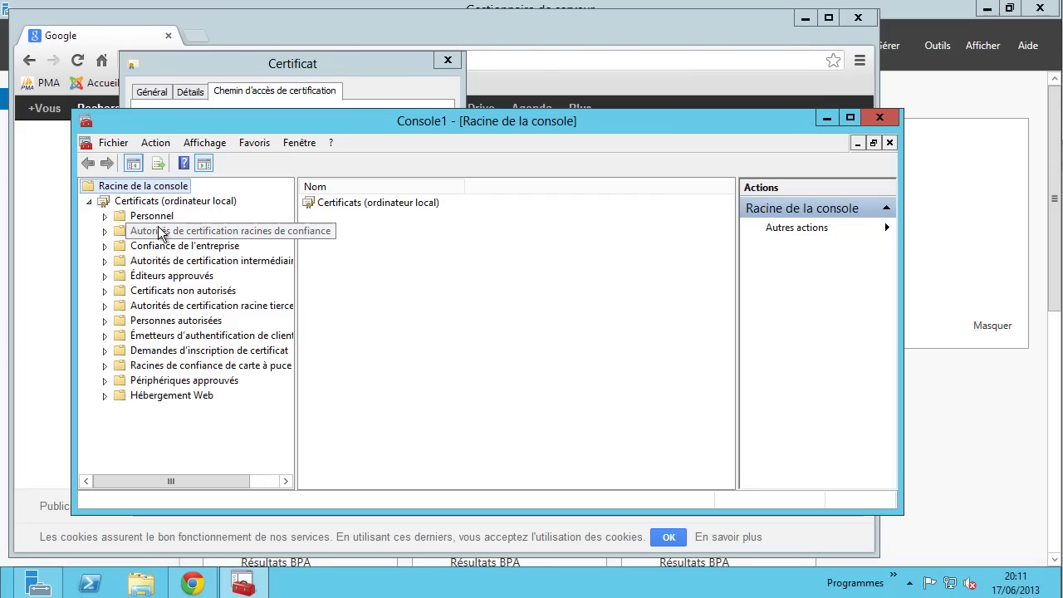
pyautogui.click(252, 233)
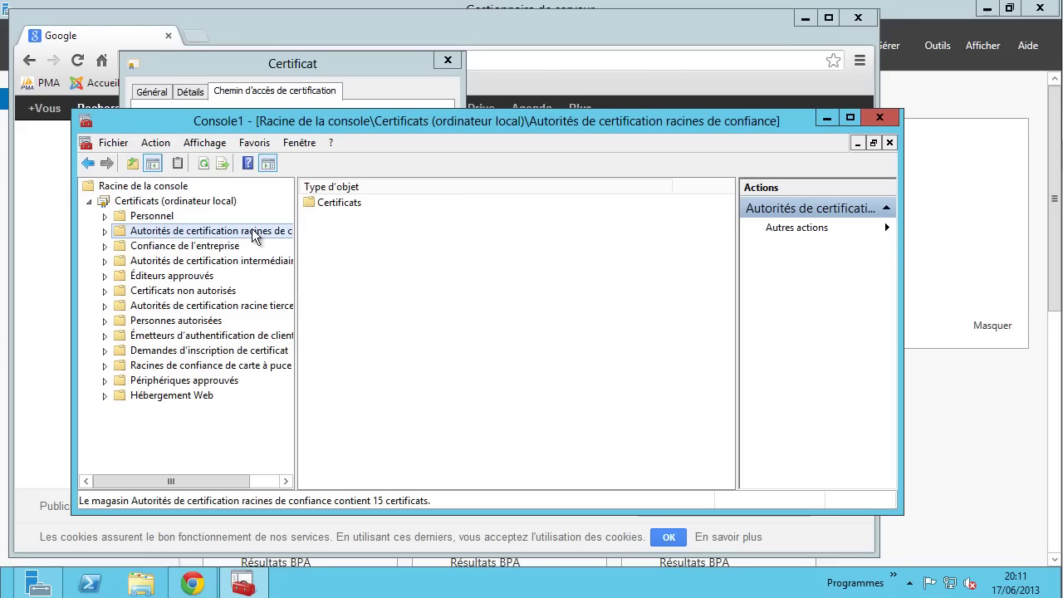
pyautogui.doubleClick(344, 205)
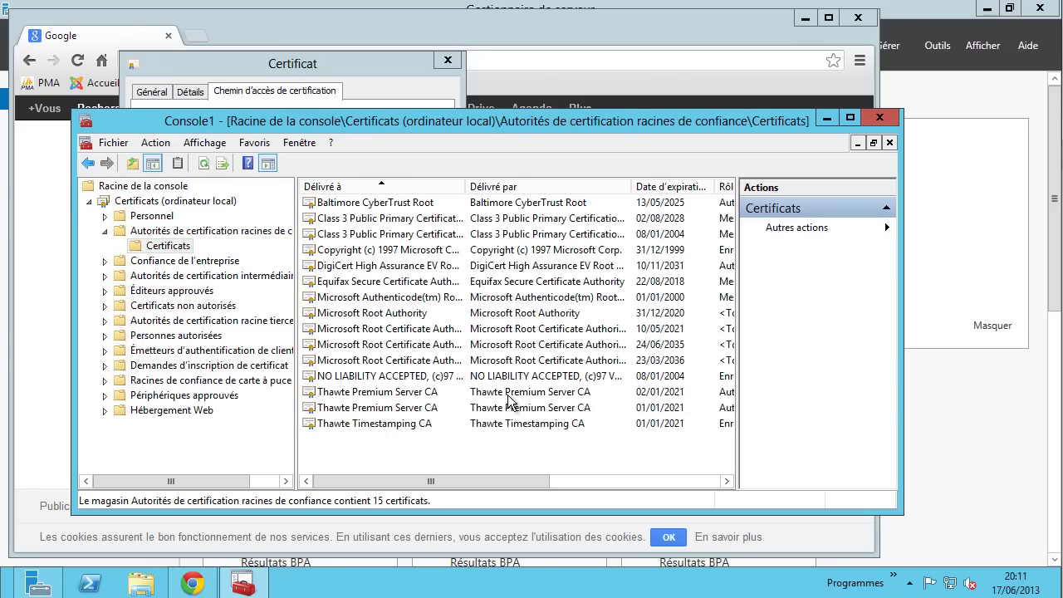
pyautogui.click(535, 299)
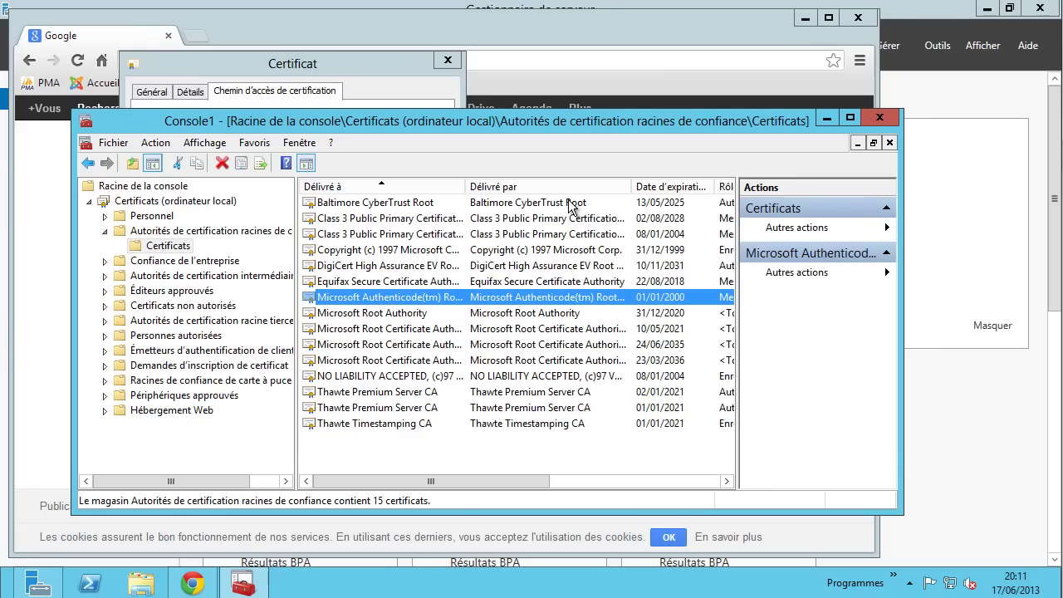
pyautogui.moveTo(509, 119); pyautogui.dragTo(682, 95)
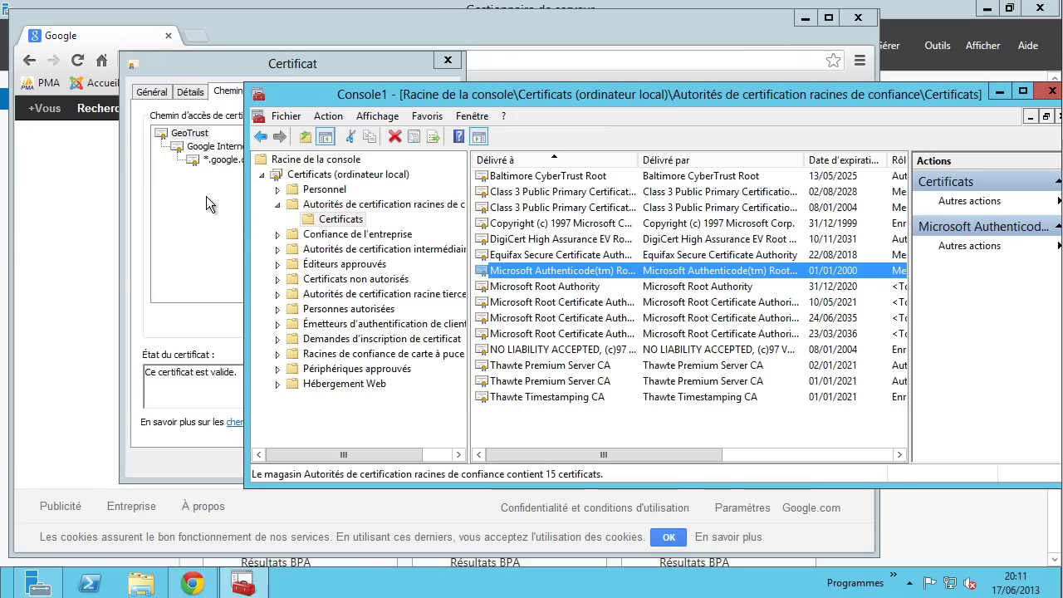
# - View the Google Internet Authority certificate from the path, issued by Equifax Secure Certificate Authority
pyautogui.click(198, 137)
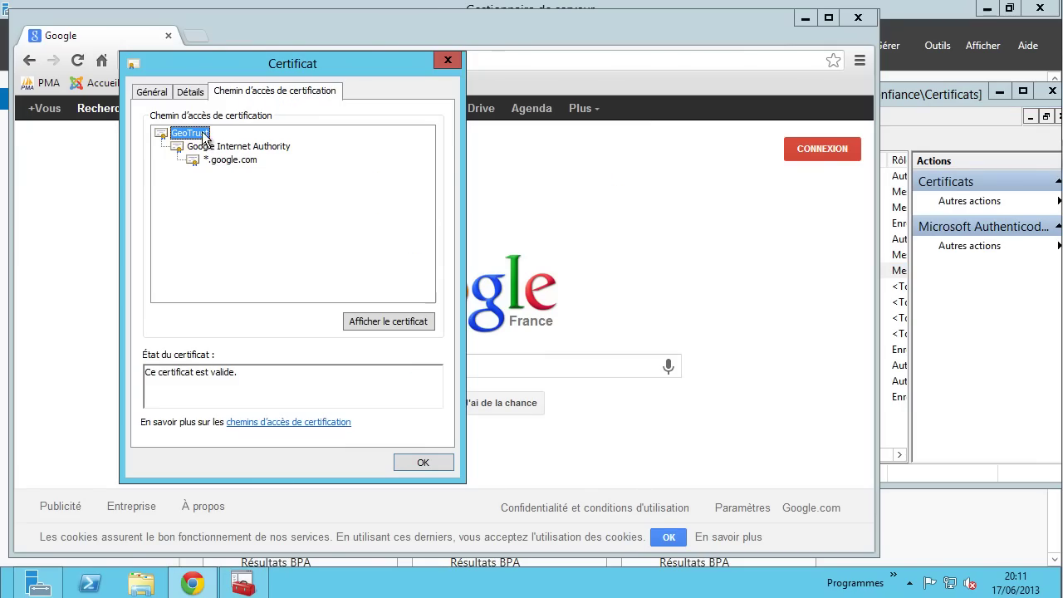
pyautogui.click(241, 147)
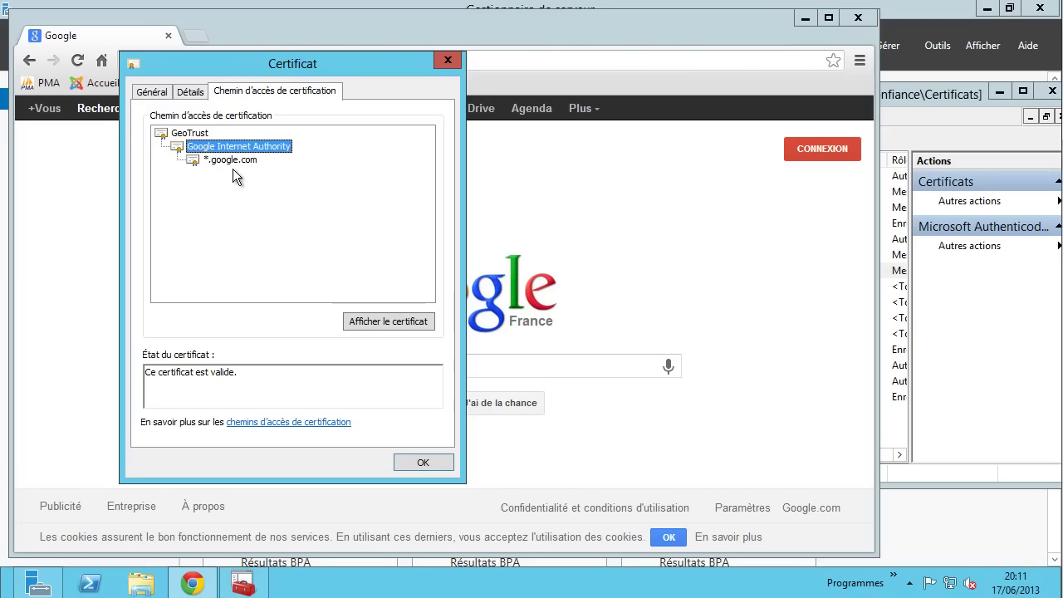
pyautogui.click(189, 135)
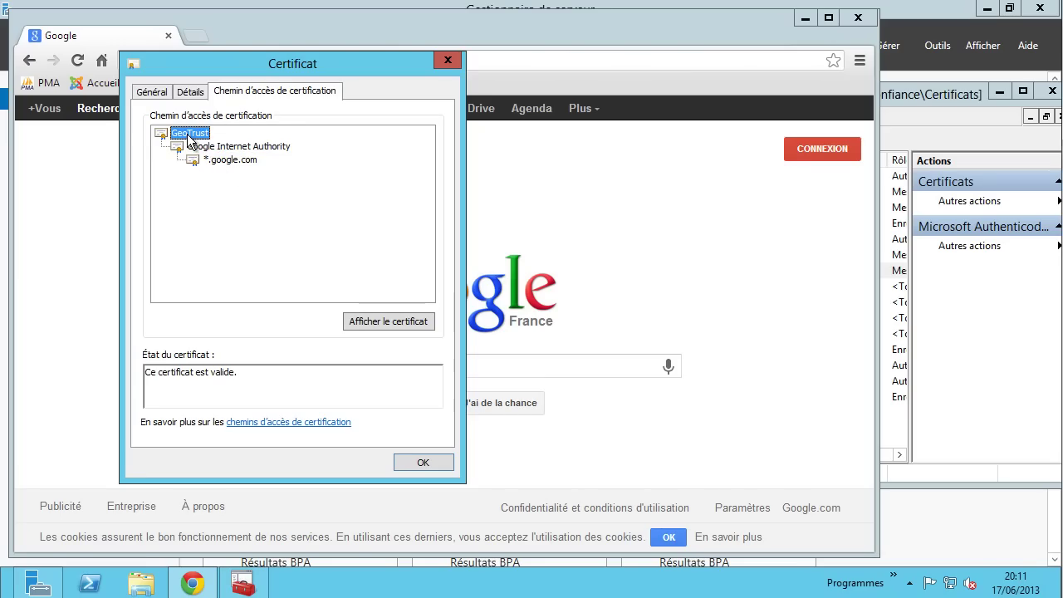
pyautogui.click(219, 147)
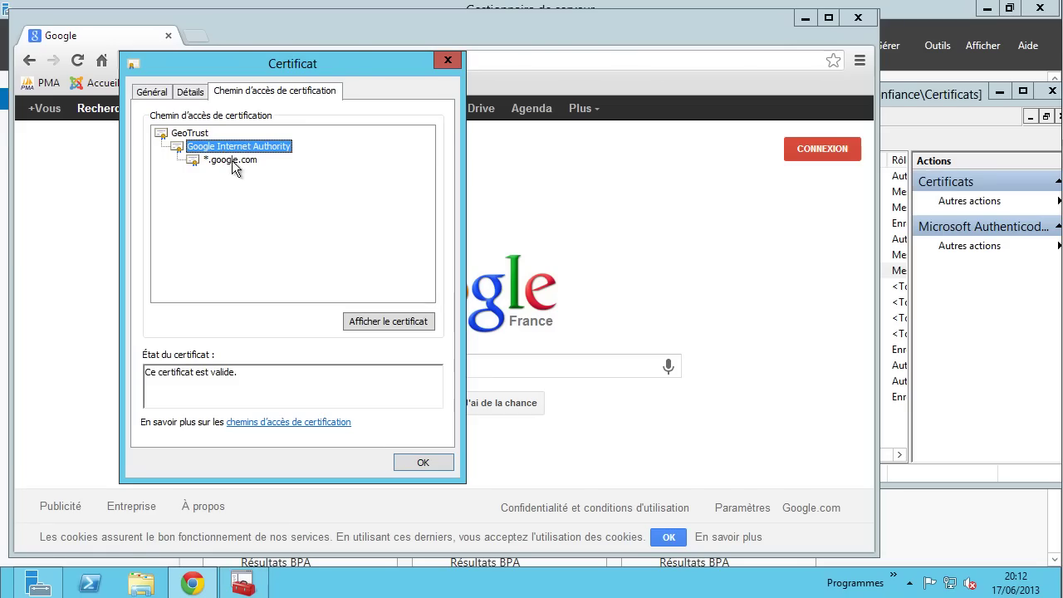
pyautogui.click(229, 161)
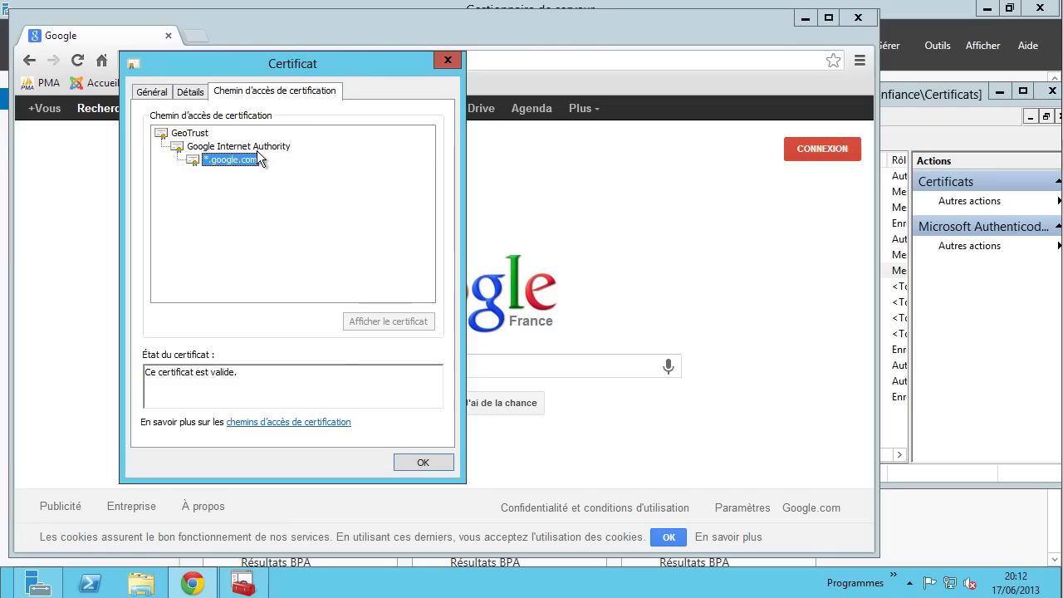
pyautogui.click(256, 148)
pyautogui.click(363, 320)
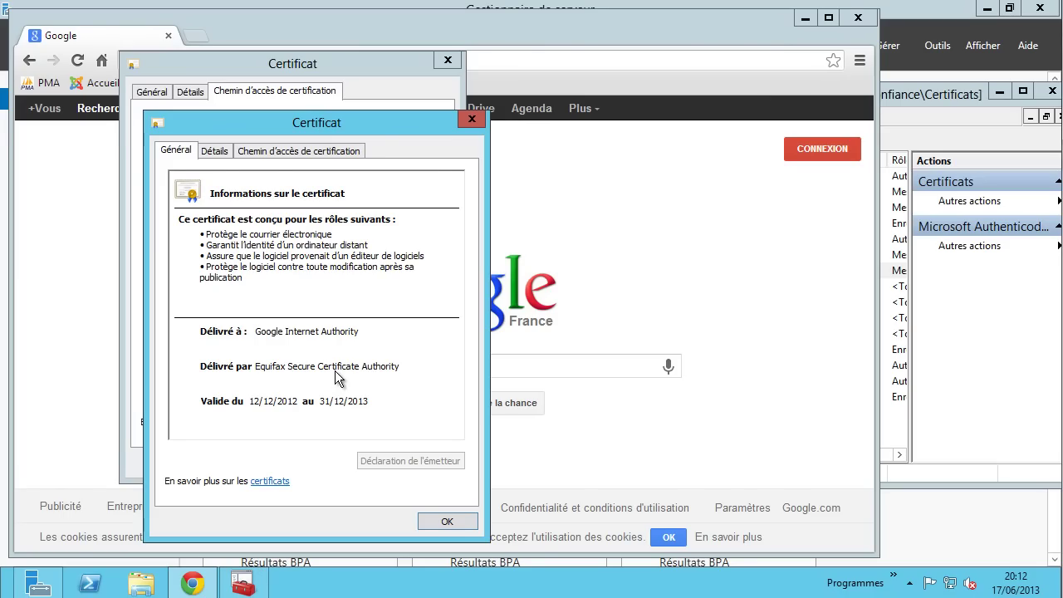
pyautogui.click(897, 422)
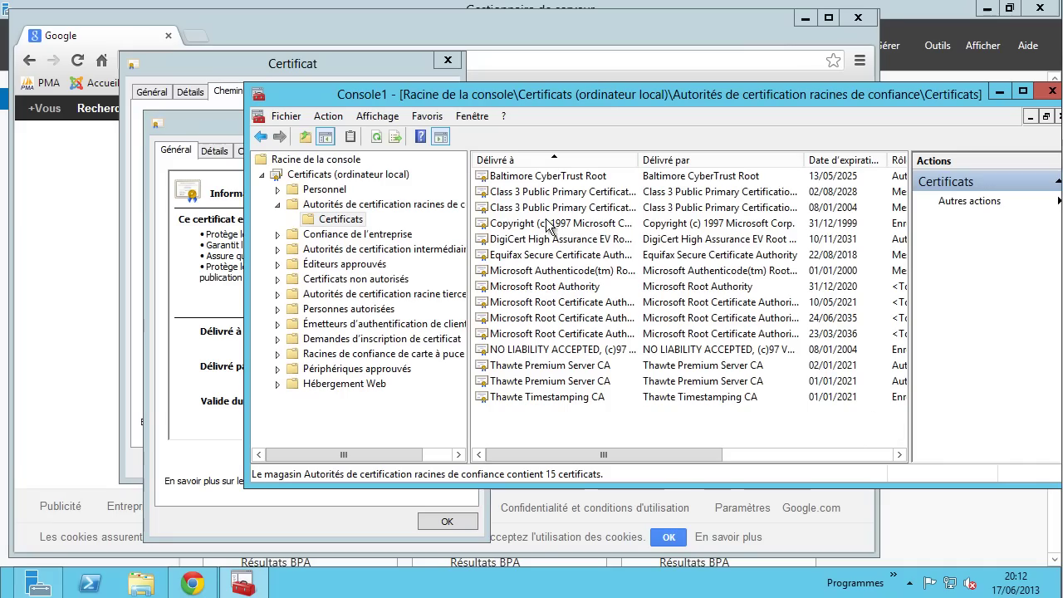
# - Locate Equifax Secure Certificate Authority among trusted roots, then return to the Google Internet Authority certificate
pyautogui.click(555, 260)
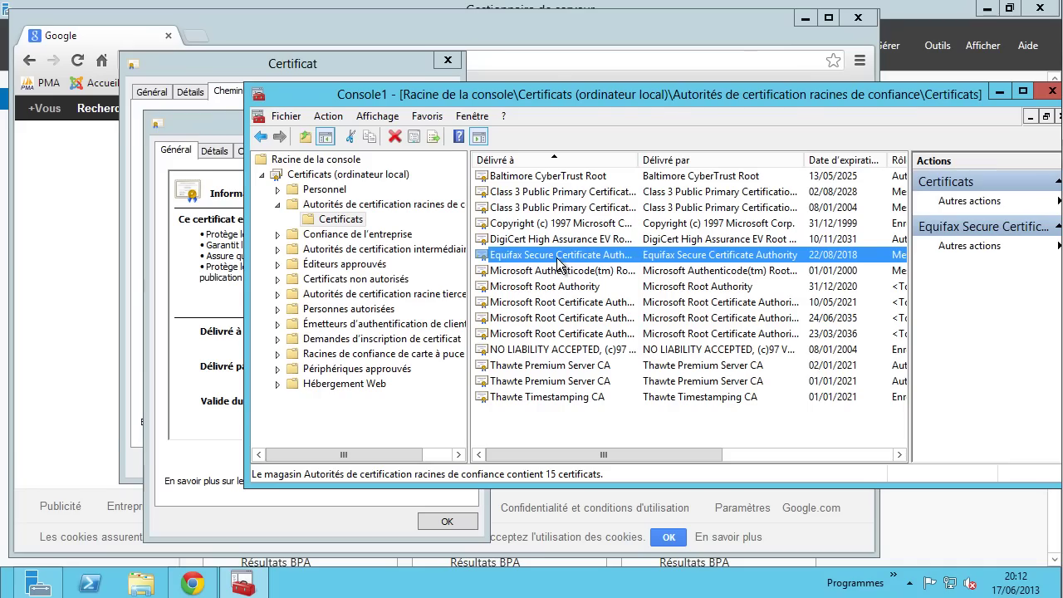
pyautogui.click(217, 428)
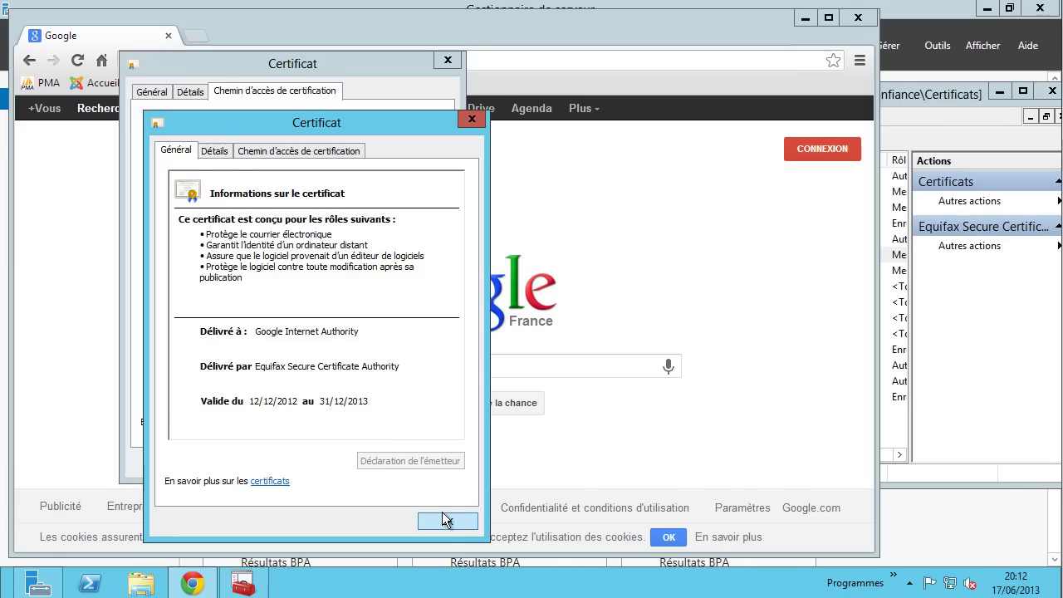
# - Inspect the Google Internet Authority certificate's subject in Détails, then close that certificate
pyautogui.click(214, 151)
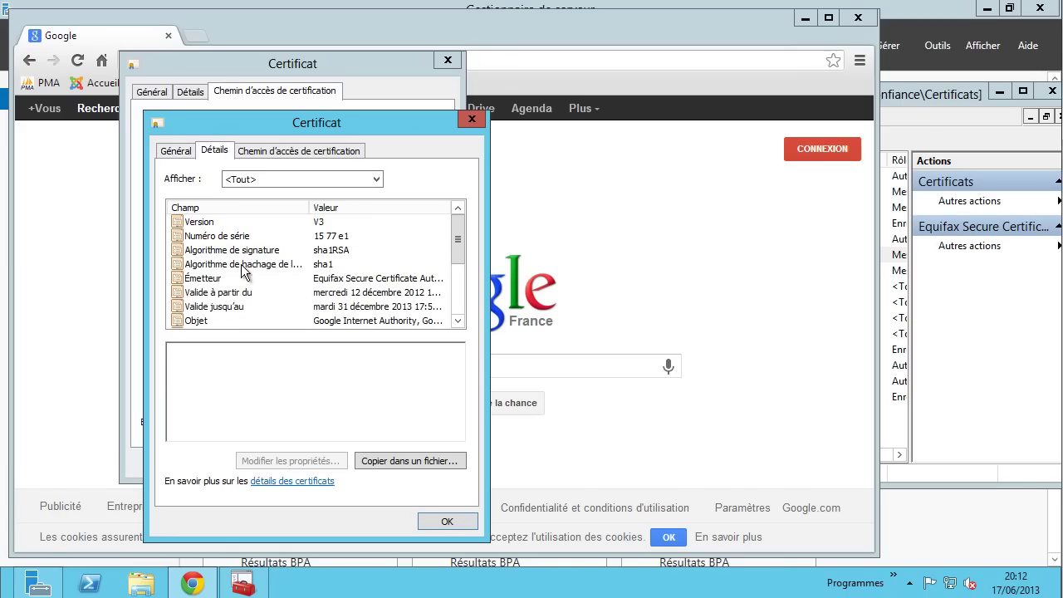
pyautogui.click(210, 321)
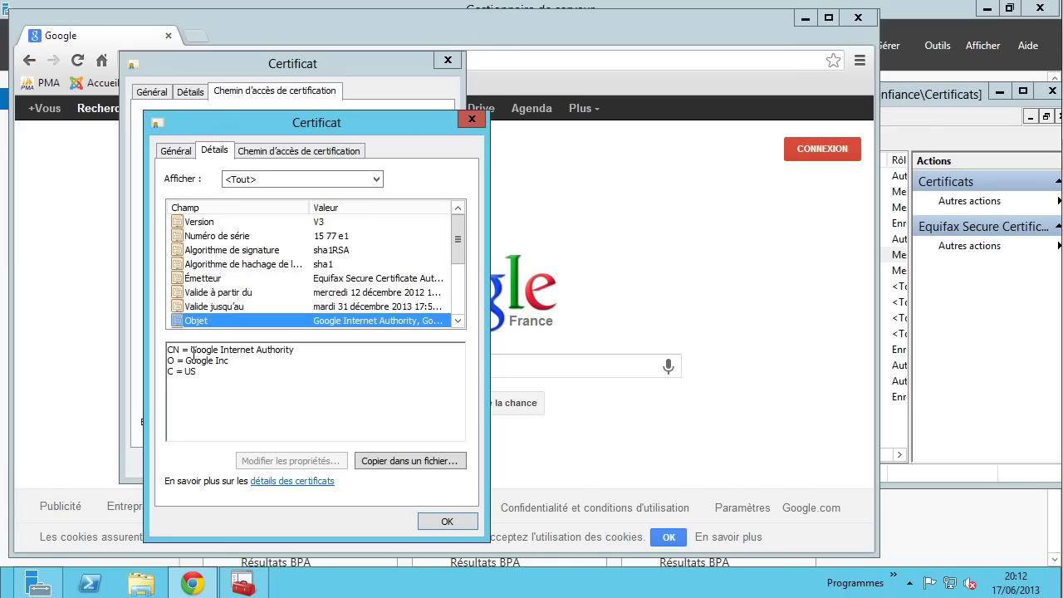
pyautogui.doubleClick(194, 352)
pyautogui.moveTo(246, 355); pyautogui.dragTo(306, 350)
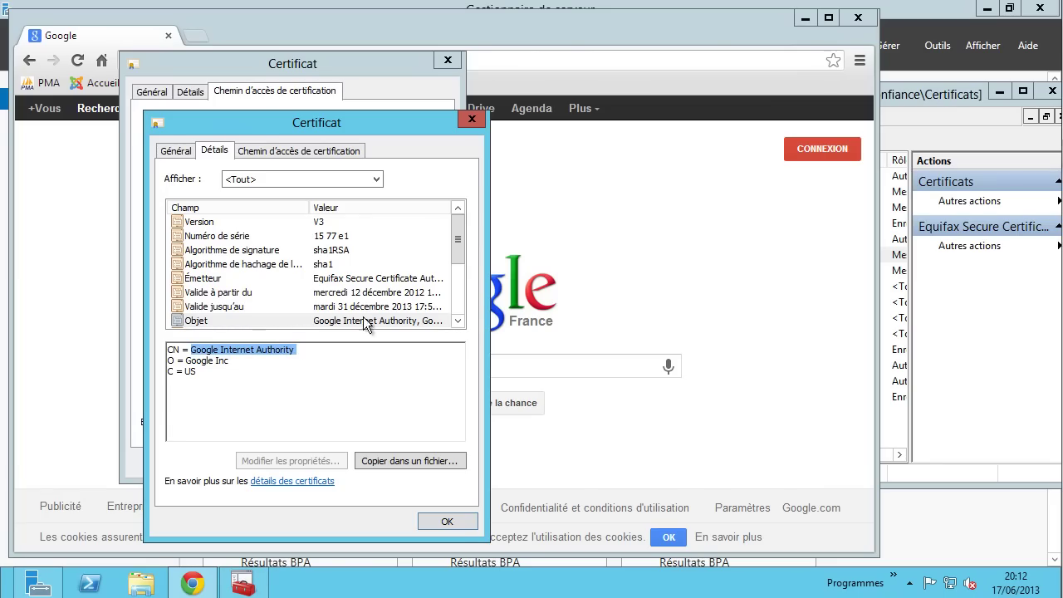
pyautogui.click(447, 520)
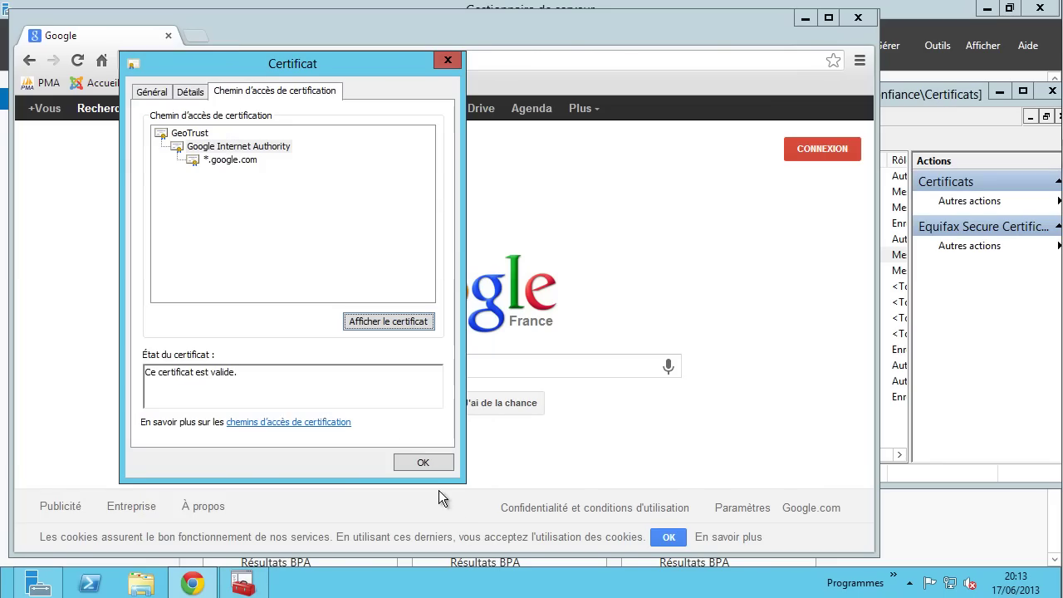
# - Select the *.google.com certificate and inspect its subject CN *.google.com in Détails
pyautogui.click(241, 162)
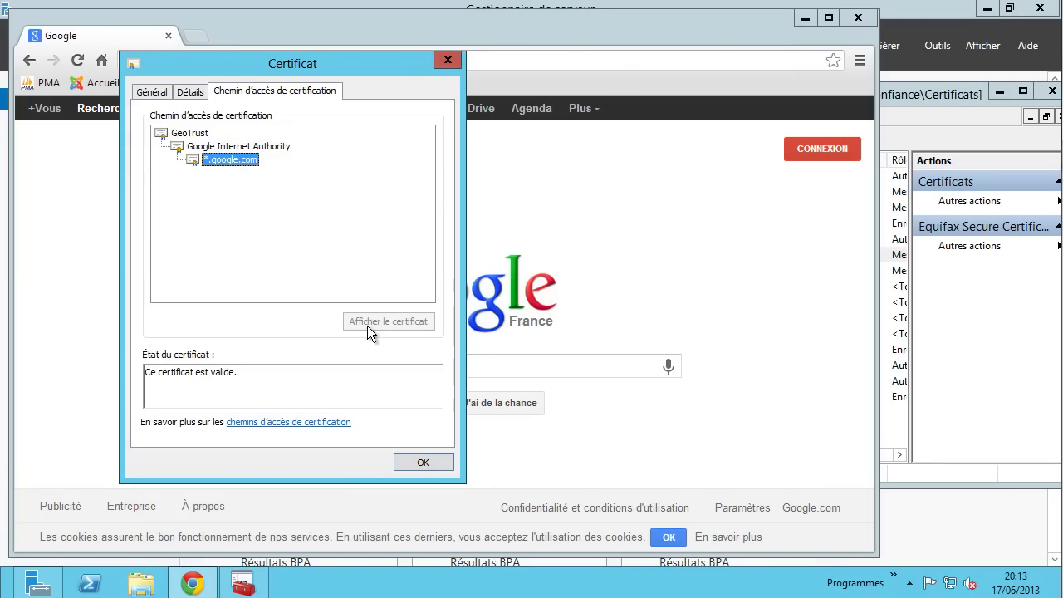
pyautogui.click(190, 92)
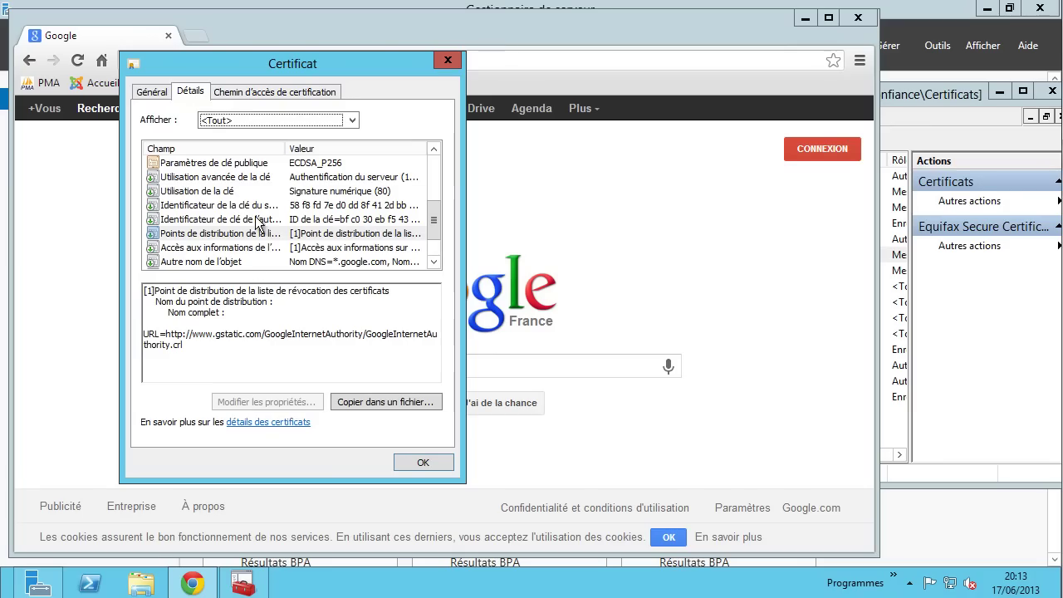
pyautogui.click(226, 247)
pyautogui.scroll(1, 216, 236)
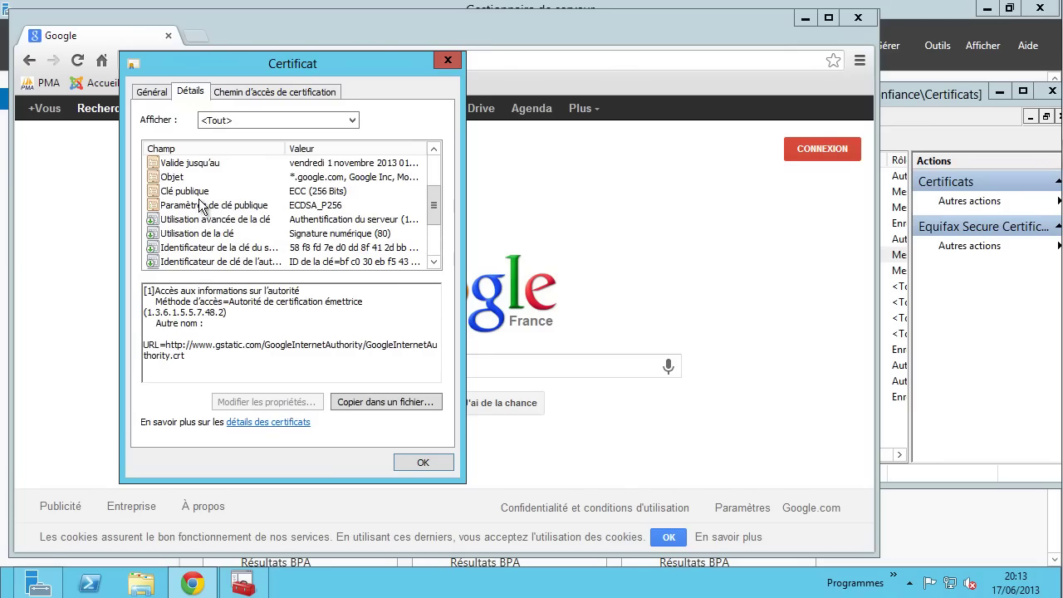
pyautogui.click(195, 176)
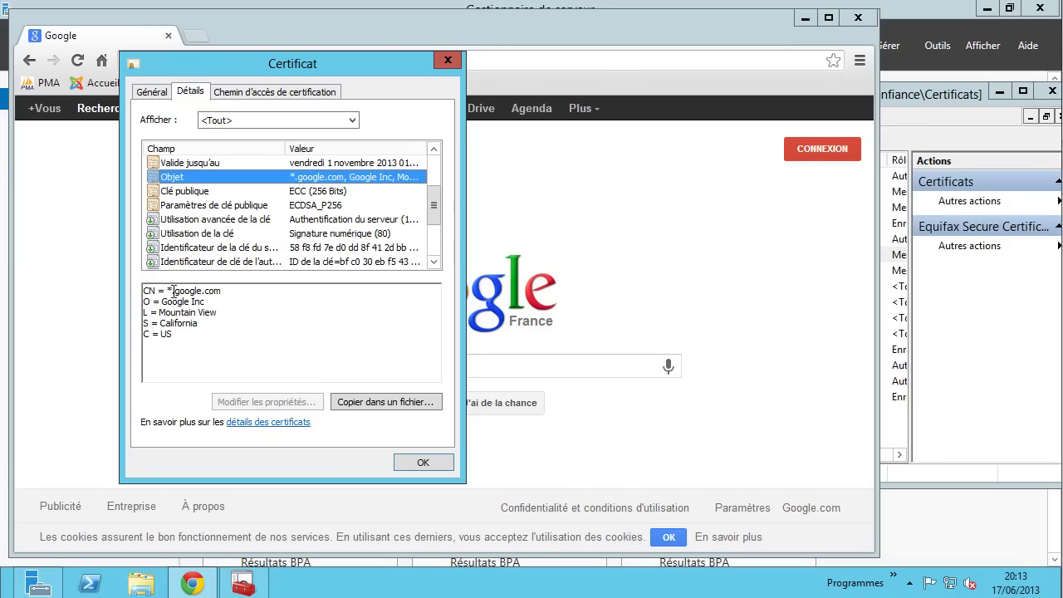
pyautogui.moveTo(167, 290); pyautogui.dragTo(231, 291)
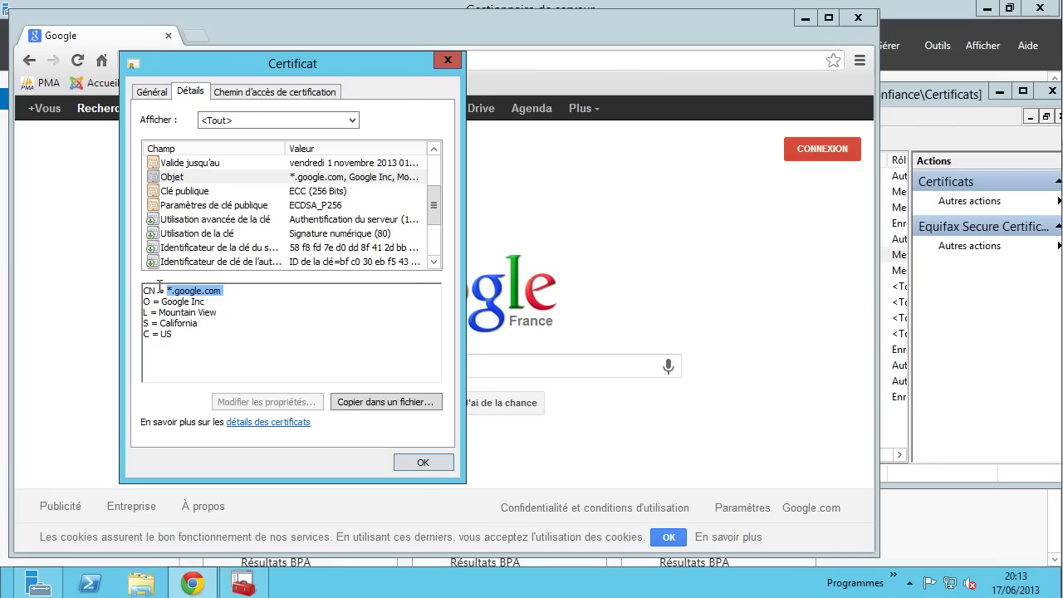
pyautogui.moveTo(238, 61); pyautogui.dragTo(526, 71)
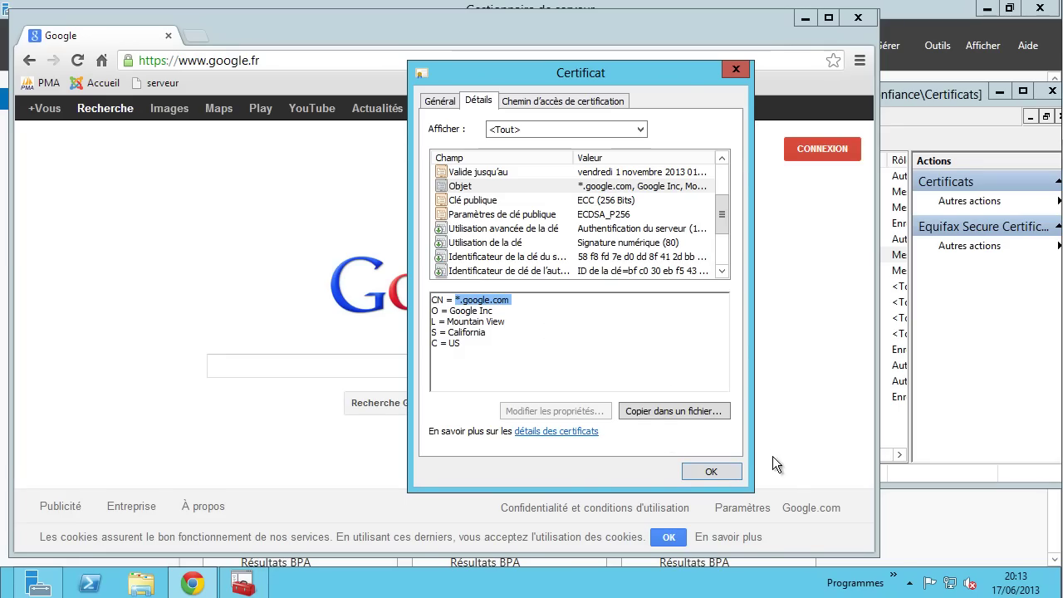
# - Open the GeoTrust root certificate from the *.google.com certification path
pyautogui.click(446, 106)
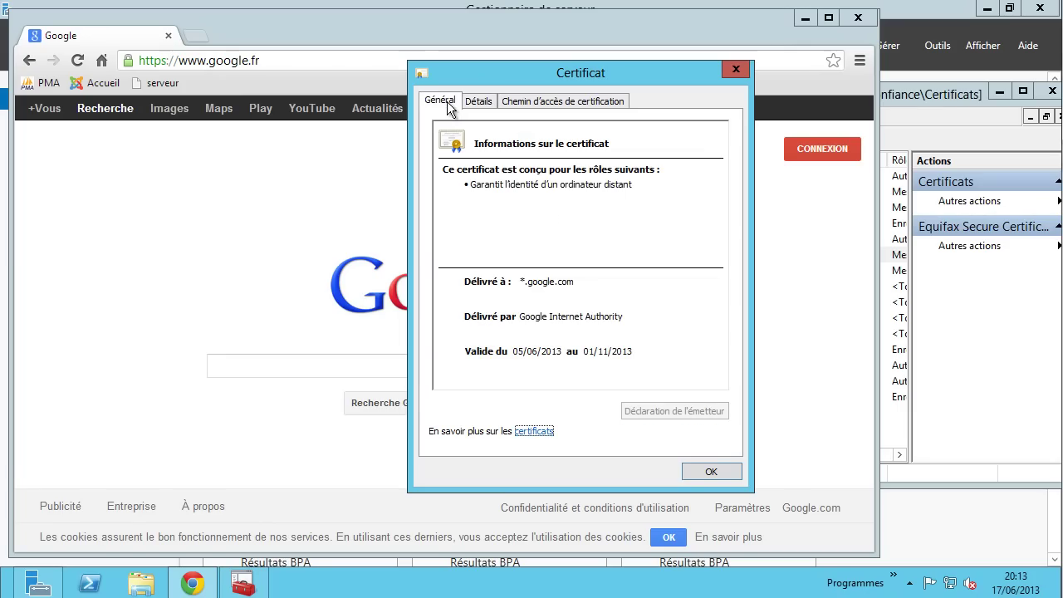
pyautogui.click(562, 98)
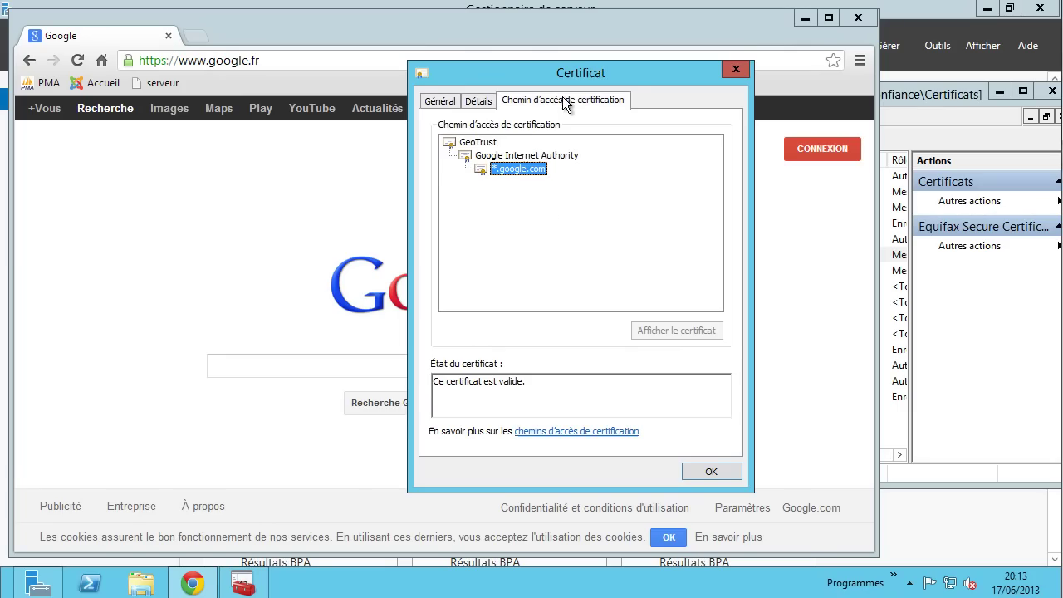
pyautogui.click(477, 142)
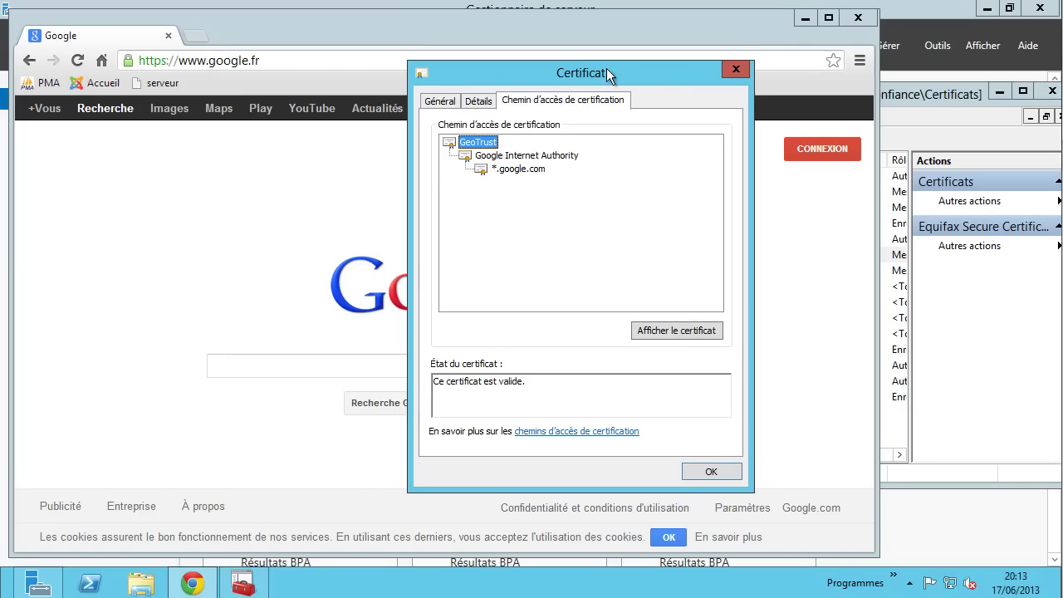
pyautogui.moveTo(606, 68); pyautogui.dragTo(547, 63)
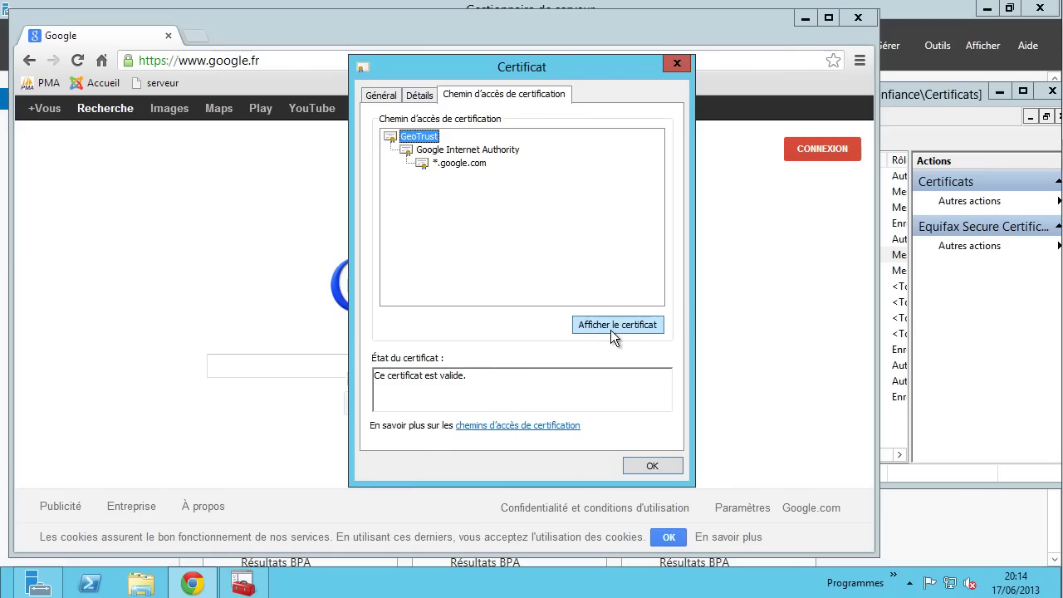
pyautogui.click(610, 329)
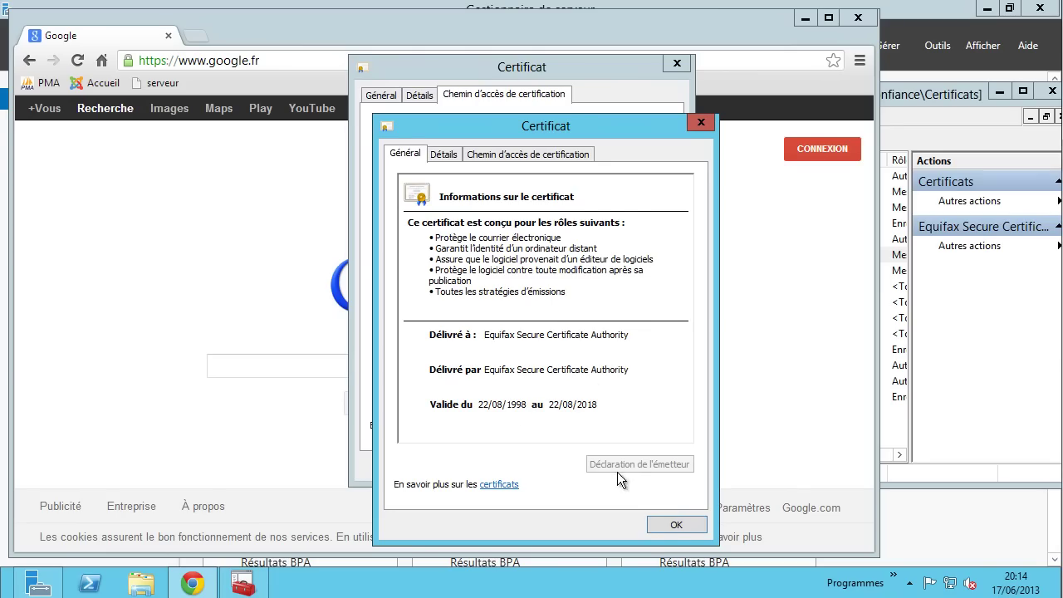
# - Close the GeoTrust certificate and return to the *.google.com certificate's general information
pyautogui.click(656, 523)
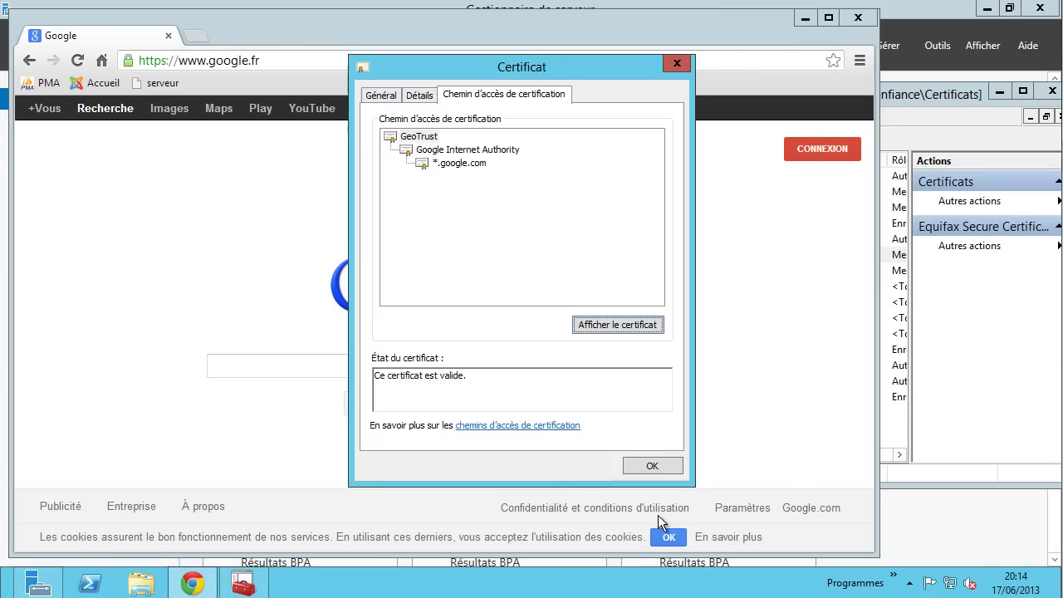
pyautogui.click(430, 167)
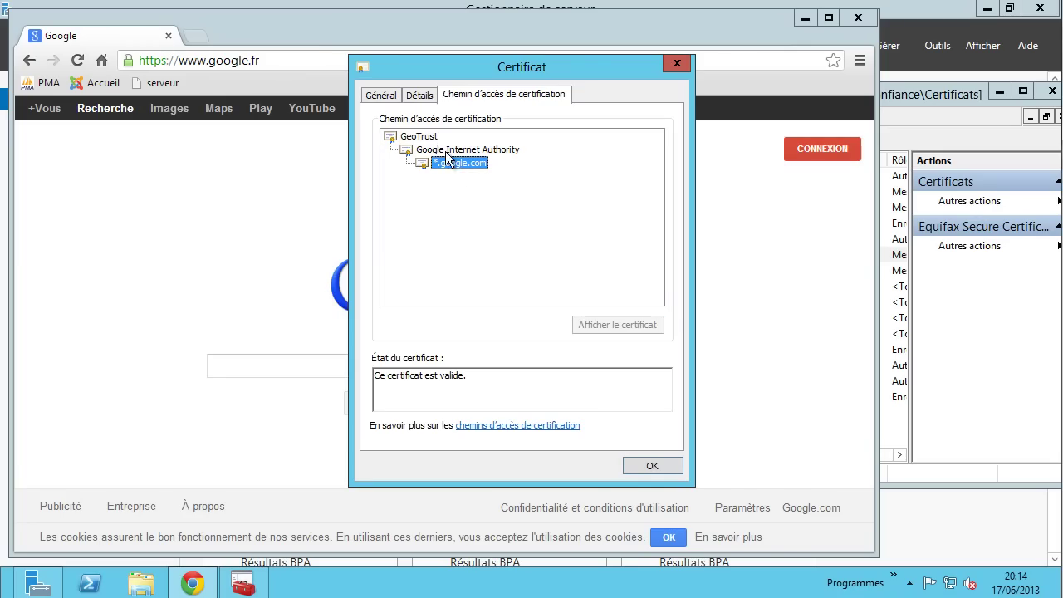
pyautogui.click(390, 97)
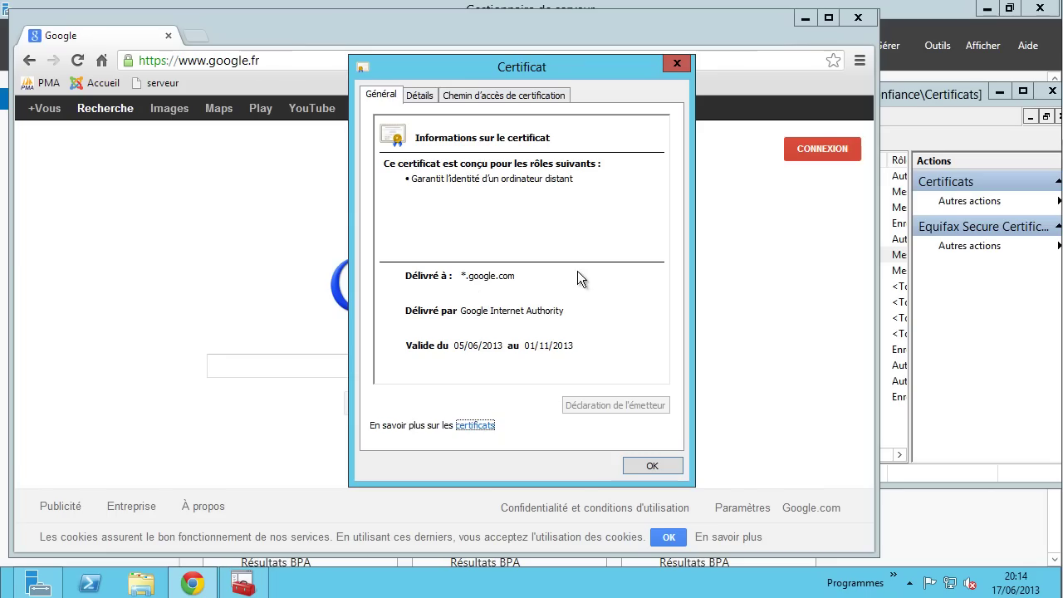
# - Open the Google Internet Authority certificate from the certification path
pyautogui.click(425, 95)
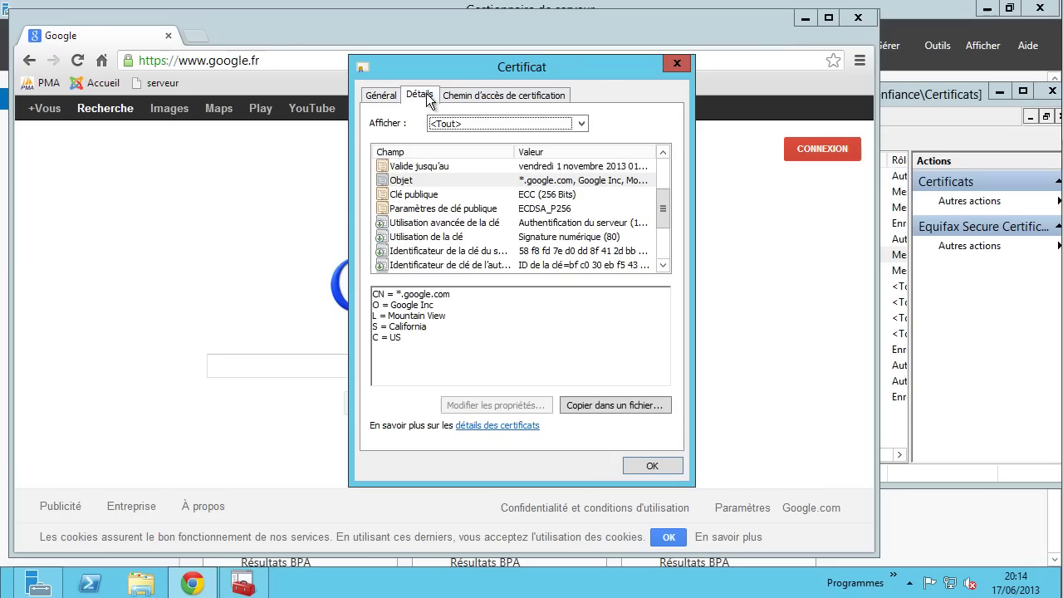
pyautogui.click(481, 95)
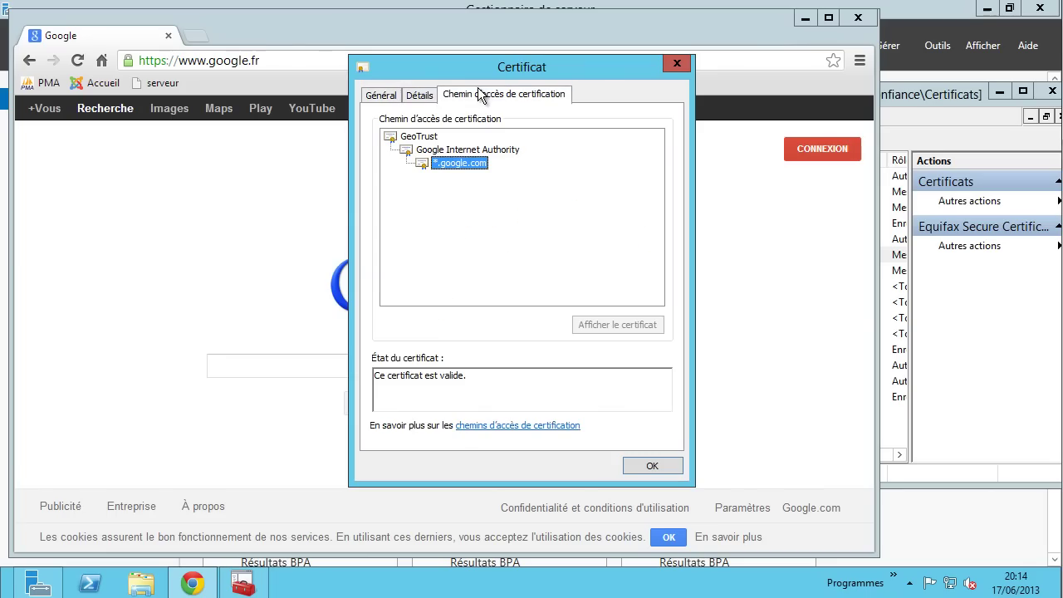
pyautogui.click(453, 150)
pyautogui.click(604, 326)
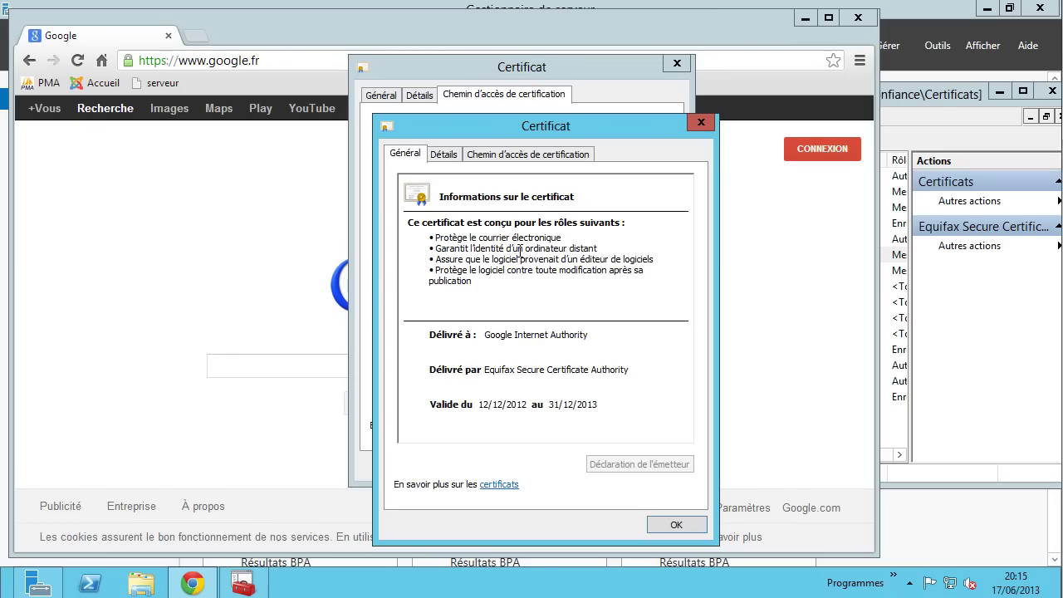
# - Close the Google Internet Authority certificate, select the GeoTrust root, and close the certificate window
pyautogui.click(700, 123)
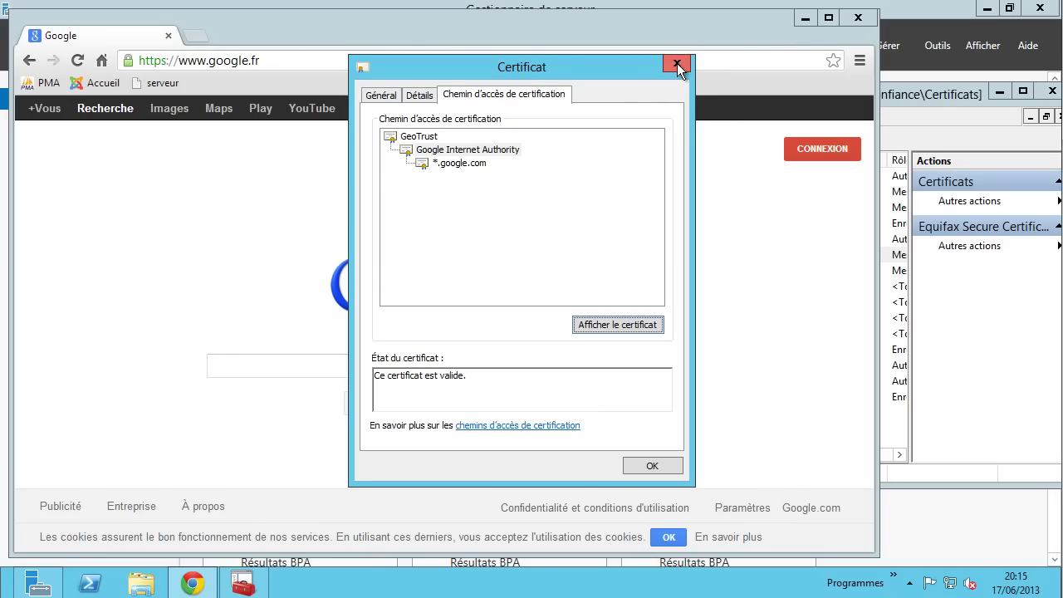
pyautogui.click(418, 138)
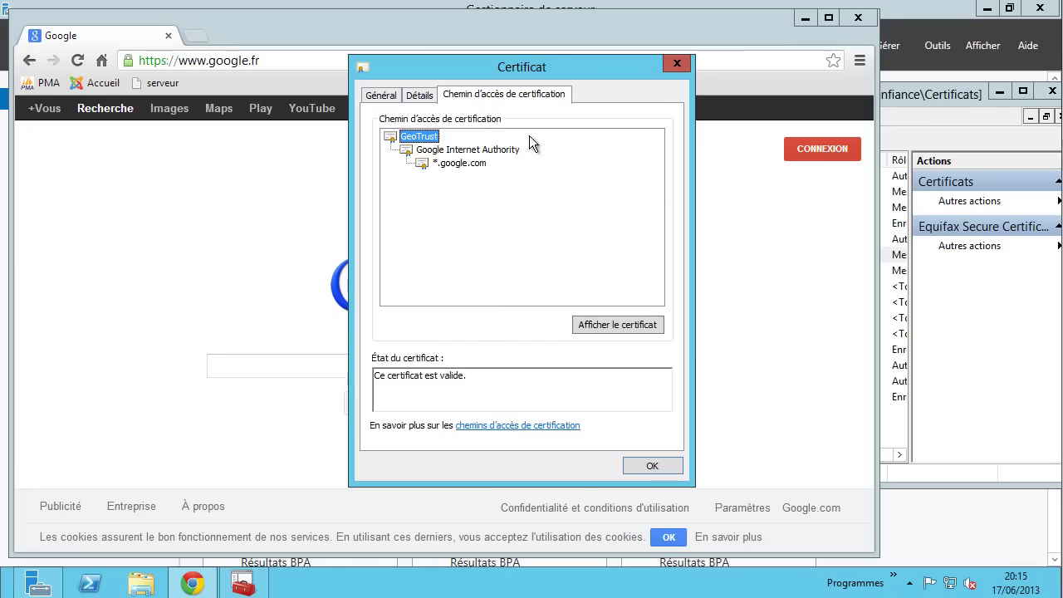
pyautogui.click(677, 63)
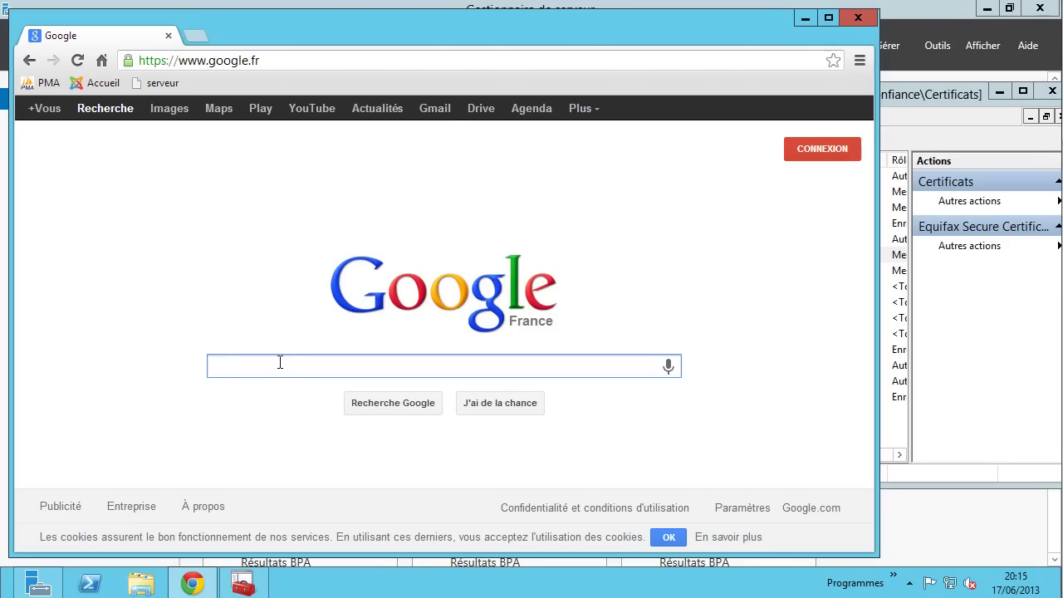
# - Search Google for 'cryptographie pour les nuls'
pyautogui.write('cr')
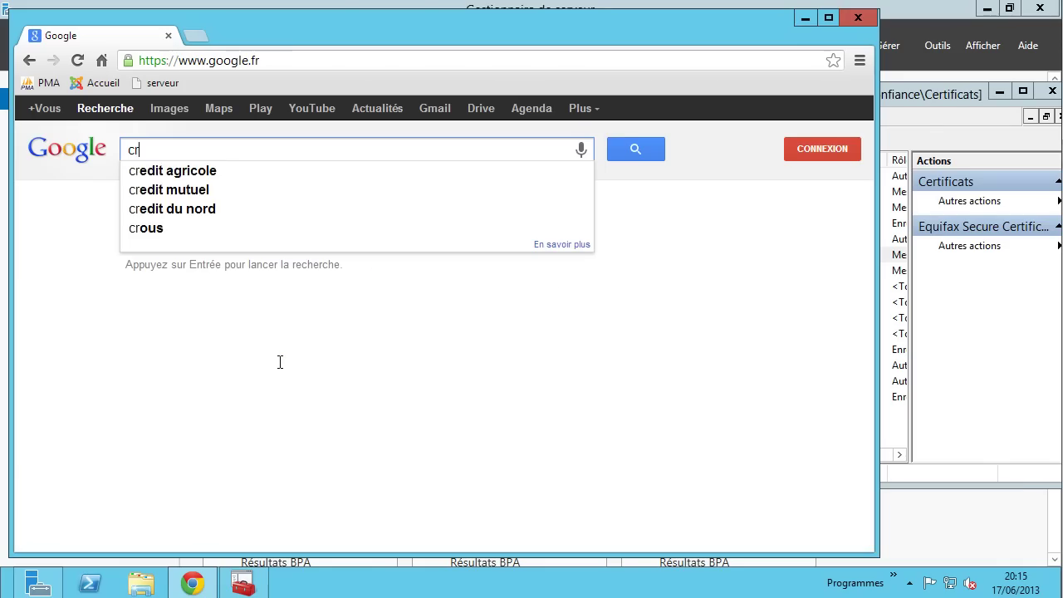
pyautogui.write('ypto')
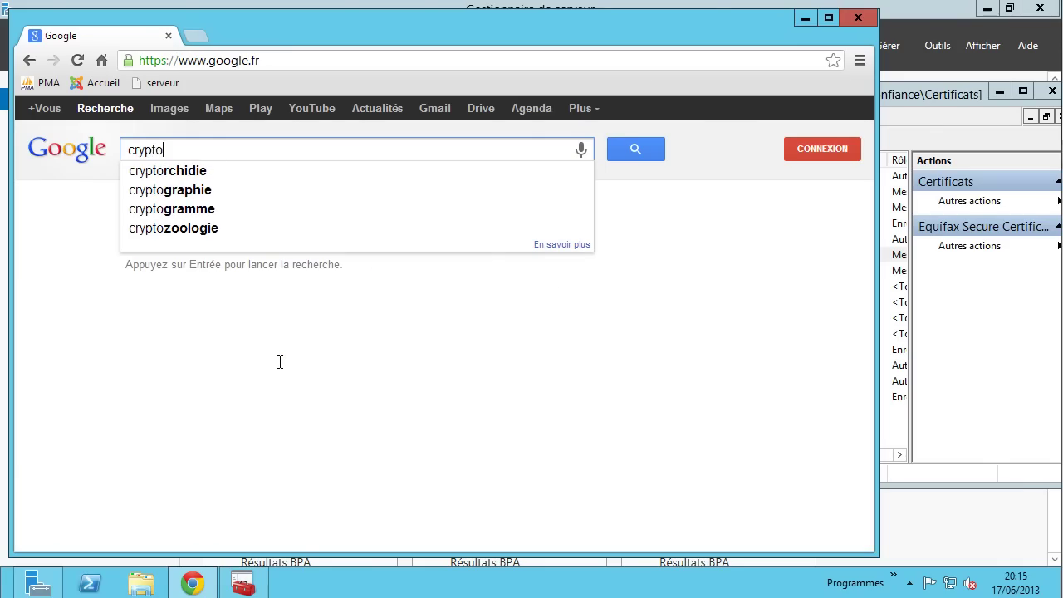
pyautogui.write('p')
pyautogui.press('BackSpace')
pyautogui.write('g')
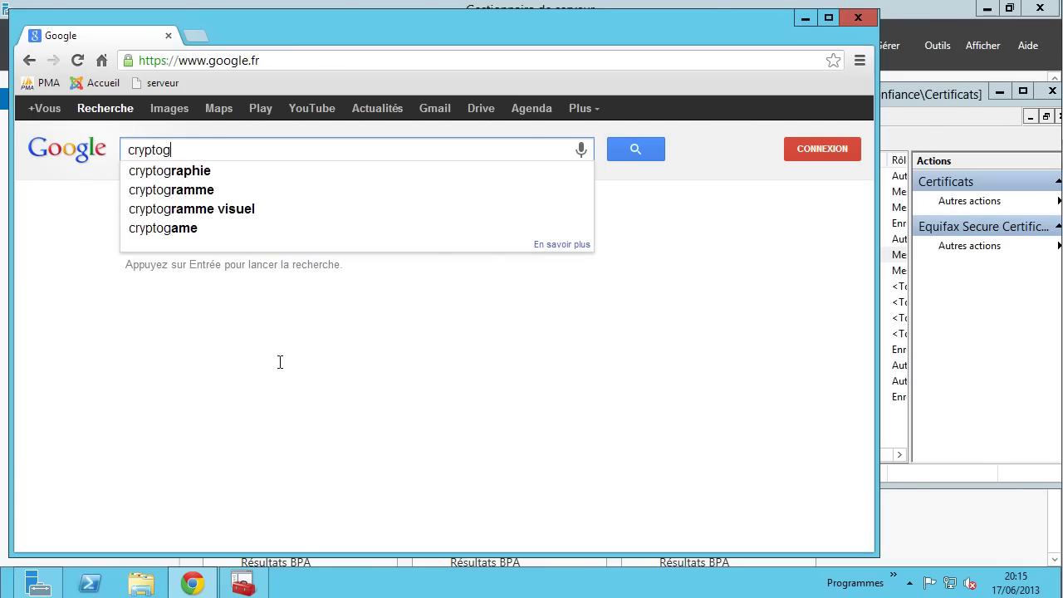
pyautogui.write('raphi')
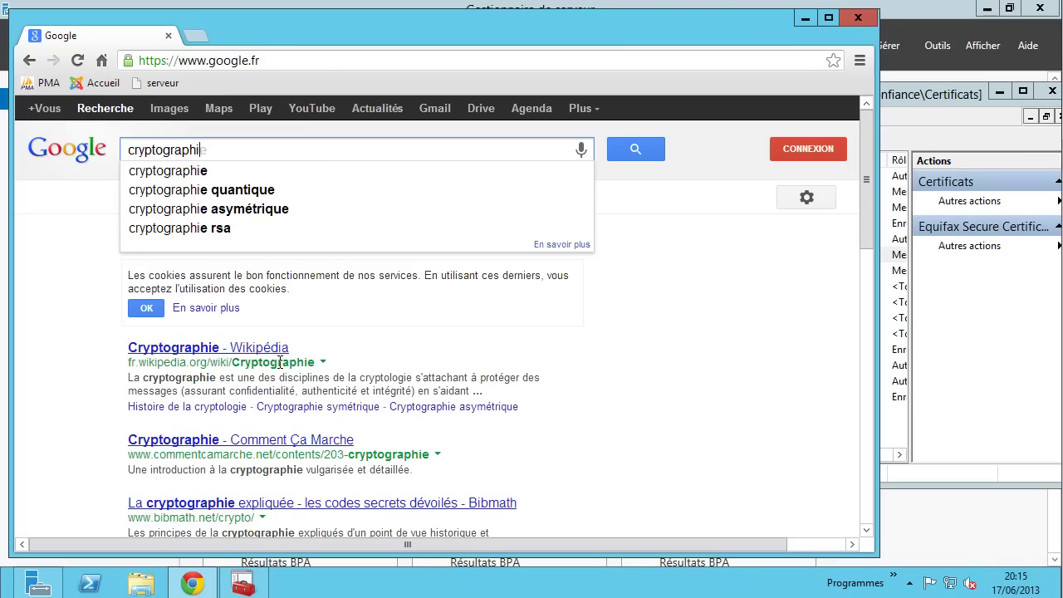
pyautogui.write('e po')
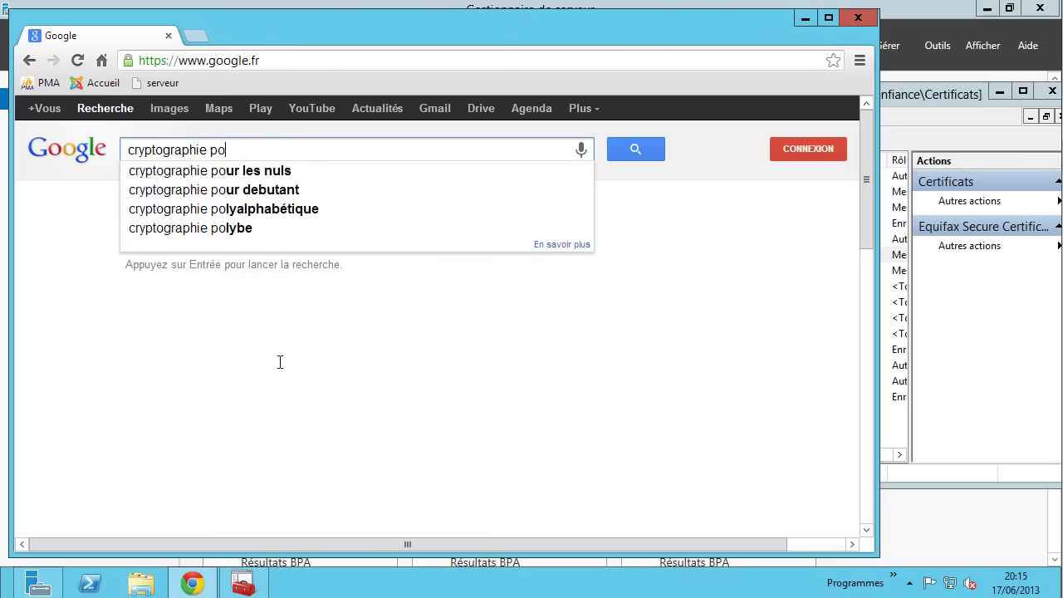
pyautogui.write('ur les nu')
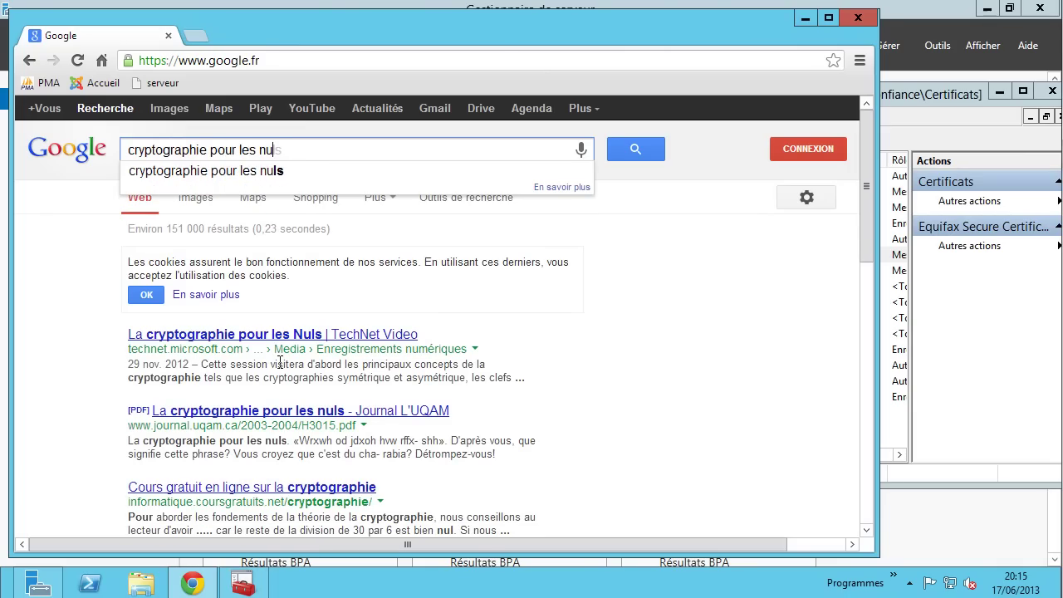
pyautogui.write('ls')
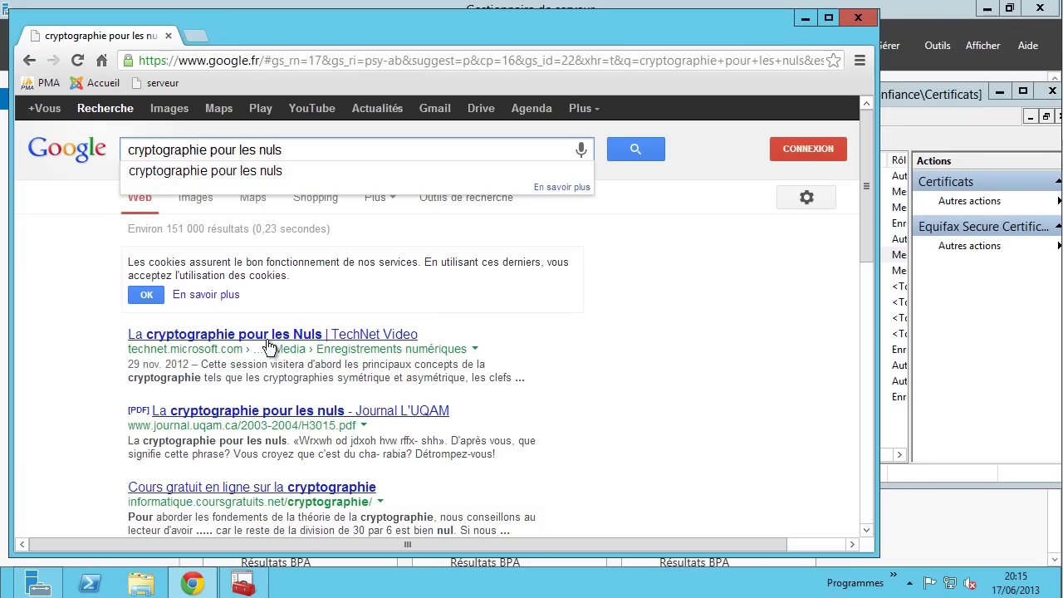
# - Open the La cryptographie pour les Nuls TechNet video result, then close Chrome
pyautogui.click(255, 337)
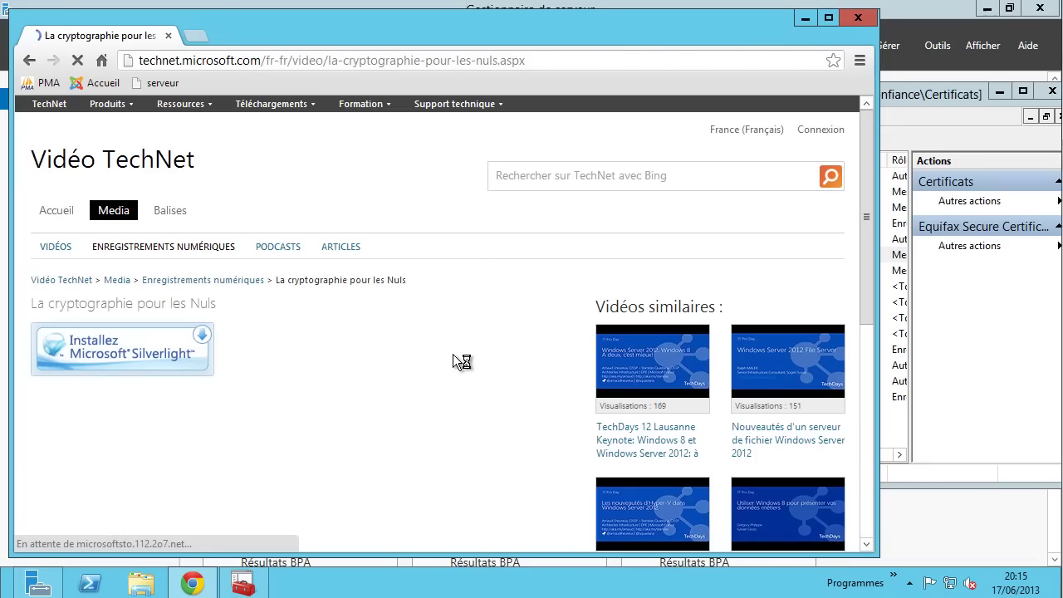
pyautogui.scroll(-1, 453, 352)
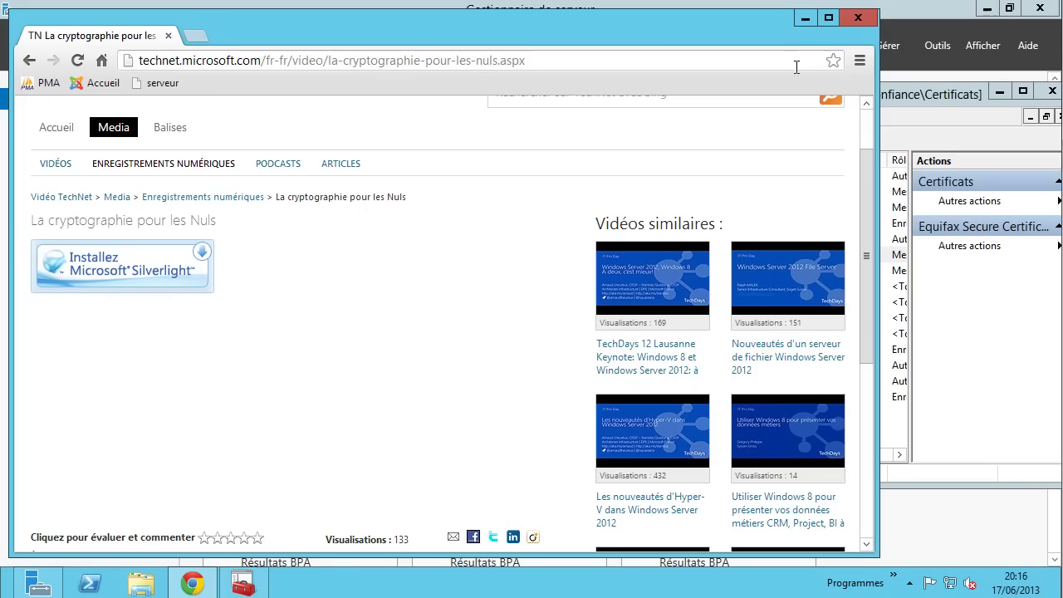
pyautogui.click(847, 18)
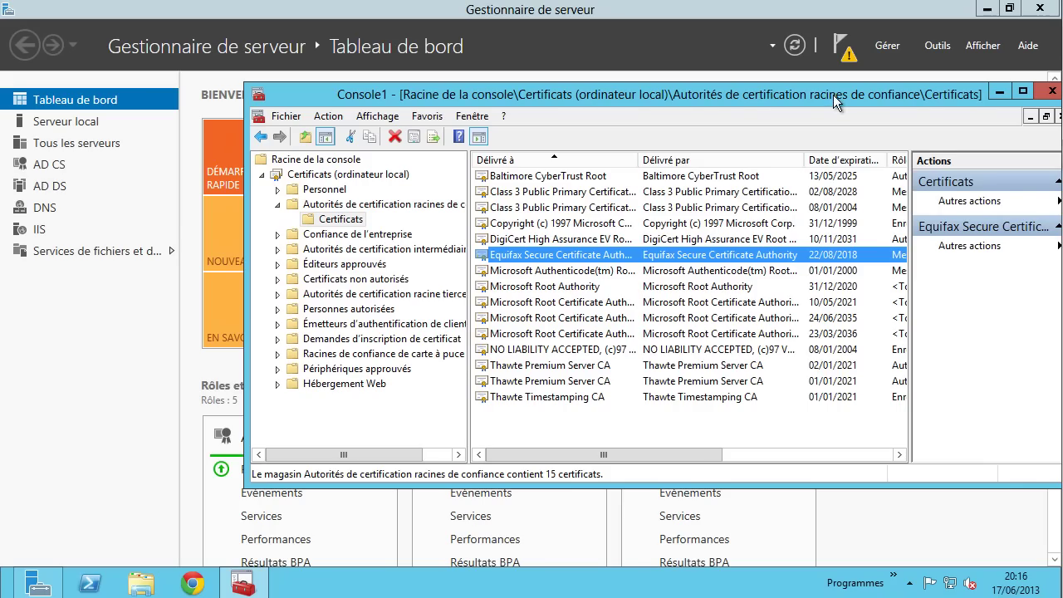
# - Move the certificates console aside and close it
pyautogui.moveTo(833, 95); pyautogui.dragTo(753, 94)
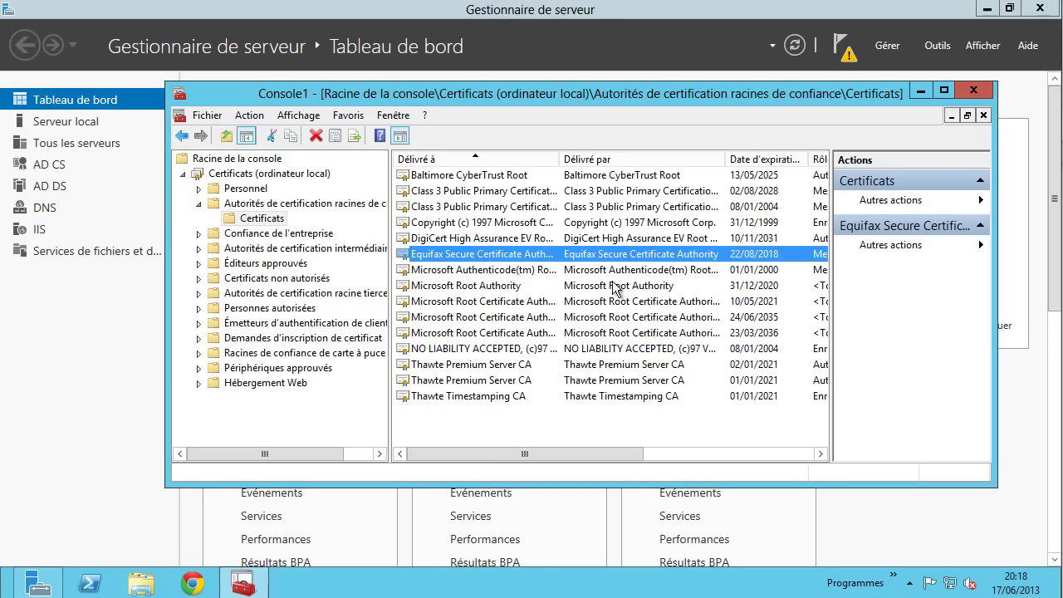
pyautogui.click(973, 92)
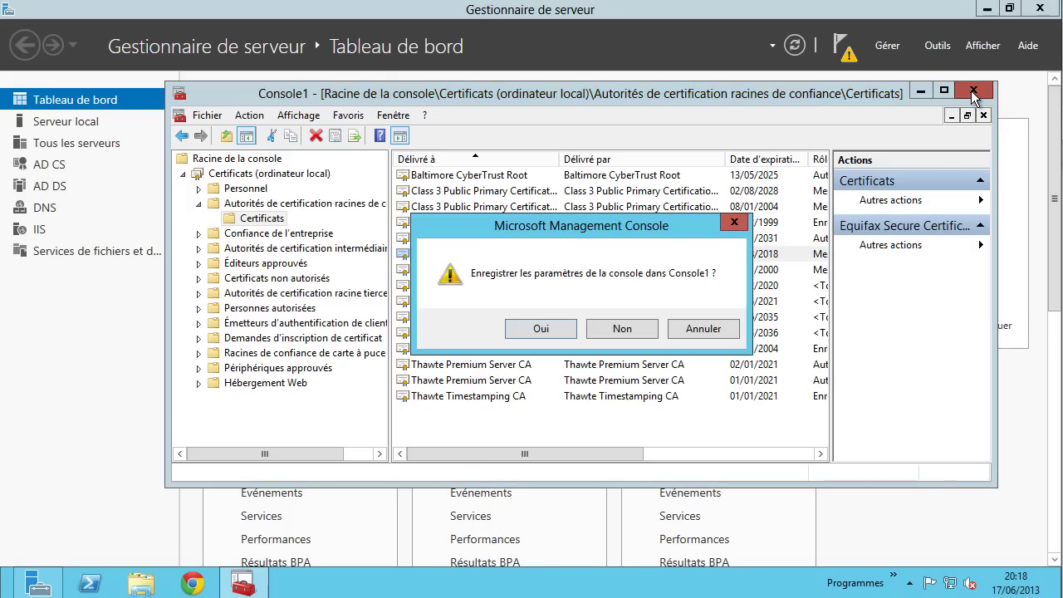
# - Decline saving Console1, then launch the AD CS configuration wizard from the notifications
pyautogui.click(610, 330)
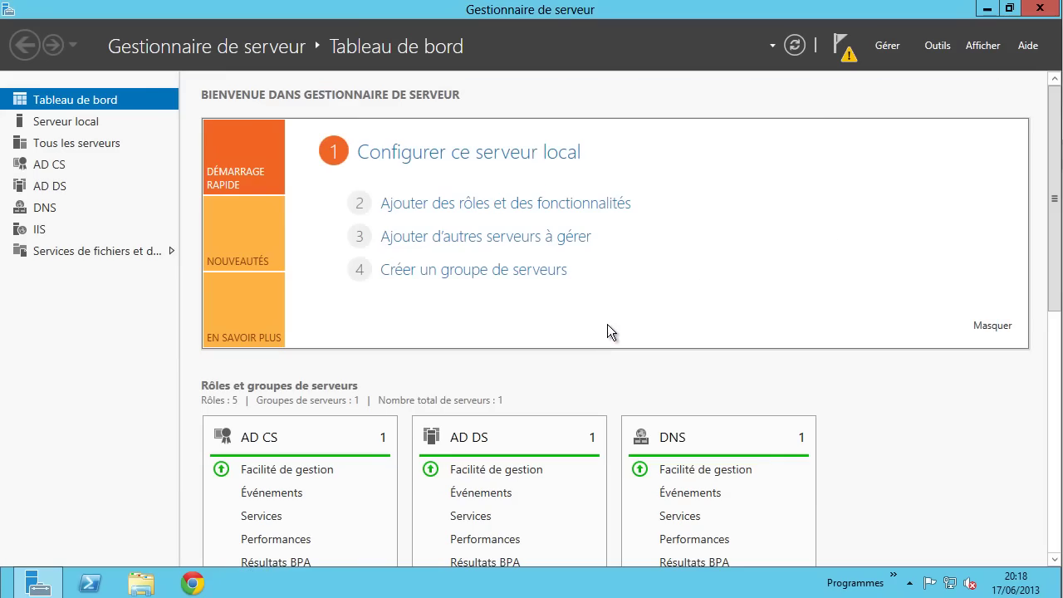
pyautogui.click(843, 48)
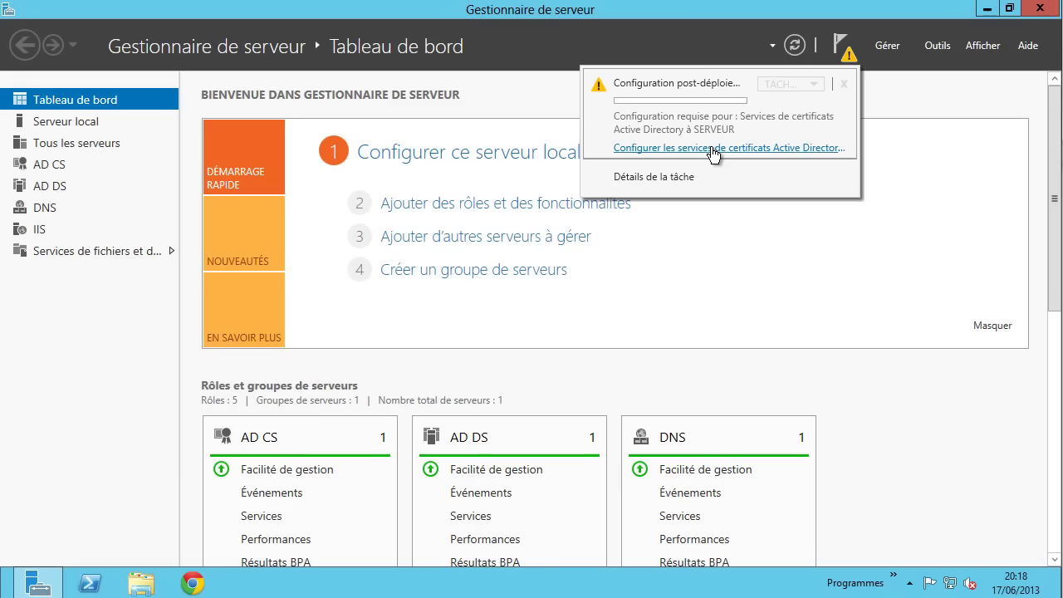
pyautogui.click(711, 148)
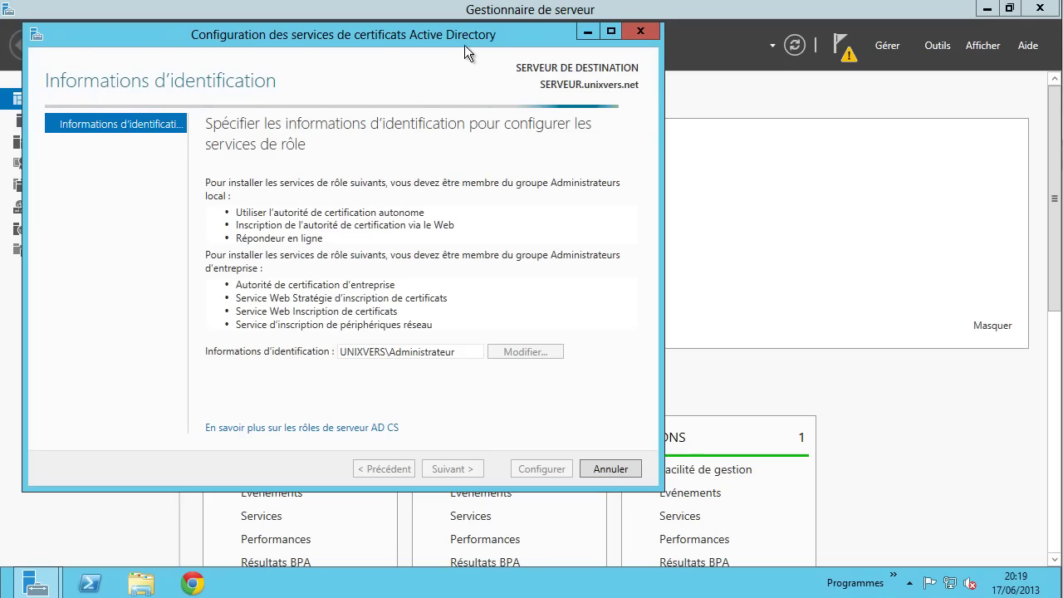
# - Tick the Autorité de certification role service and advance to the installation type step
pyautogui.moveTo(457, 40); pyautogui.dragTo(682, 45)
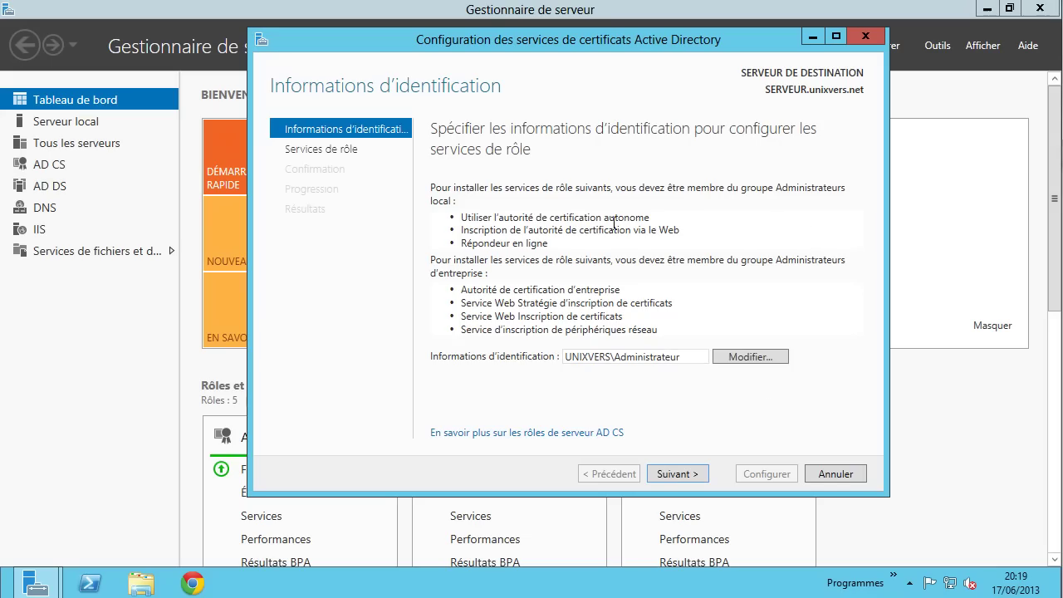
pyautogui.click(691, 477)
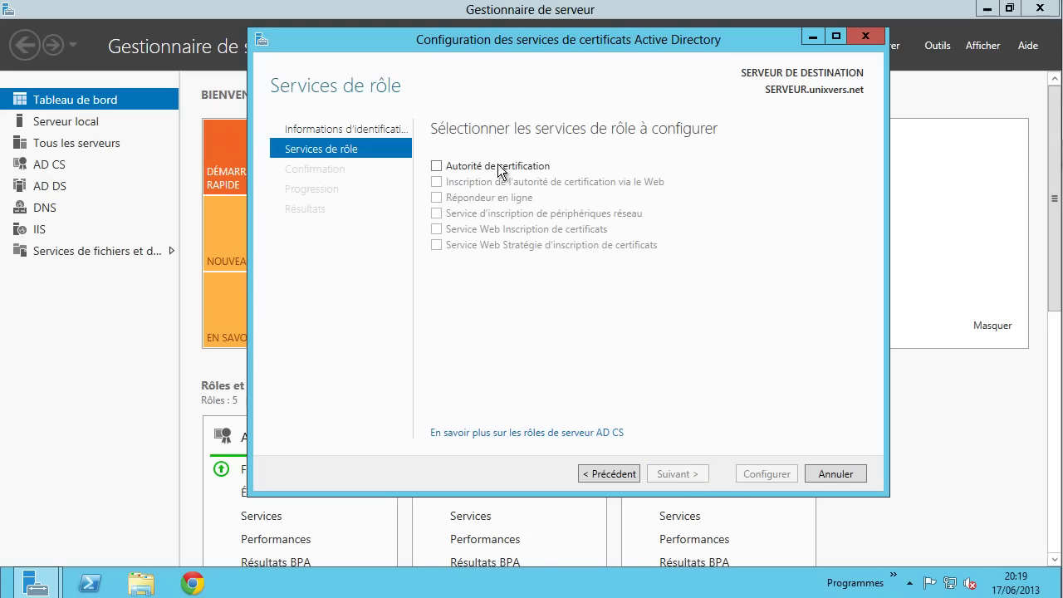
pyautogui.click(446, 169)
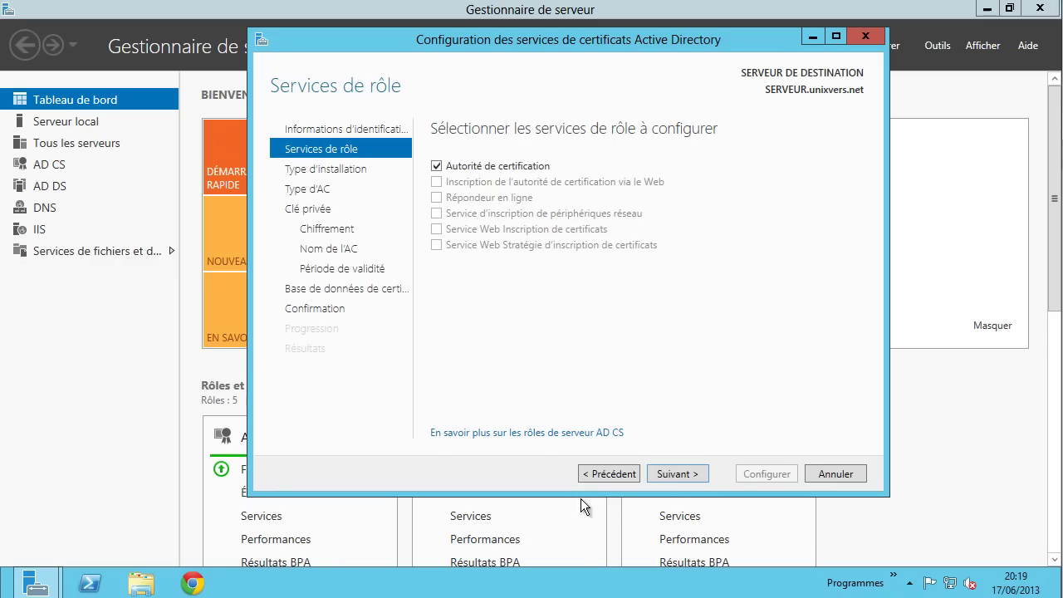
pyautogui.click(681, 473)
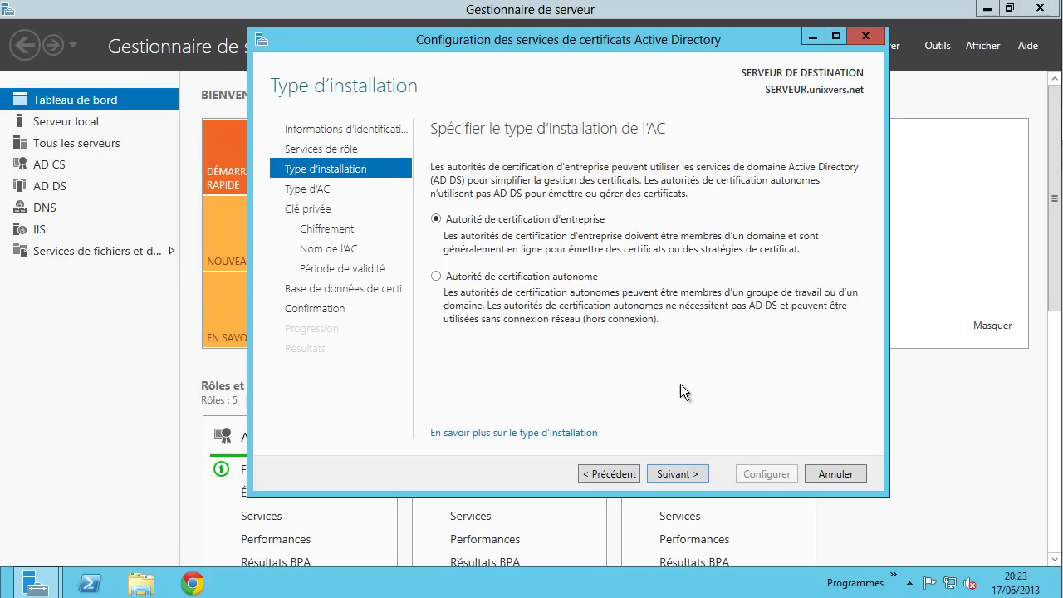
# - Keep the enterprise root CA type and create a new private key
pyautogui.click(681, 471)
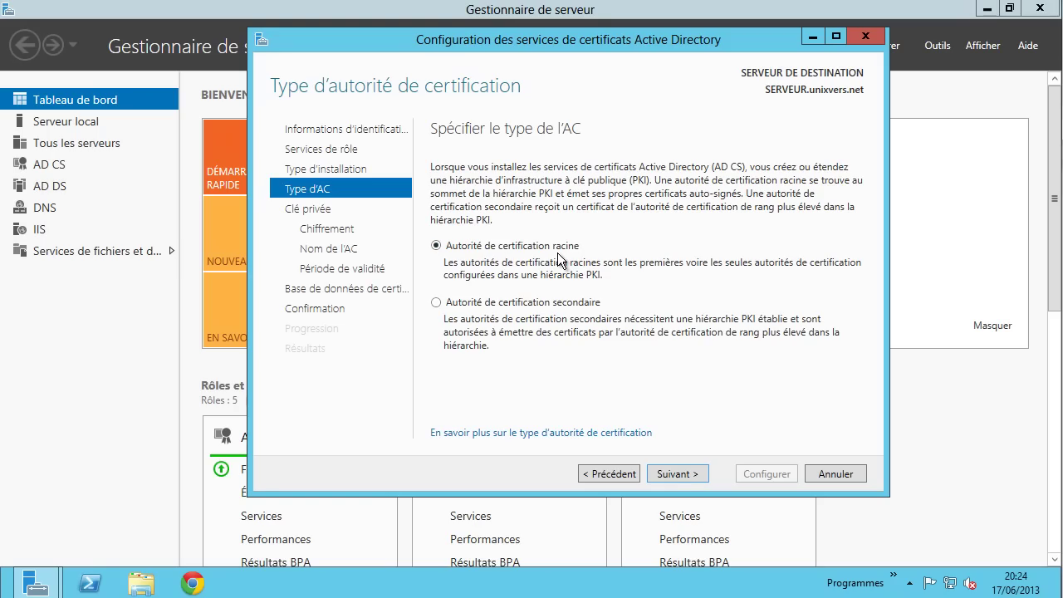
pyautogui.click(681, 472)
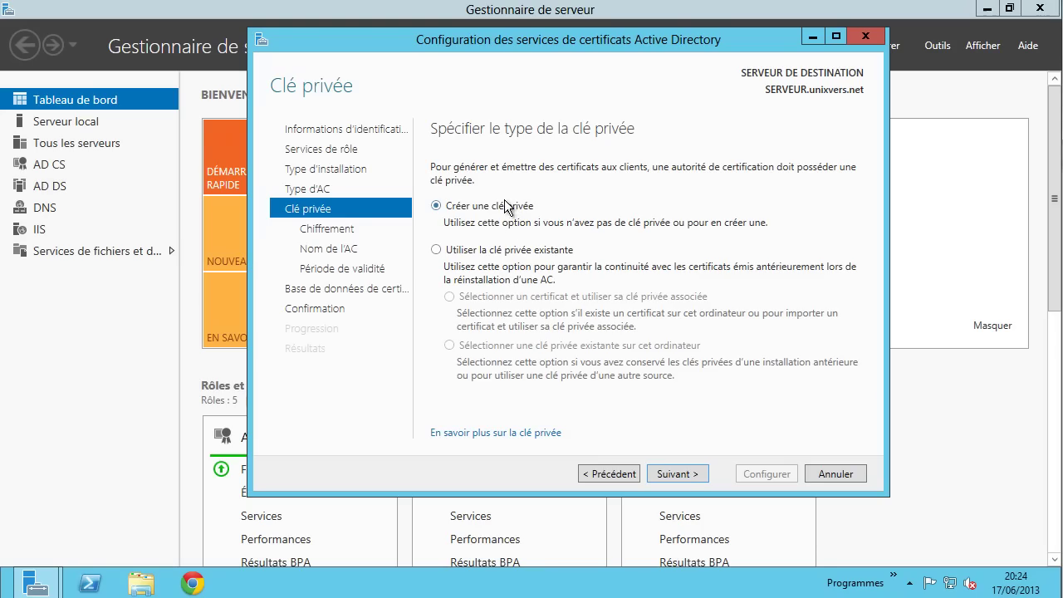
pyautogui.click(677, 473)
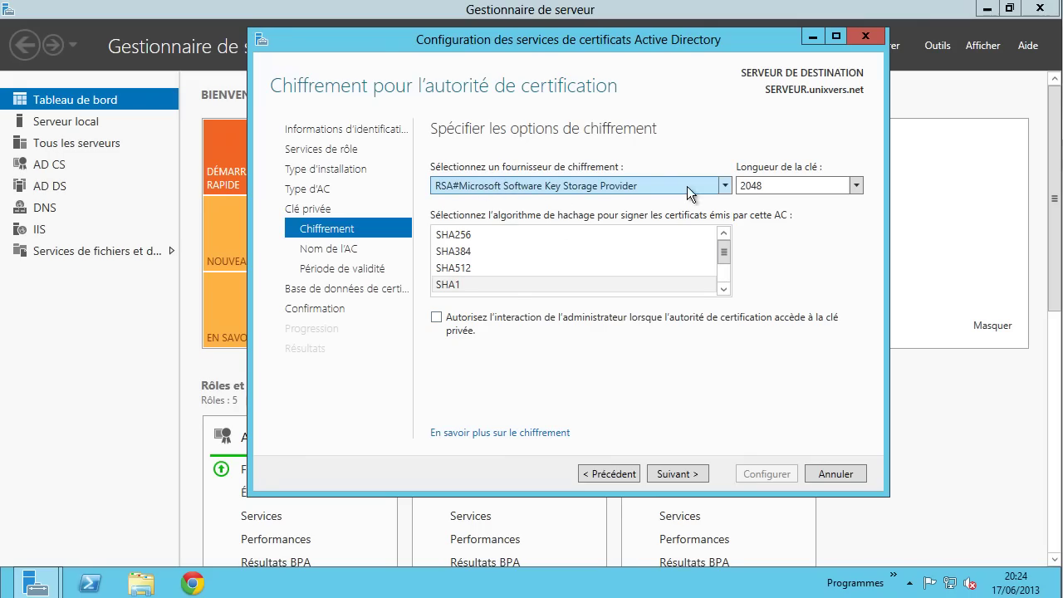
# - Keep the RSA software key storage provider with a 2048-bit key length, then continue
pyautogui.click(728, 188)
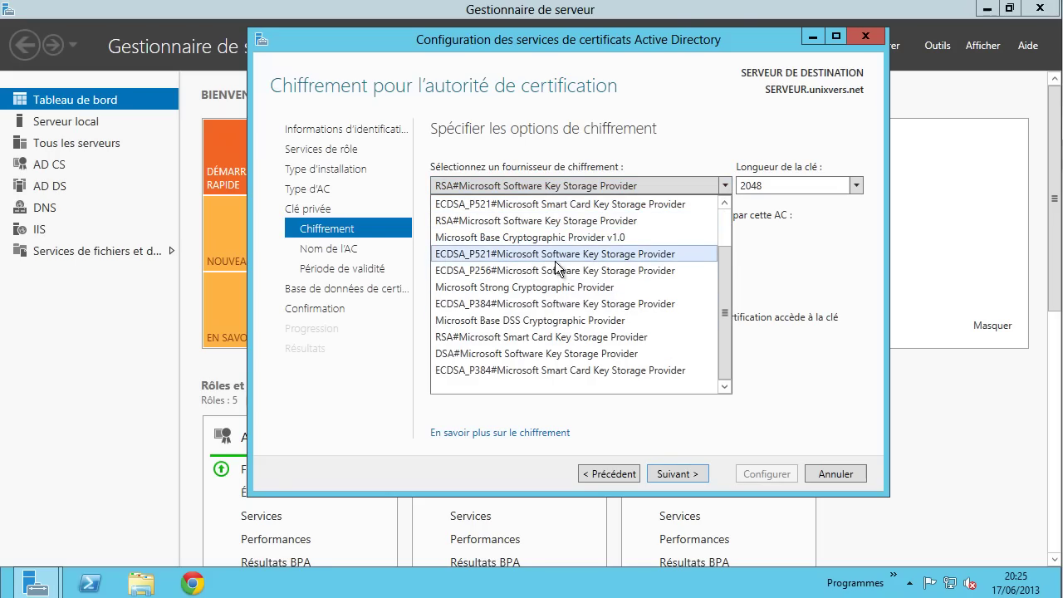
pyautogui.click(520, 221)
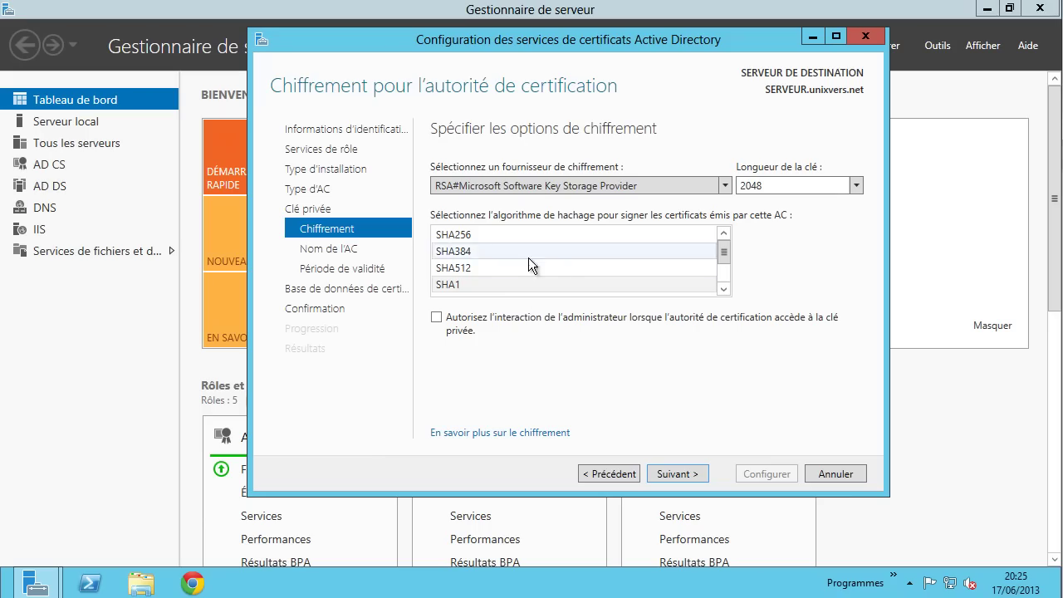
pyautogui.click(857, 189)
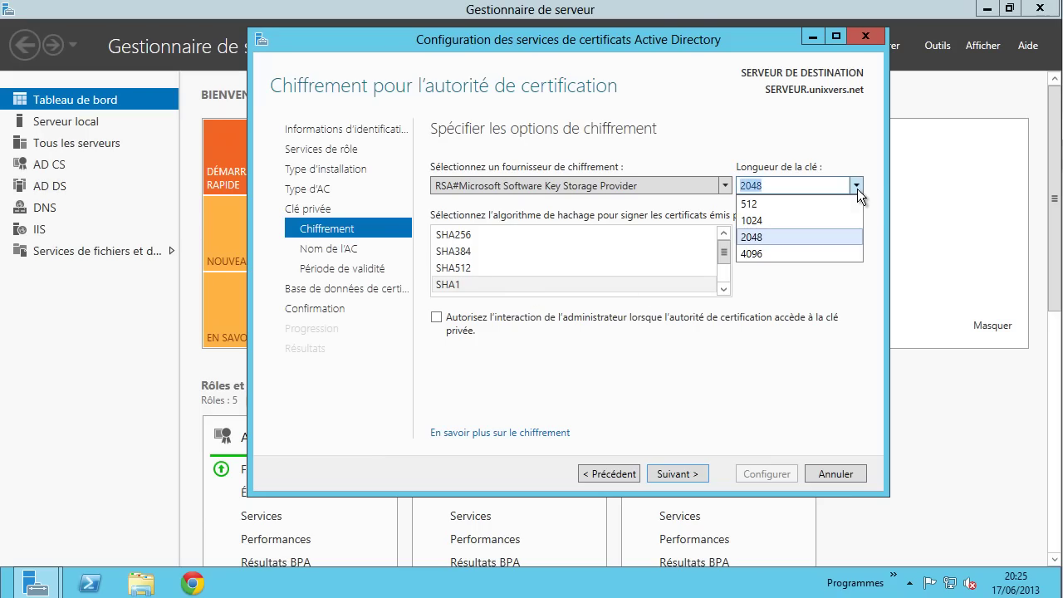
pyautogui.click(842, 236)
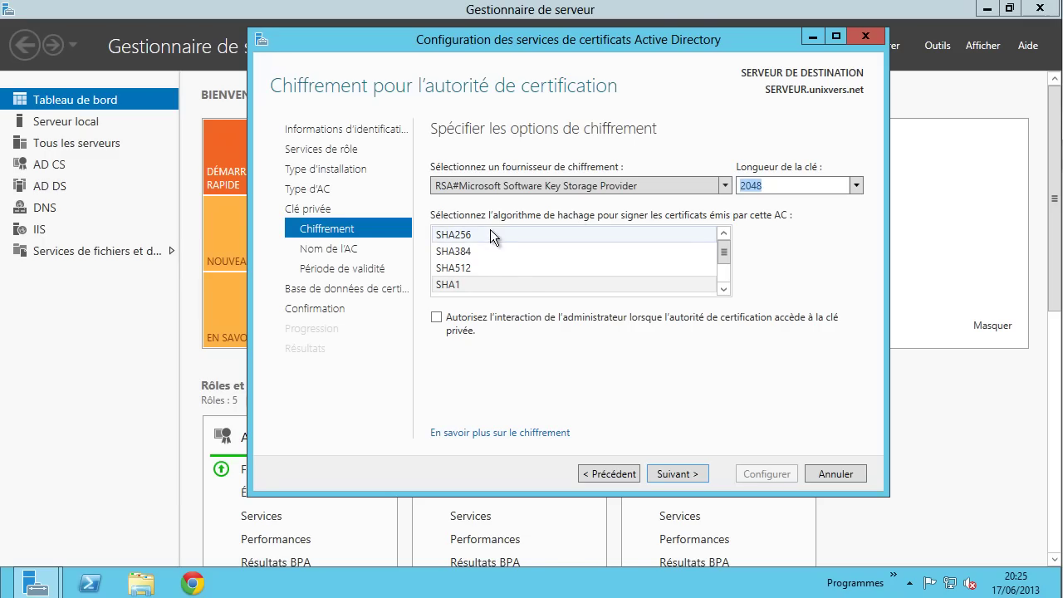
pyautogui.scroll(-1, 522, 277)
pyautogui.scroll(1, 542, 289)
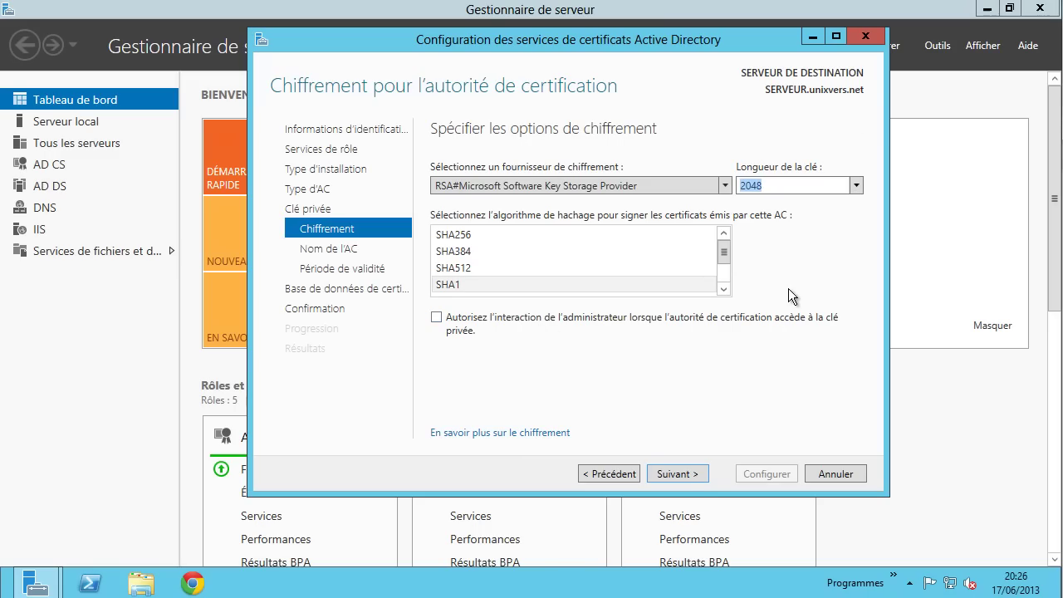
pyautogui.click(679, 473)
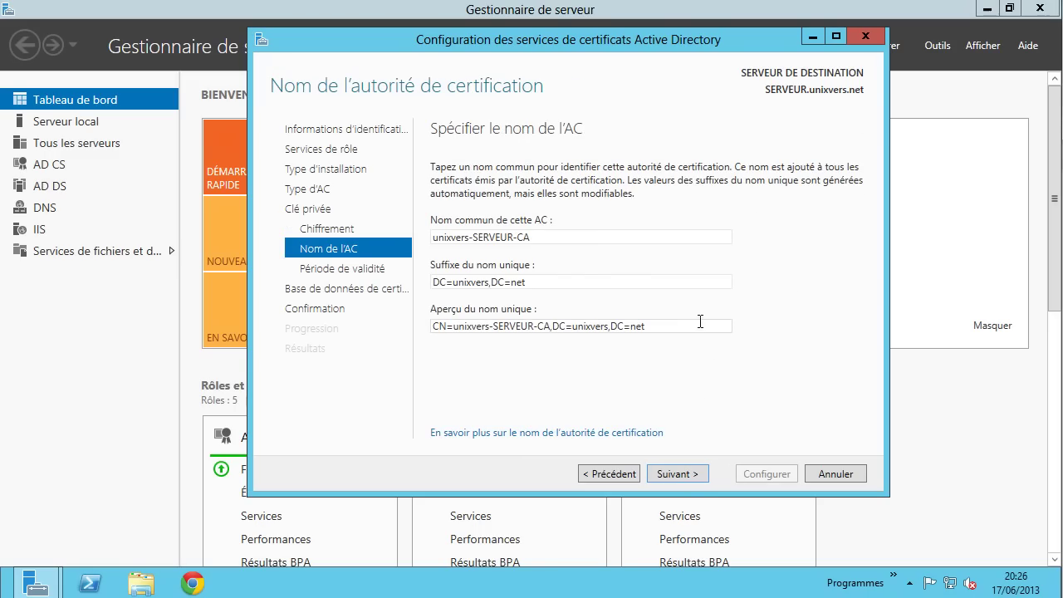
# - Replace the proposed CA common name with 'UNIXVERS AC'
pyautogui.doubleClick(462, 282)
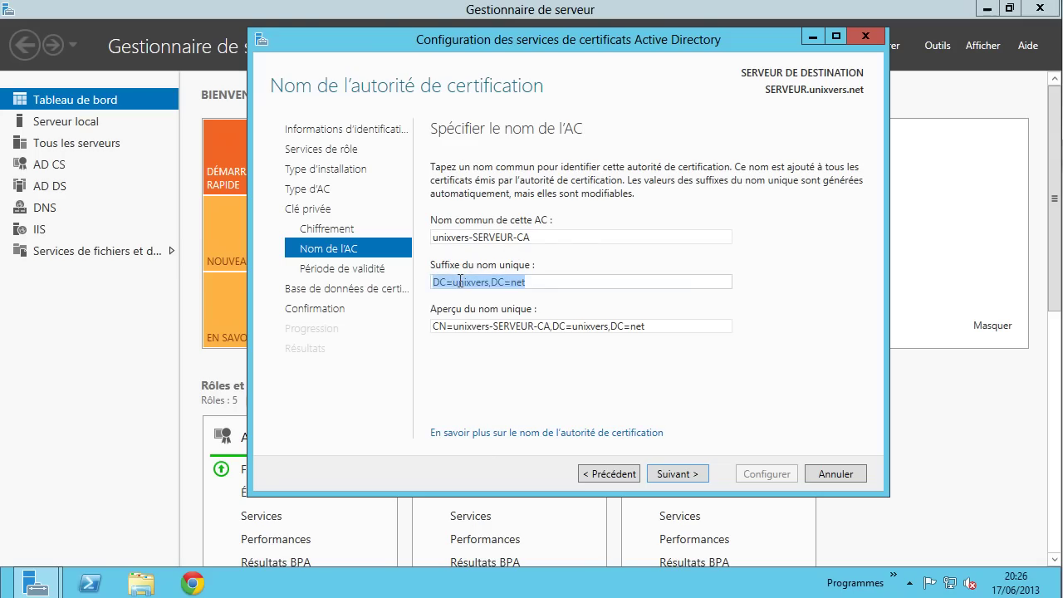
pyautogui.click(536, 281)
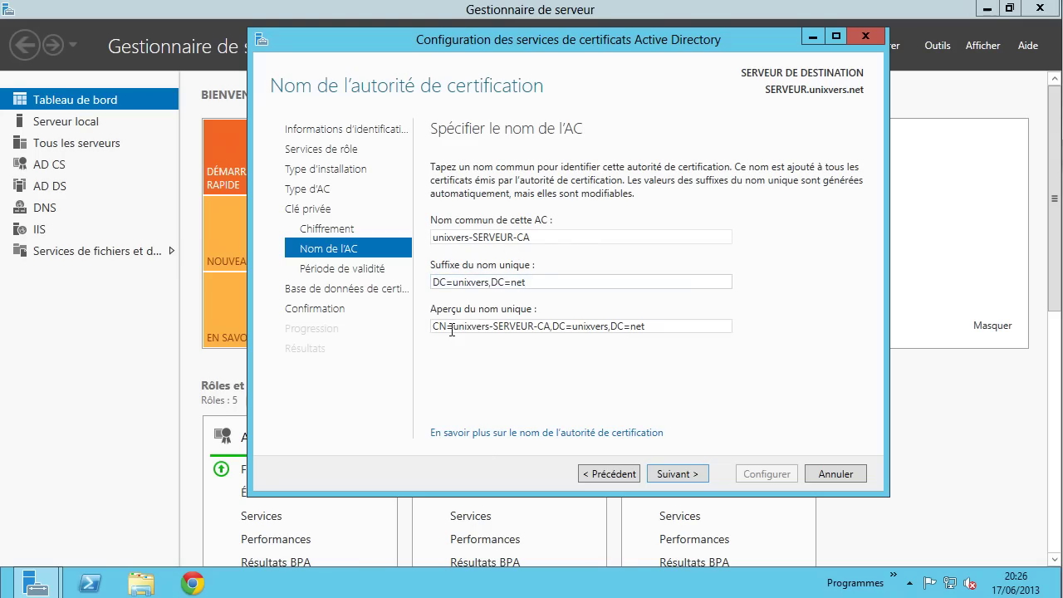
pyautogui.tripleClick(654, 325)
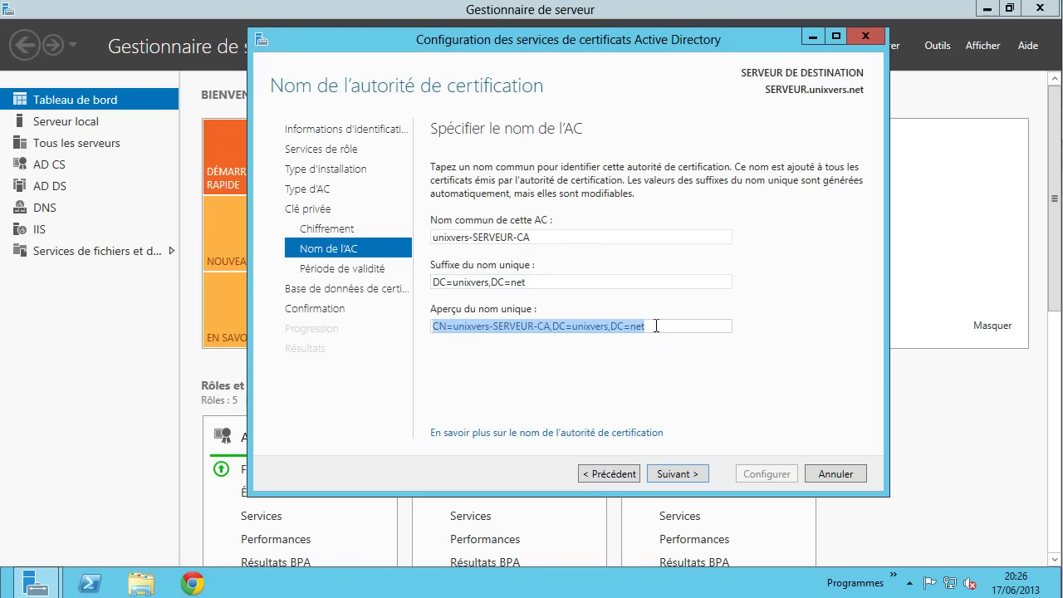
pyautogui.click(675, 331)
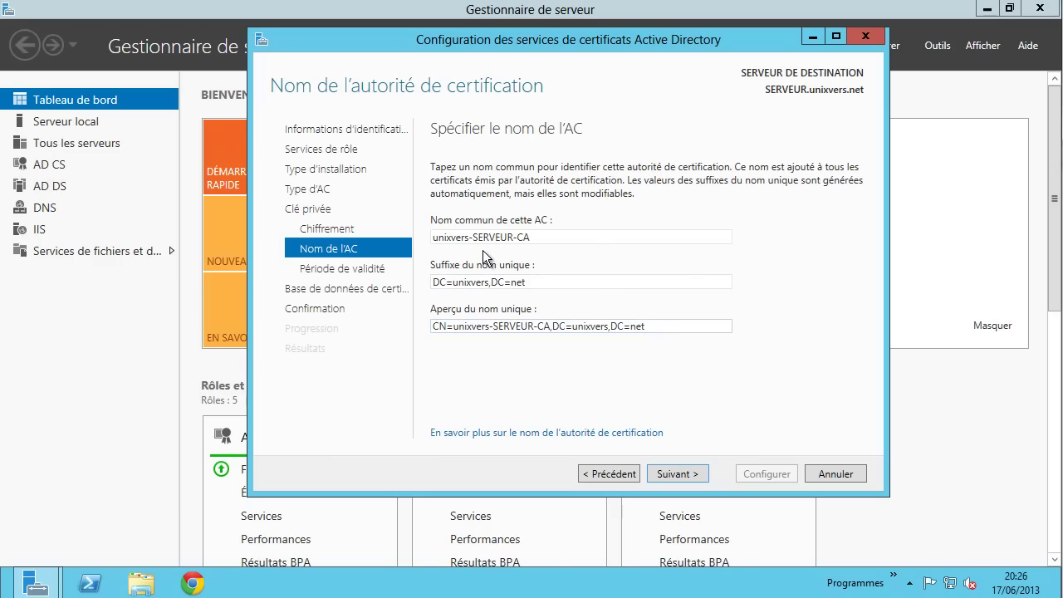
pyautogui.doubleClick(538, 239)
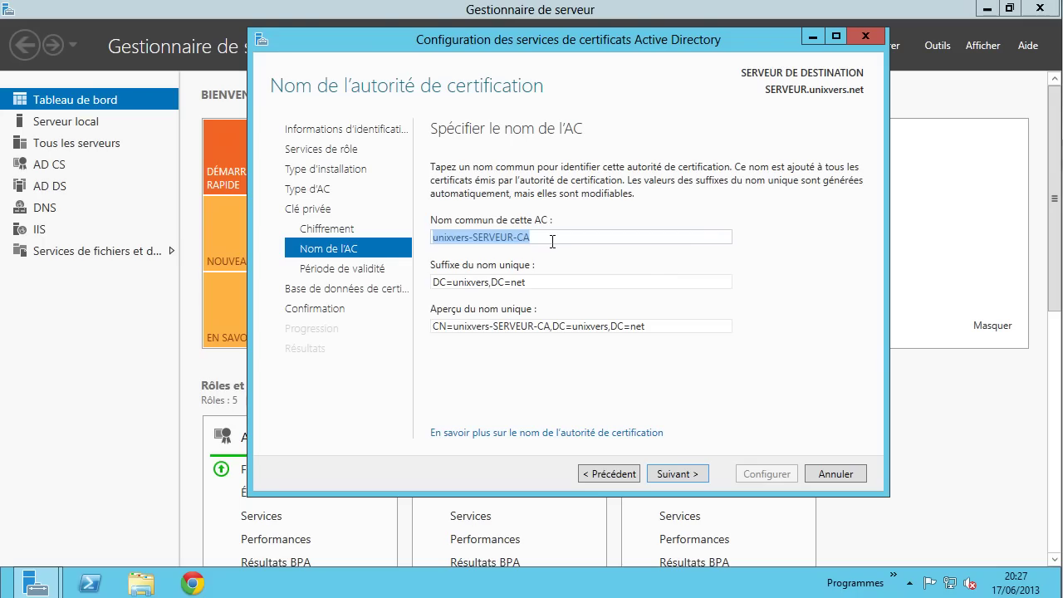
pyautogui.write('U')
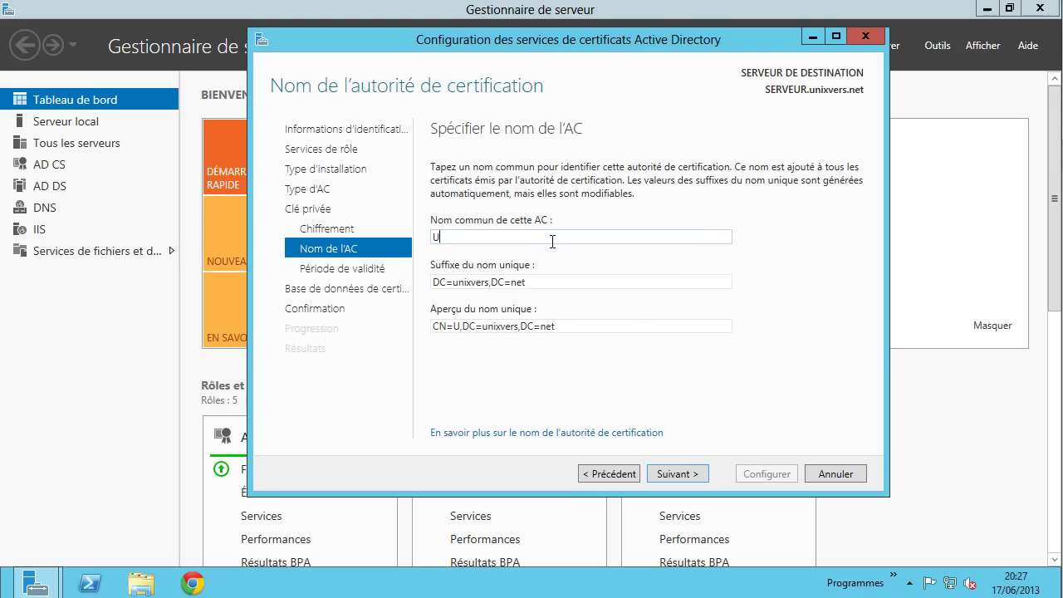
pyautogui.write('NIXVERS')
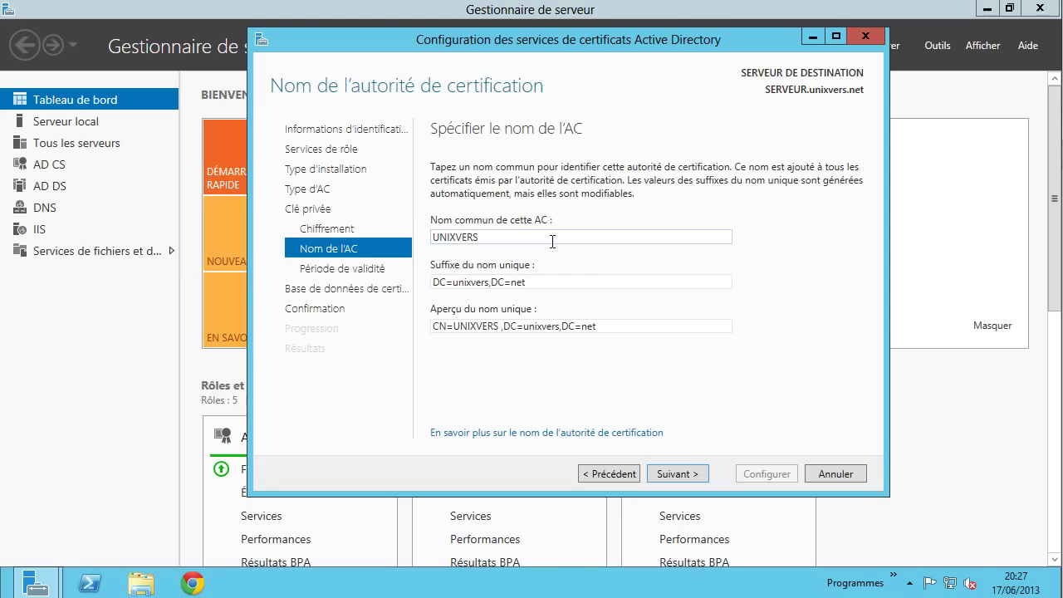
pyautogui.write(' AC')
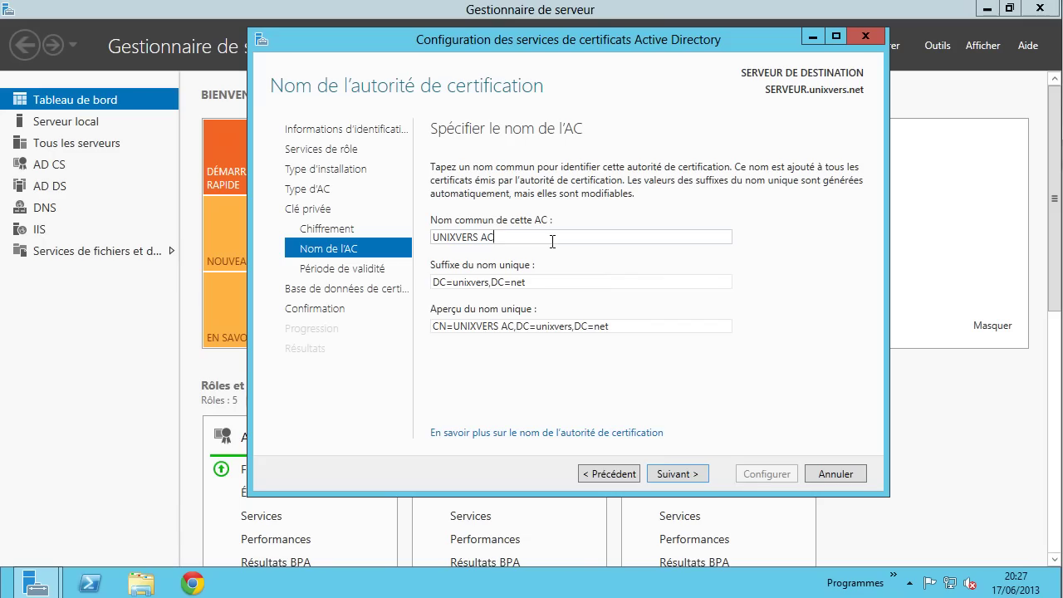
pyautogui.moveTo(479, 236); pyautogui.dragTo(495, 237)
pyautogui.click(455, 237)
# - Set the CA certificate validity period to 50 years
pyautogui.click(685, 475)
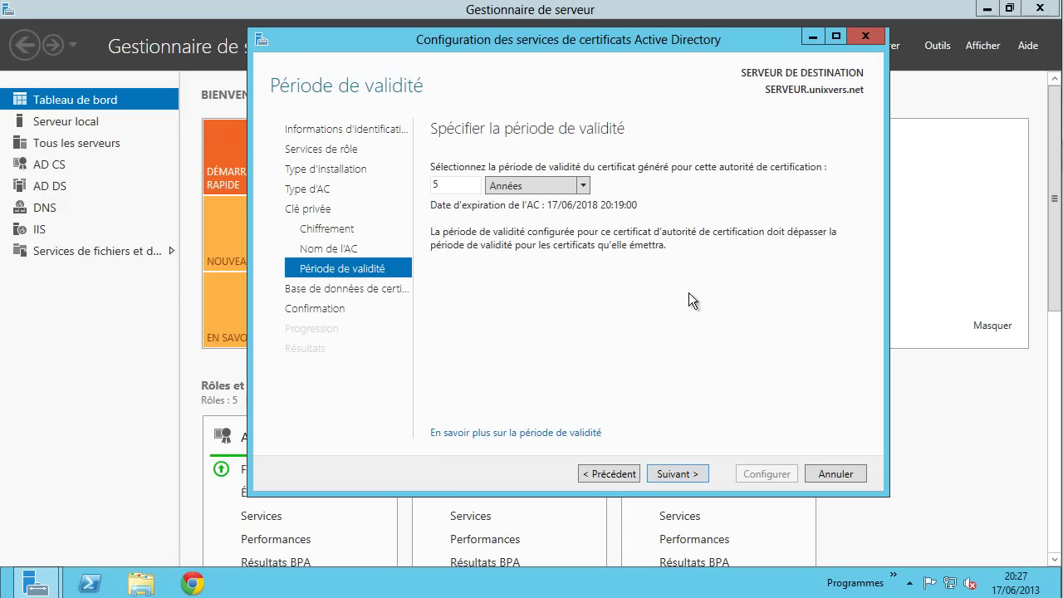
pyautogui.doubleClick(469, 187)
pyautogui.click(469, 188)
pyautogui.write('0')
# - Keep the default CertLog database locations and start the CA configuration
pyautogui.click(695, 473)
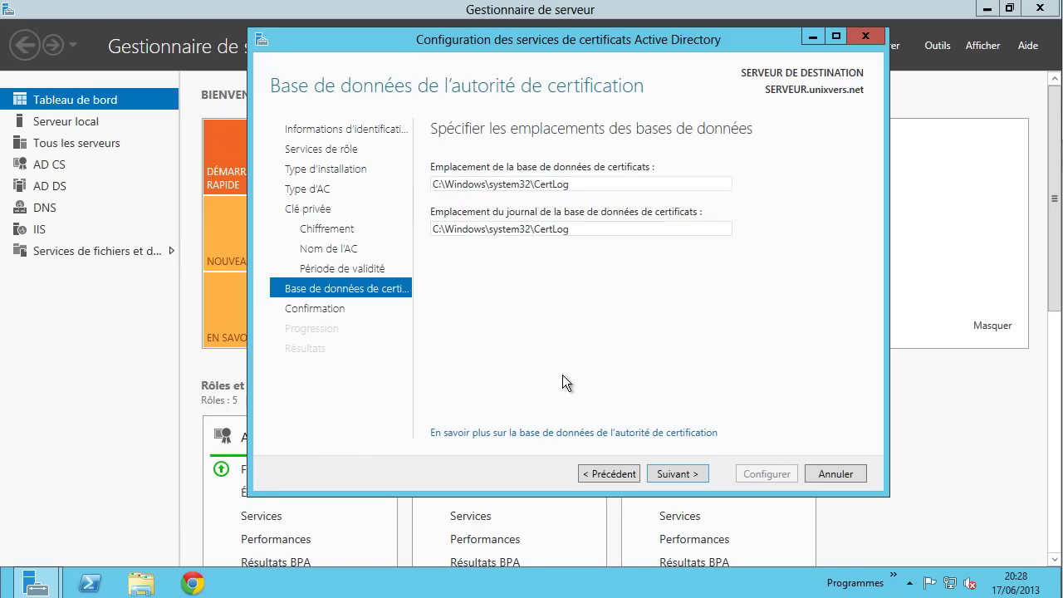
pyautogui.click(695, 474)
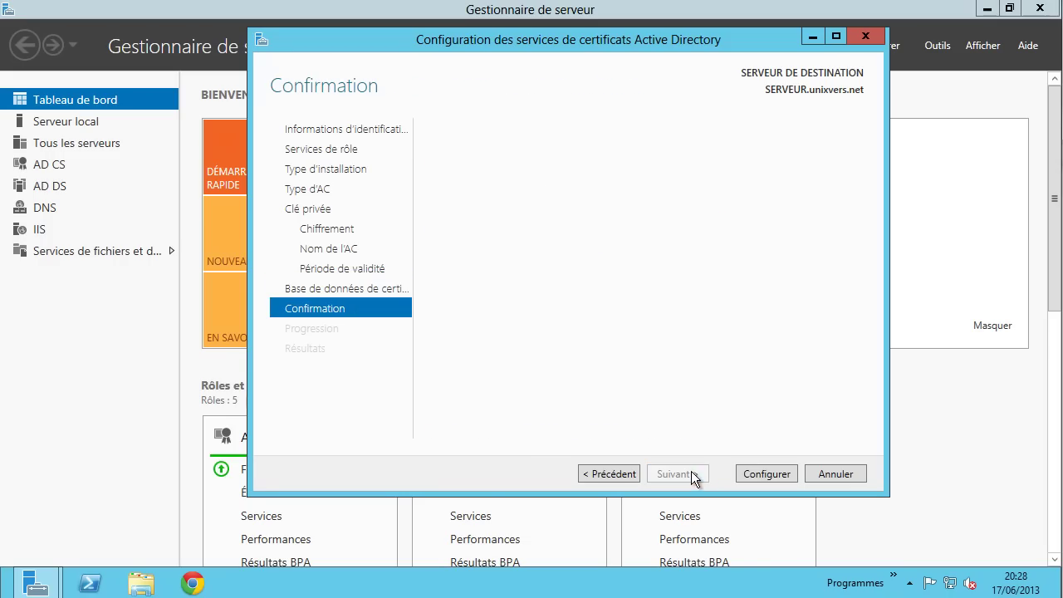
pyautogui.click(750, 474)
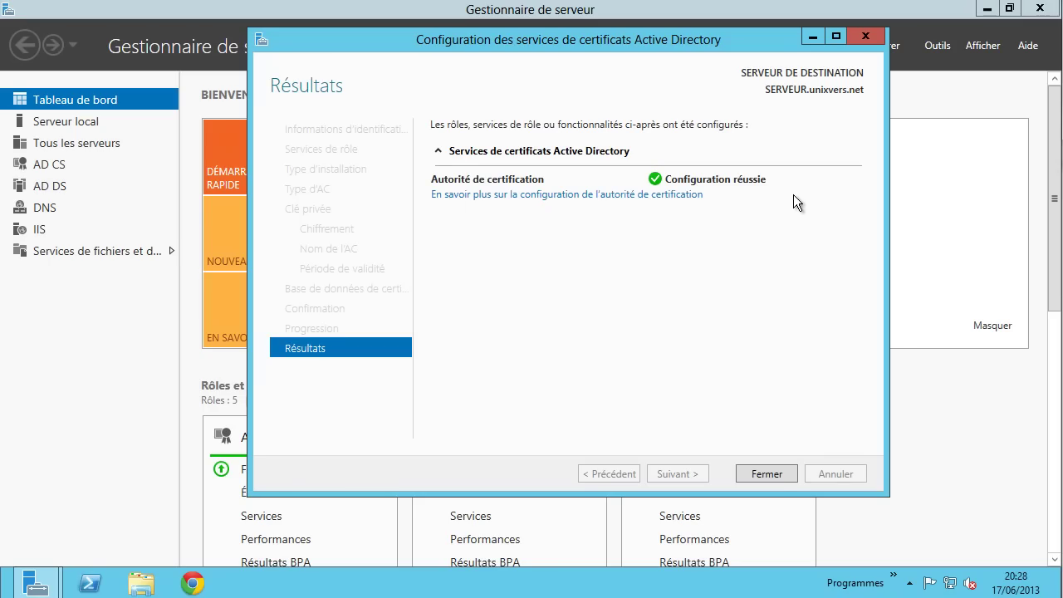
# - Close the finished wizard and launch the Certification Authority console from the AD CS page
pyautogui.click(771, 473)
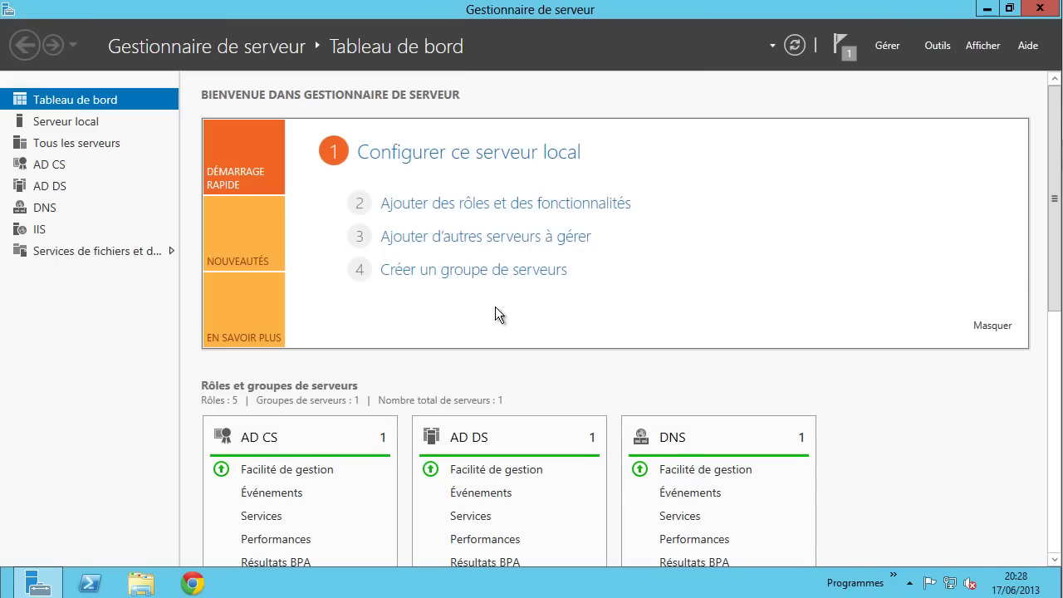
pyautogui.click(41, 169)
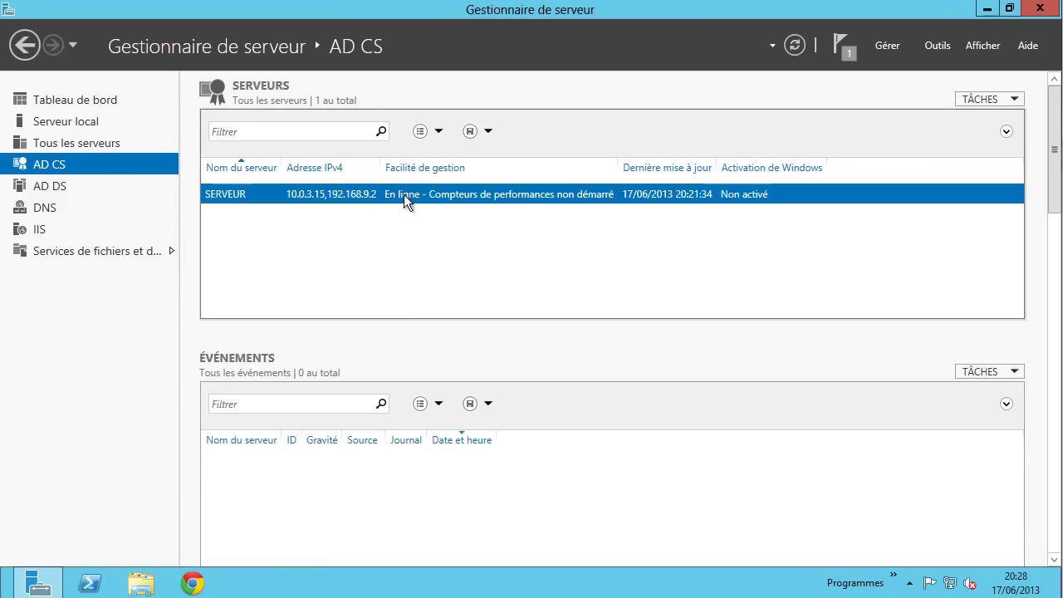
pyautogui.rightClick(427, 193)
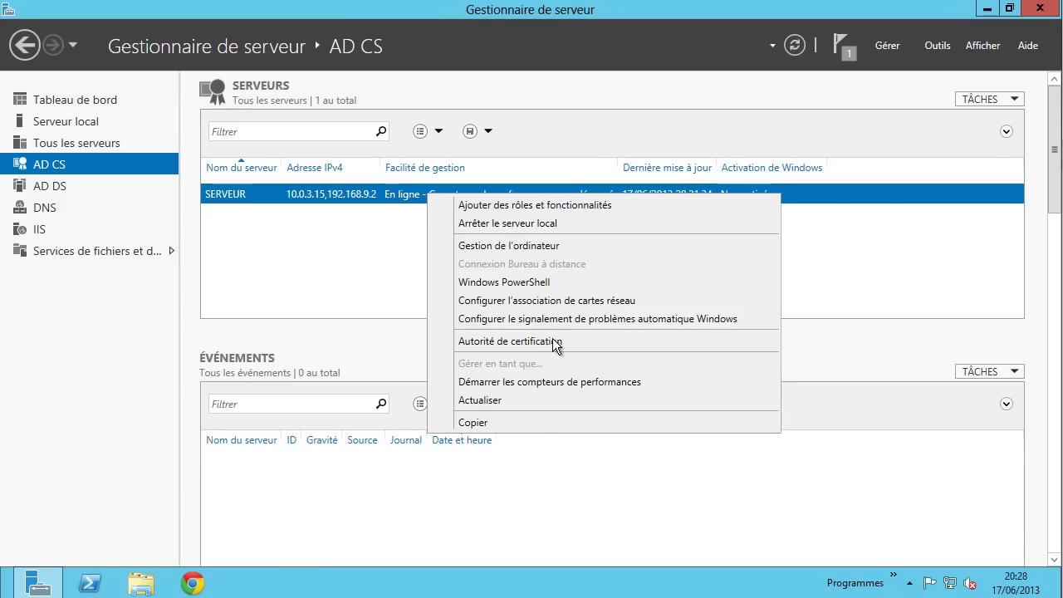
pyautogui.click(521, 338)
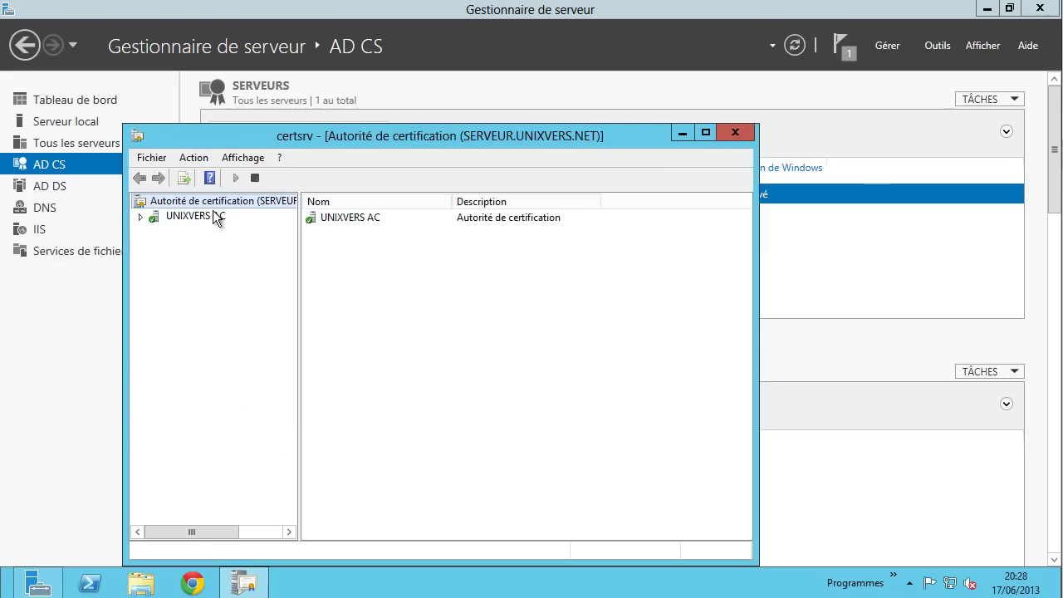
# - Expand UNIXVERS AC and browse its revoked, issued, pending and failed certificate folders
pyautogui.click(196, 217)
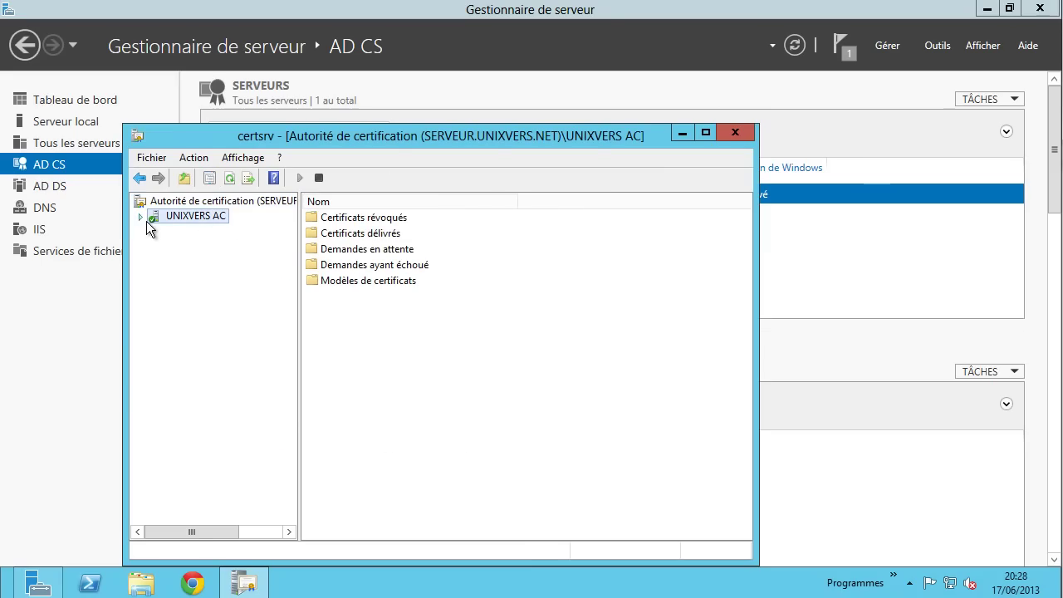
pyautogui.click(142, 217)
pyautogui.click(238, 232)
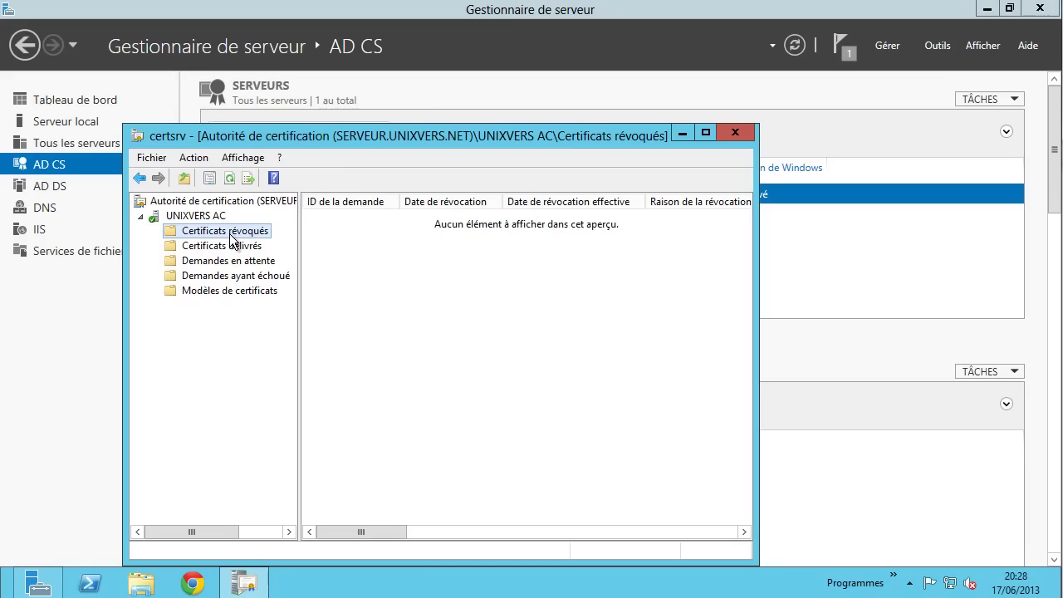
pyautogui.click(245, 249)
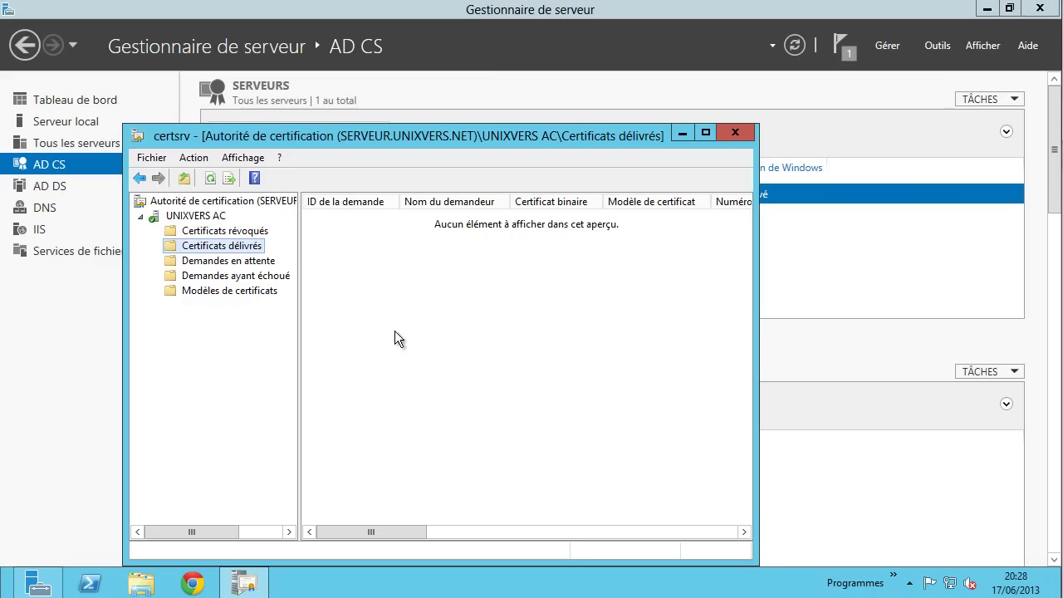
pyautogui.click(249, 233)
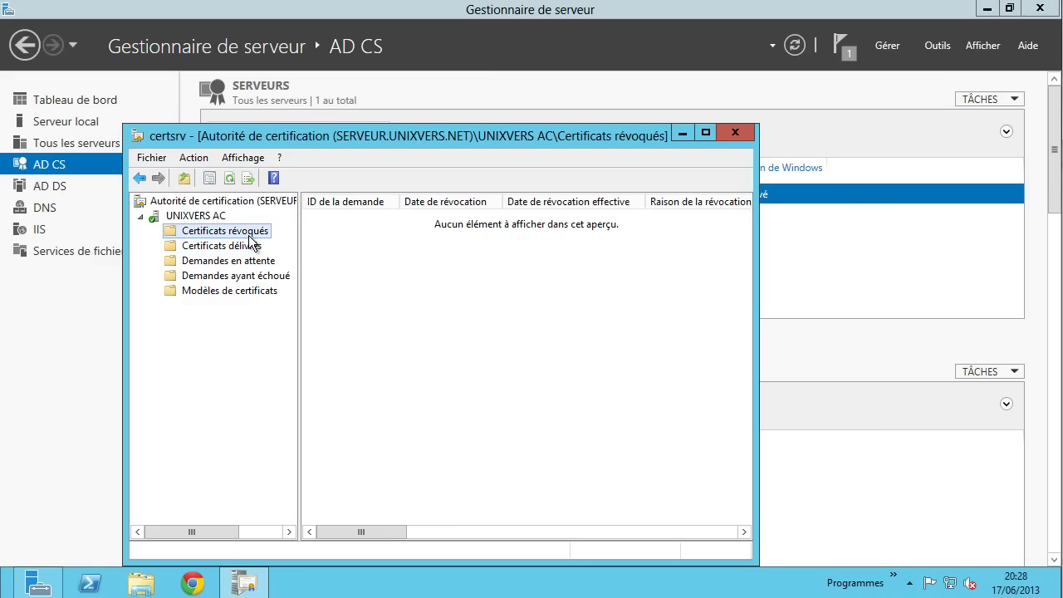
pyautogui.click(256, 245)
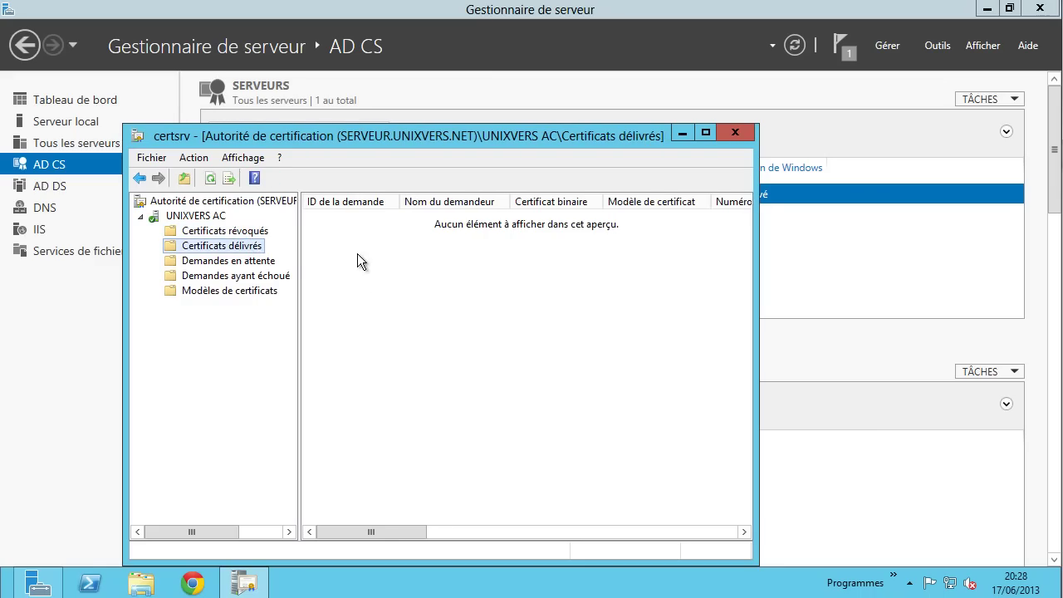
pyautogui.click(244, 233)
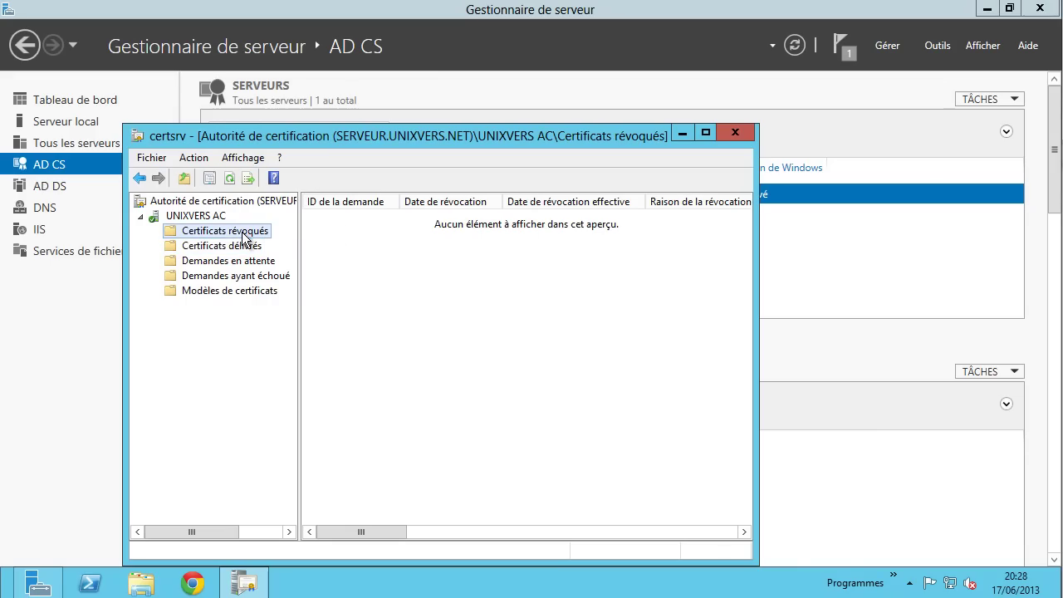
pyautogui.click(253, 263)
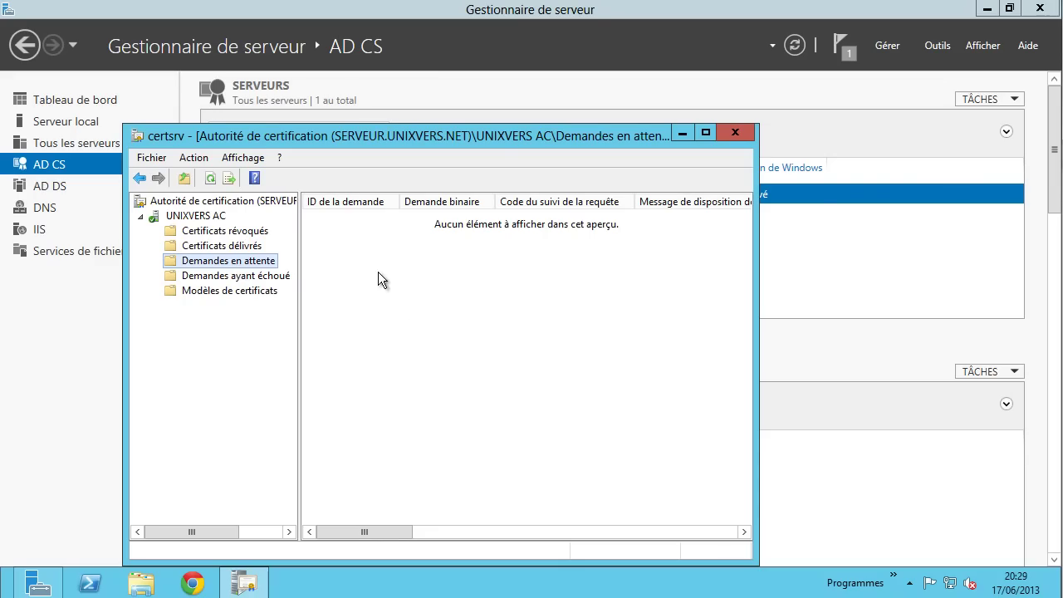
pyautogui.rightClick(351, 260)
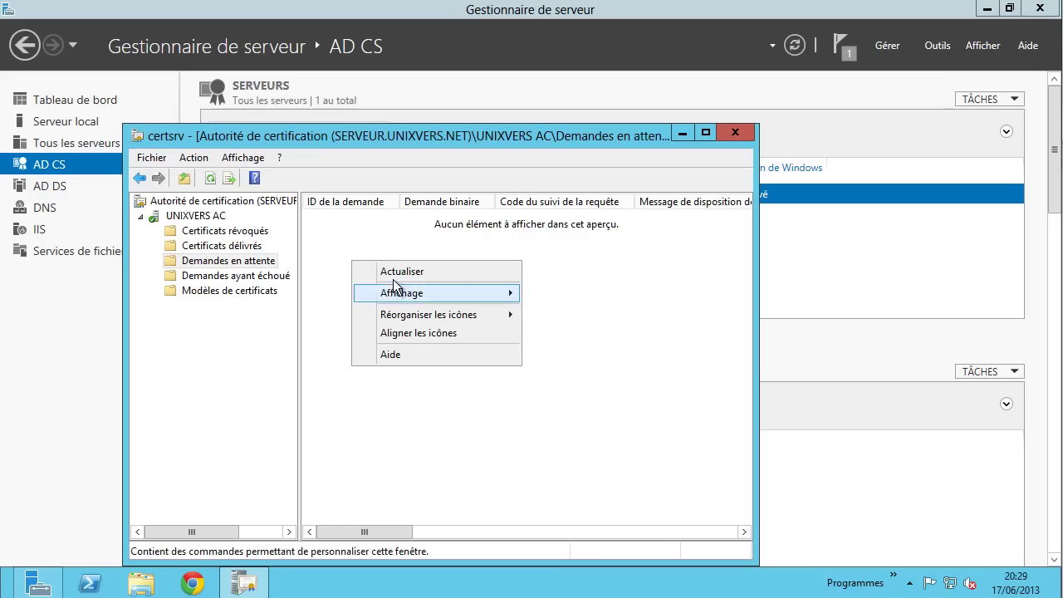
pyautogui.moveTo(420, 316)
pyautogui.click(504, 439)
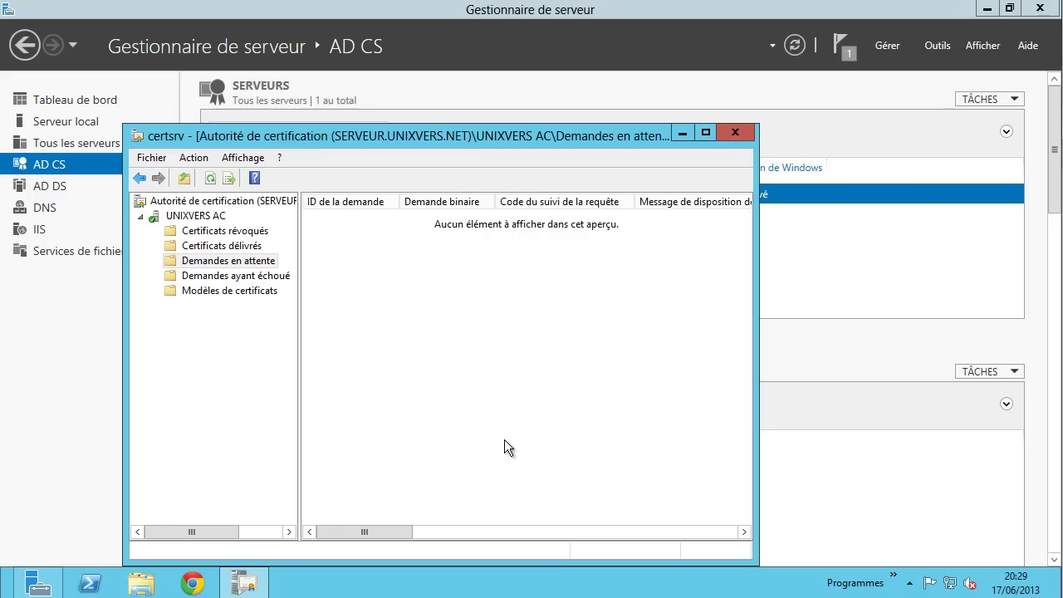
pyautogui.click(267, 278)
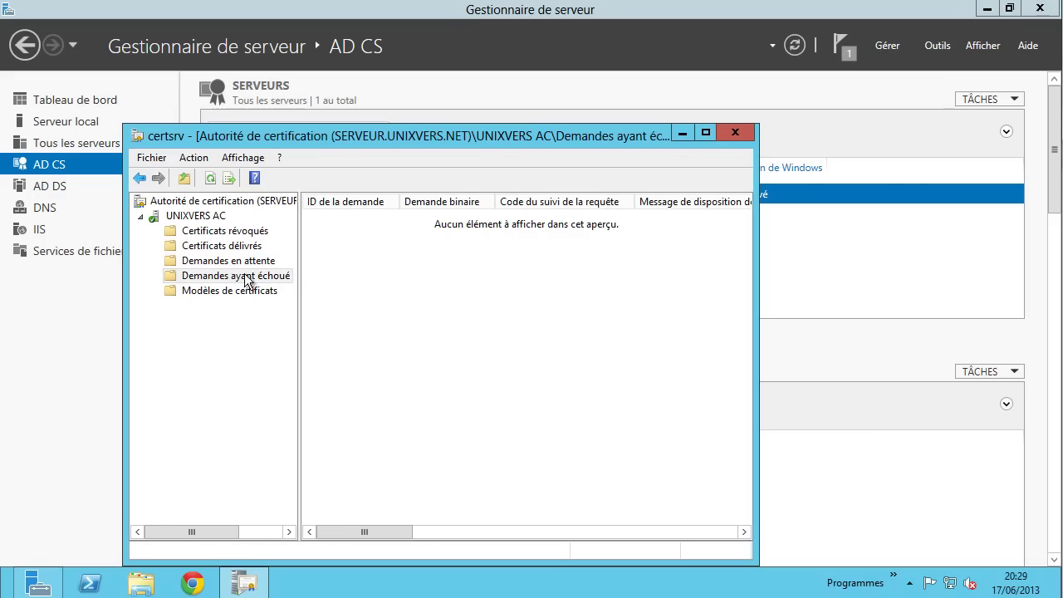
pyautogui.click(253, 261)
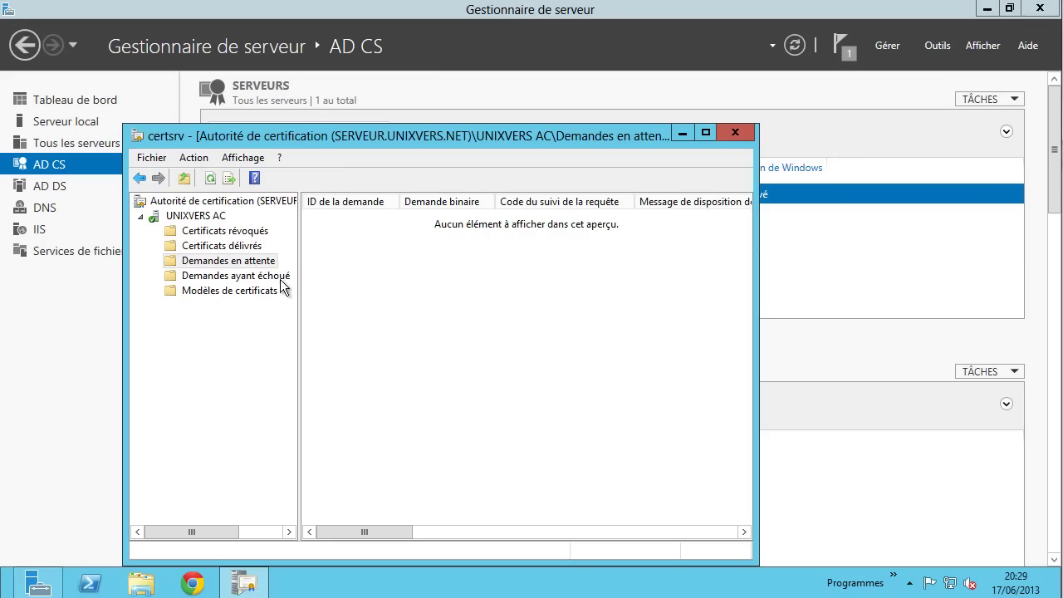
pyautogui.click(253, 249)
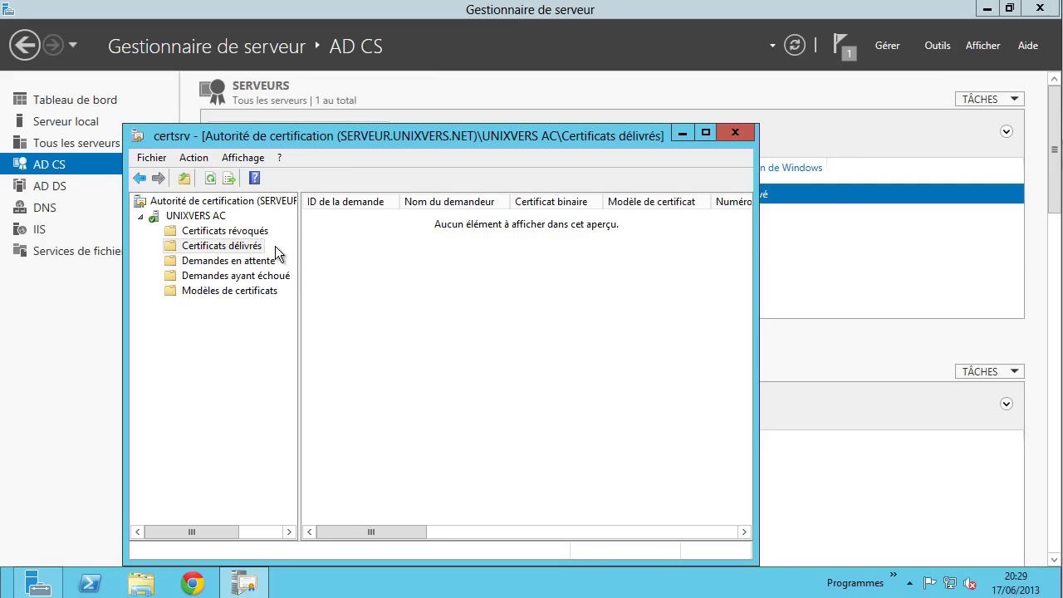
pyautogui.click(267, 231)
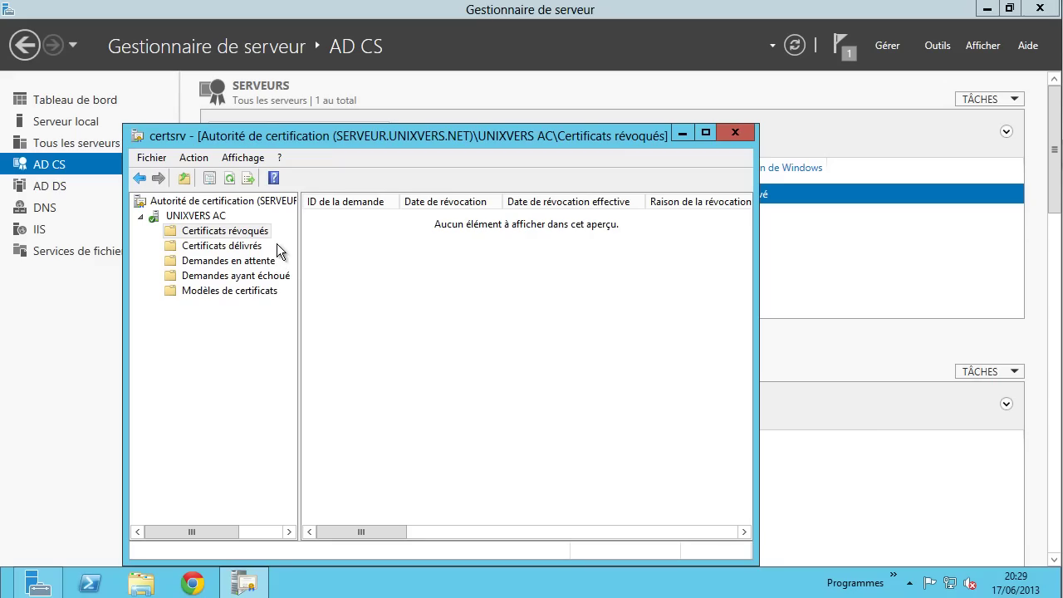
pyautogui.click(278, 278)
pyautogui.click(259, 261)
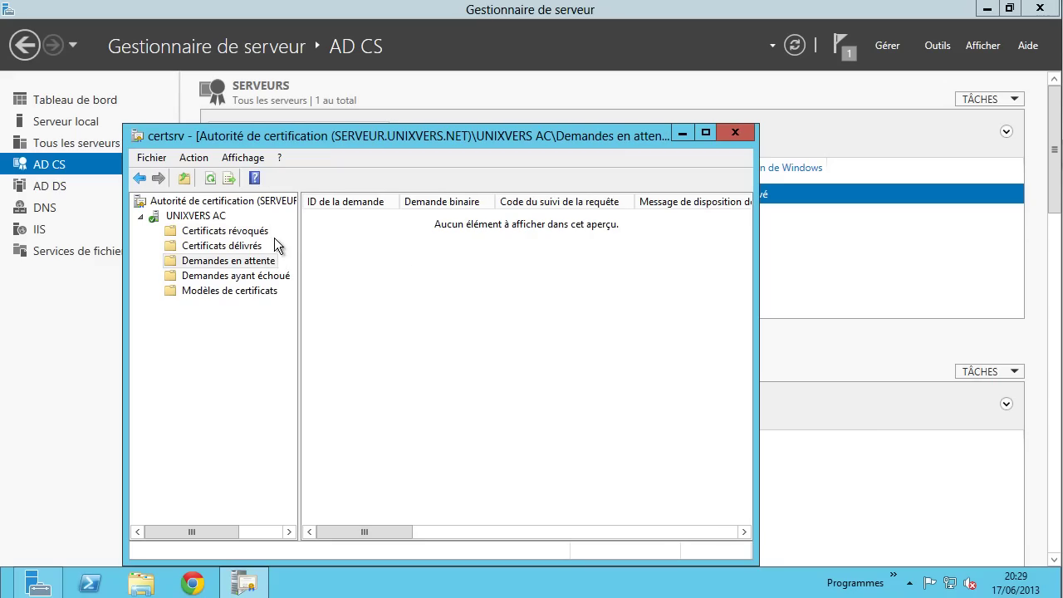
pyautogui.click(280, 279)
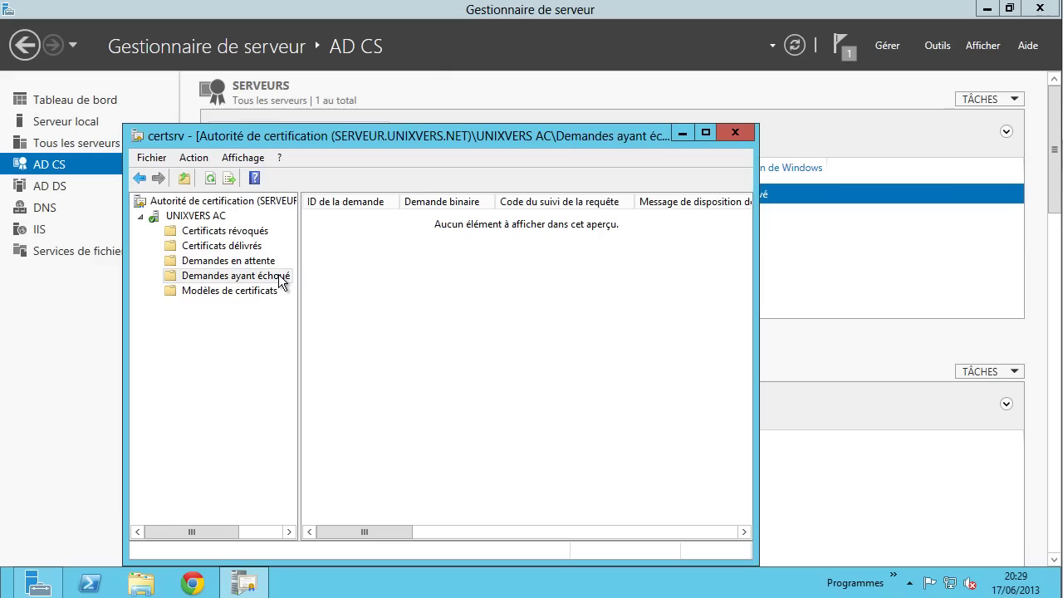
pyautogui.click(264, 263)
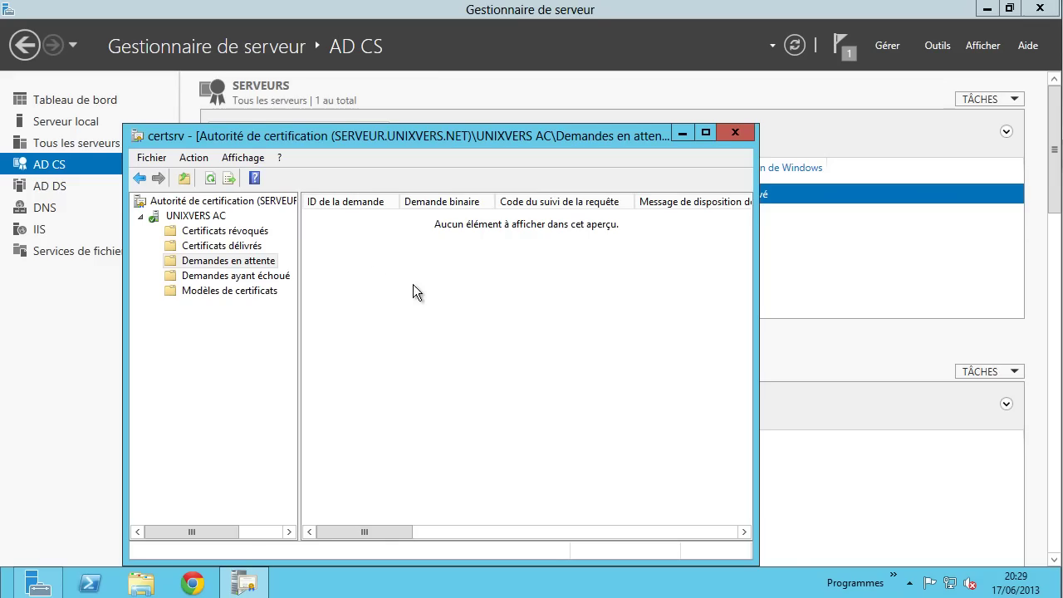
pyautogui.click(279, 280)
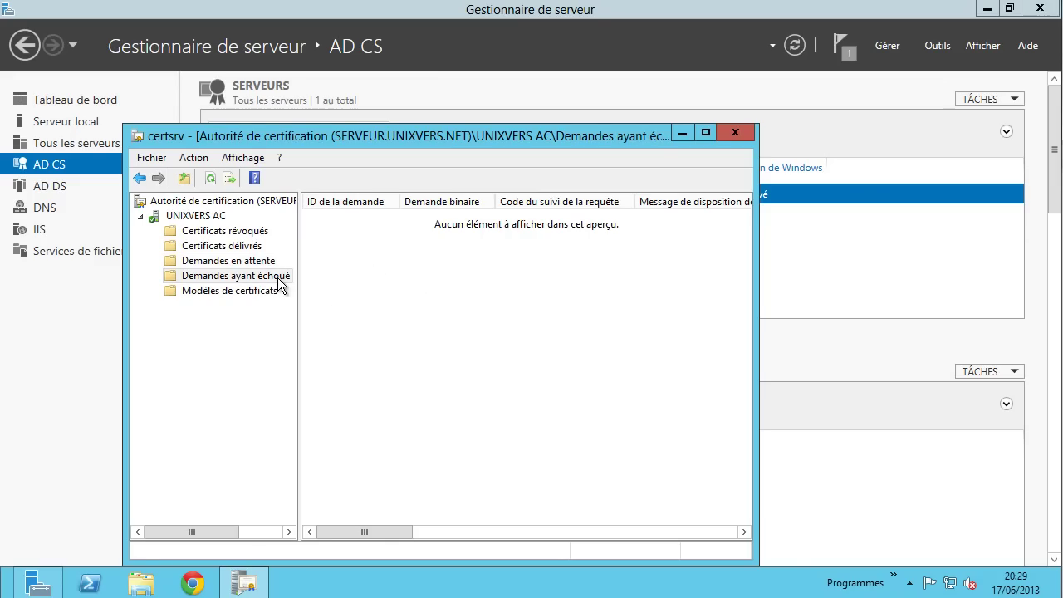
# - Open the Certificate Templates console via Gérer on the Modèles de certificats folder
pyautogui.click(216, 292)
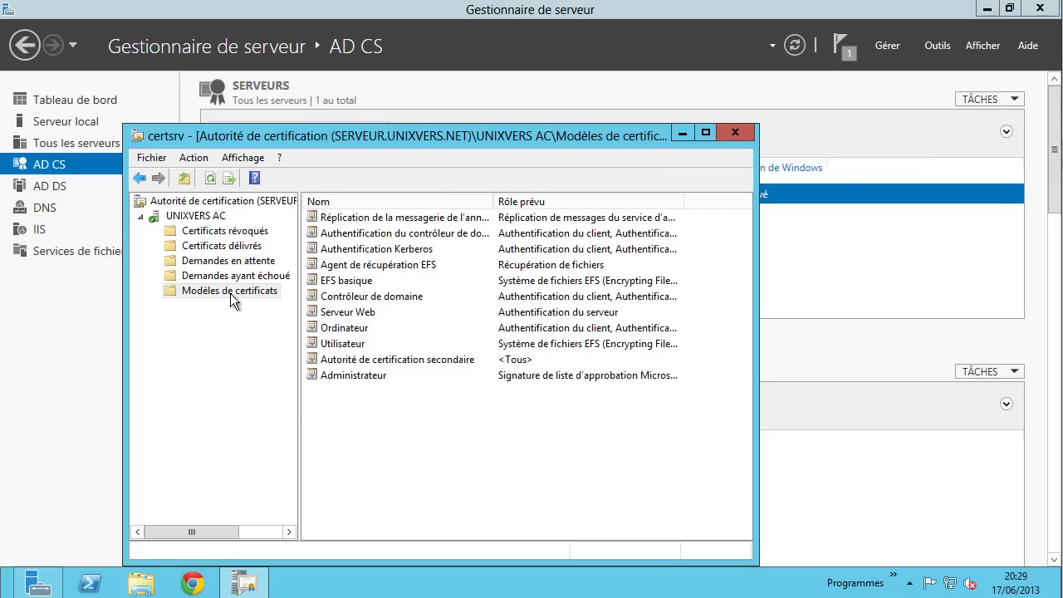
pyautogui.rightClick(209, 288)
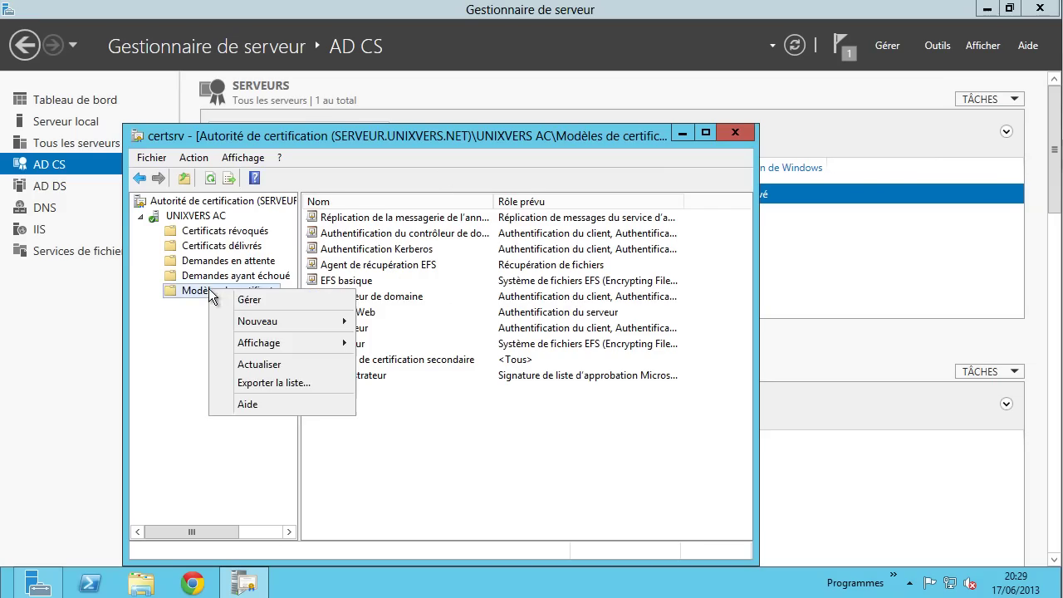
pyautogui.click(251, 301)
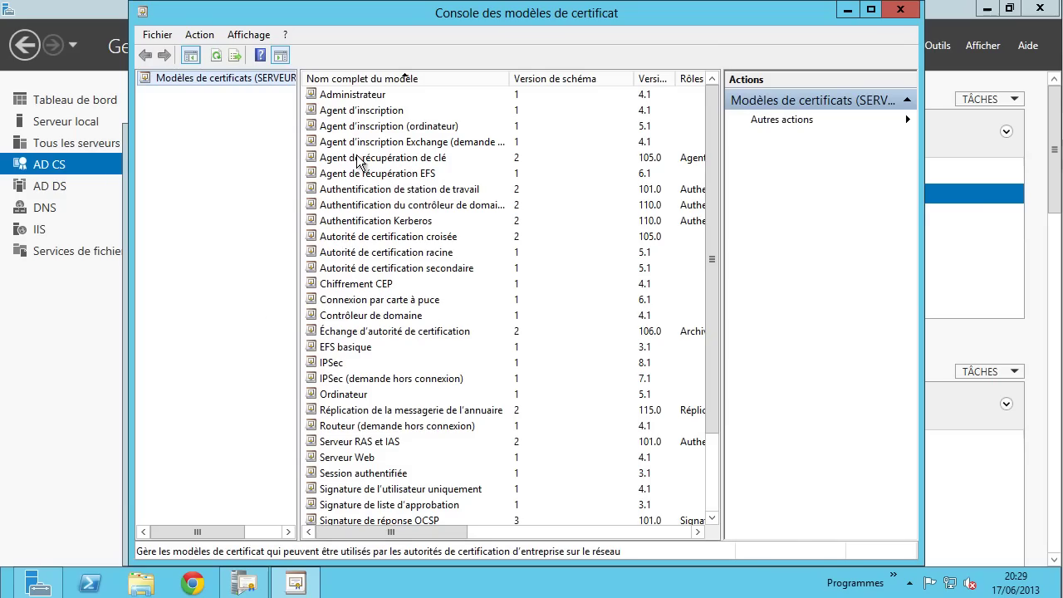
# - Inspect the Authentification Kerberos template's actions menu without choosing anything
pyautogui.moveTo(711, 147)
pyautogui.mouseDown()
pyautogui.moveTo(715, 254)
pyautogui.moveTo(721, 167)
pyautogui.moveTo(711, 139)
pyautogui.mouseUp()
pyautogui.click(392, 222)
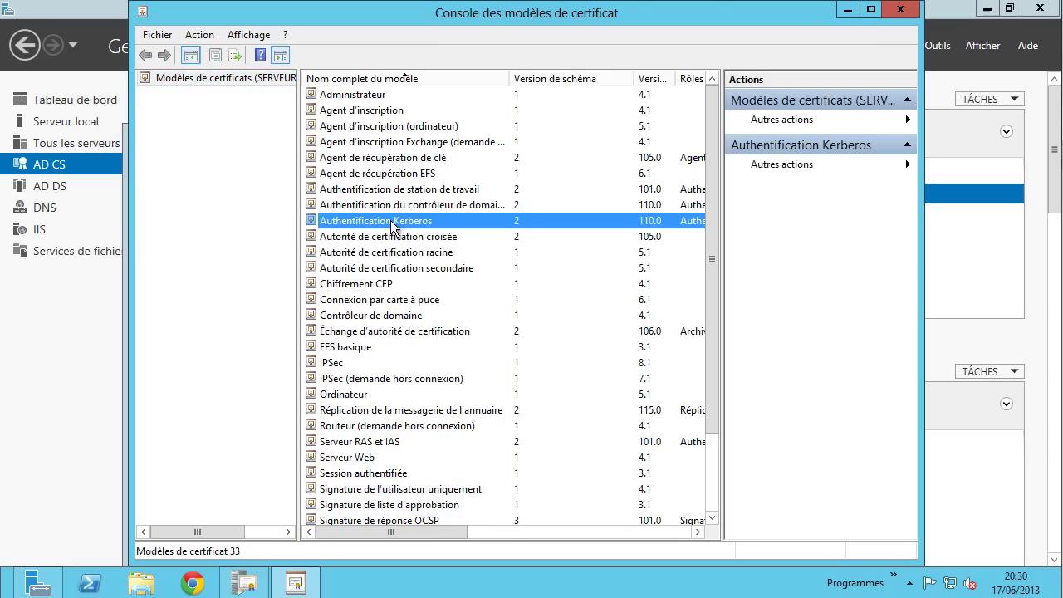
pyautogui.rightClick(393, 225)
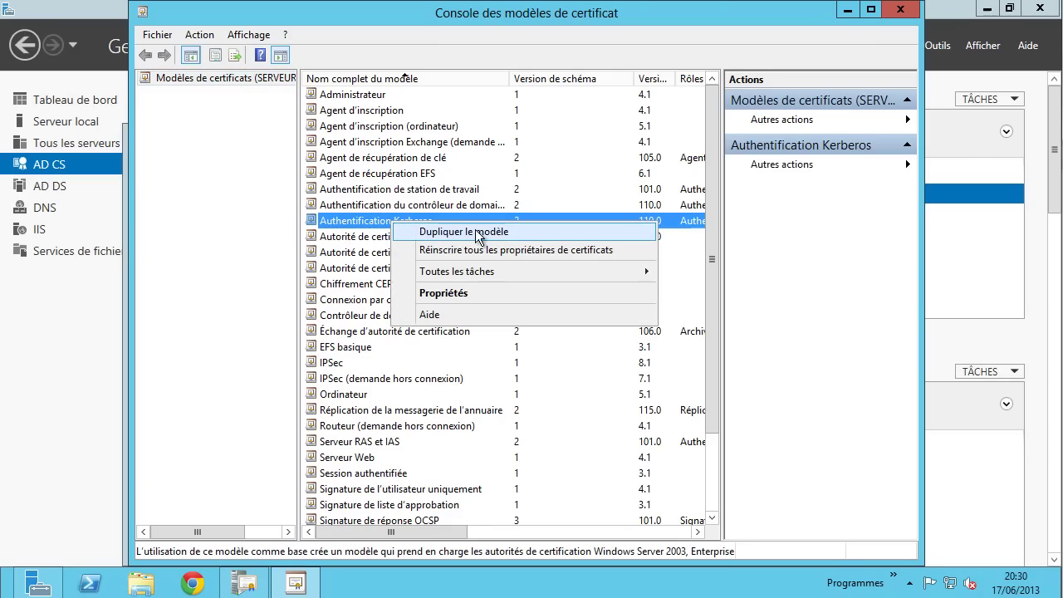
pyautogui.click(349, 300)
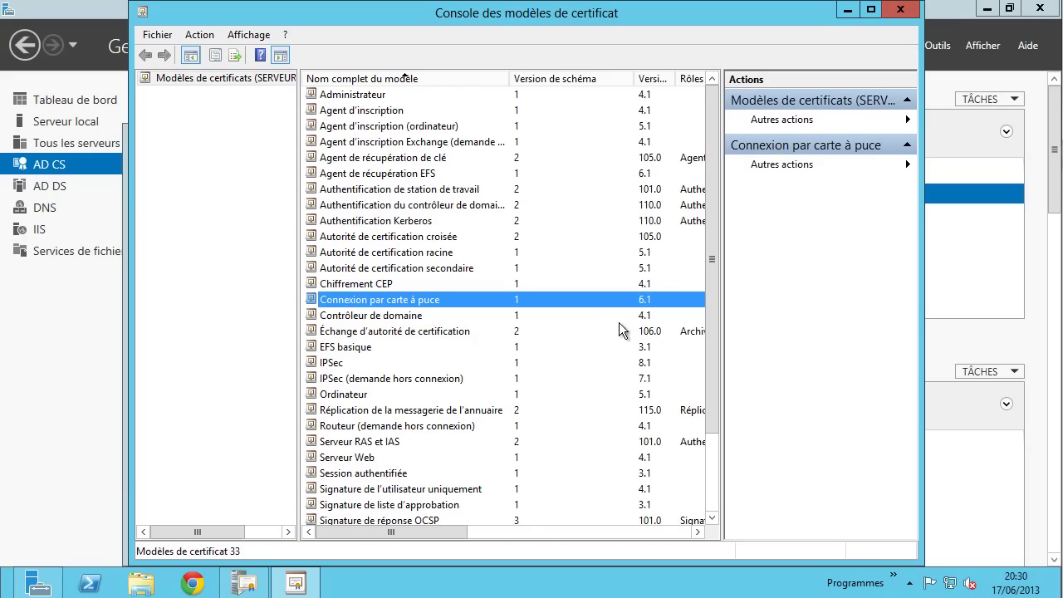
# - Select the Serveur Web template and bring up its menu showing Dupliquer le modèle
pyautogui.scroll(-1, 562, 369)
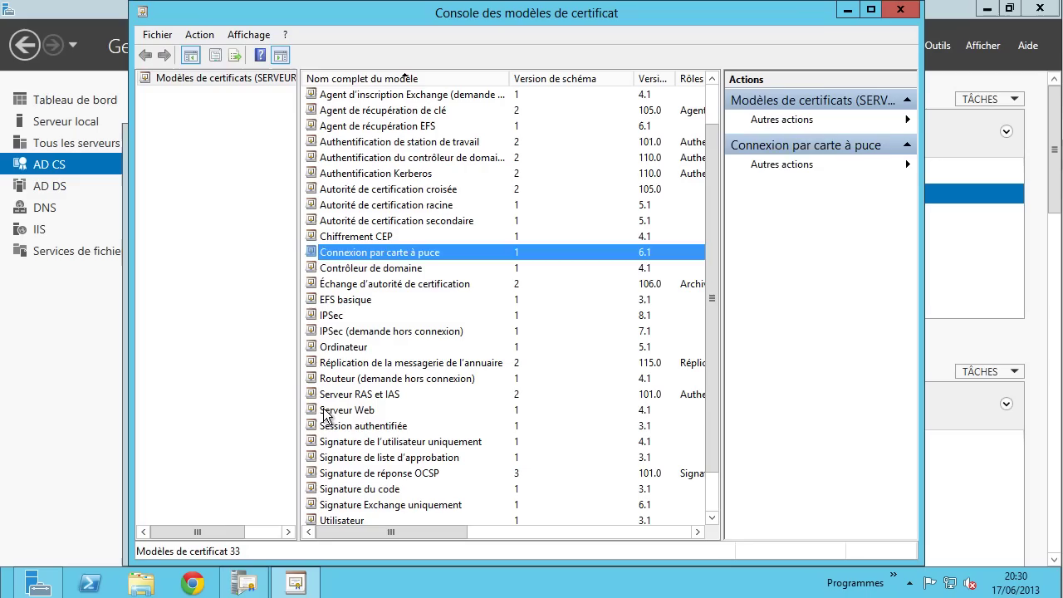
pyautogui.click(352, 411)
pyautogui.scroll(-1, 352, 415)
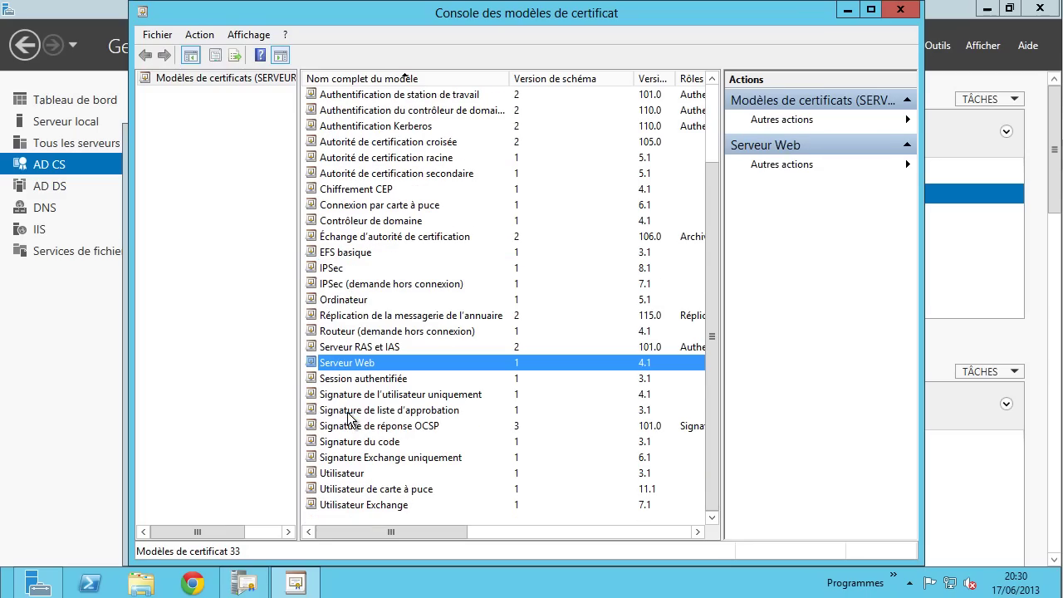
pyautogui.rightClick(349, 369)
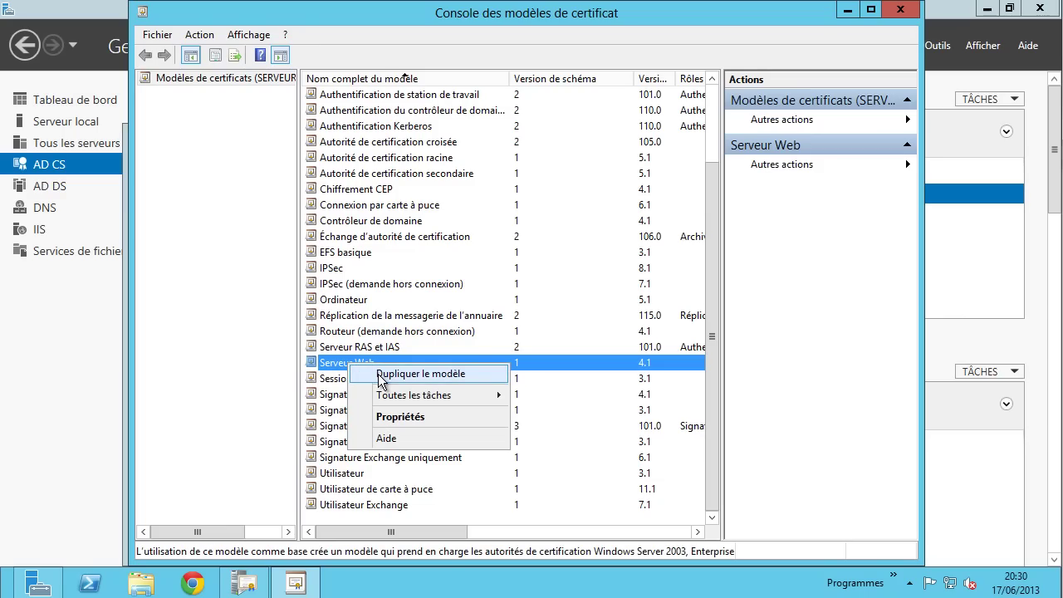
pyautogui.click(342, 299)
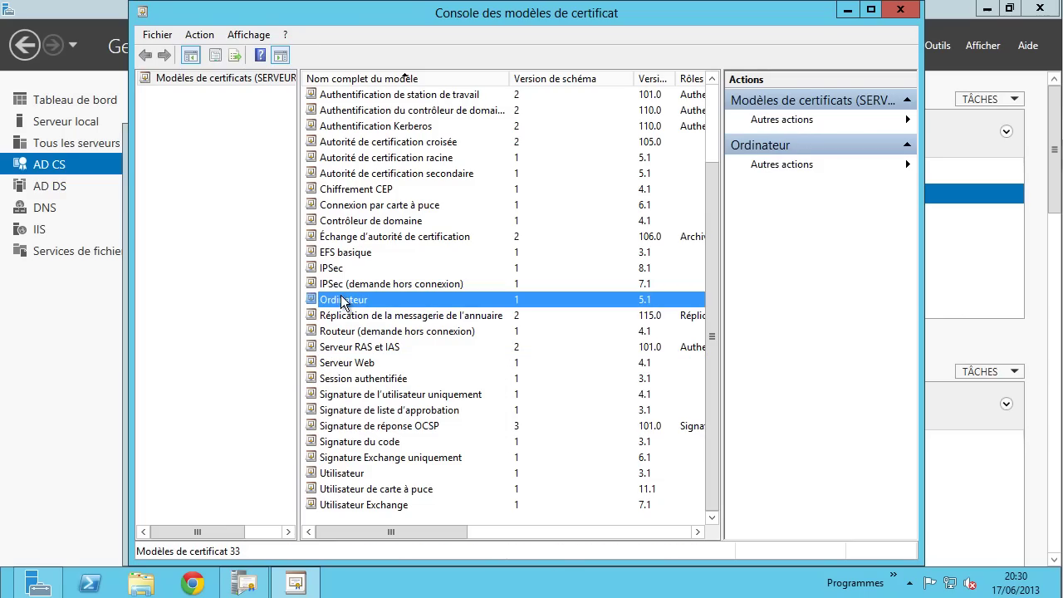
pyautogui.click(347, 362)
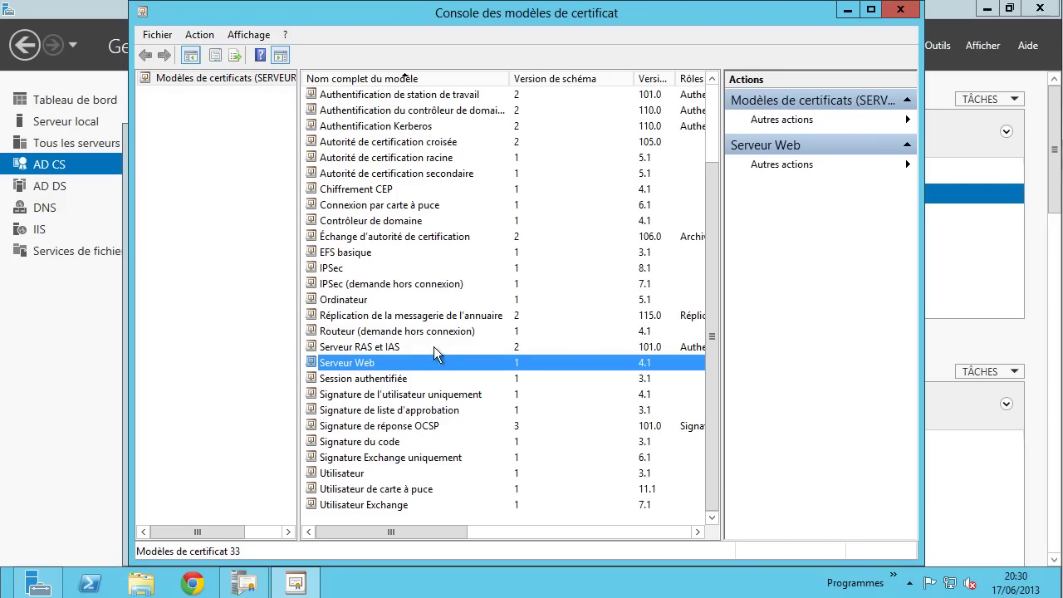
pyautogui.rightClick(351, 369)
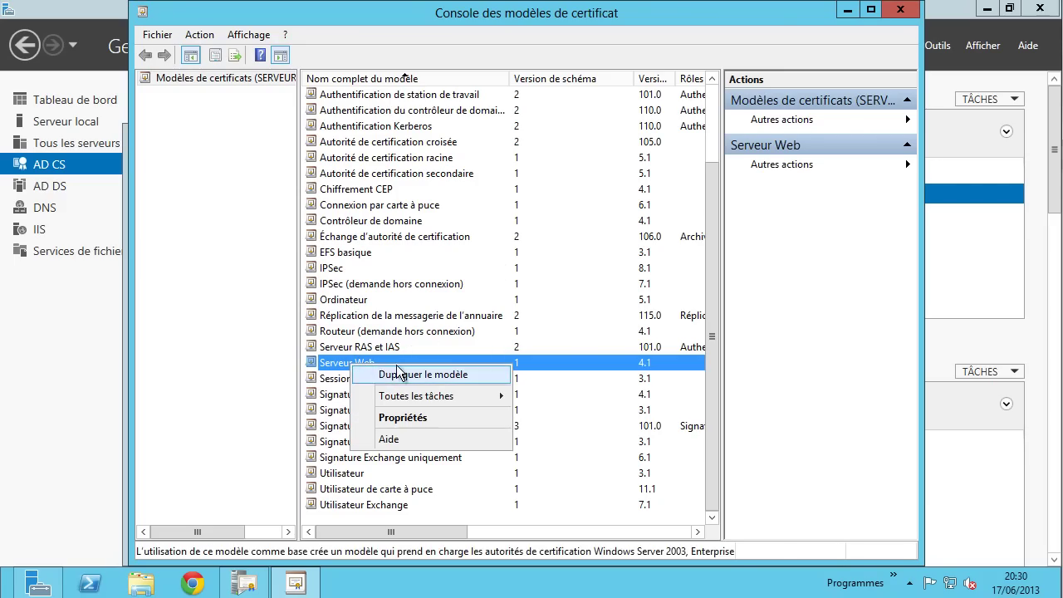
# - Glance through Serveur Web's request handling, subject name, extensions and security tabs, then close
pyautogui.doubleClick(335, 368)
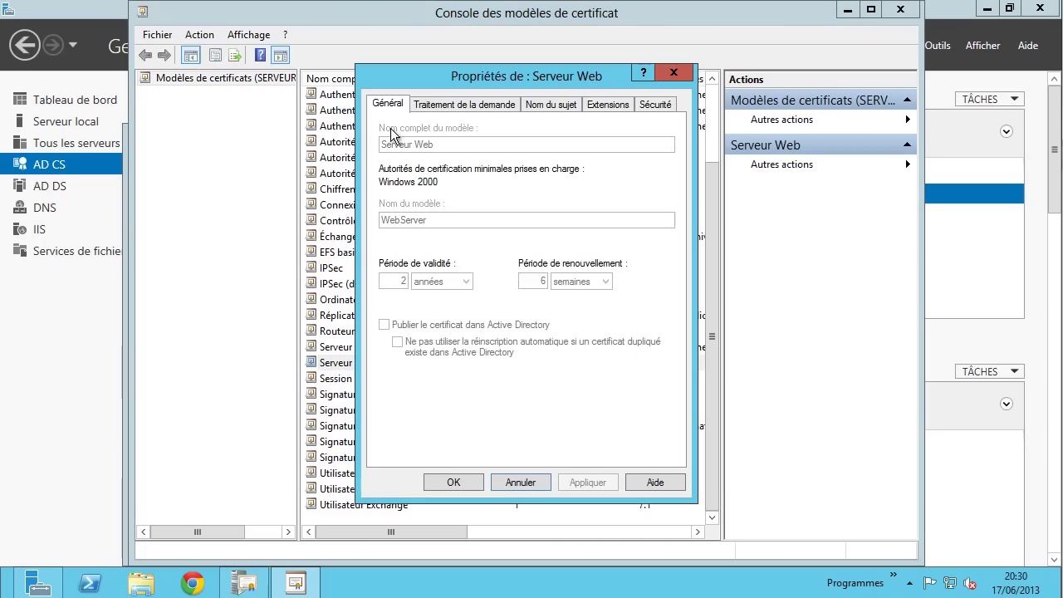
pyautogui.click(485, 104)
pyautogui.click(561, 104)
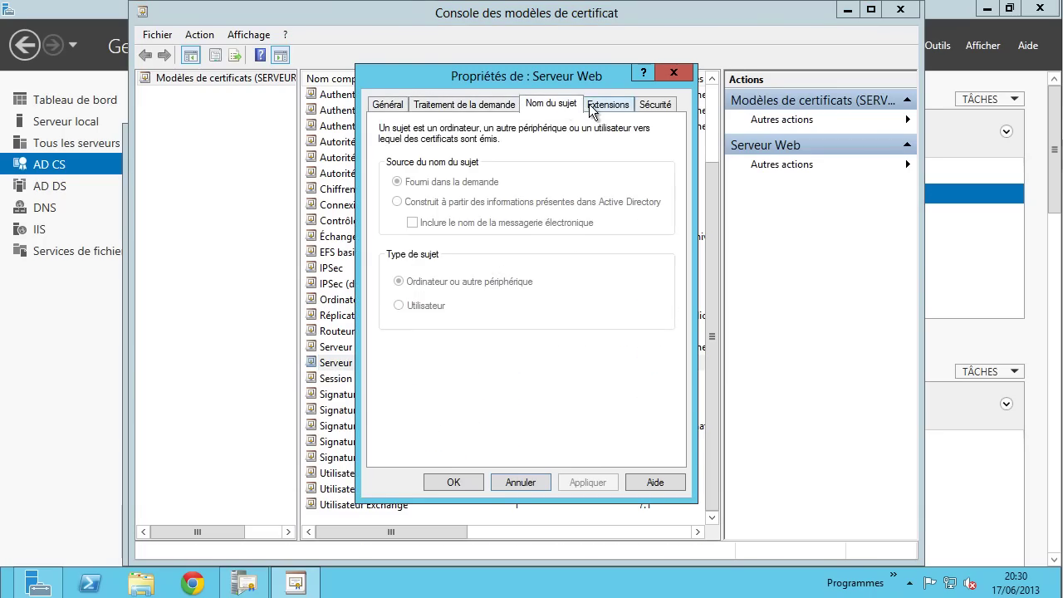
pyautogui.click(597, 105)
pyautogui.click(653, 104)
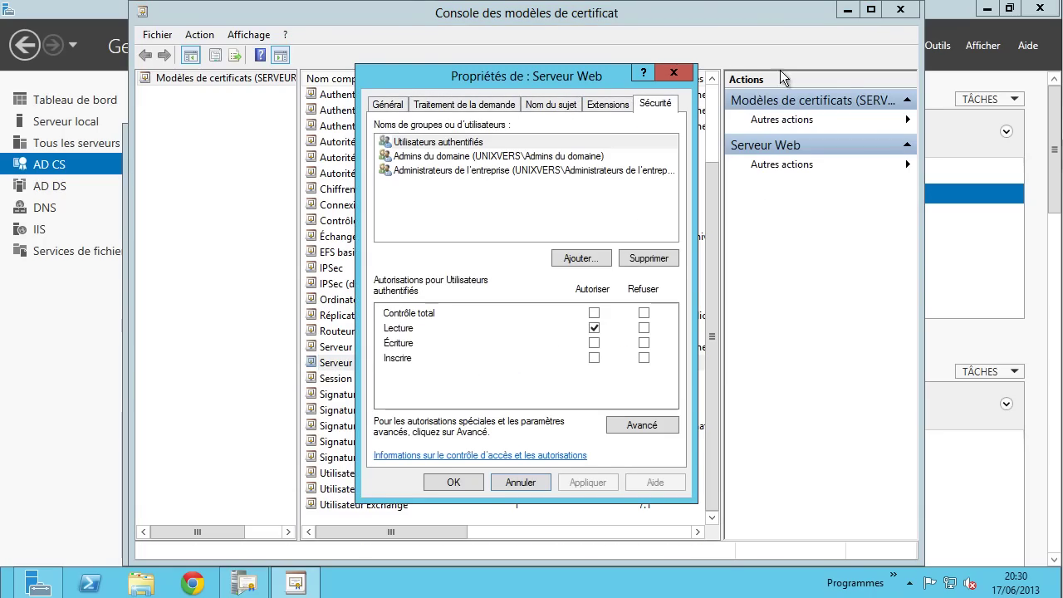
pyautogui.click(673, 72)
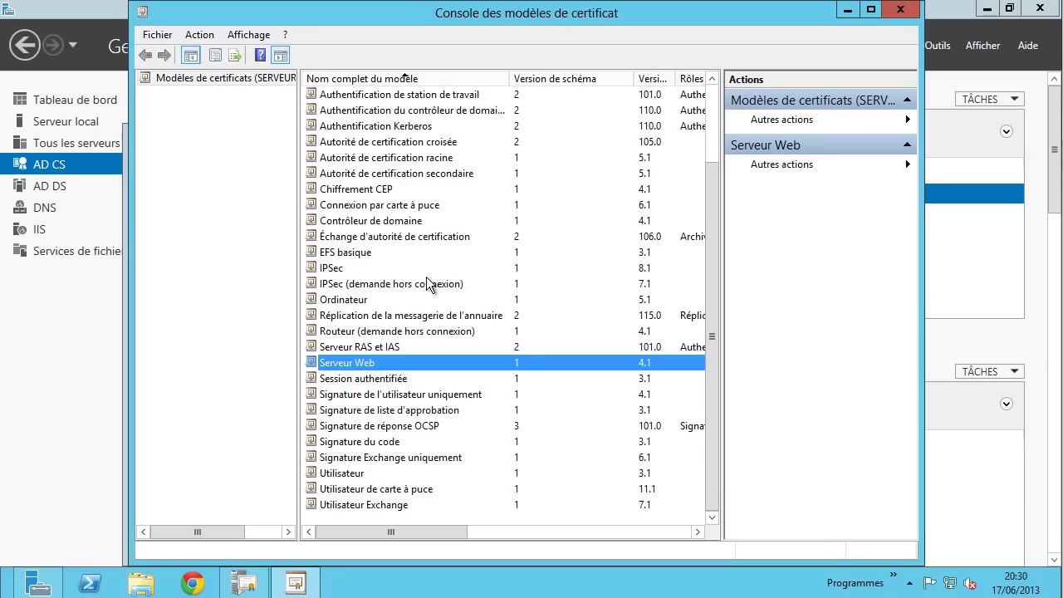
# - Check Serveur Web permissions for Admins du domaine, Administrateurs de l'entreprise and Utilisateurs authentifiés, then cancel
pyautogui.doubleClick(362, 367)
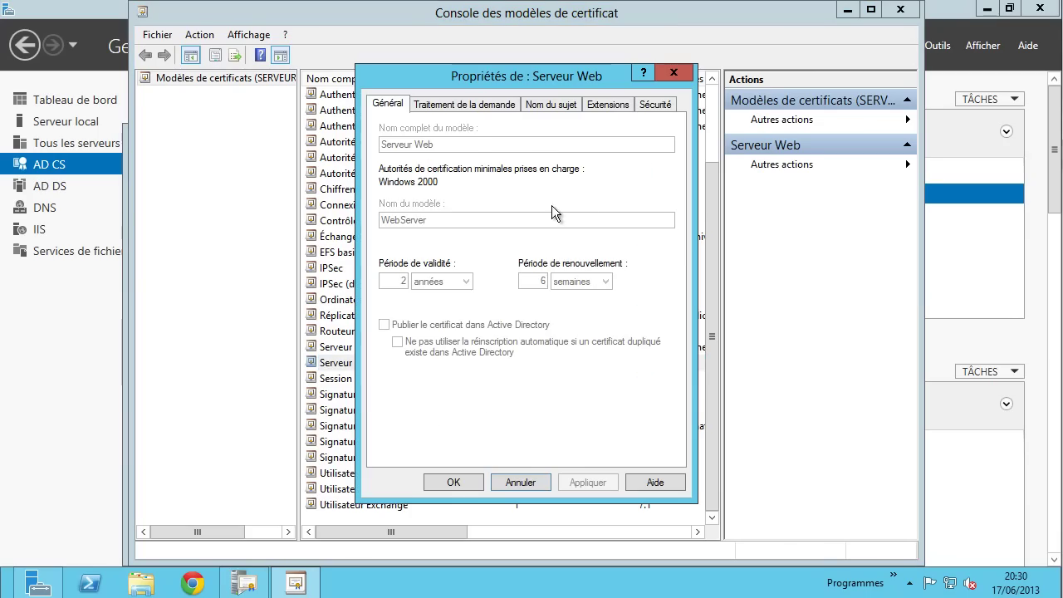
pyautogui.click(653, 104)
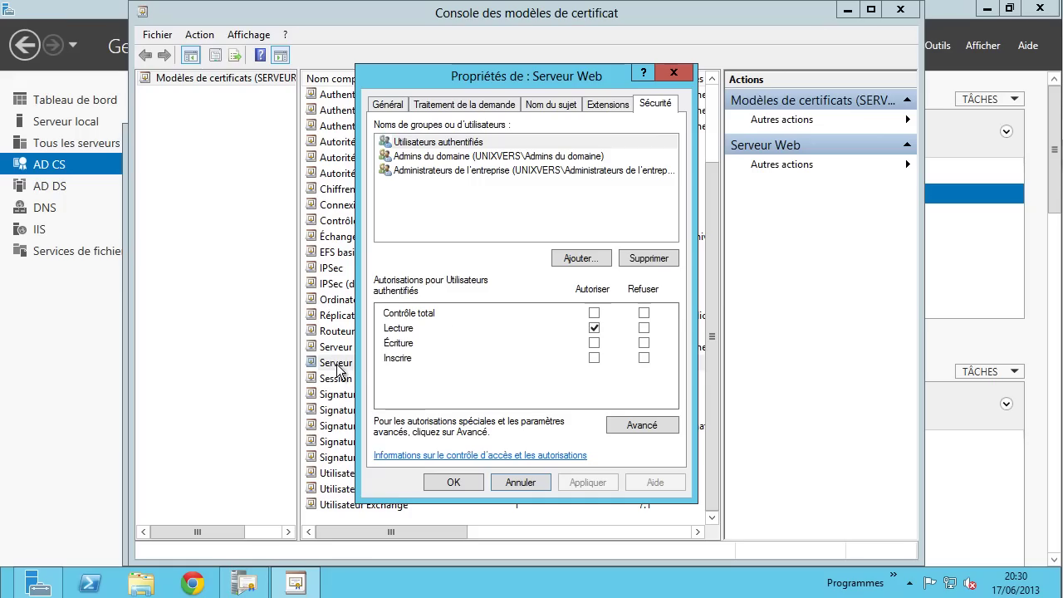
pyautogui.click(443, 156)
pyautogui.click(440, 170)
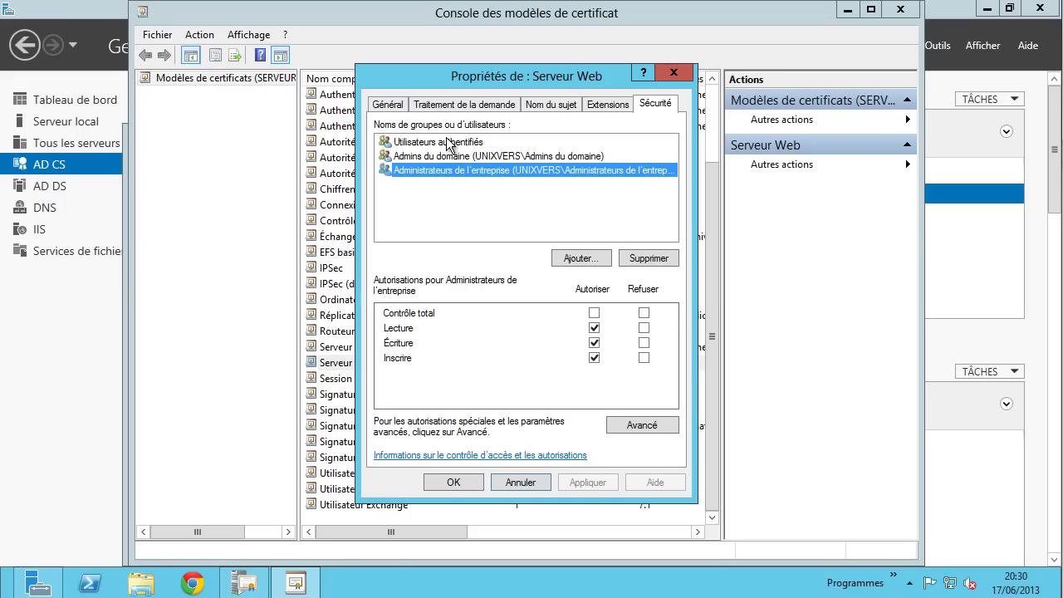
pyautogui.click(448, 141)
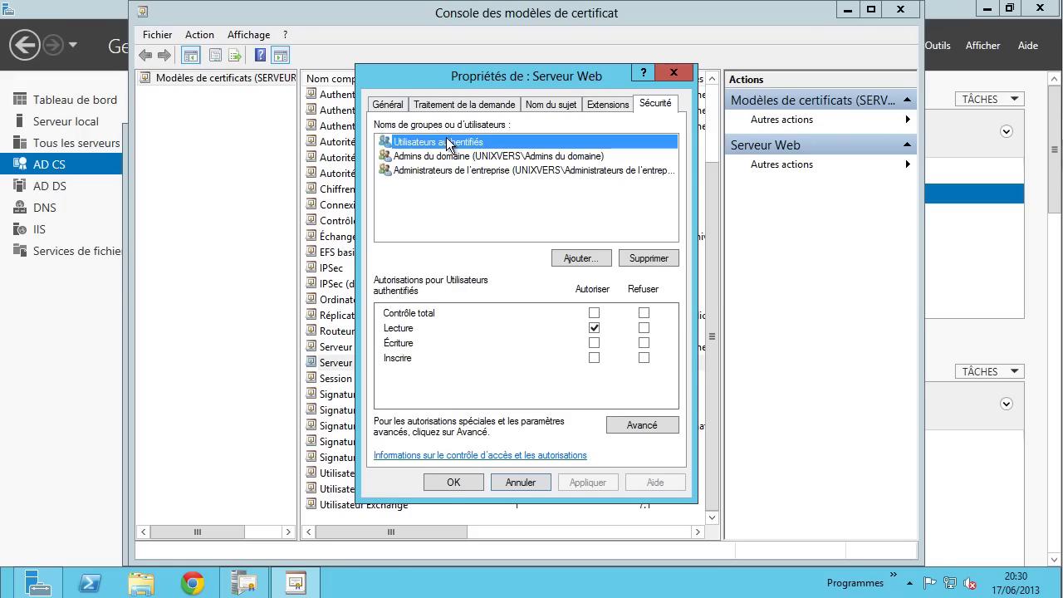
pyautogui.click(515, 481)
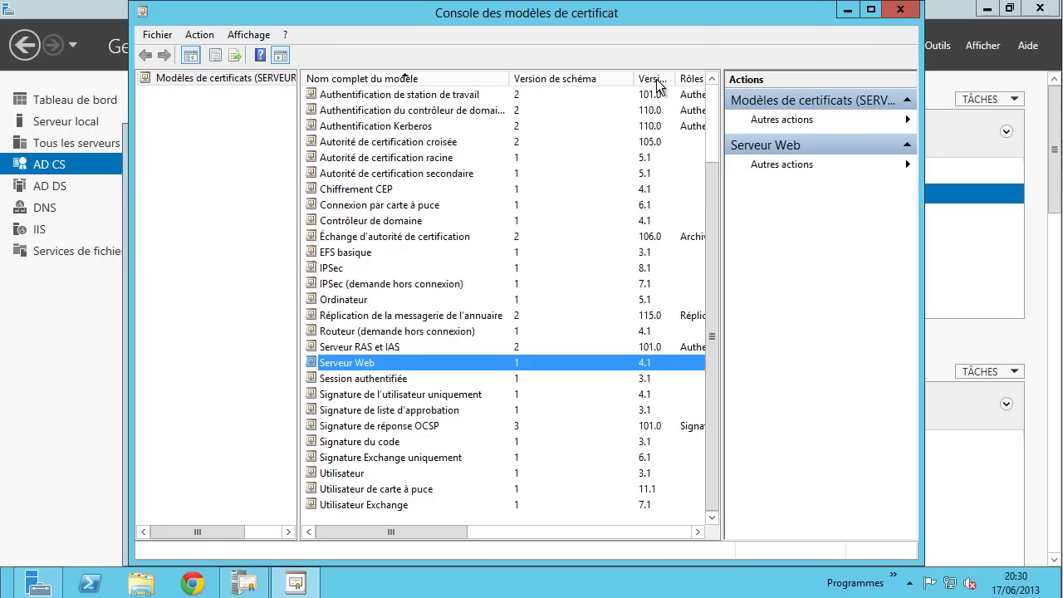
# - Close the templates console and view certificate n° 0 in UNIXVERS AC's properties
pyautogui.click(899, 10)
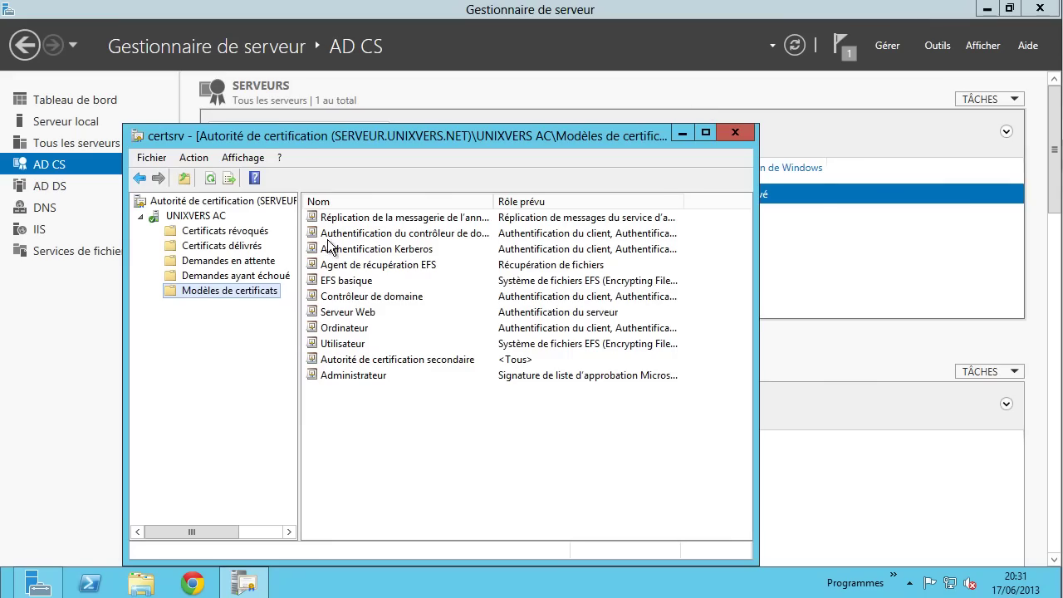
pyautogui.moveTo(328, 140); pyautogui.dragTo(410, 100)
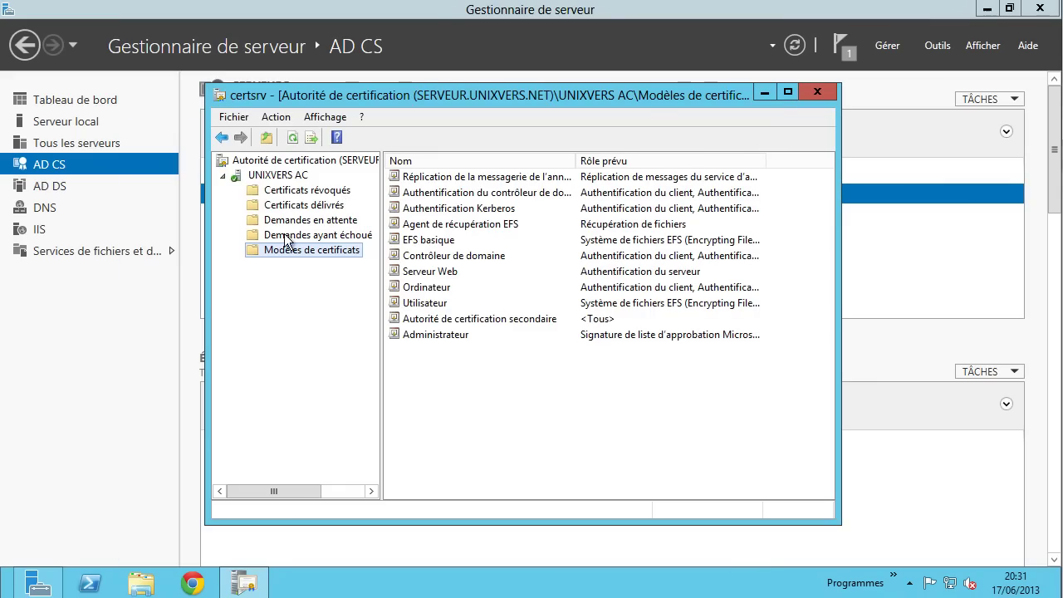
pyautogui.rightClick(271, 176)
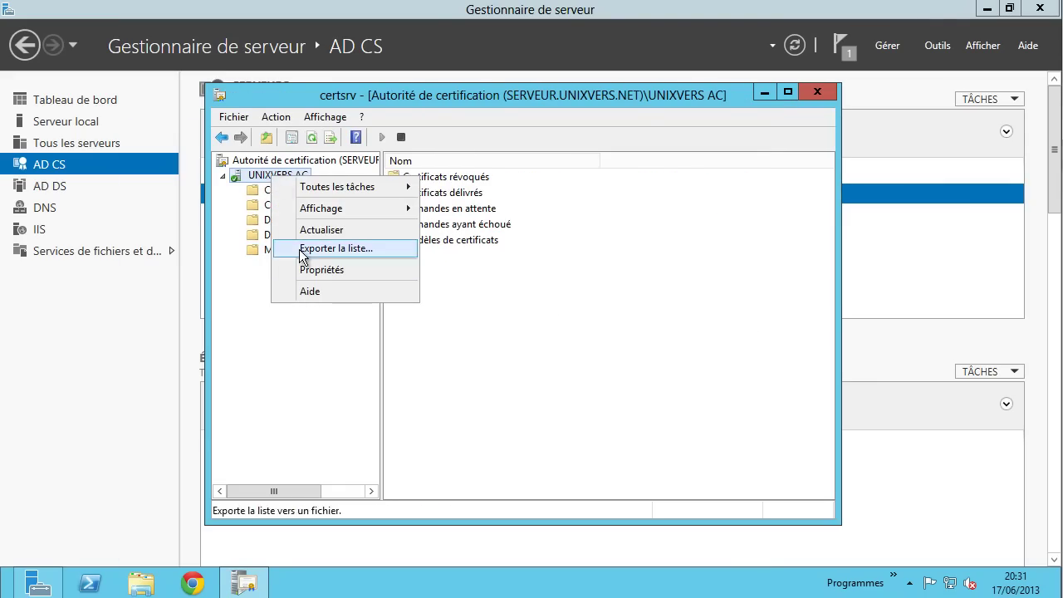
pyautogui.click(325, 270)
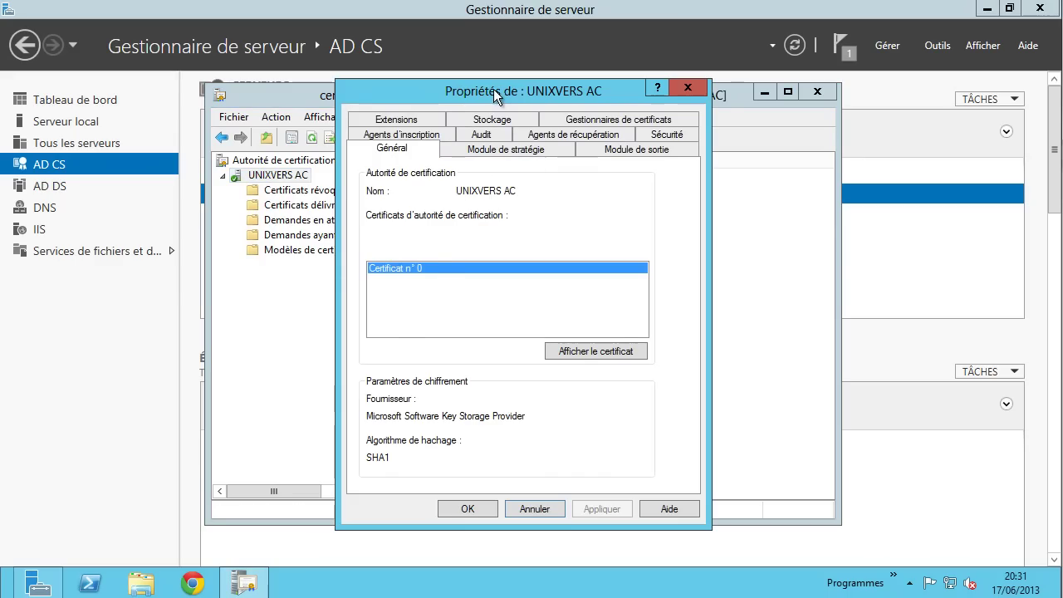
pyautogui.moveTo(493, 89); pyautogui.dragTo(525, 65)
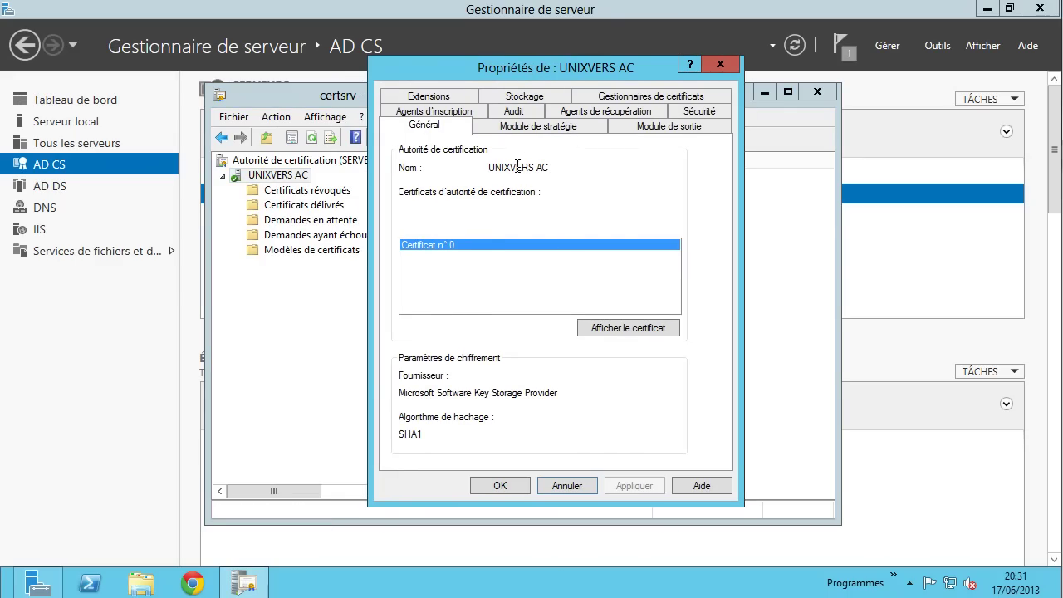
pyautogui.click(451, 254)
pyautogui.click(623, 328)
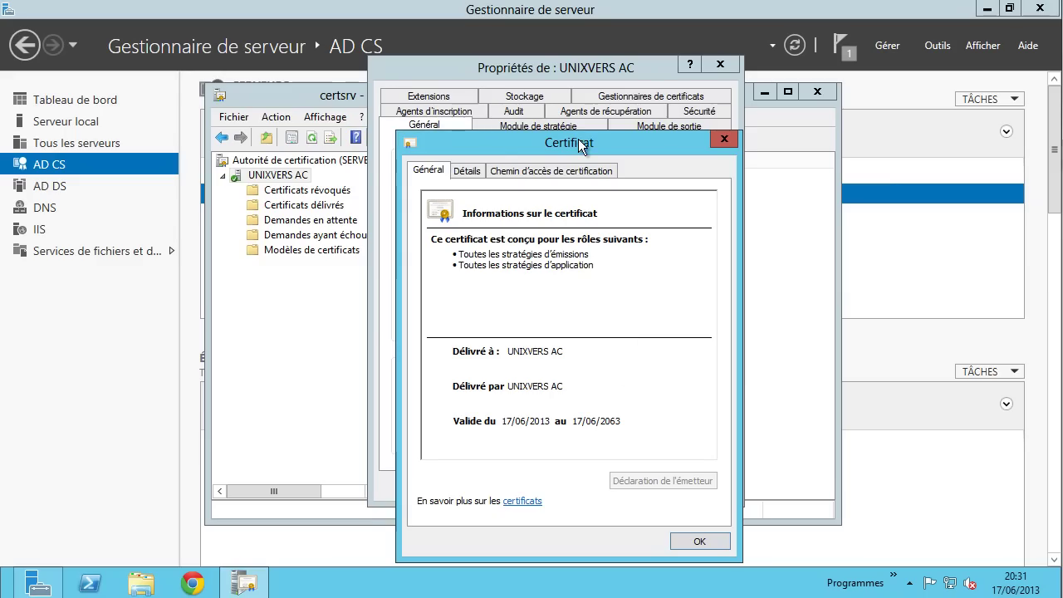
pyautogui.moveTo(579, 139); pyautogui.dragTo(580, 89)
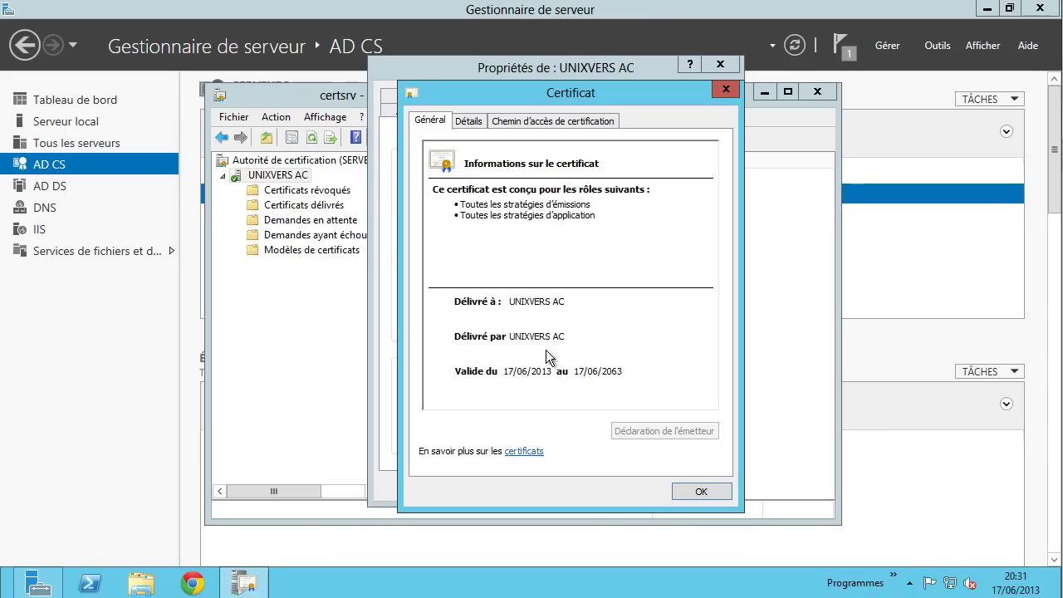
pyautogui.click(470, 122)
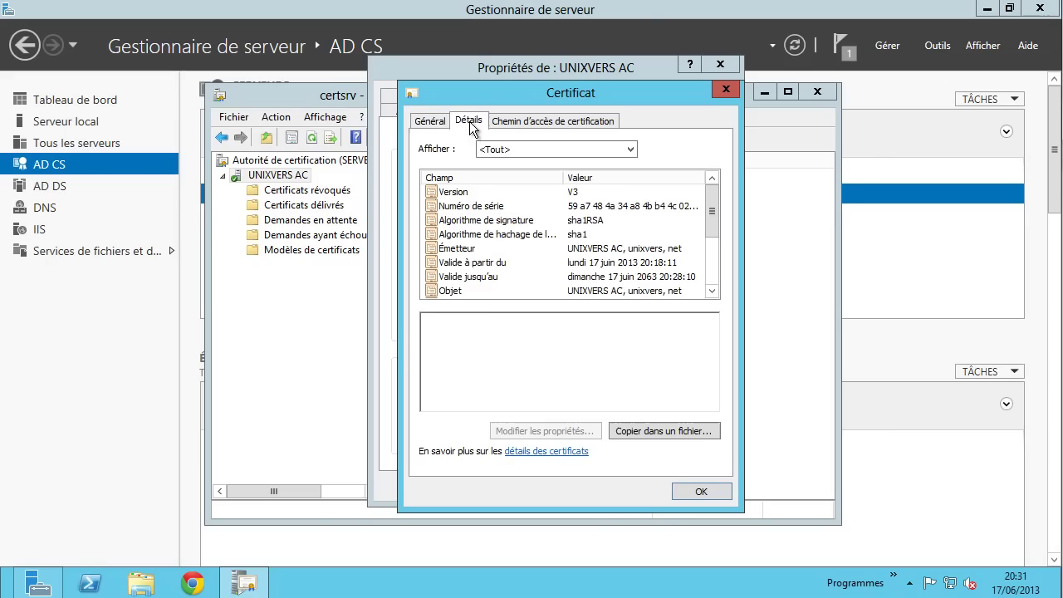
pyautogui.click(516, 247)
pyautogui.click(511, 261)
pyautogui.click(507, 275)
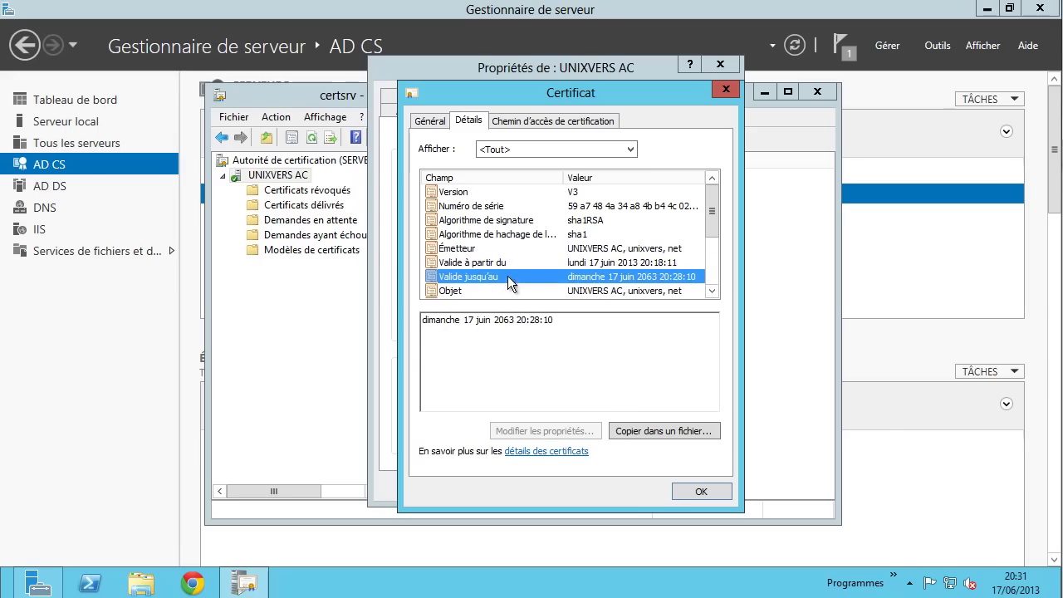
pyautogui.click(486, 291)
pyautogui.scroll(-3, 508, 251)
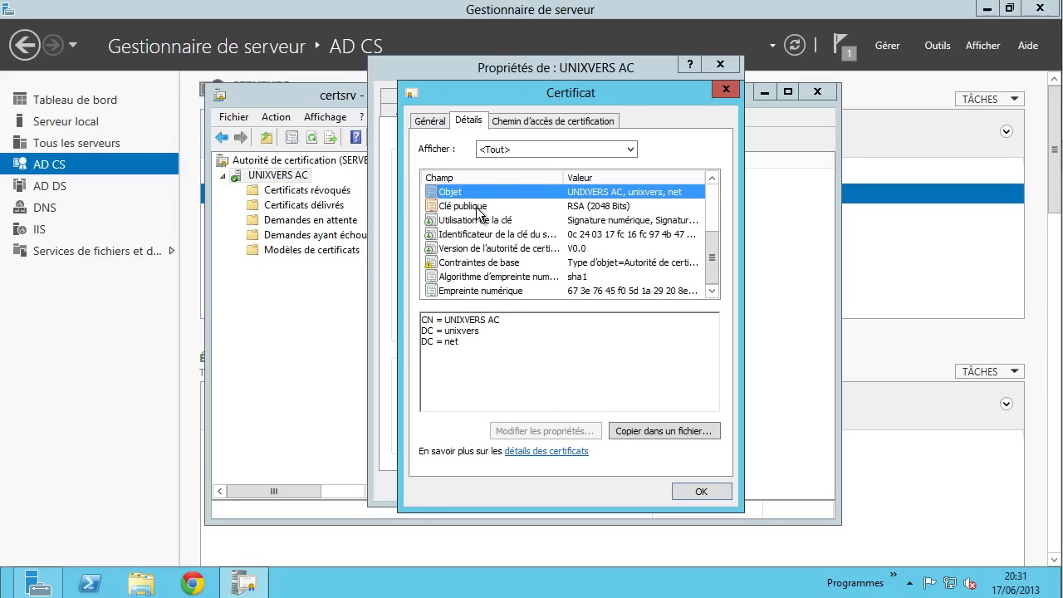
pyautogui.click(514, 276)
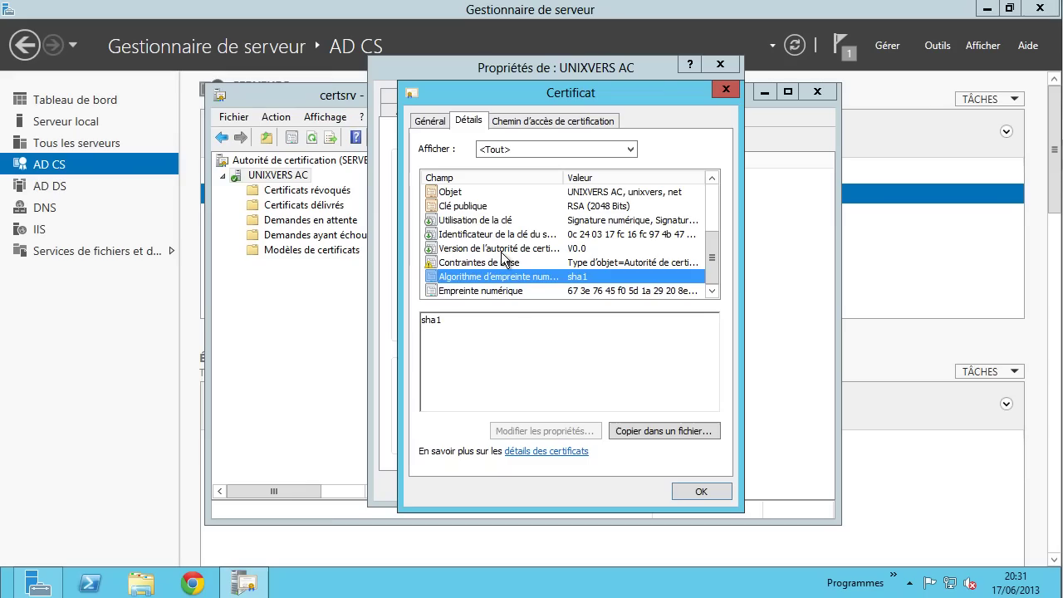
pyautogui.click(532, 121)
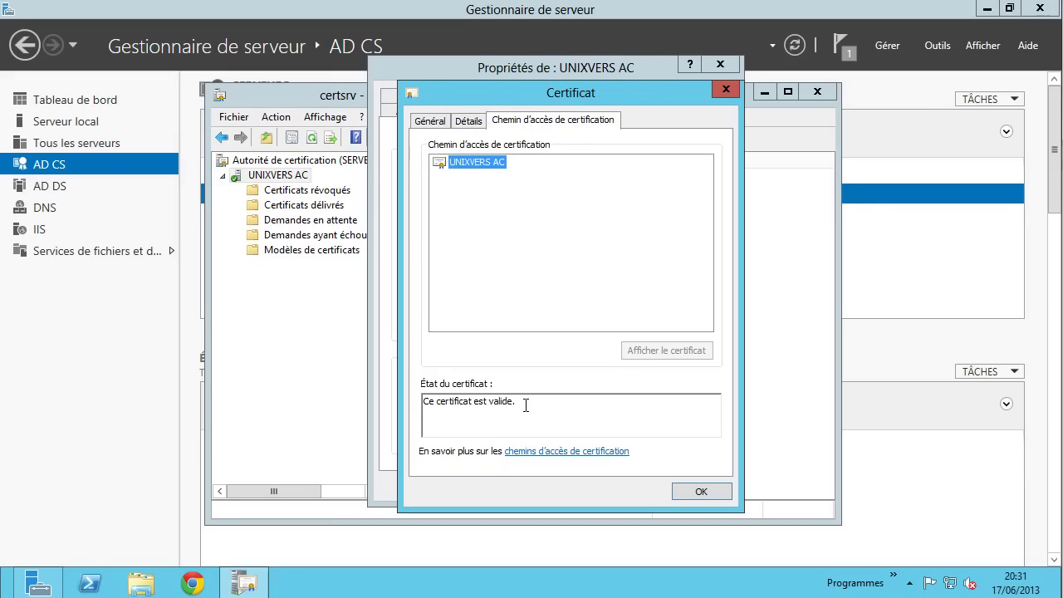
pyautogui.moveTo(526, 405); pyautogui.dragTo(411, 402)
pyautogui.click(559, 417)
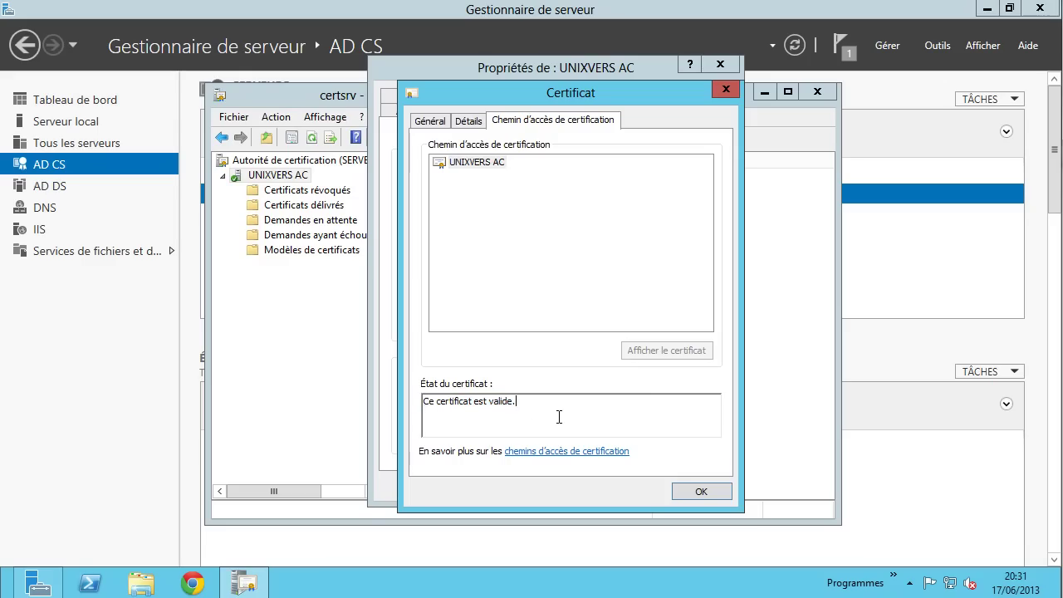
# - Close the certificate viewer and check the Module de stratégie, Module de sortie and Sécurité tabs
pyautogui.click(700, 490)
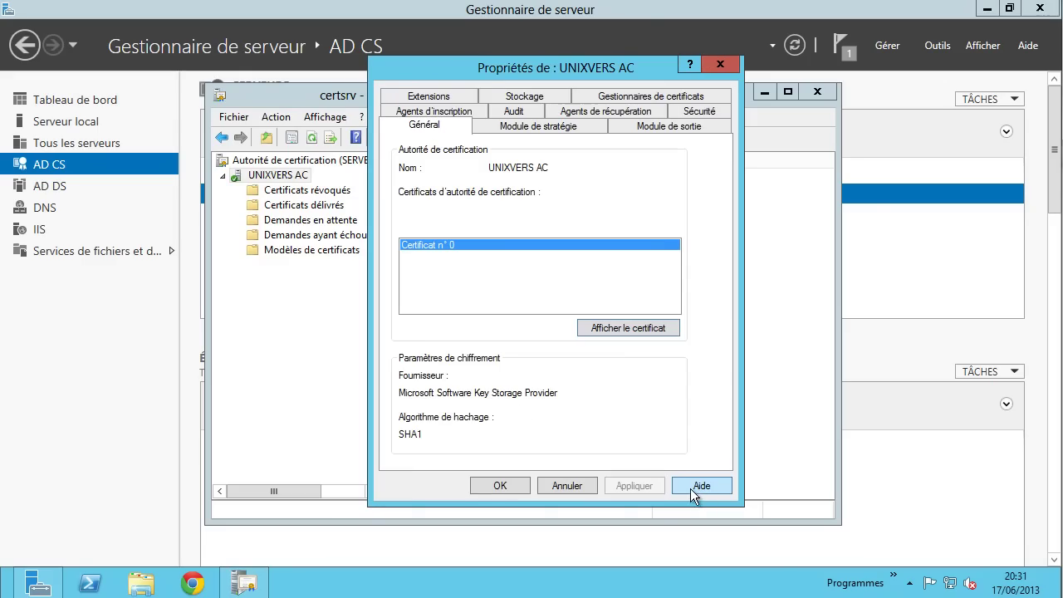
pyautogui.click(525, 129)
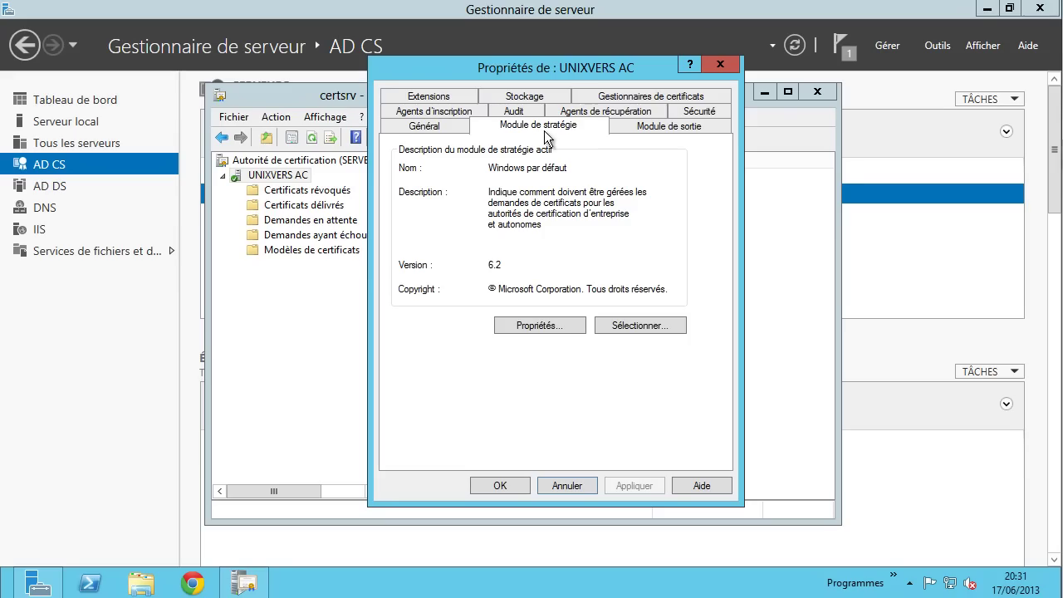
pyautogui.click(635, 135)
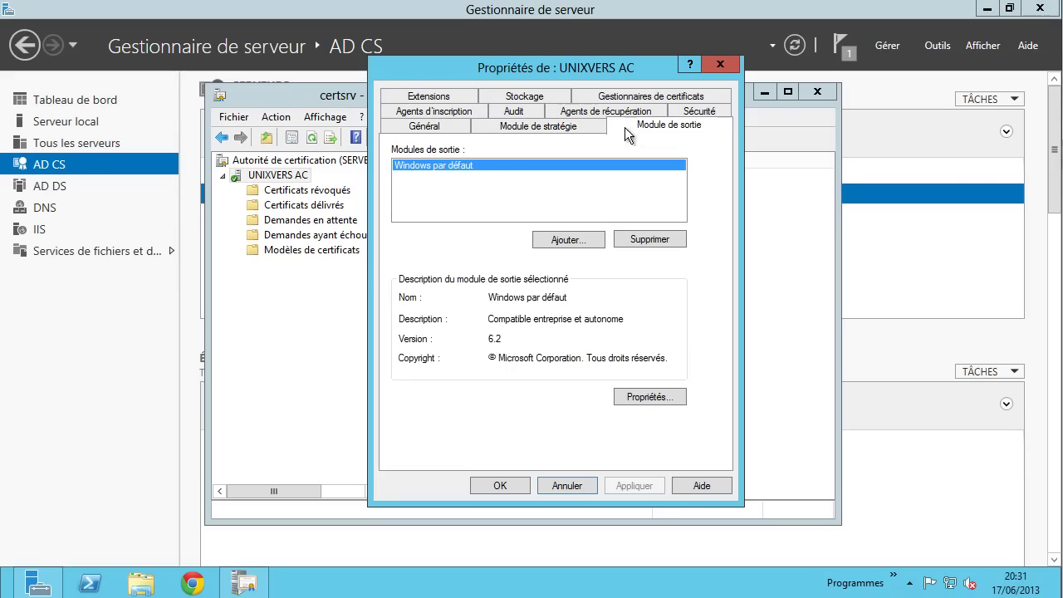
pyautogui.click(699, 111)
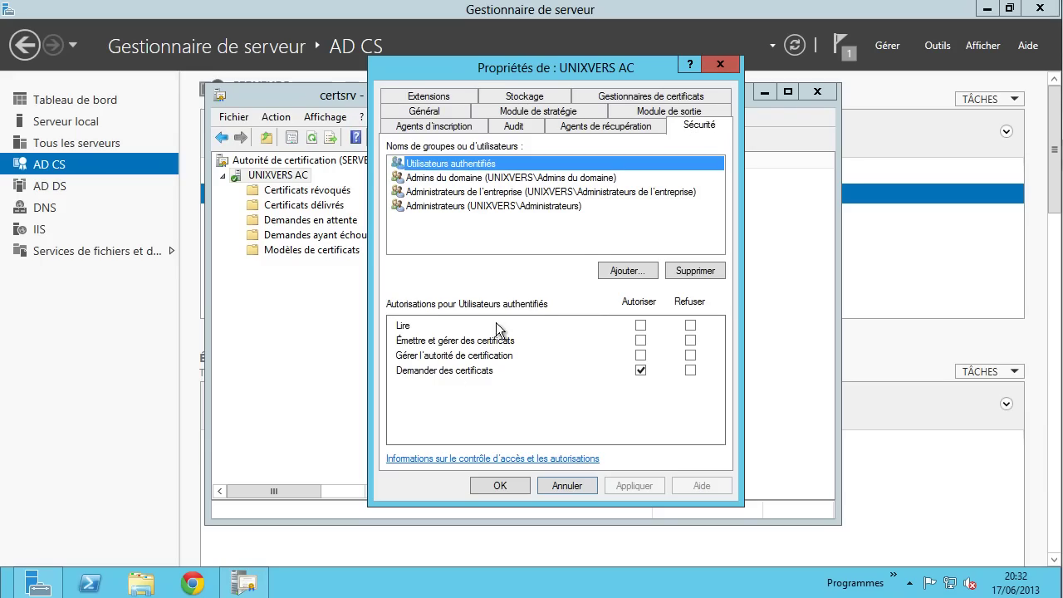
# - Review the current permissions of each admin group and Utilisateurs authentifiés
pyautogui.click(454, 178)
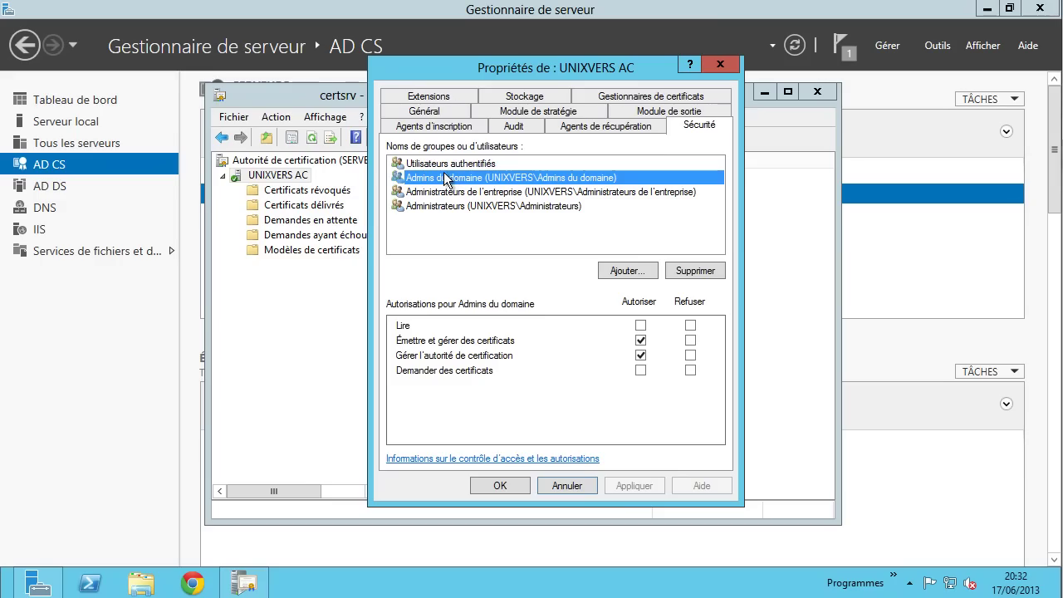
pyautogui.click(462, 191)
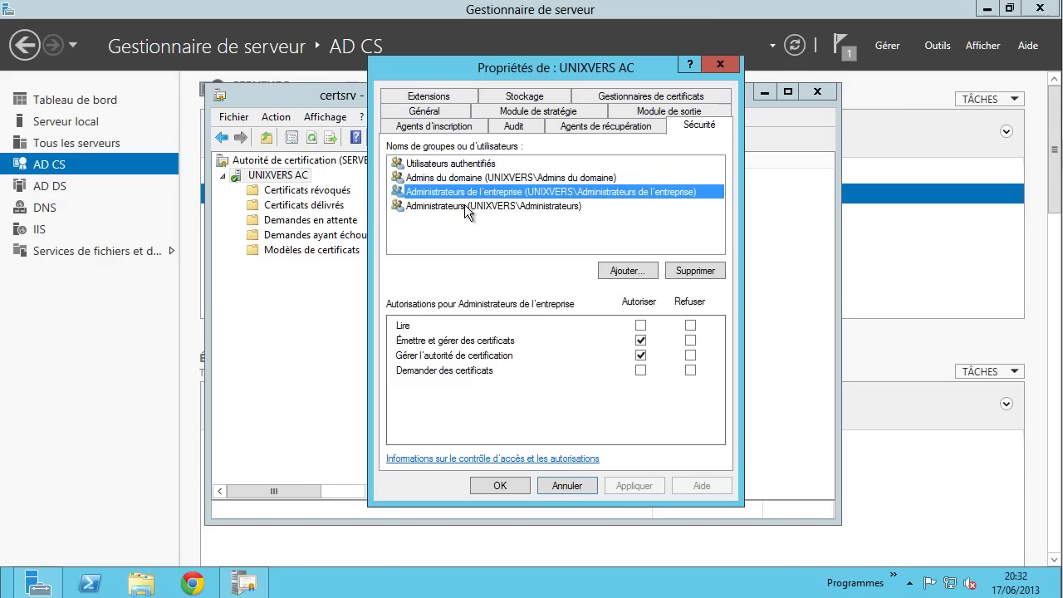
pyautogui.click(465, 205)
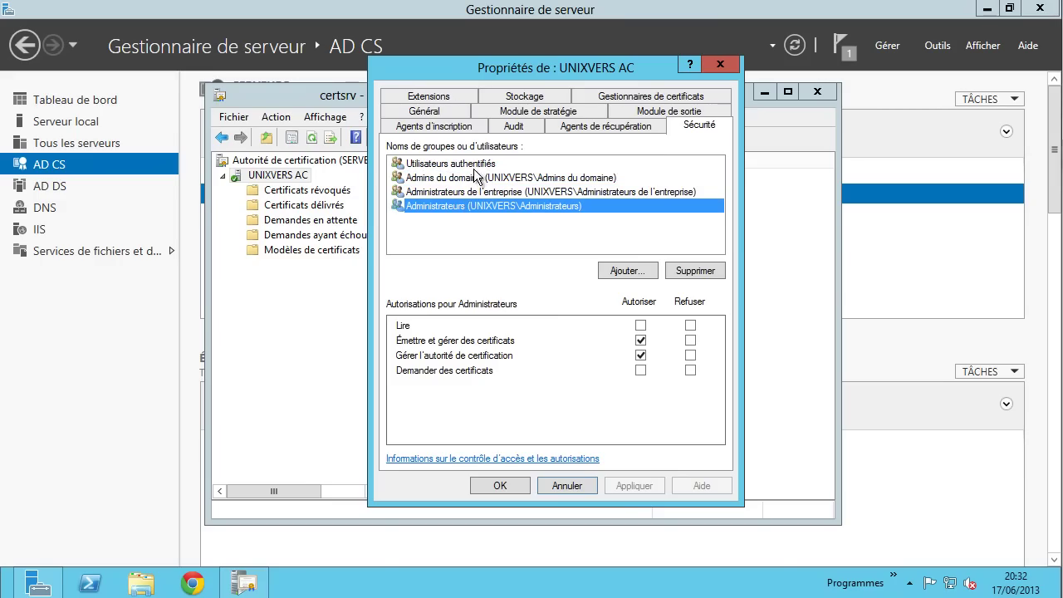
pyautogui.click(466, 163)
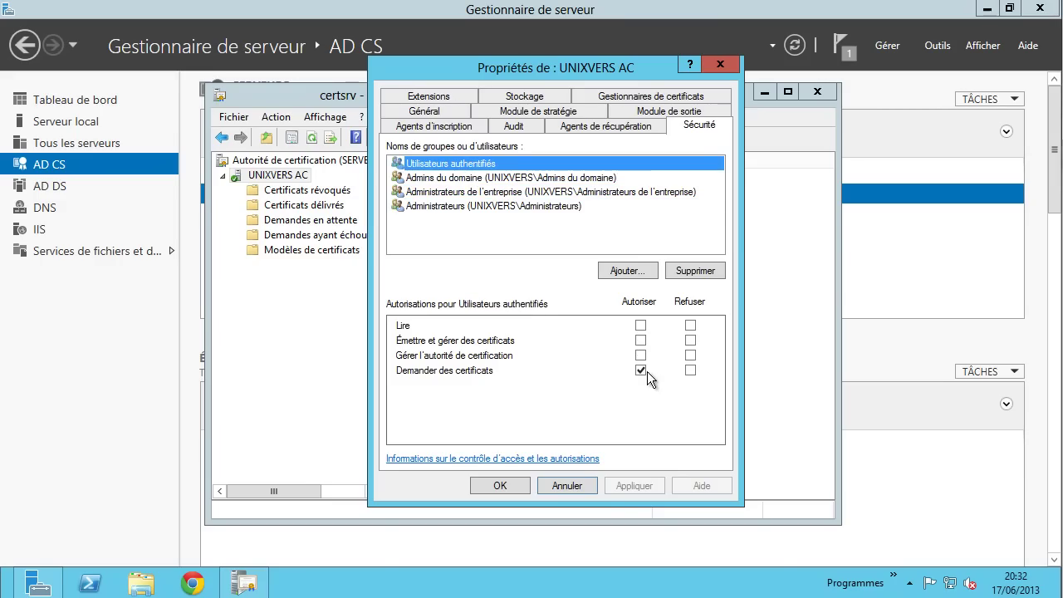
# - Allow Admins du domaine, Administrateurs de l'entreprise and Administrateurs to request certificates, and apply
pyautogui.click(511, 179)
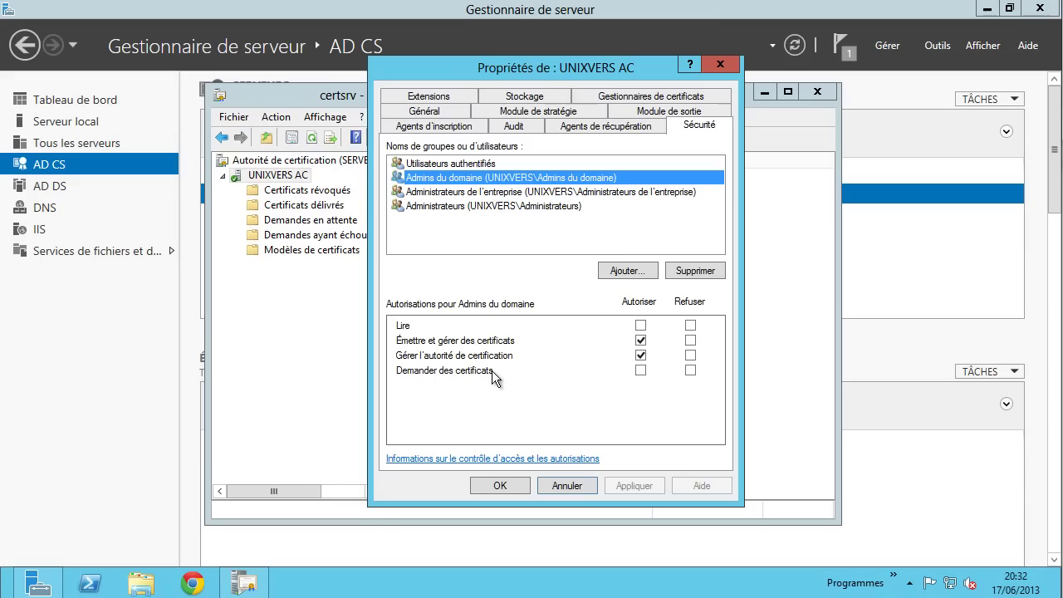
pyautogui.click(640, 371)
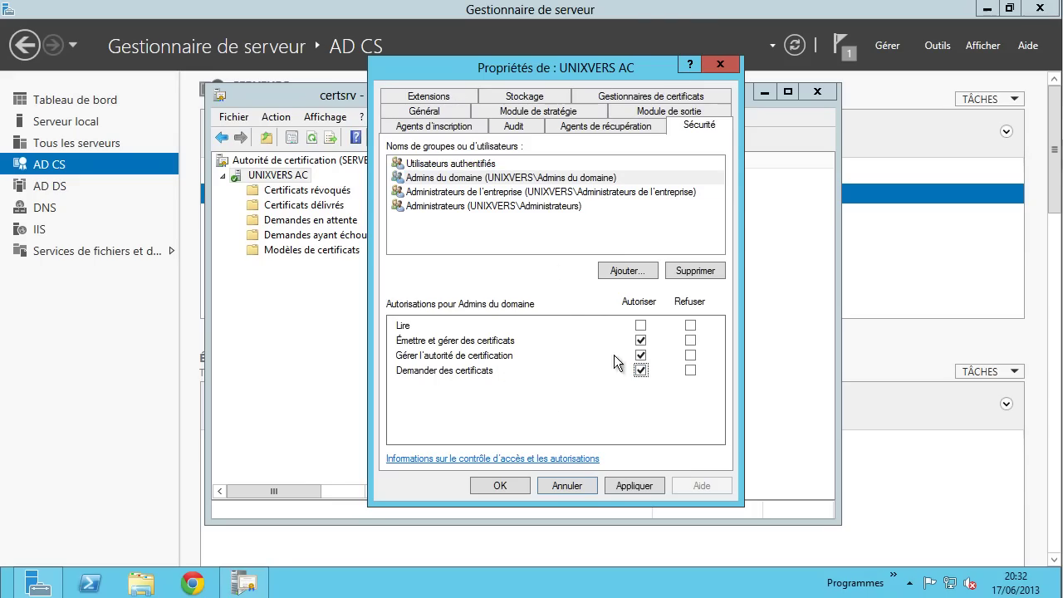
pyautogui.click(506, 194)
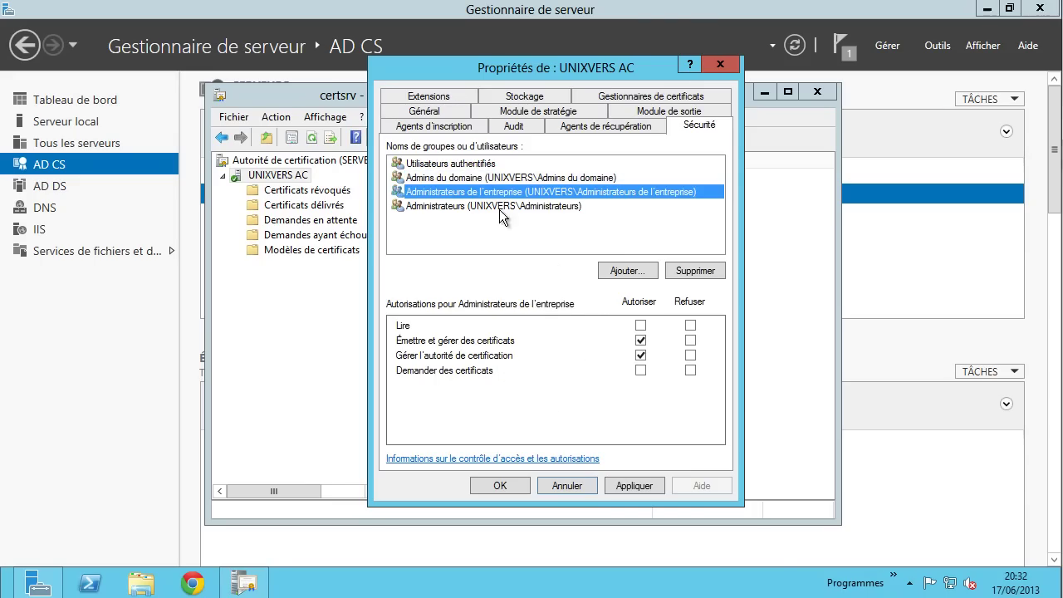
pyautogui.click(640, 370)
pyautogui.click(543, 208)
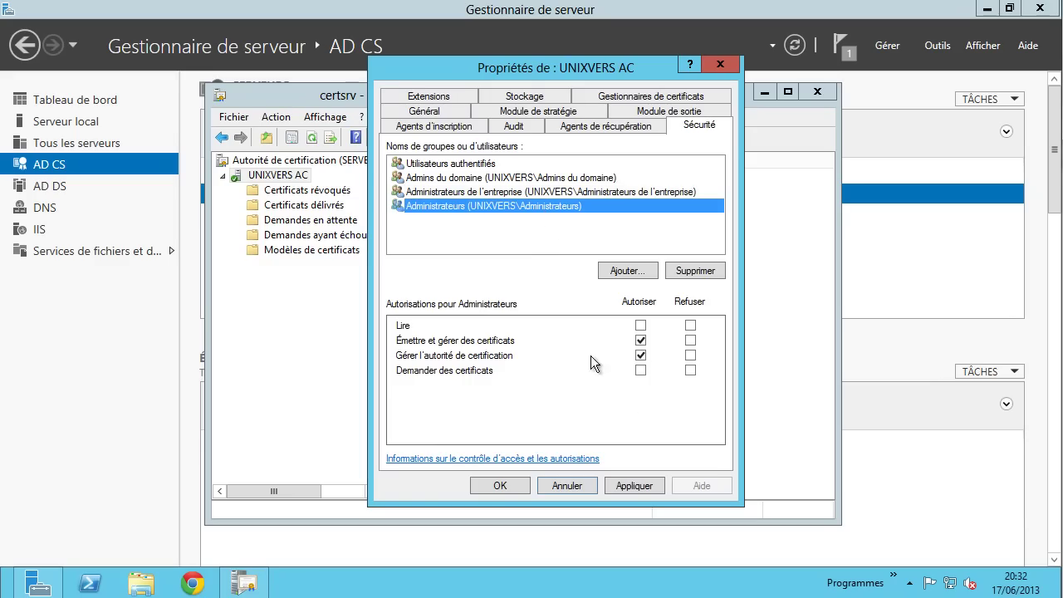
pyautogui.click(640, 371)
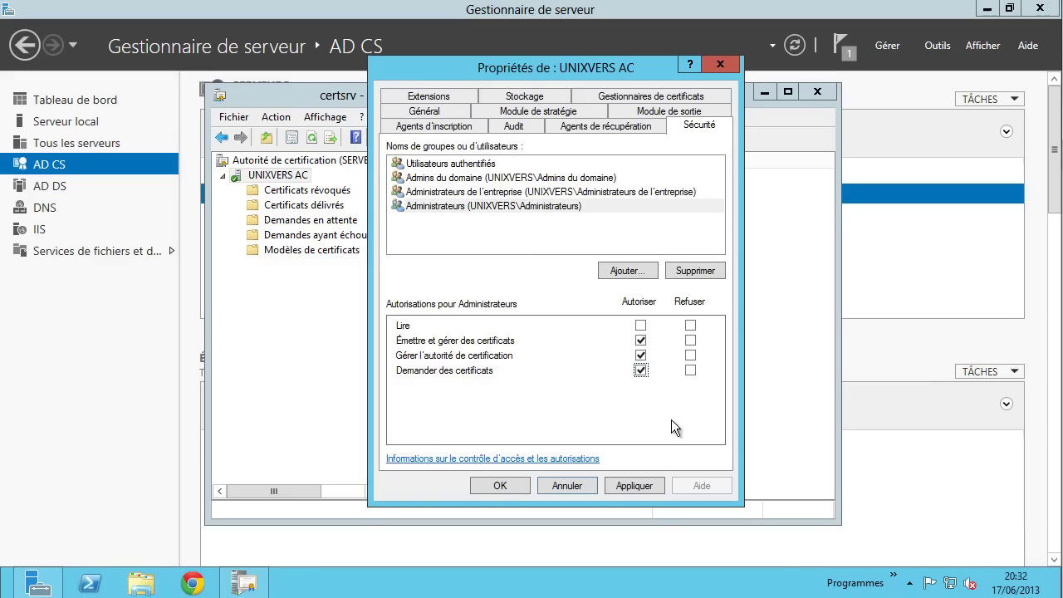
pyautogui.click(636, 481)
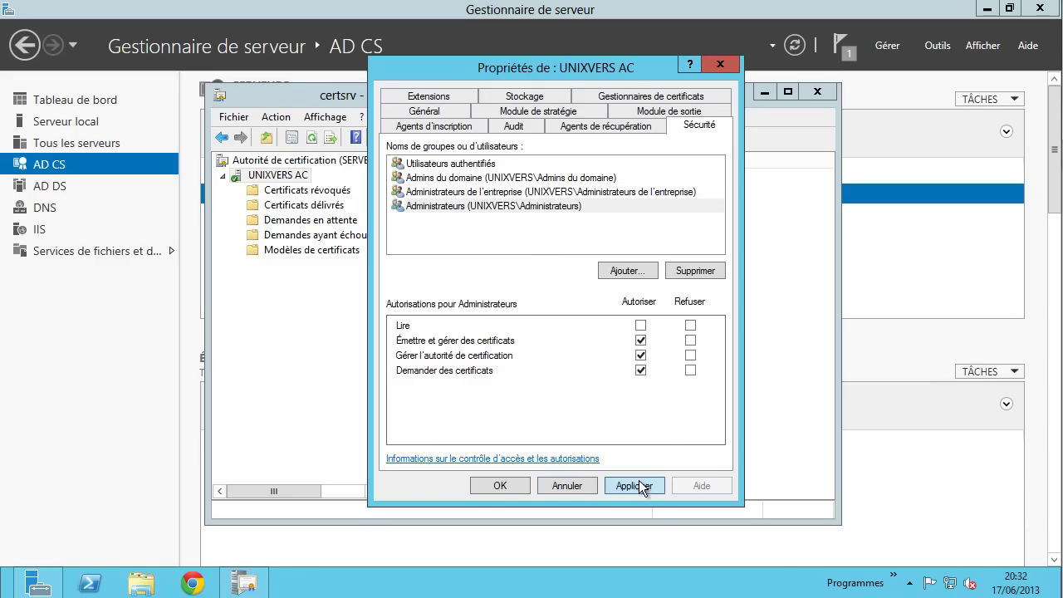
# - Review UNIXVERS AC's recovery agents, audit, enrollment agents, exit module and policy module tabs
pyautogui.click(623, 127)
pyautogui.click(521, 133)
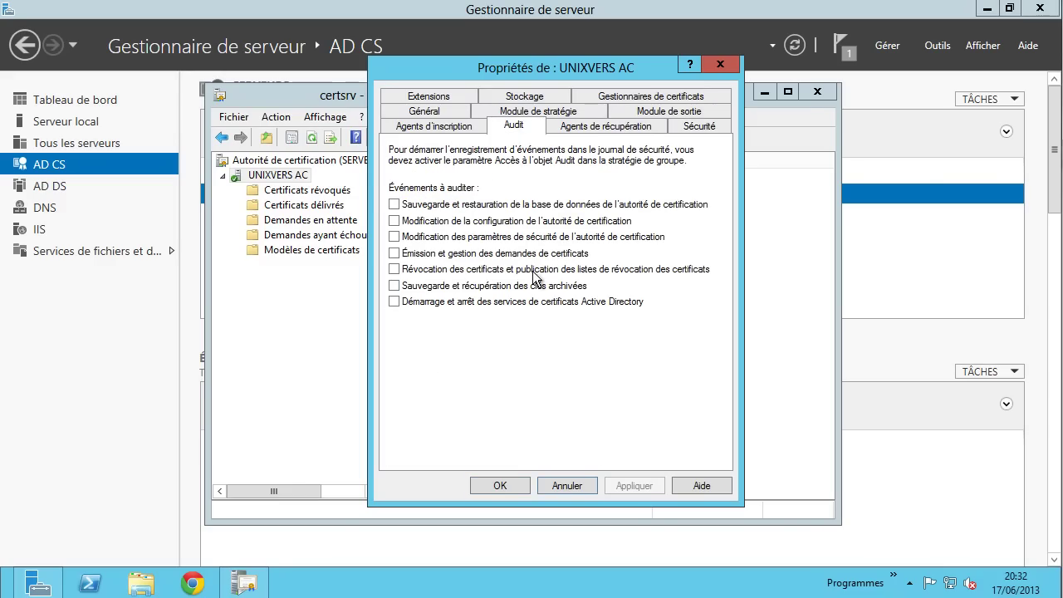
pyautogui.click(438, 127)
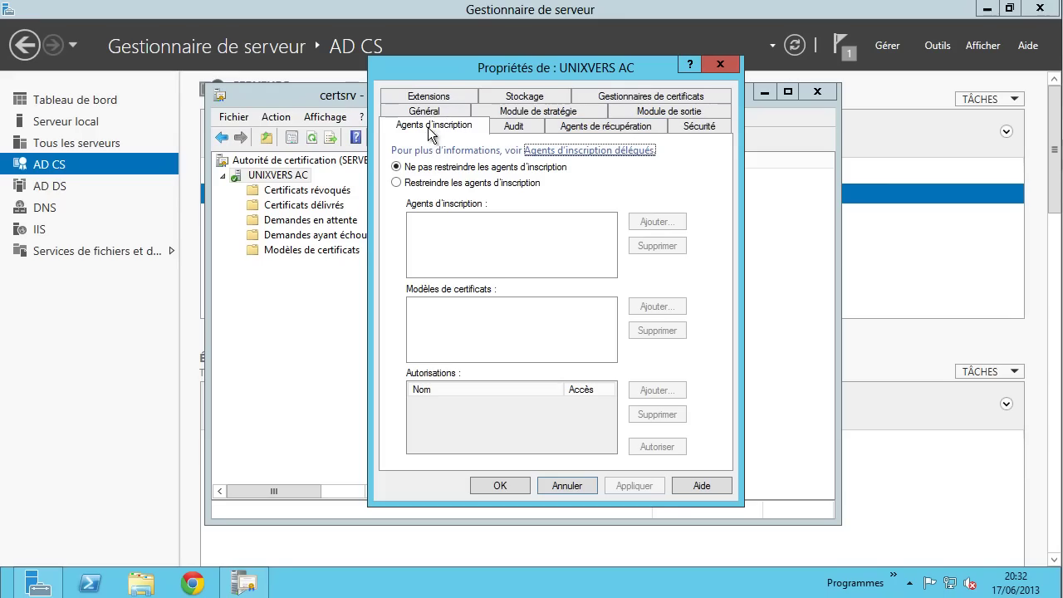
pyautogui.click(666, 112)
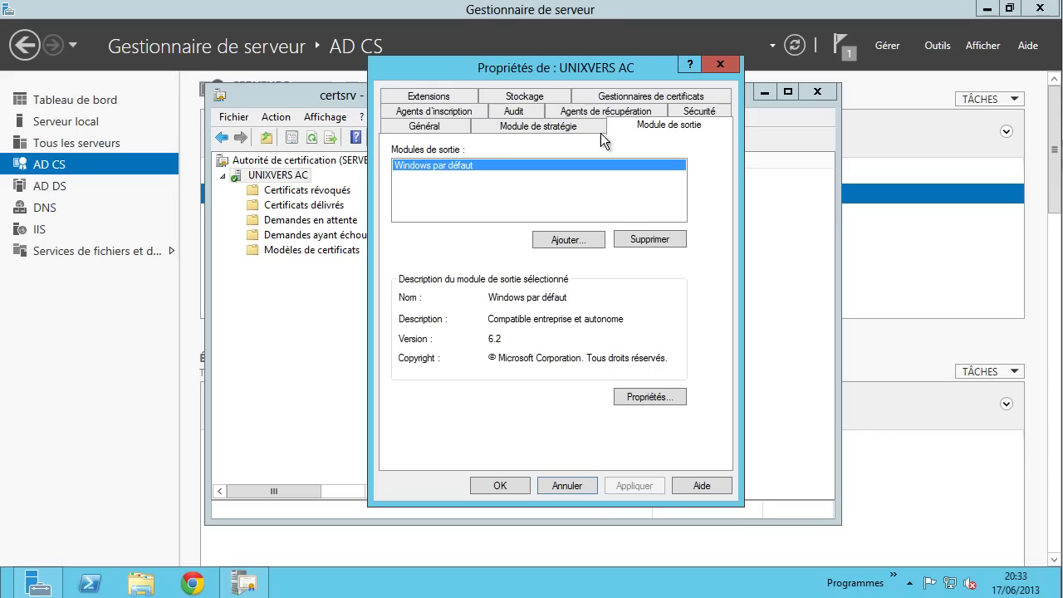
pyautogui.click(546, 124)
# - Review the General, Extensions, Storage and Certificate Managers tabs, then close the properties dialog
pyautogui.click(455, 130)
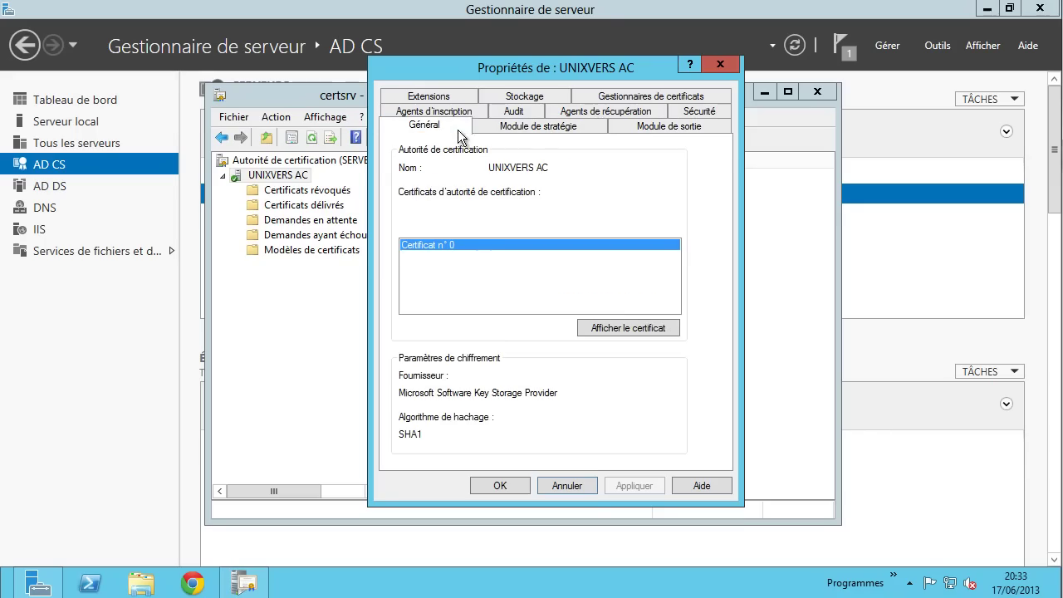
pyautogui.click(439, 99)
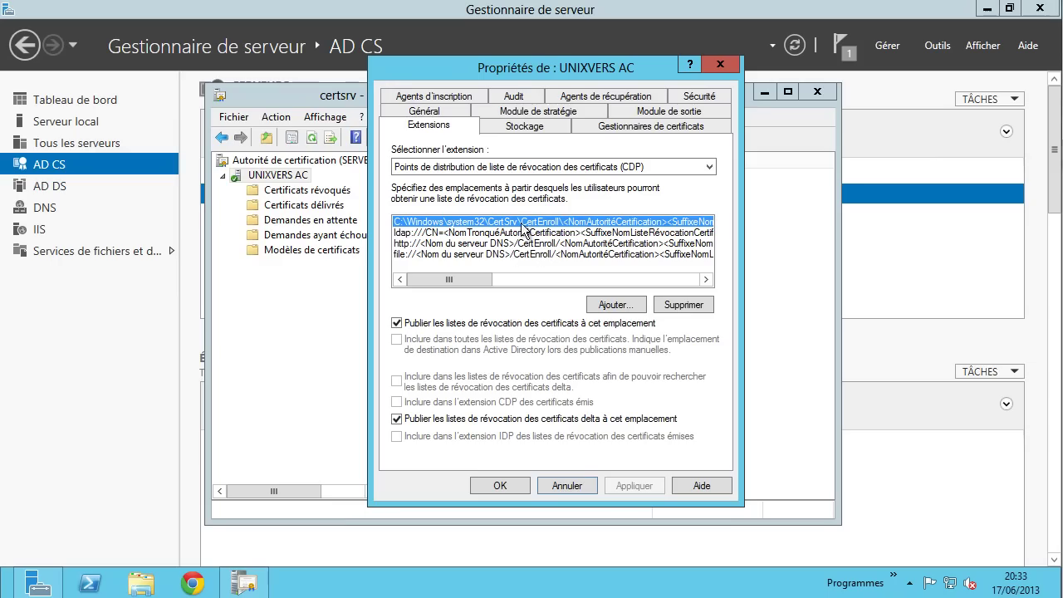
pyautogui.click(547, 130)
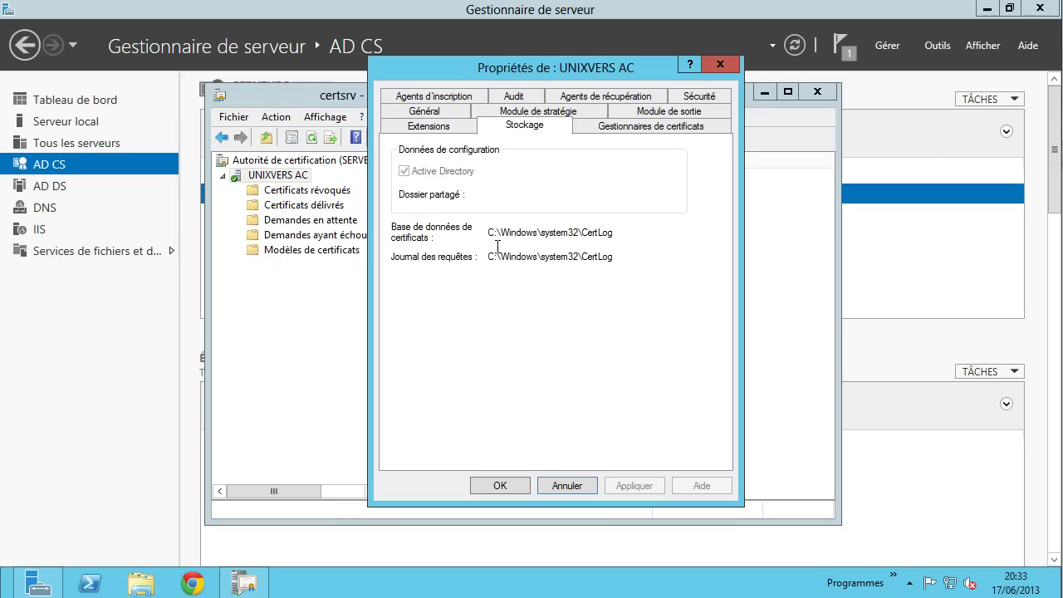
pyautogui.click(639, 134)
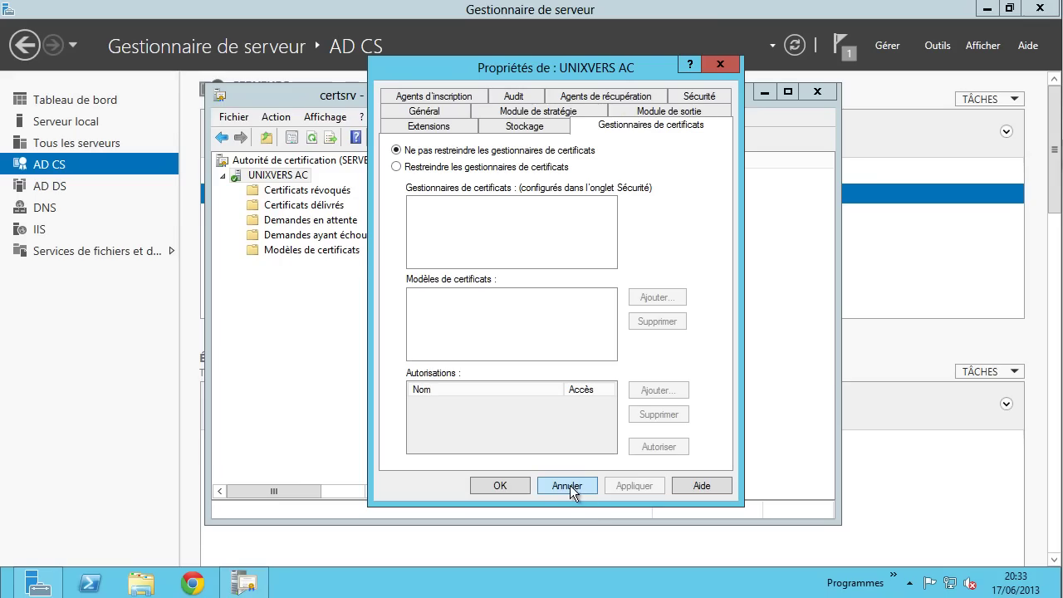
pyautogui.click(523, 482)
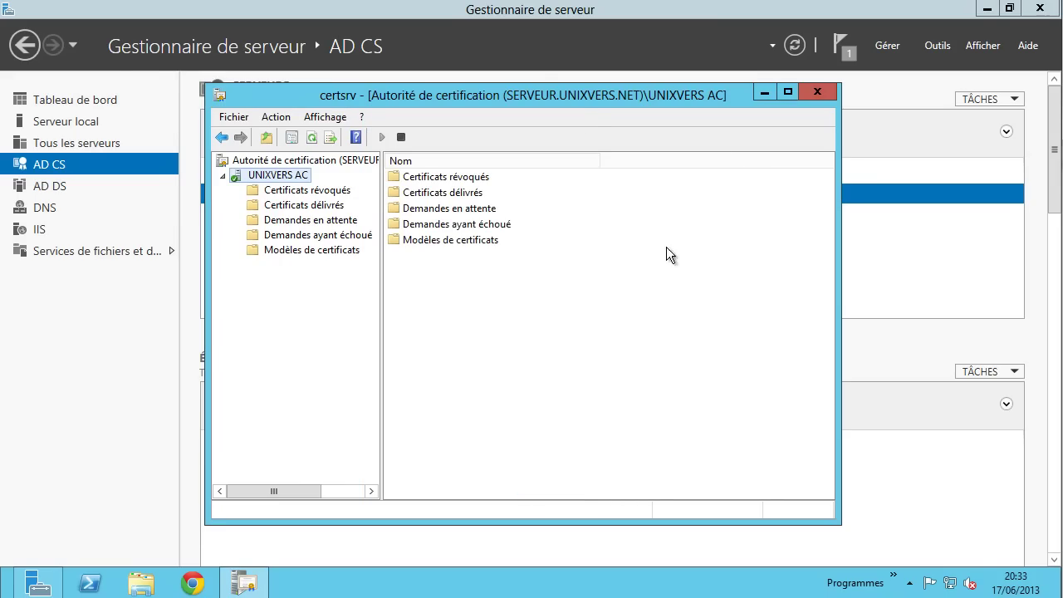
# - Reposition the CA console and look over the revoked and issued certificates folders' context menus
pyautogui.moveTo(589, 96); pyautogui.dragTo(503, 82)
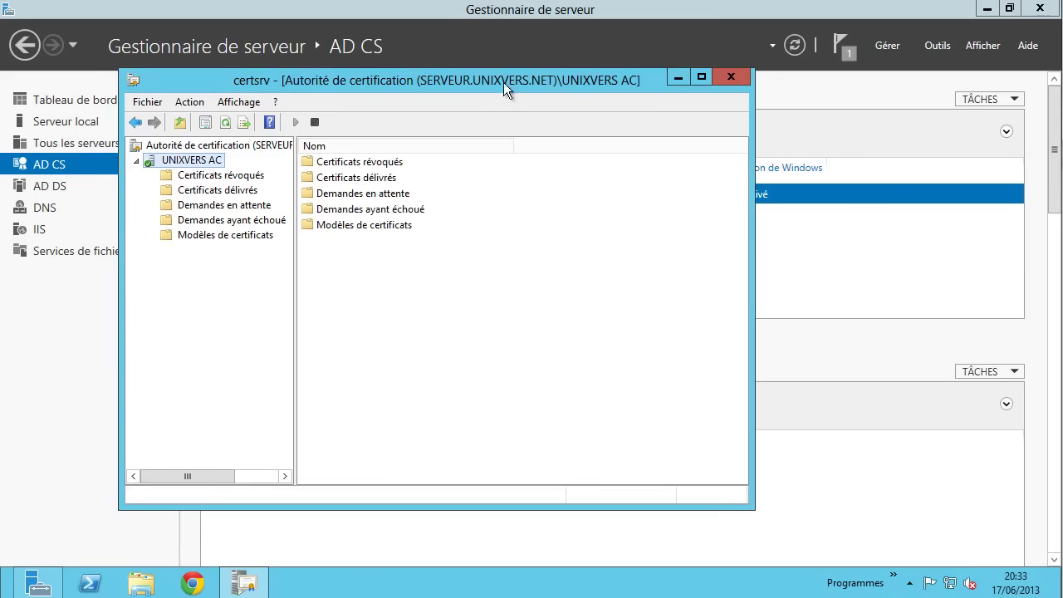
pyautogui.rightClick(242, 177)
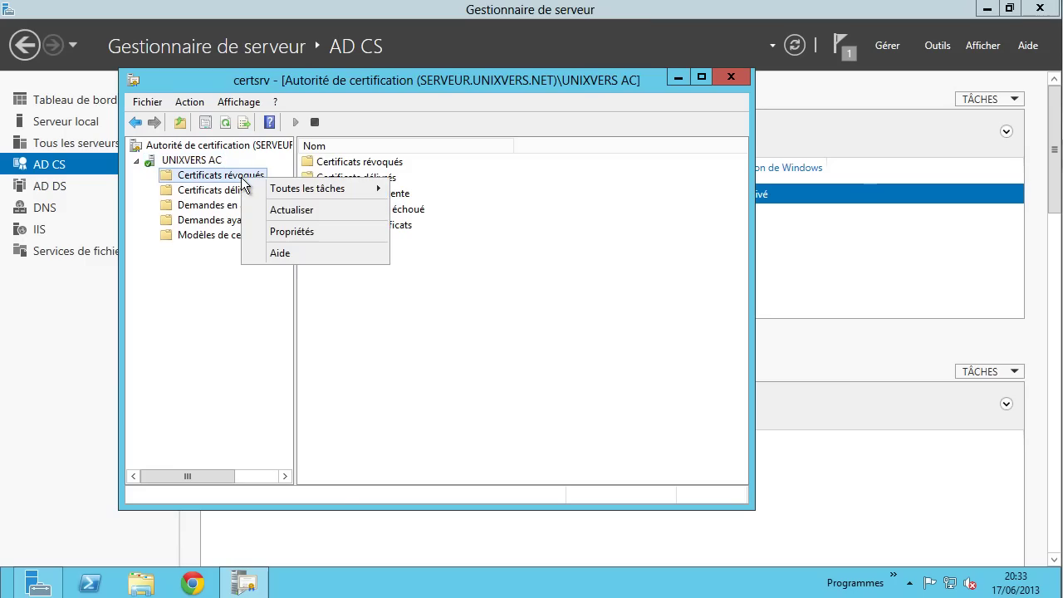
pyautogui.moveTo(286, 190)
pyautogui.rightClick(225, 197)
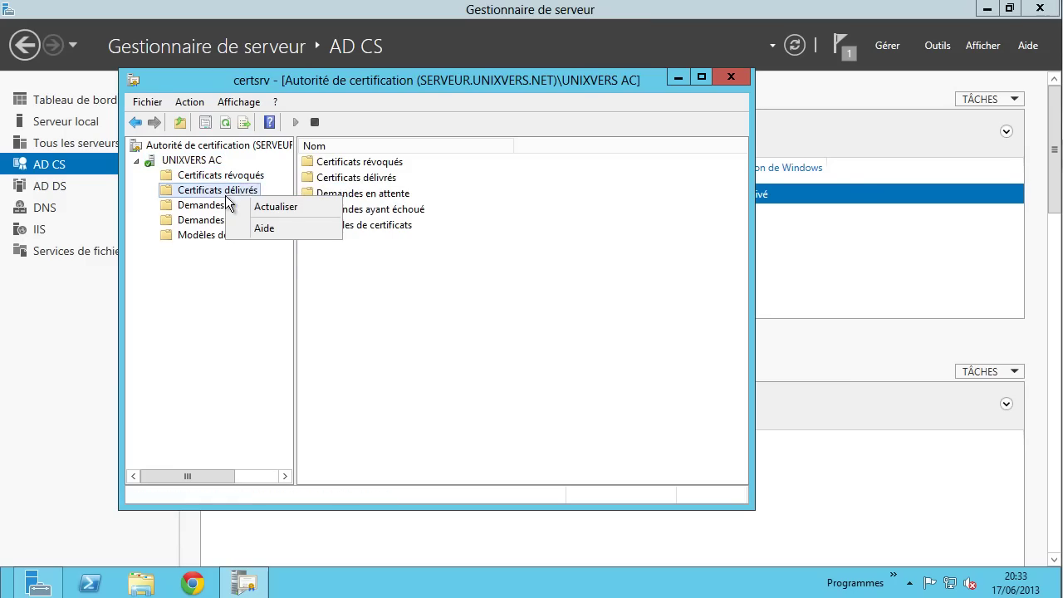
# - Begin Submit a new request from UNIXVERS AC's All Tasks, cancel the file picker, then open Win+X
pyautogui.rightClick(205, 166)
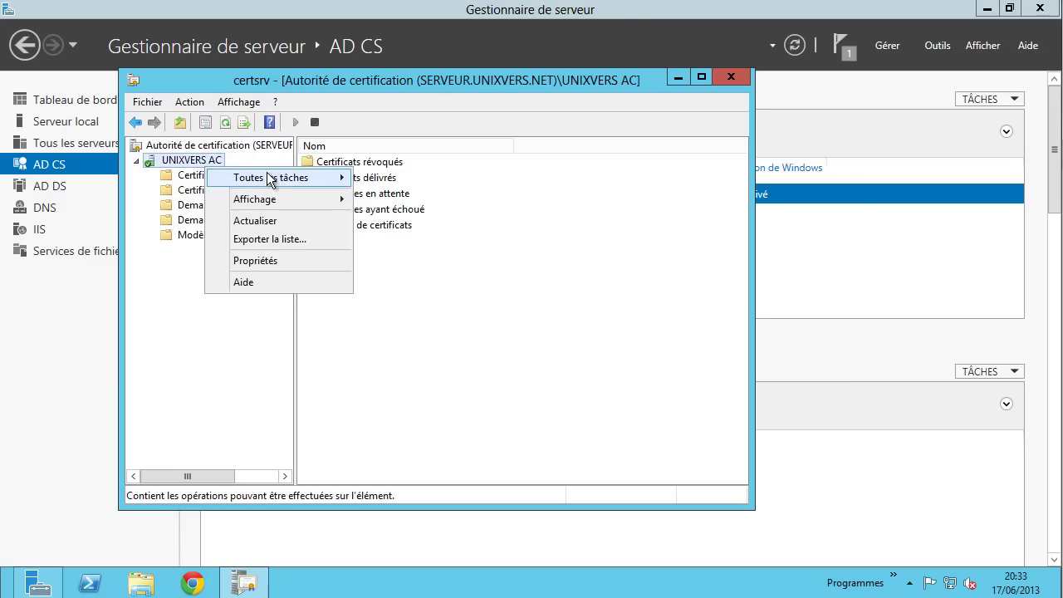
pyautogui.moveTo(281, 177)
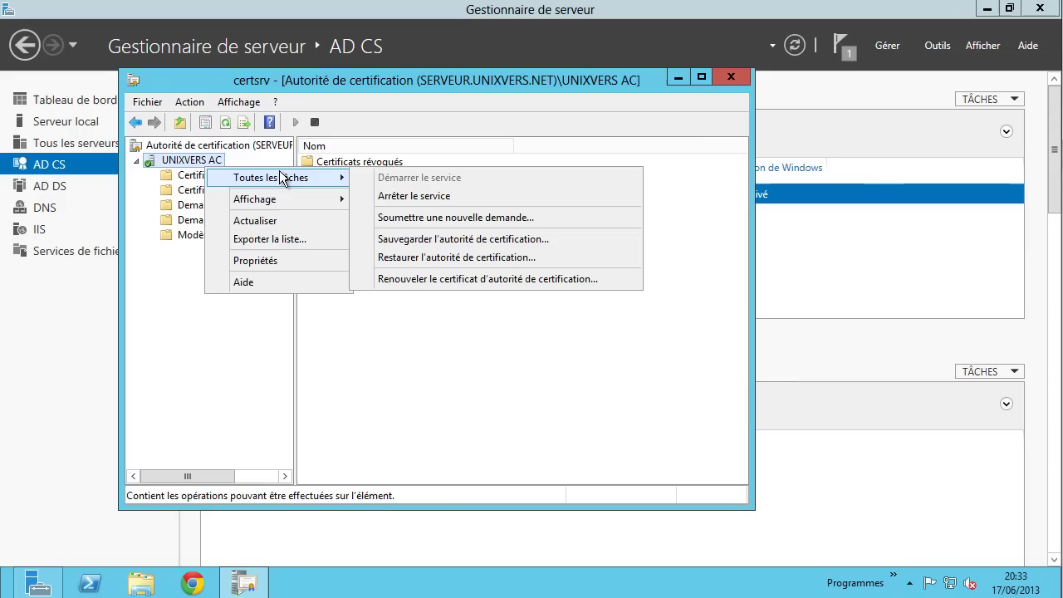
pyautogui.click(428, 219)
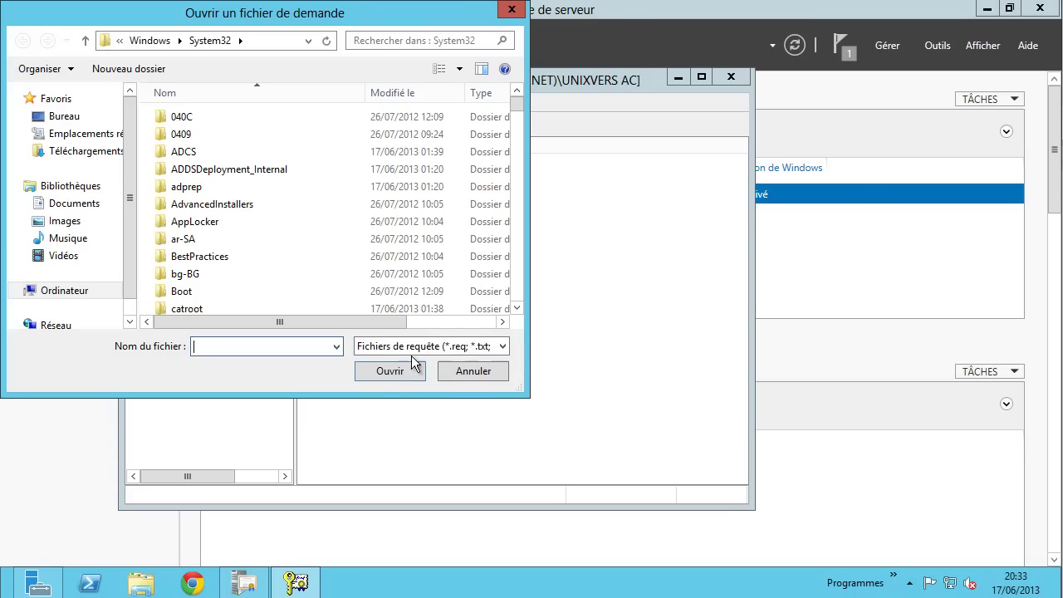
pyautogui.click(462, 371)
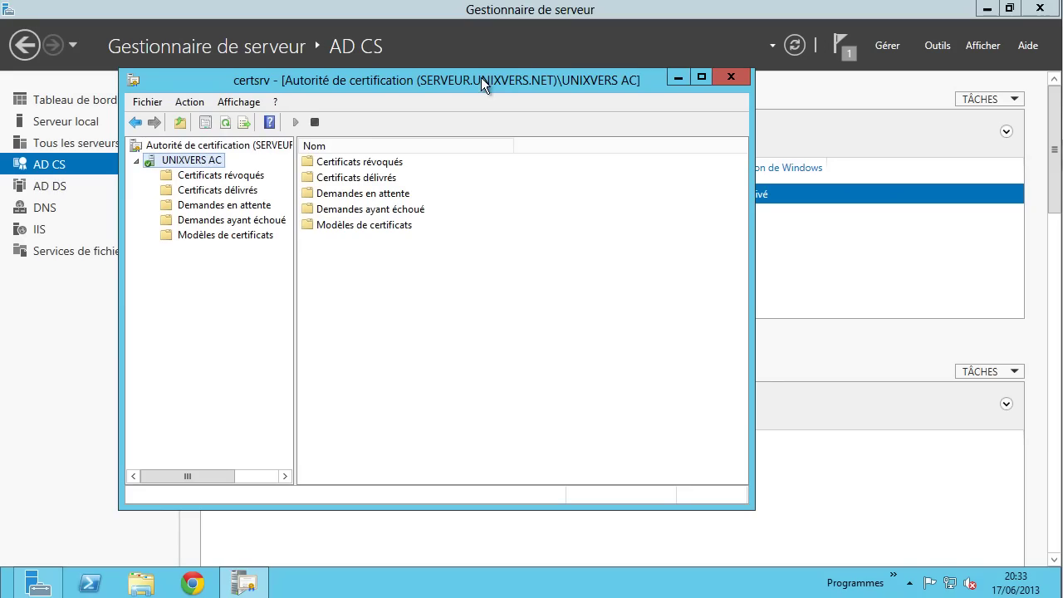
pyautogui.moveTo(480, 77); pyautogui.dragTo(576, 58)
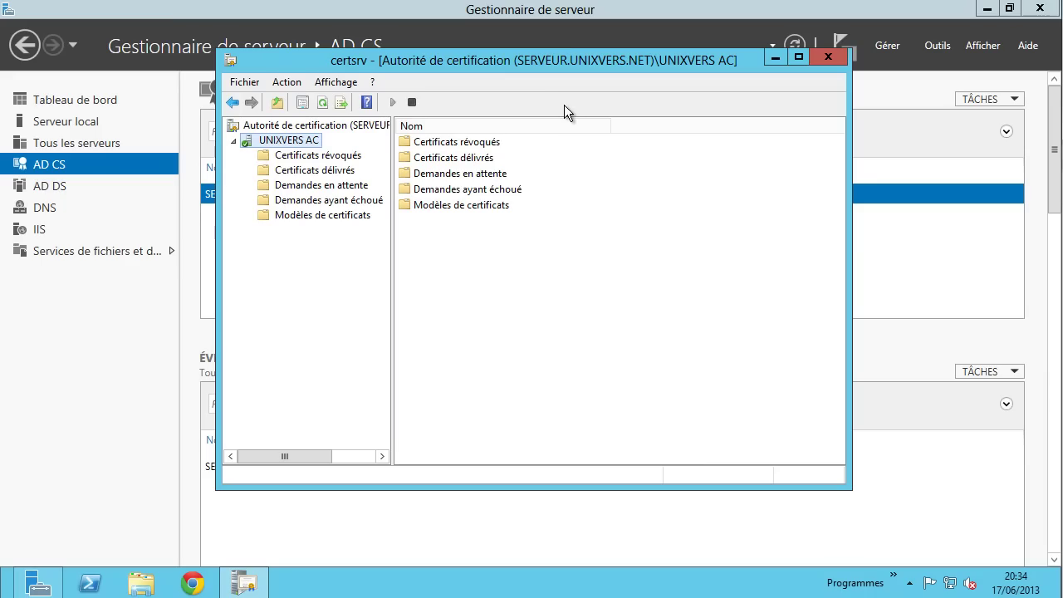
pyautogui.press('super+x')
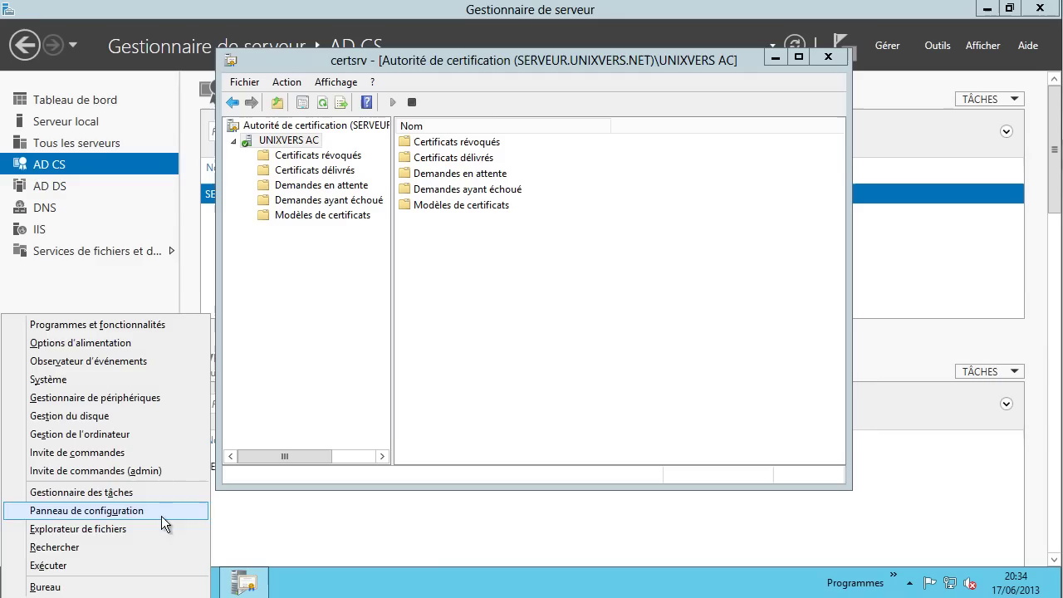
# - Launch mmc and add the Certificats snap-in for the local computer account
pyautogui.click(123, 567)
pyautogui.click(234, 532)
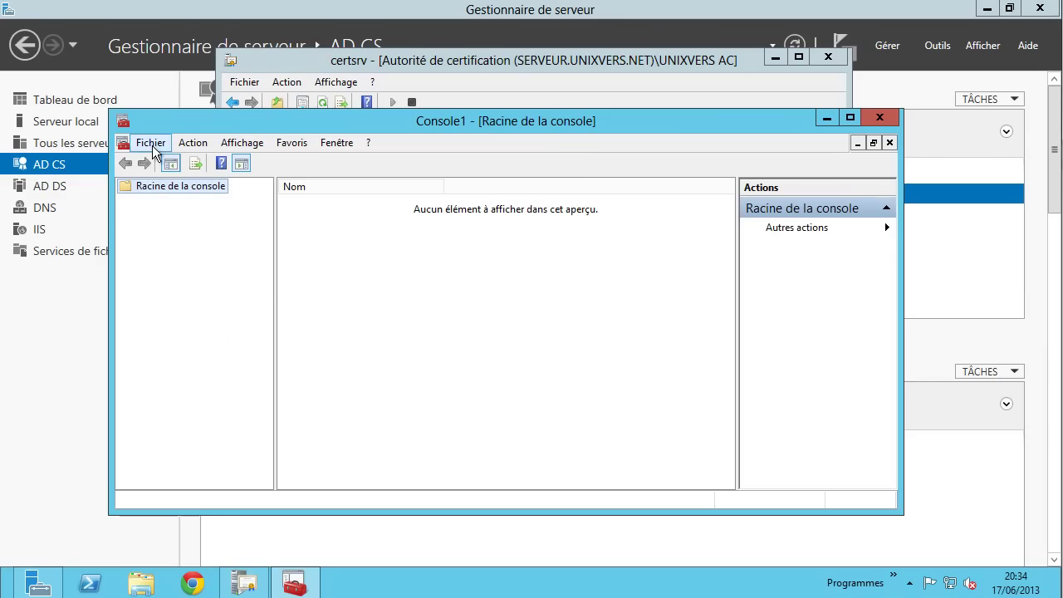
pyautogui.click(150, 142)
pyautogui.click(230, 247)
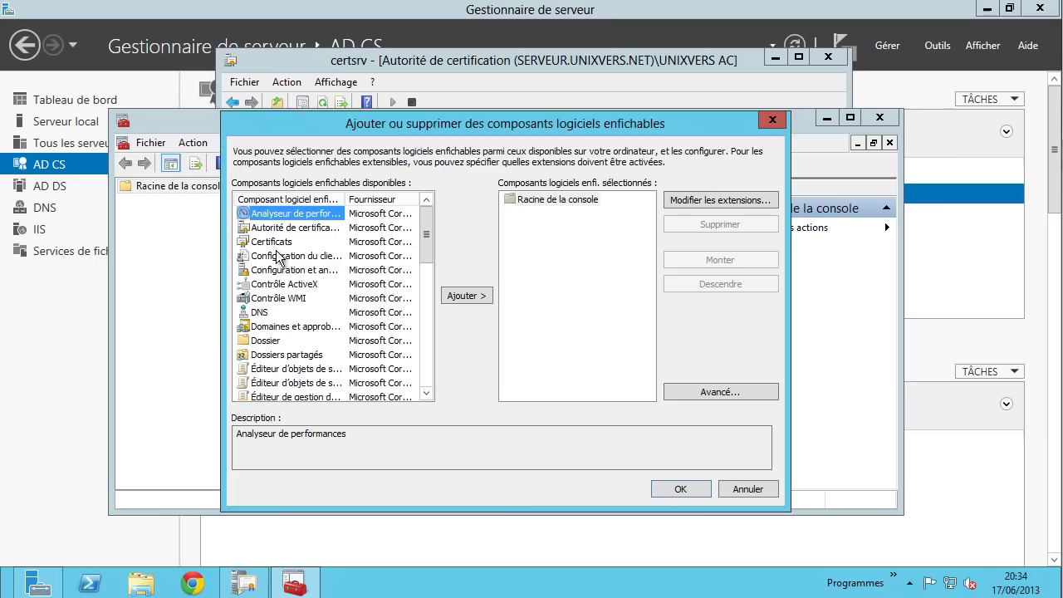
pyautogui.click(278, 253)
pyautogui.click(278, 243)
pyautogui.click(458, 298)
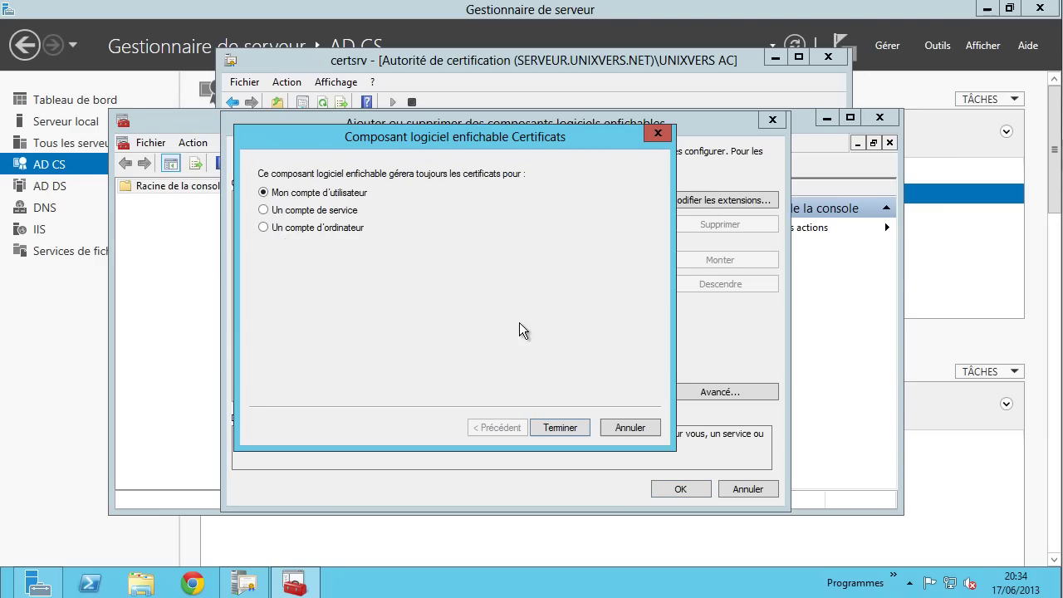
pyautogui.click(329, 229)
pyautogui.click(551, 425)
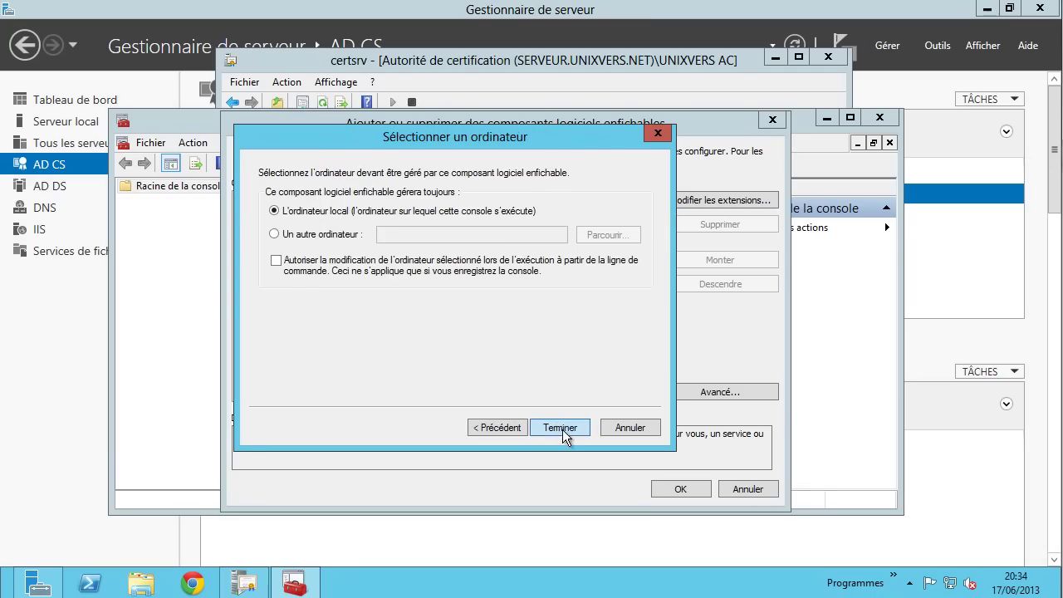
pyautogui.click(562, 429)
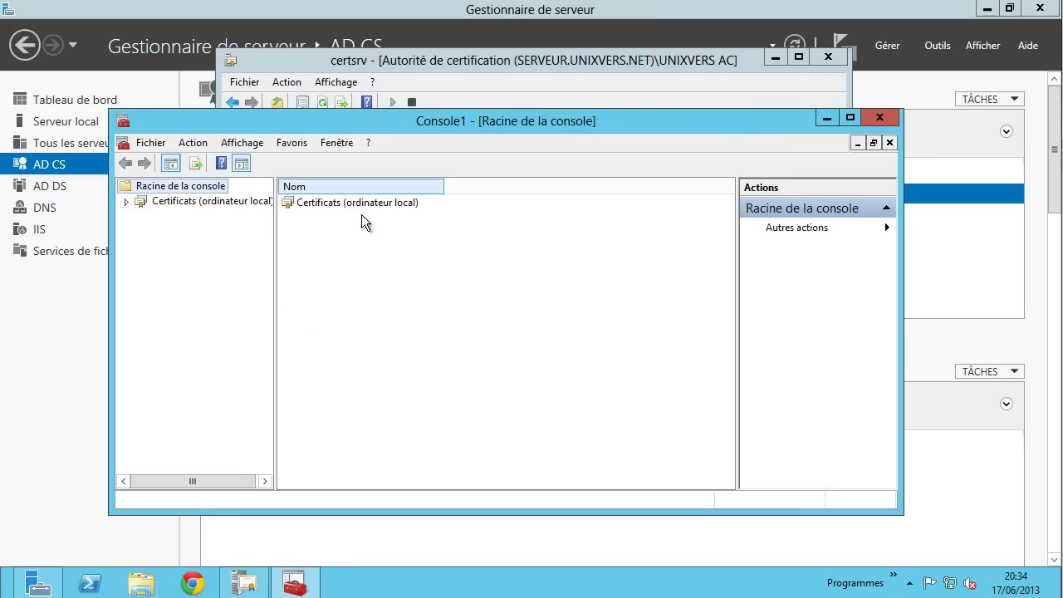
# - Browse the local computer's Personnel > Certificats and find the UNIXVERS AC certificate
pyautogui.click(184, 201)
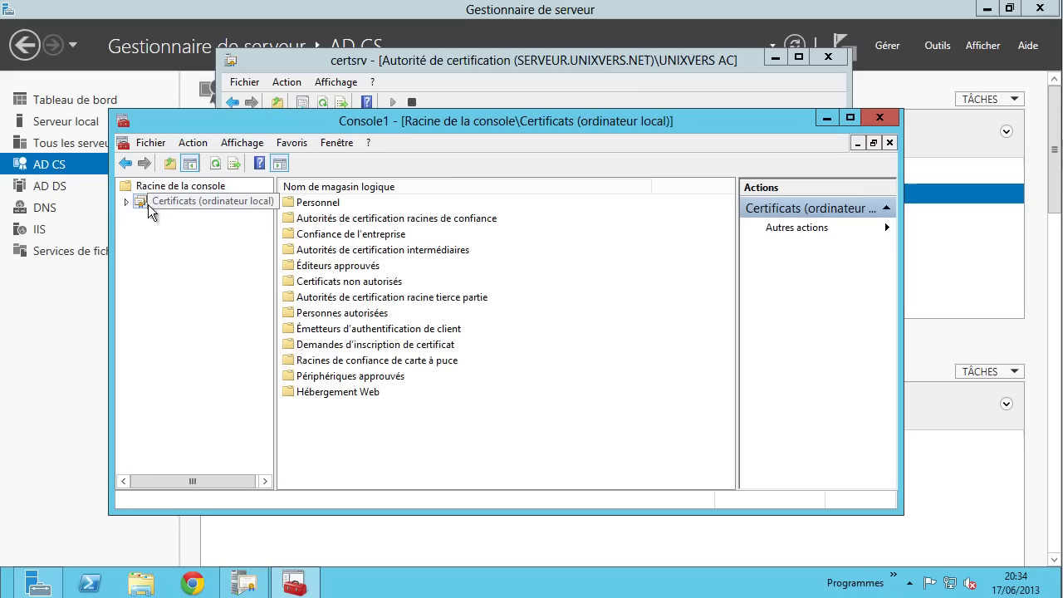
pyautogui.click(129, 202)
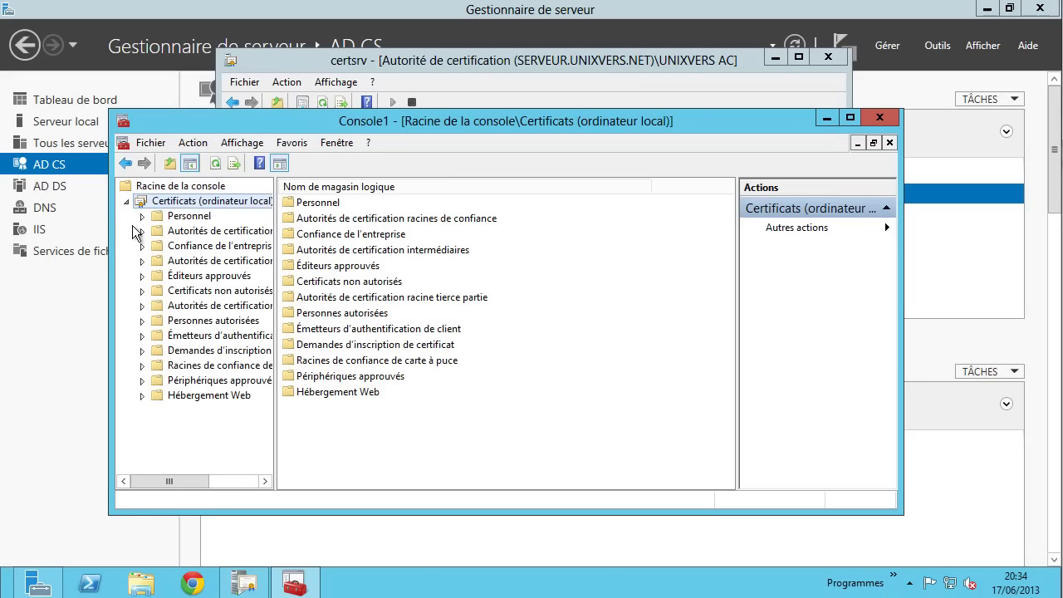
pyautogui.click(195, 216)
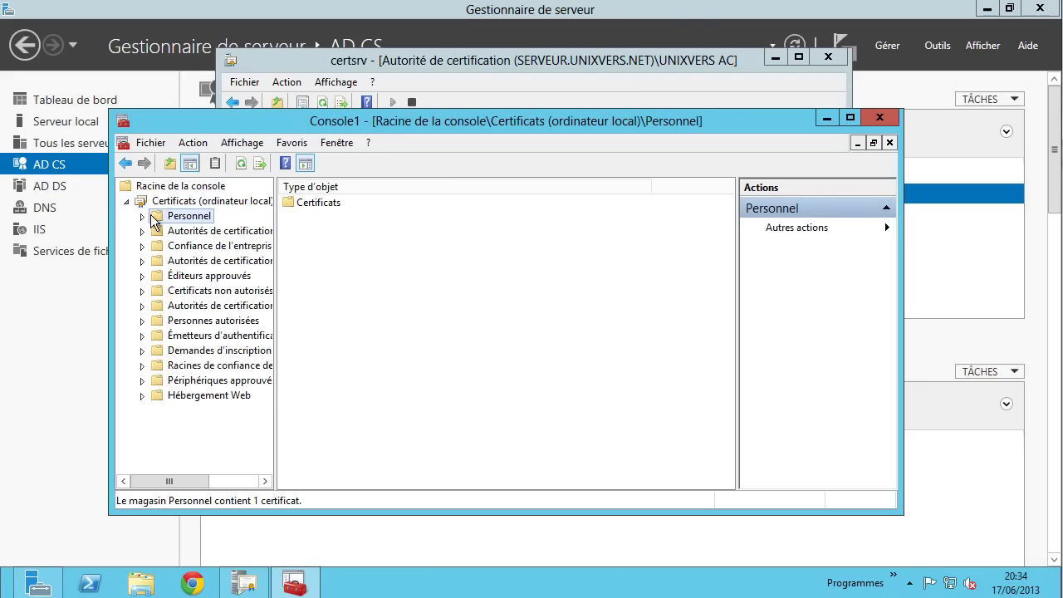
pyautogui.click(143, 216)
pyautogui.click(197, 232)
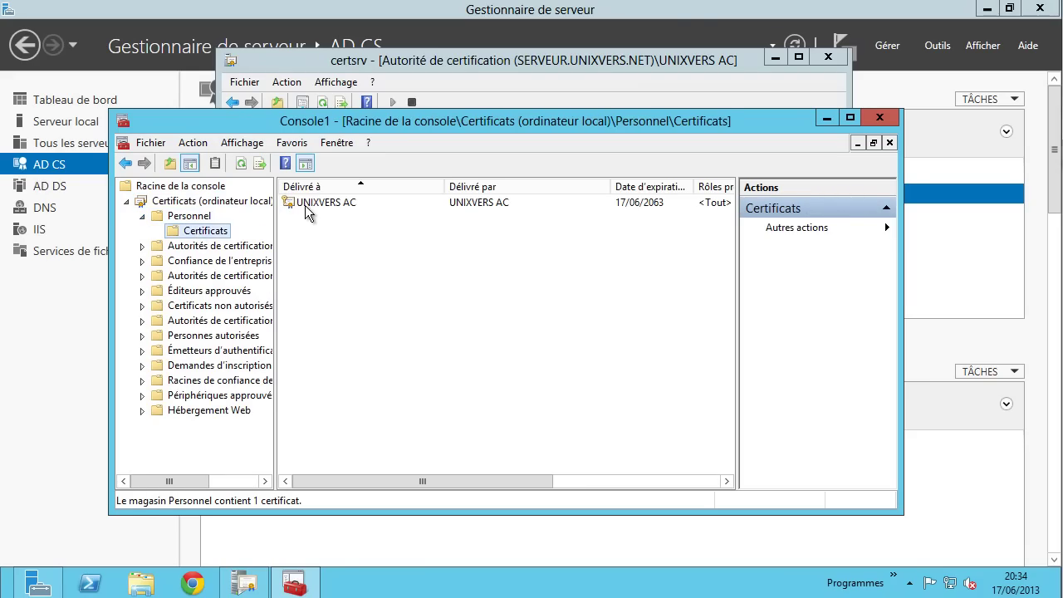
pyautogui.click(313, 208)
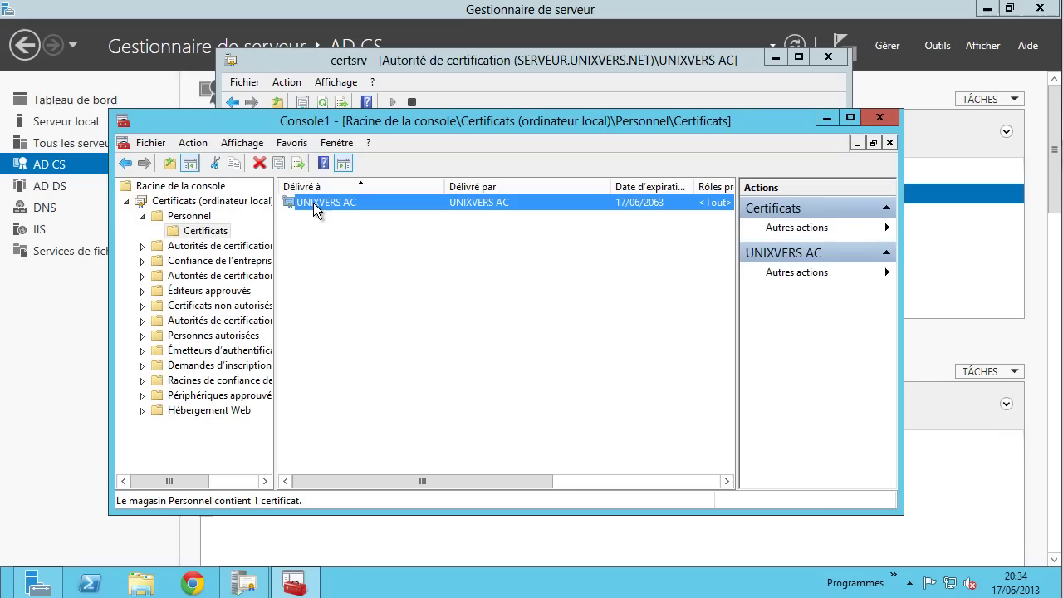
pyautogui.click(316, 247)
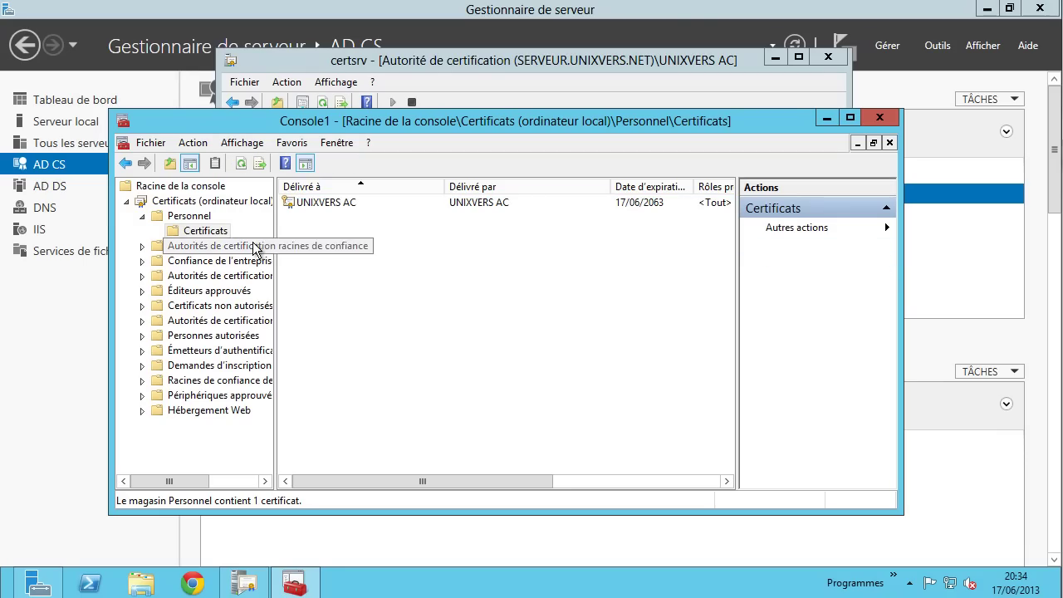
# - Check the UNIXVERS AC certificates among the 17 trusted root certification authorities, widening the store tree
pyautogui.click(255, 247)
pyautogui.doubleClick(314, 206)
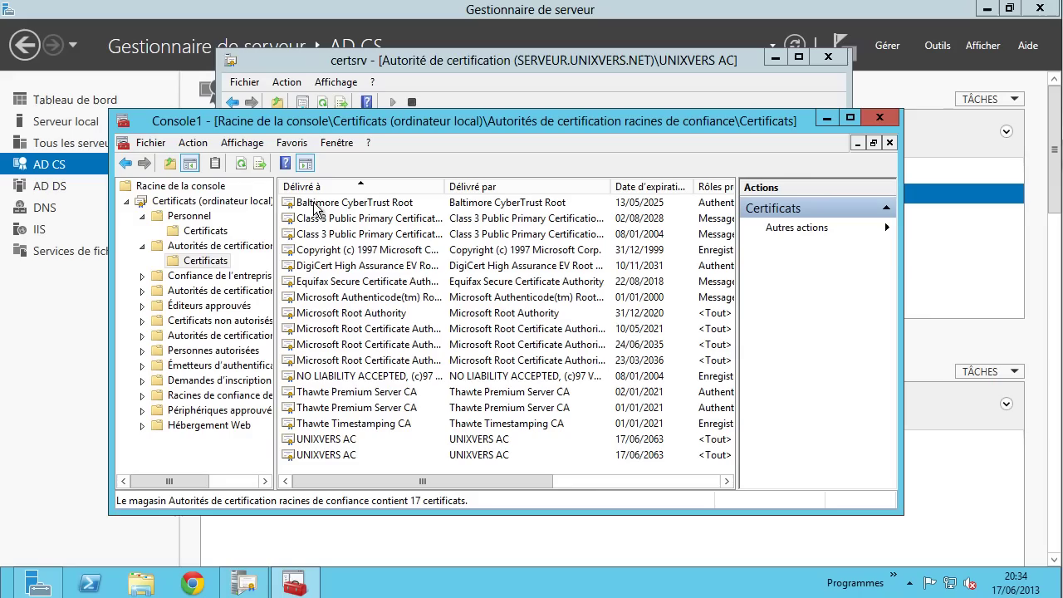
pyautogui.click(324, 456)
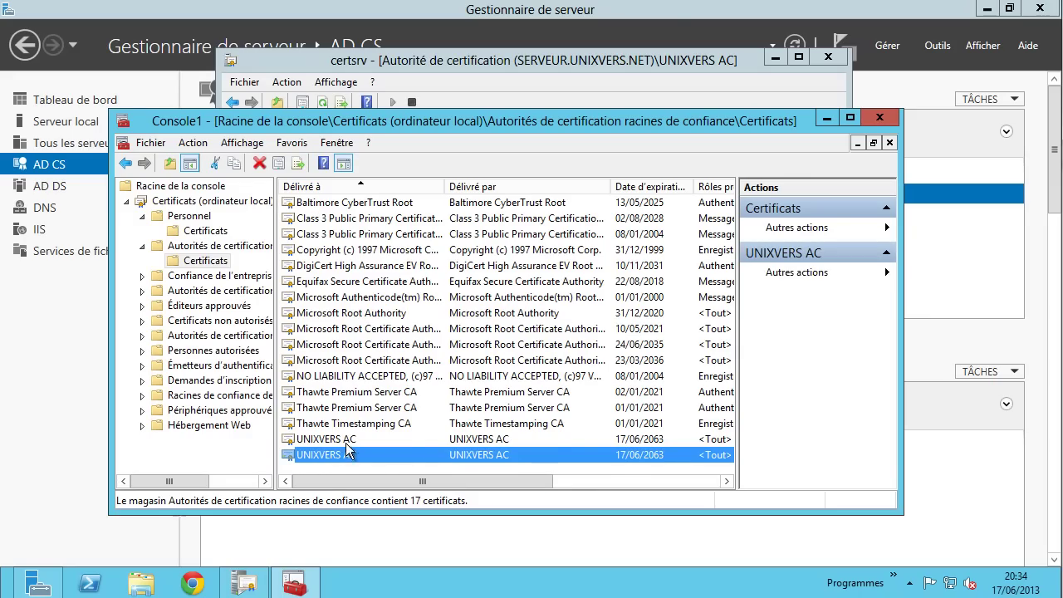
pyautogui.click(347, 440)
pyautogui.click(240, 247)
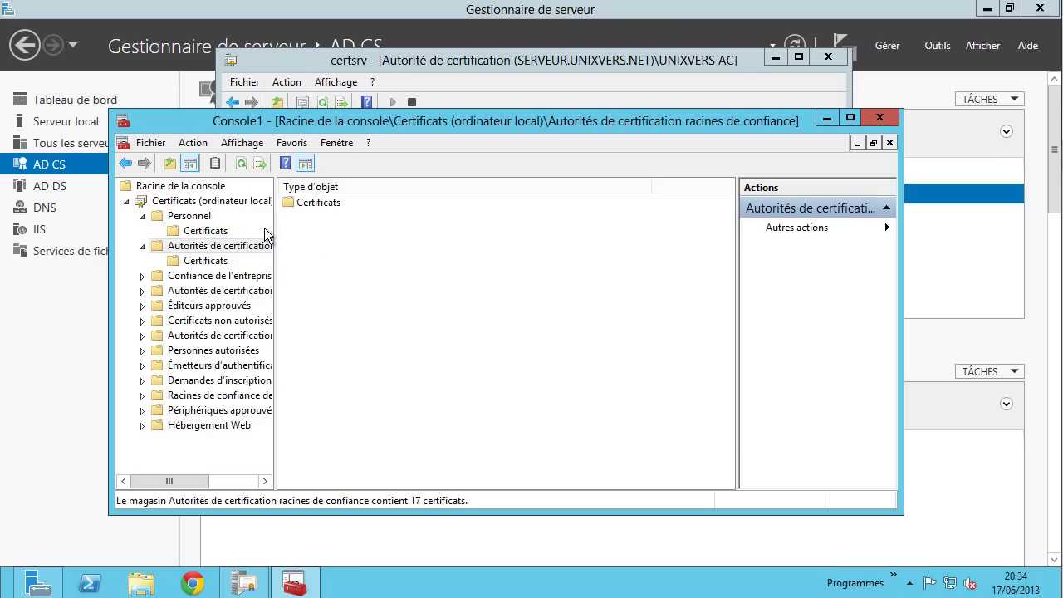
pyautogui.moveTo(275, 254); pyautogui.dragTo(373, 253)
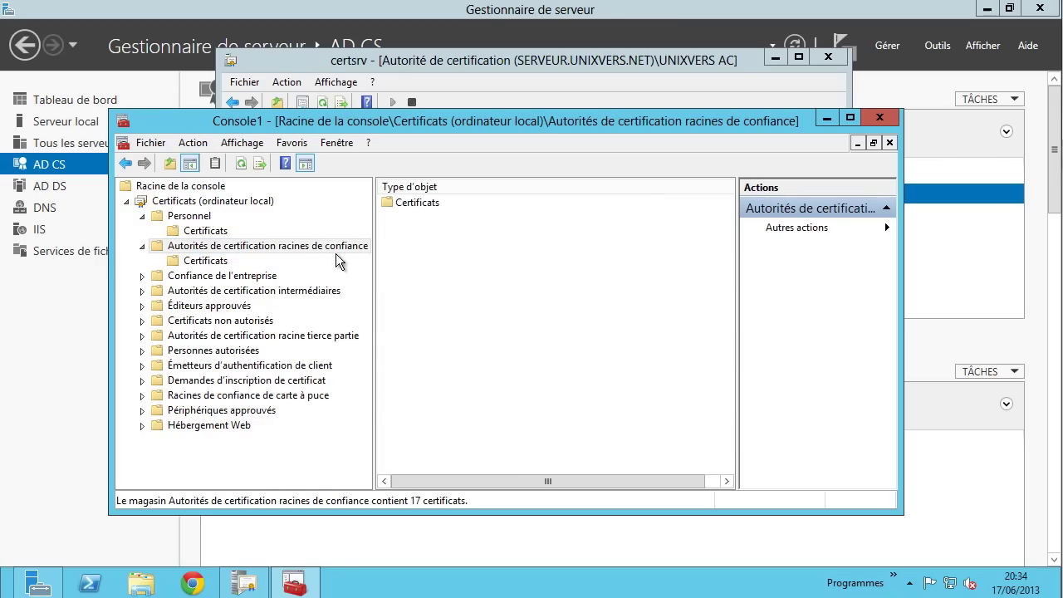
pyautogui.click(223, 261)
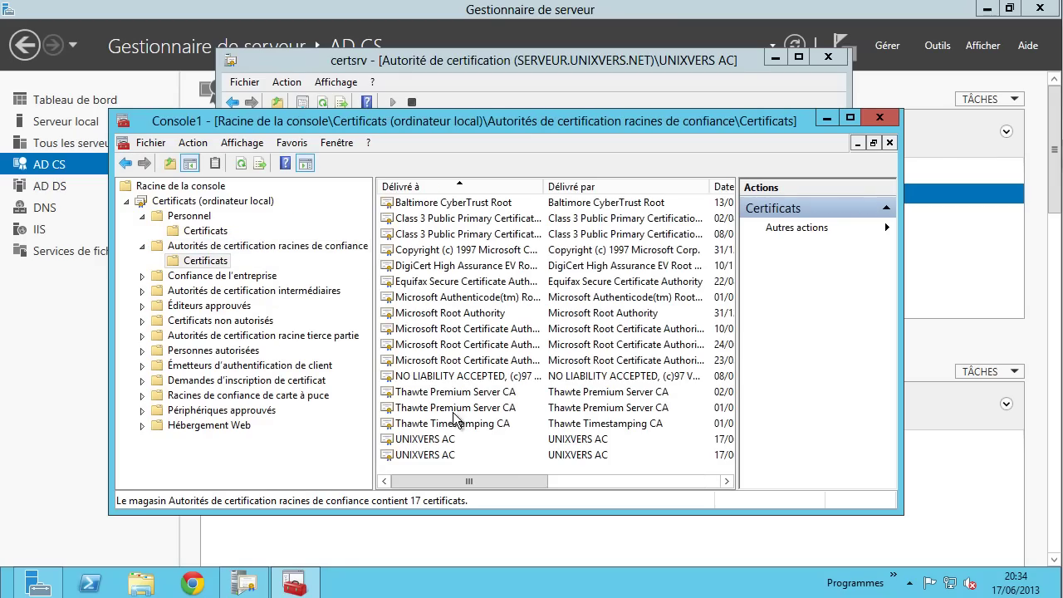
pyautogui.click(430, 442)
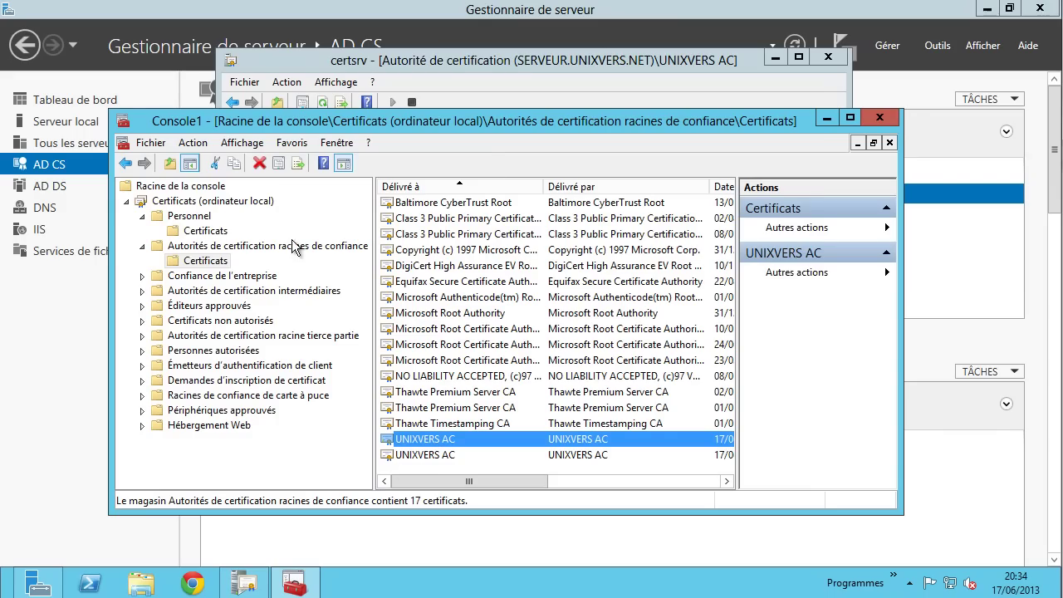
# - Open the personal UNIXVERS AC certificate's details, close them, and return to the local computer's store list
pyautogui.click(207, 230)
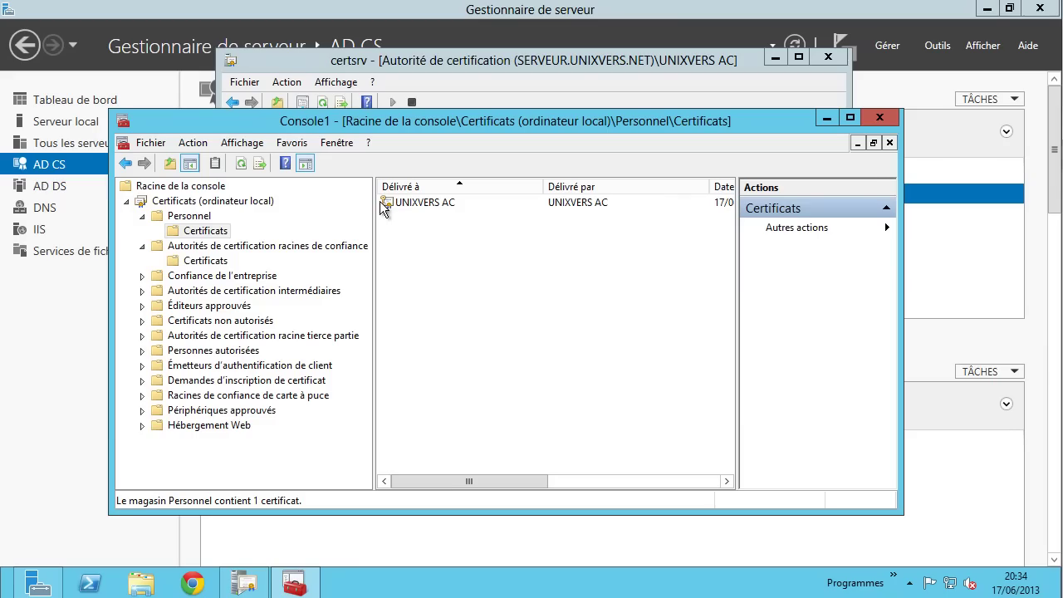
pyautogui.rightClick(406, 203)
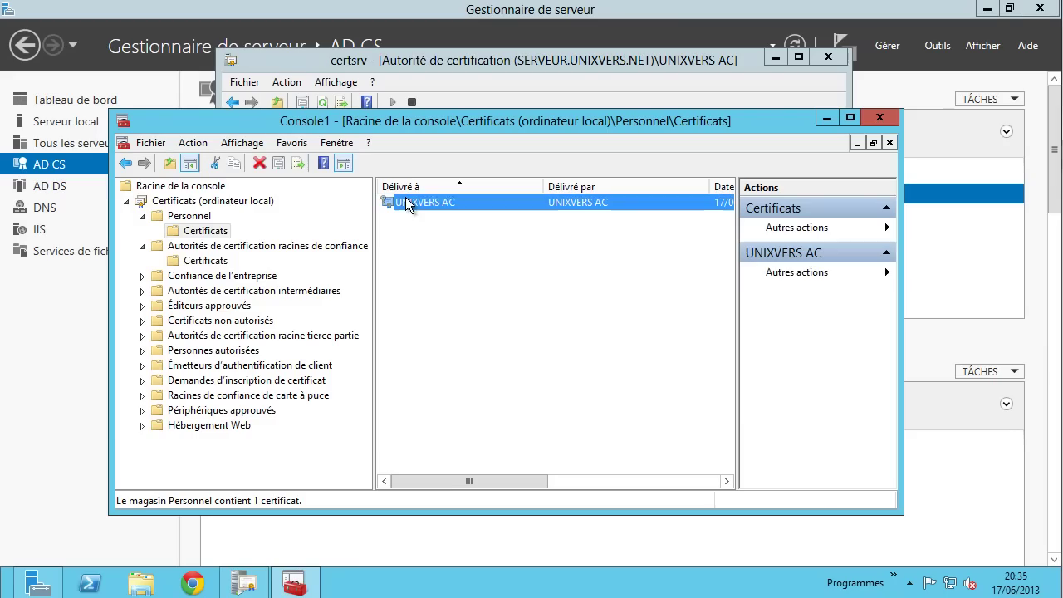
pyautogui.click(449, 209)
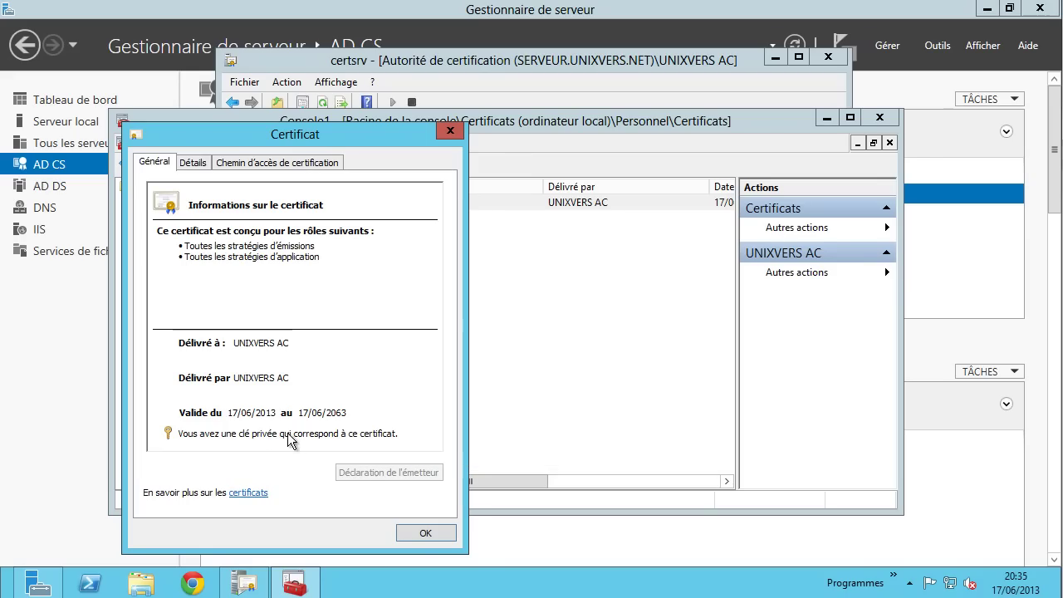
pyautogui.click(431, 532)
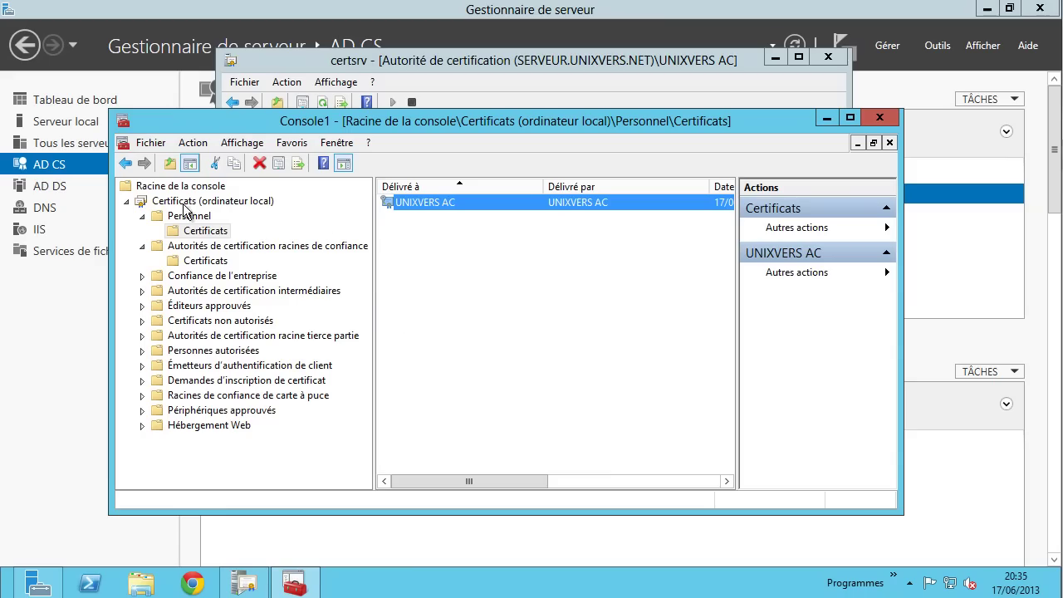
pyautogui.rightClick(210, 235)
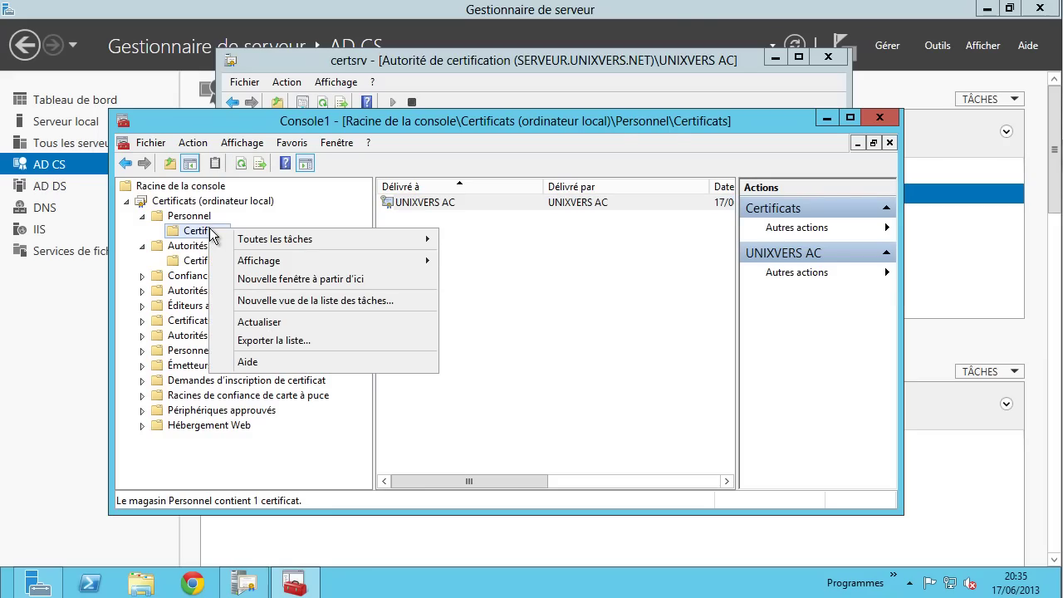
pyautogui.click(127, 200)
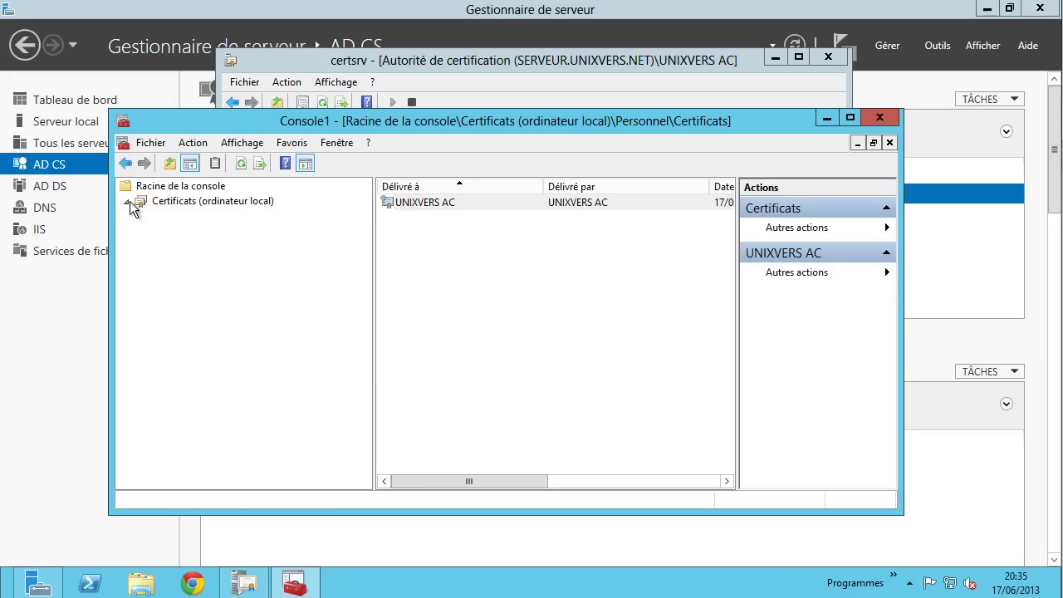
# - Add a second Certificats snap-in for My user account and confirm the snap-in changes
pyautogui.click(150, 142)
pyautogui.click(217, 241)
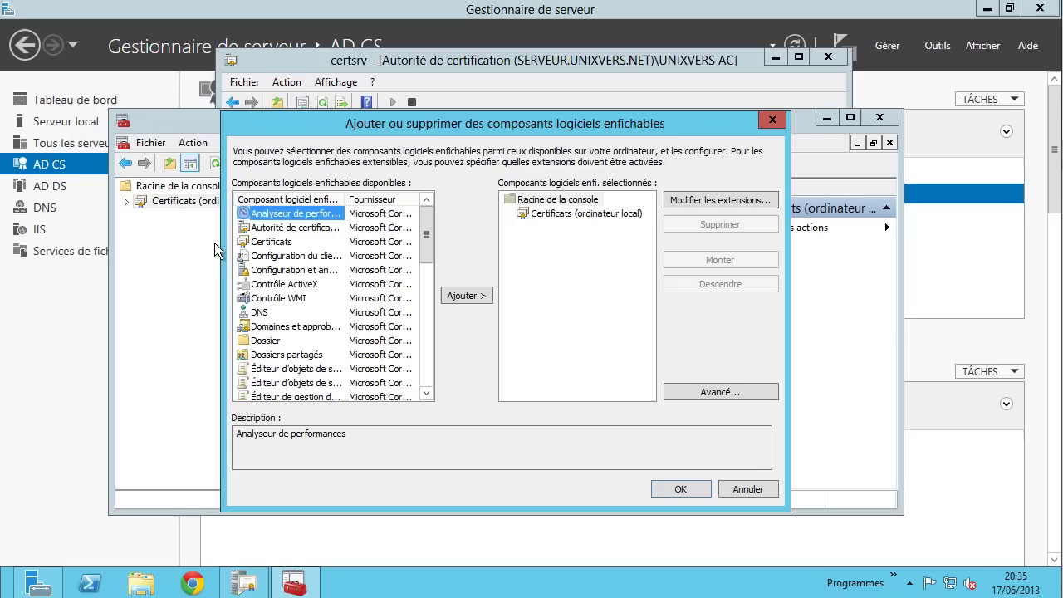
pyautogui.click(281, 242)
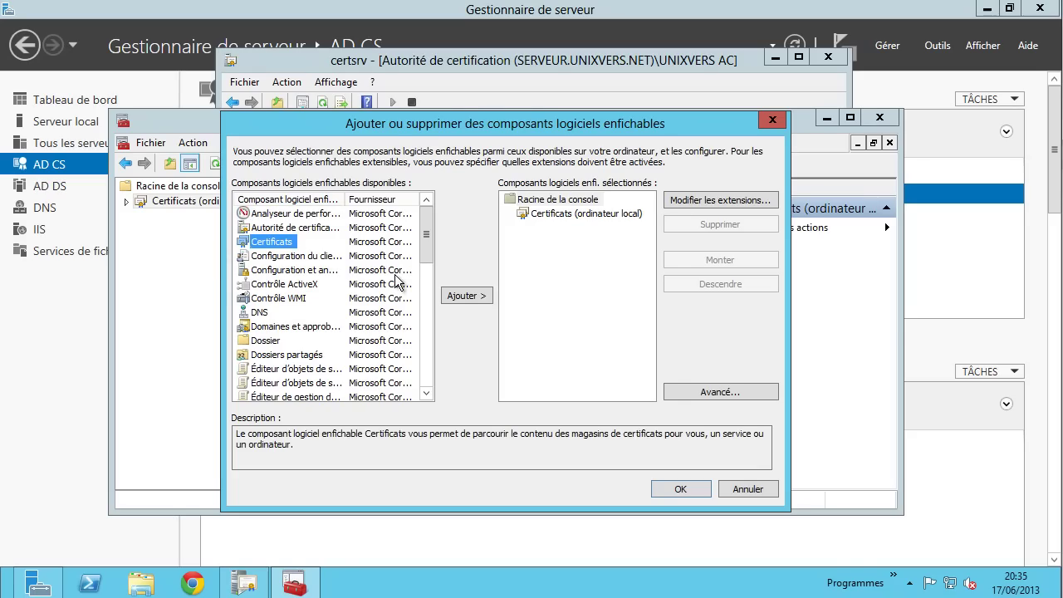
pyautogui.click(476, 295)
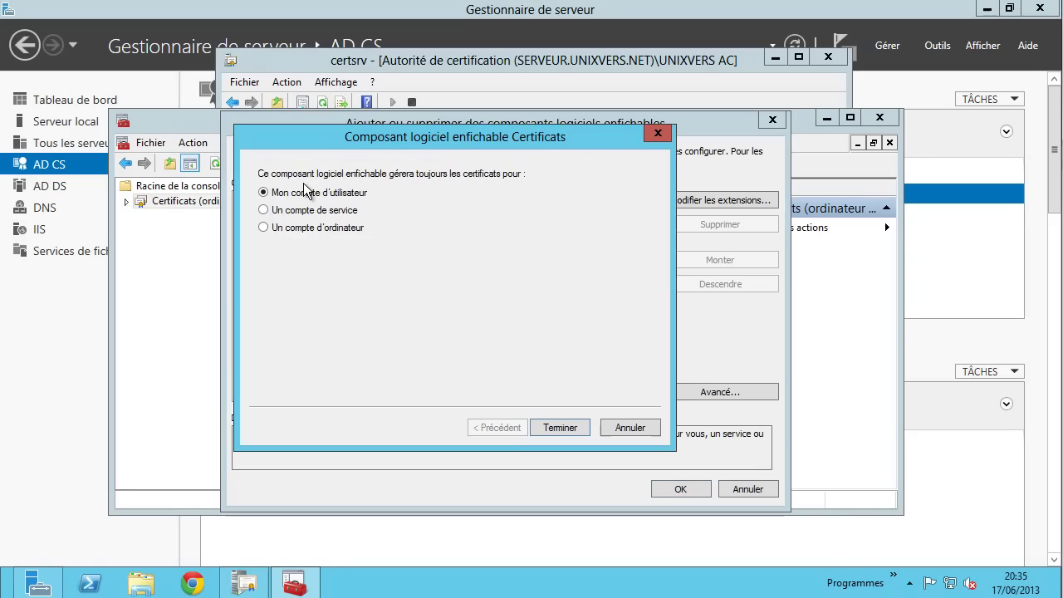
pyautogui.click(563, 427)
pyautogui.click(679, 489)
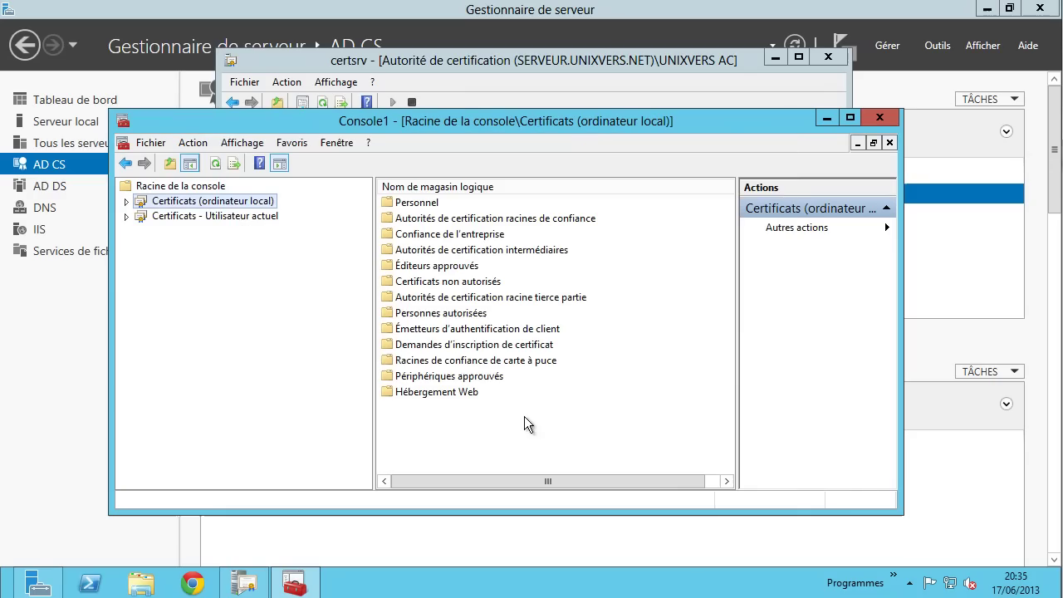
# - Open Current User > Personnel > Certificats and inspect the administrator's certificate, widening the intended roles column
pyautogui.click(232, 218)
pyautogui.click(125, 217)
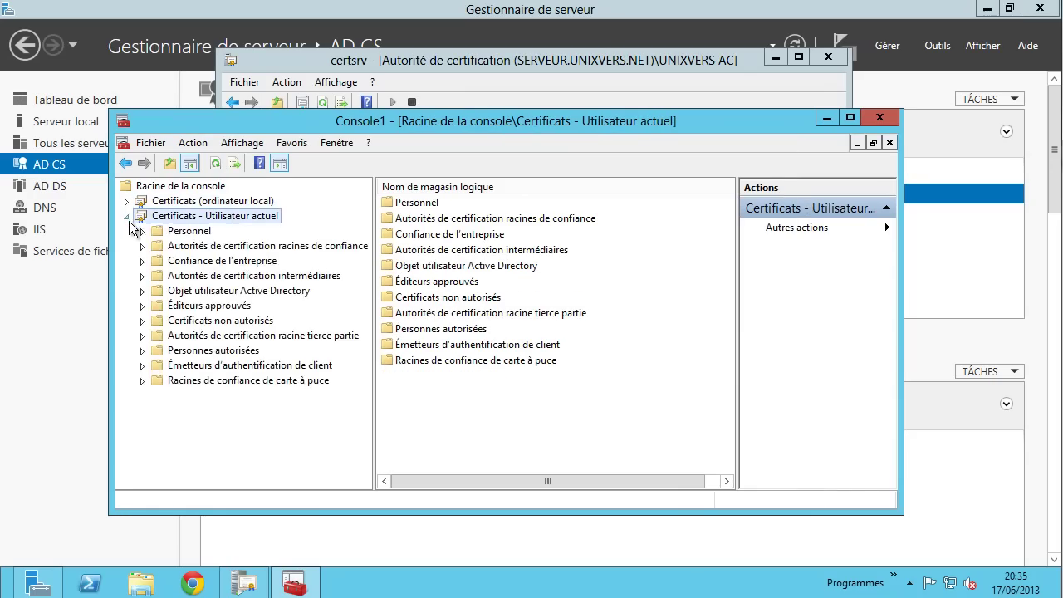
pyautogui.click(142, 231)
pyautogui.click(199, 246)
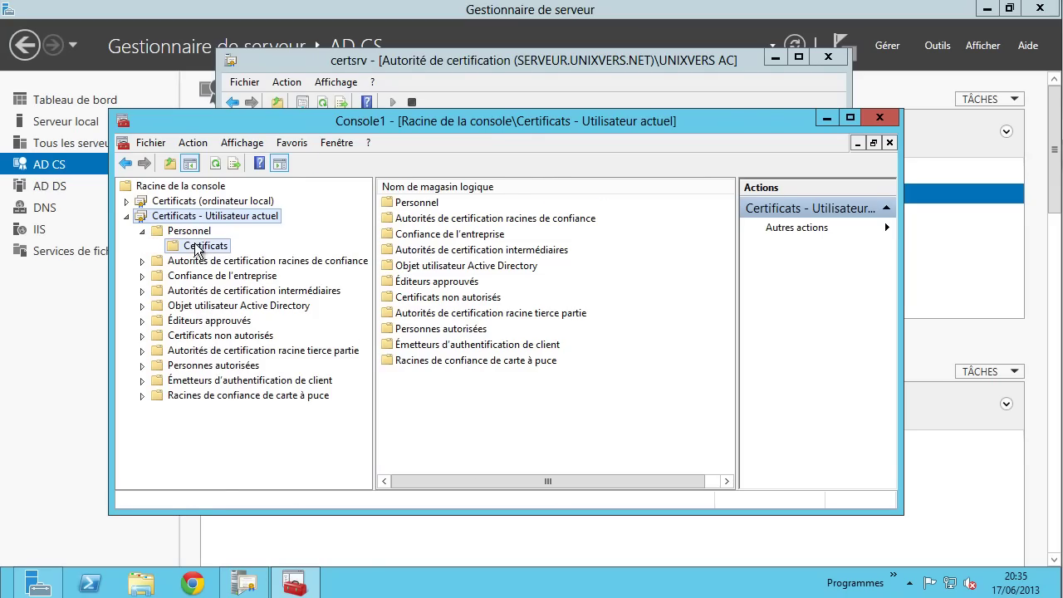
pyautogui.click(428, 204)
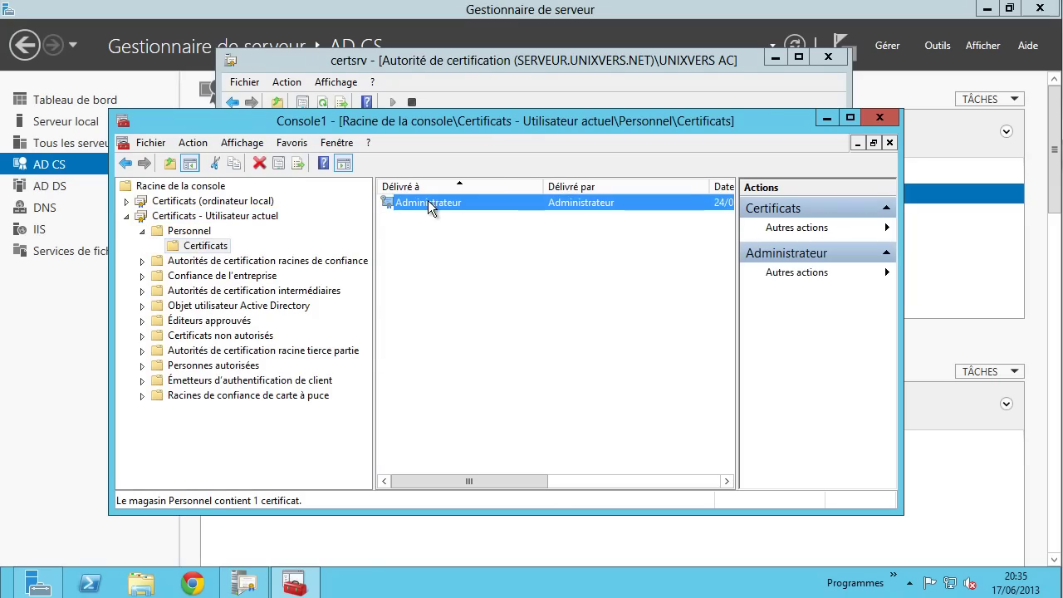
pyautogui.hscroll(5, 525, 292)
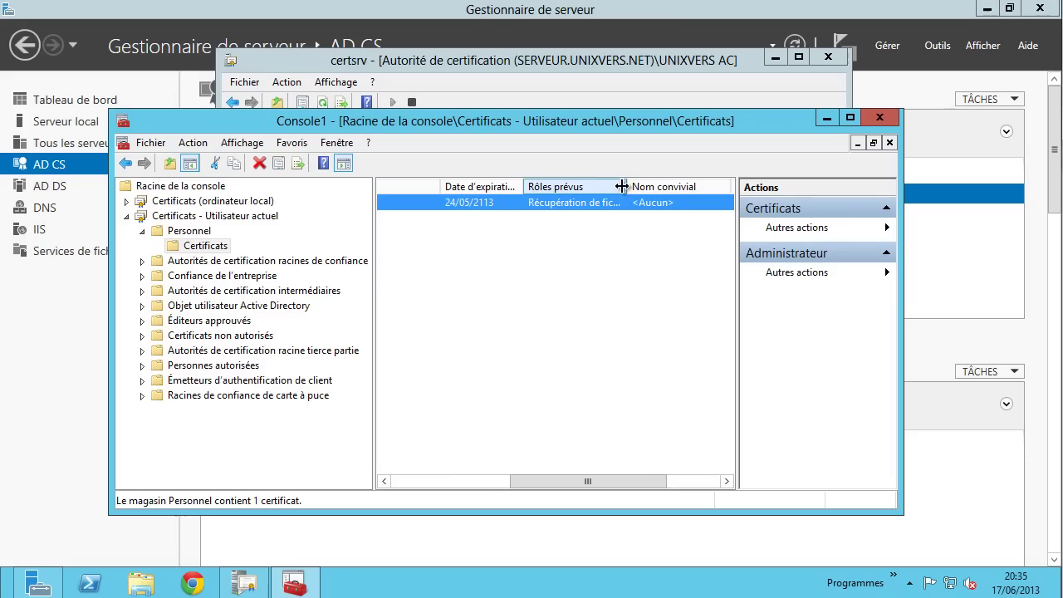
pyautogui.moveTo(626, 186); pyautogui.dragTo(681, 187)
pyautogui.hscroll(-5, 592, 305)
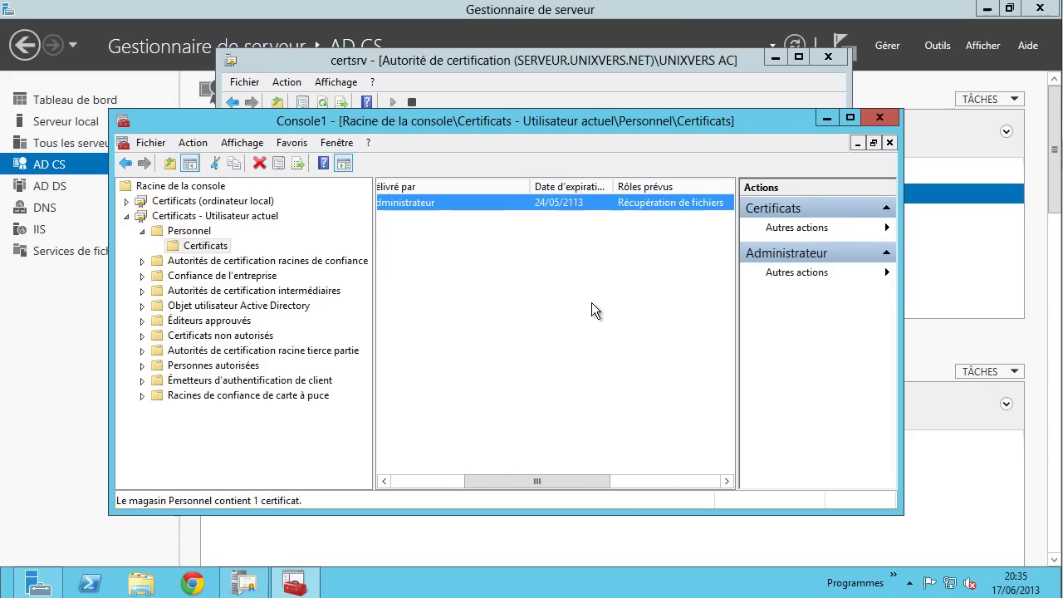
pyautogui.click(426, 246)
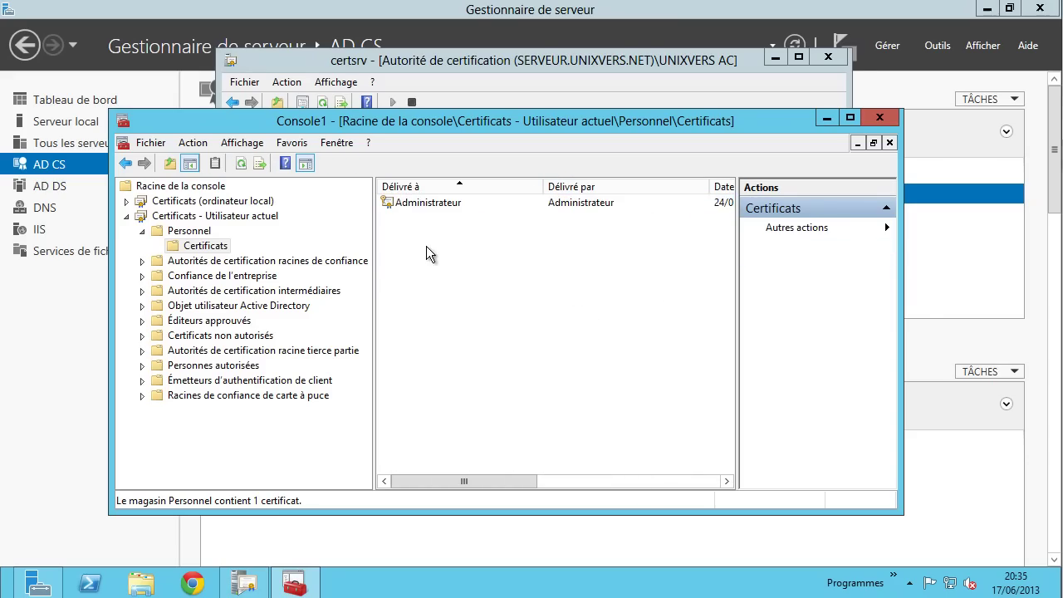
# - Open and close the administrator's personal certificate details
pyautogui.rightClick(409, 203)
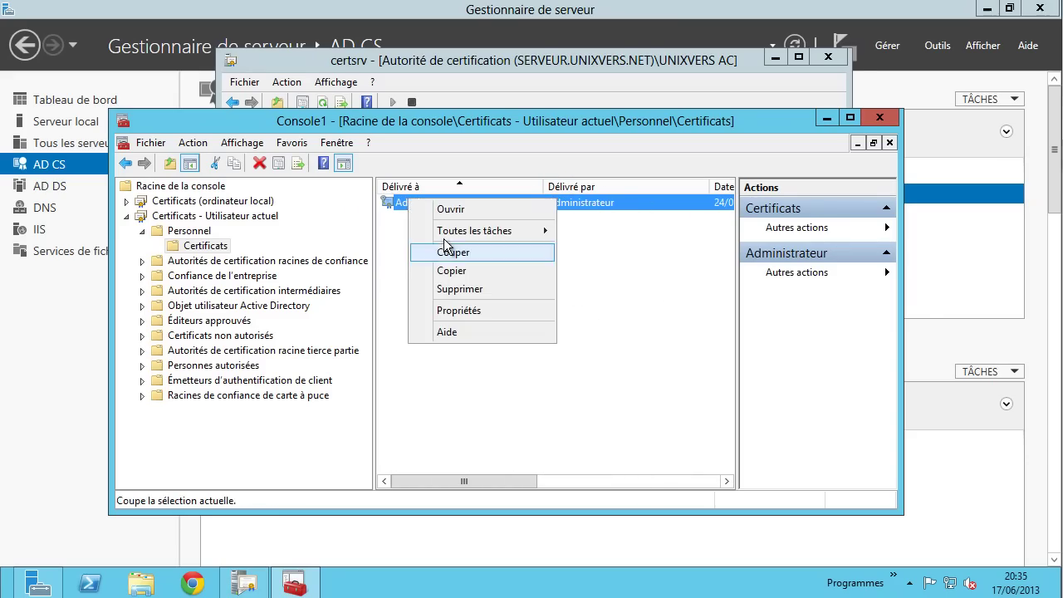
pyautogui.click(451, 211)
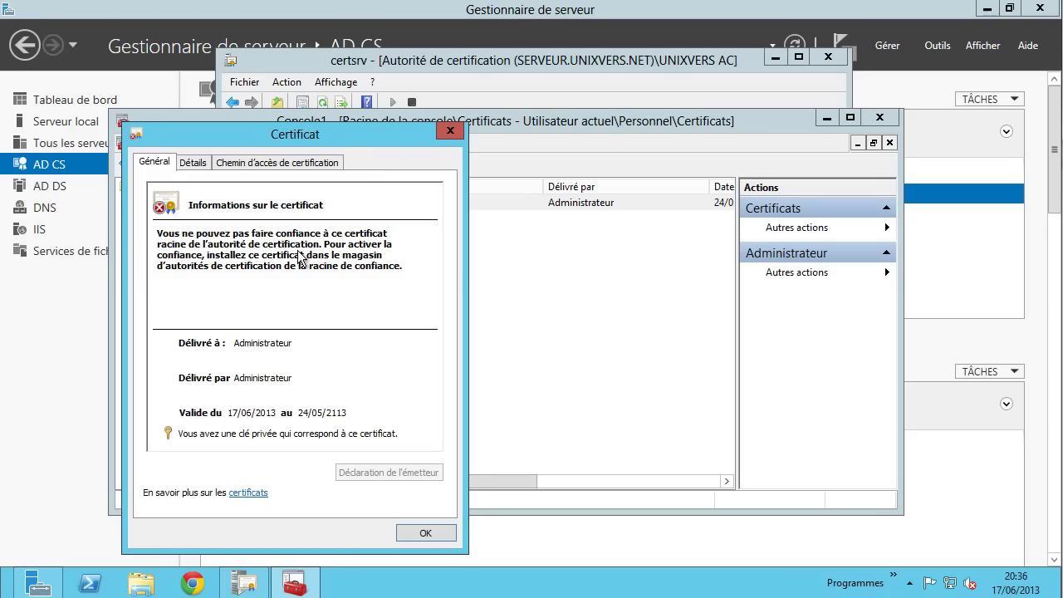
pyautogui.click(425, 534)
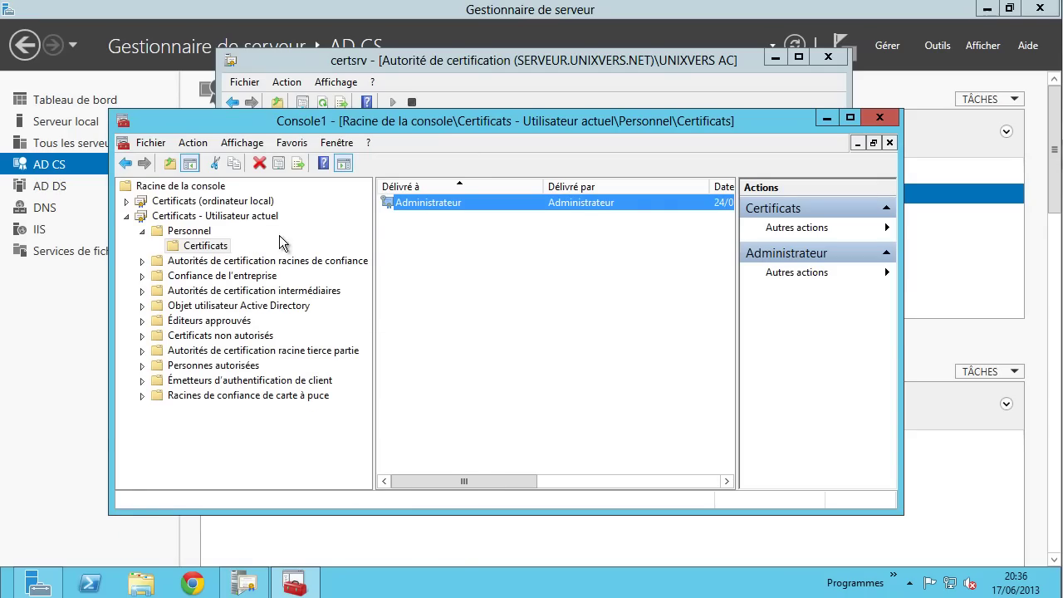
# - Find UNIXVERS AC among the current user's trusted root certificates, then return to Personnel > Certificates
pyautogui.click(297, 266)
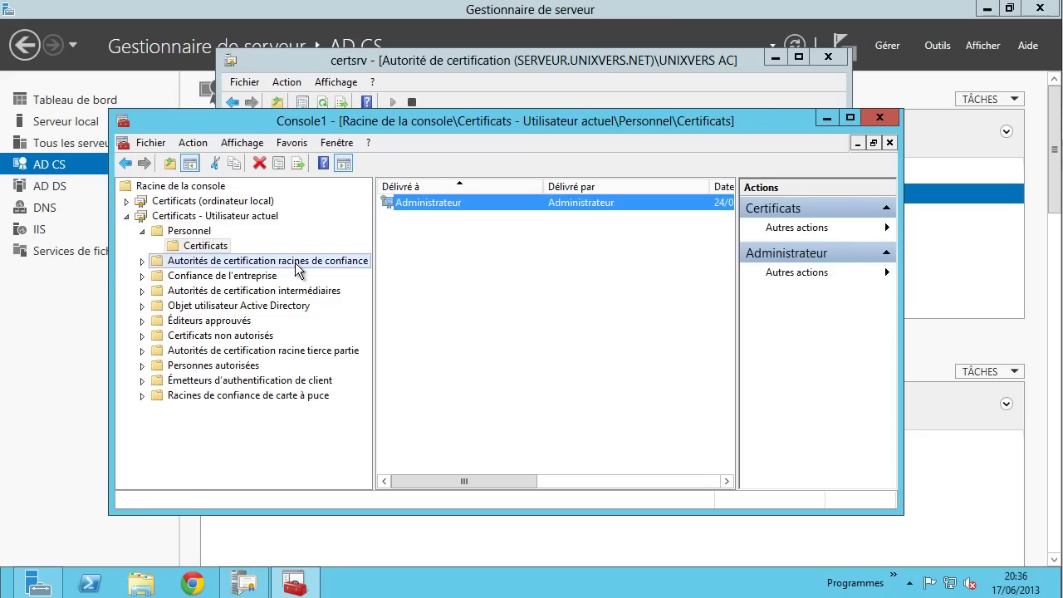
pyautogui.doubleClick(417, 205)
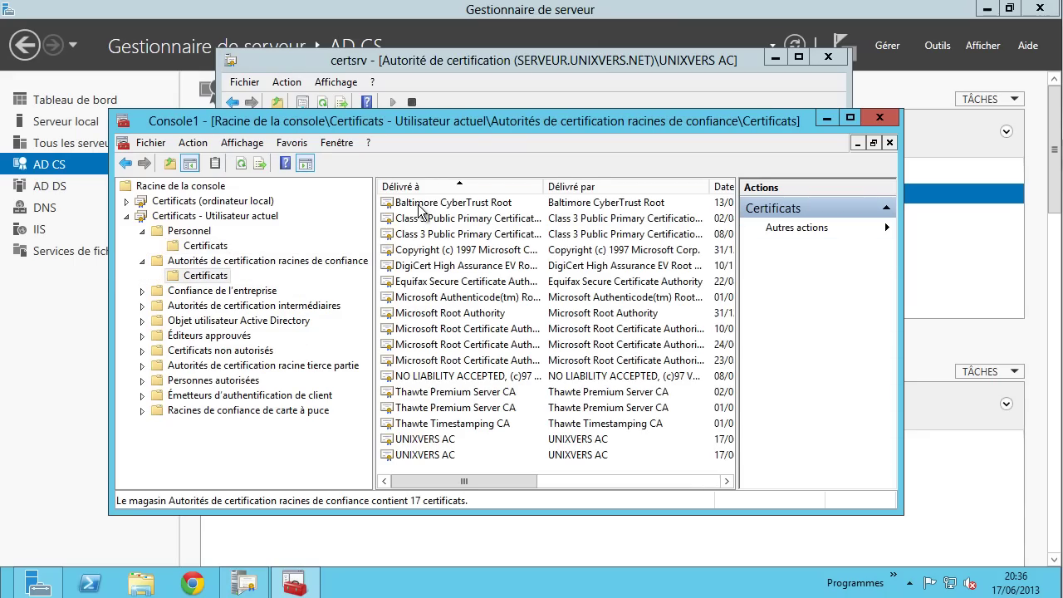
pyautogui.click(435, 441)
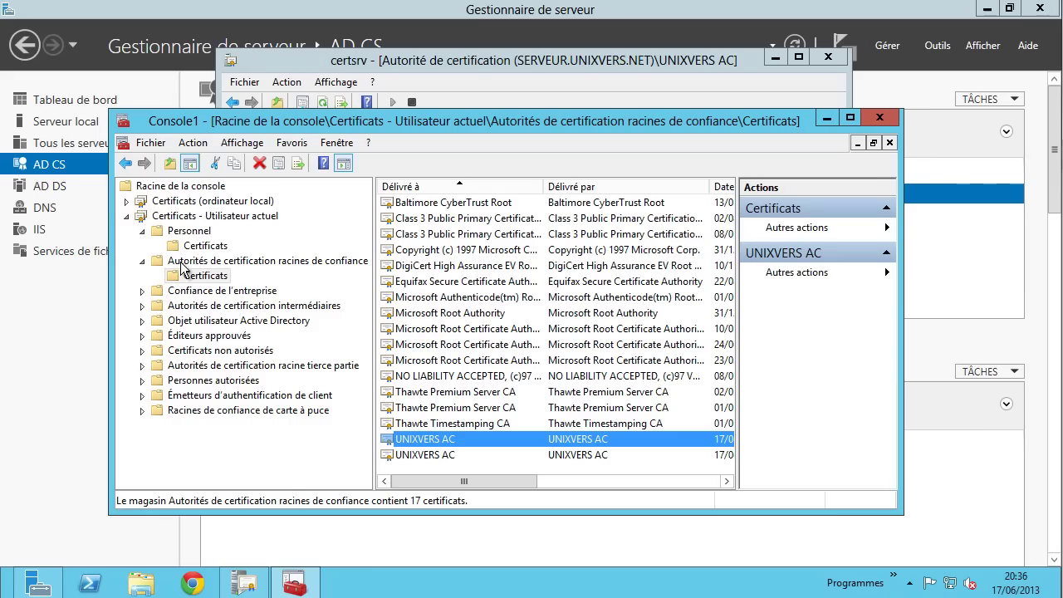
pyautogui.click(199, 246)
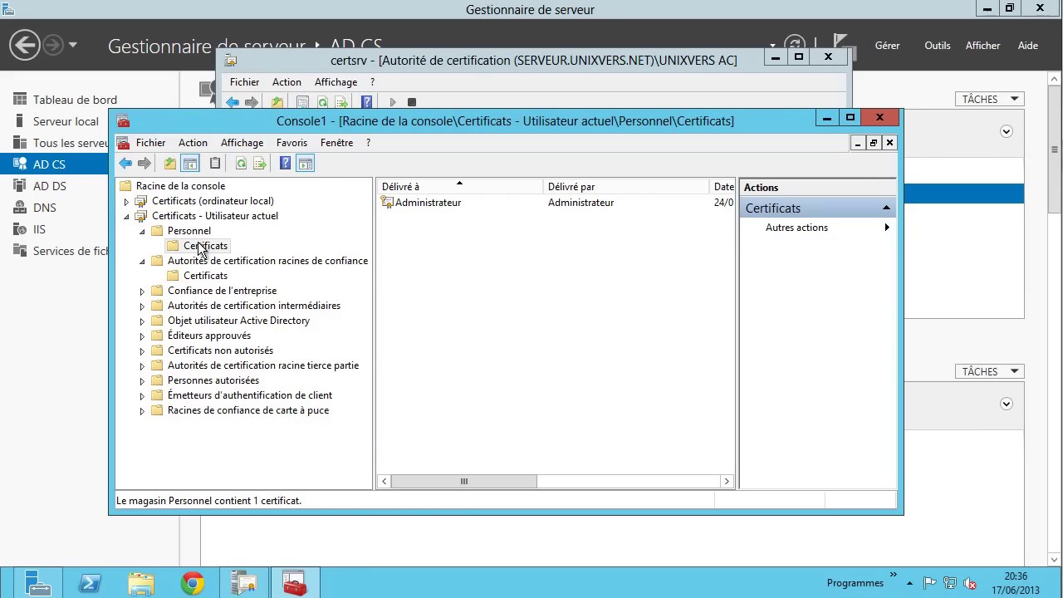
pyautogui.rightClick(201, 247)
pyautogui.moveTo(262, 257)
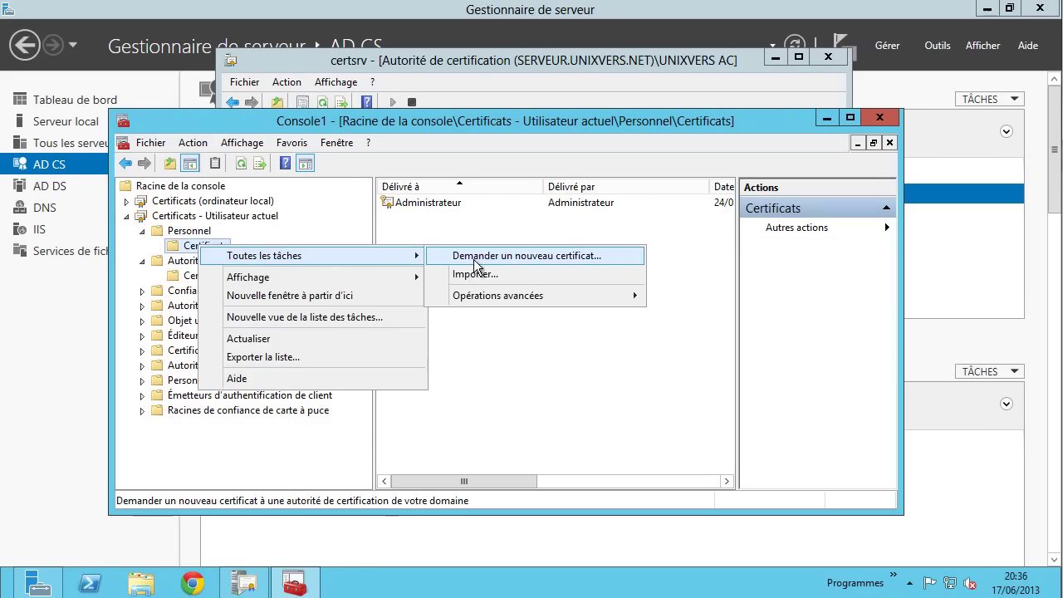
pyautogui.click(508, 259)
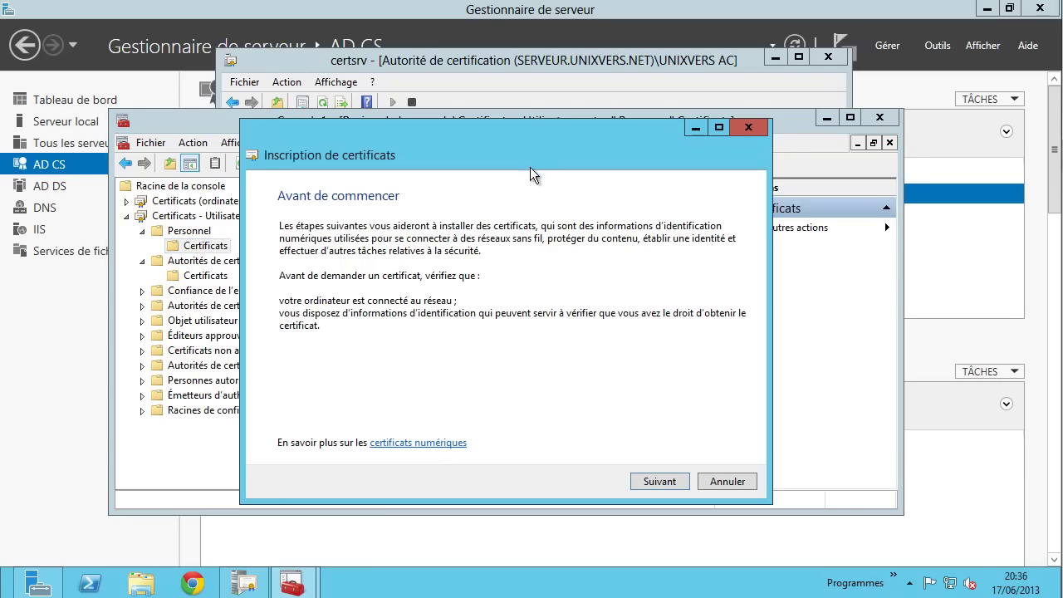
pyautogui.moveTo(509, 152); pyautogui.dragTo(531, 108)
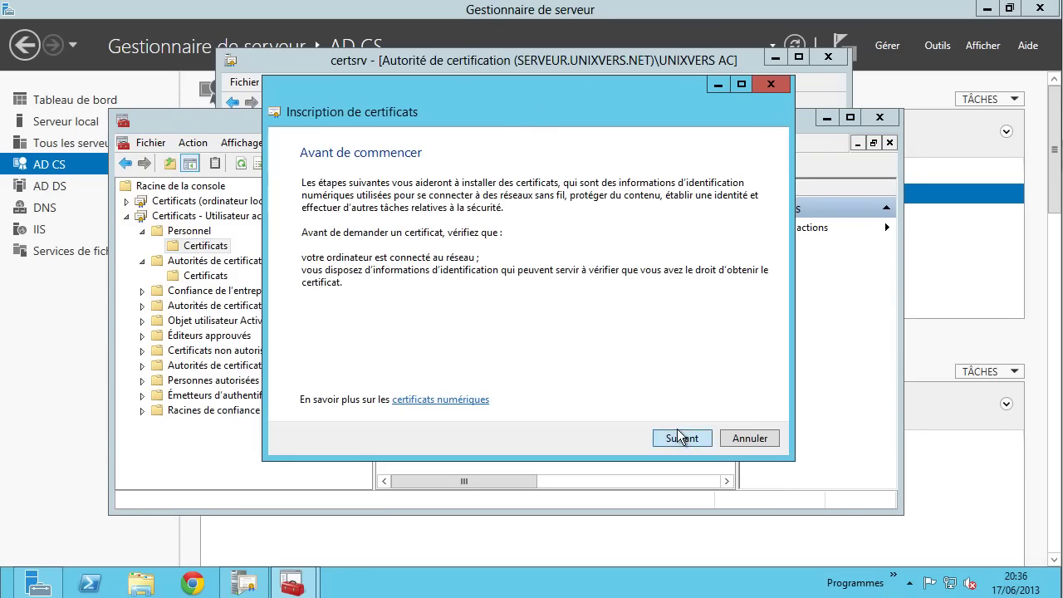
pyautogui.click(681, 438)
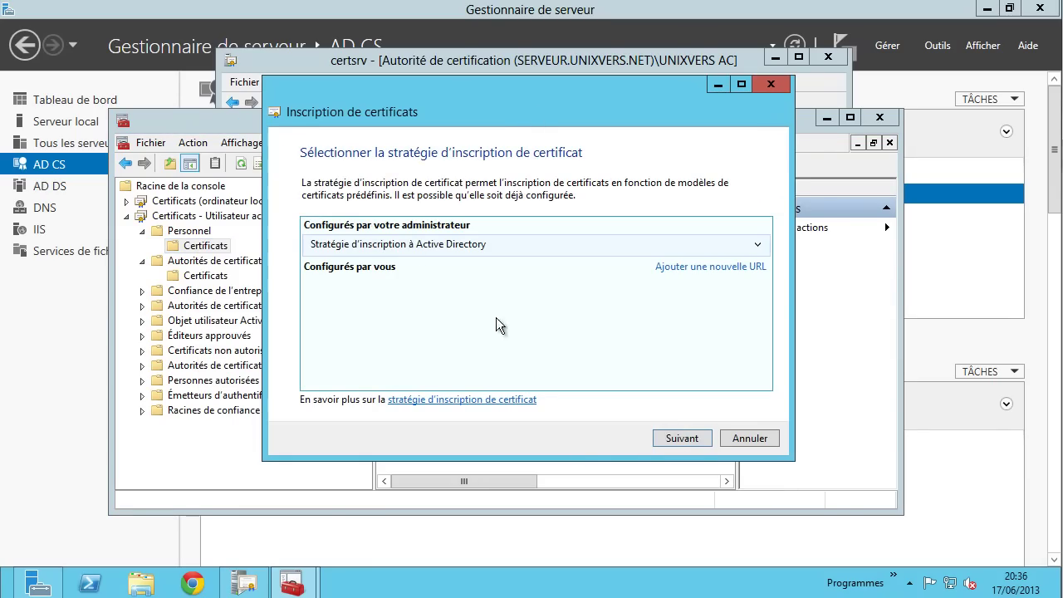
pyautogui.click(669, 439)
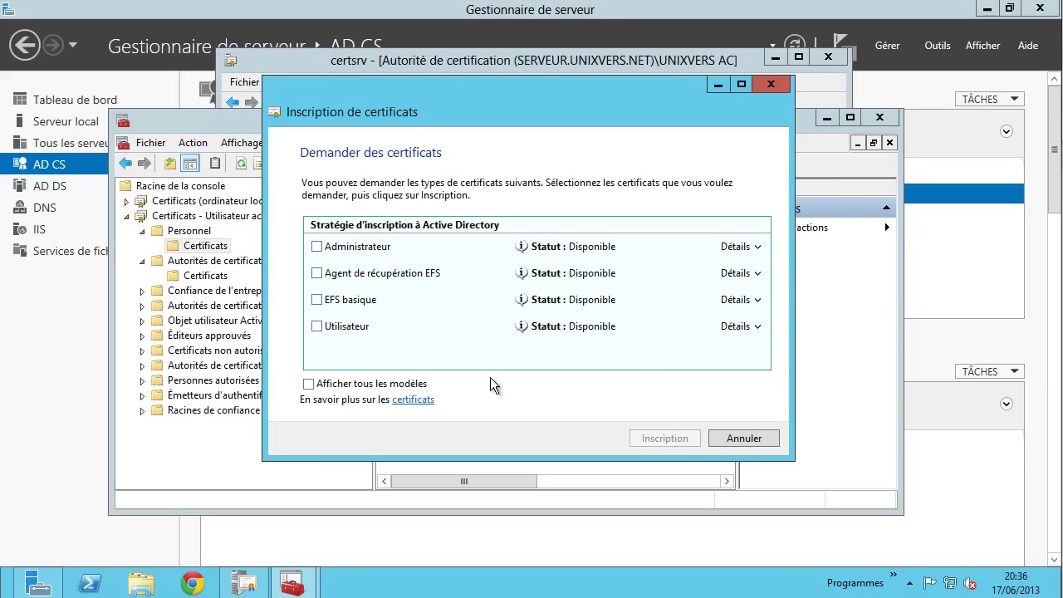
pyautogui.click(363, 387)
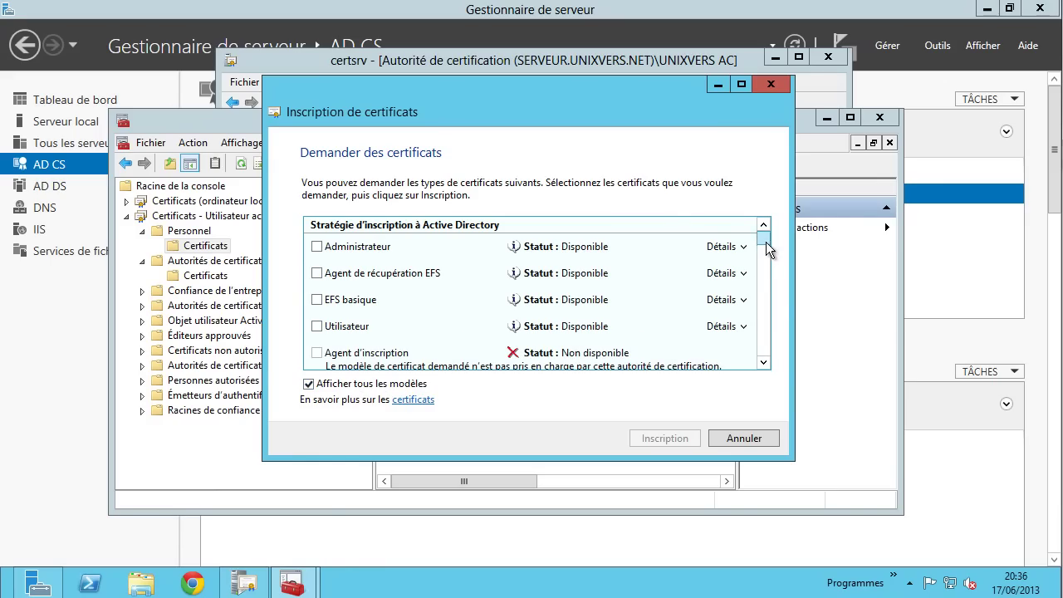
pyautogui.moveTo(765, 242)
pyautogui.mouseDown()
pyautogui.moveTo(777, 351)
pyautogui.moveTo(775, 236)
pyautogui.mouseUp()
pyautogui.click(762, 440)
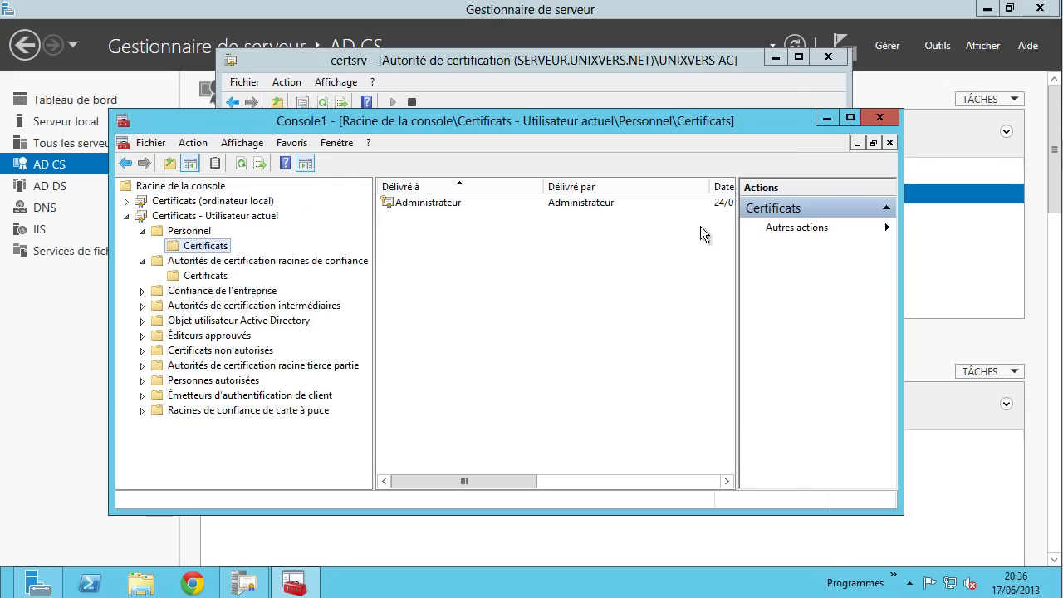
# - Close Console1 without saving, minimize certsrv, and open the IIS role page's SERVEUR context menu
pyautogui.click(879, 117)
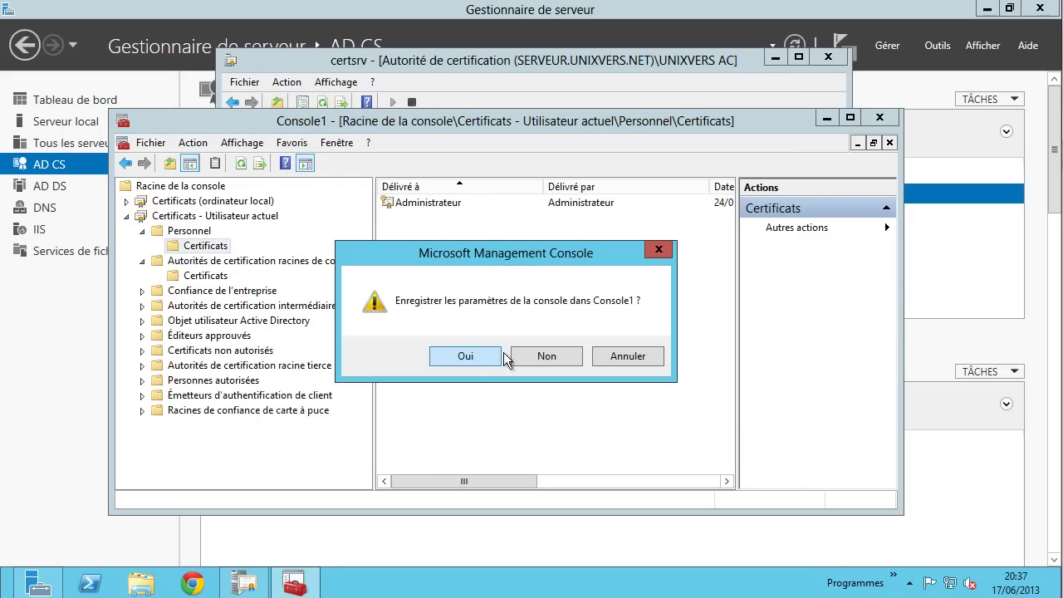
pyautogui.click(544, 357)
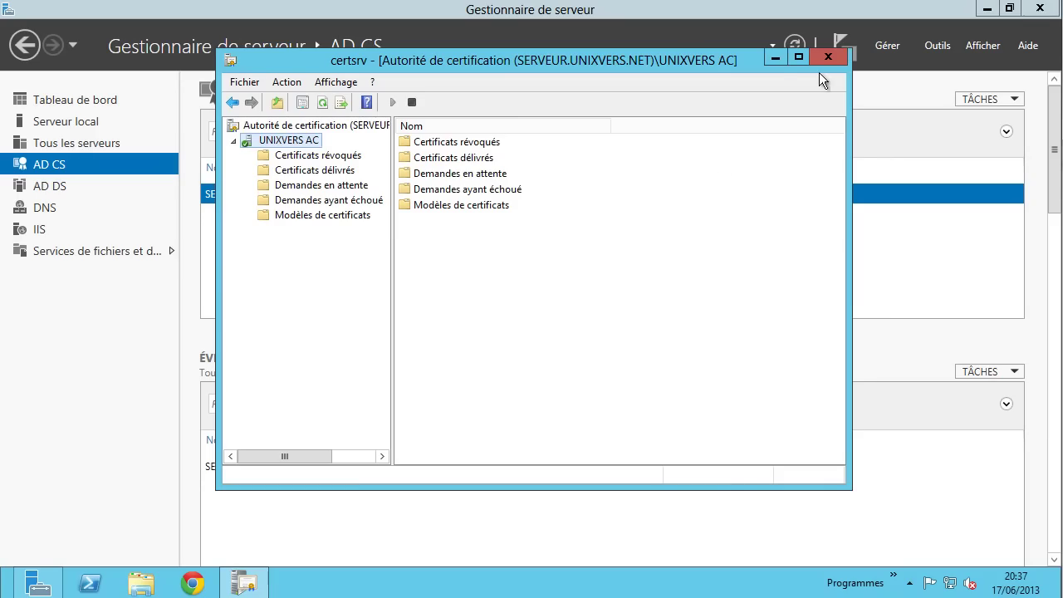
pyautogui.click(774, 58)
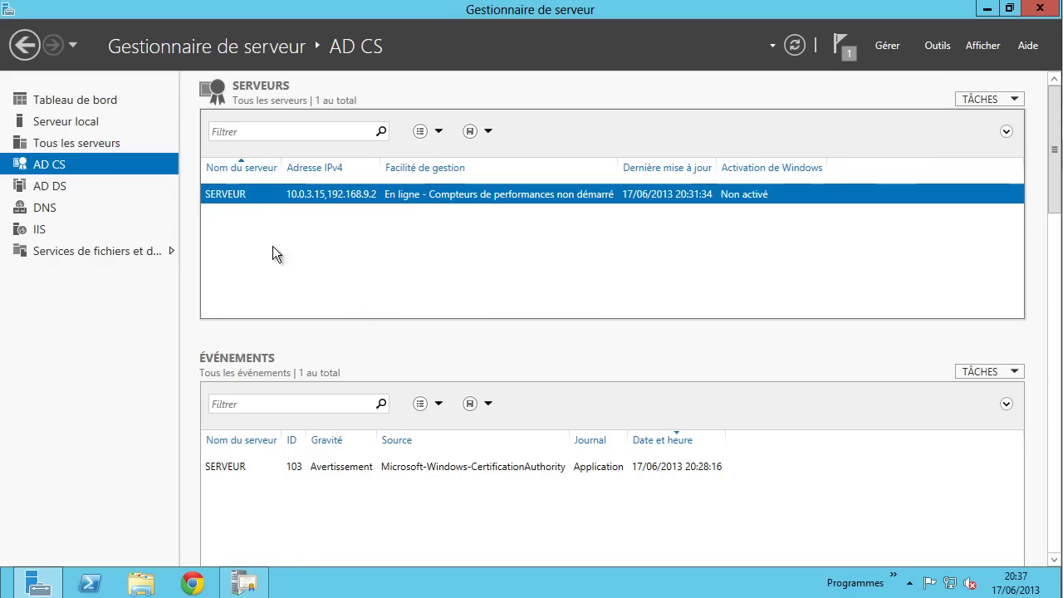
pyautogui.click(38, 229)
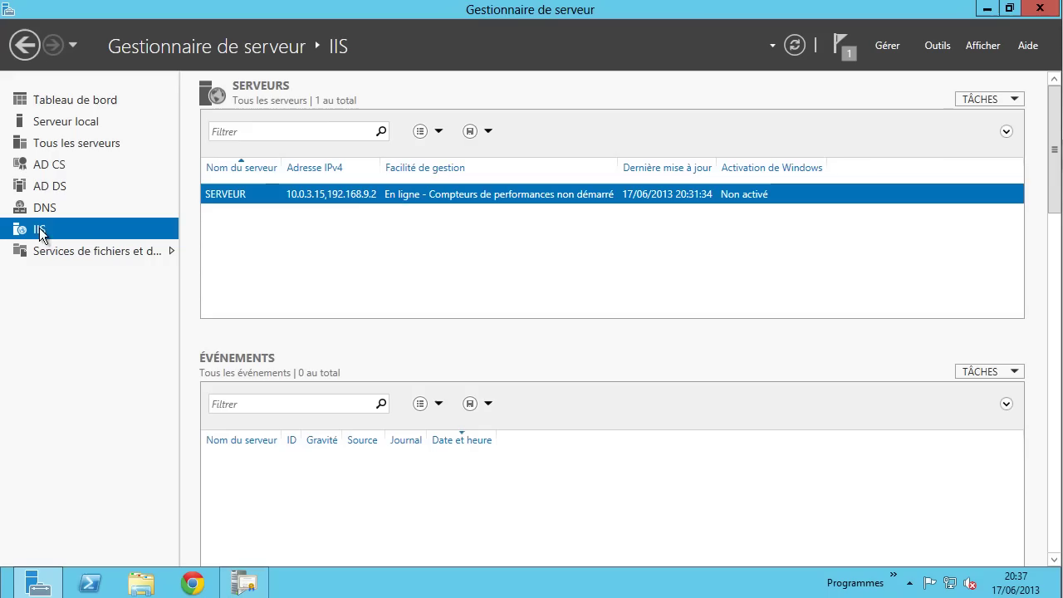
pyautogui.rightClick(352, 193)
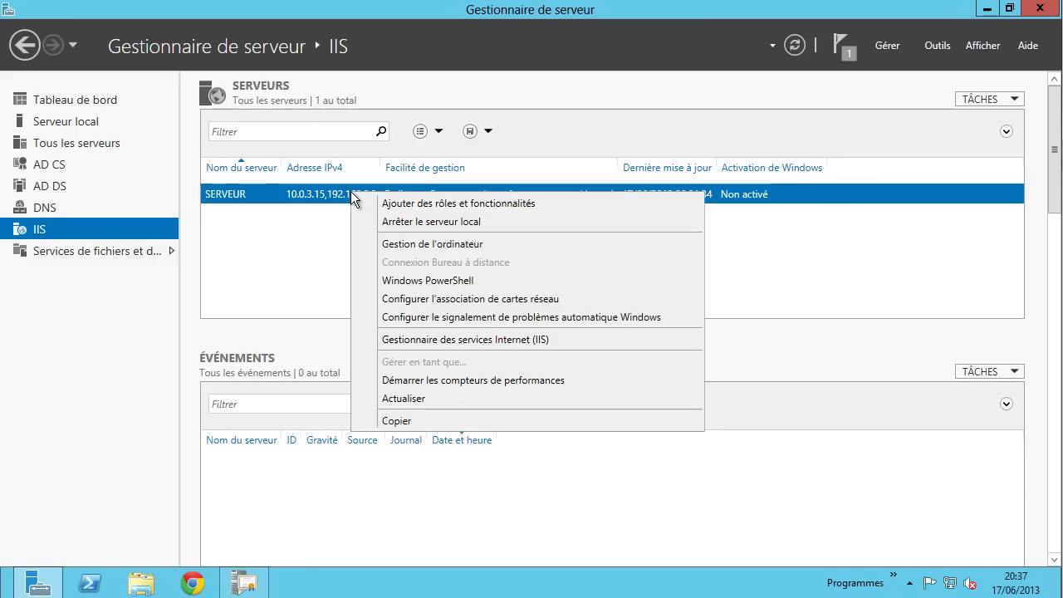
# - Launch IIS Manager for SERVEUR and open Server Certificates, selecting the UNIXVERS AC certificate
pyautogui.click(440, 340)
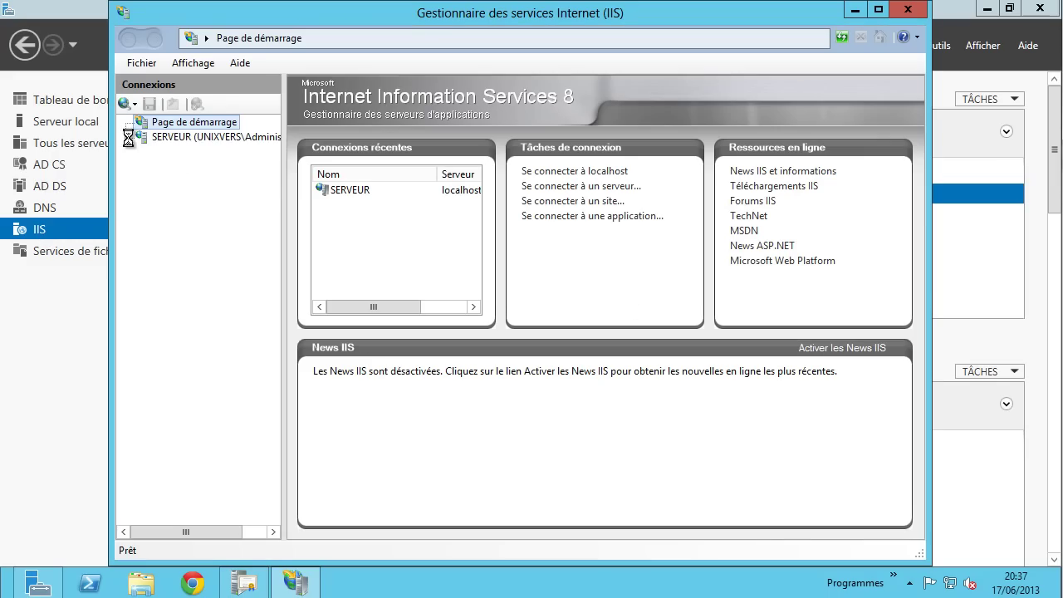
pyautogui.click(165, 136)
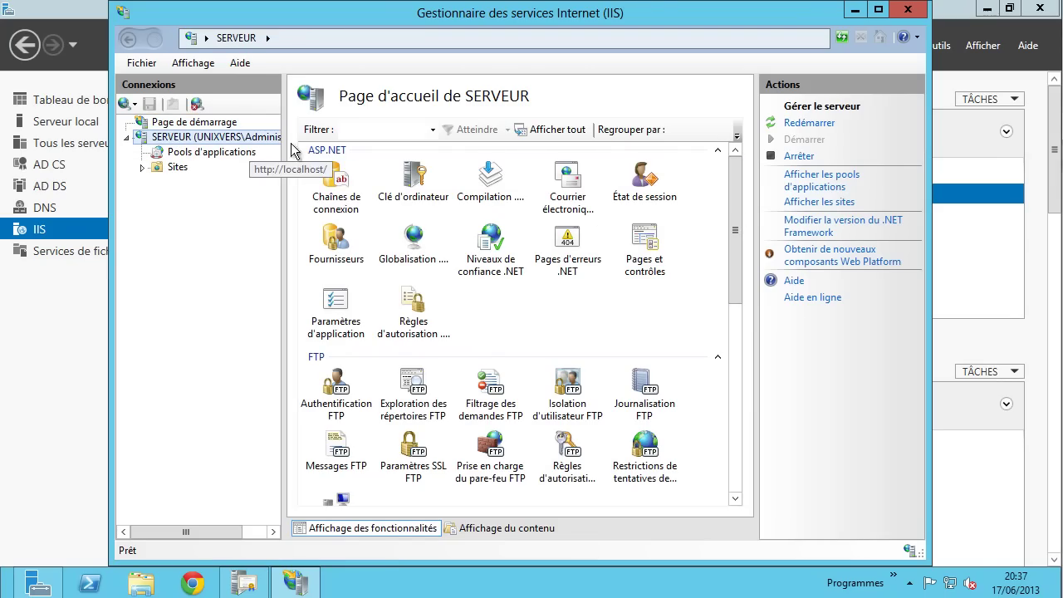
pyautogui.moveTo(734, 199); pyautogui.dragTo(696, 337)
pyautogui.doubleClick(491, 342)
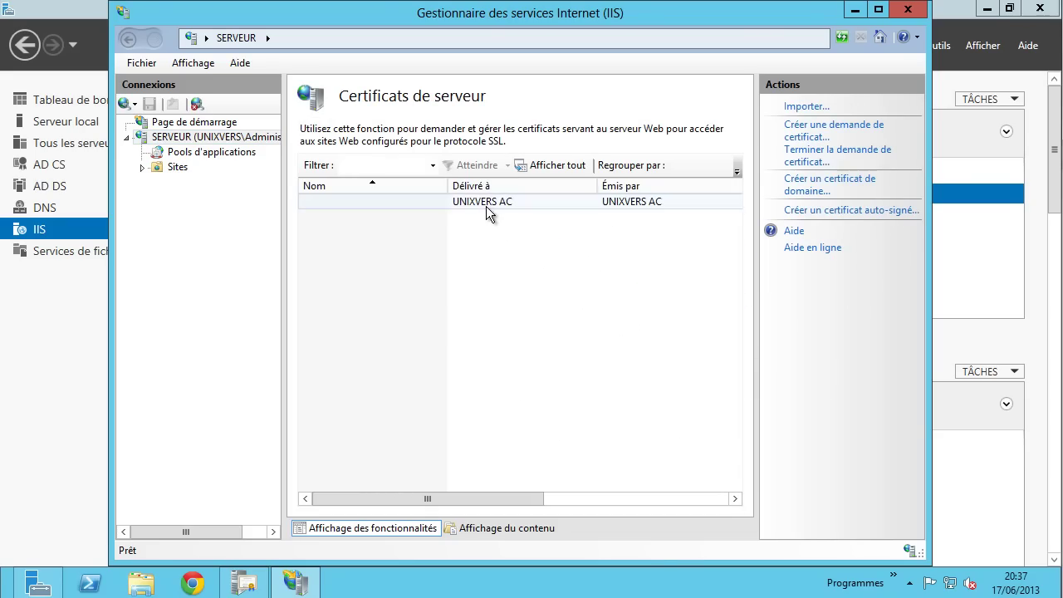
pyautogui.click(486, 204)
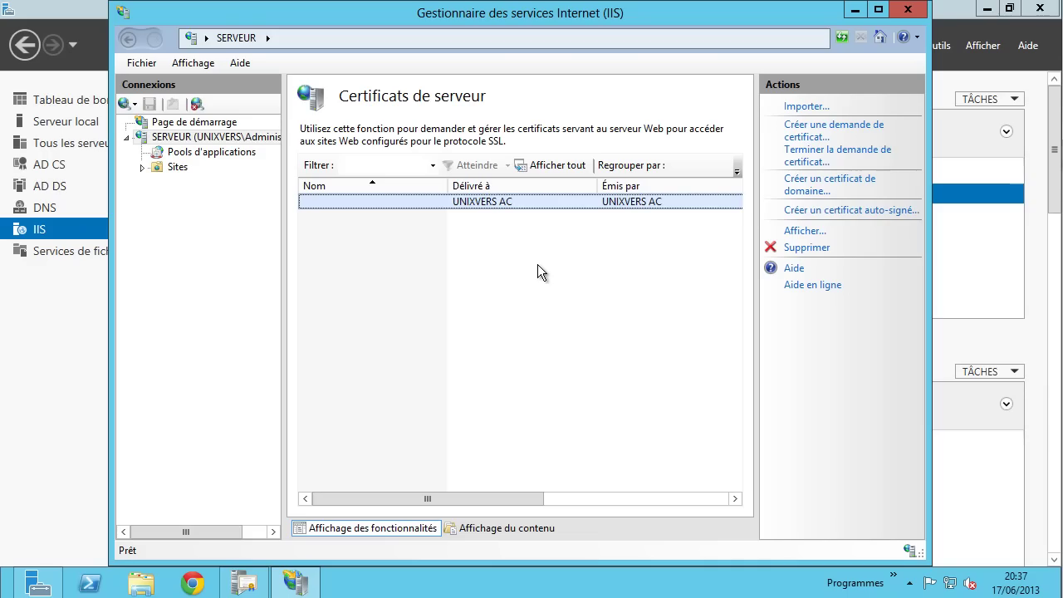
pyautogui.click(802, 135)
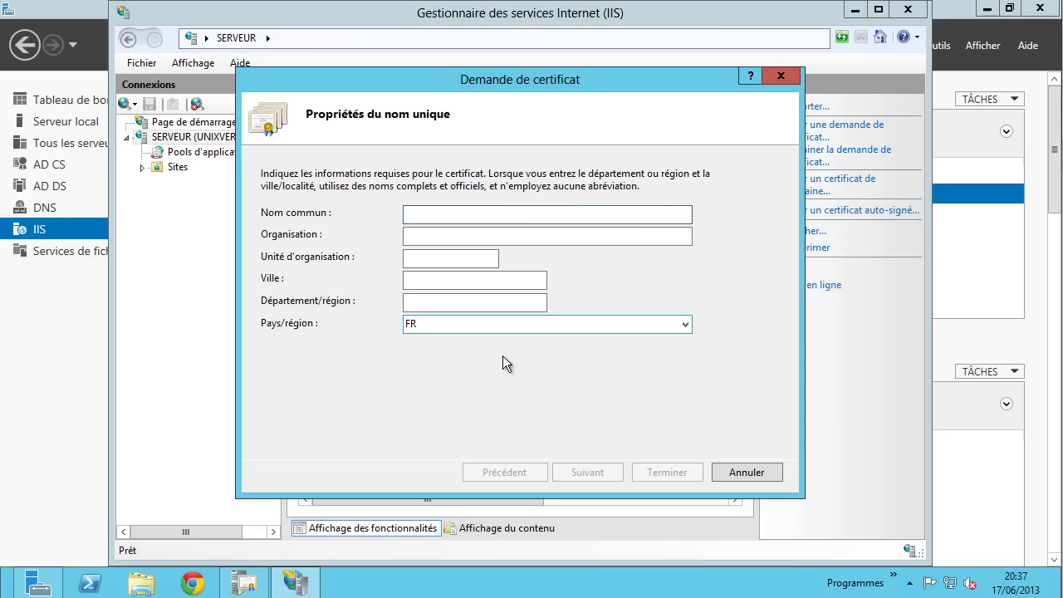
pyautogui.click(760, 471)
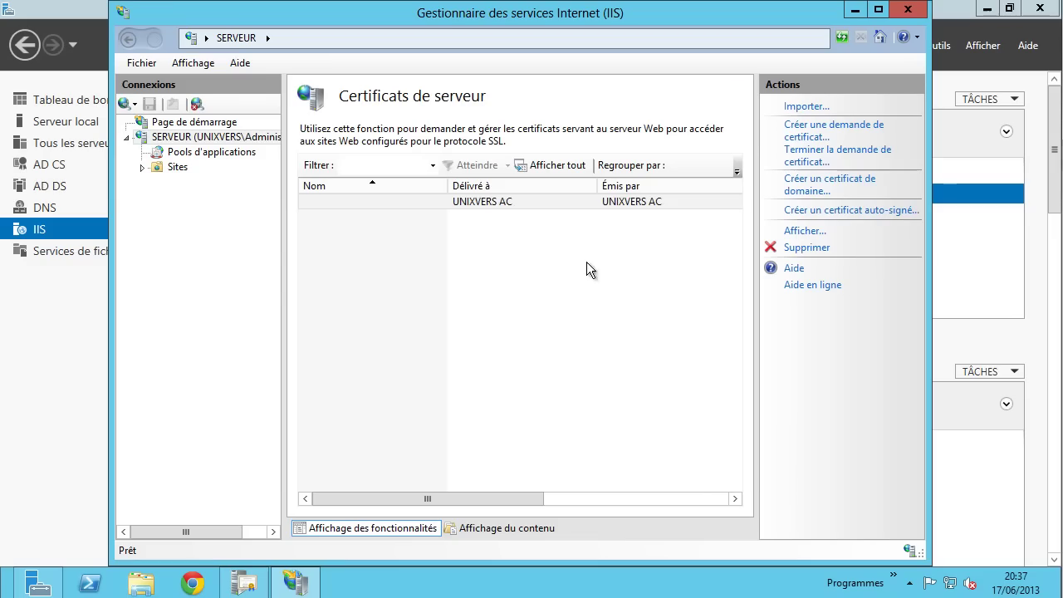
pyautogui.click(801, 193)
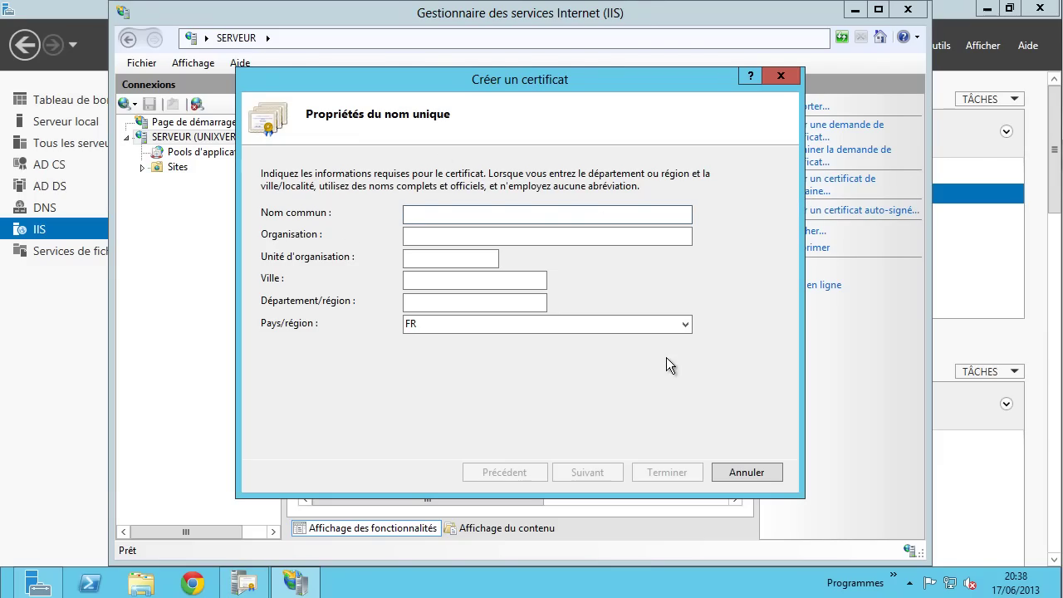
pyautogui.click(750, 470)
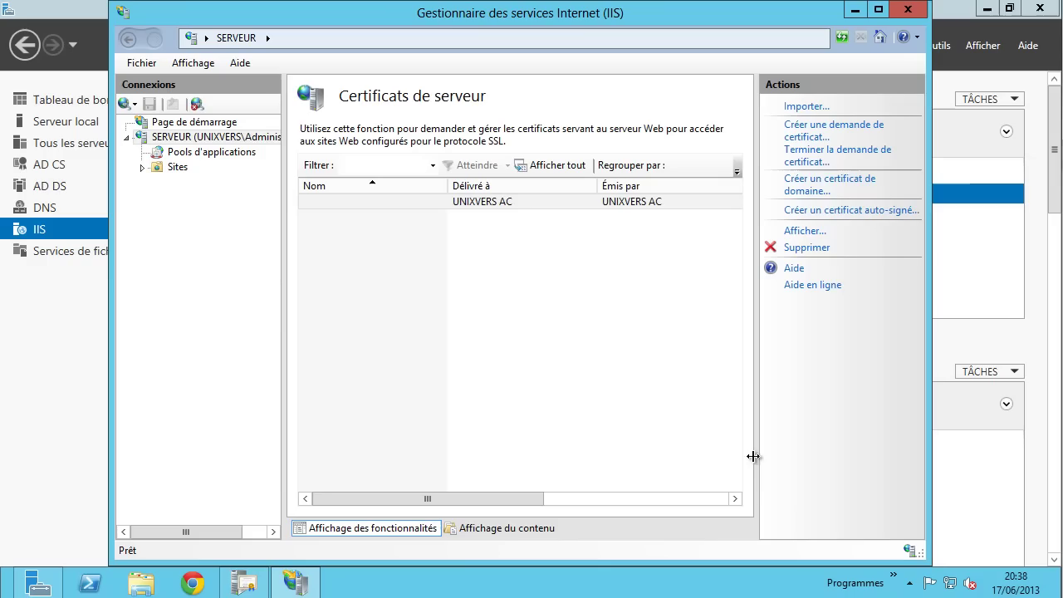
pyautogui.click(842, 211)
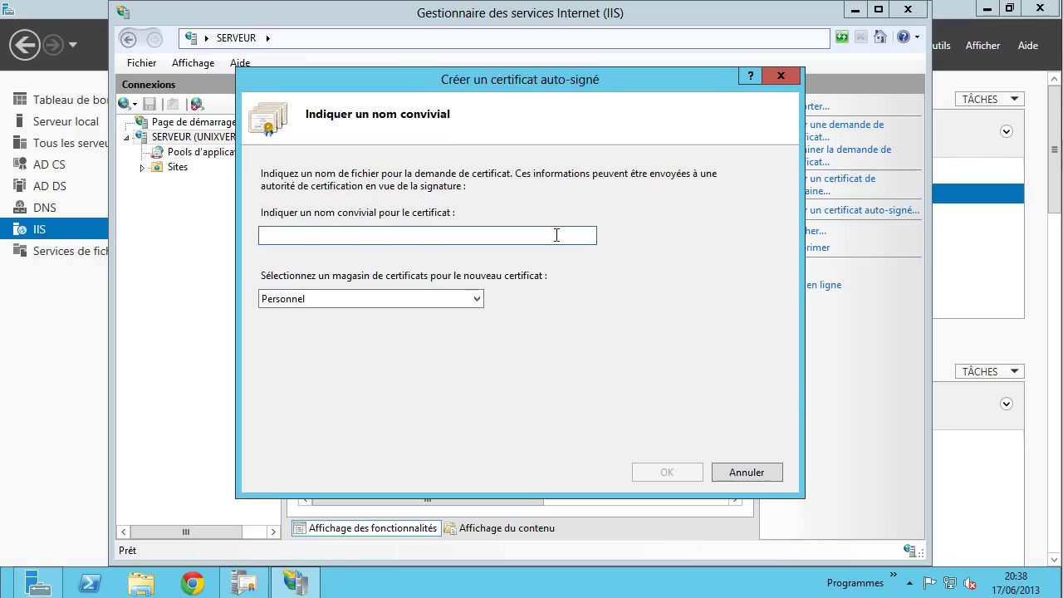
pyautogui.click(780, 76)
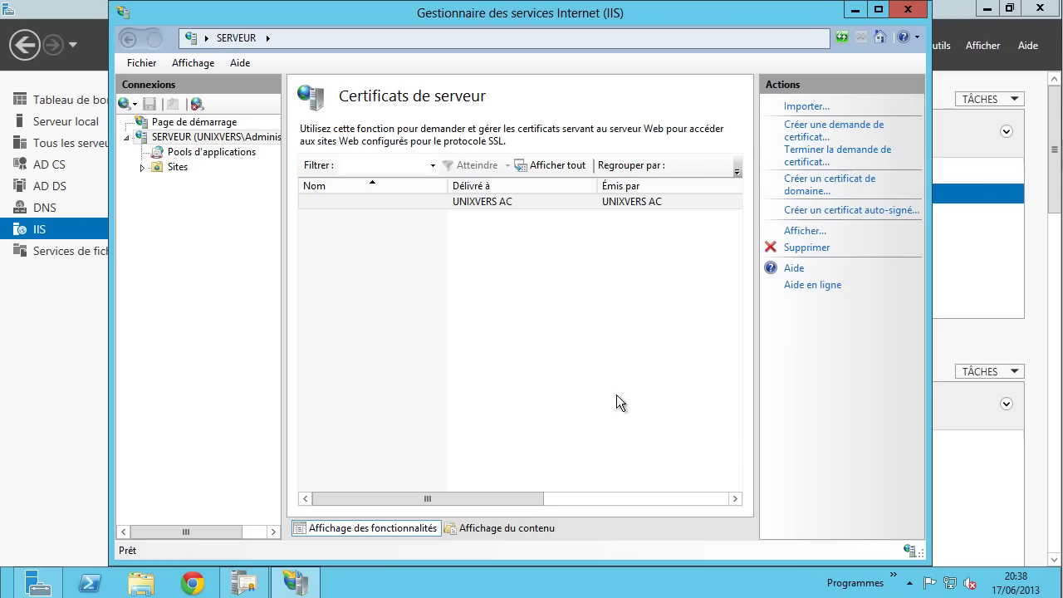
pyautogui.moveTo(527, 498)
pyautogui.mouseDown()
pyautogui.moveTo(550, 498)
pyautogui.moveTo(511, 498)
pyautogui.mouseUp()
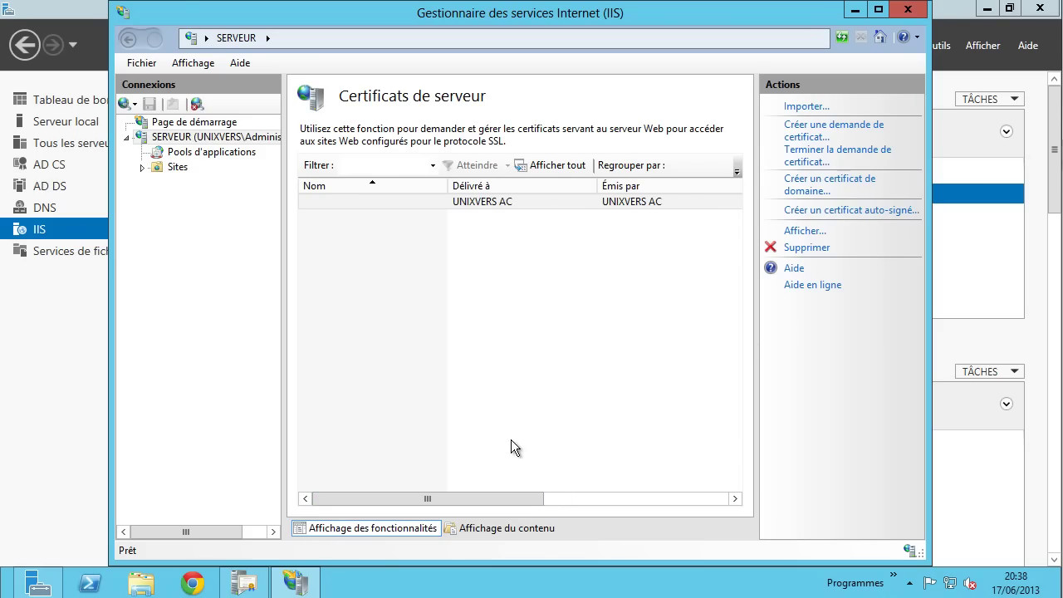
# - Expand Sites to Default Web Site, revealing aspnet_client, then minimize IIS Manager
pyautogui.click(173, 168)
pyautogui.click(139, 168)
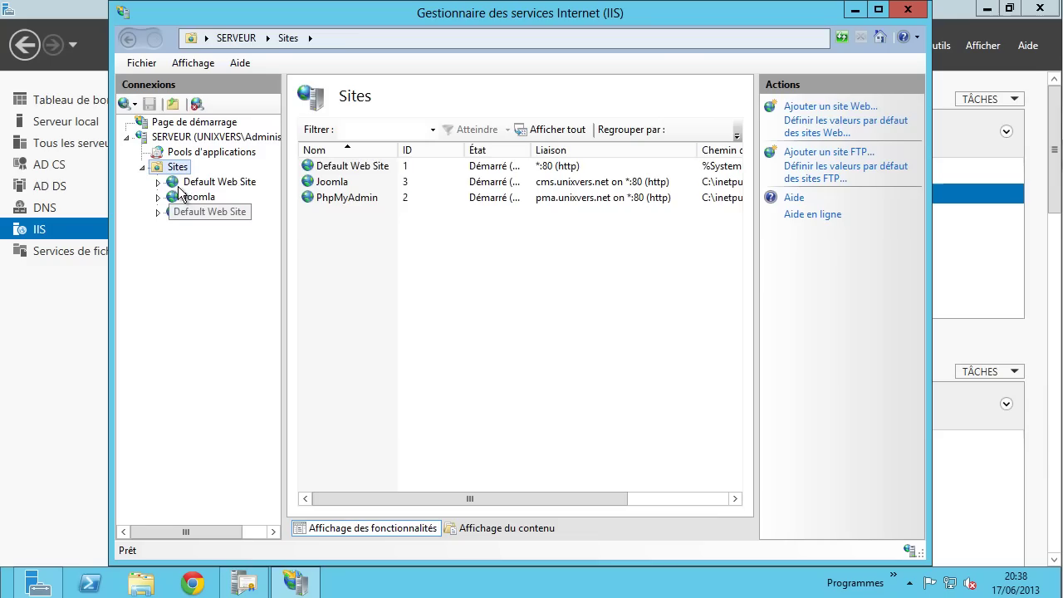
pyautogui.click(209, 182)
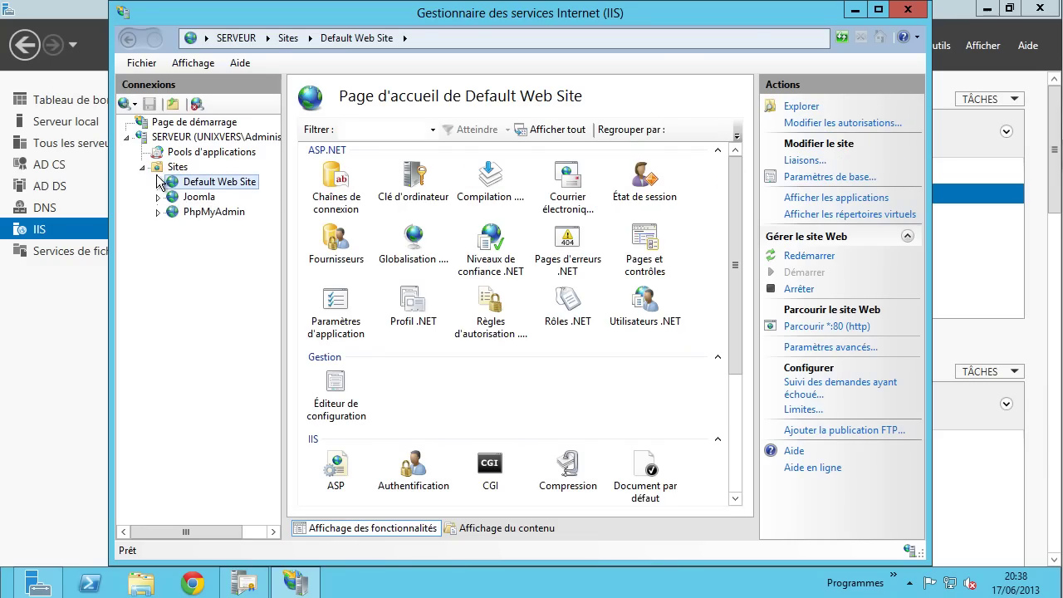
pyautogui.click(158, 182)
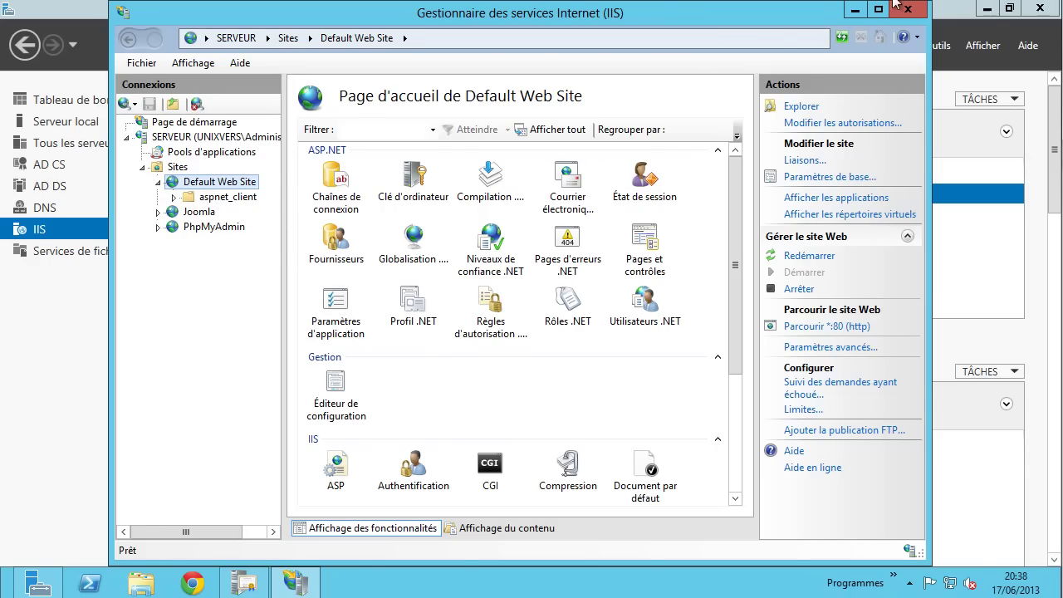
pyautogui.click(855, 10)
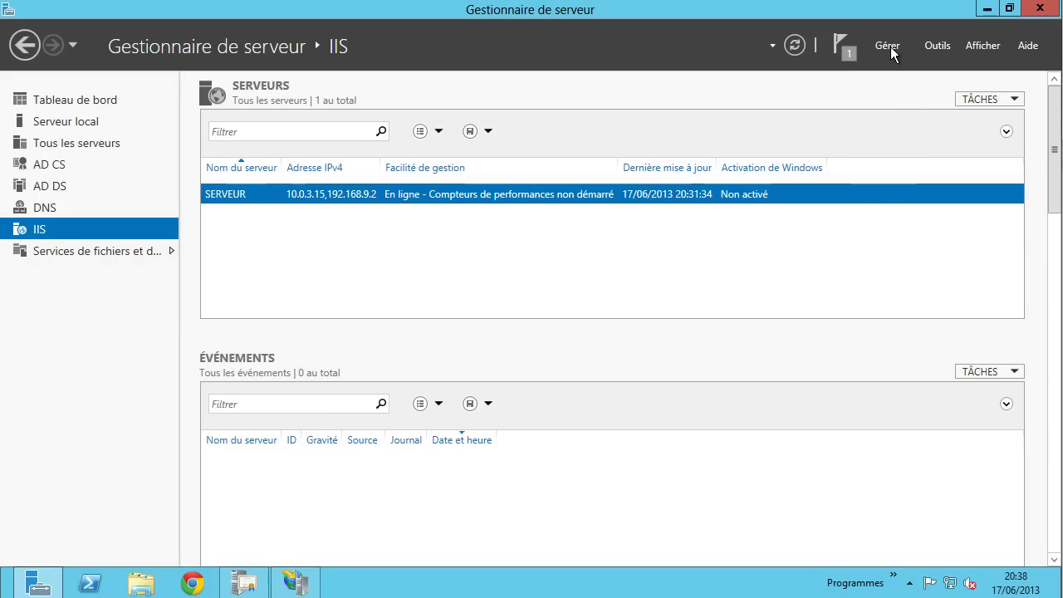
# - Start the Add Roles and Features wizard and advance to the Server Roles page
pyautogui.click(890, 47)
pyautogui.click(890, 67)
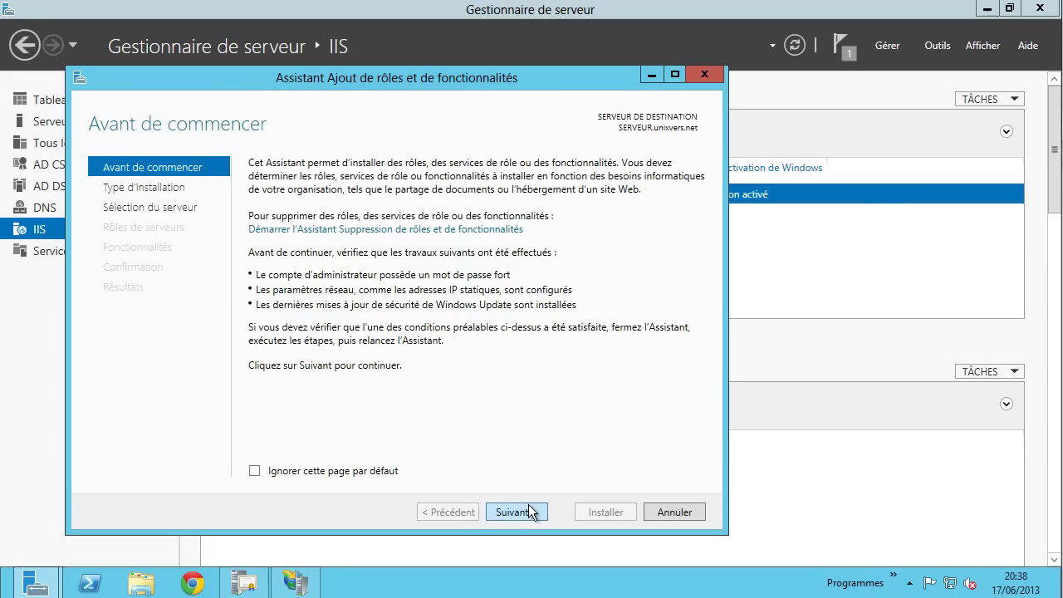
pyautogui.click(514, 511)
pyautogui.click(515, 511)
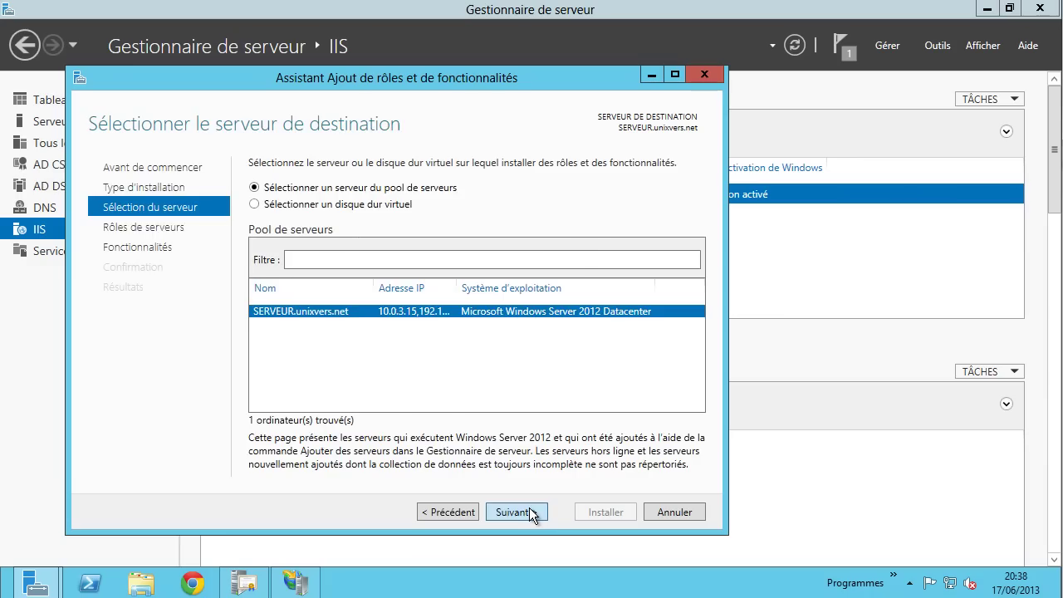
pyautogui.click(530, 511)
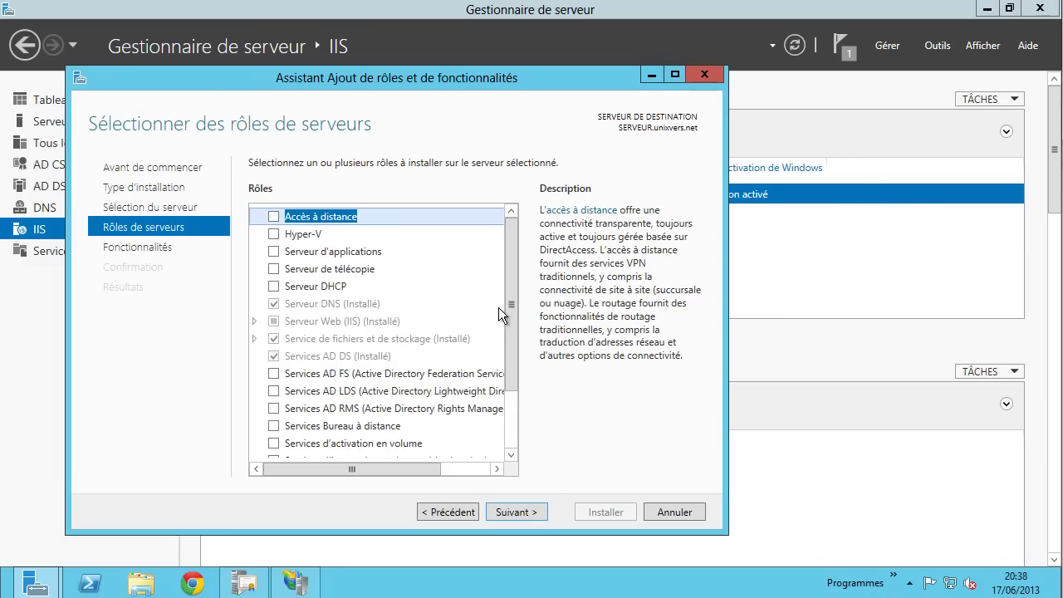
# - Tick AD CS Inscription via le Web with its IIS 6 features and continue to Confirmation
pyautogui.scroll(-2, 416, 399)
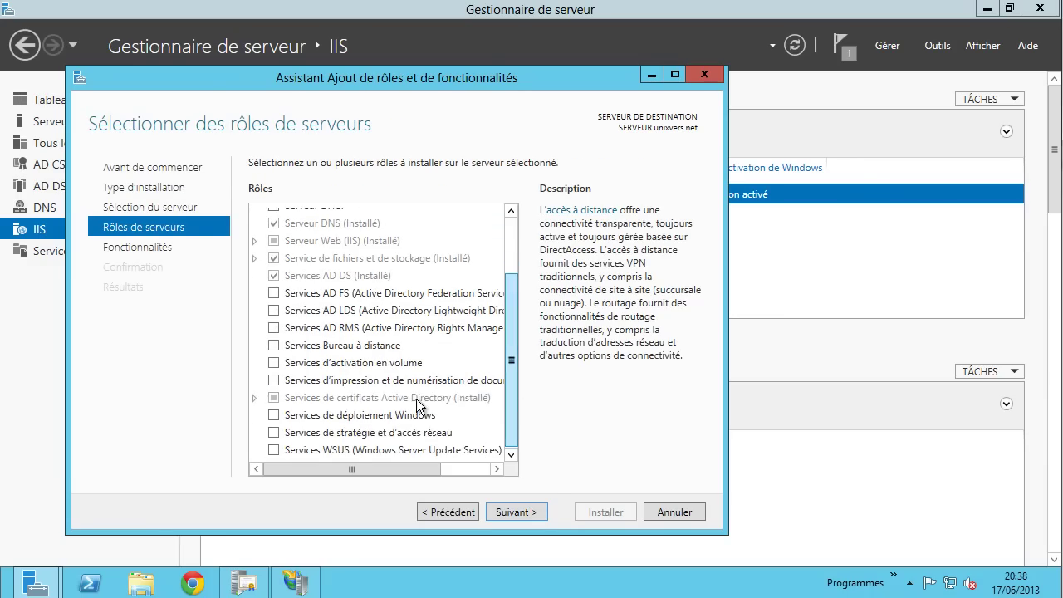
pyautogui.click(256, 399)
pyautogui.scroll(-1, 318, 391)
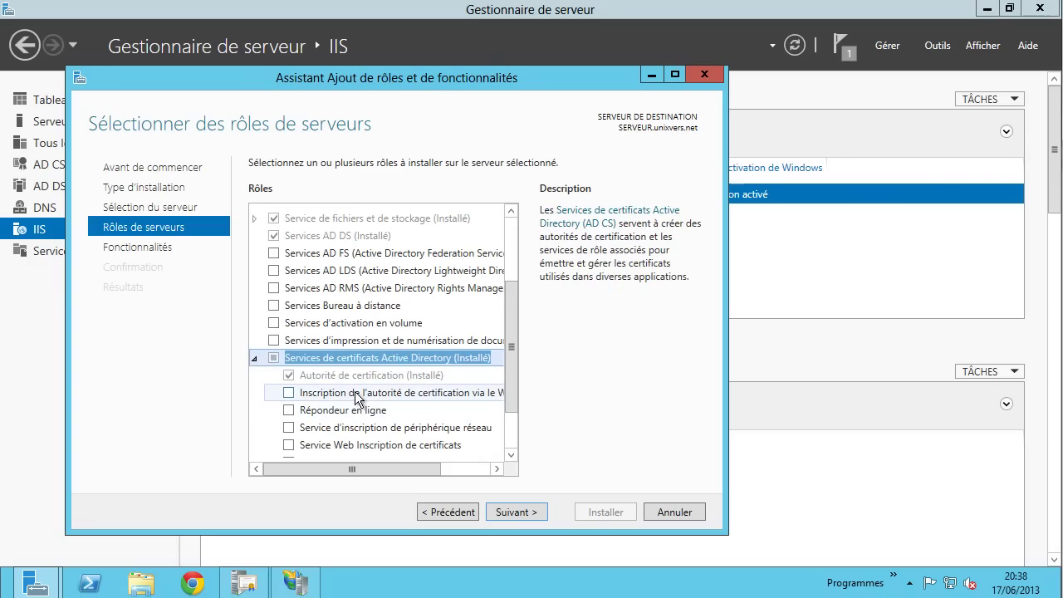
pyautogui.click(292, 396)
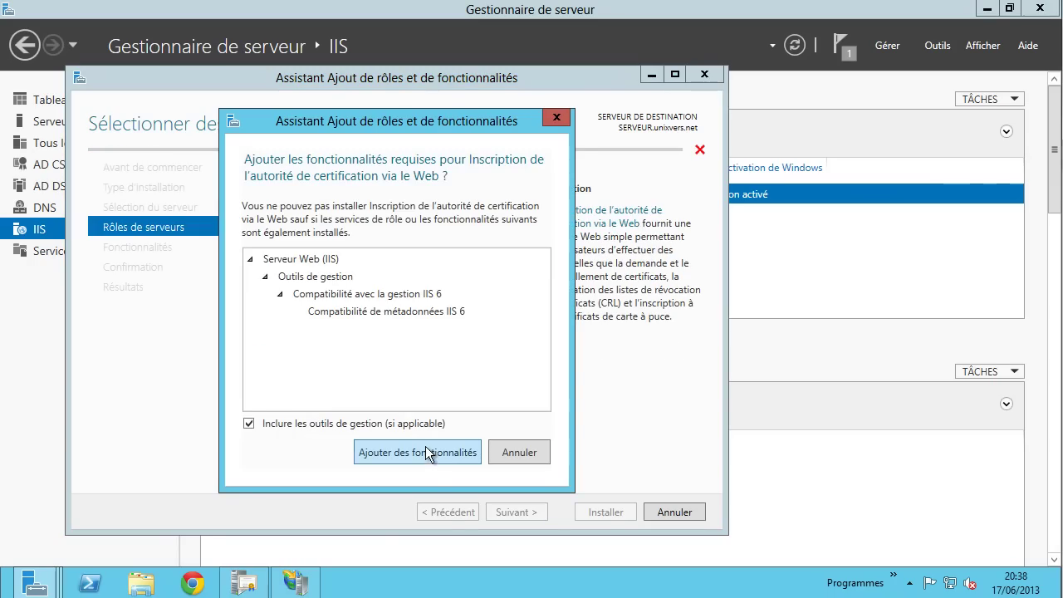
pyautogui.click(425, 445)
pyautogui.click(525, 512)
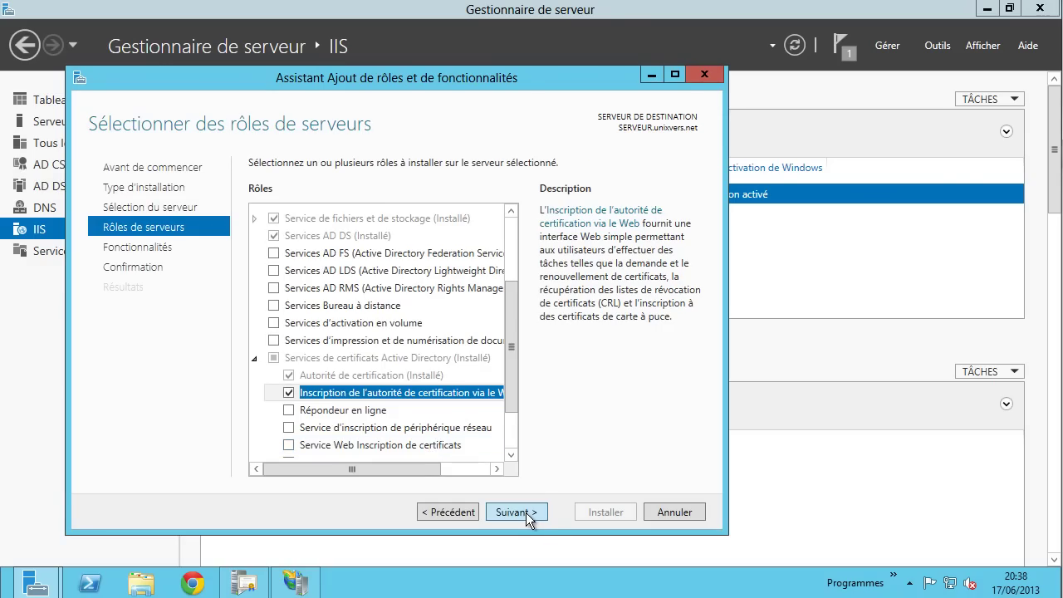
pyautogui.click(524, 512)
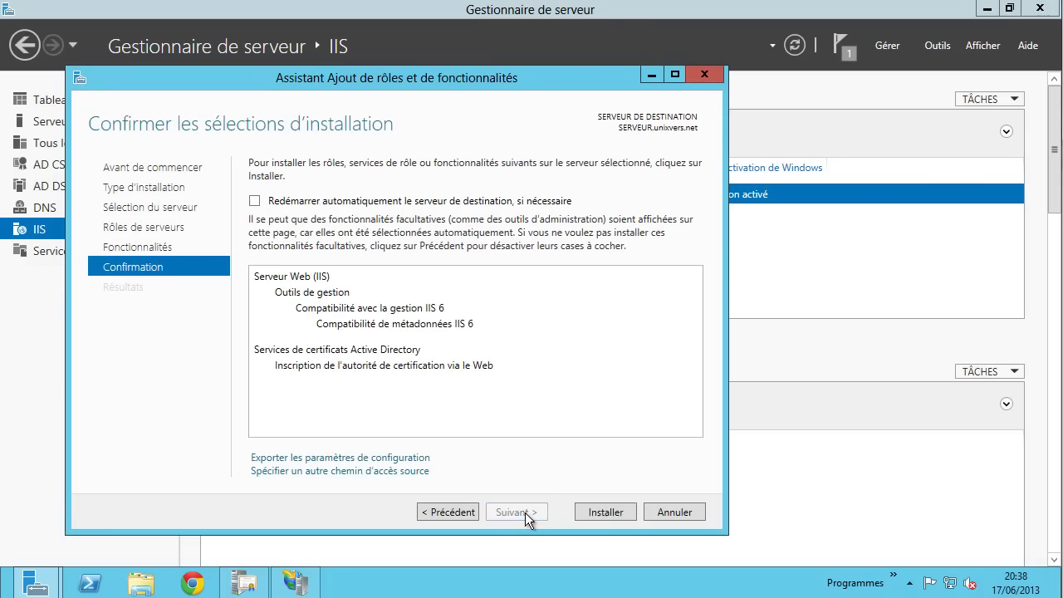
# - Install the Web Enrollment role service and launch the AD CS post-install configuration
pyautogui.click(596, 512)
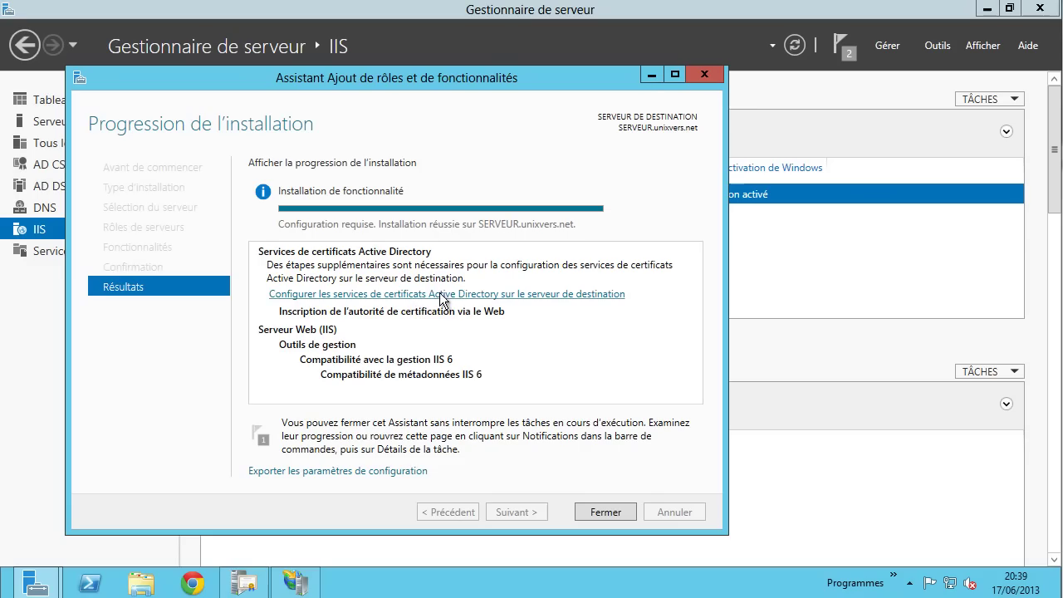
pyautogui.click(388, 293)
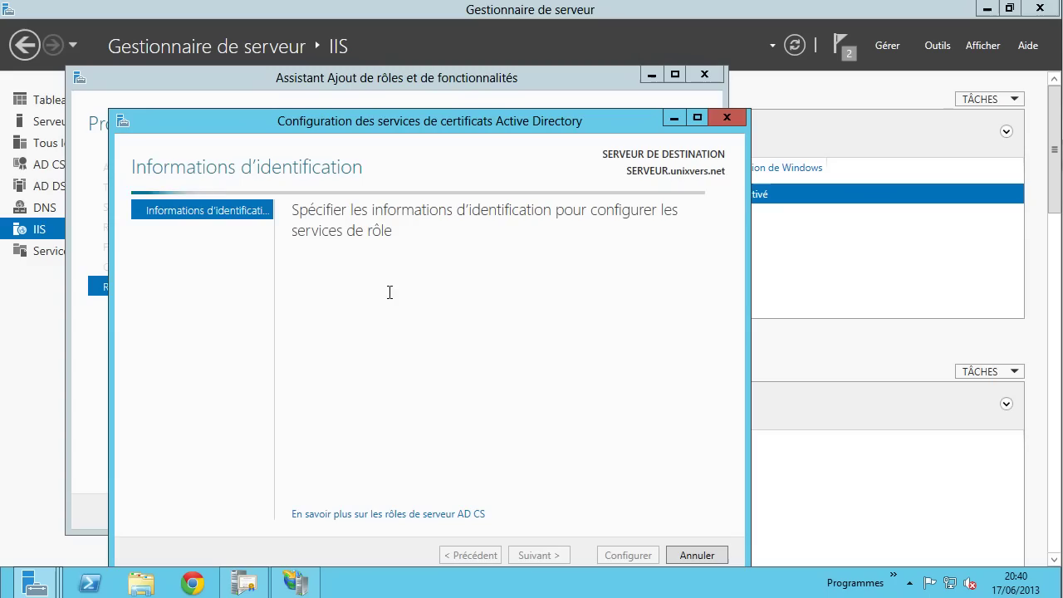
pyautogui.click(846, 49)
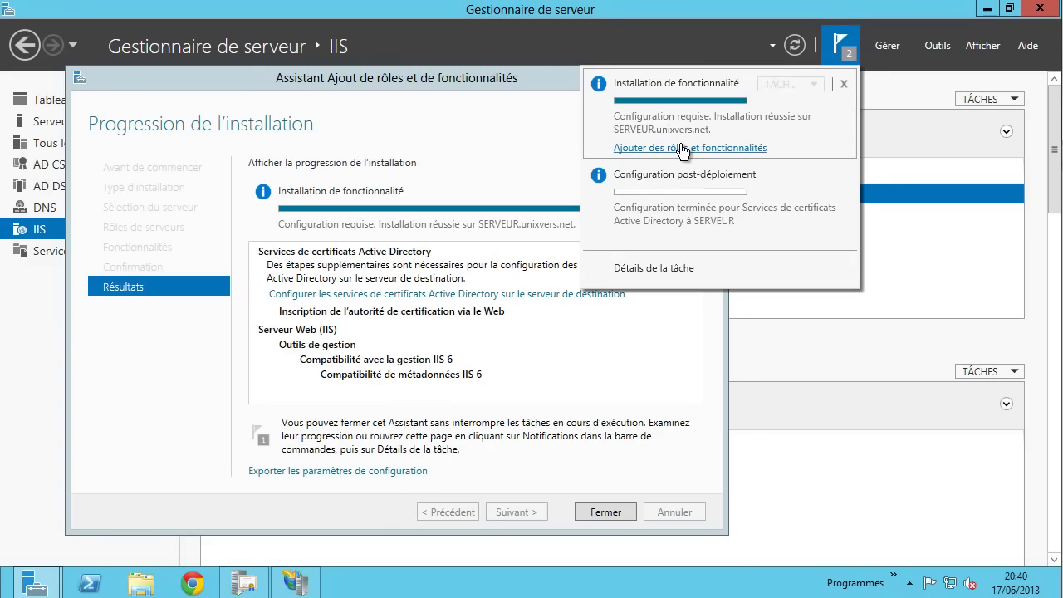
pyautogui.click(708, 419)
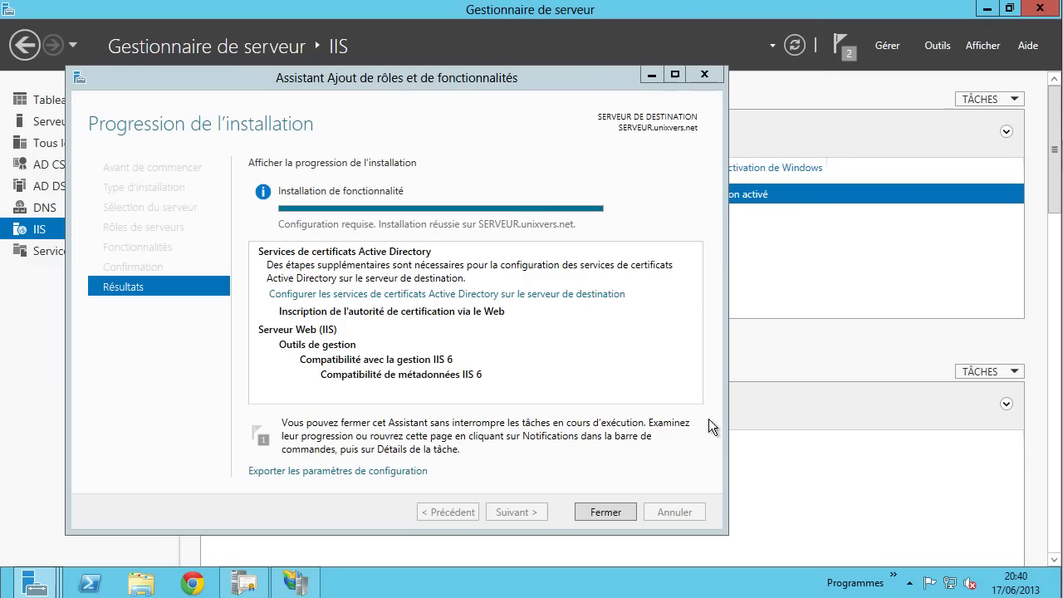
pyautogui.moveTo(35, 583)
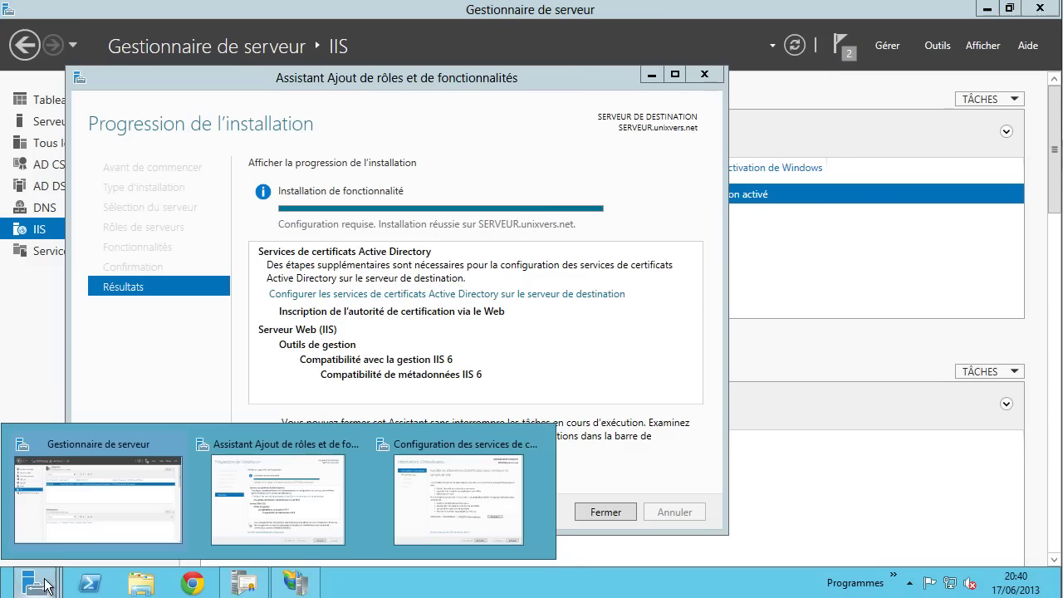
pyautogui.click(453, 478)
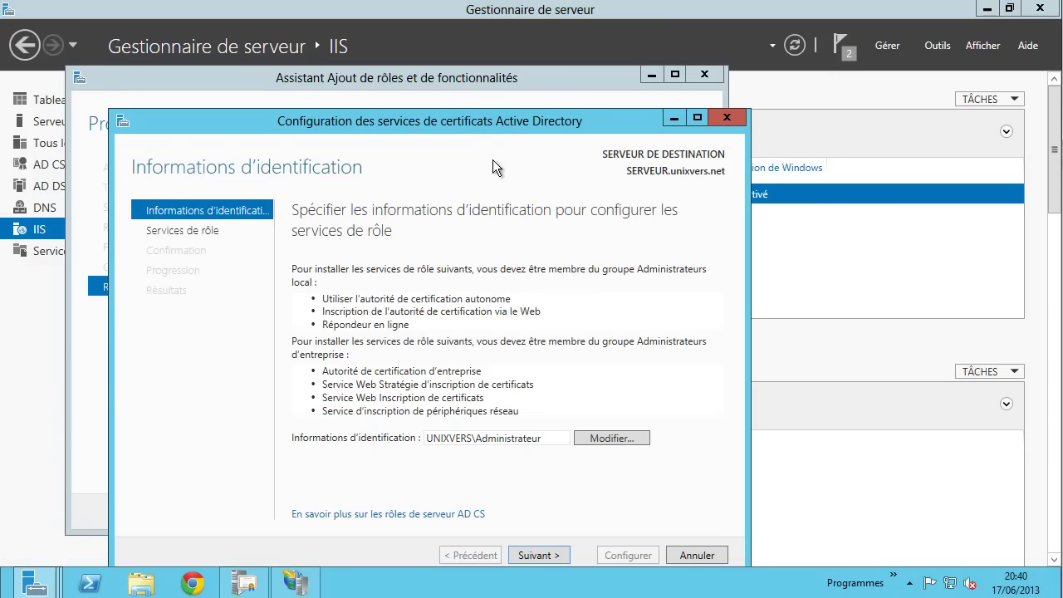
pyautogui.moveTo(493, 116); pyautogui.dragTo(575, 64)
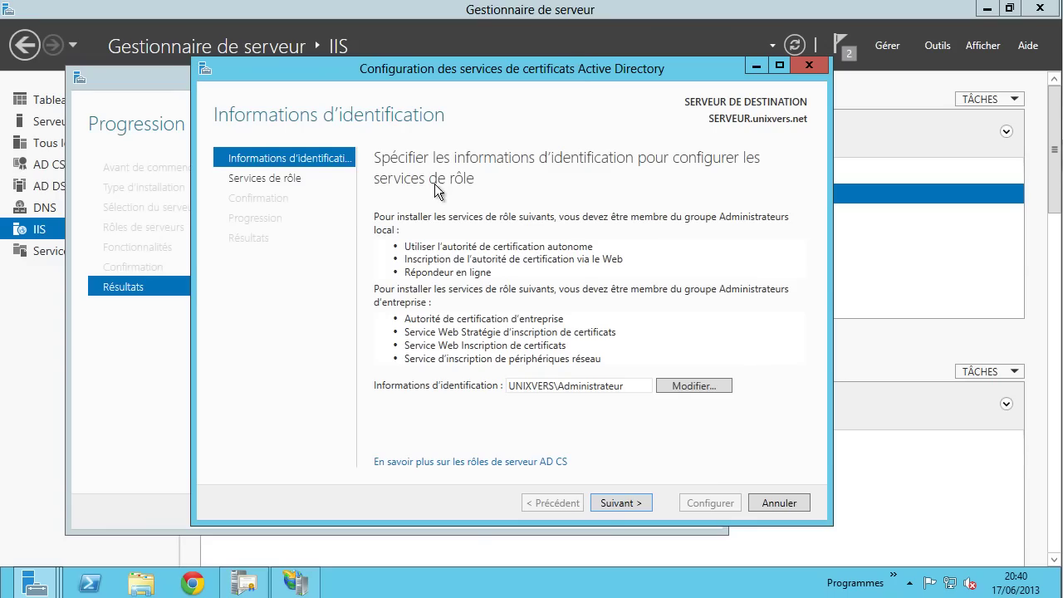
# - Configure Certification Authority Web Enrollment, then close both setup wizards
pyautogui.click(642, 503)
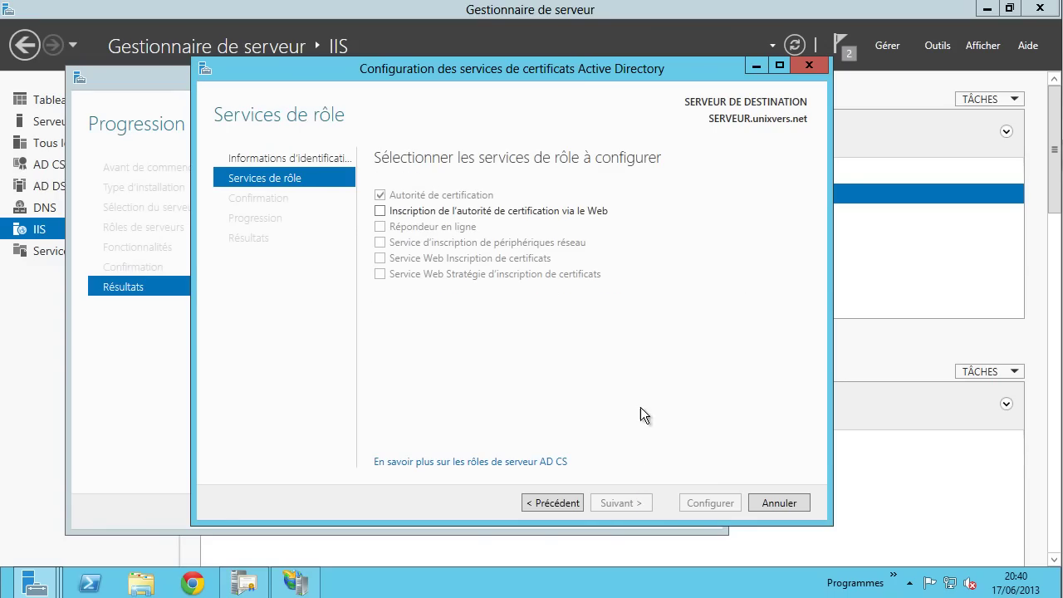
pyautogui.click(408, 214)
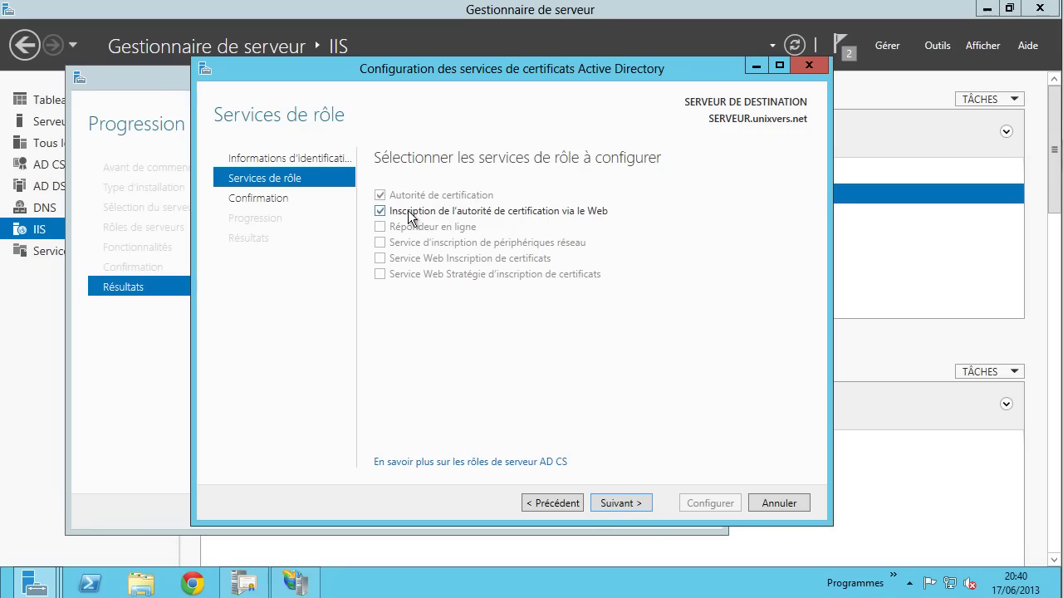
pyautogui.click(625, 503)
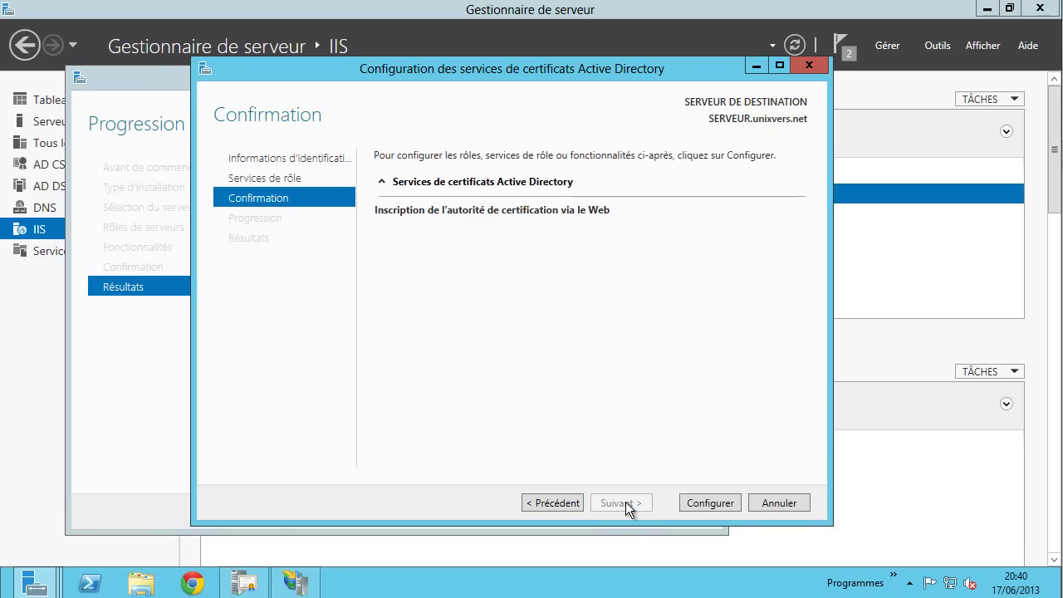
pyautogui.click(710, 498)
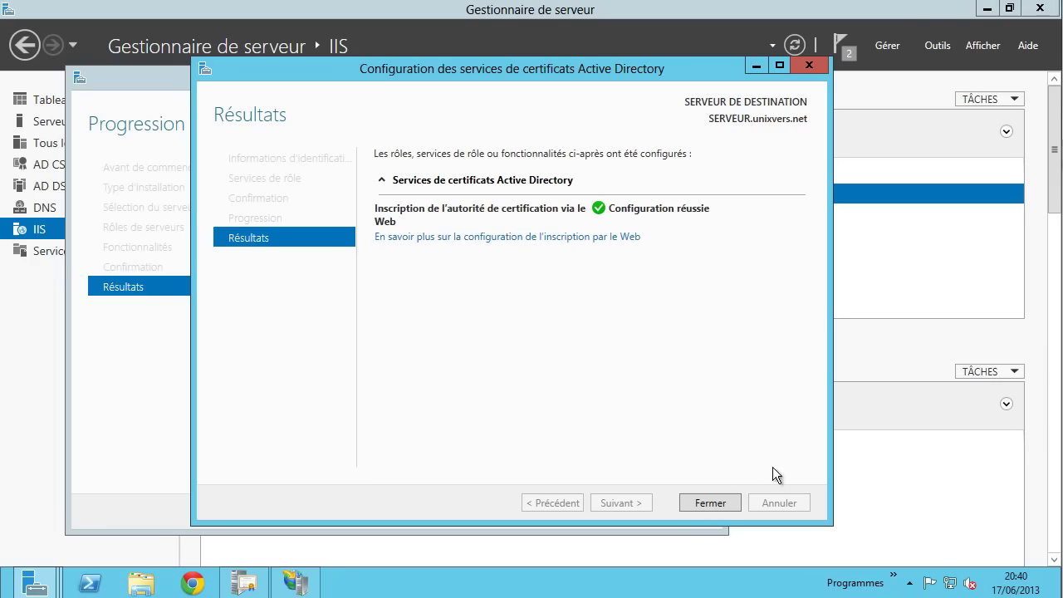
pyautogui.click(719, 501)
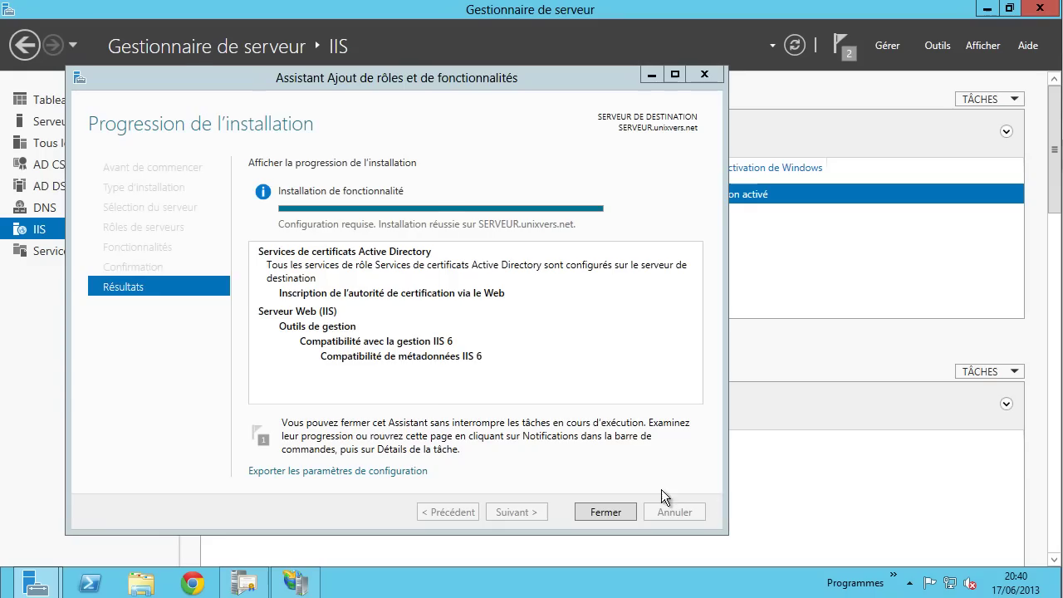
pyautogui.click(605, 508)
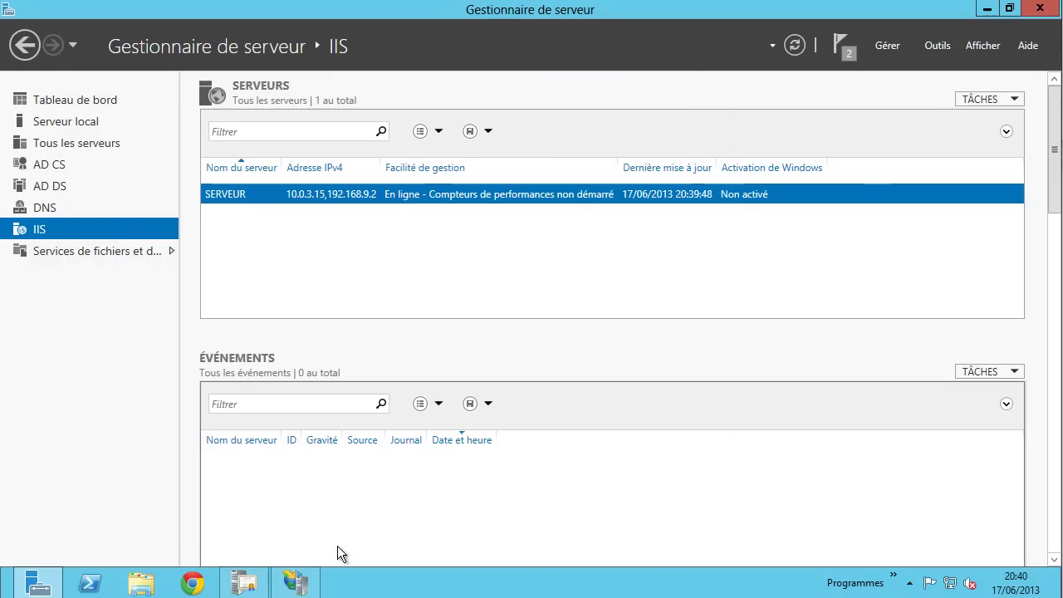
# - Refresh Default Web Site in IIS Manager, view CertEnroll and CertSrv, and end on CertEnroll
pyautogui.click(294, 582)
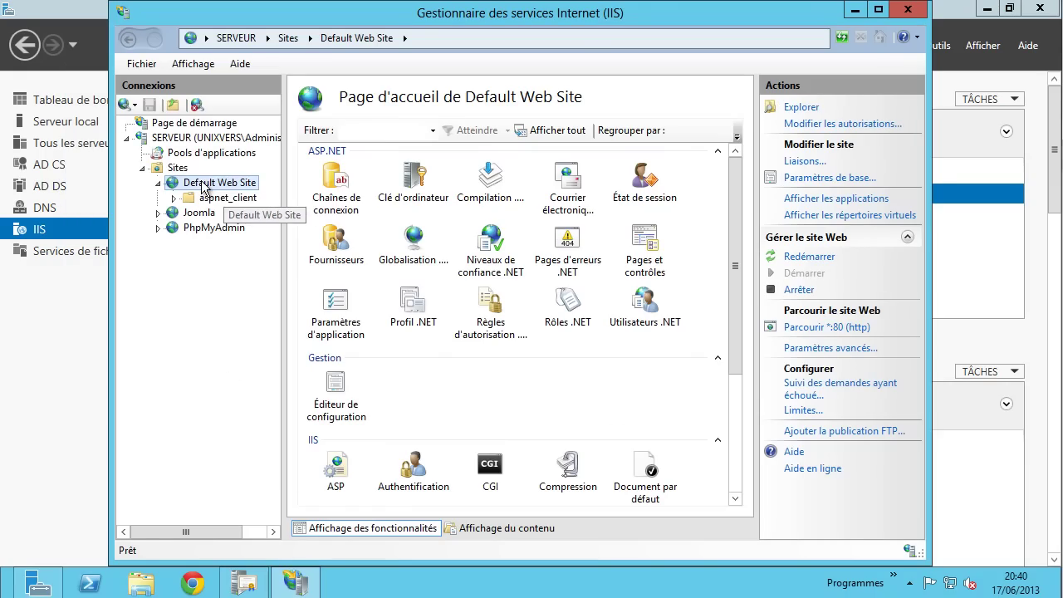
pyautogui.rightClick(203, 184)
pyautogui.click(264, 318)
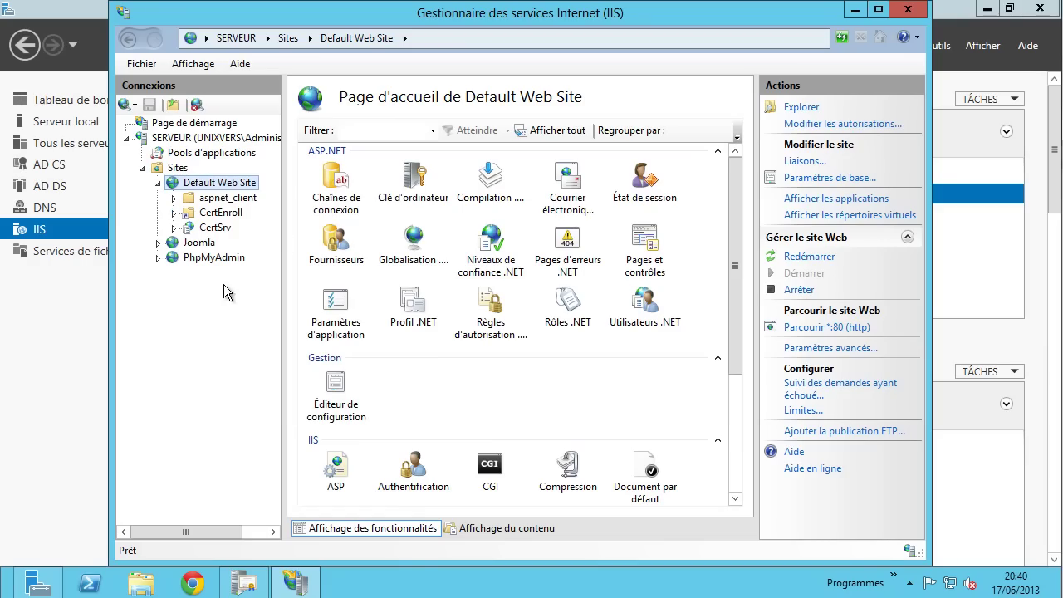
pyautogui.click(239, 215)
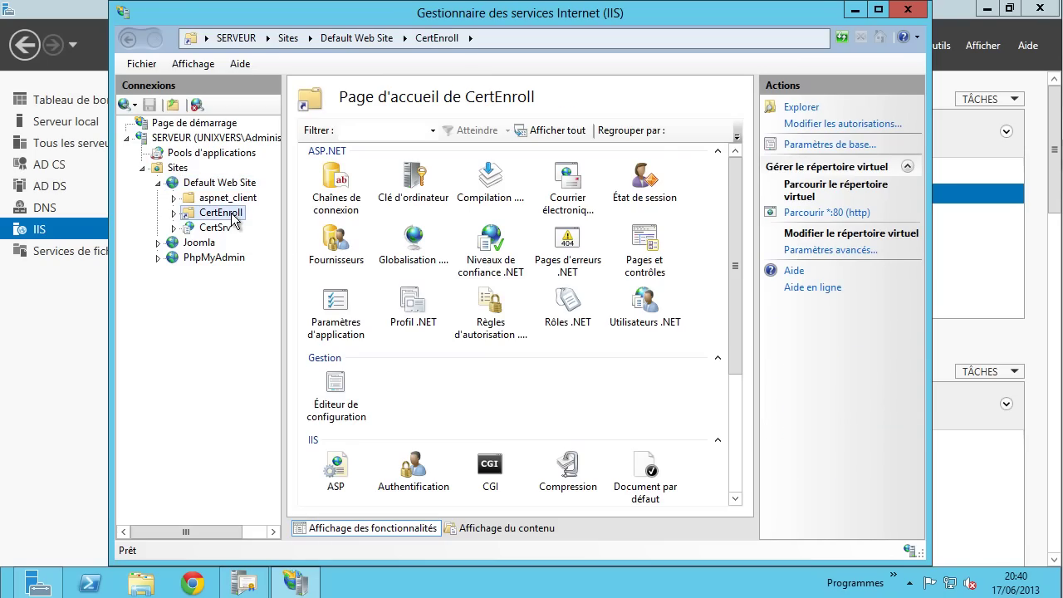
pyautogui.click(219, 229)
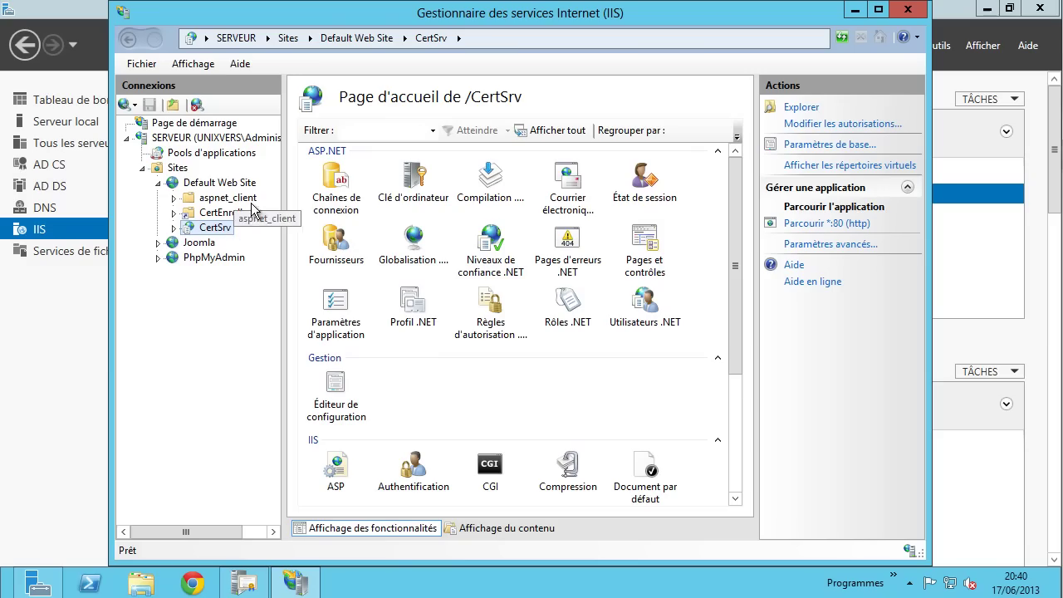
pyautogui.click(220, 215)
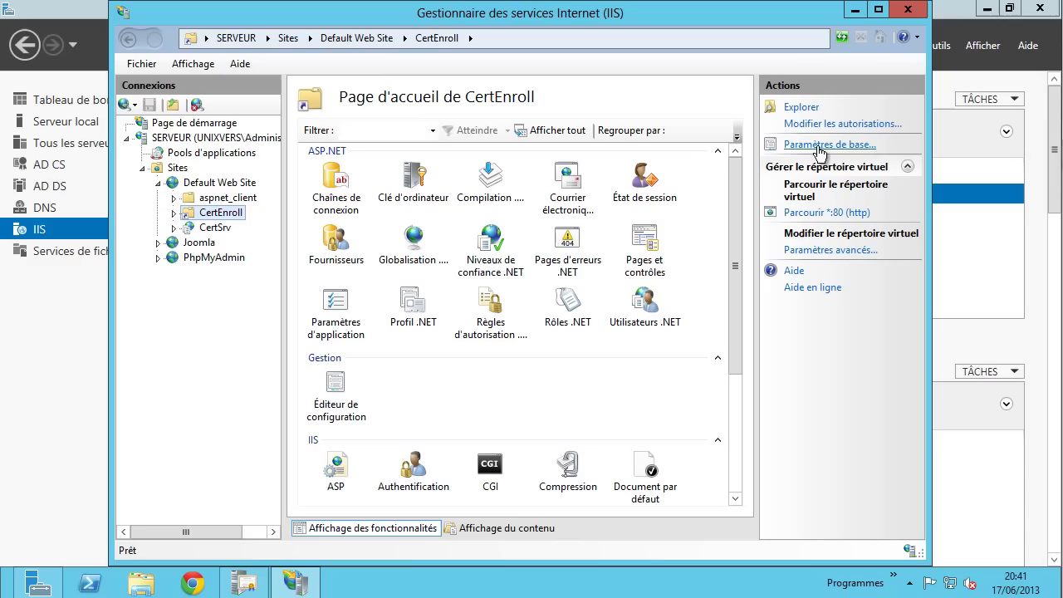
# - Open the CertEnroll folder and compare the sizes of UNIXVERS AC.crl and UNIXVERS AC+.crl
pyautogui.click(796, 108)
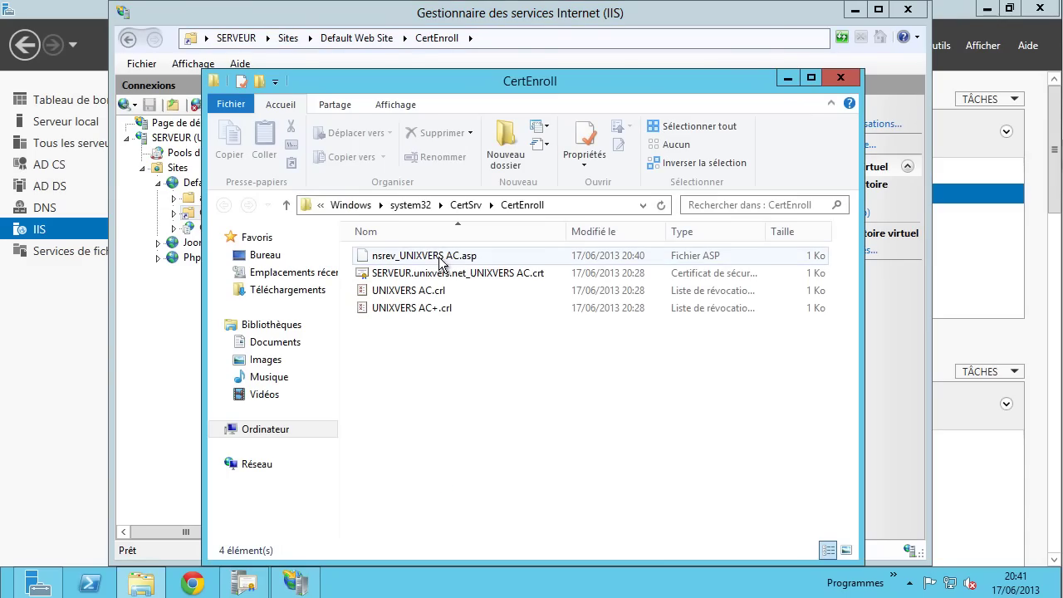
pyautogui.moveTo(442, 315)
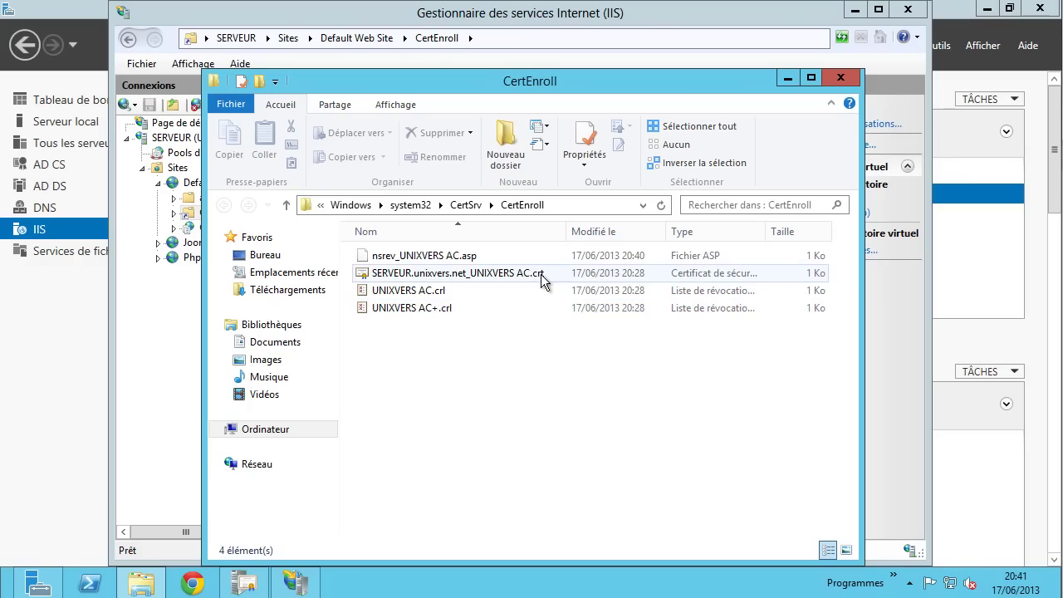
pyautogui.moveTo(472, 257)
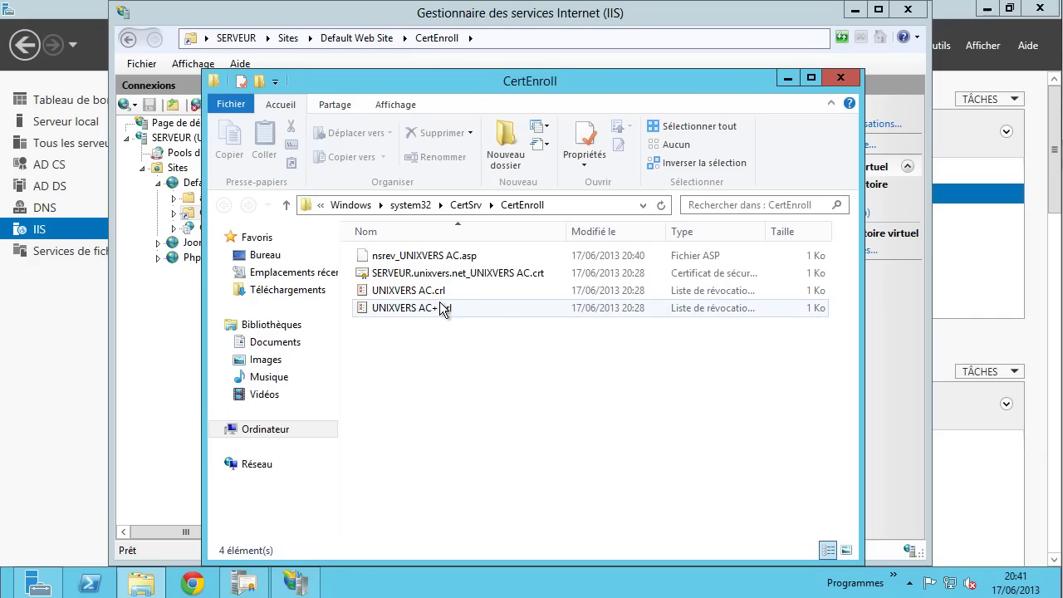
pyautogui.click(488, 276)
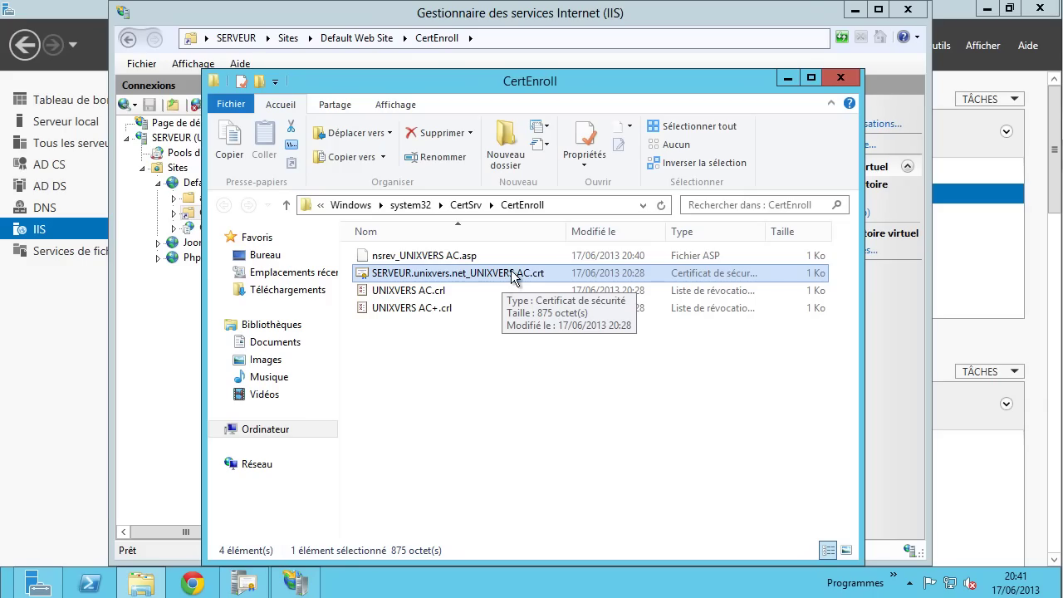
pyautogui.click(423, 297)
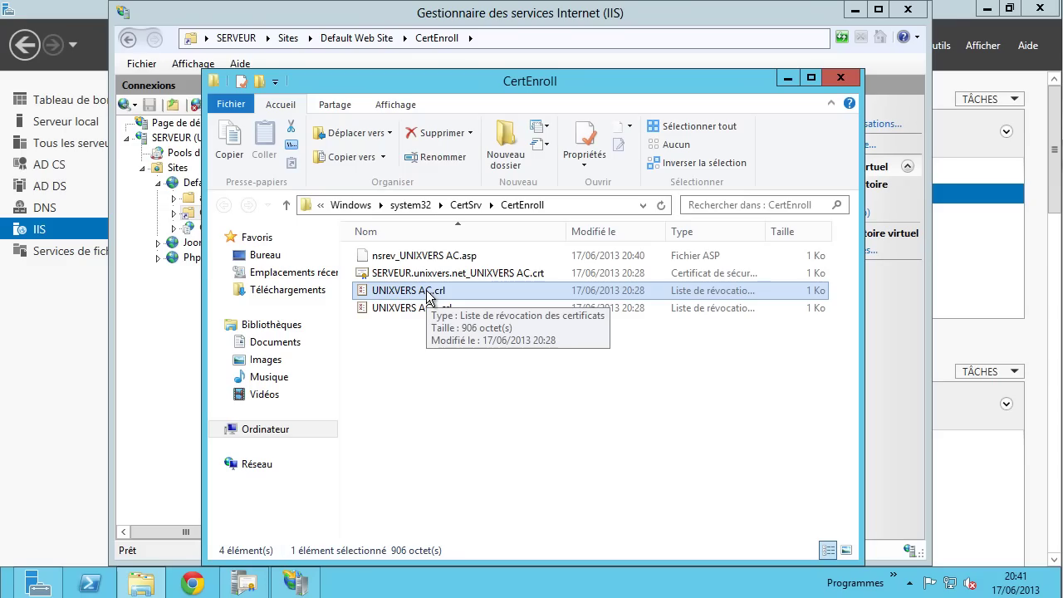
pyautogui.click(393, 309)
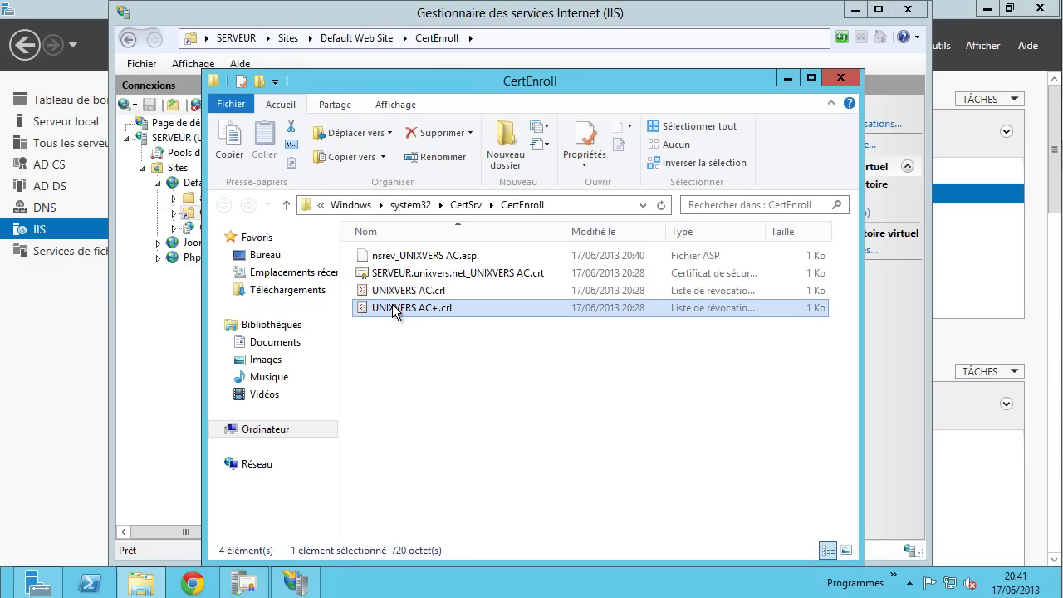
pyautogui.click(454, 295)
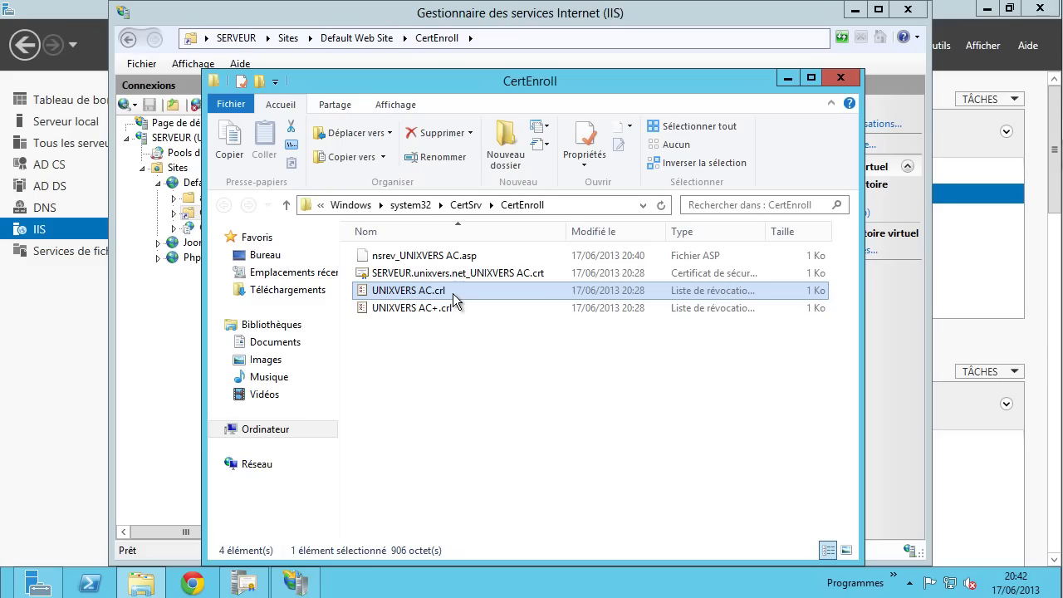
# - Reselect UNIXVERS AC+.crl, move the folder window, then close it
pyautogui.click(450, 308)
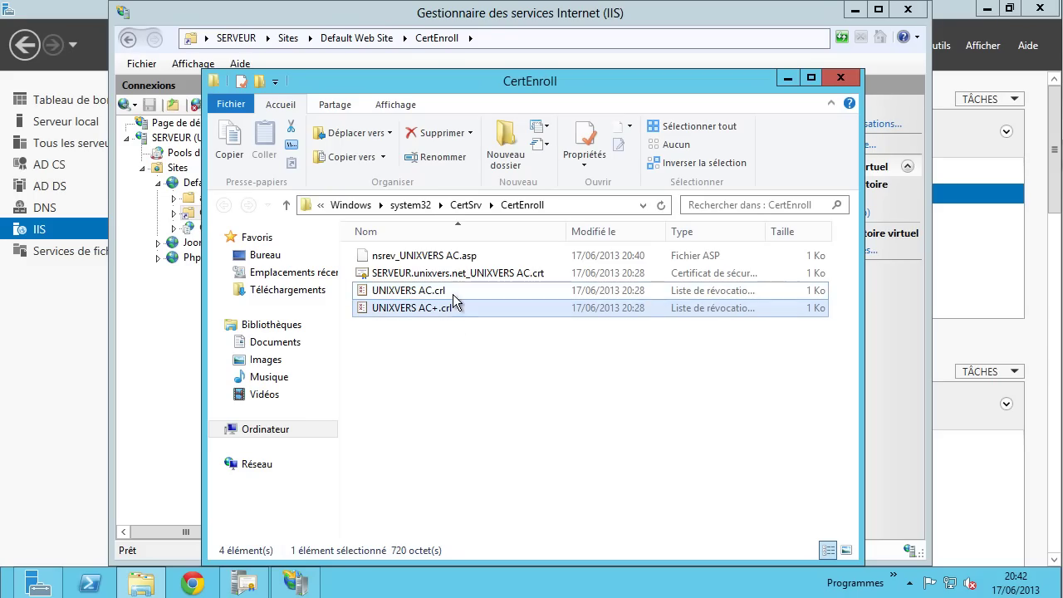
pyautogui.click(452, 294)
pyautogui.click(457, 306)
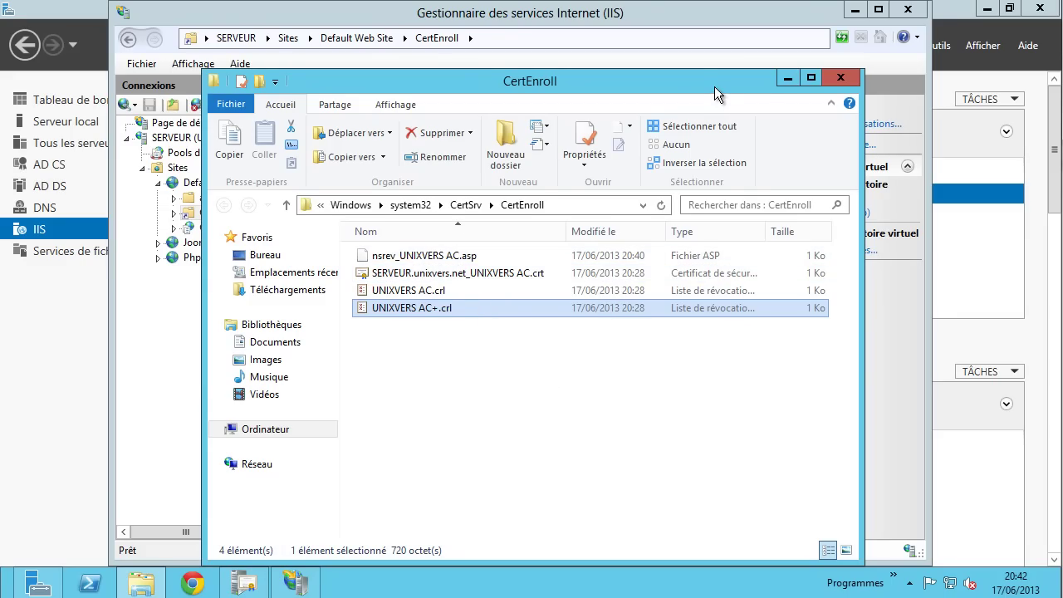
pyautogui.moveTo(713, 87); pyautogui.dragTo(685, 55)
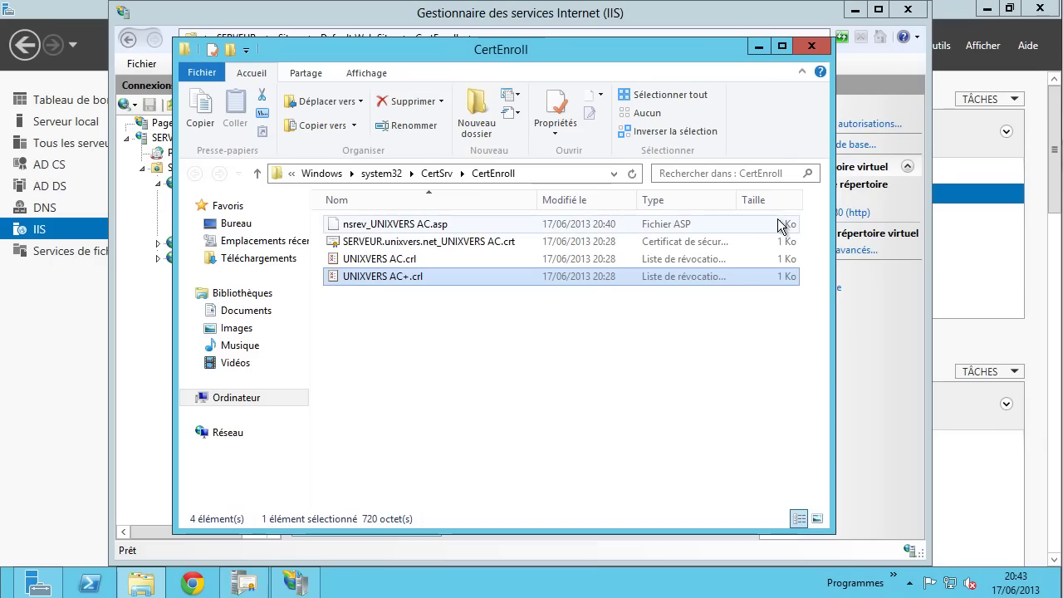
pyautogui.click(810, 47)
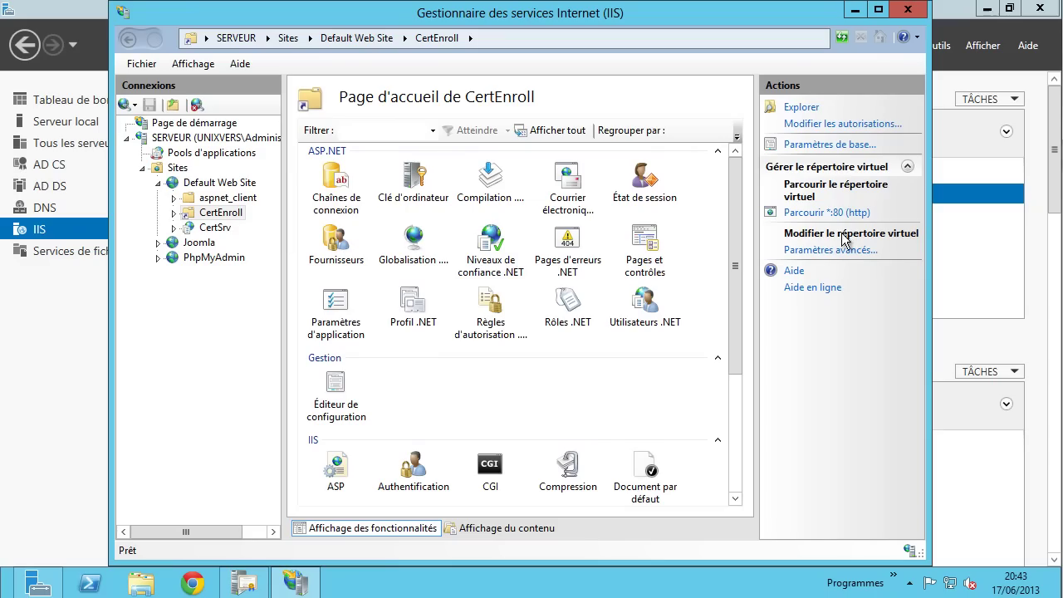
pyautogui.click(822, 215)
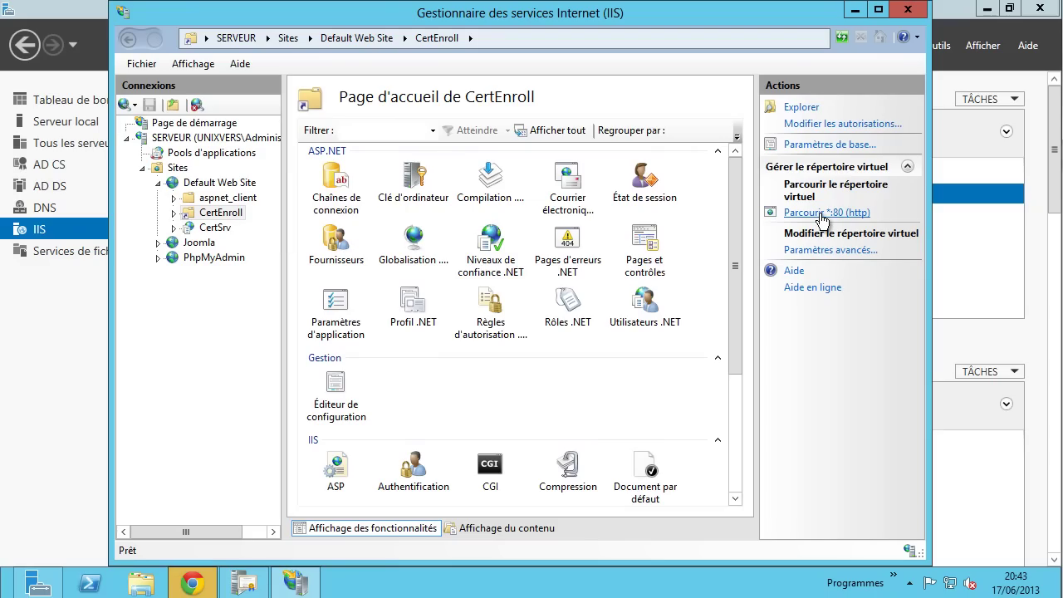
pyautogui.click(191, 581)
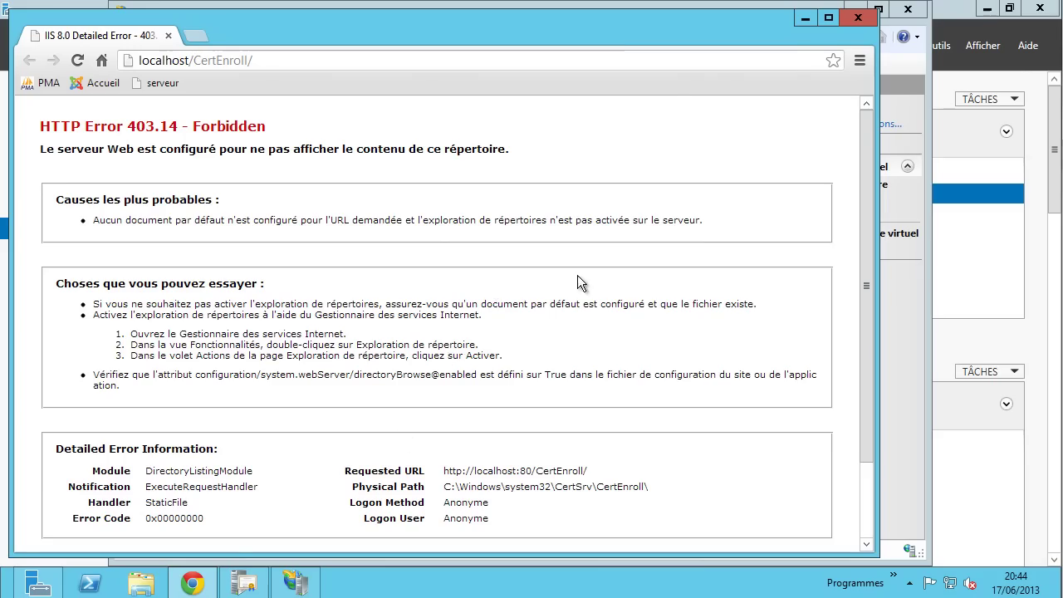
pyautogui.click(858, 19)
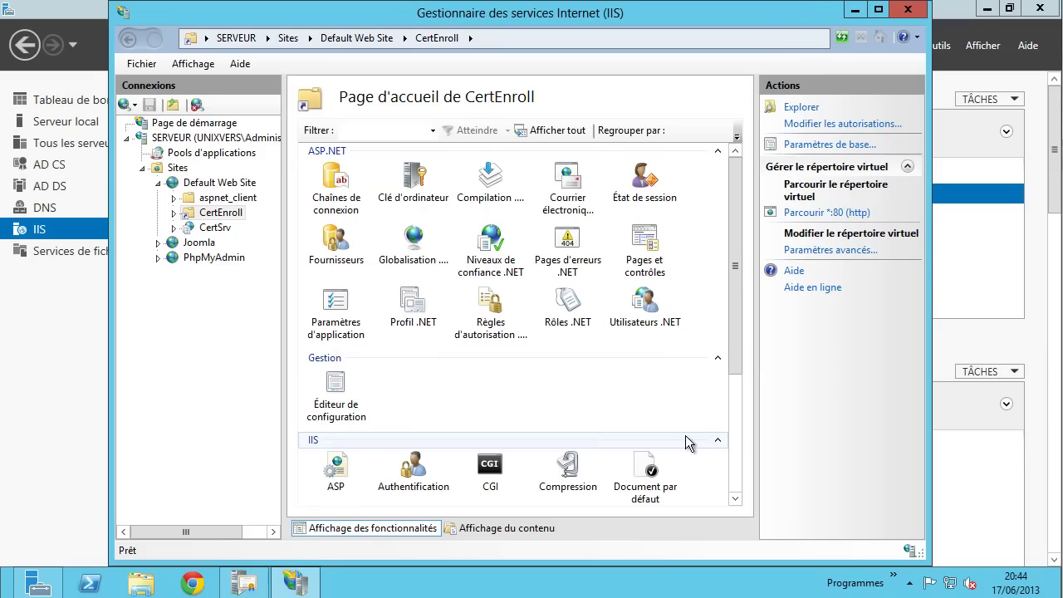
# - Open CertSrv's home page, glance at its fr-FR folder, then browse CertSrv over HTTP
pyautogui.click(215, 229)
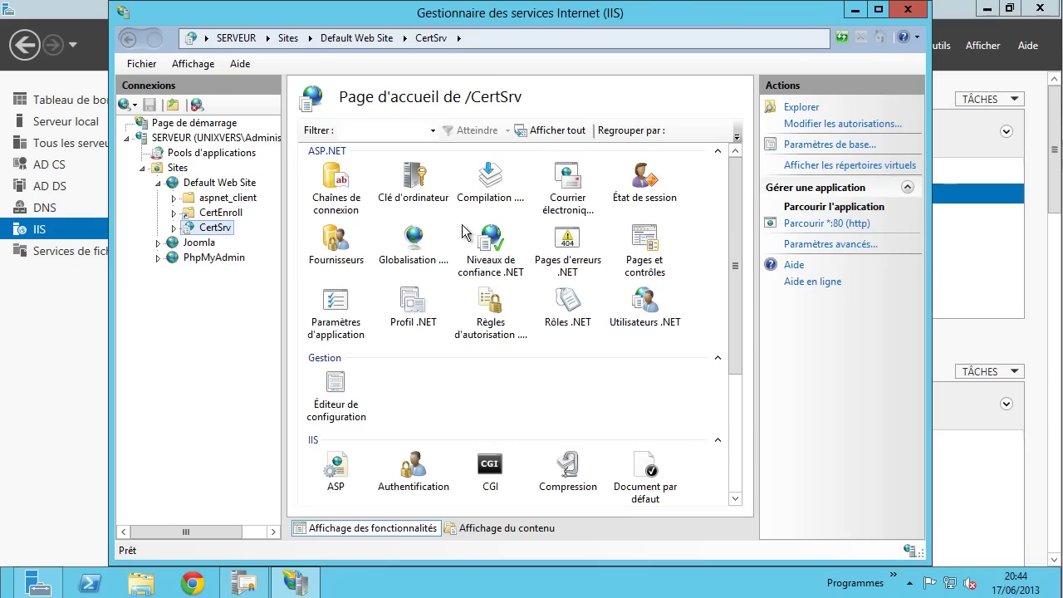
pyautogui.click(799, 108)
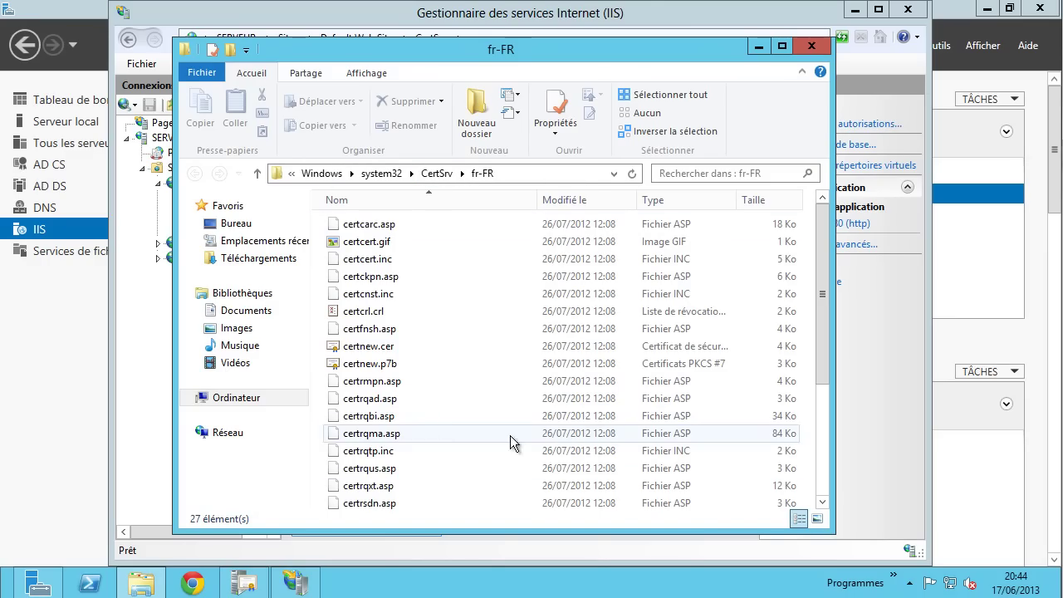
pyautogui.click(810, 49)
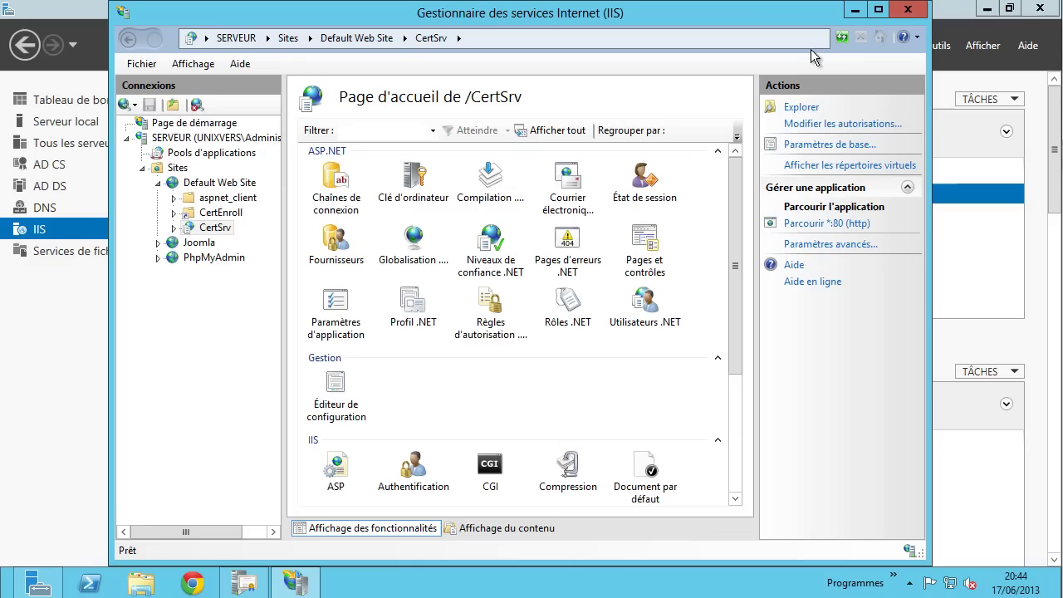
pyautogui.click(828, 224)
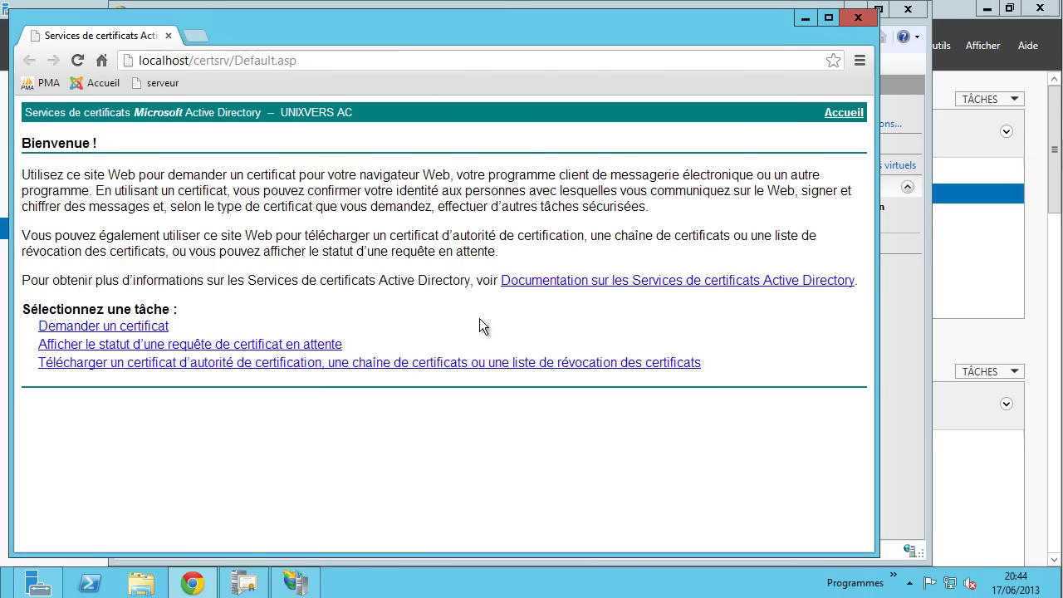
# - Inspect the certsrv page address and open the user certificate request page
pyautogui.moveTo(292, 112); pyautogui.dragTo(356, 112)
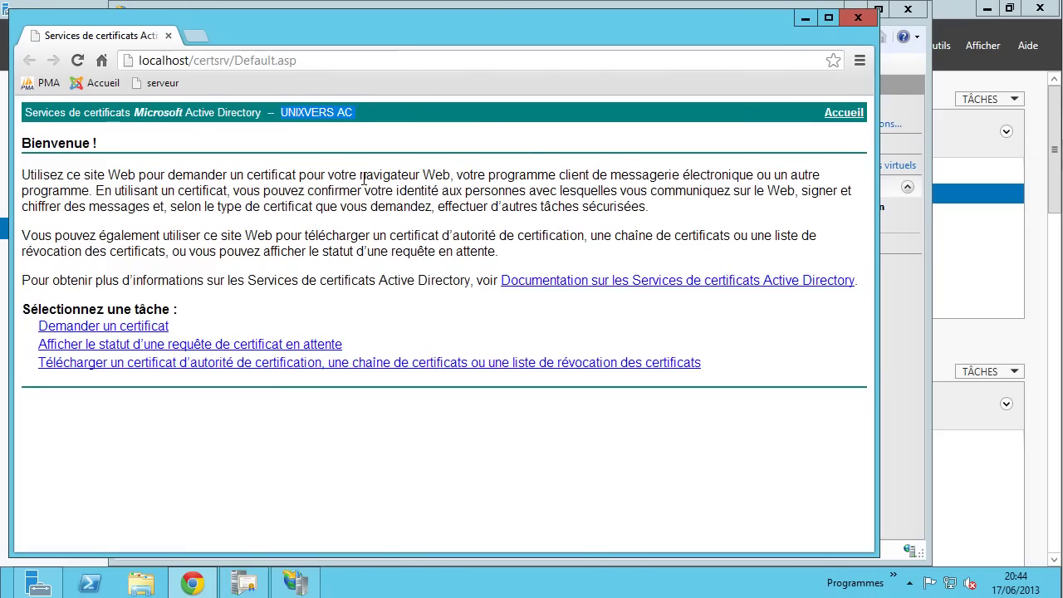
pyautogui.click(162, 59)
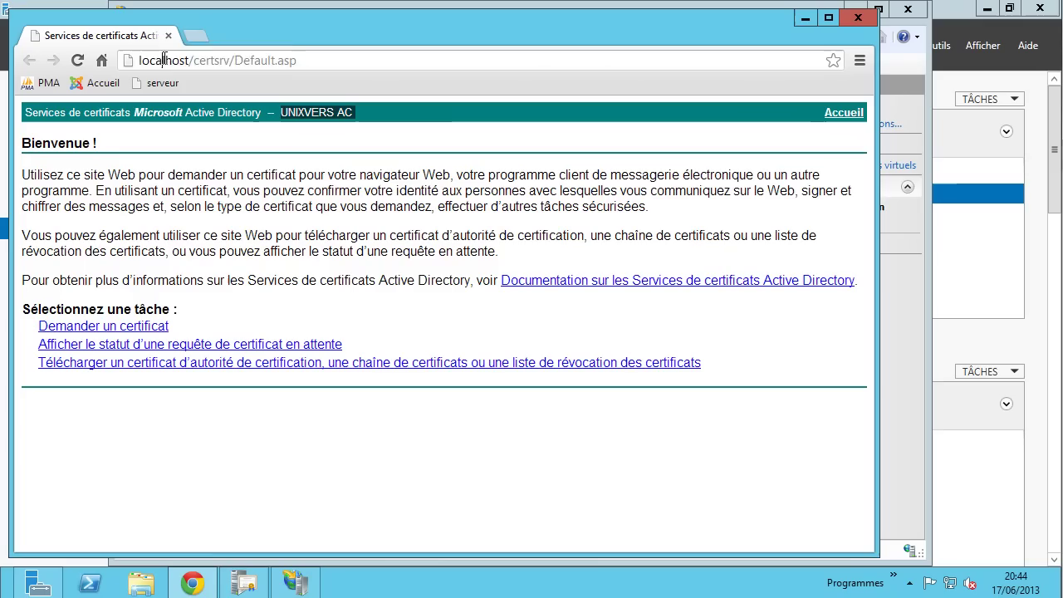
pyautogui.click(294, 60)
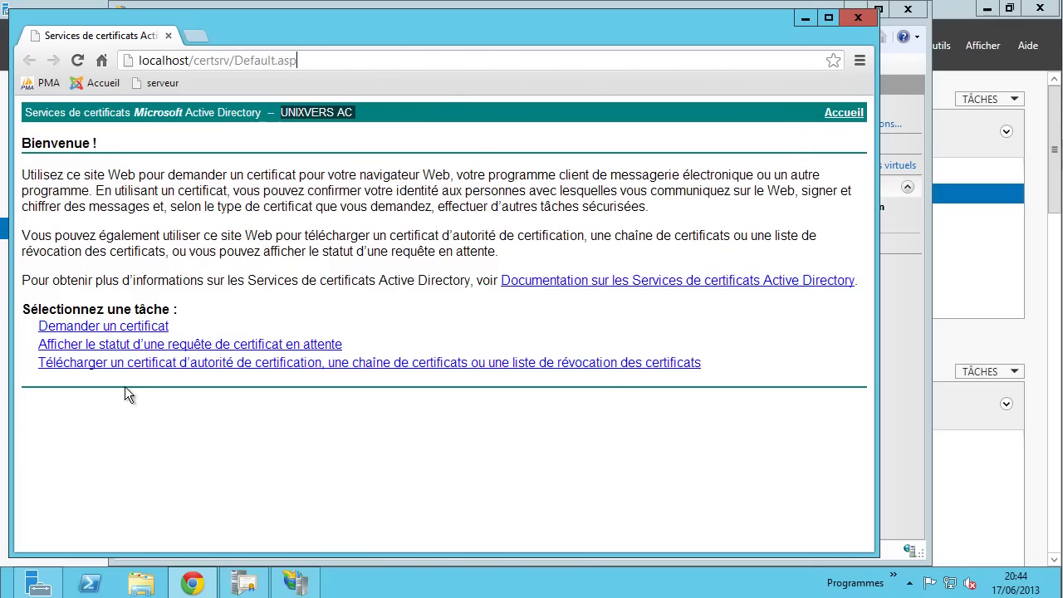
pyautogui.click(100, 327)
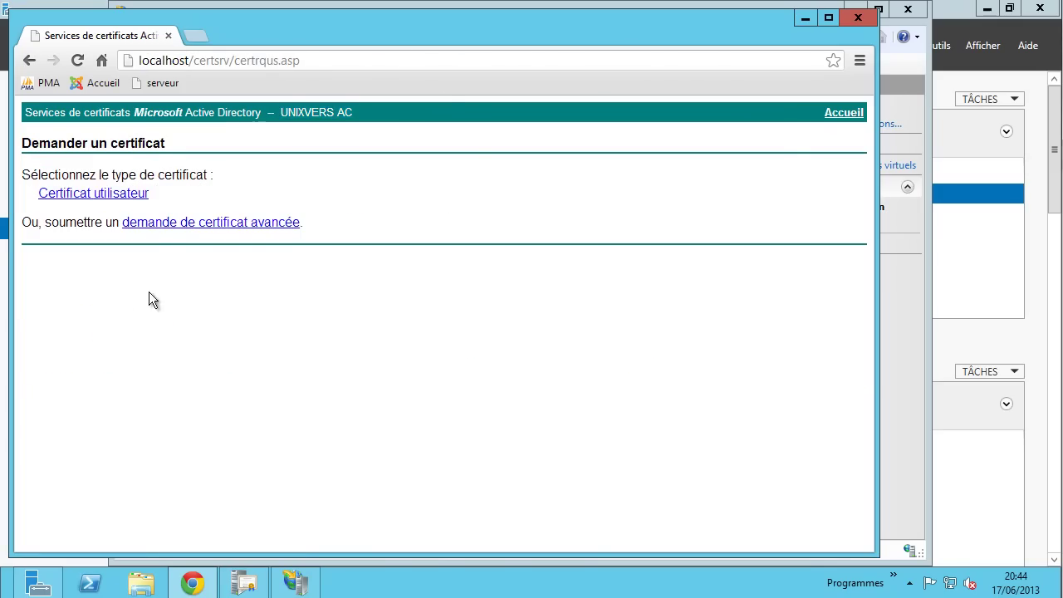
pyautogui.click(101, 194)
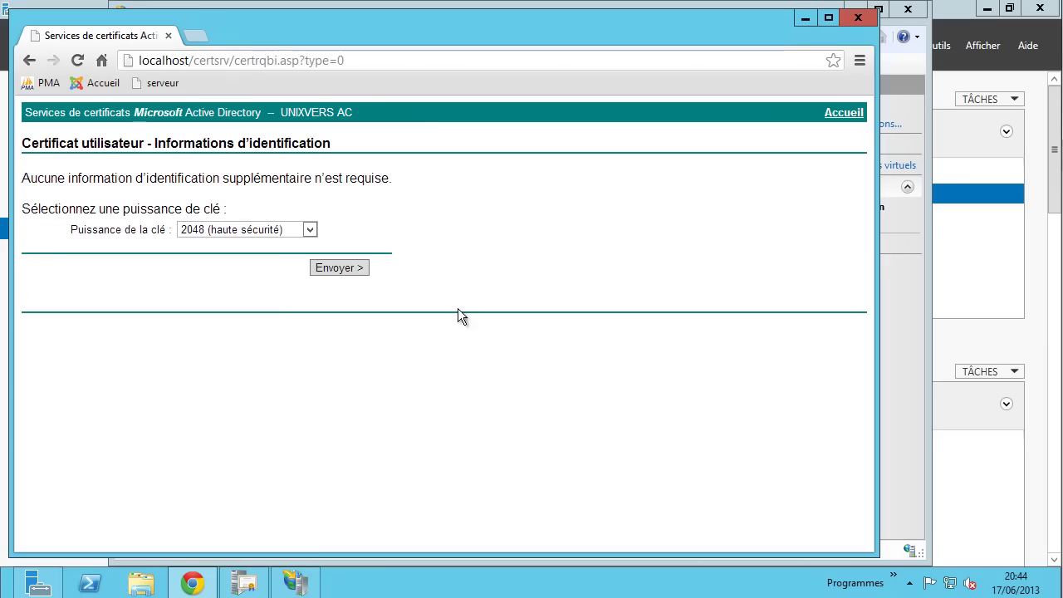
# - Explore the advanced certificate request form, keeping the Utilisateur template
pyautogui.click(29, 61)
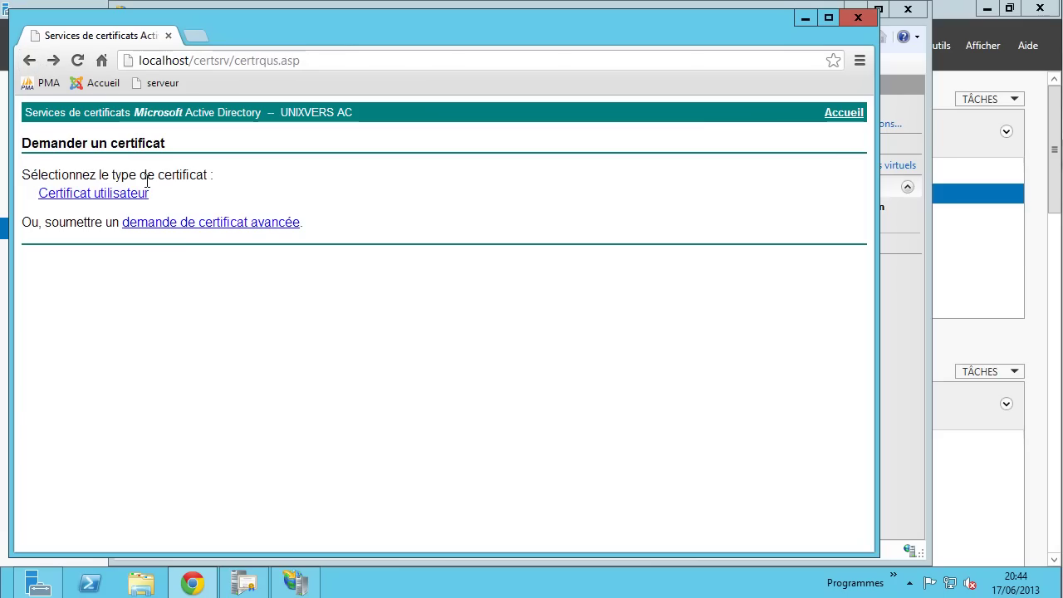
pyautogui.click(179, 224)
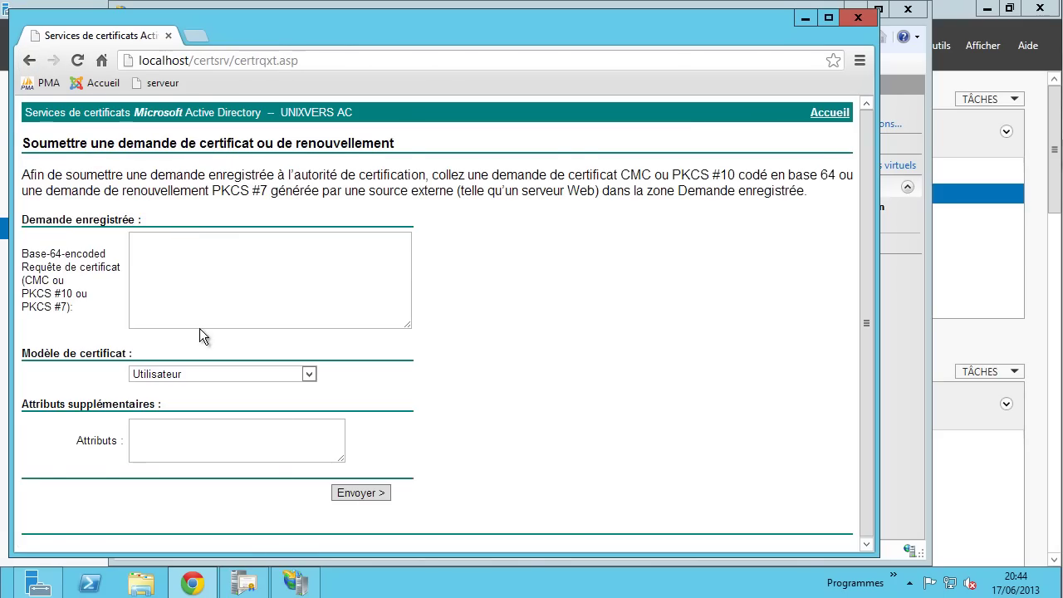
pyautogui.click(220, 242)
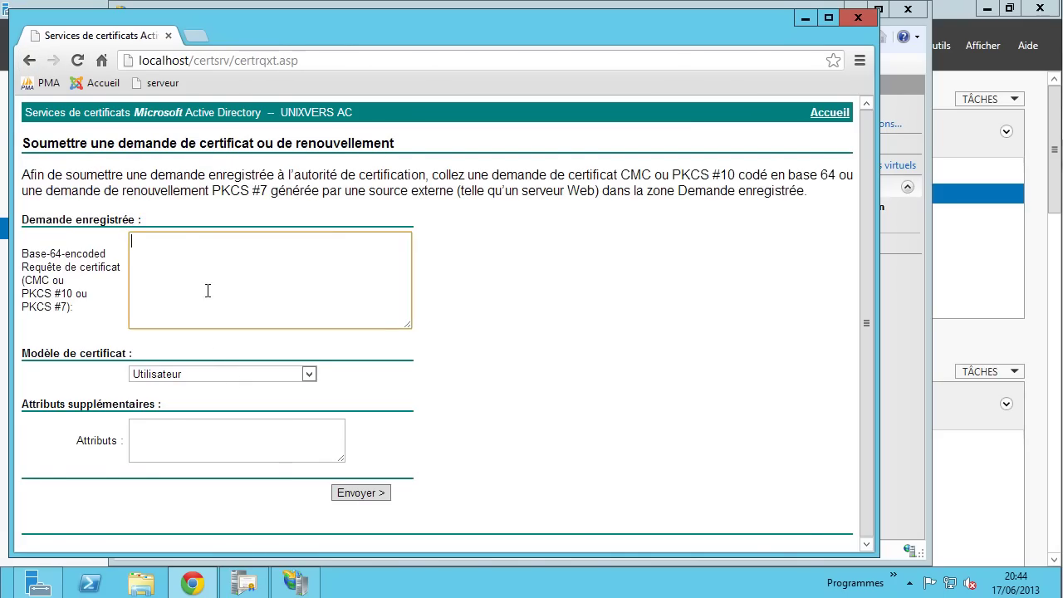
pyautogui.click(228, 373)
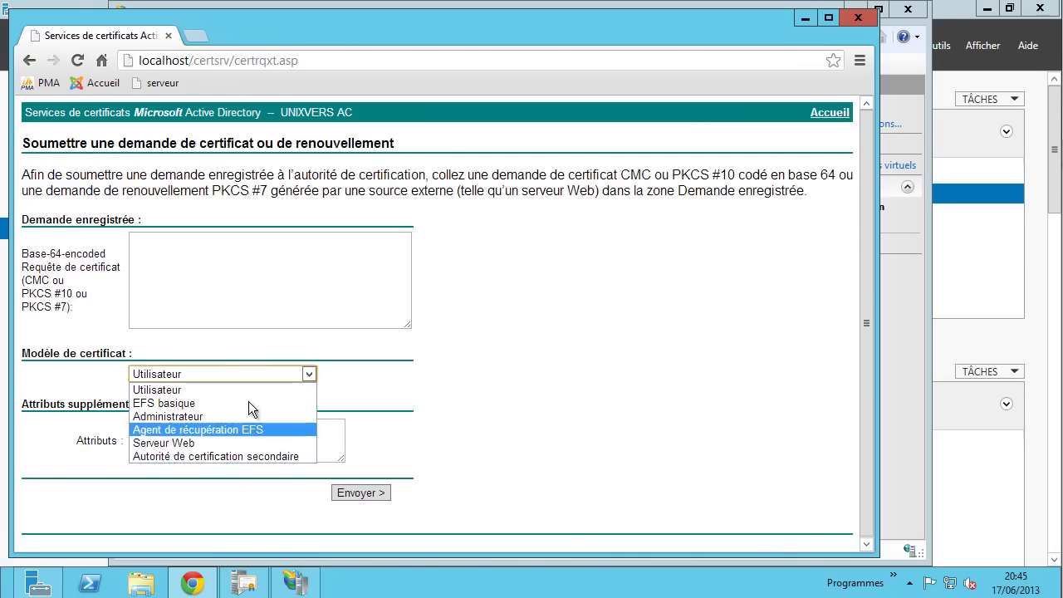
pyautogui.click(239, 282)
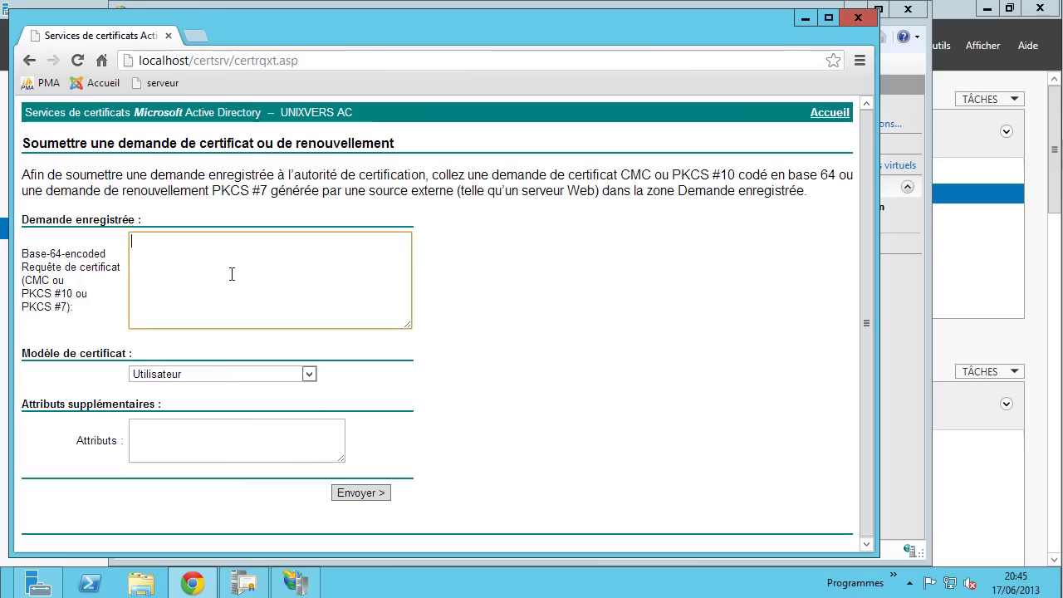
pyautogui.click(199, 434)
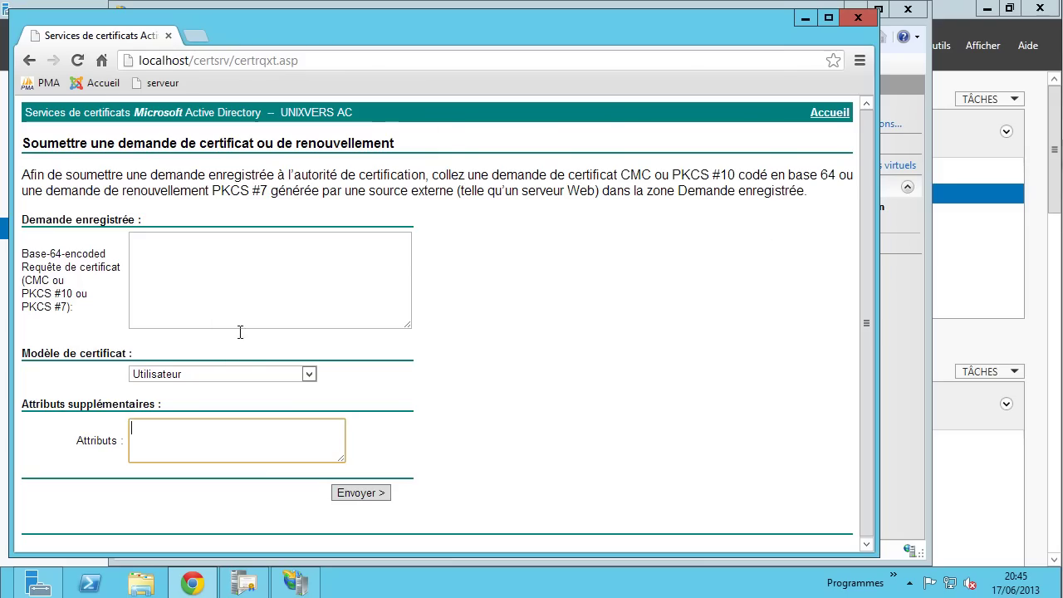
pyautogui.click(35, 61)
pyautogui.click(37, 63)
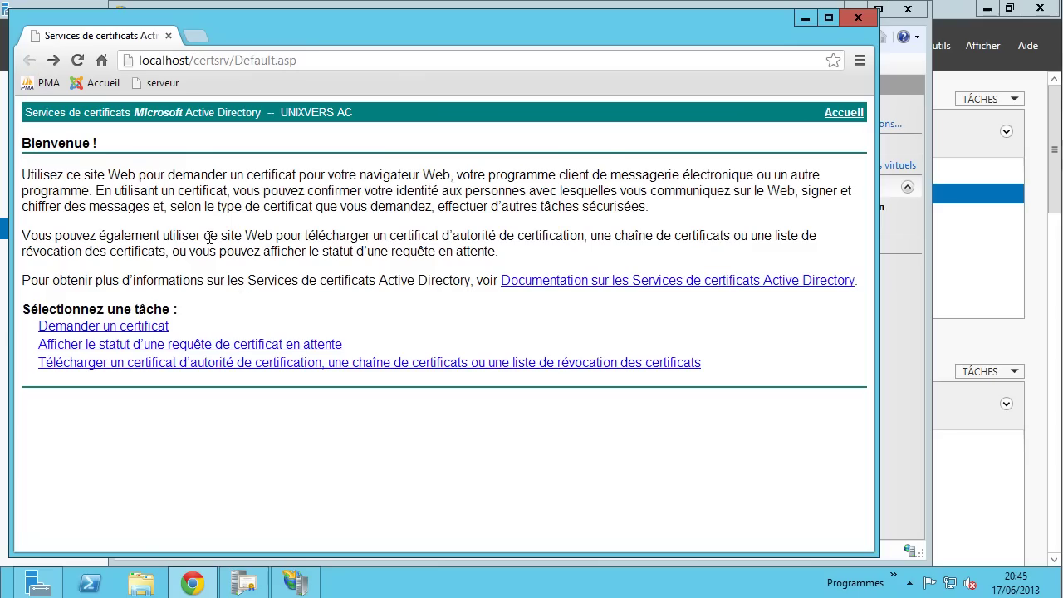
# - Check pending request status, then open the CA certificate, chain and CRL download page
pyautogui.click(174, 348)
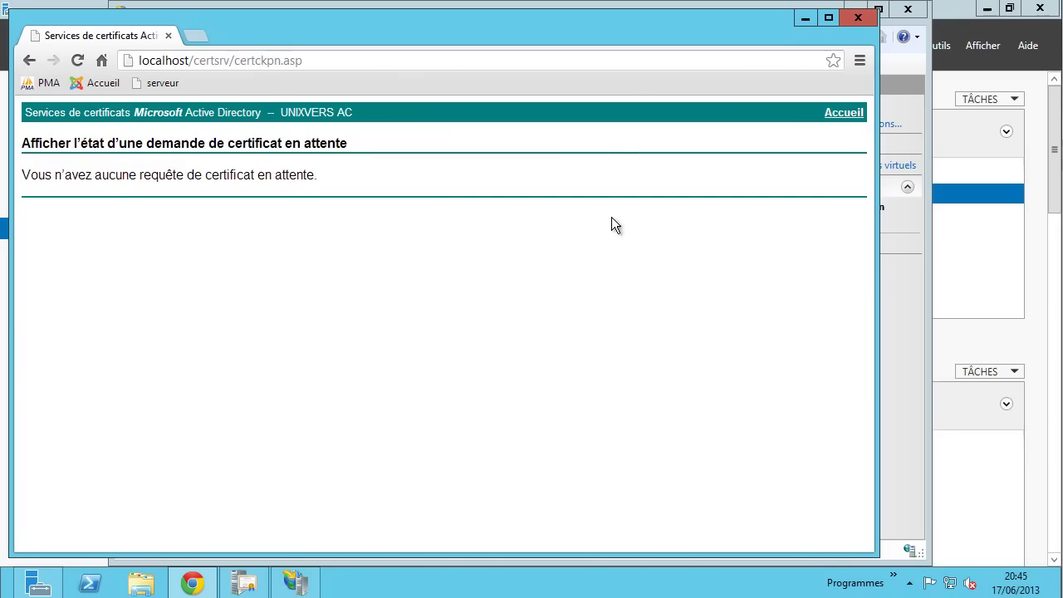
pyautogui.click(30, 61)
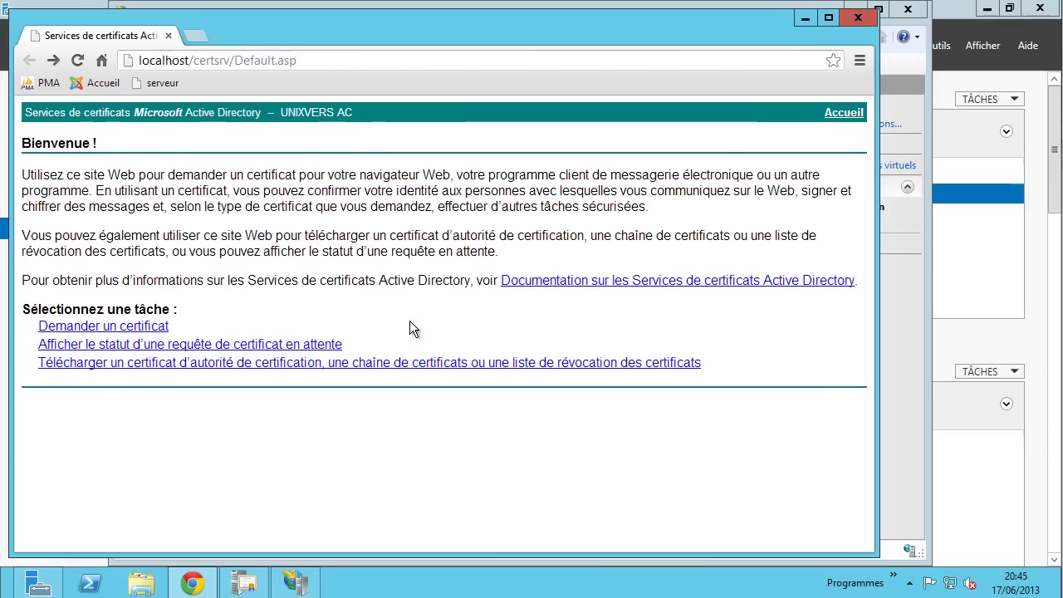
pyautogui.click(87, 369)
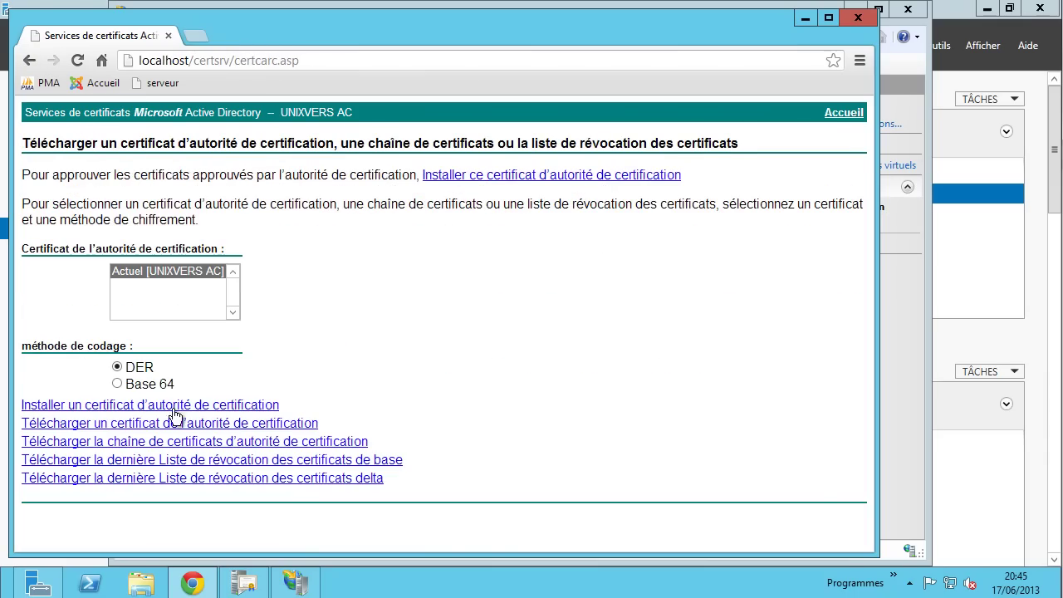
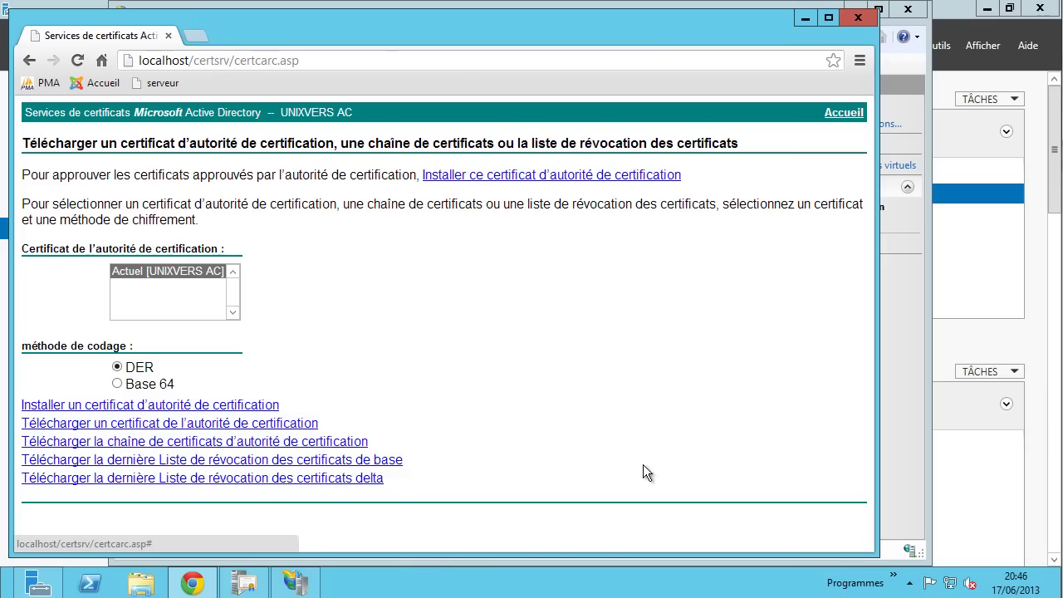
# - Download the base and delta CRLs from the UNIXVERS AC CertSrv page and dismiss the download bar
pyautogui.click(306, 459)
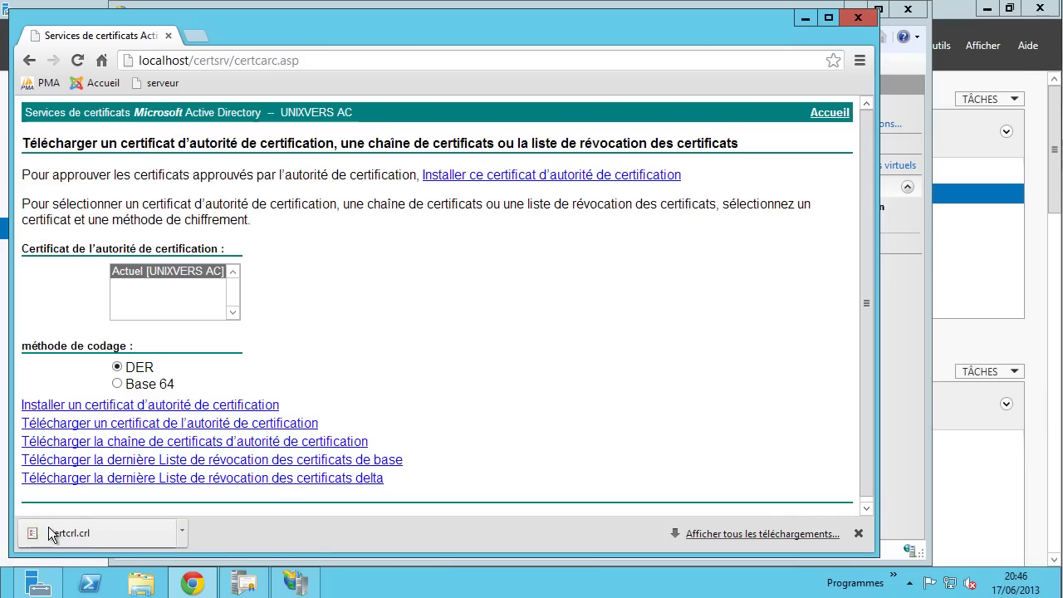
pyautogui.click(331, 479)
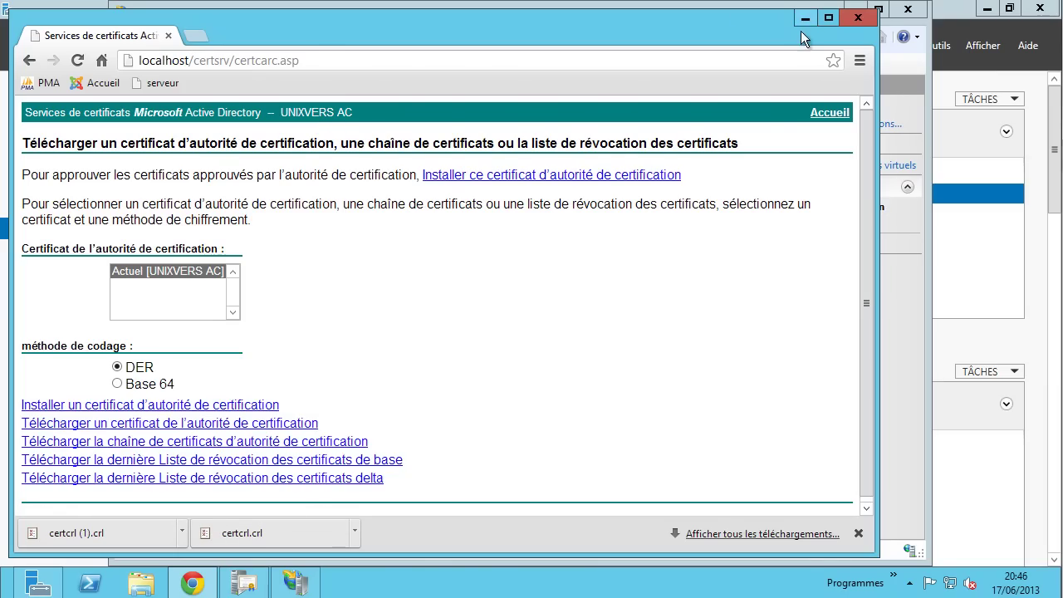
pyautogui.click(859, 534)
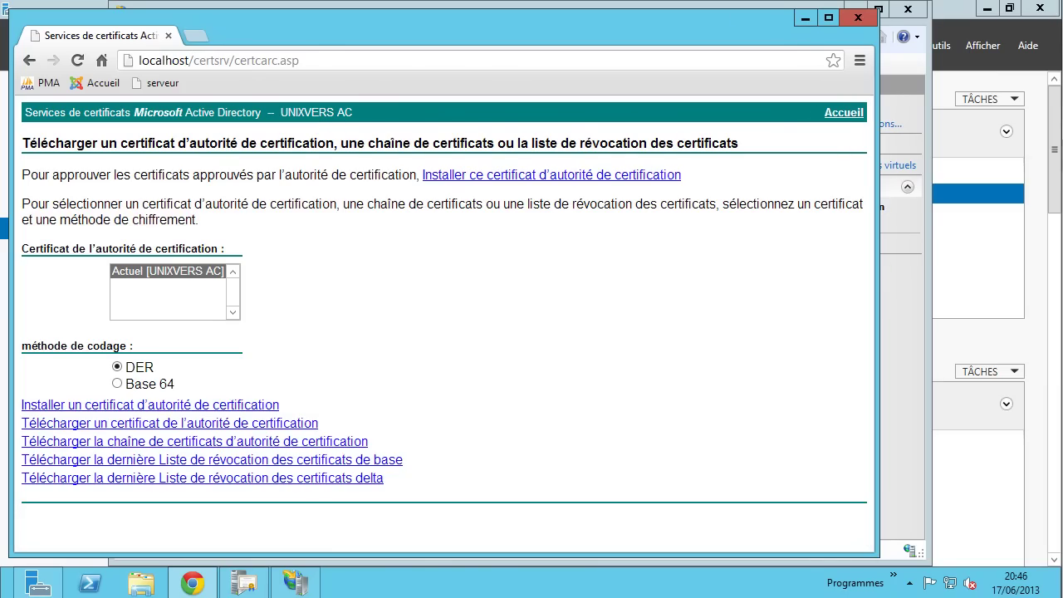
# - Minimize Chrome, IIS Manager and Server Manager to reveal the desktop
pyautogui.click(807, 18)
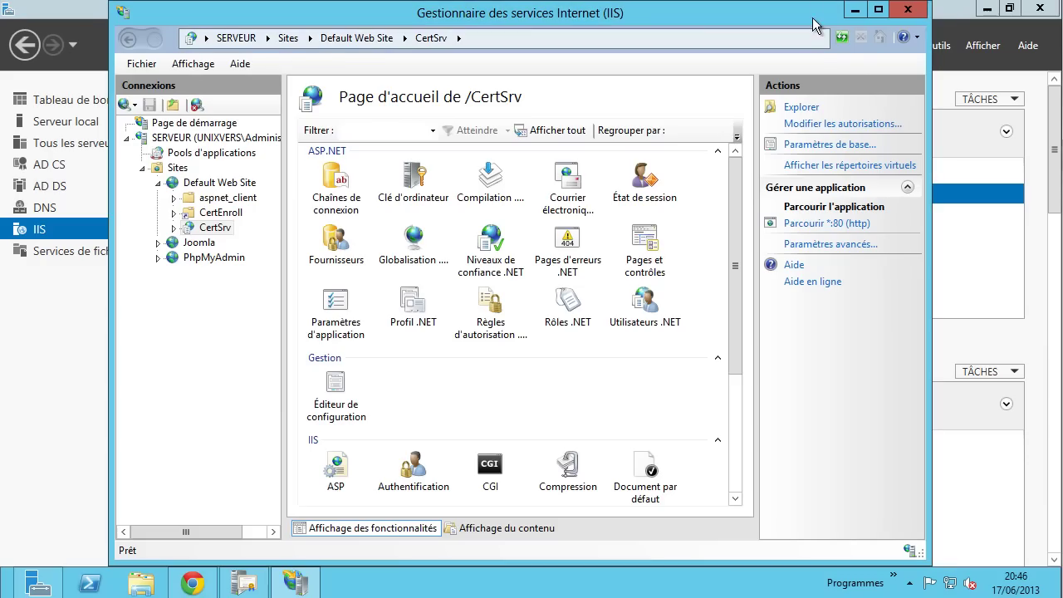
pyautogui.click(855, 10)
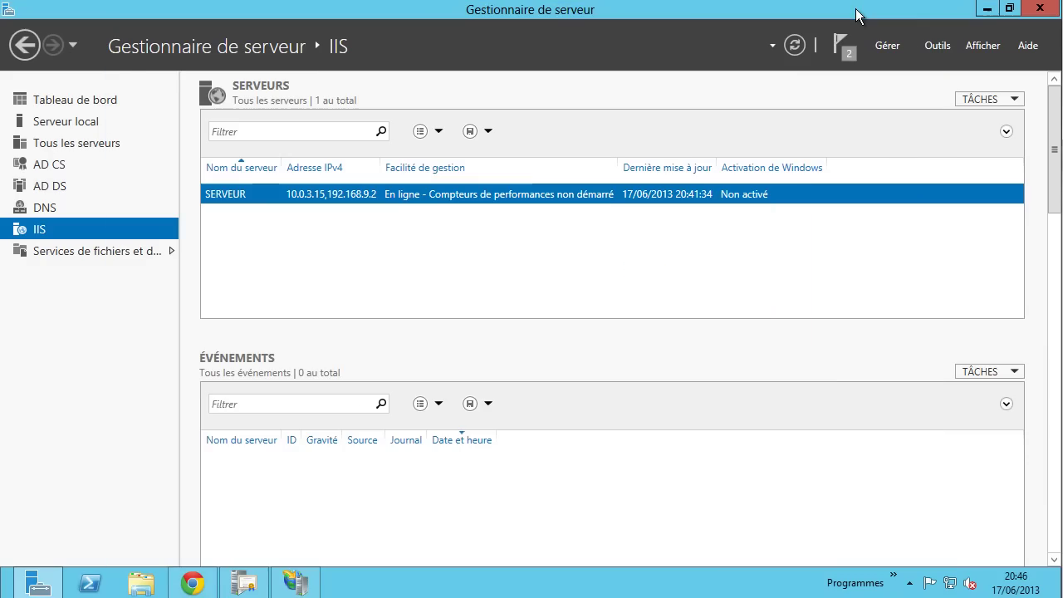
pyautogui.click(987, 9)
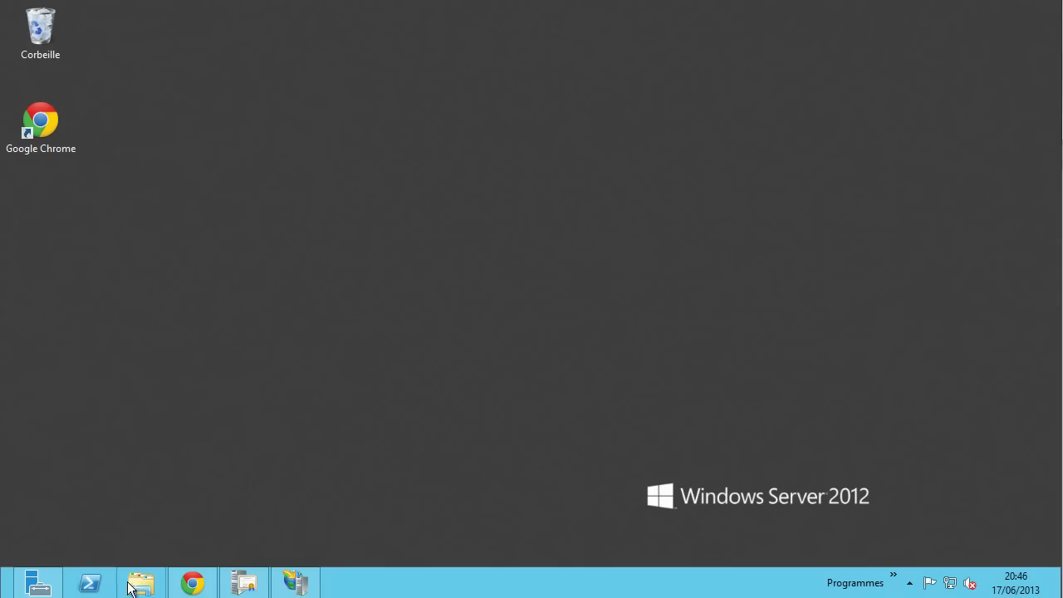
# - Delete both certcrl.crl files from the Téléchargements folder
pyautogui.click(143, 583)
pyautogui.click(252, 267)
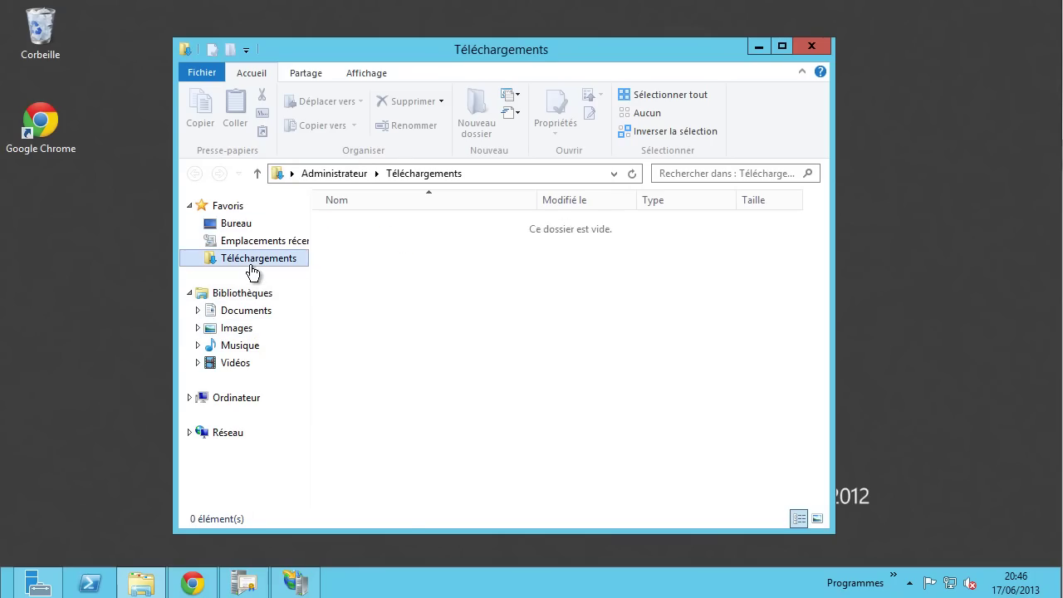
pyautogui.moveTo(505, 287); pyautogui.dragTo(432, 226)
pyautogui.rightClick(432, 225)
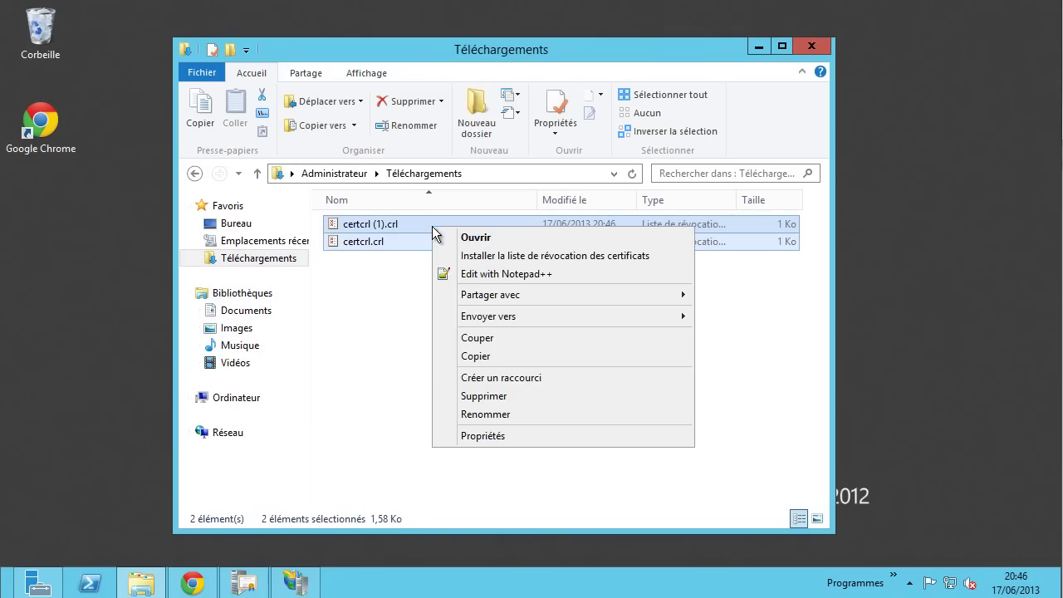
pyautogui.click(450, 397)
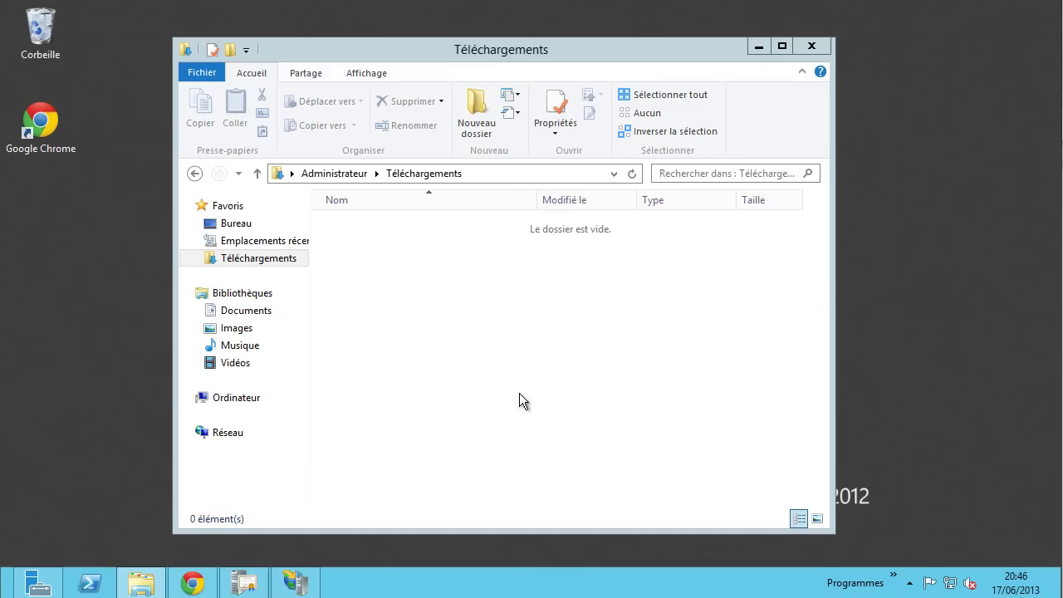
# - Minimize File Explorer and bring IIS Manager back from the taskbar
pyautogui.click(752, 49)
pyautogui.click(757, 47)
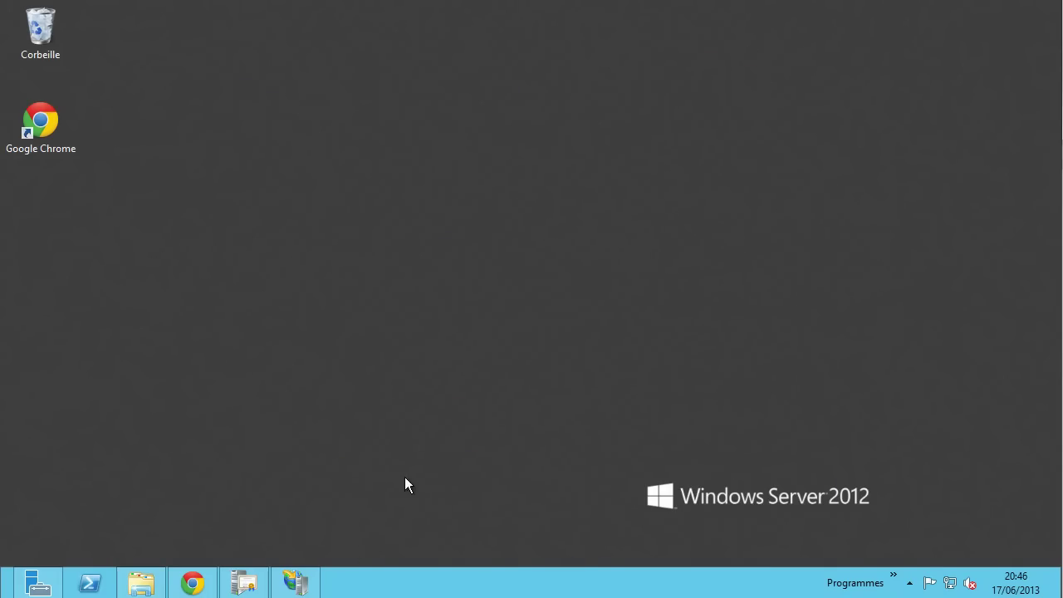
pyautogui.click(296, 582)
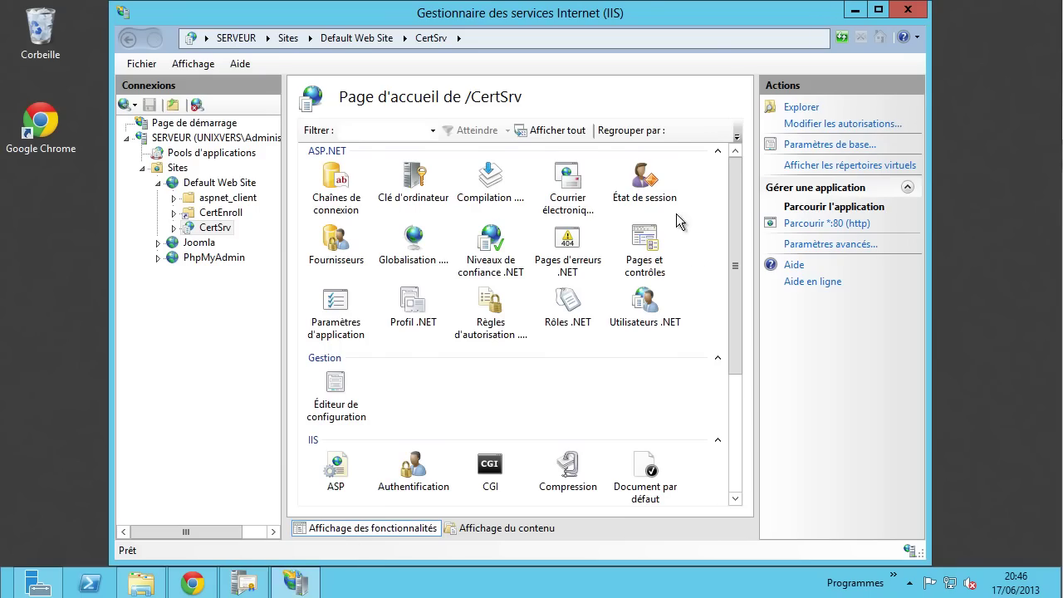
# - Browse the SERVEUR and Default Web Site home pages, then open Certificats de serveur
pyautogui.moveTo(736, 249); pyautogui.dragTo(739, 355)
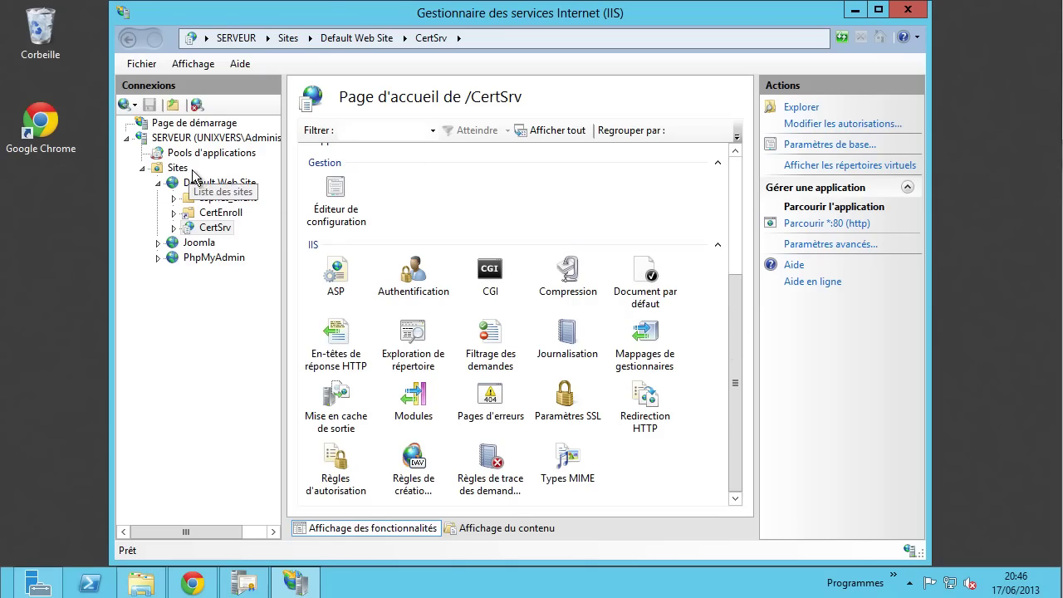
pyautogui.click(184, 137)
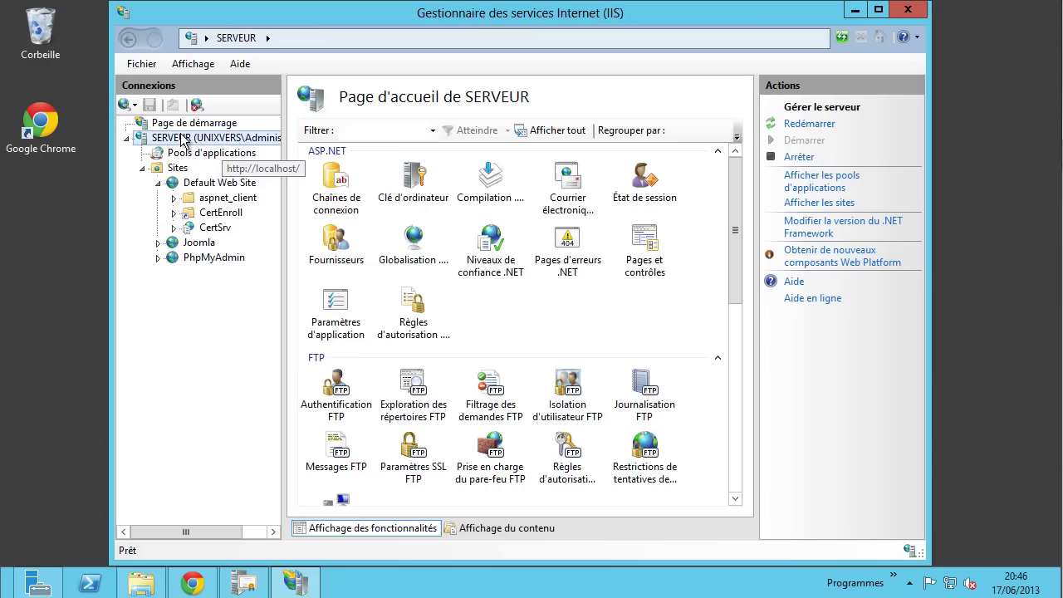
pyautogui.click(235, 185)
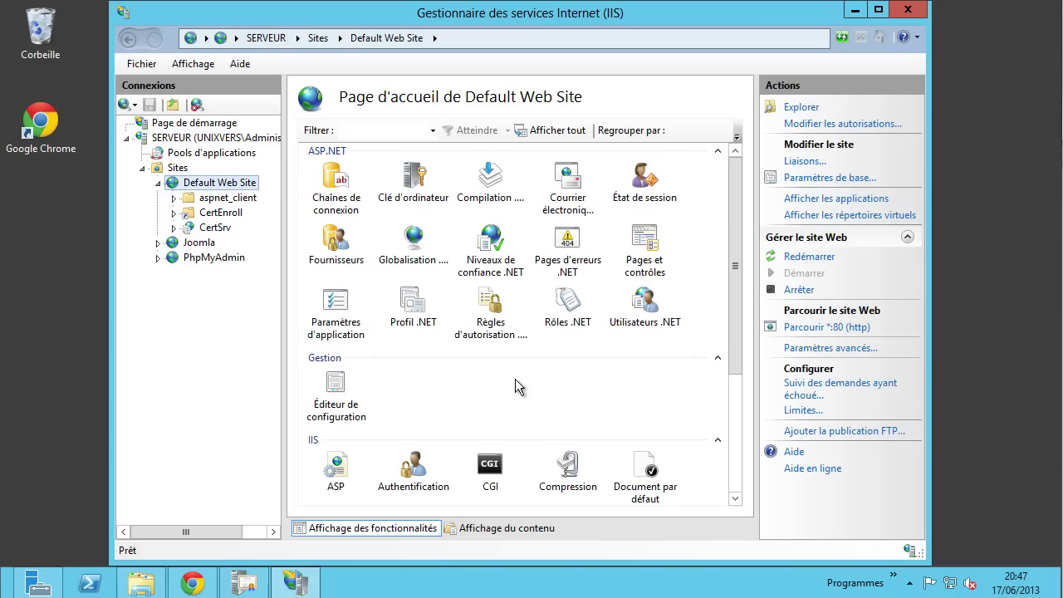
pyautogui.moveTo(733, 265); pyautogui.dragTo(725, 203)
pyautogui.click(189, 145)
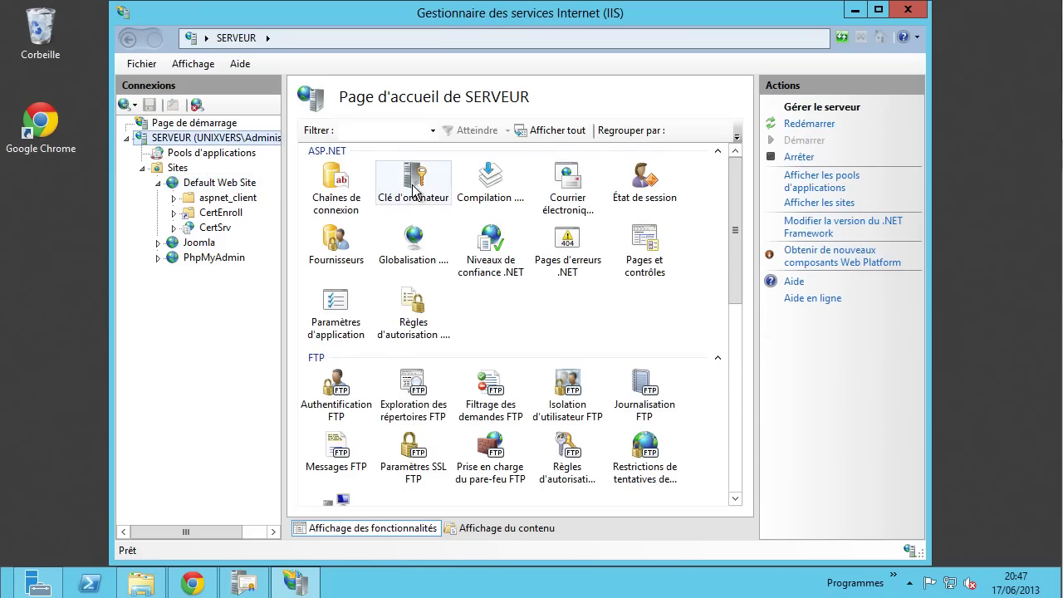
pyautogui.moveTo(738, 202); pyautogui.dragTo(727, 332)
pyautogui.doubleClick(484, 369)
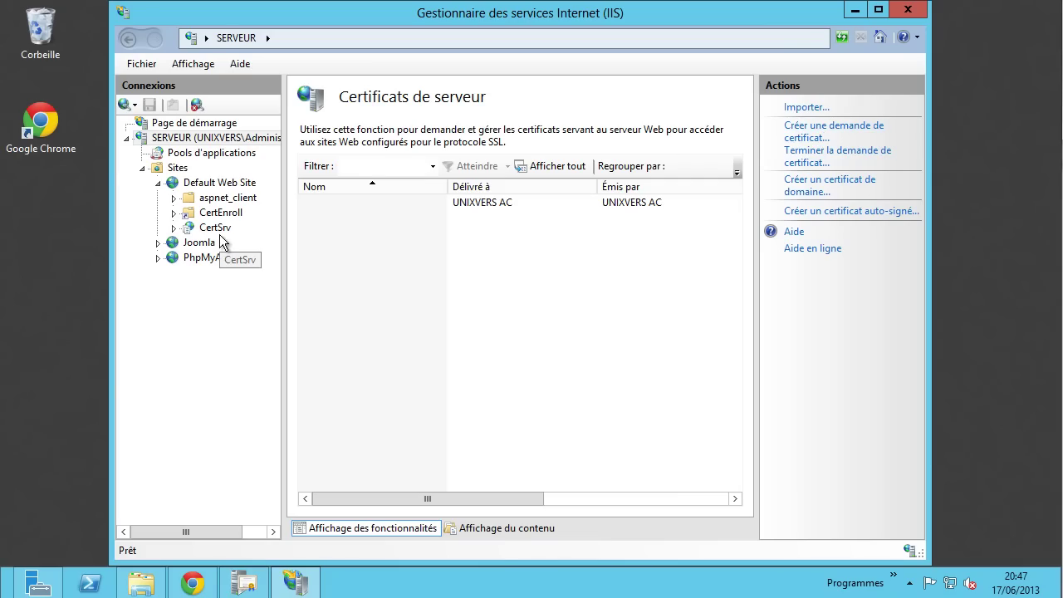
# - Revisit Default Web Site, then reopen the server certificates list from SERVEUR
pyautogui.click(231, 184)
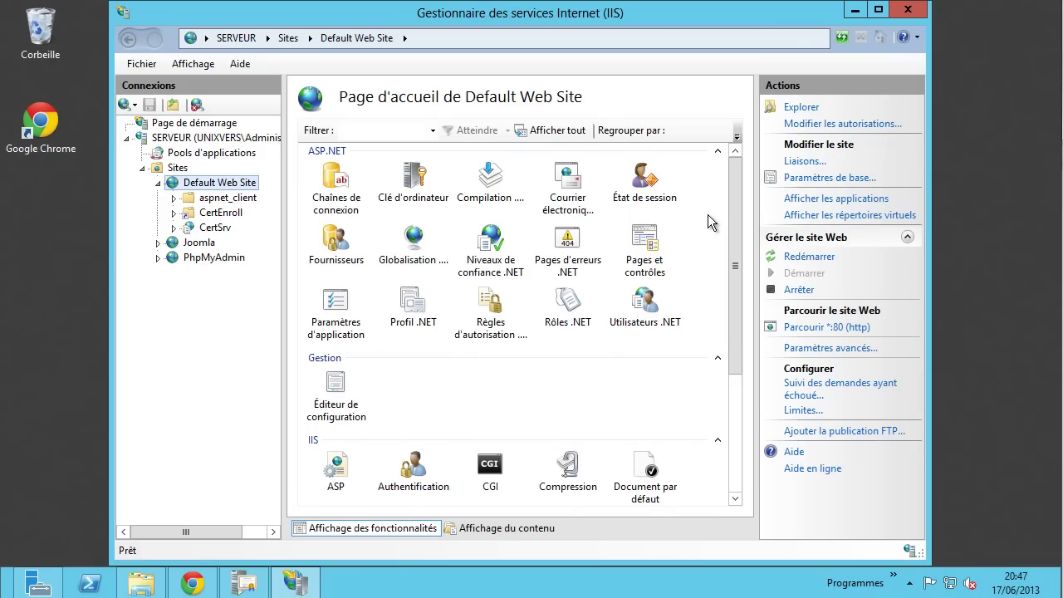
pyautogui.moveTo(733, 202); pyautogui.dragTo(737, 162)
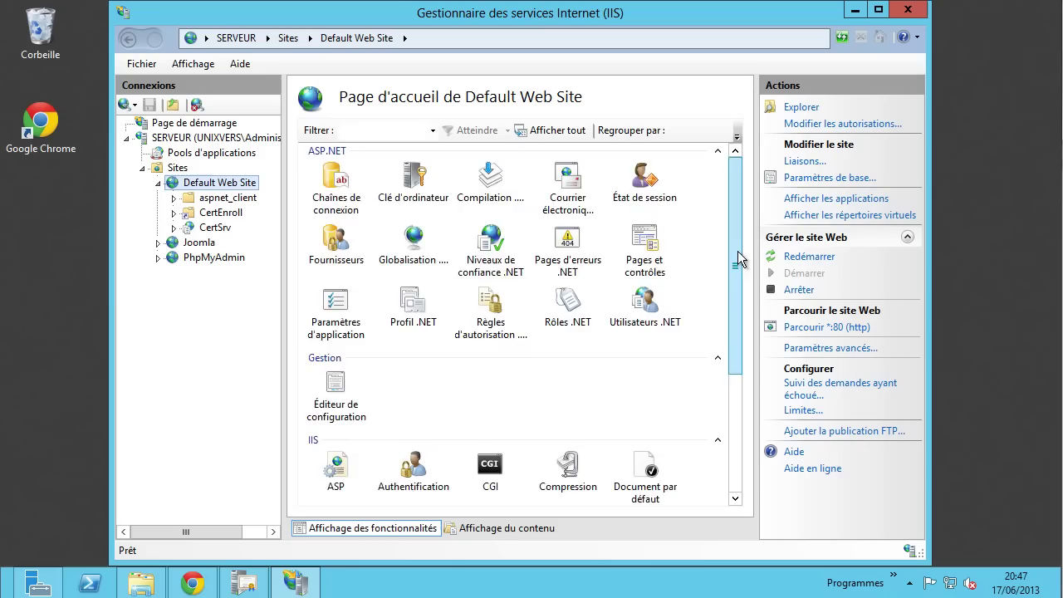
pyautogui.moveTo(737, 251); pyautogui.dragTo(737, 374)
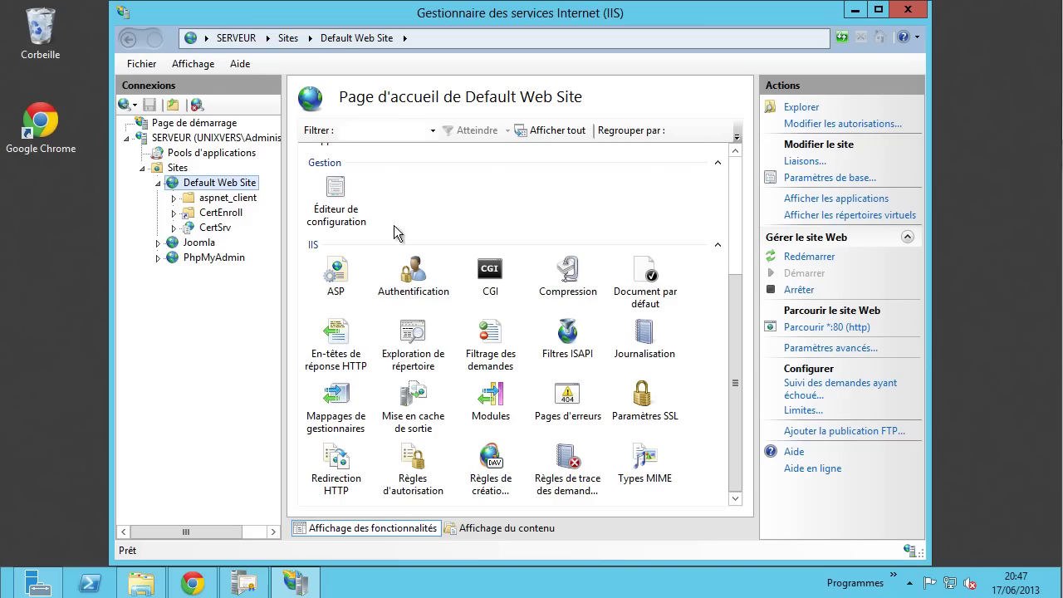
pyautogui.click(166, 138)
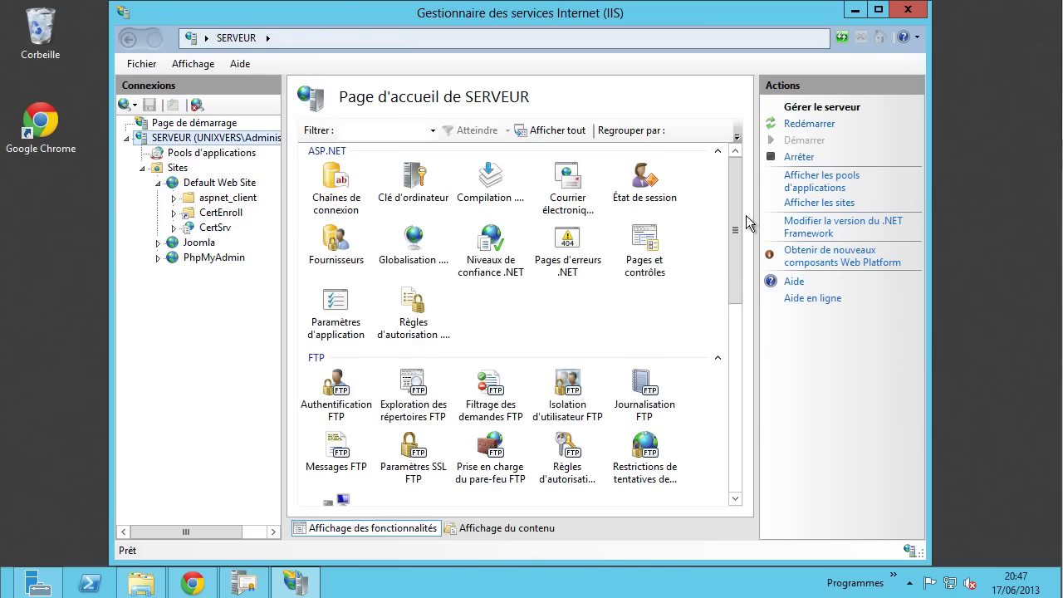
pyautogui.moveTo(735, 222); pyautogui.dragTo(738, 365)
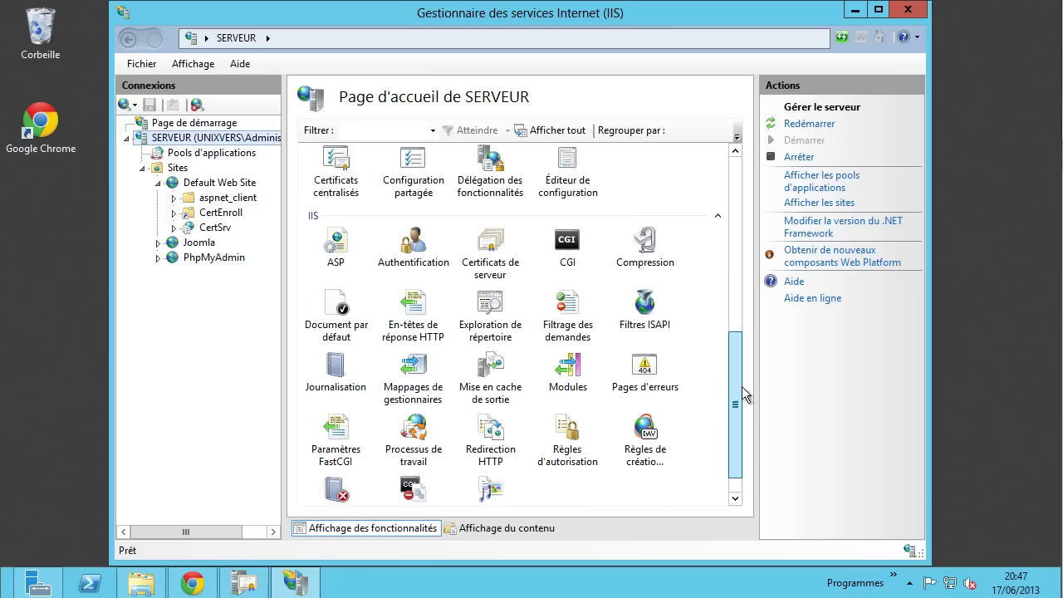
pyautogui.doubleClick(502, 267)
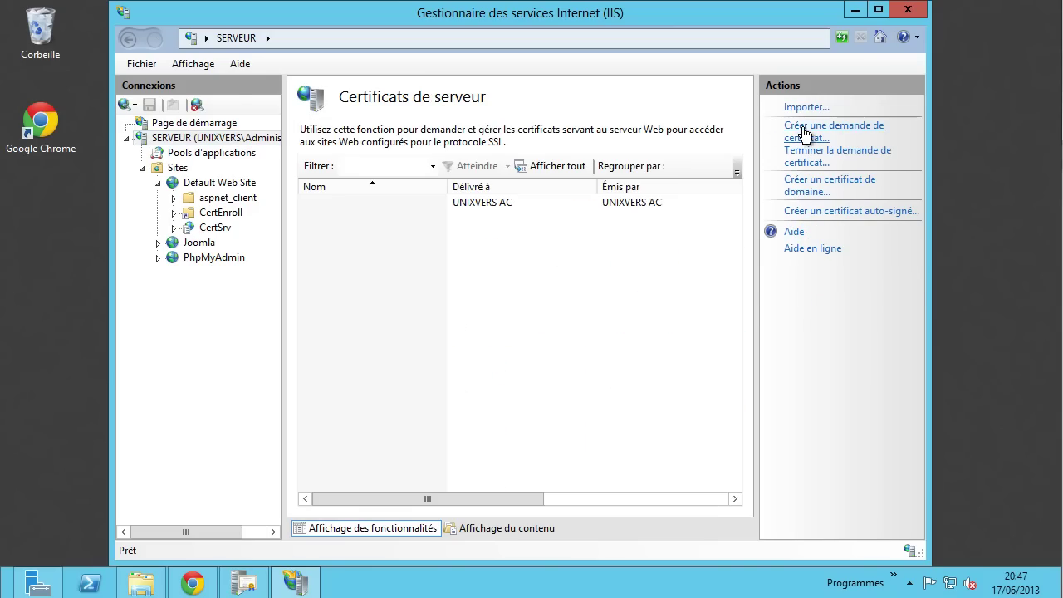
# - Start a certificate request with common name serveur.unixvers.net
pyautogui.click(805, 134)
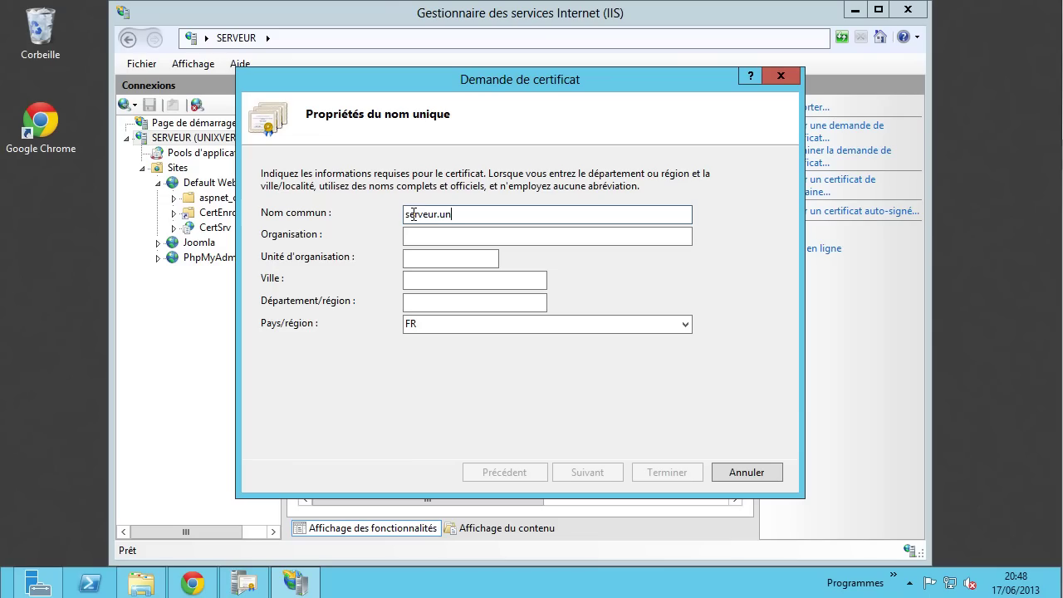
pyautogui.write('ers.net')
pyautogui.click(453, 238)
pyautogui.moveTo(509, 216); pyautogui.dragTo(403, 216)
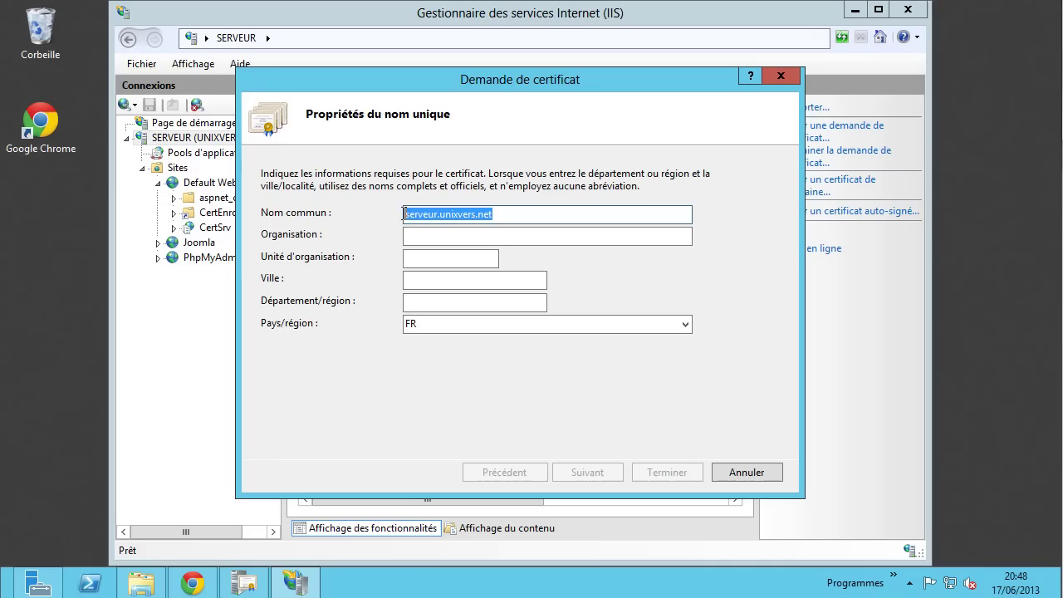
# - Fill in organisation Unixvers, unit Certification, city Chauny, state Aisne, and continue
pyautogui.click(465, 238)
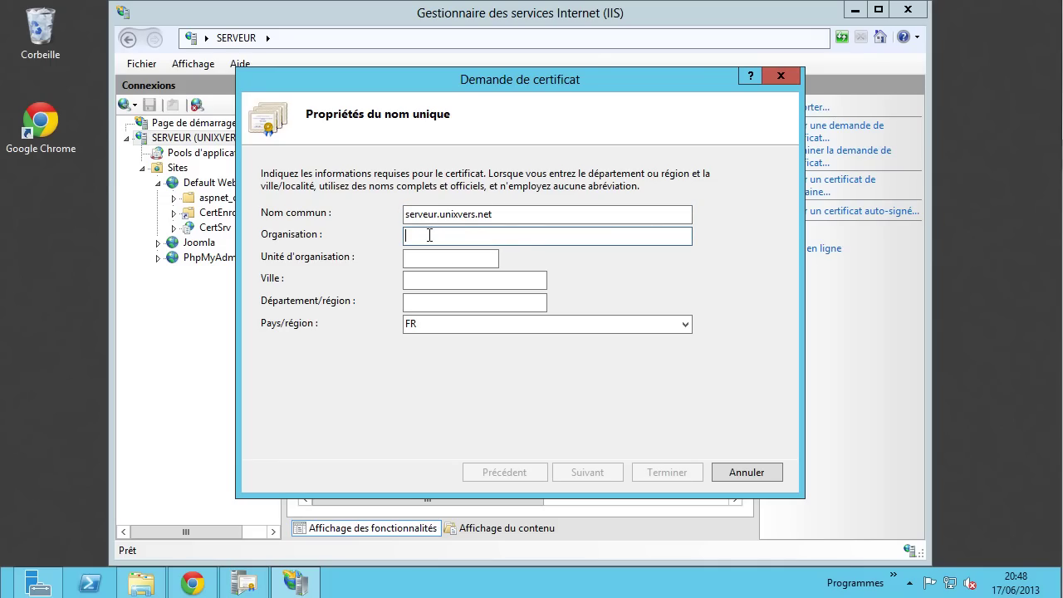
pyautogui.write('Unixvers')
pyautogui.press('Tab')
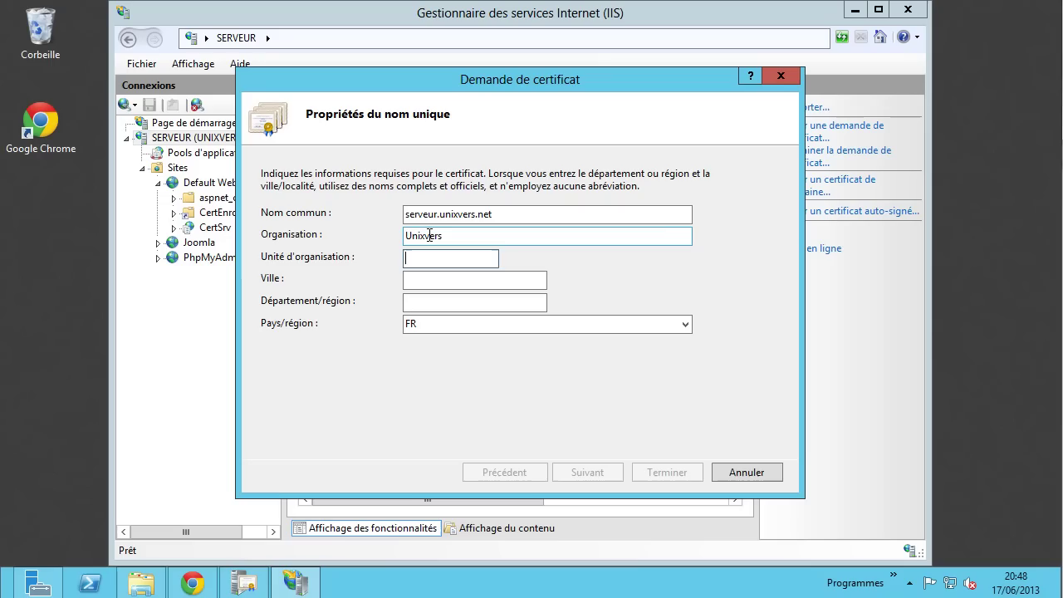
pyautogui.write('Certification')
pyautogui.press('Tab')
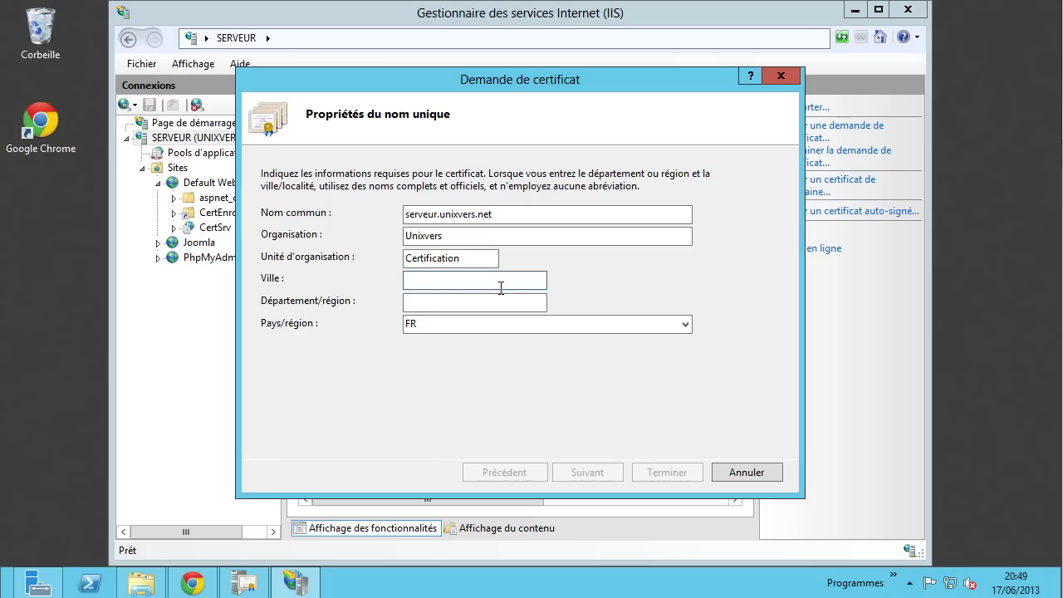
pyautogui.write('Chauny')
pyautogui.press('Tab')
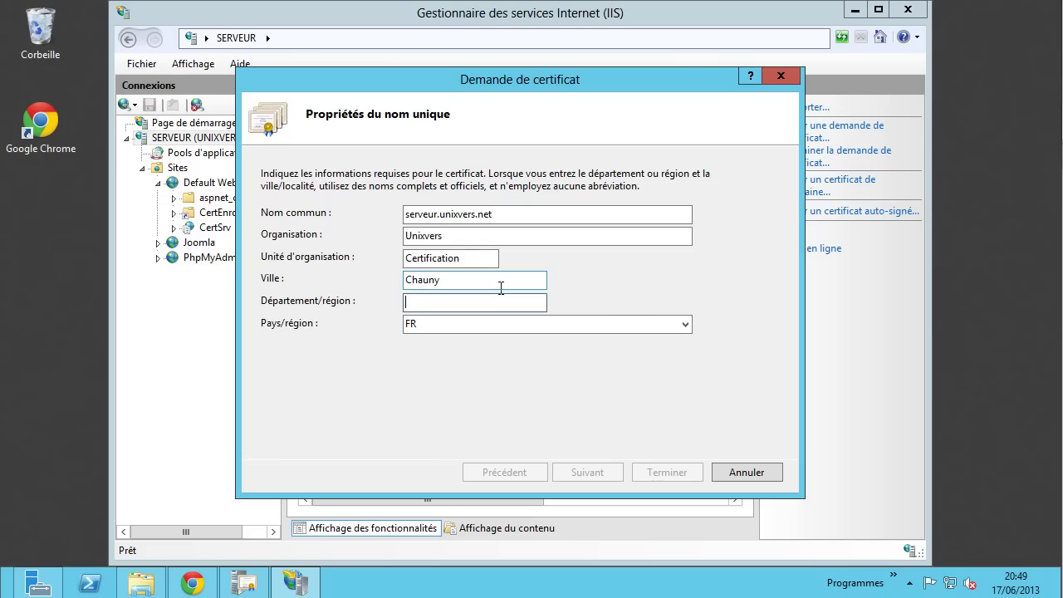
pyautogui.write('A')
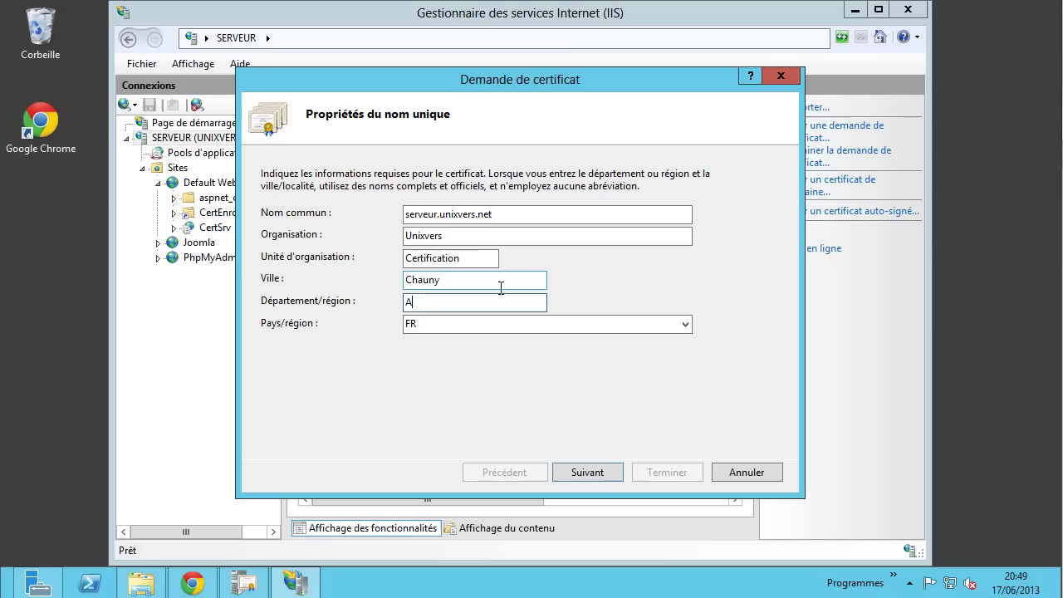
pyautogui.write('isne')
pyautogui.click(587, 471)
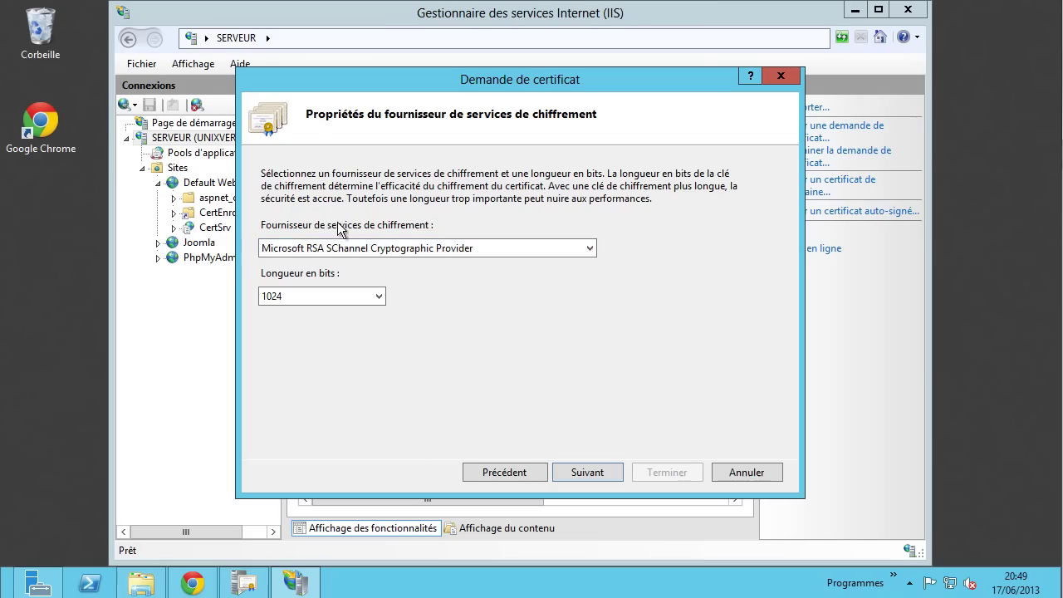
# - Keep the Microsoft RSA SChannel provider with a 1024-bit key and advance to the file name step
pyautogui.click(548, 250)
pyautogui.click(528, 276)
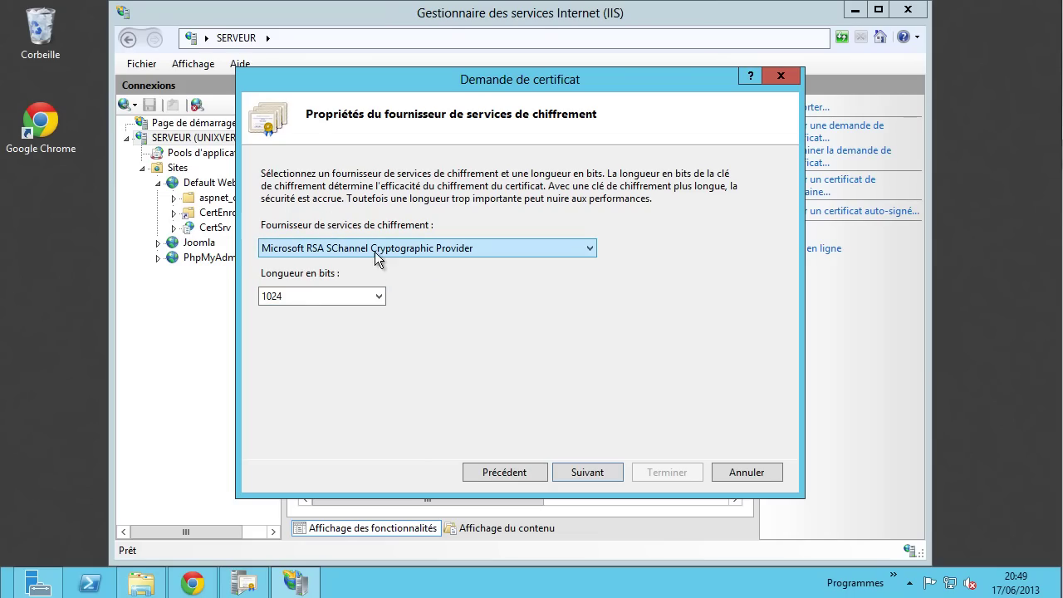
pyautogui.click(381, 298)
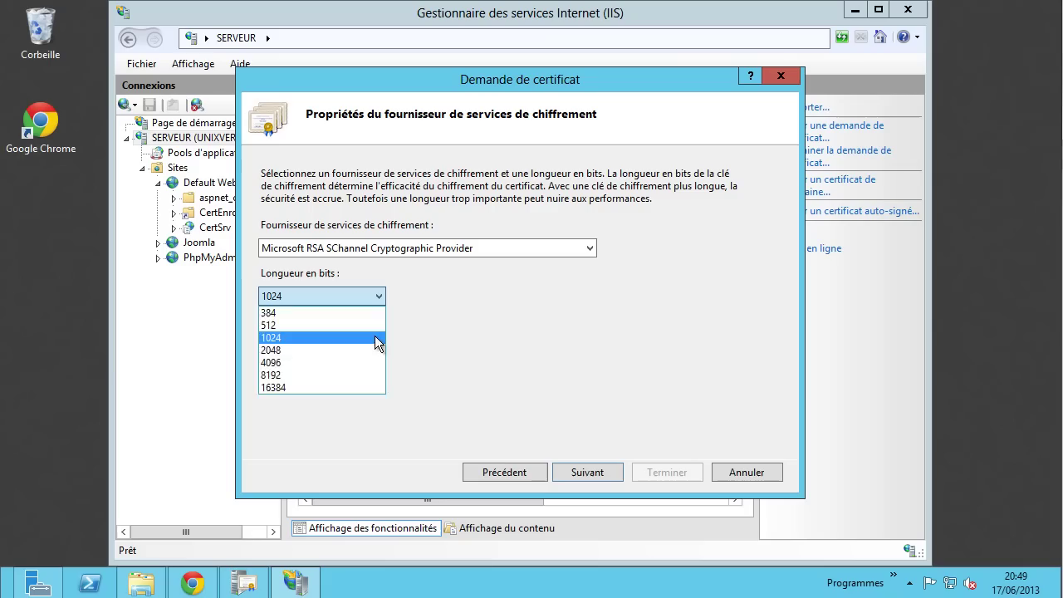
pyautogui.click(378, 338)
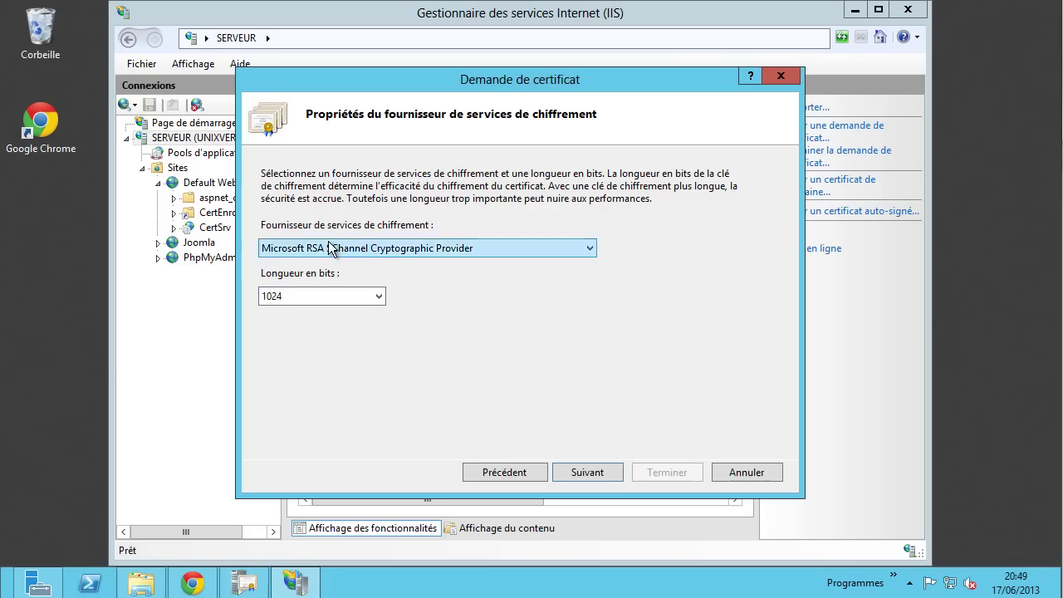
pyautogui.click(601, 471)
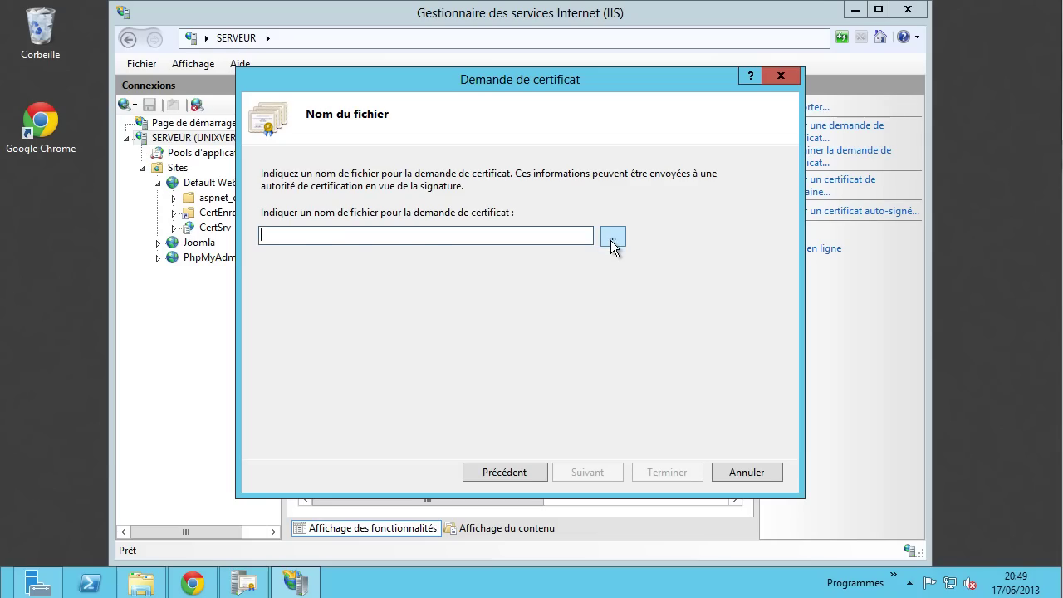
pyautogui.click(504, 473)
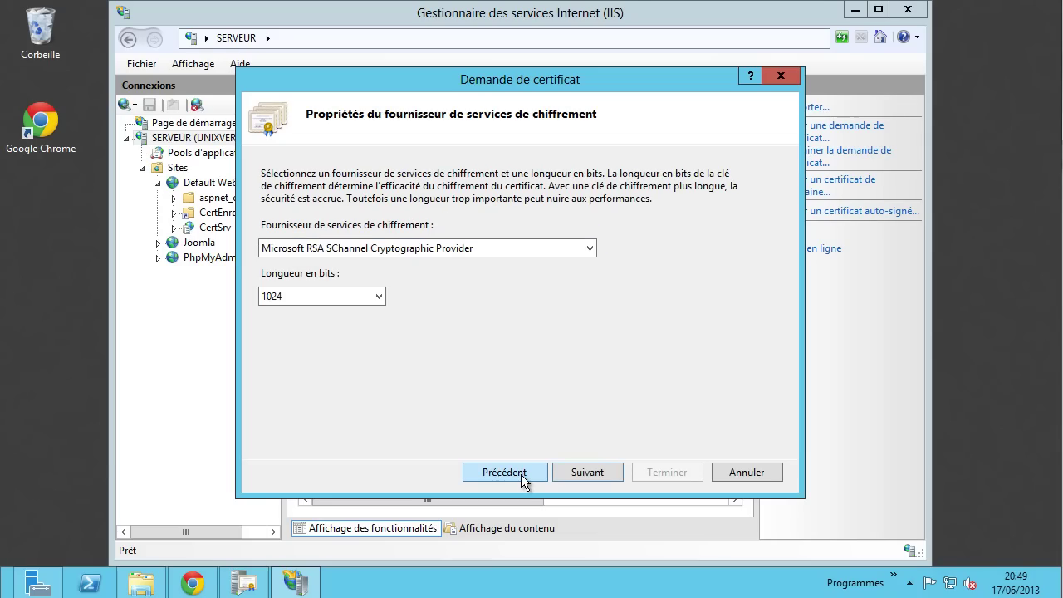
pyautogui.click(521, 474)
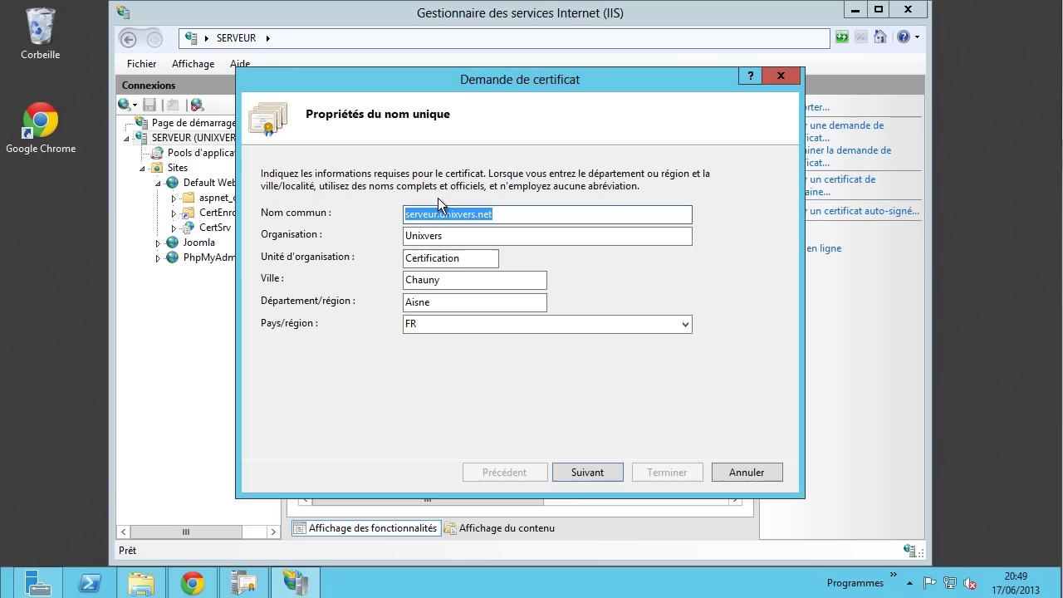
pyautogui.click(597, 472)
pyautogui.click(597, 471)
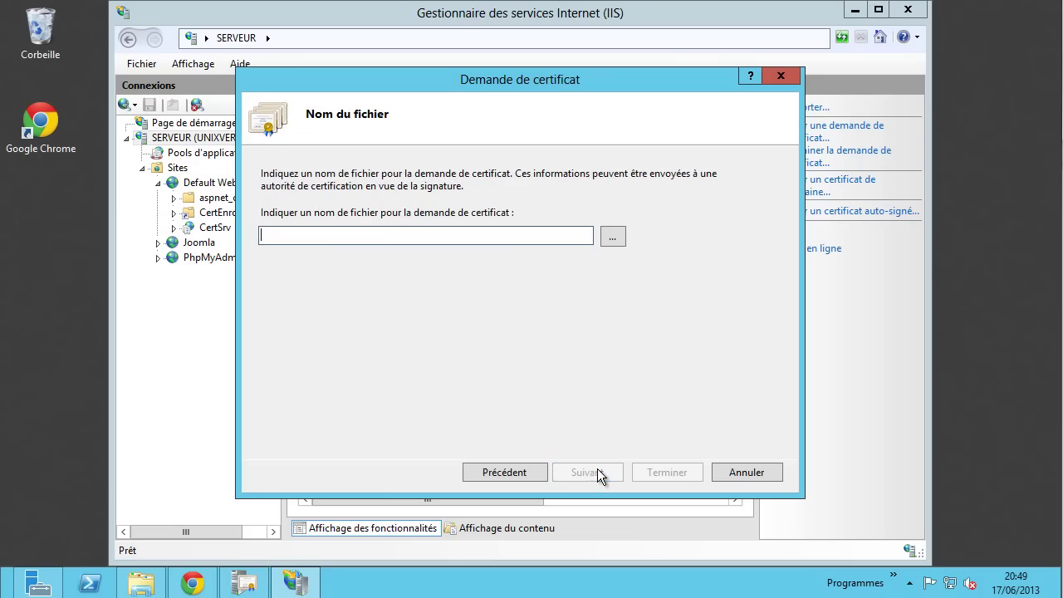
# - Save the certificate request as req.txt on the Desktop and finish the wizard
pyautogui.click(615, 237)
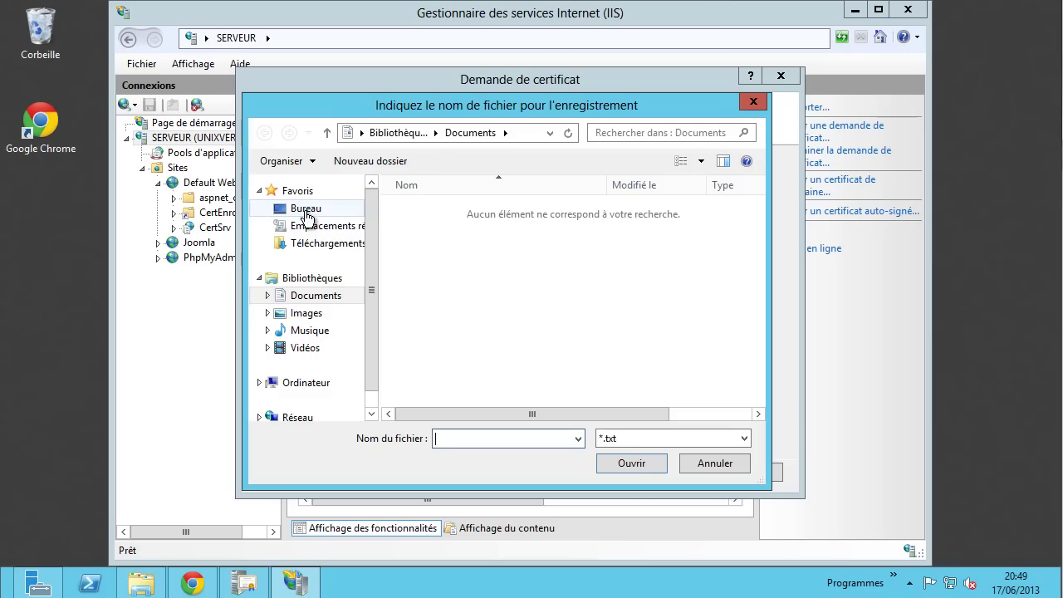
pyautogui.click(304, 212)
pyautogui.click(493, 438)
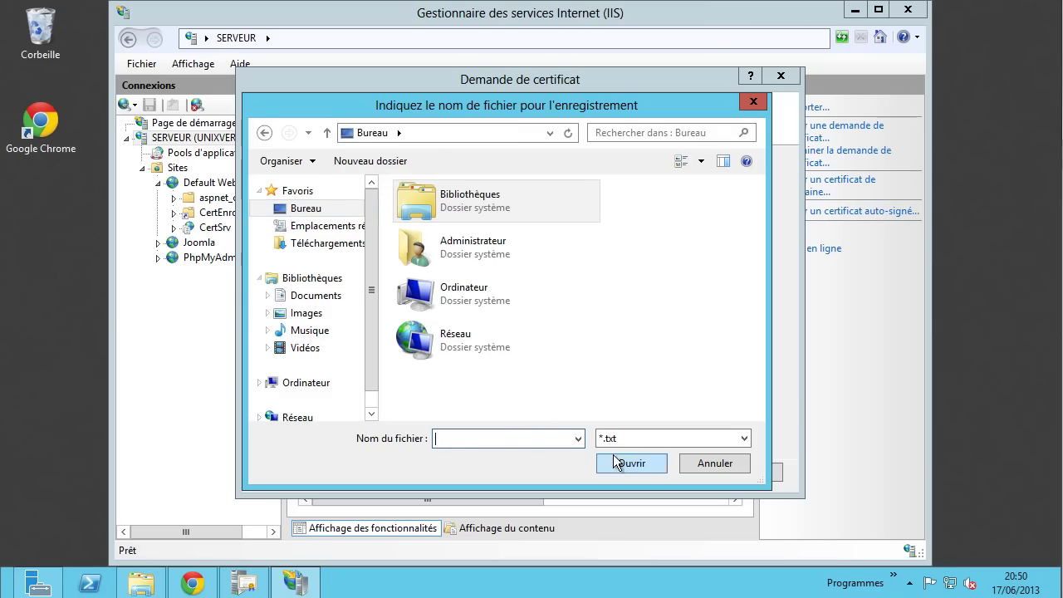
pyautogui.write('req')
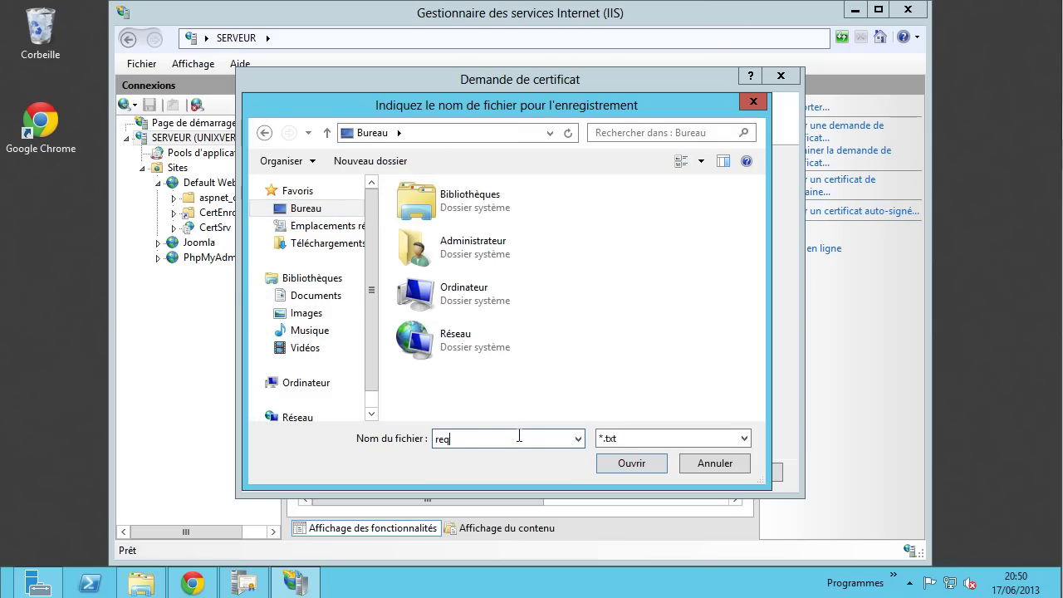
pyautogui.click(651, 463)
pyautogui.click(666, 471)
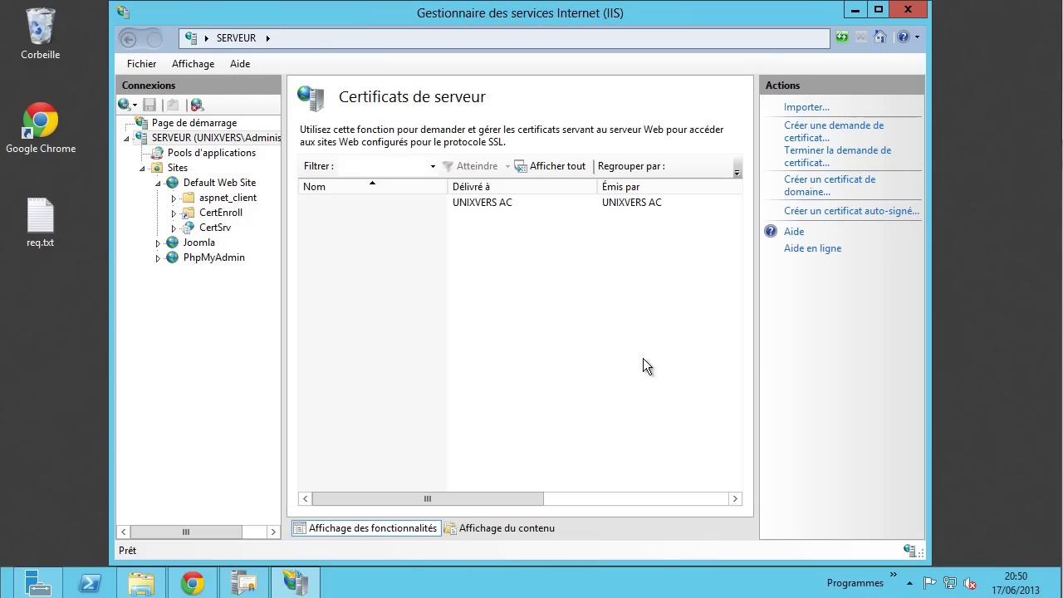
# - Open req.txt in Notepad and copy the whole BEGIN-to-END NEW CERTIFICATE REQUEST block
pyautogui.doubleClick(43, 222)
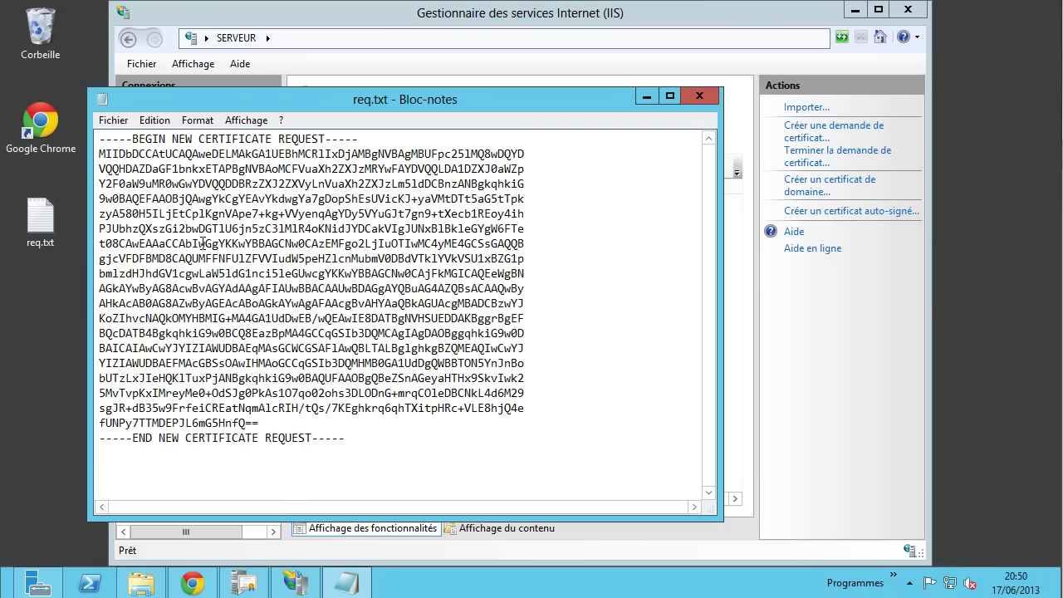
pyautogui.moveTo(372, 435); pyautogui.dragTo(81, 174)
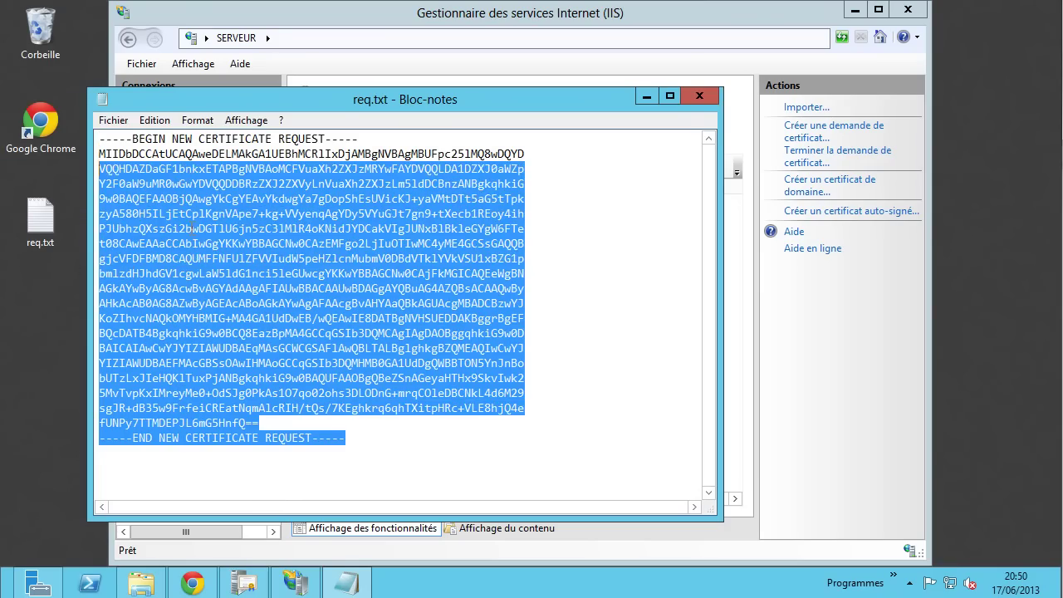
pyautogui.click(348, 257)
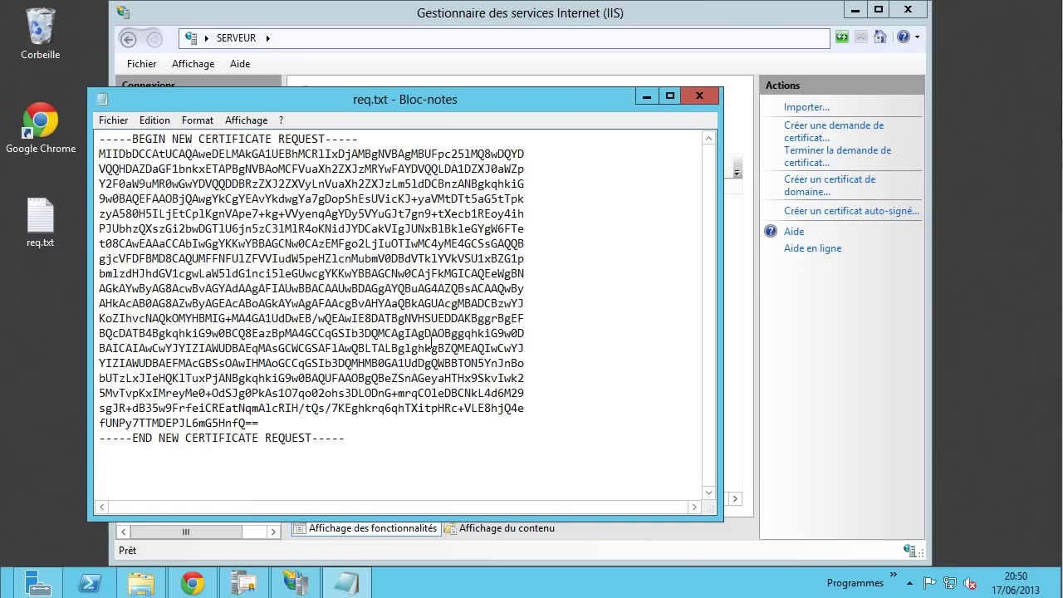
pyautogui.moveTo(347, 440); pyautogui.dragTo(92, 132)
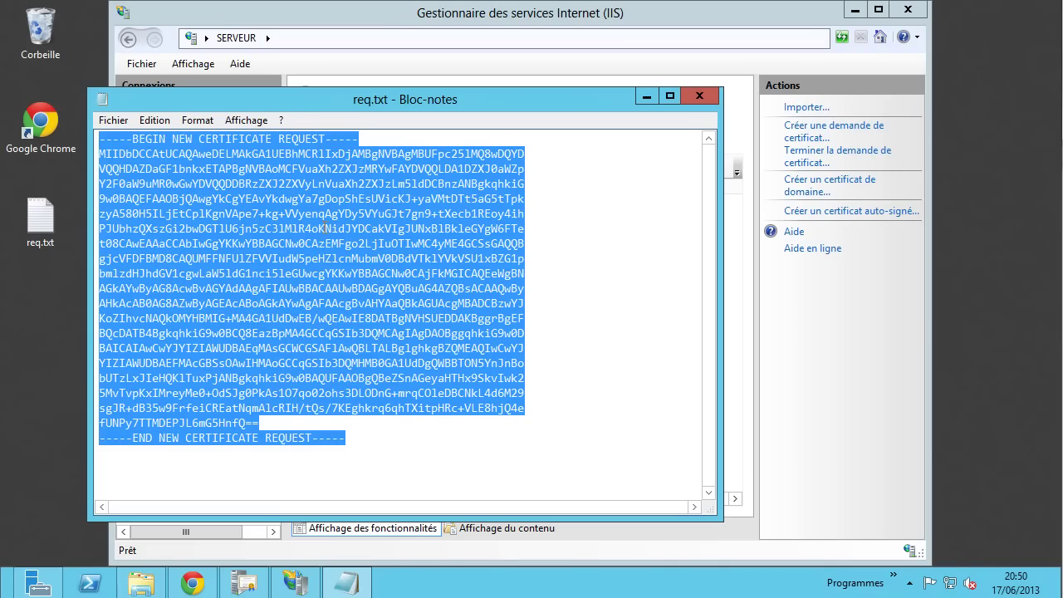
pyautogui.rightClick(285, 198)
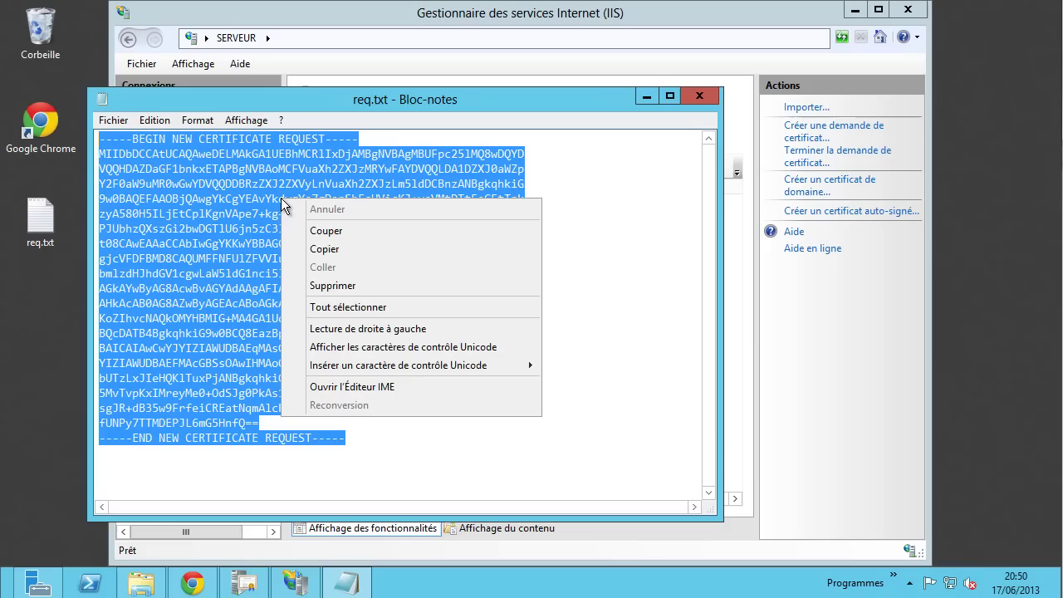
pyautogui.click(337, 244)
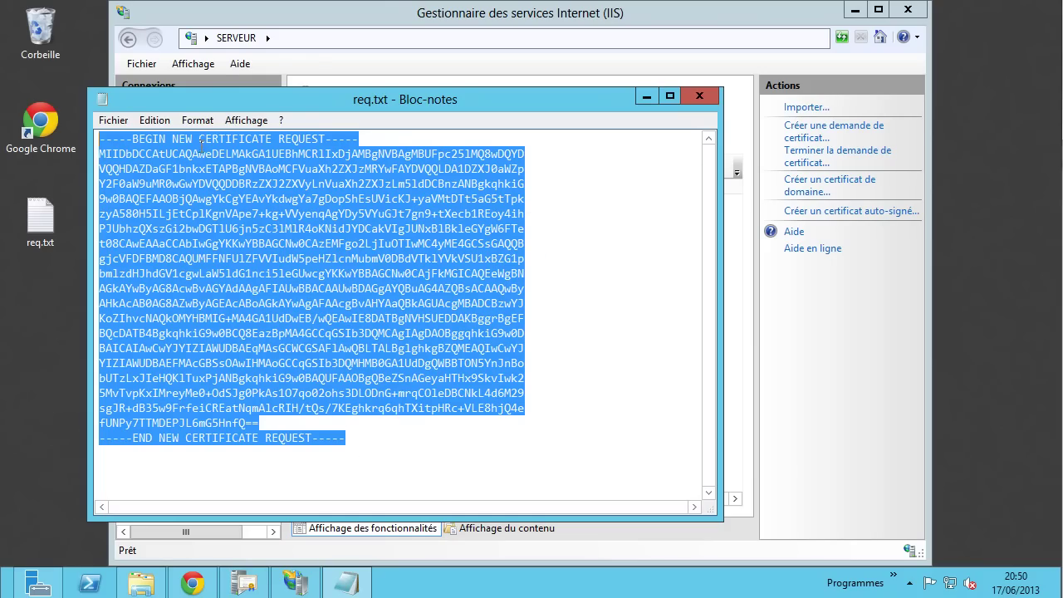
# - Go to the CertSrv advanced certificate request form from the home page
pyautogui.click(193, 583)
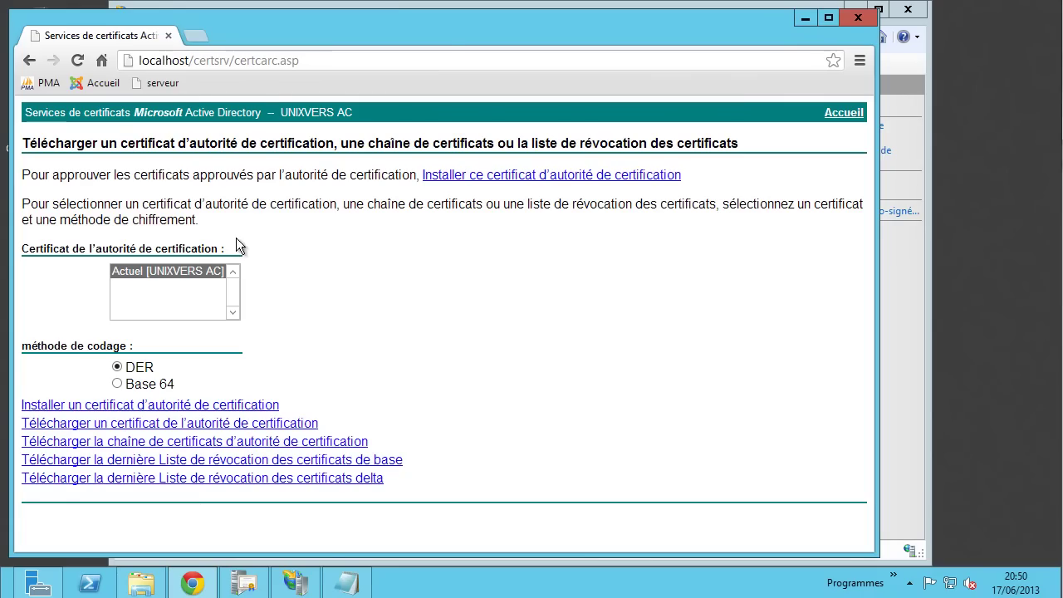
pyautogui.click(846, 113)
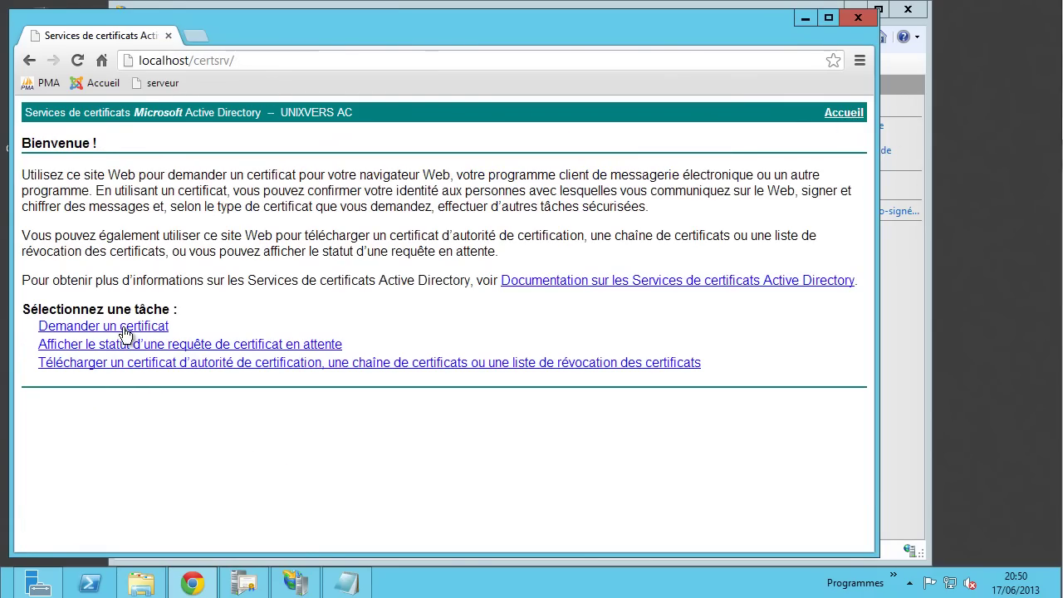
pyautogui.click(124, 330)
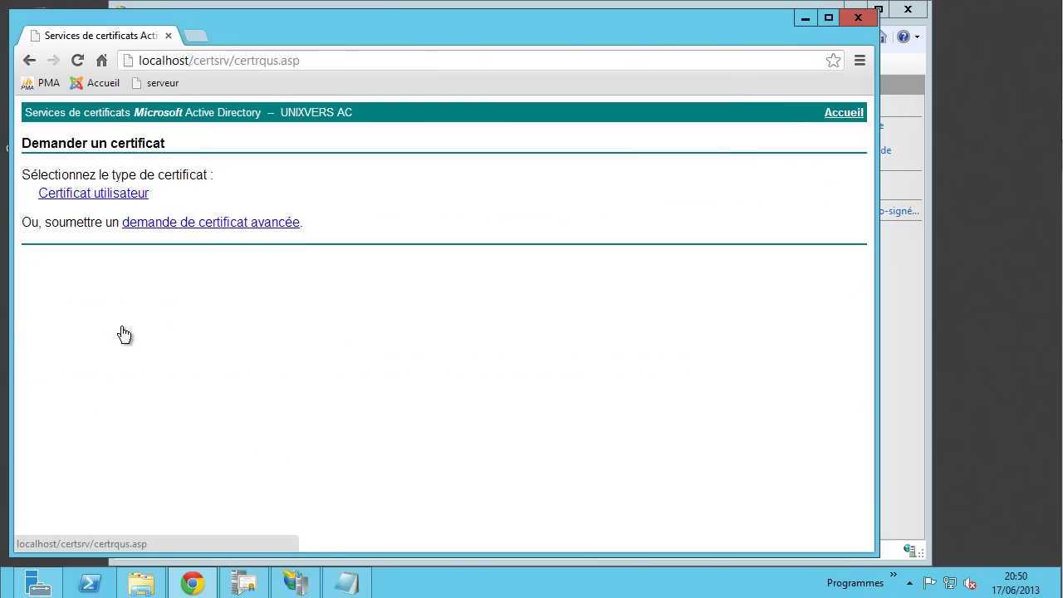
pyautogui.click(222, 230)
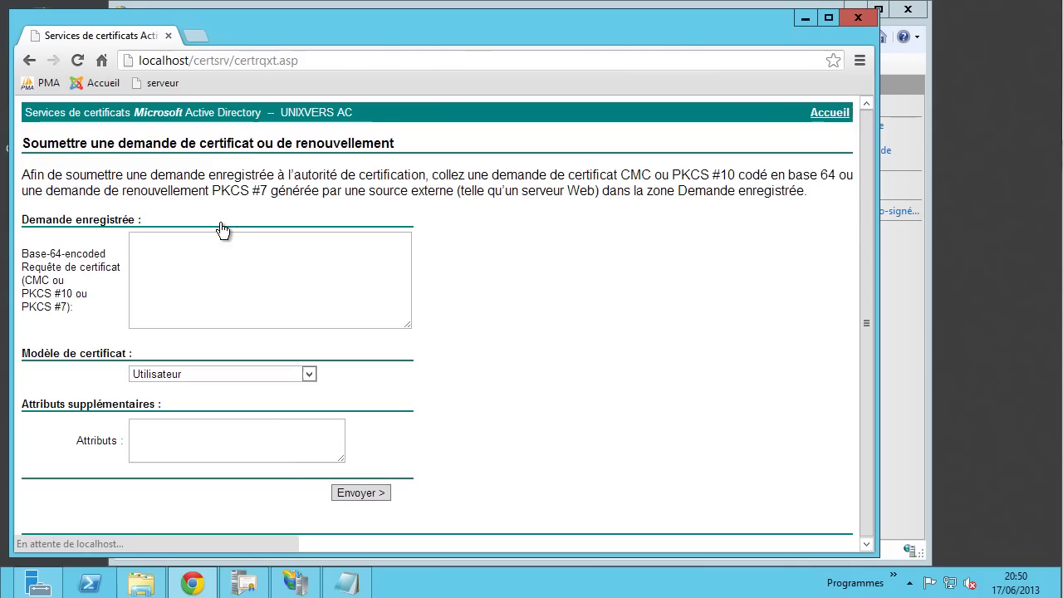
# - Paste the copied request, choose the Serveur Web template, and submit it
pyautogui.doubleClick(30, 254)
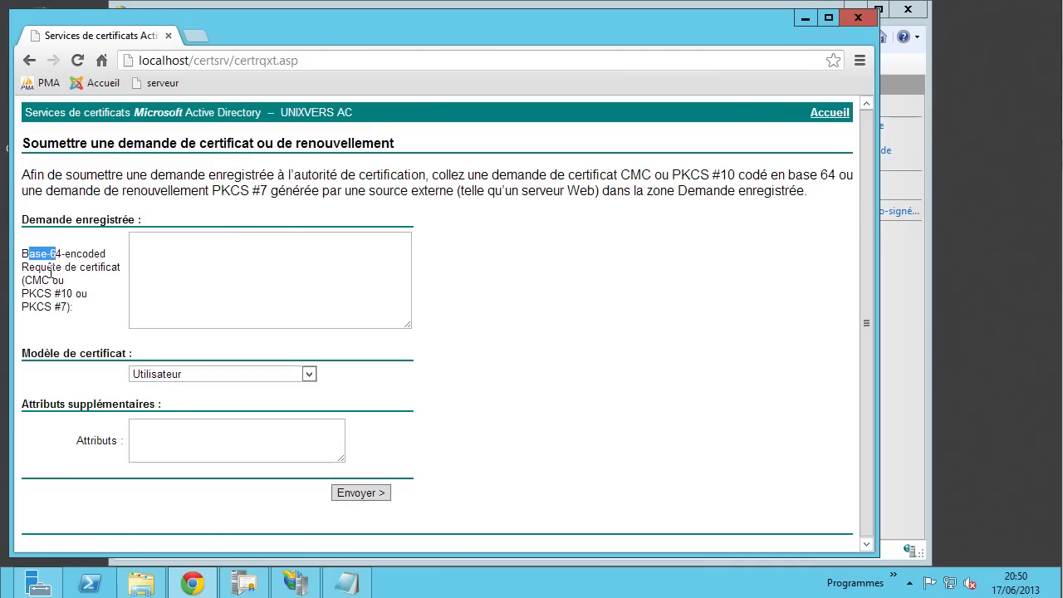
pyautogui.moveTo(47, 267); pyautogui.dragTo(71, 254)
pyautogui.click(208, 246)
pyautogui.rightClick(209, 246)
pyautogui.click(278, 380)
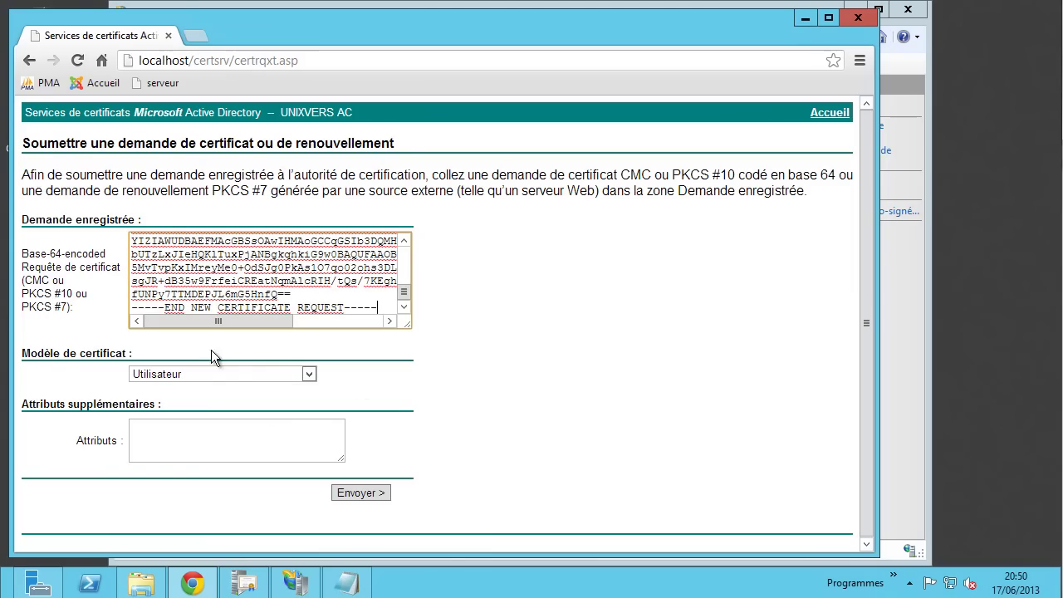
pyautogui.click(226, 372)
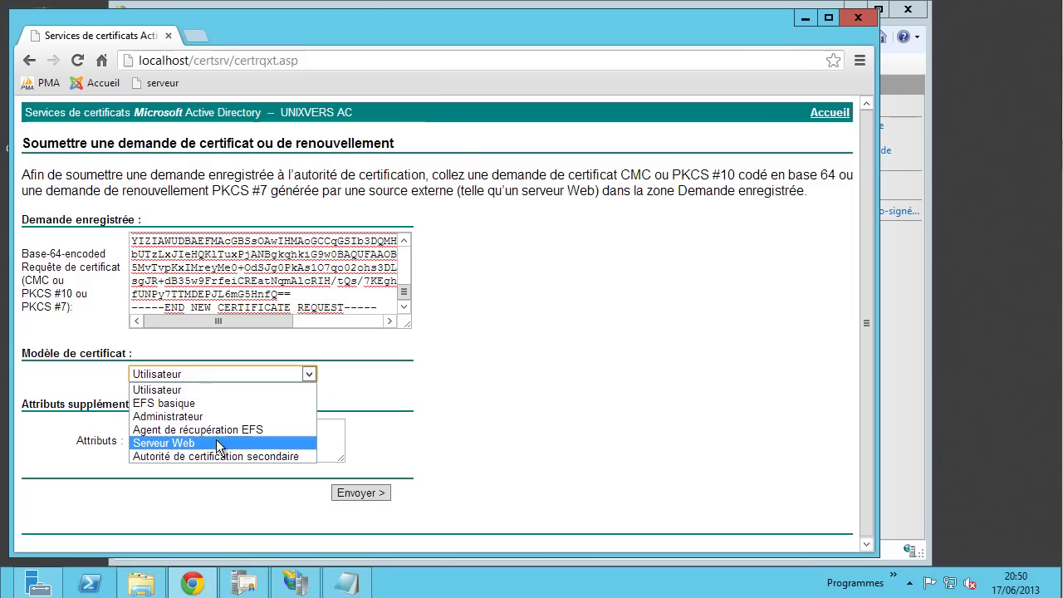
pyautogui.click(190, 443)
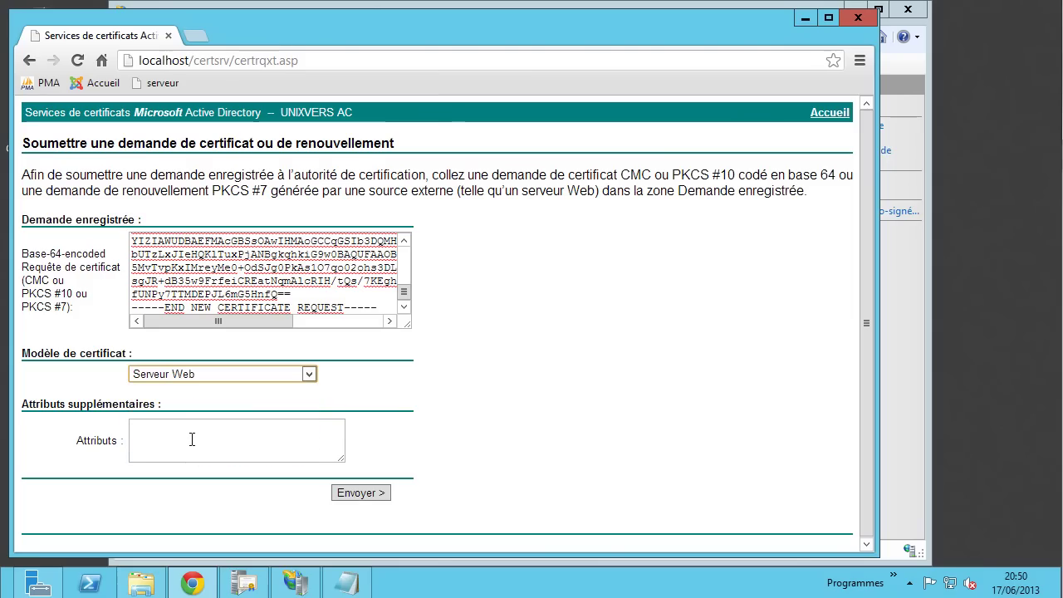
pyautogui.click(189, 437)
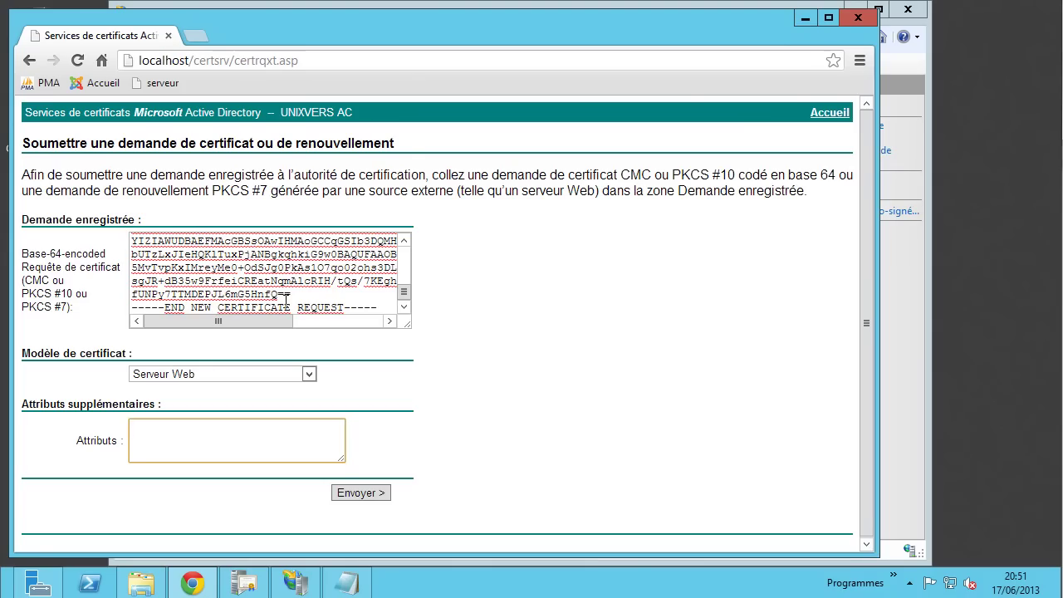
pyautogui.click(371, 493)
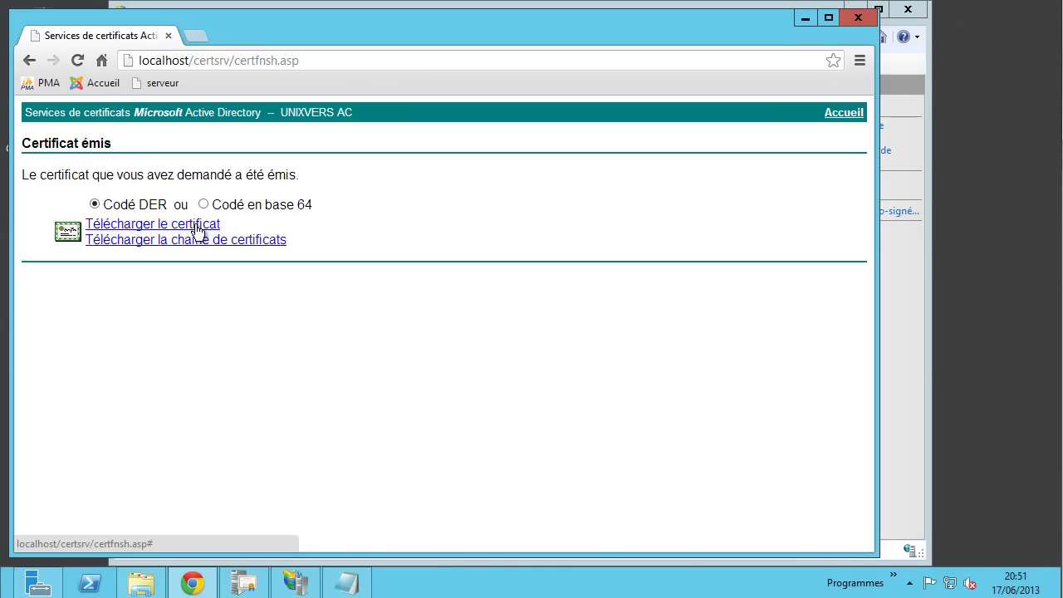
# - Download the issued certificate and move certnew.cer to the Desktop
pyautogui.click(142, 227)
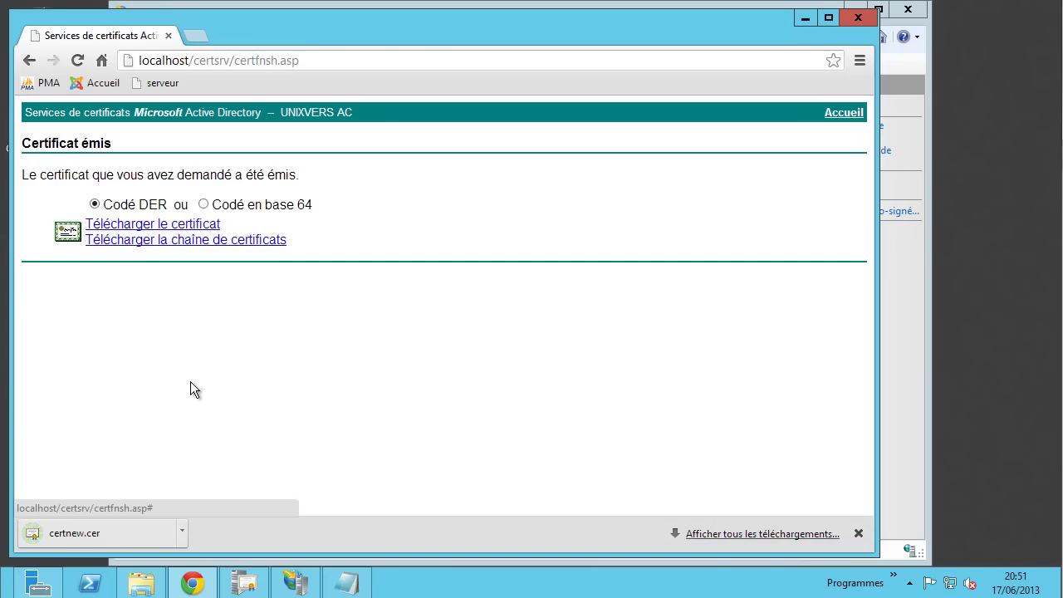
pyautogui.rightClick(110, 534)
pyautogui.click(131, 481)
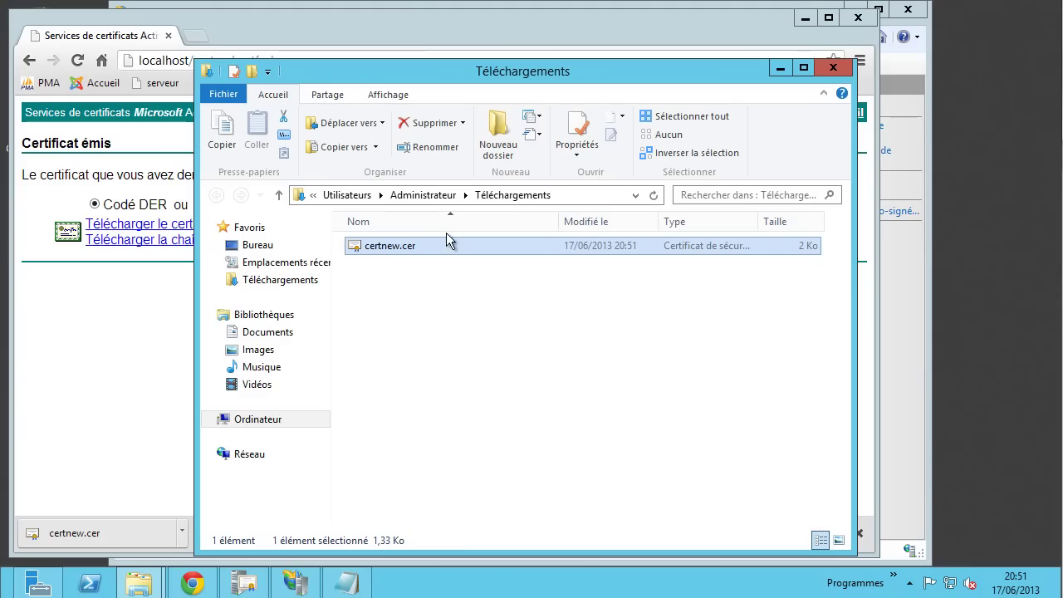
pyautogui.moveTo(382, 250); pyautogui.dragTo(256, 247)
pyautogui.click(258, 245)
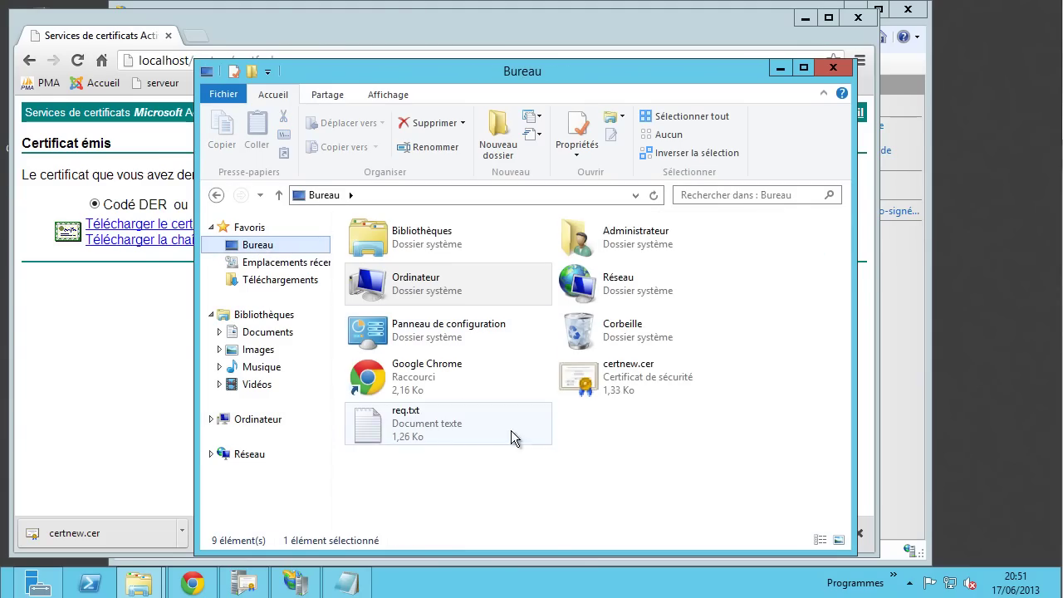
# - Open certnew.cer from the Bureau folder to view the certificate
pyautogui.rightClick(614, 390)
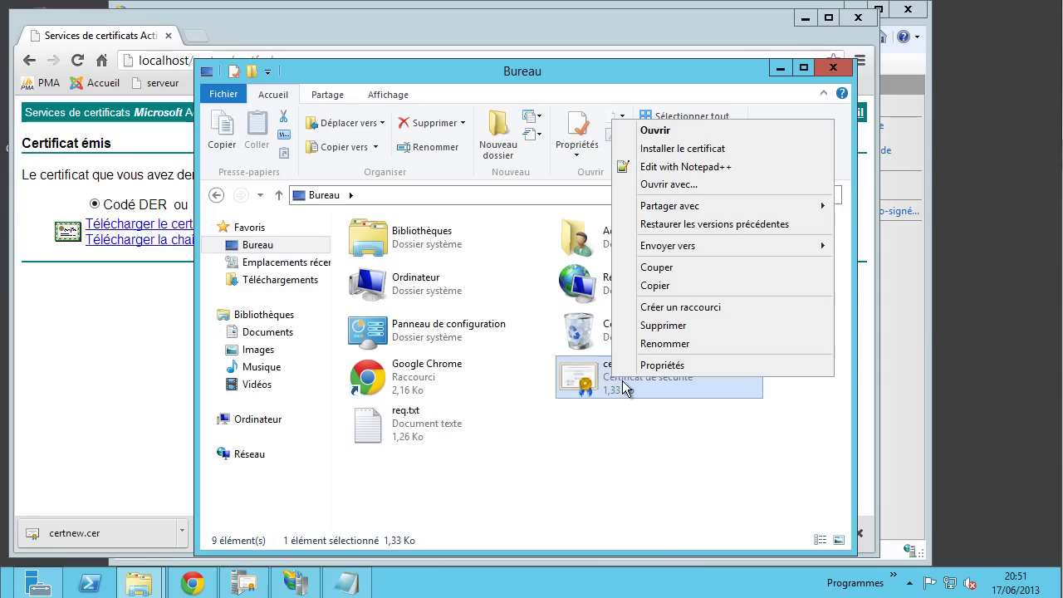
pyautogui.click(579, 456)
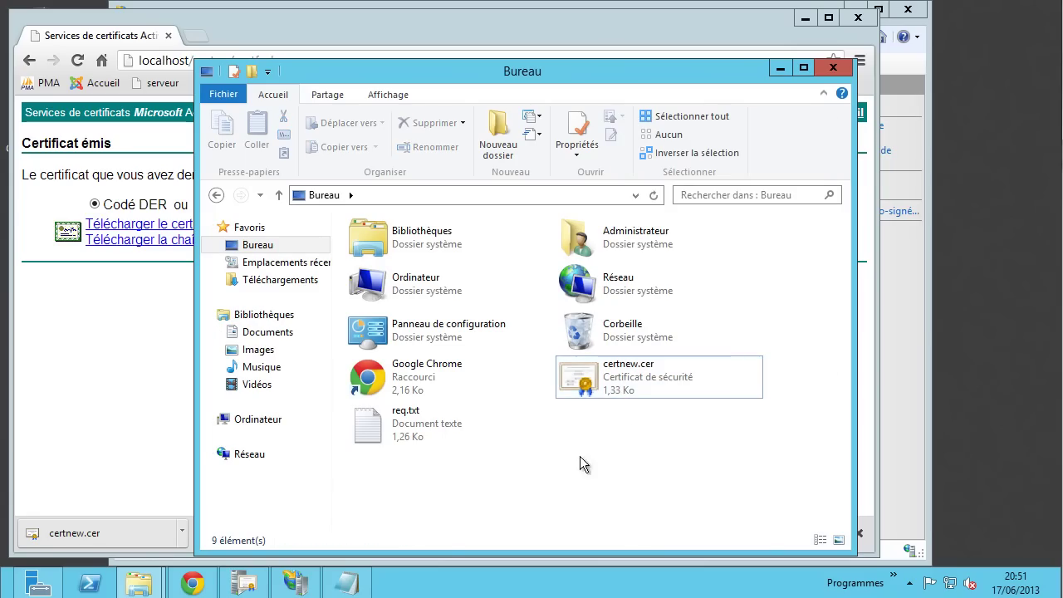
pyautogui.click(374, 431)
pyautogui.click(624, 389)
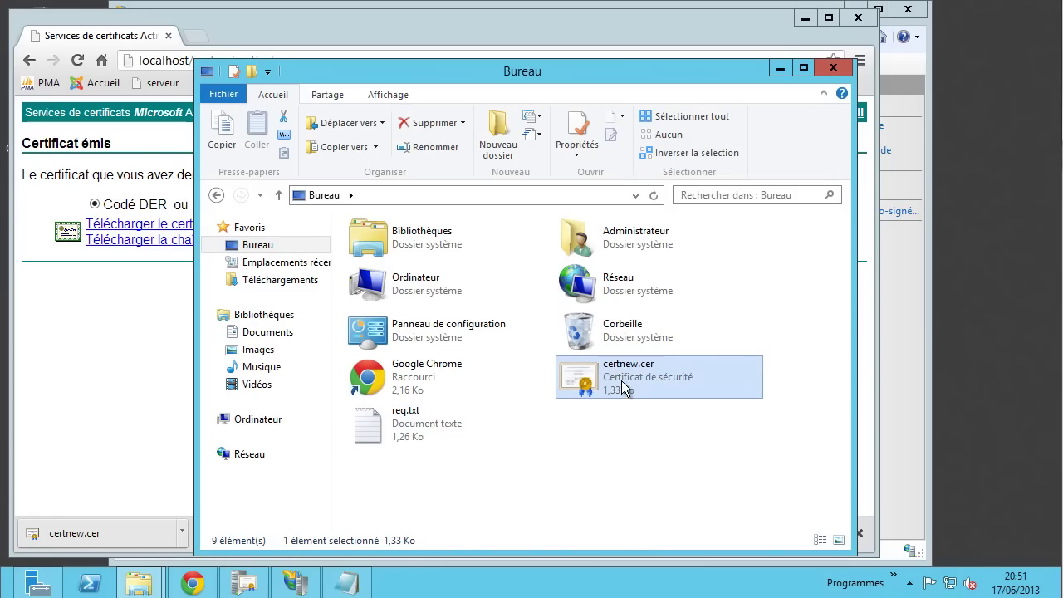
pyautogui.rightClick(619, 376)
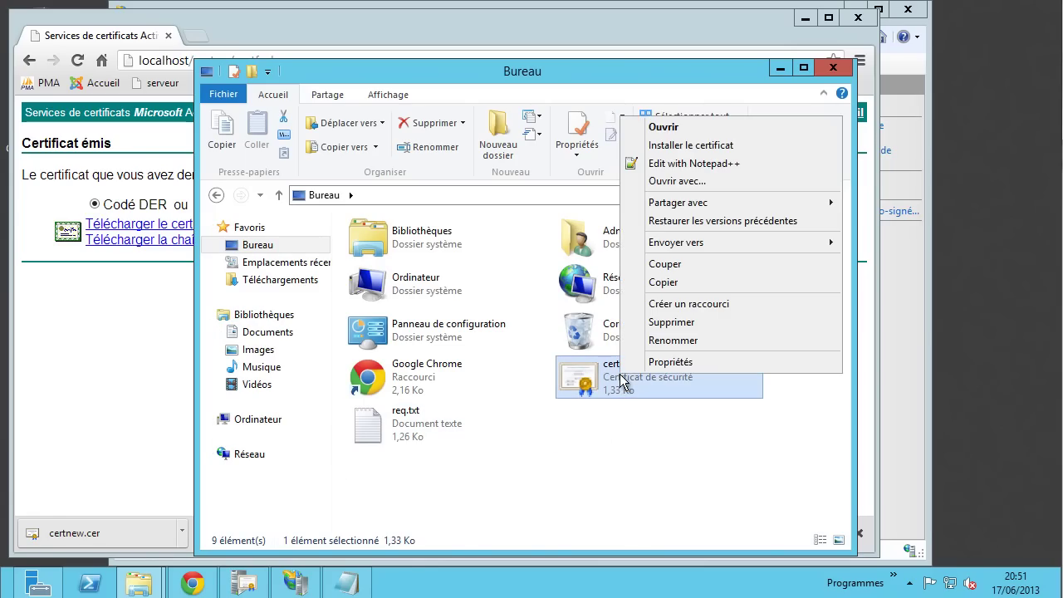
pyautogui.click(680, 129)
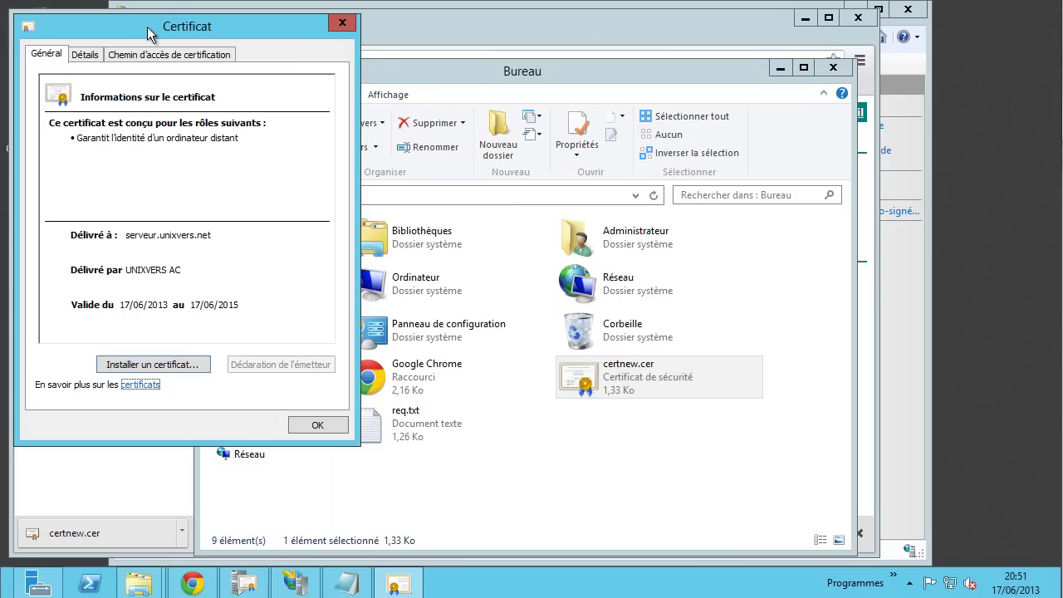
# - Review the certificate's issuer UNIXVERS AC, validity dates, subject and CRL distribution point
pyautogui.moveTo(147, 28); pyautogui.dragTo(377, 51)
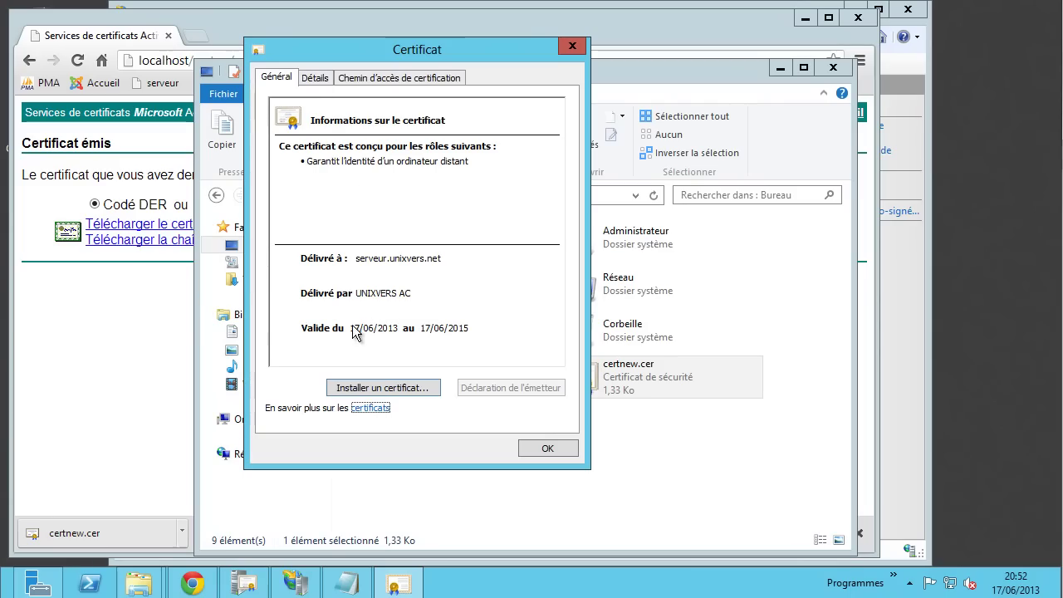
pyautogui.click(312, 77)
pyautogui.click(319, 206)
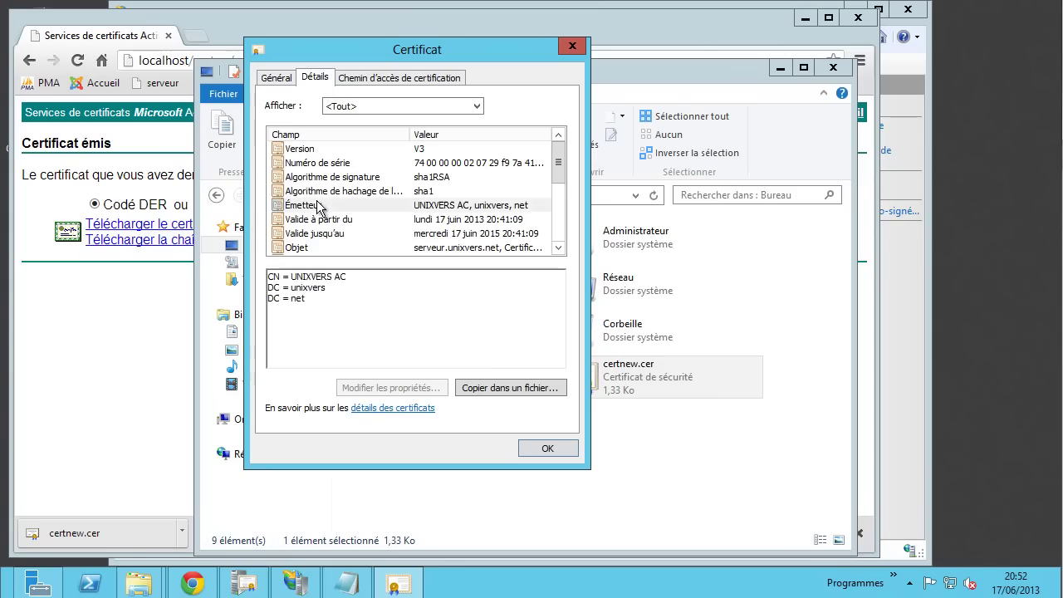
pyautogui.click(371, 219)
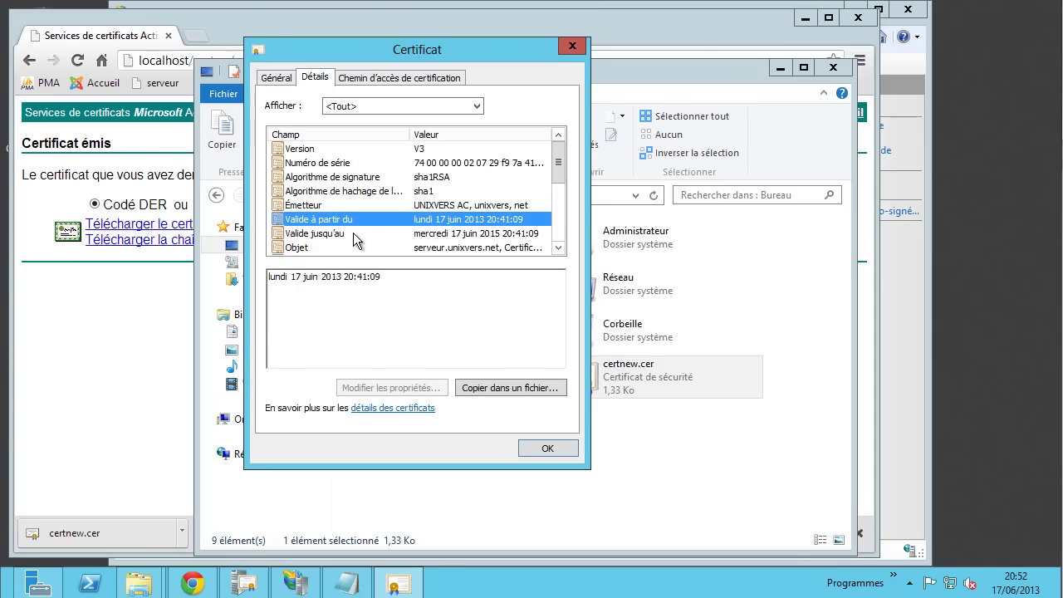
pyautogui.click(353, 234)
pyautogui.click(350, 246)
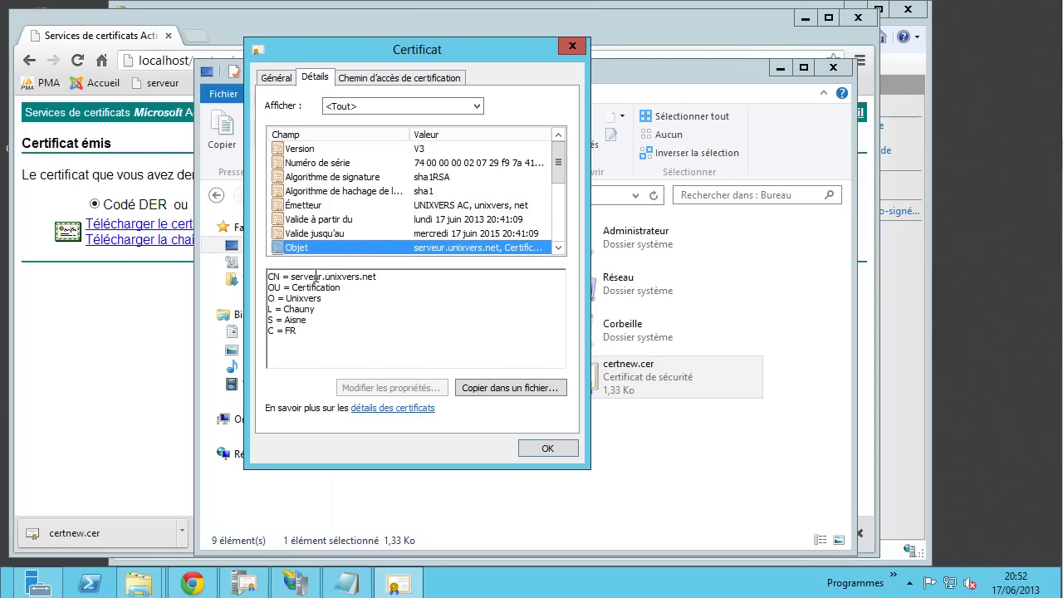
pyautogui.scroll(-3, 375, 209)
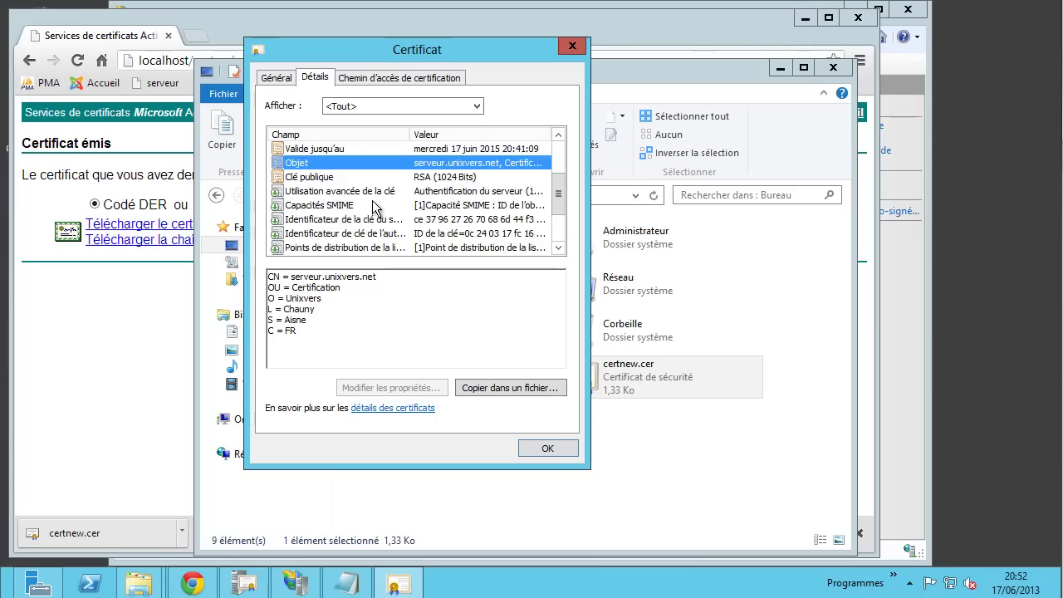
pyautogui.click(323, 208)
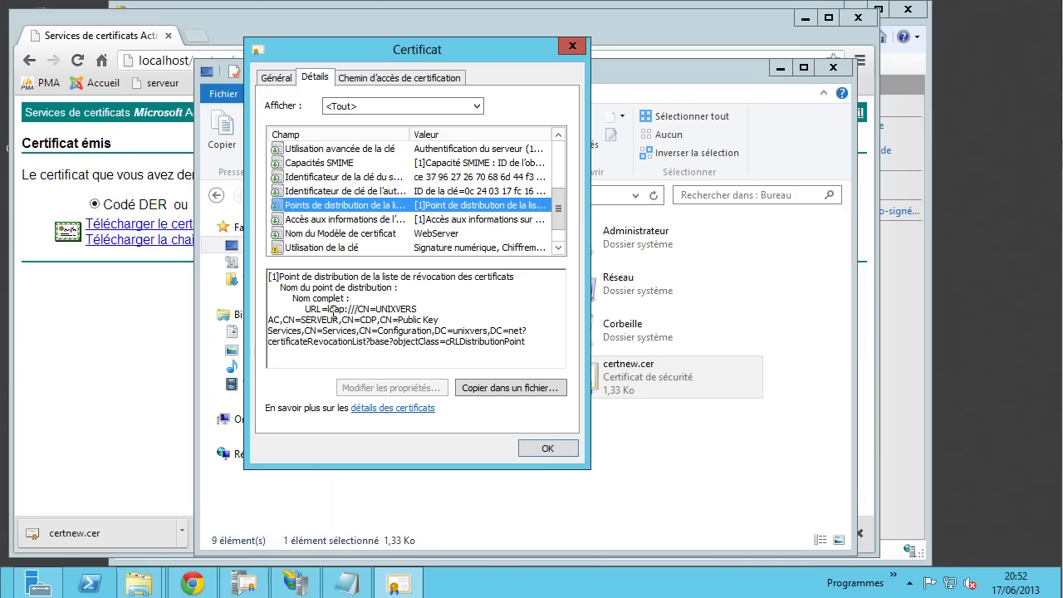
pyautogui.moveTo(328, 309); pyautogui.dragTo(436, 332)
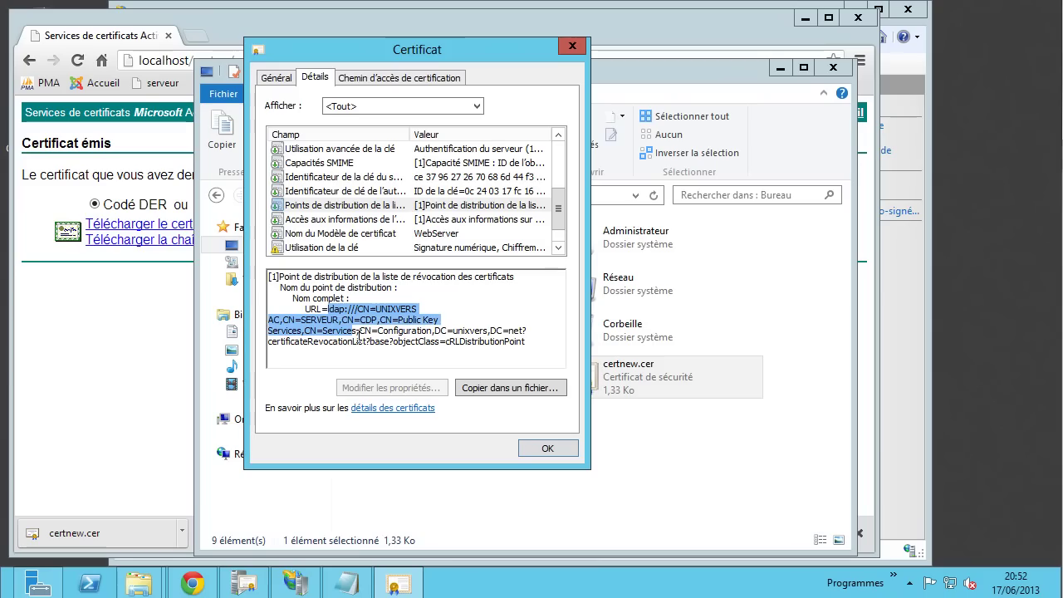
pyautogui.click(381, 350)
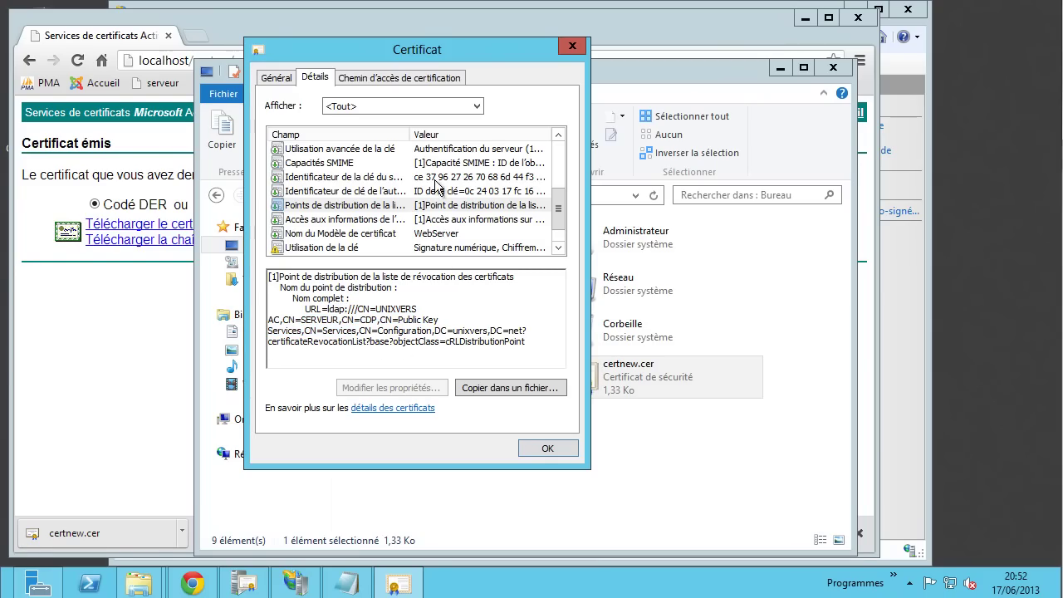
# - Check the certification path from UNIXVERS AC to serveur.unixvers.net, then close the certificate
pyautogui.click(396, 86)
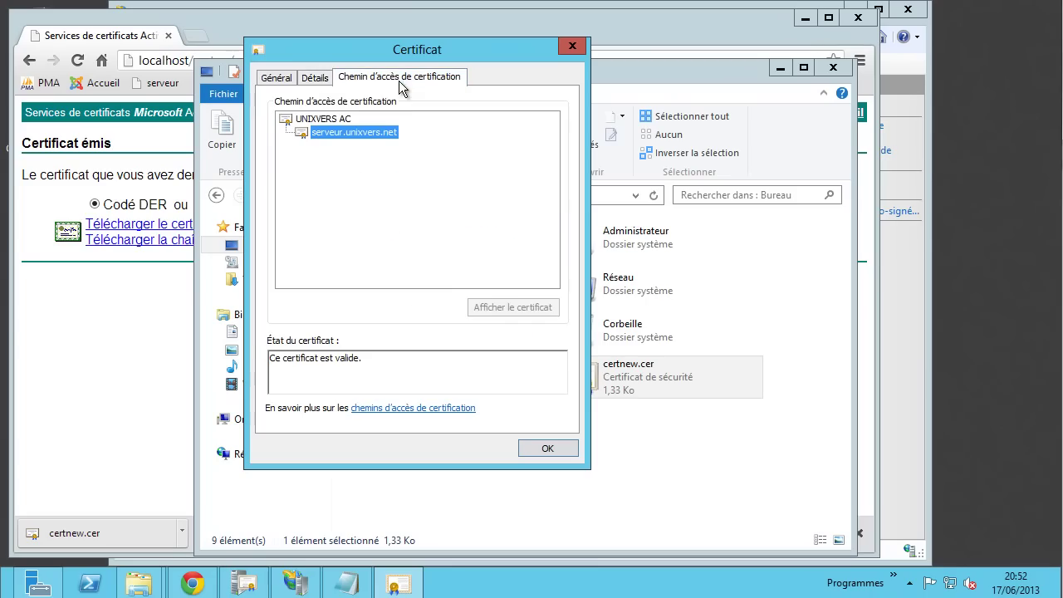
pyautogui.click(331, 118)
pyautogui.click(344, 135)
pyautogui.click(330, 120)
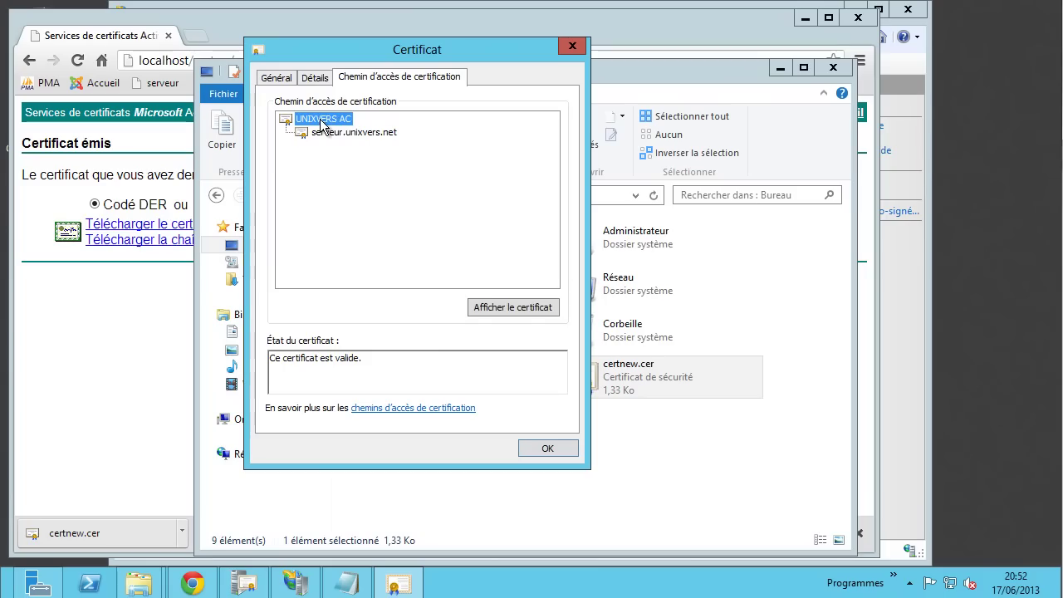
pyautogui.click(350, 135)
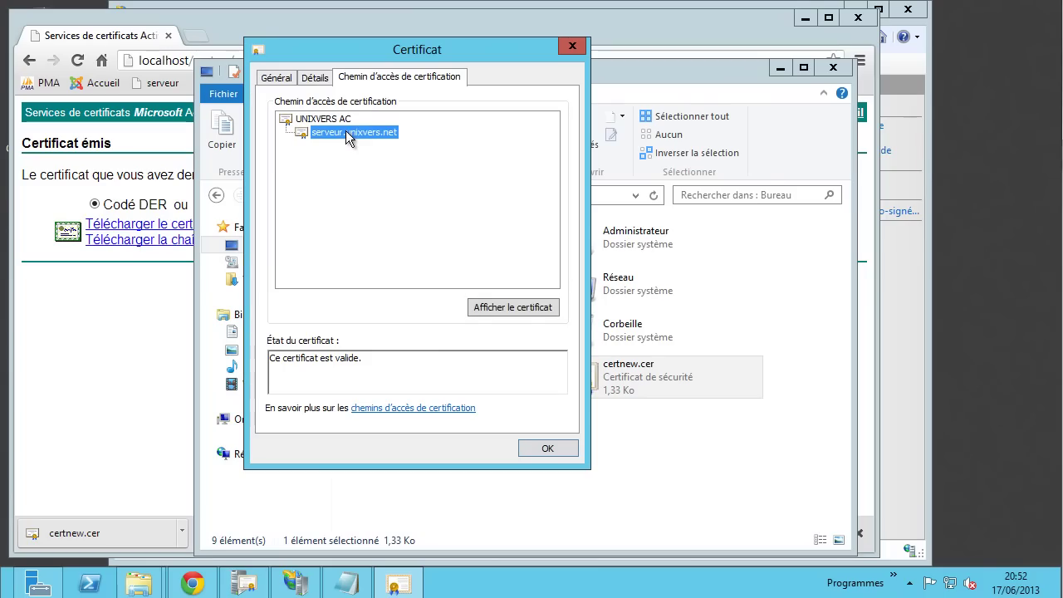
pyautogui.click(339, 121)
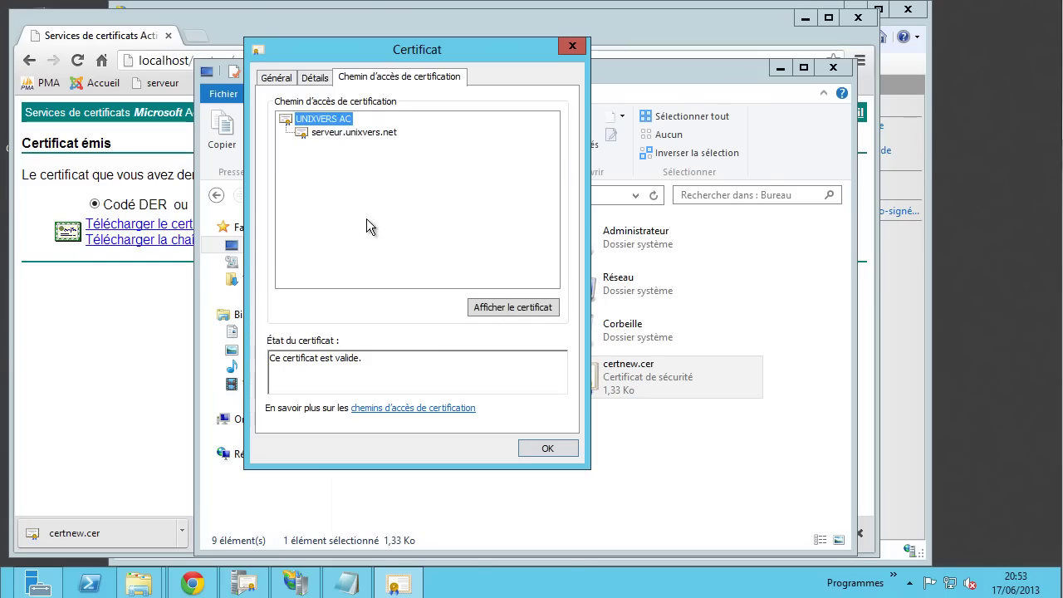
pyautogui.click(548, 449)
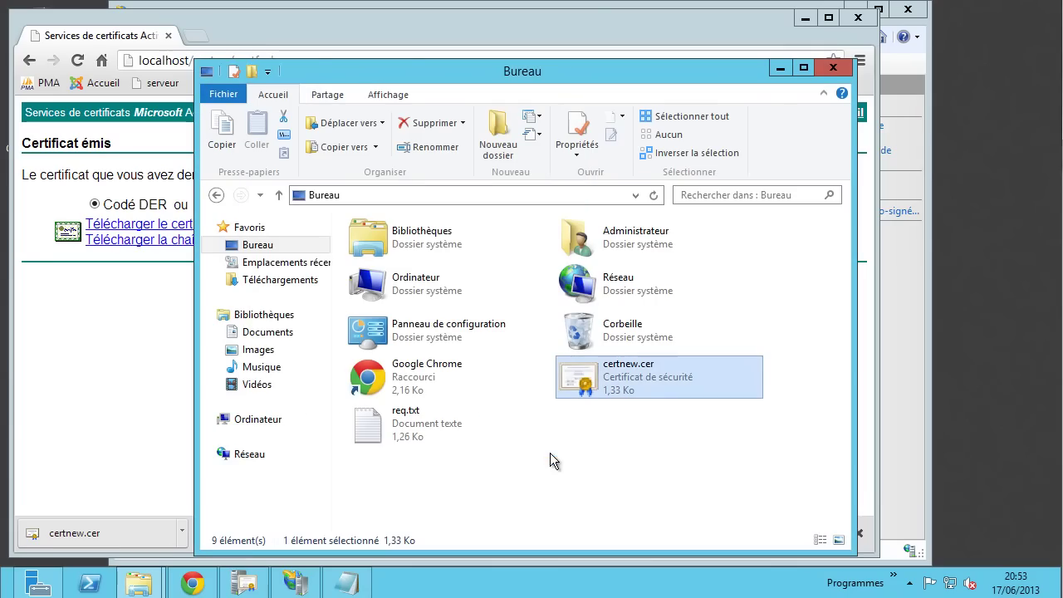
# - Reopen certnew.cer for another look, then close it again
pyautogui.rightClick(608, 380)
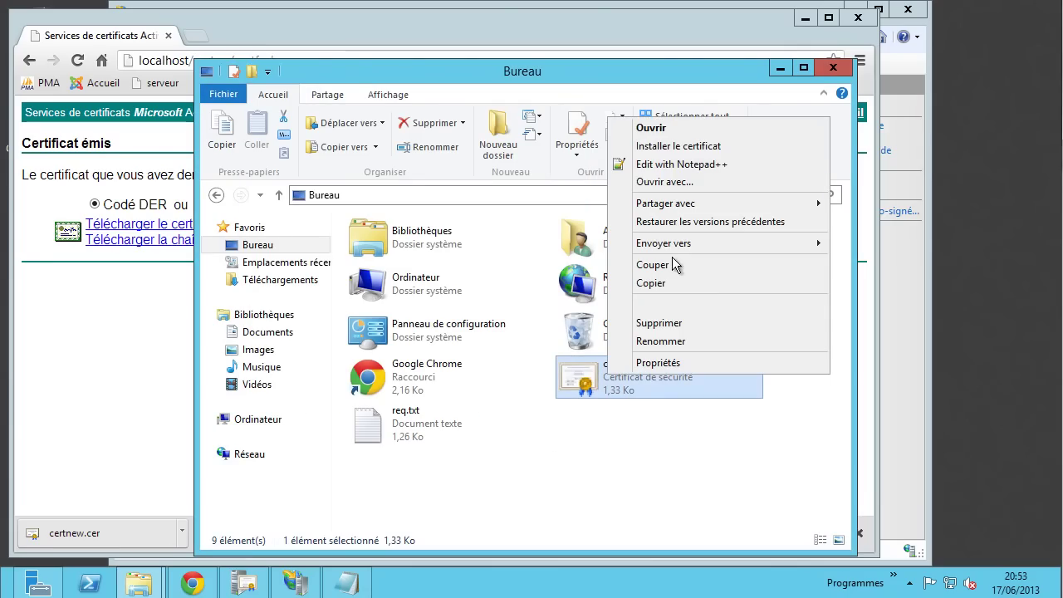
pyautogui.click(666, 133)
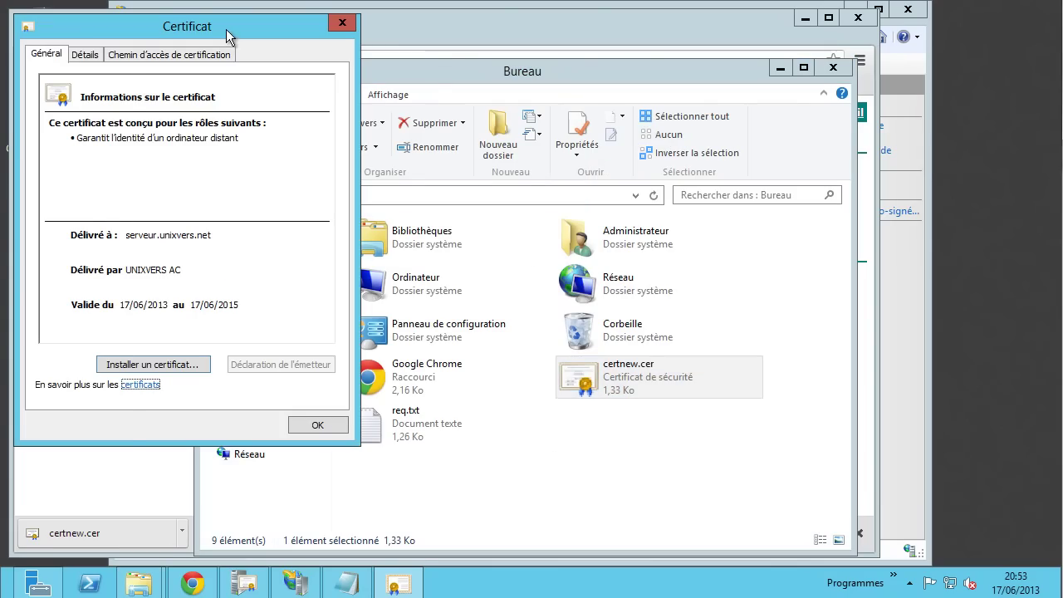
pyautogui.moveTo(225, 29); pyautogui.dragTo(442, 54)
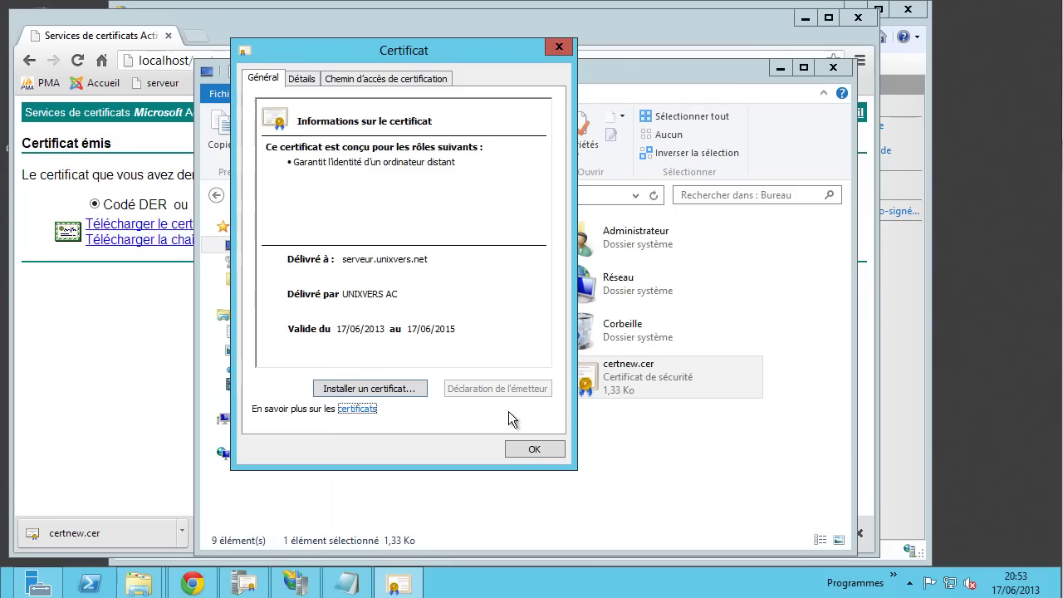
pyautogui.click(528, 451)
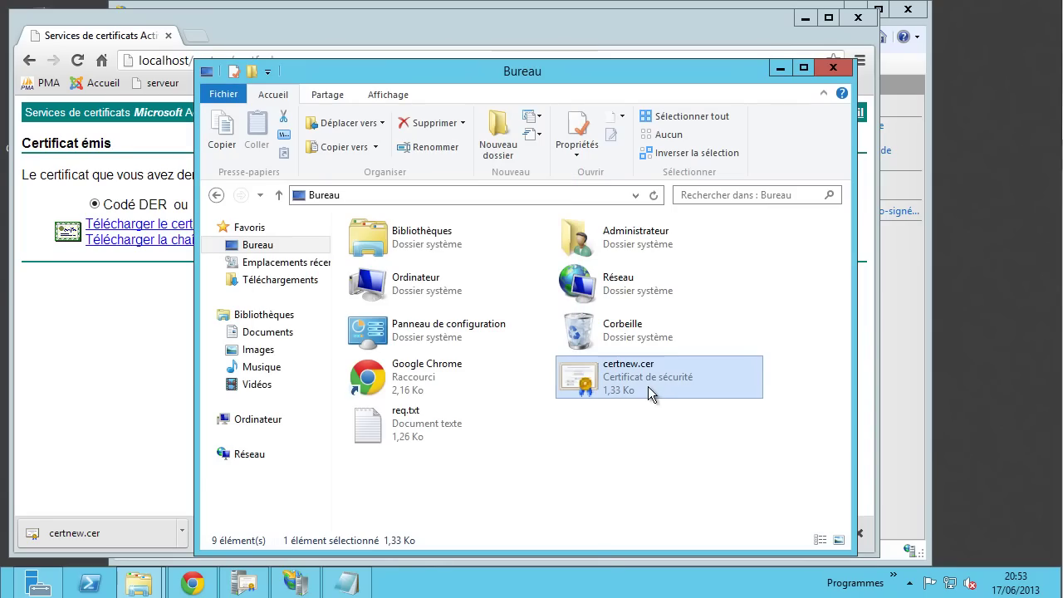
# - Refresh IIS Manager's Server Certificates view and expand the Sites node
pyautogui.click(295, 582)
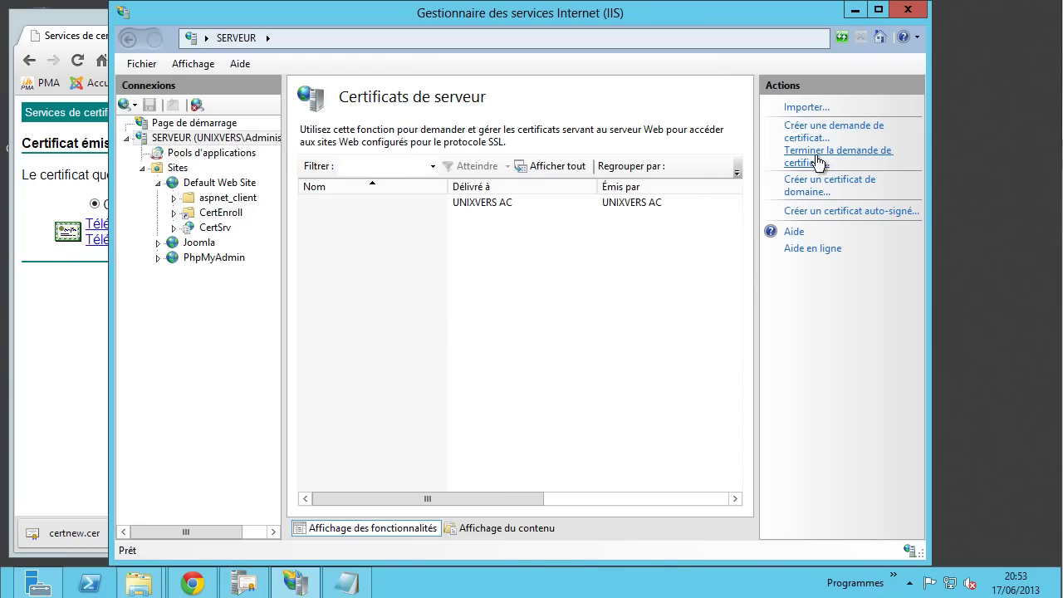
pyautogui.rightClick(646, 243)
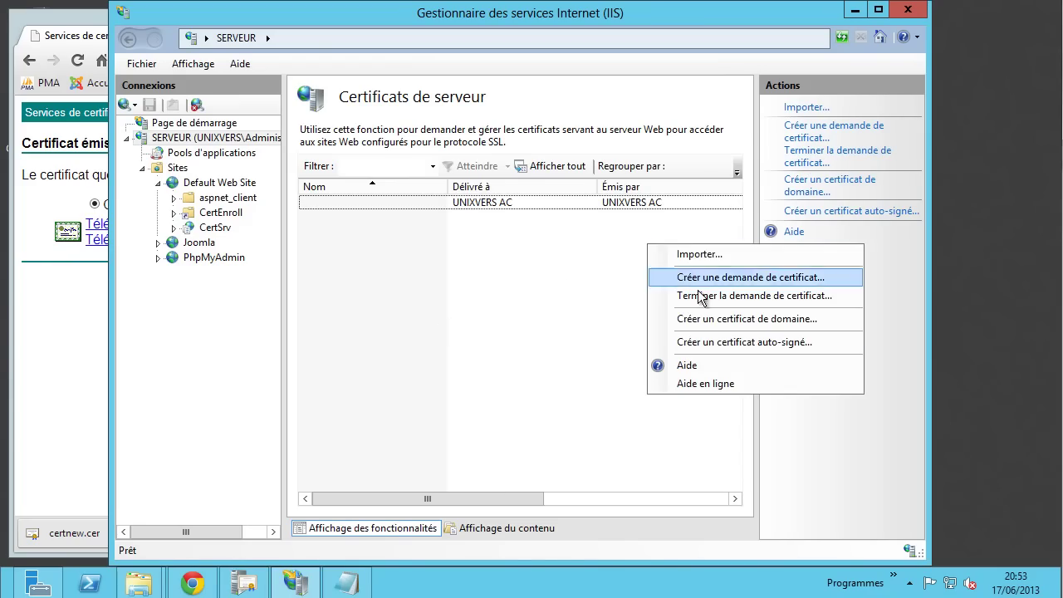
pyautogui.click(538, 280)
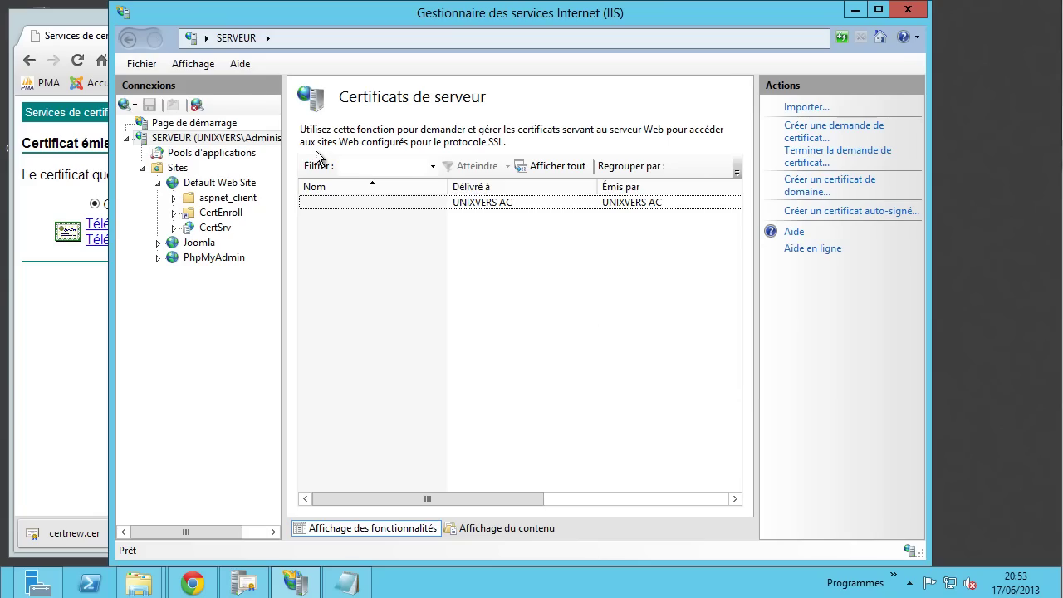
pyautogui.click(192, 64)
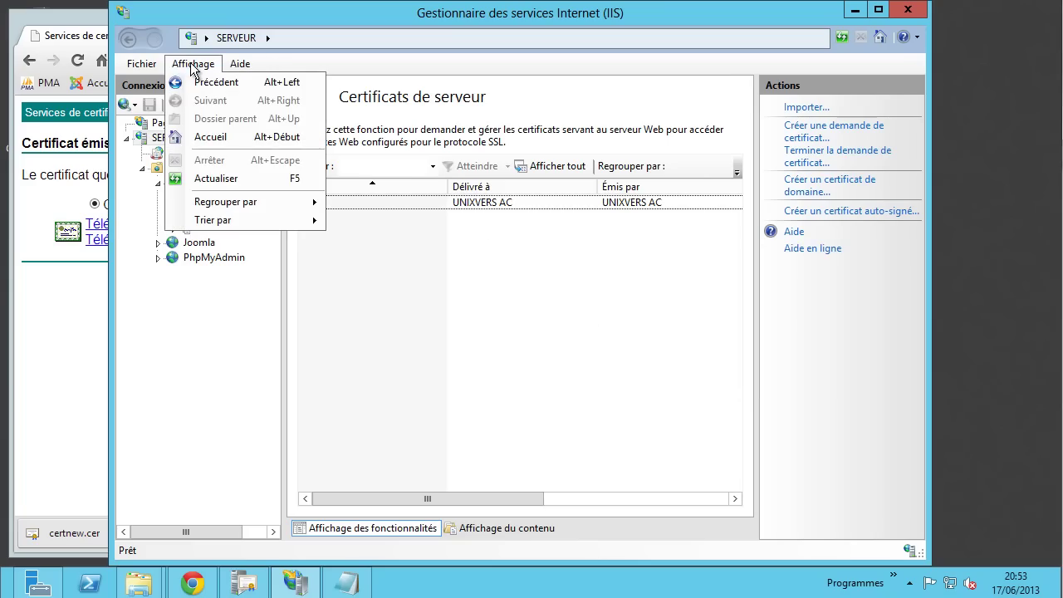
pyautogui.click(217, 179)
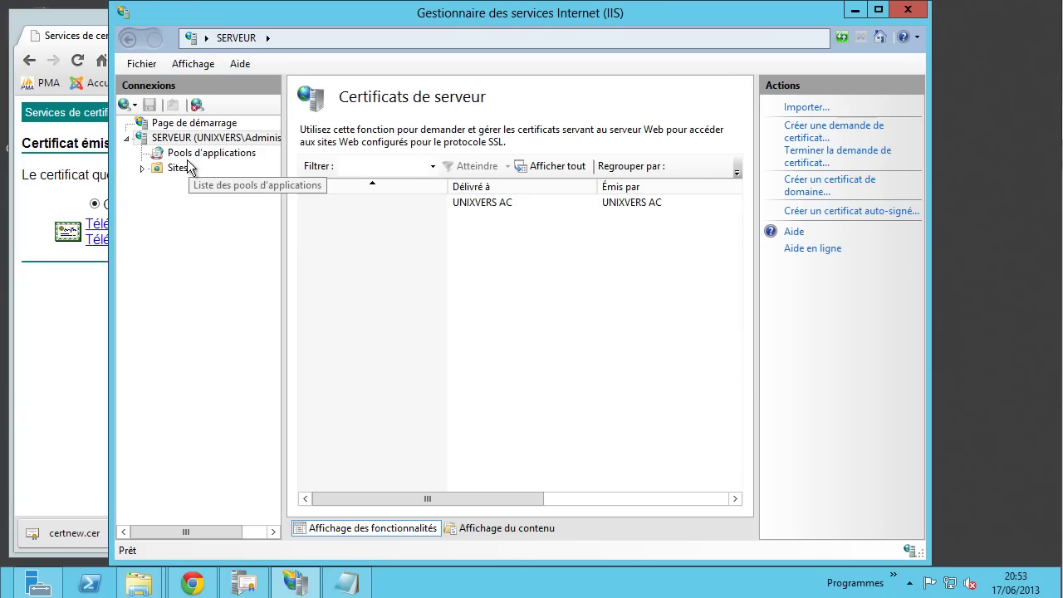
pyautogui.click(143, 168)
pyautogui.click(580, 283)
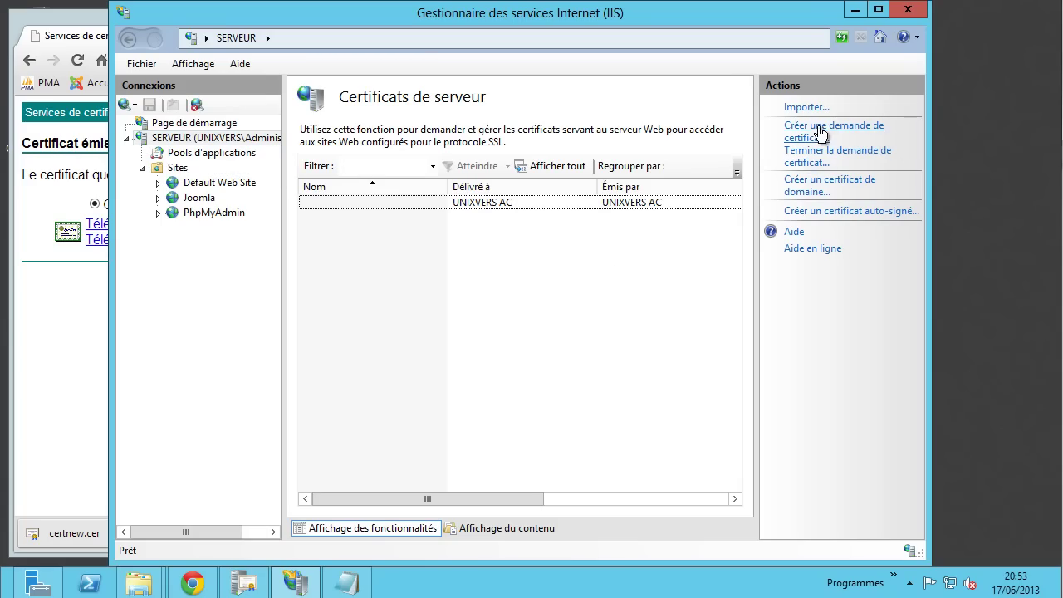
# - Start completing the certificate request, choosing Desktop certnew.cer as the CA response file
pyautogui.click(820, 158)
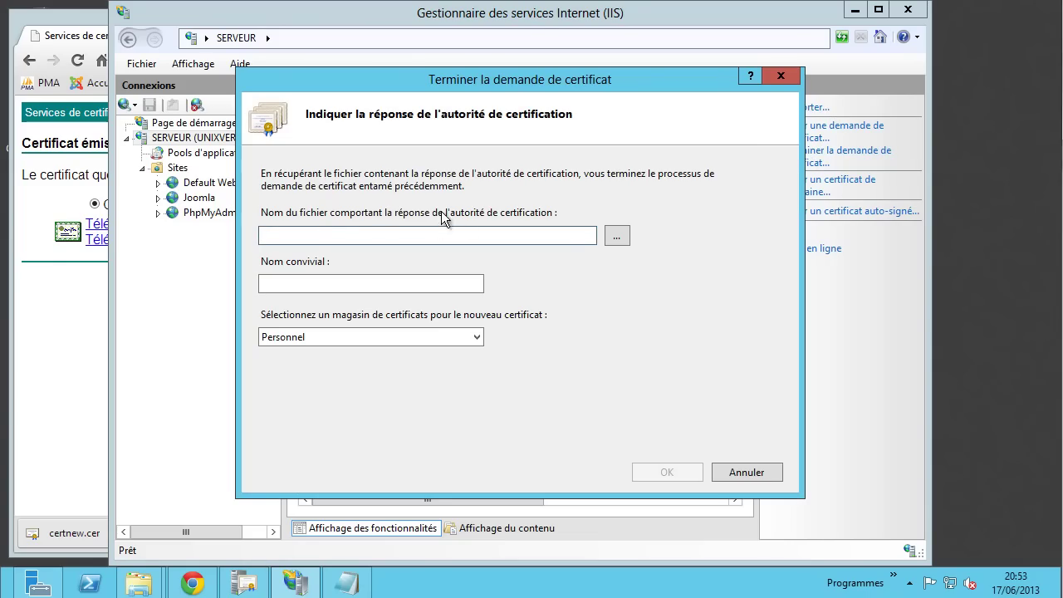
pyautogui.click(616, 237)
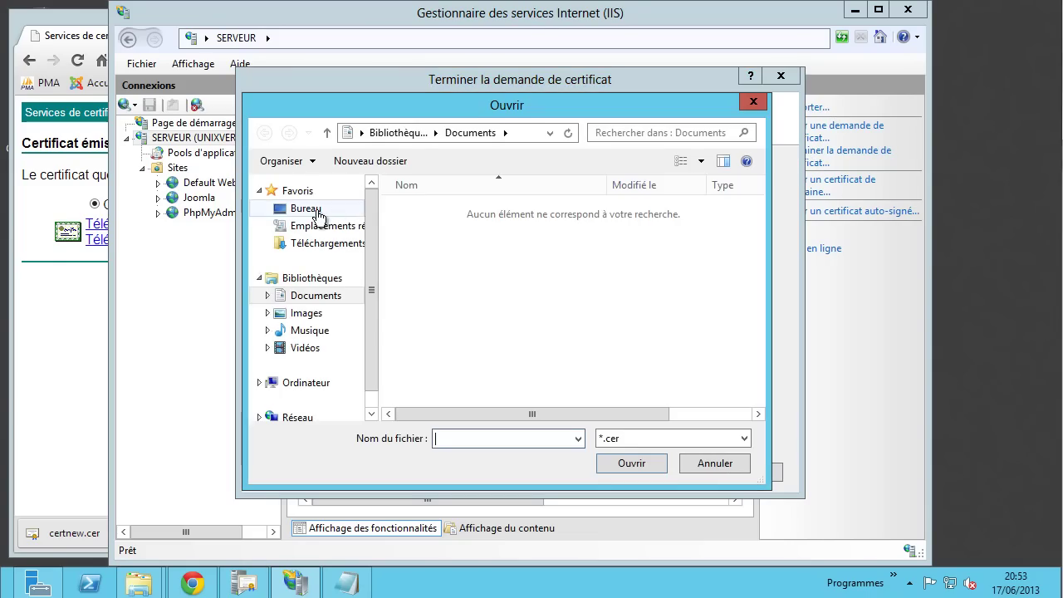
pyautogui.click(318, 213)
pyautogui.click(458, 382)
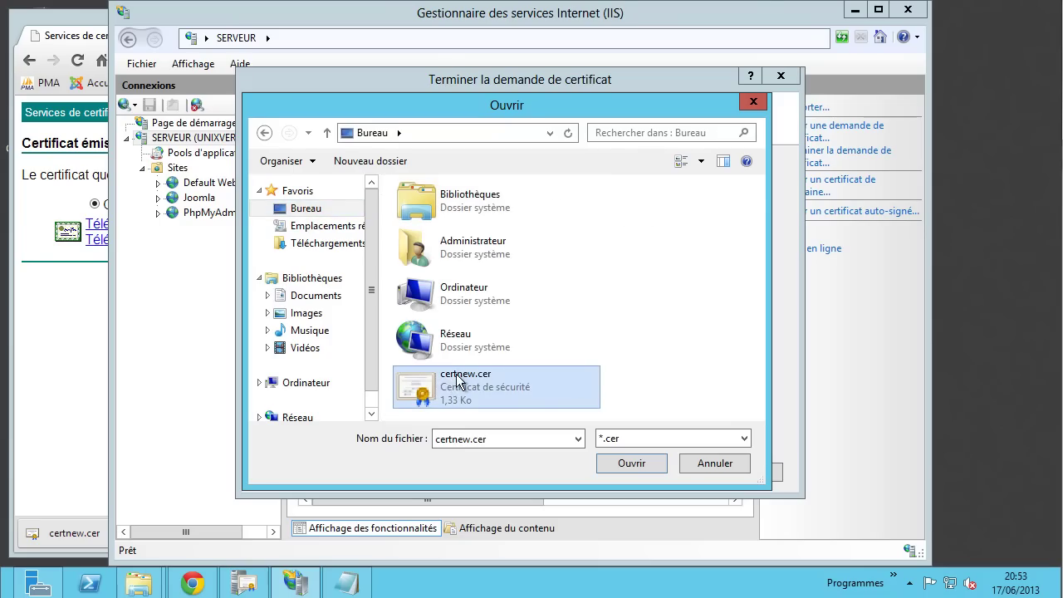
pyautogui.click(624, 462)
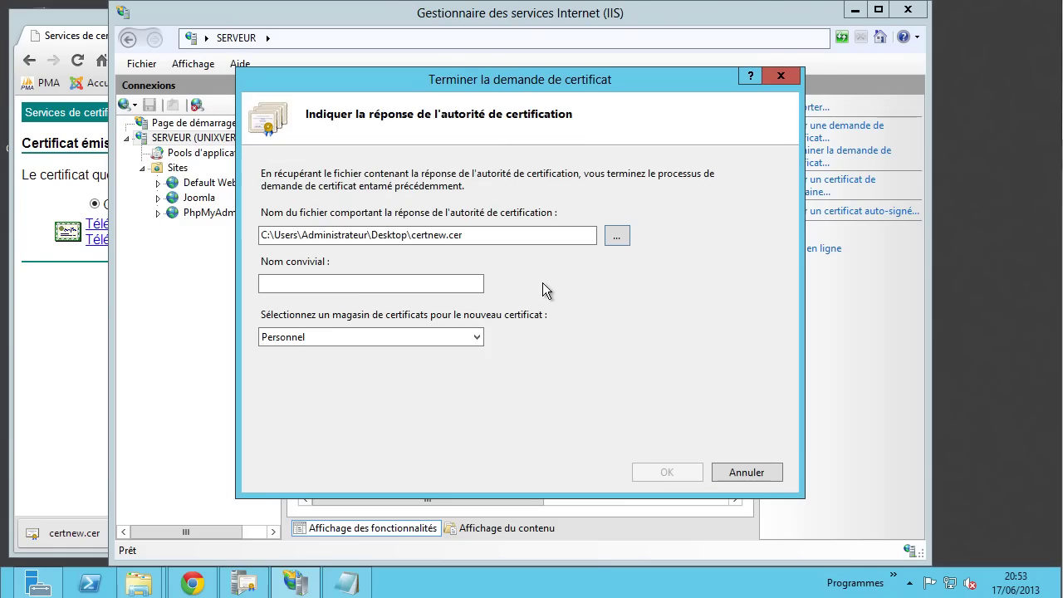
# - Enter the friendly name Serveur root and reposition the completion dialog
pyautogui.click(331, 283)
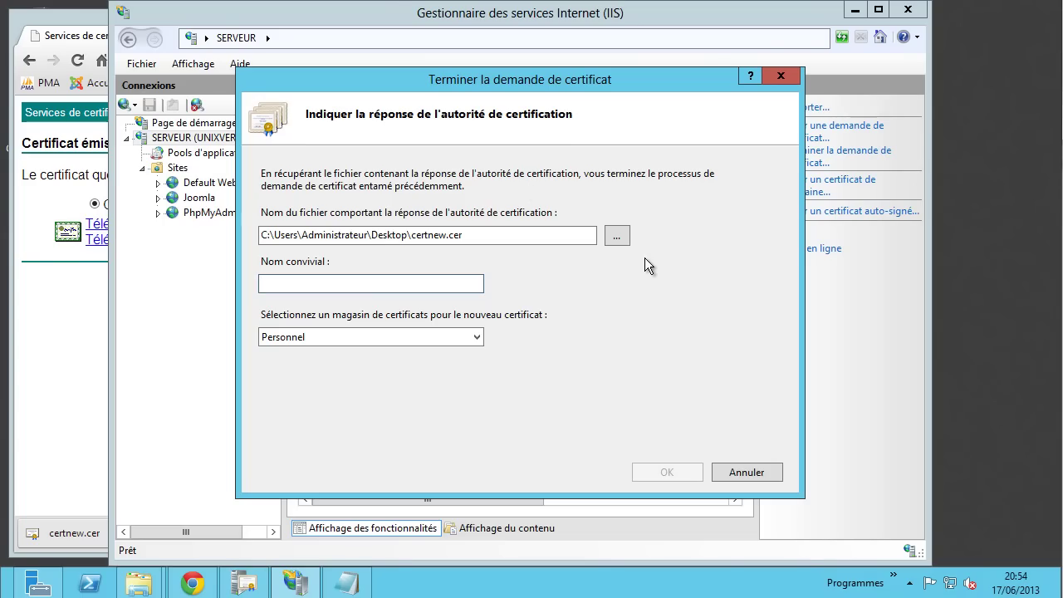
pyautogui.write('Serveur root')
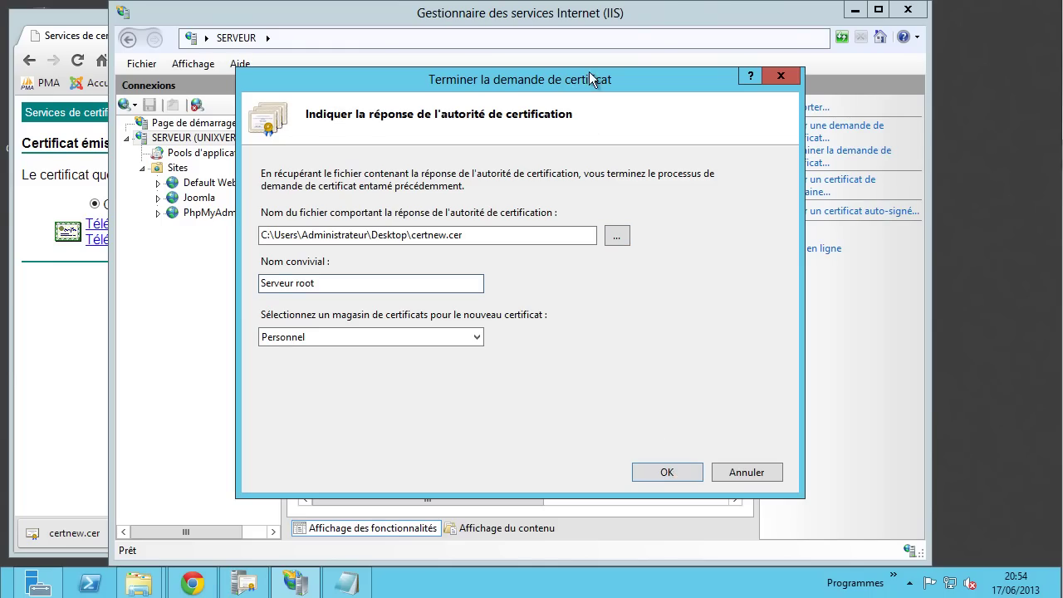
pyautogui.moveTo(591, 79); pyautogui.dragTo(664, 252)
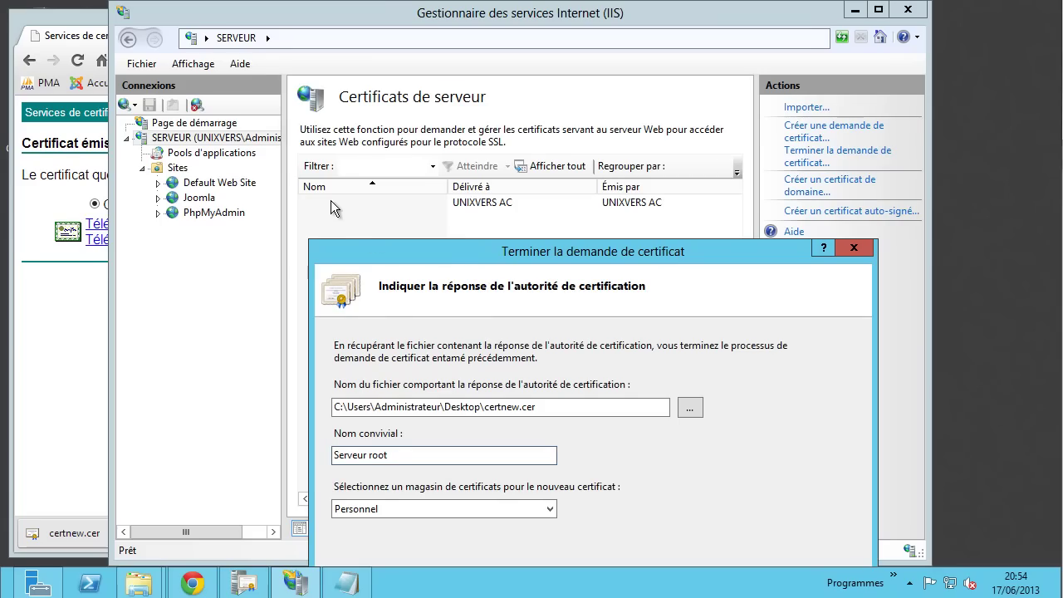
pyautogui.moveTo(513, 258); pyautogui.dragTo(487, 64)
# - Complete the certificate request, then inspect the new Serveur root certificate's details
pyautogui.click(725, 449)
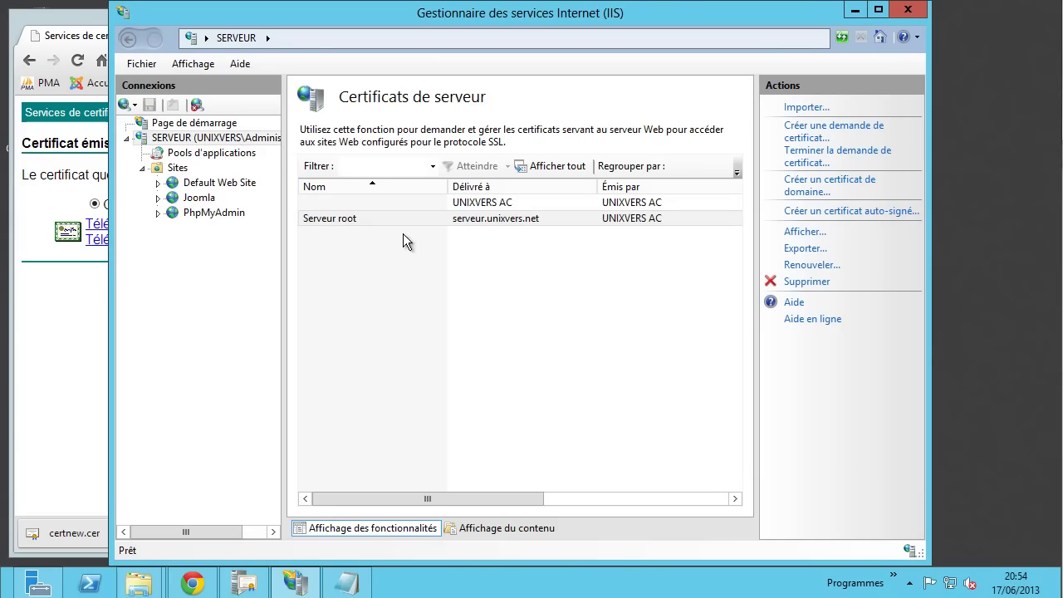
pyautogui.click(491, 219)
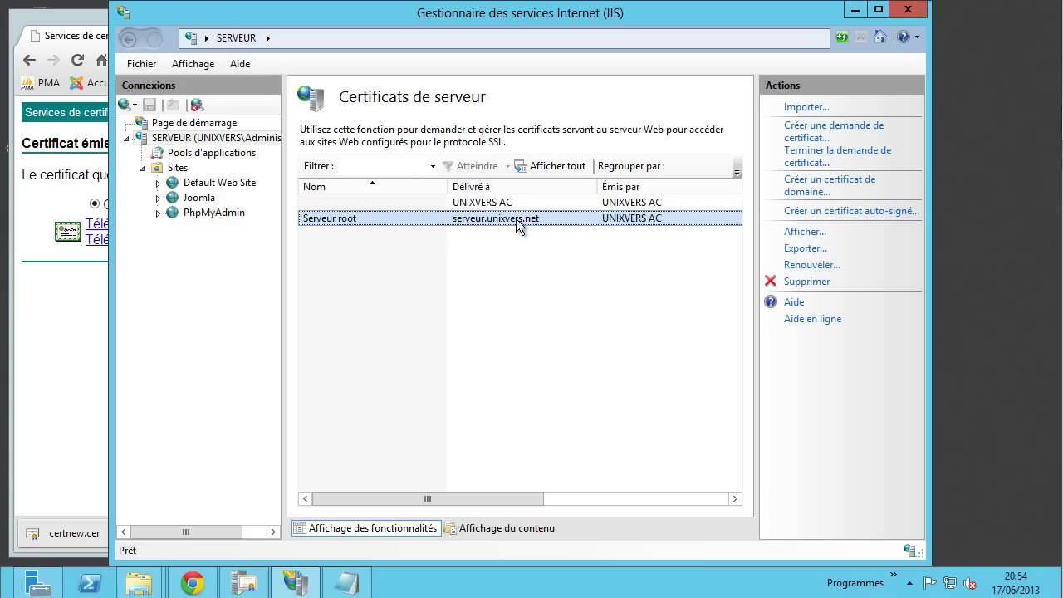
pyautogui.click(799, 234)
pyautogui.moveTo(499, 155); pyautogui.dragTo(535, 100)
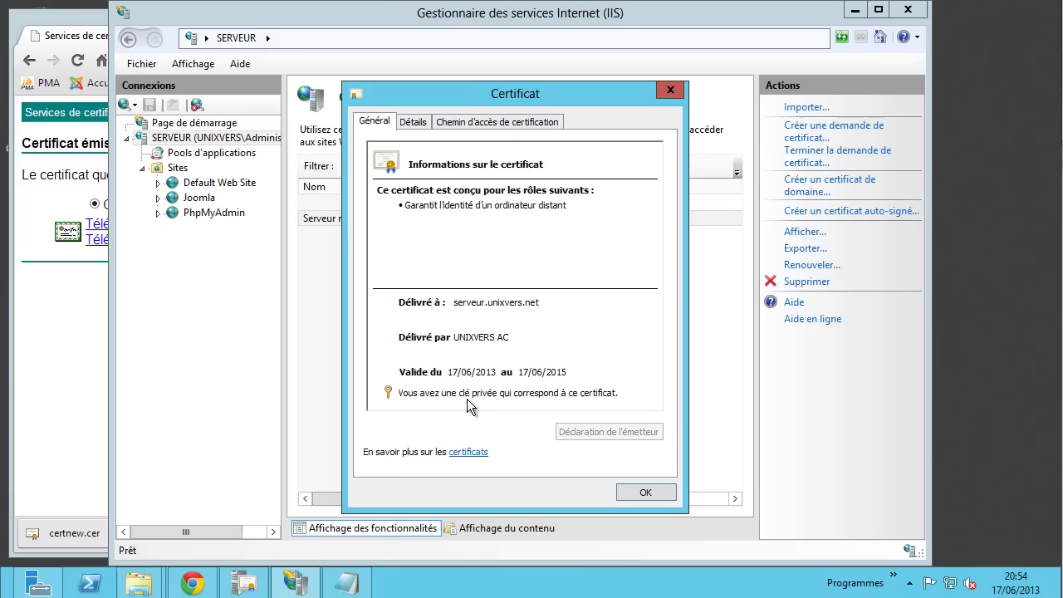
pyautogui.moveTo(466, 400)
pyautogui.click(645, 493)
# - Reselect the Serveur root certificate in the server certificates list
pyautogui.click(611, 383)
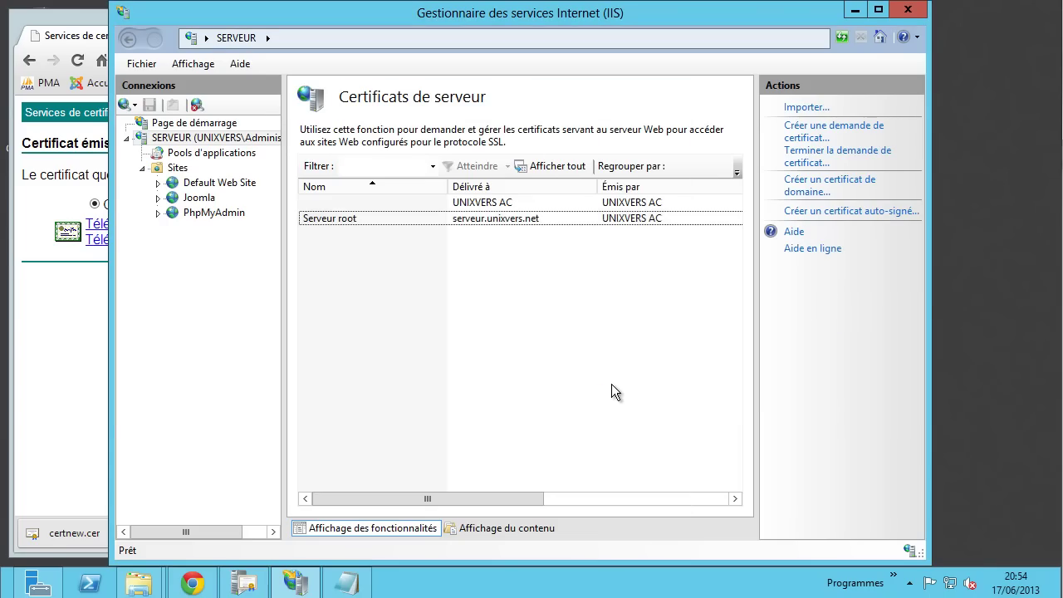
pyautogui.hscroll(3, 611, 384)
pyautogui.hscroll(-3, 611, 383)
pyautogui.click(342, 221)
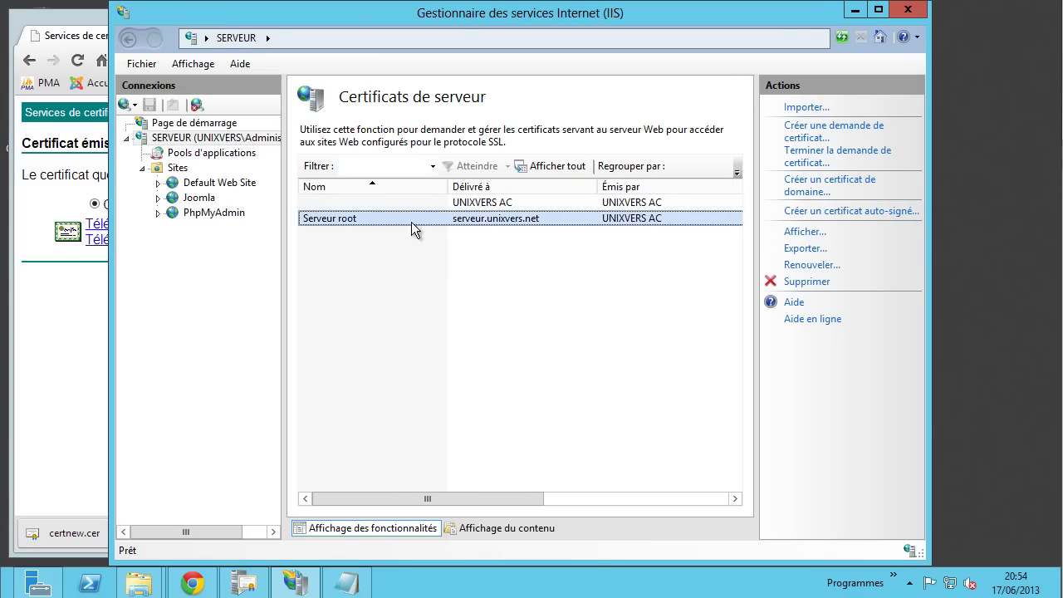
# - Start a new https binding in Default Web Site's bindings, alongside http
pyautogui.click(229, 184)
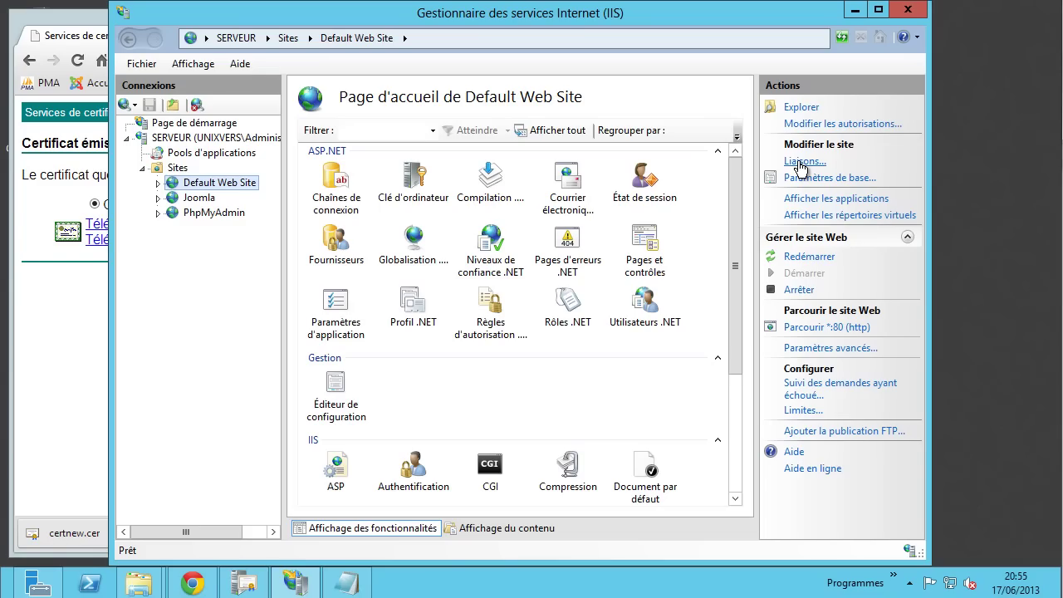
pyautogui.click(799, 163)
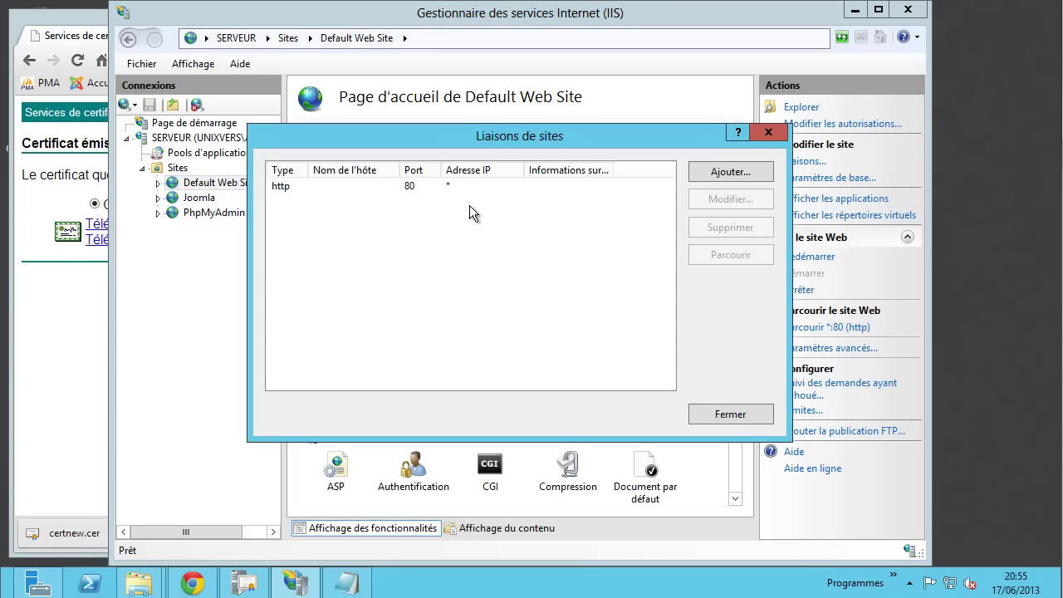
pyautogui.click(374, 186)
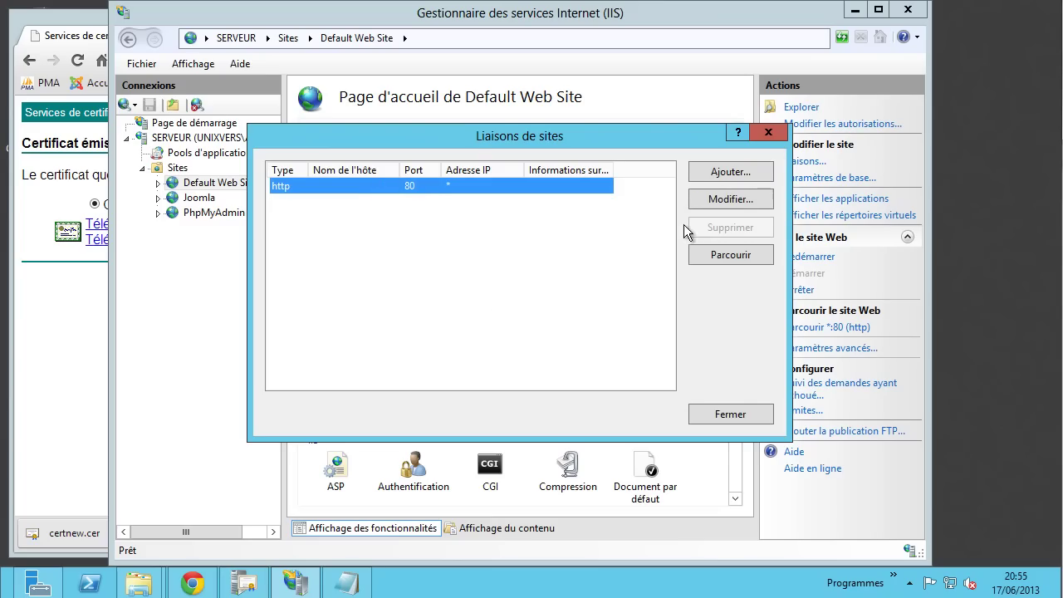
pyautogui.click(721, 172)
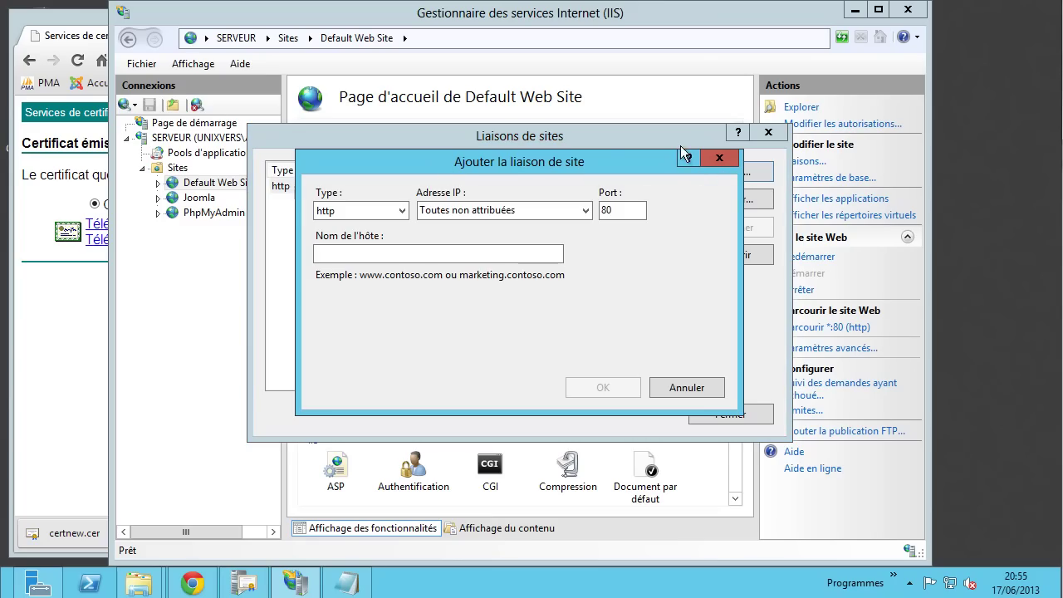
pyautogui.click(397, 214)
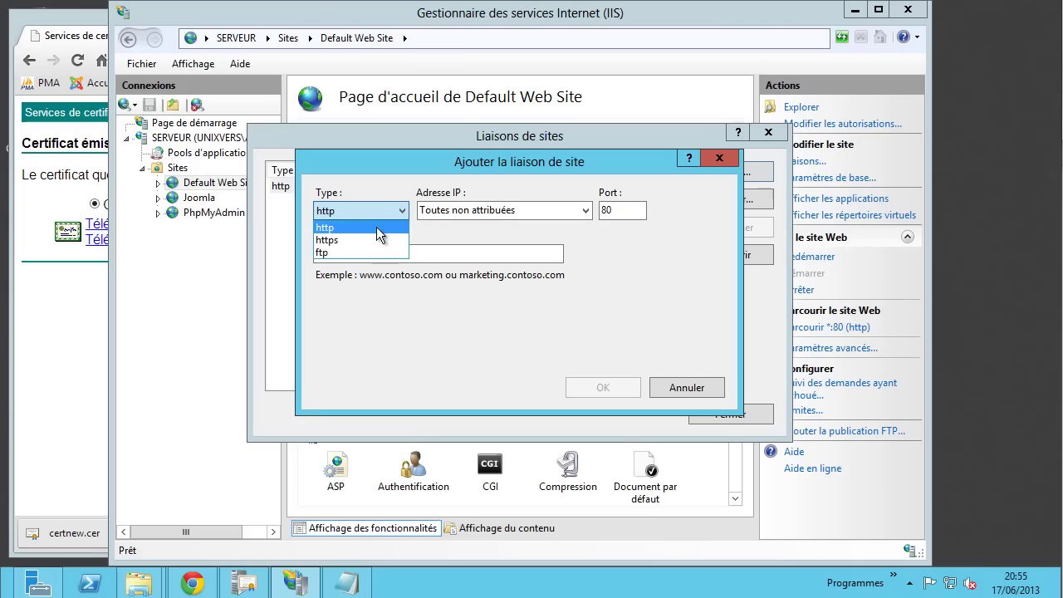
pyautogui.click(354, 238)
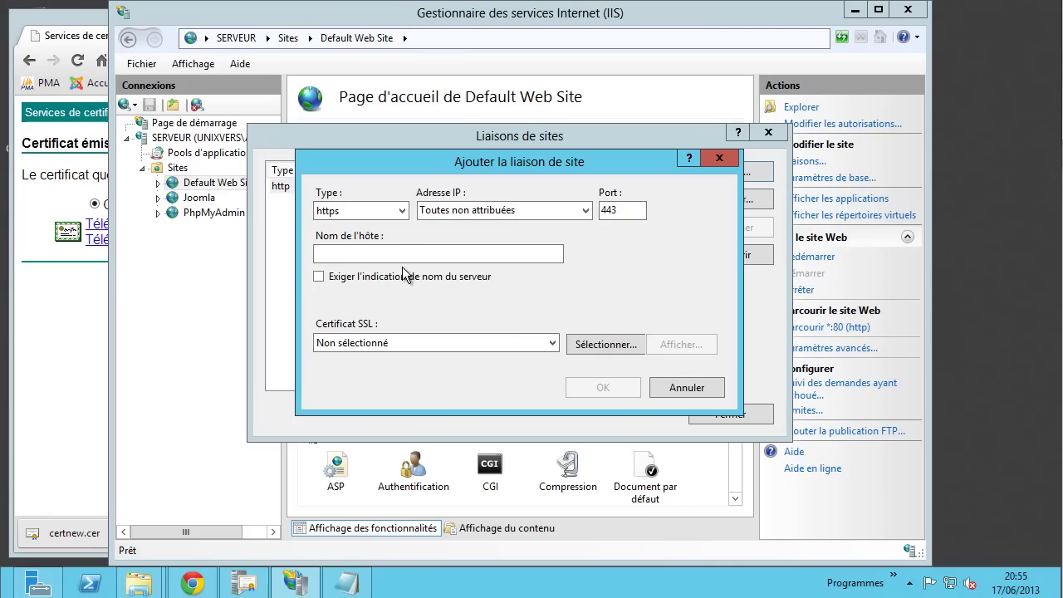
# - Use Serveur root as the SSL certificate and save the port 443 binding
pyautogui.click(395, 343)
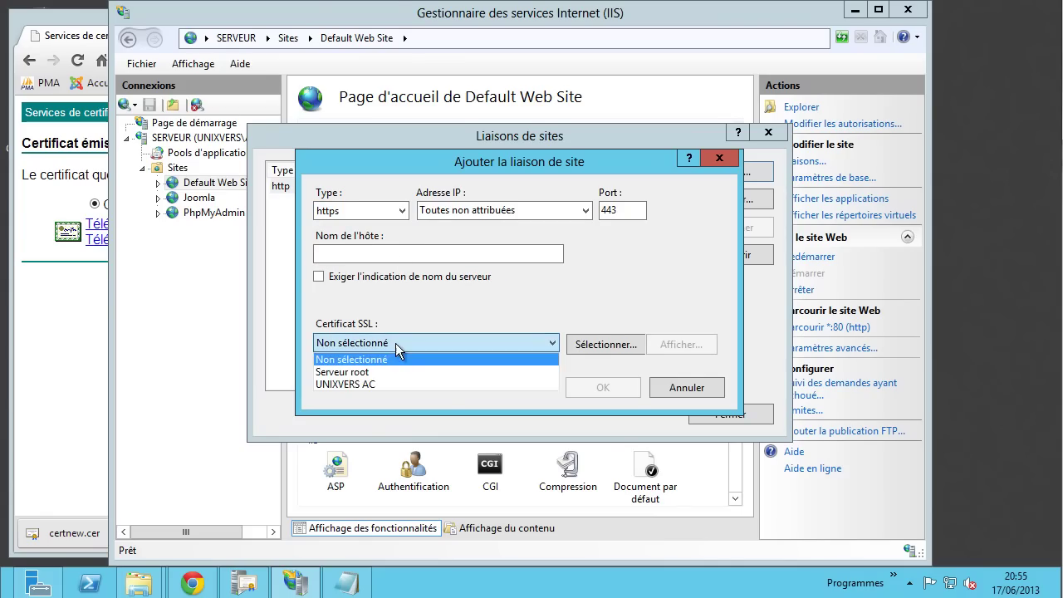
pyautogui.click(343, 372)
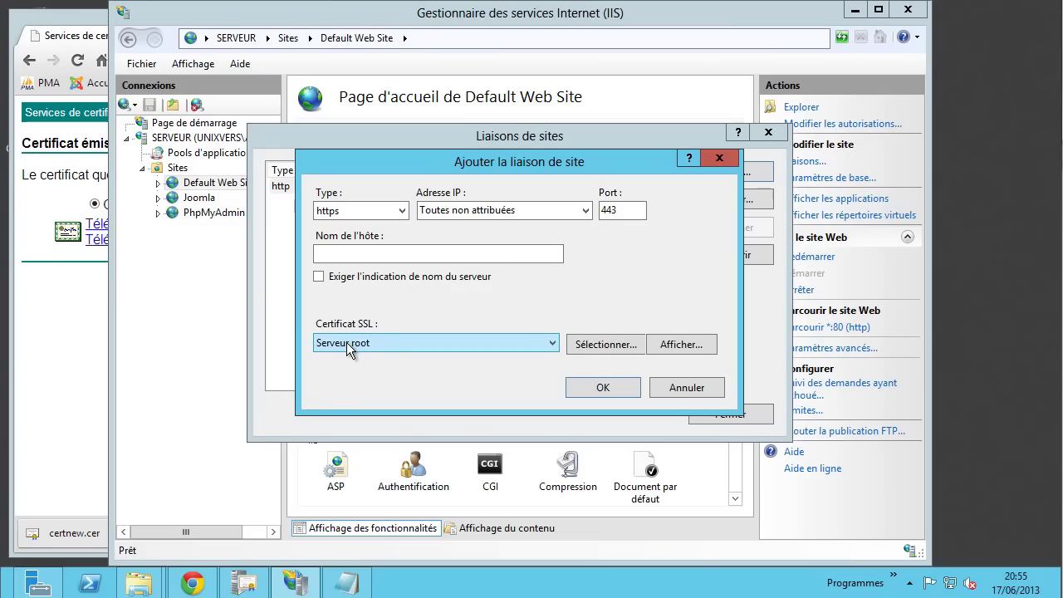
pyautogui.click(680, 344)
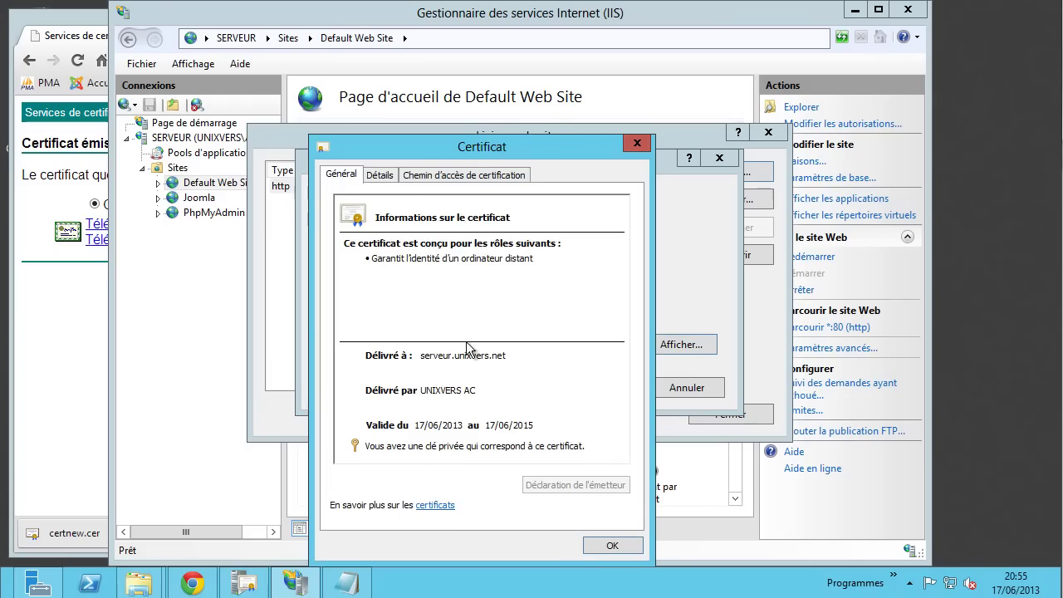
pyautogui.click(610, 548)
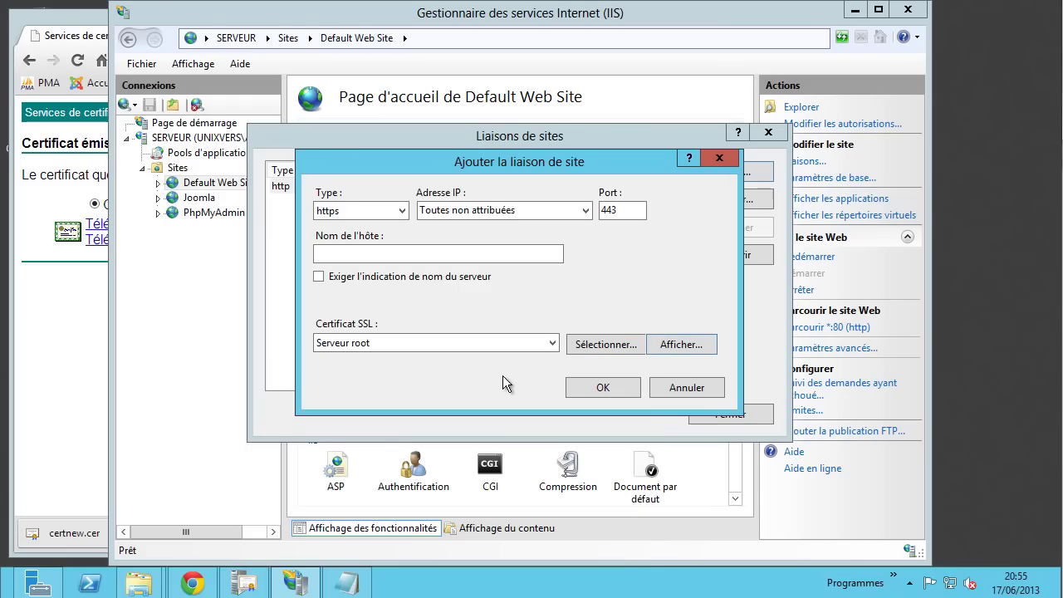
pyautogui.click(604, 388)
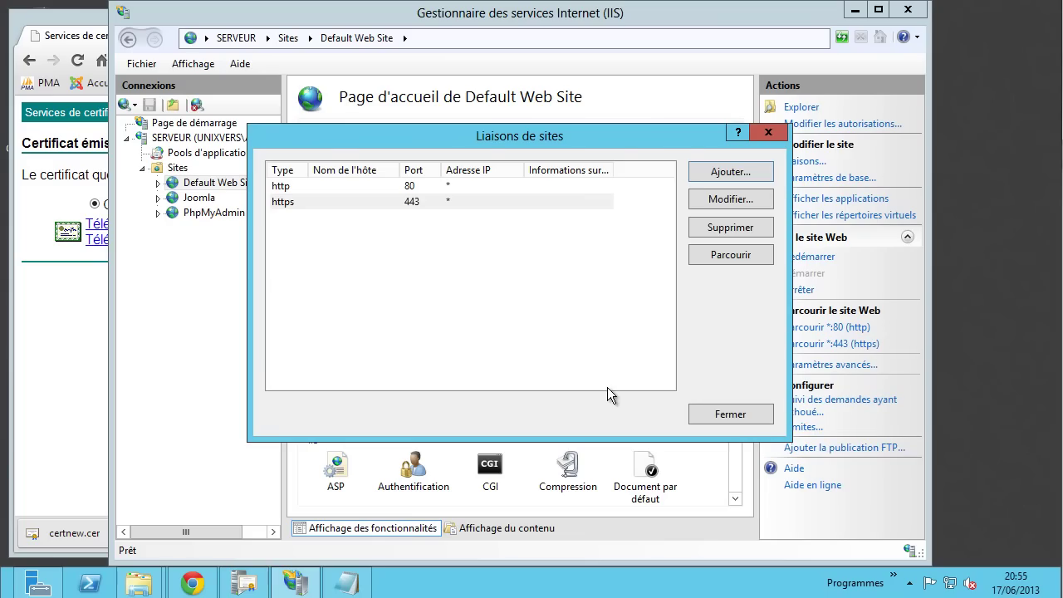
pyautogui.click(756, 418)
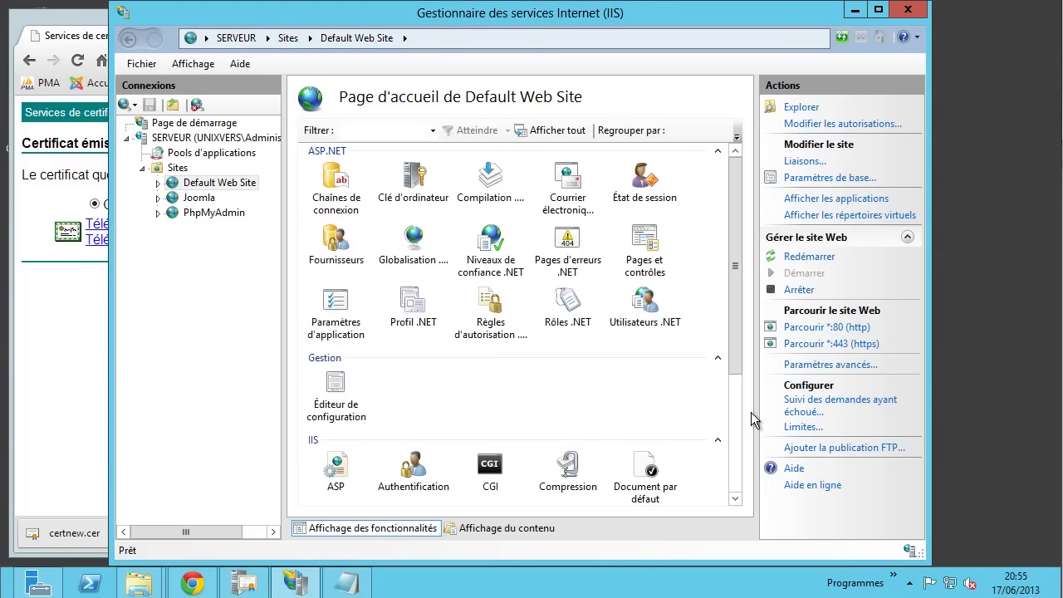
# - Load the serveur home page in Chrome and select its serveur/ address
pyautogui.doubleClick(614, 207)
pyautogui.click(27, 368)
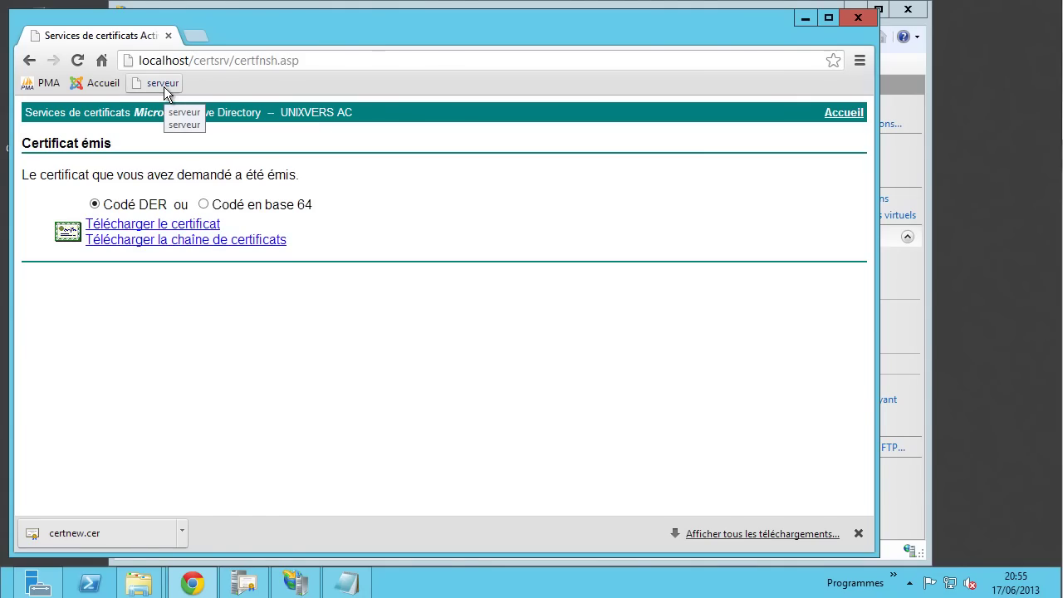
pyautogui.click(163, 88)
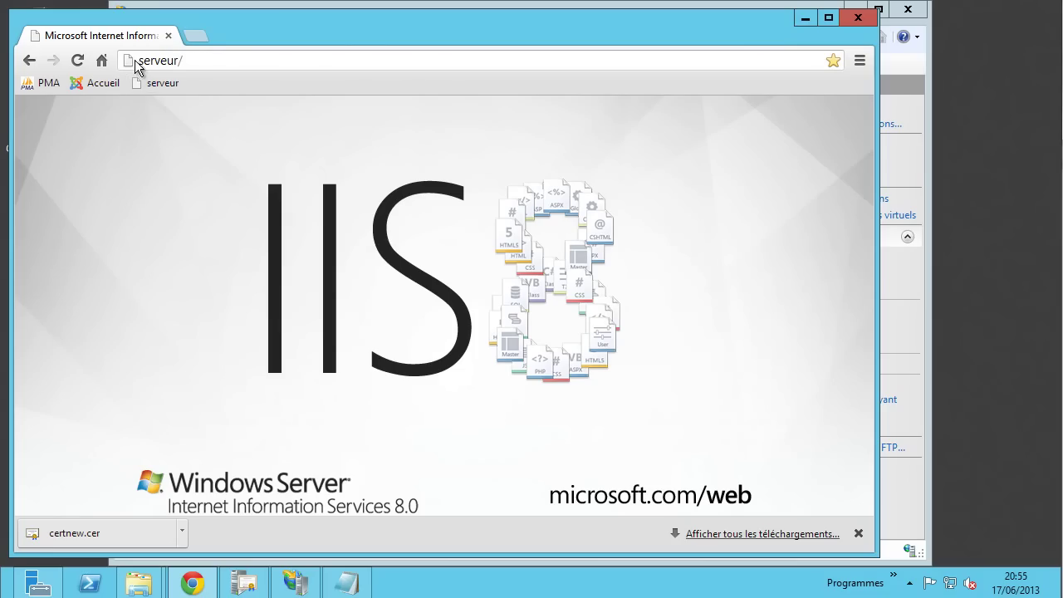
pyautogui.moveTo(189, 60); pyautogui.dragTo(96, 64)
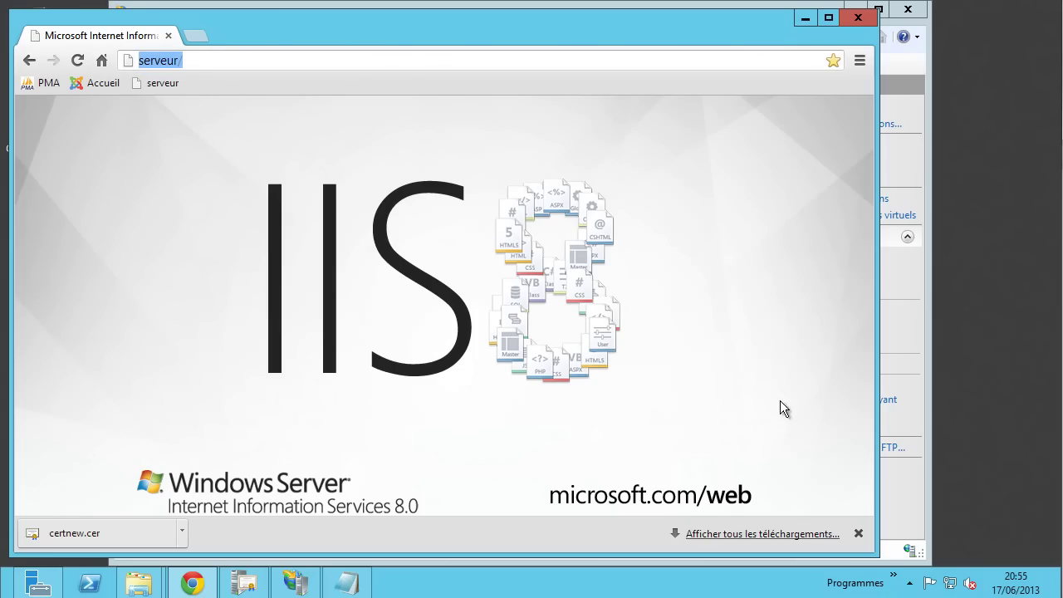
# - Browse the CertSrv application under Default Web Site over https on port 443
pyautogui.click(918, 408)
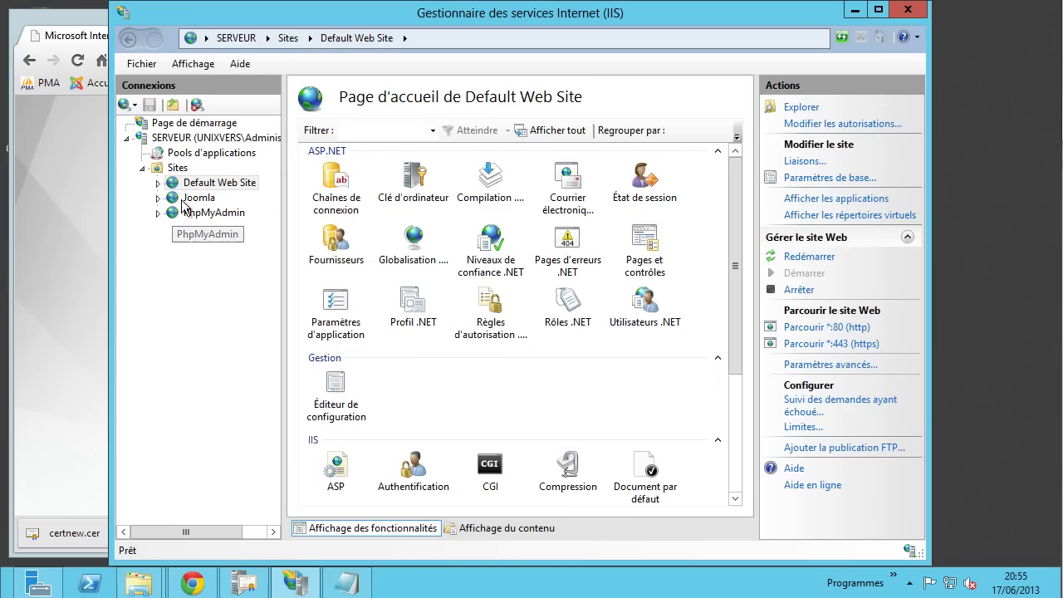
pyautogui.click(158, 183)
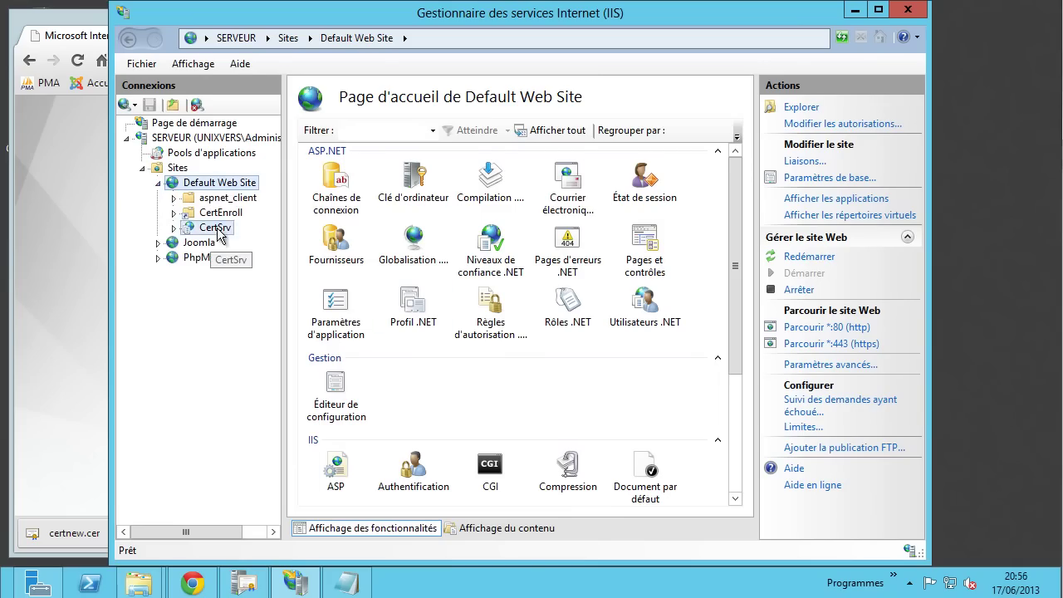
pyautogui.click(200, 229)
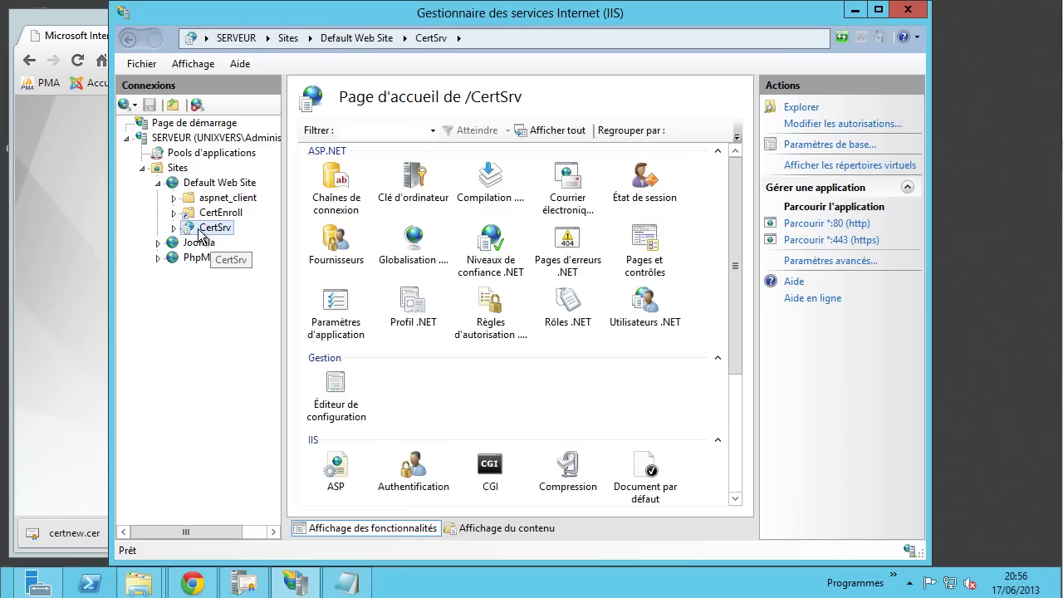
pyautogui.click(853, 241)
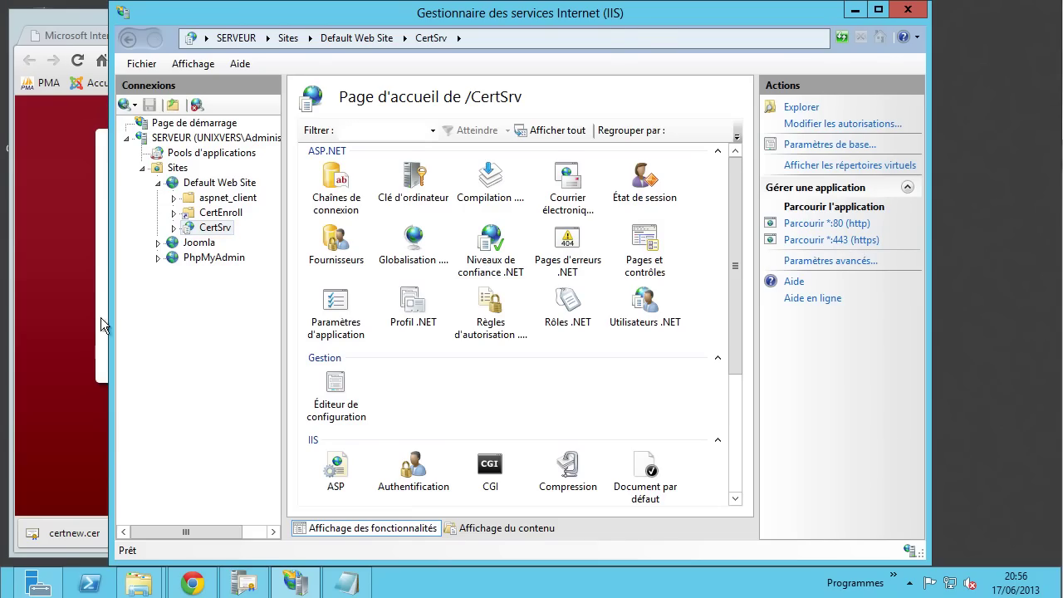
pyautogui.click(74, 328)
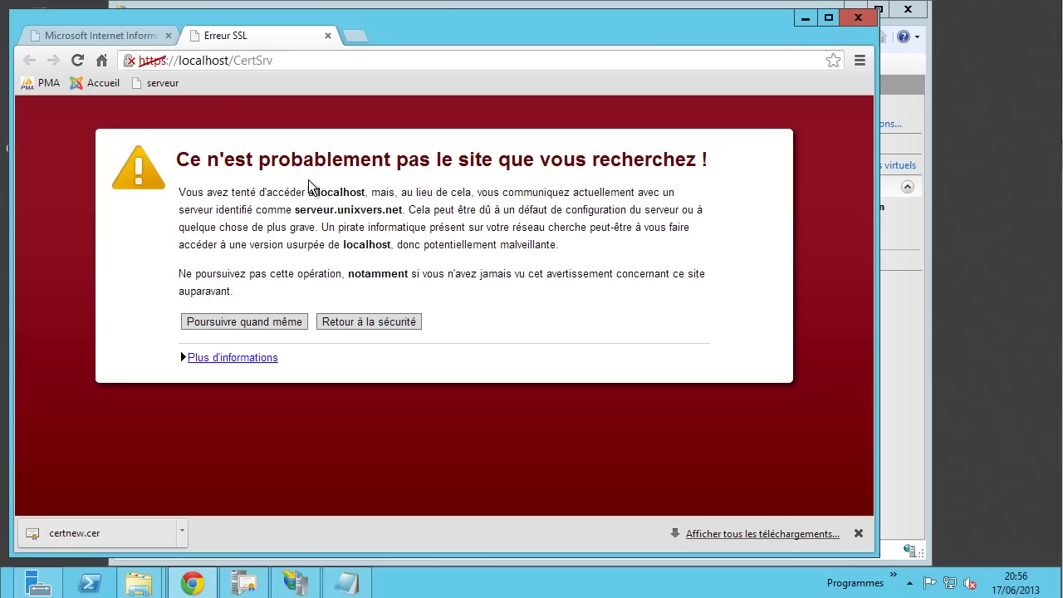
pyautogui.moveTo(328, 192); pyautogui.dragTo(357, 195)
pyautogui.moveTo(224, 210); pyautogui.dragTo(394, 213)
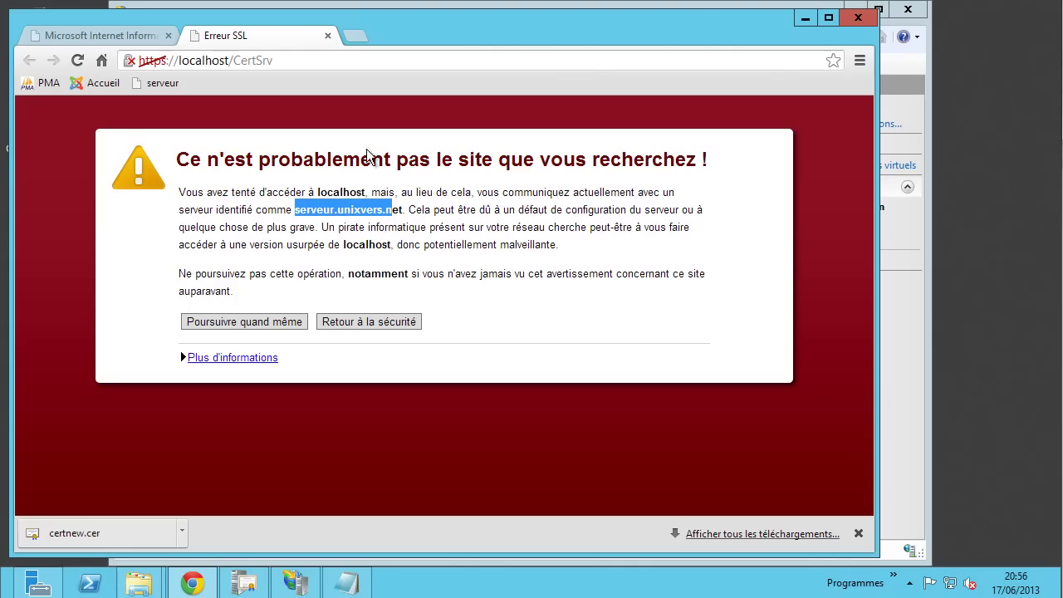
pyautogui.click(207, 59)
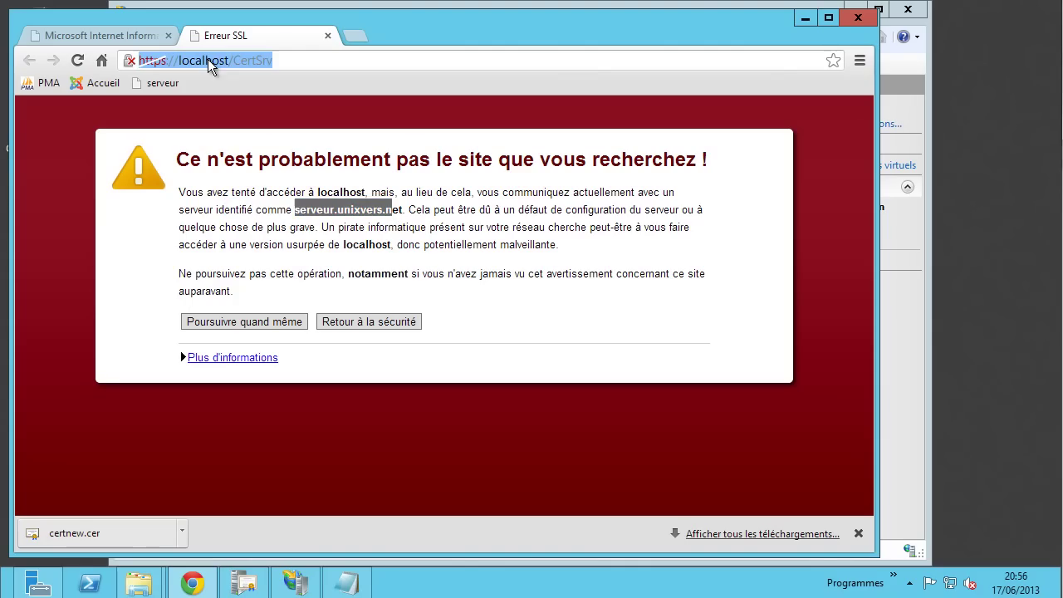
pyautogui.click(235, 137)
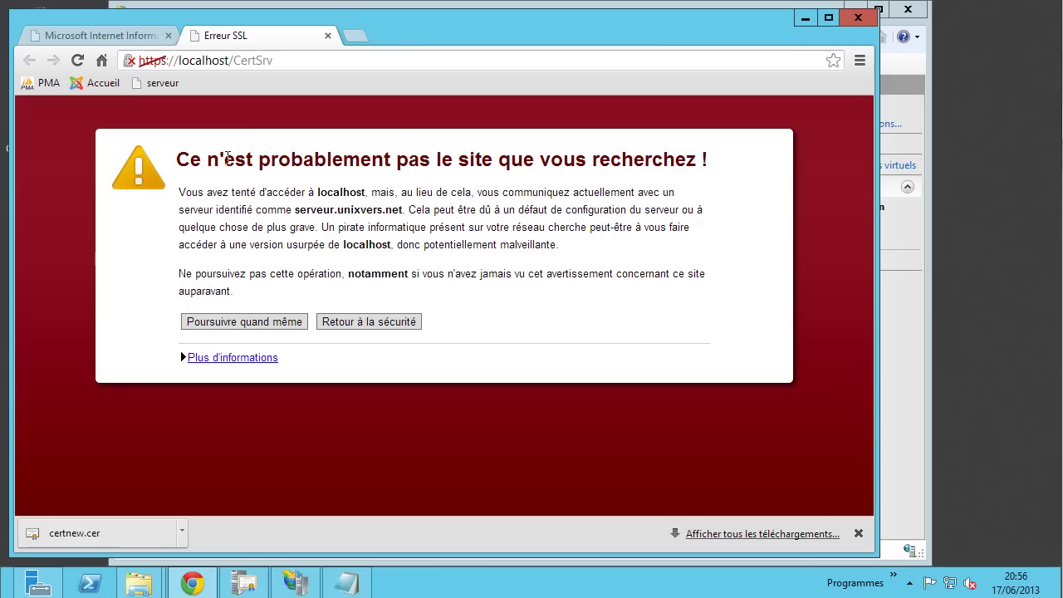
pyautogui.click(131, 63)
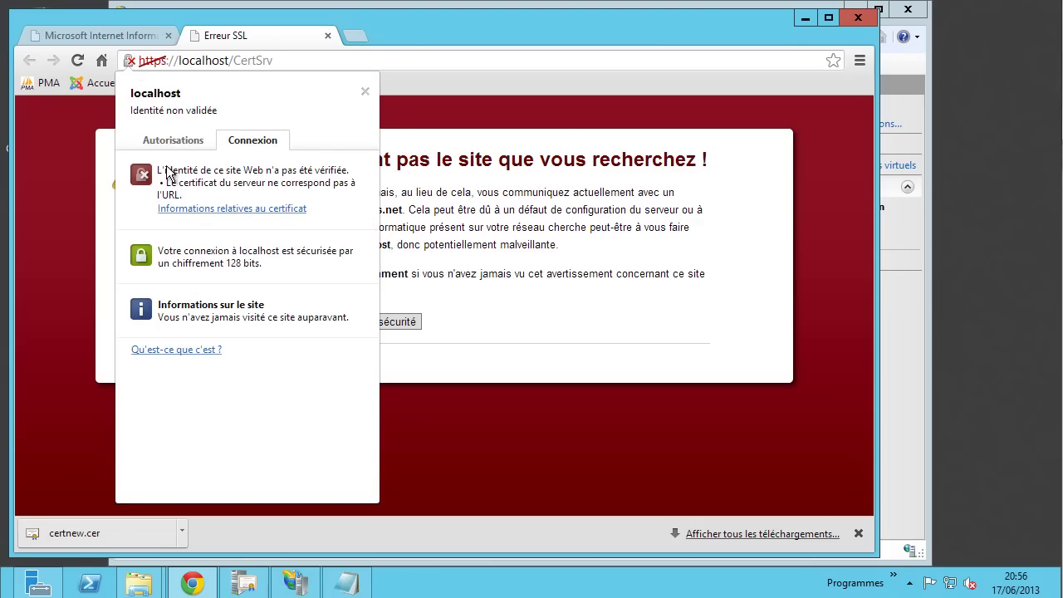
pyautogui.click(225, 209)
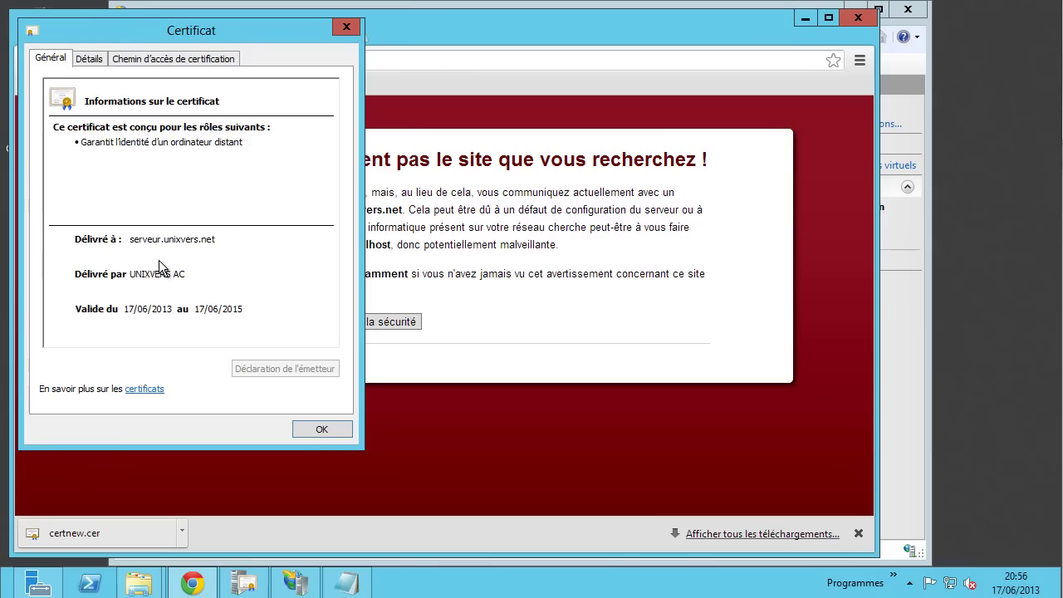
pyautogui.click(99, 53)
pyautogui.click(68, 228)
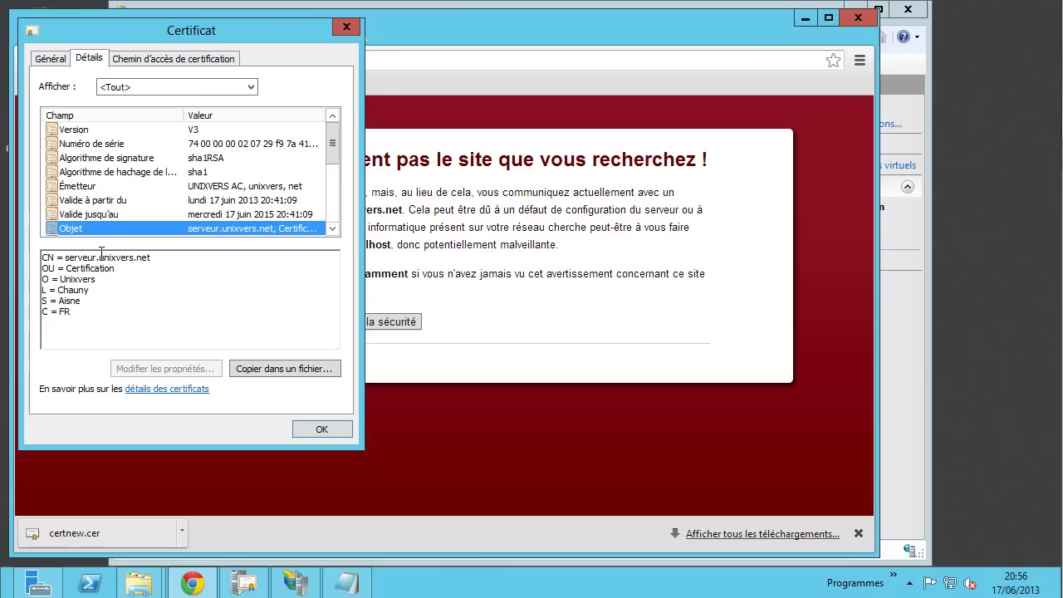
pyautogui.moveTo(63, 257); pyautogui.dragTo(154, 258)
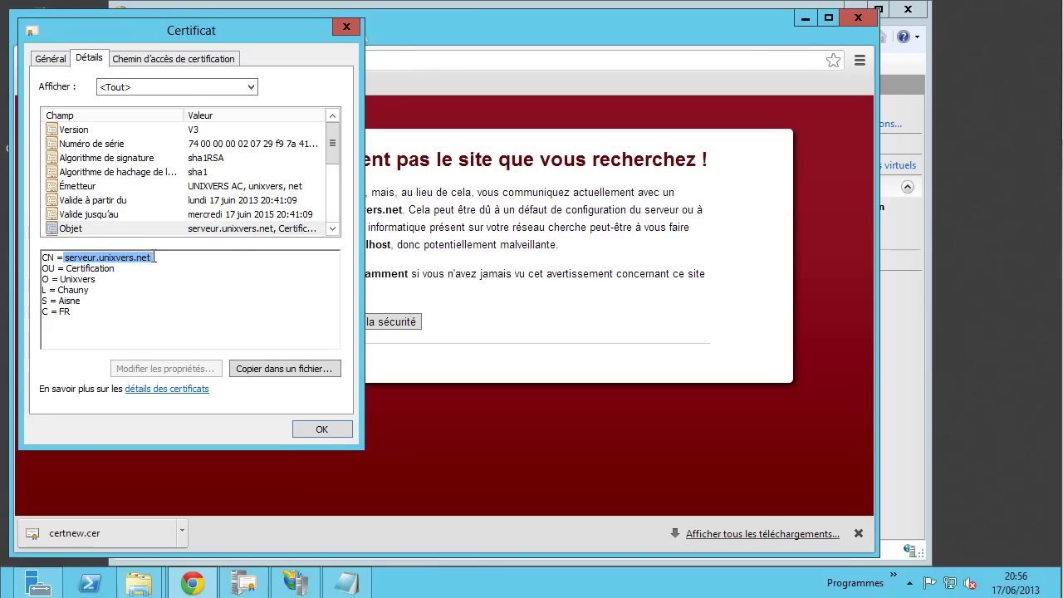
pyautogui.click(345, 27)
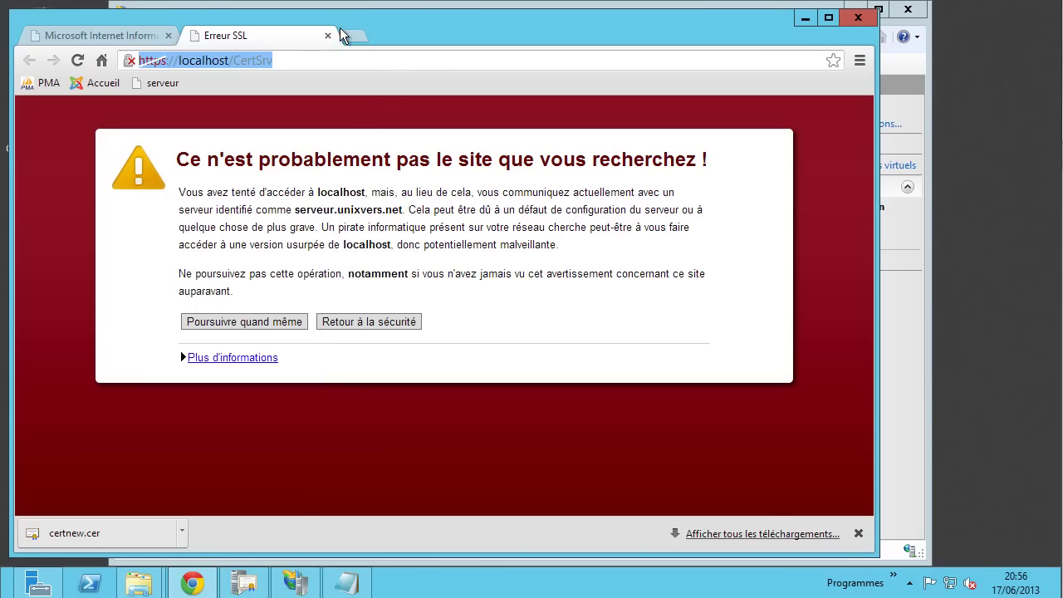
pyautogui.click(185, 61)
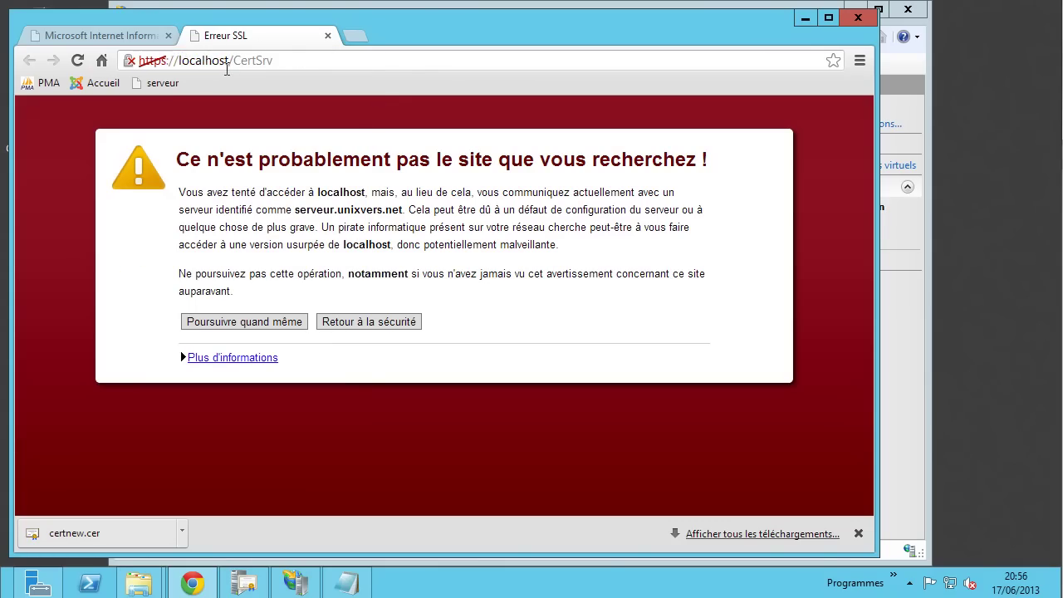
pyautogui.moveTo(230, 62); pyautogui.dragTo(180, 64)
pyautogui.write('serve')
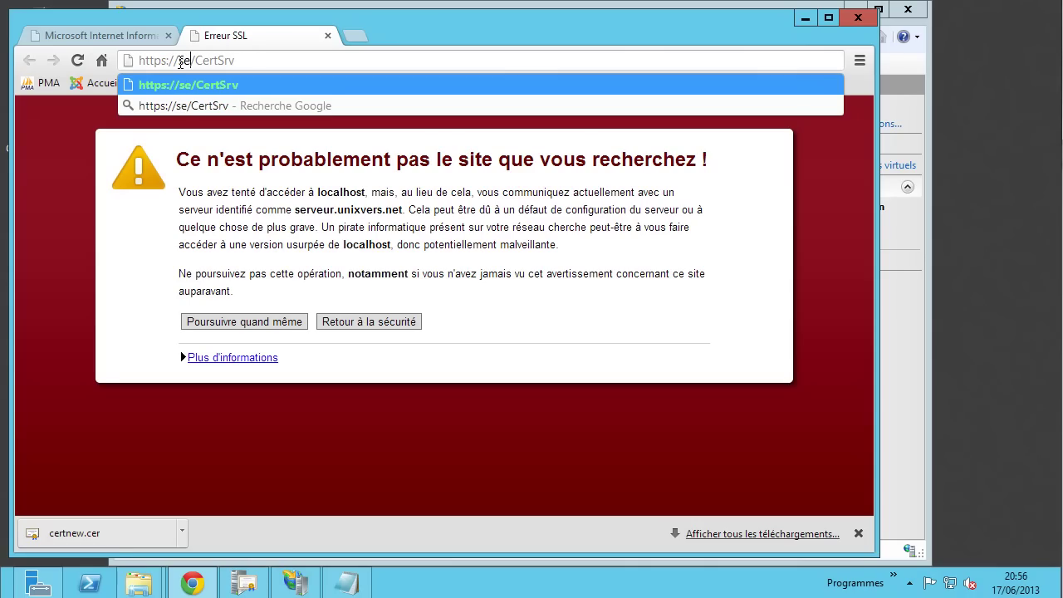
pyautogui.write('ur')
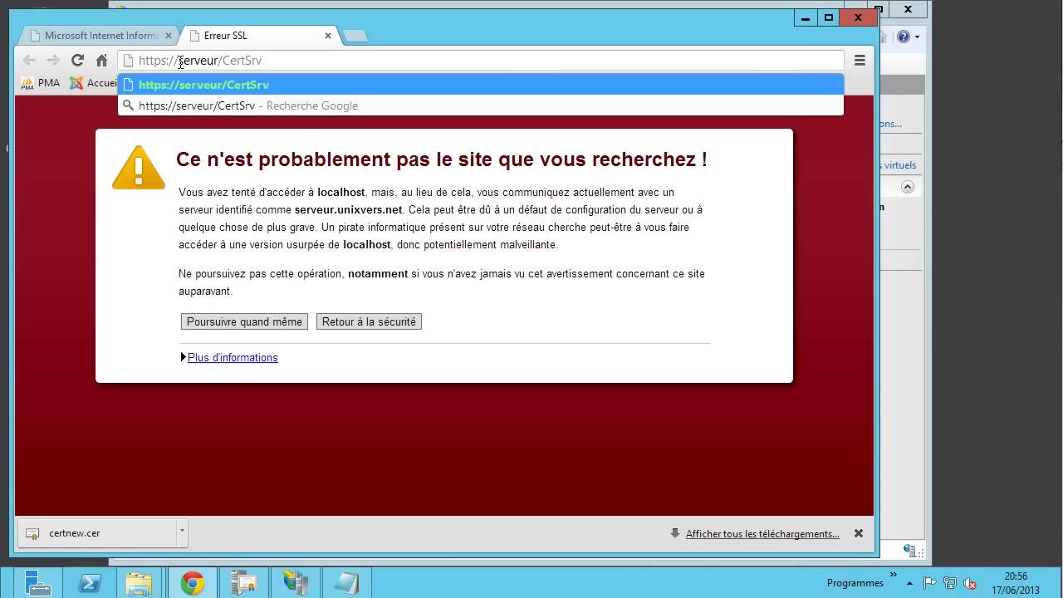
pyautogui.press('Return')
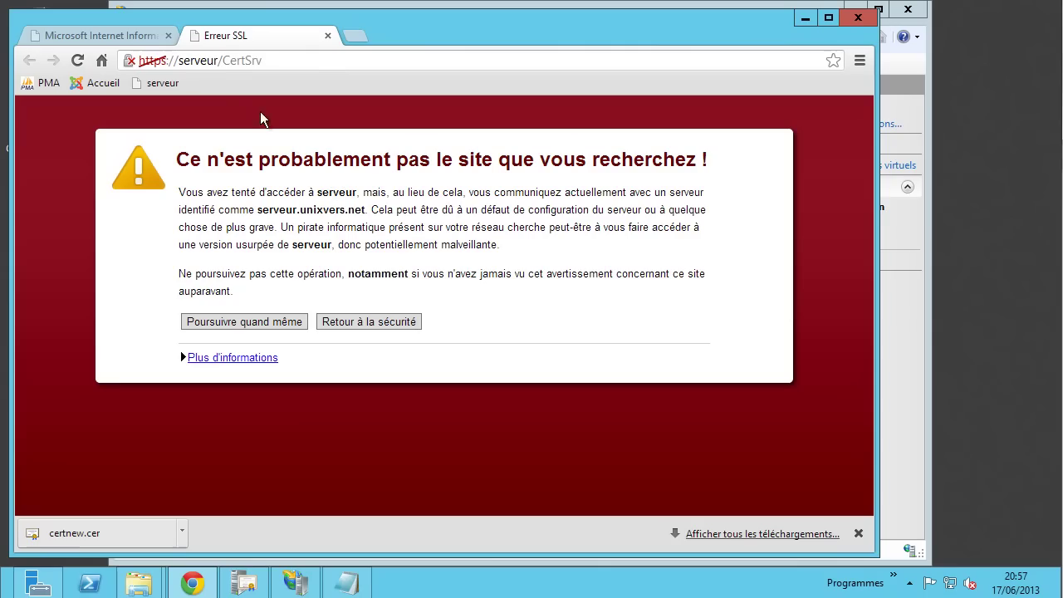
pyautogui.click(220, 60)
pyautogui.click(220, 60)
pyautogui.write('.')
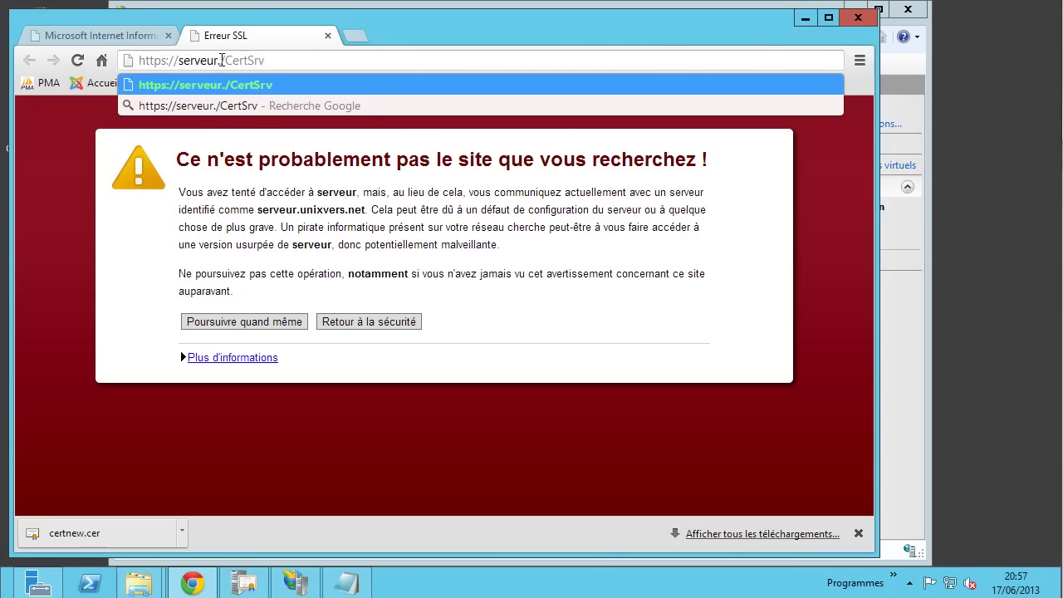
pyautogui.write('unixv')
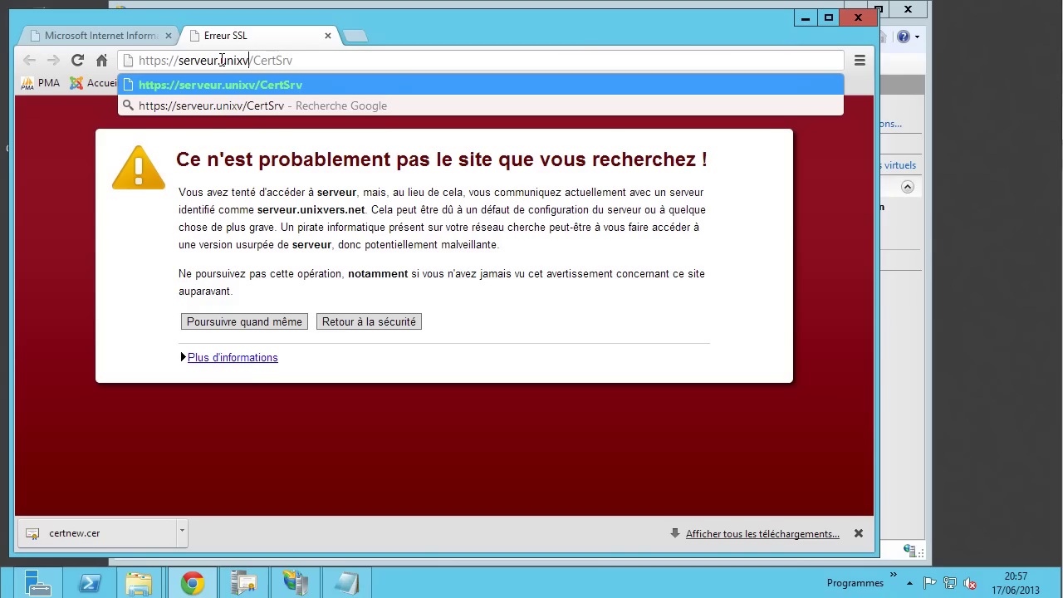
pyautogui.write('ers.net')
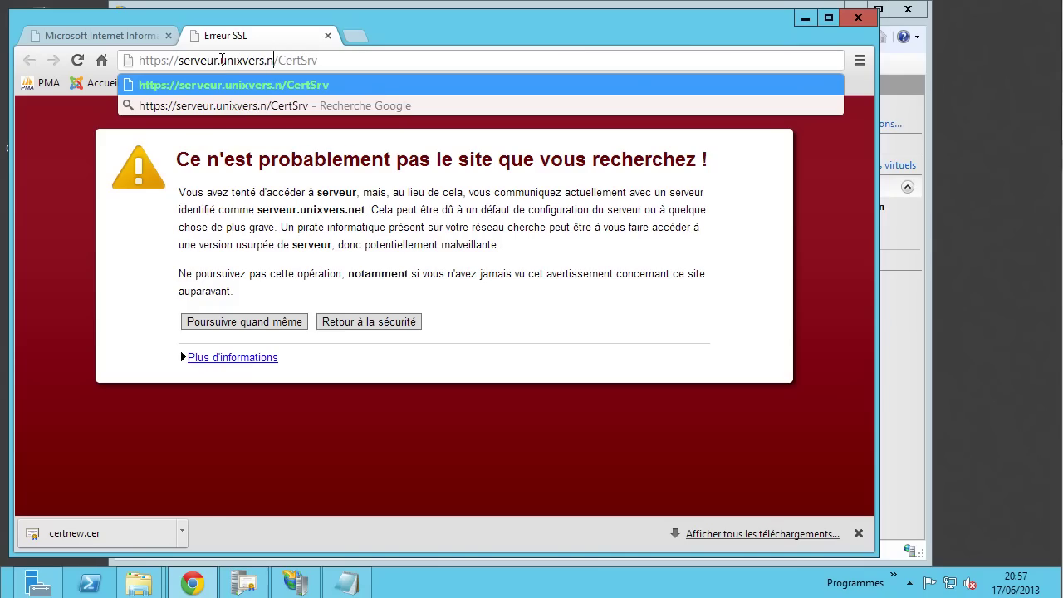
pyautogui.press('Return')
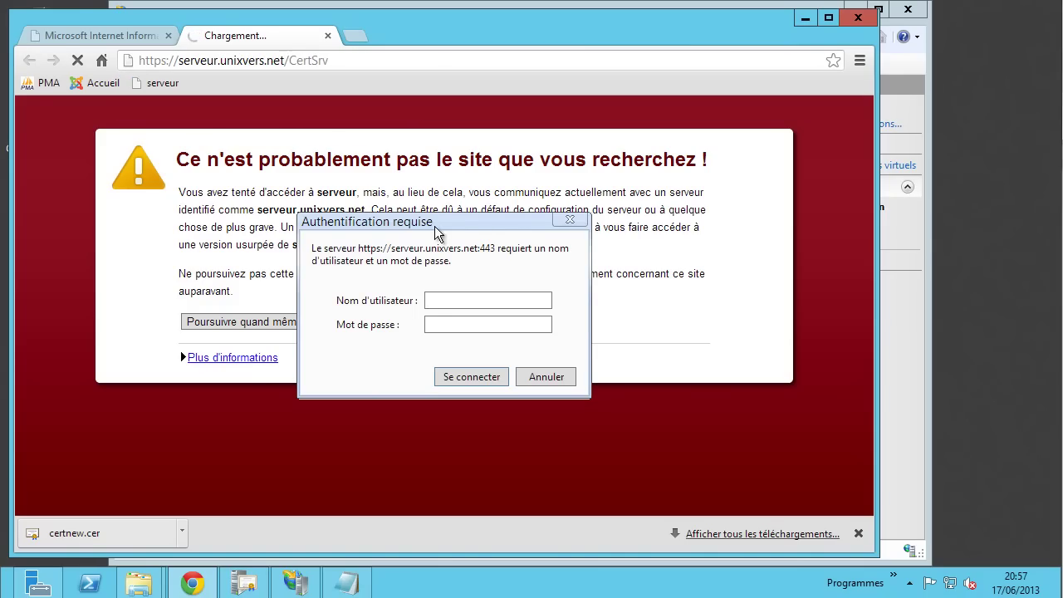
# - Sign in with the domain administrator account, dismiss the save-password offer, and check the padlock
pyautogui.click(460, 300)
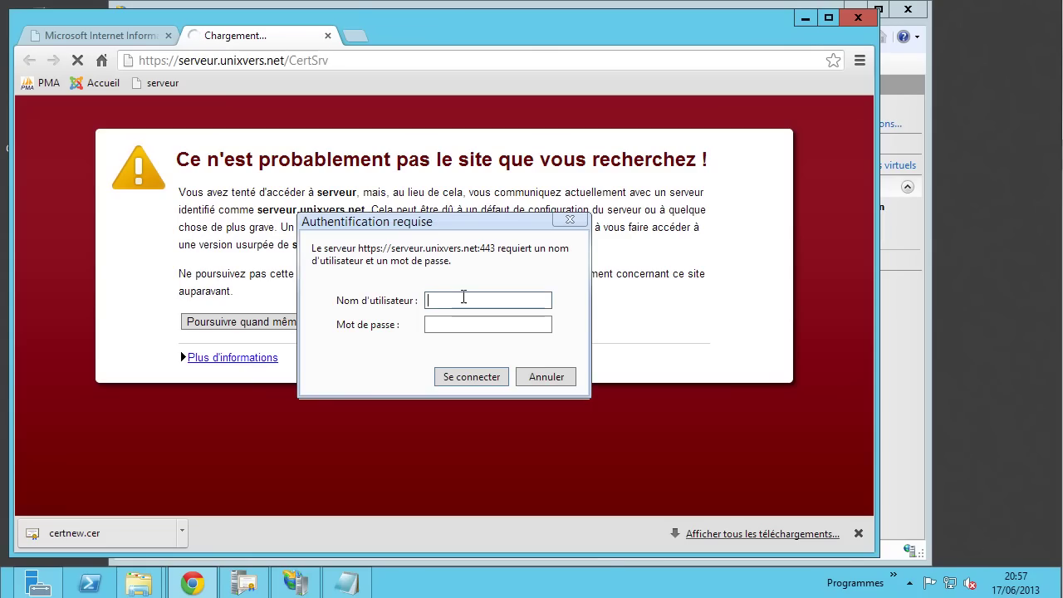
pyautogui.write('UNIX')
pyautogui.write('VERS')
pyautogui.write('\\admini')
pyautogui.write('strateur')
pyautogui.write('*****')
pyautogui.press('Return')
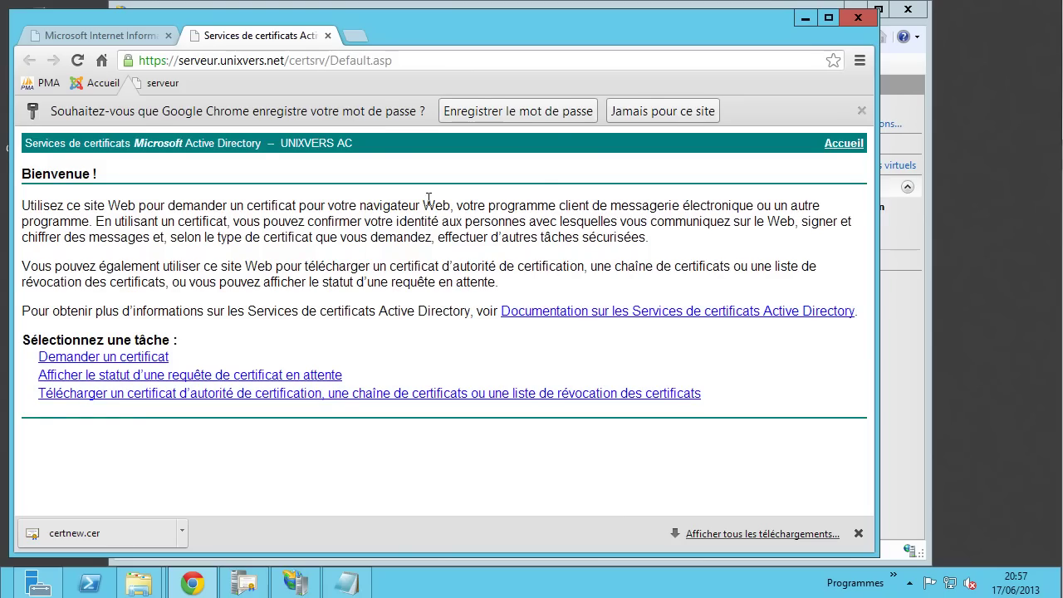
pyautogui.click(861, 110)
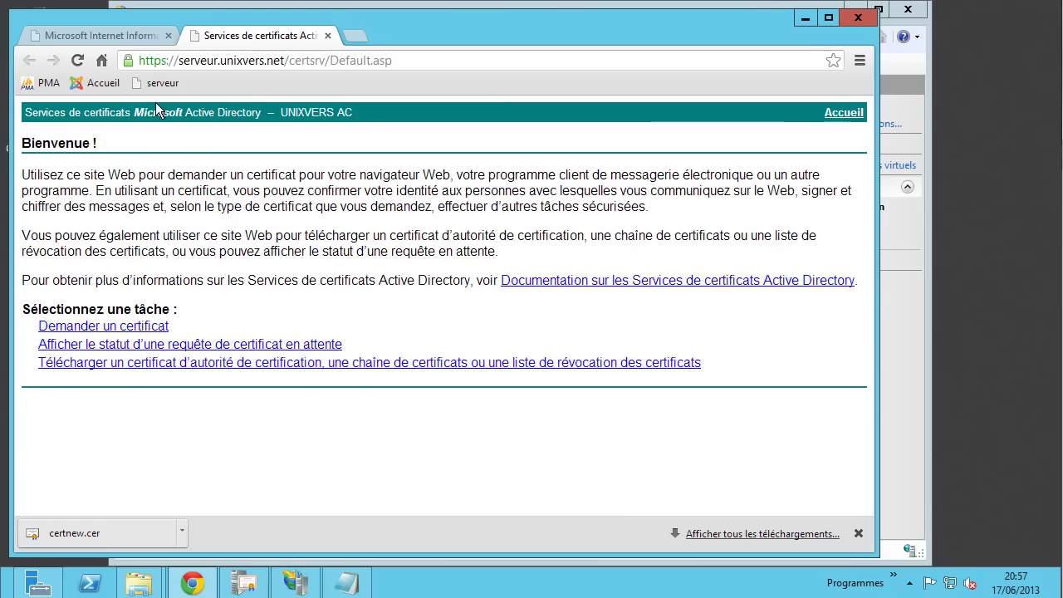
pyautogui.click(129, 60)
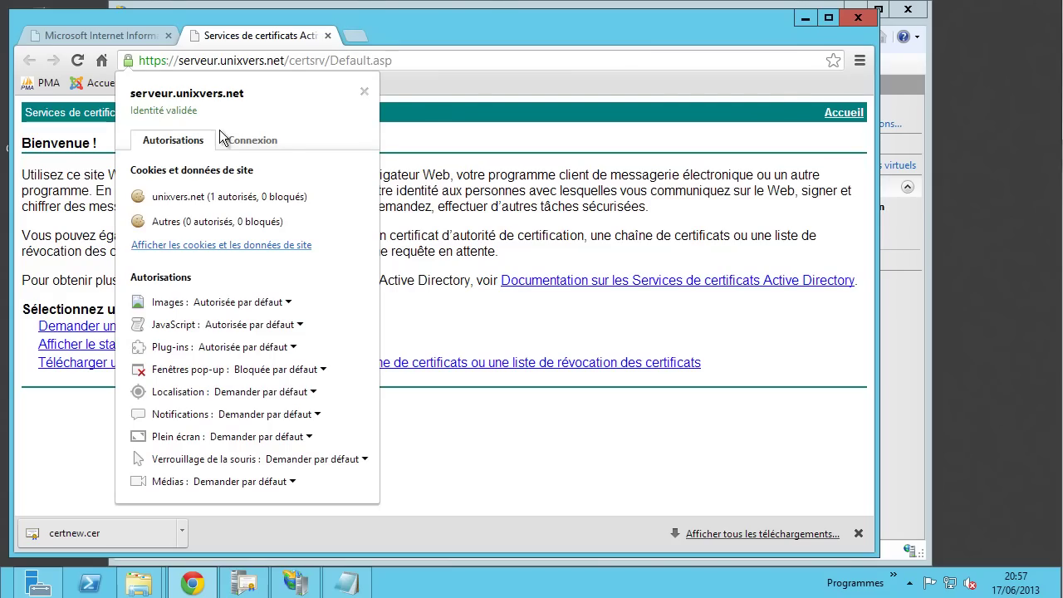
# - Open the validated server certificate and compare its General and Détails tabs
pyautogui.click(270, 143)
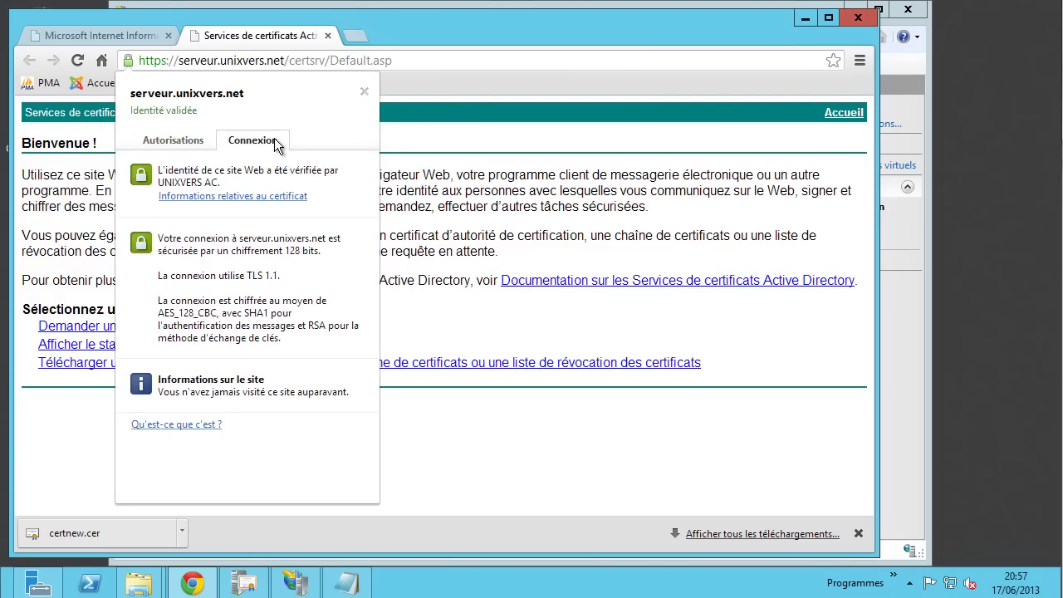
pyautogui.click(262, 198)
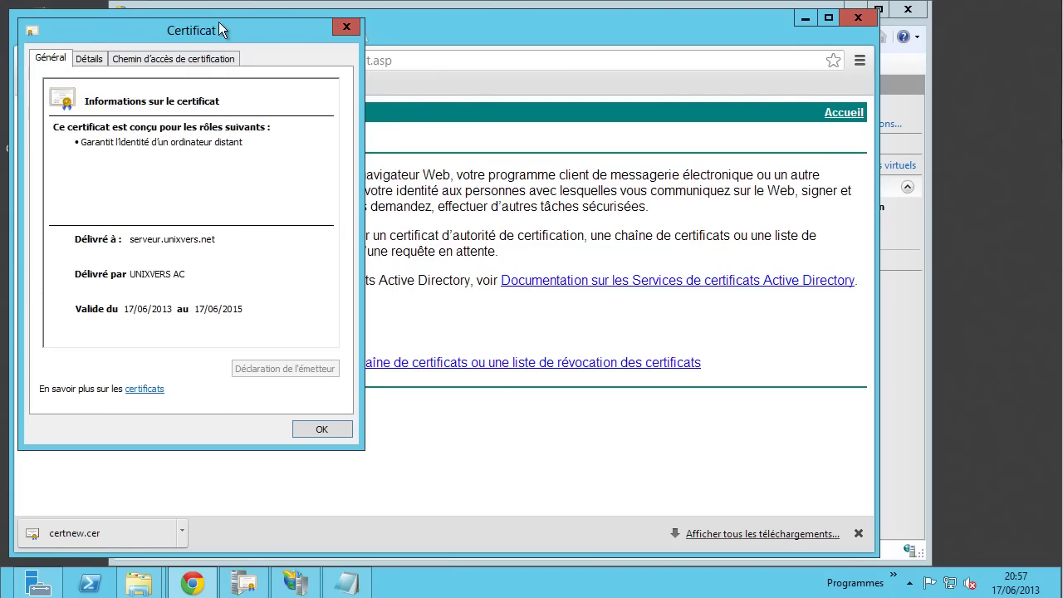
pyautogui.moveTo(216, 24); pyautogui.dragTo(288, 50)
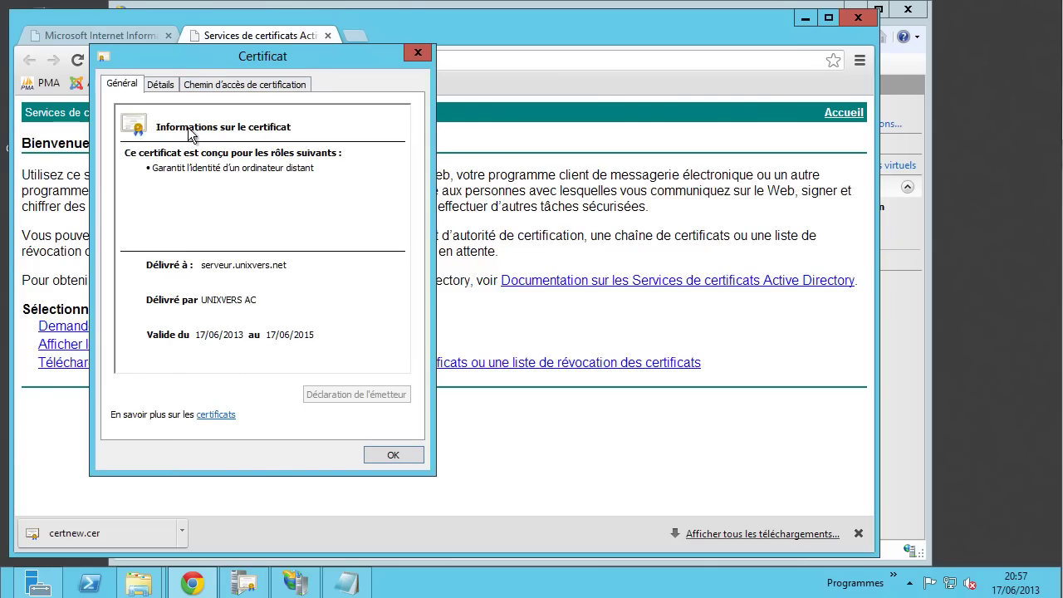
pyautogui.click(160, 84)
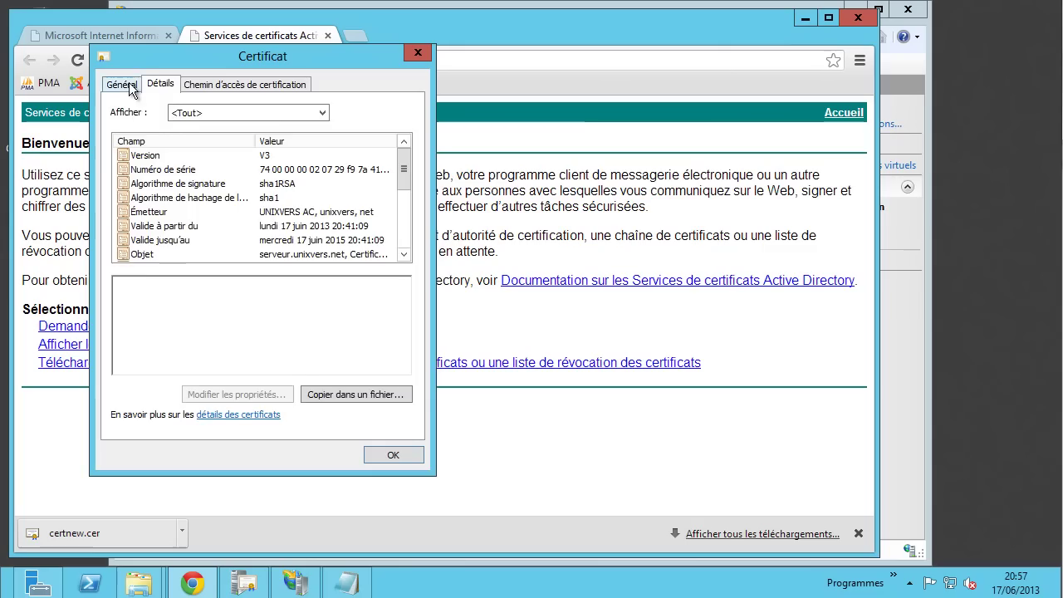
pyautogui.click(129, 83)
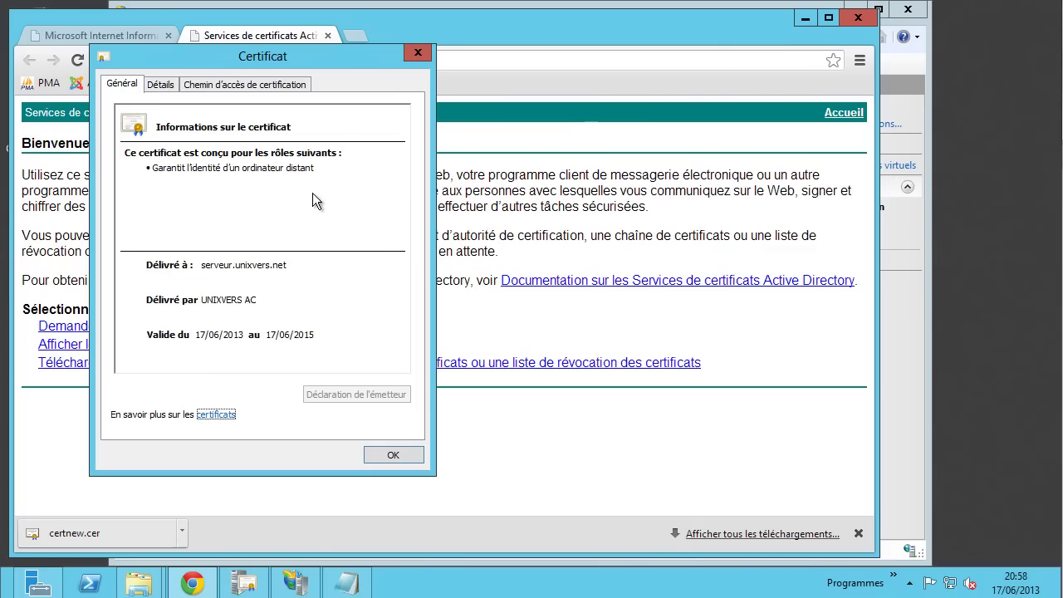
pyautogui.click(161, 85)
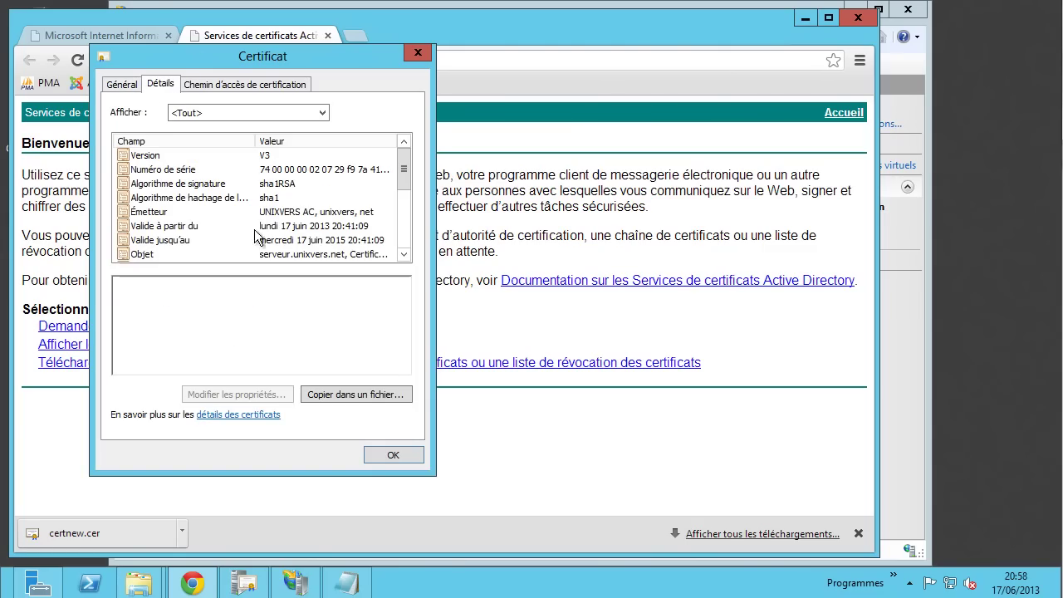
pyautogui.click(116, 87)
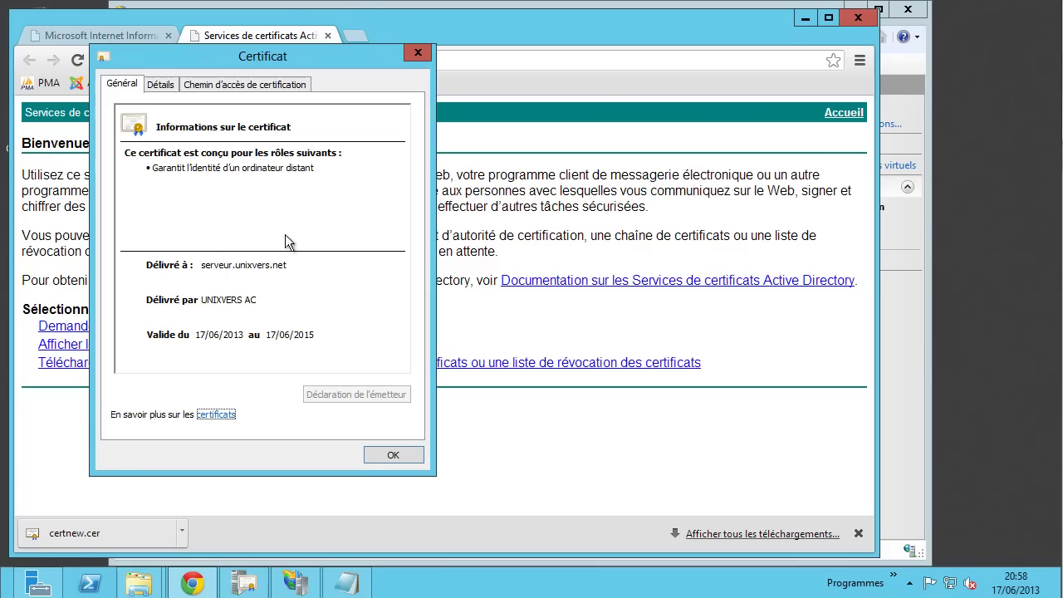
pyautogui.click(170, 90)
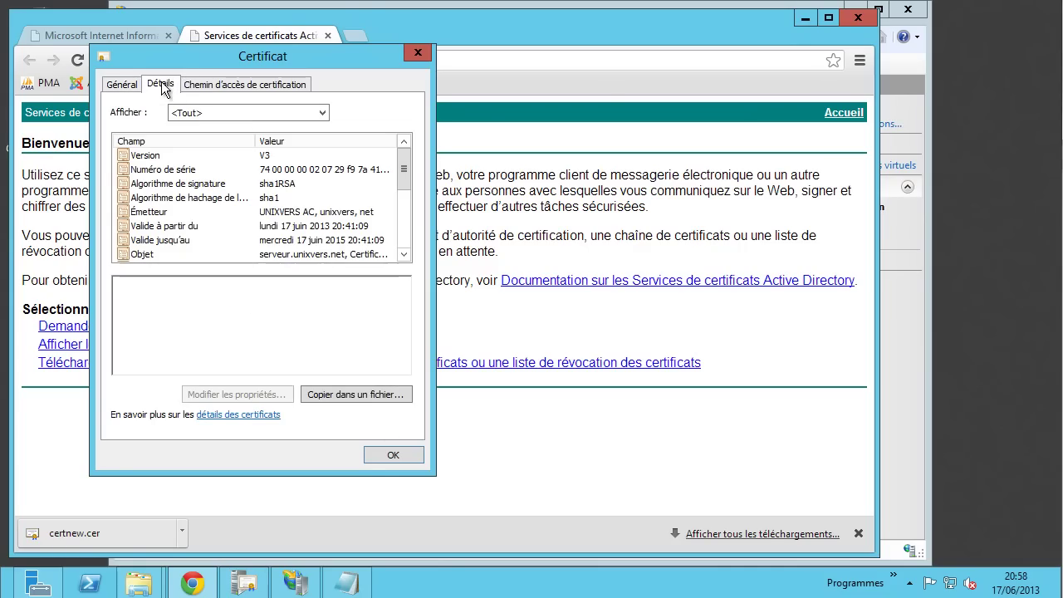
pyautogui.click(125, 86)
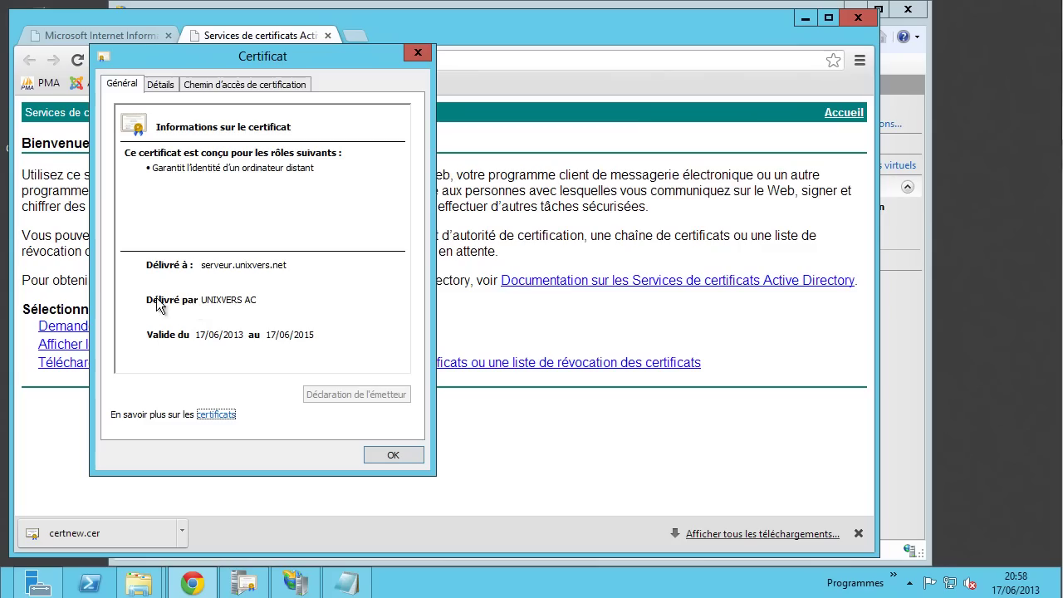
# - Check the UNIXVERS AC chain, then review validity, public key, authority key ID and CRL distribution points
pyautogui.click(246, 84)
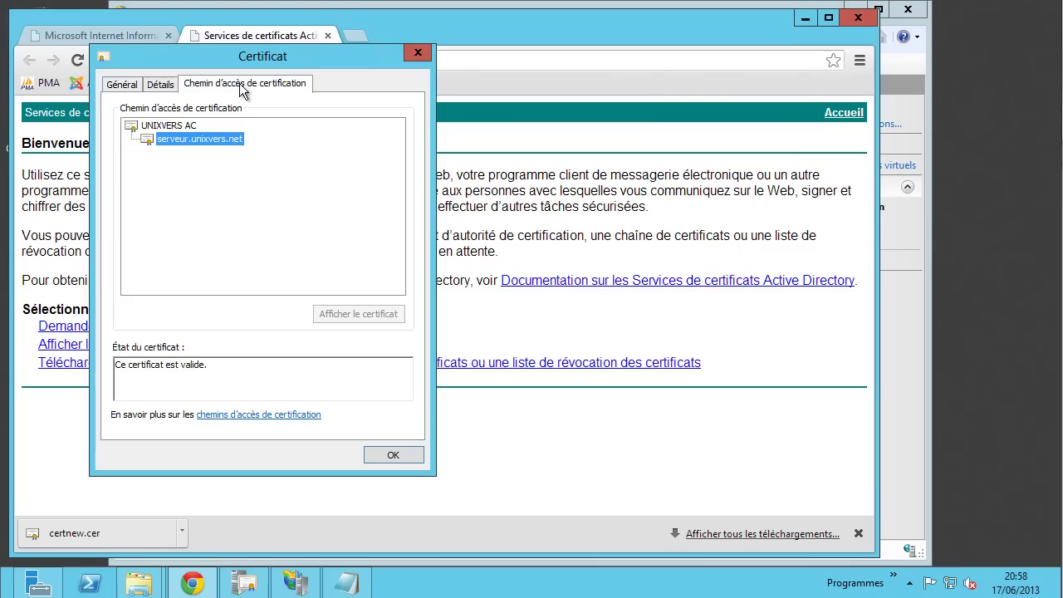
pyautogui.click(156, 125)
pyautogui.click(183, 139)
pyautogui.click(172, 125)
pyautogui.click(160, 84)
pyautogui.click(207, 226)
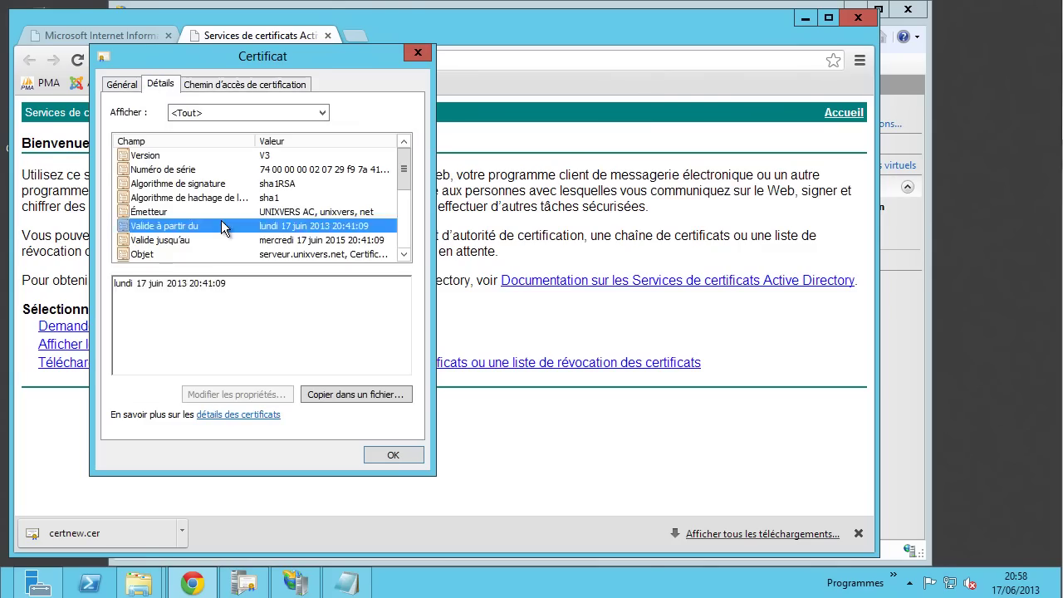
pyautogui.scroll(-1, 214, 223)
pyautogui.click(200, 229)
pyautogui.scroll(-2, 199, 232)
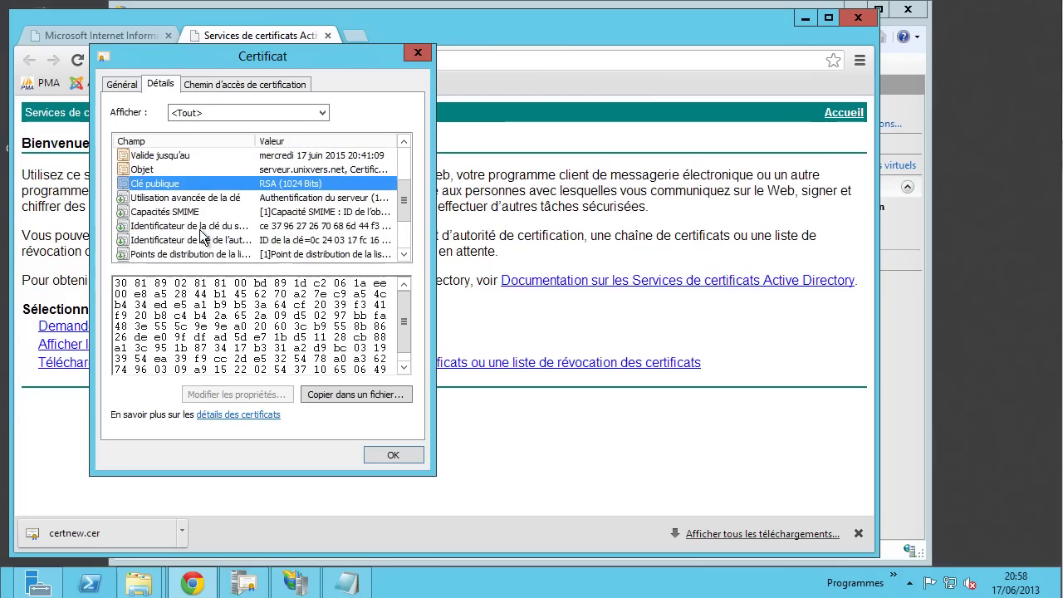
pyautogui.scroll(1, 199, 218)
pyautogui.click(199, 212)
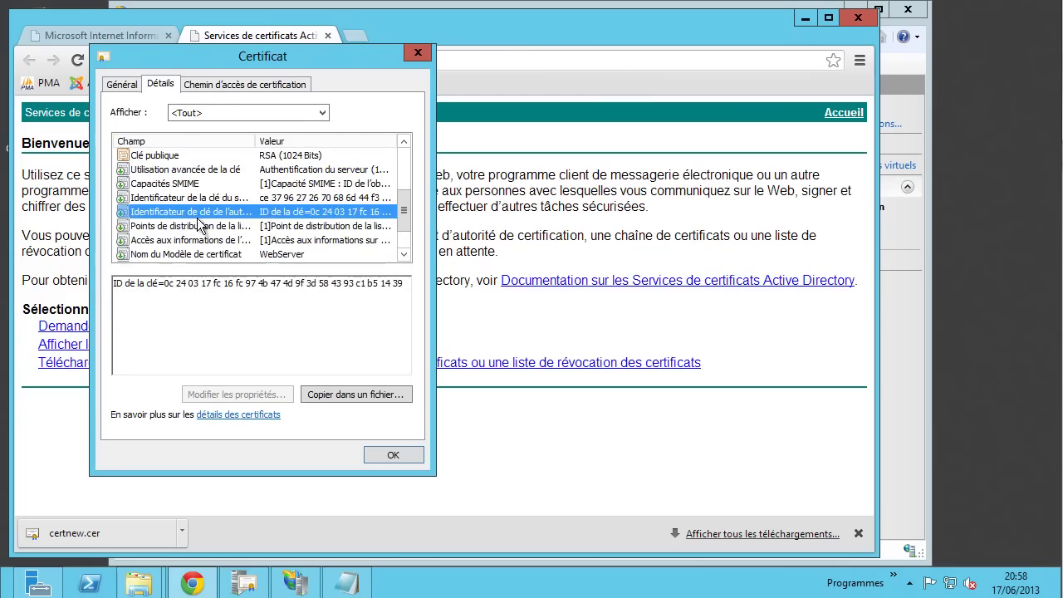
pyautogui.click(171, 225)
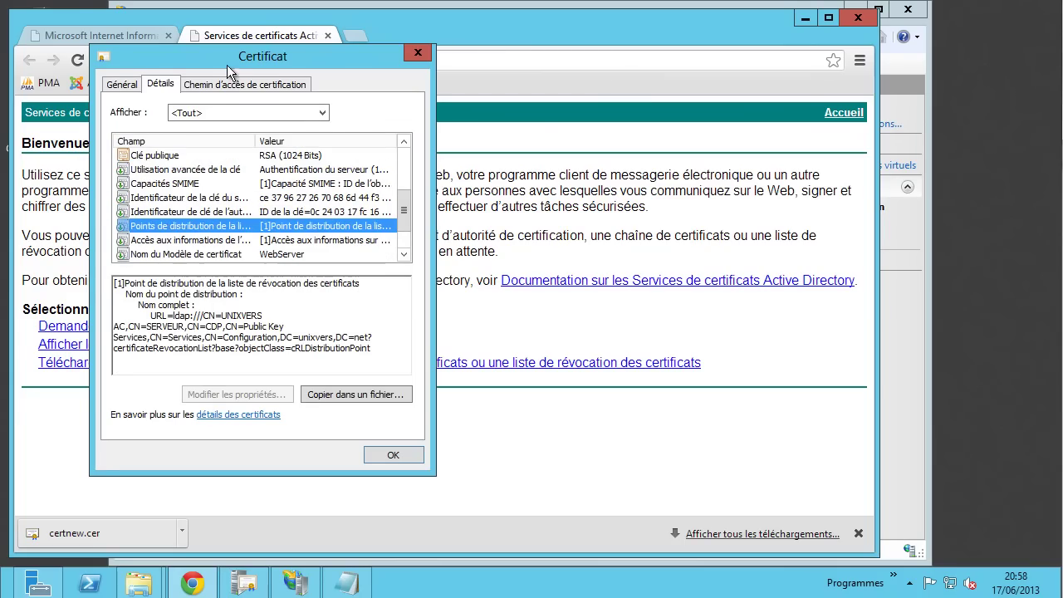
pyautogui.moveTo(231, 55); pyautogui.dragTo(246, 87)
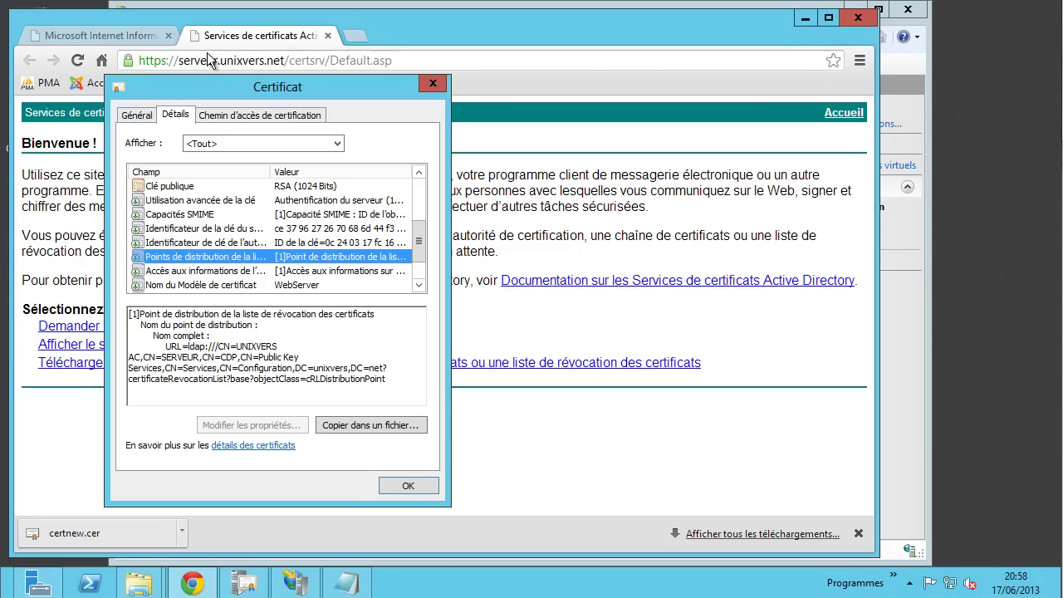
pyautogui.click(415, 489)
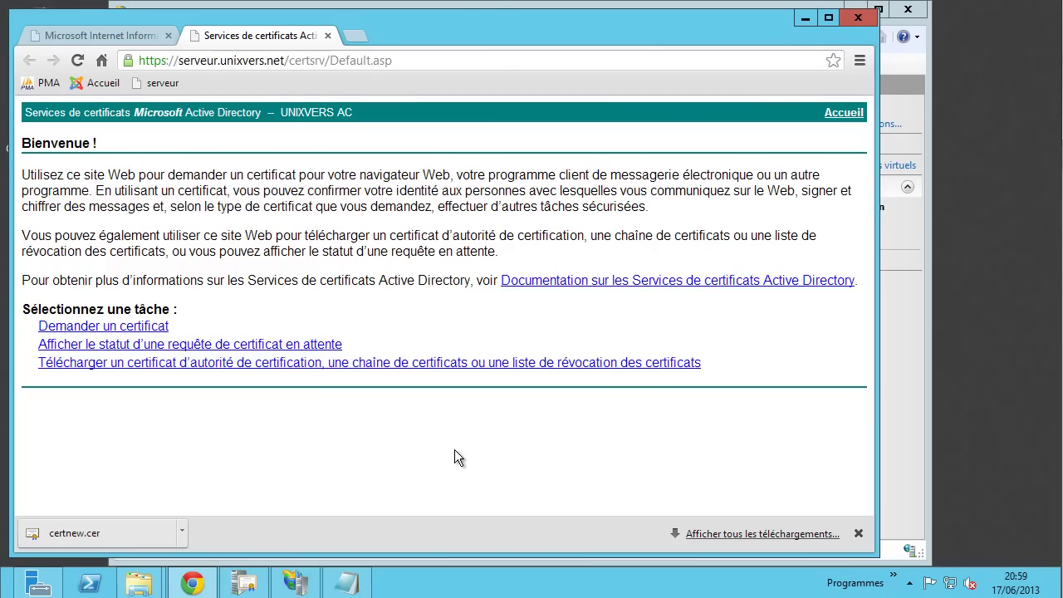
pyautogui.moveTo(346, 583)
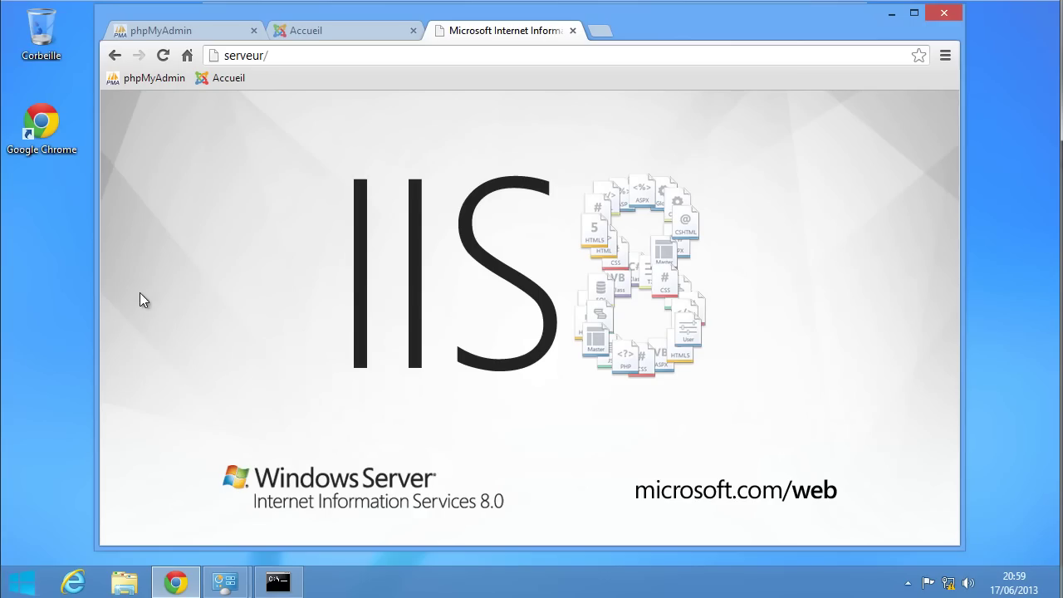
pyautogui.click(297, 57)
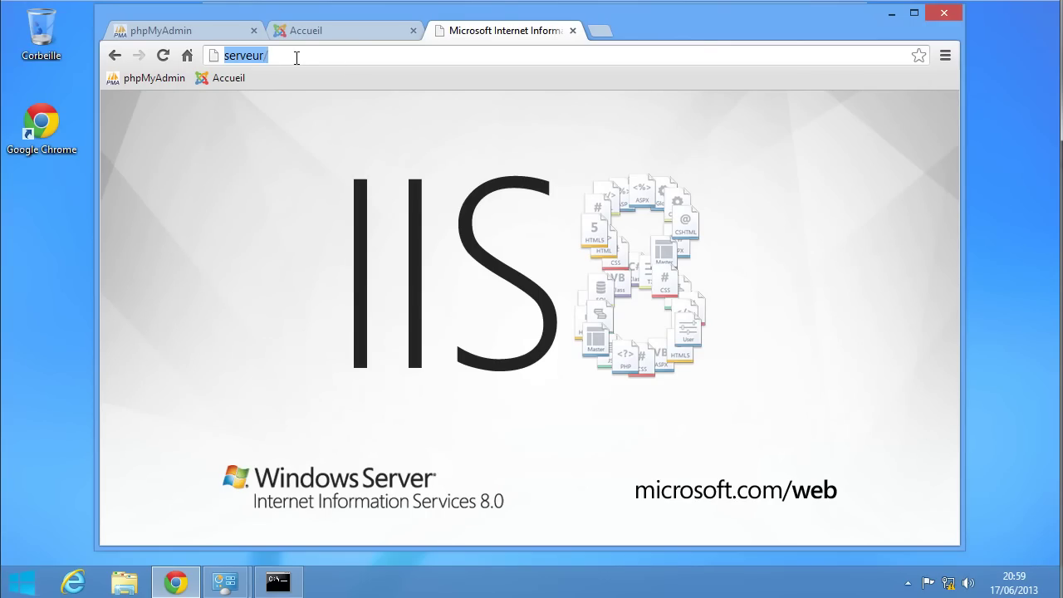
pyautogui.write('http')
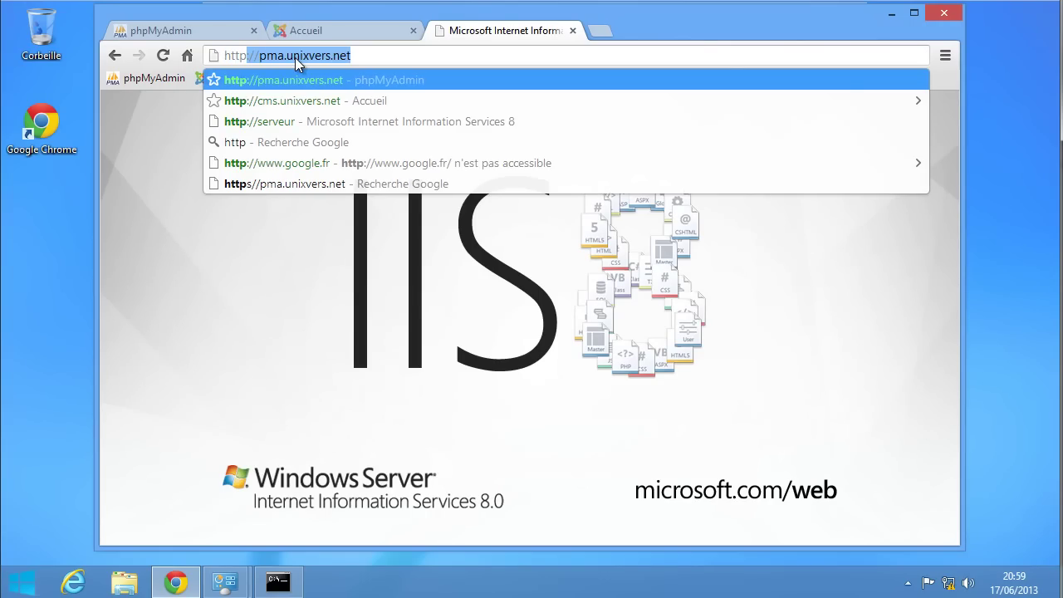
pyautogui.write('s://')
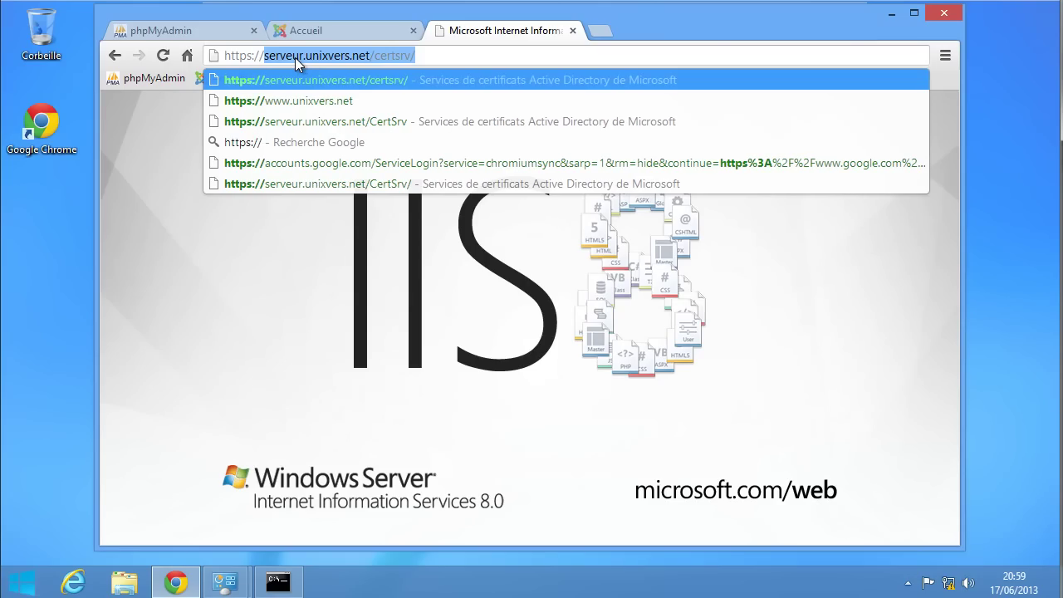
pyautogui.press('Return')
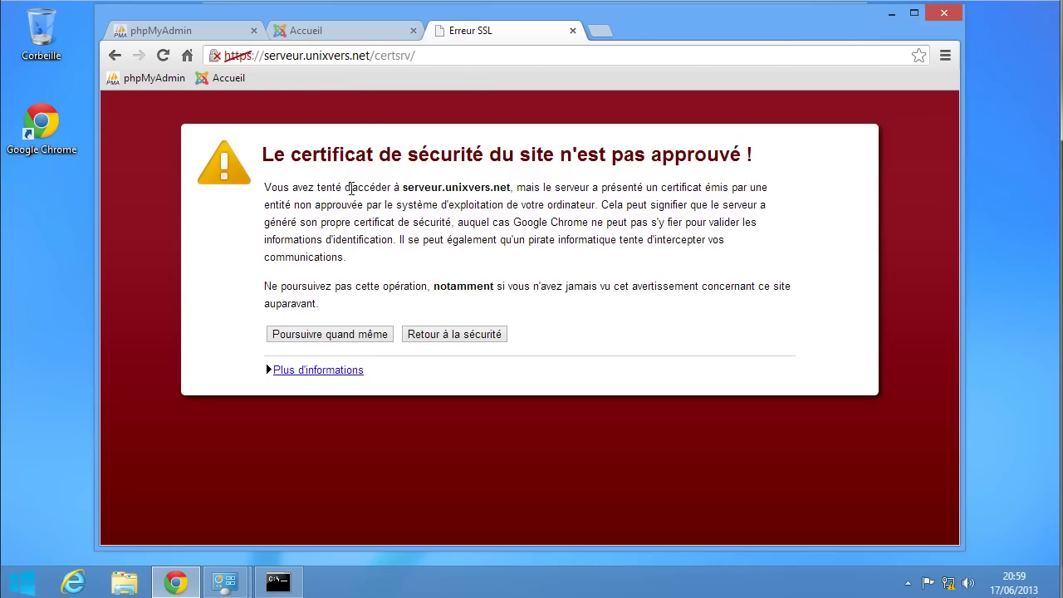
# - Read the SSL warning about the server hostname and show the site's unverified identity details
pyautogui.moveTo(400, 188); pyautogui.dragTo(509, 188)
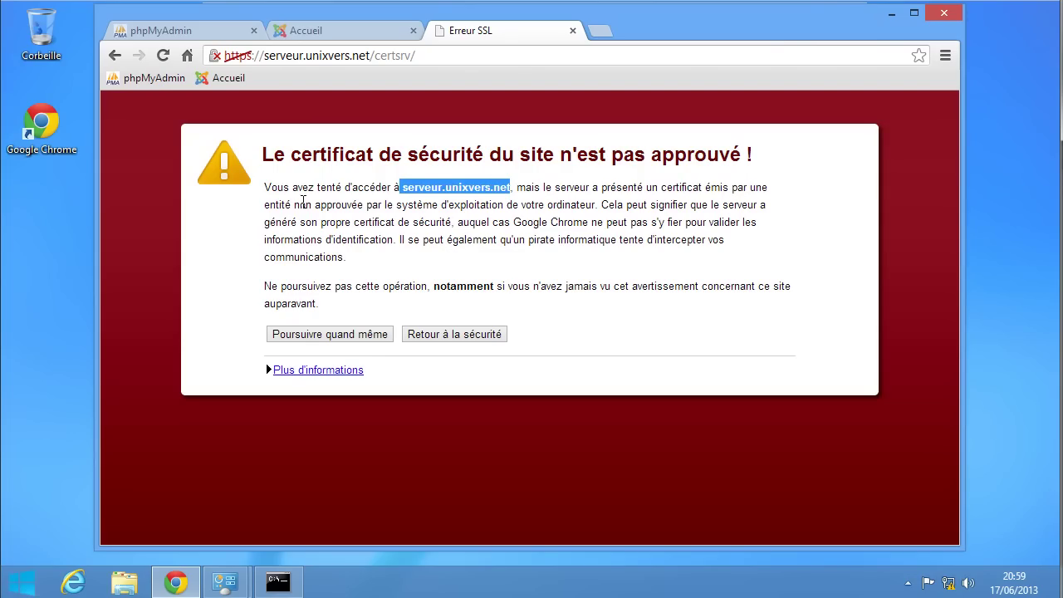
pyautogui.moveTo(424, 204); pyautogui.dragTo(567, 205)
pyautogui.click(571, 234)
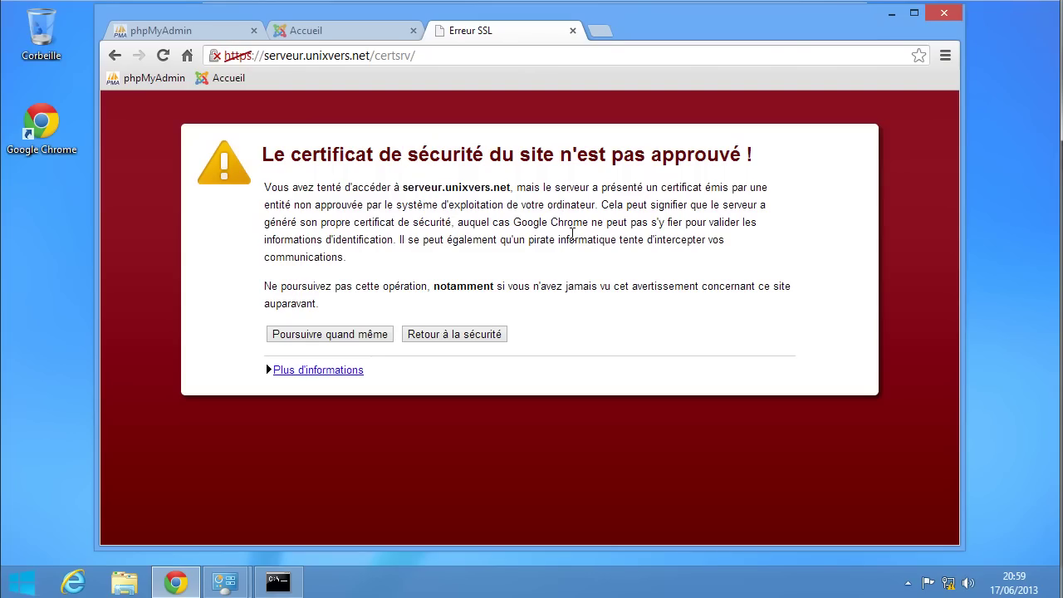
pyautogui.click(216, 57)
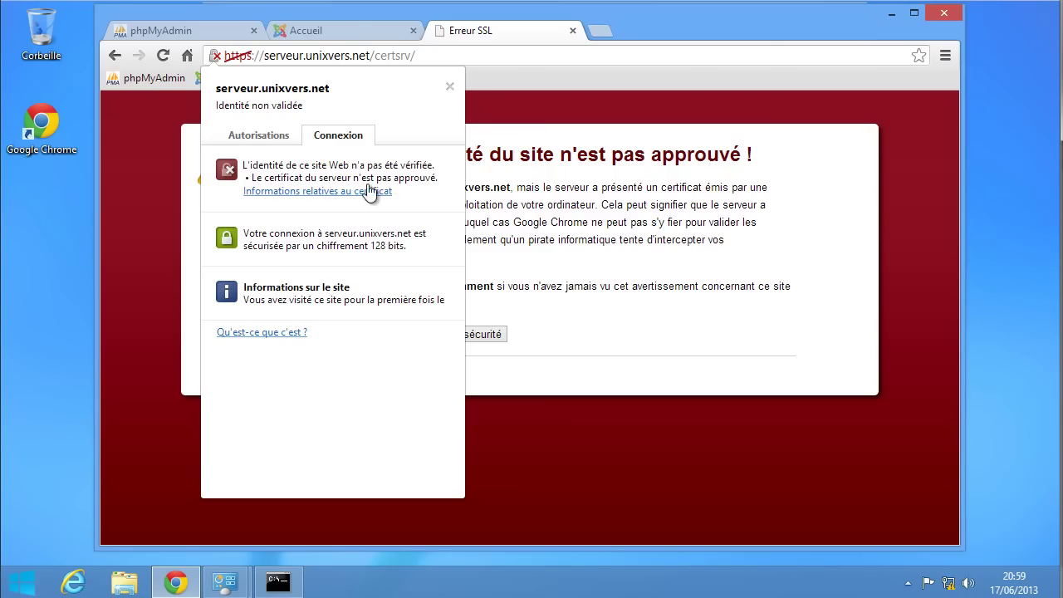
# - Check the certificate's path status and UNIXVERS AC issuer, then close the certificate window
pyautogui.click(304, 192)
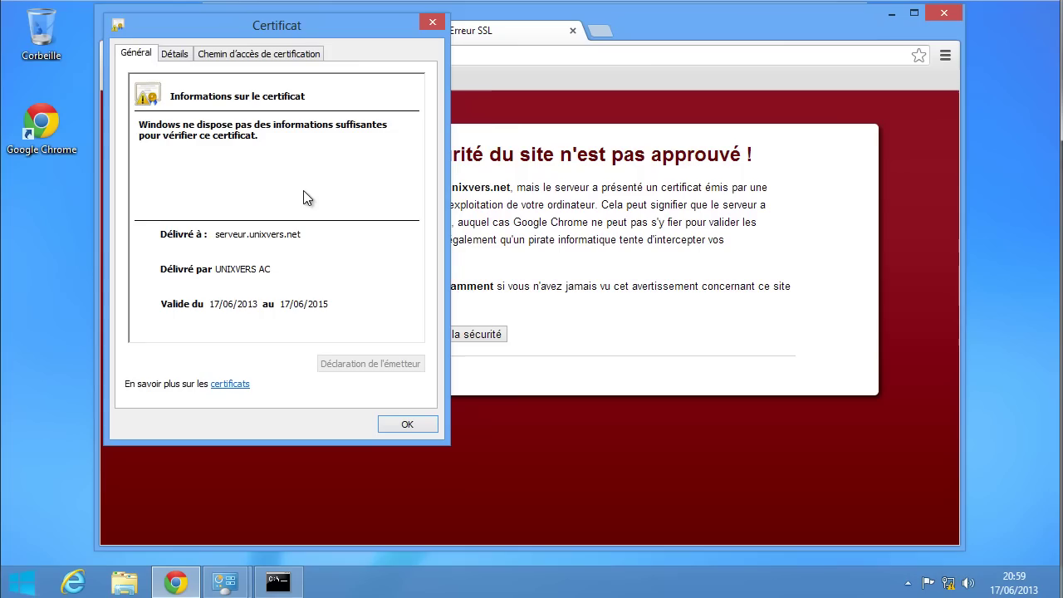
pyautogui.moveTo(260, 28); pyautogui.dragTo(330, 65)
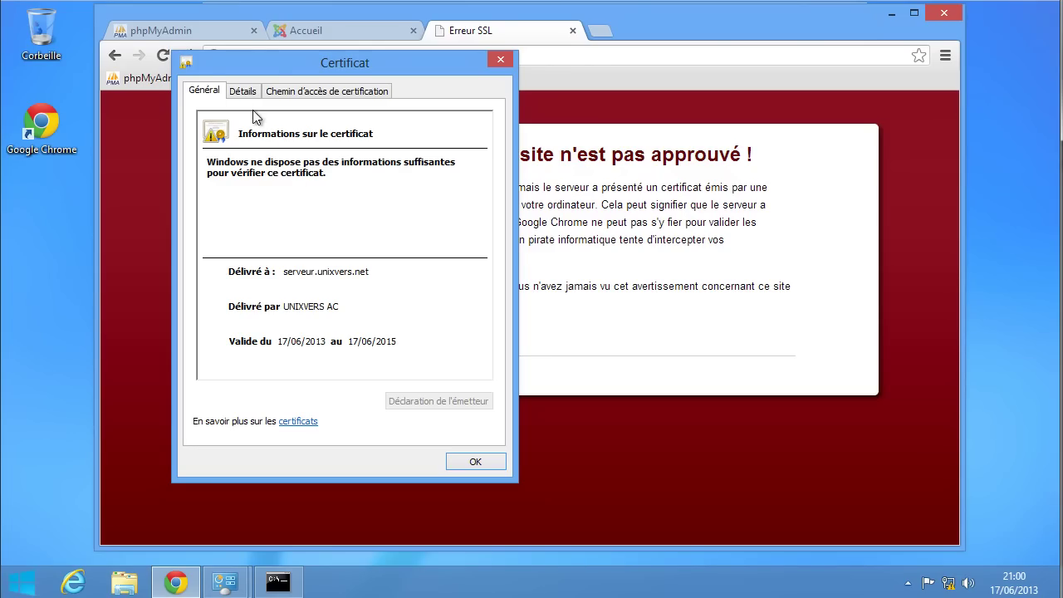
pyautogui.click(290, 93)
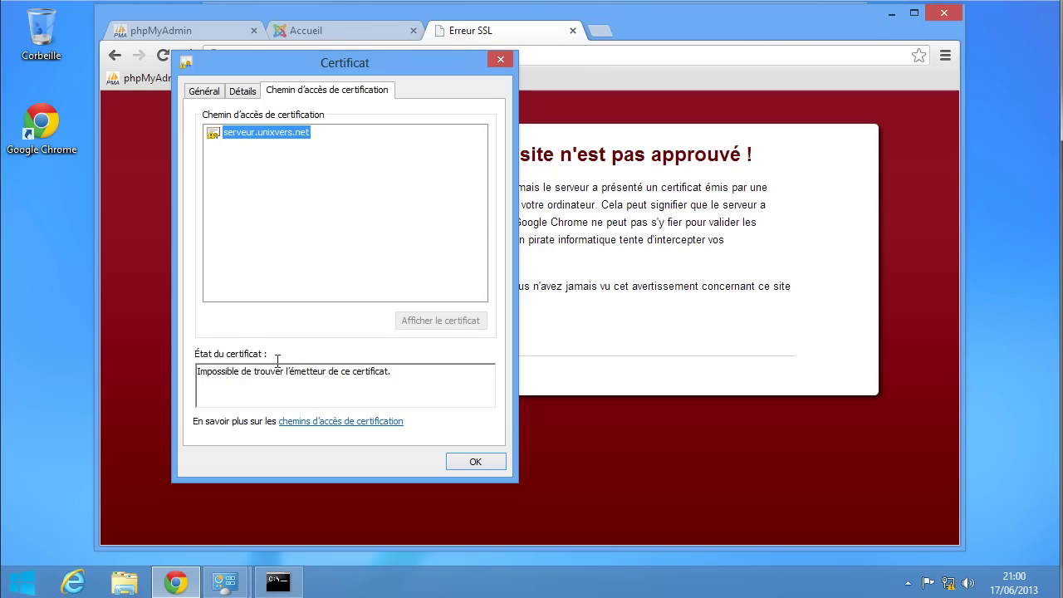
pyautogui.moveTo(226, 371); pyautogui.dragTo(406, 371)
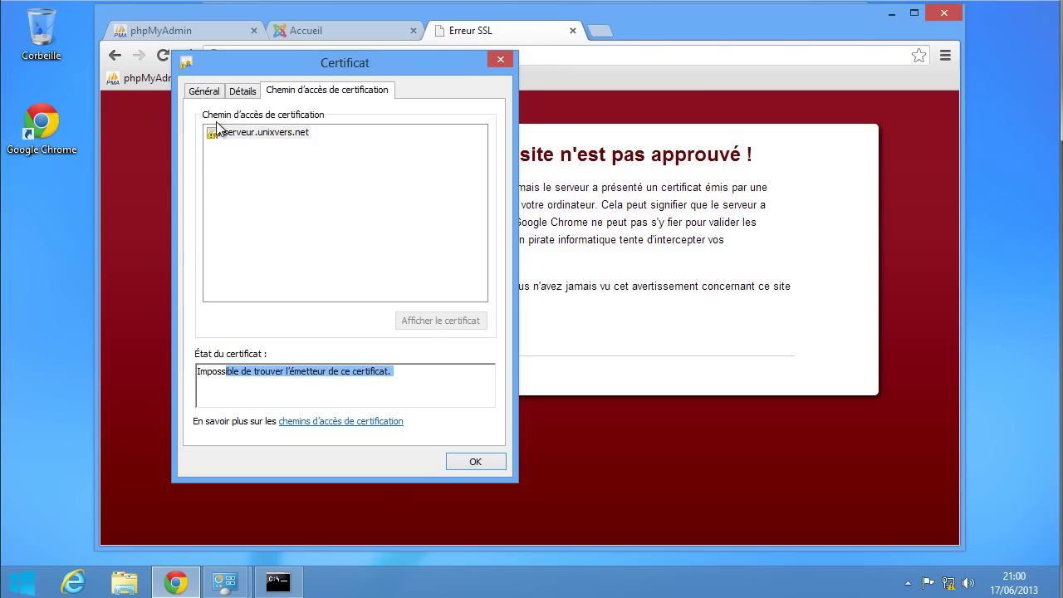
pyautogui.click(243, 93)
pyautogui.click(279, 240)
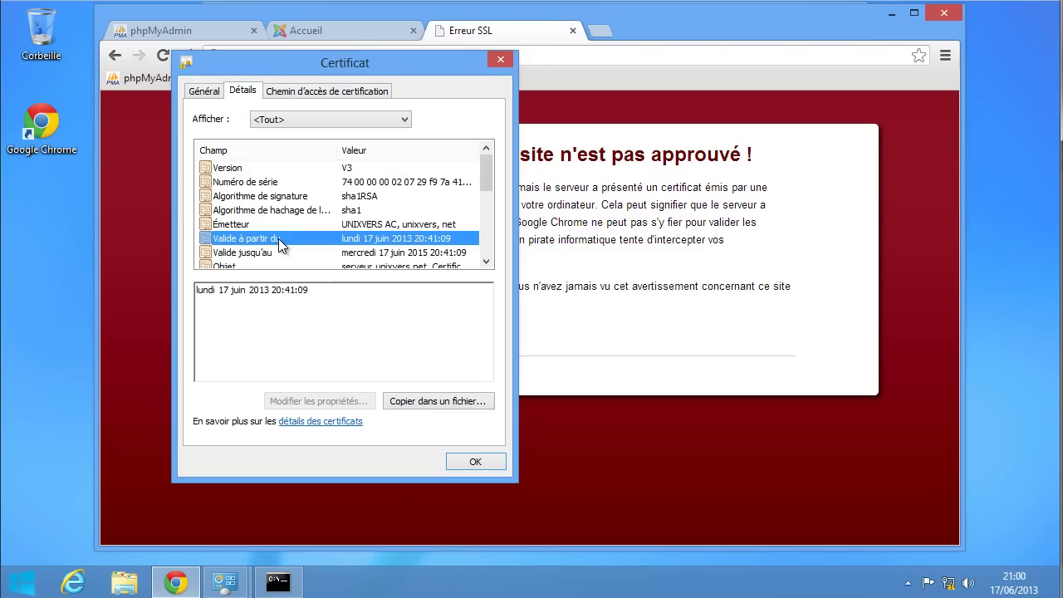
pyautogui.click(250, 225)
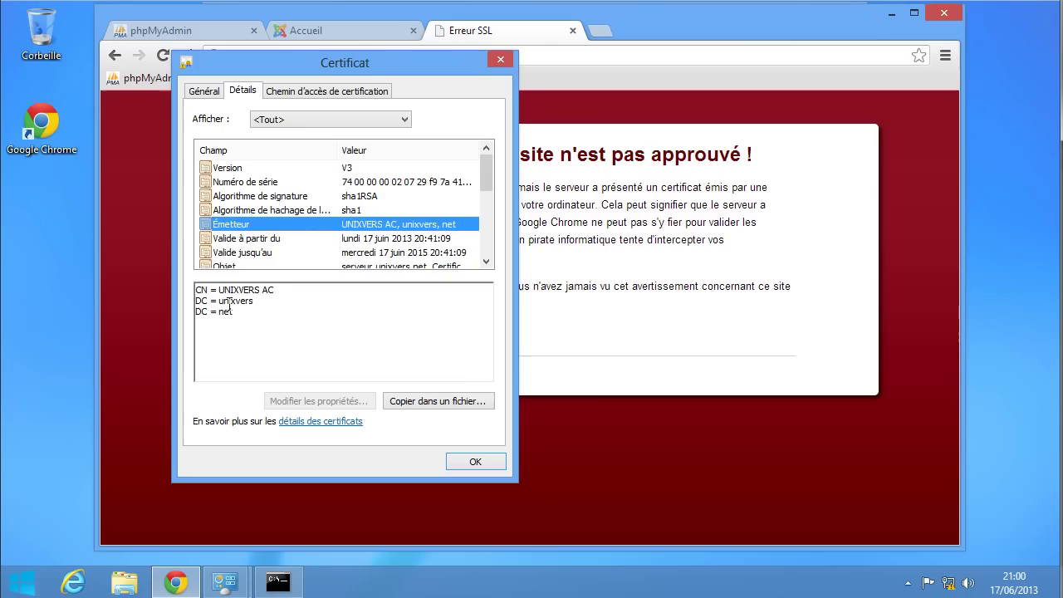
pyautogui.moveTo(219, 289); pyautogui.dragTo(277, 289)
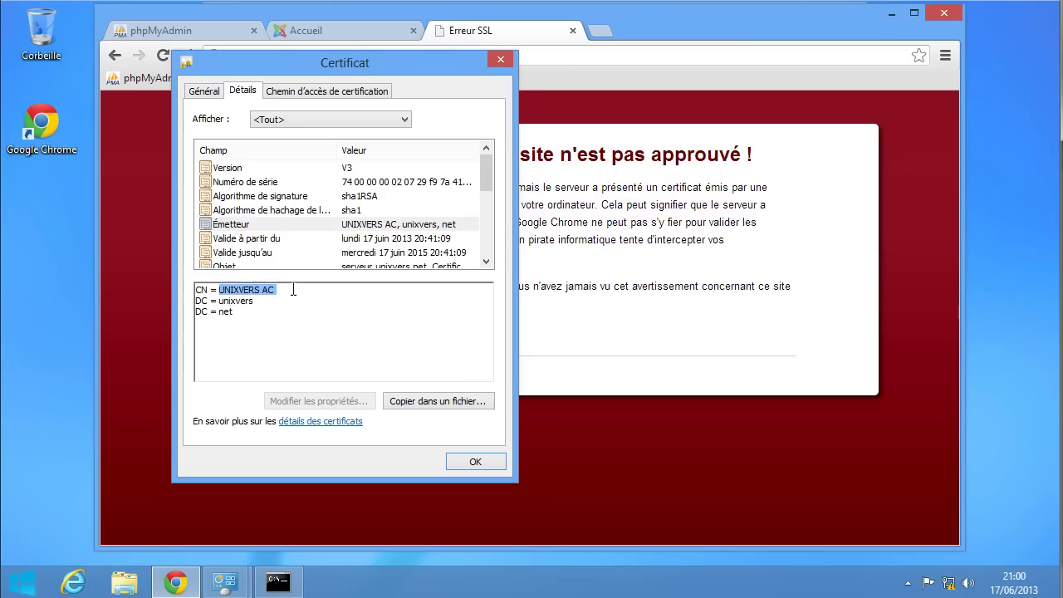
pyautogui.click(328, 90)
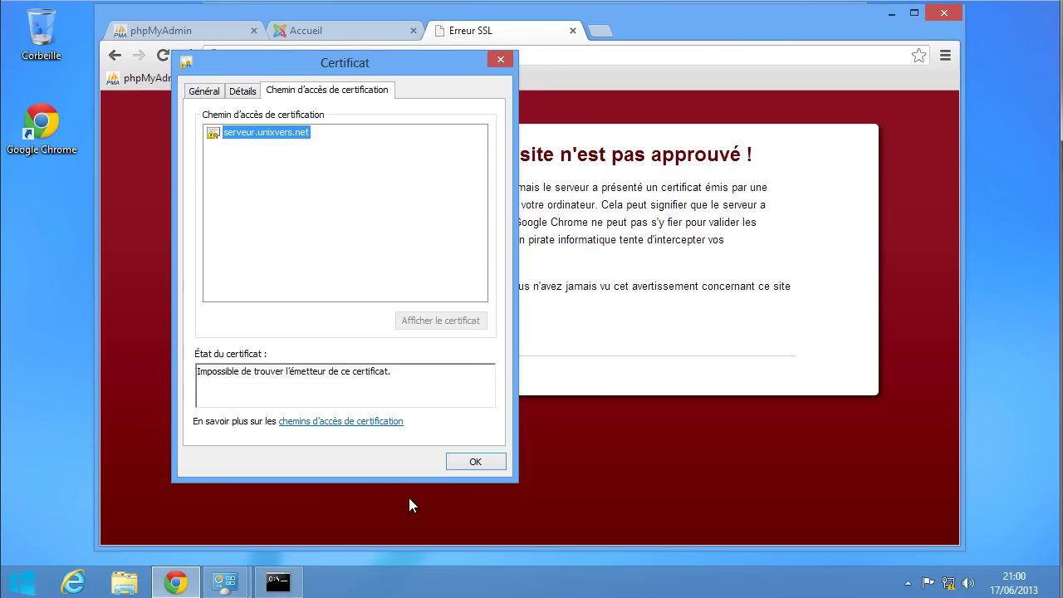
pyautogui.click(479, 461)
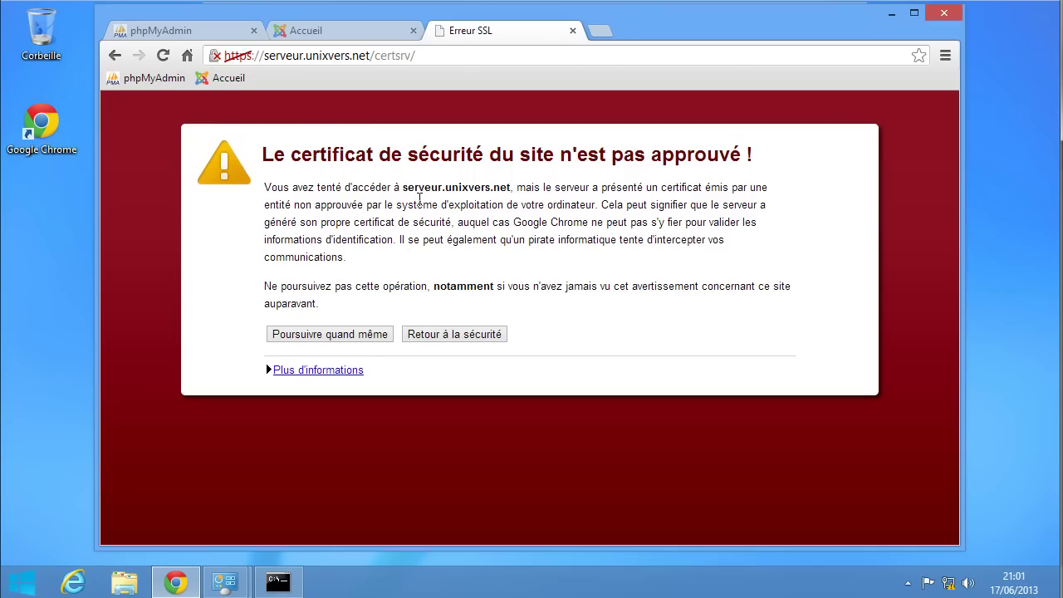
# - Launch the Microsoft Management Console from the Run prompt with administrator approval
pyautogui.press('super')
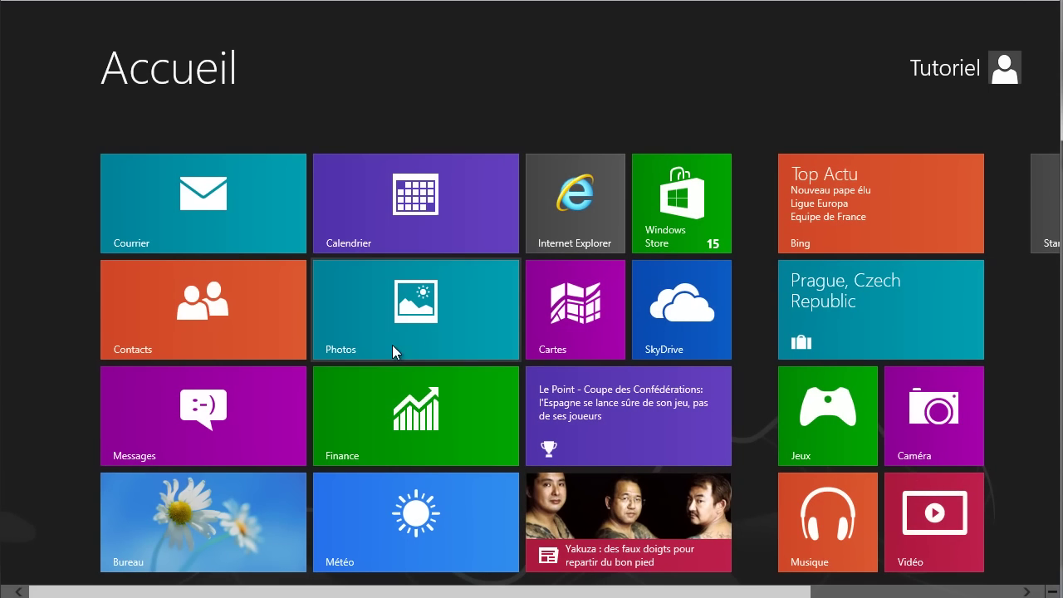
pyautogui.click(186, 509)
pyautogui.press('super+x')
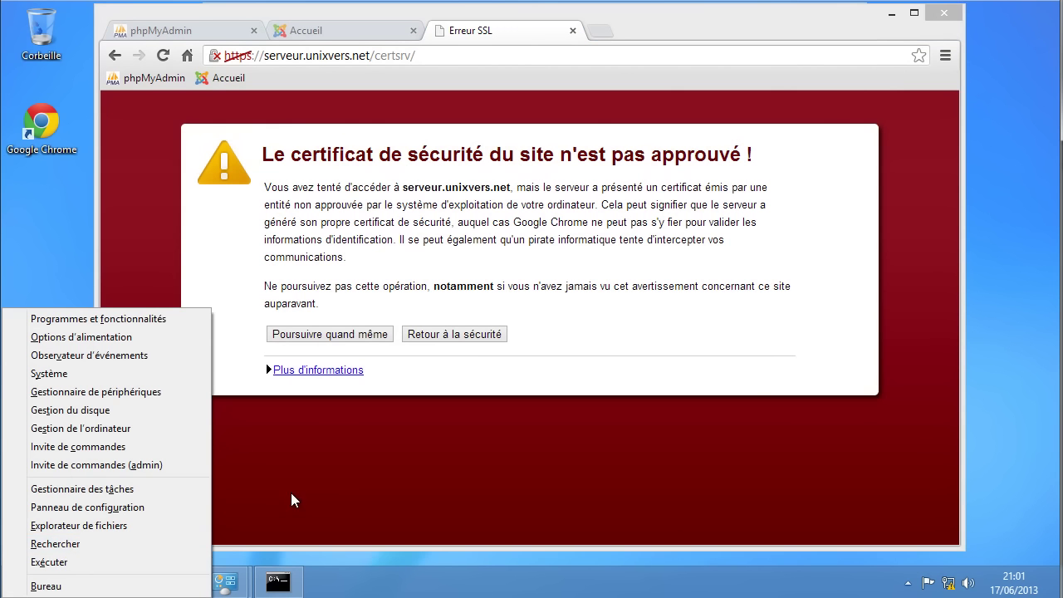
pyautogui.press('super')
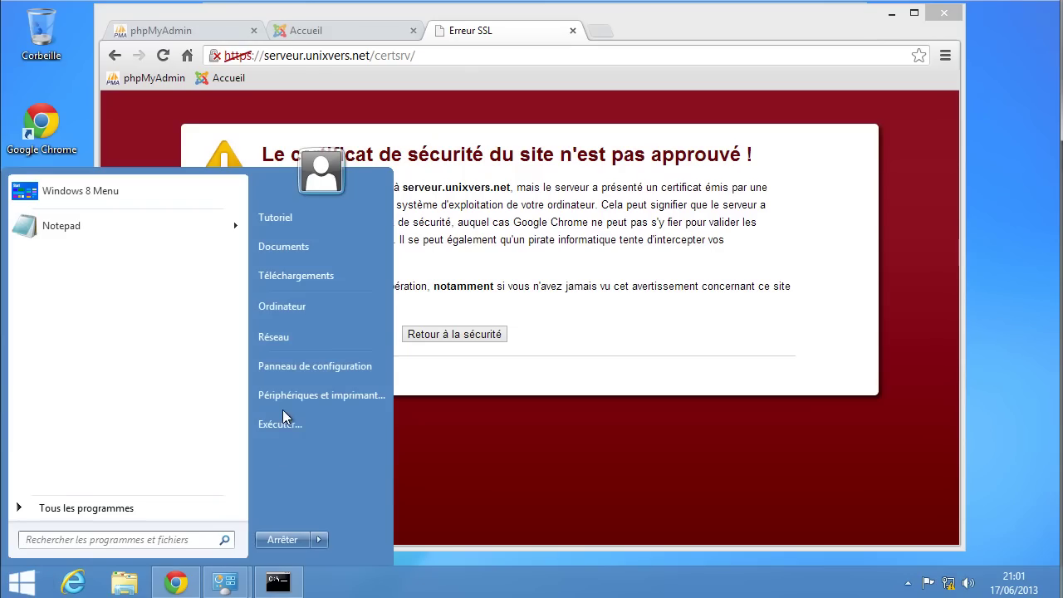
pyautogui.click(277, 422)
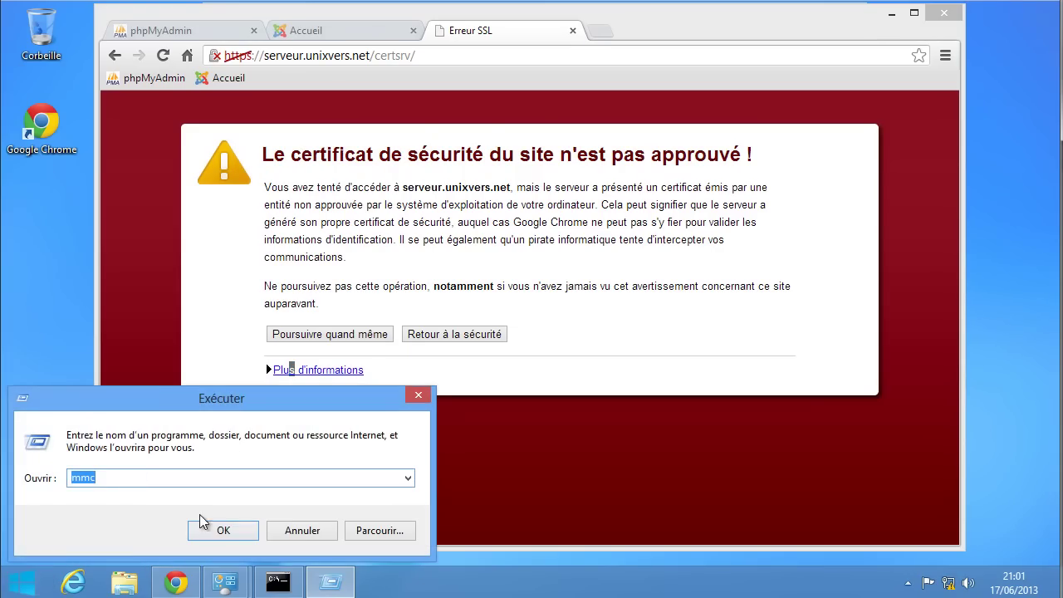
pyautogui.click(209, 526)
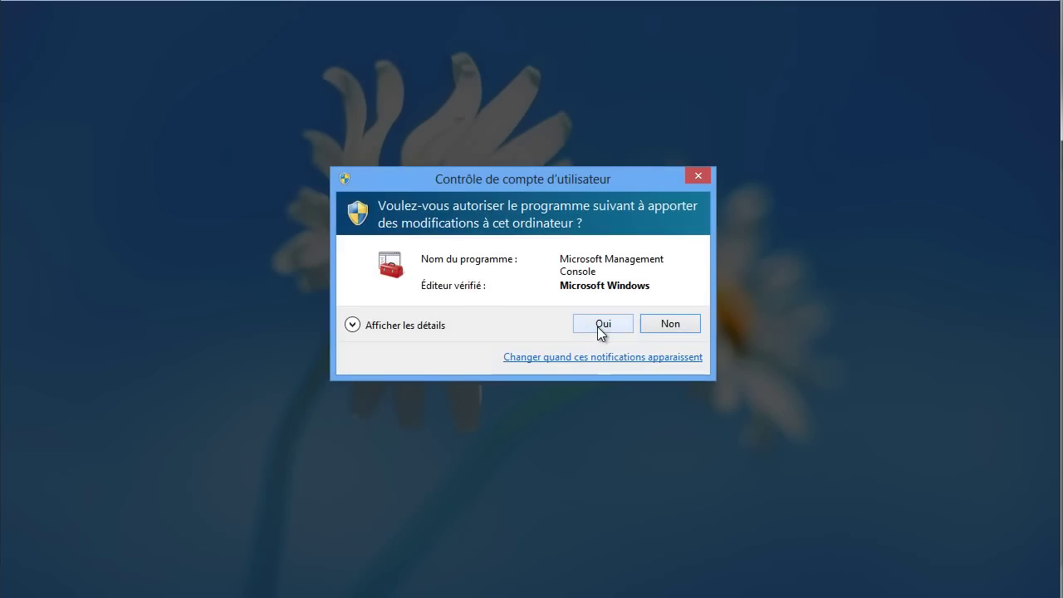
pyautogui.click(600, 326)
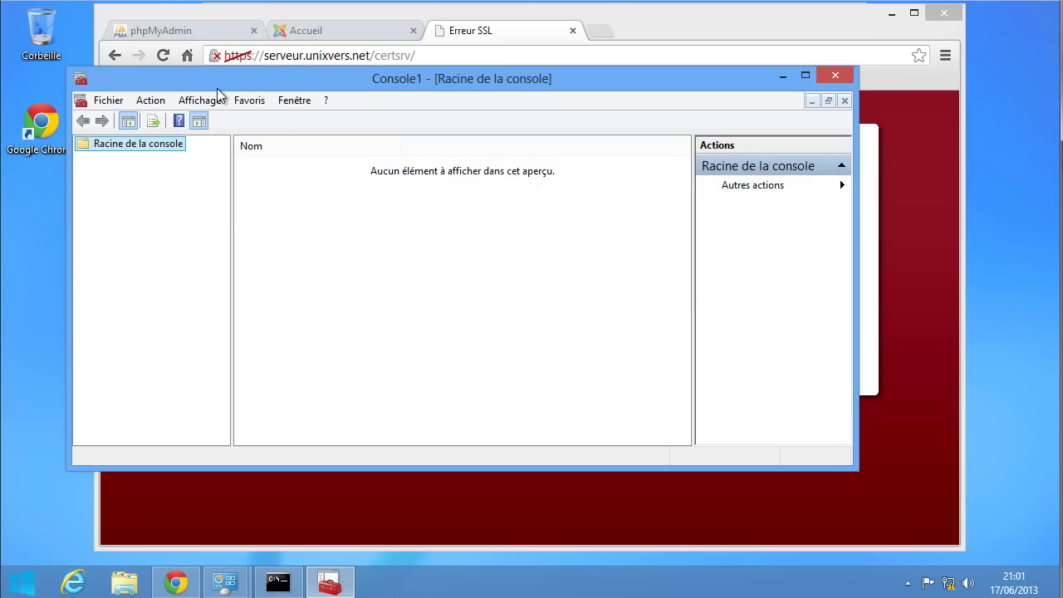
pyautogui.moveTo(215, 80); pyautogui.dragTo(274, 59)
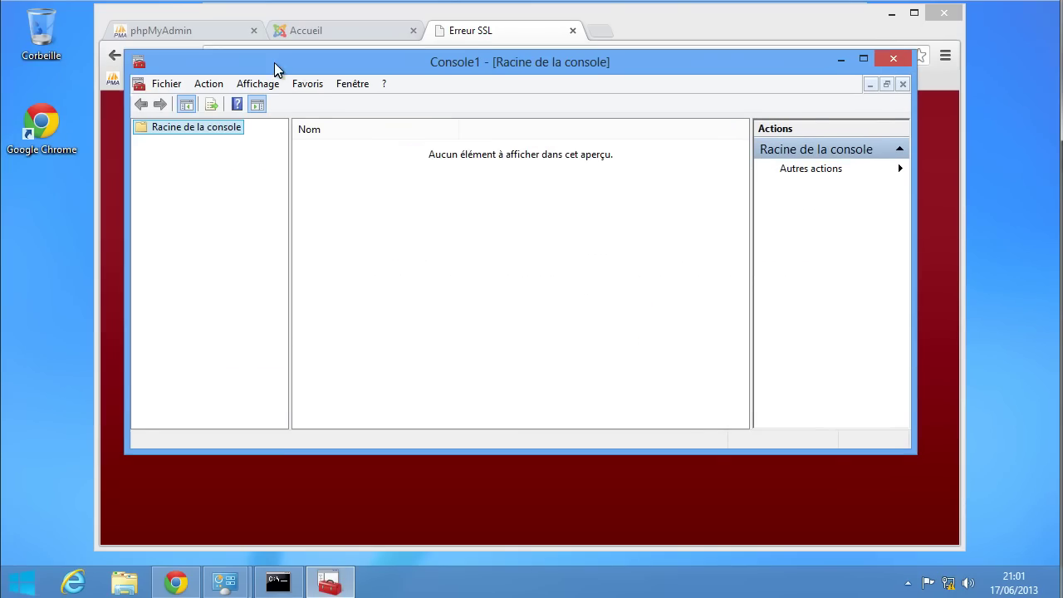
# - Add the Certificats snap-in for the current user account
pyautogui.click(169, 79)
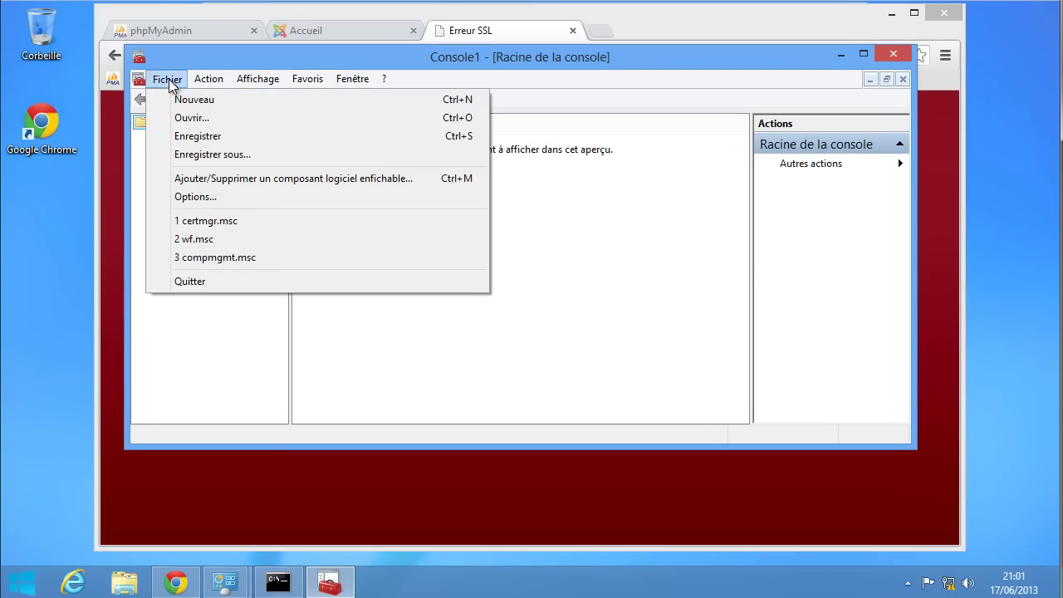
pyautogui.click(247, 178)
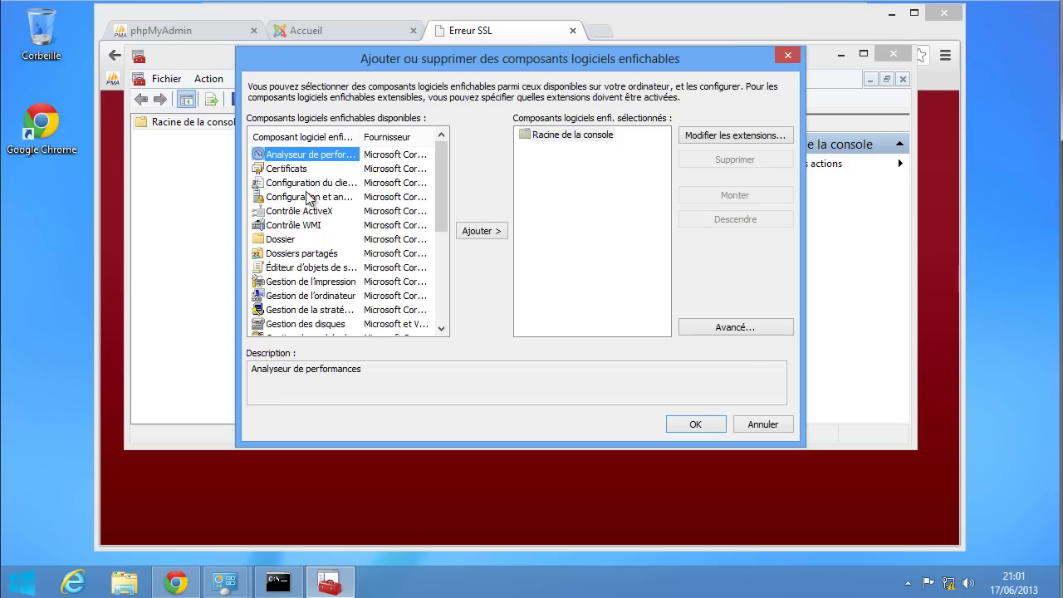
pyautogui.click(290, 169)
pyautogui.click(466, 232)
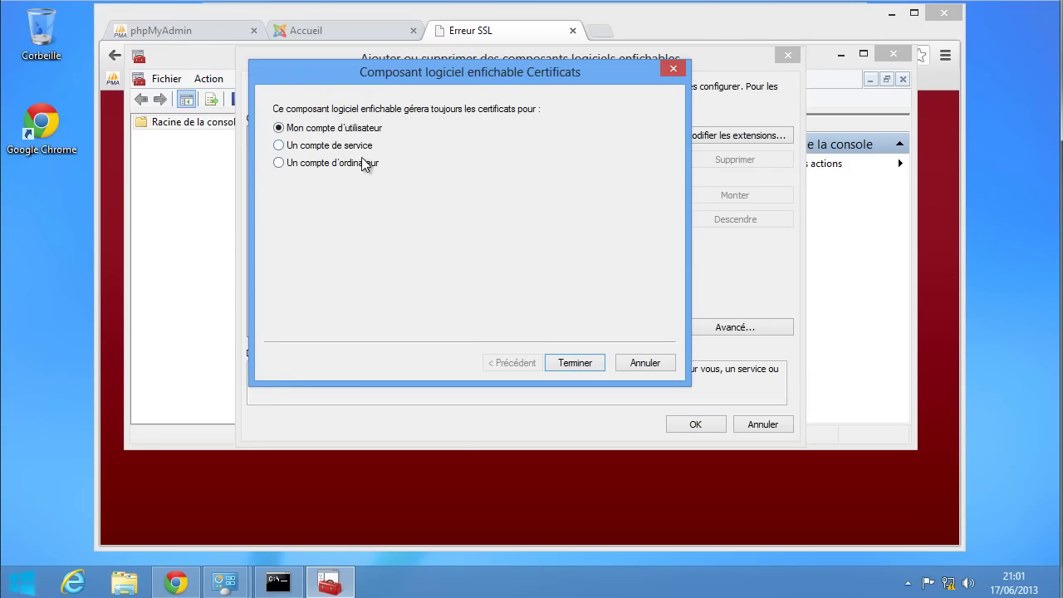
pyautogui.click(574, 366)
pyautogui.click(697, 424)
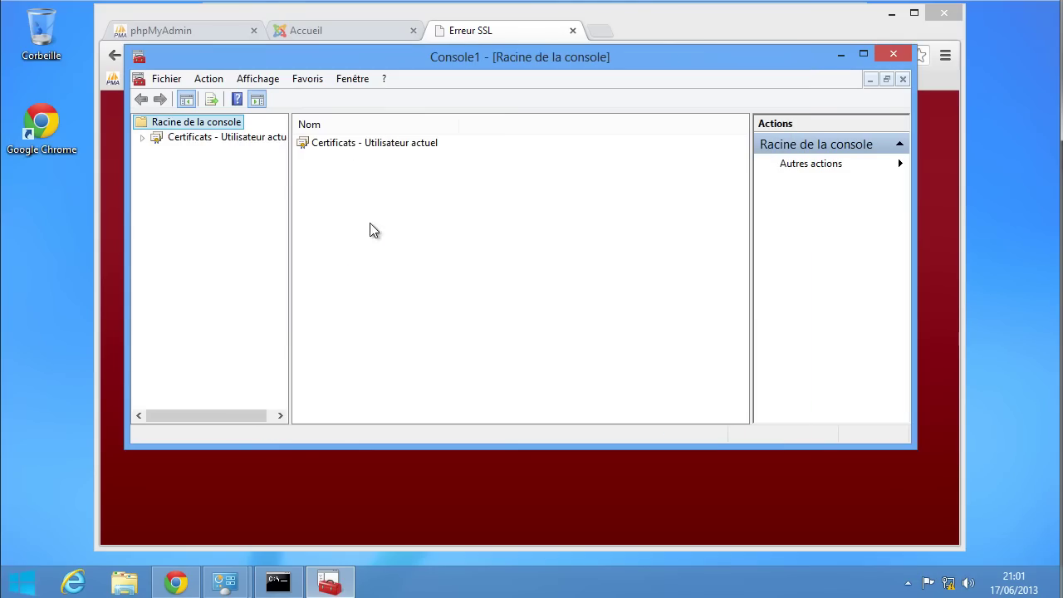
# - Delete AC UNIXVERS 2013 from Trusted Root Certification Authorities, confirming twice
pyautogui.click(142, 138)
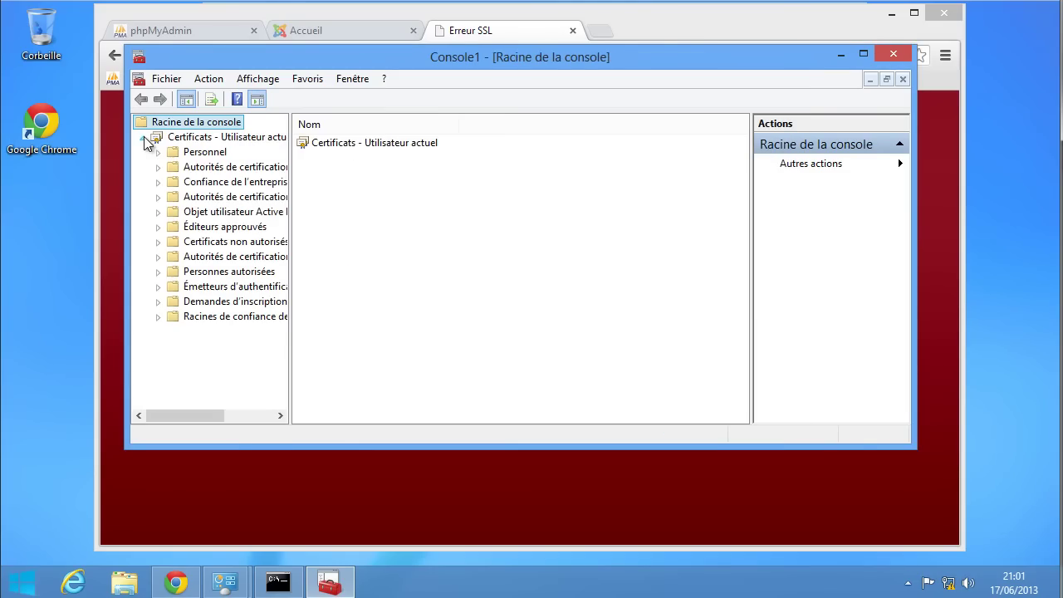
pyautogui.click(228, 167)
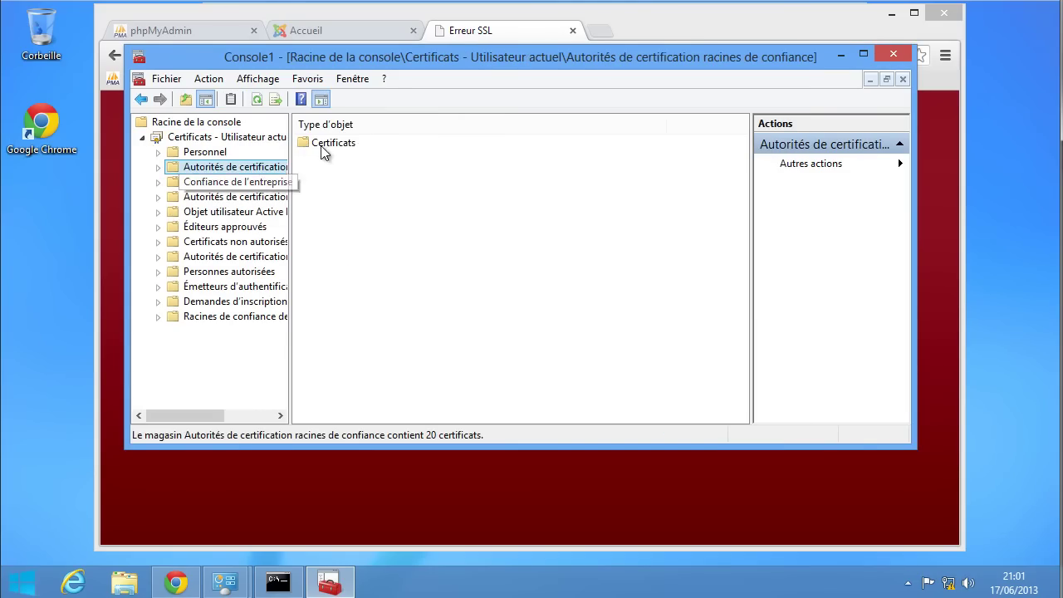
pyautogui.doubleClick(347, 143)
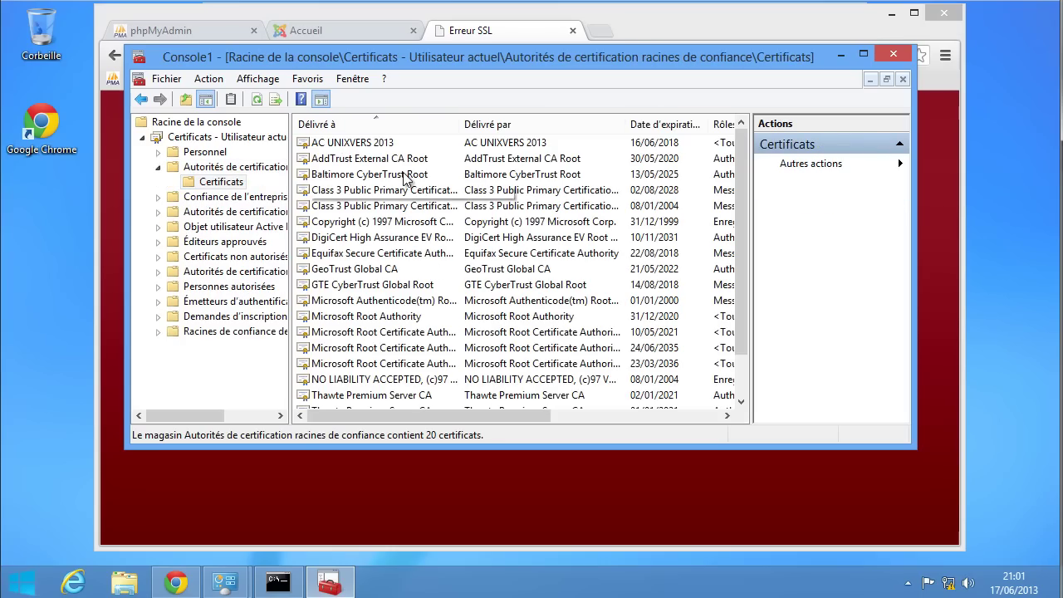
pyautogui.click(374, 146)
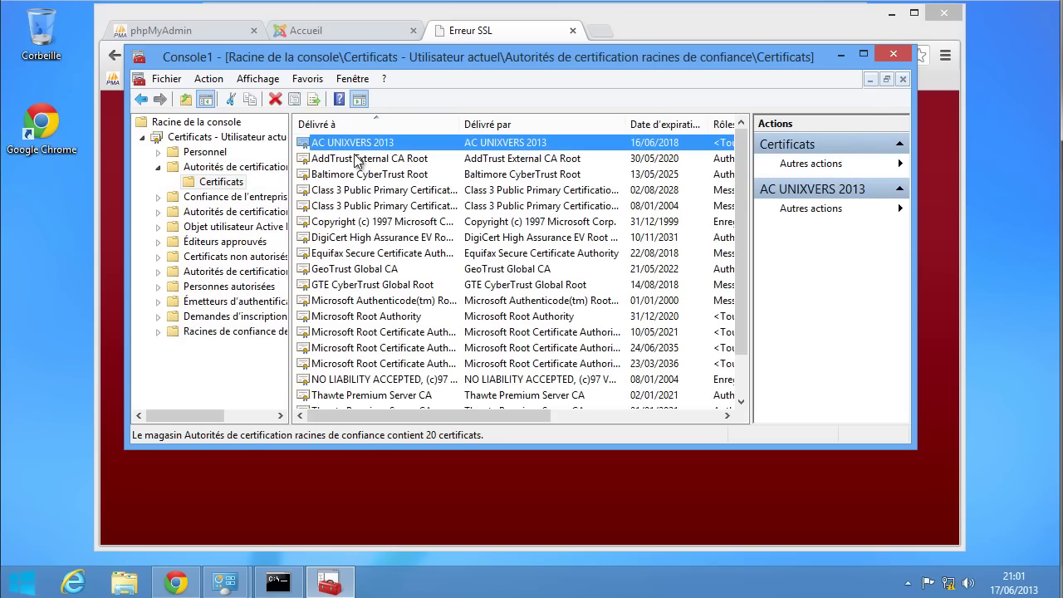
pyautogui.rightClick(354, 149)
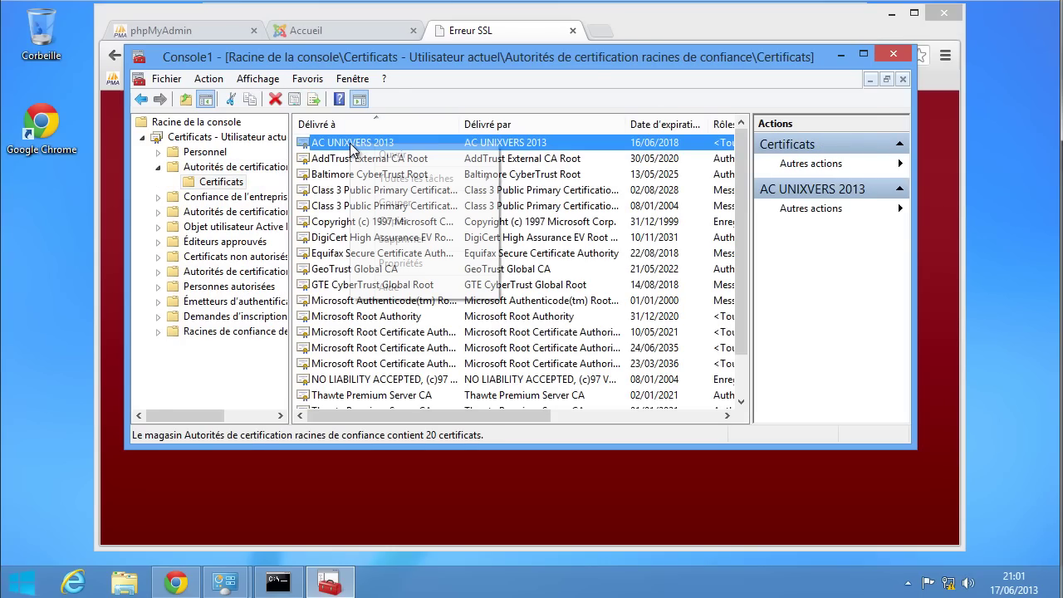
pyautogui.click(420, 246)
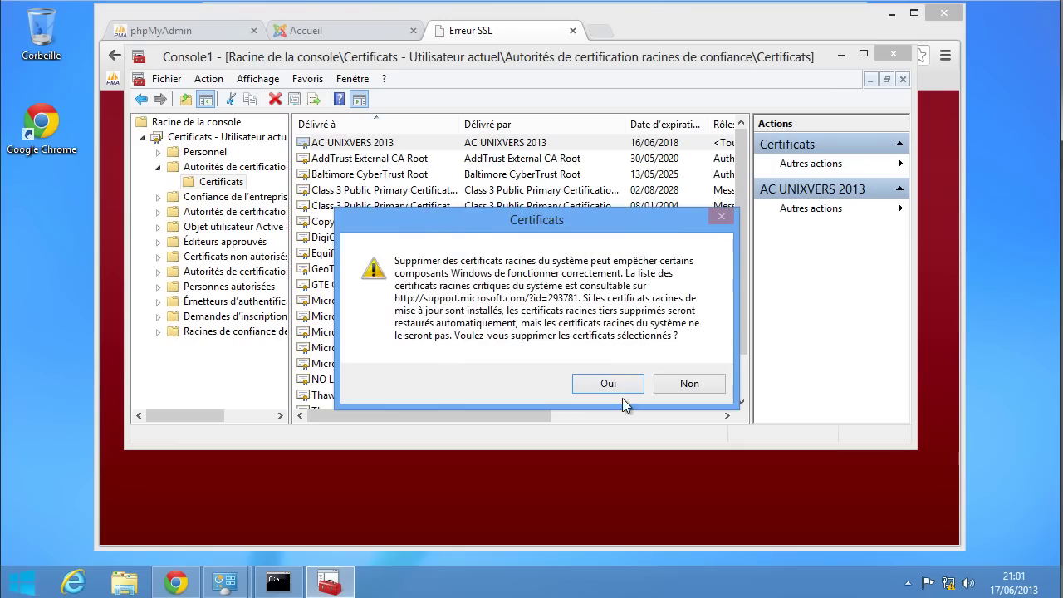
pyautogui.click(600, 380)
pyautogui.click(619, 398)
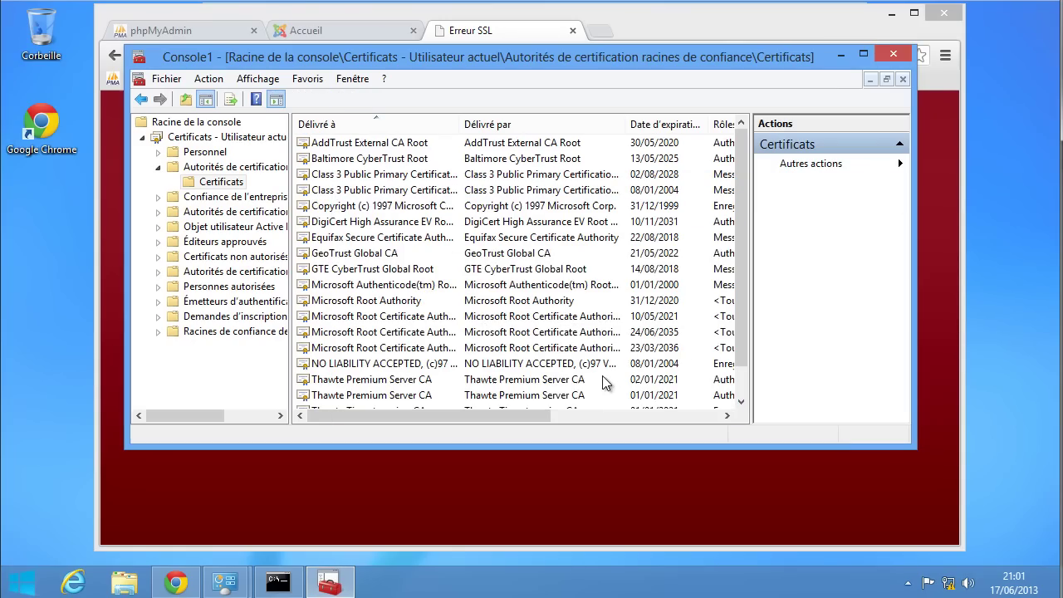
pyautogui.click(463, 270)
pyautogui.scroll(-1, 463, 270)
pyautogui.click(399, 332)
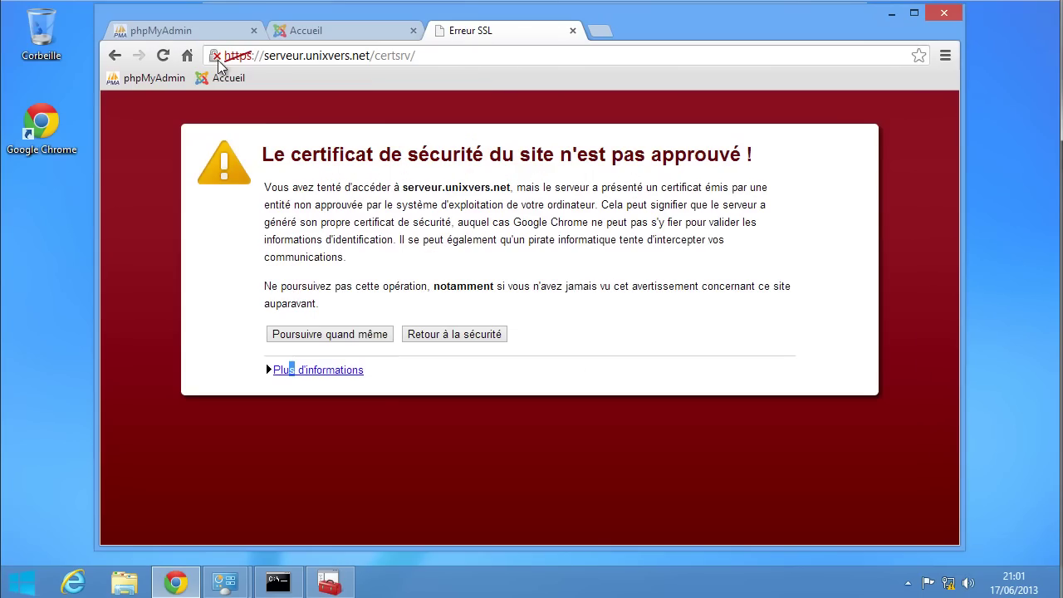
pyautogui.click(223, 63)
pyautogui.click(220, 58)
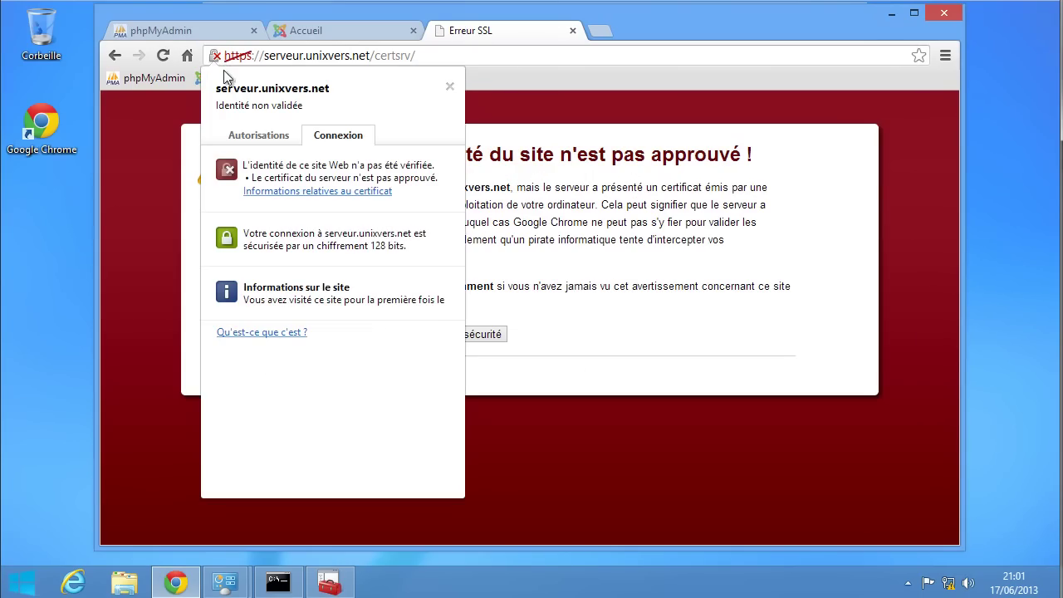
pyautogui.click(322, 199)
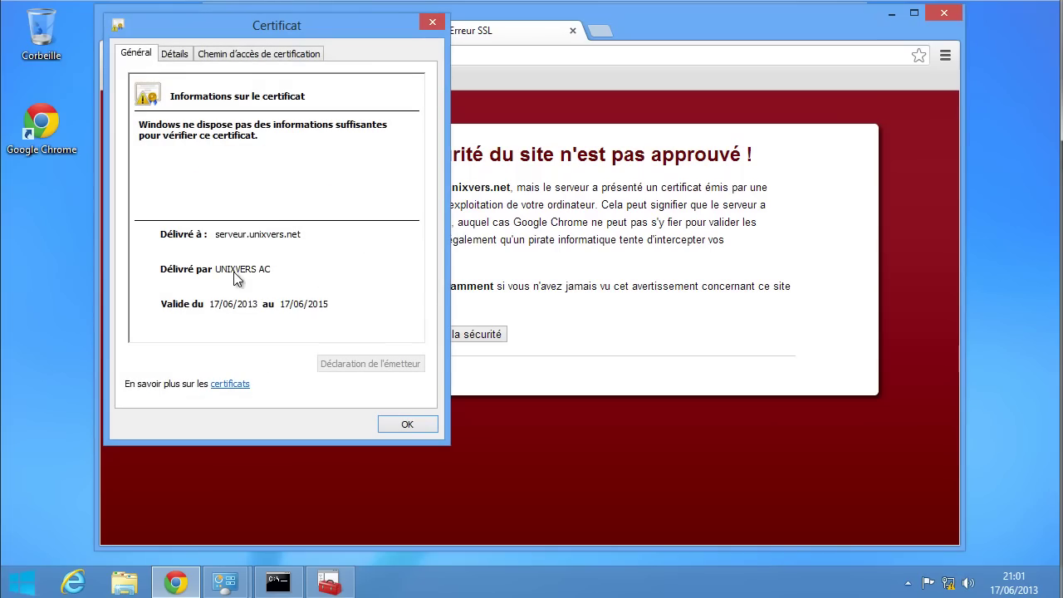
pyautogui.click(340, 584)
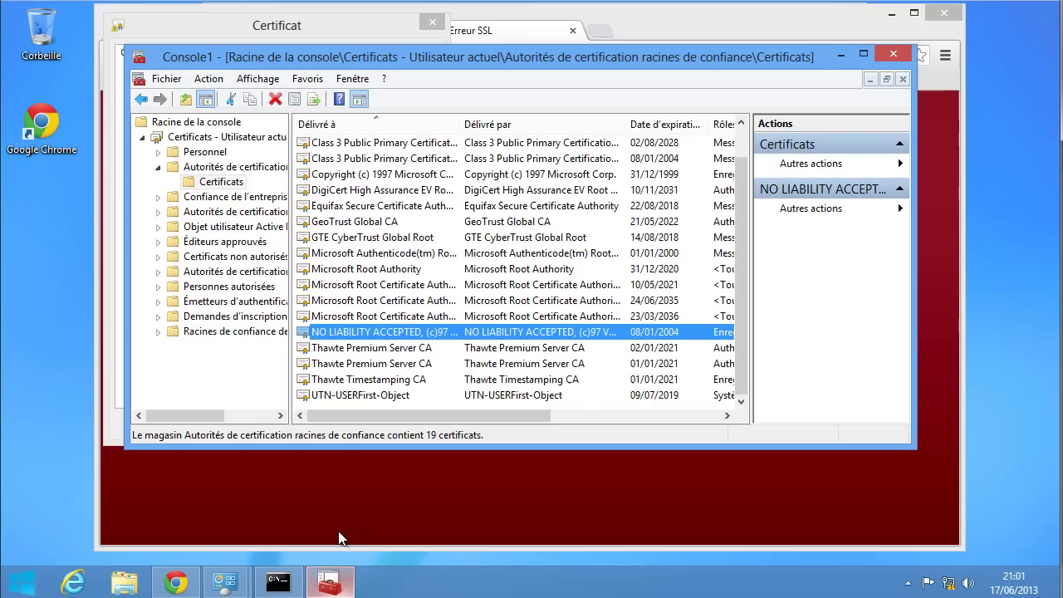
pyautogui.click(451, 319)
pyautogui.scroll(1, 457, 282)
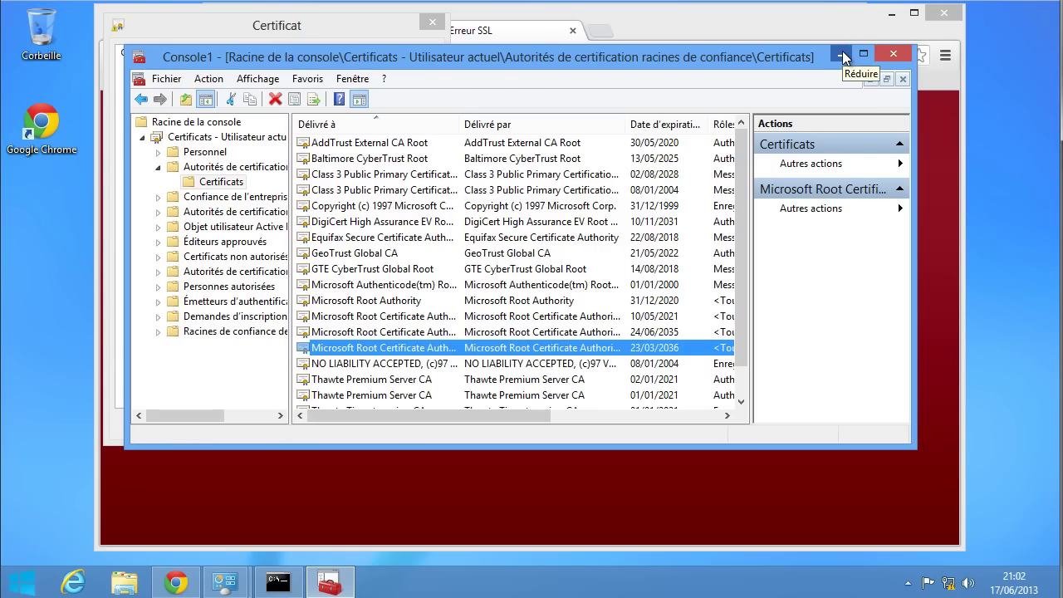
pyautogui.click(892, 55)
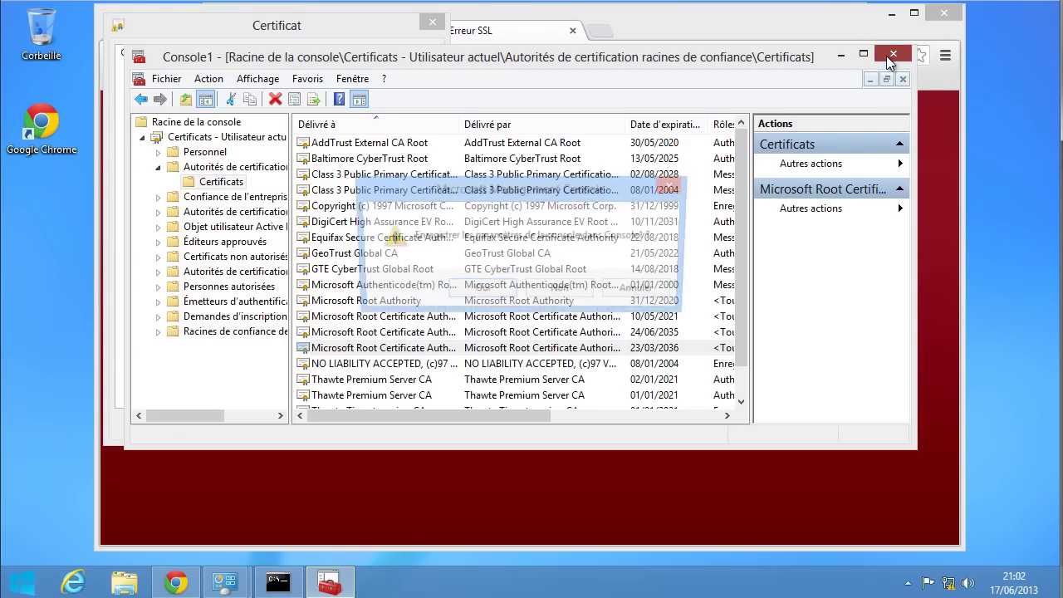
pyautogui.click(492, 292)
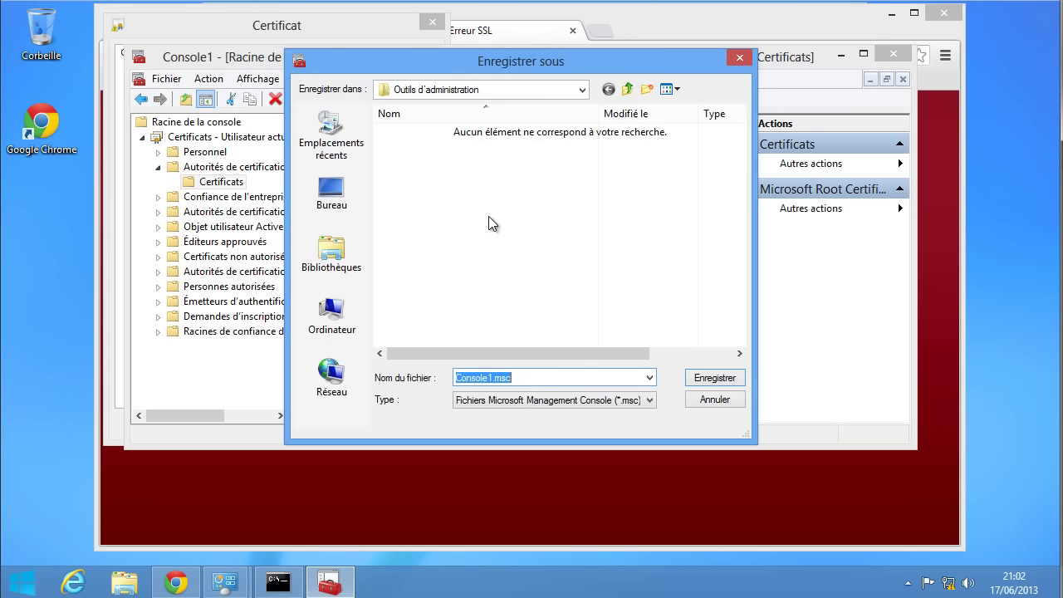
pyautogui.click(710, 401)
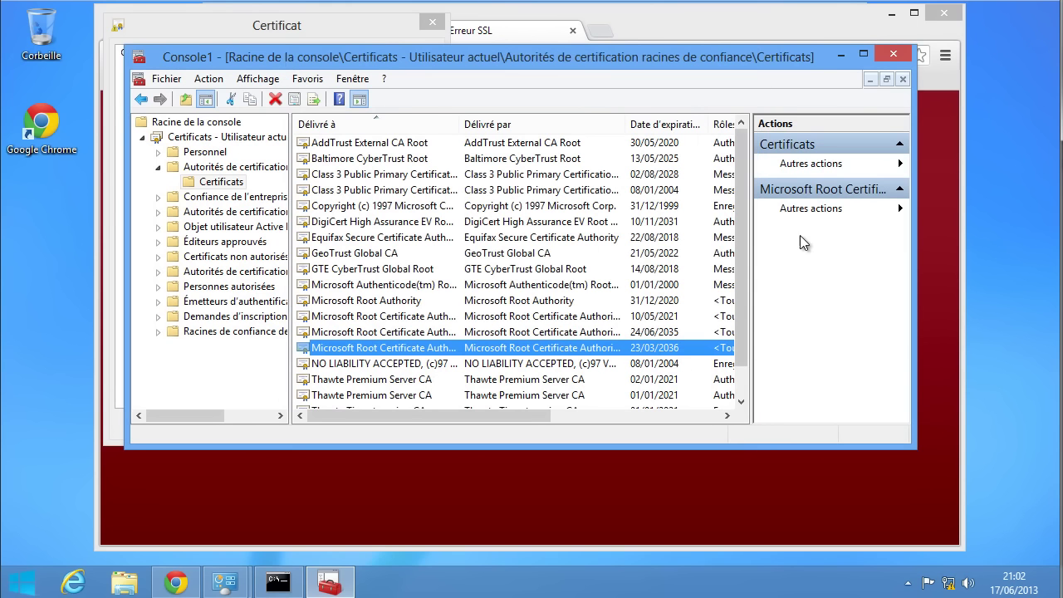
pyautogui.click(840, 55)
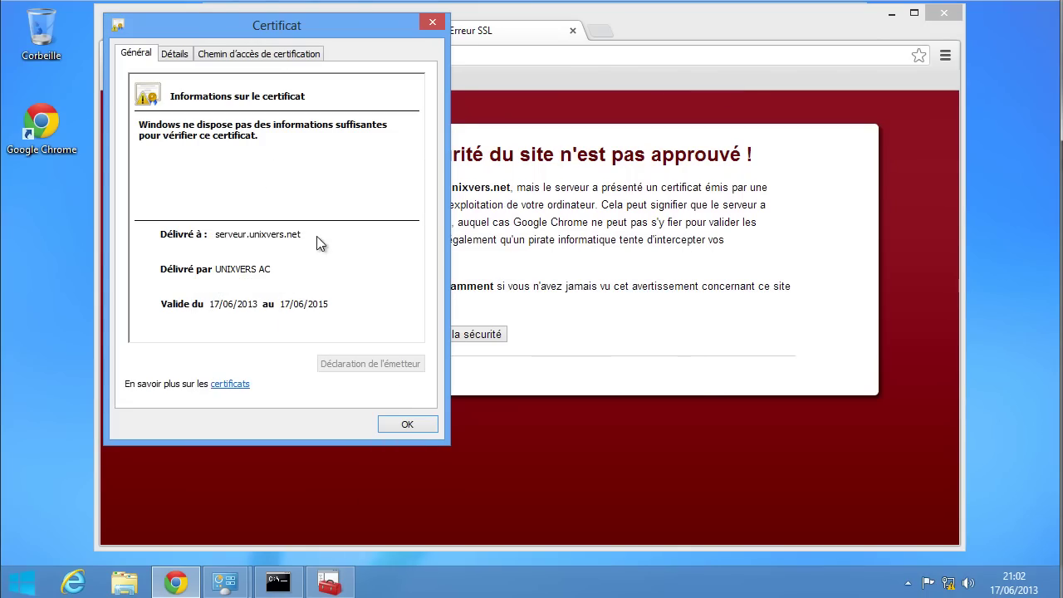
pyautogui.click(411, 423)
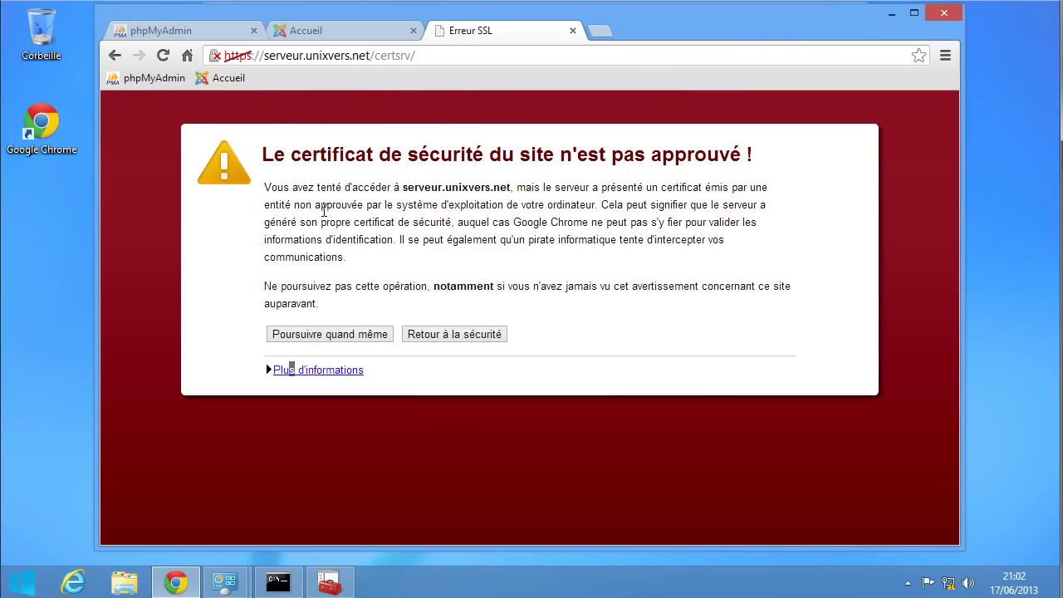
# - Proceed past the certificate warning with 'Poursuivre quand même' and sign in with 'Se connecter'
pyautogui.moveTo(375, 156); pyautogui.dragTo(668, 163)
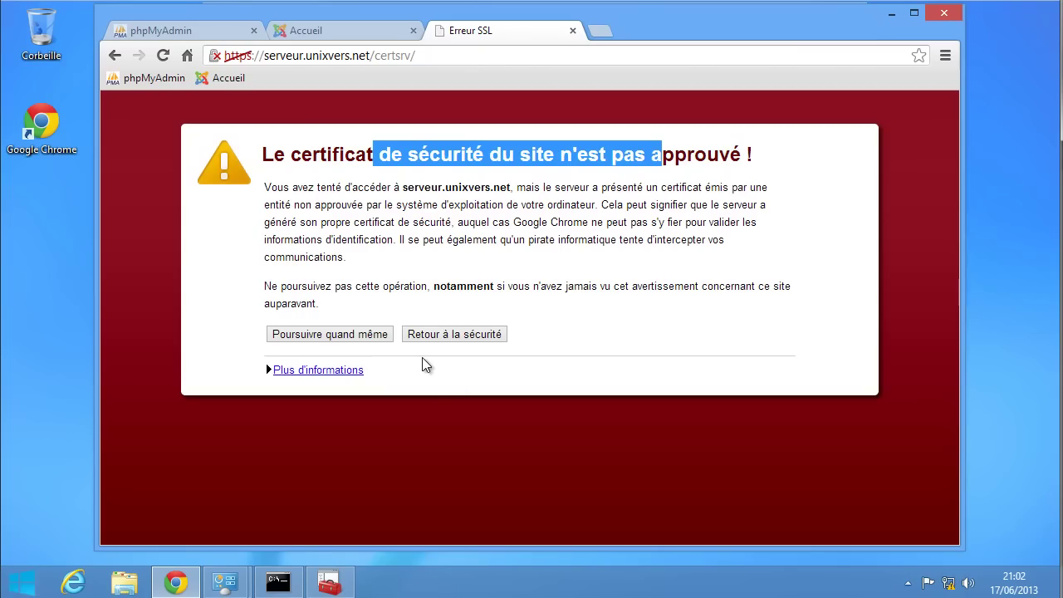
pyautogui.click(330, 340)
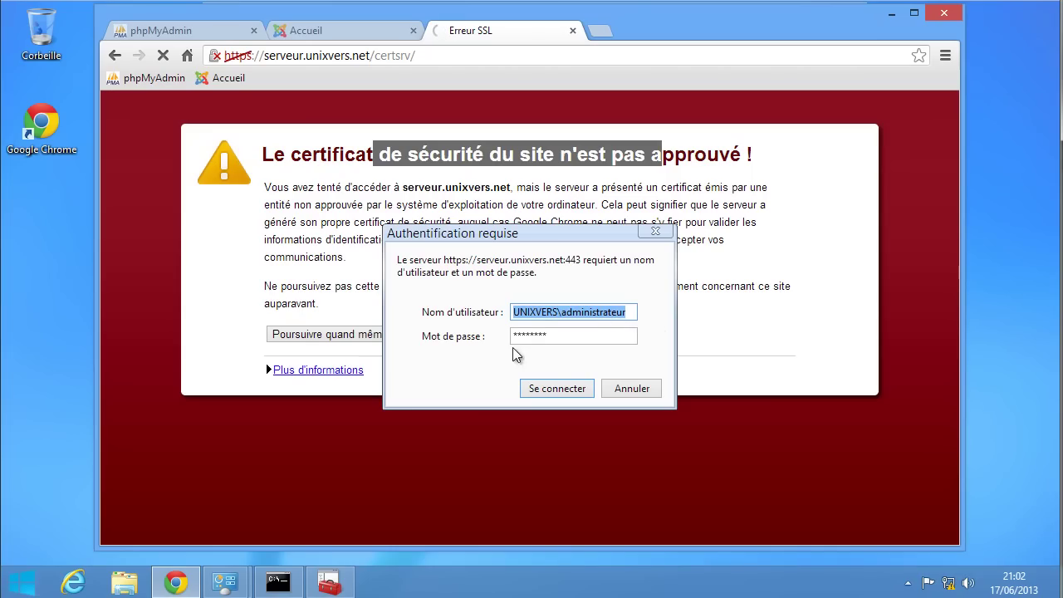
pyautogui.click(548, 389)
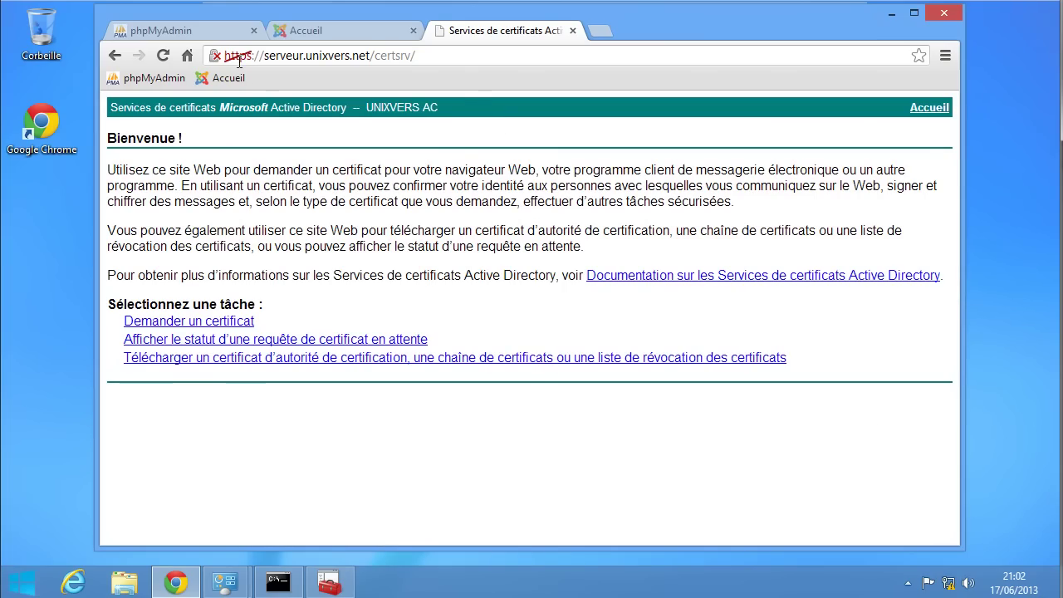
# - Check the site certificate's path and details, then download the UNIXVERS AC CA certificate
pyautogui.click(215, 55)
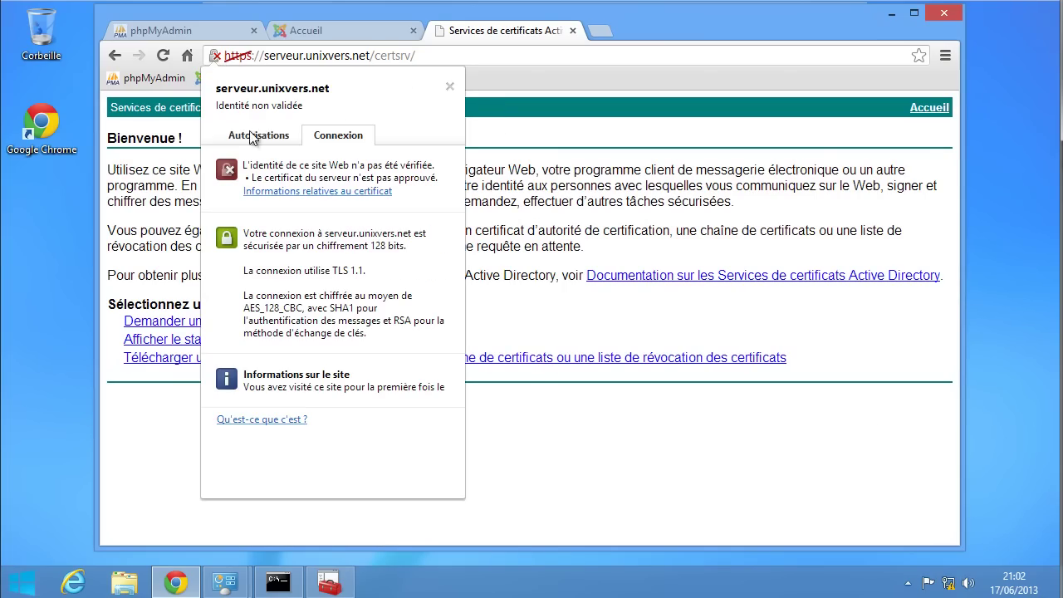
pyautogui.click(336, 193)
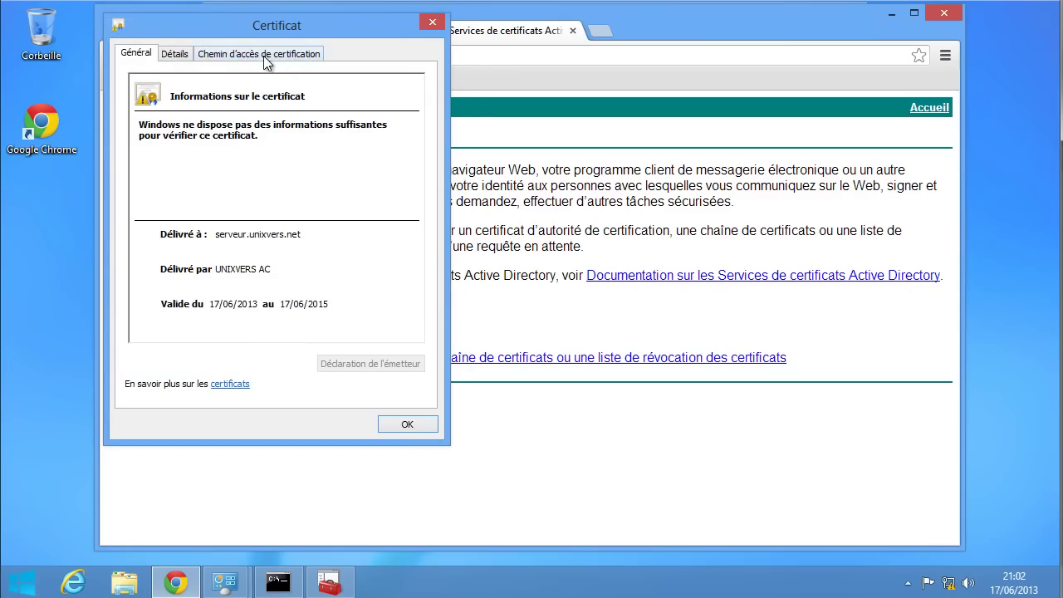
pyautogui.click(265, 58)
pyautogui.click(174, 54)
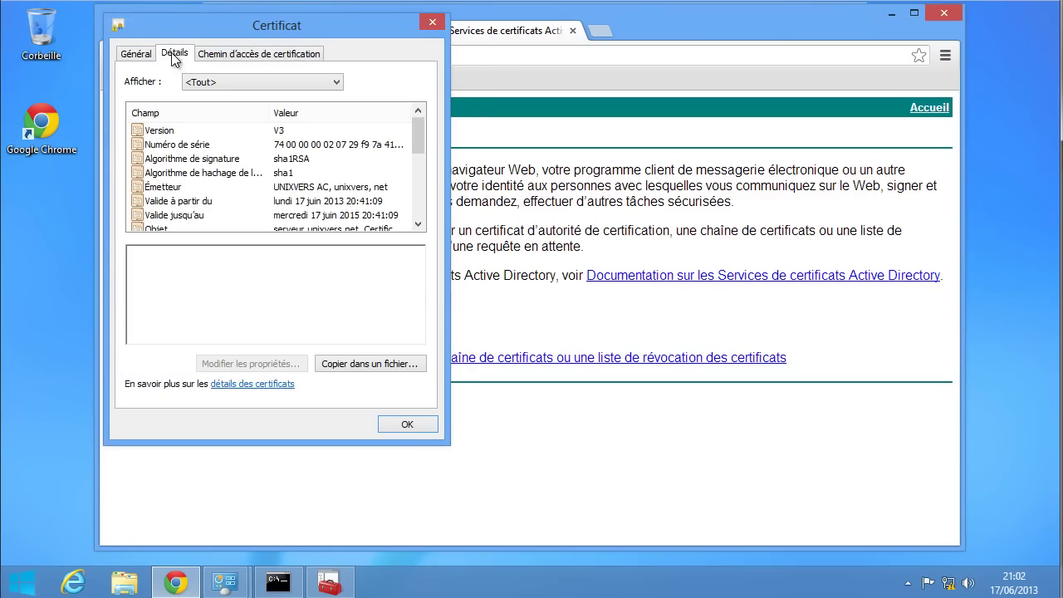
pyautogui.click(411, 419)
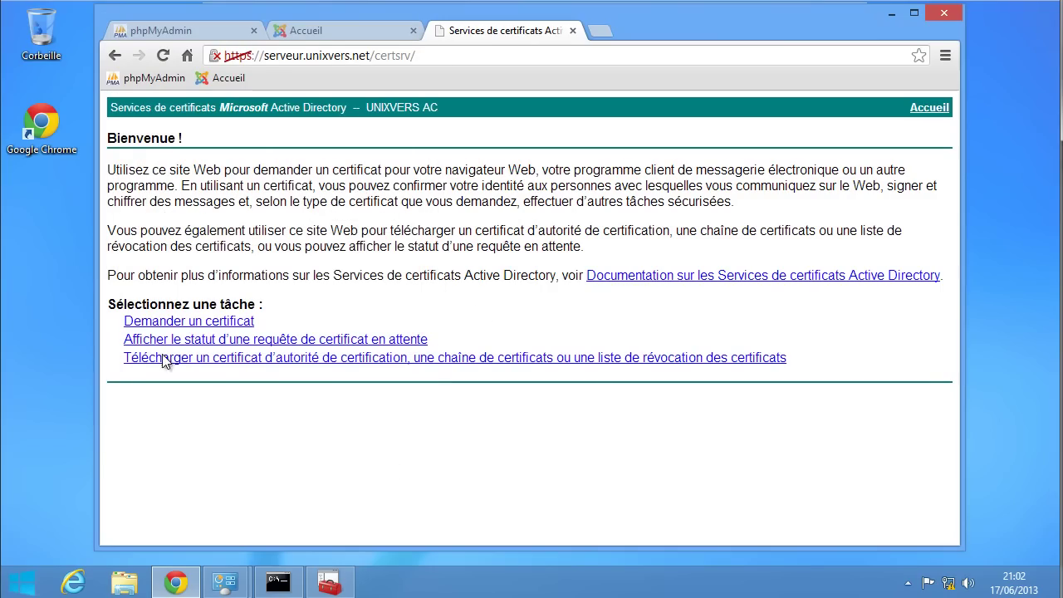
pyautogui.click(358, 358)
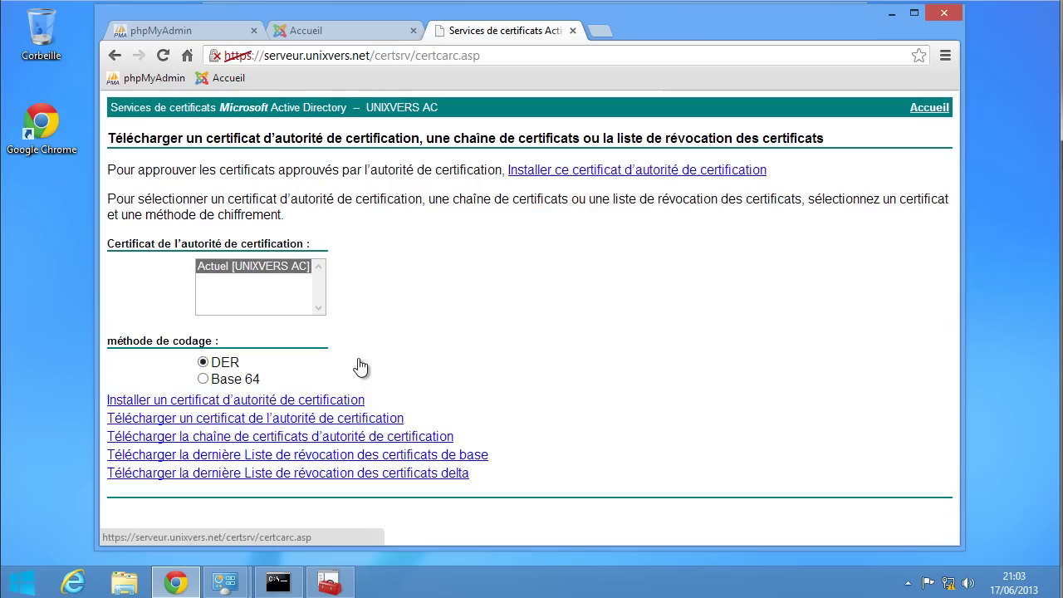
pyautogui.click(607, 171)
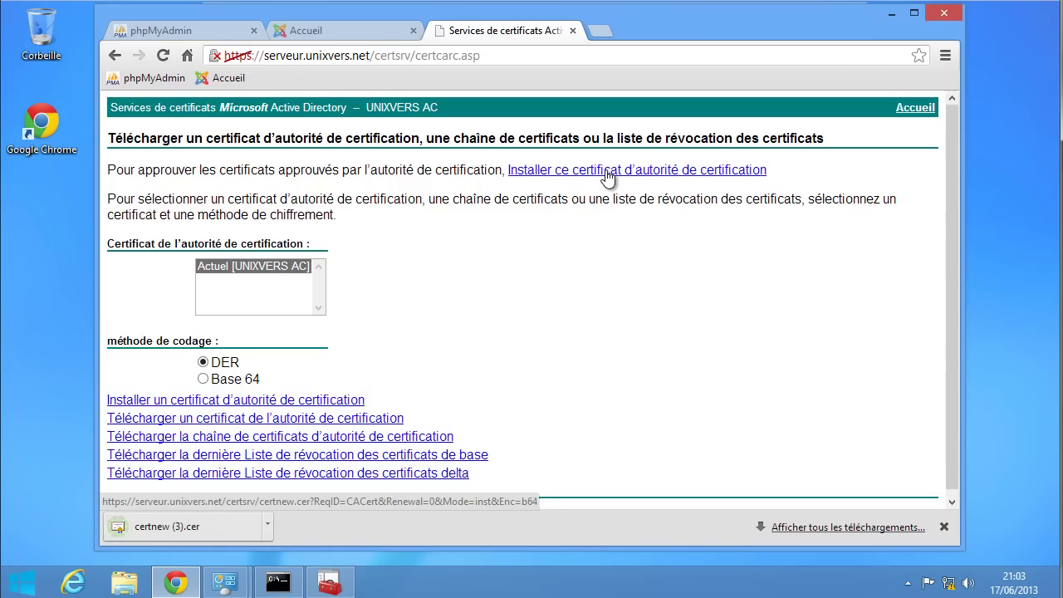
# - Open the downloaded certnew (3).cer file and start installing the UNIXVERS AC certificate
pyautogui.click(166, 528)
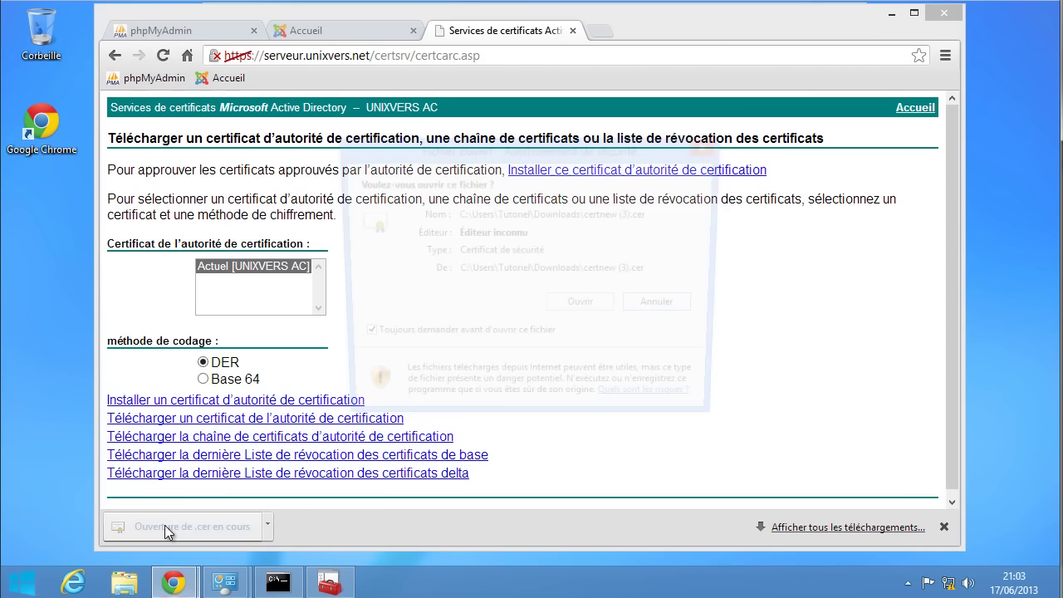
pyautogui.click(598, 308)
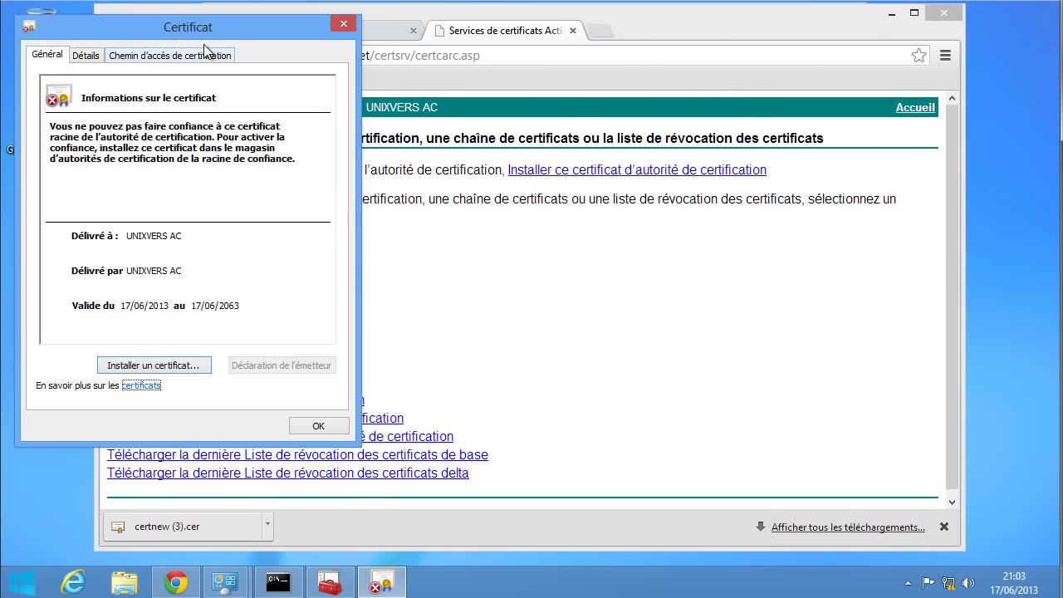
pyautogui.moveTo(203, 33); pyautogui.dragTo(498, 28)
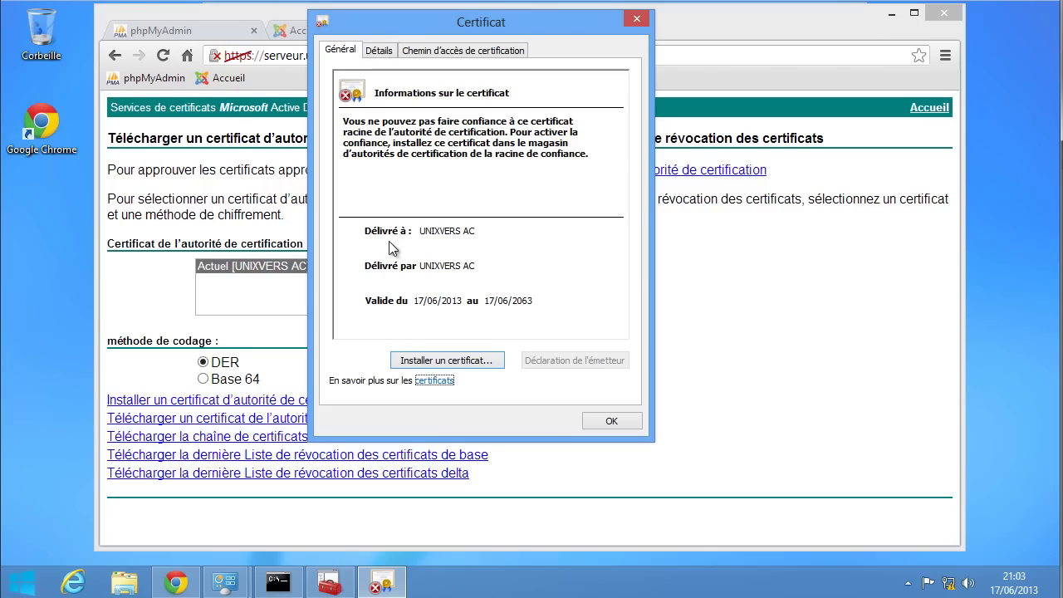
pyautogui.click(457, 360)
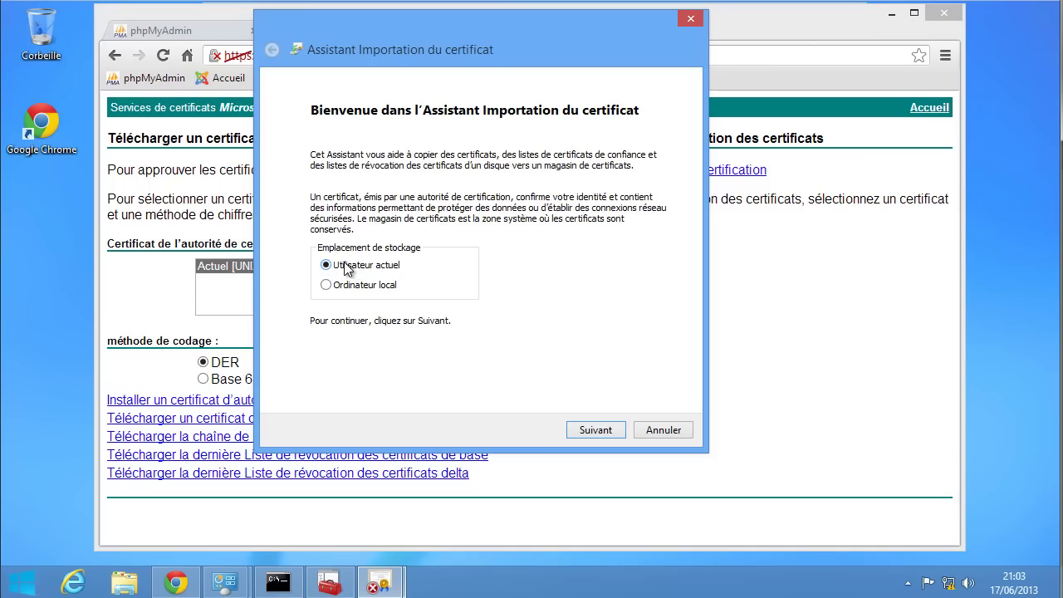
# - Import for the current user into 'Autorités de certification racines de confiance' and advance to the summary
pyautogui.click(596, 430)
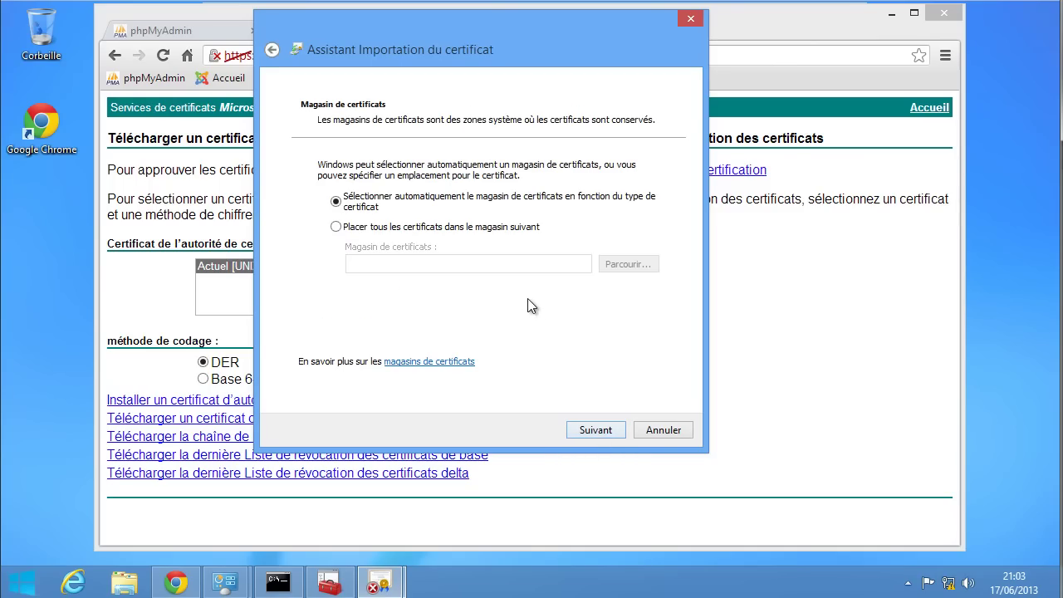
pyautogui.click(413, 227)
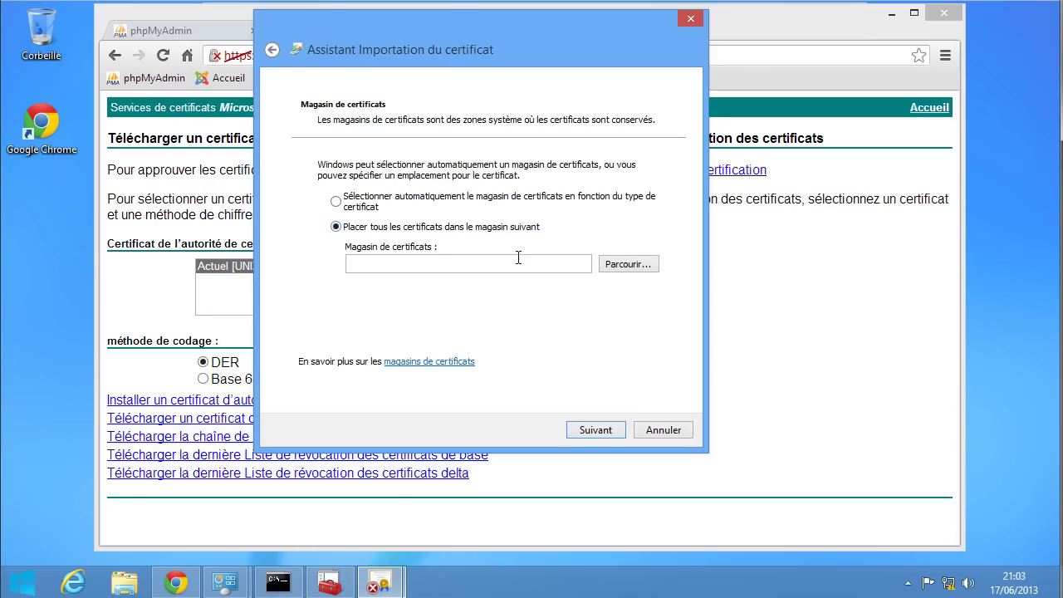
pyautogui.click(617, 265)
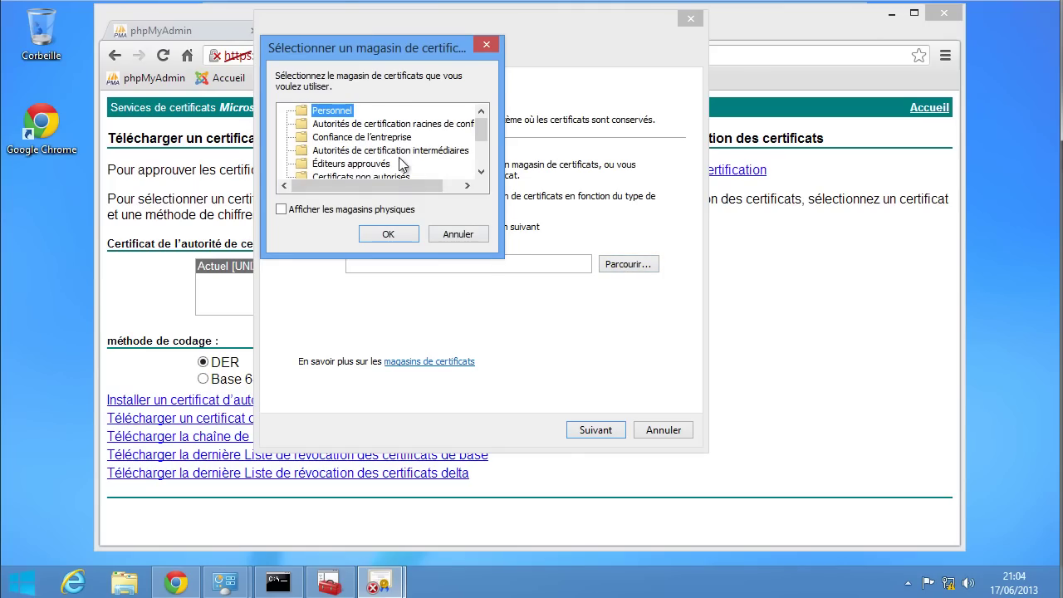
pyautogui.click(332, 123)
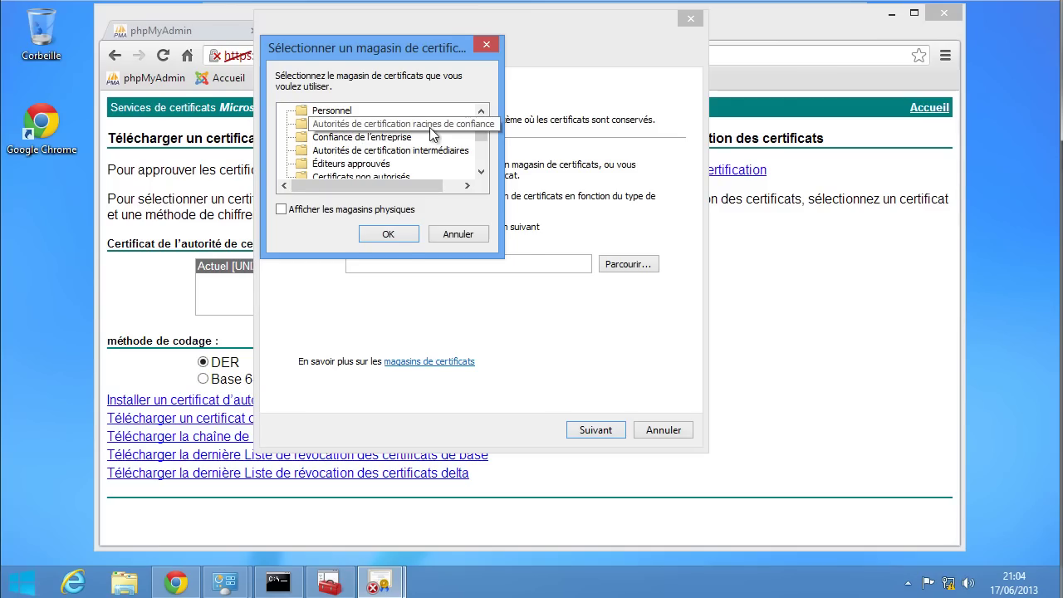
pyautogui.click(398, 233)
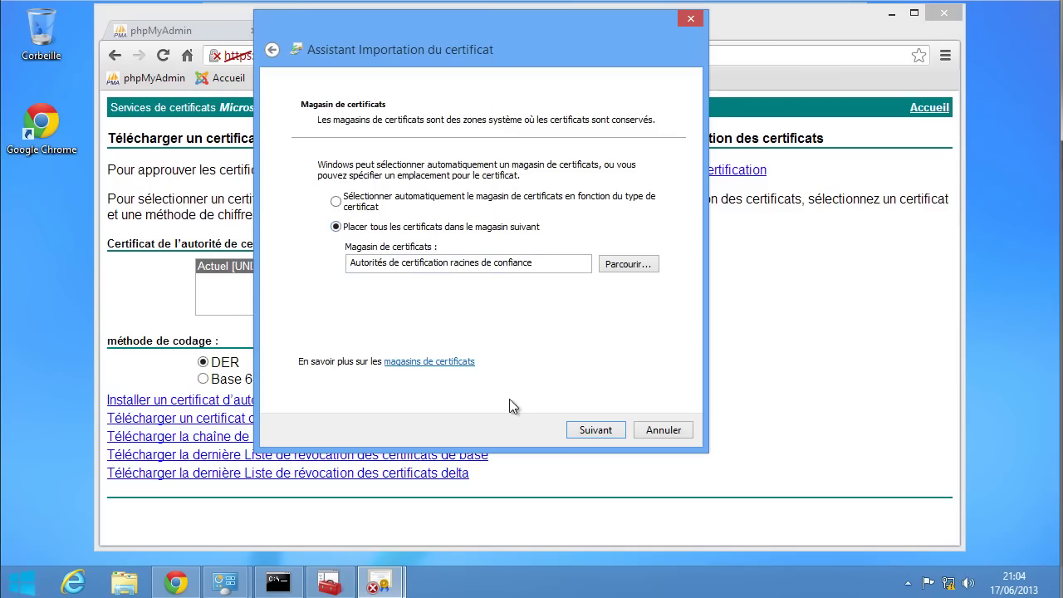
pyautogui.click(594, 430)
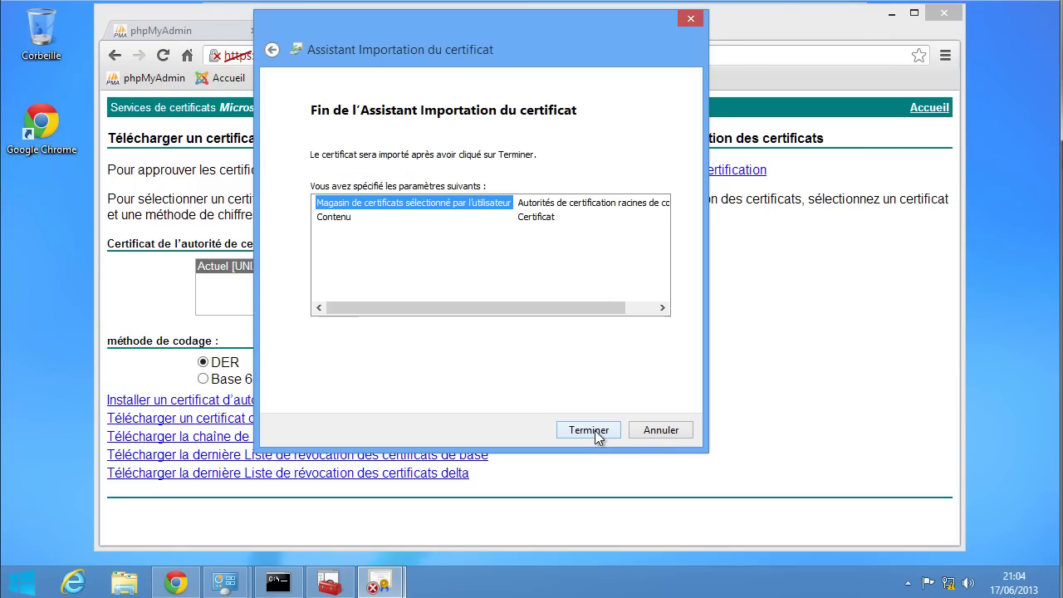
# - Finish the UNIXVERS AC root import, accepting the security warning and the success message
pyautogui.click(595, 430)
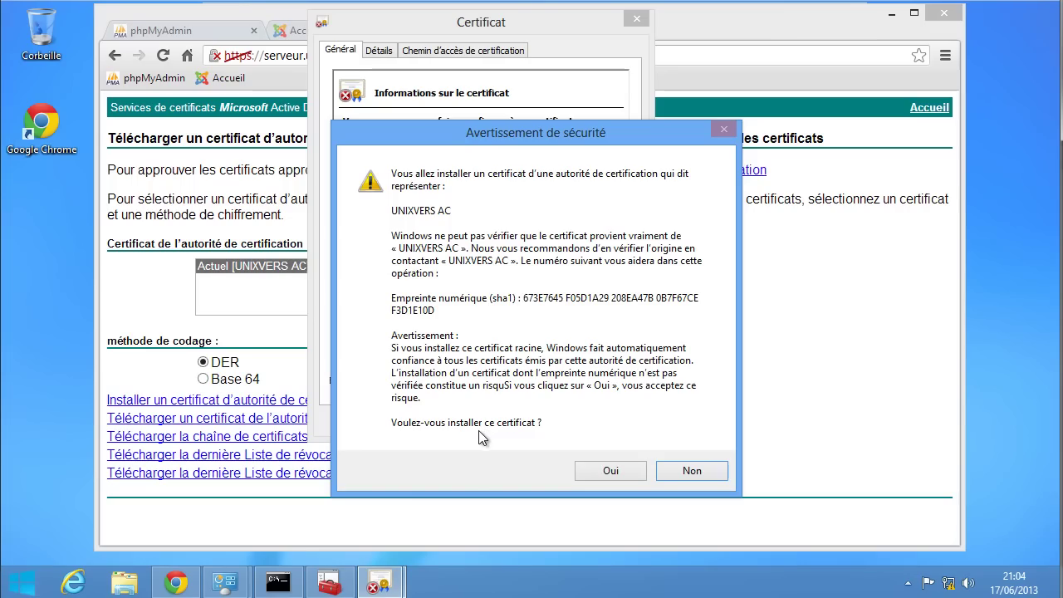
pyautogui.click(611, 473)
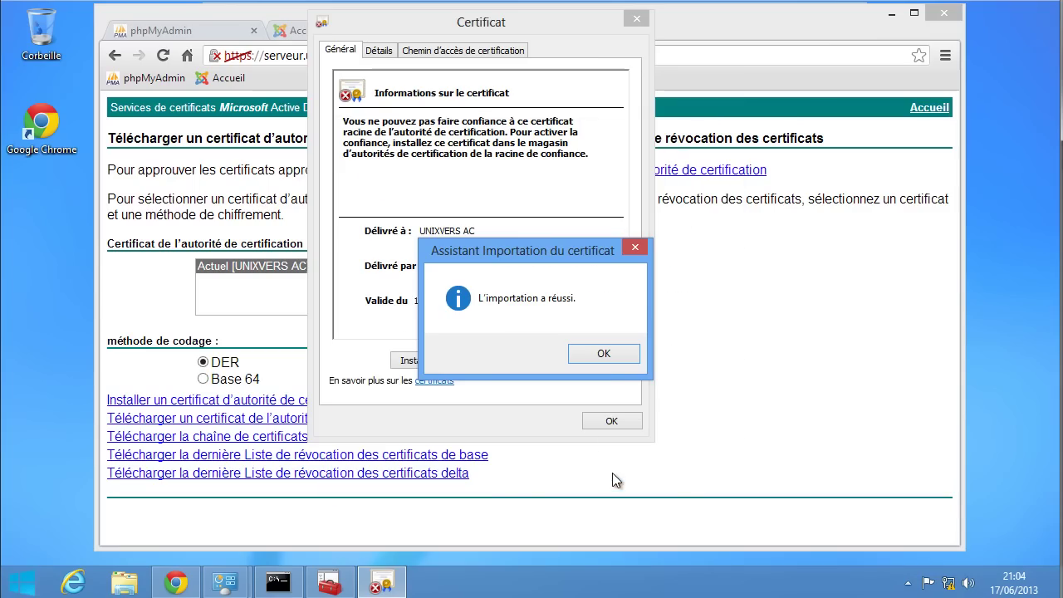
pyautogui.click(603, 354)
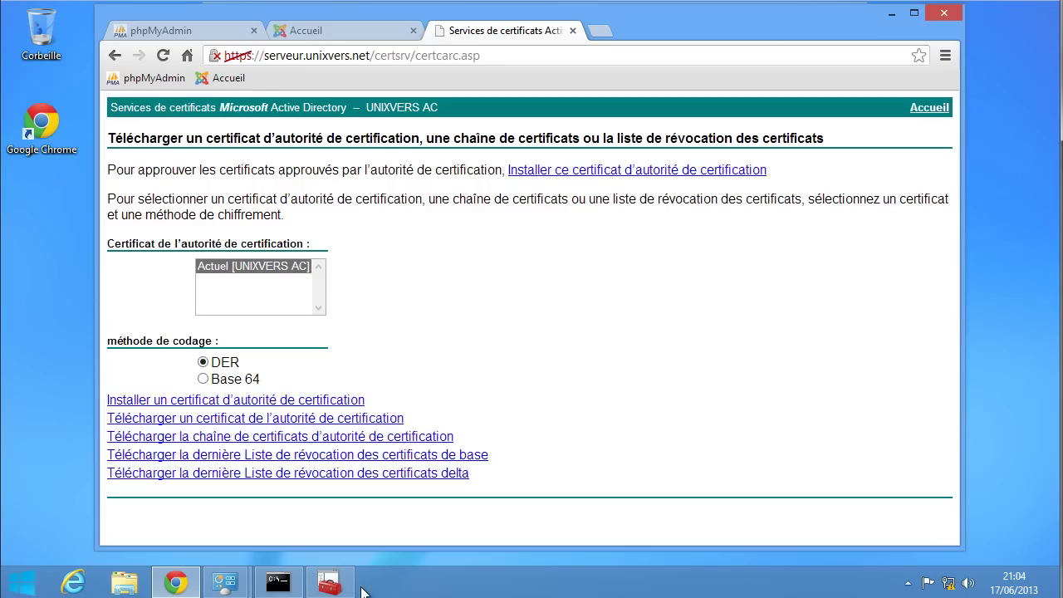
pyautogui.click(330, 586)
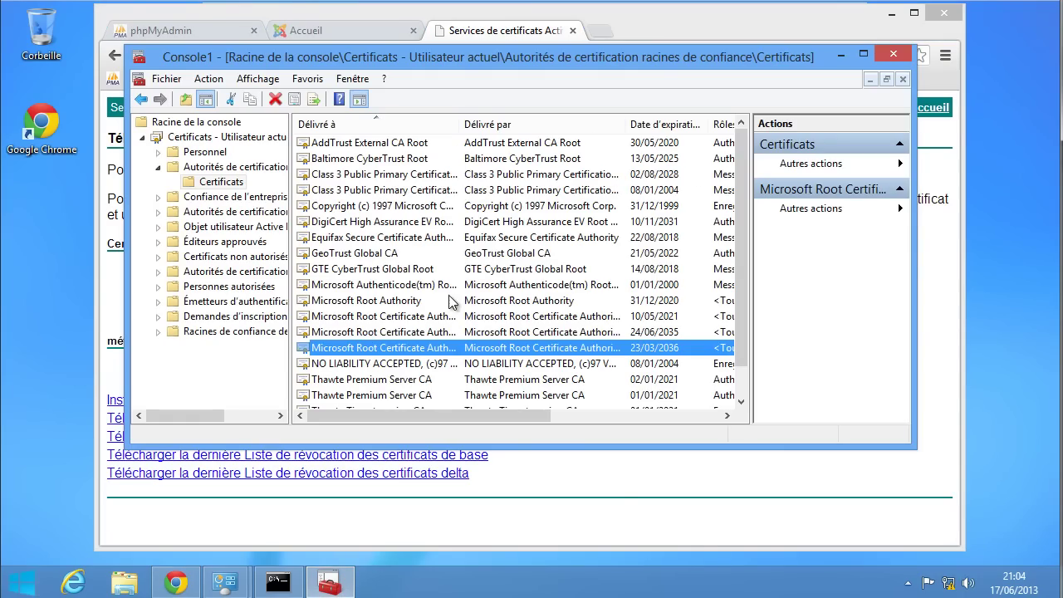
# - Refresh the Certificats - Utilisateur actuel stores in the console
pyautogui.click(451, 300)
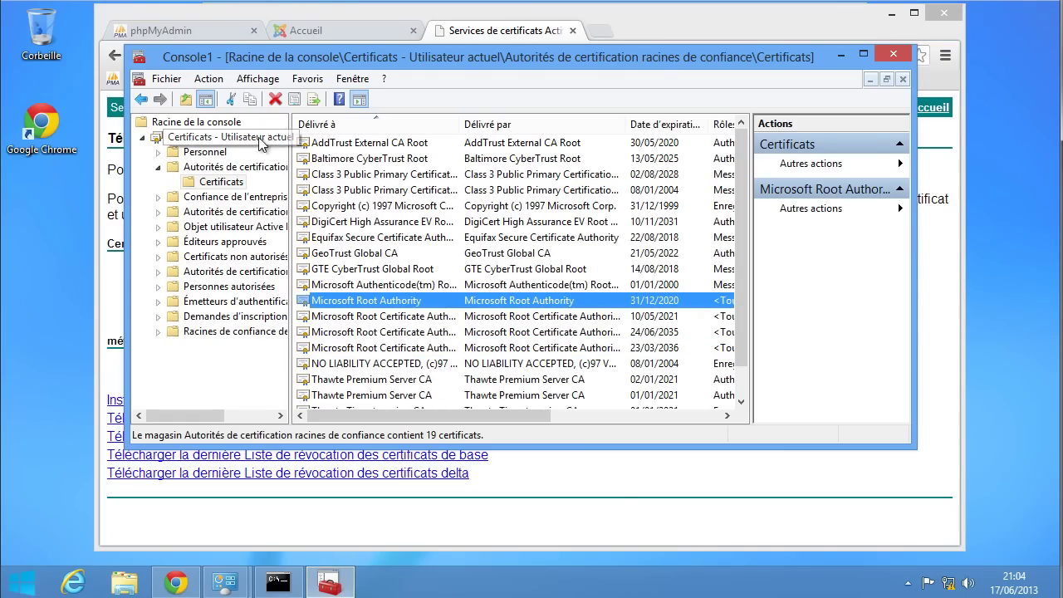
pyautogui.click(209, 78)
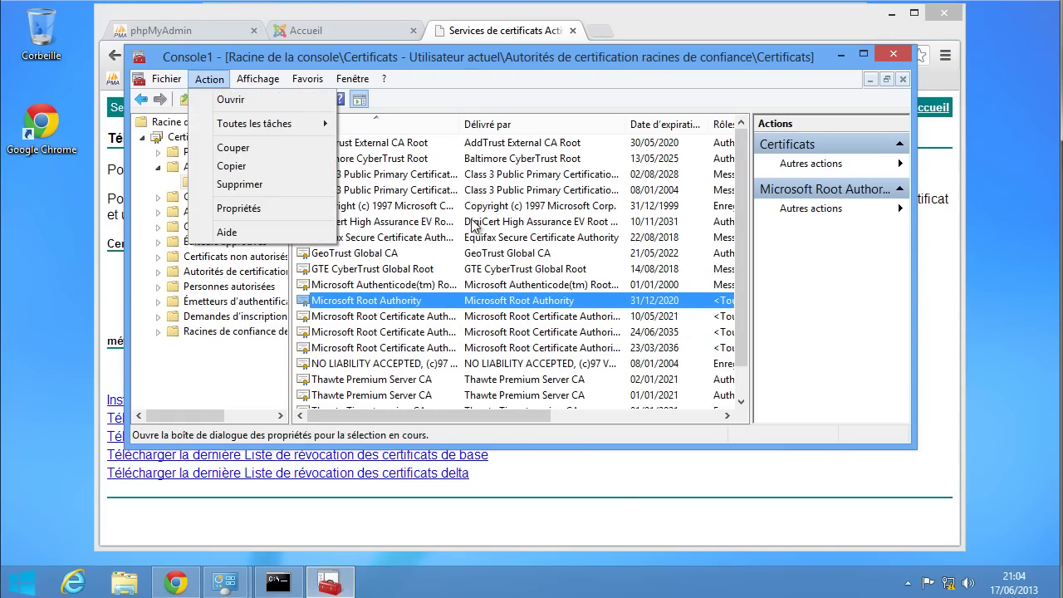
pyautogui.click(473, 268)
pyautogui.click(235, 137)
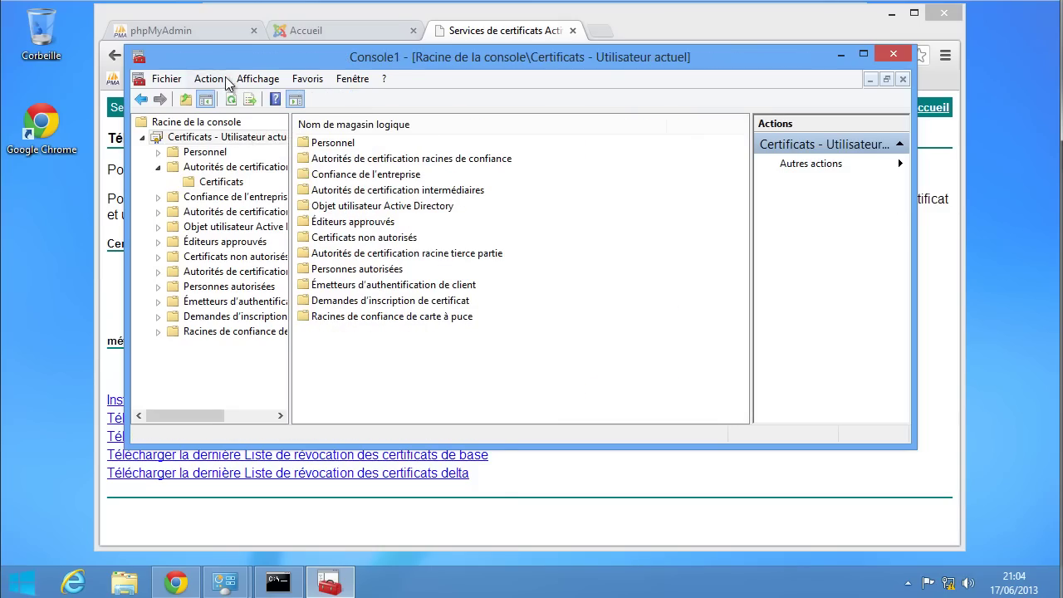
pyautogui.click(209, 79)
pyautogui.click(238, 197)
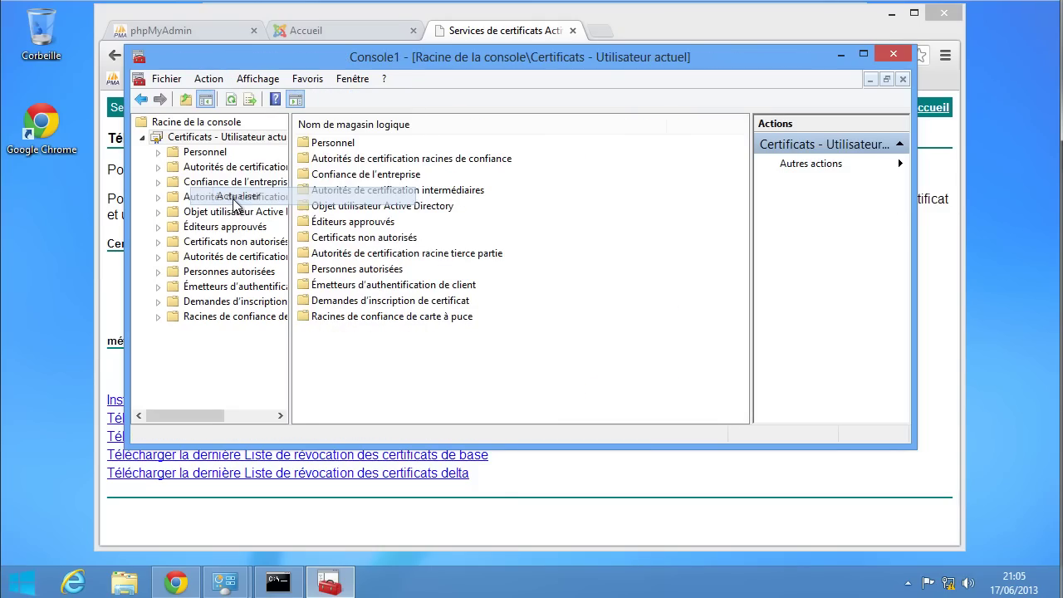
# - Open the UNIXVERS AC certificate from the Trusted Root Certification Authorities certificate list
pyautogui.doubleClick(238, 166)
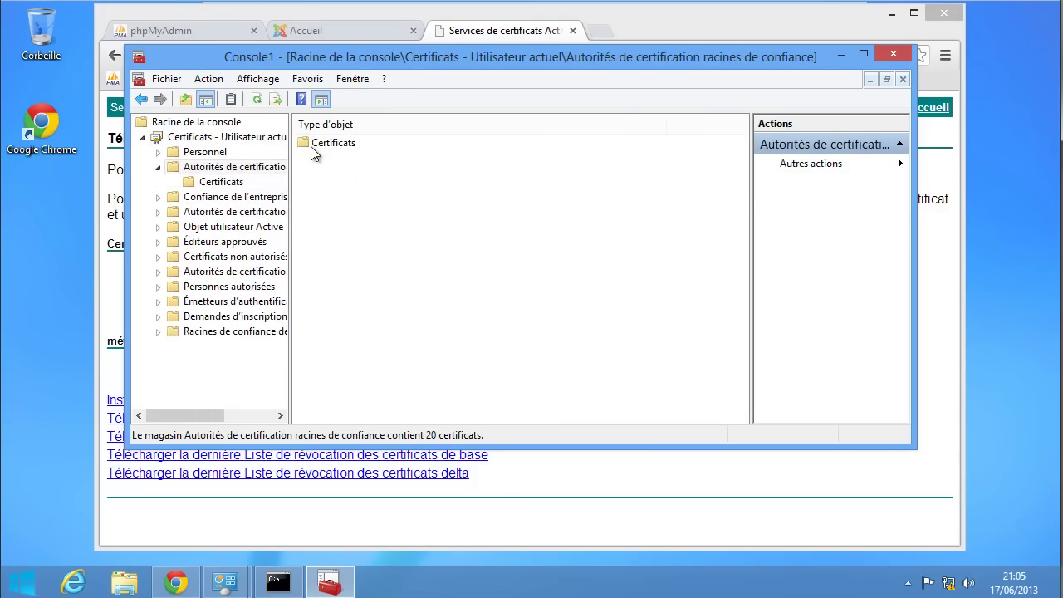
pyautogui.doubleClick(317, 146)
pyautogui.click(411, 284)
pyautogui.scroll(-1, 411, 284)
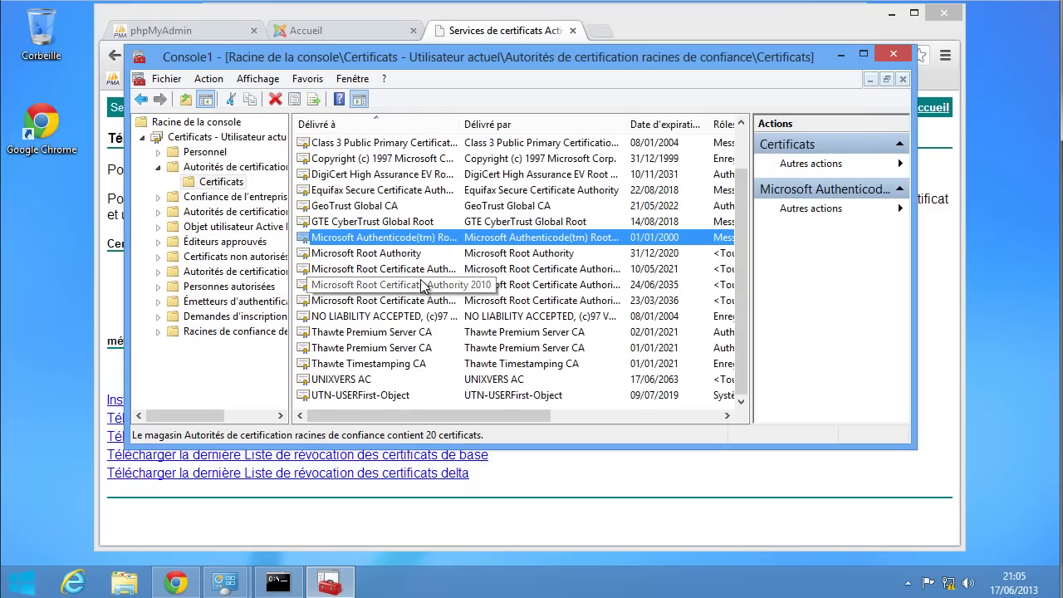
pyautogui.click(340, 381)
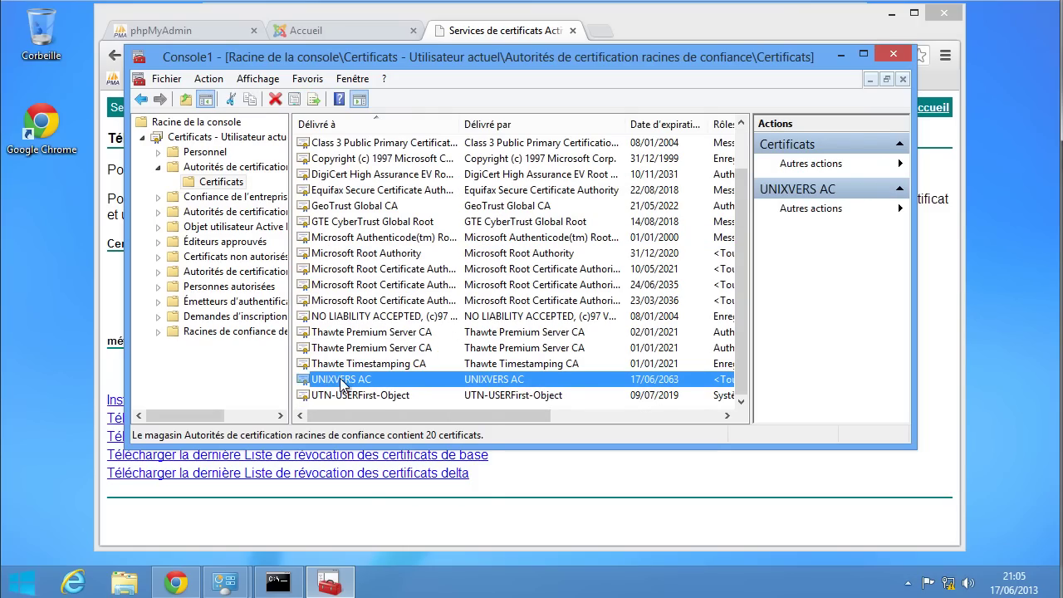
pyautogui.rightClick(344, 383)
pyautogui.click(363, 387)
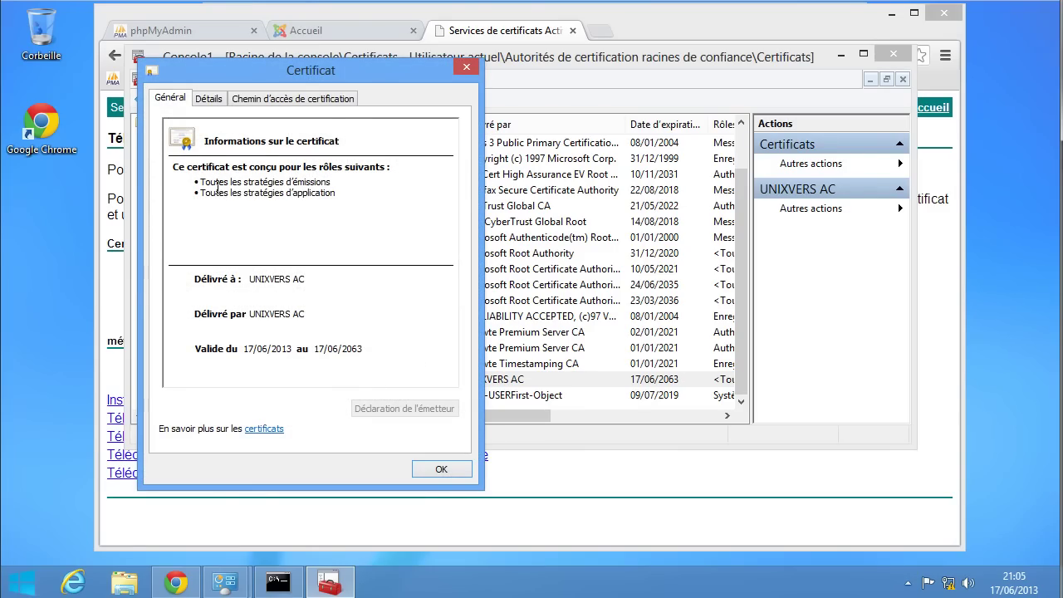
# - Check UNIXVERS AC's issuer, validity to 17/06/2063 and subject, and confirm its certification path is valid
pyautogui.click(215, 98)
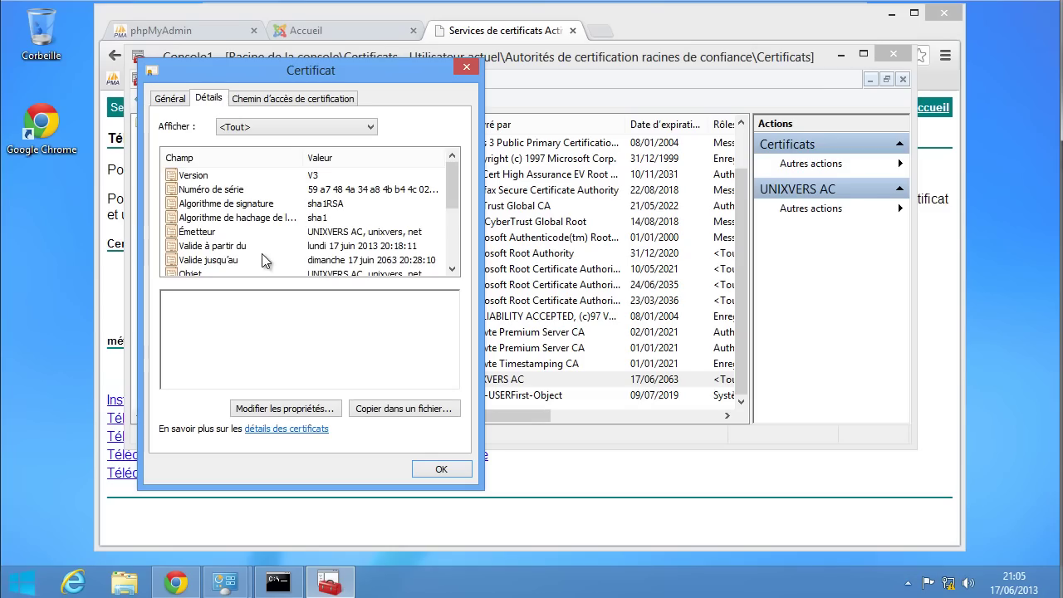
pyautogui.click(222, 234)
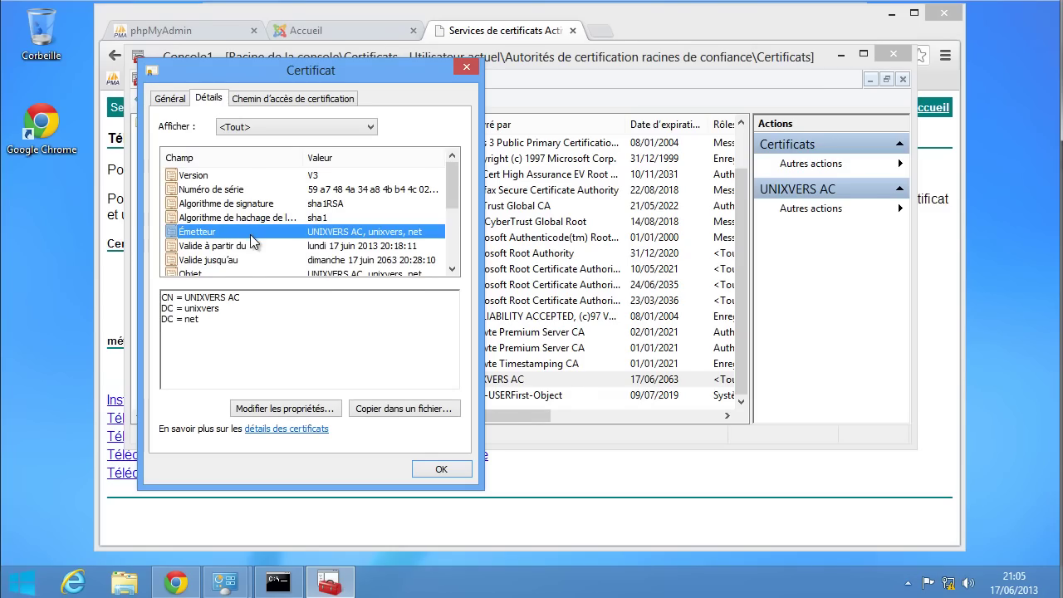
pyautogui.scroll(-1, 251, 241)
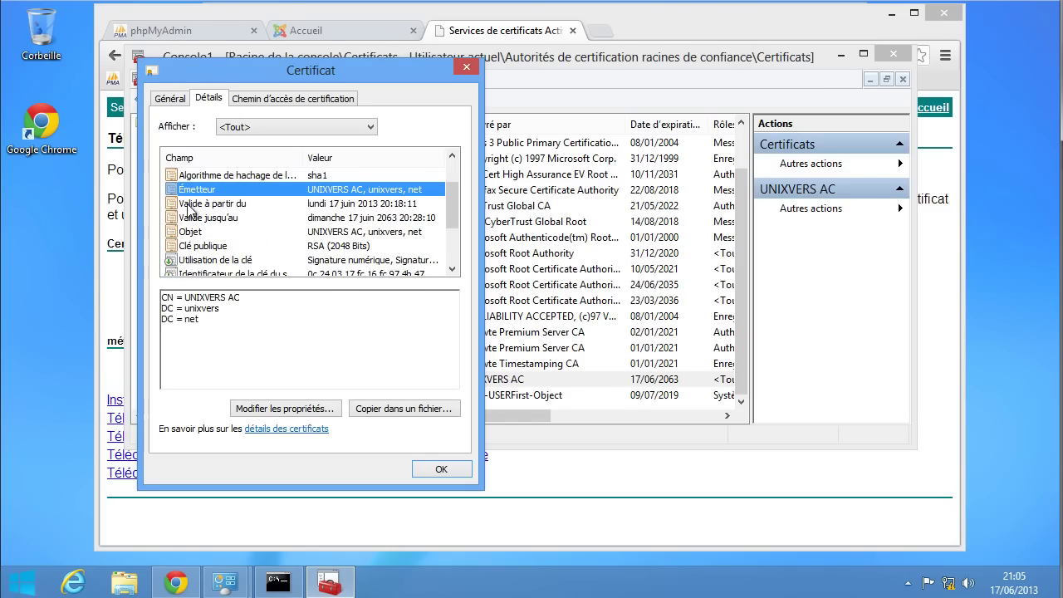
pyautogui.click(223, 204)
pyautogui.click(217, 217)
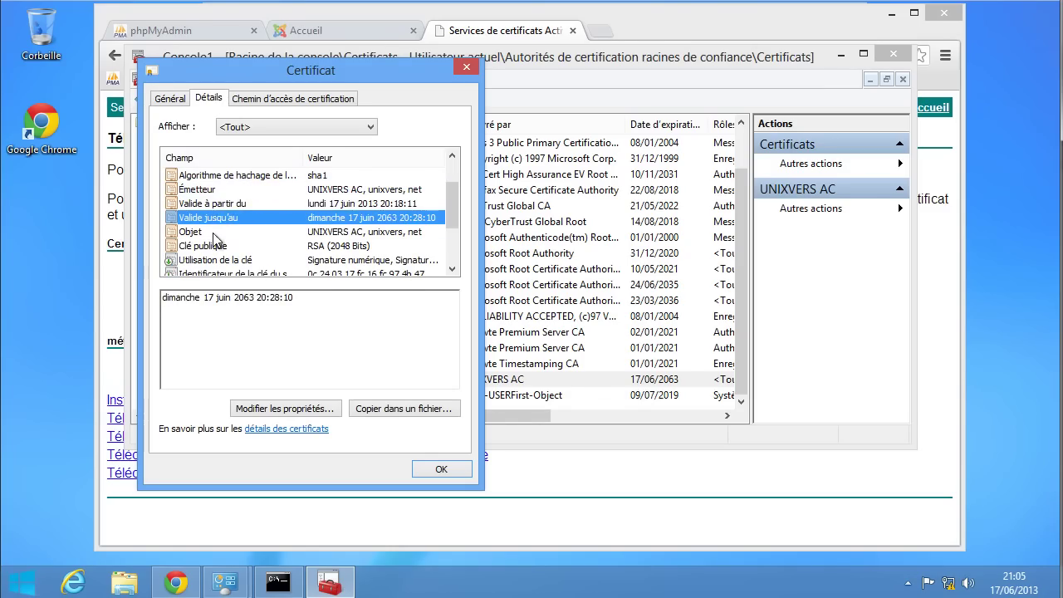
pyautogui.click(213, 232)
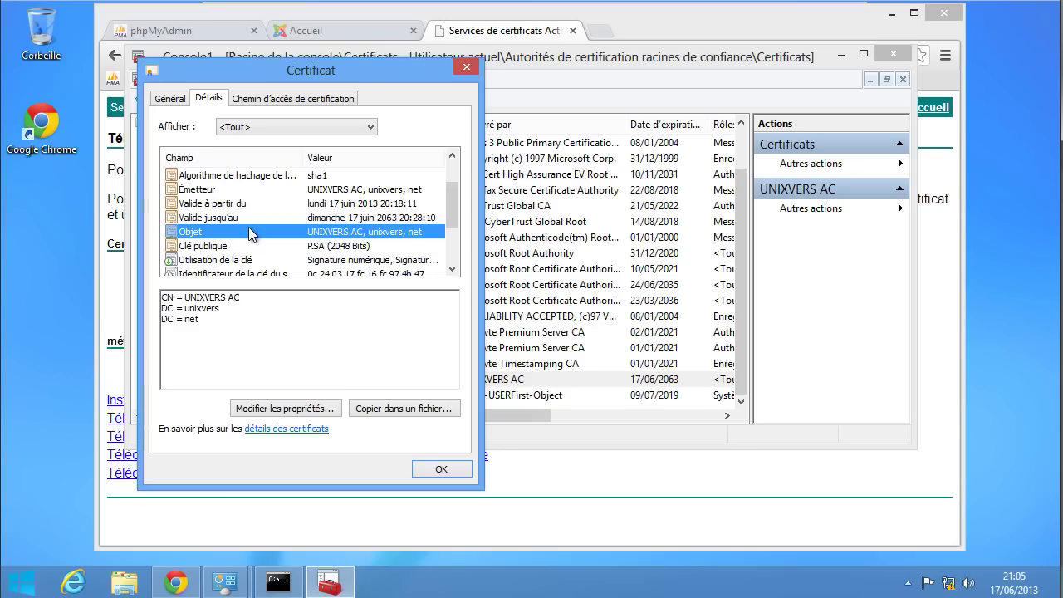
pyautogui.scroll(-2, 249, 234)
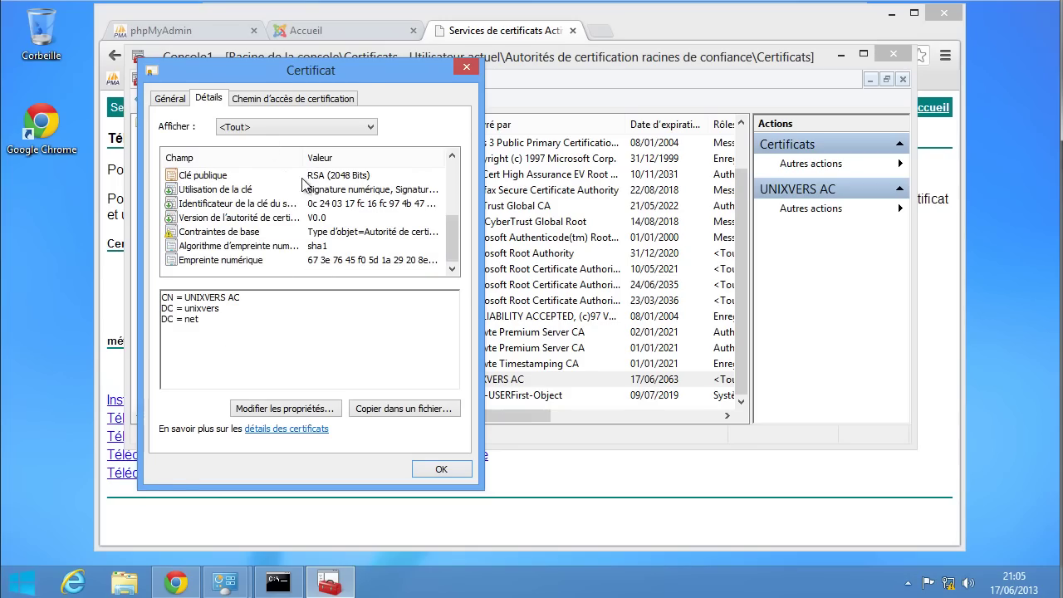
pyautogui.click(275, 102)
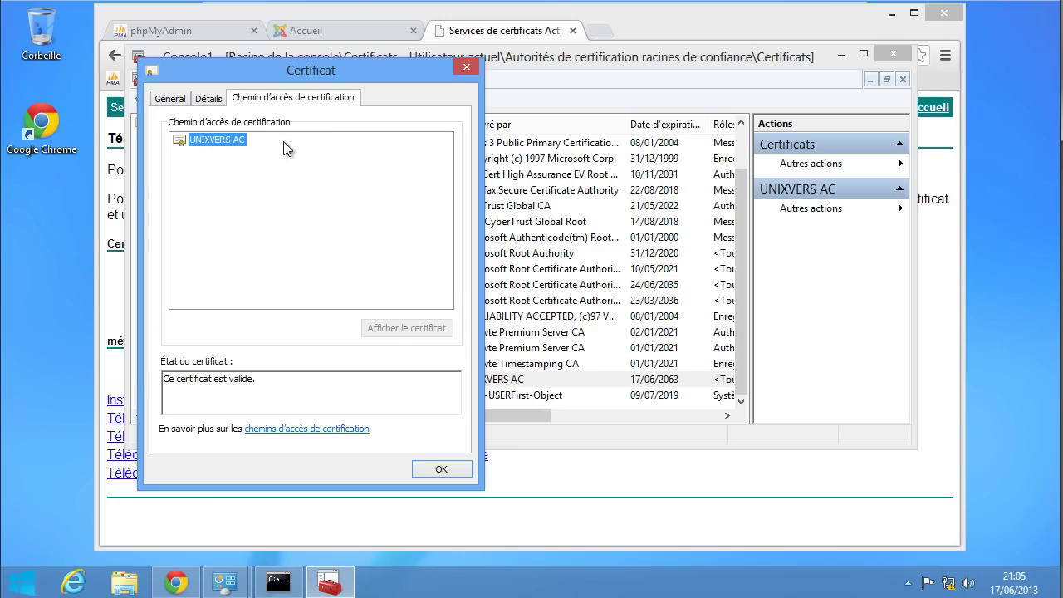
pyautogui.moveTo(268, 380); pyautogui.dragTo(146, 379)
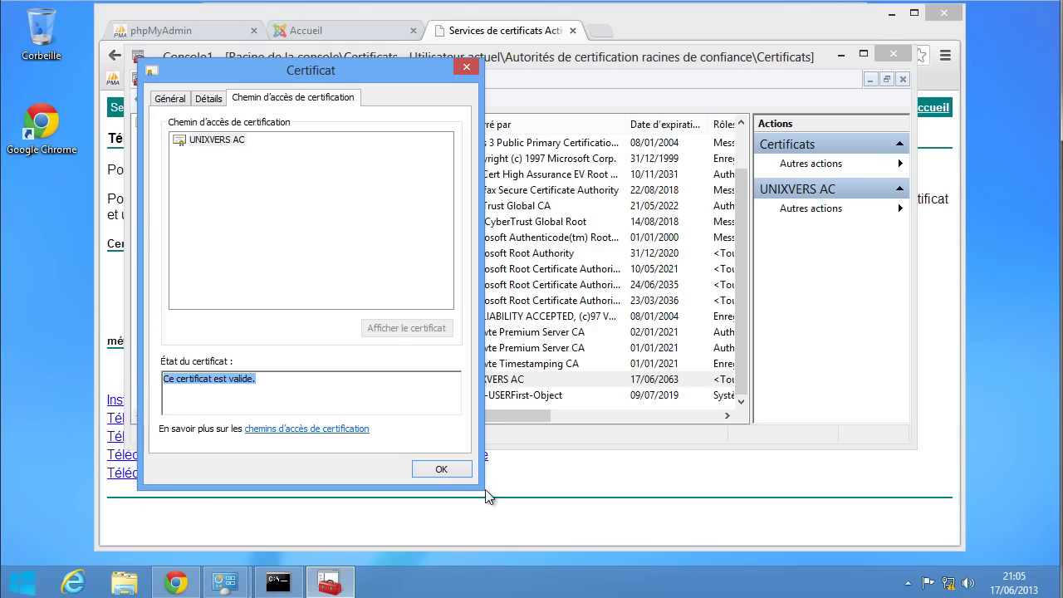
pyautogui.click(446, 470)
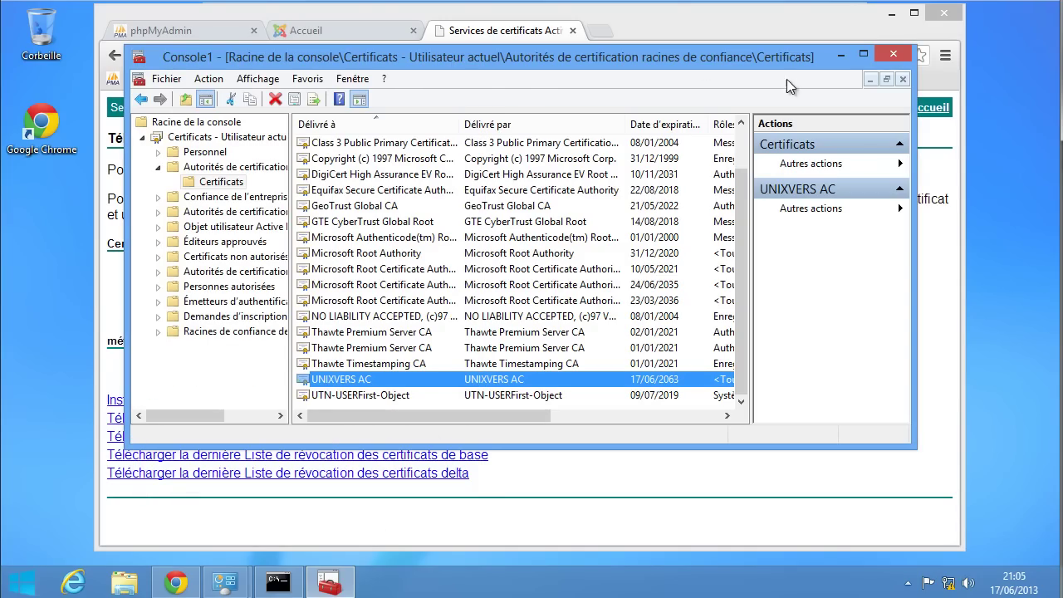
# - Return to Chrome, reload the certificate services page, then close its tab
pyautogui.click(840, 57)
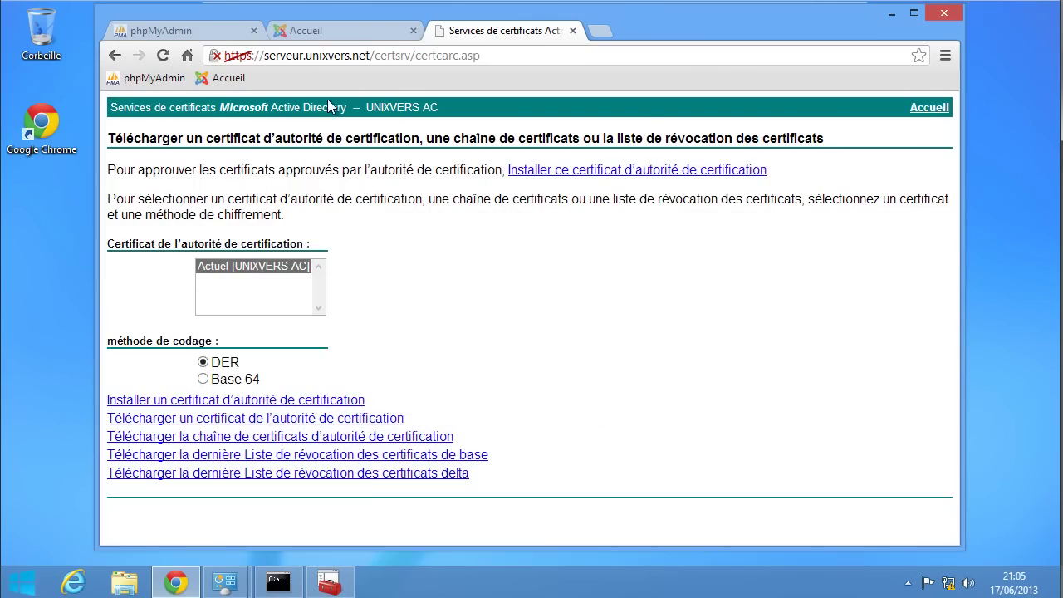
pyautogui.click(927, 107)
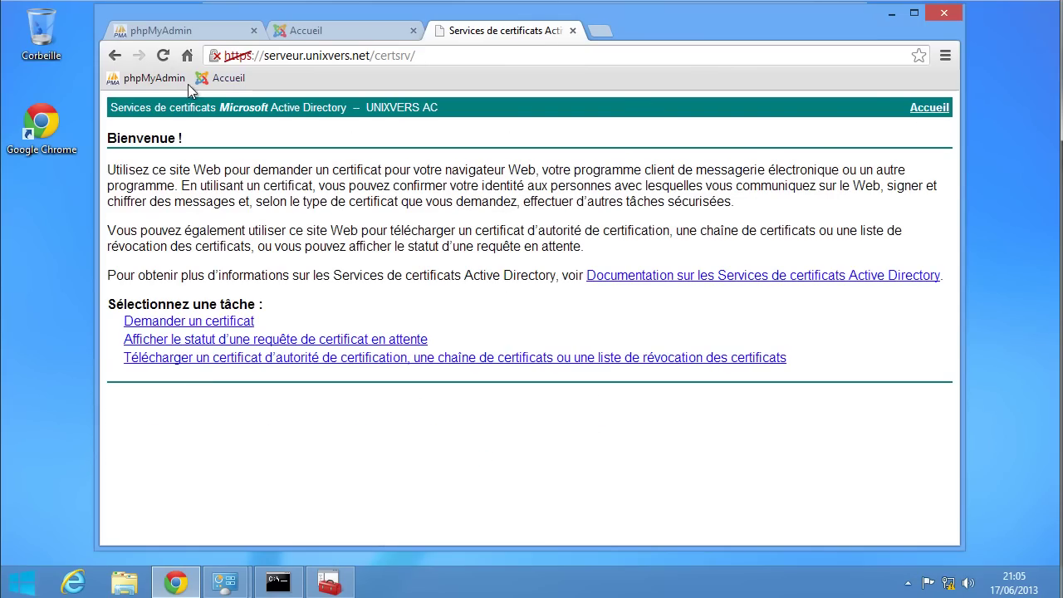
pyautogui.click(165, 60)
pyautogui.click(541, 56)
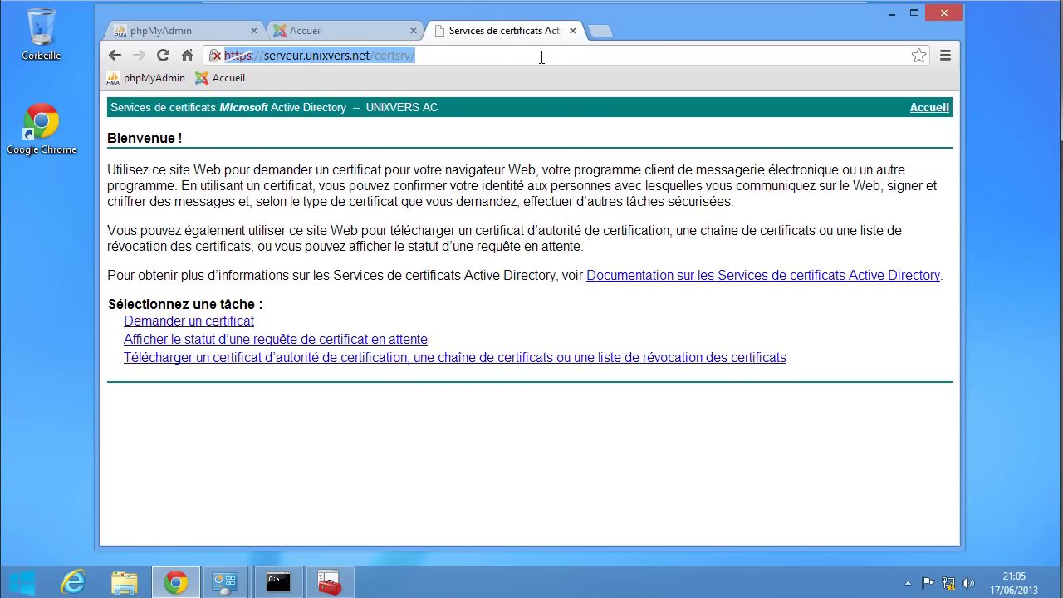
pyautogui.click(572, 31)
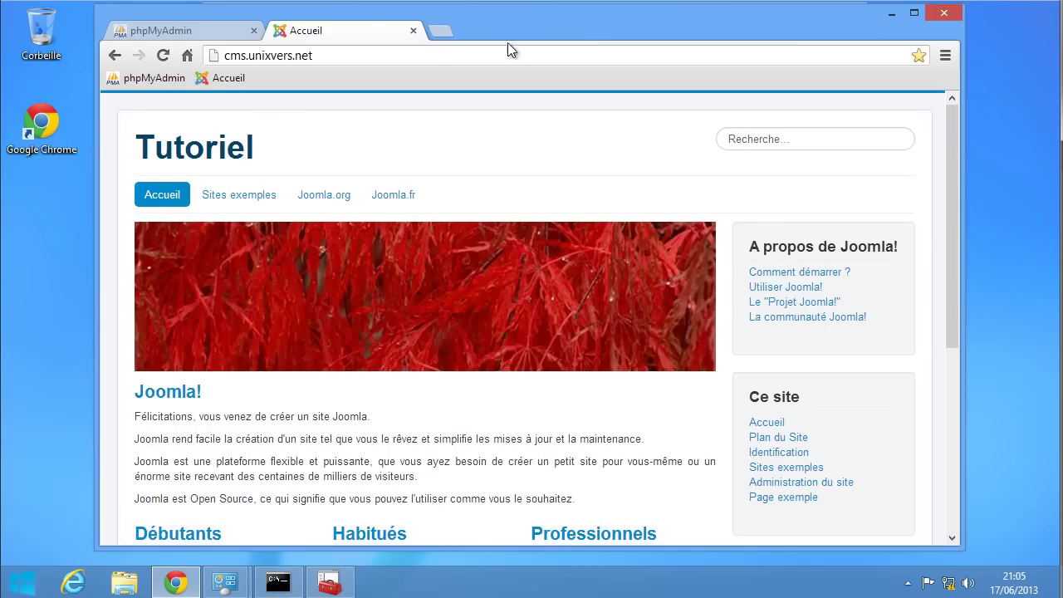
pyautogui.click(441, 31)
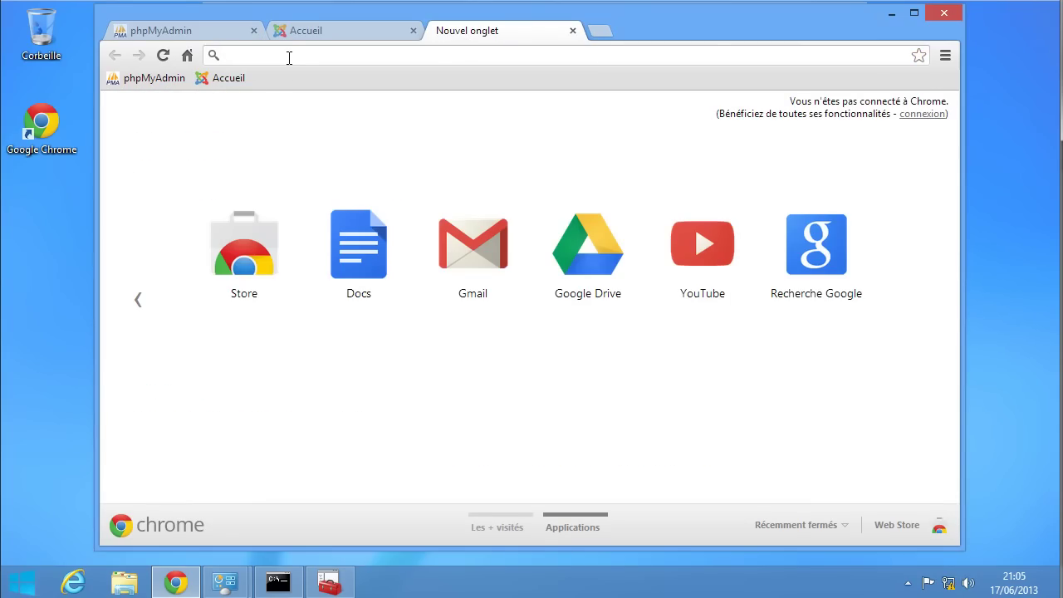
pyautogui.write('https')
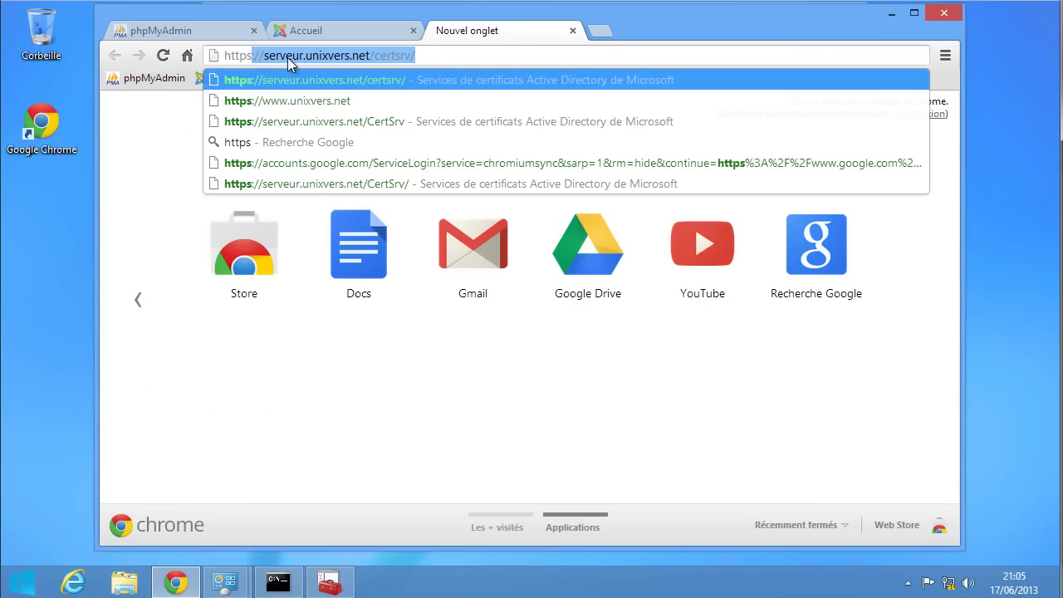
pyautogui.write(':')
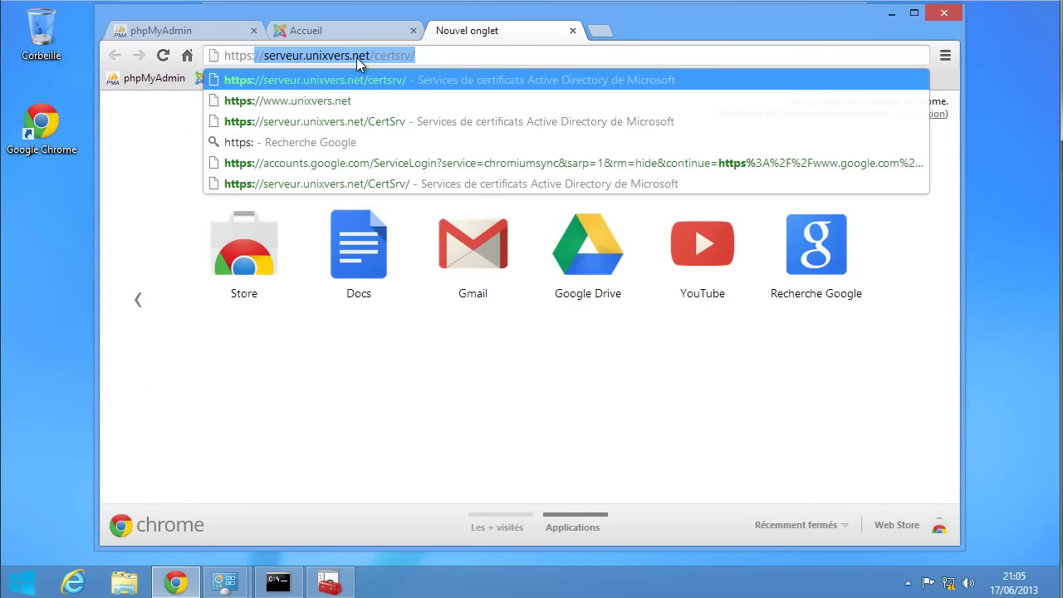
pyautogui.press('Return')
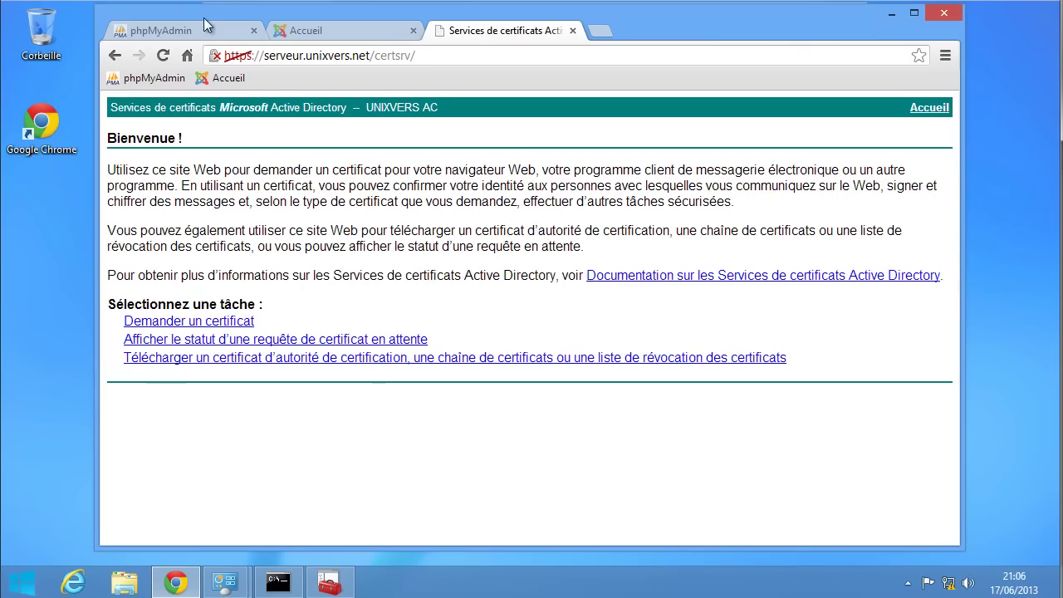
pyautogui.click(332, 581)
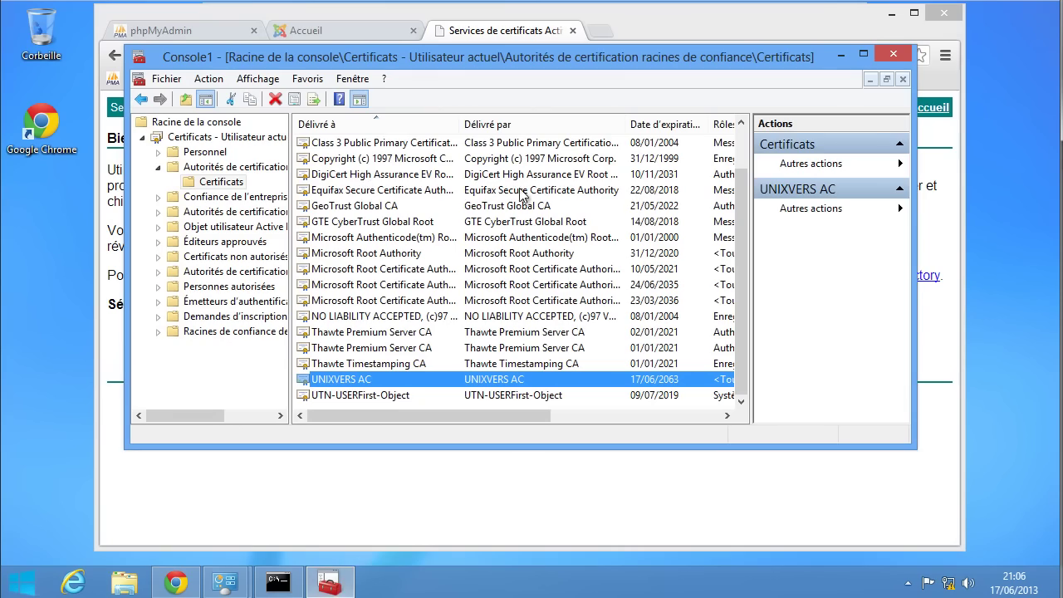
pyautogui.click(839, 55)
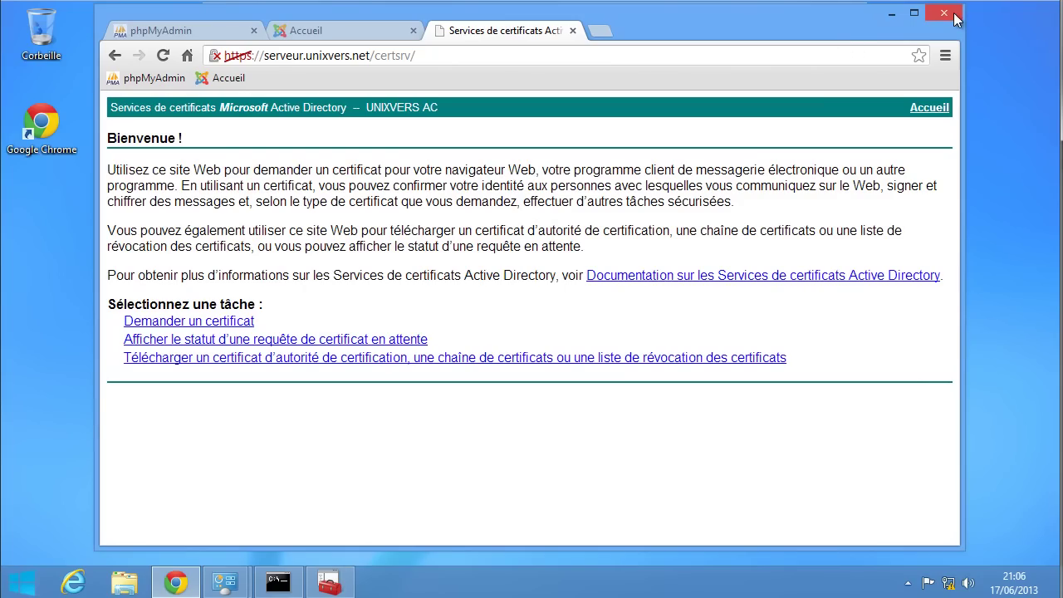
# - Relaunch Chrome, reopen the HTTPS certsrv address on serveur.unixvers.net, and sign in with administrator credentials
pyautogui.click(952, 18)
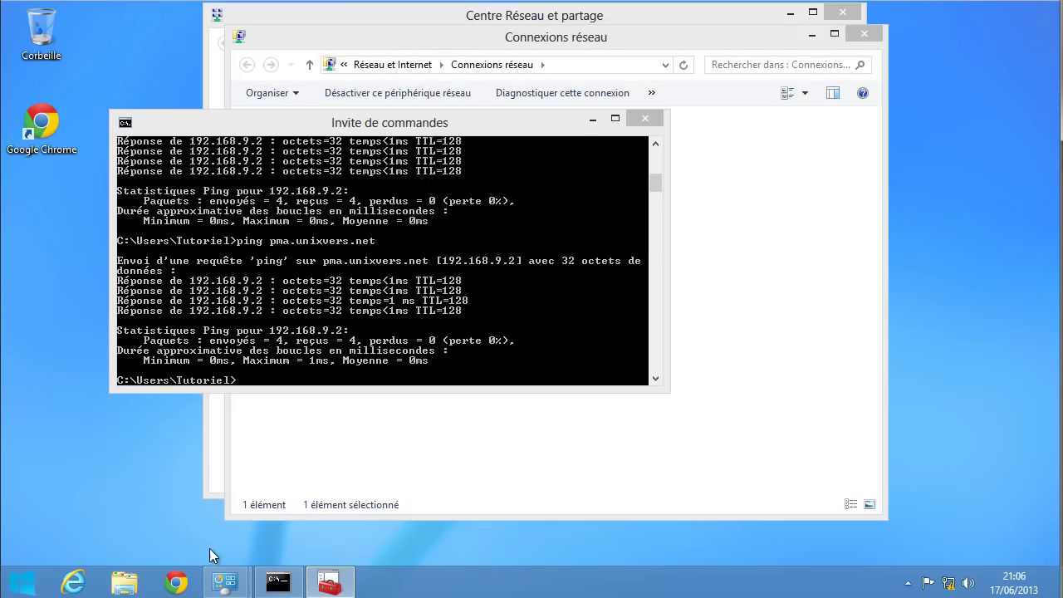
pyautogui.click(176, 583)
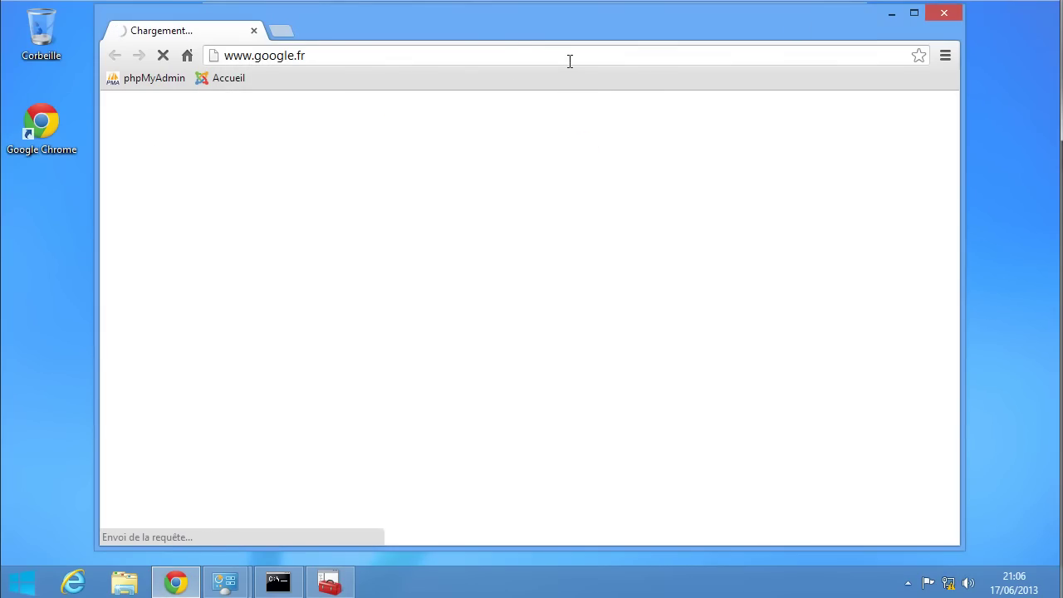
pyautogui.click(518, 53)
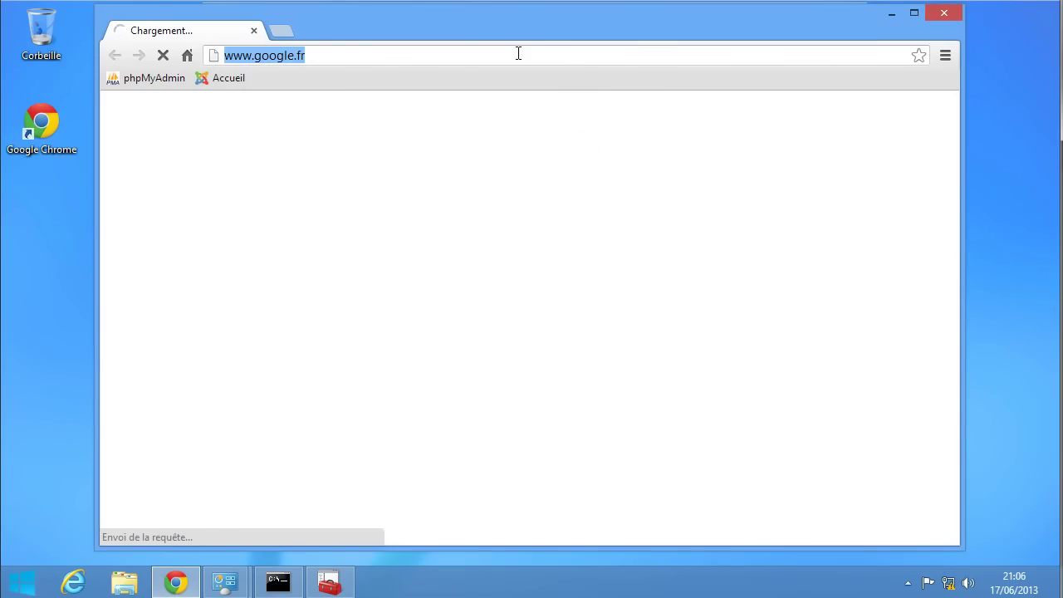
pyautogui.write('hh')
pyautogui.press('BackSpace')
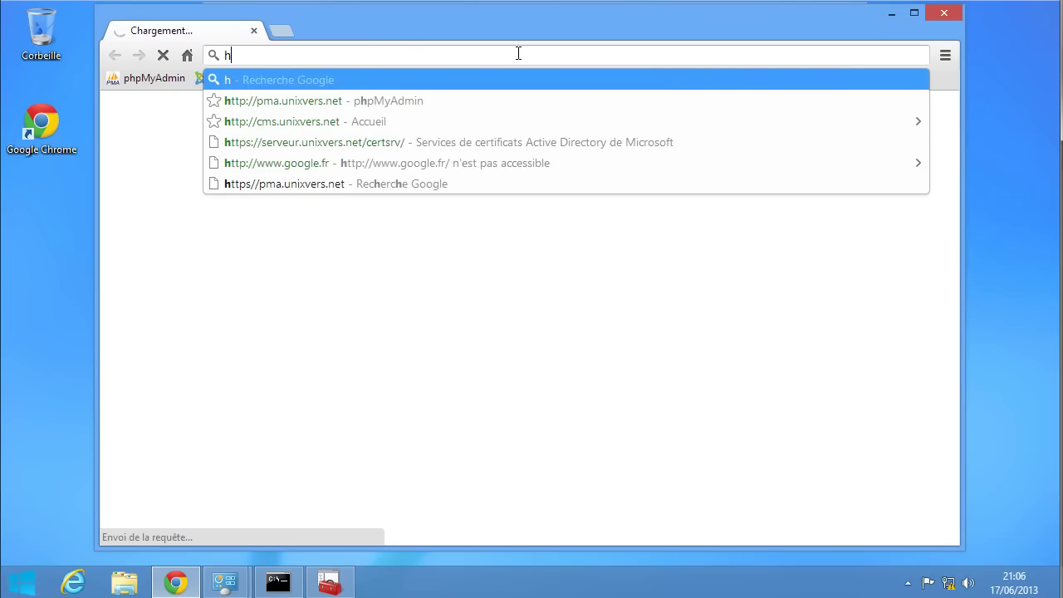
pyautogui.write('tt')
pyautogui.press('Return')
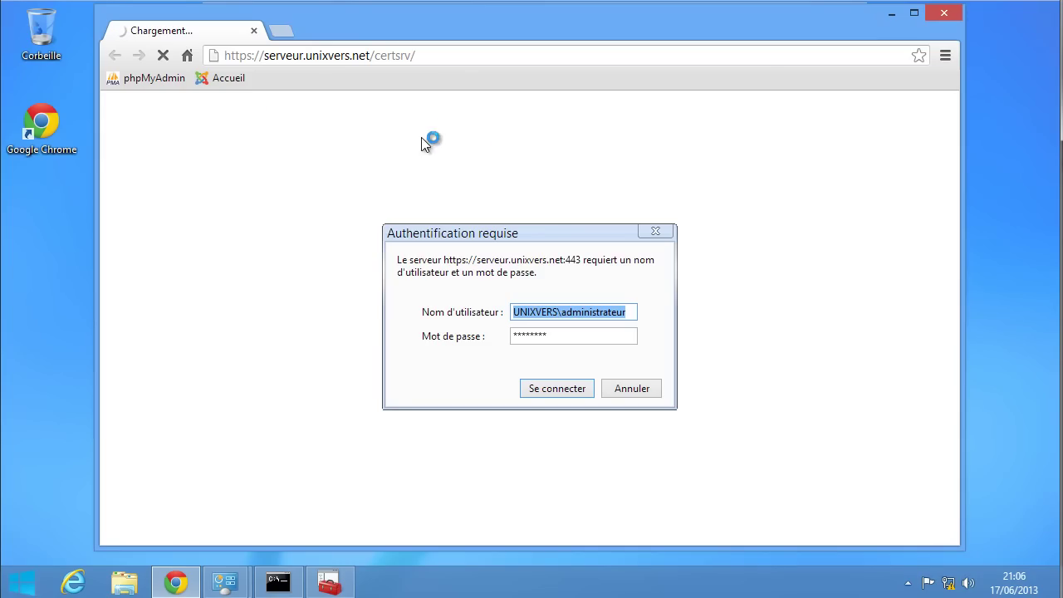
pyautogui.click(550, 389)
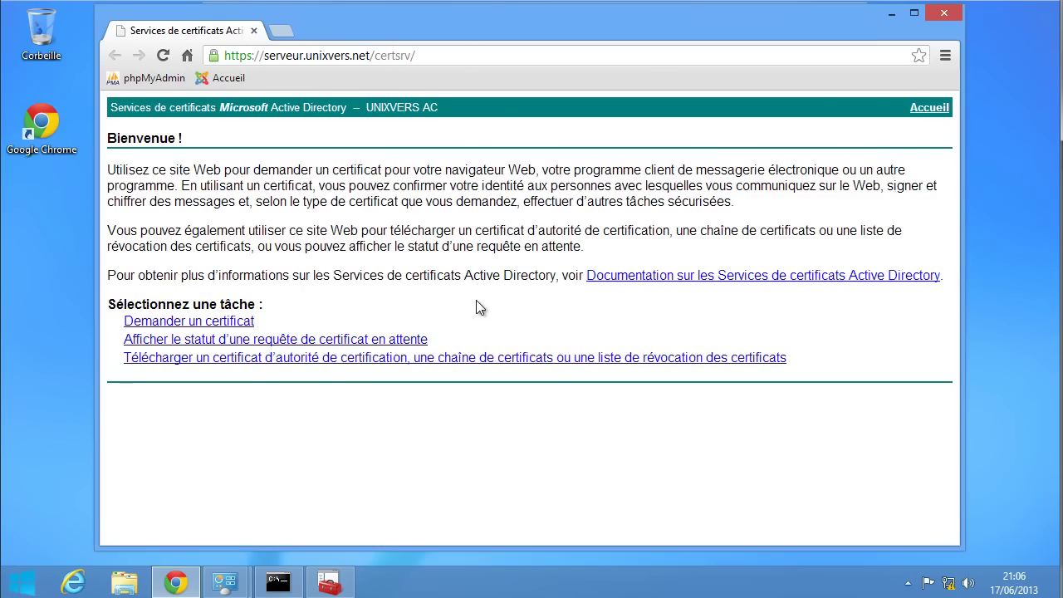
pyautogui.click(214, 55)
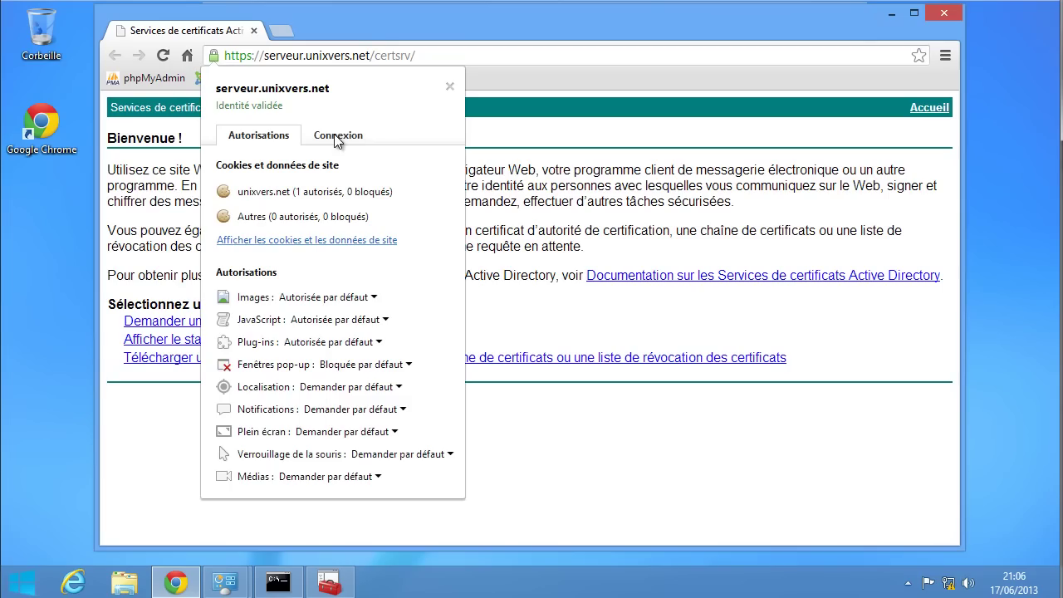
pyautogui.click(338, 137)
pyautogui.click(323, 192)
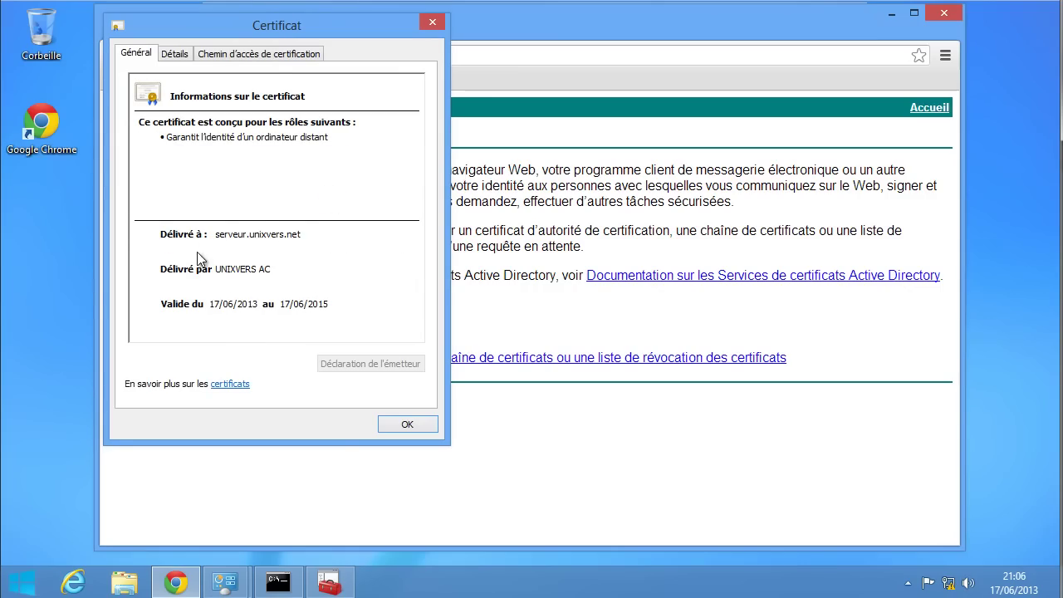
pyautogui.click(262, 54)
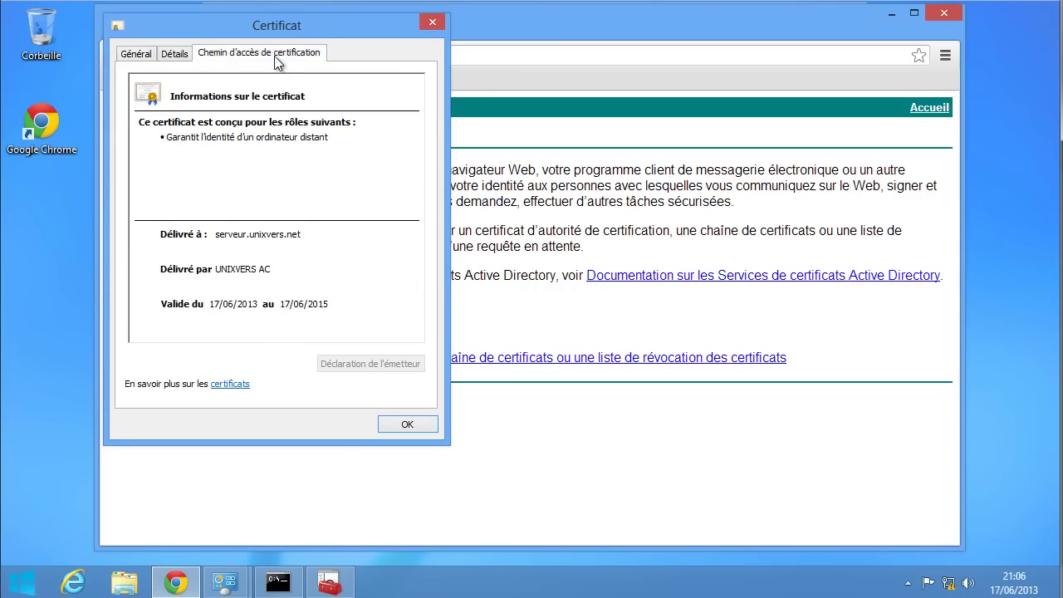
pyautogui.click(200, 97)
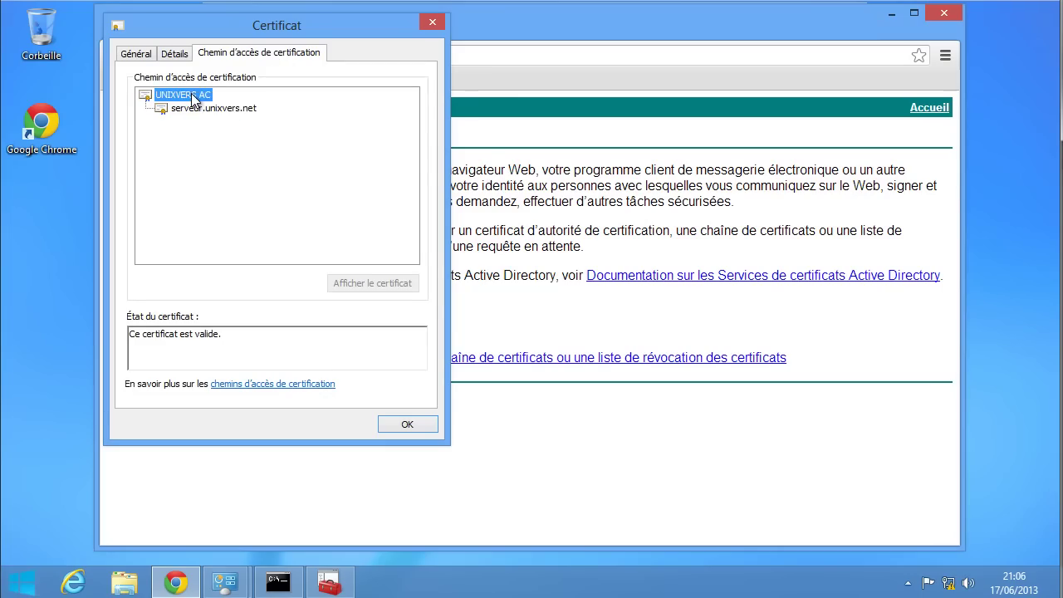
pyautogui.click(214, 107)
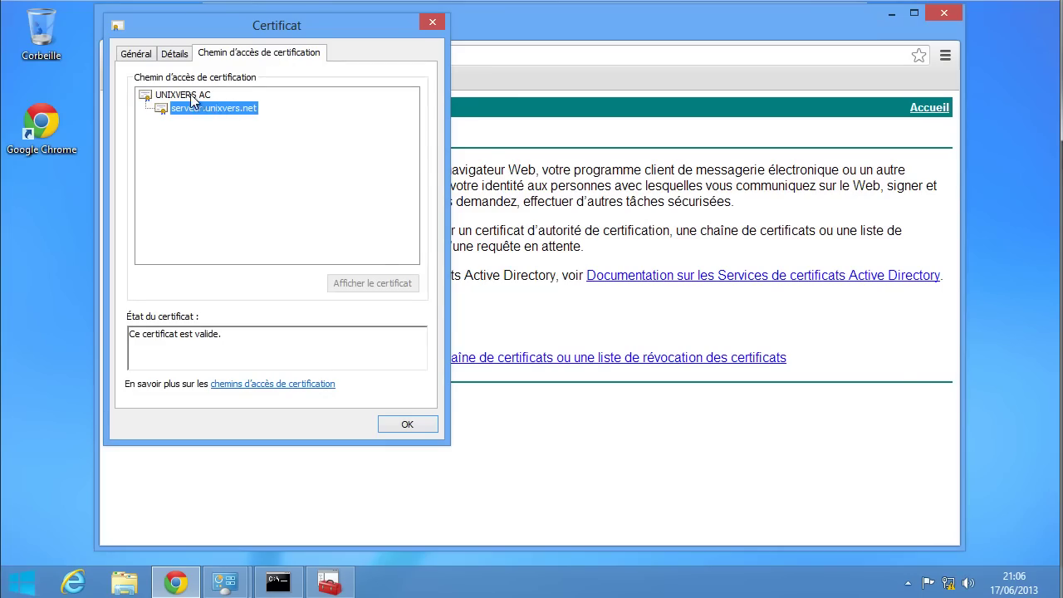
pyautogui.click(192, 98)
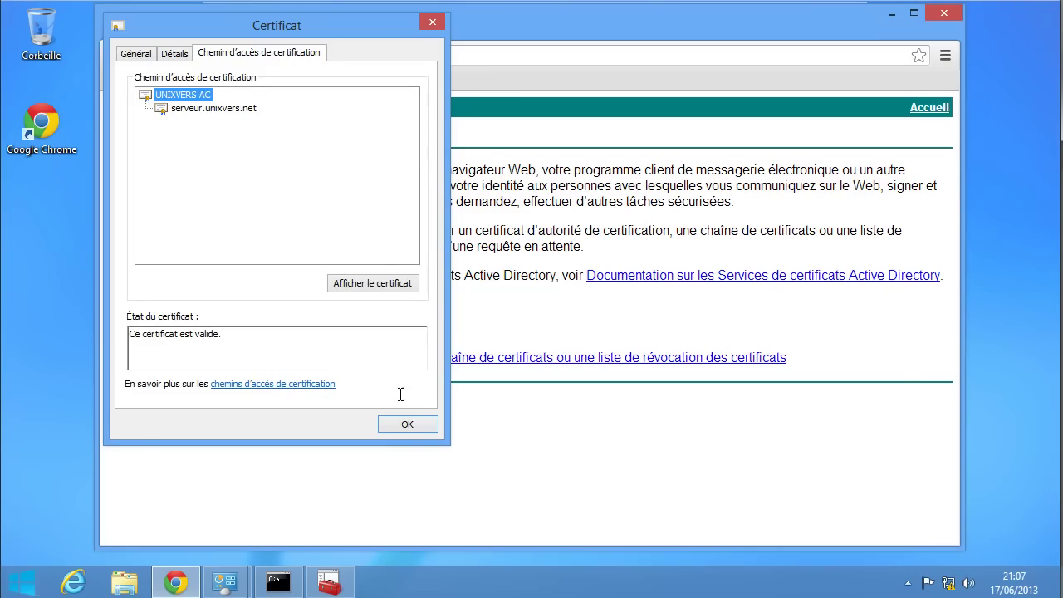
pyautogui.click(402, 424)
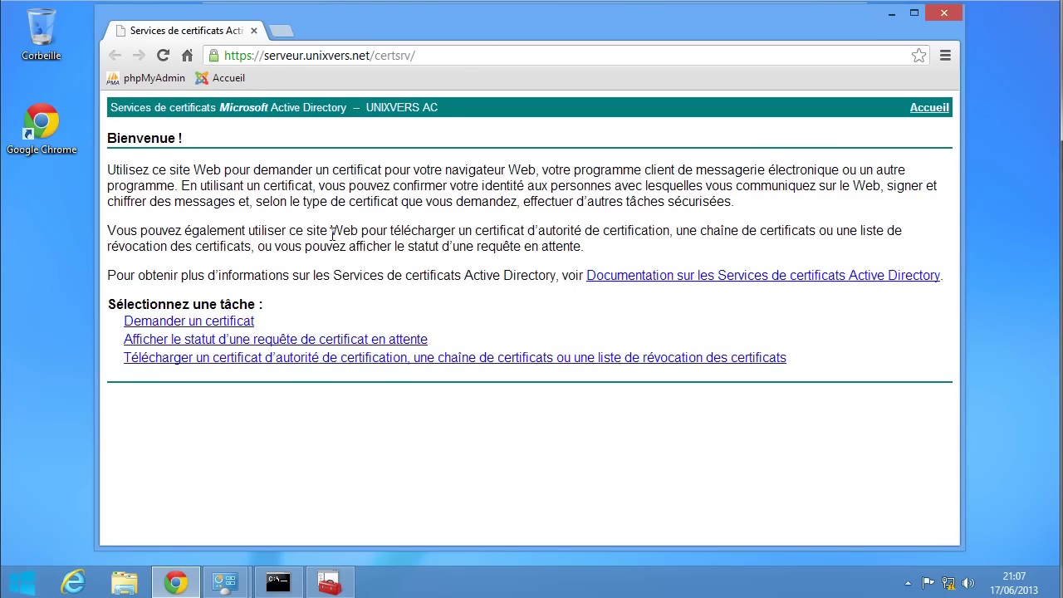
# - Open the site's server certificate from the padlock and view its Détails fields
pyautogui.click(213, 57)
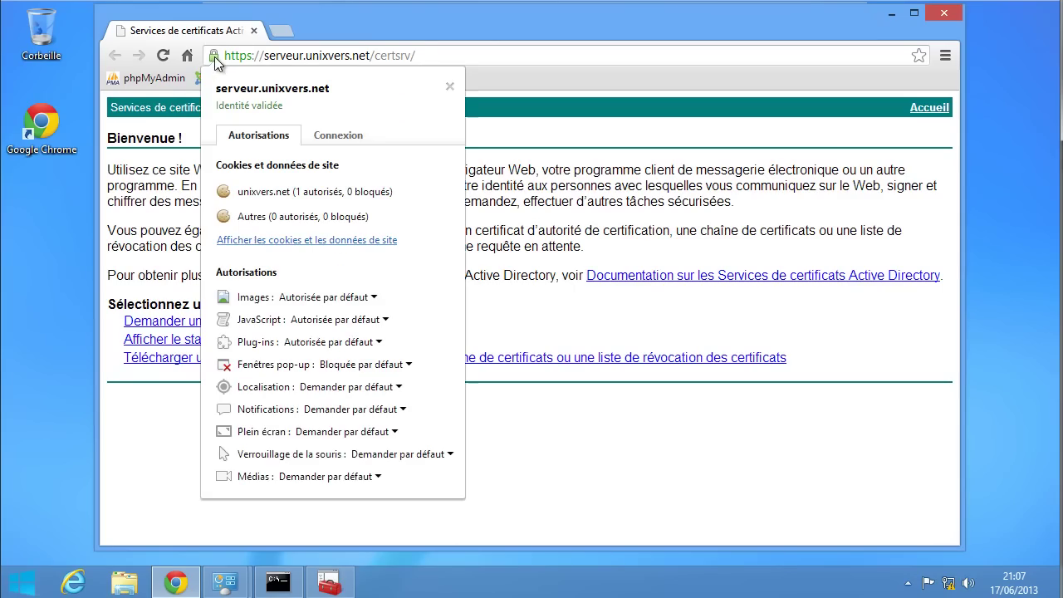
pyautogui.click(342, 139)
pyautogui.click(357, 191)
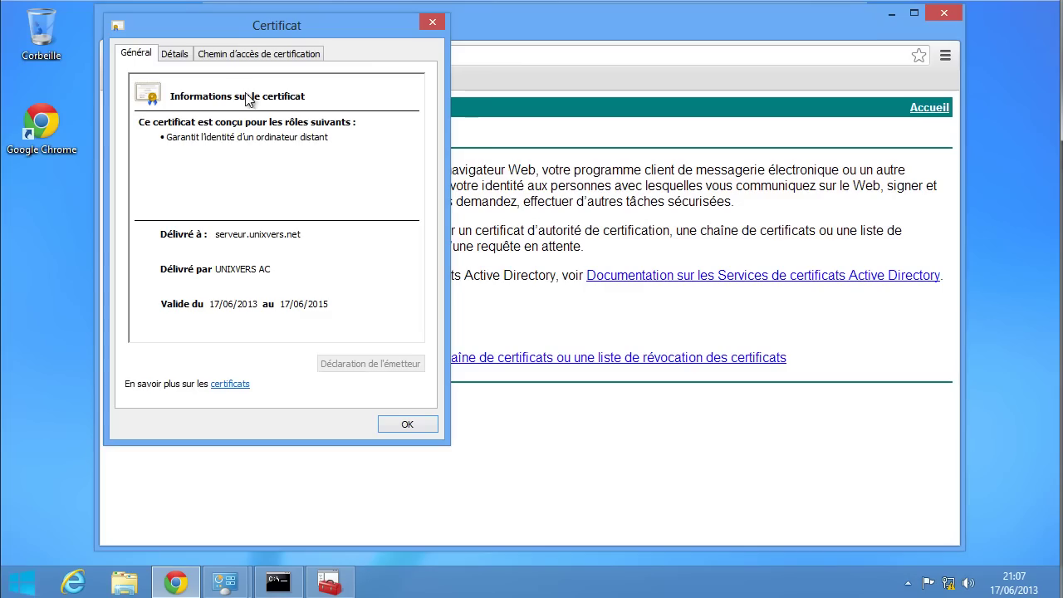
pyautogui.click(181, 58)
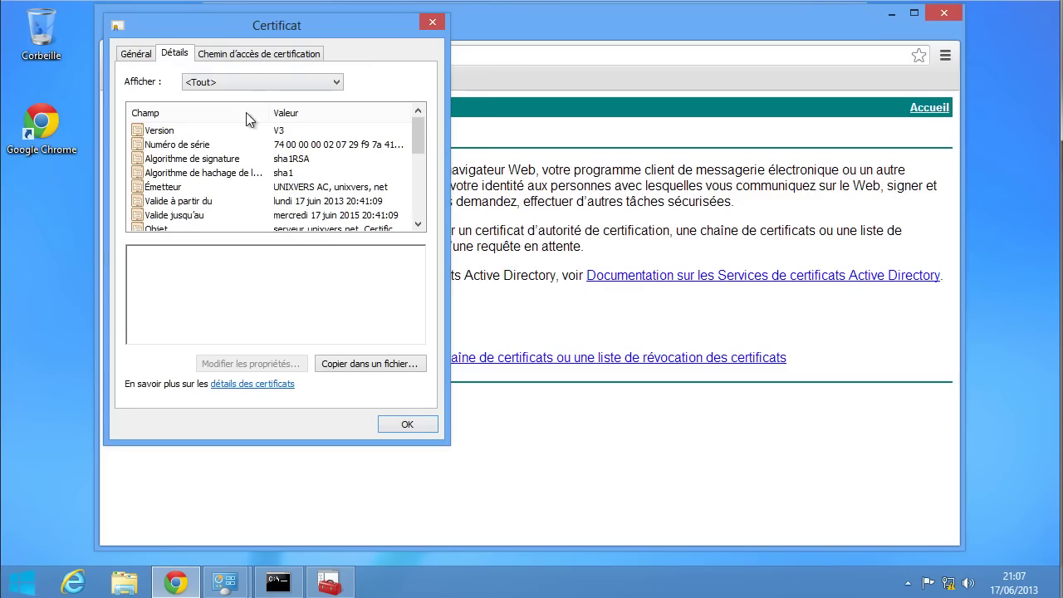
pyautogui.moveTo(412, 151); pyautogui.dragTo(421, 180)
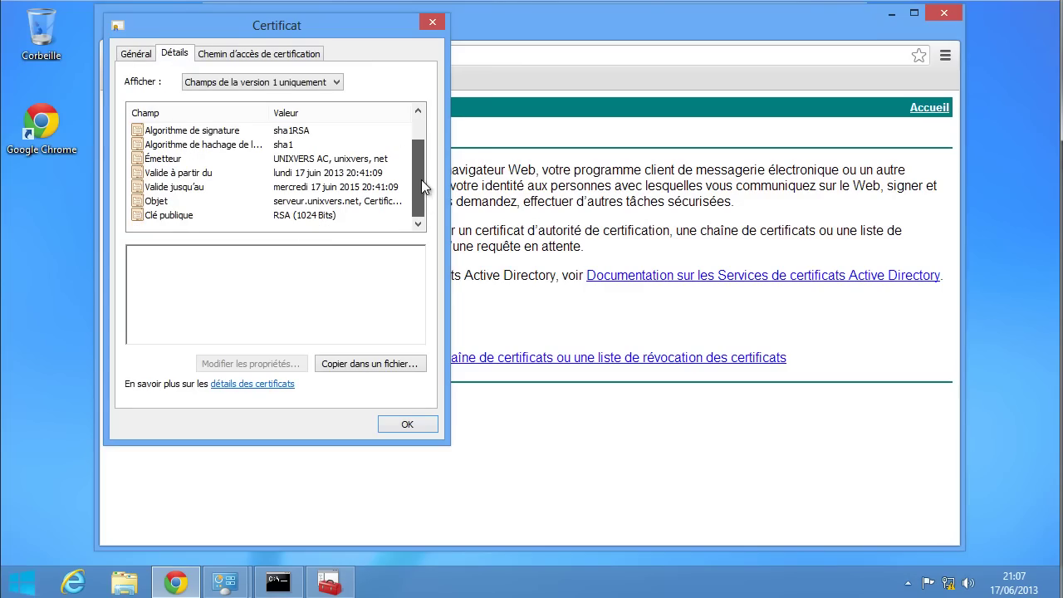
pyautogui.click(214, 201)
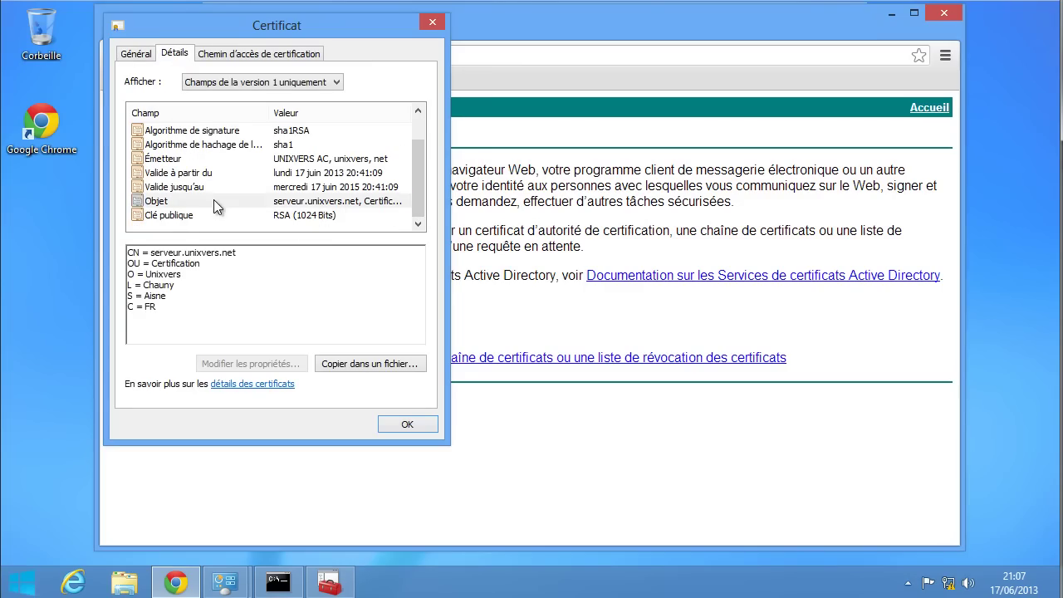
# - Show <Tout> fields and select Points de distribution de la liste, highlighting the ldap CRL URL
pyautogui.click(235, 83)
pyautogui.click(233, 98)
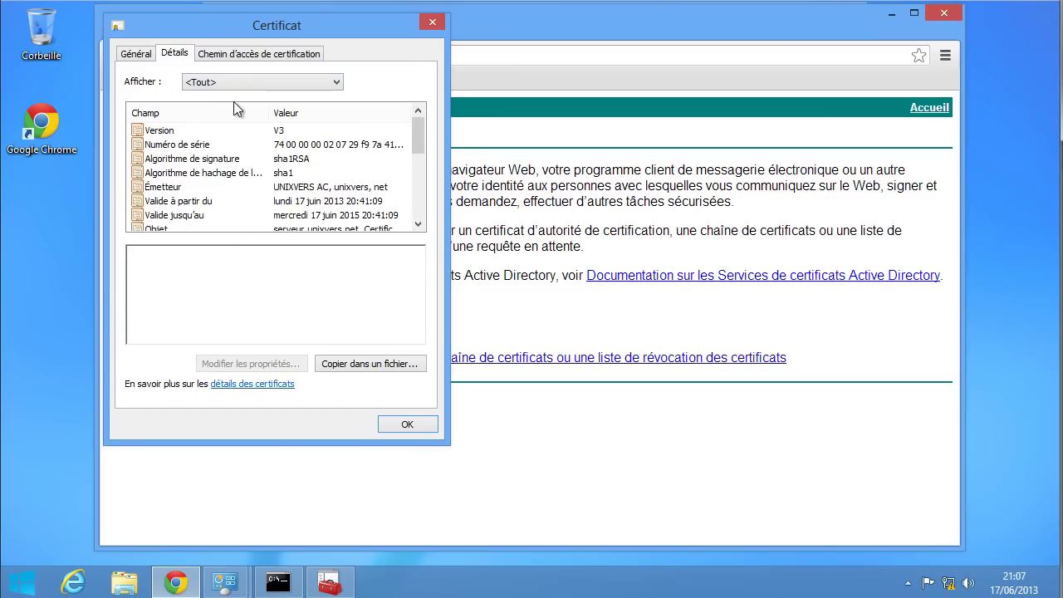
pyautogui.click(224, 198)
pyautogui.scroll(-1, 227, 198)
pyautogui.scroll(-1, 227, 198)
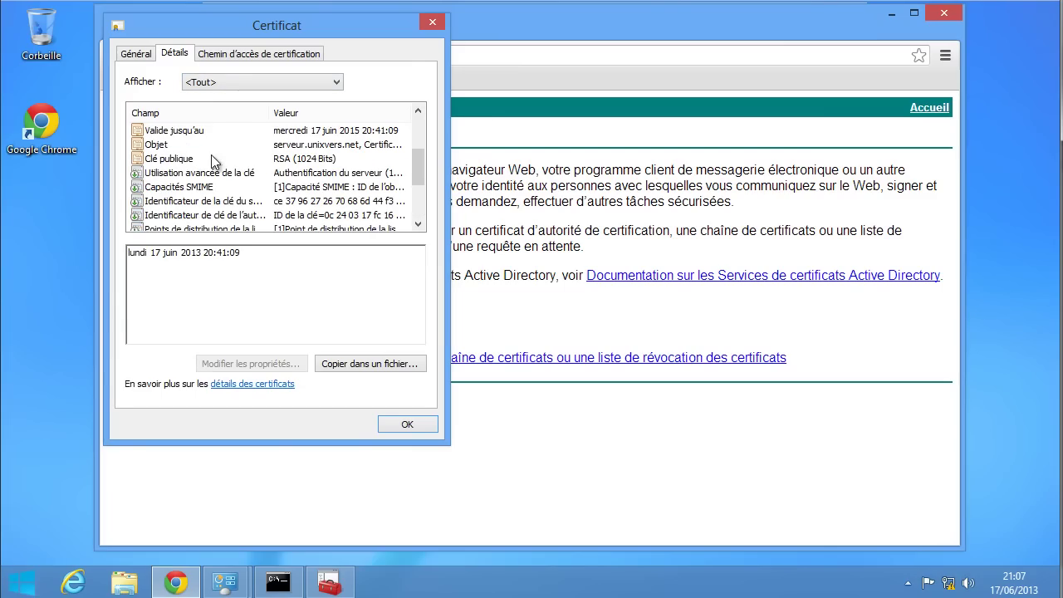
pyautogui.scroll(-1, 230, 206)
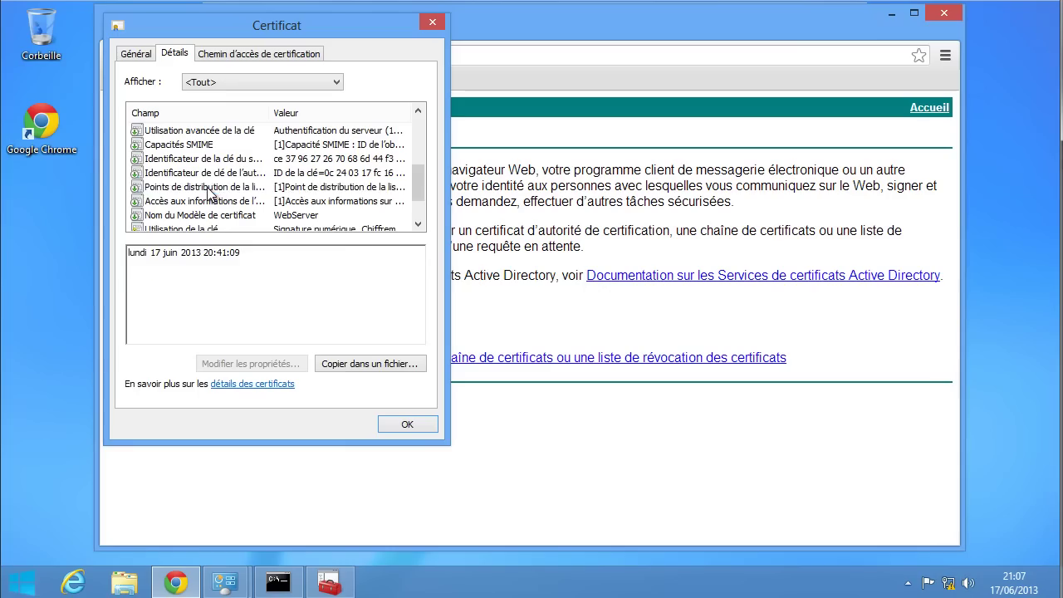
pyautogui.click(209, 188)
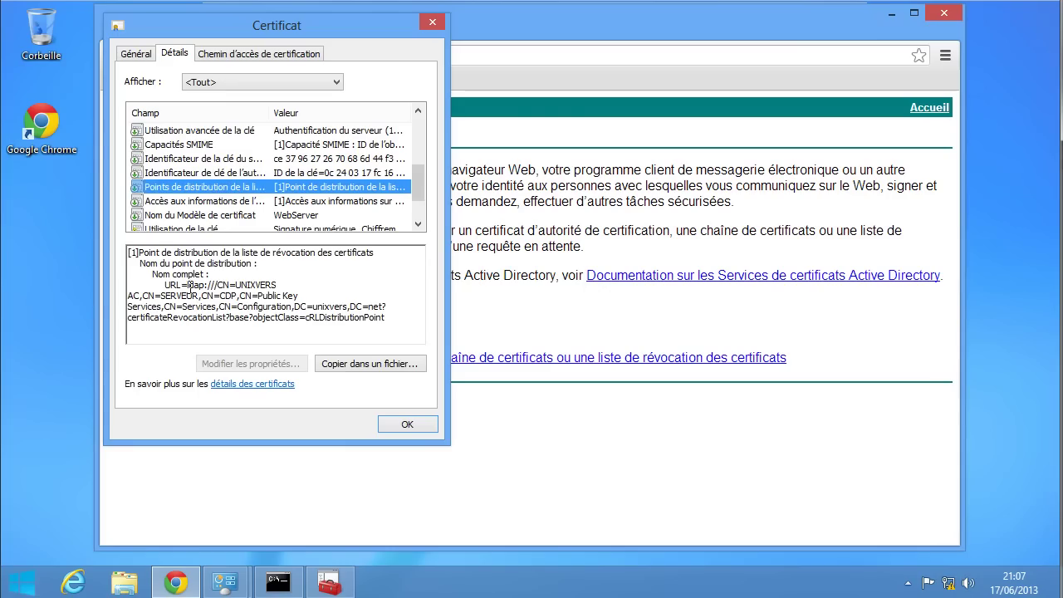
pyautogui.moveTo(190, 285); pyautogui.dragTo(262, 325)
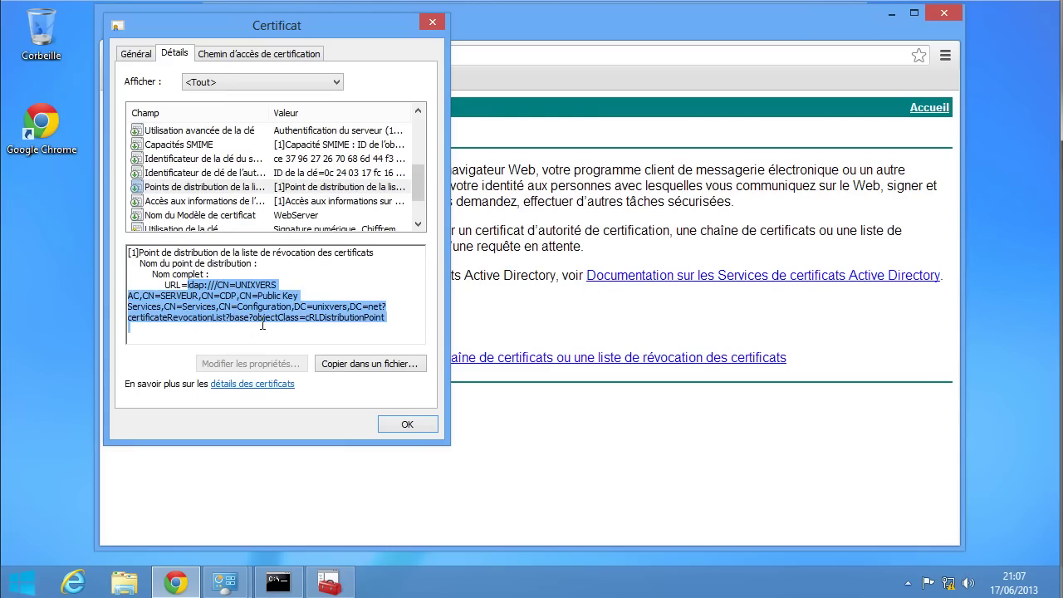
pyautogui.click(243, 332)
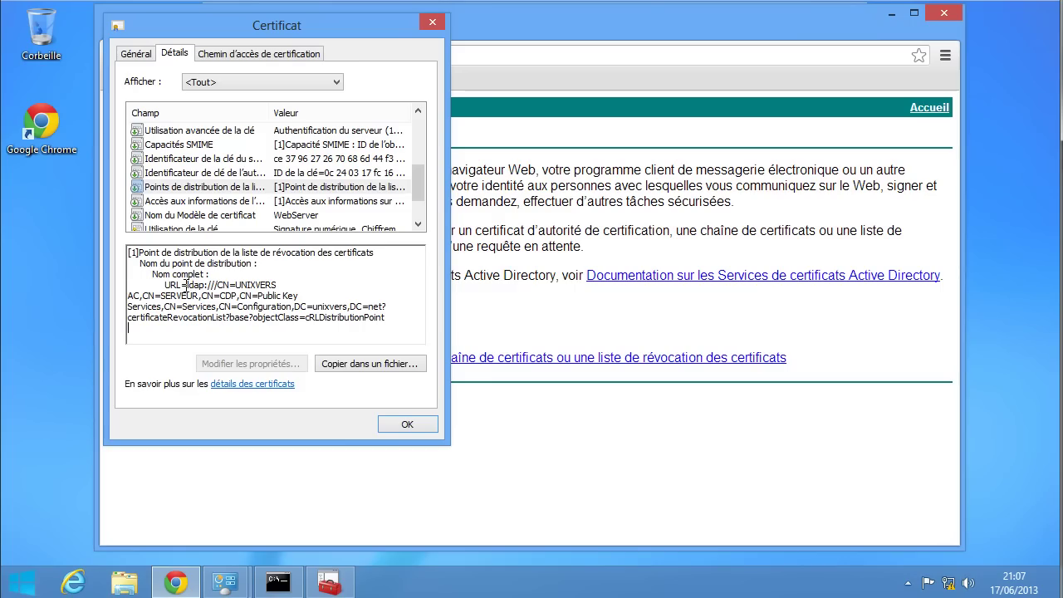
pyautogui.moveTo(186, 285); pyautogui.dragTo(388, 322)
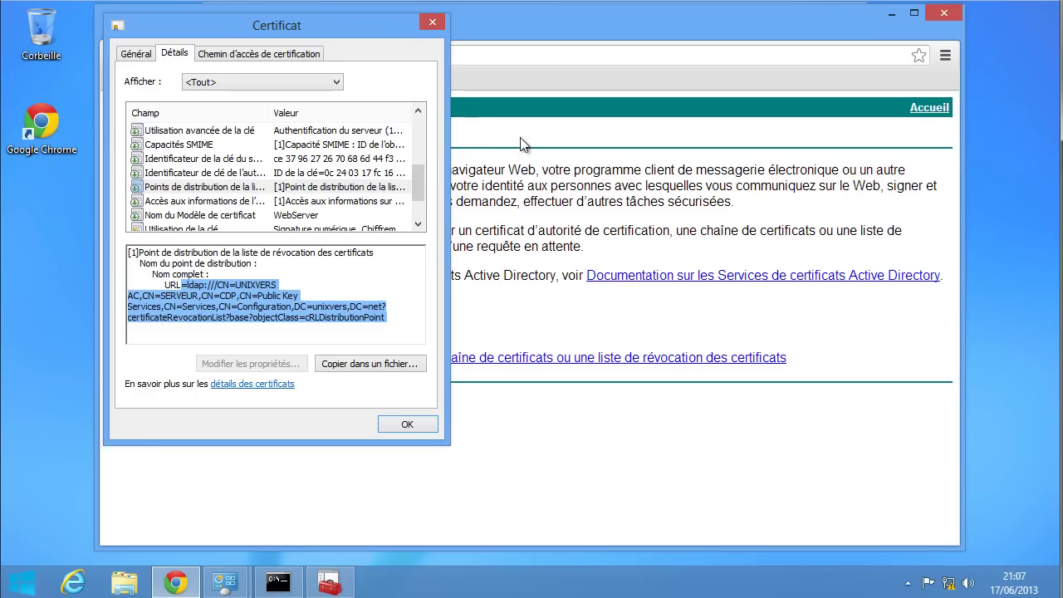
pyautogui.click(301, 285)
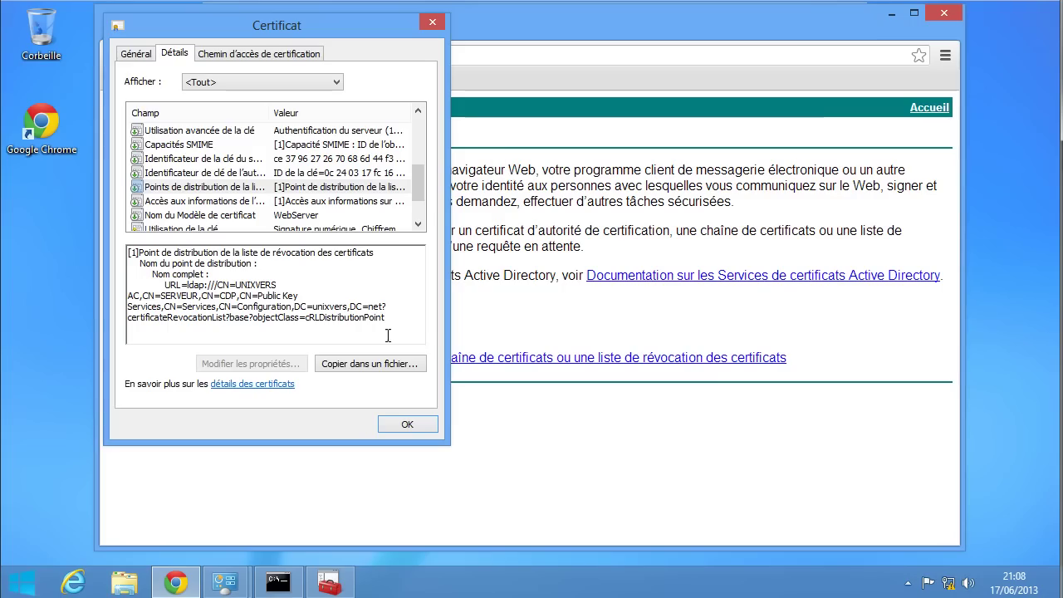
# - Close the certificate details and req.txt notes, then switch to the certsrv authority console
pyautogui.click(431, 25)
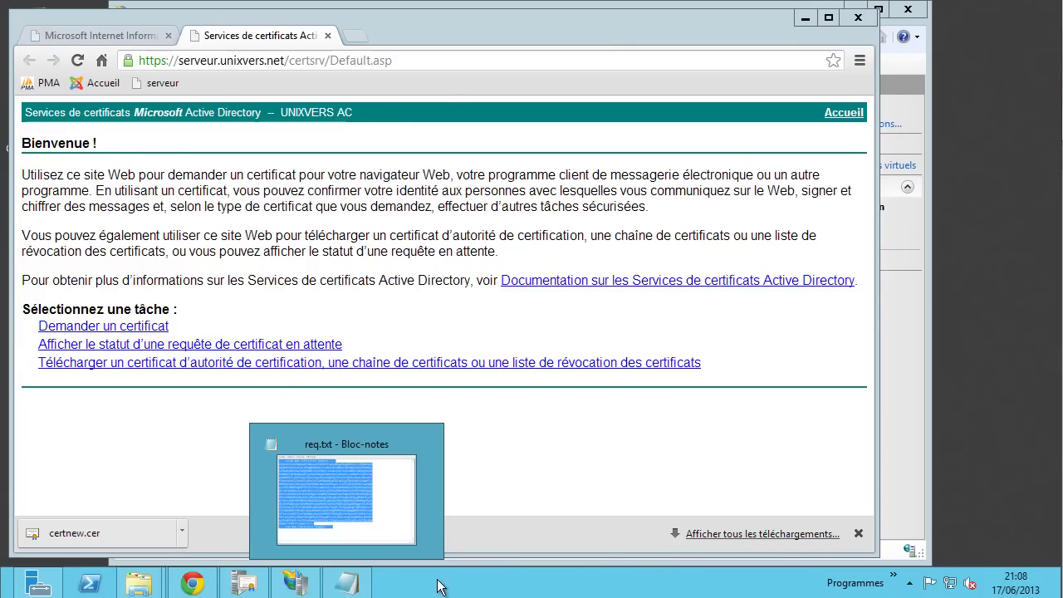
pyautogui.click(426, 445)
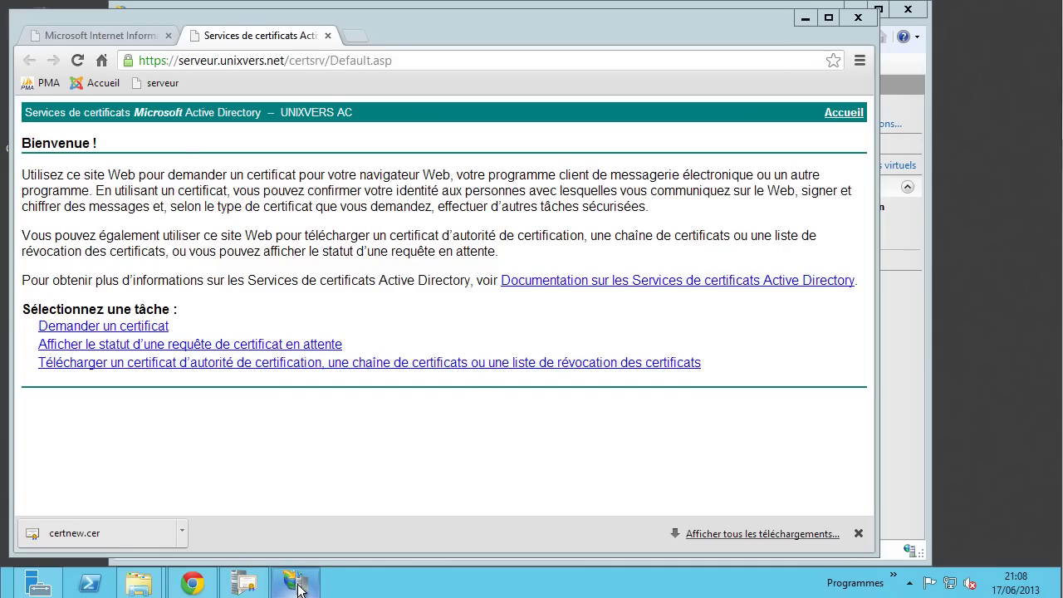
pyautogui.click(255, 588)
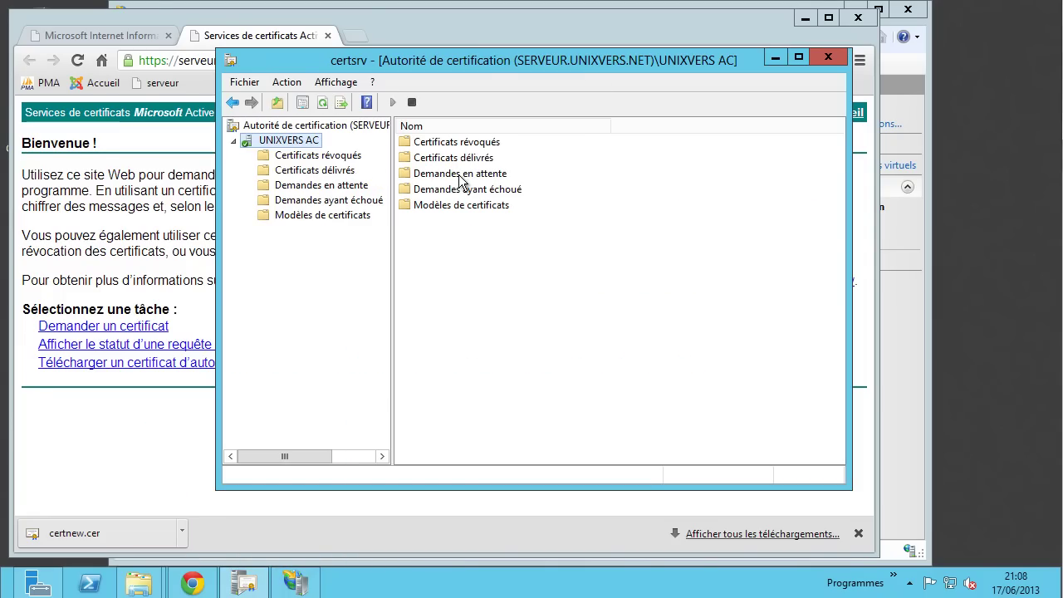
# - Open Certificats délivrés and view the issued serveur.unixvers.net certificate
pyautogui.click(338, 171)
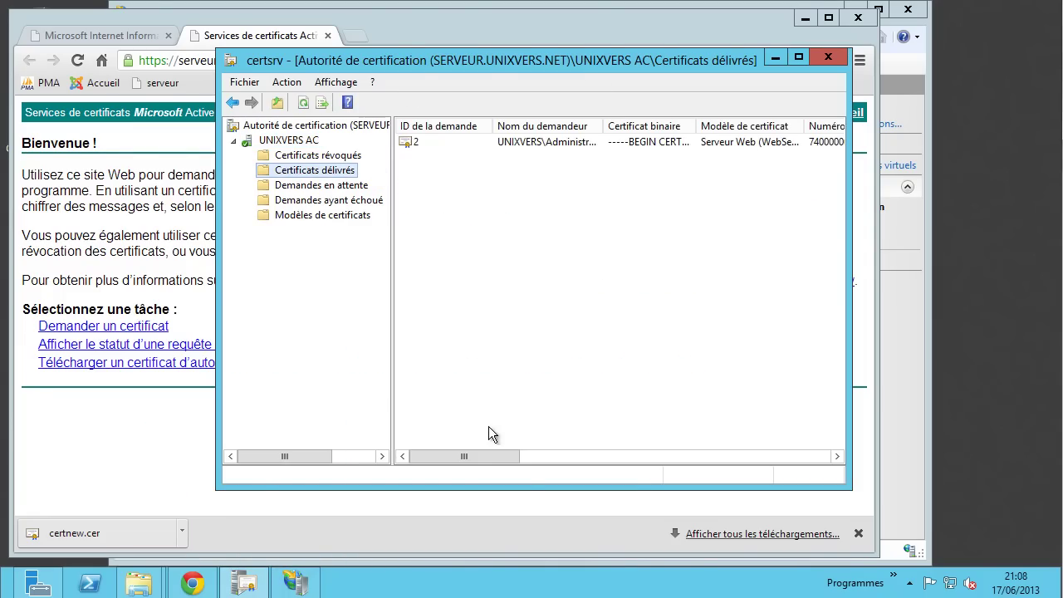
pyautogui.moveTo(487, 457); pyautogui.dragTo(538, 407)
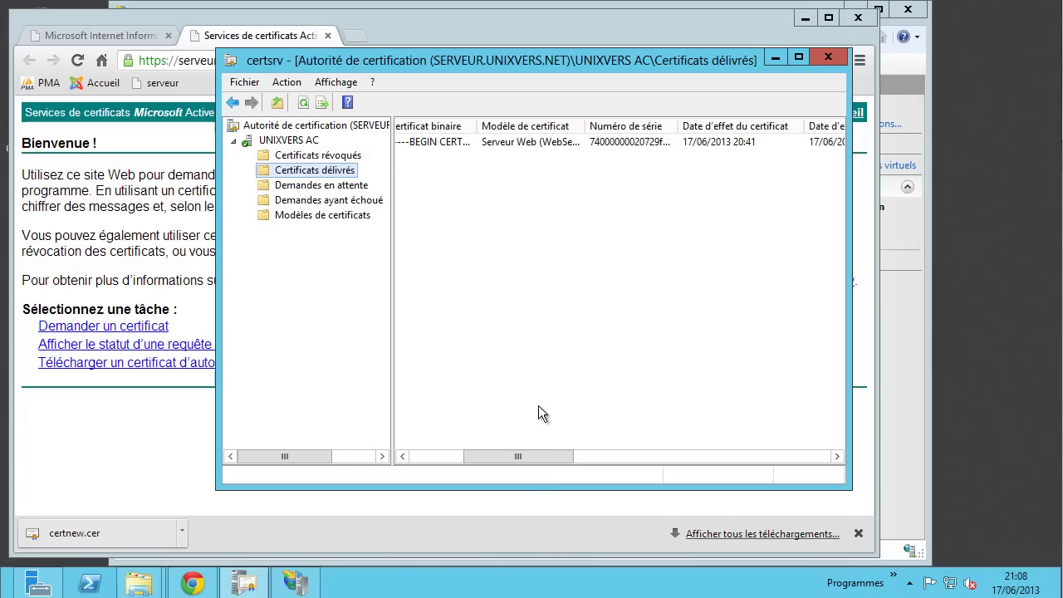
pyautogui.rightClick(505, 140)
pyautogui.click(528, 151)
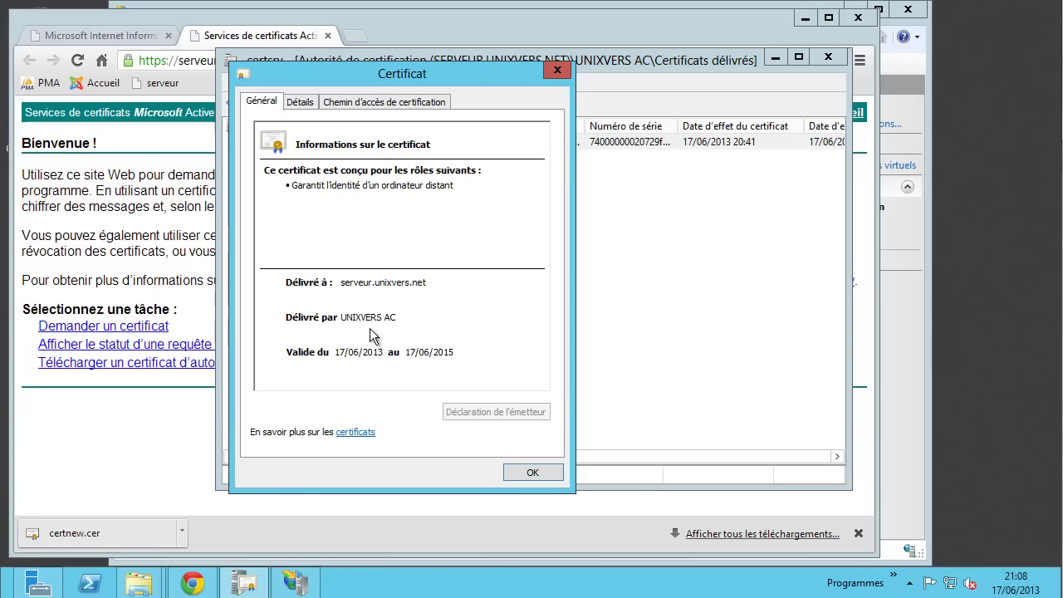
pyautogui.click(532, 473)
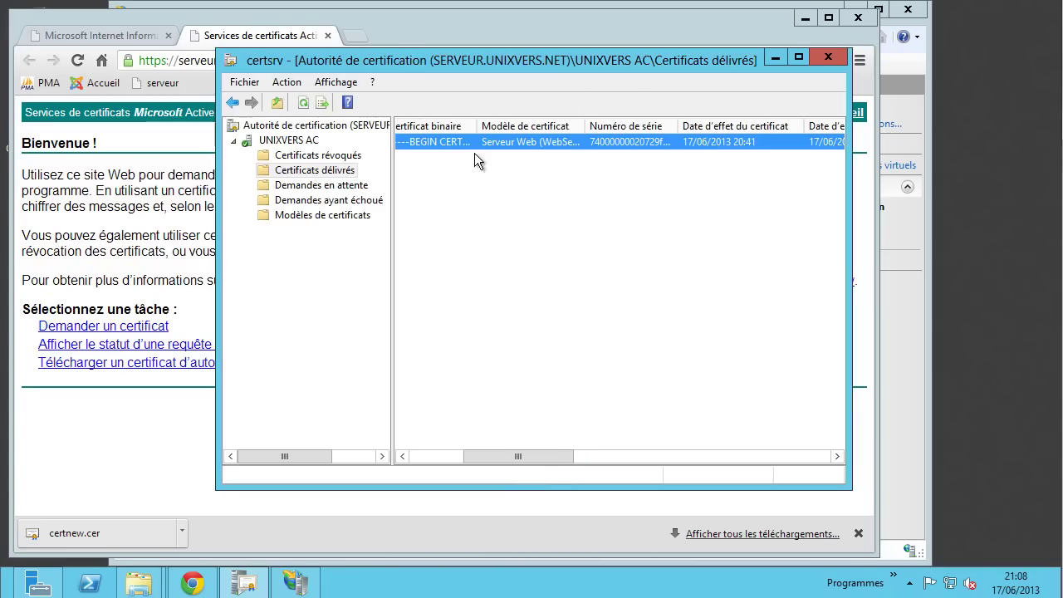
# - Start revoking that certificate via Toutes les tâches > Révoquer un certificat
pyautogui.rightClick(447, 141)
pyautogui.moveTo(519, 178)
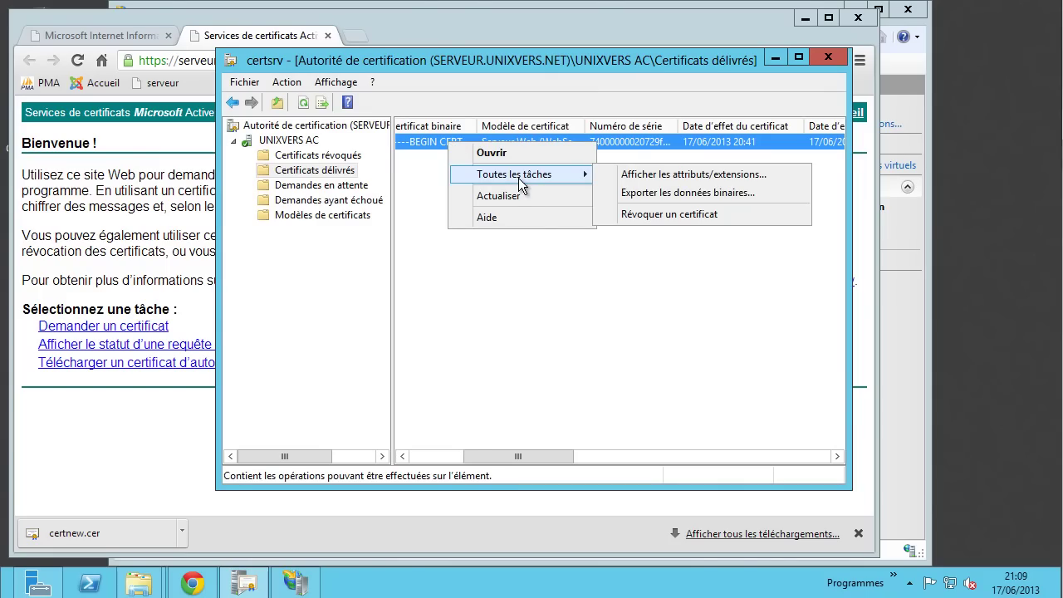
pyautogui.click(656, 214)
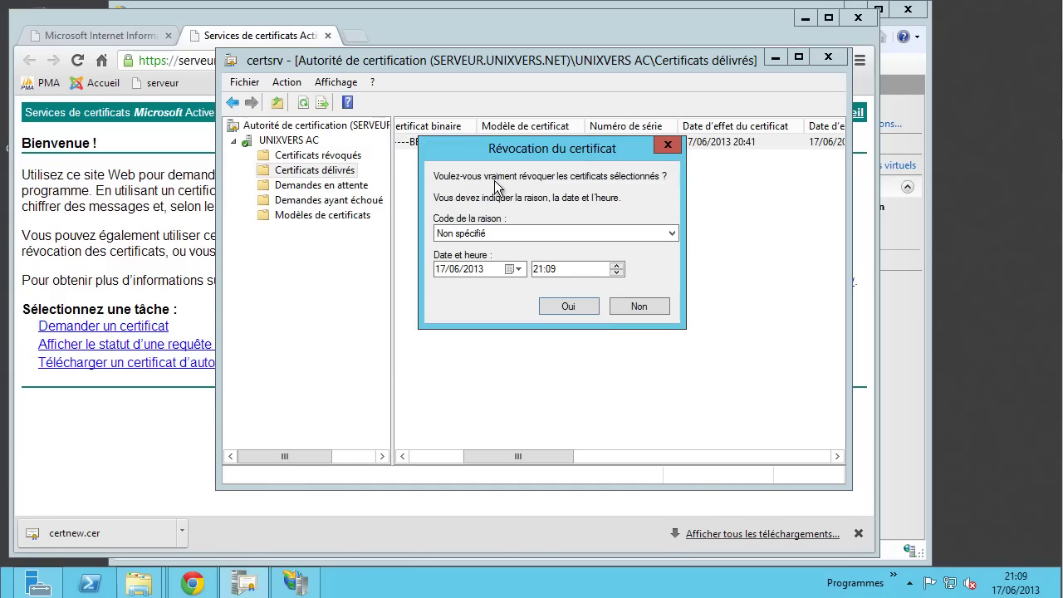
# - Revoke it with reason Certificat remplacé and confirm request 2 appears under Certificats révoqués
pyautogui.click(613, 232)
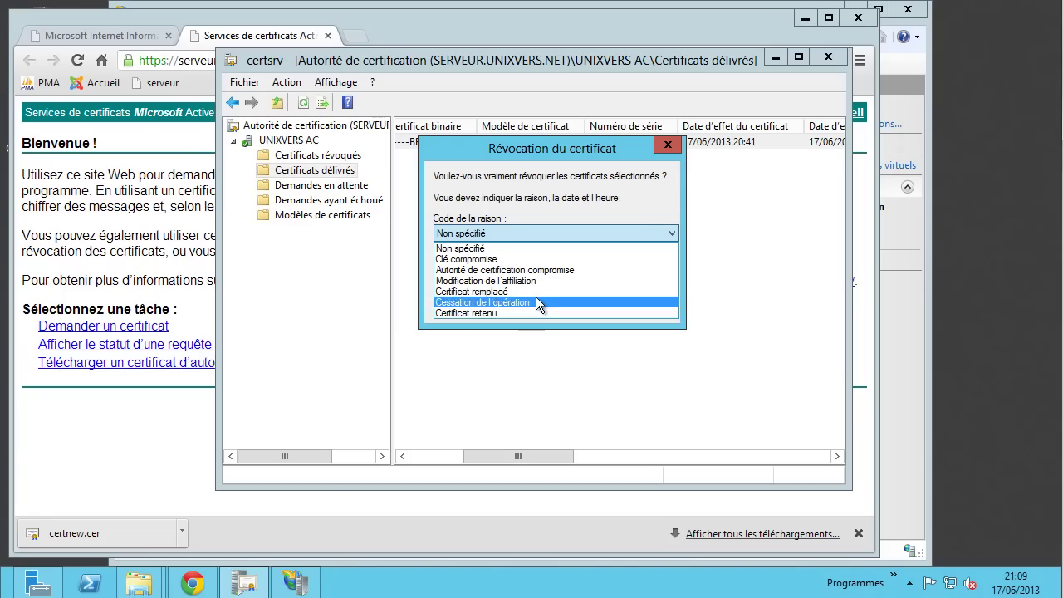
pyautogui.click(485, 291)
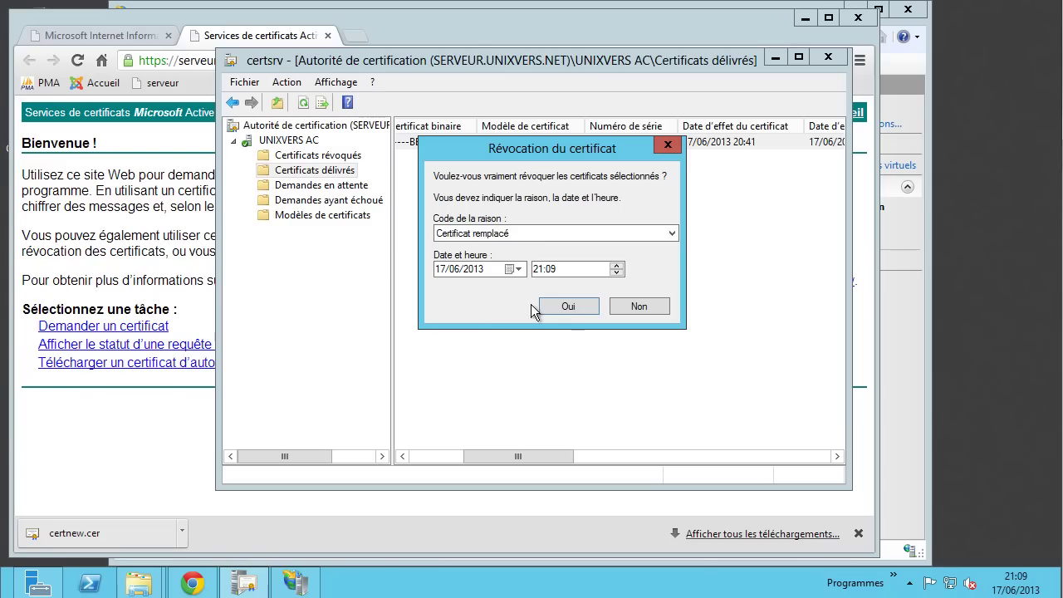
pyautogui.click(561, 304)
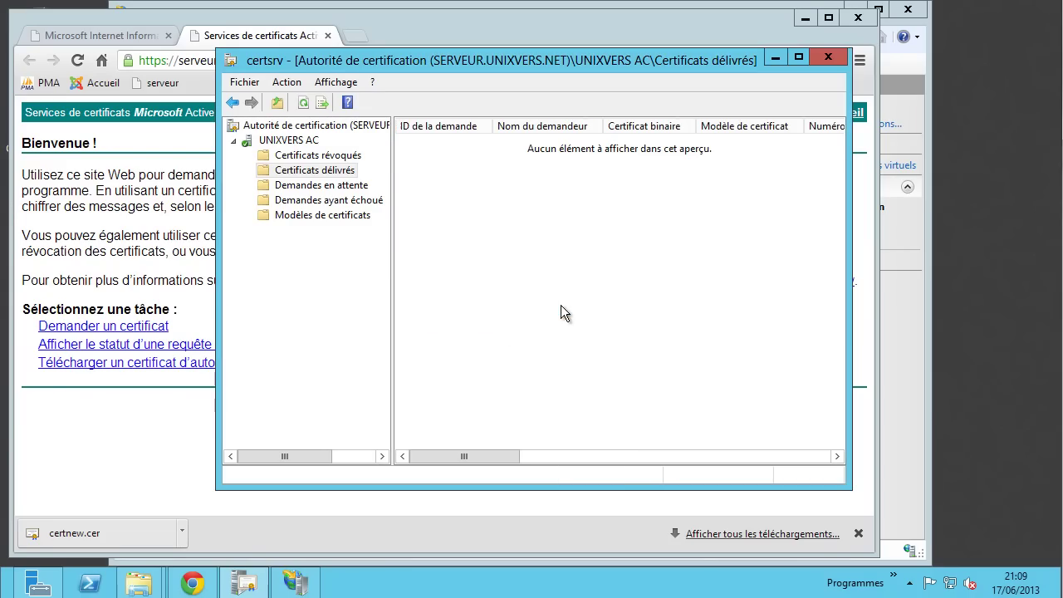
pyautogui.click(351, 156)
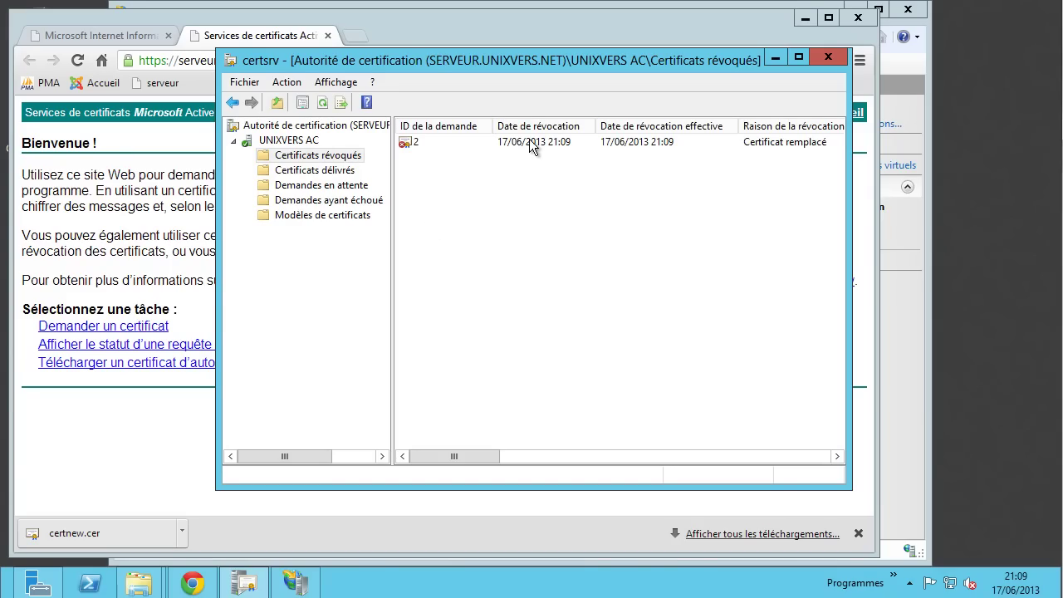
pyautogui.click(137, 417)
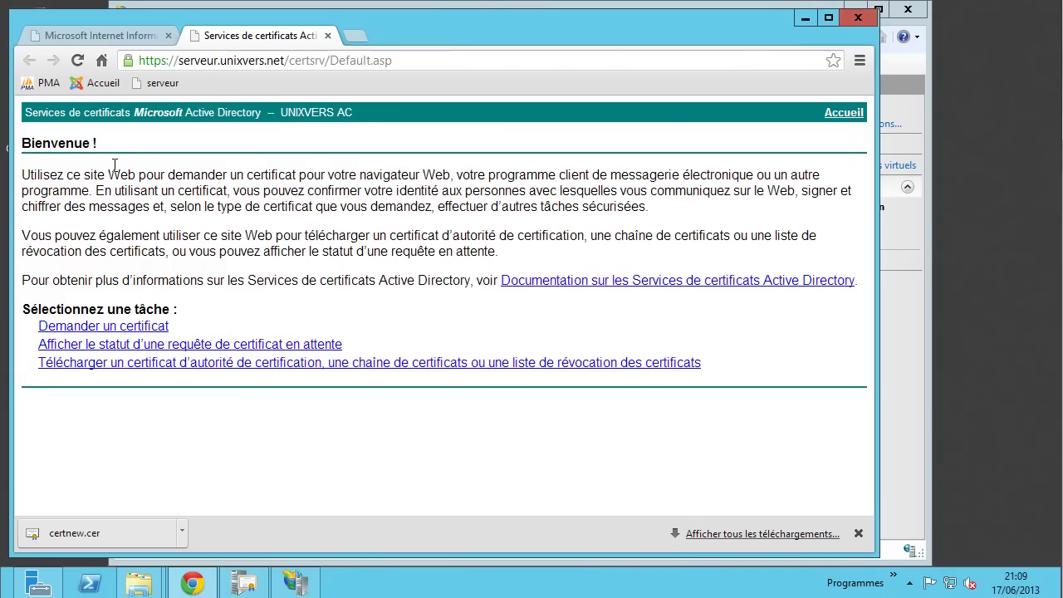
# - Reload the certsrv page, copy its address and close Chrome
pyautogui.click(77, 60)
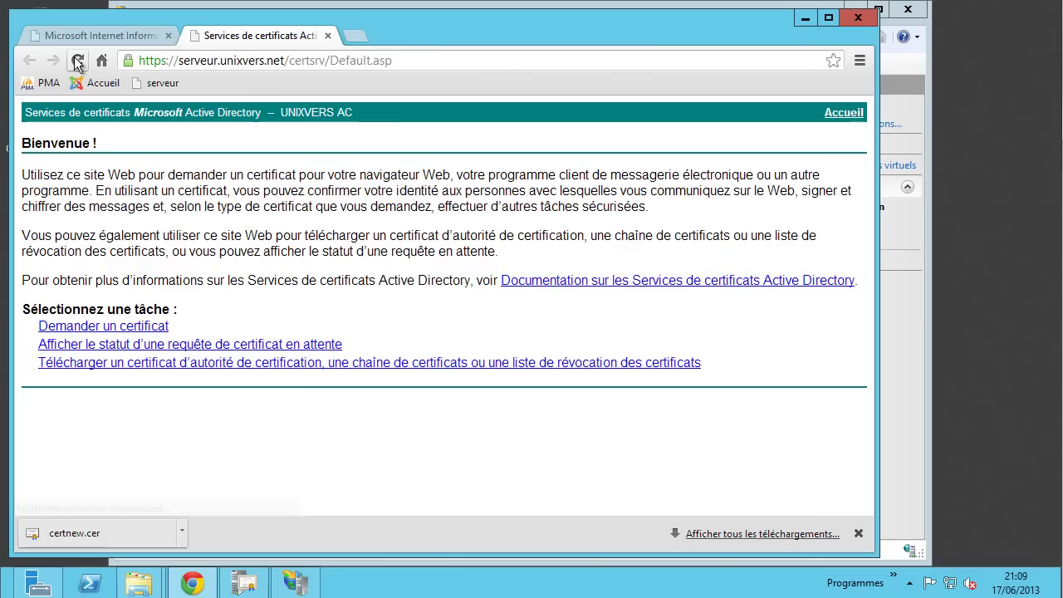
pyautogui.click(79, 62)
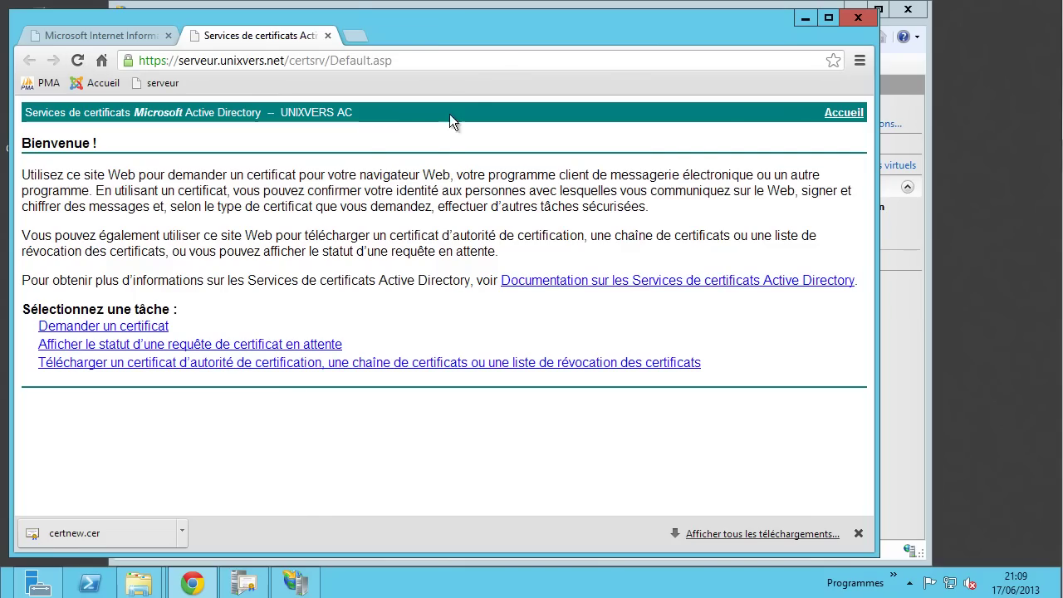
pyautogui.click(431, 60)
pyautogui.press('super+c')
pyautogui.rightClick(431, 60)
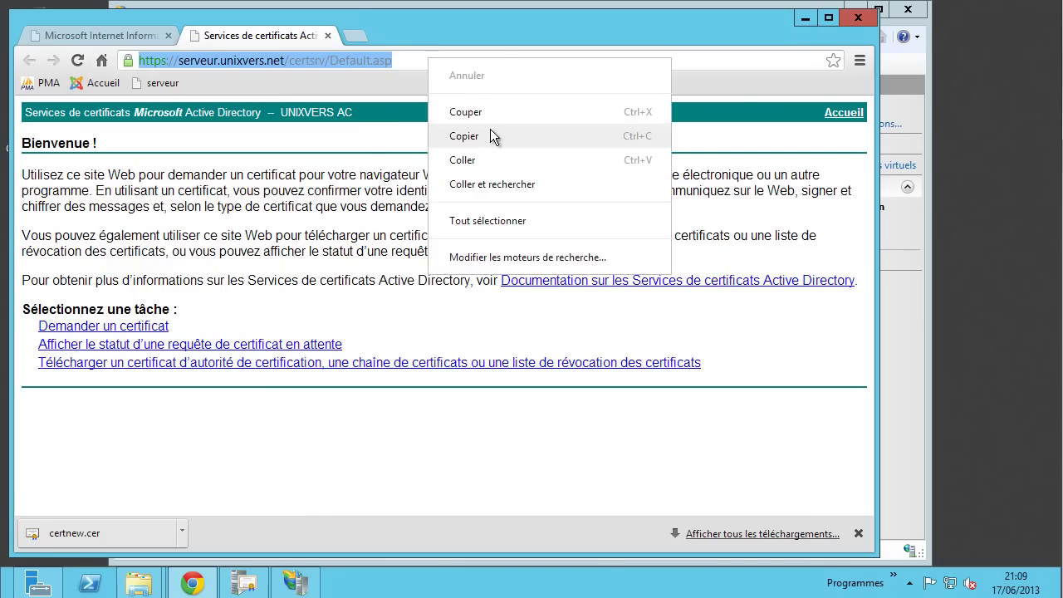
pyautogui.click(490, 128)
pyautogui.click(859, 18)
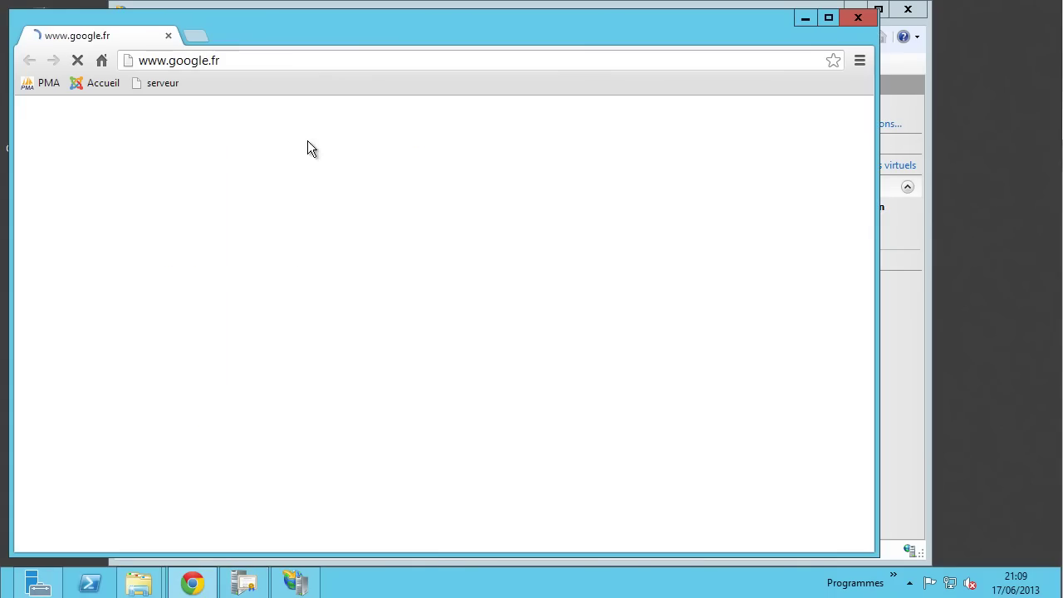
# - Reopen the certsrv address and sign in with the domain administrator credentials, declining to save the password
pyautogui.rightClick(327, 61)
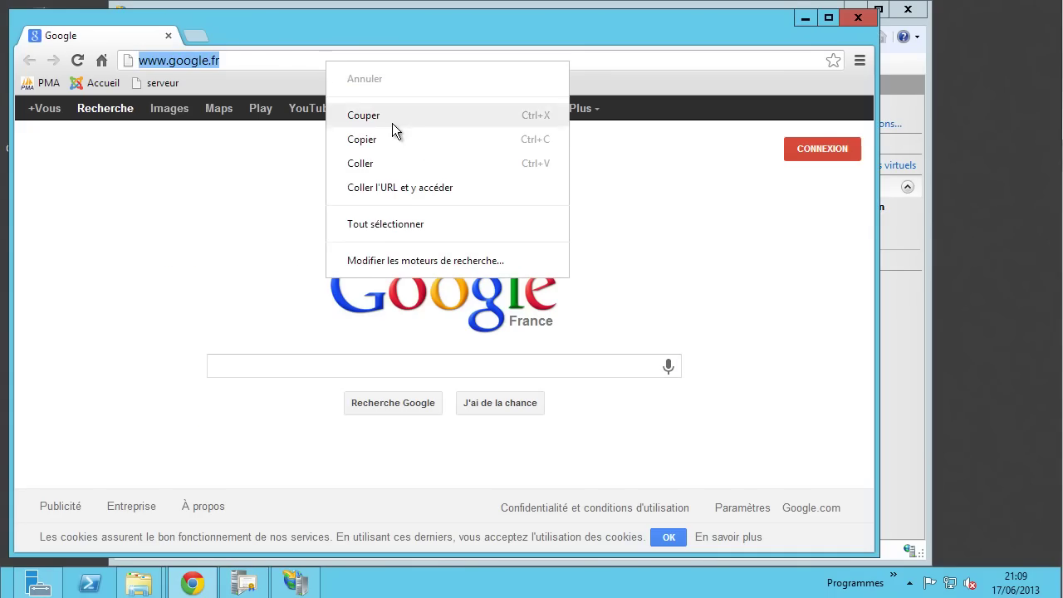
pyautogui.click(403, 186)
pyautogui.click(486, 320)
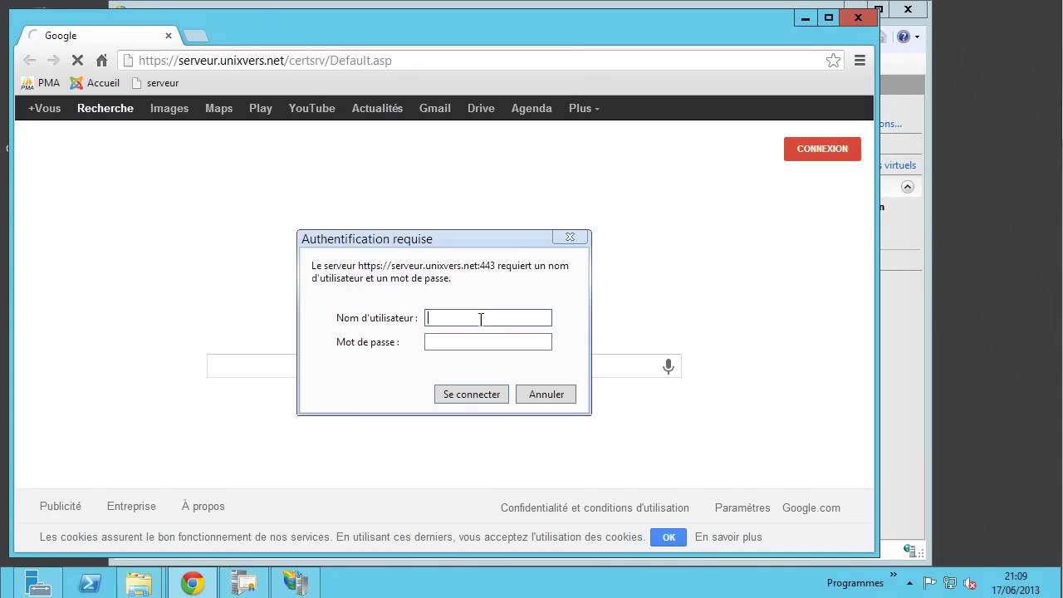
pyautogui.write('UNIXVERS\\administrateur')
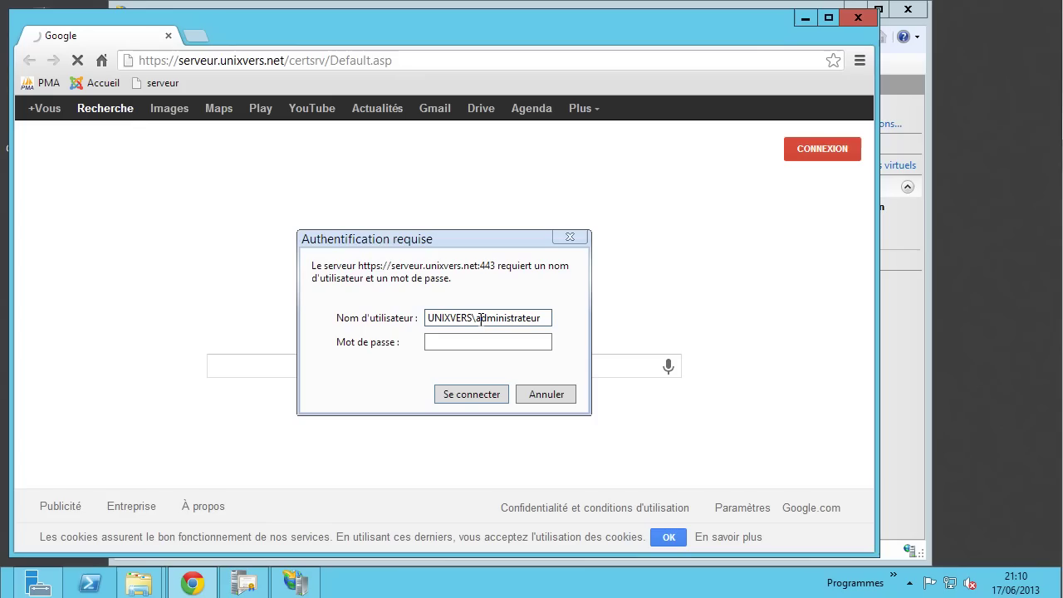
pyautogui.press('Tab')
pyautogui.write('*****')
pyautogui.click(474, 393)
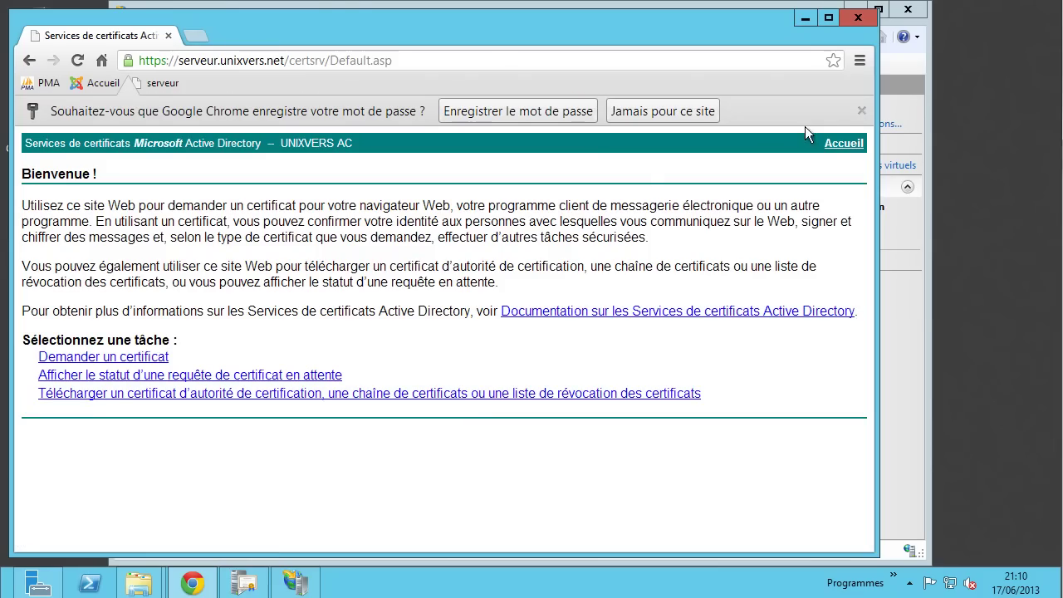
pyautogui.click(860, 111)
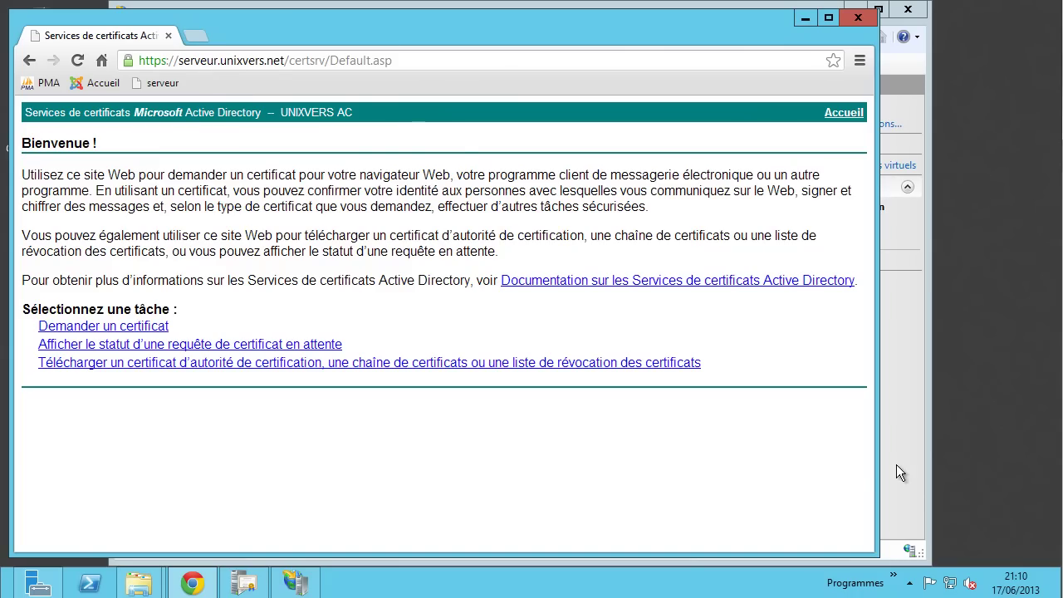
pyautogui.click(897, 466)
# - Publish a new full CRL from Certificats révoqués via Toutes les tâches > Publier
pyautogui.click(246, 581)
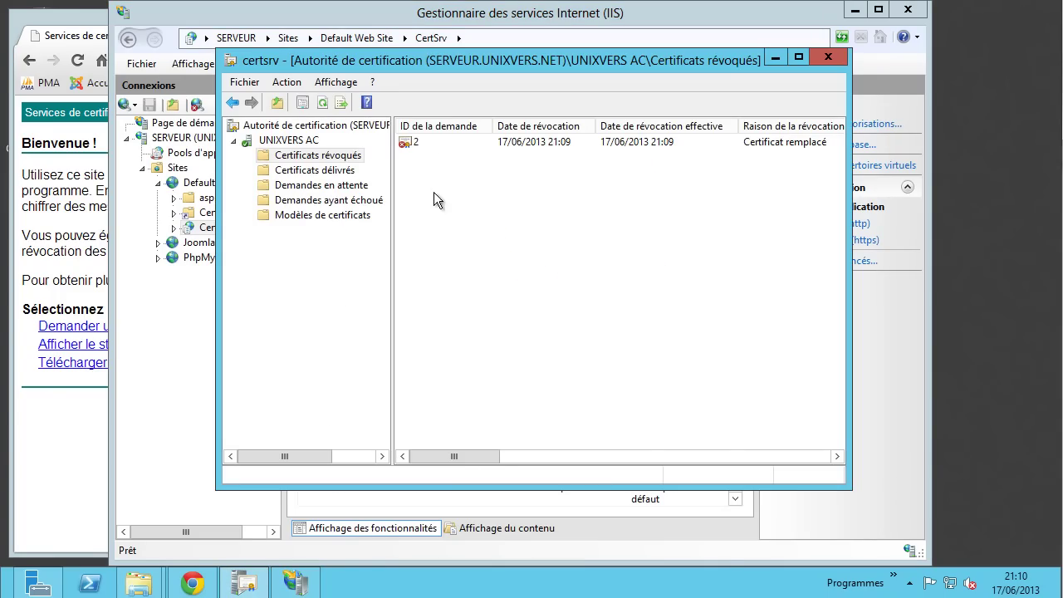
pyautogui.rightClick(340, 157)
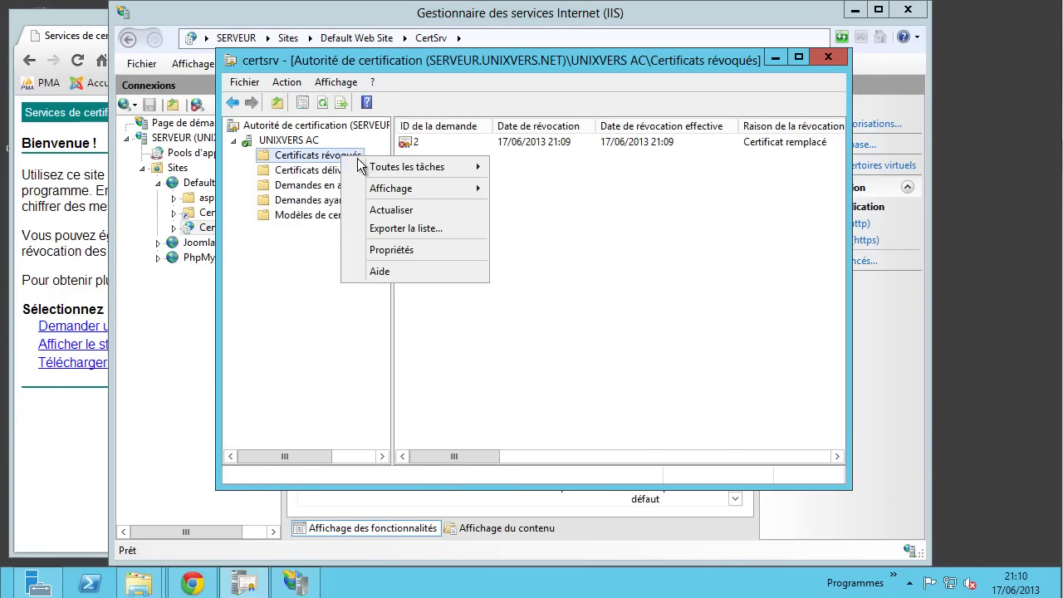
pyautogui.moveTo(394, 169)
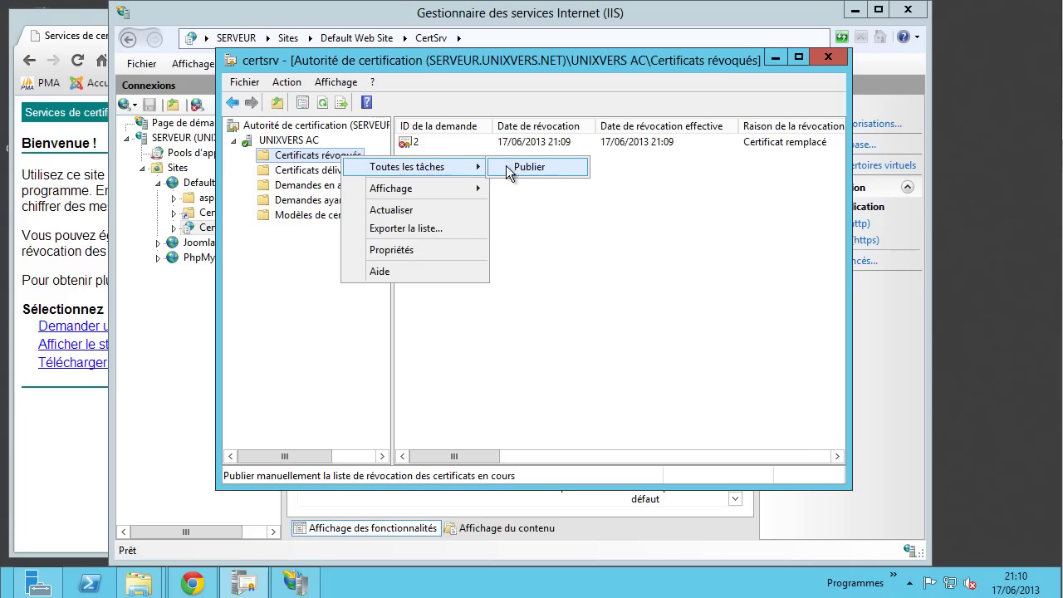
pyautogui.click(529, 168)
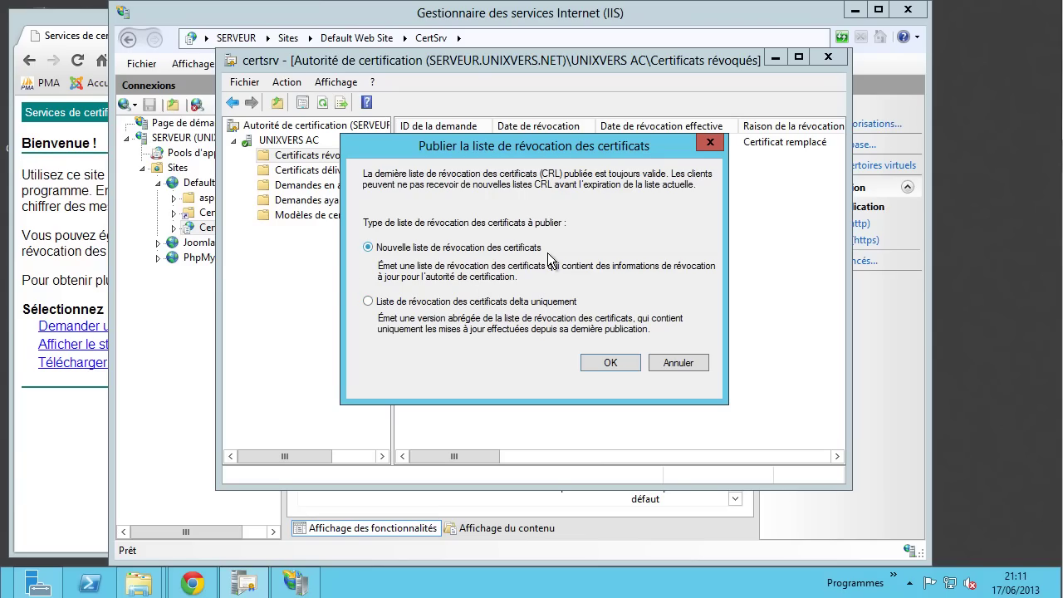
pyautogui.click(610, 364)
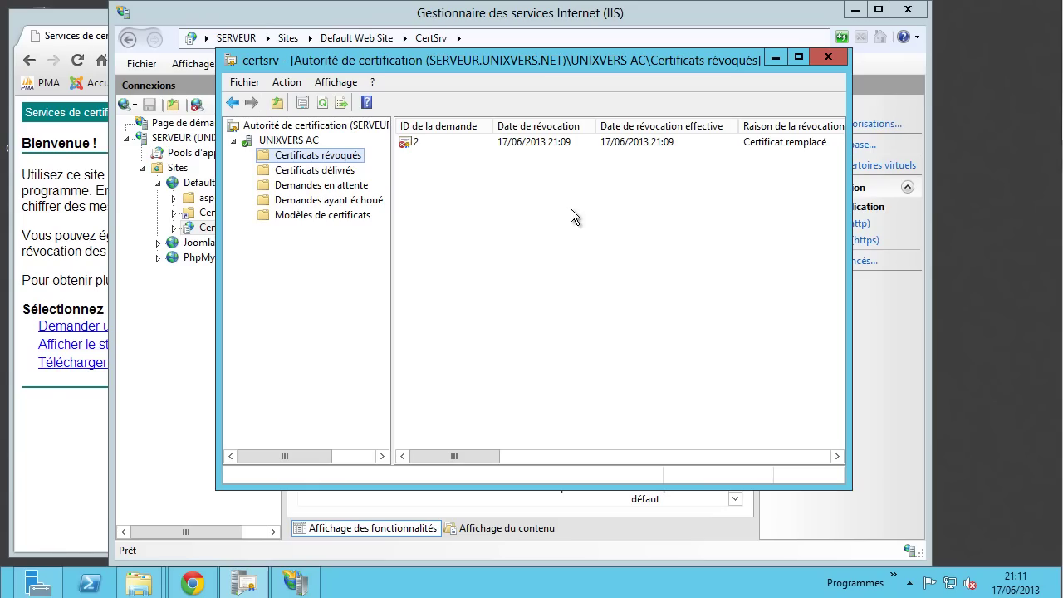
# - Reload the certsrv page, copy its address, restart Chrome and load the copied address
pyautogui.click(50, 465)
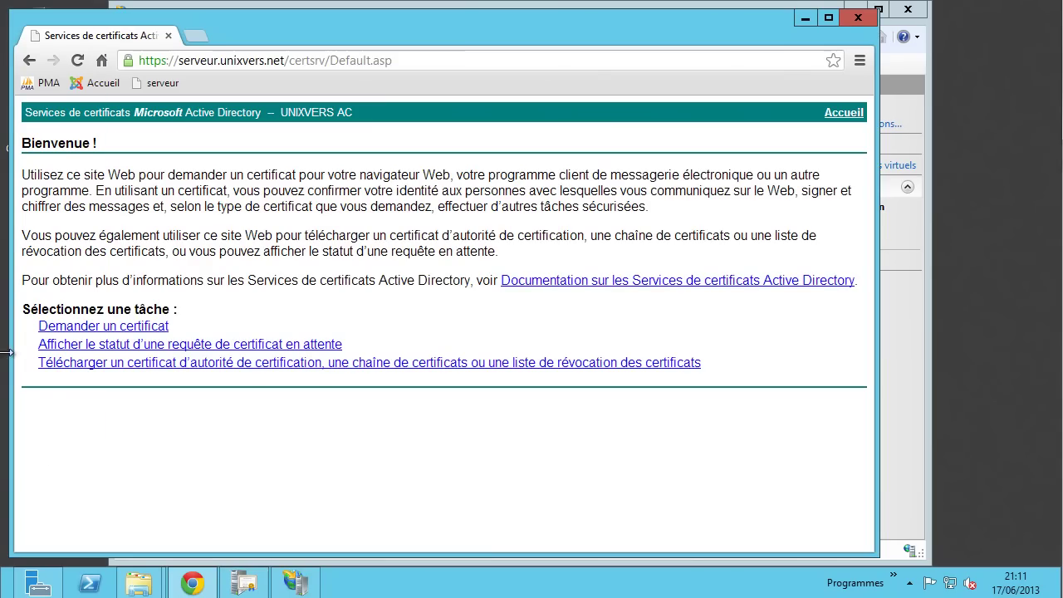
pyautogui.click(78, 62)
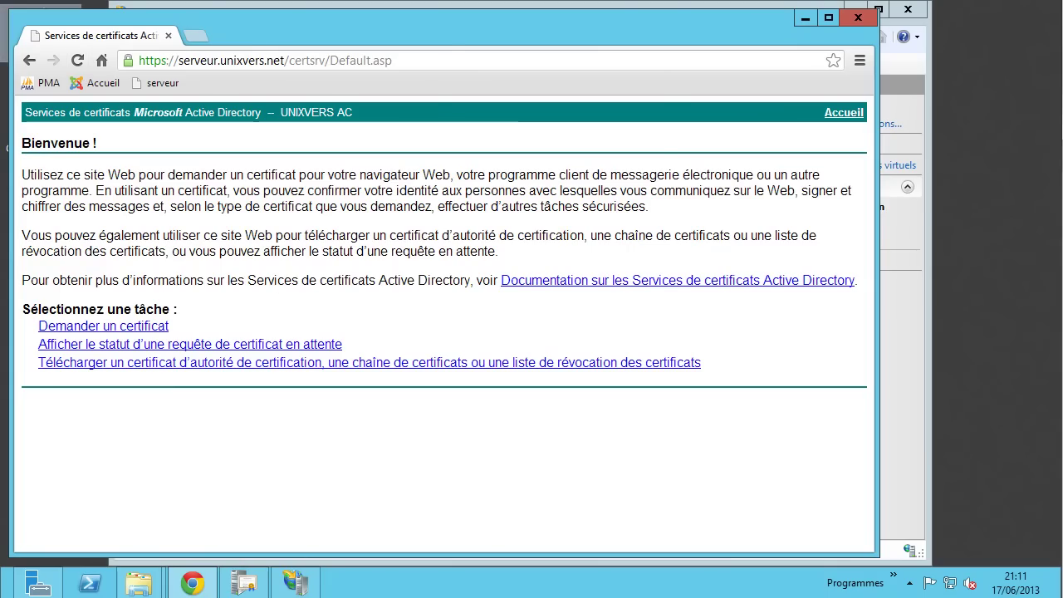
pyautogui.rightClick(427, 66)
pyautogui.press('super+c')
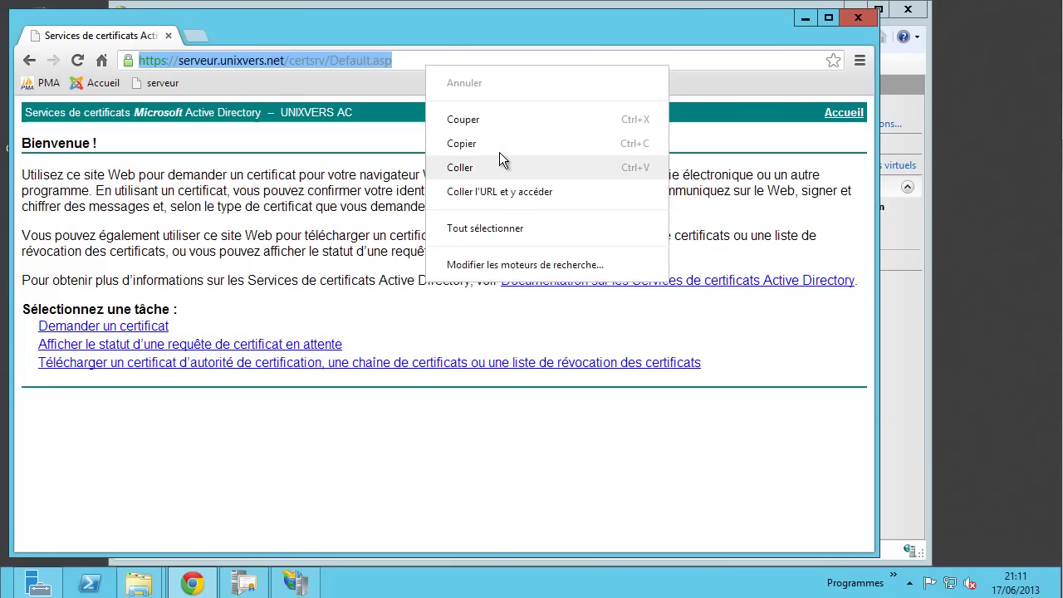
pyautogui.click(500, 149)
pyautogui.click(851, 20)
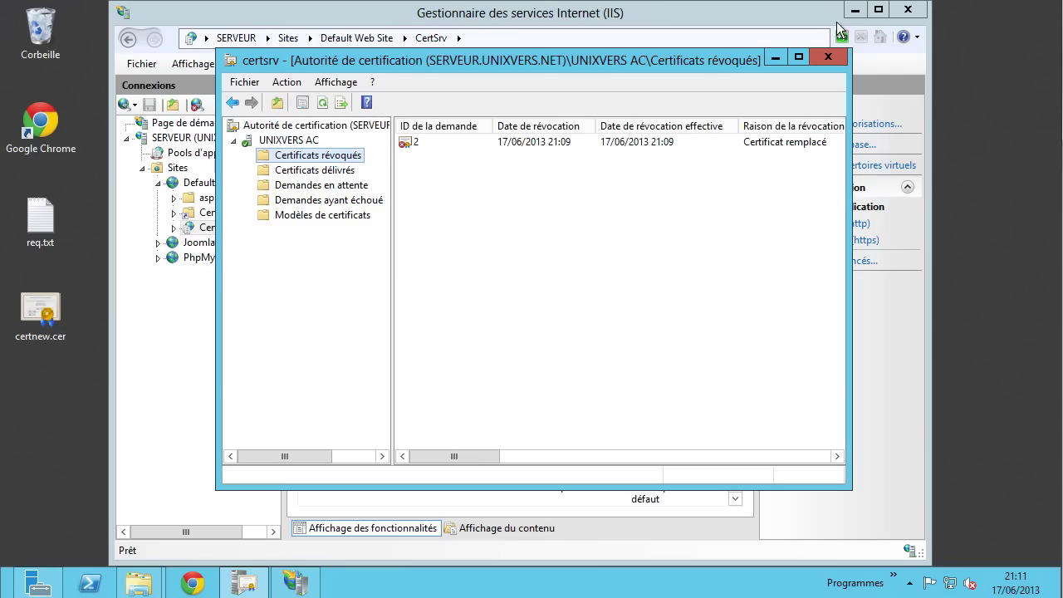
pyautogui.click(194, 584)
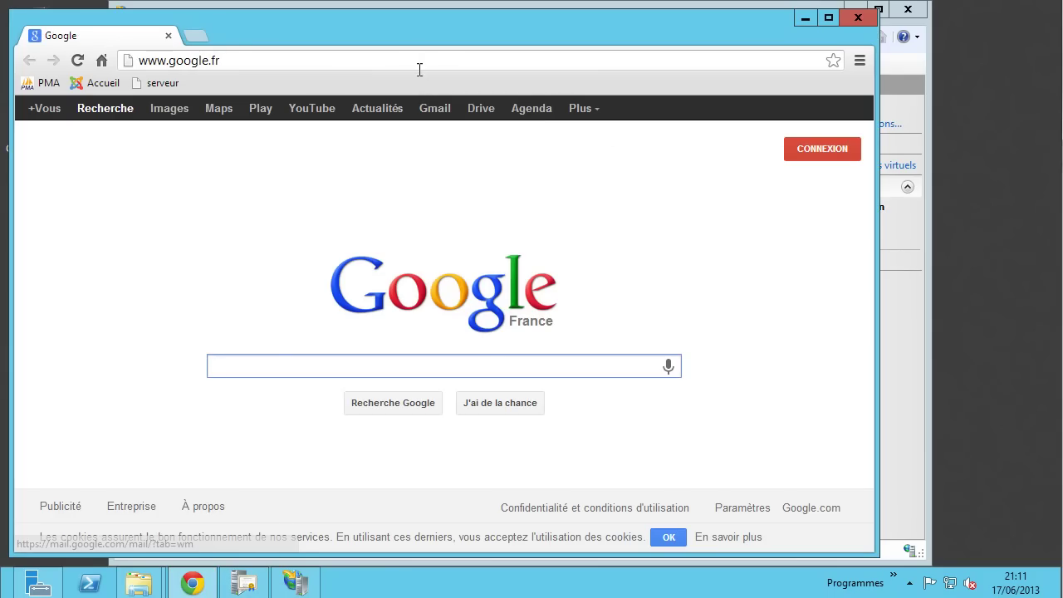
pyautogui.click(414, 59)
pyautogui.rightClick(414, 58)
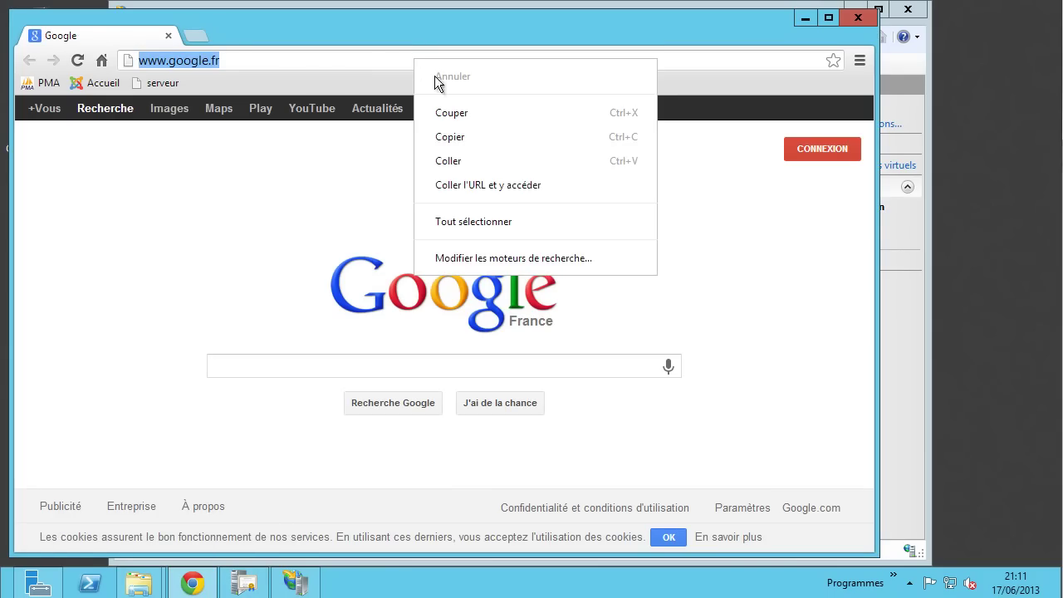
pyautogui.click(504, 185)
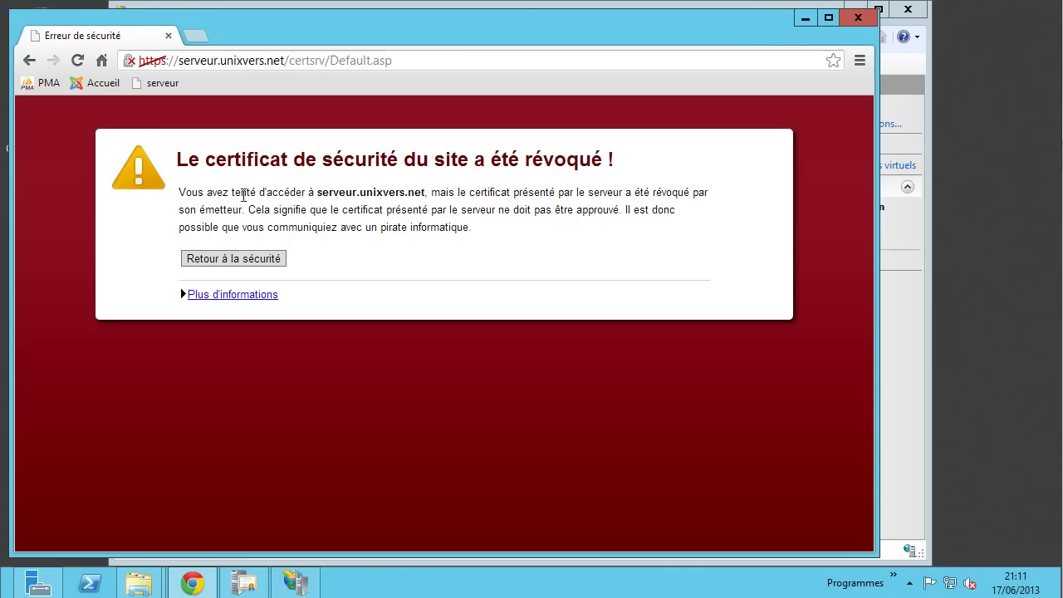
# - Highlight the revoked-certificate warning sentences, then reload the site and expand Plus d'informations
pyautogui.moveTo(318, 196); pyautogui.dragTo(692, 195)
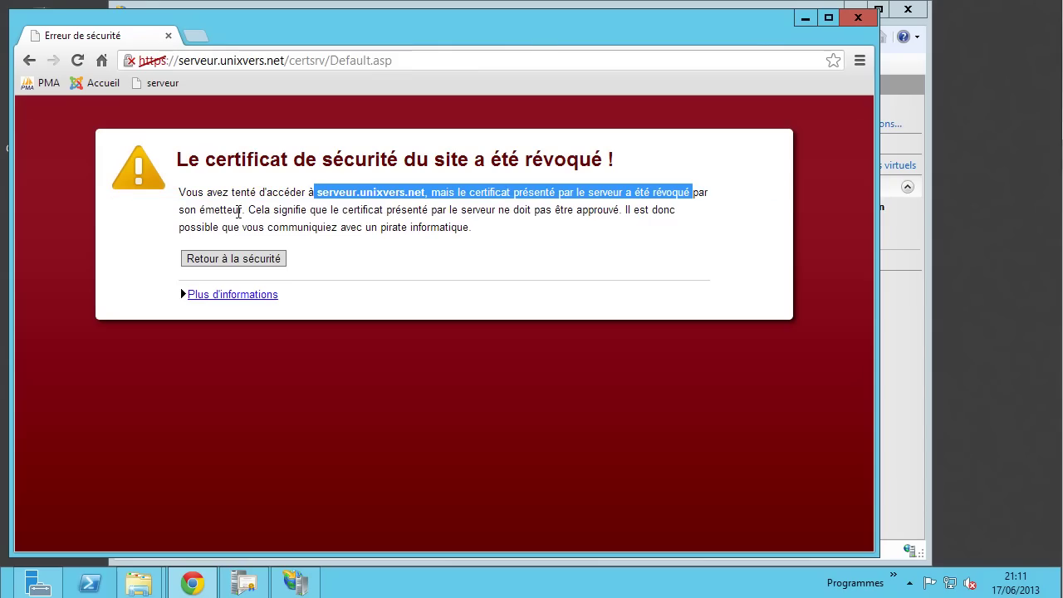
pyautogui.click(251, 208)
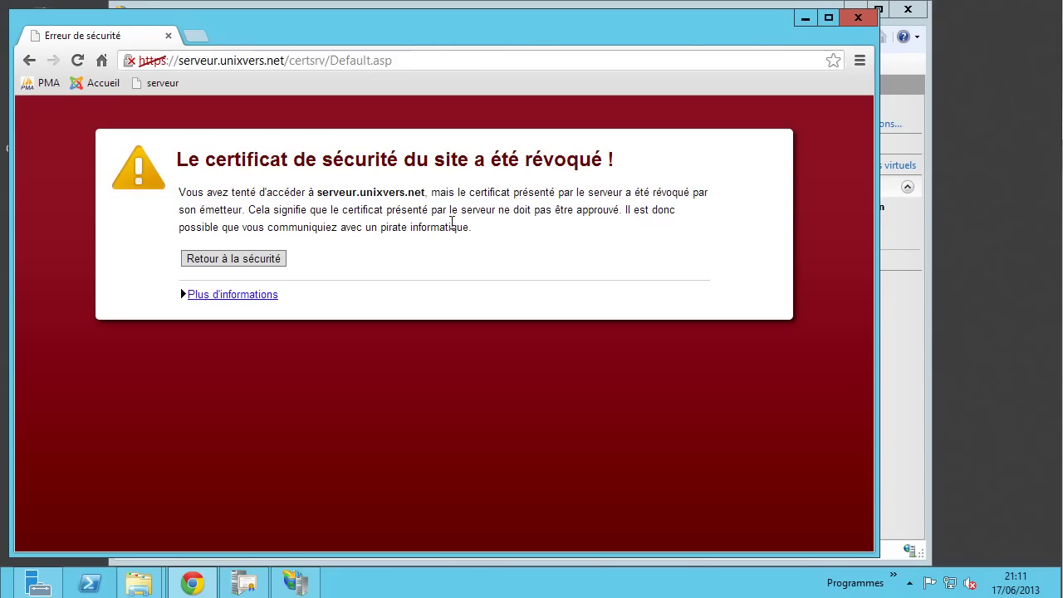
pyautogui.moveTo(408, 210); pyautogui.dragTo(637, 212)
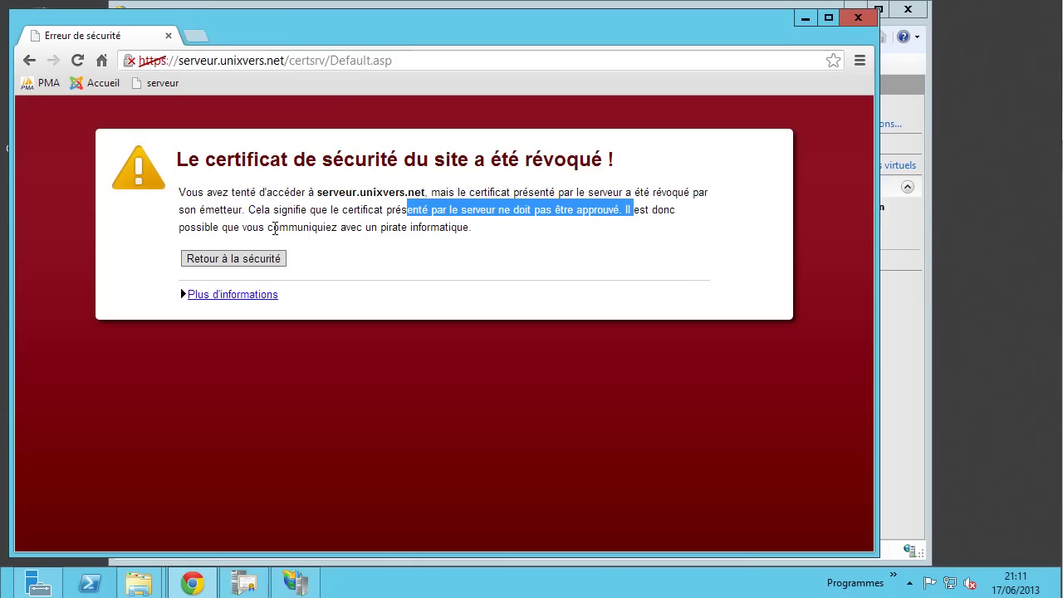
pyautogui.moveTo(272, 228); pyautogui.dragTo(449, 231)
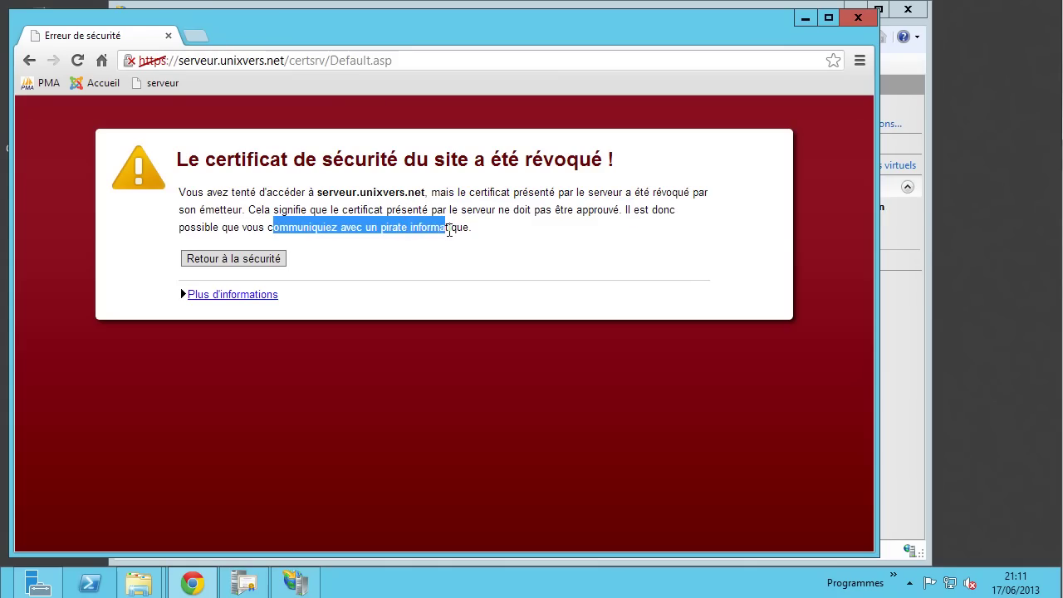
pyautogui.click(364, 257)
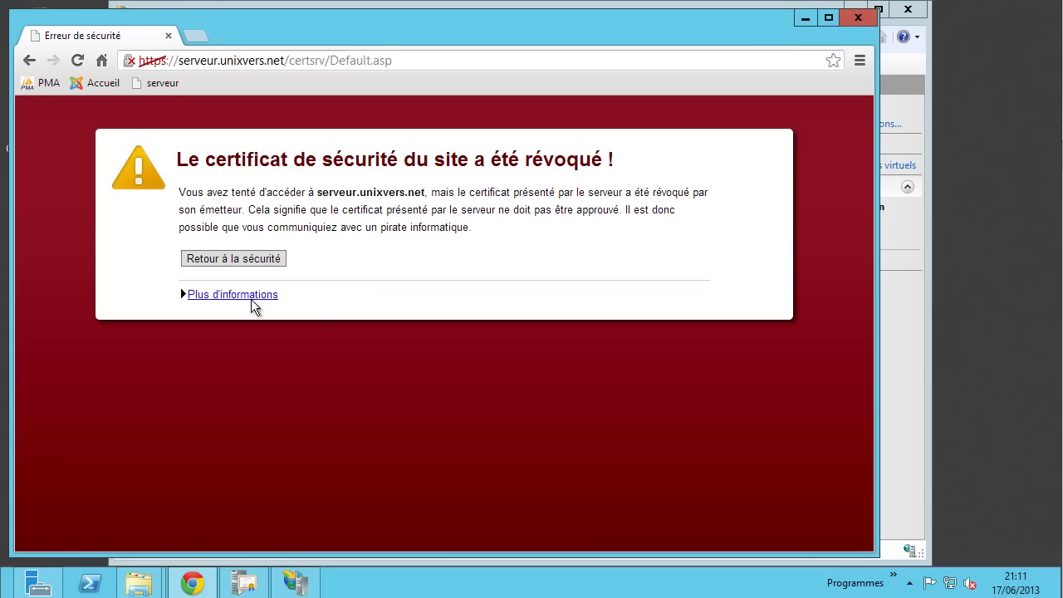
pyautogui.click(252, 264)
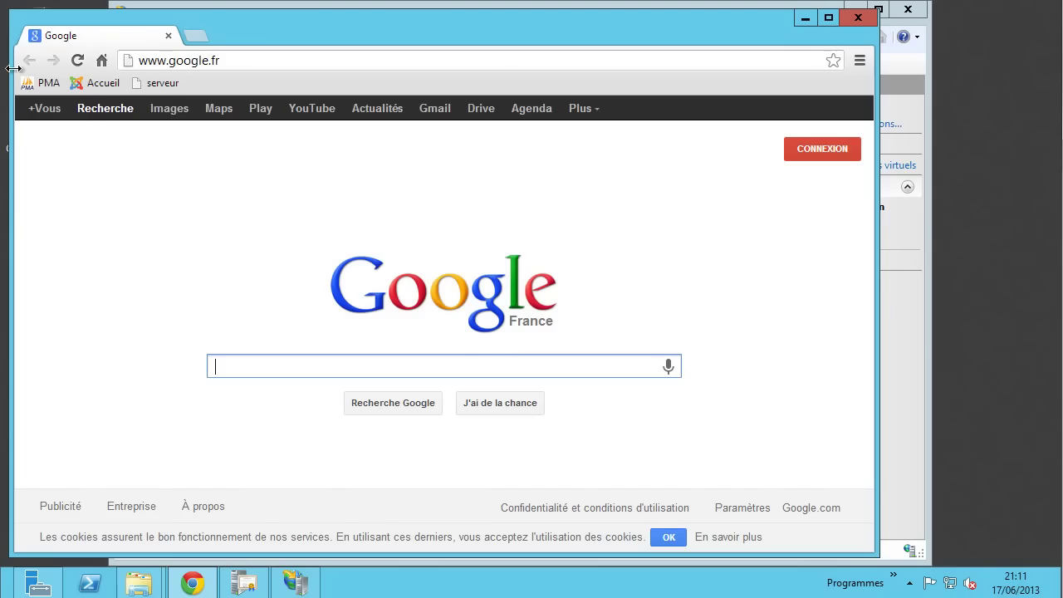
pyautogui.rightClick(328, 58)
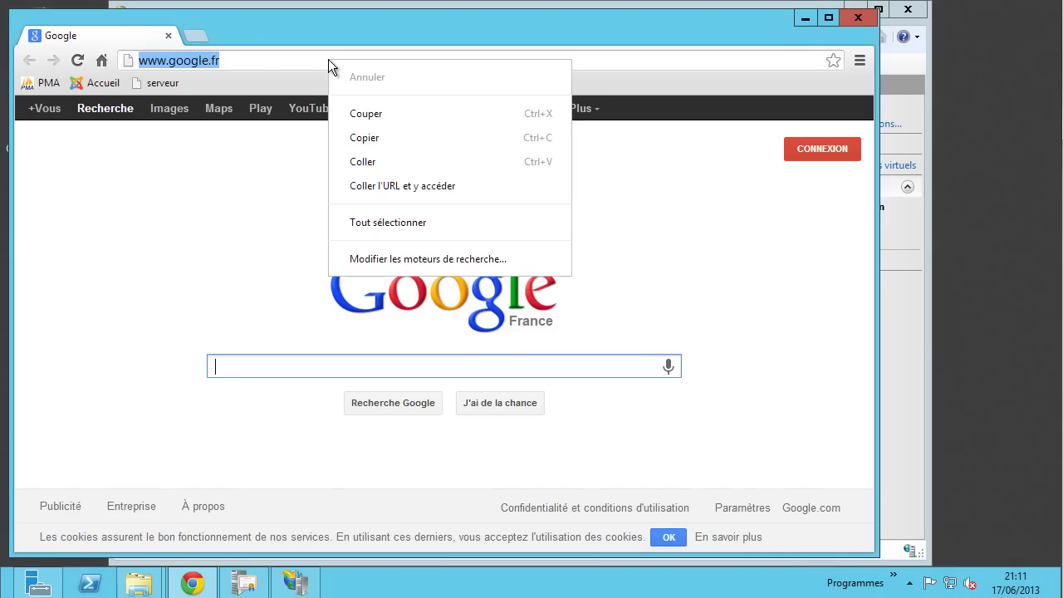
pyautogui.click(428, 186)
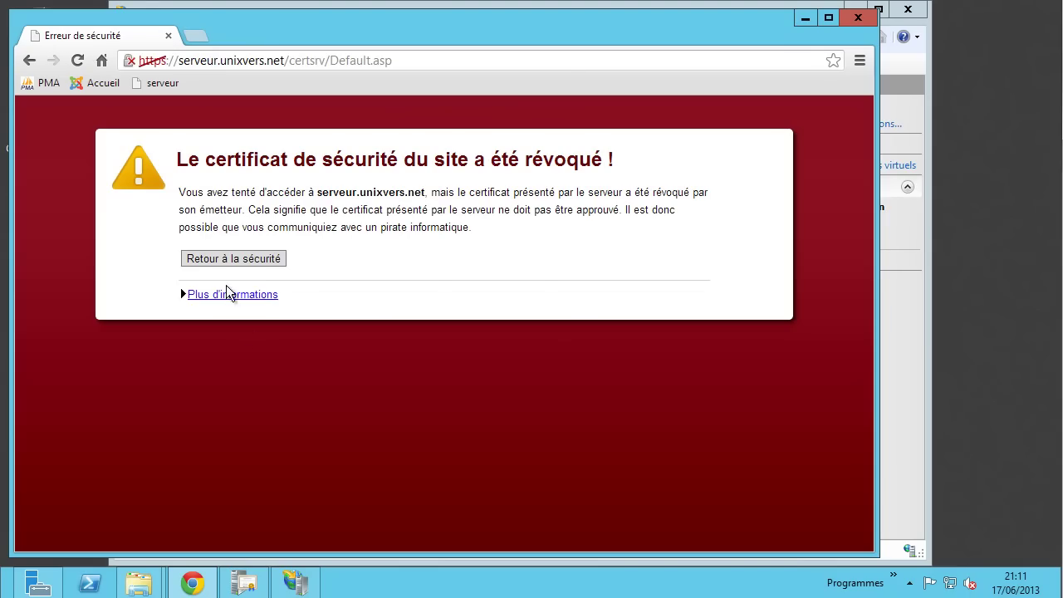
pyautogui.click(226, 295)
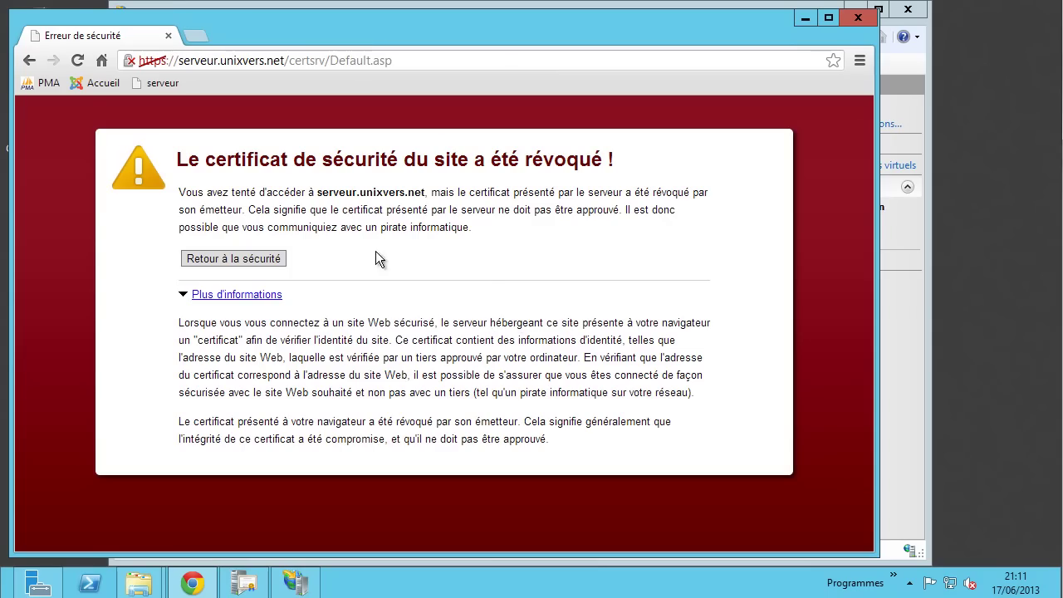
# - Inspect the site certificate's certification path from UNIXVERS AC to serveur.unixvers.net
pyautogui.click(130, 61)
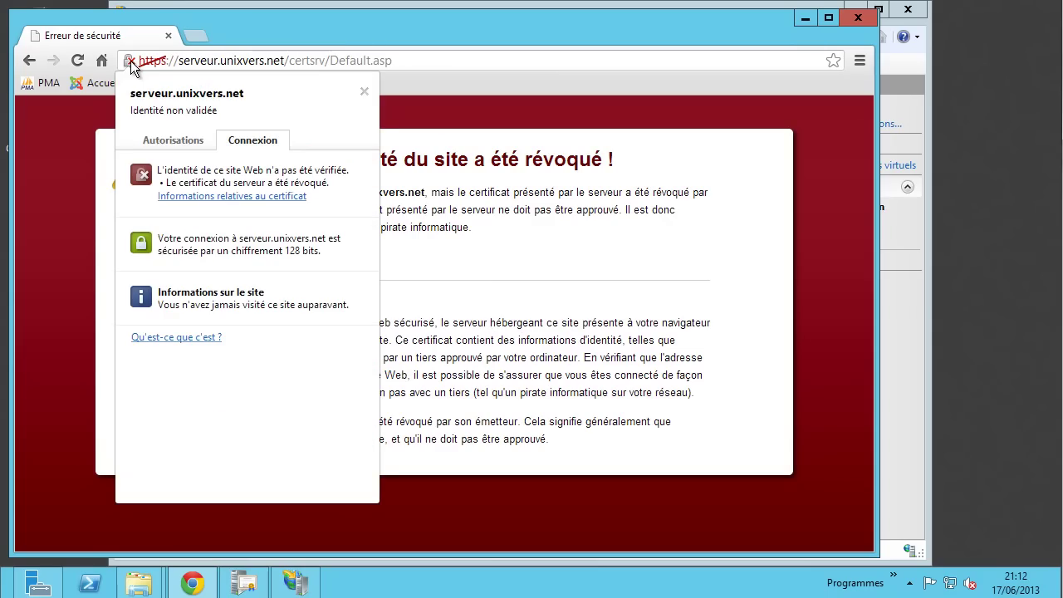
pyautogui.click(247, 195)
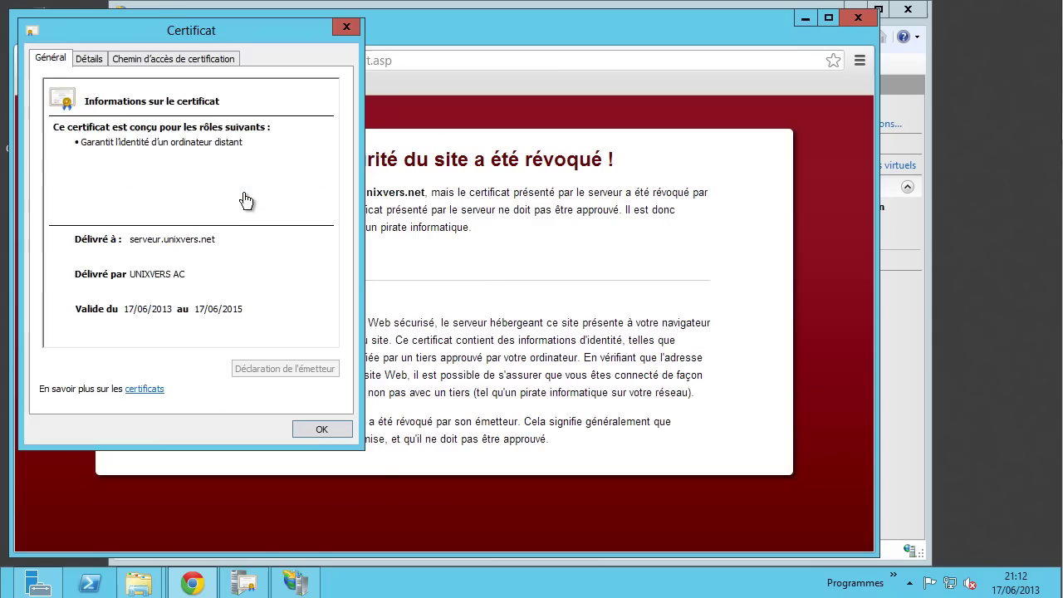
pyautogui.moveTo(194, 35); pyautogui.dragTo(298, 56)
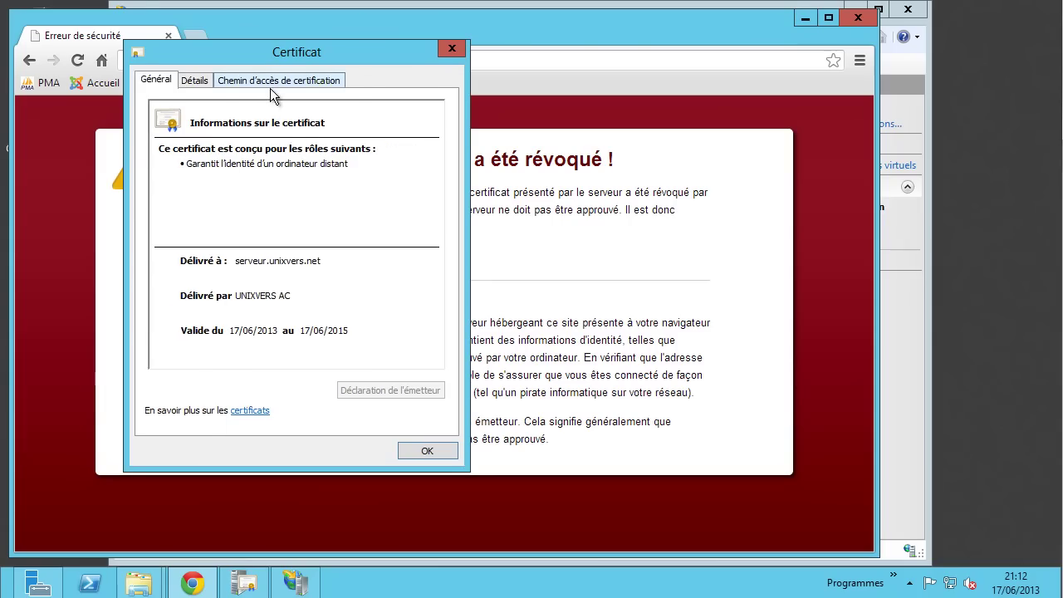
pyautogui.click(270, 81)
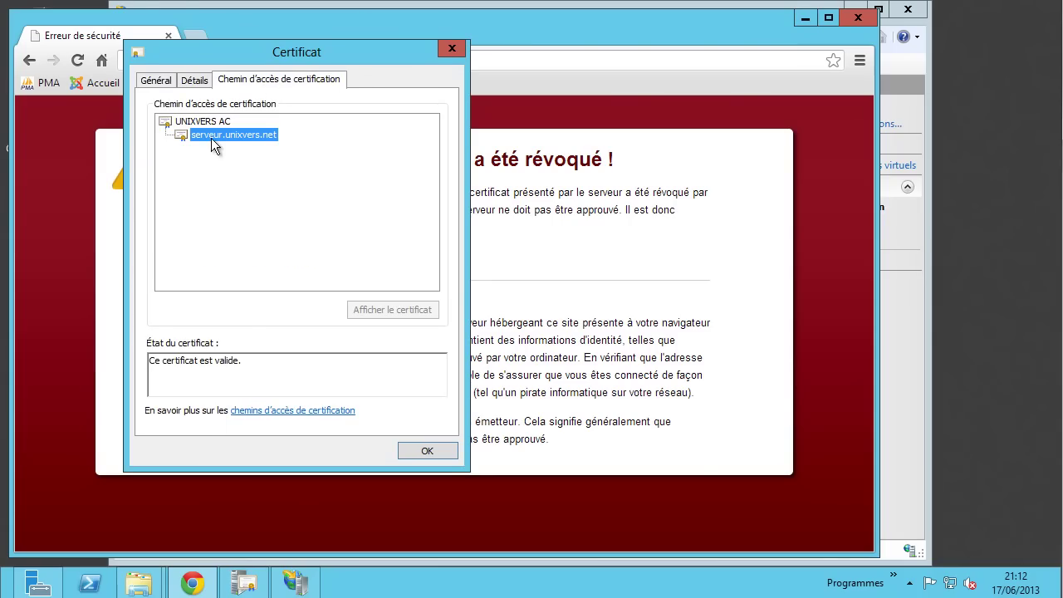
pyautogui.click(190, 124)
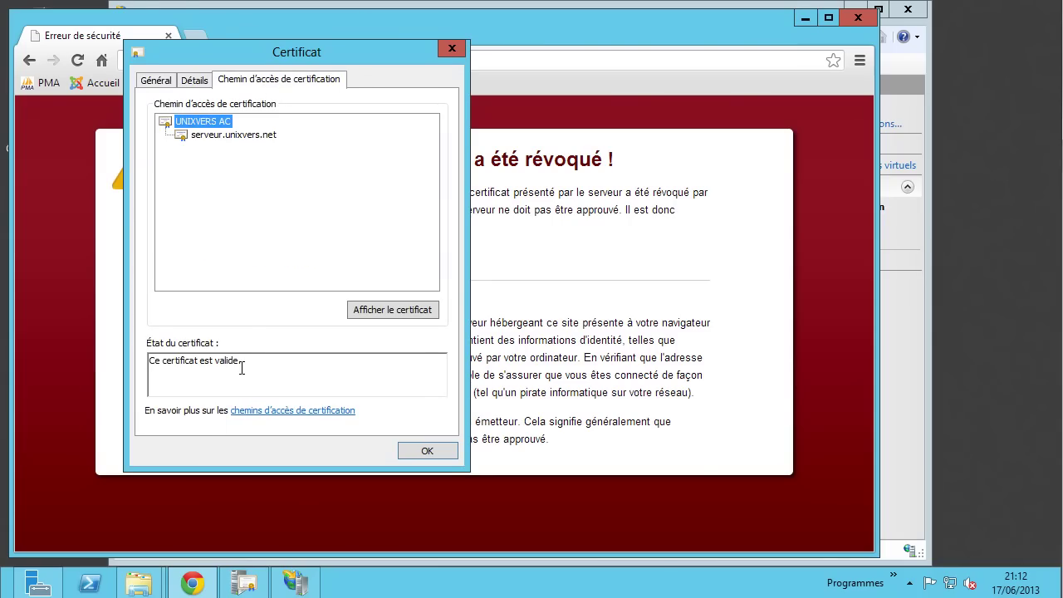
pyautogui.click(154, 81)
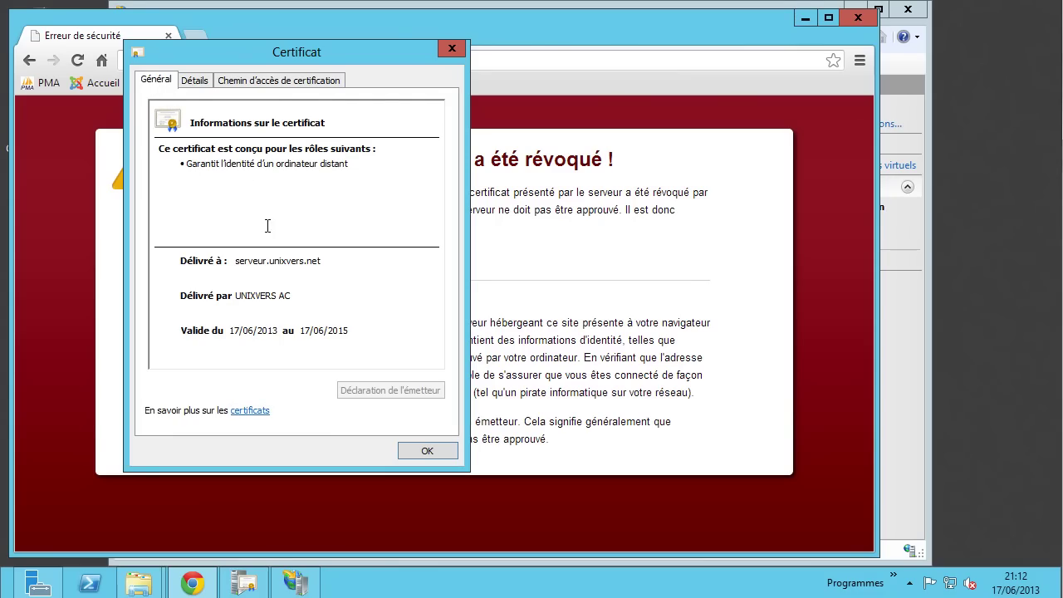
pyautogui.click(274, 83)
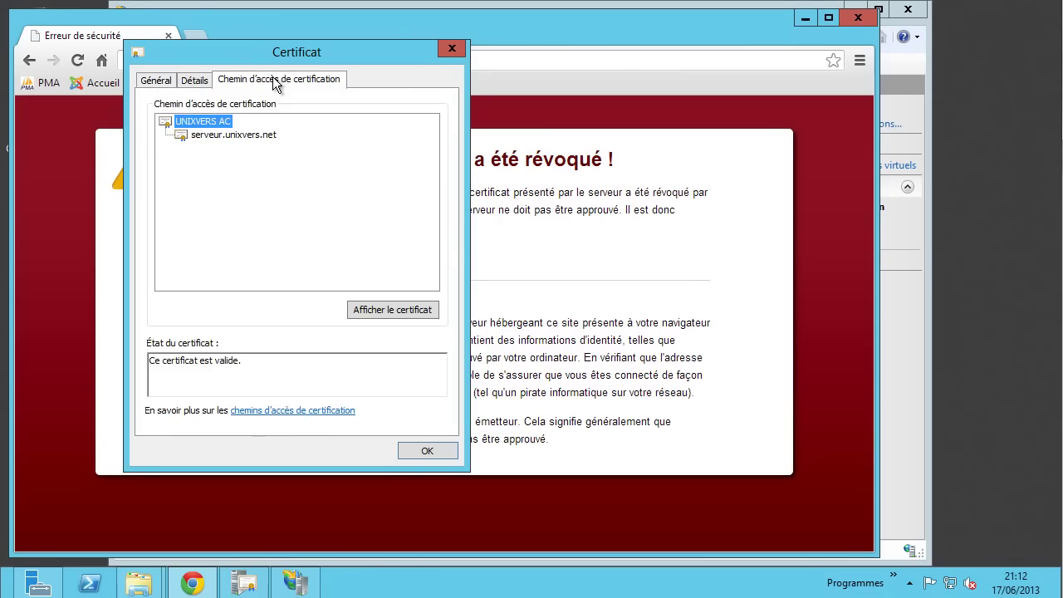
pyautogui.click(244, 135)
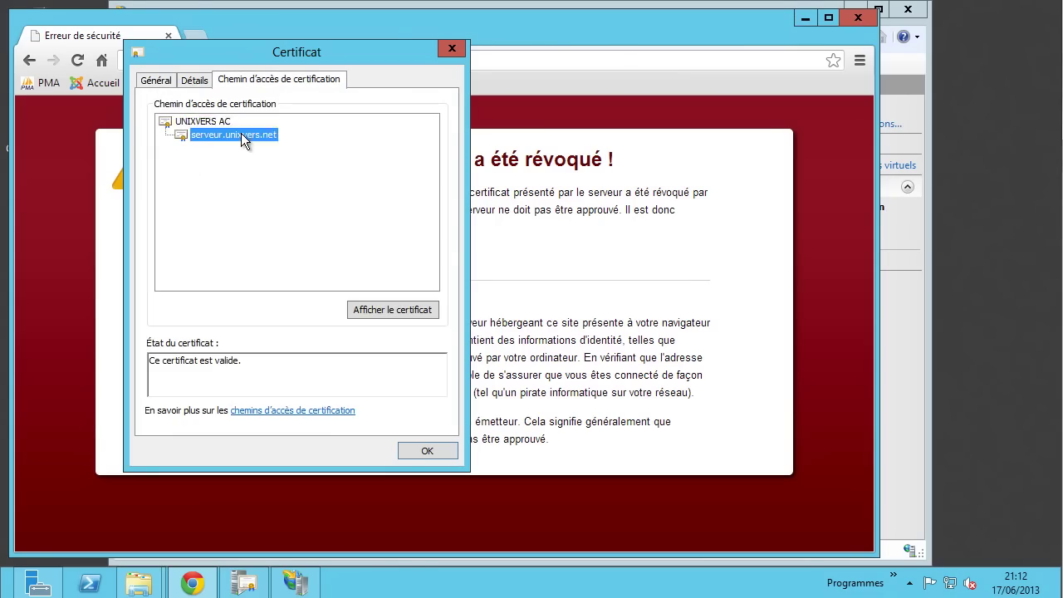
# - Check the certificate's issuer and CRL distribution point URL in Détails, then close it
pyautogui.click(193, 80)
pyautogui.click(224, 209)
pyautogui.scroll(-1, 228, 212)
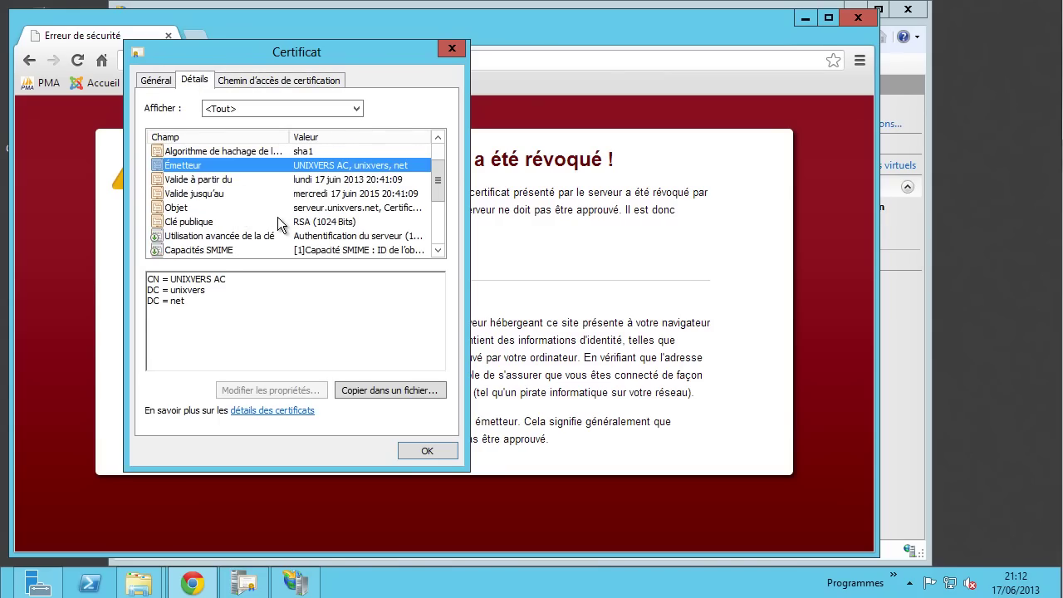
pyautogui.scroll(-1, 279, 224)
pyautogui.scroll(-1, 279, 224)
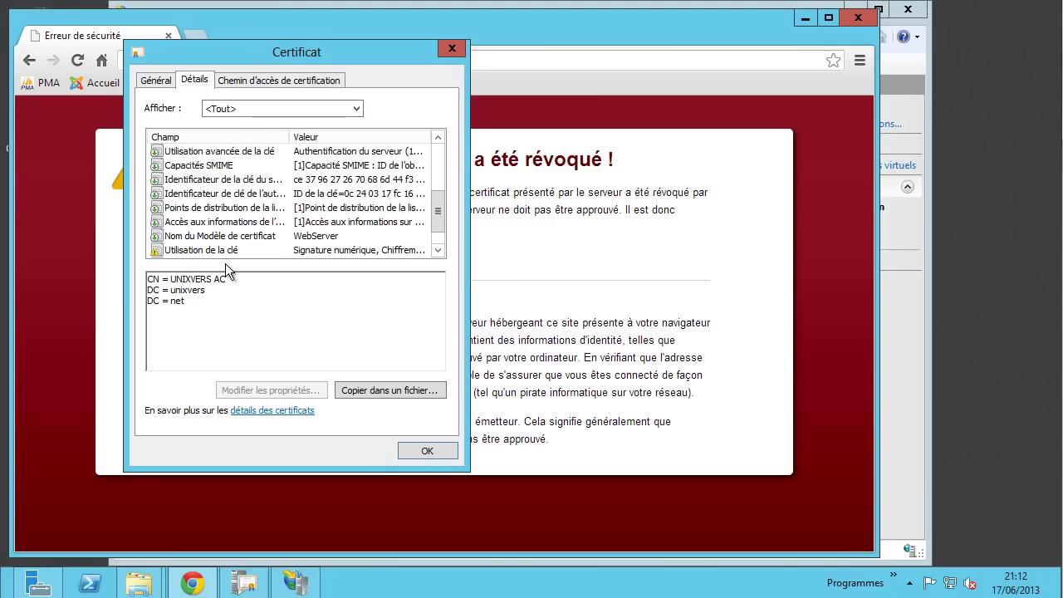
pyautogui.click(237, 209)
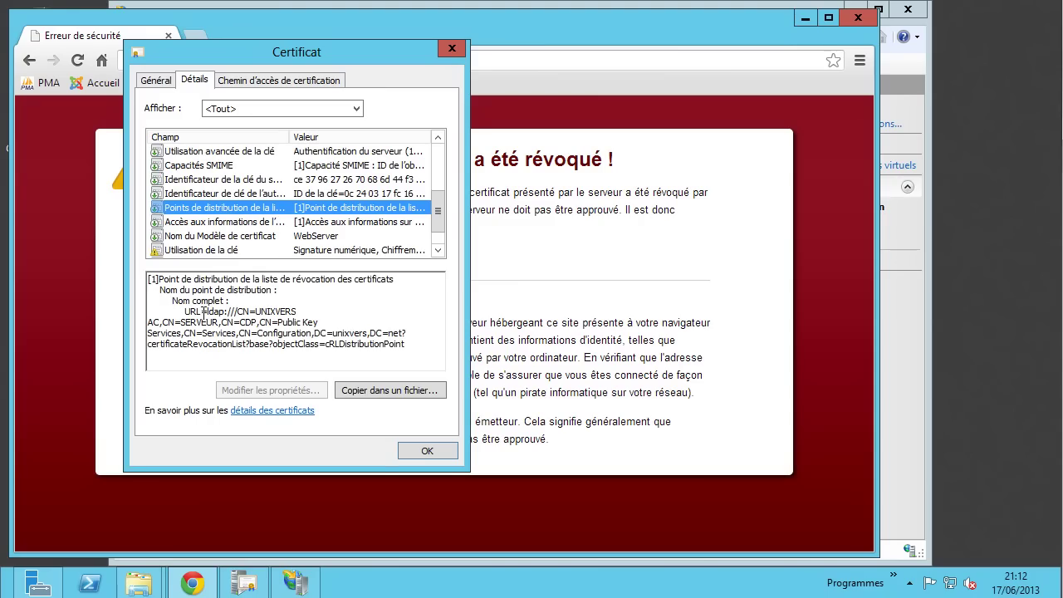
pyautogui.moveTo(208, 311); pyautogui.dragTo(290, 357)
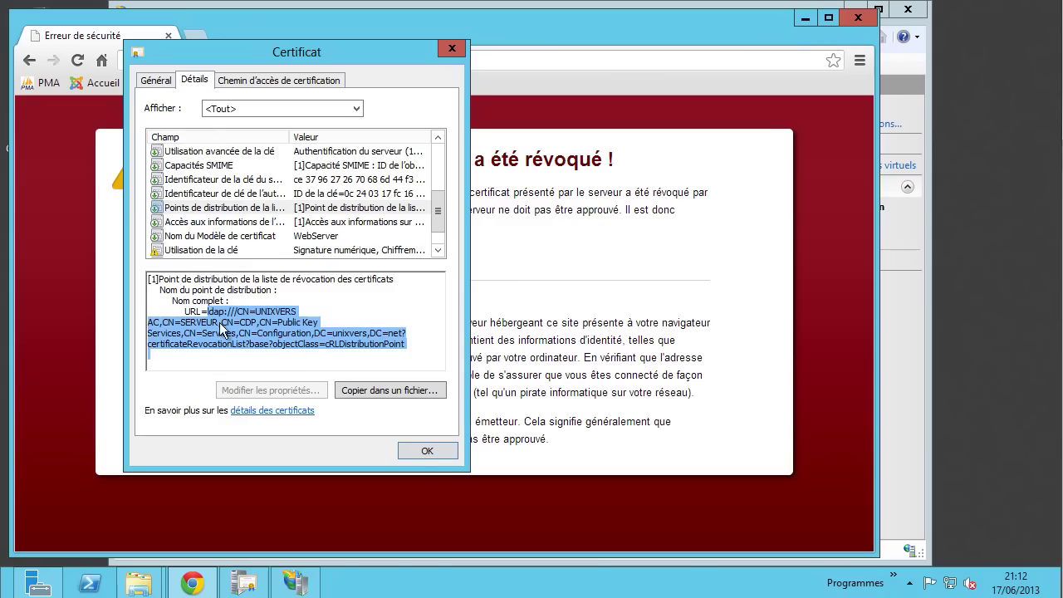
pyautogui.click(428, 449)
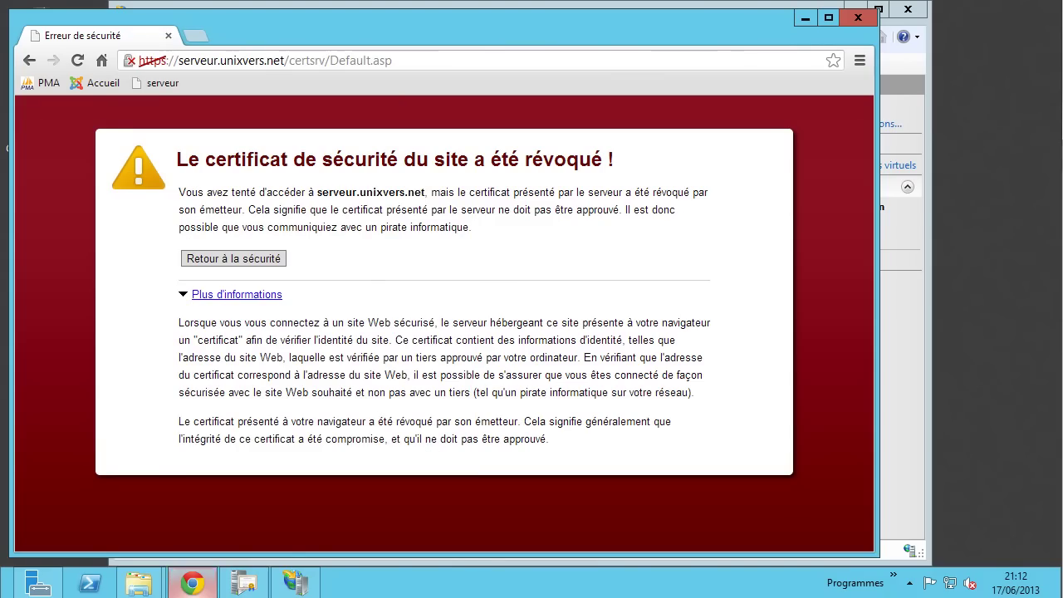
# - Copy the certsrv address and restart Chrome
pyautogui.moveTo(191, 583)
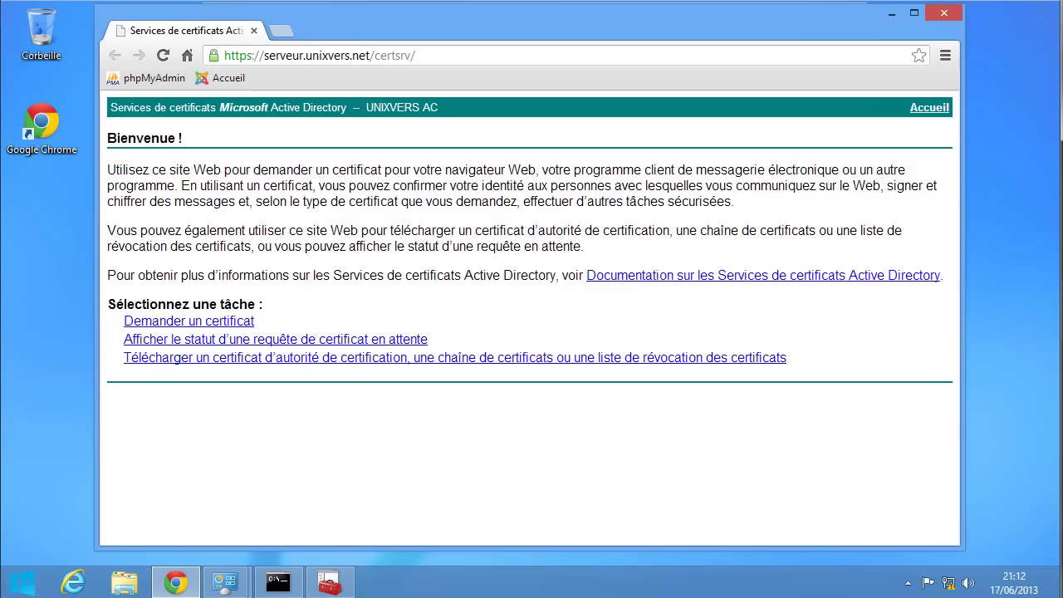
pyautogui.click(465, 56)
pyautogui.press('super+c')
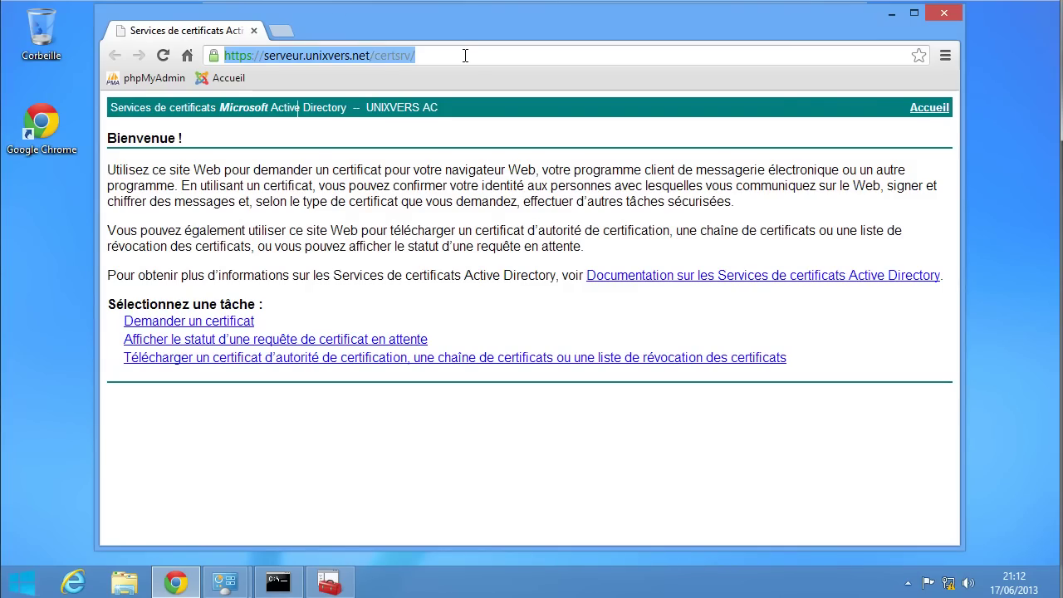
pyautogui.rightClick(388, 55)
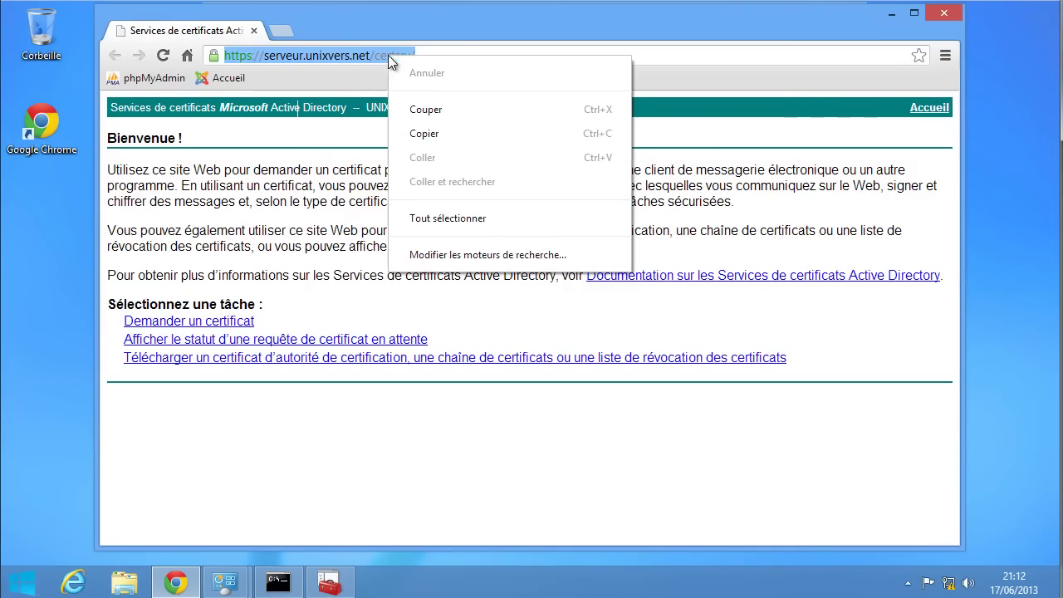
pyautogui.click(433, 137)
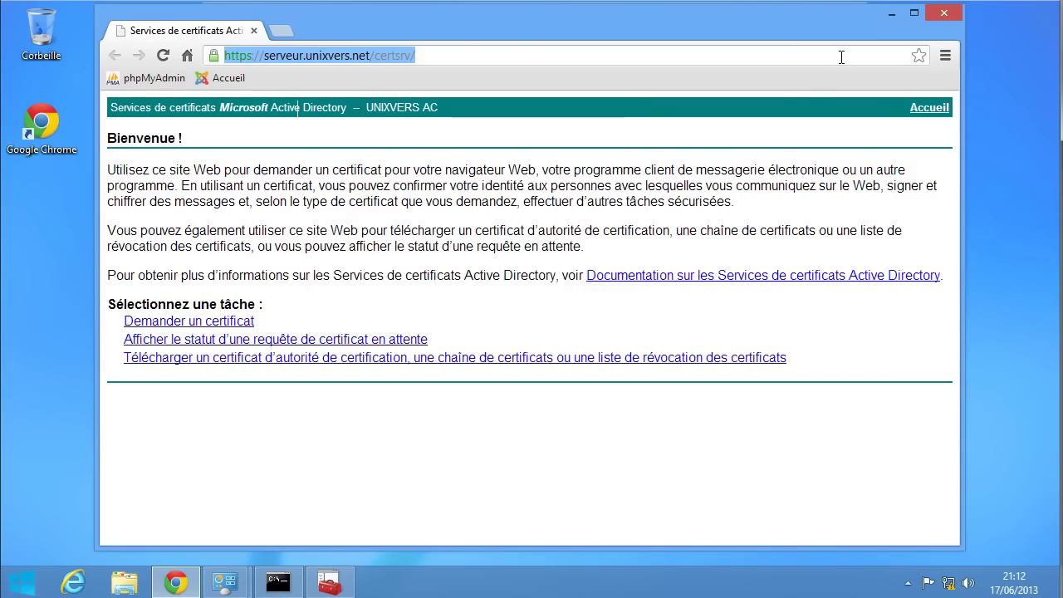
pyautogui.click(944, 14)
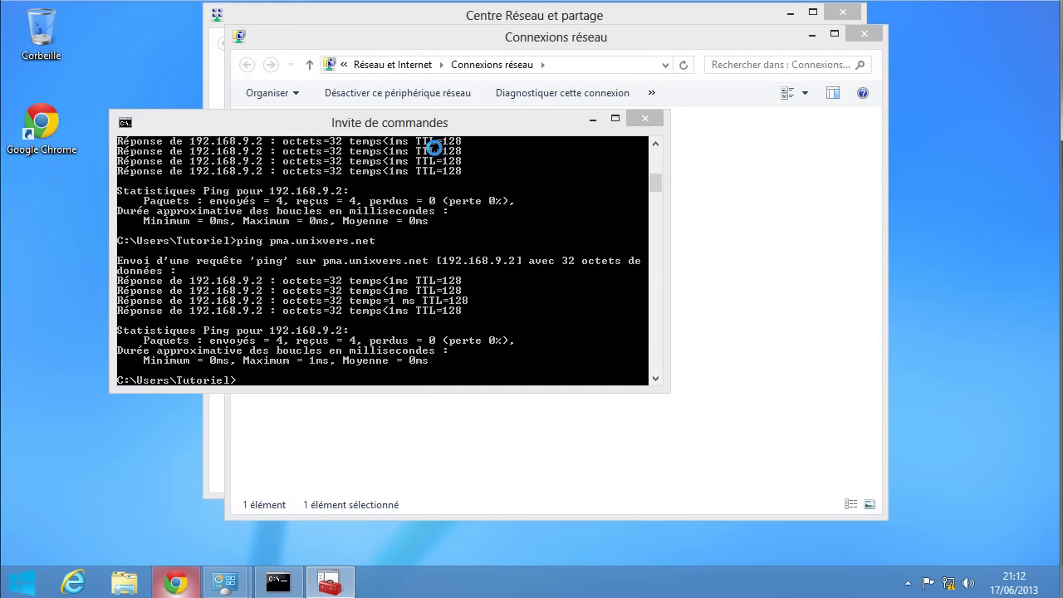
pyautogui.click(175, 582)
# - Load the copied certsrv address, sign in, and view the site's connection security details
pyautogui.rightClick(396, 55)
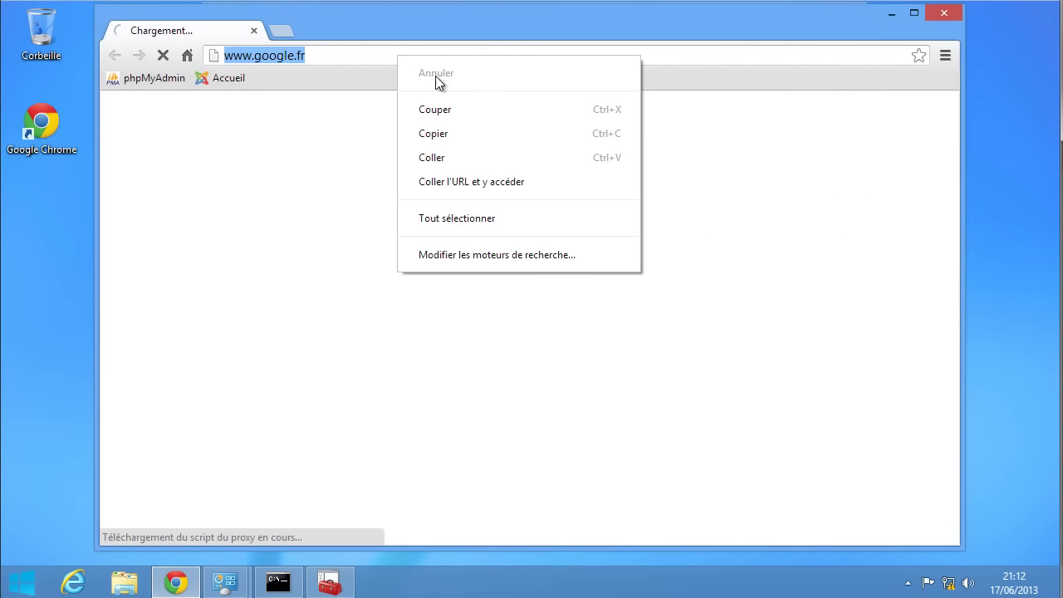
pyautogui.click(540, 182)
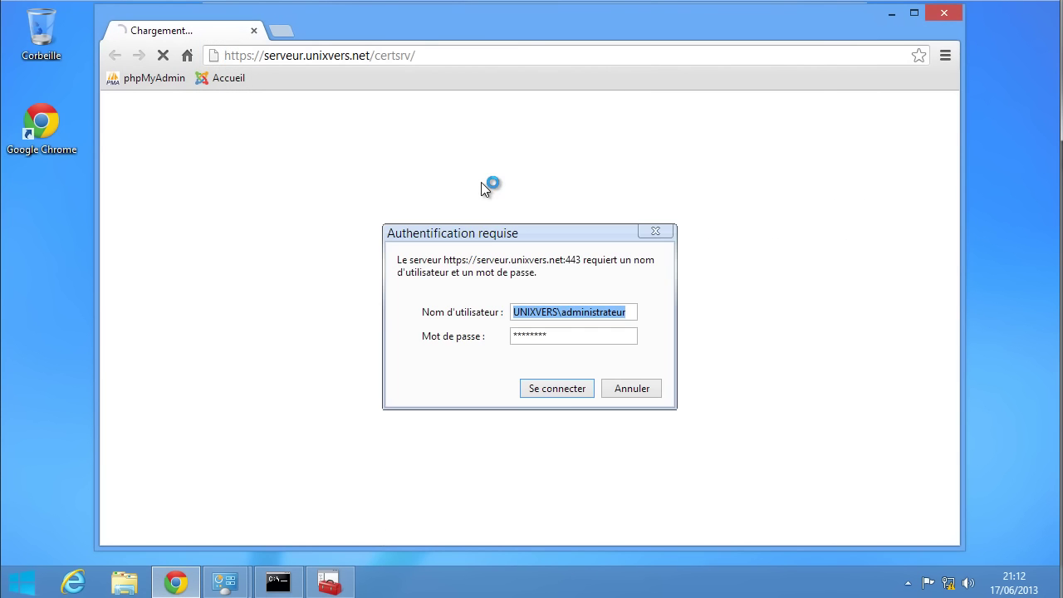
pyautogui.click(558, 395)
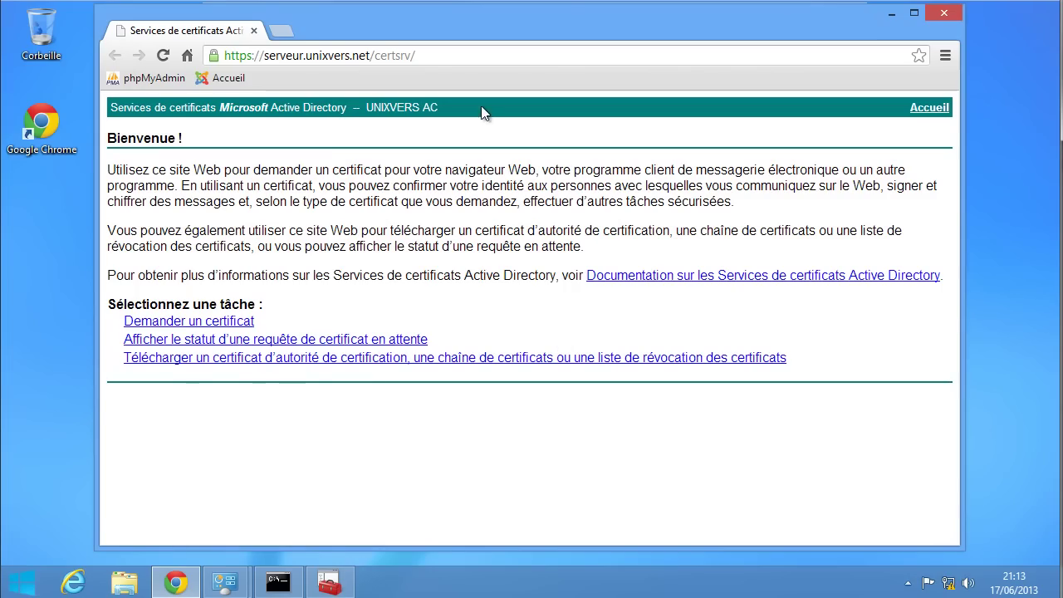
pyautogui.click(214, 55)
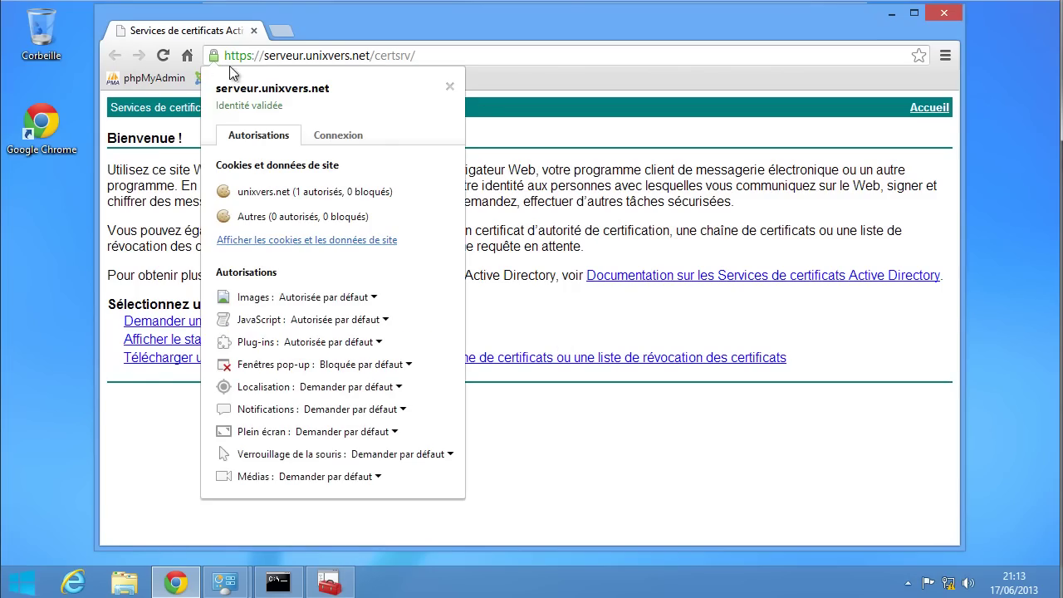
pyautogui.click(348, 143)
# - Check the site certificate's Points de distribution de la liste de révocation entry in Détails
pyautogui.click(340, 194)
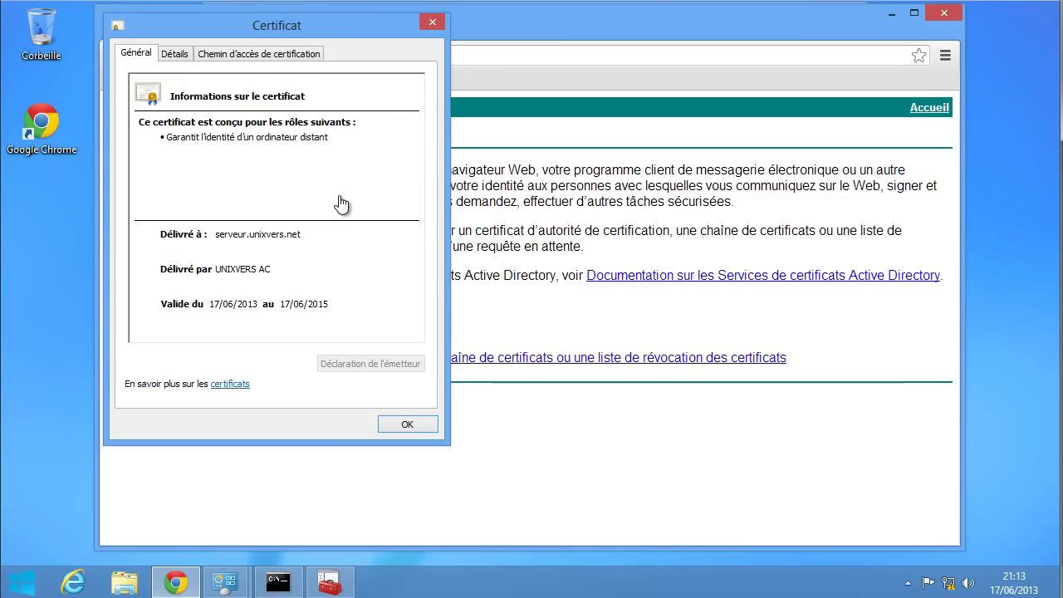
pyautogui.click(184, 55)
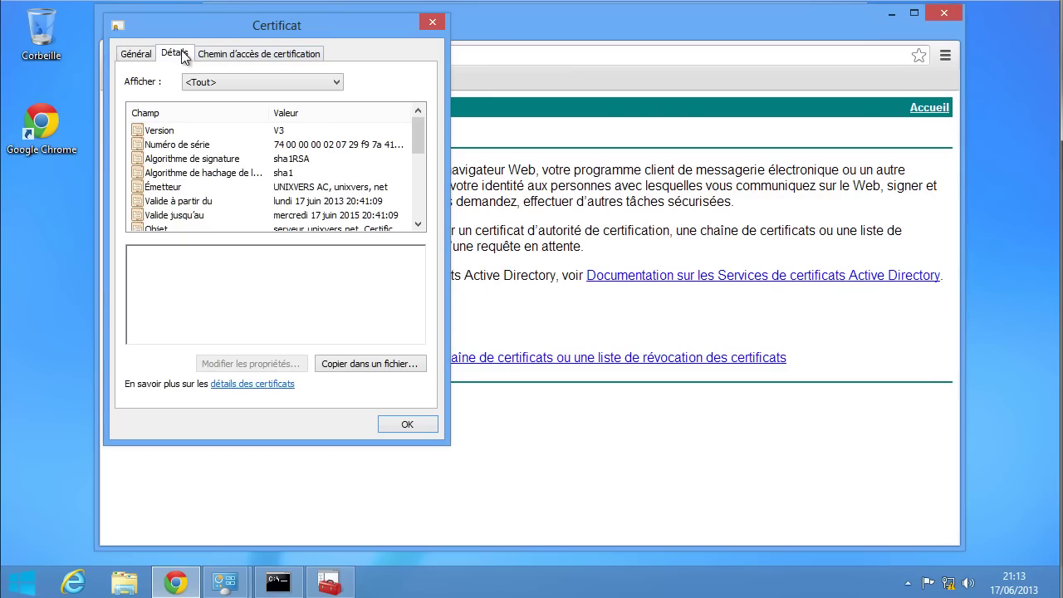
pyautogui.click(241, 173)
pyautogui.scroll(-1, 241, 177)
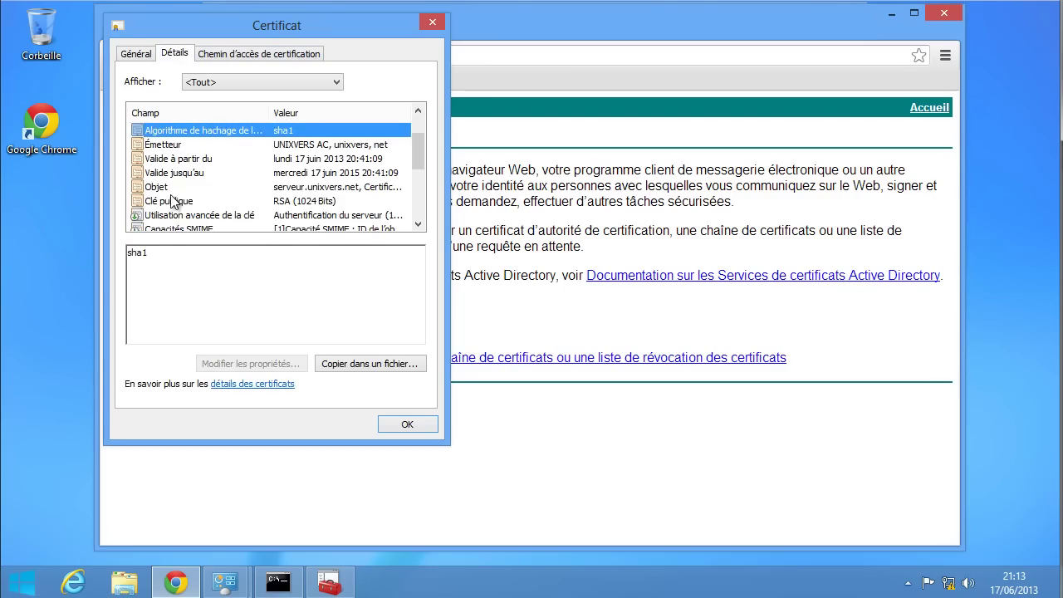
pyautogui.scroll(-2, 228, 204)
pyautogui.click(196, 188)
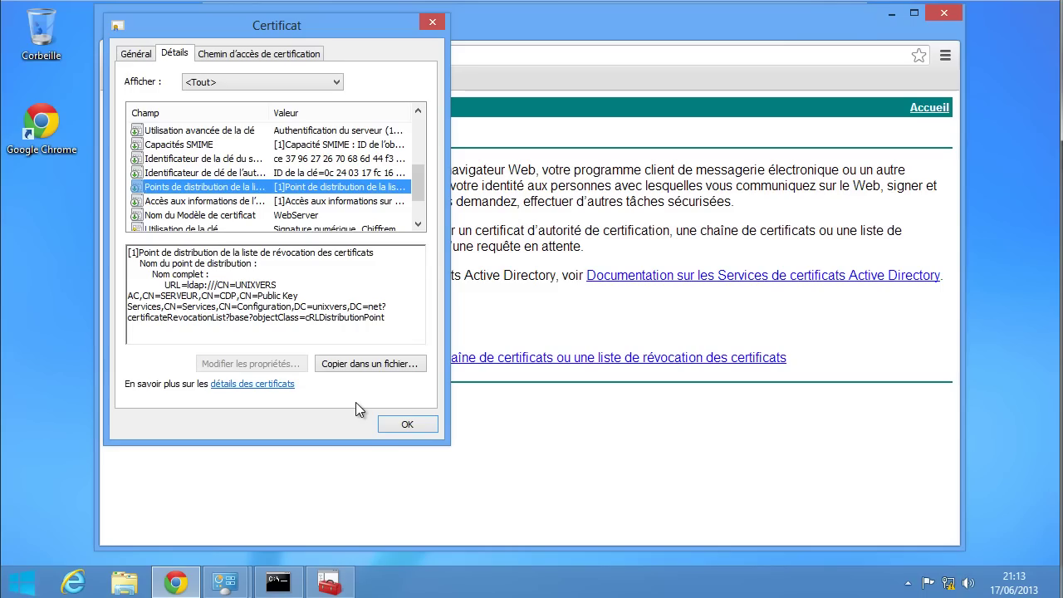
pyautogui.click(407, 422)
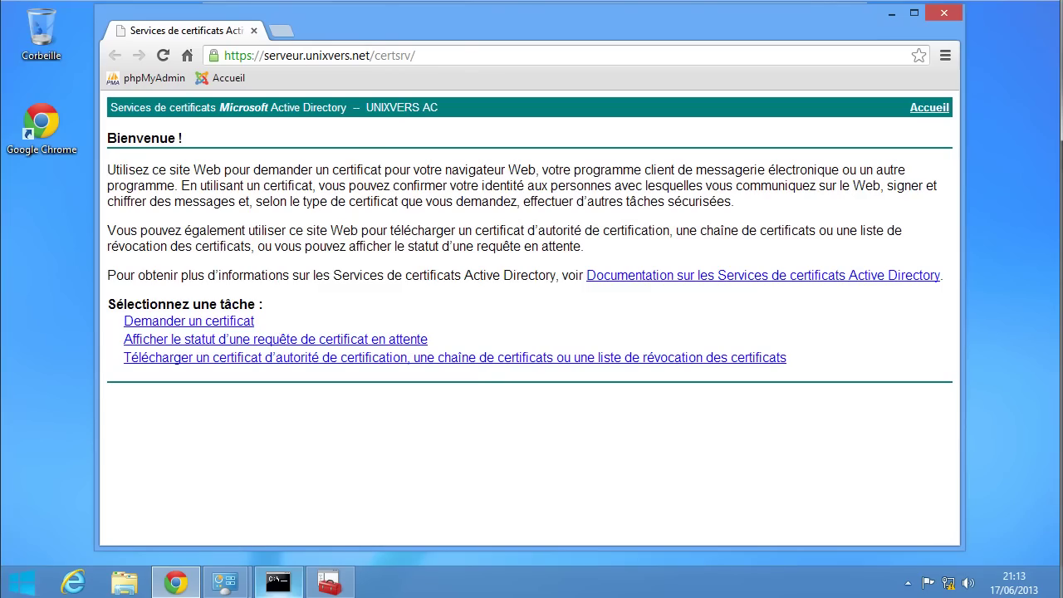
pyautogui.moveTo(278, 581)
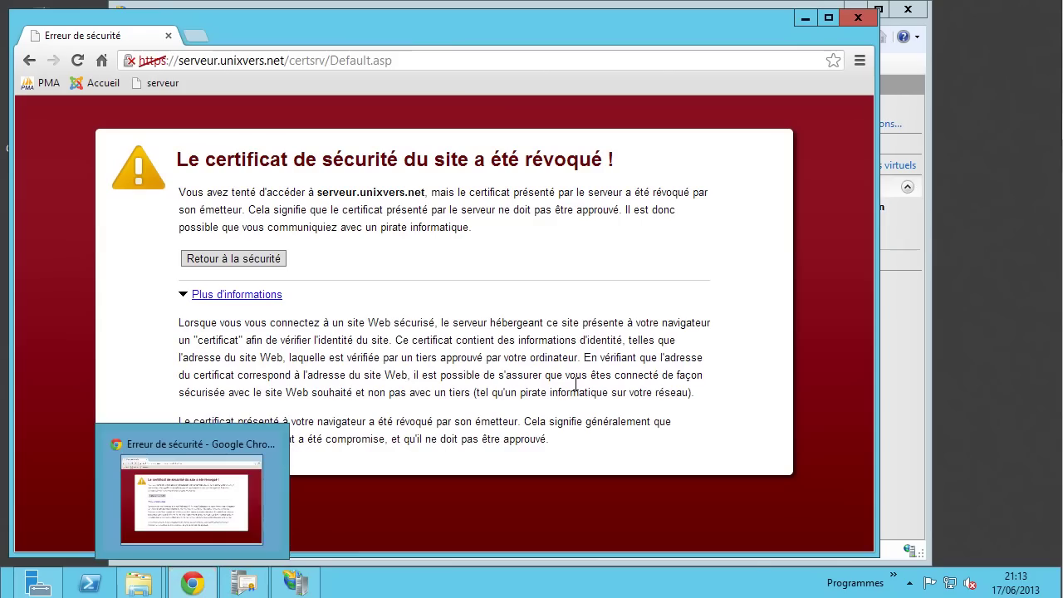
# - Check the Default Web Site's https binding certificate, leaving it on Serveur root
pyautogui.click(296, 581)
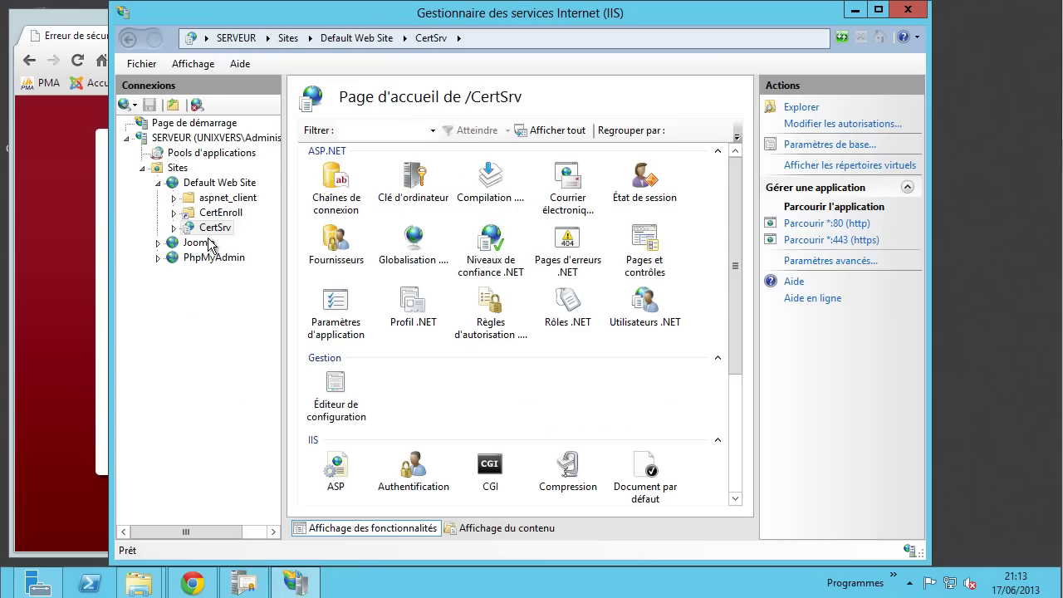
pyautogui.click(224, 186)
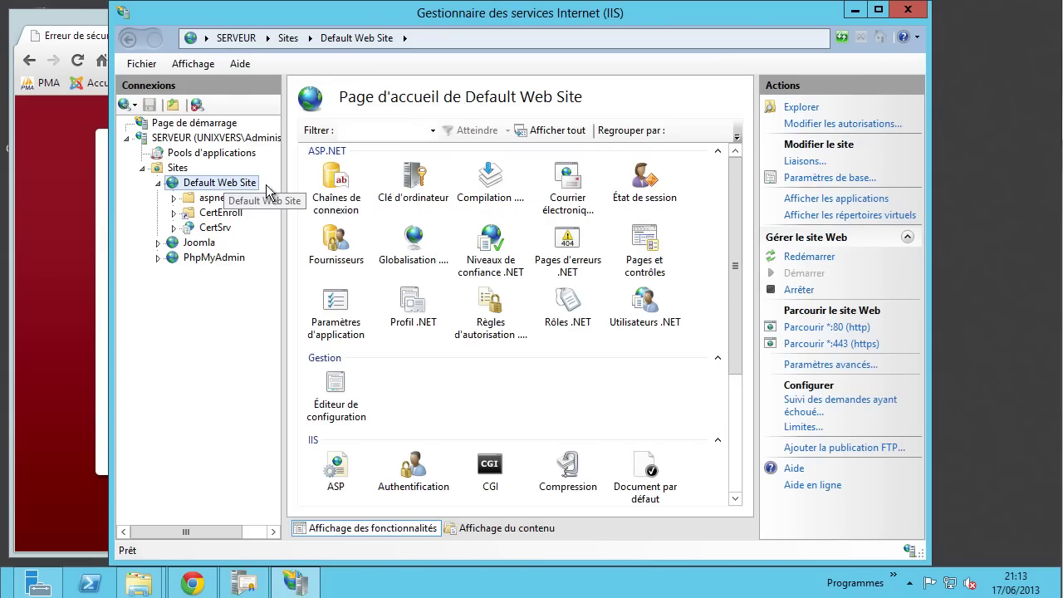
pyautogui.click(810, 163)
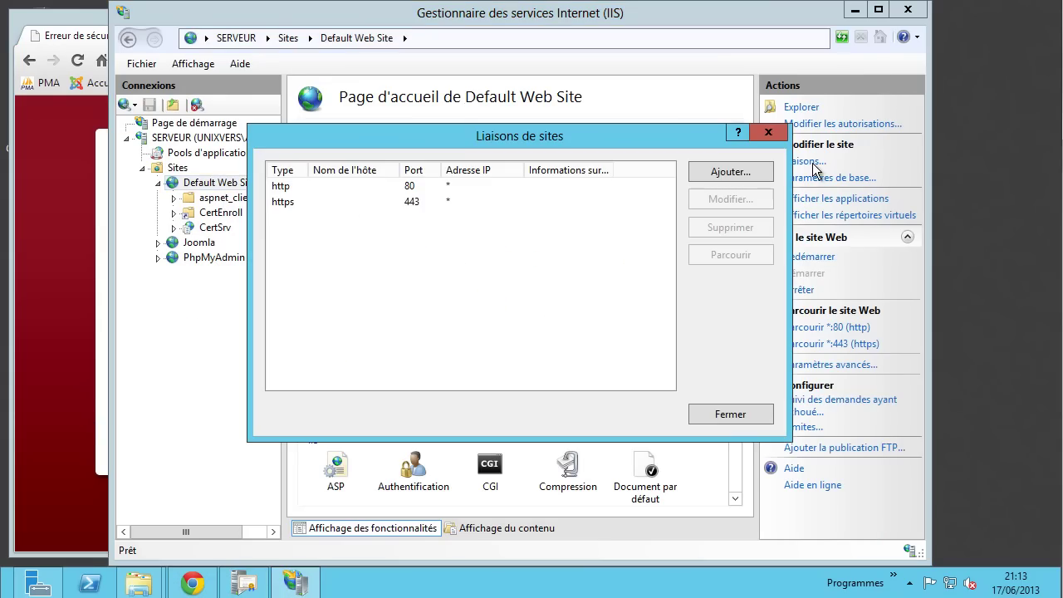
pyautogui.click(430, 202)
pyautogui.click(700, 206)
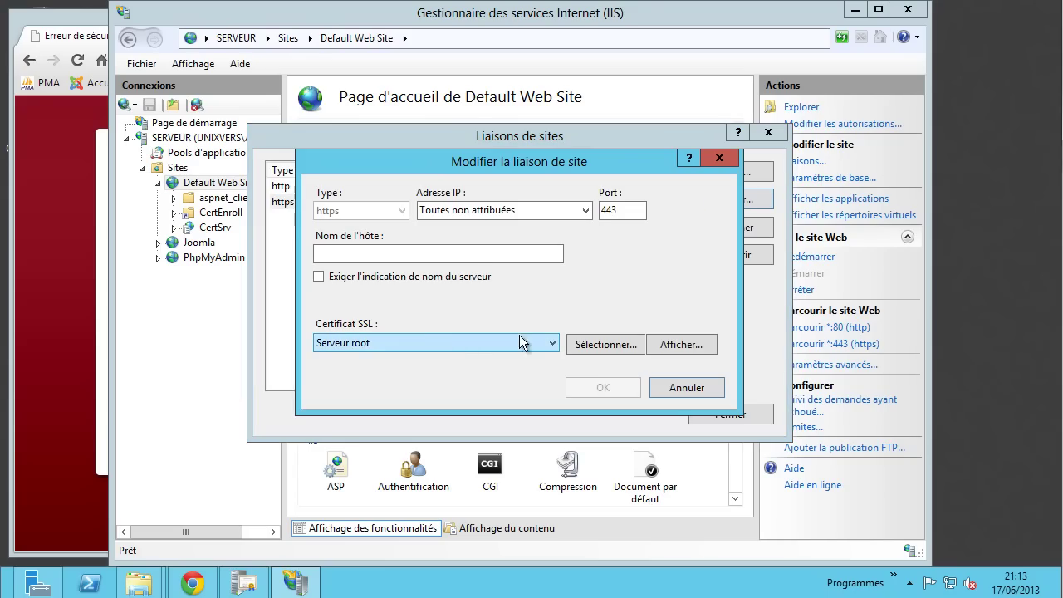
pyautogui.click(438, 347)
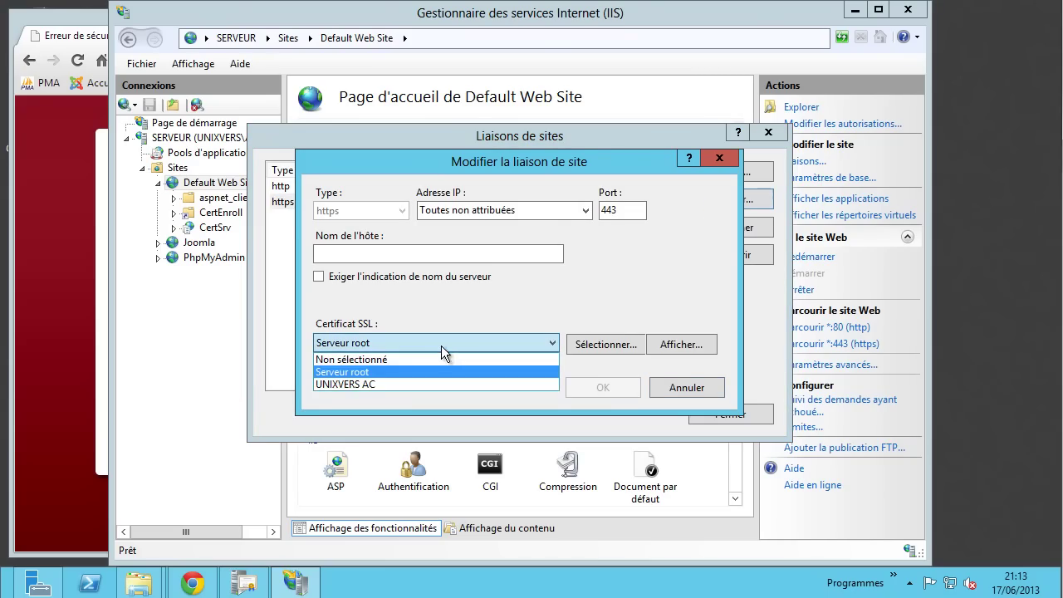
pyautogui.click(599, 345)
pyautogui.click(696, 388)
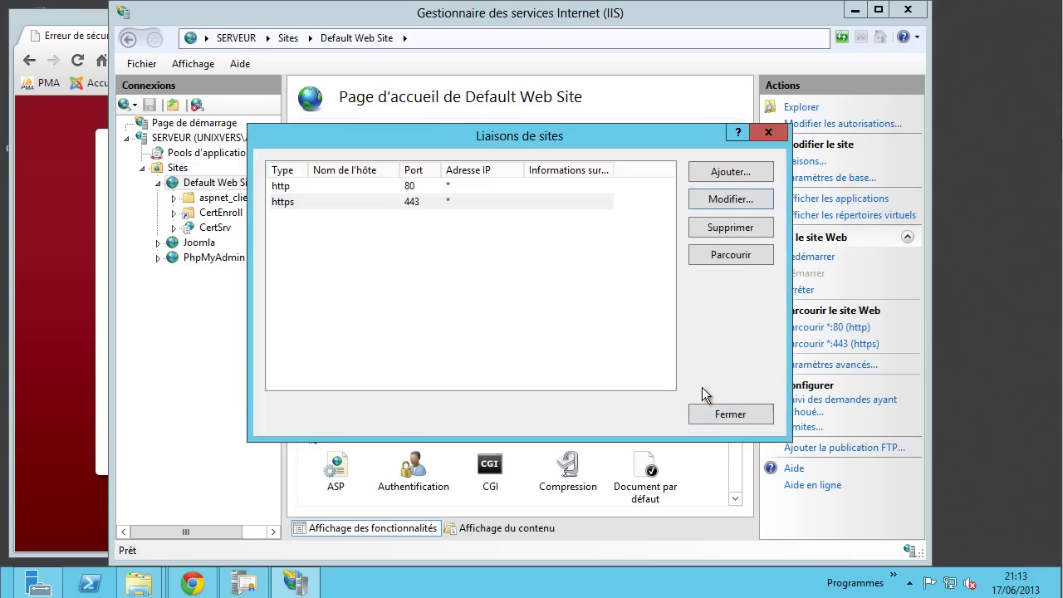
pyautogui.click(739, 414)
# - Delete the Serveur root server certificate, leaving UNIXVERS AC in the list
pyautogui.click(185, 138)
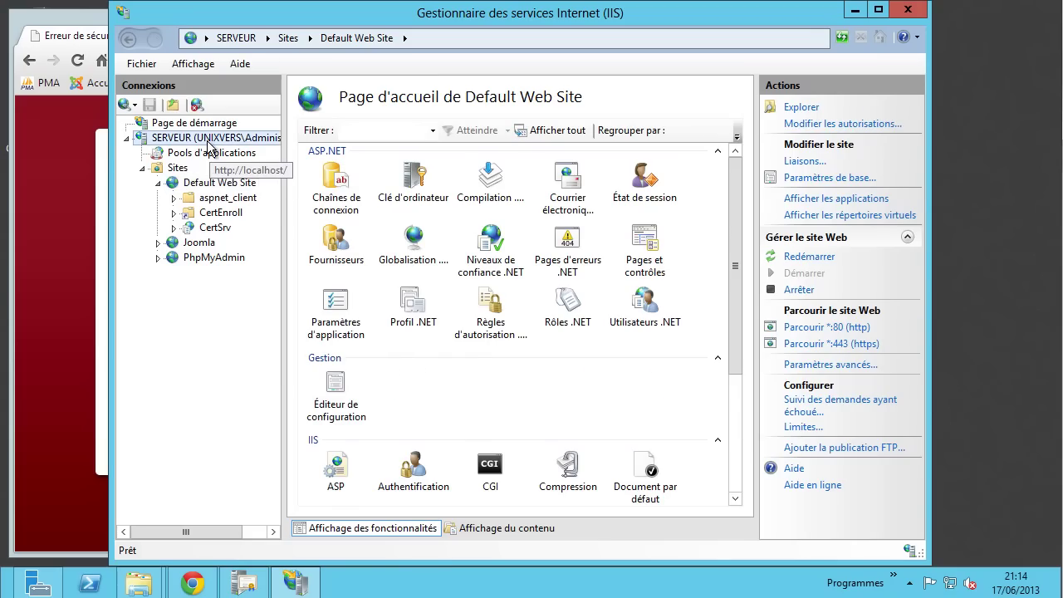
pyautogui.moveTo(738, 257); pyautogui.dragTo(735, 340)
pyautogui.doubleClick(489, 484)
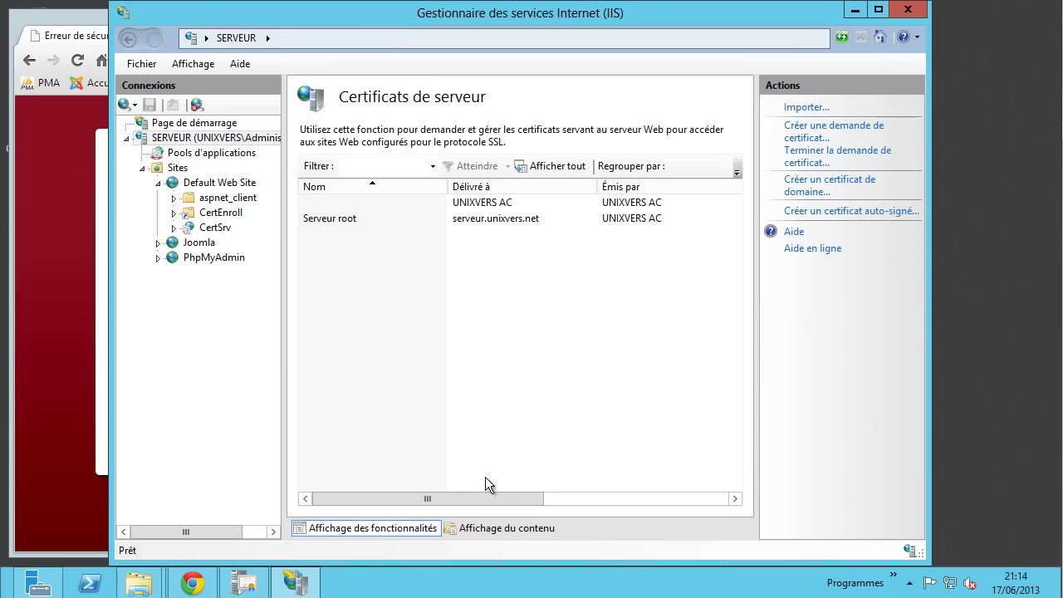
pyautogui.click(448, 217)
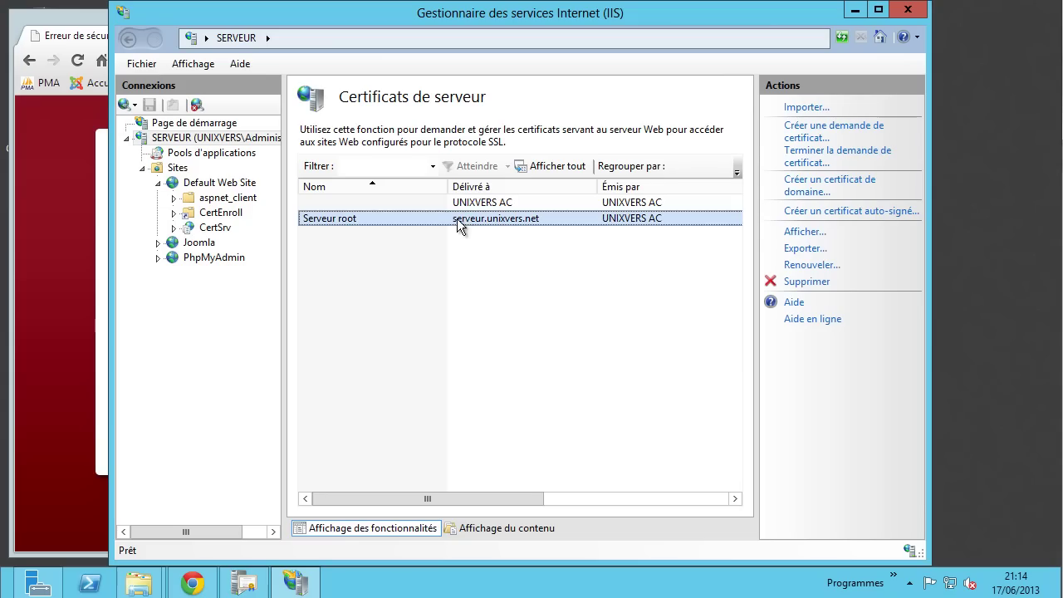
pyautogui.click(807, 283)
pyautogui.click(509, 353)
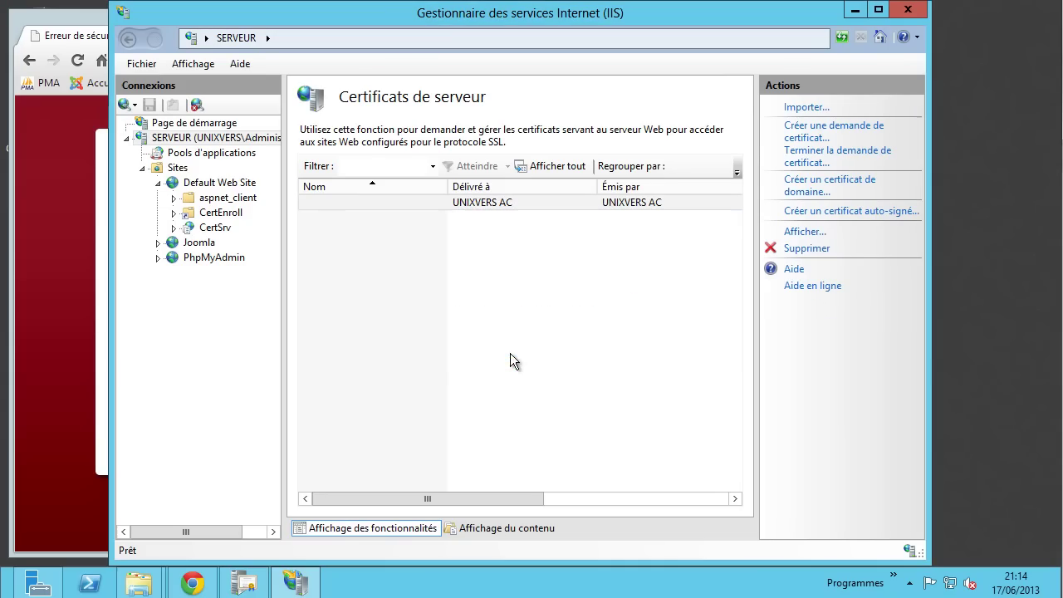
pyautogui.click(440, 203)
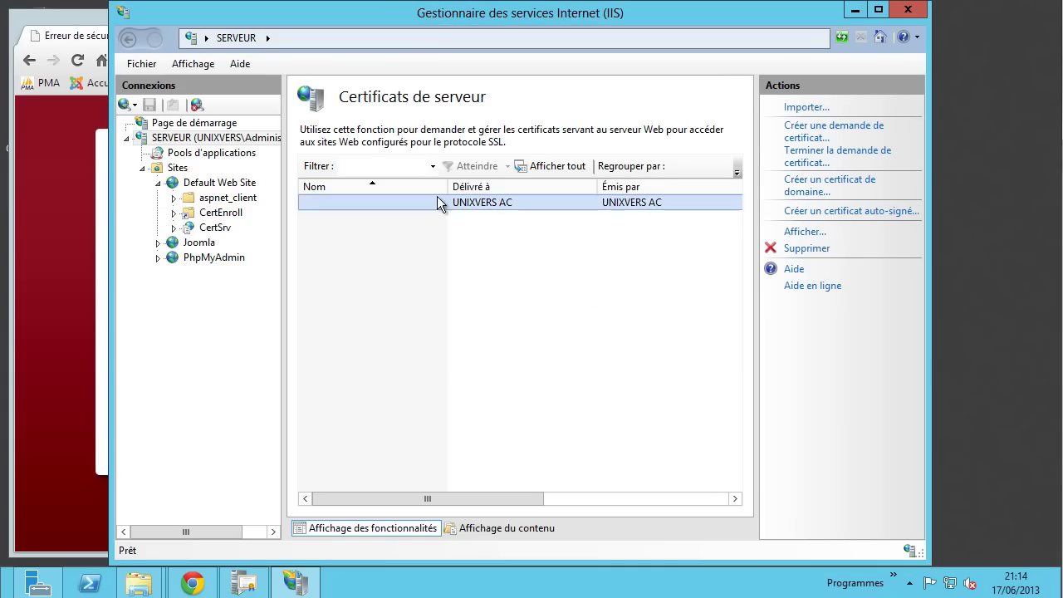
# - Review the https binding again without changes, then return to Chrome's revoked-certificate warning
pyautogui.click(221, 183)
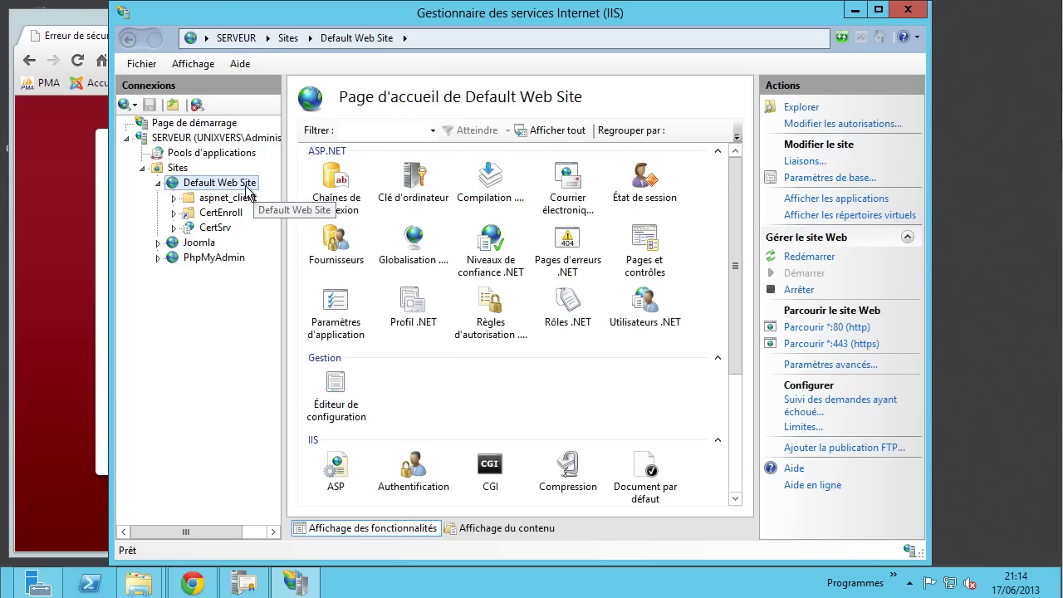
pyautogui.click(796, 161)
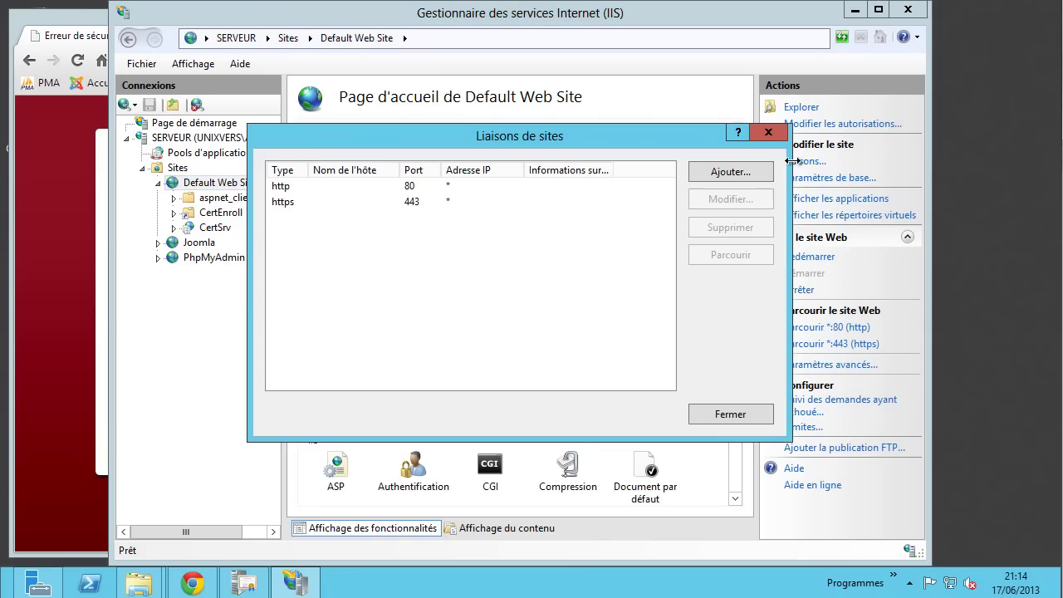
pyautogui.click(425, 202)
pyautogui.click(718, 202)
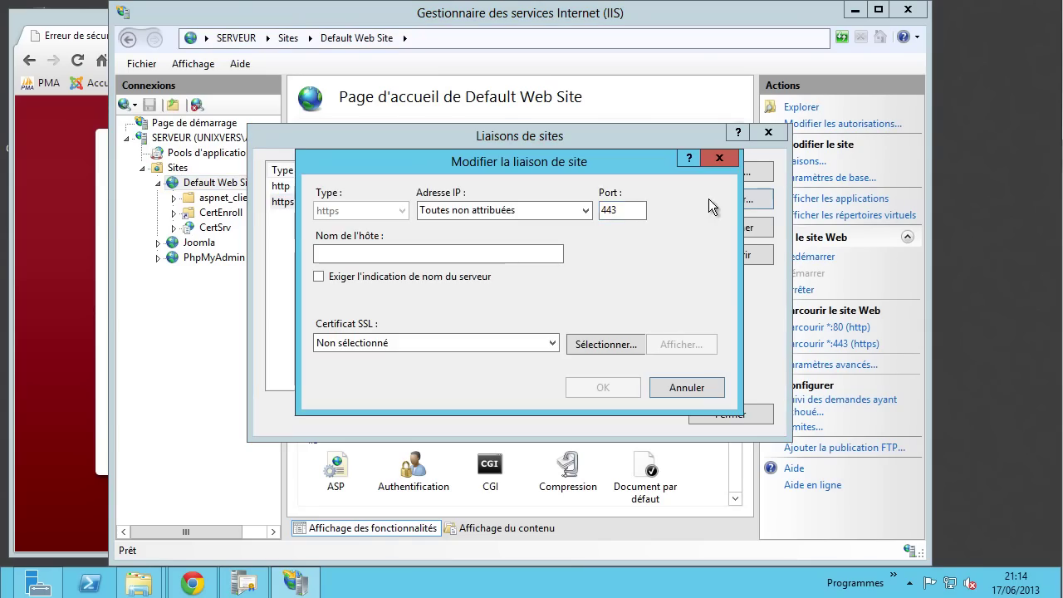
pyautogui.click(721, 392)
pyautogui.click(731, 414)
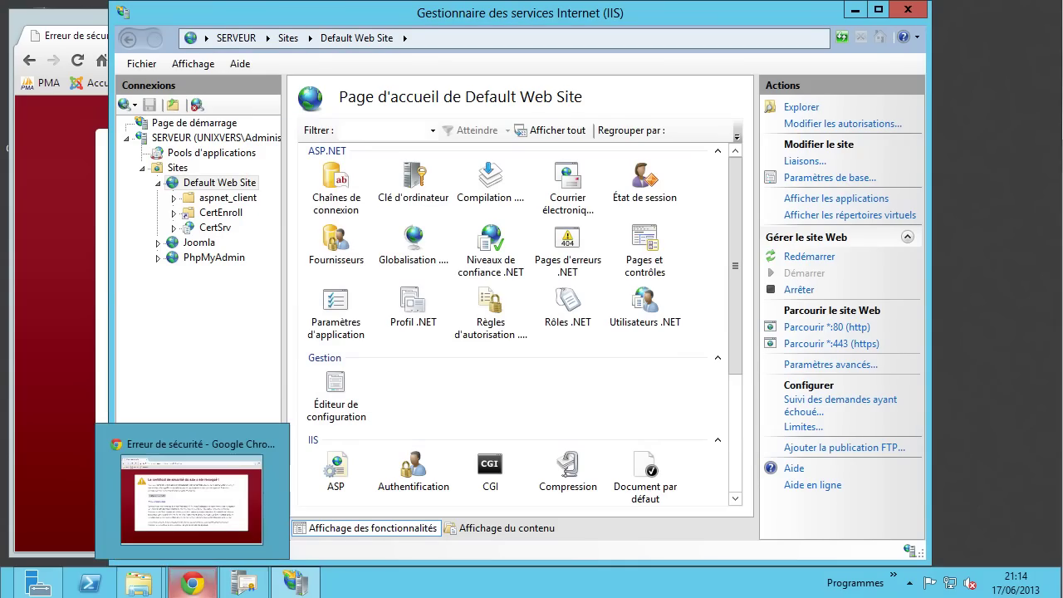
pyautogui.click(193, 582)
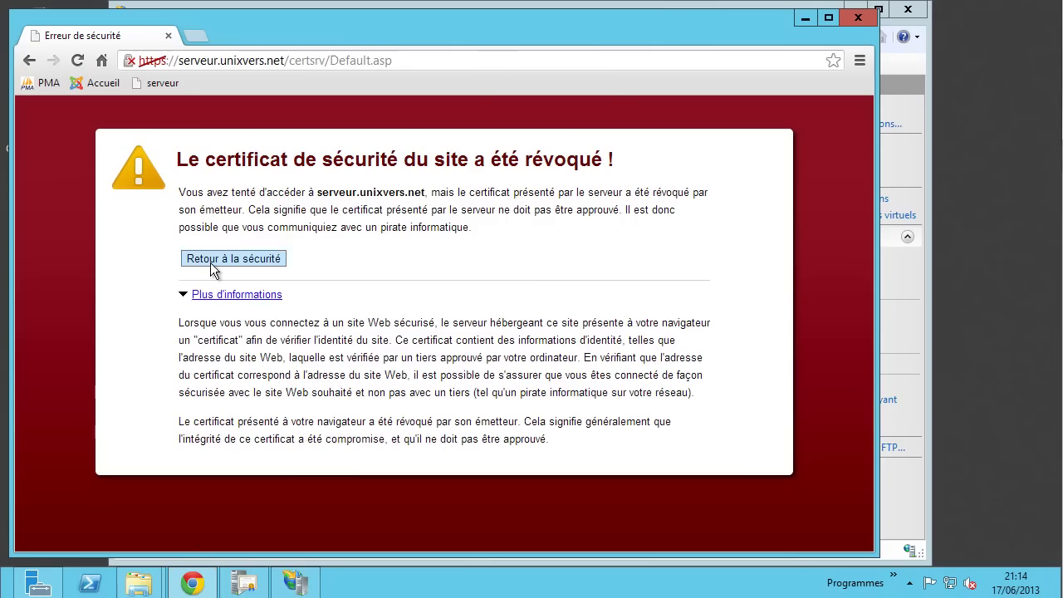
# - Reload the revoked certsrv page, copy its URL and close Chrome
pyautogui.click(78, 60)
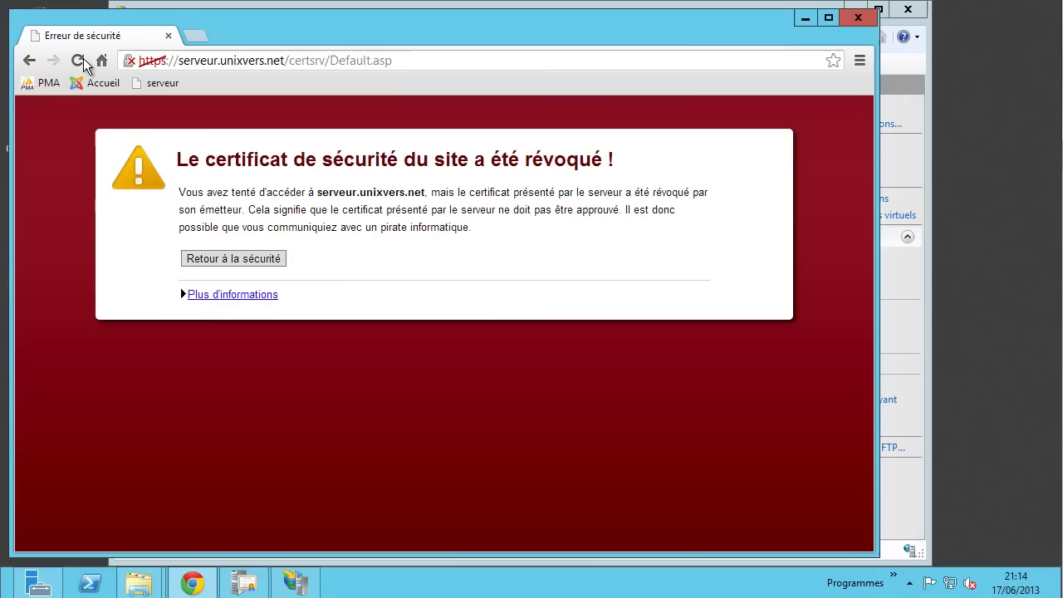
pyautogui.rightClick(451, 58)
pyautogui.press('super+c')
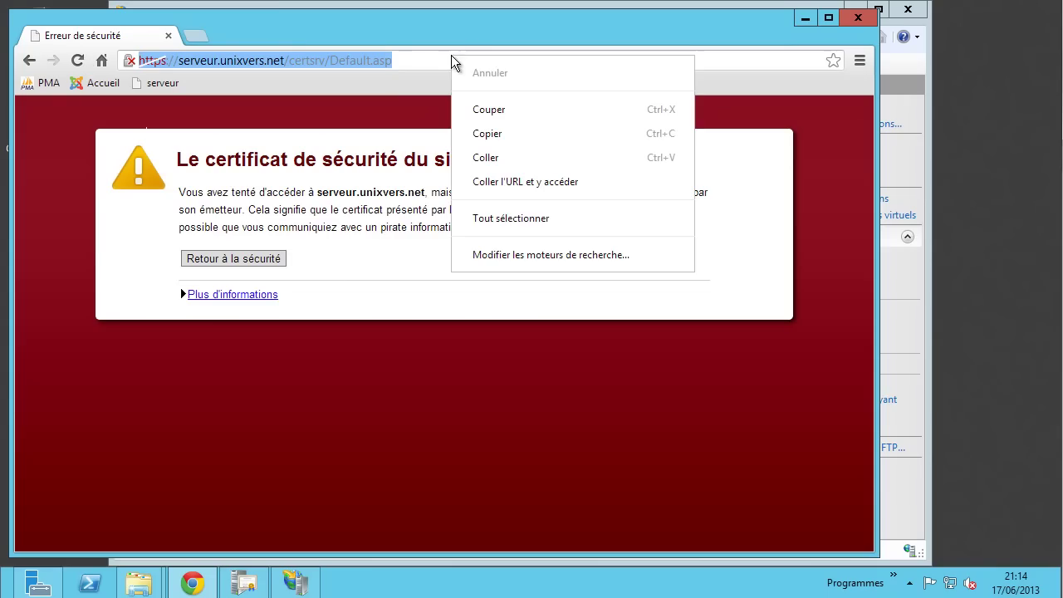
pyautogui.click(528, 136)
pyautogui.click(857, 18)
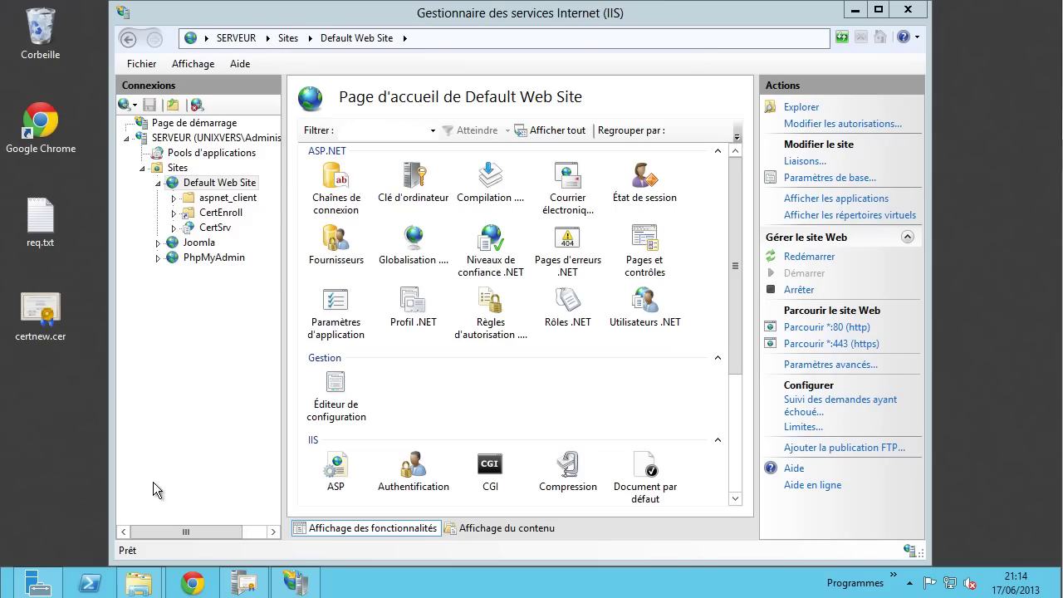
# - Relaunch Chrome, paste-and-go the certsrv URL and check the revocation explanation
pyautogui.click(192, 583)
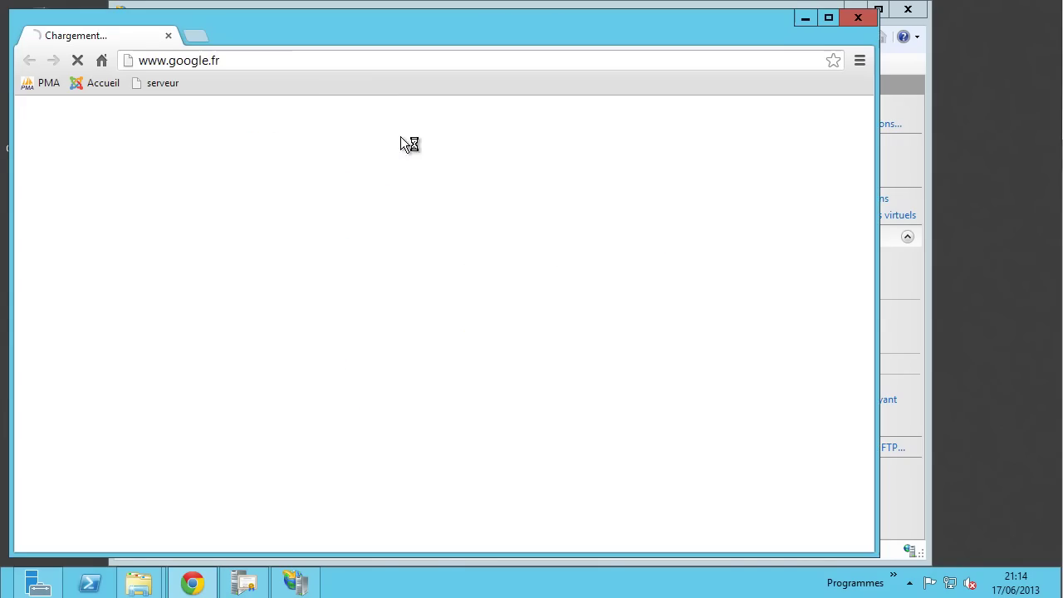
pyautogui.rightClick(324, 62)
pyautogui.click(387, 191)
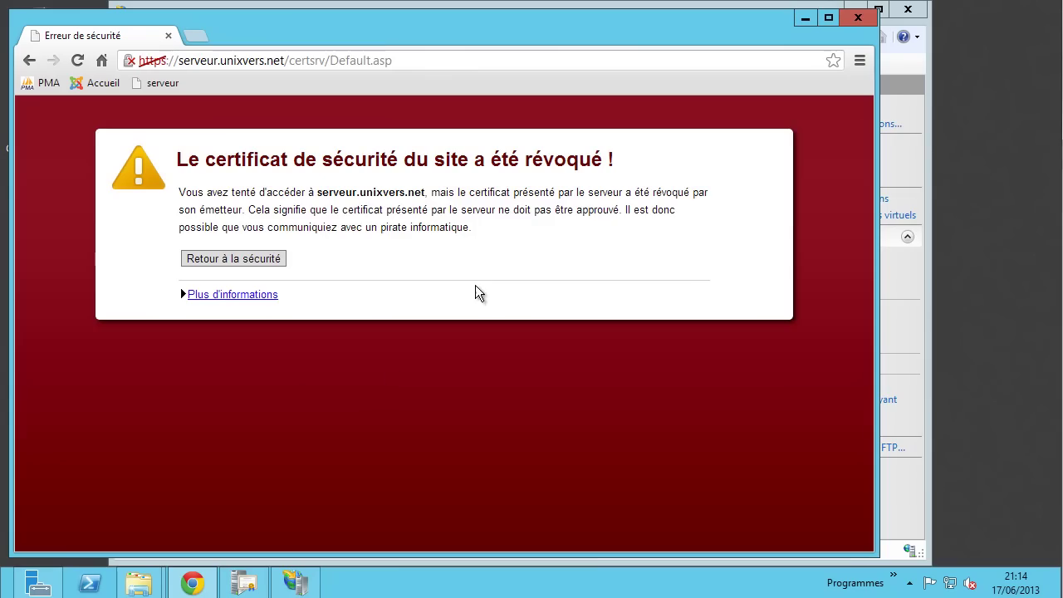
pyautogui.moveTo(449, 192); pyautogui.dragTo(614, 215)
pyautogui.click(523, 249)
# - Reload the client's certsrv welcome page, copy its URL, then minimize and restore Chrome
pyautogui.moveTo(139, 584)
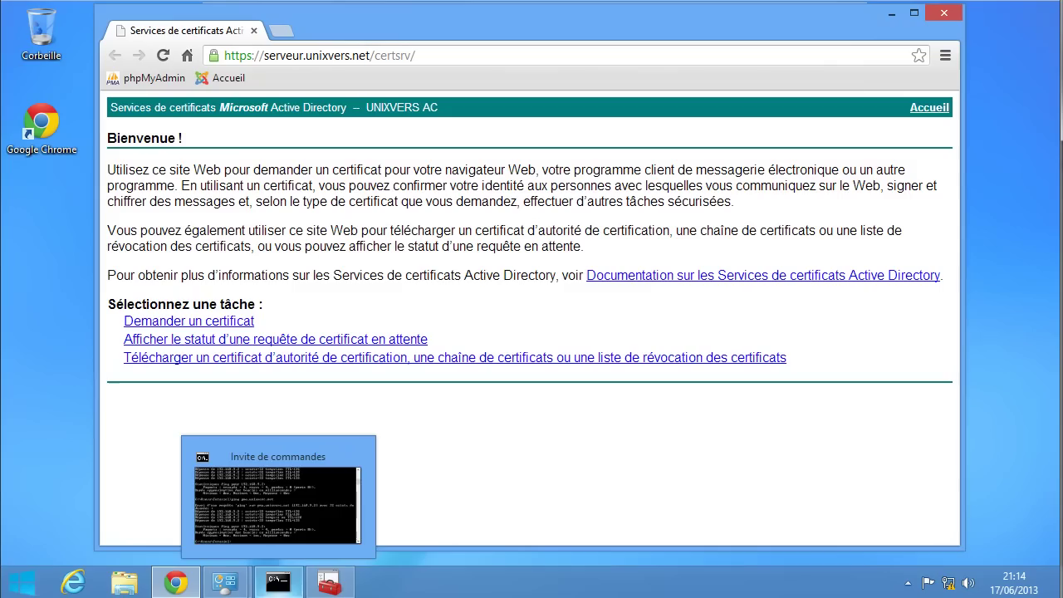
pyautogui.click(165, 56)
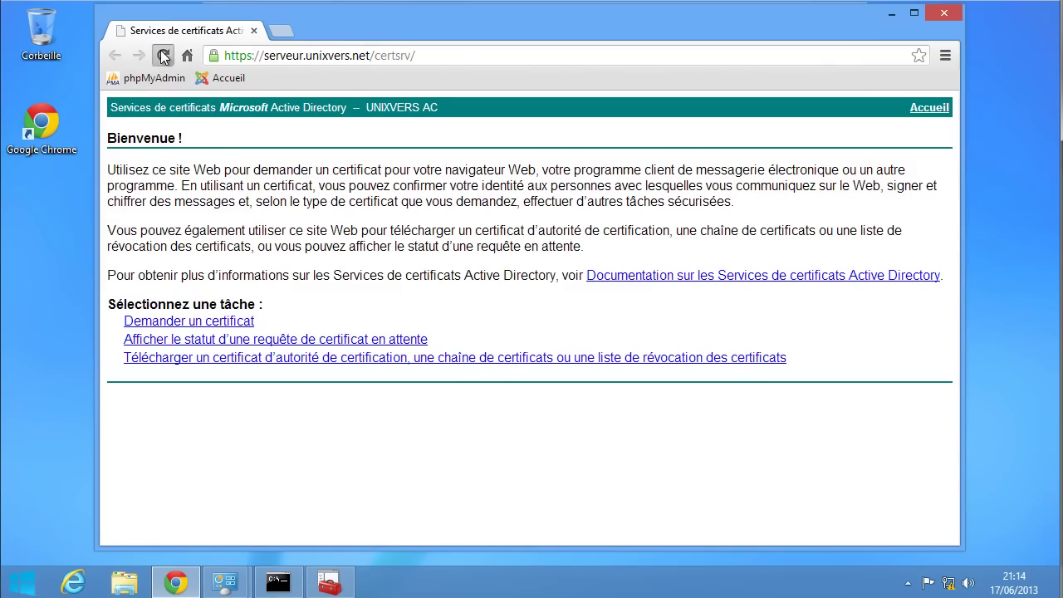
pyautogui.rightClick(457, 58)
pyautogui.press('super+c')
pyautogui.click(536, 137)
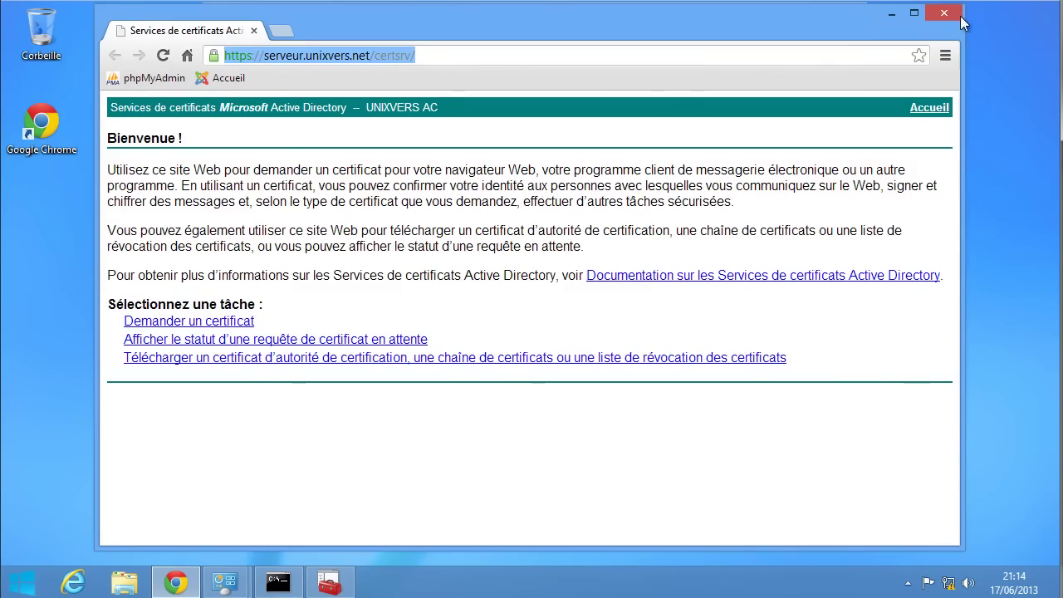
pyautogui.click(890, 13)
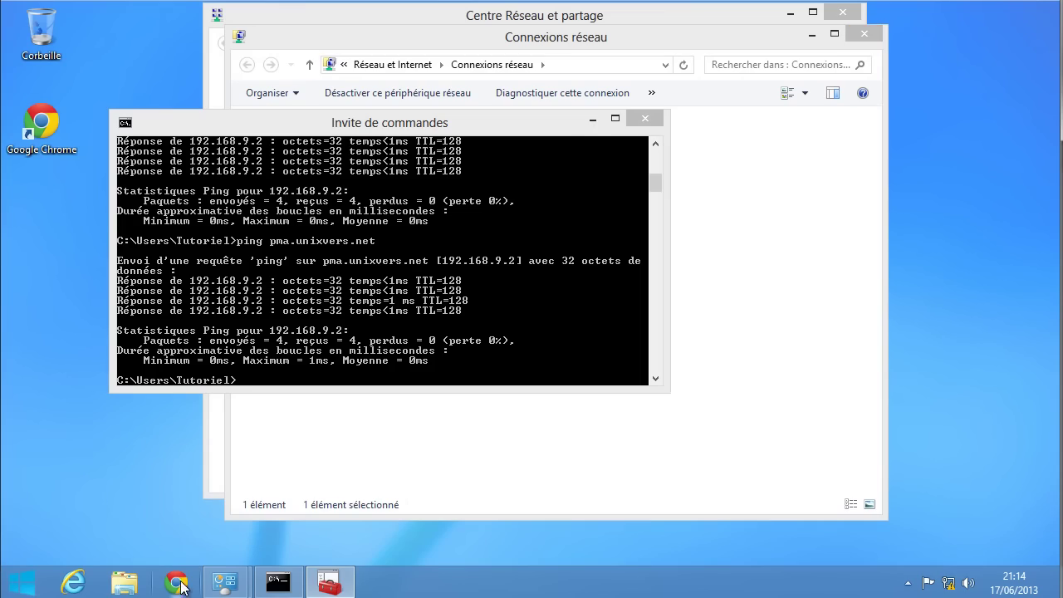
pyautogui.click(175, 582)
# - Paste-and-go the certsrv URL, sign in with Se connecter, and check the site's identity via the padlock
pyautogui.rightClick(376, 60)
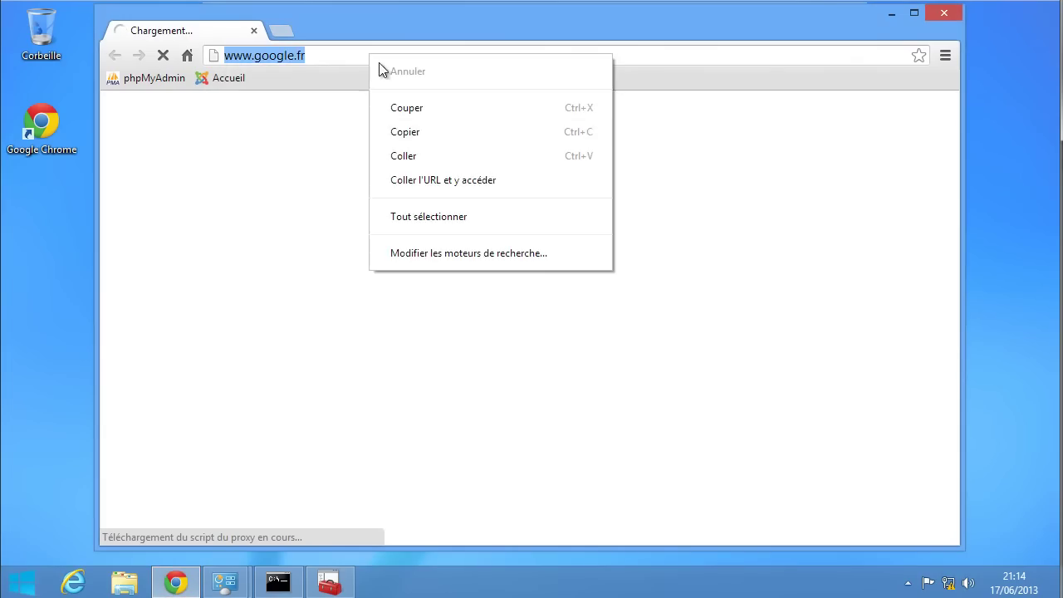
pyautogui.click(474, 178)
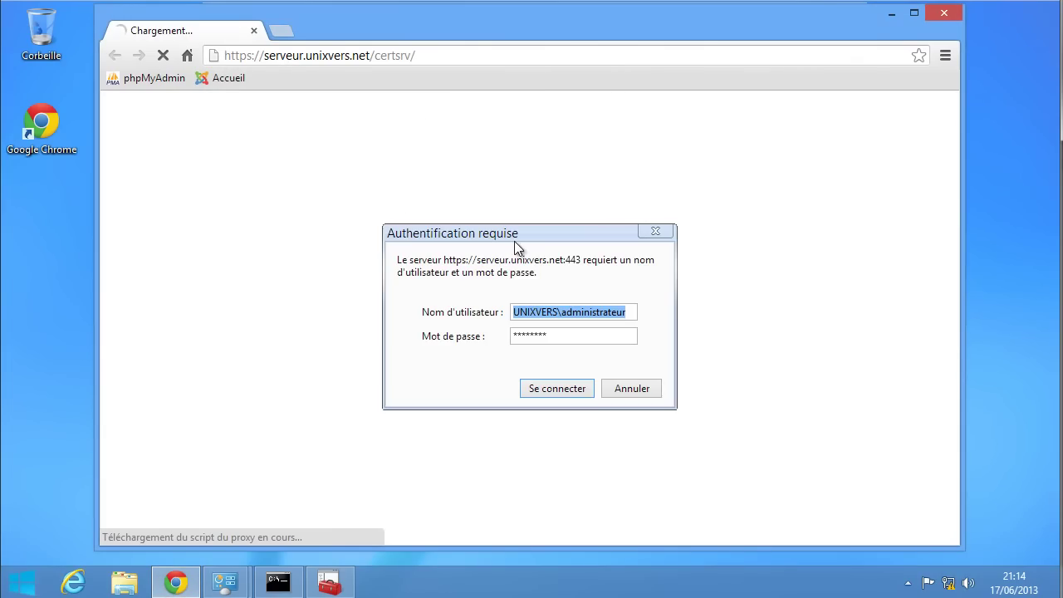
pyautogui.click(565, 391)
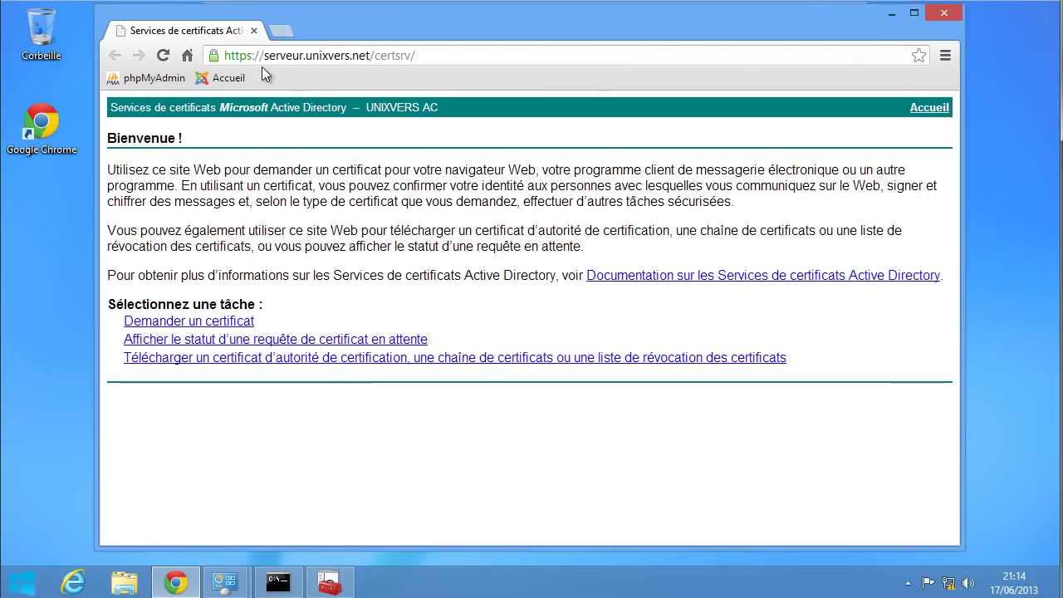
pyautogui.click(243, 56)
pyautogui.click(215, 55)
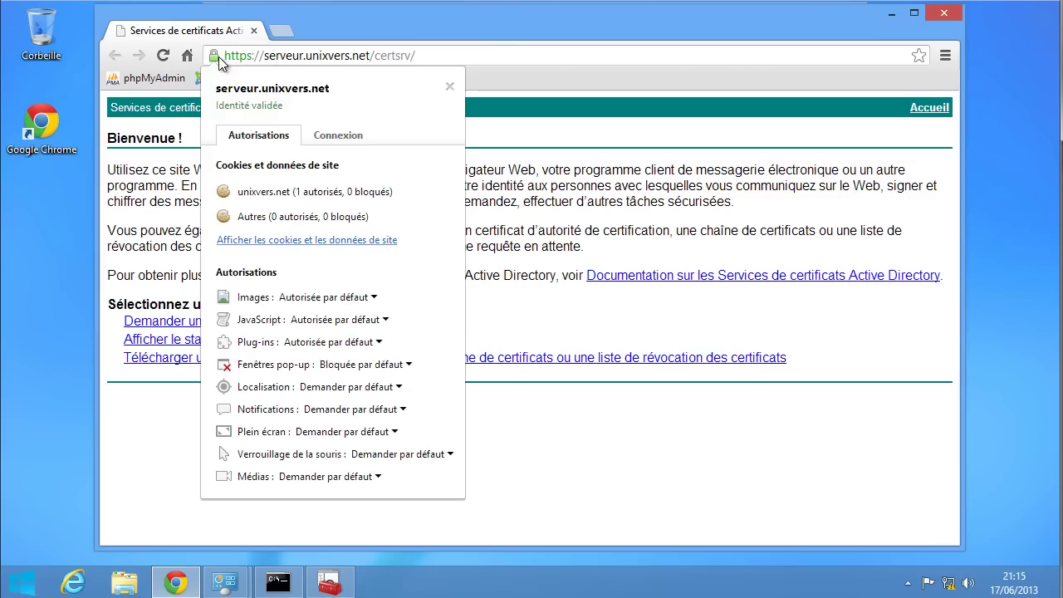
pyautogui.click(593, 65)
pyautogui.click(686, 99)
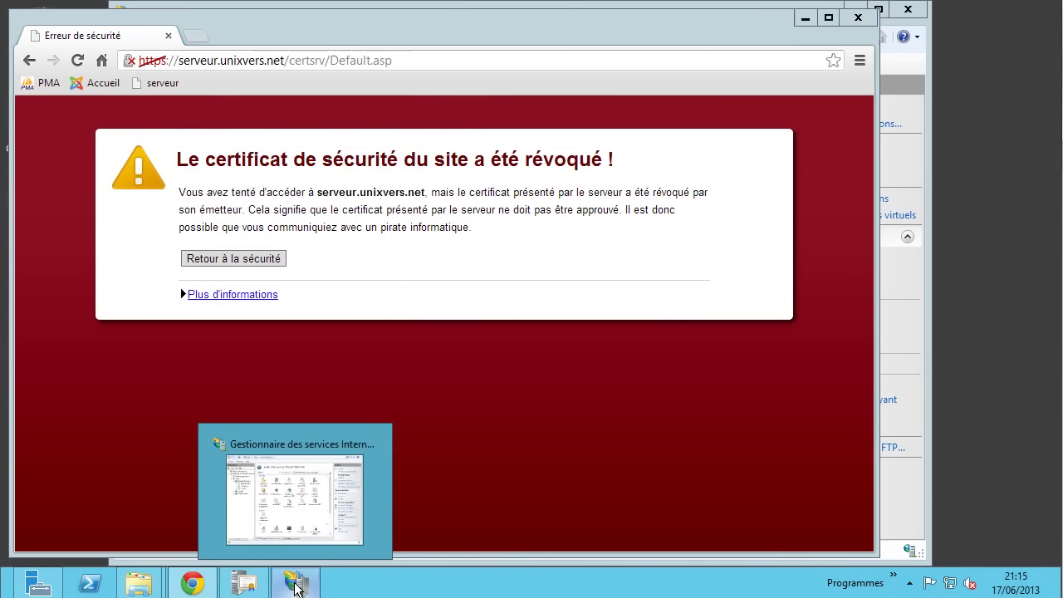
# - Restart the SERVEUR web server in IIS Manager
pyautogui.click(296, 582)
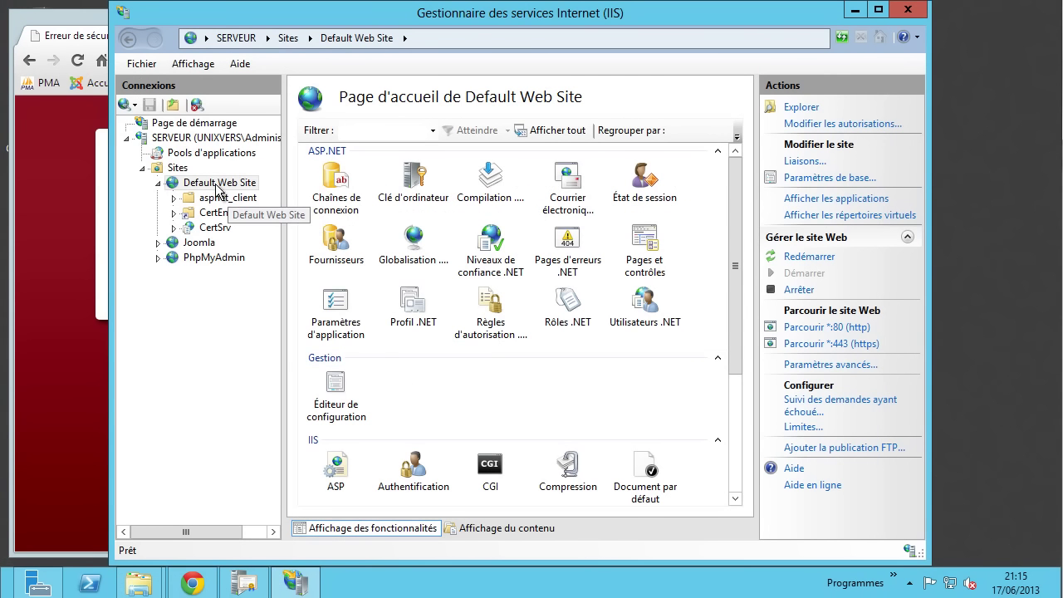
pyautogui.click(177, 139)
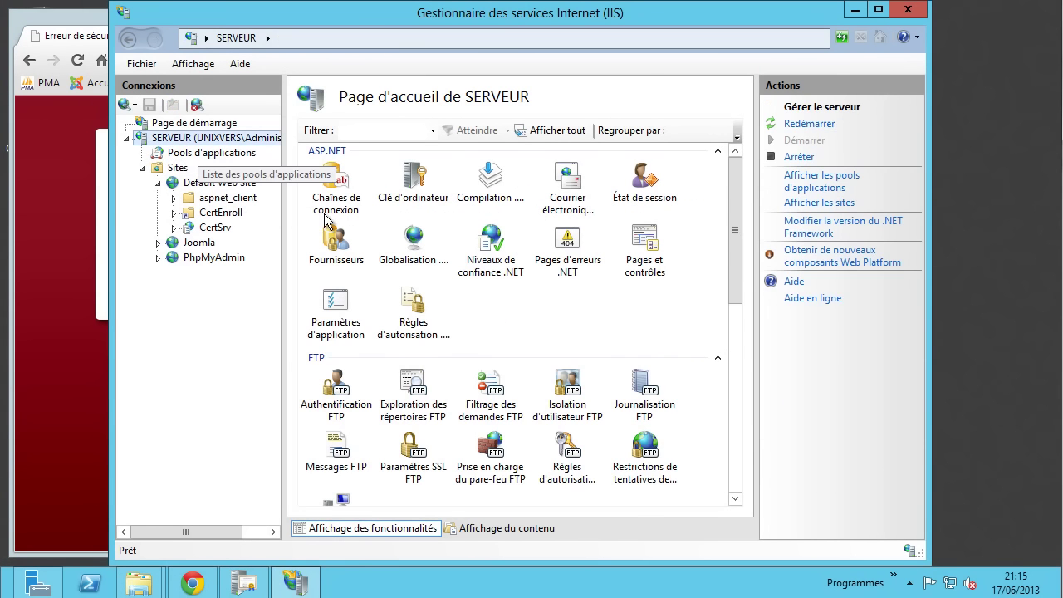
pyautogui.click(809, 124)
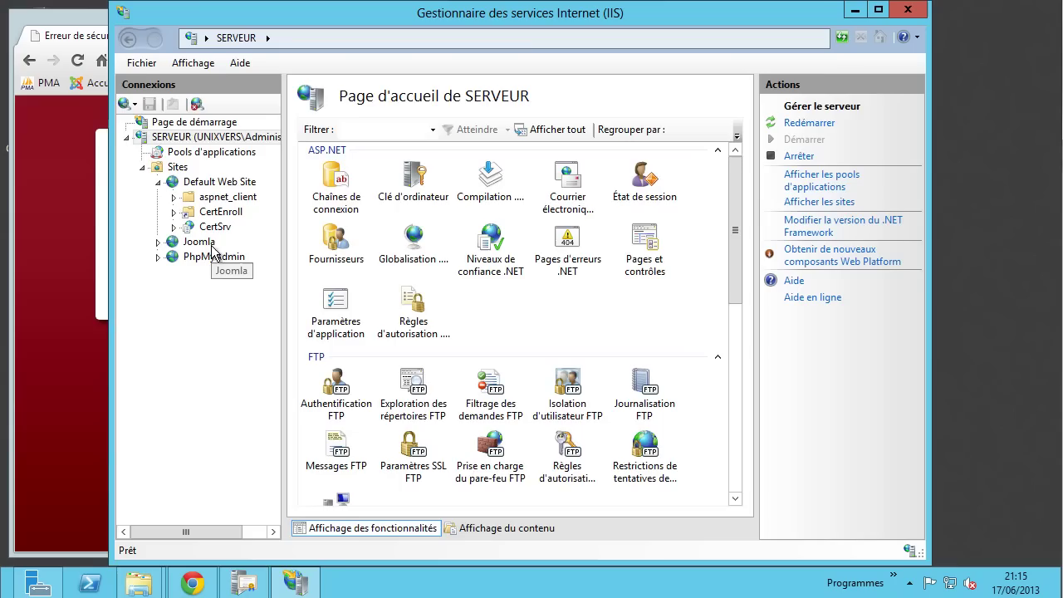
# - Reload the certsrv page, copy its URL and reopen it in a new Chrome window
pyautogui.click(105, 185)
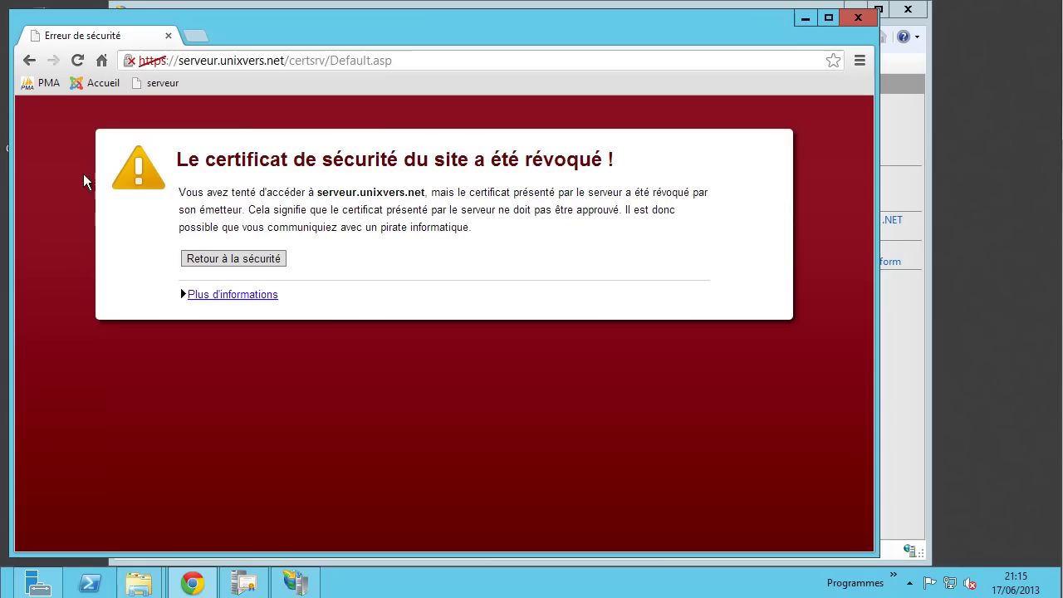
pyautogui.click(80, 62)
pyautogui.rightClick(603, 61)
pyautogui.click(683, 150)
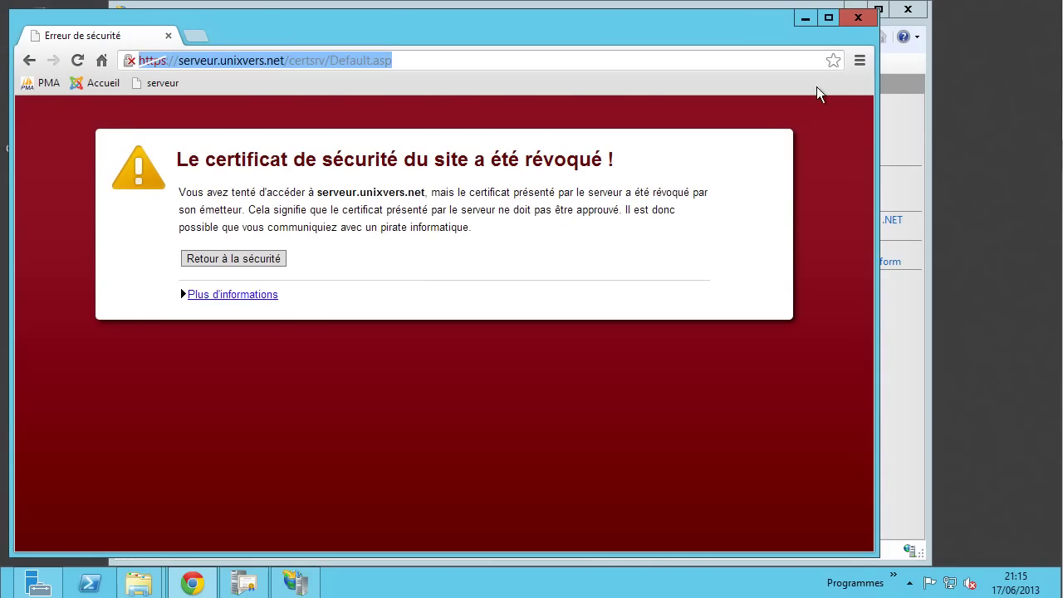
pyautogui.click(855, 19)
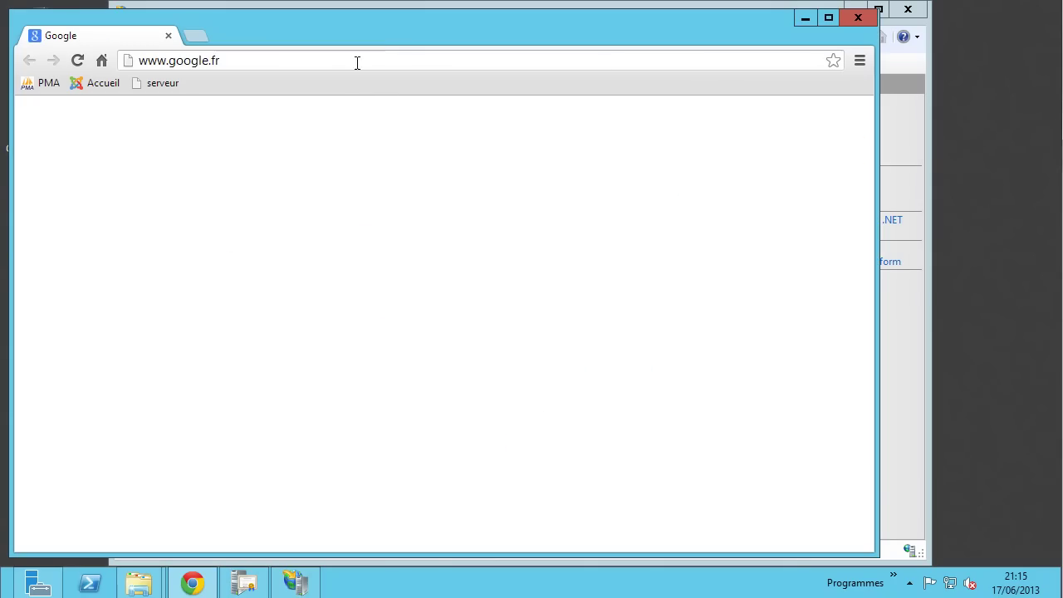
pyautogui.rightClick(357, 62)
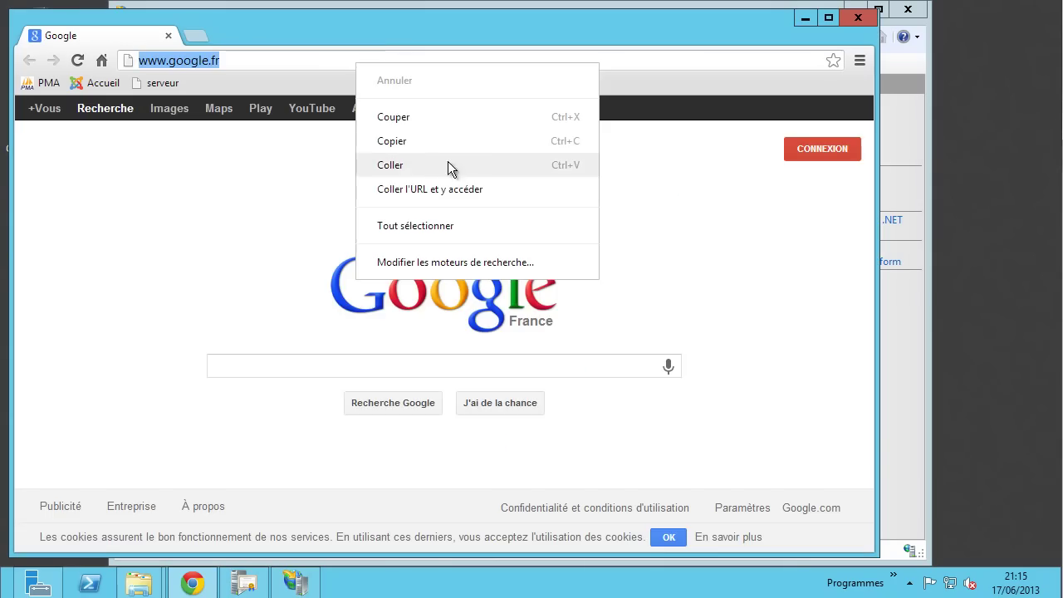
pyautogui.click(432, 189)
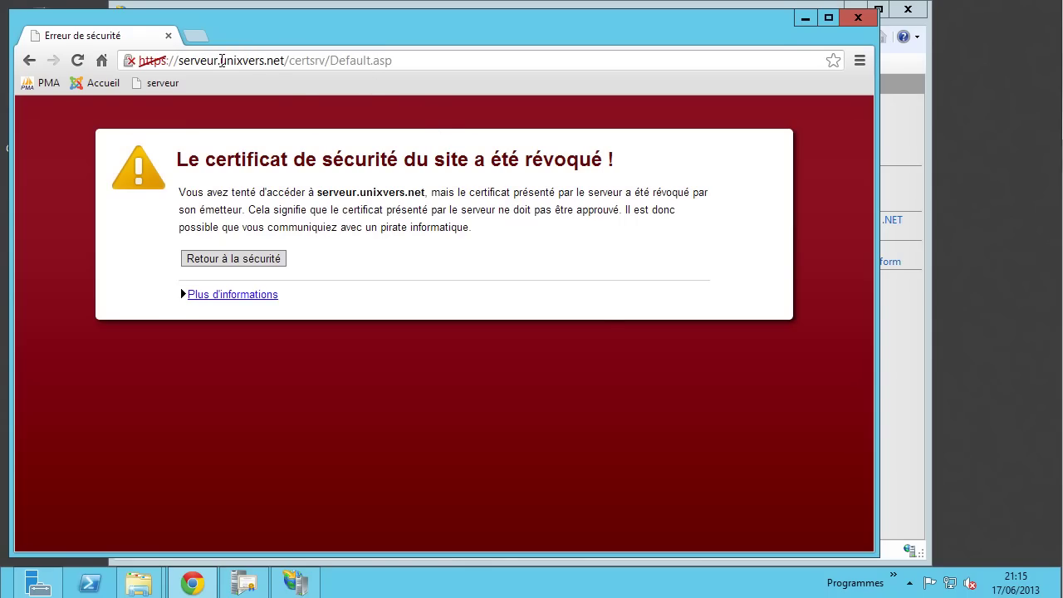
pyautogui.moveTo(221, 61); pyautogui.dragTo(287, 61)
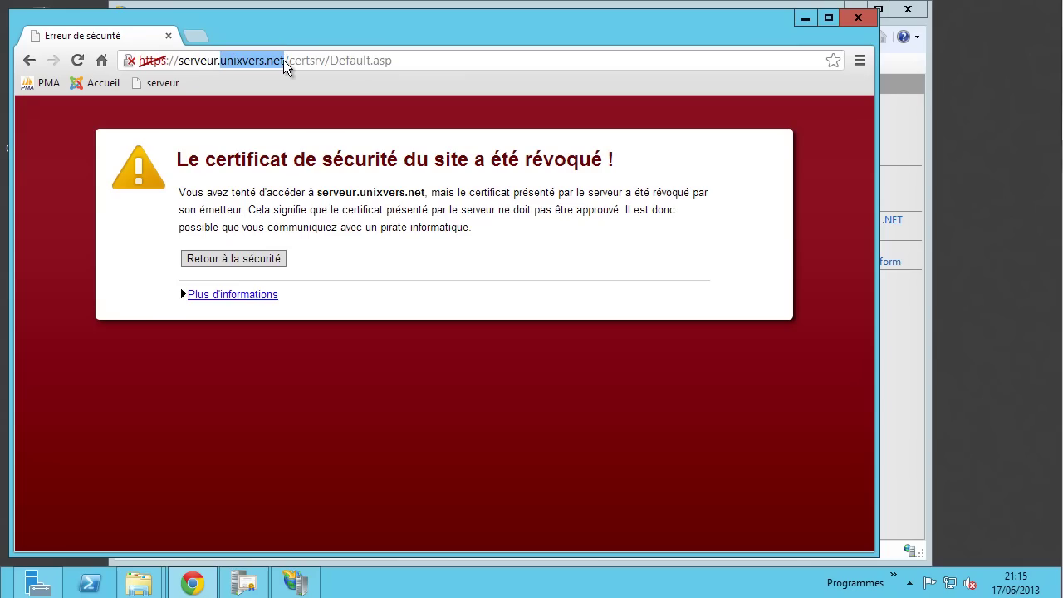
pyautogui.press('BackSpace')
pyautogui.press('BackSpace')
pyautogui.press('Return')
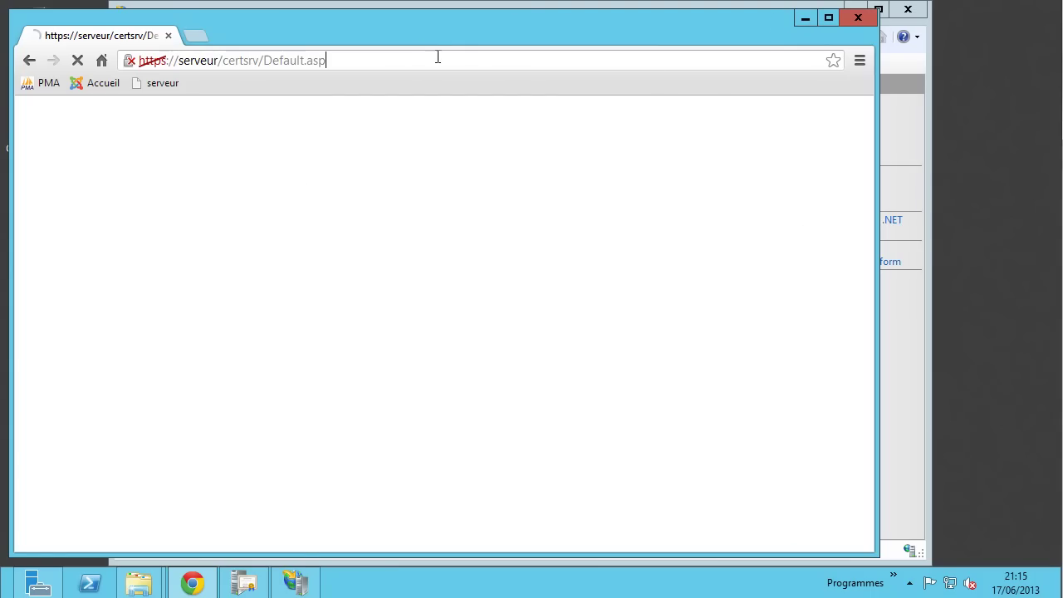
pyautogui.click(296, 582)
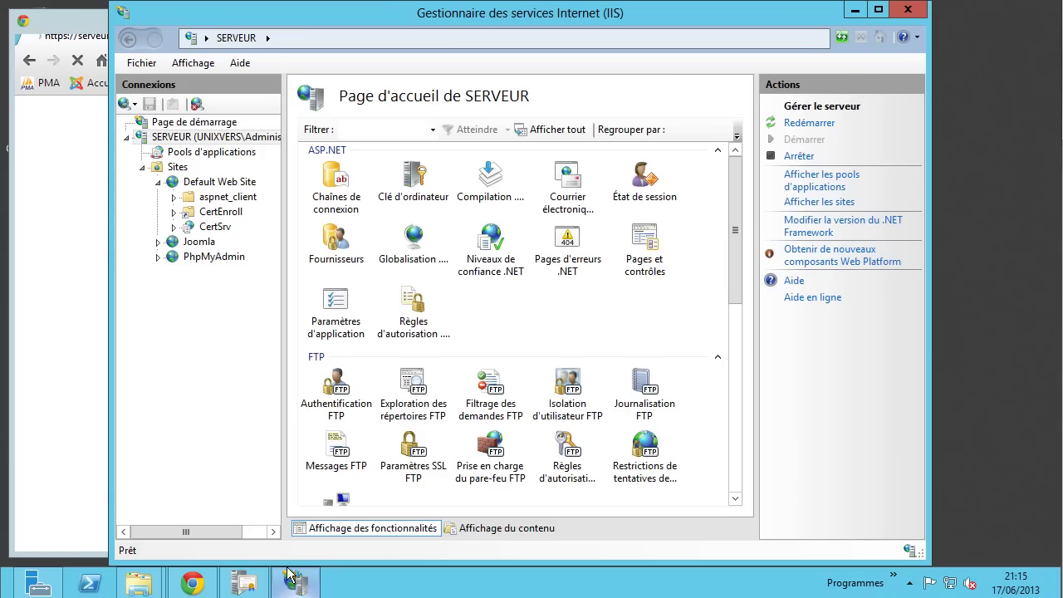
# - Delete the https port 443 binding from Default Web Site's bindings
pyautogui.click(224, 182)
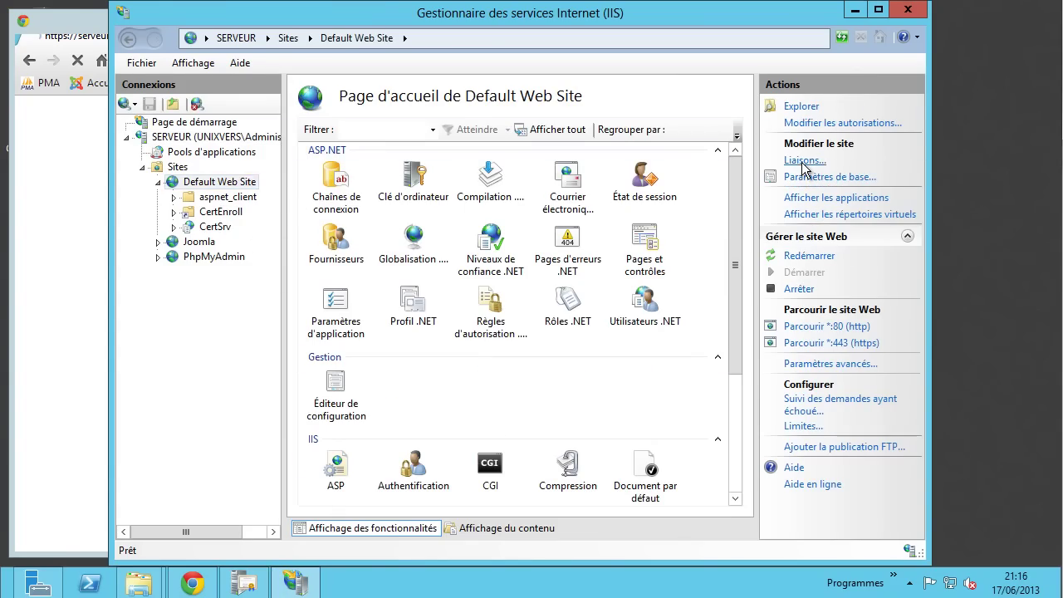
pyautogui.click(803, 162)
pyautogui.click(473, 212)
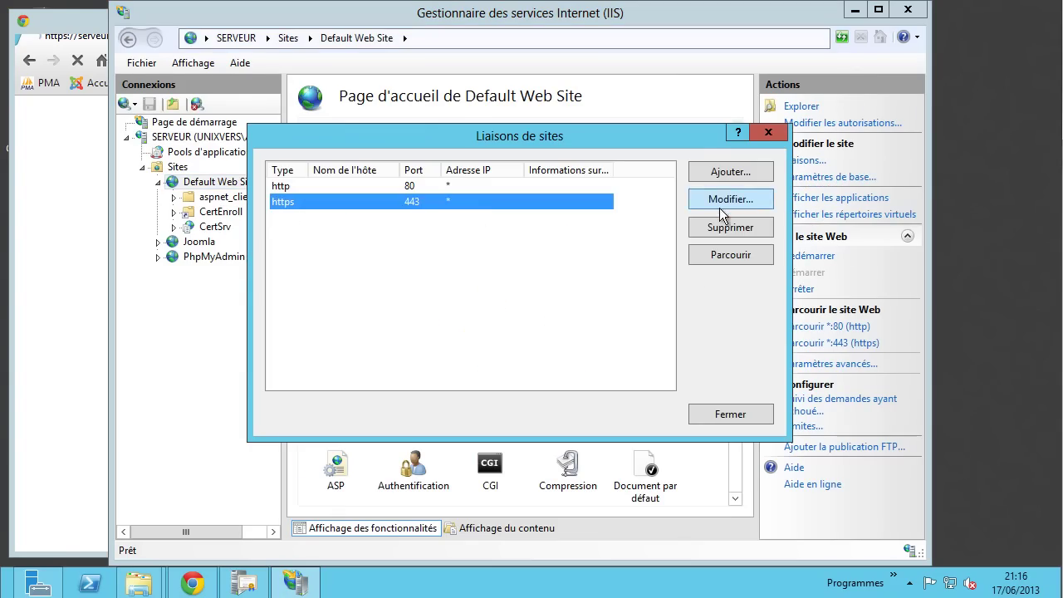
pyautogui.click(728, 228)
pyautogui.click(493, 350)
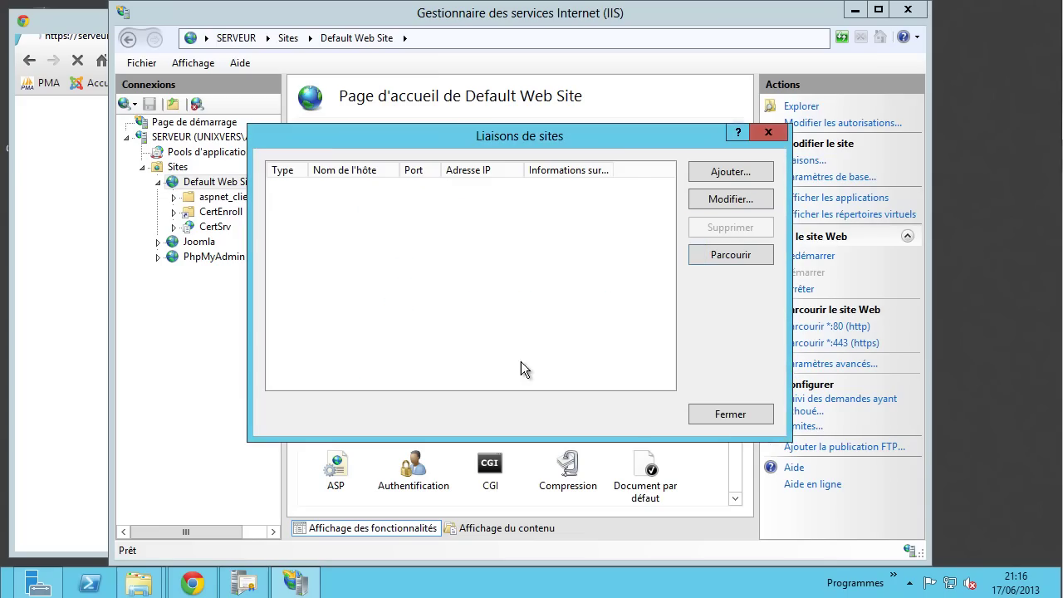
pyautogui.click(726, 417)
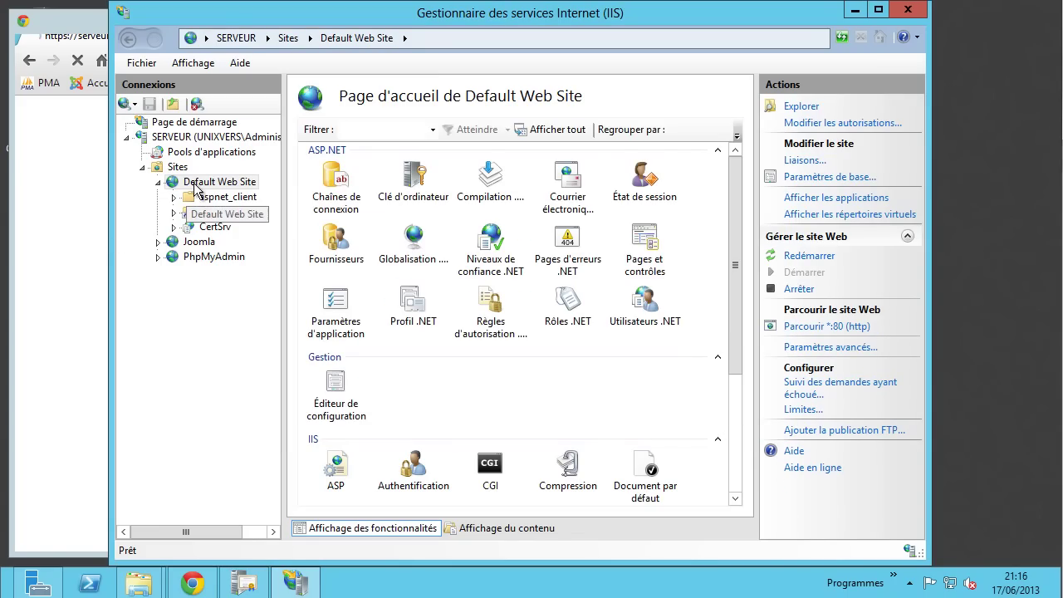
# - Force the unresponsive Chrome window to close
pyautogui.click(75, 162)
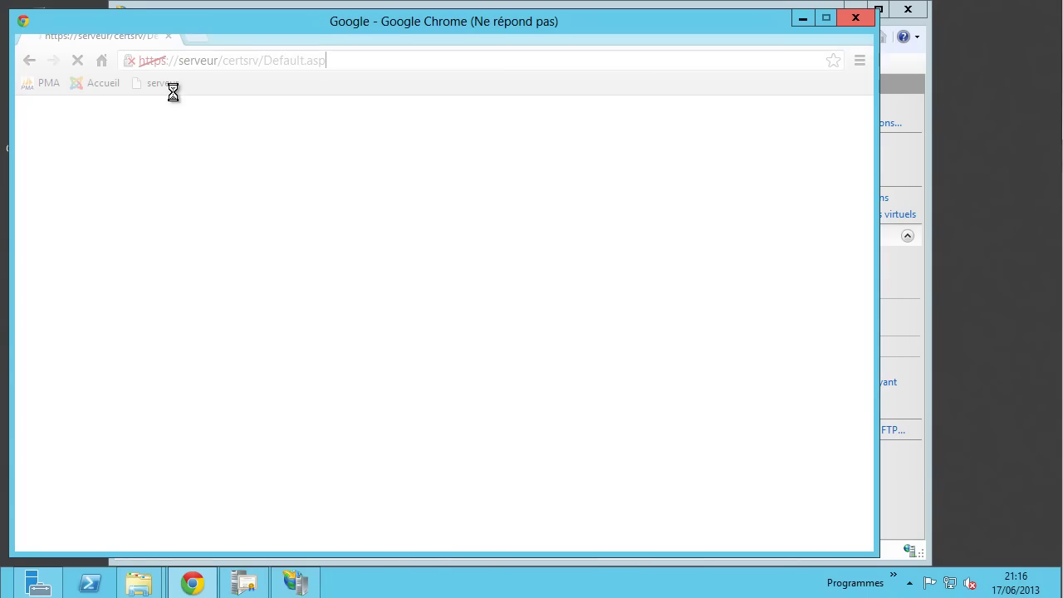
pyautogui.click(855, 20)
pyautogui.click(355, 309)
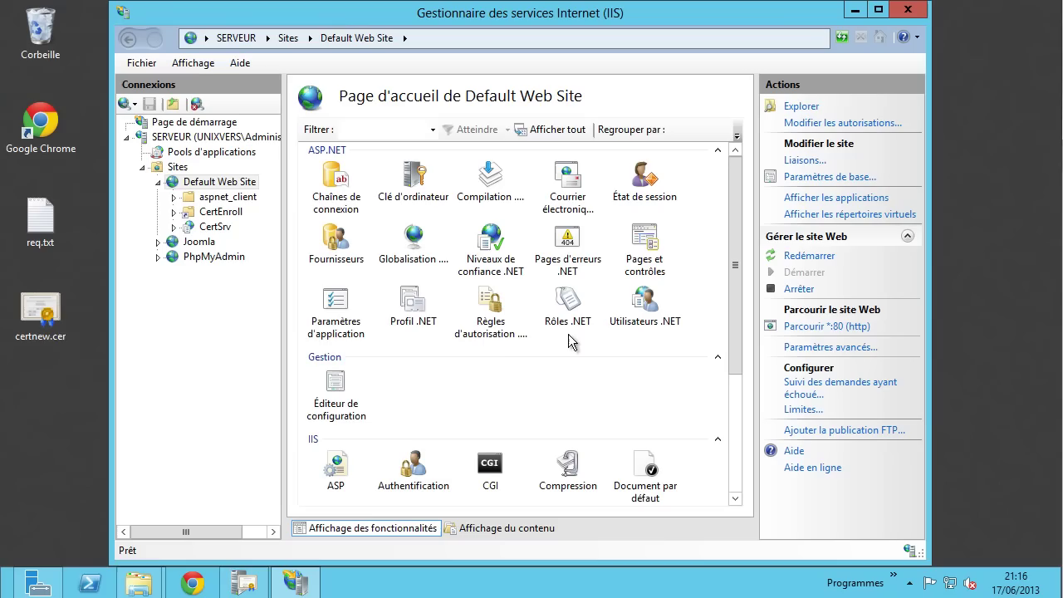
# - Browse Default Web Site over http port 80 and load the serveur bookmark
pyautogui.click(834, 325)
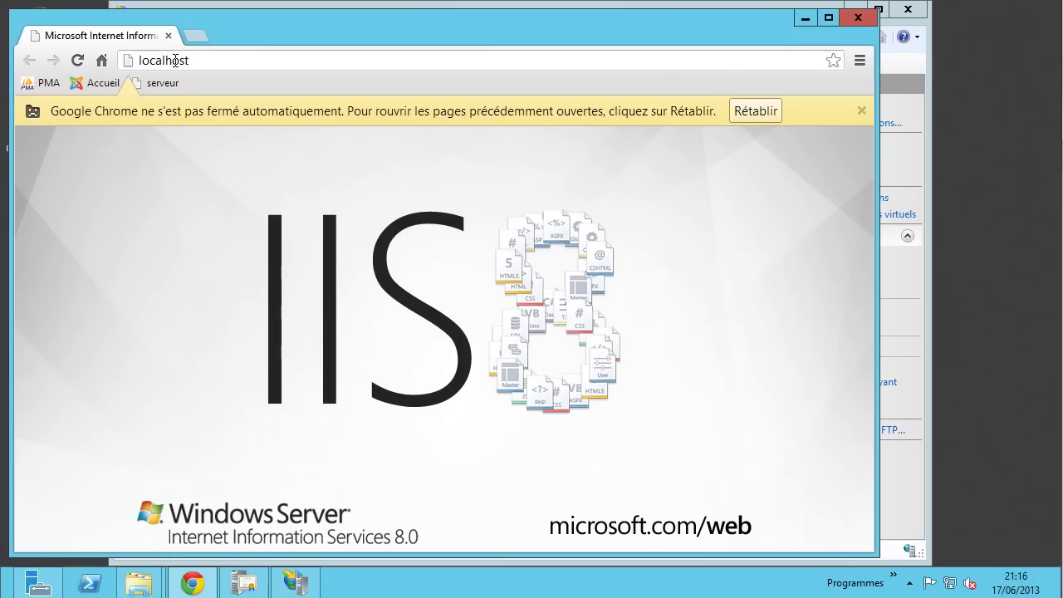
pyautogui.click(212, 61)
pyautogui.click(163, 83)
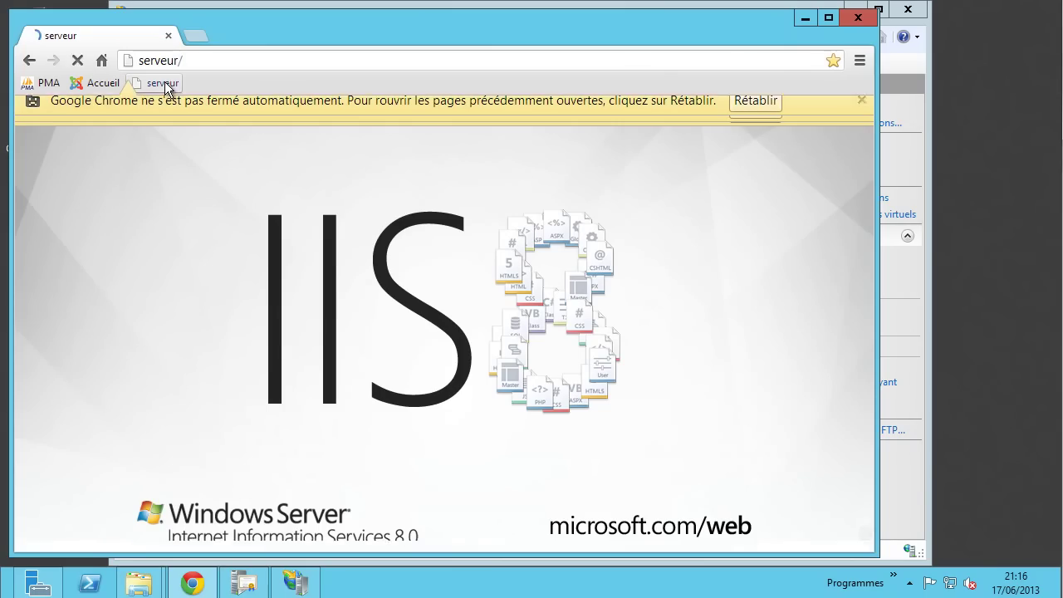
# - Replace the address with serveur.unixvers.net/certsrv
pyautogui.click(209, 60)
pyautogui.click(208, 61)
pyautogui.write('v')
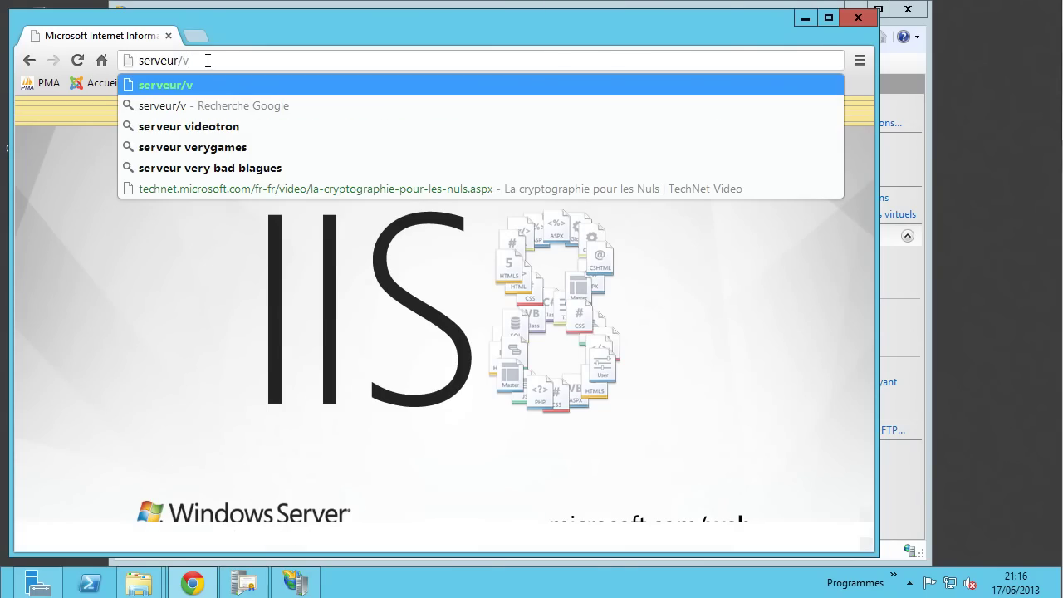
pyautogui.moveTo(216, 65); pyautogui.dragTo(20, 49)
pyautogui.press('BackSpace')
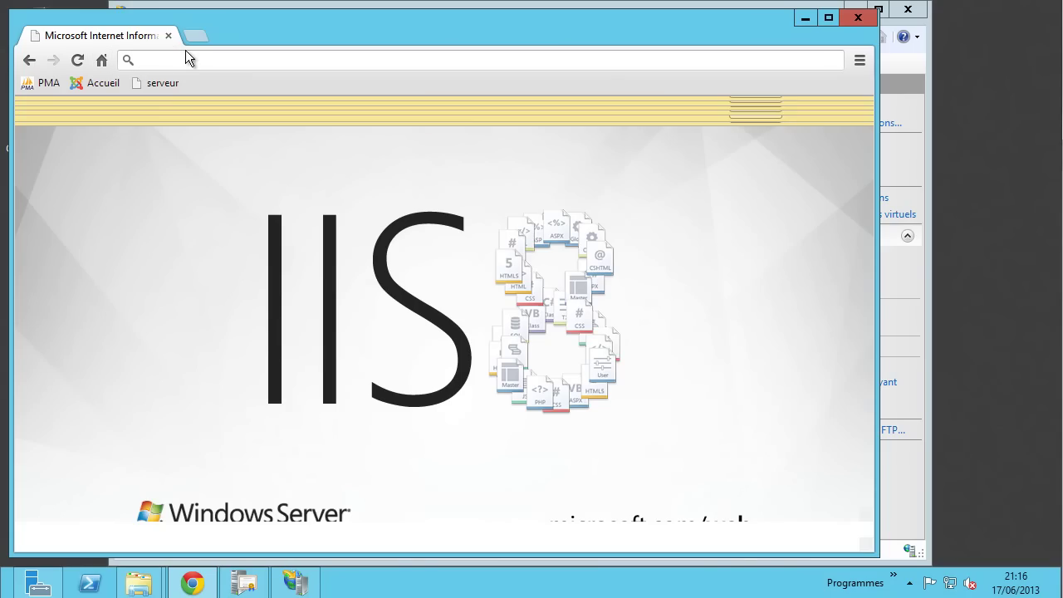
pyautogui.write('serveur')
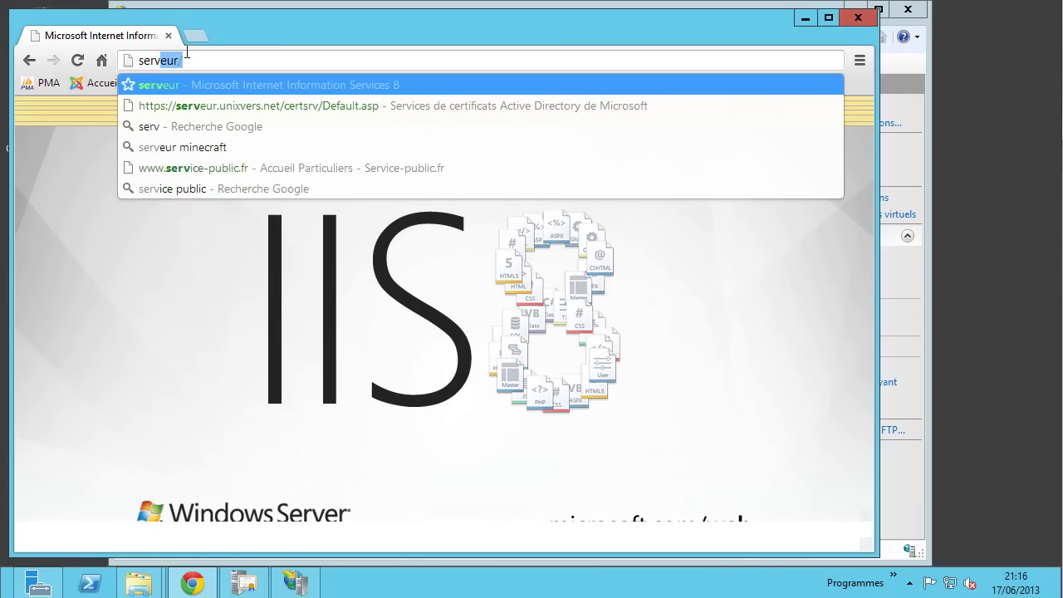
pyautogui.write('.u')
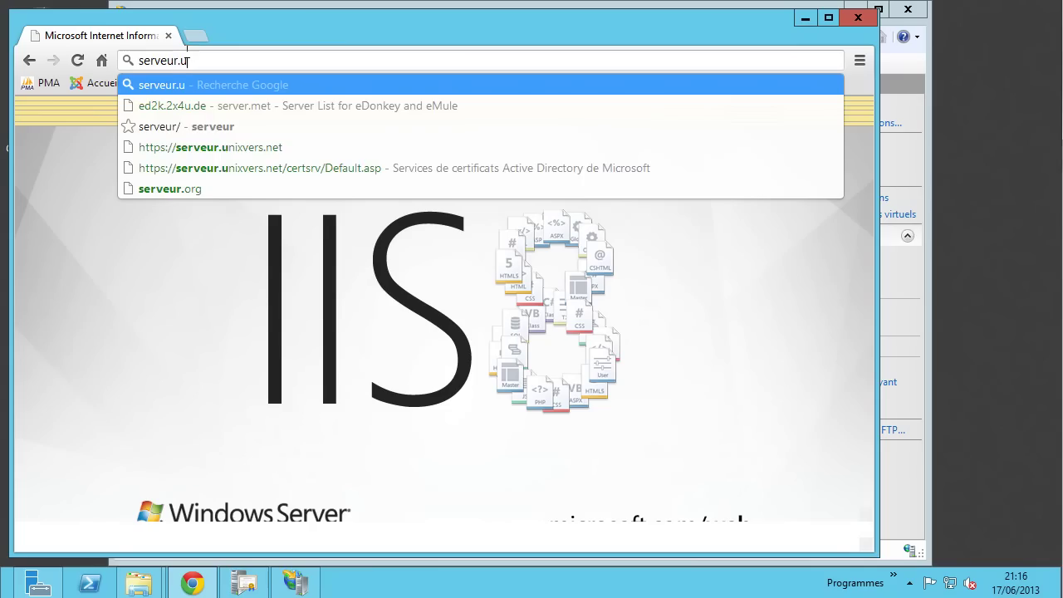
pyautogui.write('nixvers')
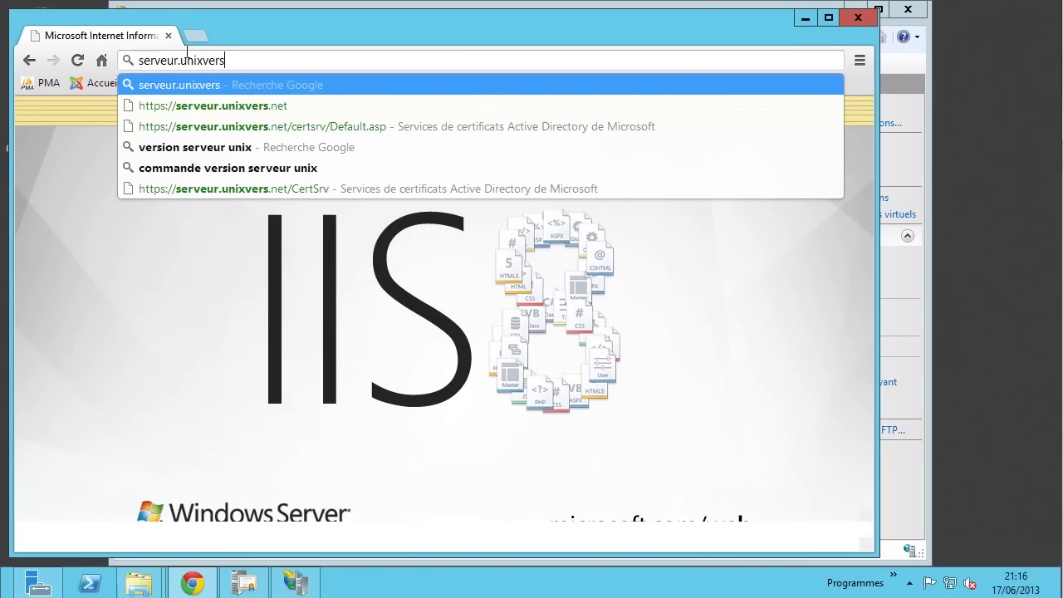
pyautogui.write('.')
pyautogui.write('ne')
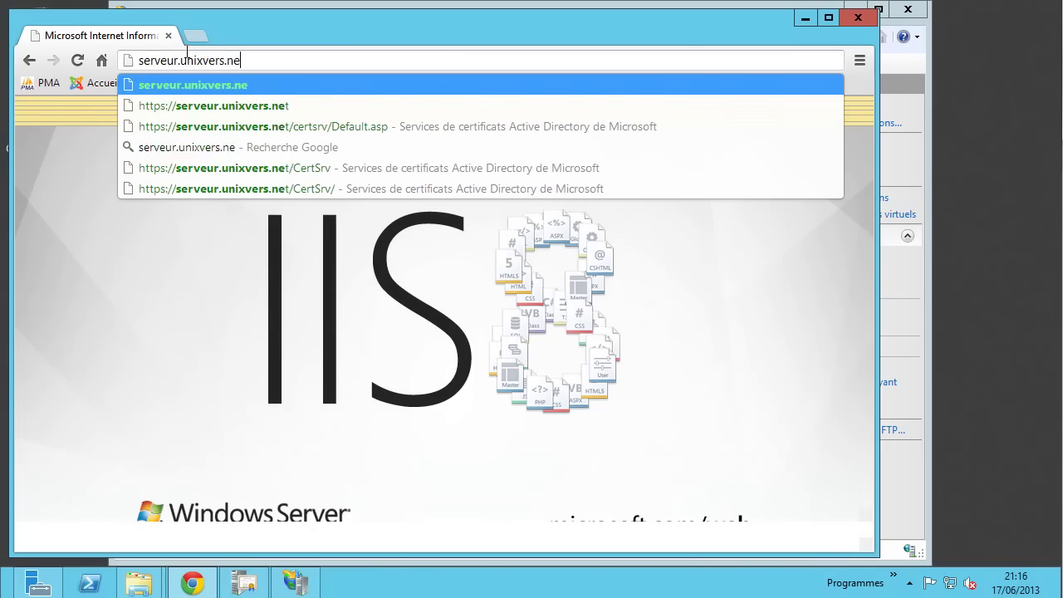
pyautogui.write('t/certsrv')
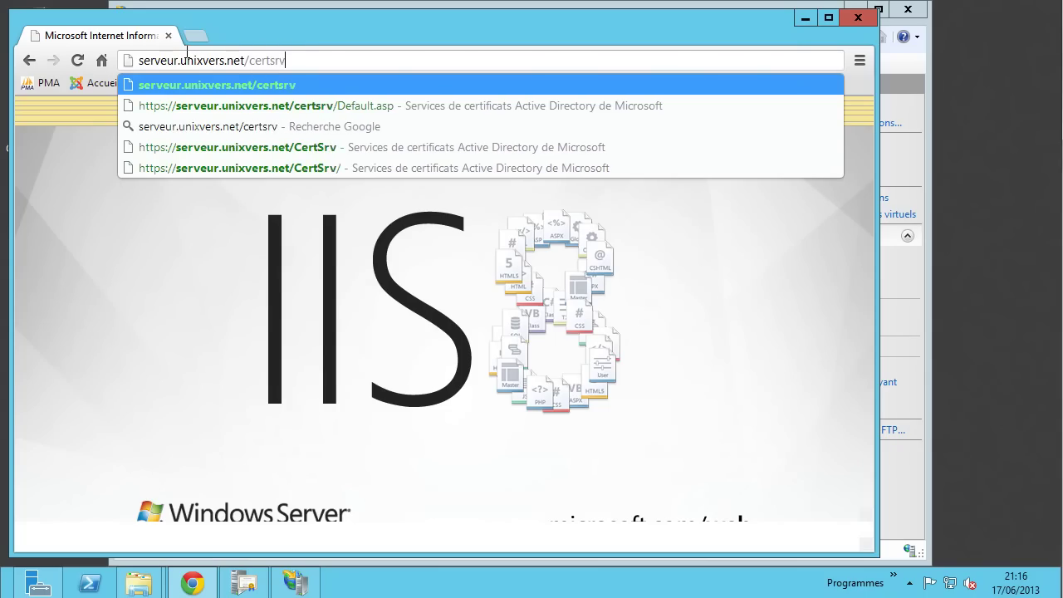
# - Load the http certsrv address and submit the UNIXVERS administrator's user name and password
pyautogui.press('Return')
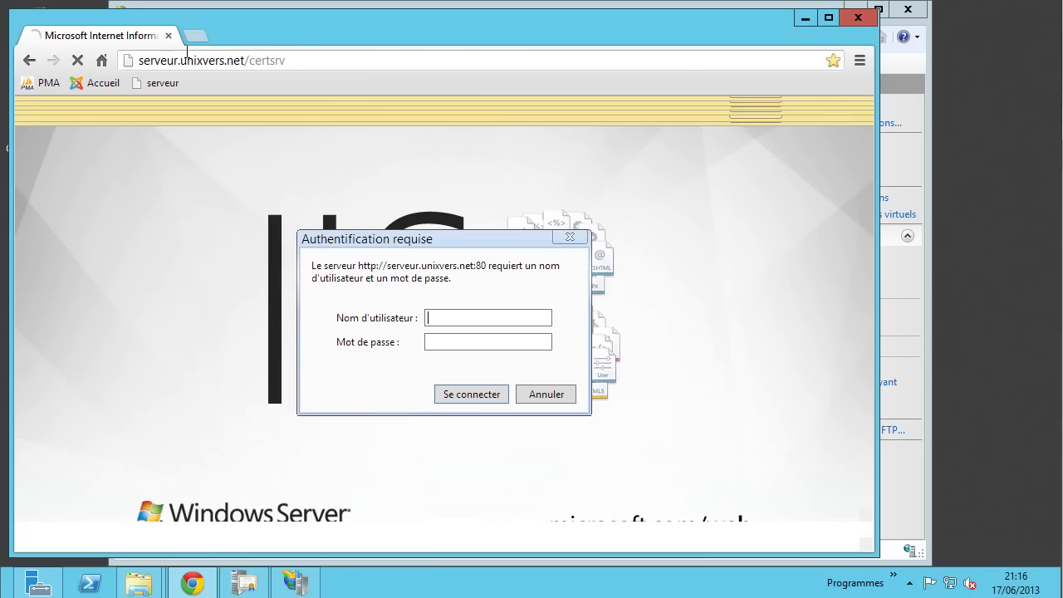
pyautogui.click(490, 317)
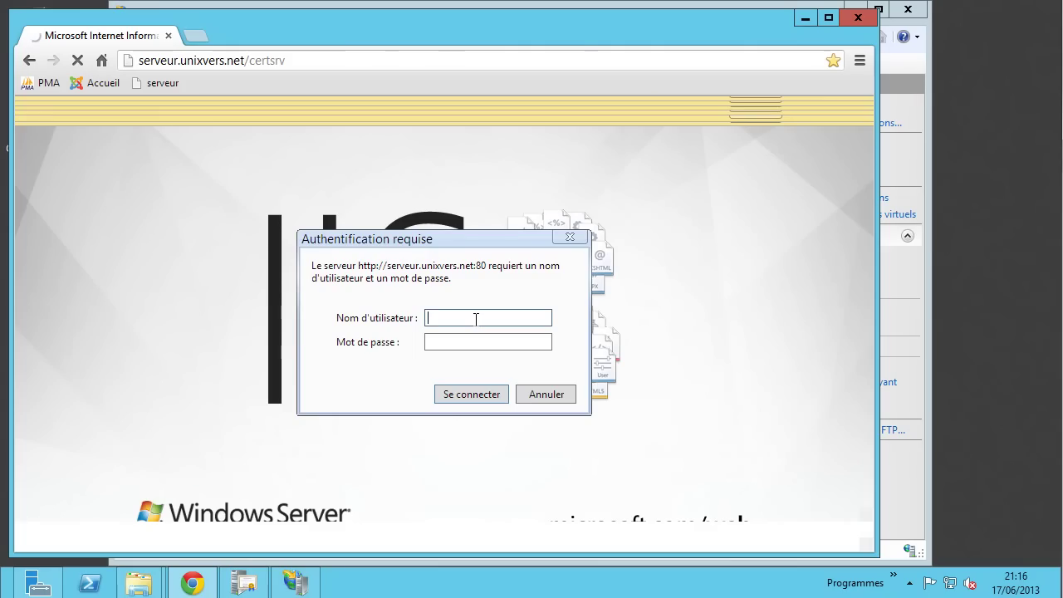
pyautogui.write('UNIXVERS\\adm')
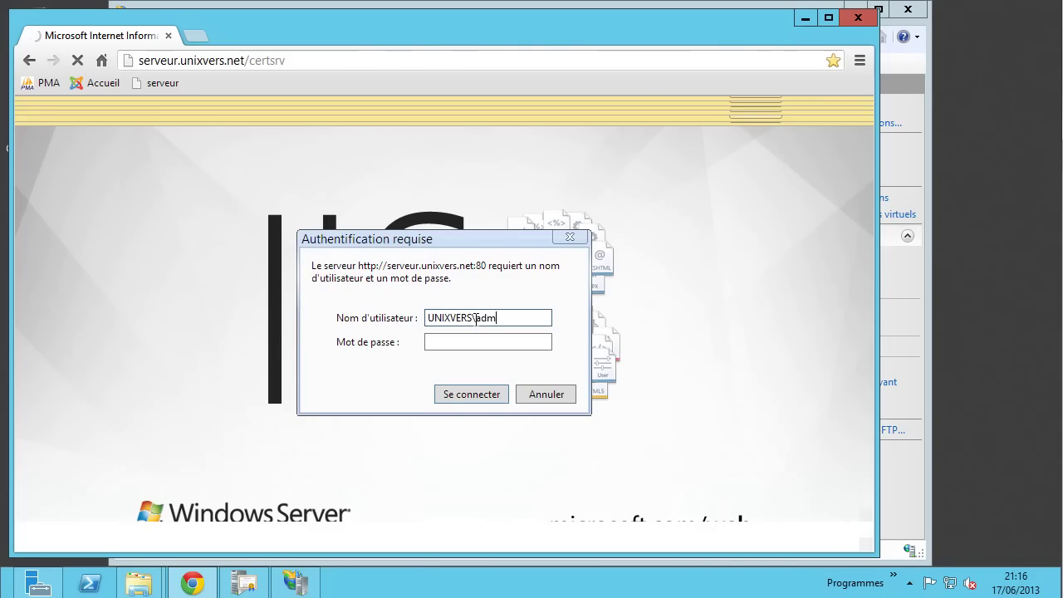
pyautogui.write('inistrateur')
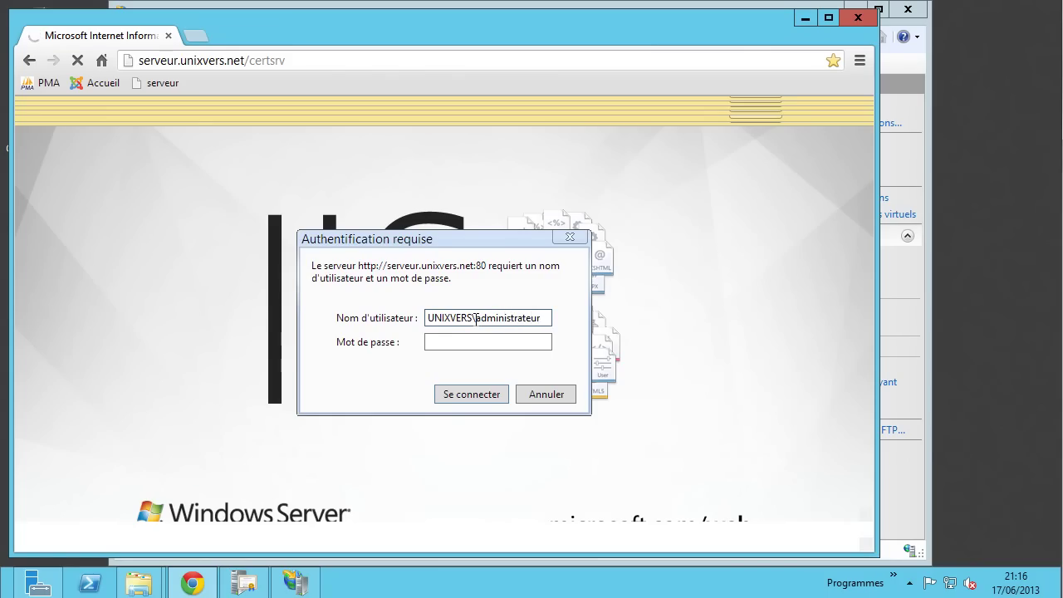
pyautogui.click(471, 342)
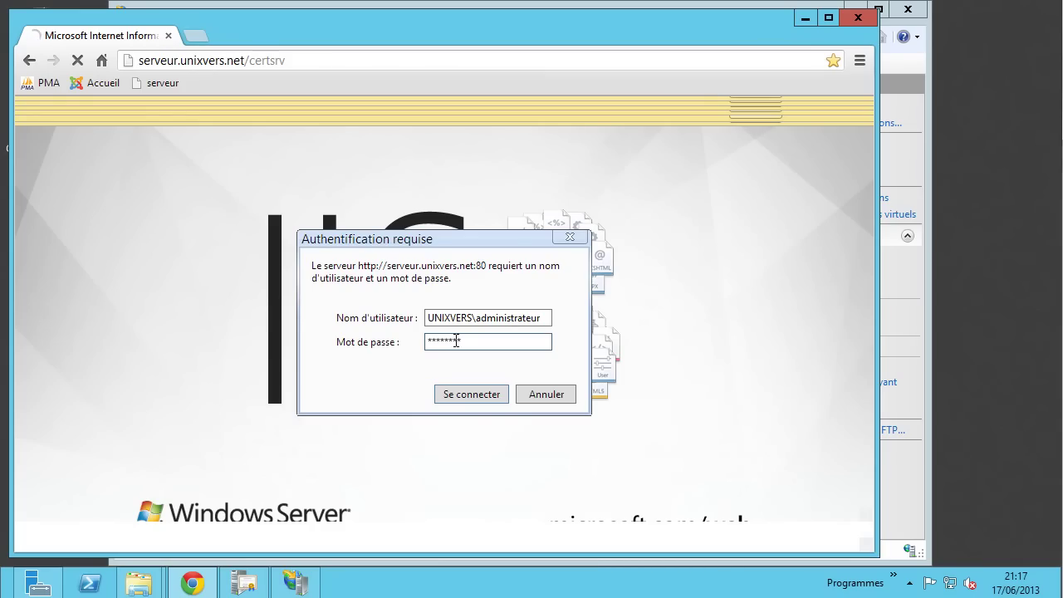
pyautogui.click(481, 394)
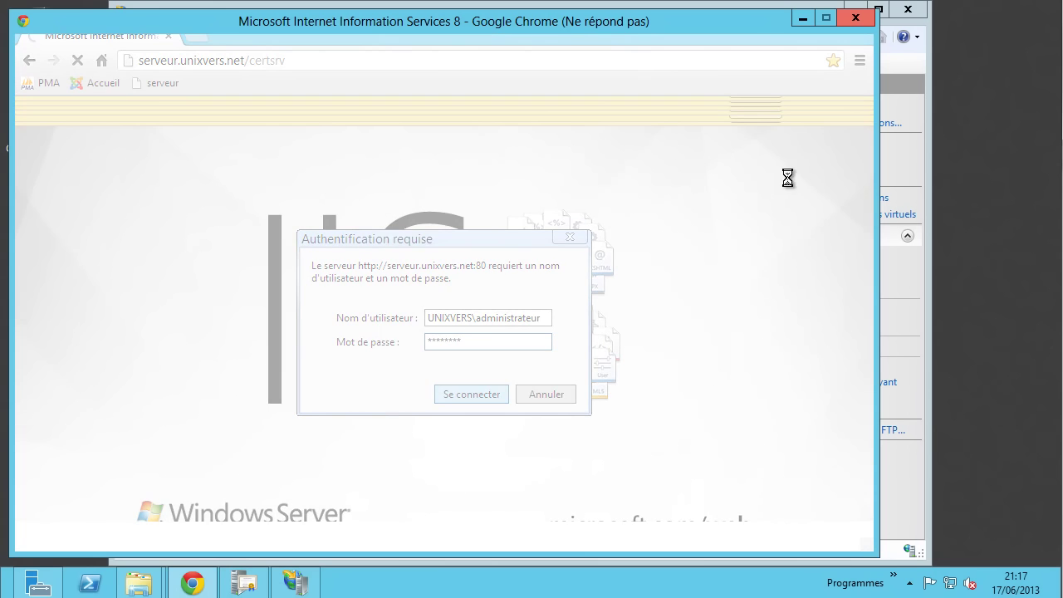
# - Give up waiting on the hung Chrome and open Task Manager's detailed process list
pyautogui.click(855, 18)
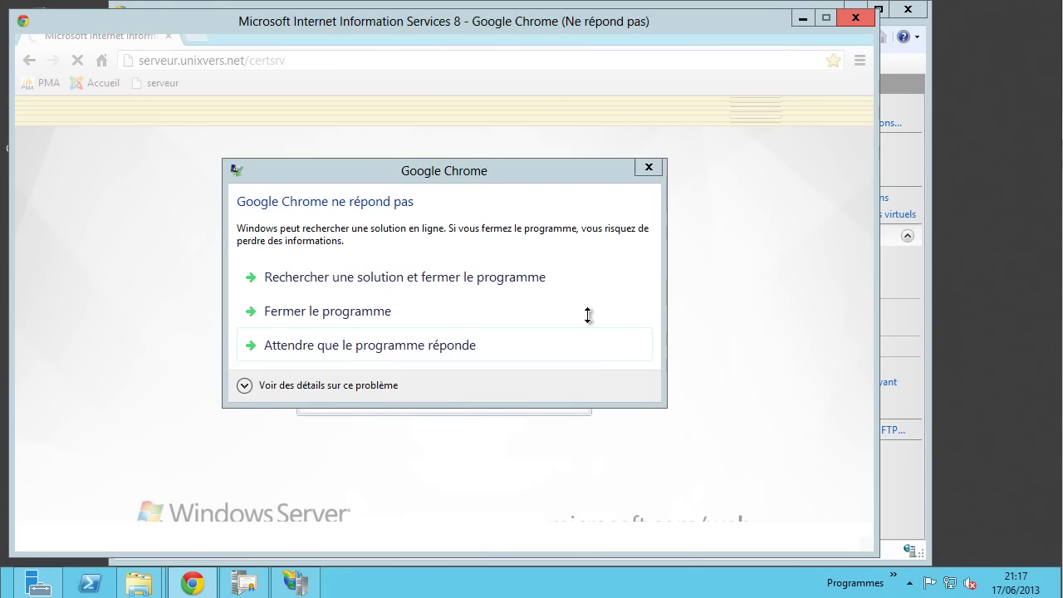
pyautogui.click(415, 333)
pyautogui.rightClick(485, 583)
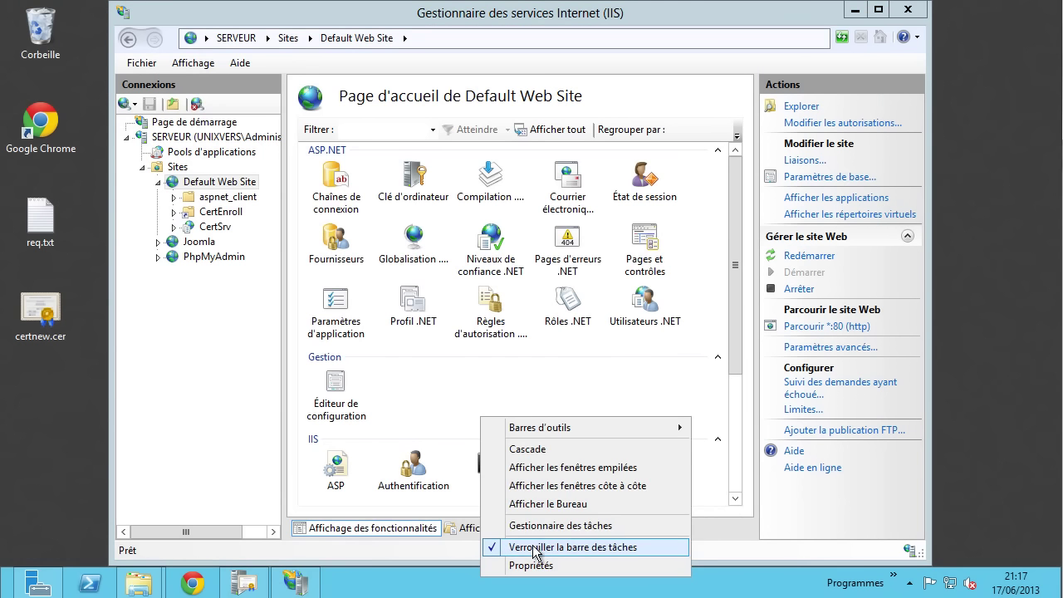
pyautogui.click(539, 523)
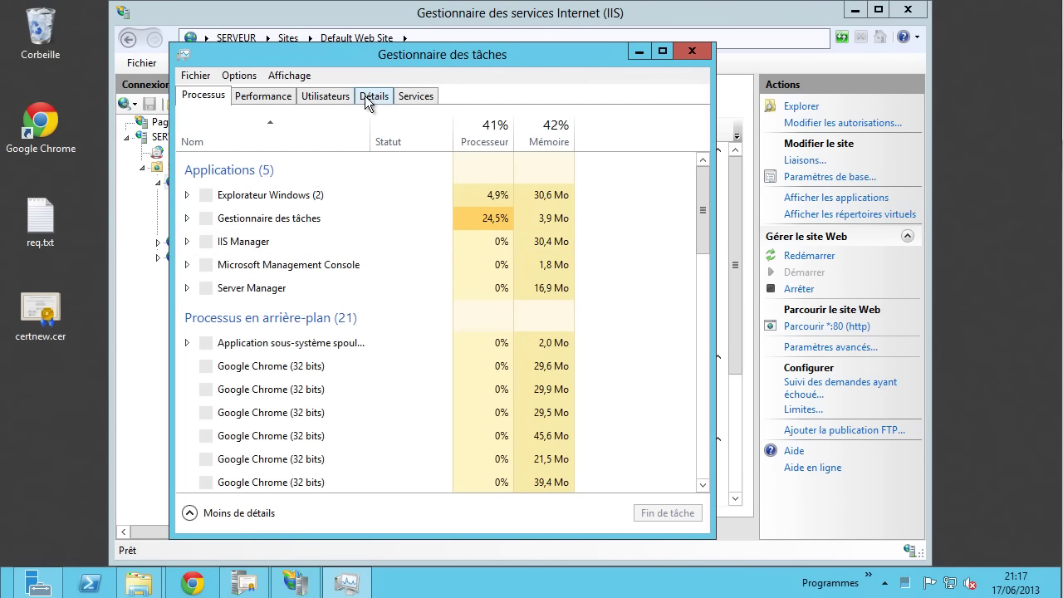
pyautogui.click(372, 96)
# - End chrome.exe processes 3608, 2528 and 4304
pyautogui.rightClick(217, 155)
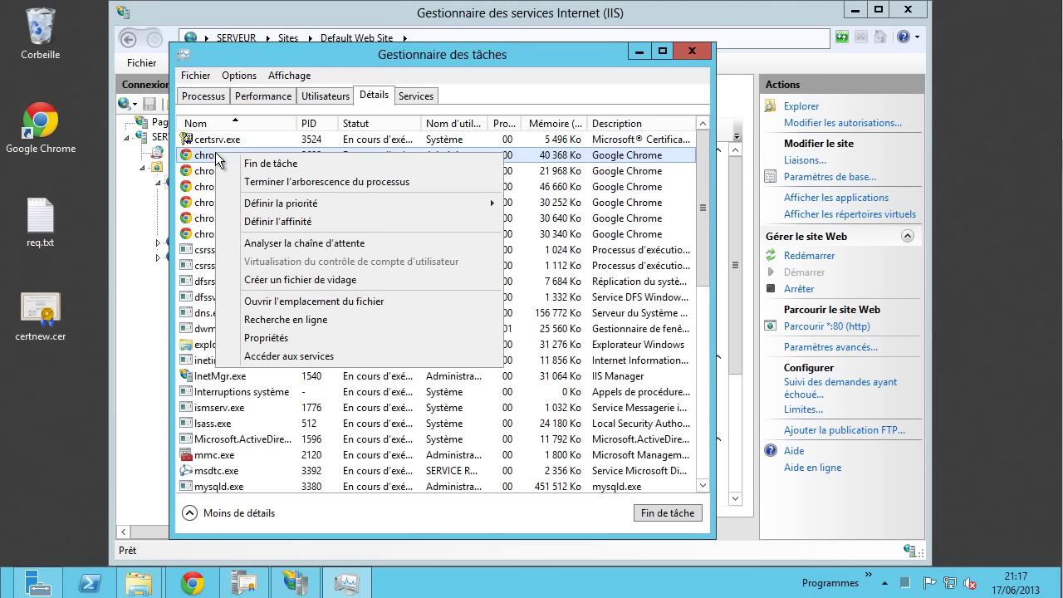
pyautogui.click(233, 163)
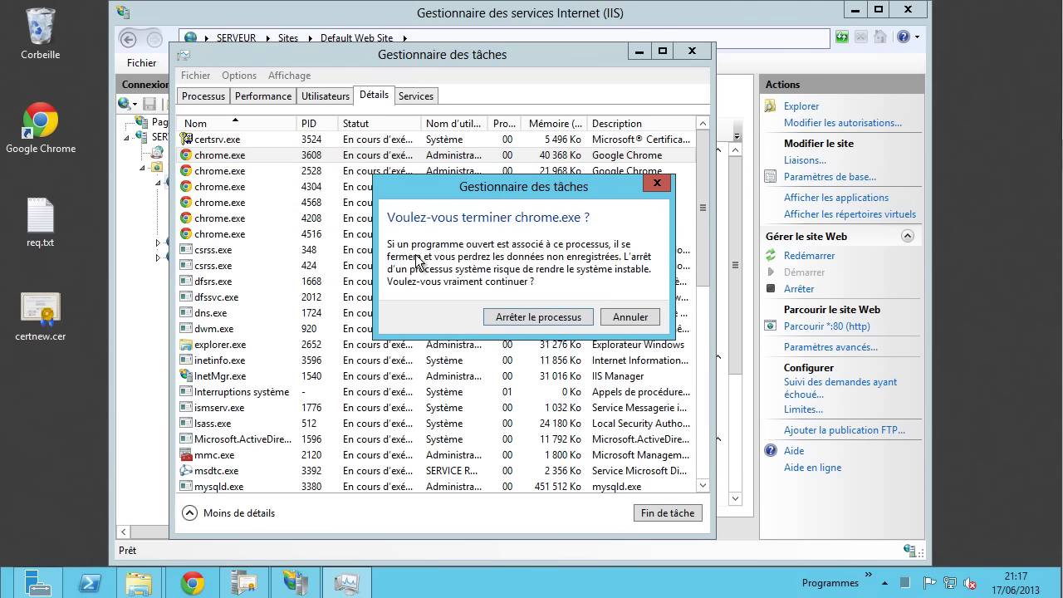
pyautogui.click(506, 320)
pyautogui.rightClick(243, 166)
pyautogui.click(249, 169)
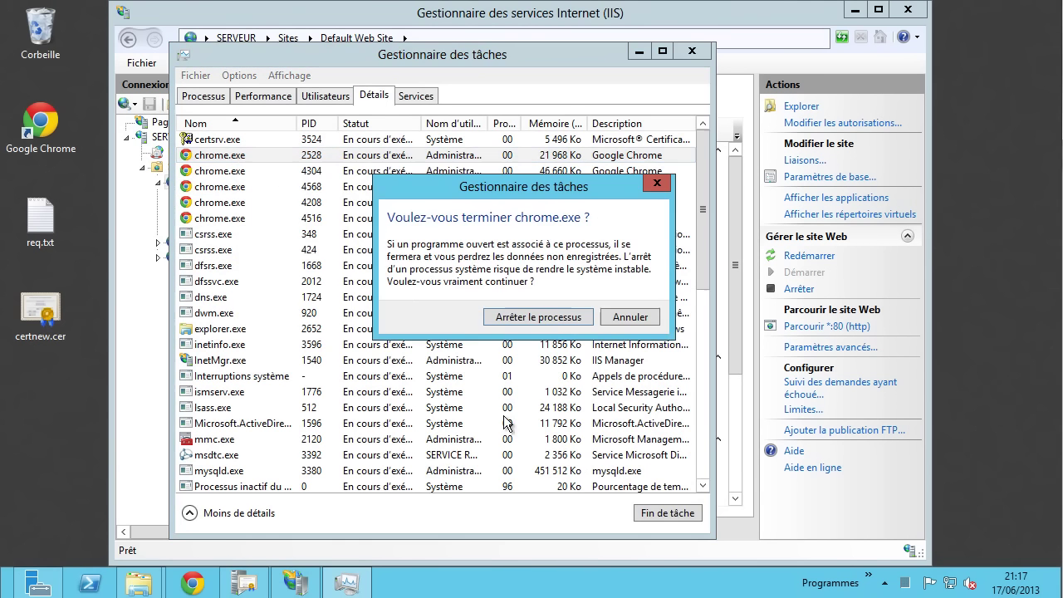
pyautogui.click(521, 326)
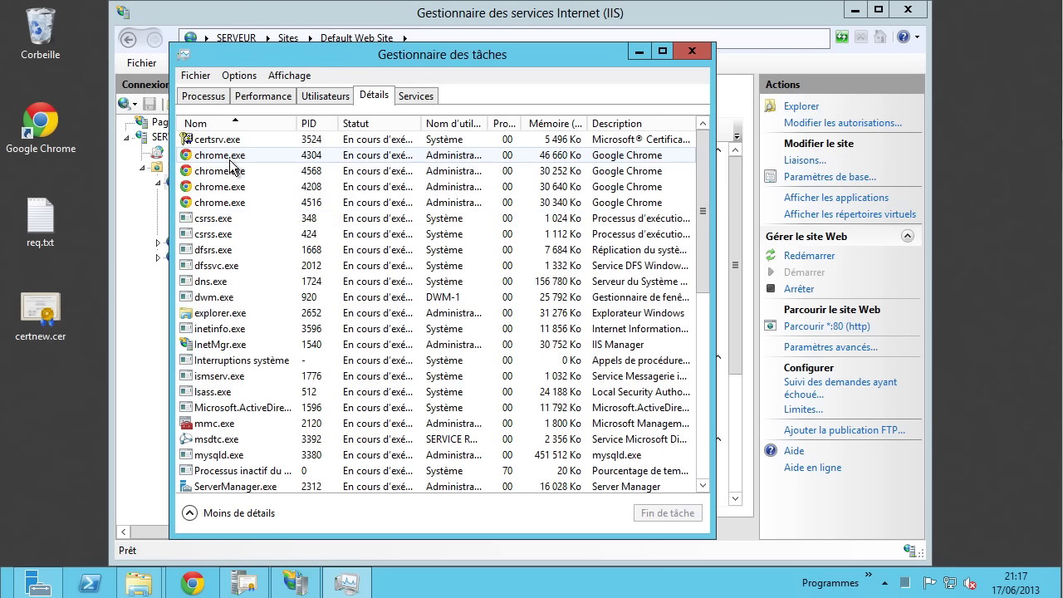
pyautogui.rightClick(233, 159)
pyautogui.click(264, 172)
pyautogui.click(510, 324)
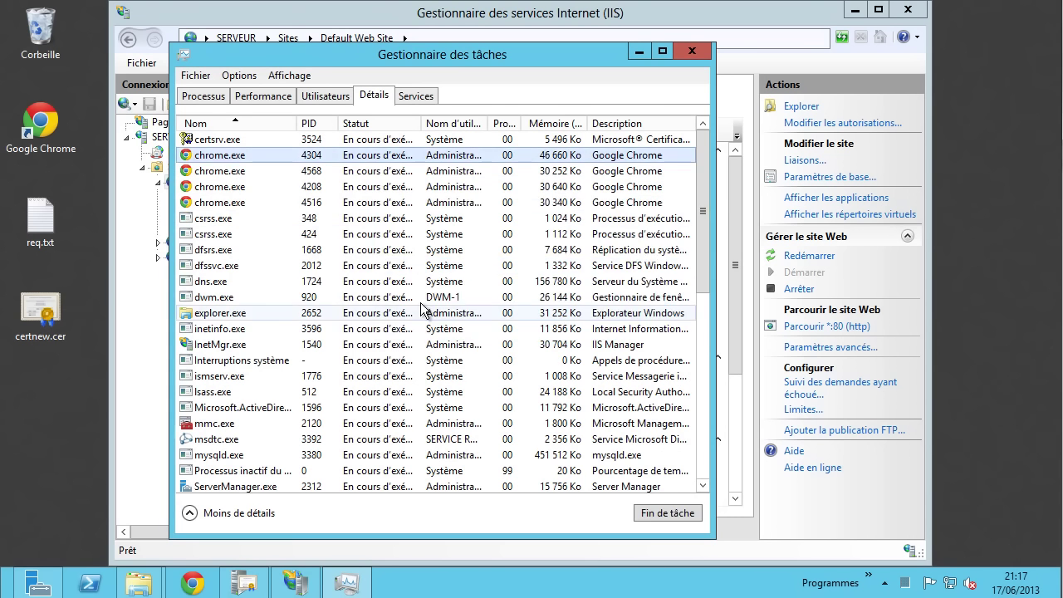
# - End the remaining chrome.exe processes (4568, 4208 and the last) and relaunch Chrome
pyautogui.rightClick(239, 164)
pyautogui.click(253, 171)
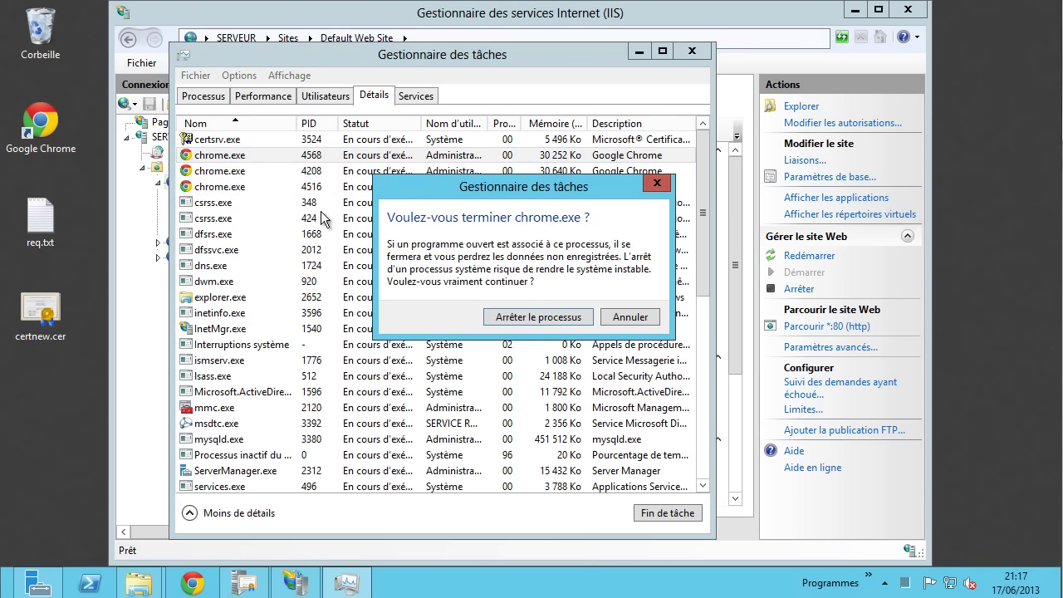
pyautogui.click(505, 324)
pyautogui.rightClick(246, 159)
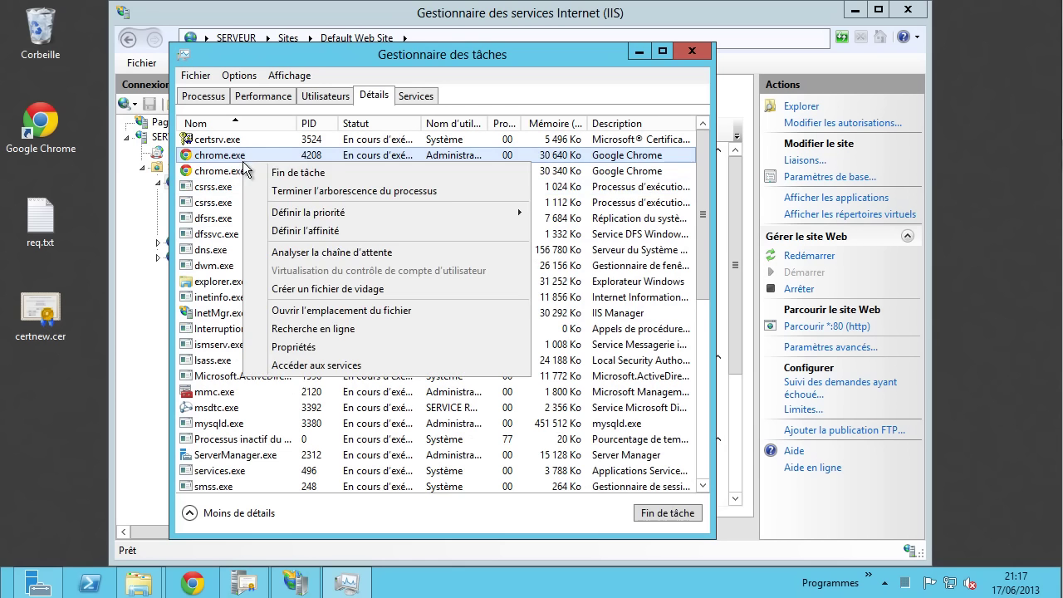
pyautogui.click(263, 173)
pyautogui.click(579, 318)
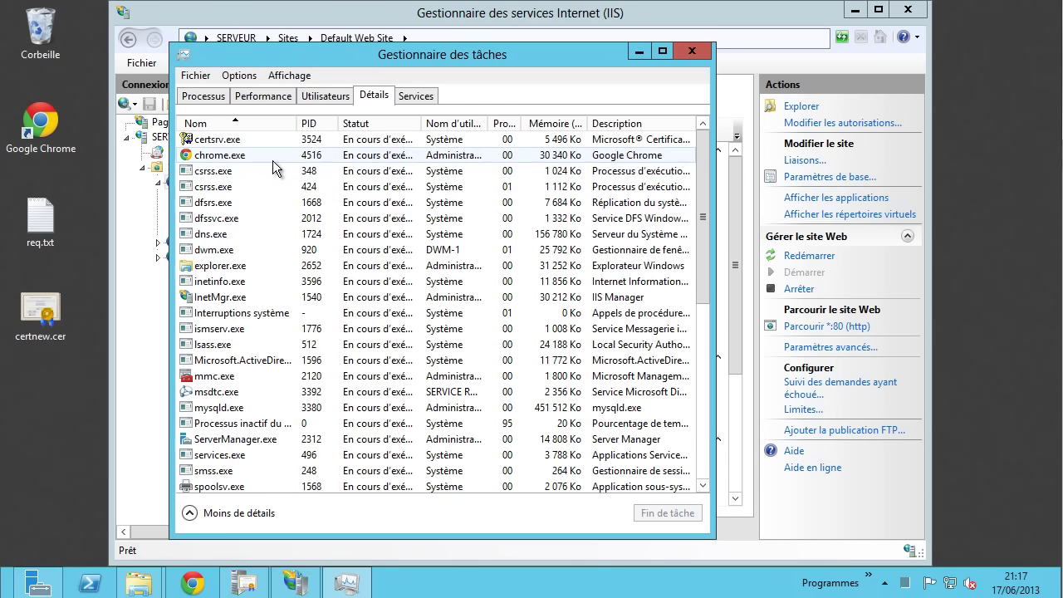
pyautogui.rightClick(257, 155)
pyautogui.click(282, 168)
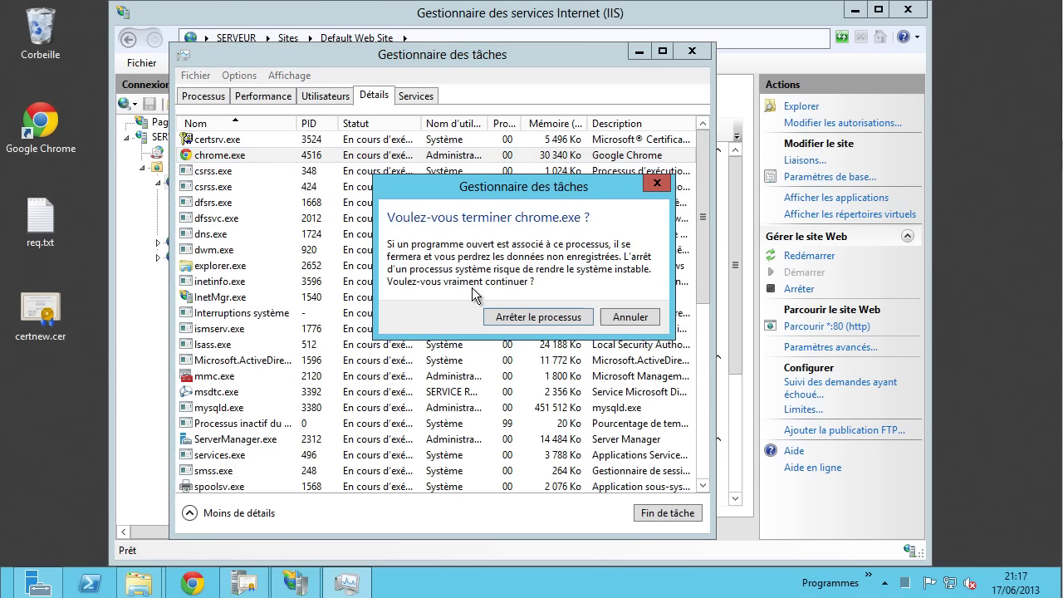
pyautogui.click(508, 322)
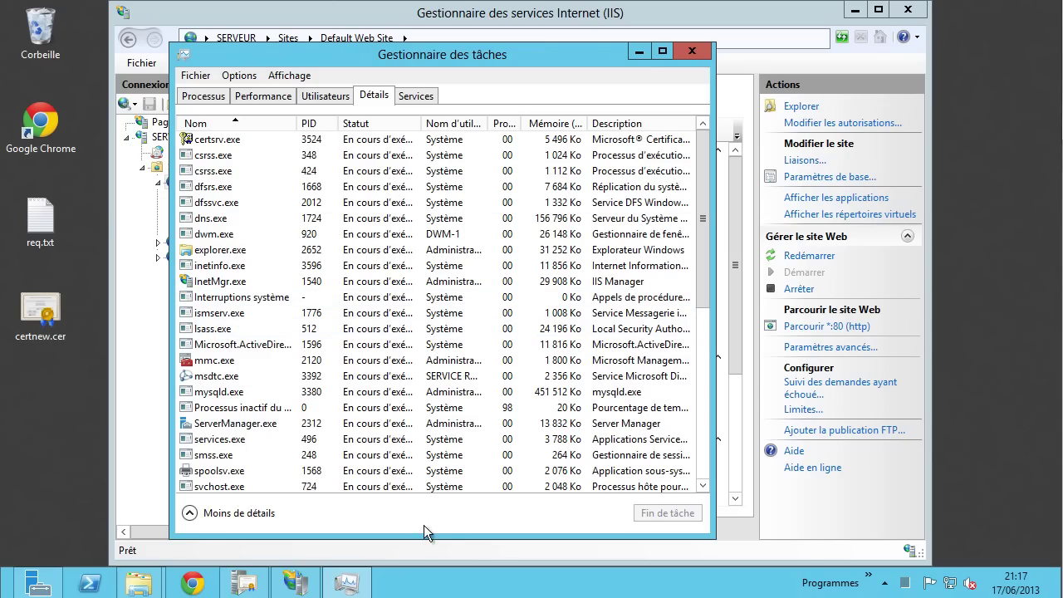
pyautogui.click(205, 584)
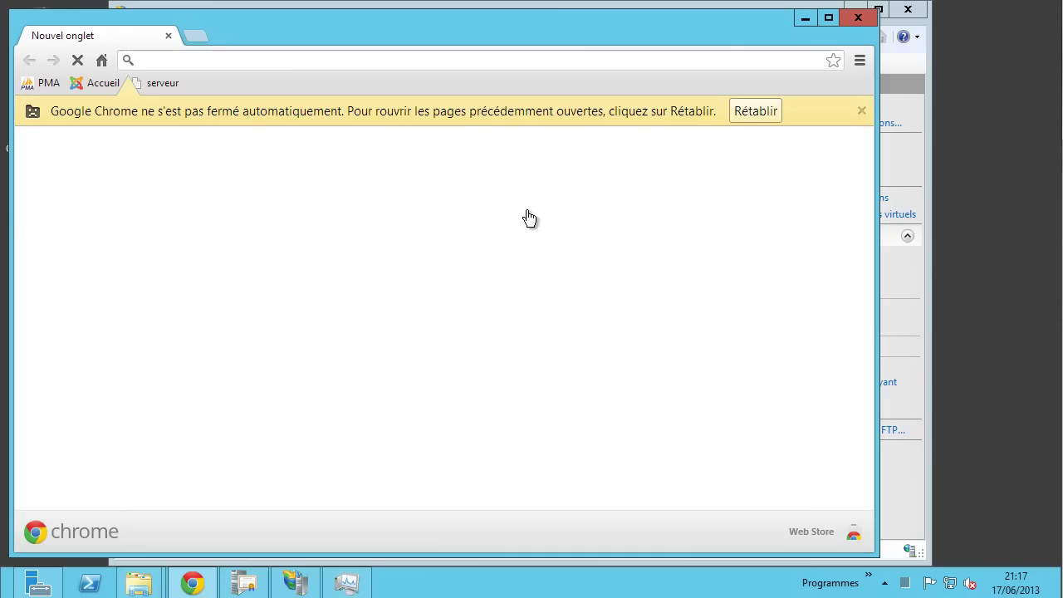
# - Restore the previous tab and open the certsrv/Default.asp address suggestion
pyautogui.click(742, 114)
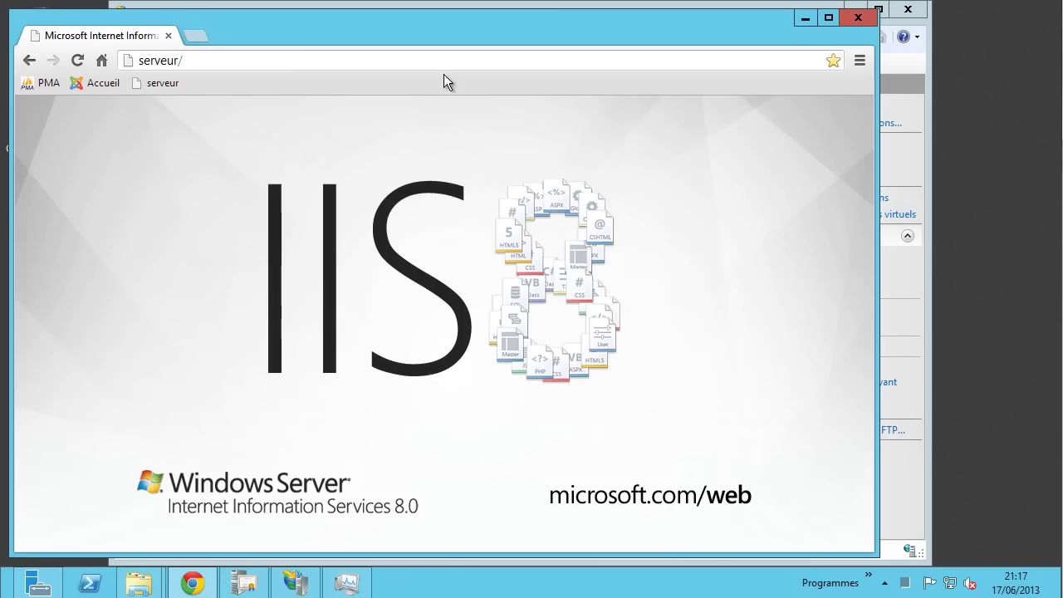
pyautogui.click(285, 60)
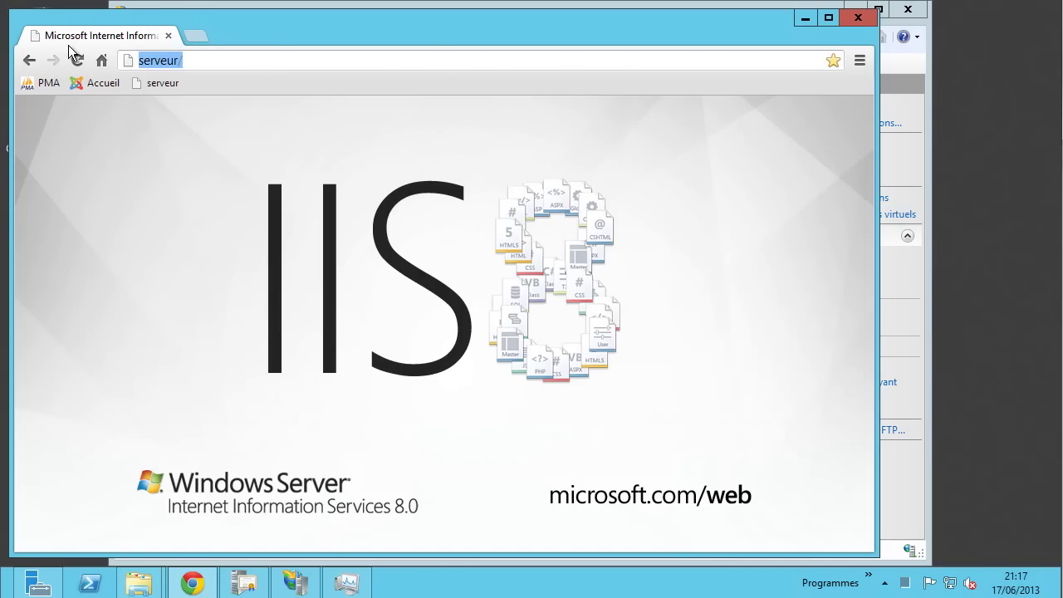
pyautogui.click(254, 66)
pyautogui.press('BackSpace')
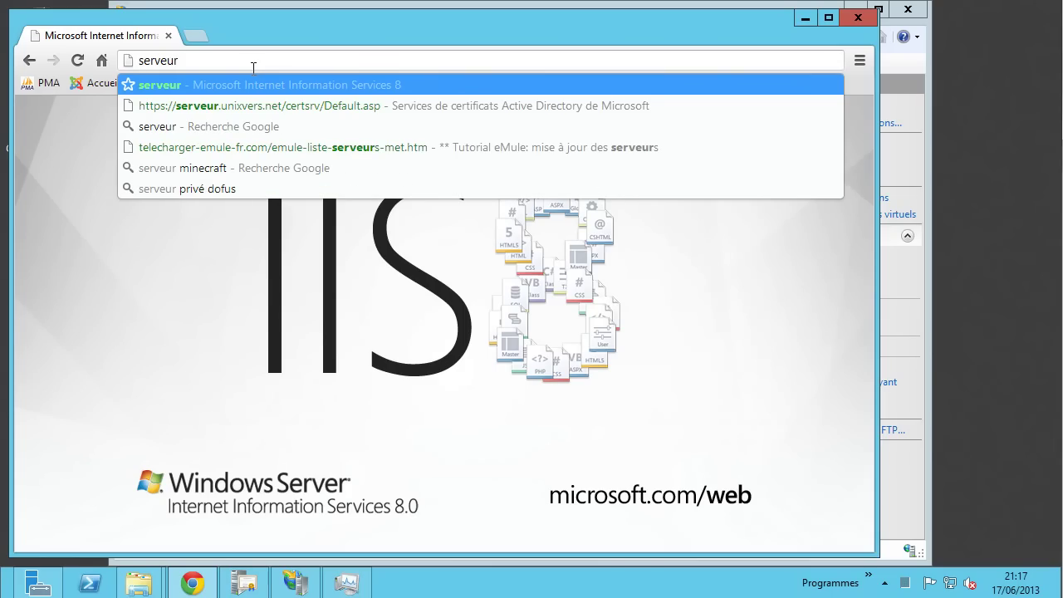
pyautogui.click(289, 108)
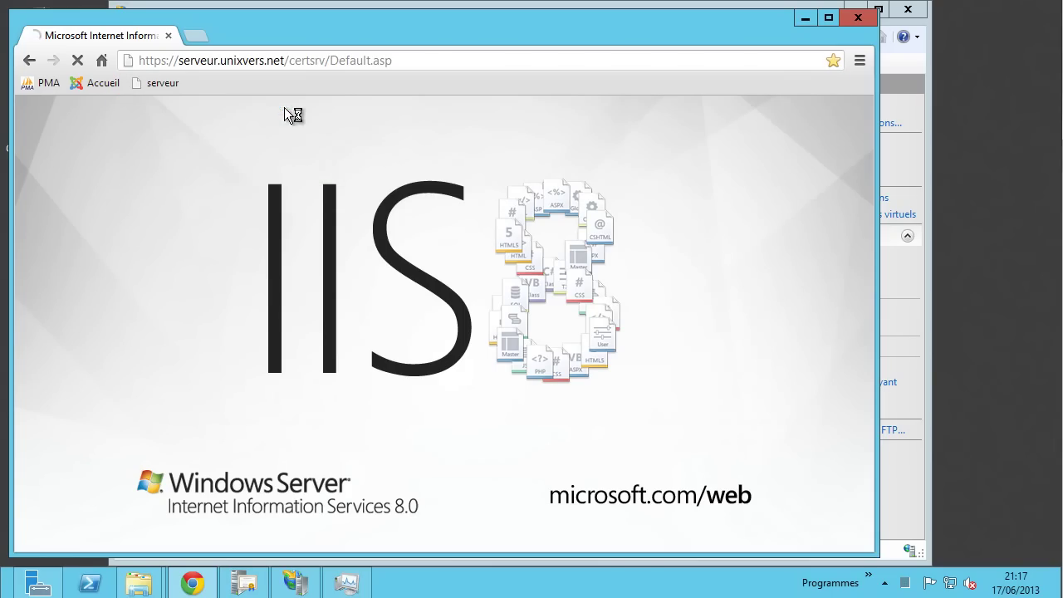
# - Load the page over http, sign in with the UNIXVERS administrator account and save the password
pyautogui.click(167, 60)
pyautogui.click(166, 60)
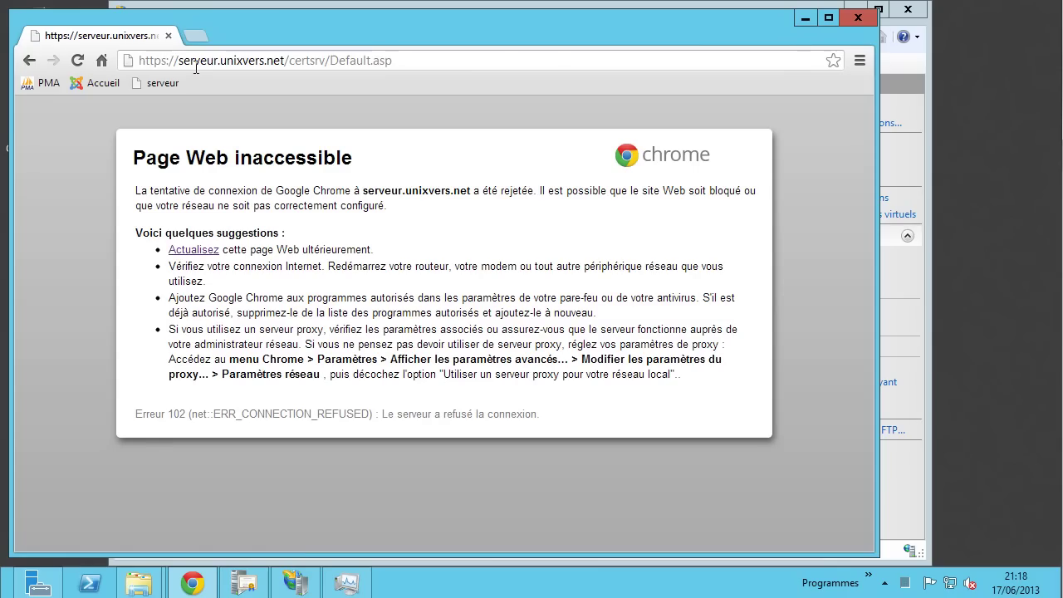
pyautogui.press('BackSpace')
pyautogui.press('Return')
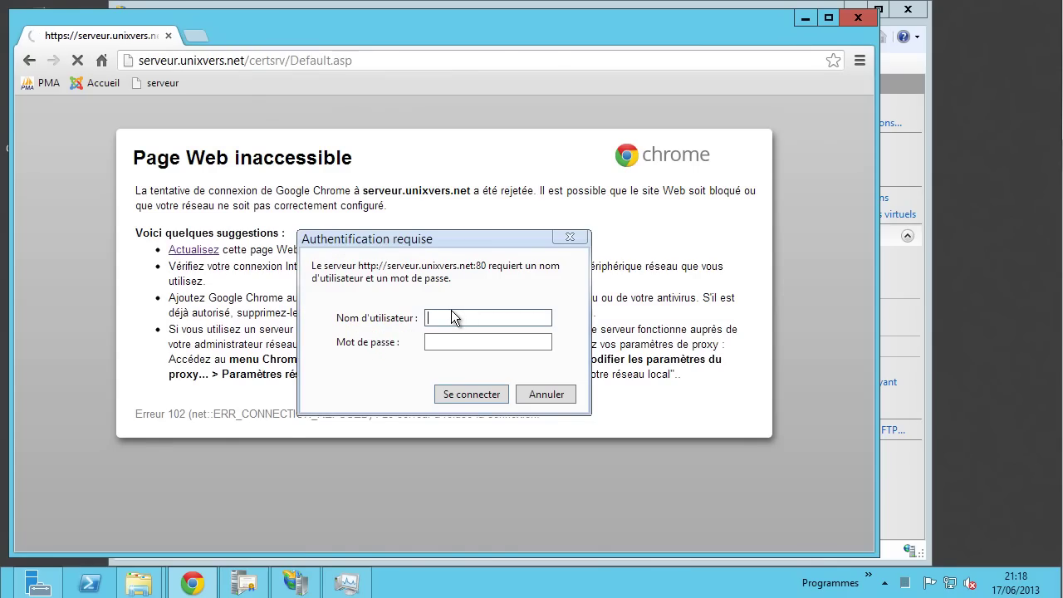
pyautogui.write('UNIXVERS\\administrateur')
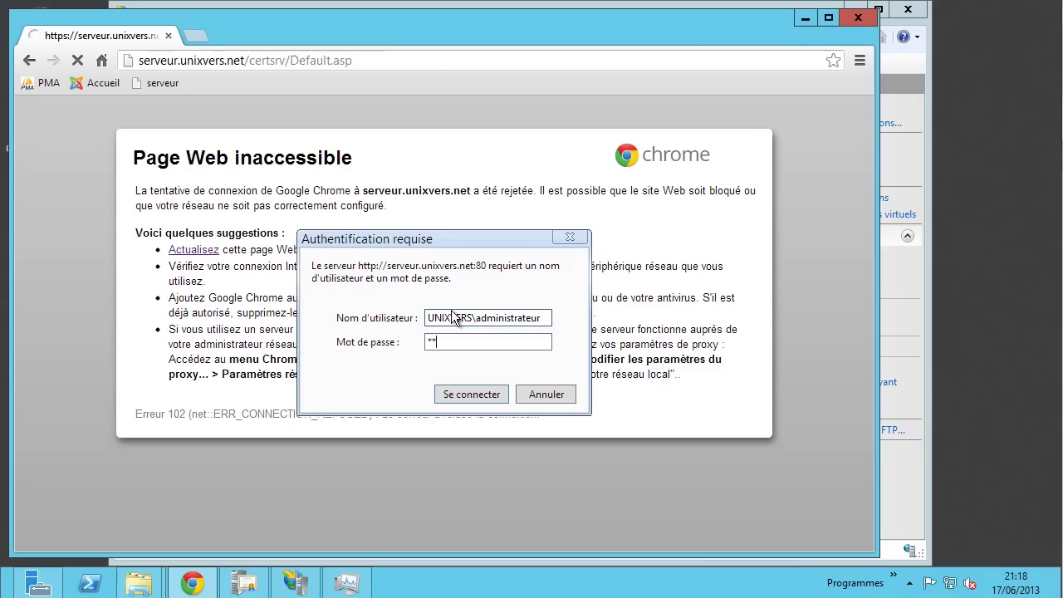
pyautogui.press('Return')
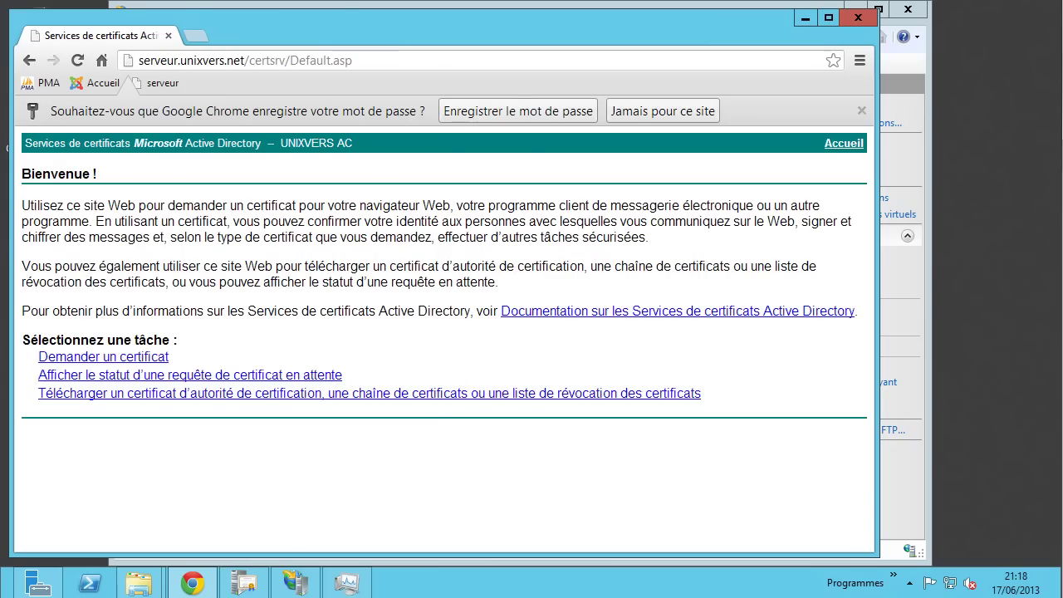
pyautogui.click(526, 110)
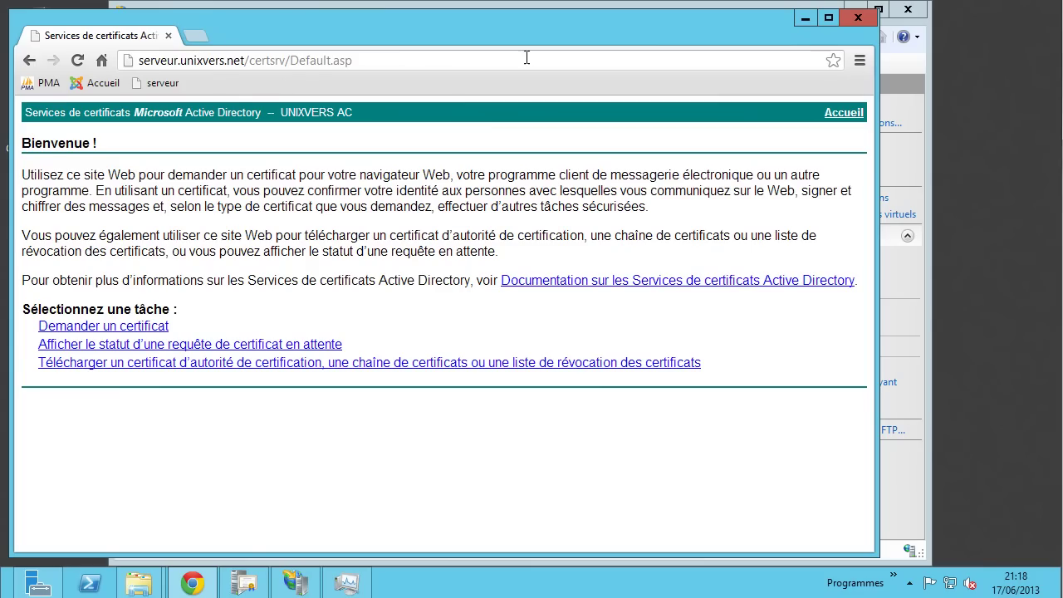
# - Minimize Chrome, close Task Manager and open the CertEnroll virtual directory's folder in Explorer
pyautogui.click(803, 18)
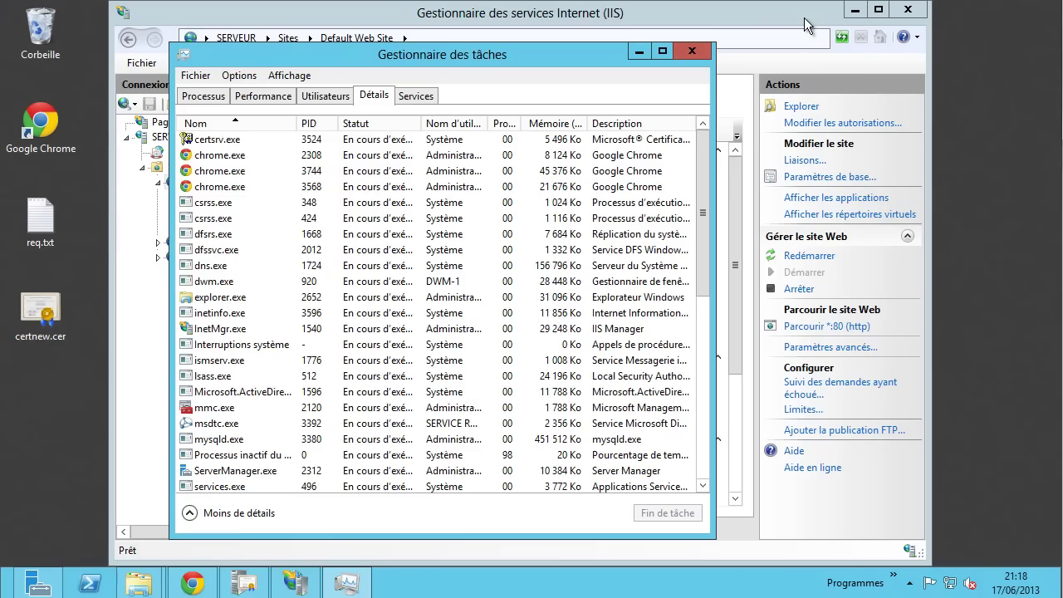
pyautogui.click(692, 51)
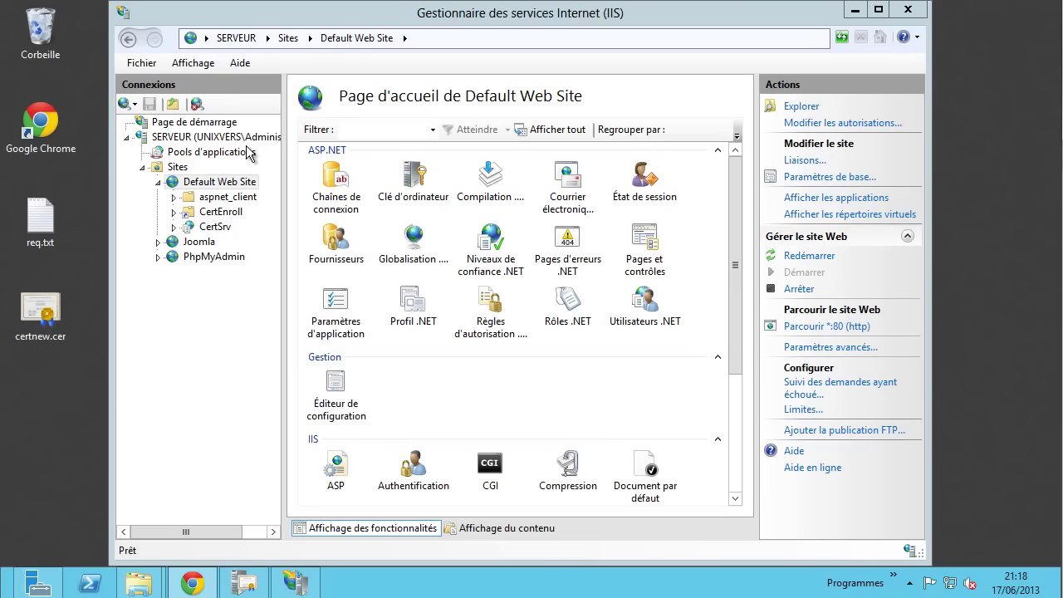
pyautogui.click(220, 212)
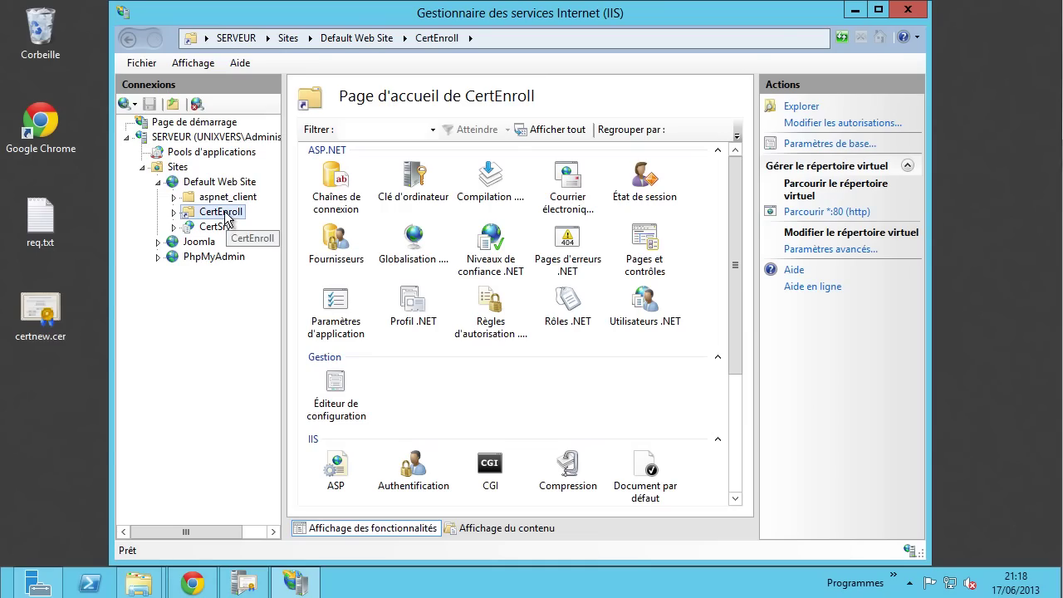
pyautogui.click(800, 105)
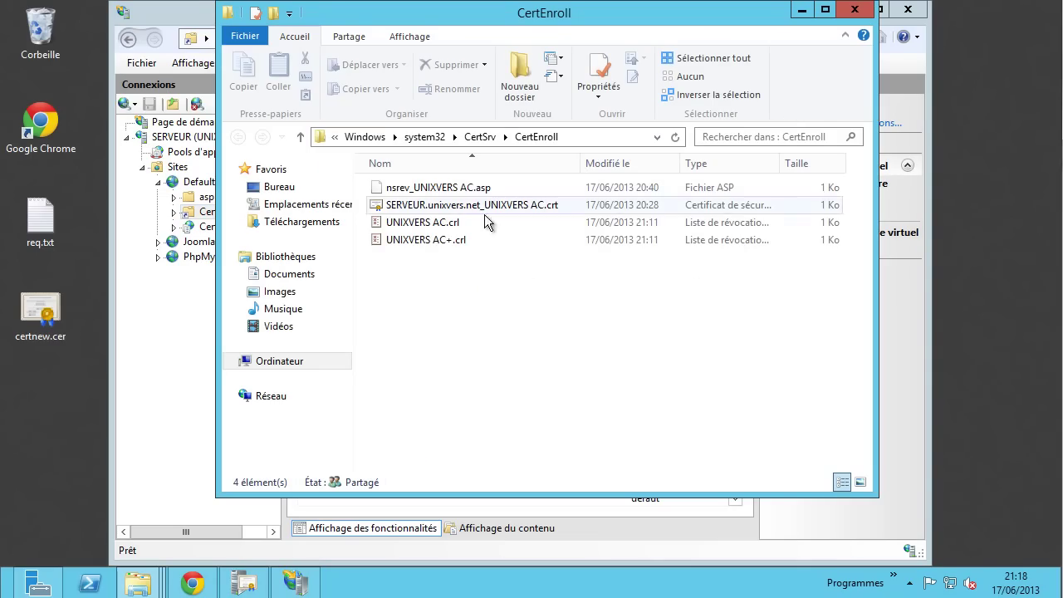
pyautogui.doubleClick(420, 226)
pyautogui.click(127, 58)
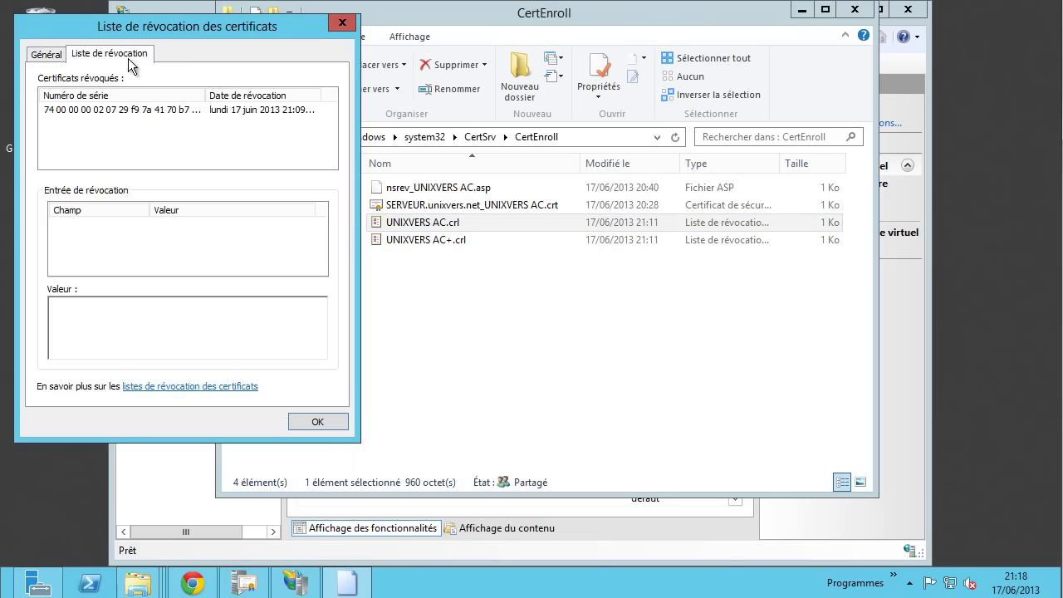
pyautogui.click(202, 113)
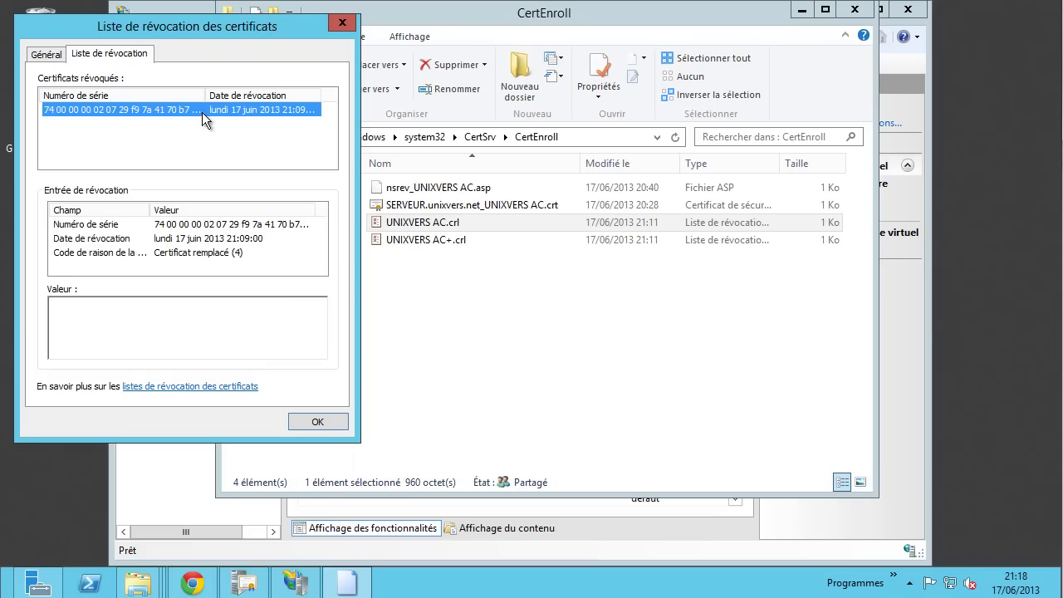
pyautogui.click(186, 258)
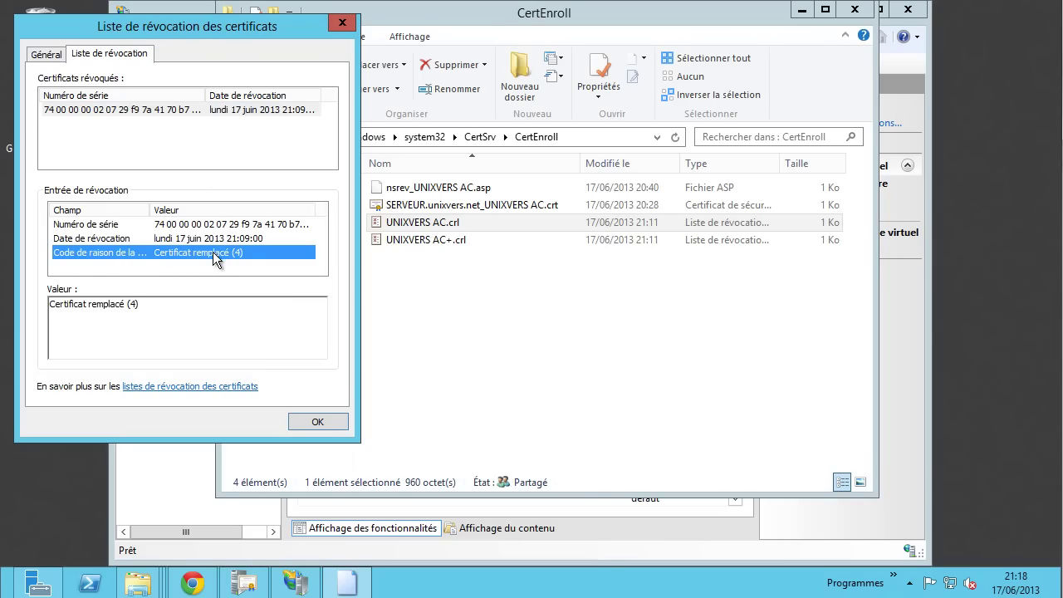
pyautogui.click(172, 110)
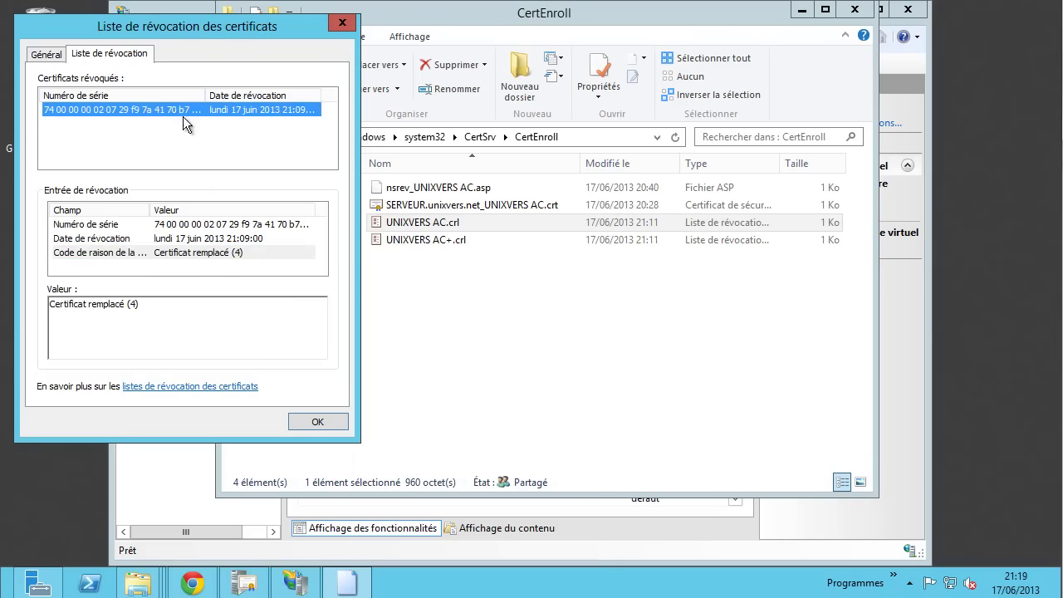
pyautogui.click(217, 240)
pyautogui.click(214, 225)
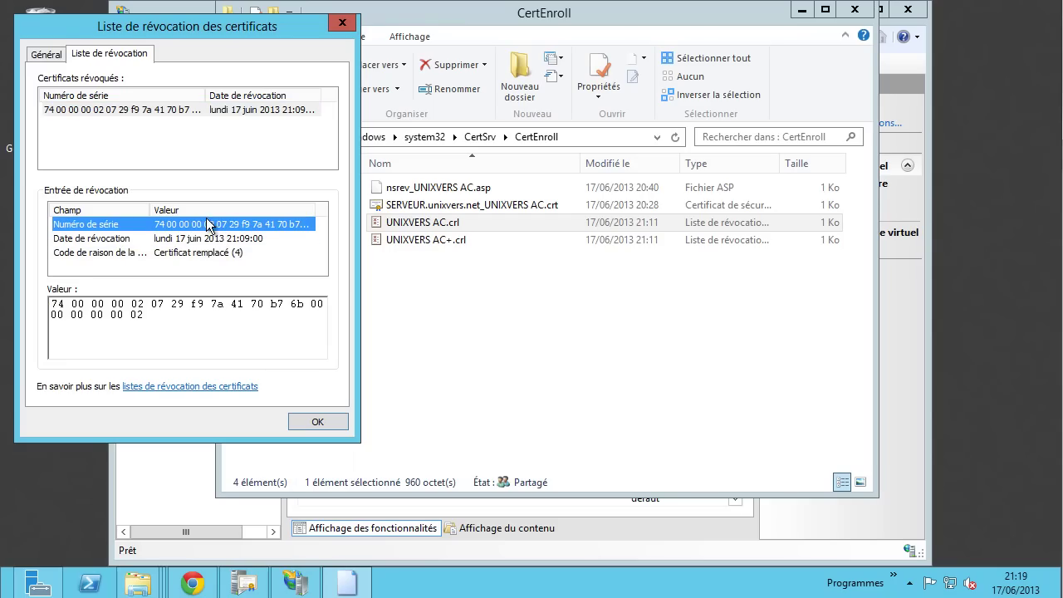
pyautogui.click(61, 57)
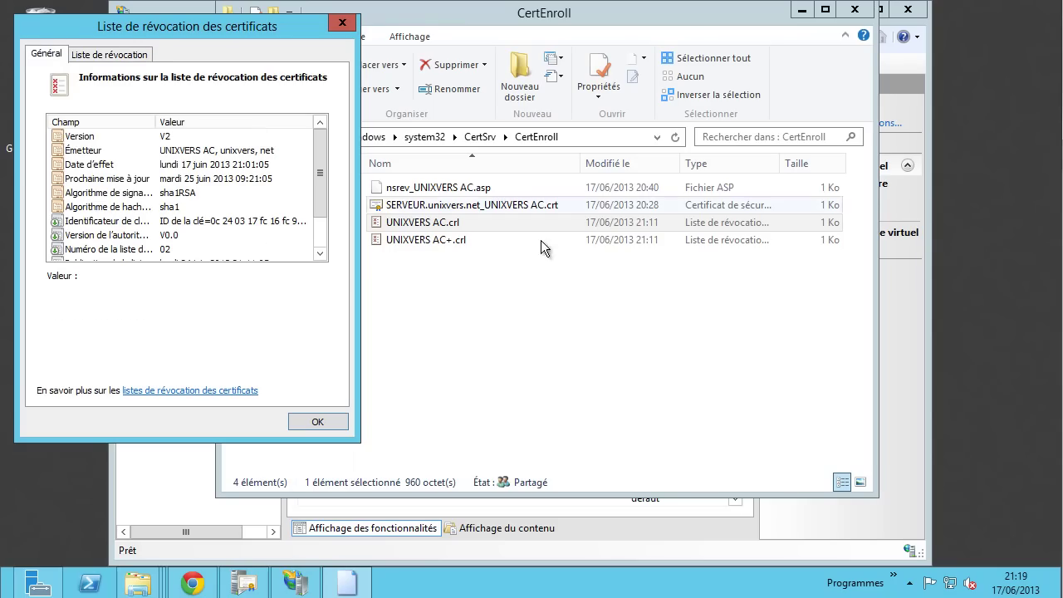
pyautogui.click(340, 422)
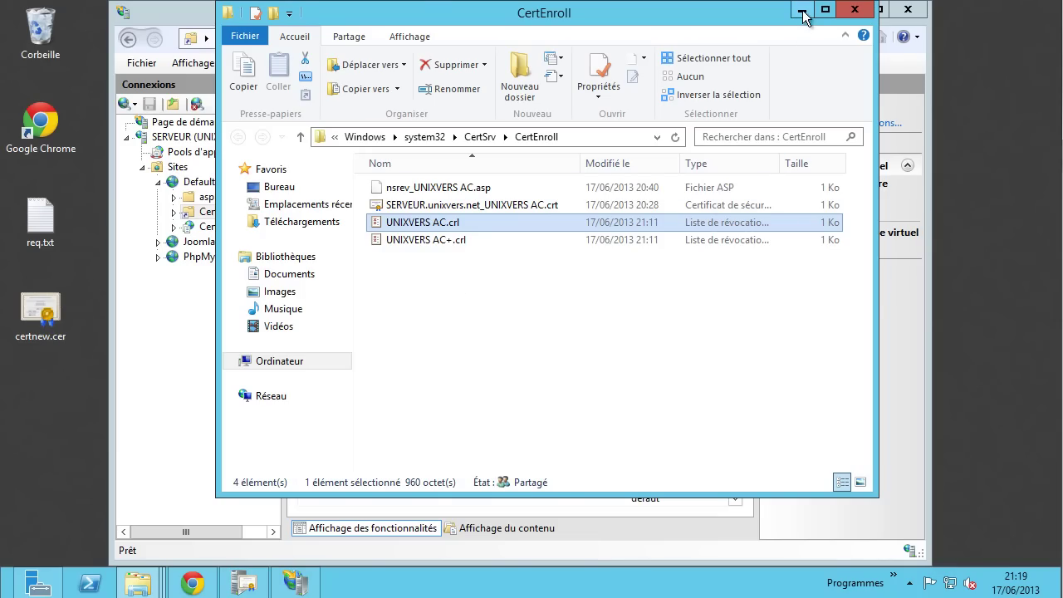
pyautogui.click(531, 342)
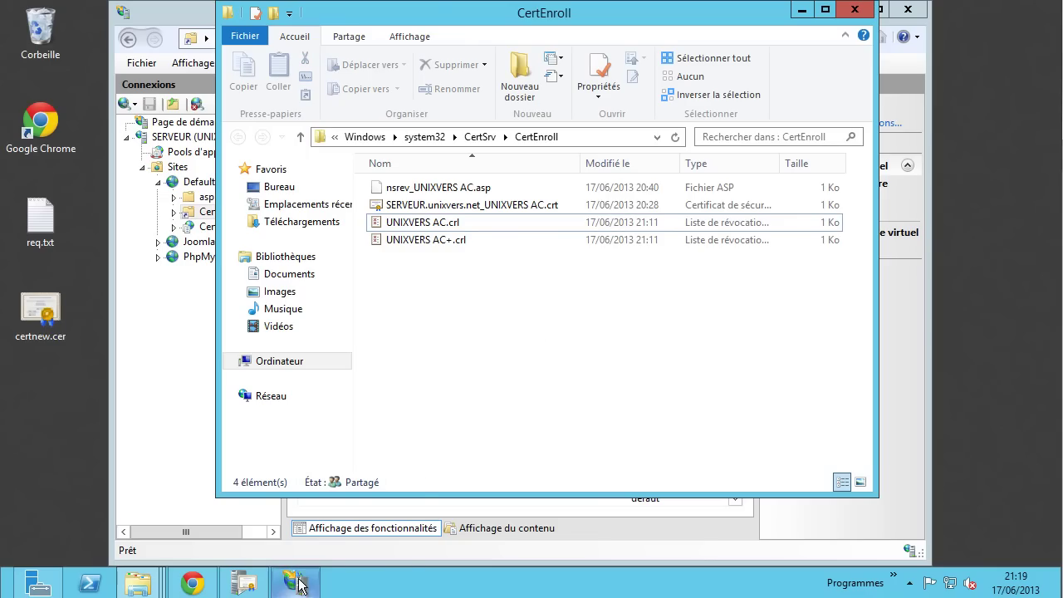
pyautogui.click(251, 586)
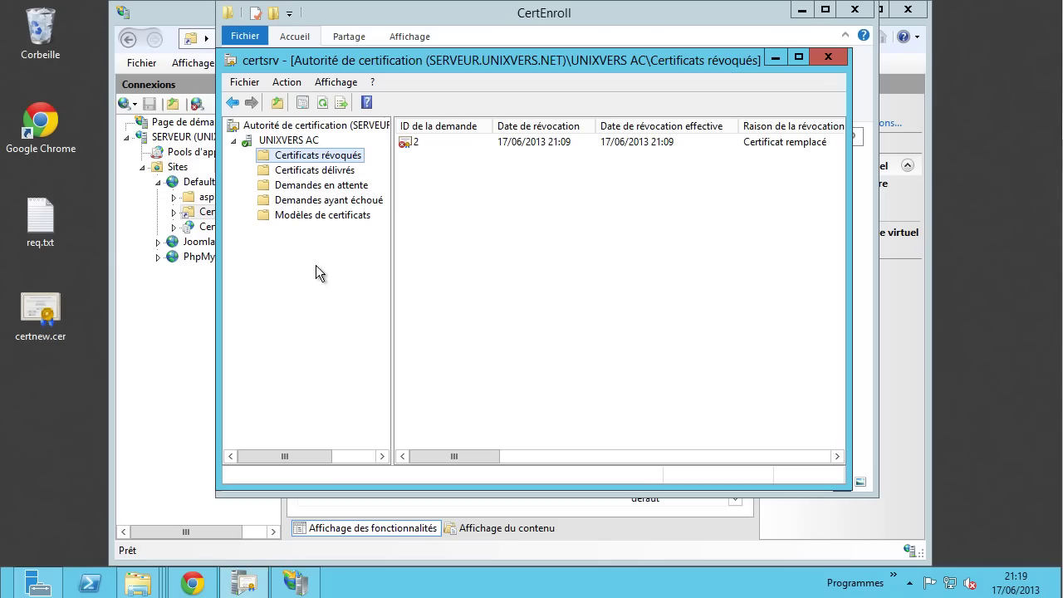
pyautogui.click(288, 140)
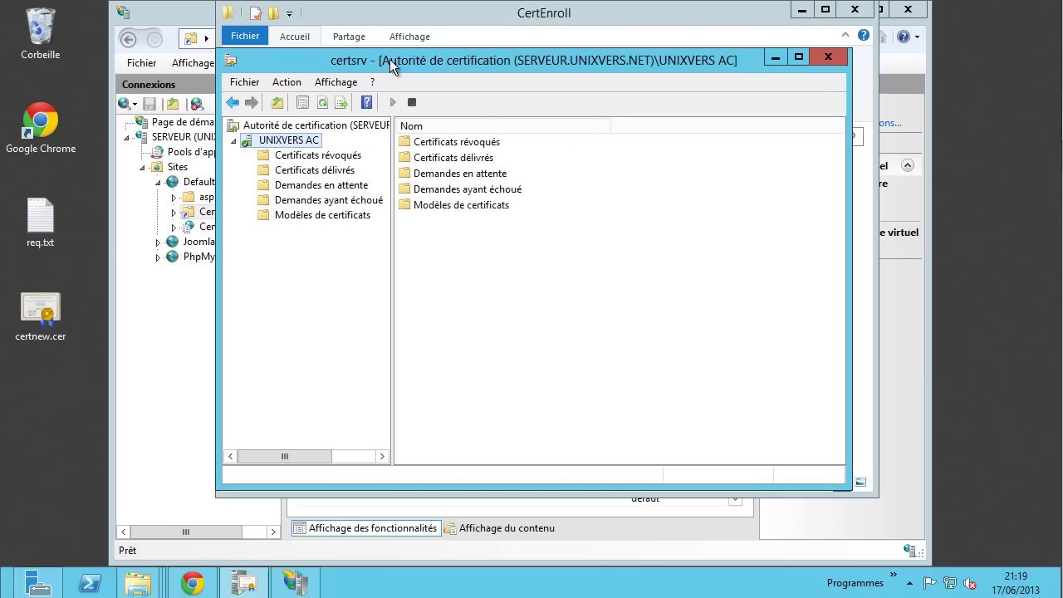
pyautogui.rightClick(271, 138)
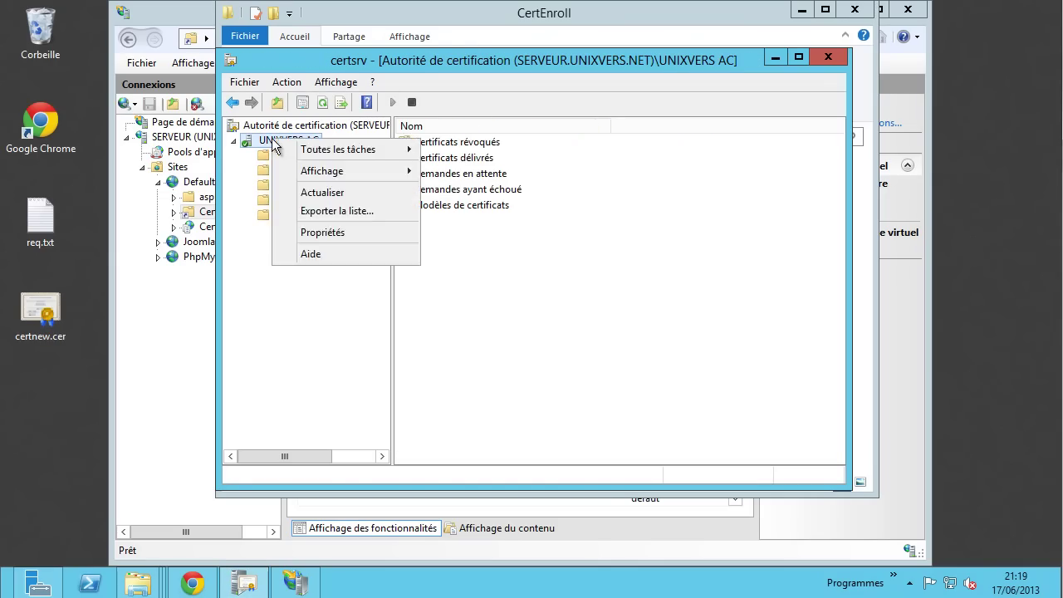
pyautogui.click(329, 234)
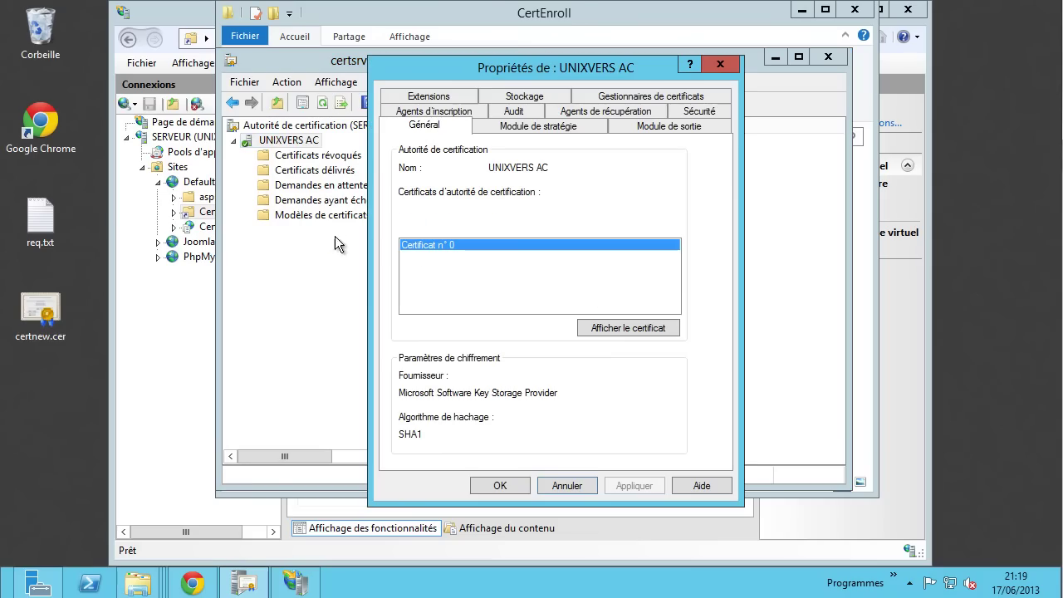
pyautogui.click(428, 97)
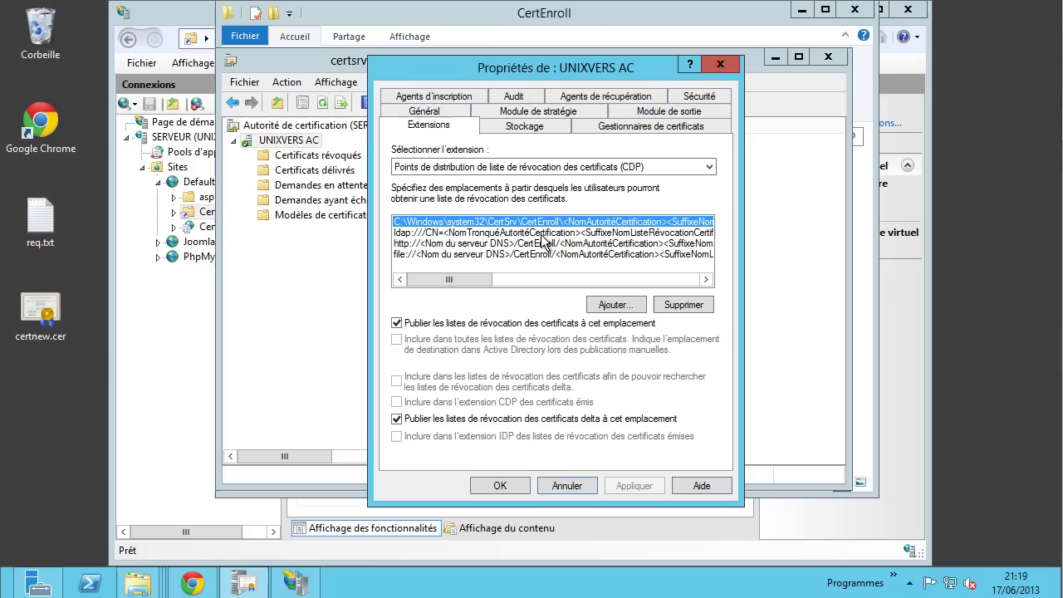
pyautogui.click(458, 234)
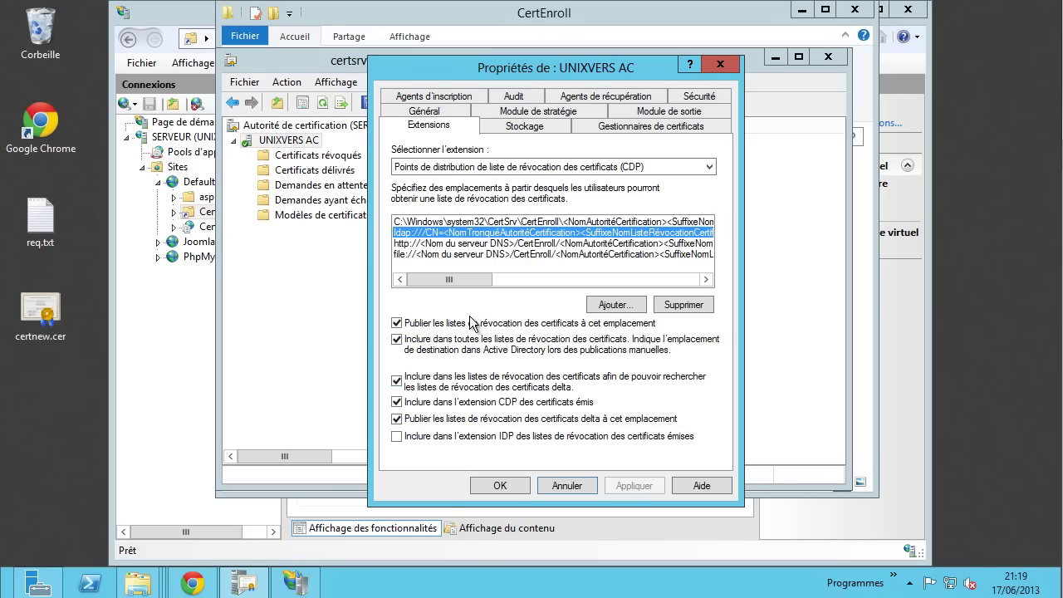
pyautogui.click(490, 244)
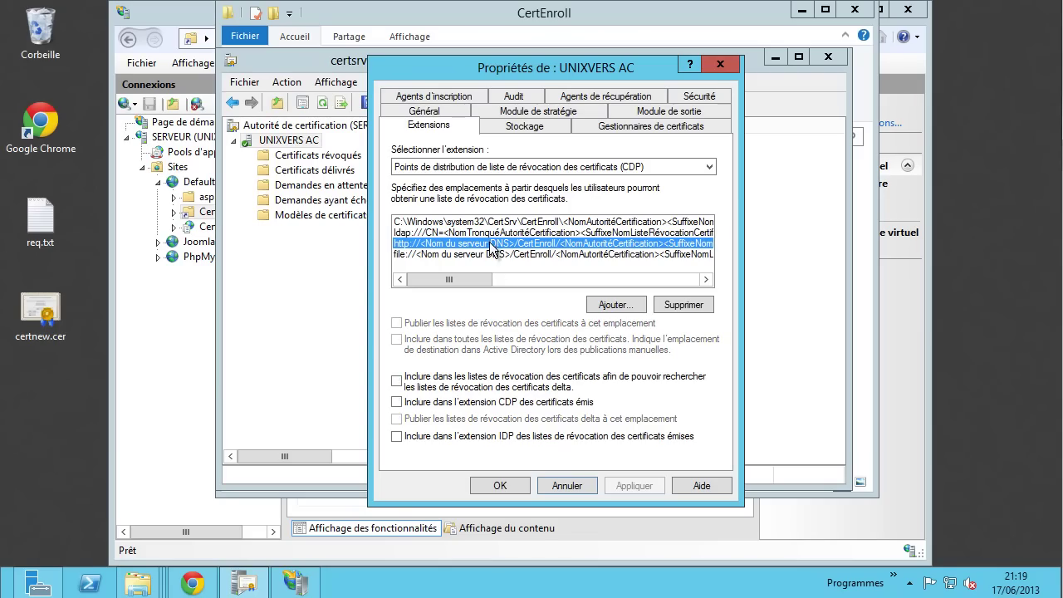
pyautogui.click(496, 255)
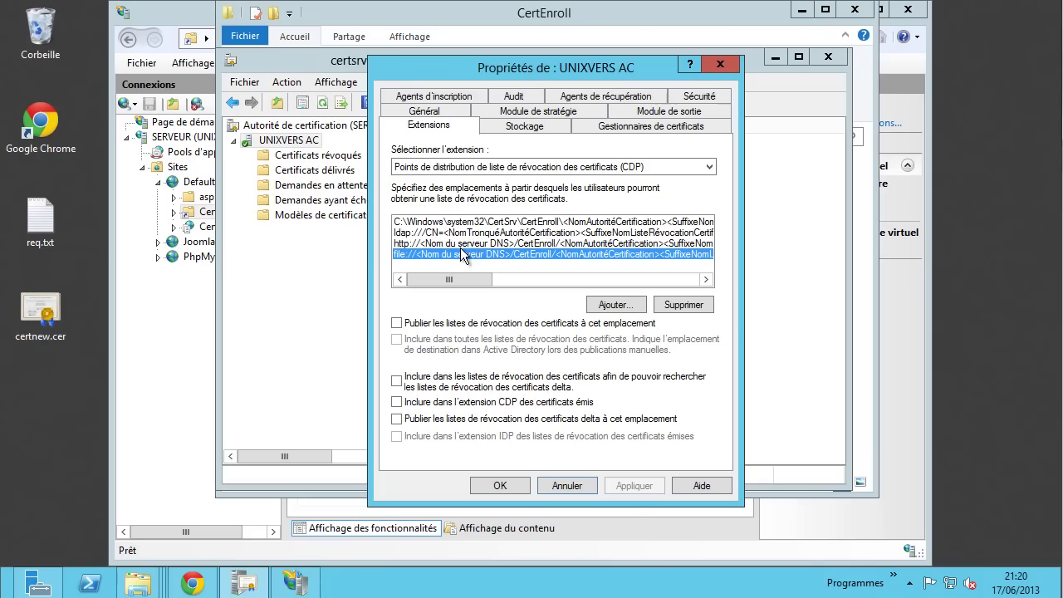
pyautogui.click(460, 245)
pyautogui.click(458, 255)
pyautogui.click(540, 245)
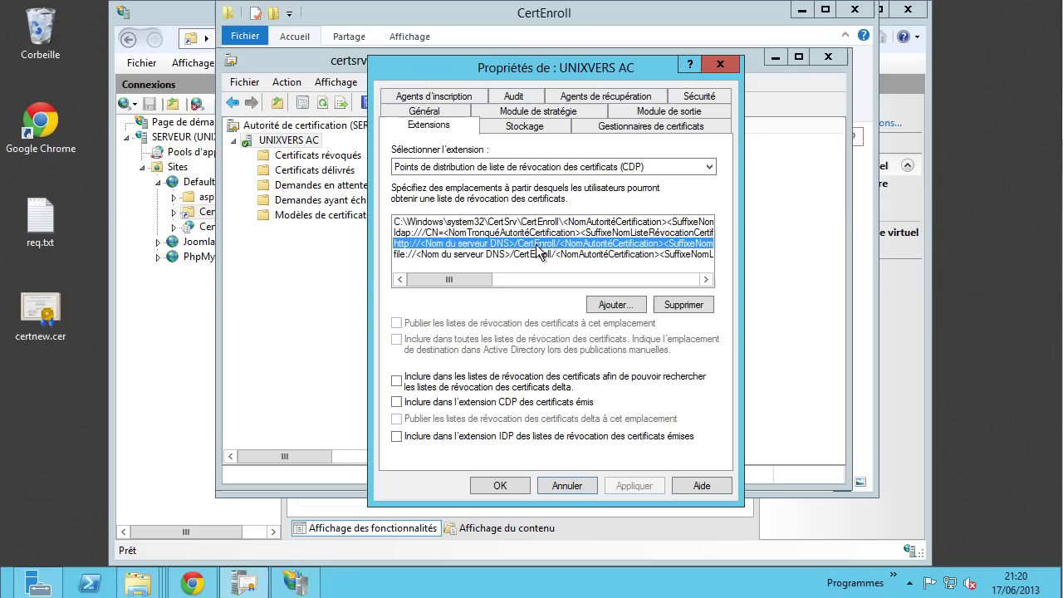
pyautogui.moveTo(483, 281); pyautogui.dragTo(504, 285)
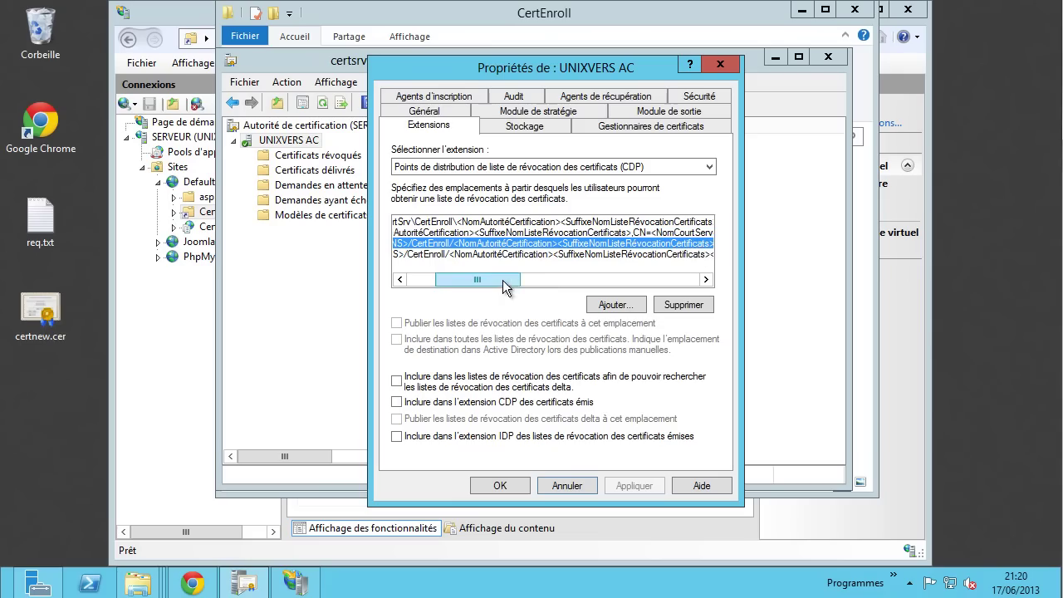
pyautogui.moveTo(507, 285); pyautogui.dragTo(566, 287)
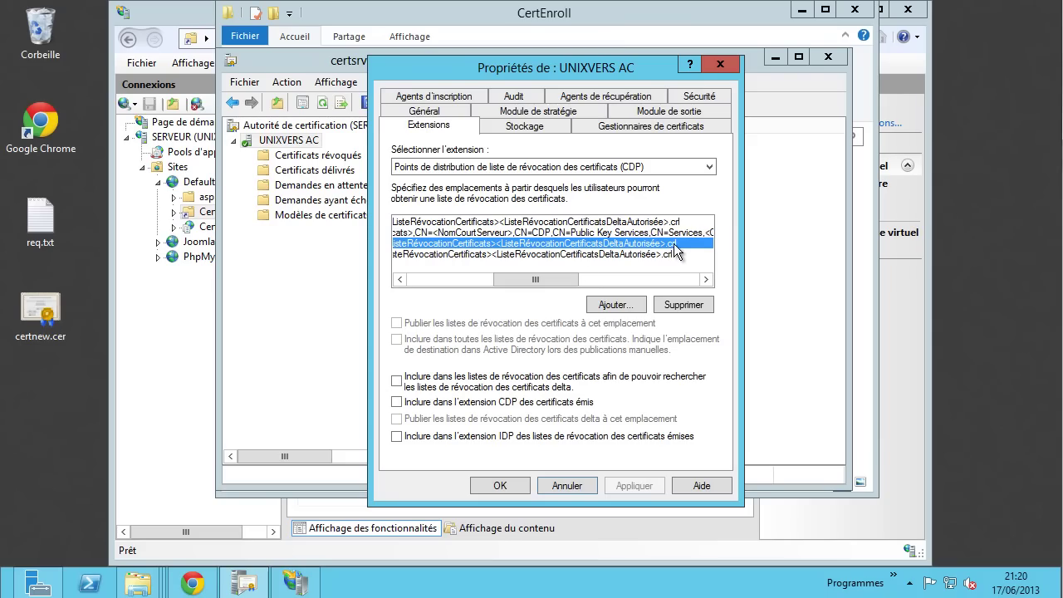
pyautogui.click(150, 574)
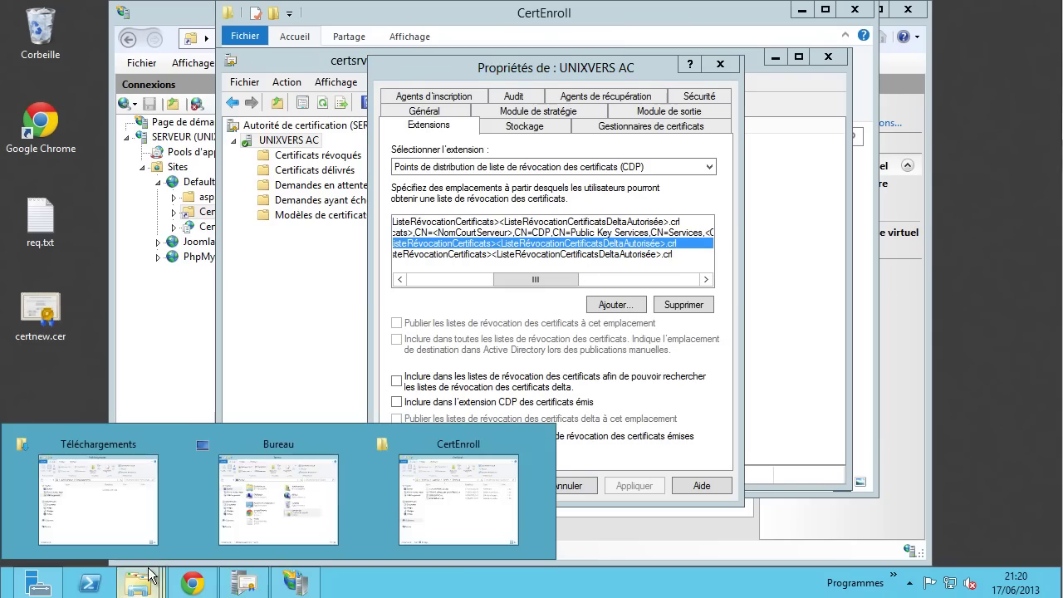
# - Inspect UNIXVERS AC.crl and UNIXVERS AC+.crl in the CertEnroll folder
pyautogui.click(459, 494)
pyautogui.click(422, 223)
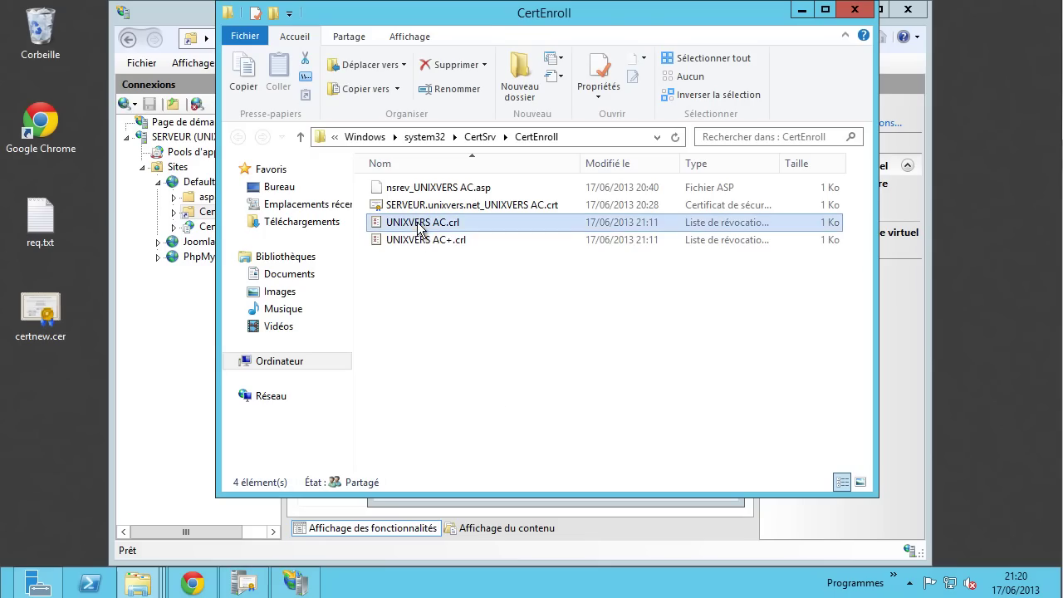
pyautogui.click(426, 242)
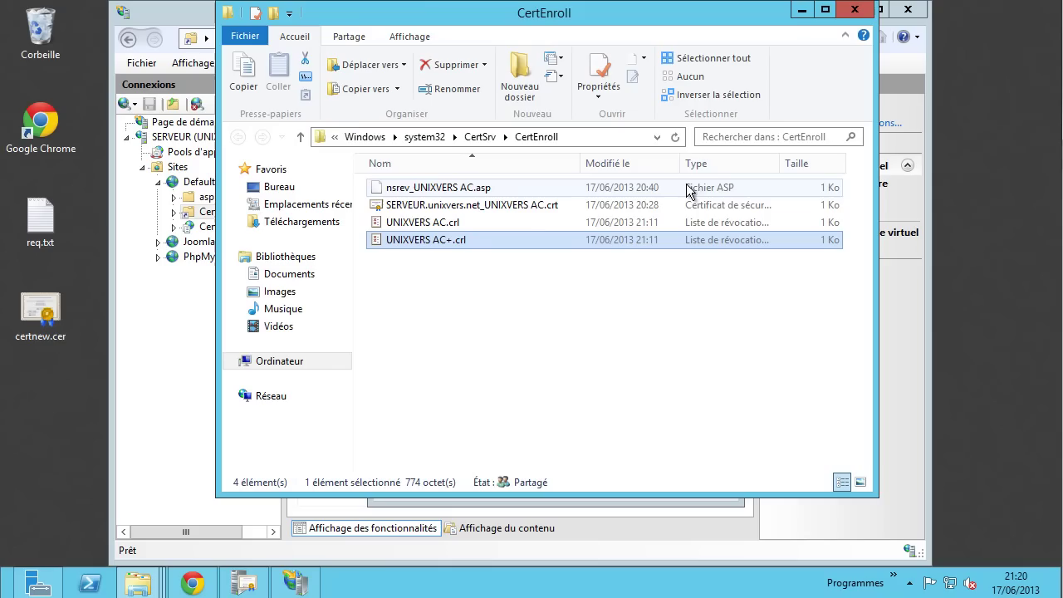
# - Hide the CertEnroll window and switch back to the certification authority console
pyautogui.click(800, 12)
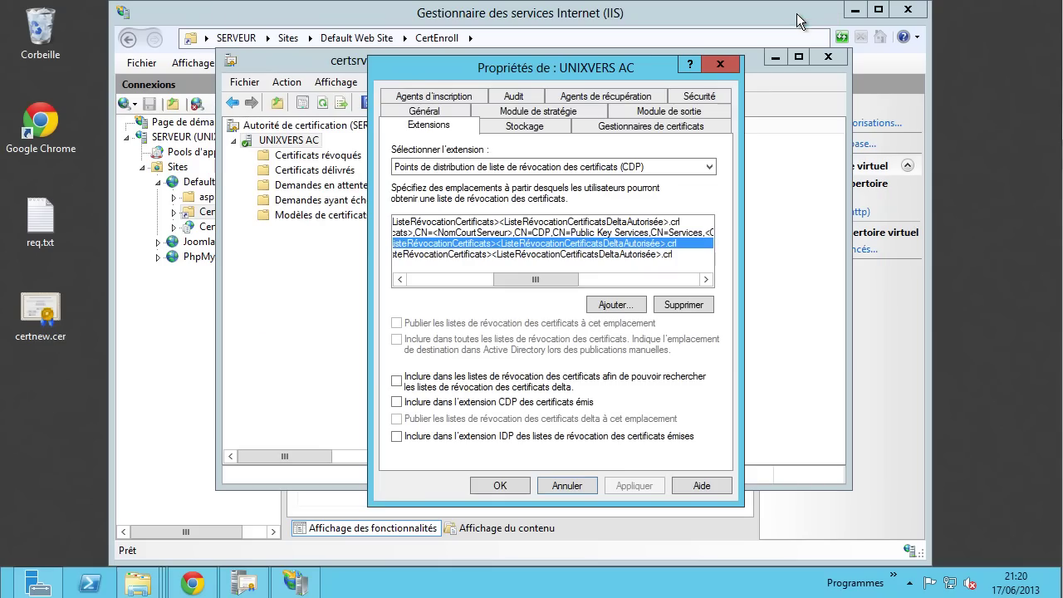
pyautogui.click(192, 582)
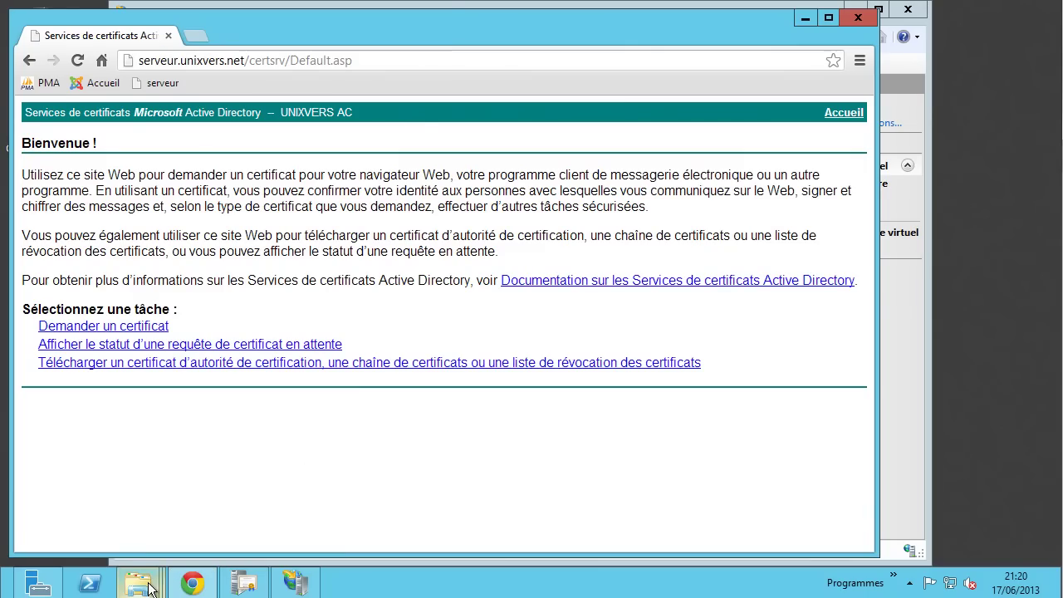
pyautogui.moveTo(138, 583)
pyautogui.click(496, 518)
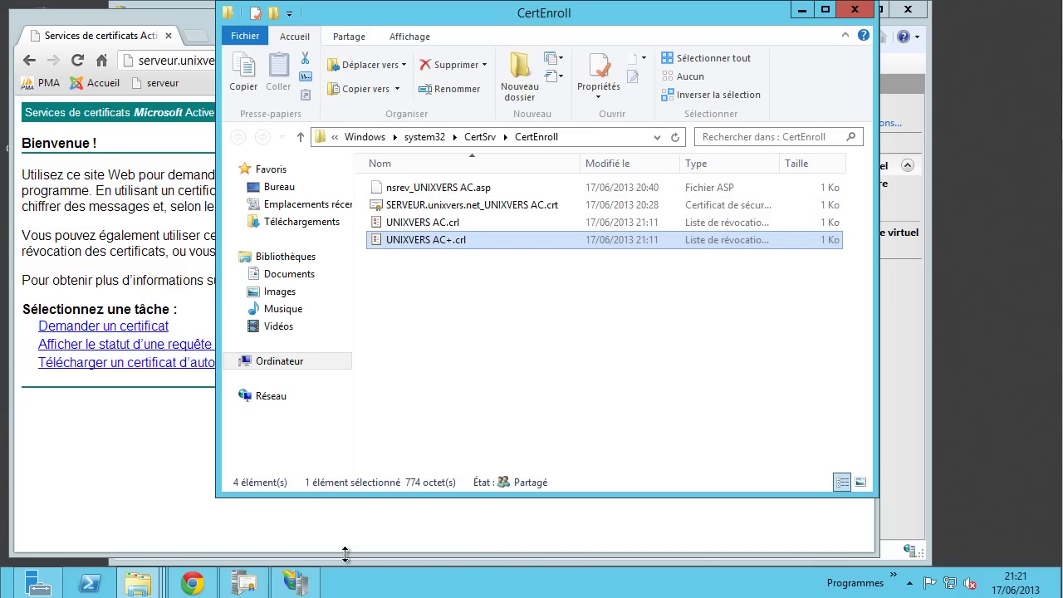
pyautogui.click(243, 584)
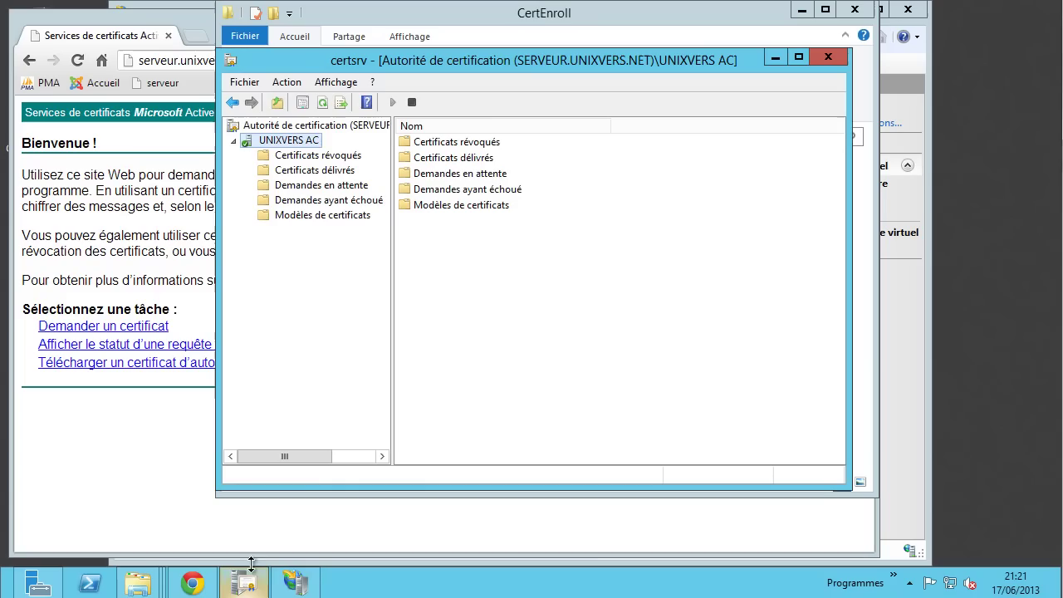
# - Stop and then start the certificate services for UNIXVERS AC
pyautogui.rightClick(293, 140)
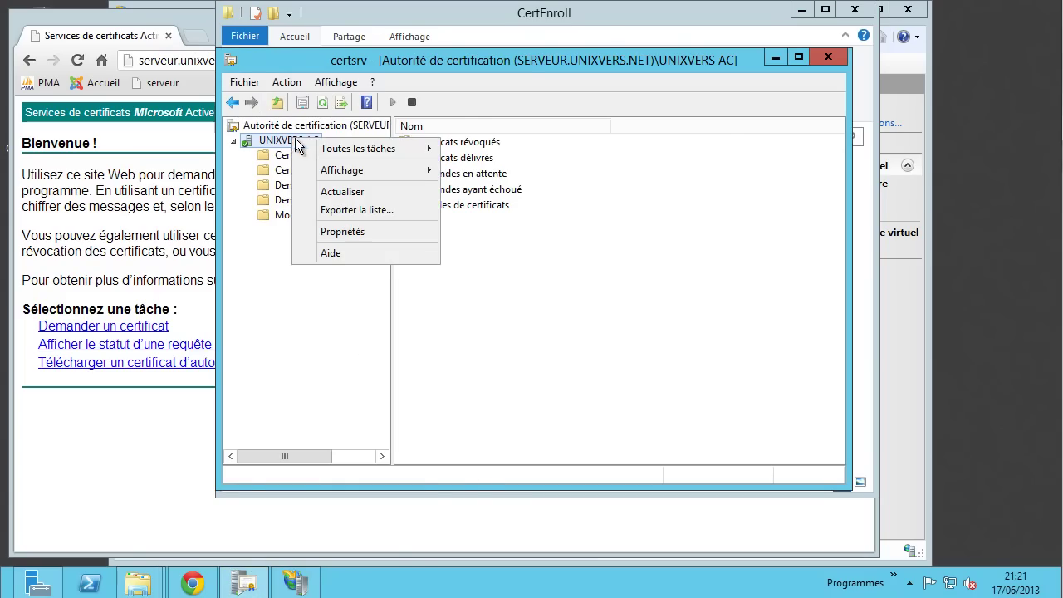
pyautogui.moveTo(428, 150)
pyautogui.click(485, 168)
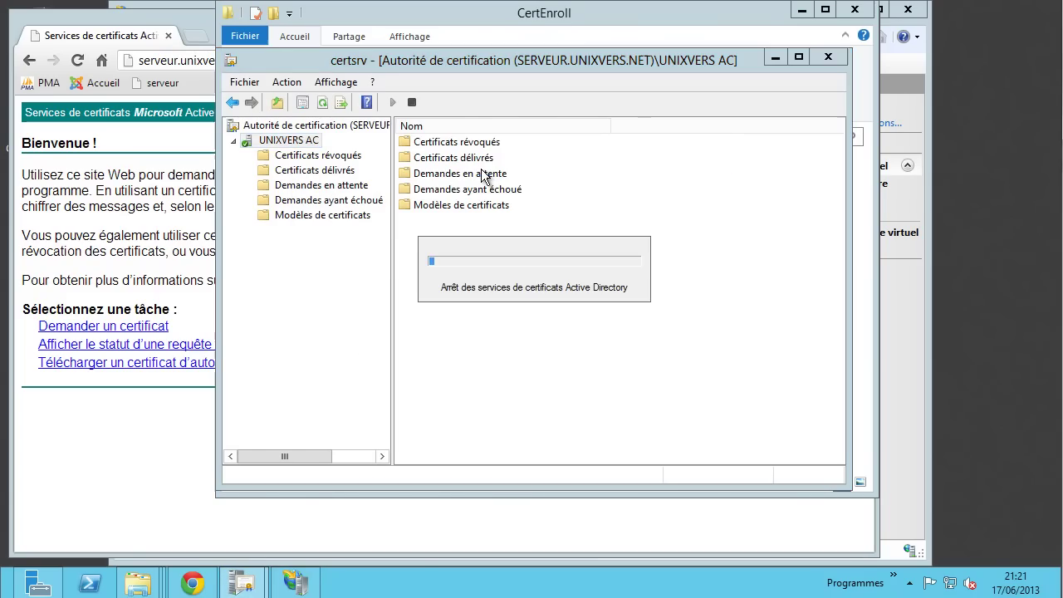
pyautogui.rightClick(299, 142)
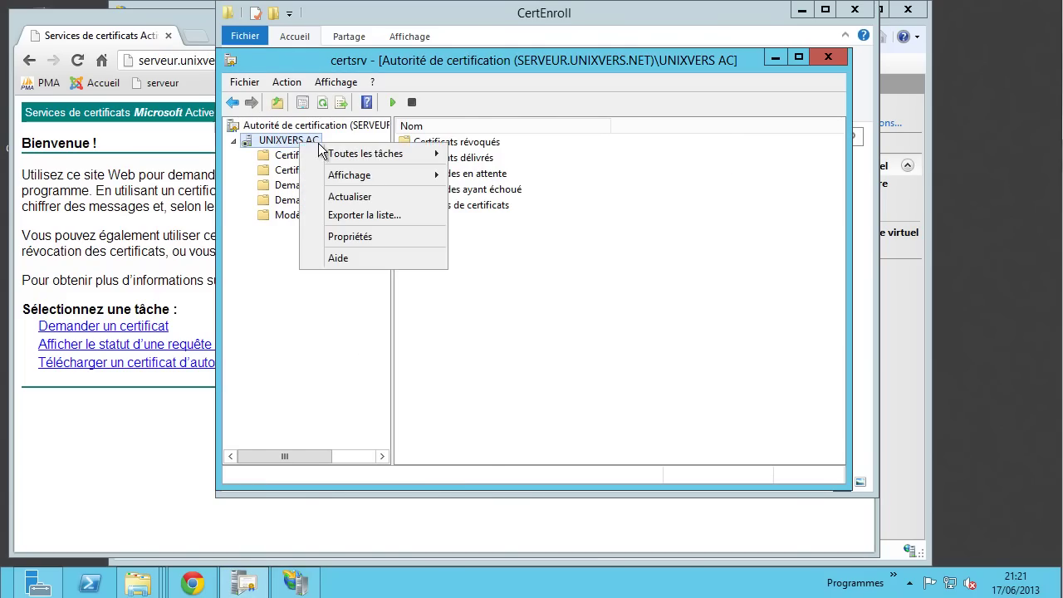
pyautogui.moveTo(390, 153)
pyautogui.click(486, 154)
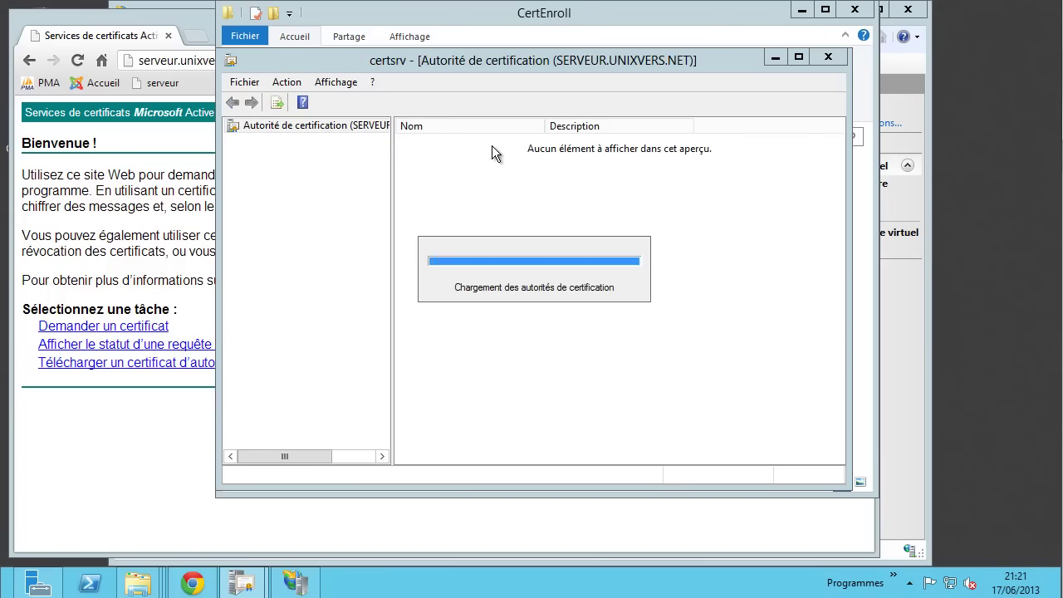
# - Expand UNIXVERS AC's folders, then bring the CertEnroll folder window forward and hide it
pyautogui.click(270, 142)
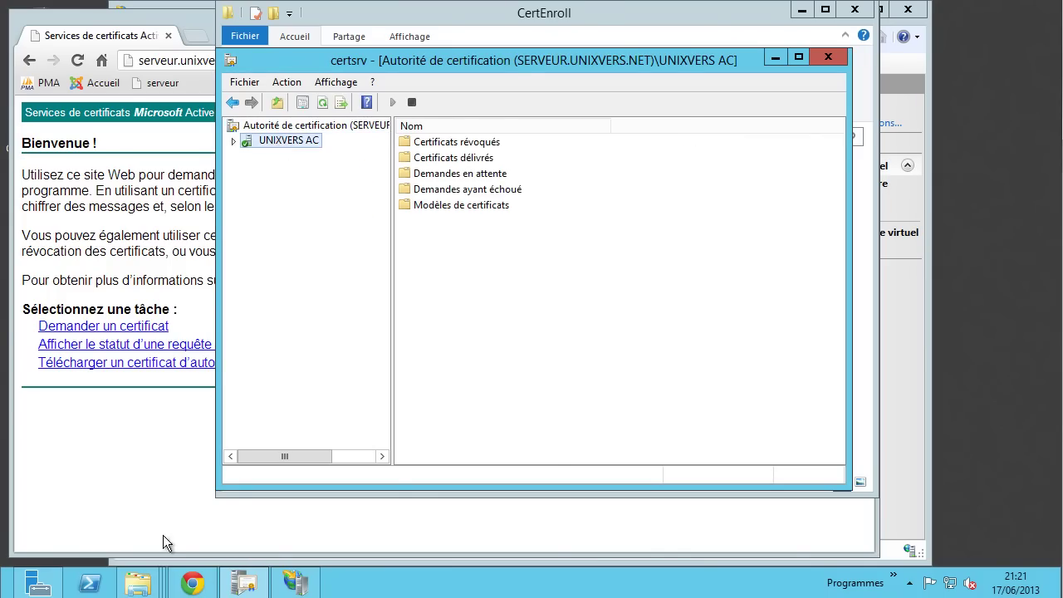
pyautogui.moveTo(140, 587)
pyautogui.click(403, 493)
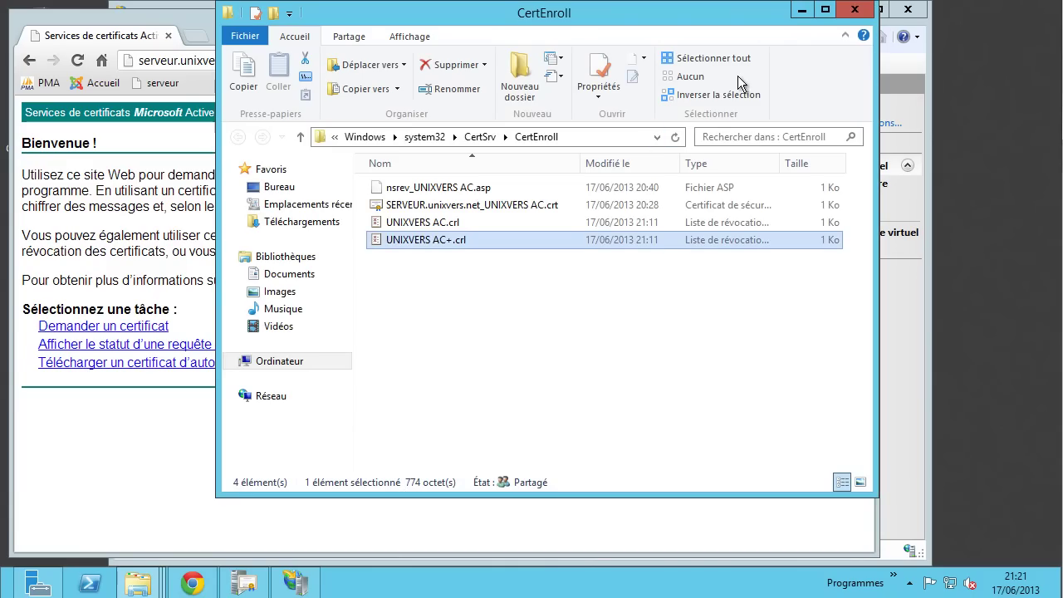
pyautogui.click(801, 12)
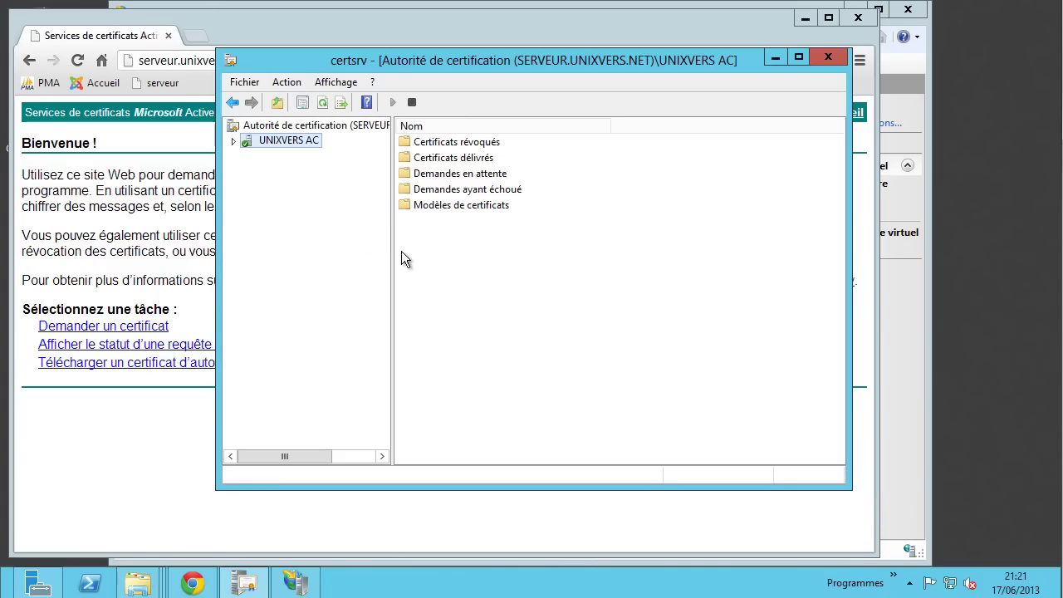
# - Open UNIXVERS AC's properties on the Extensions tab and select the AIA extension
pyautogui.rightClick(308, 140)
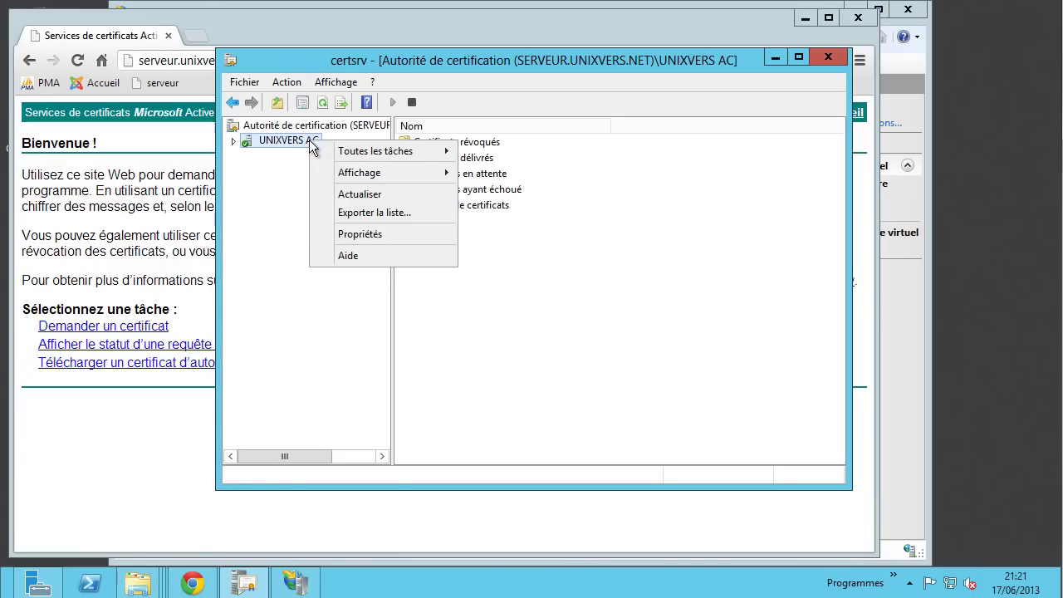
pyautogui.click(379, 234)
pyautogui.click(465, 117)
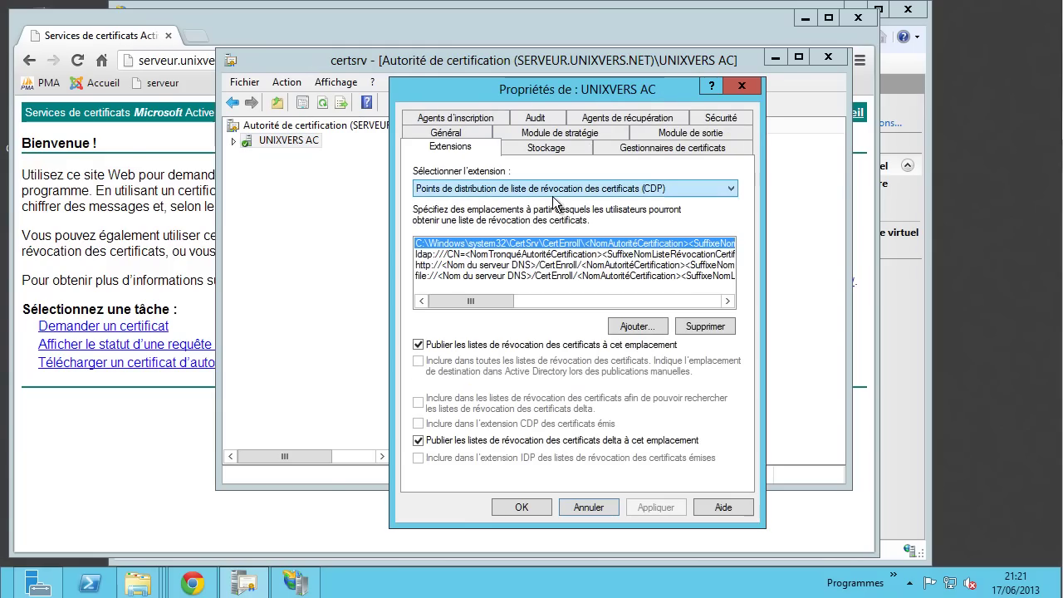
pyautogui.click(509, 191)
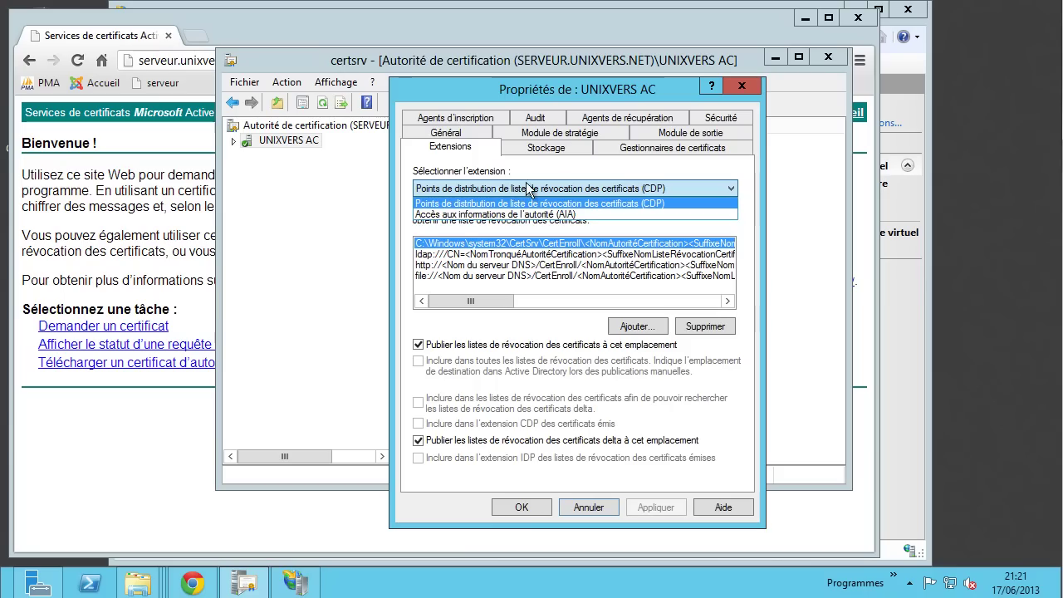
pyautogui.click(471, 215)
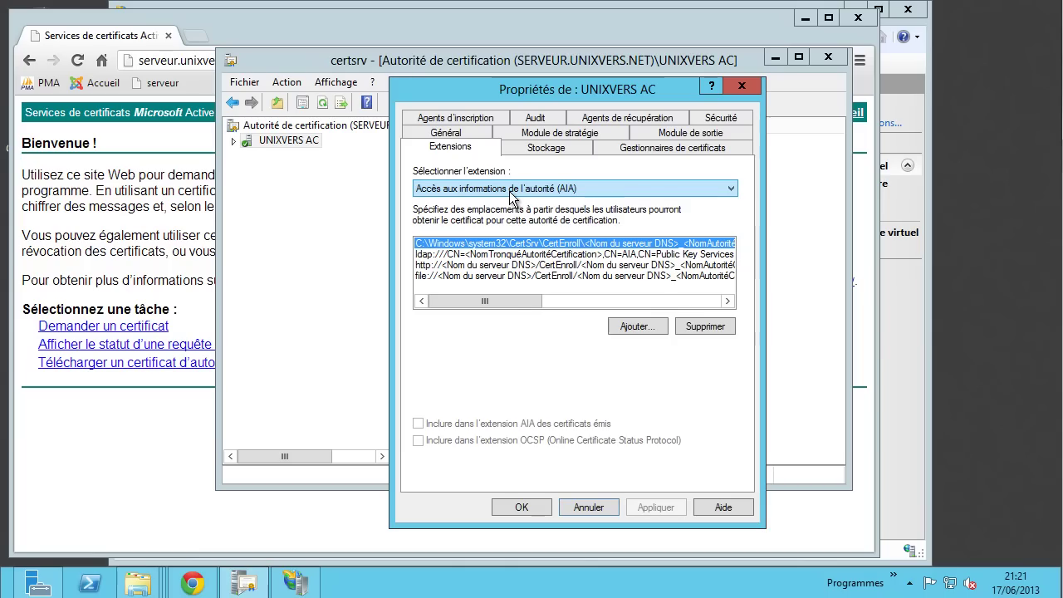
pyautogui.click(461, 265)
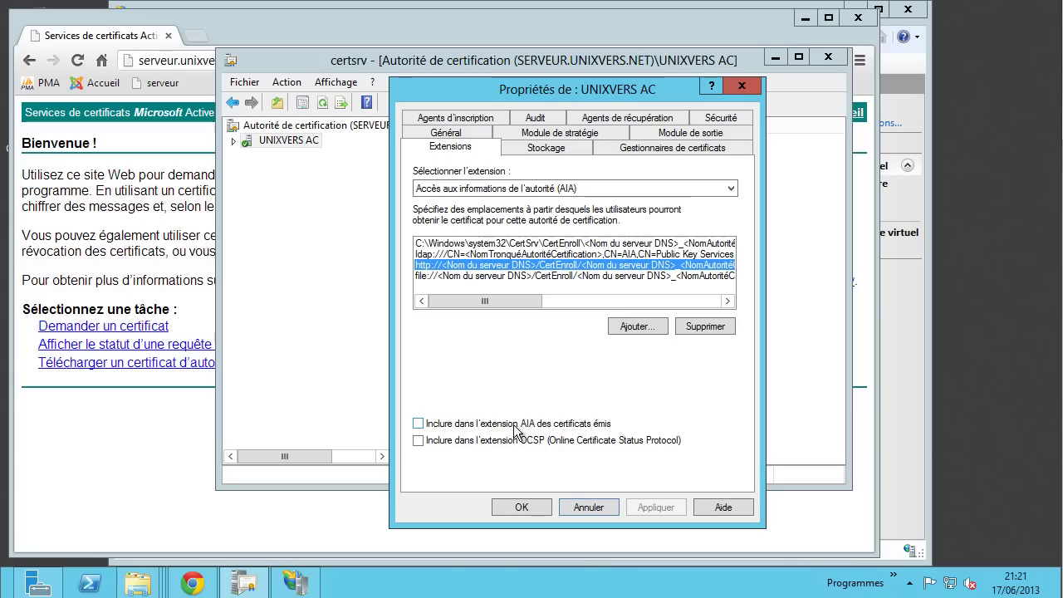
pyautogui.click(583, 428)
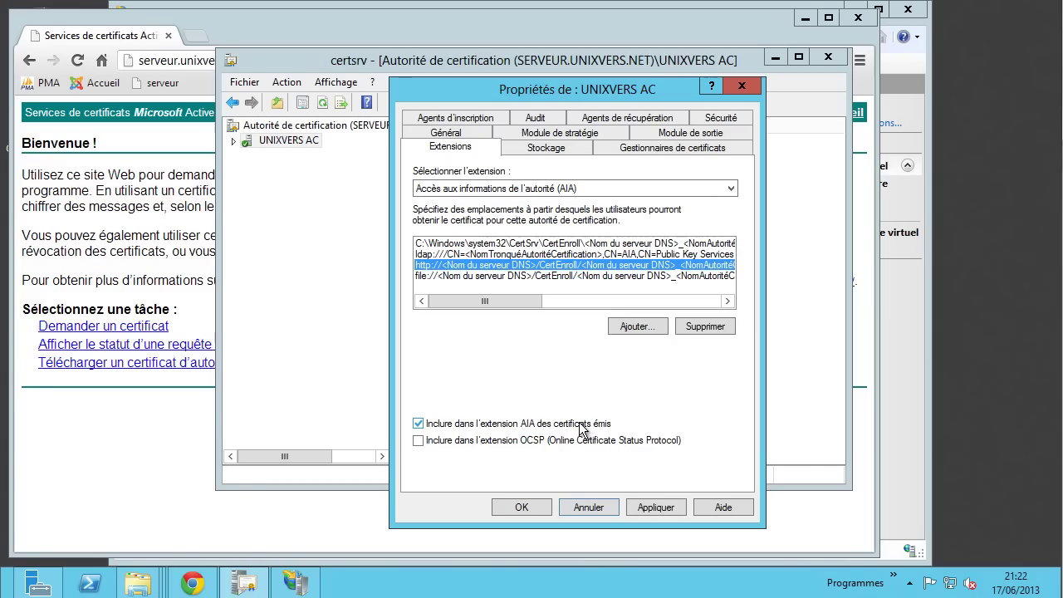
pyautogui.click(558, 276)
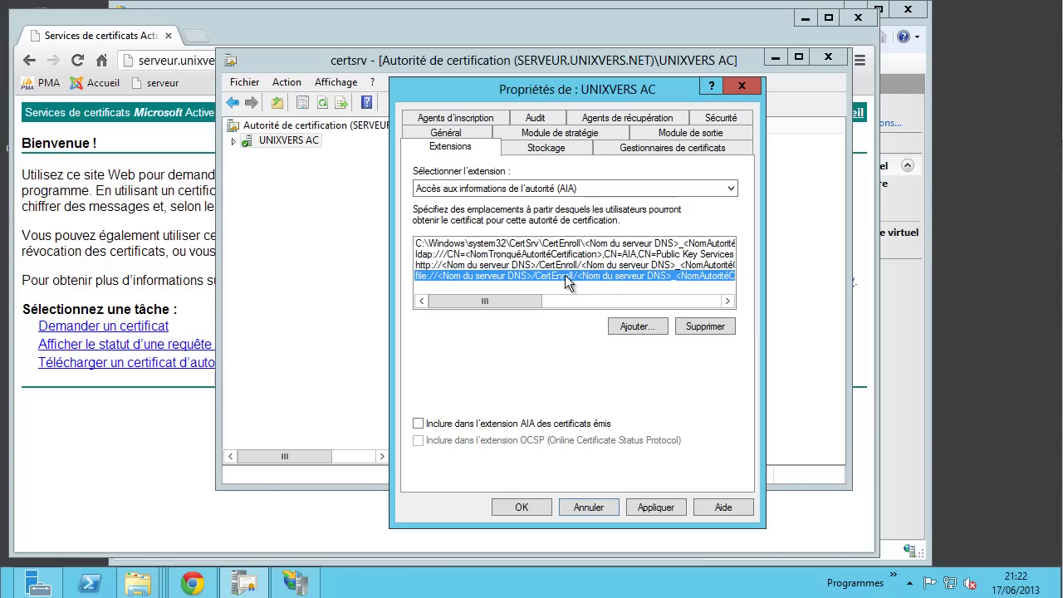
pyautogui.click(579, 427)
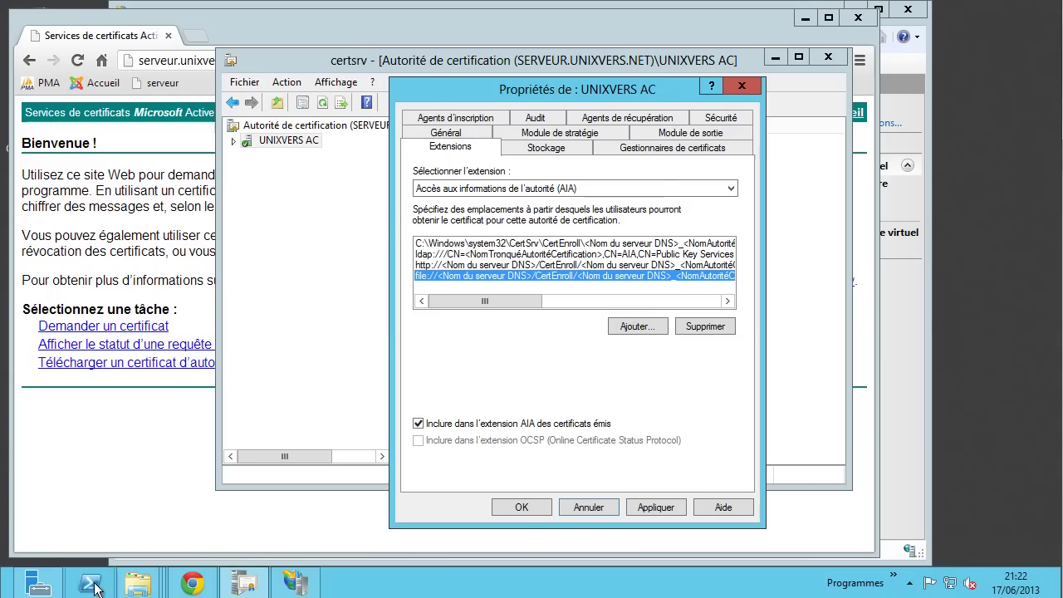
# - In File Explorer's Réseau view, turn on network discovery
pyautogui.moveTo(138, 586)
pyautogui.click(124, 497)
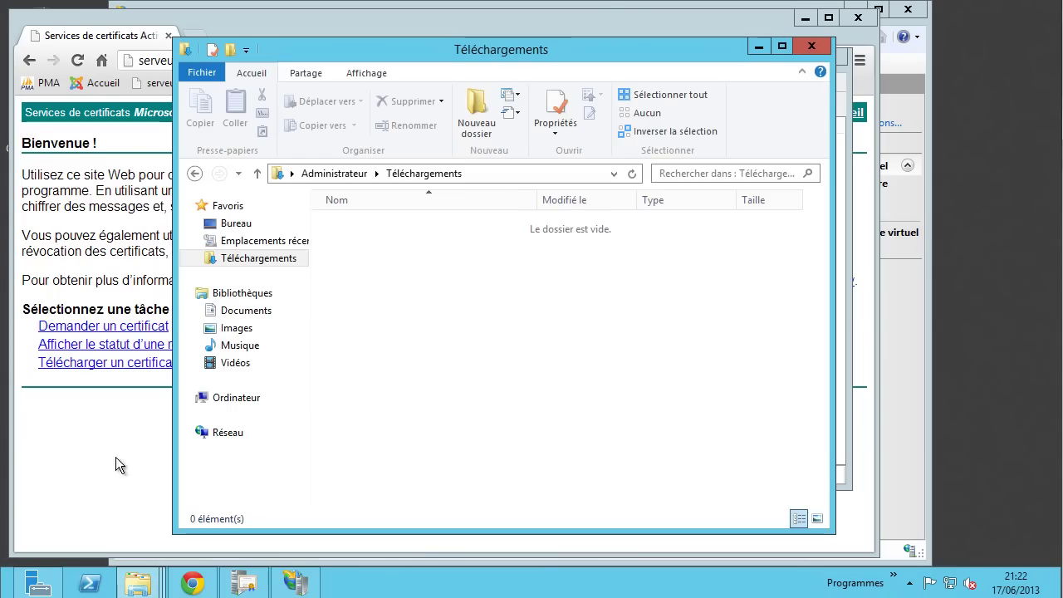
pyautogui.click(225, 437)
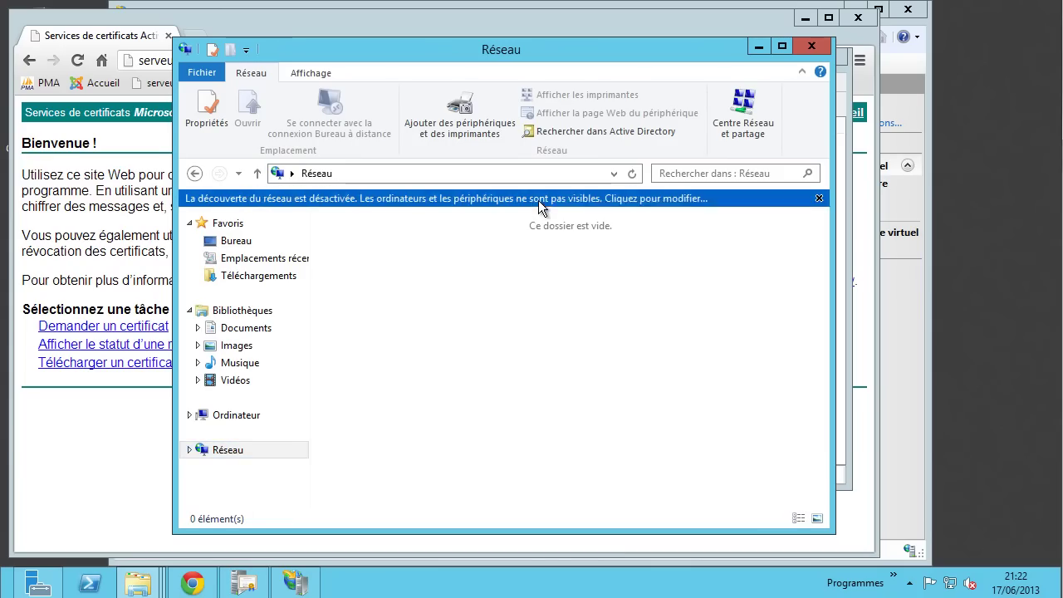
pyautogui.click(542, 203)
pyautogui.click(552, 214)
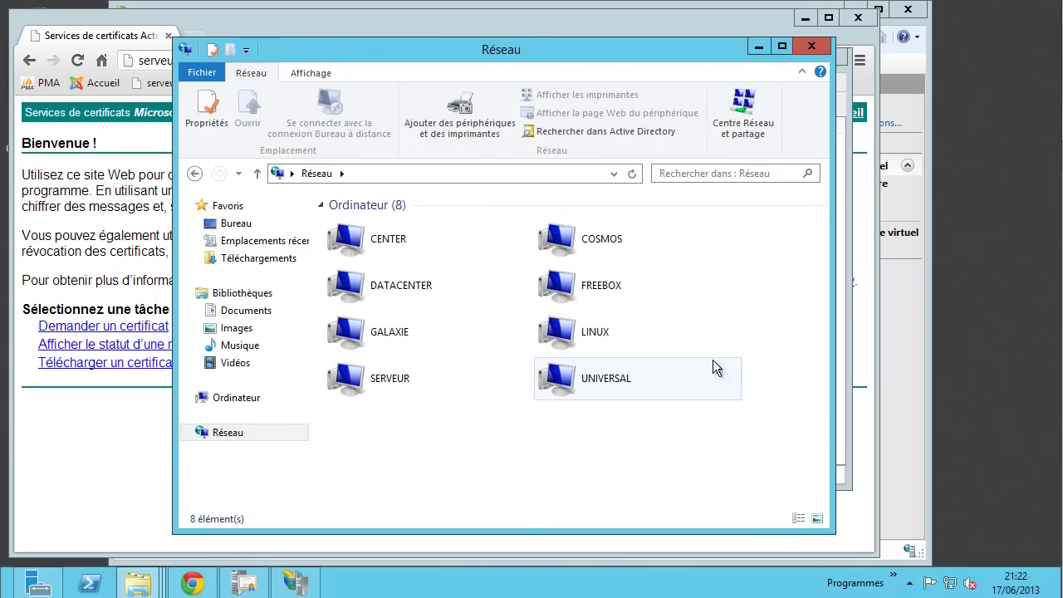
# - Open the CertEnroll share on SERVEUR to list its certificate and CRL files
pyautogui.doubleClick(390, 379)
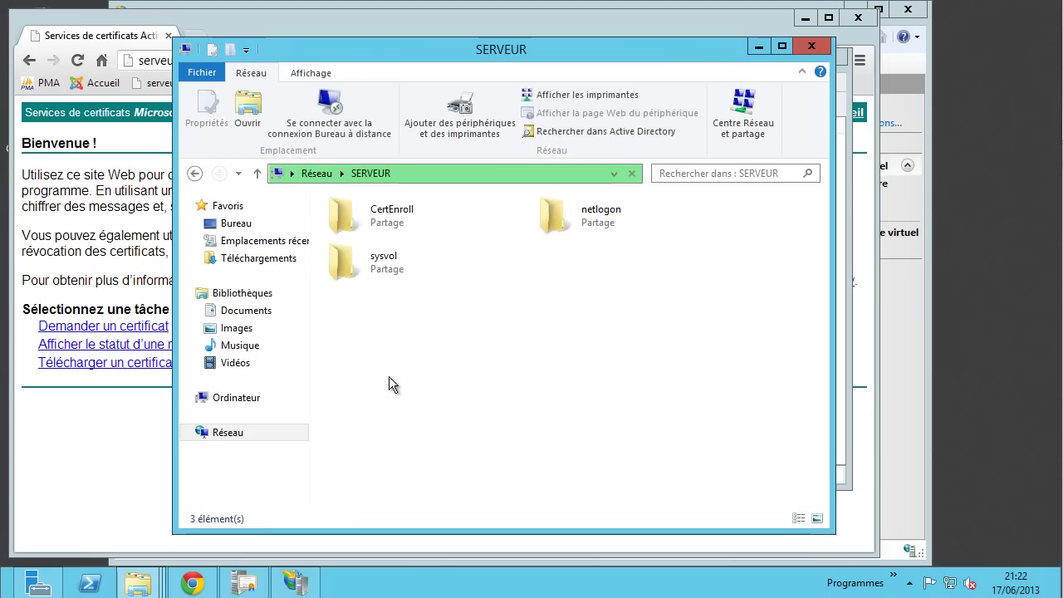
pyautogui.doubleClick(398, 217)
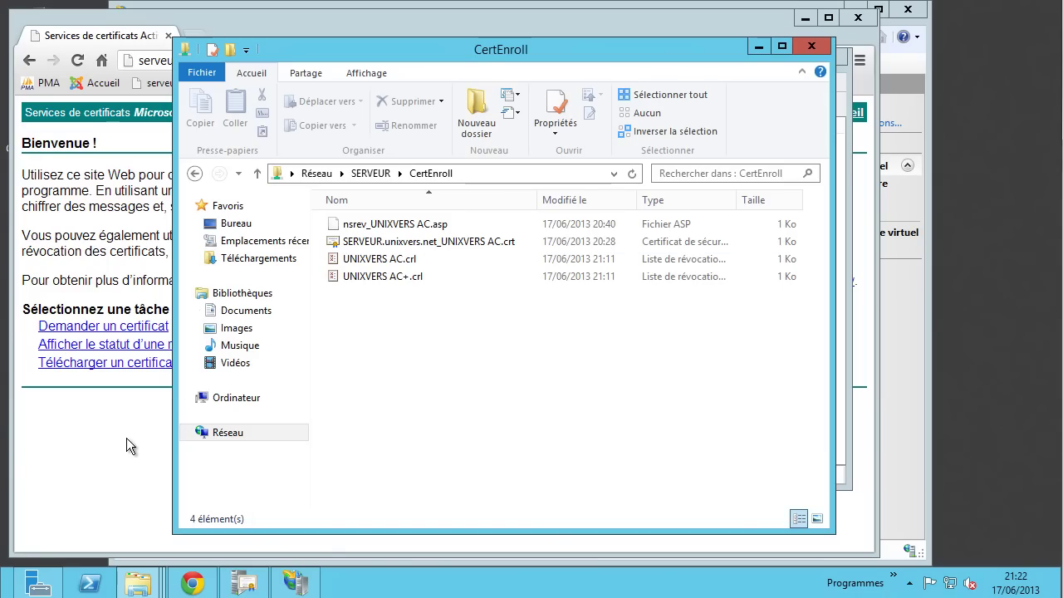
pyautogui.click(307, 582)
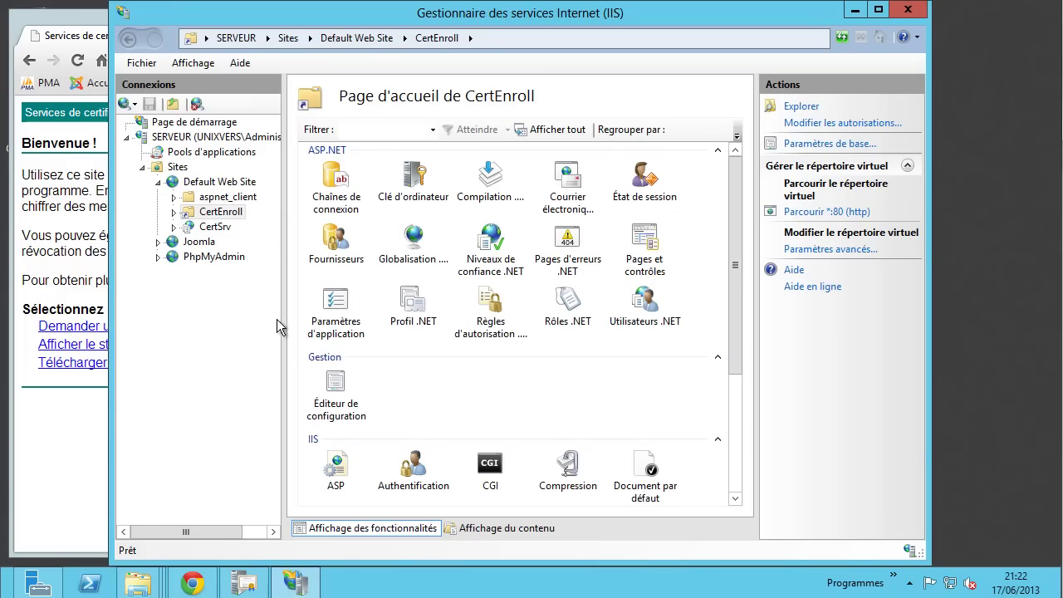
# - Browse CertEnroll over http (*:80) and see the browser's 403.14 error
pyautogui.click(809, 212)
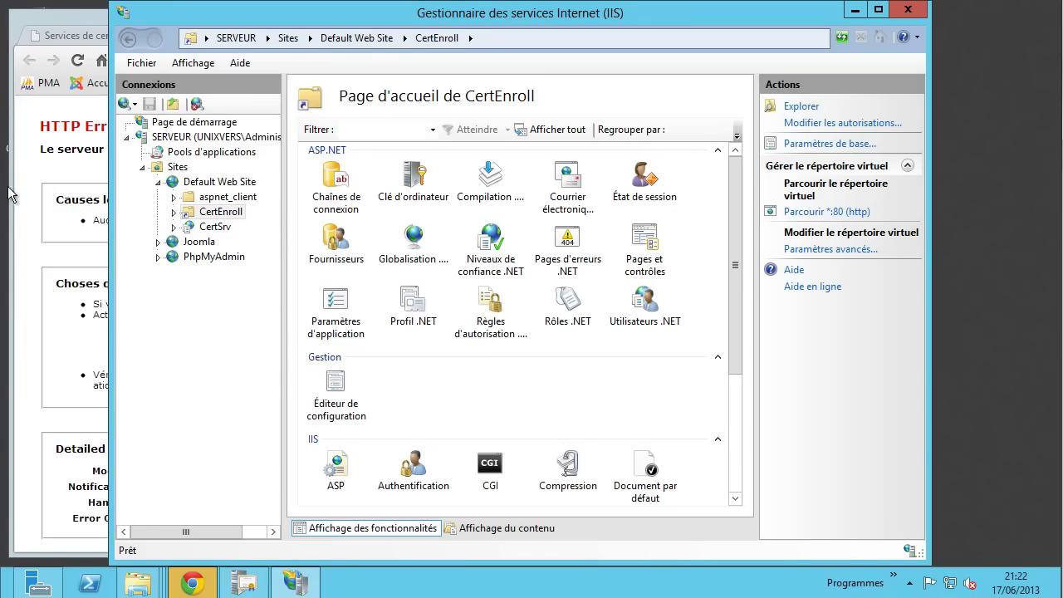
pyautogui.click(34, 164)
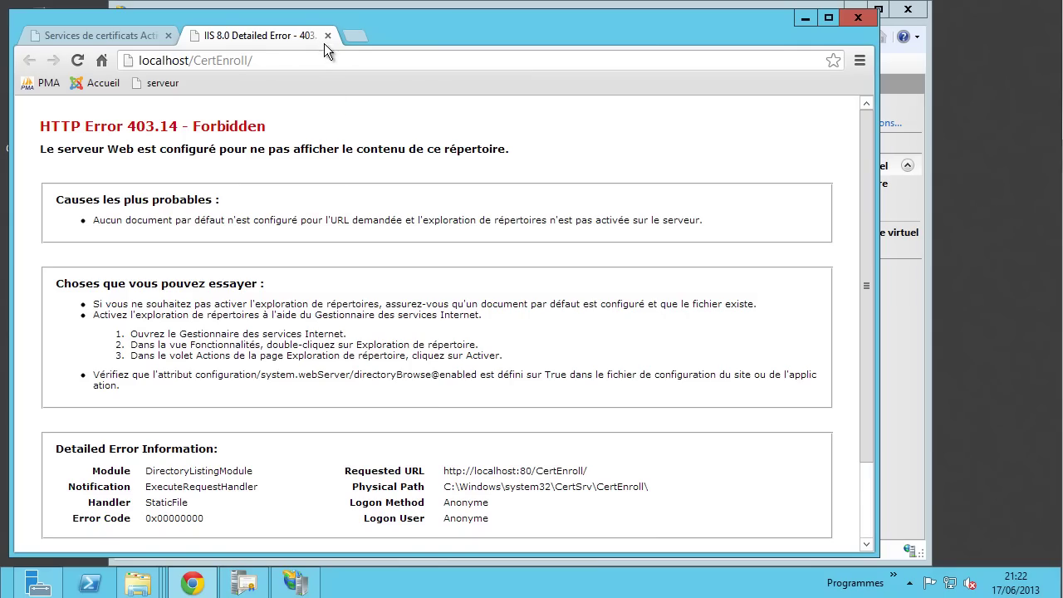
pyautogui.click(920, 392)
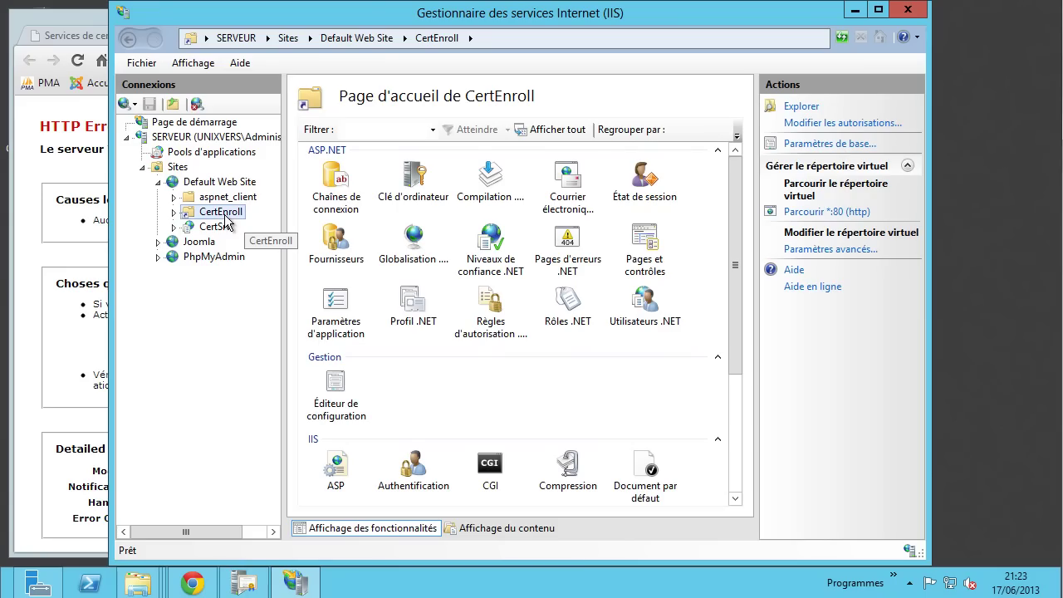
# - Enable Exploration de répertoire for CertEnroll and reload localhost/CertEnroll to see the file listing
pyautogui.moveTo(734, 203); pyautogui.dragTo(757, 340)
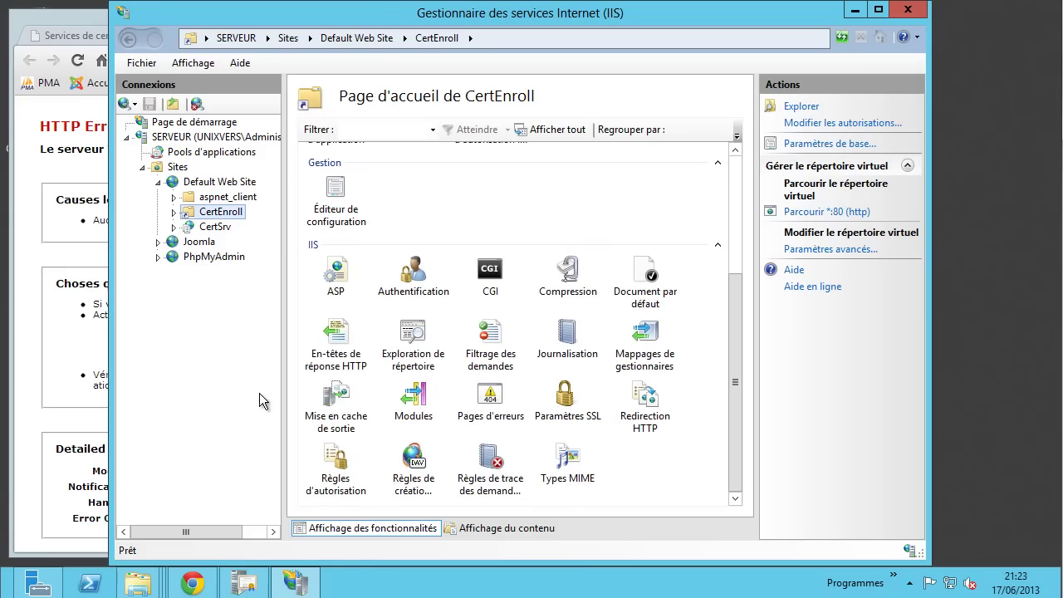
pyautogui.doubleClick(413, 344)
pyautogui.click(802, 196)
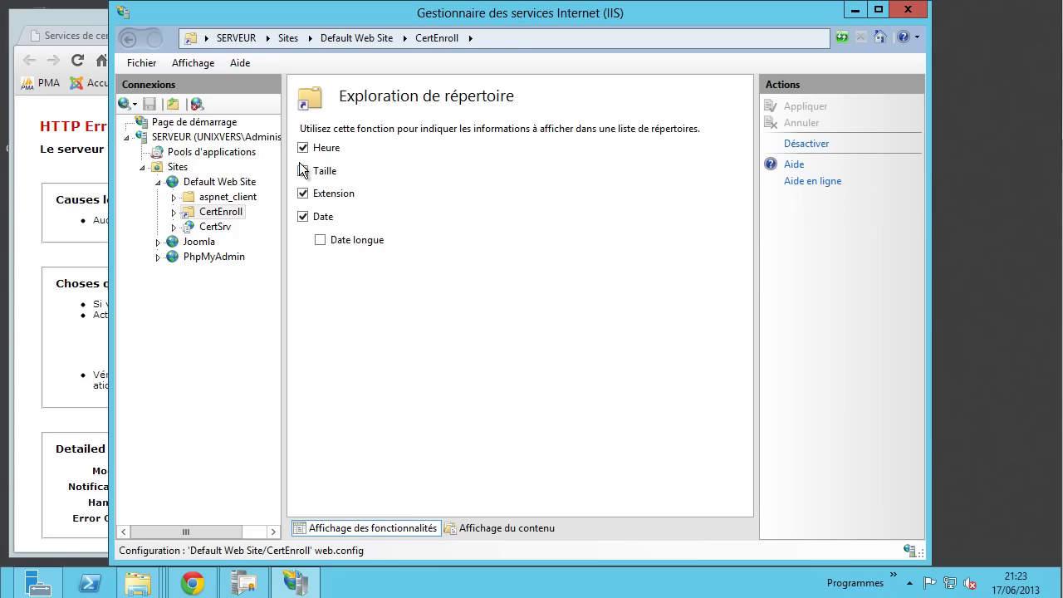
pyautogui.click(56, 149)
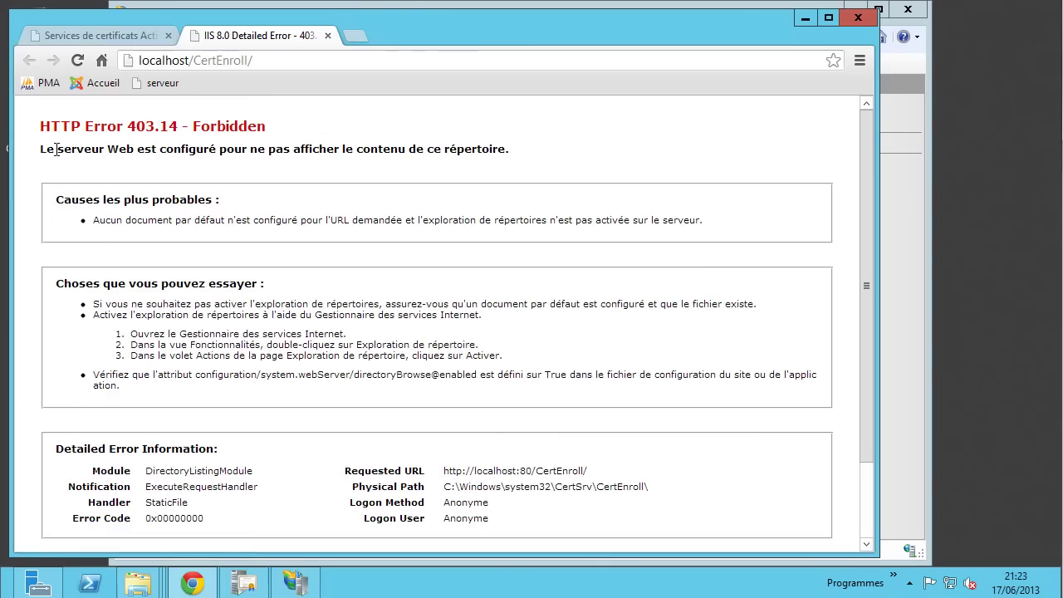
pyautogui.click(77, 60)
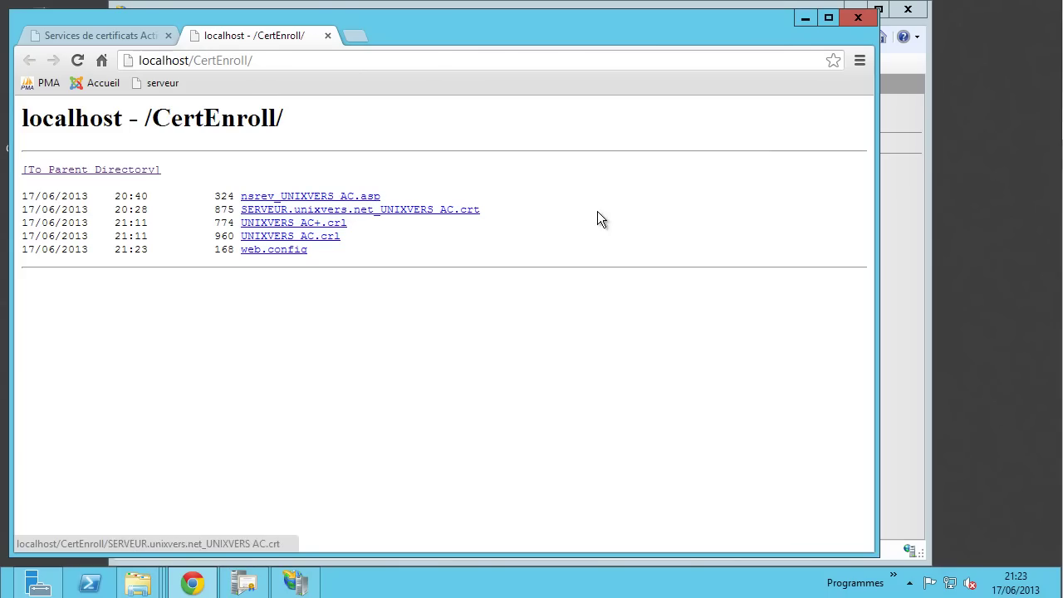
pyautogui.click(804, 17)
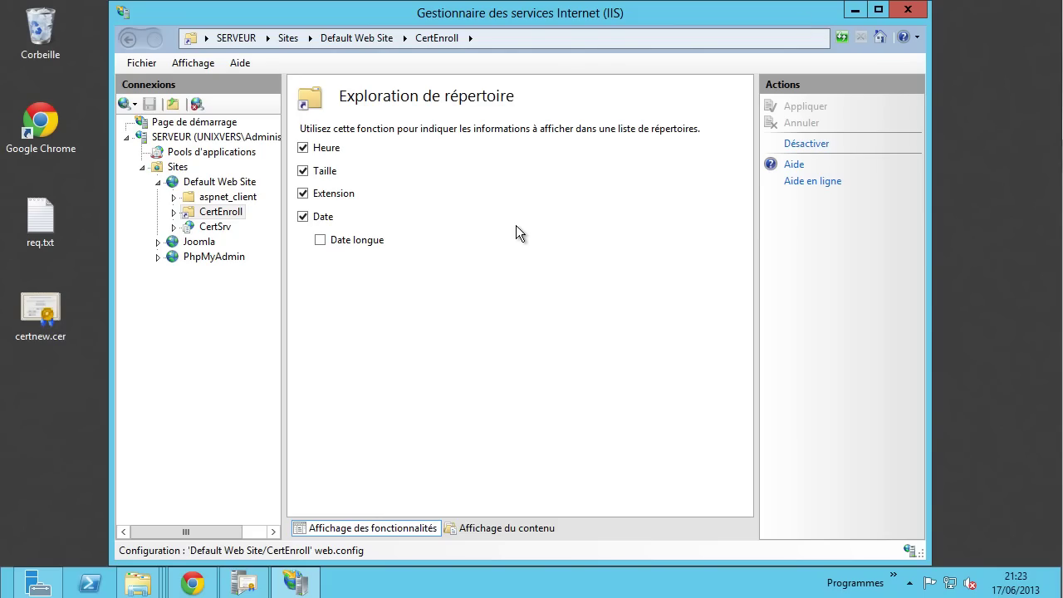
# - Open Filtrage des demandes for CertEnroll, view its rules, and cancel Ajouter une règle de filtrage
pyautogui.click(221, 212)
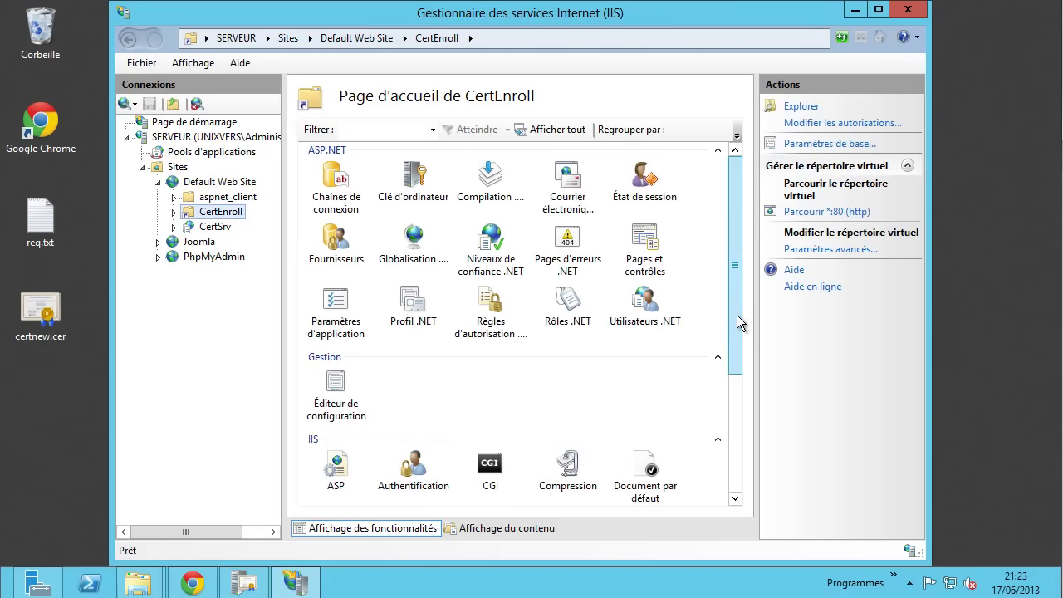
pyautogui.moveTo(736, 315); pyautogui.dragTo(742, 439)
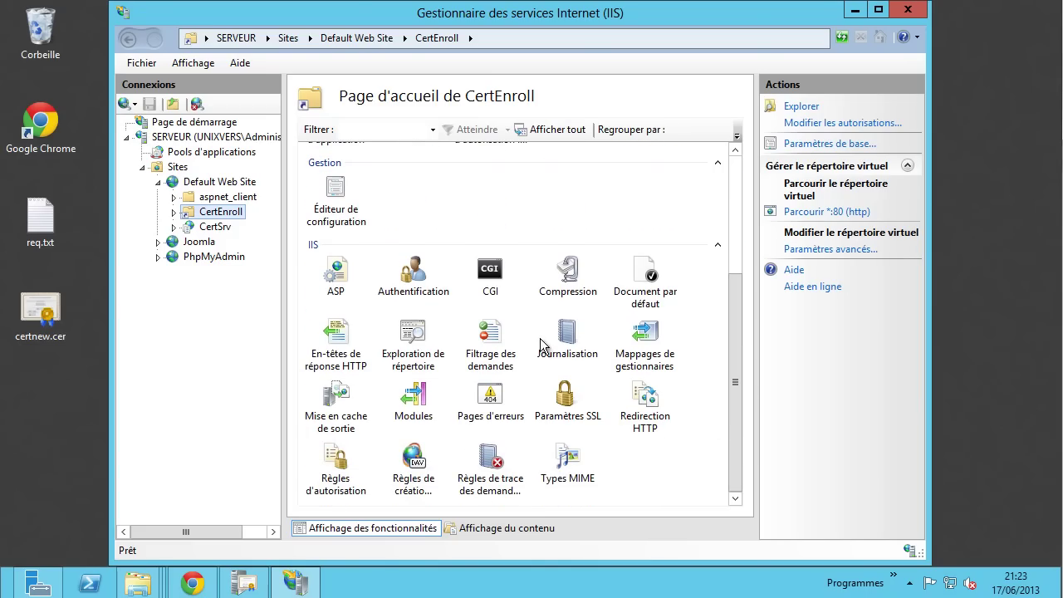
pyautogui.doubleClick(492, 335)
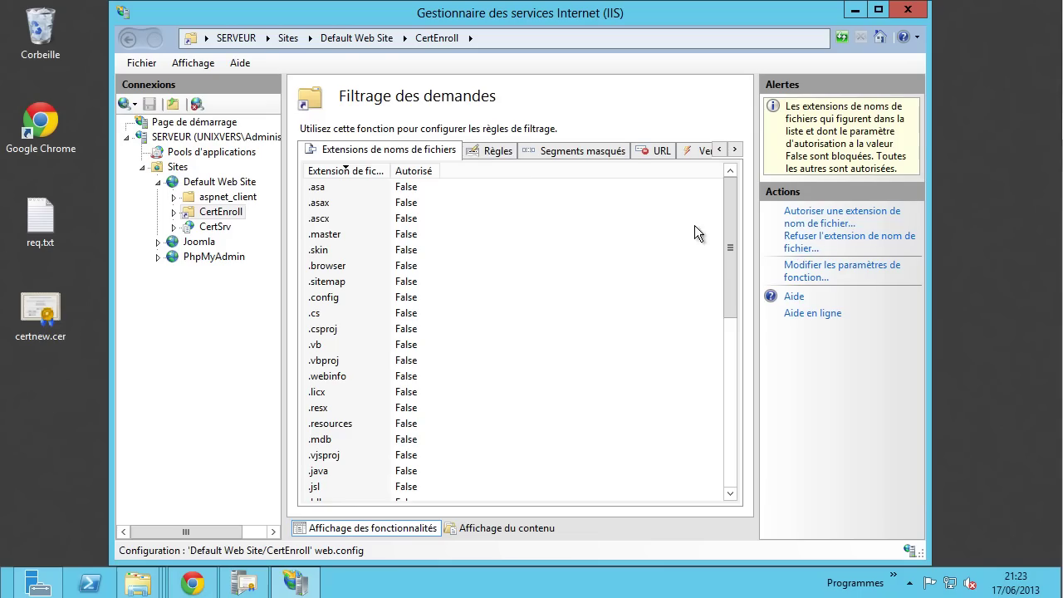
pyautogui.click(497, 153)
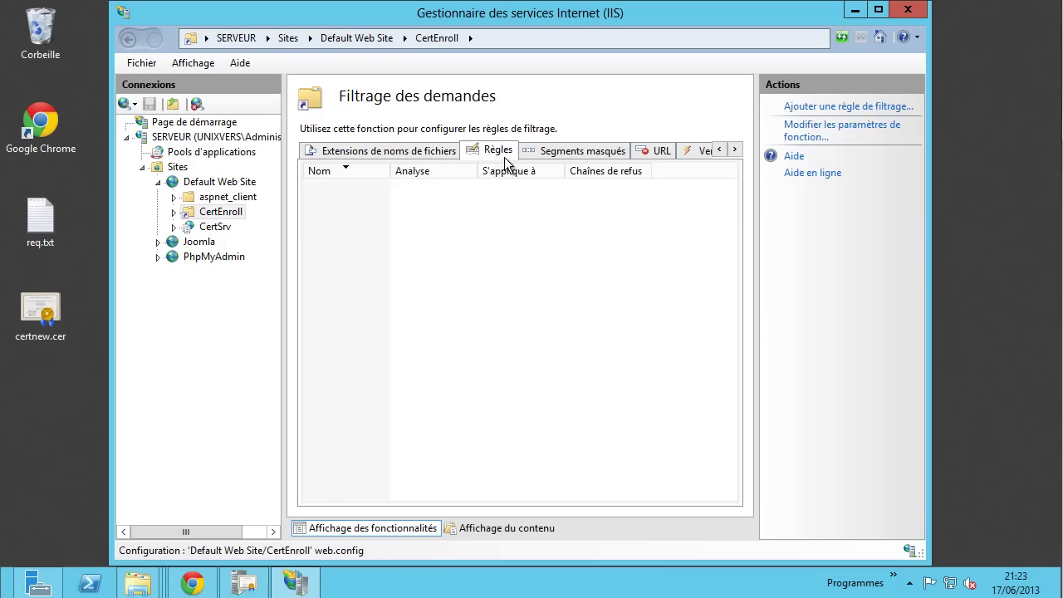
pyautogui.click(811, 108)
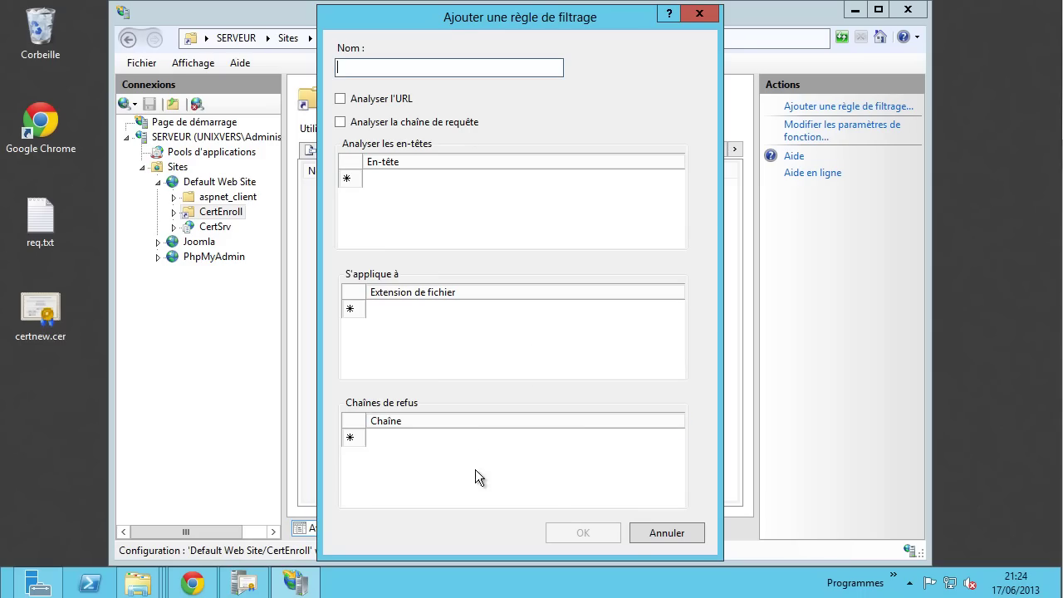
pyautogui.click(663, 537)
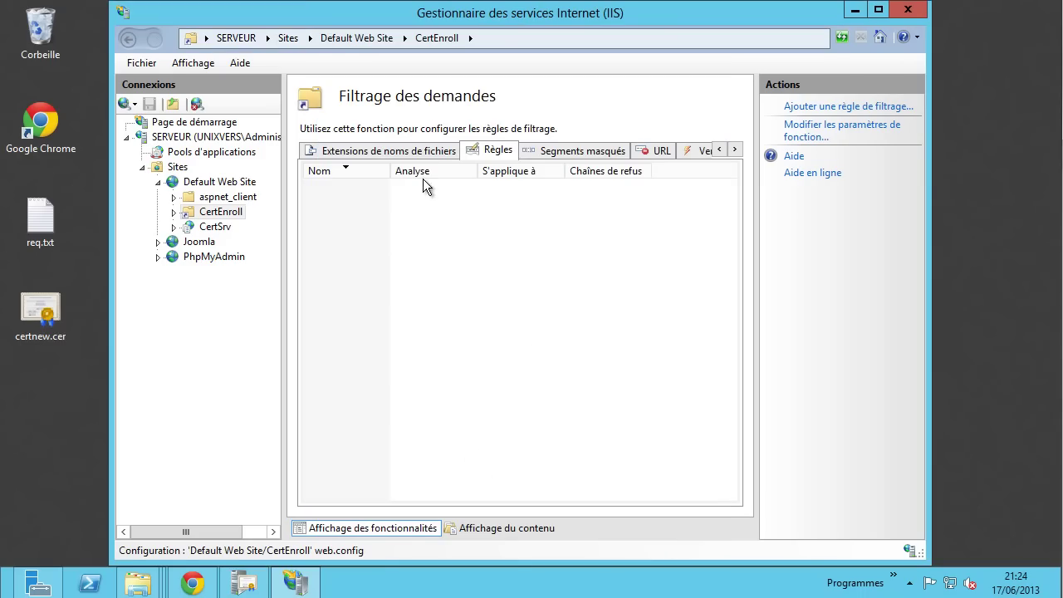
# - Review the URL, HTTP verb, header and query string filters, ending on blocked file name extensions
pyautogui.click(431, 158)
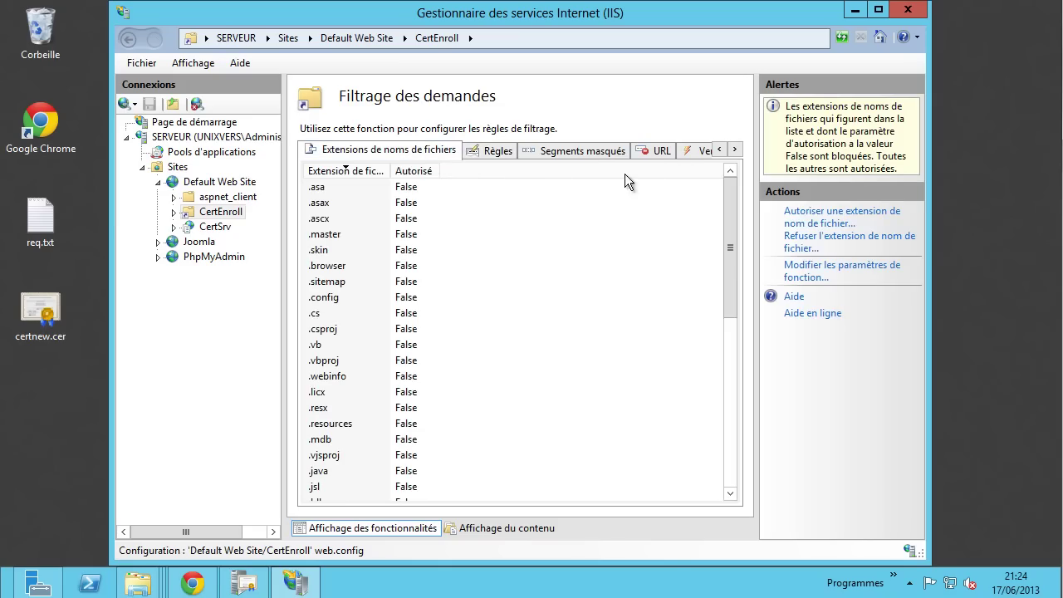
pyautogui.click(665, 153)
pyautogui.click(691, 150)
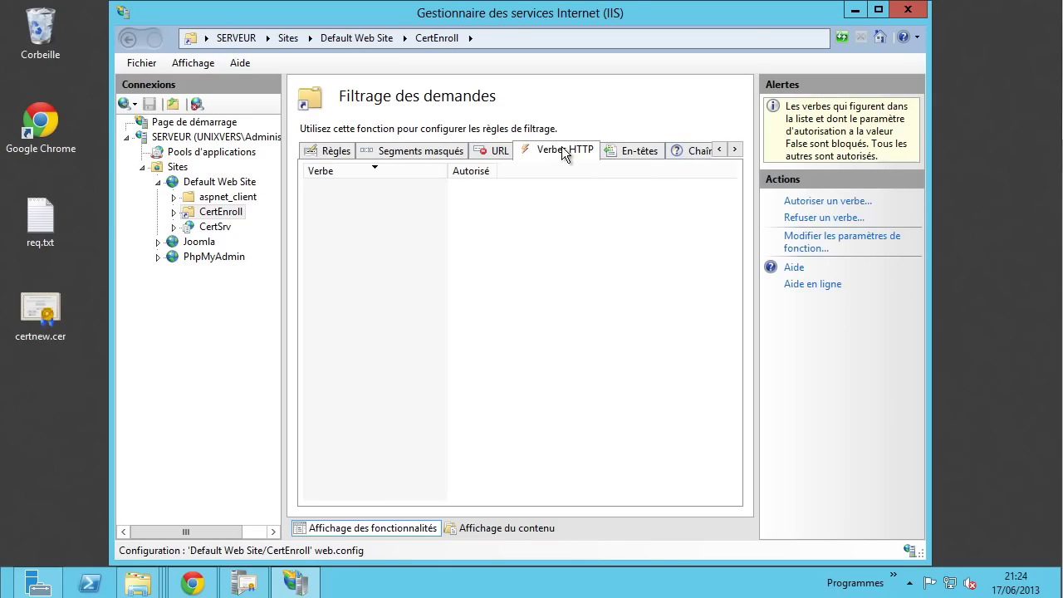
pyautogui.click(646, 152)
pyautogui.click(694, 154)
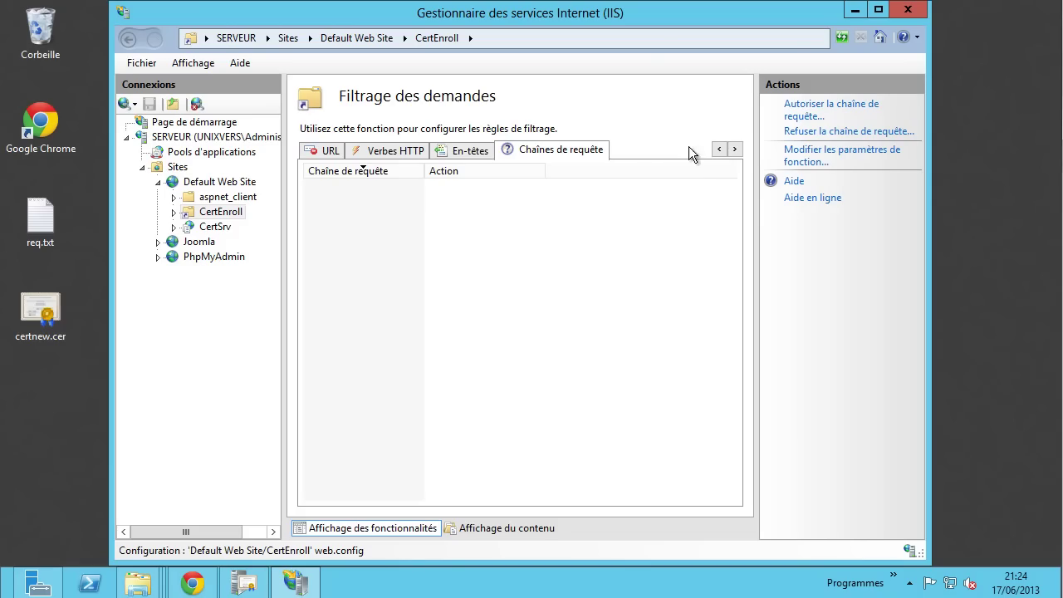
pyautogui.click(718, 150)
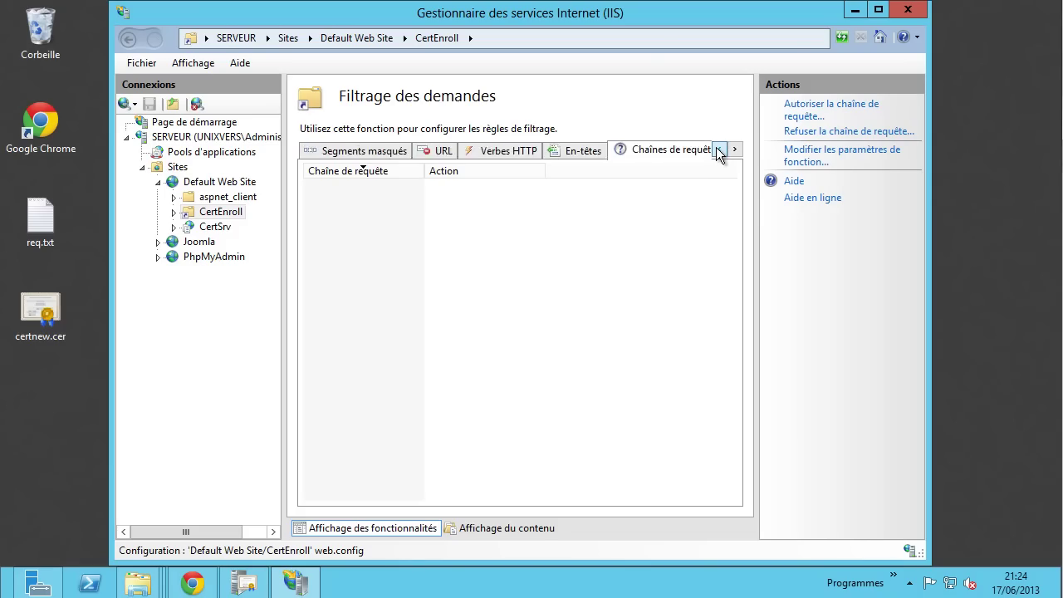
pyautogui.click(718, 150)
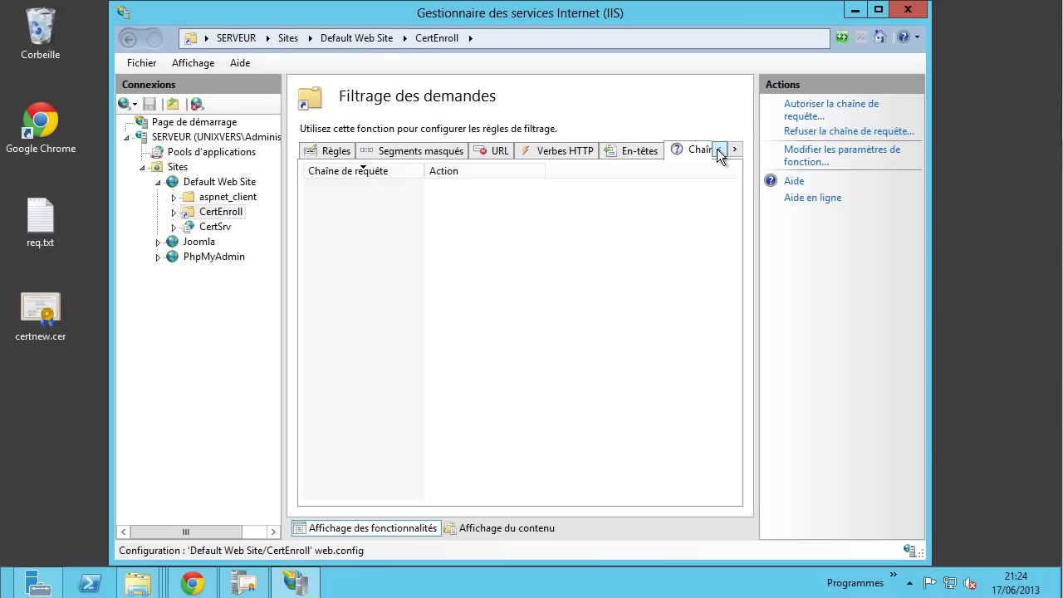
pyautogui.click(718, 151)
pyautogui.click(656, 150)
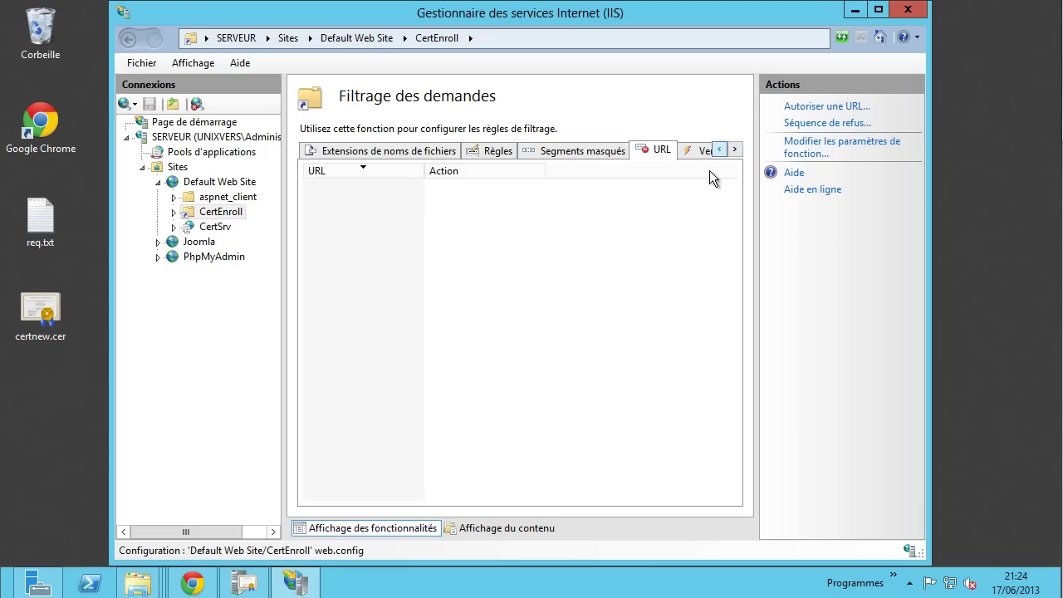
pyautogui.click(375, 151)
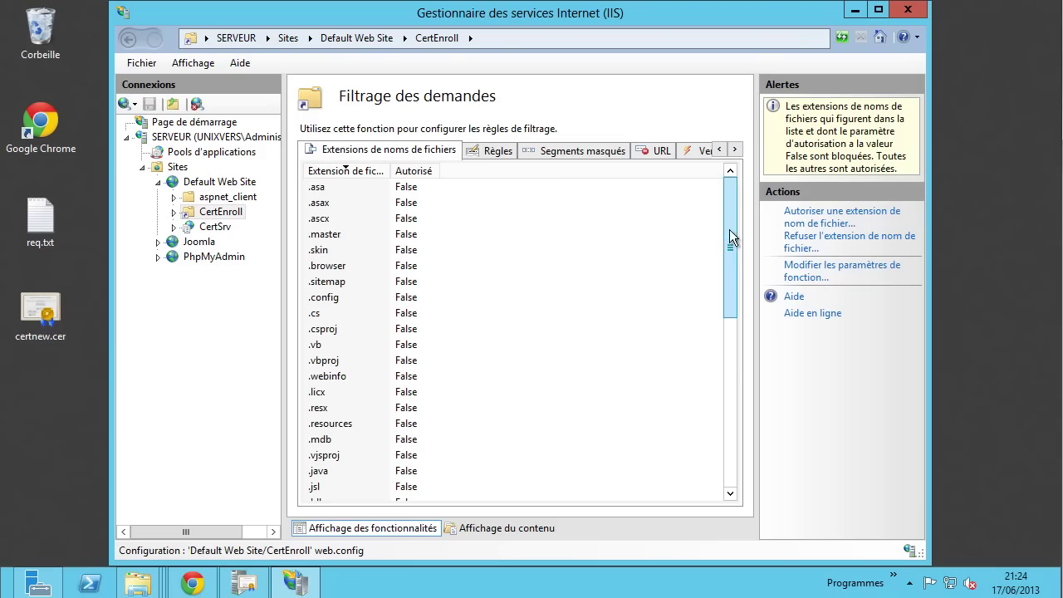
pyautogui.moveTo(729, 230); pyautogui.dragTo(702, 187)
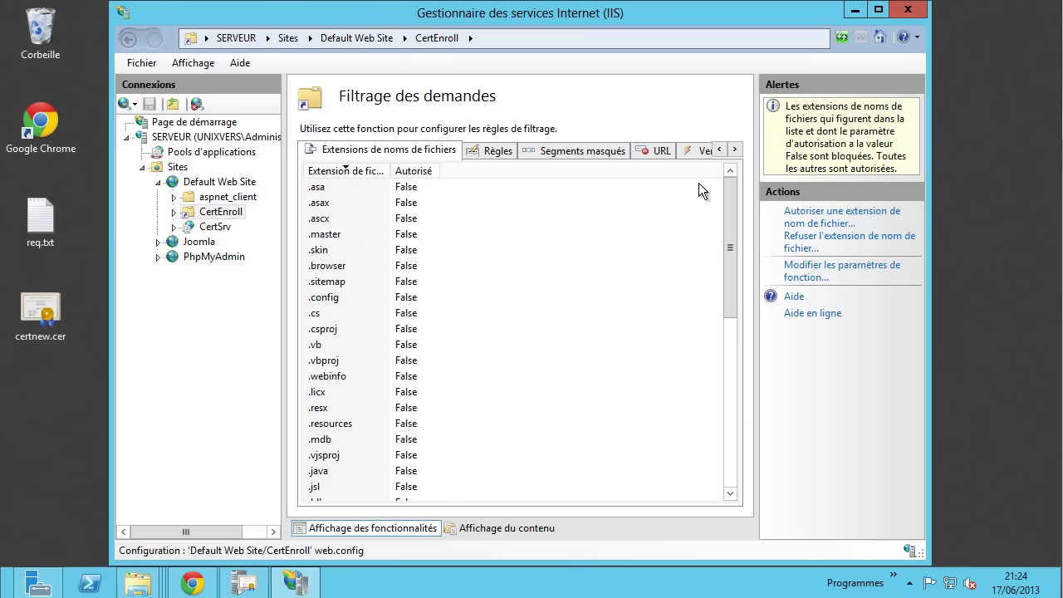
pyautogui.moveTo(324, 15); pyautogui.dragTo(371, 28)
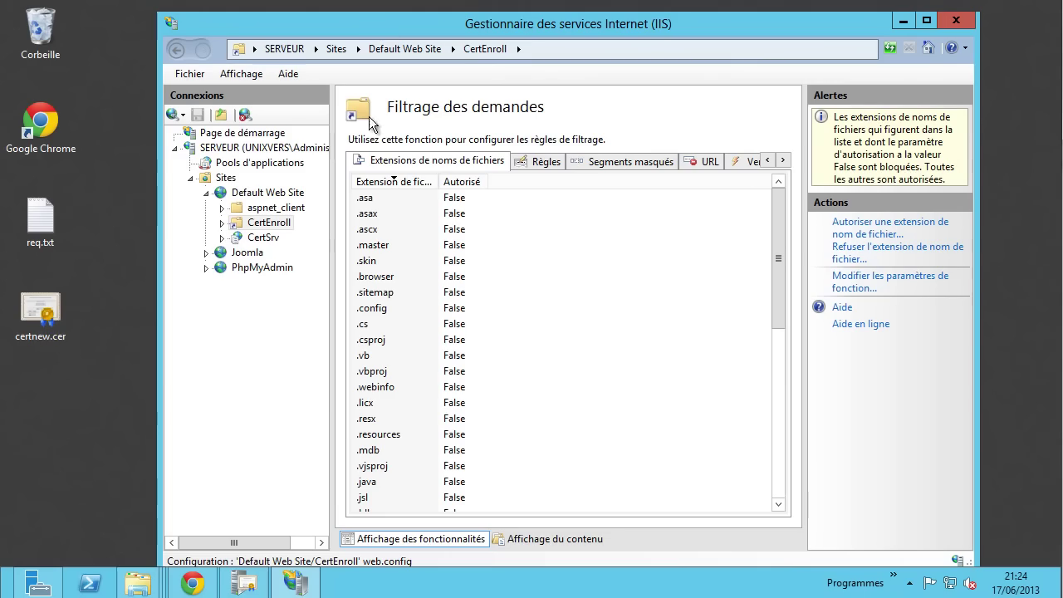
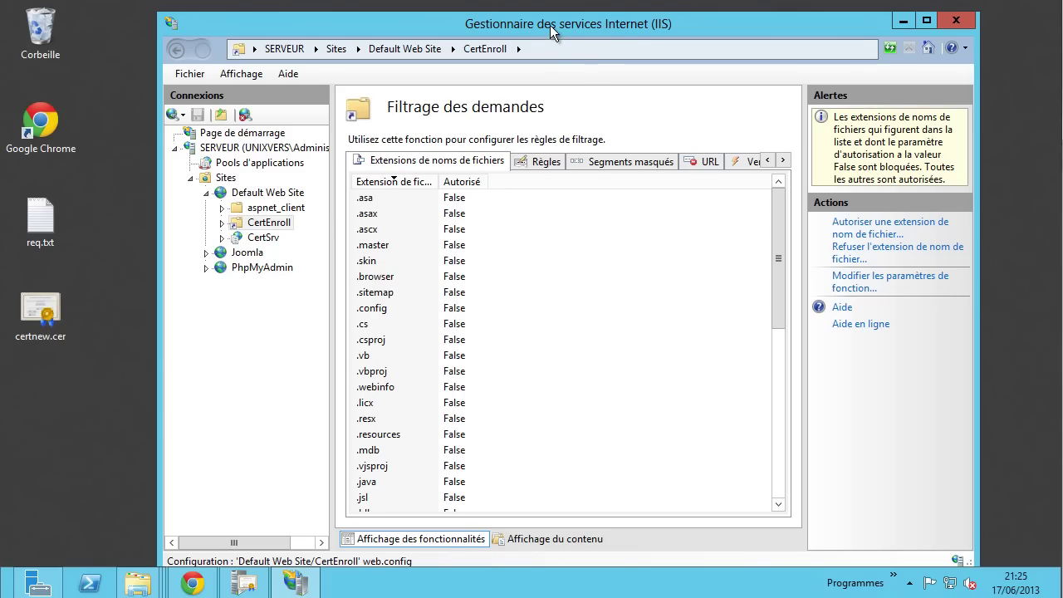
# - Try denying the .config extension, which already exists, then close the request filtering settings unchanged
pyautogui.moveTo(550, 25)
pyautogui.mouseDown()
pyautogui.moveTo(636, 138)
pyautogui.moveTo(612, 322)
pyautogui.moveTo(547, 63)
pyautogui.moveTo(557, 9)
pyautogui.mouseUp()
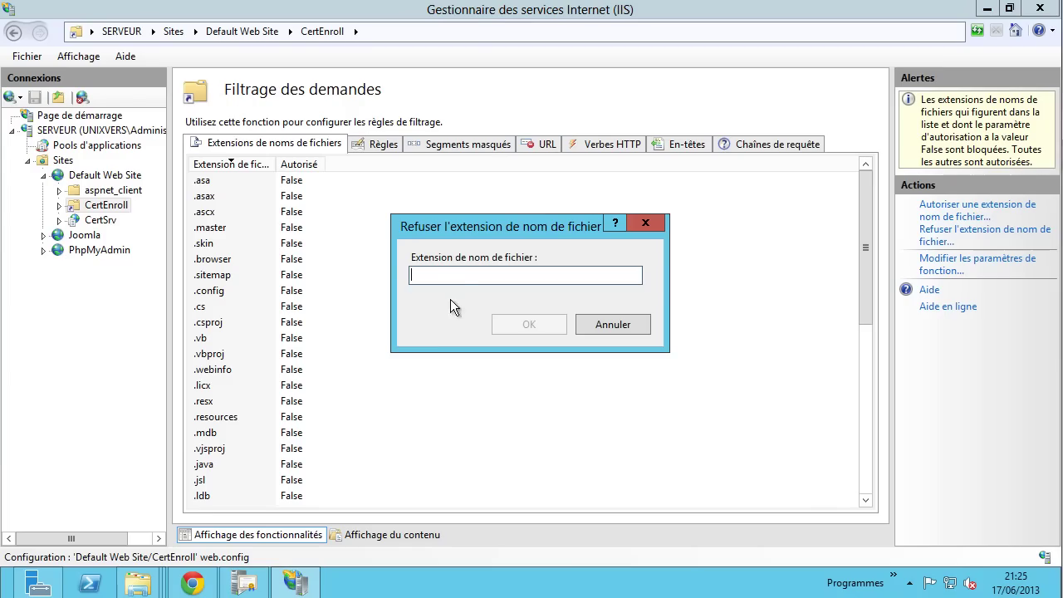
pyautogui.write('.config')
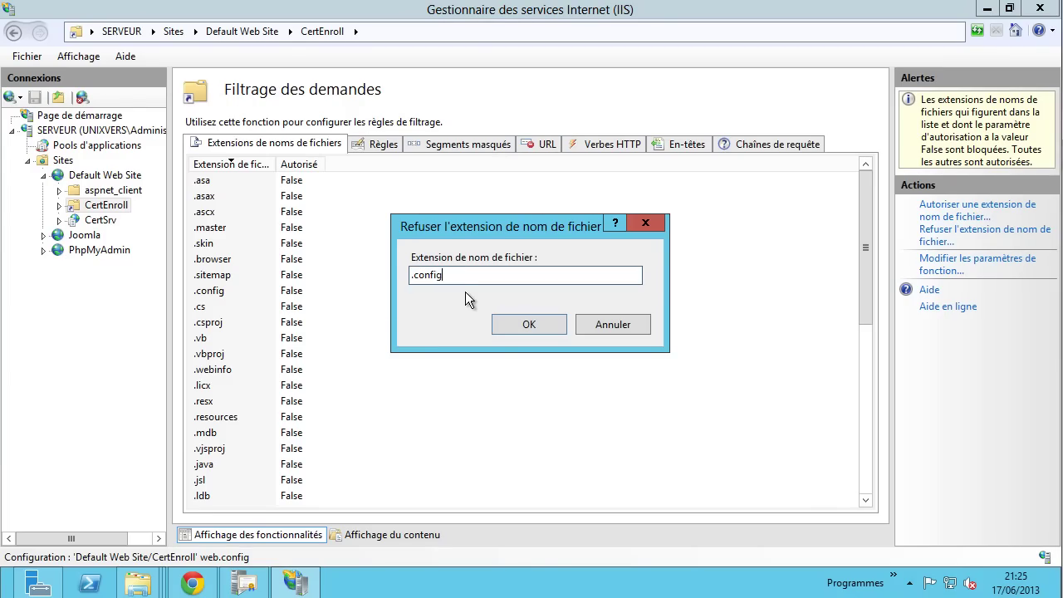
pyautogui.click(527, 324)
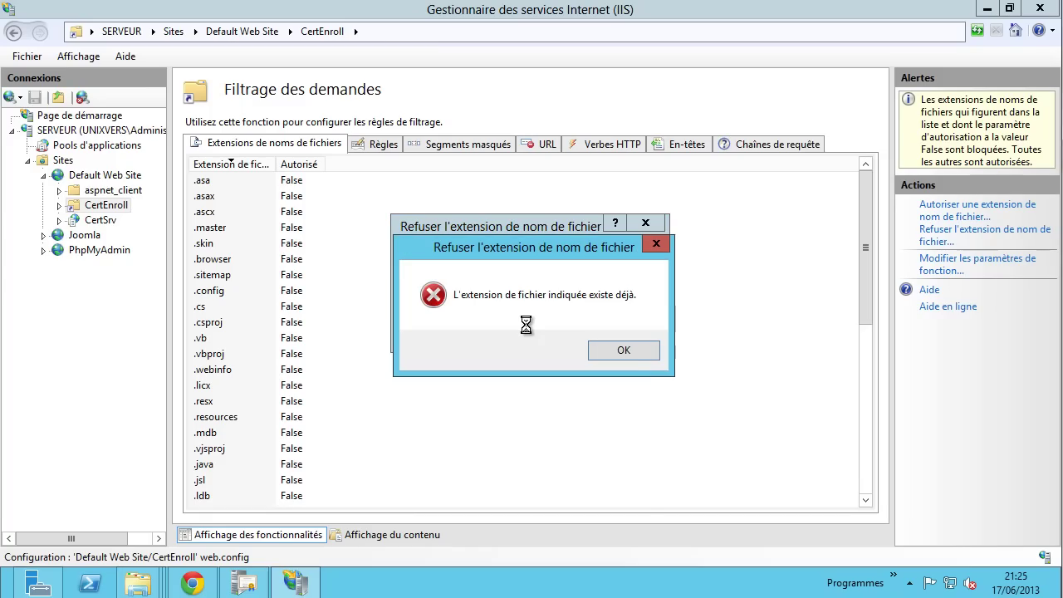
pyautogui.click(624, 351)
pyautogui.click(619, 324)
pyautogui.click(299, 291)
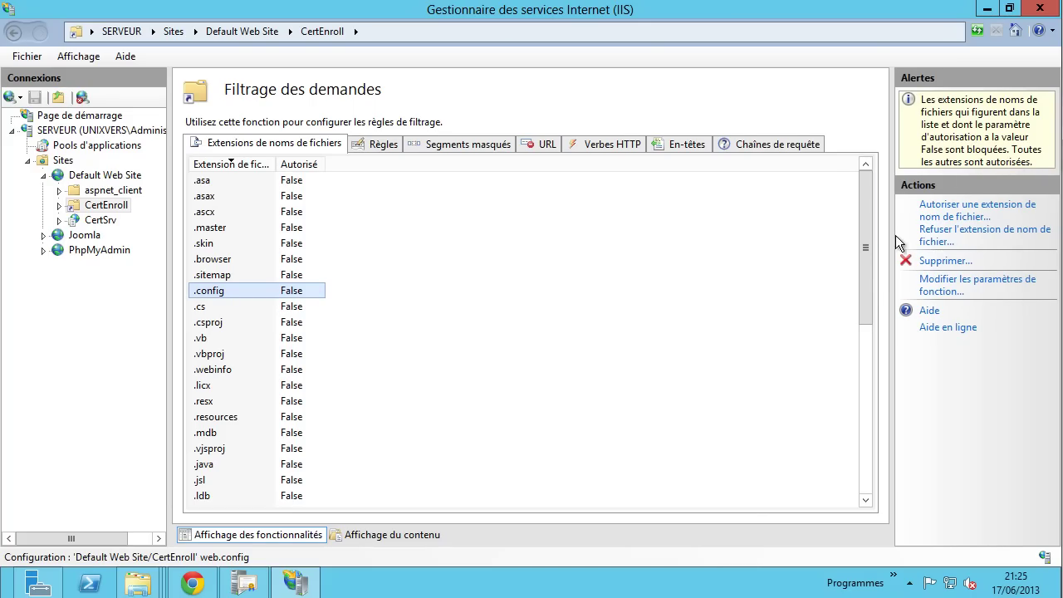
pyautogui.click(949, 286)
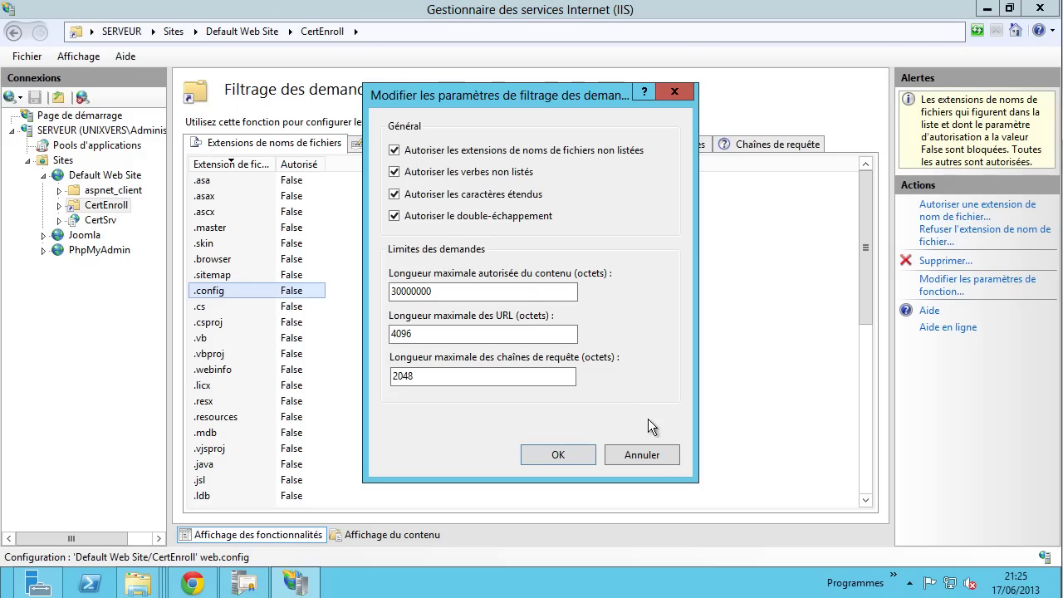
pyautogui.click(653, 450)
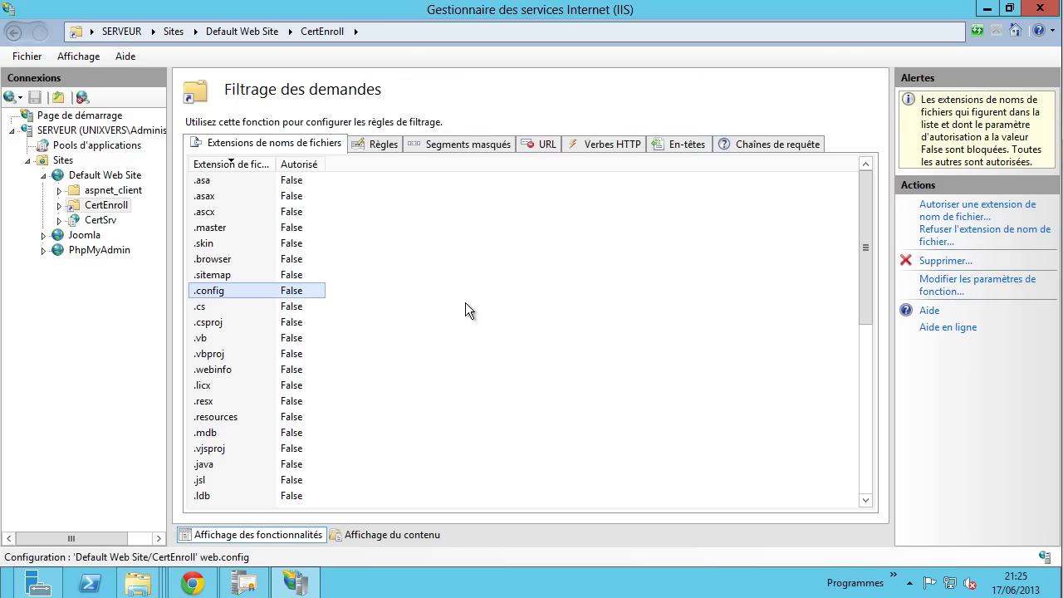
# - Close Chrome's localhost/CertEnroll listing tab and bring the certification authority console forward
pyautogui.click(93, 208)
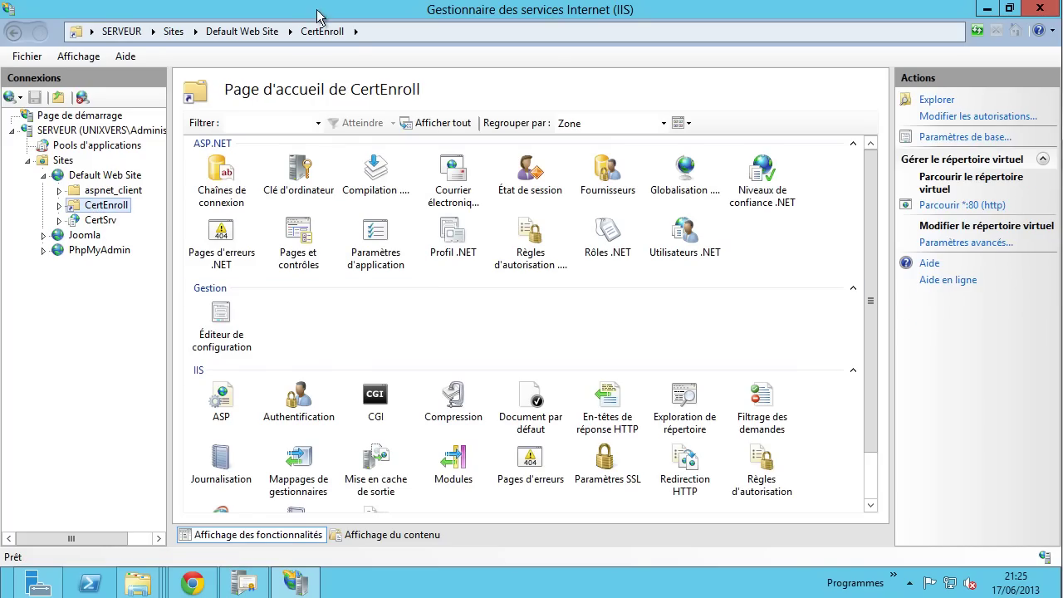
pyautogui.moveTo(316, 15); pyautogui.dragTo(340, 55)
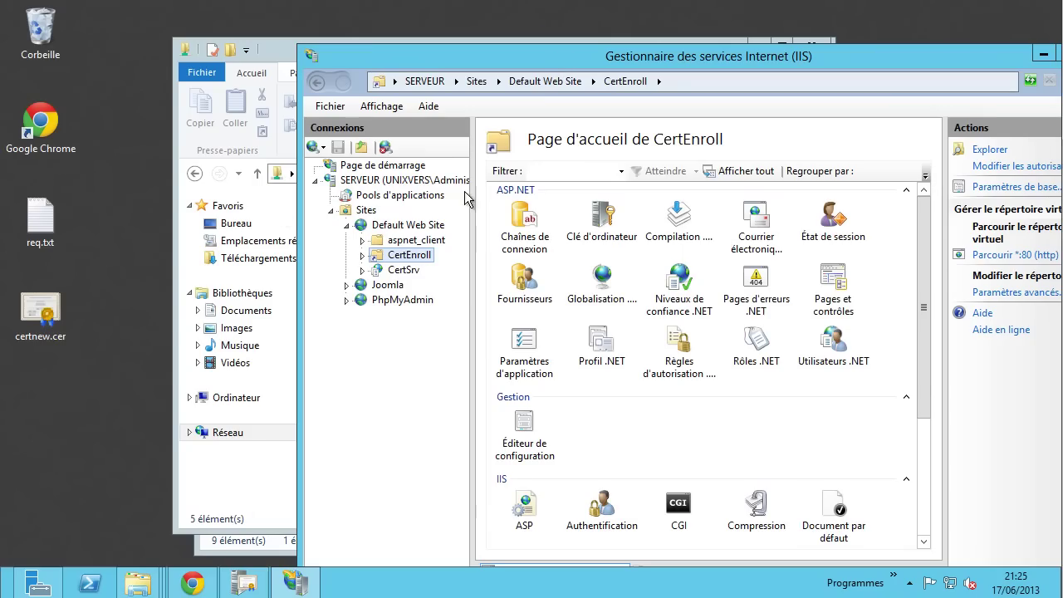
pyautogui.click(191, 583)
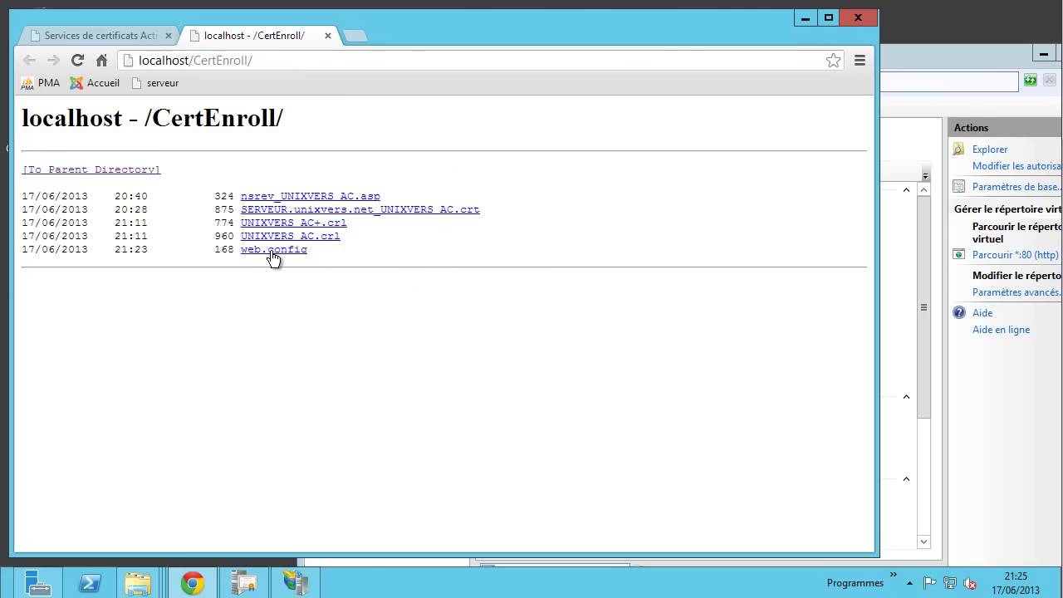
pyautogui.click(973, 467)
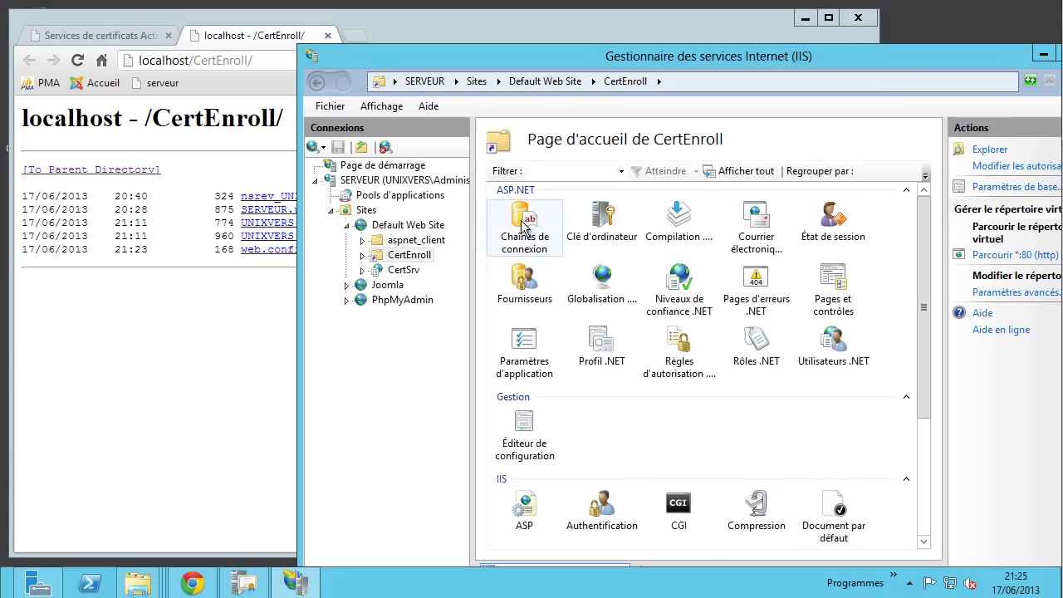
pyautogui.click(187, 342)
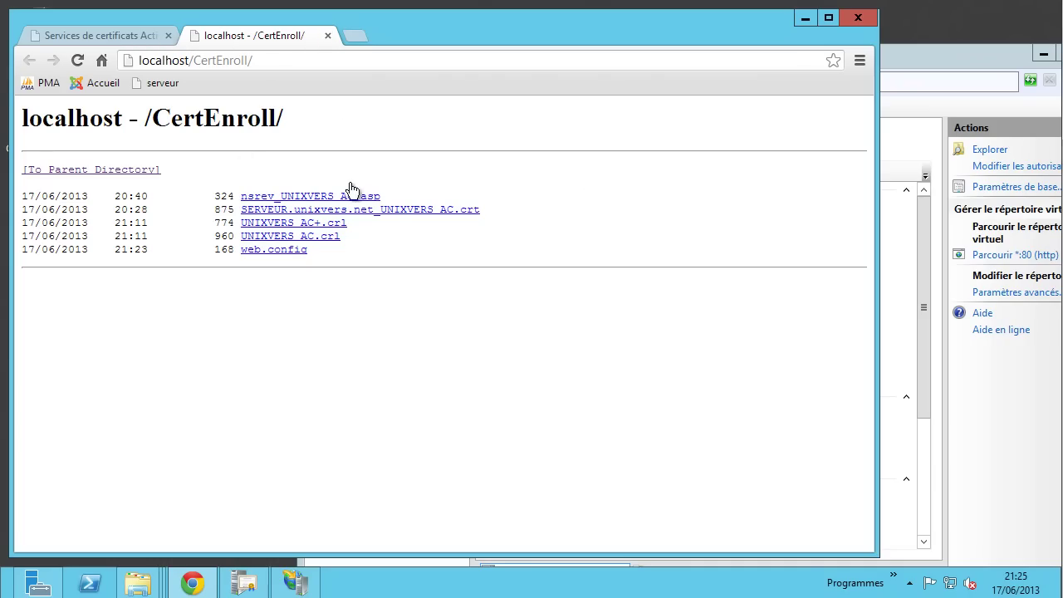
pyautogui.click(328, 35)
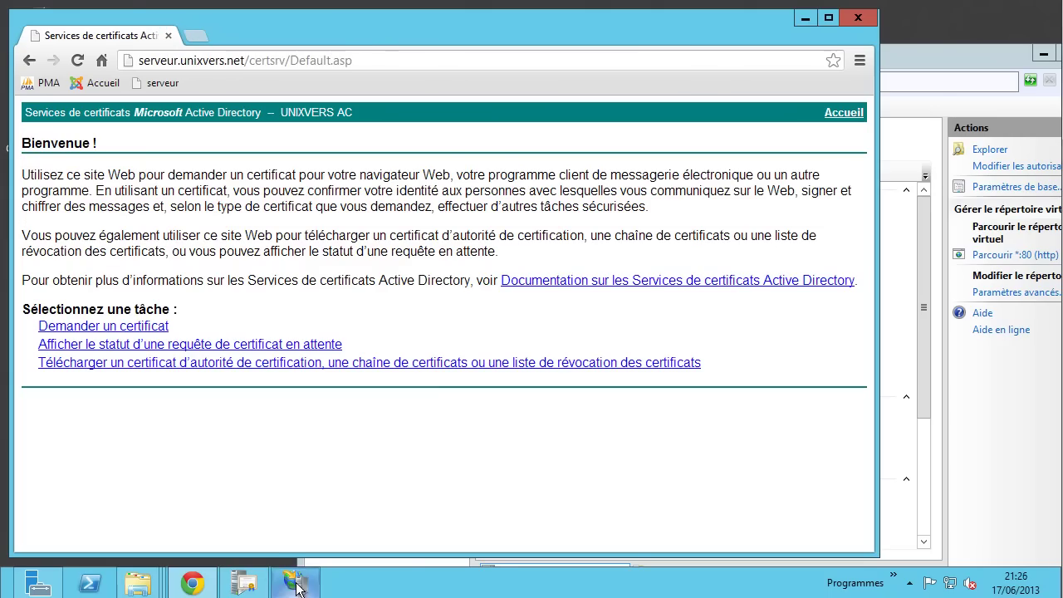
pyautogui.click(244, 583)
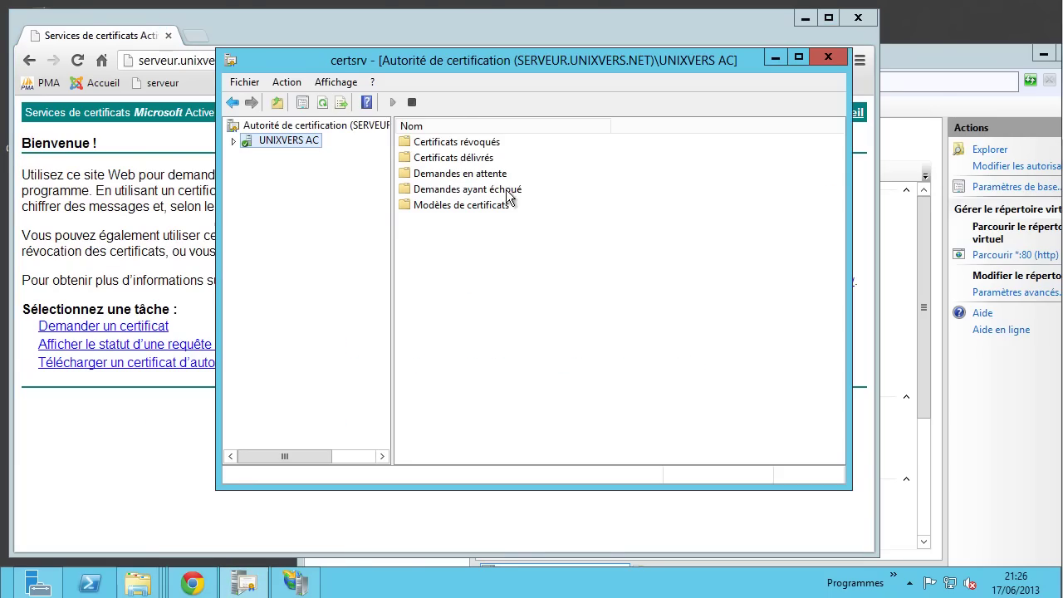
pyautogui.rightClick(284, 143)
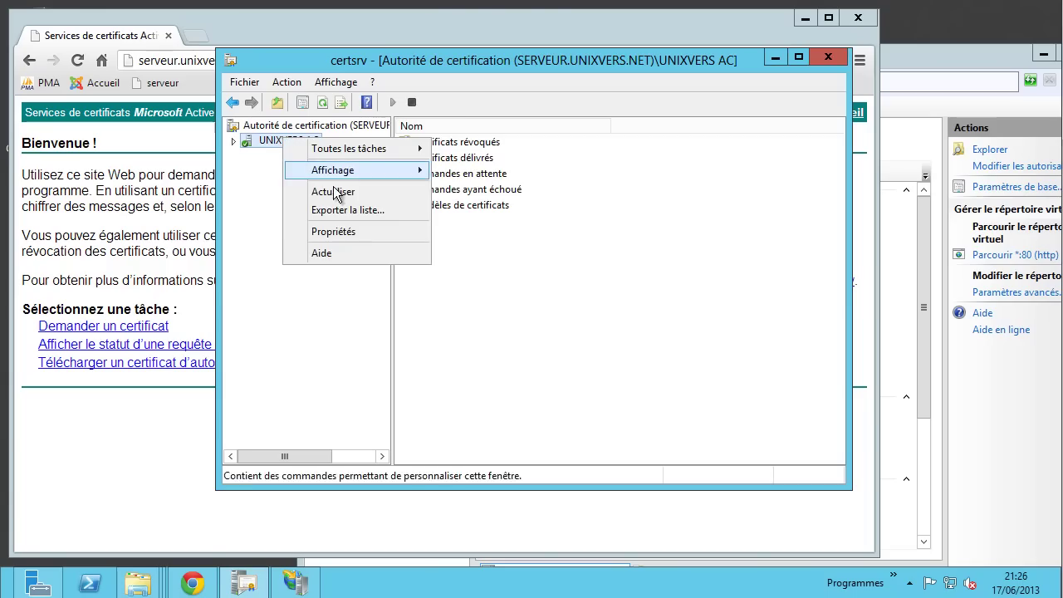
pyautogui.click(346, 231)
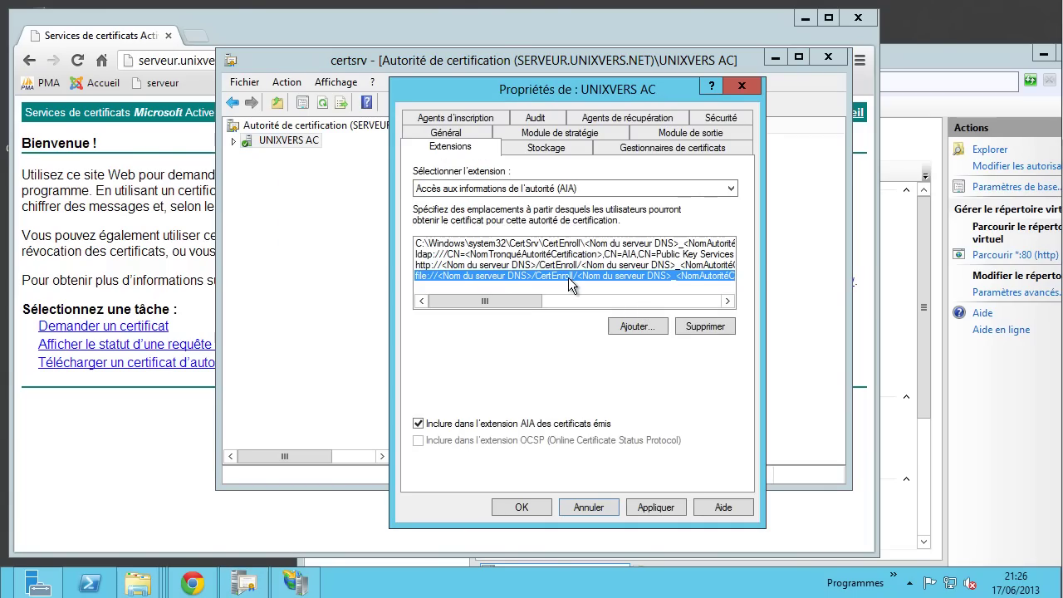
pyautogui.click(490, 264)
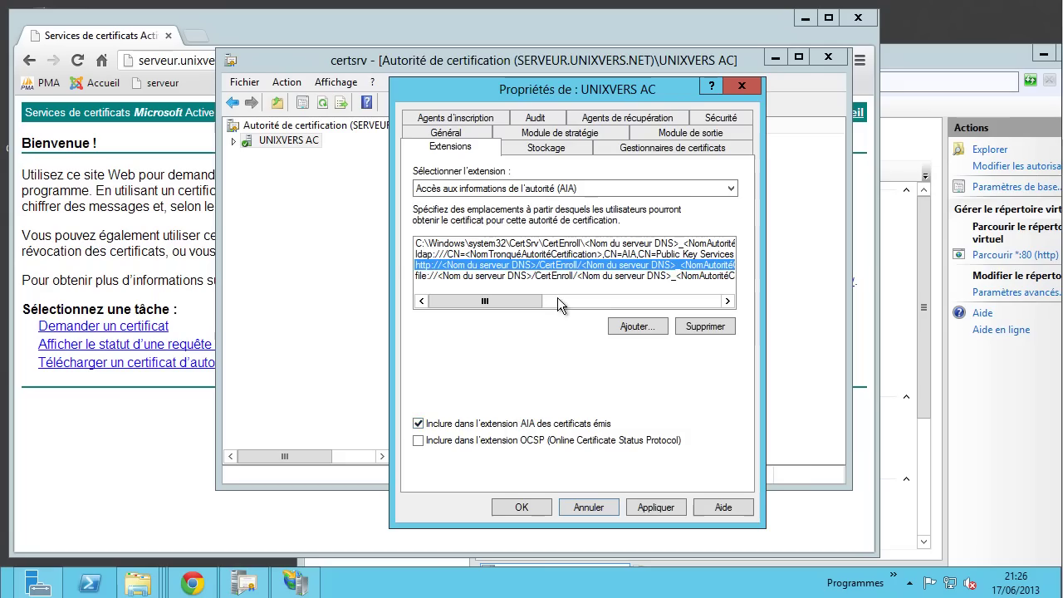
pyautogui.click(534, 277)
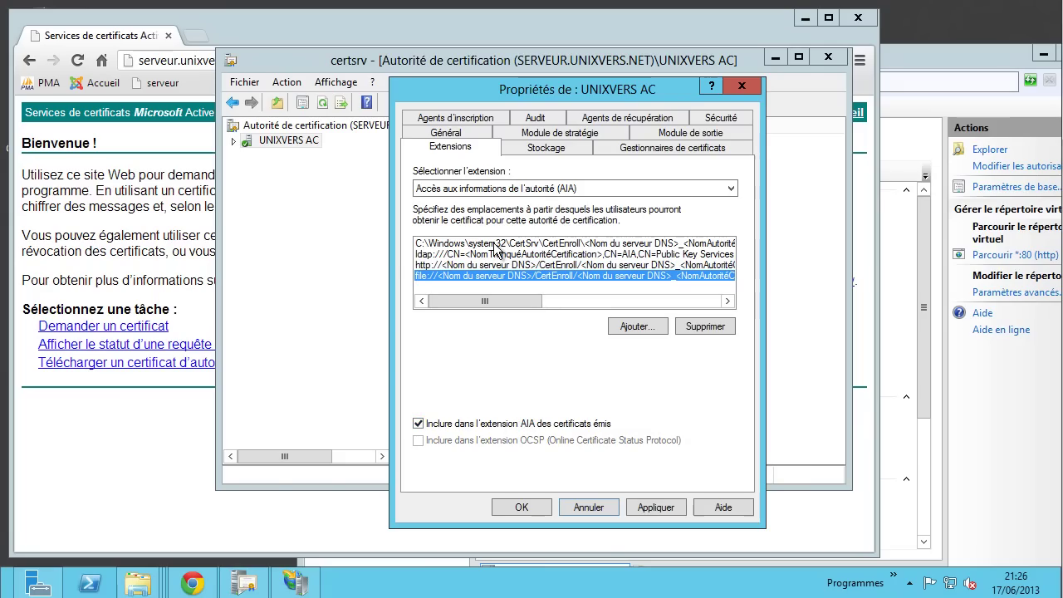
pyautogui.click(538, 194)
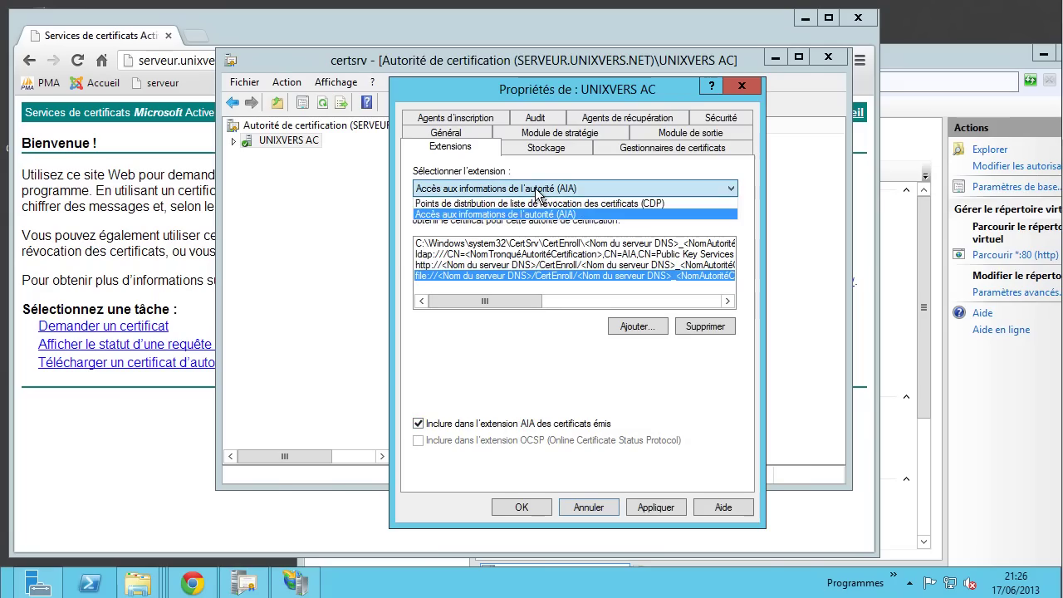
pyautogui.click(527, 201)
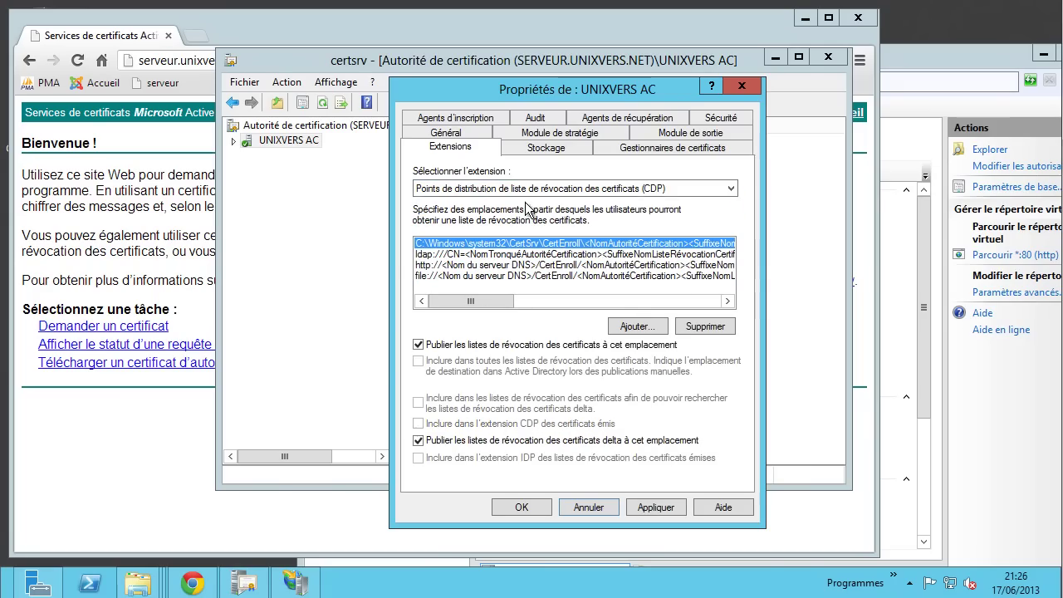
pyautogui.click(543, 264)
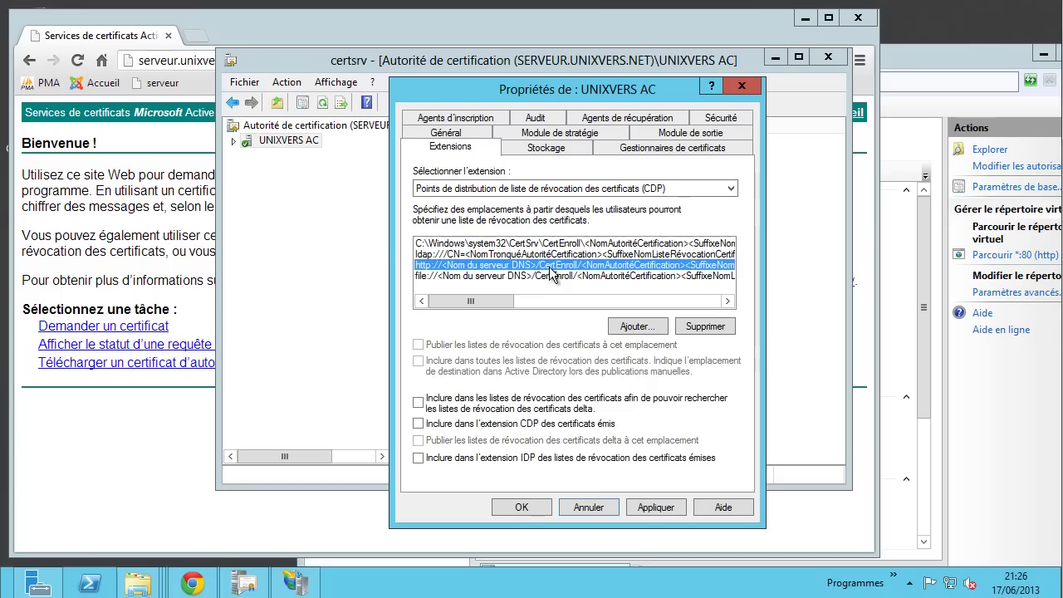
pyautogui.click(471, 259)
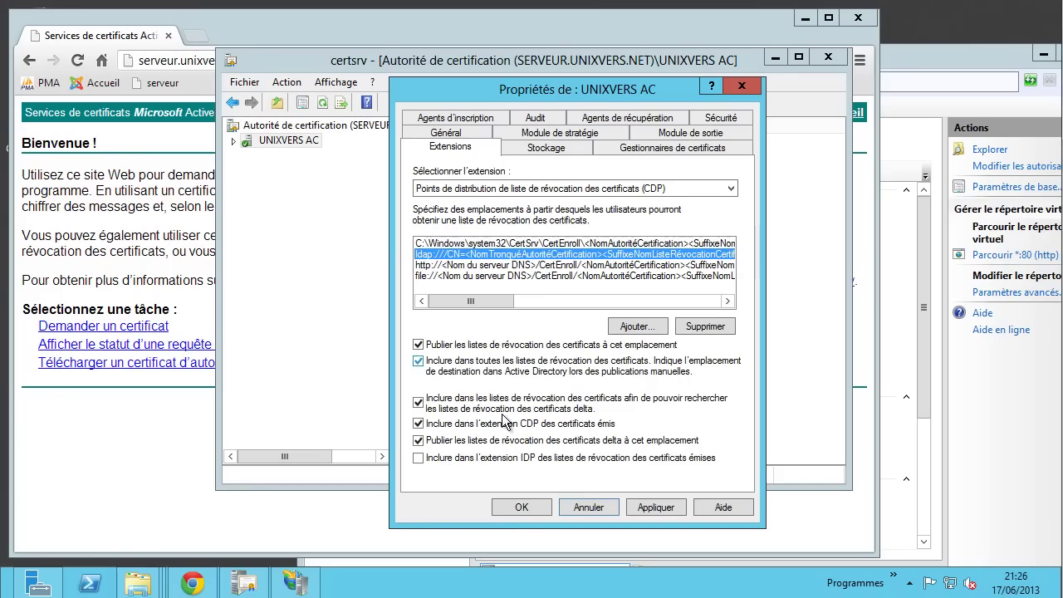
pyautogui.click(512, 265)
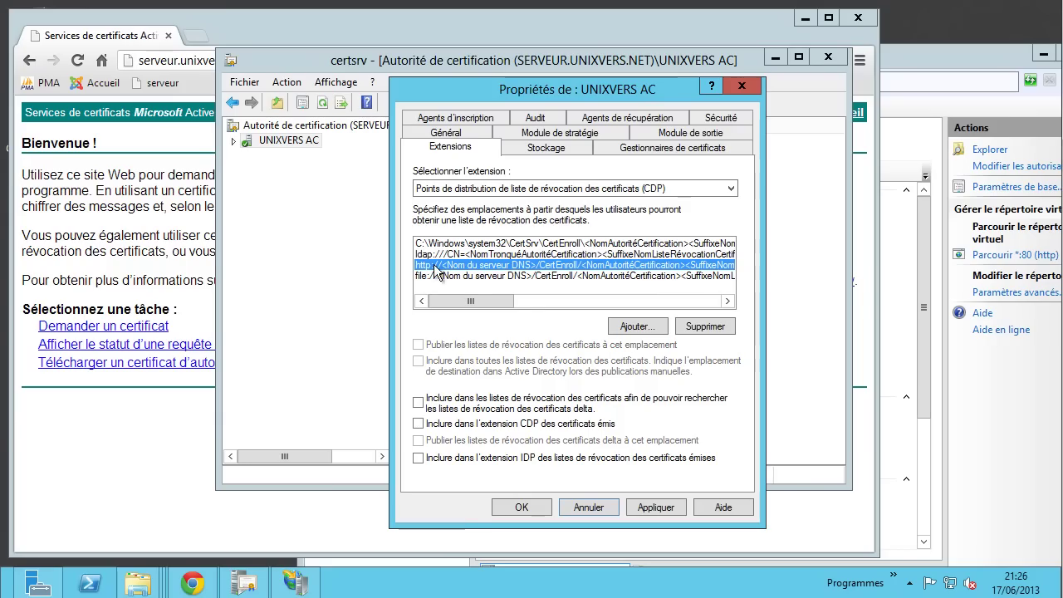
pyautogui.click(434, 405)
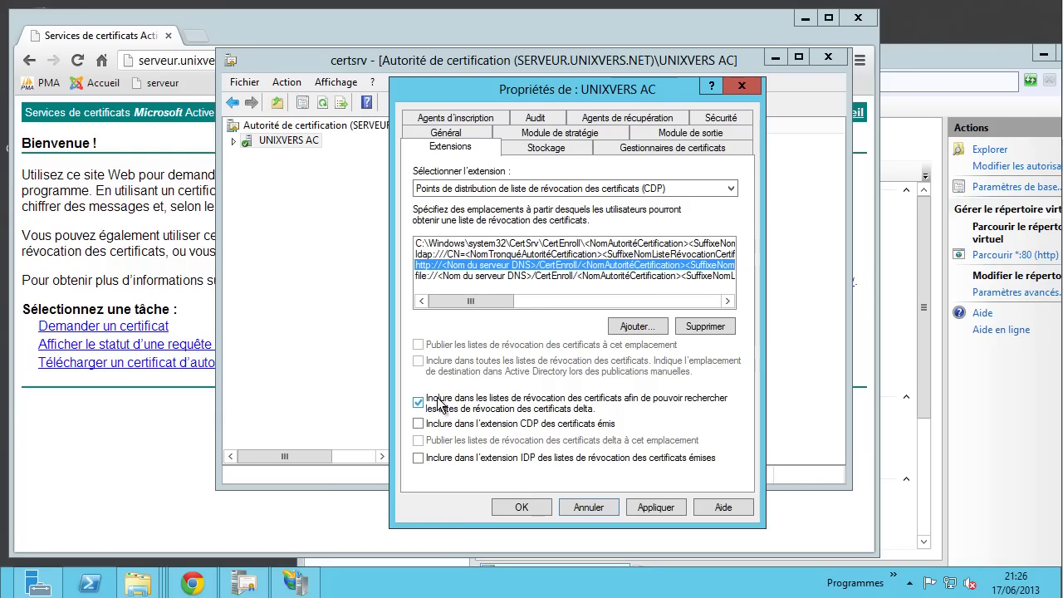
pyautogui.click(473, 428)
# - Enable delta CRLs, issued-certificate CDP extension and delta publishing for the file:// CDP location
pyautogui.click(503, 275)
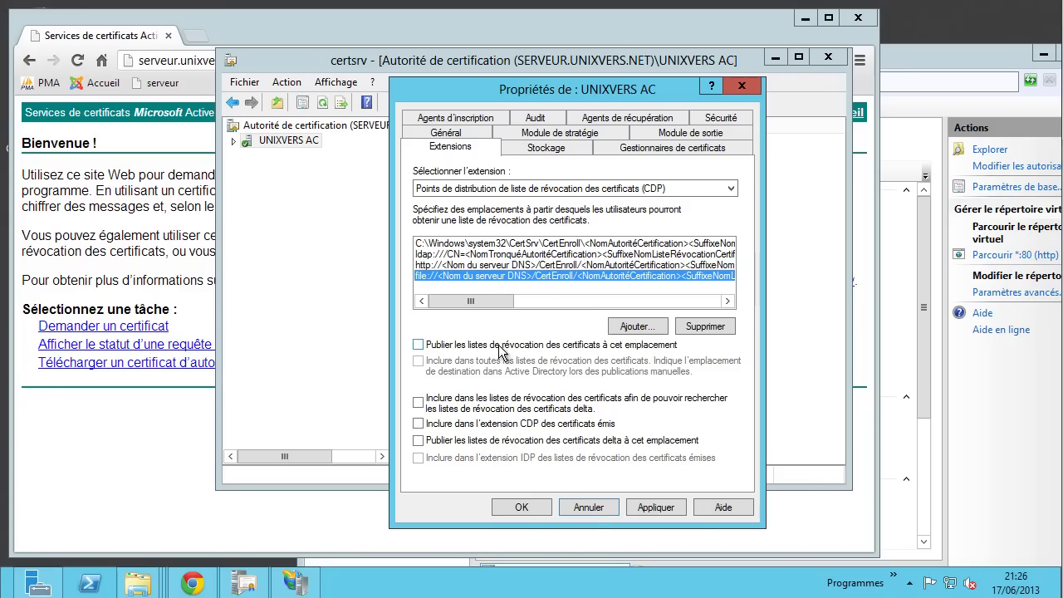
pyautogui.click(528, 404)
pyautogui.click(544, 425)
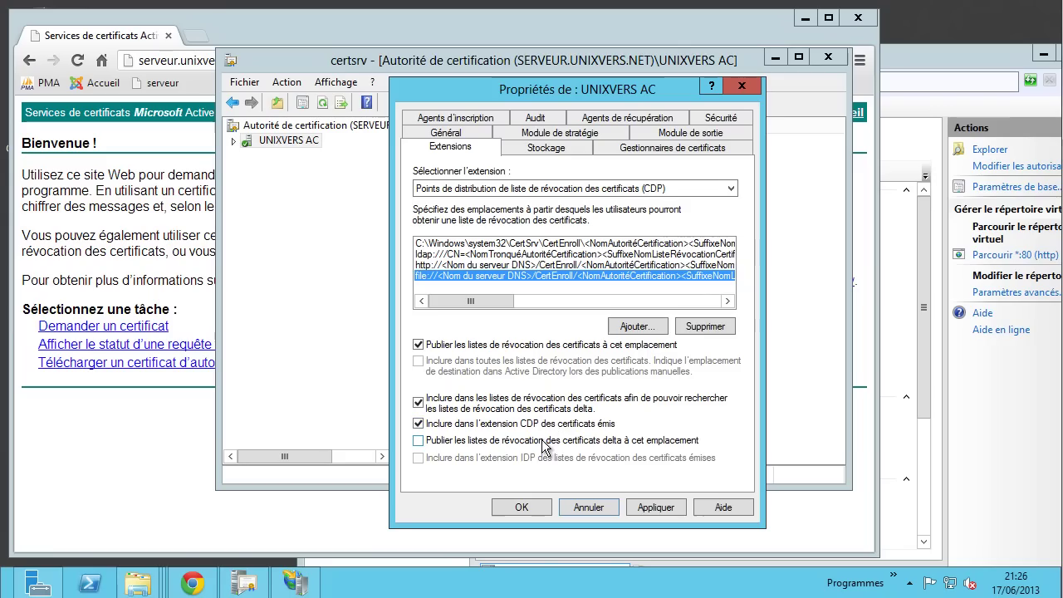
pyautogui.click(543, 442)
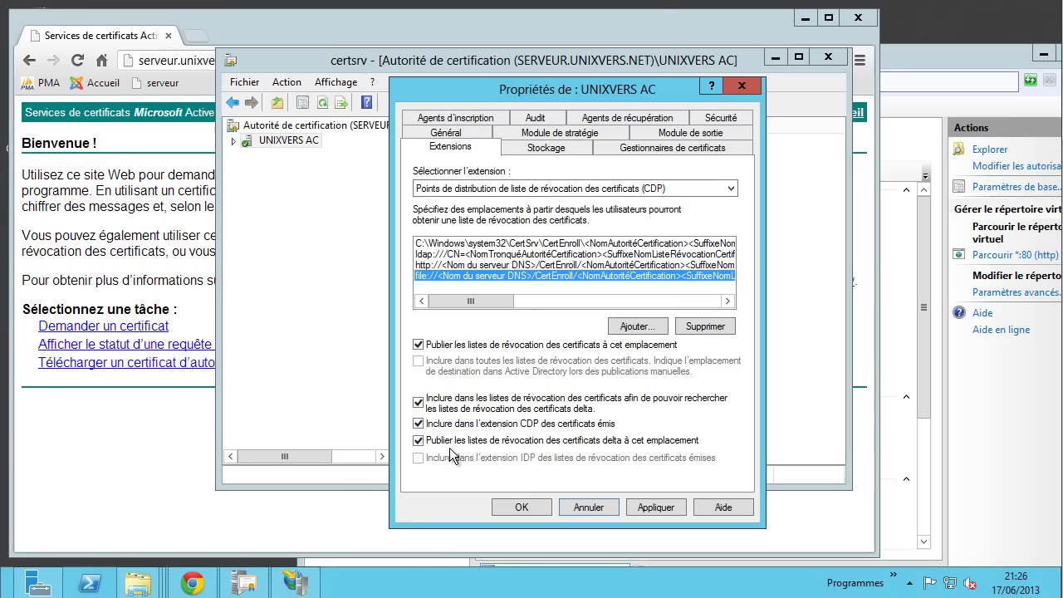
pyautogui.click(521, 264)
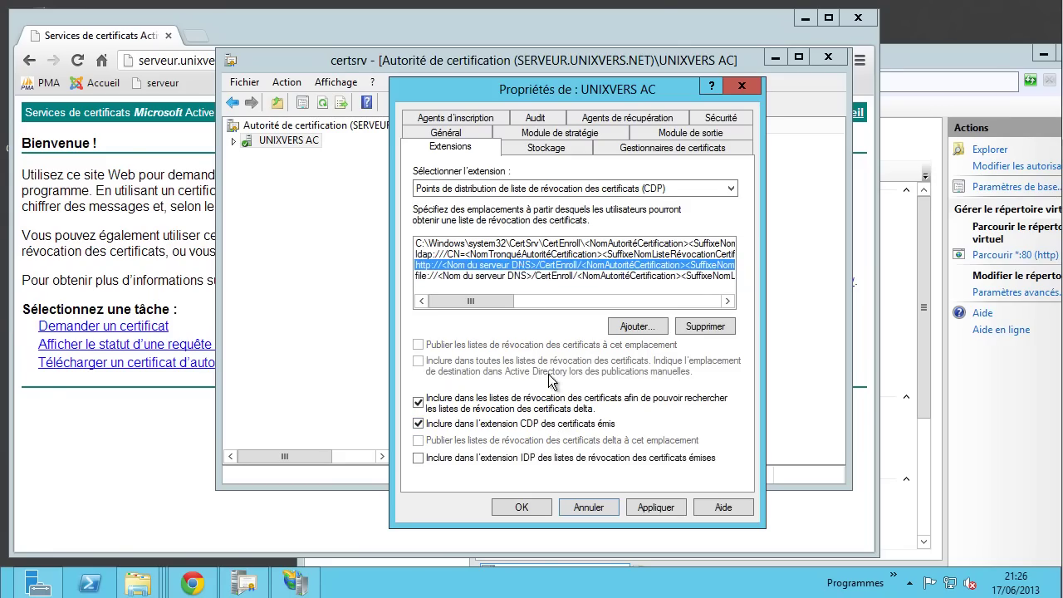
pyautogui.click(472, 254)
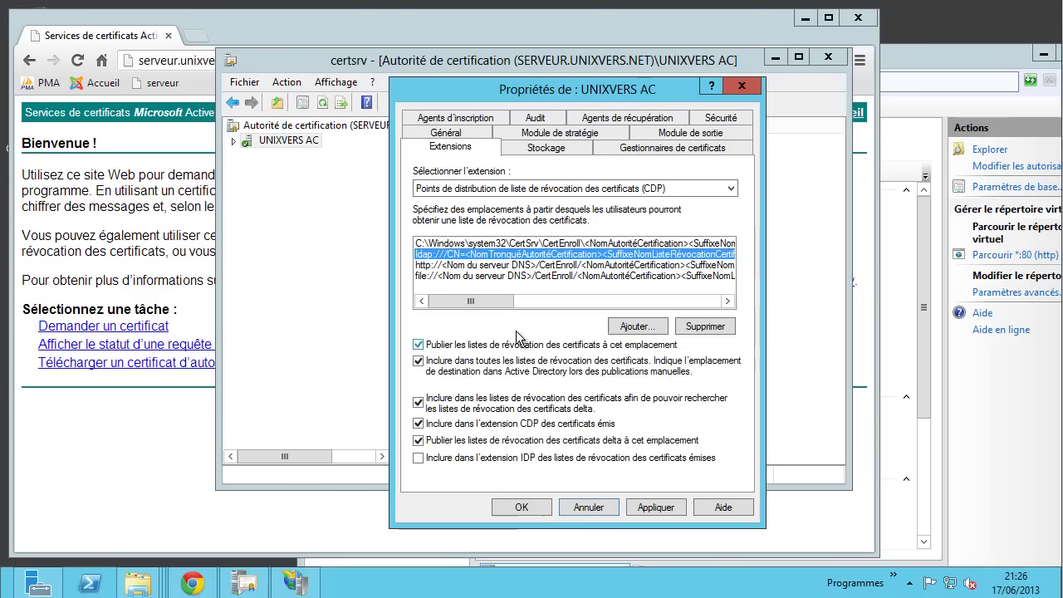
pyautogui.click(518, 189)
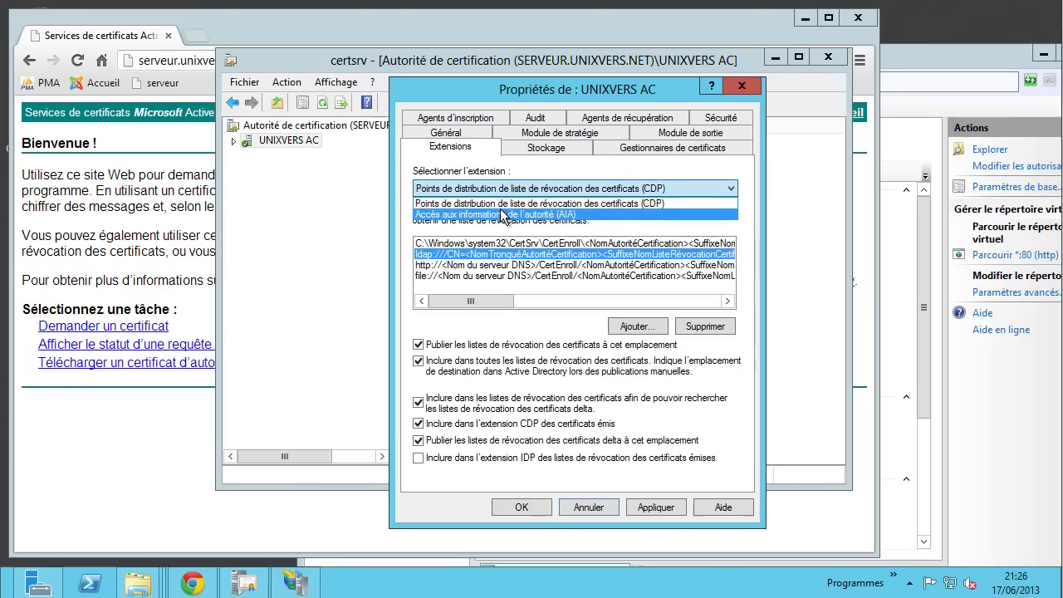
# - Apply the AIA extension settings, confirm restarting certificate services, and close the UNIXVERS AC properties
pyautogui.click(526, 215)
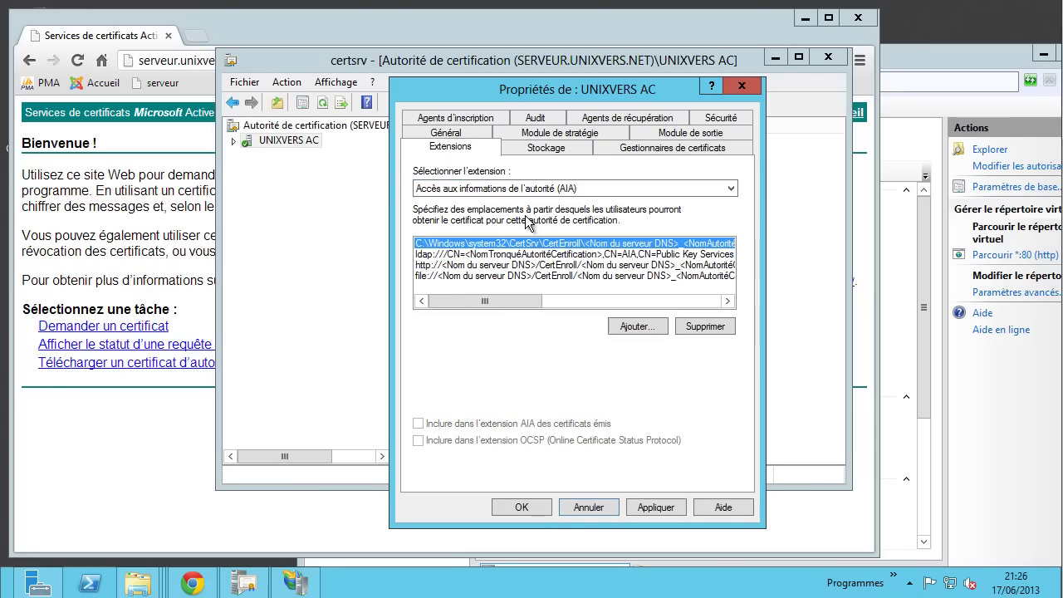
pyautogui.click(494, 264)
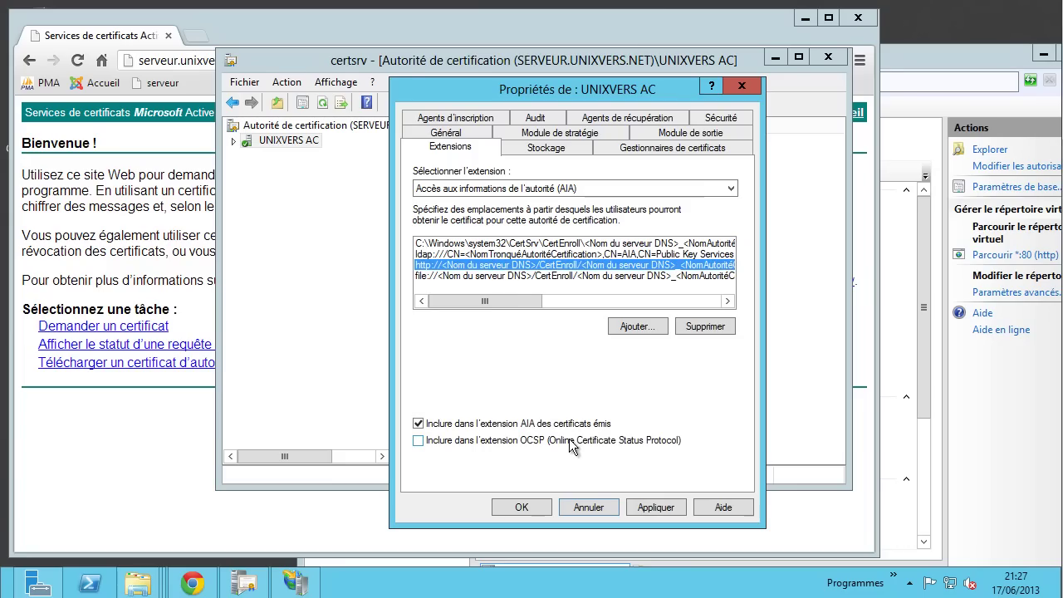
pyautogui.click(517, 275)
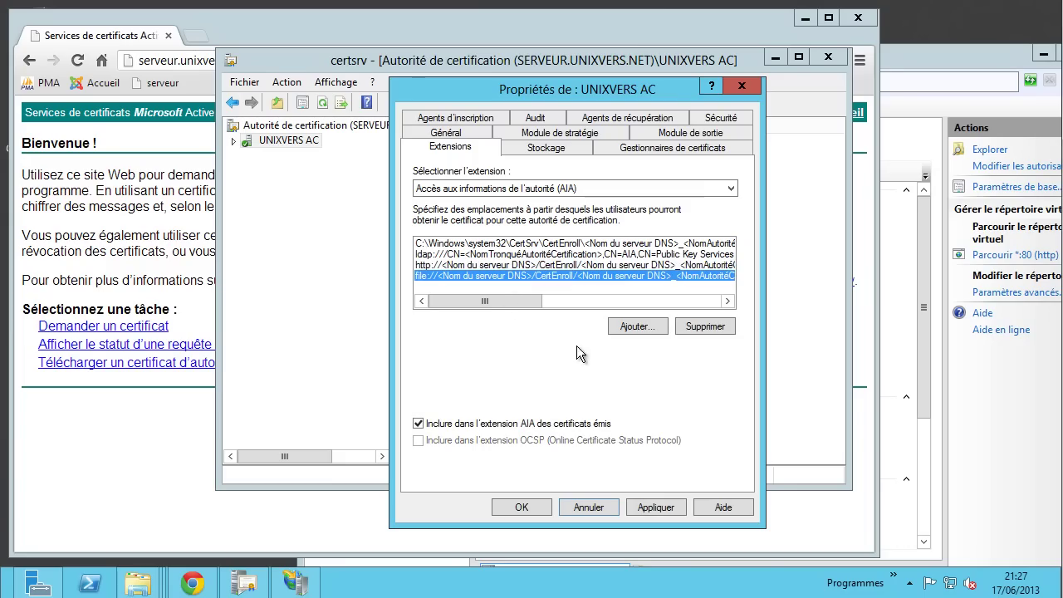
pyautogui.click(536, 254)
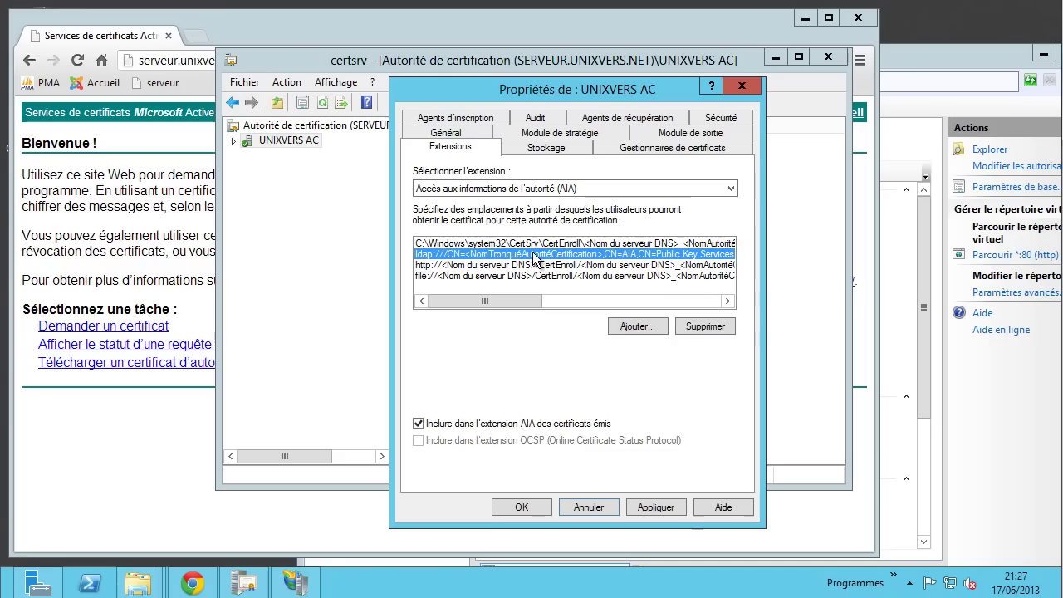
pyautogui.click(661, 509)
pyautogui.click(617, 357)
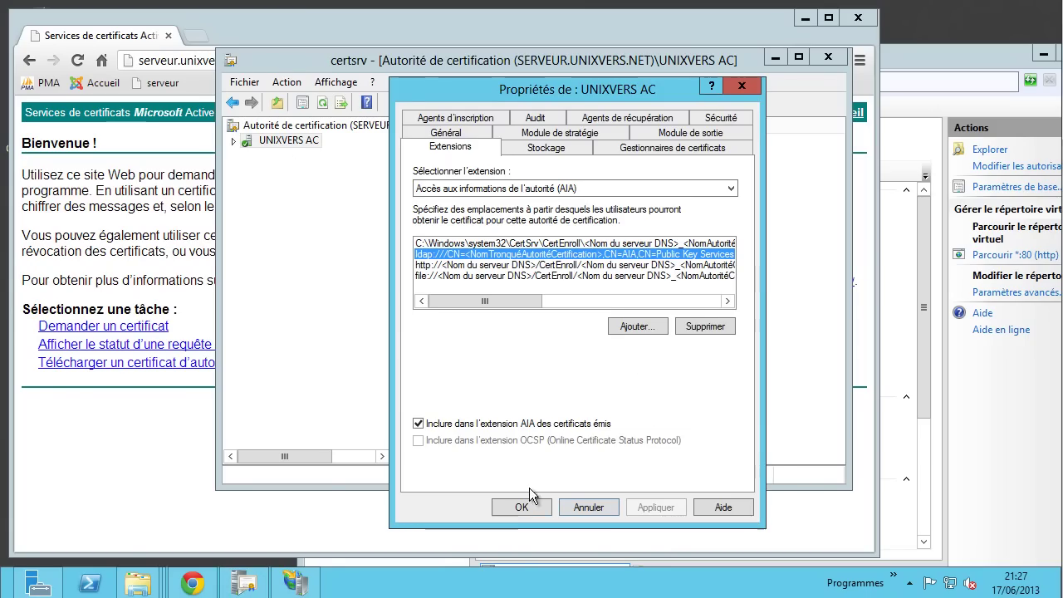
pyautogui.click(532, 508)
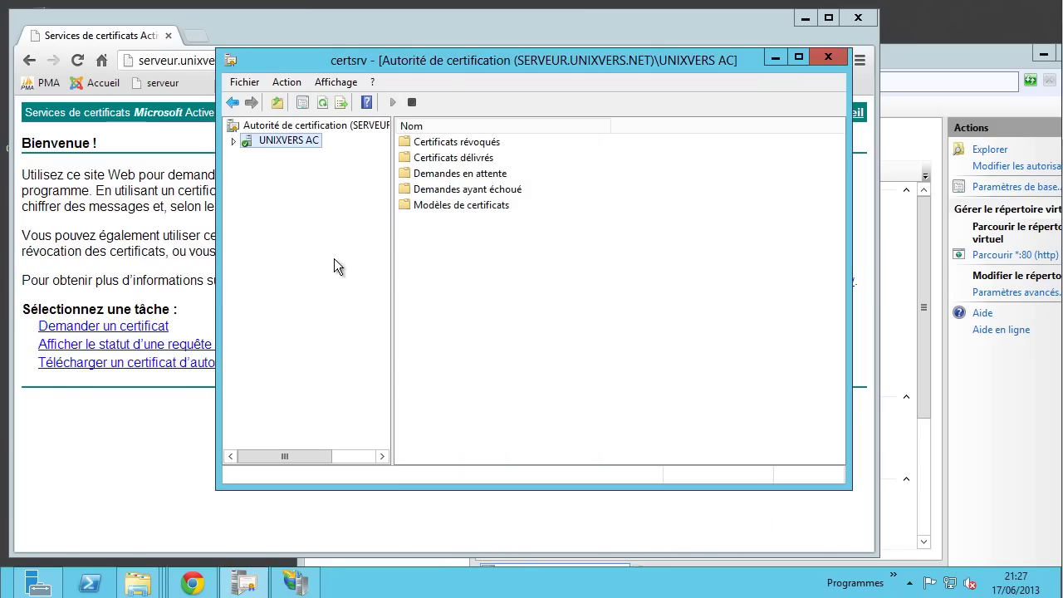
# - Browse UNIXVERS AC's revoked, issued, pending and failed certificate folders and templates, then return to the web page
pyautogui.click(233, 141)
pyautogui.click(294, 158)
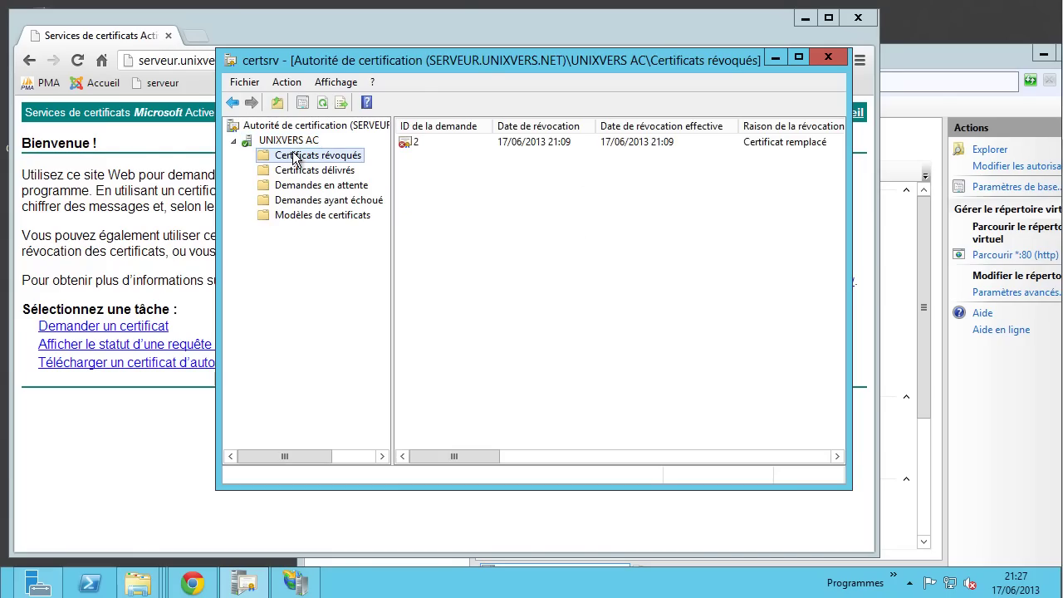
pyautogui.click(423, 145)
pyautogui.click(339, 171)
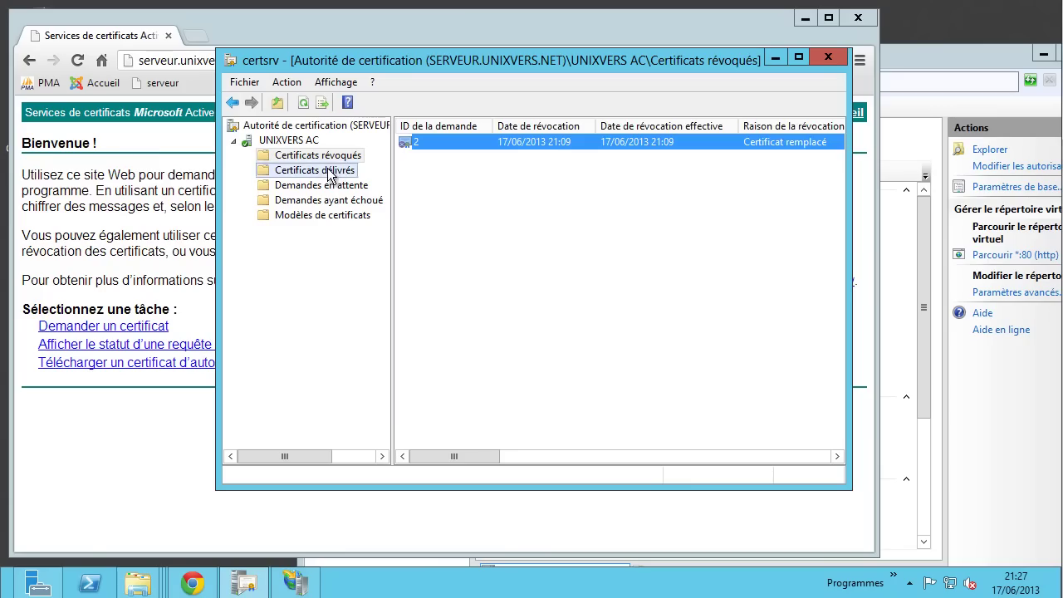
pyautogui.click(338, 186)
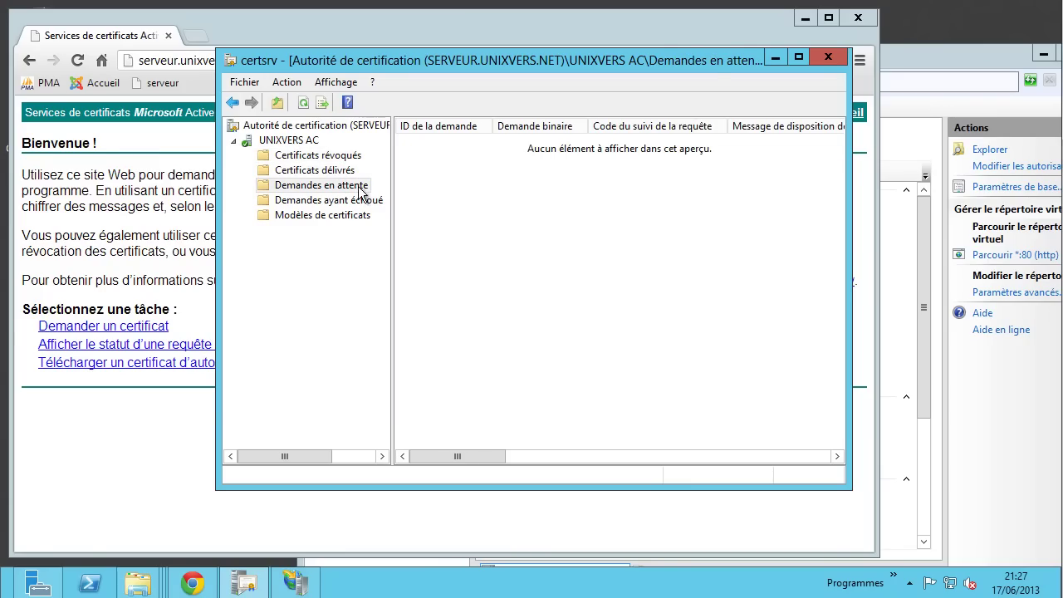
pyautogui.click(345, 201)
pyautogui.click(362, 216)
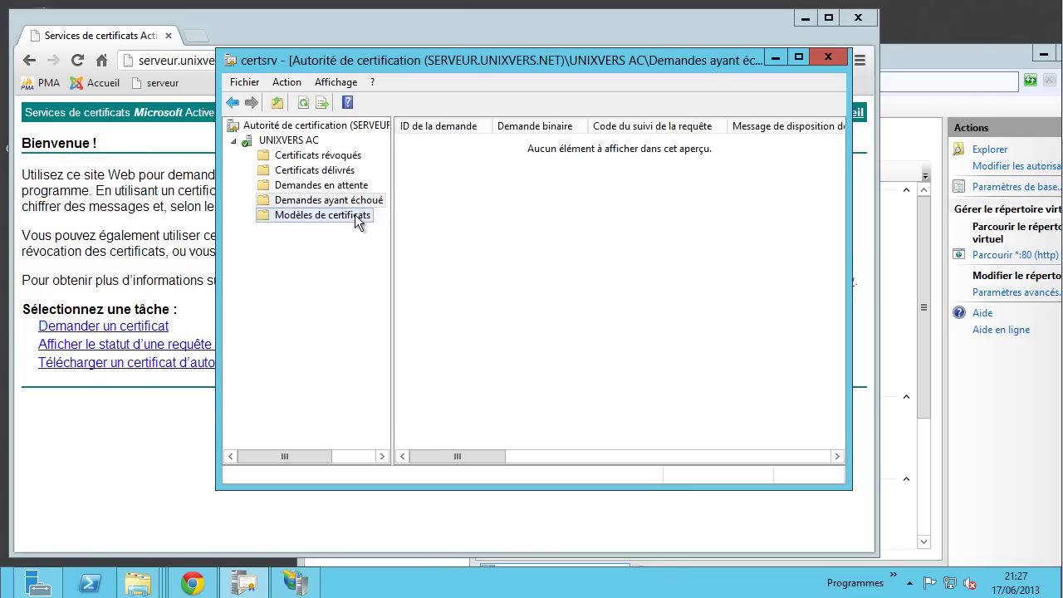
pyautogui.click(299, 140)
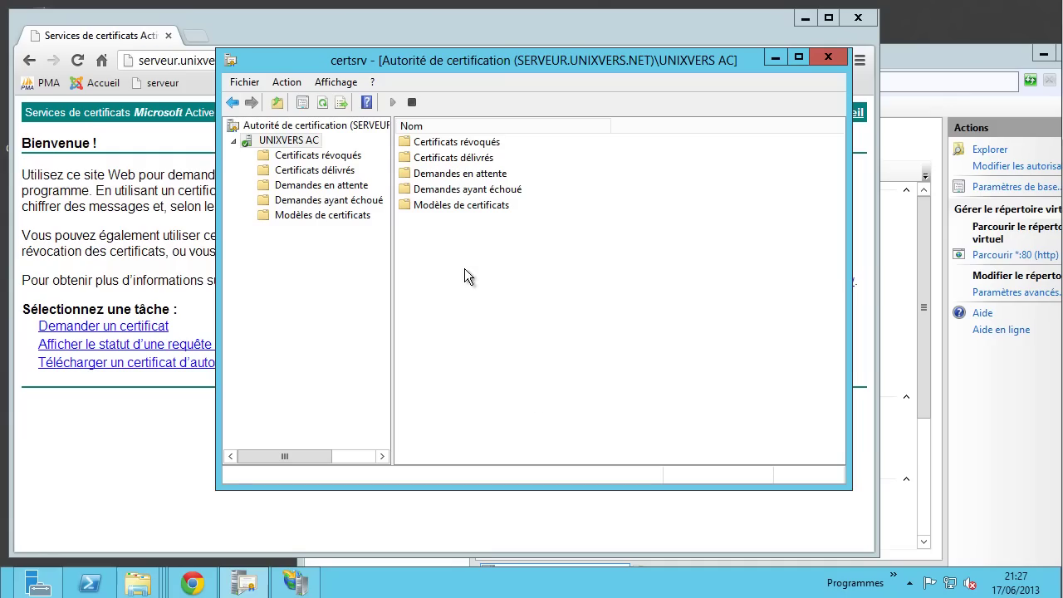
pyautogui.click(77, 411)
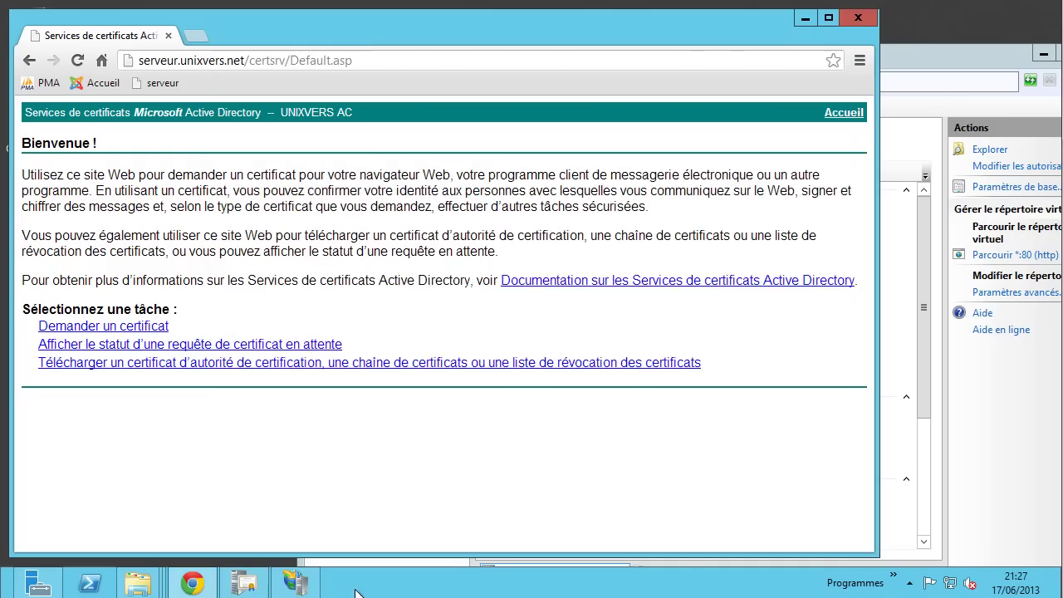
# - Open Server Certificates on SERVEUR and start a new certificate request
pyautogui.click(295, 581)
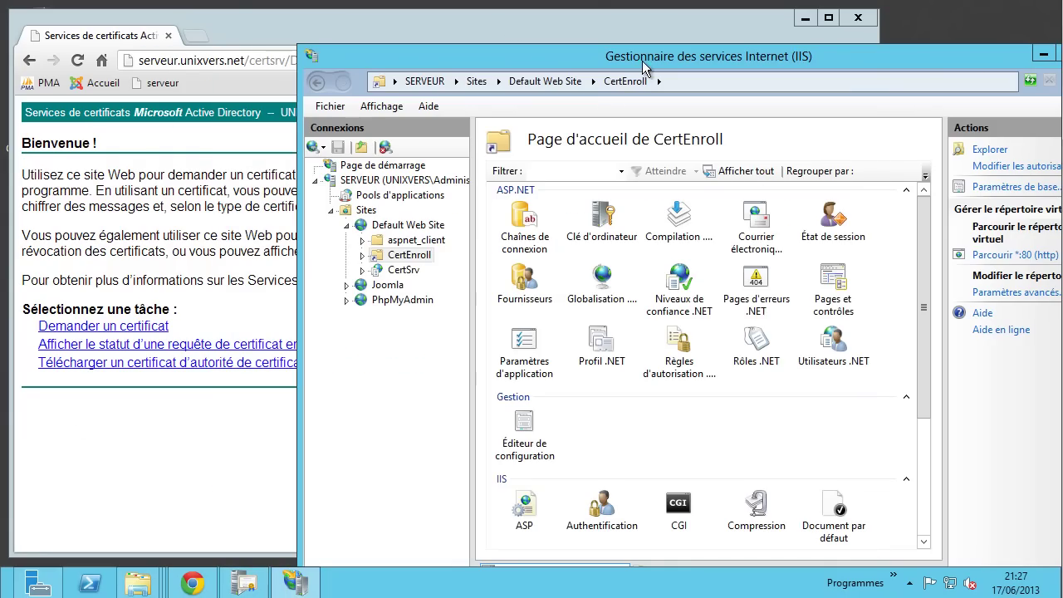
pyautogui.moveTo(645, 63); pyautogui.dragTo(447, 20)
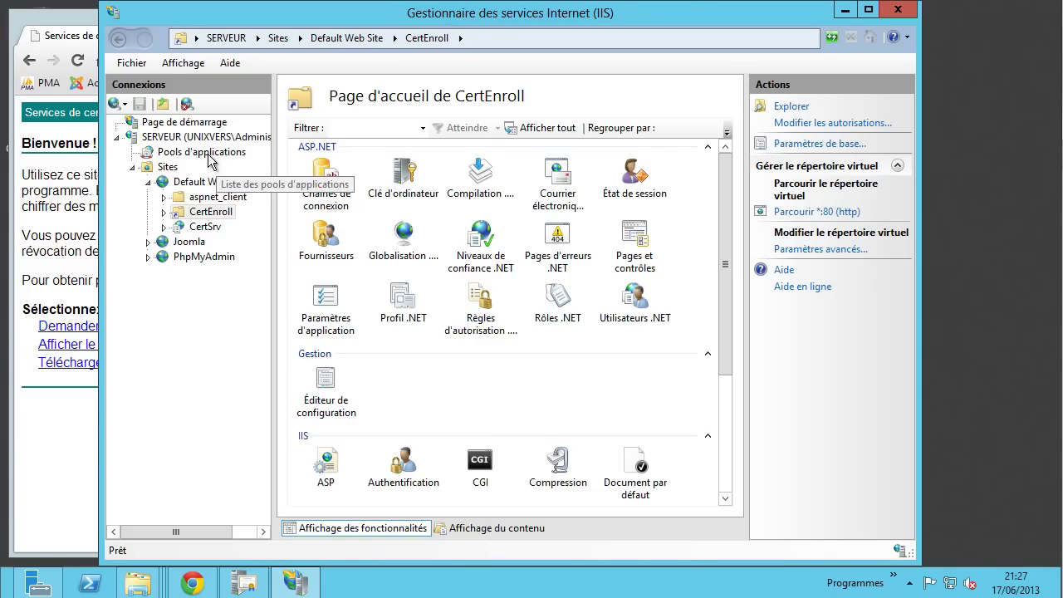
pyautogui.click(170, 137)
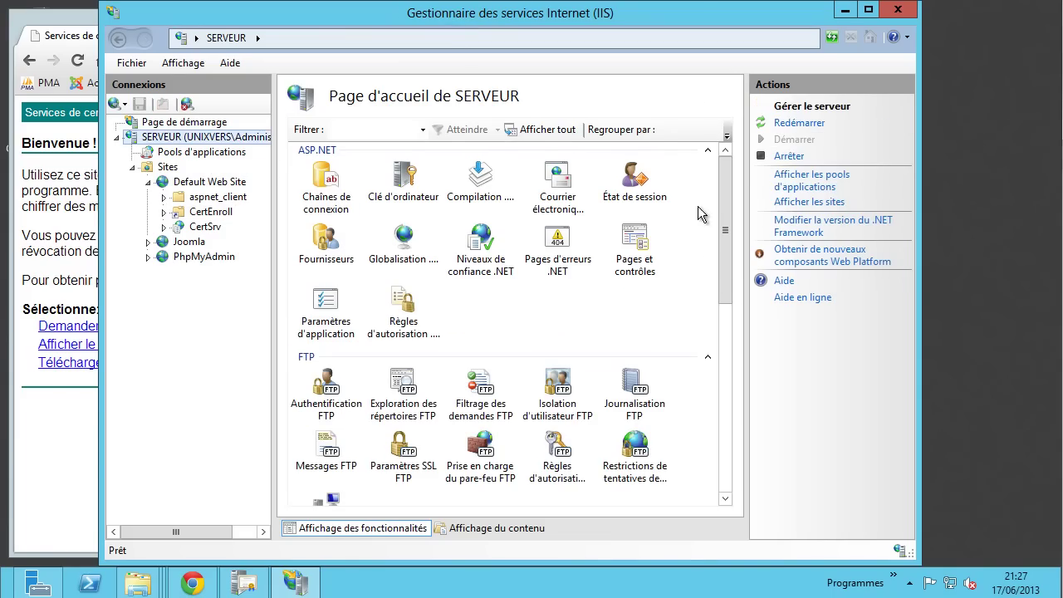
pyautogui.moveTo(725, 201); pyautogui.dragTo(737, 324)
pyautogui.doubleClick(481, 372)
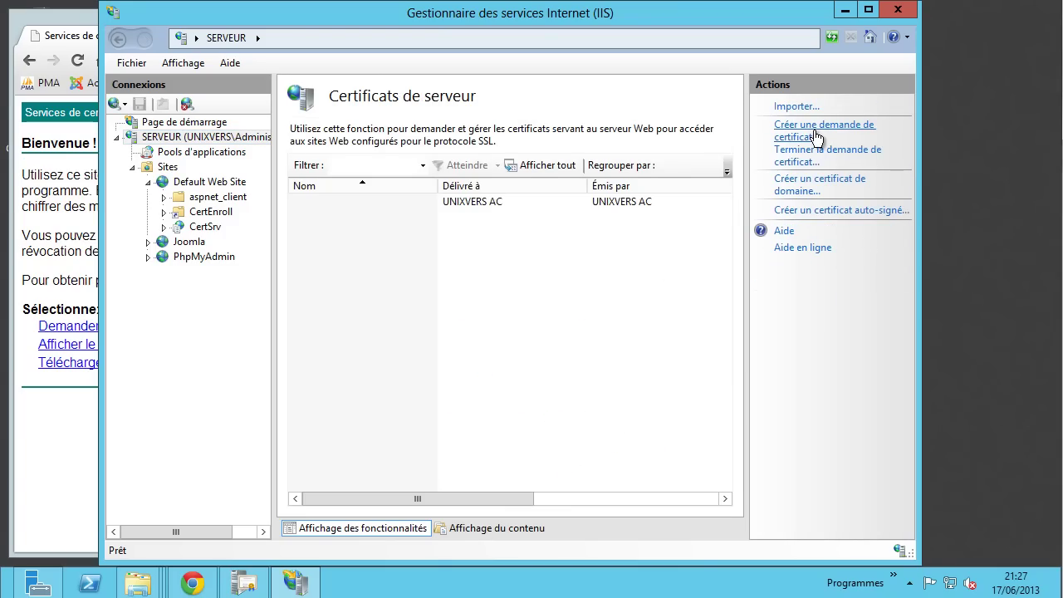
pyautogui.click(812, 133)
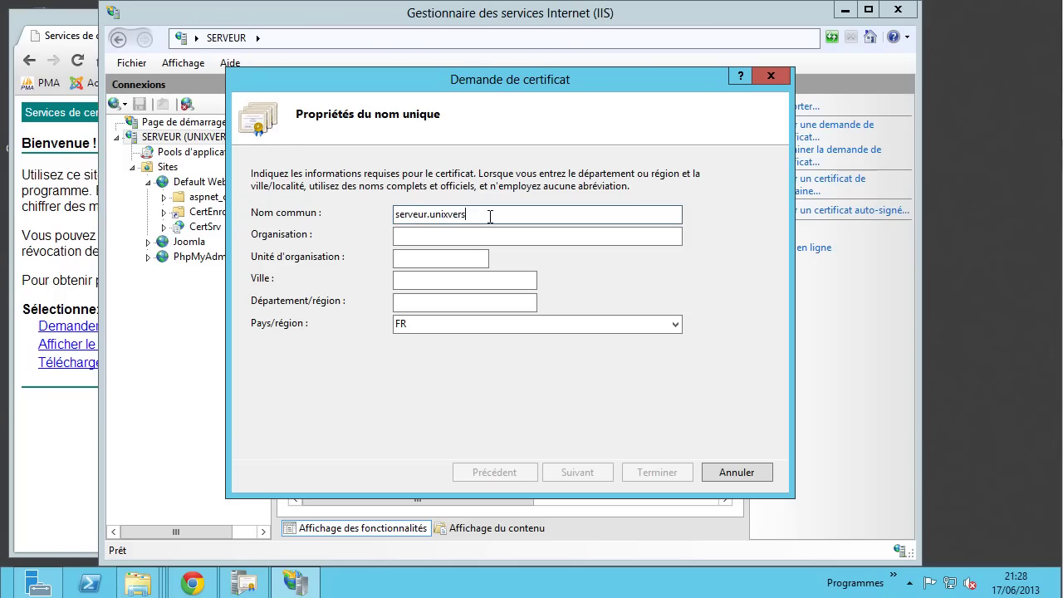
# - Fill the request's name fields, with organisational unit 'Serveur' and region 'Ai'
pyautogui.press('Tab')
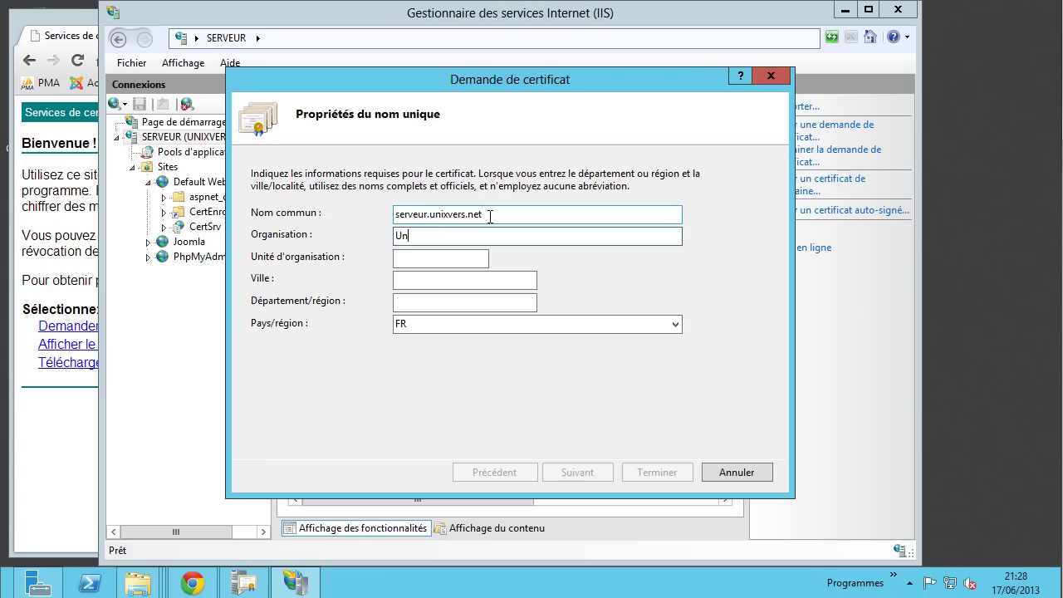
pyautogui.press('Tab')
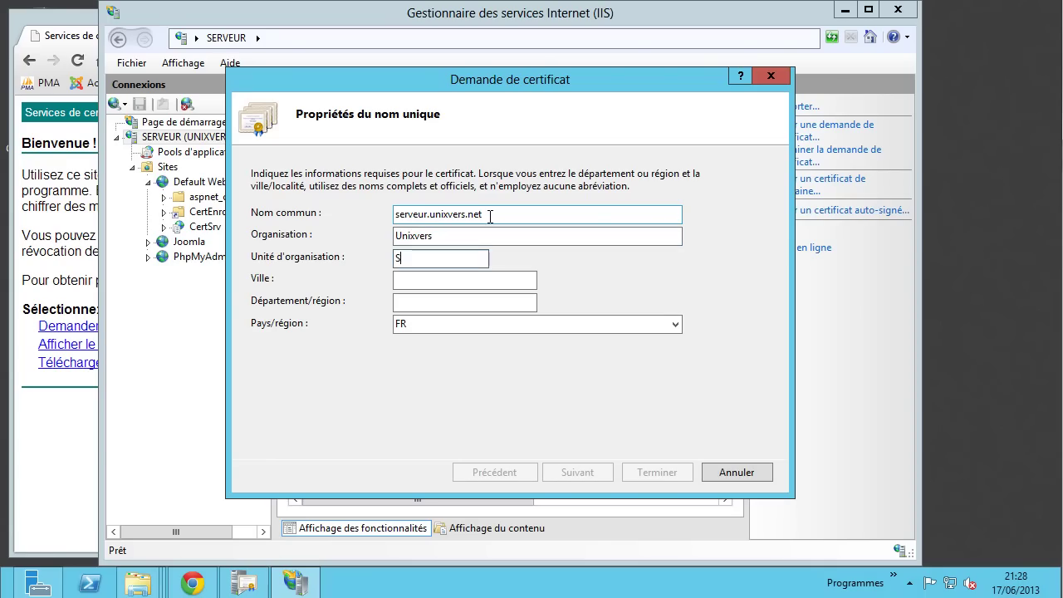
pyautogui.write('Serveur root')
pyautogui.press('Tab')
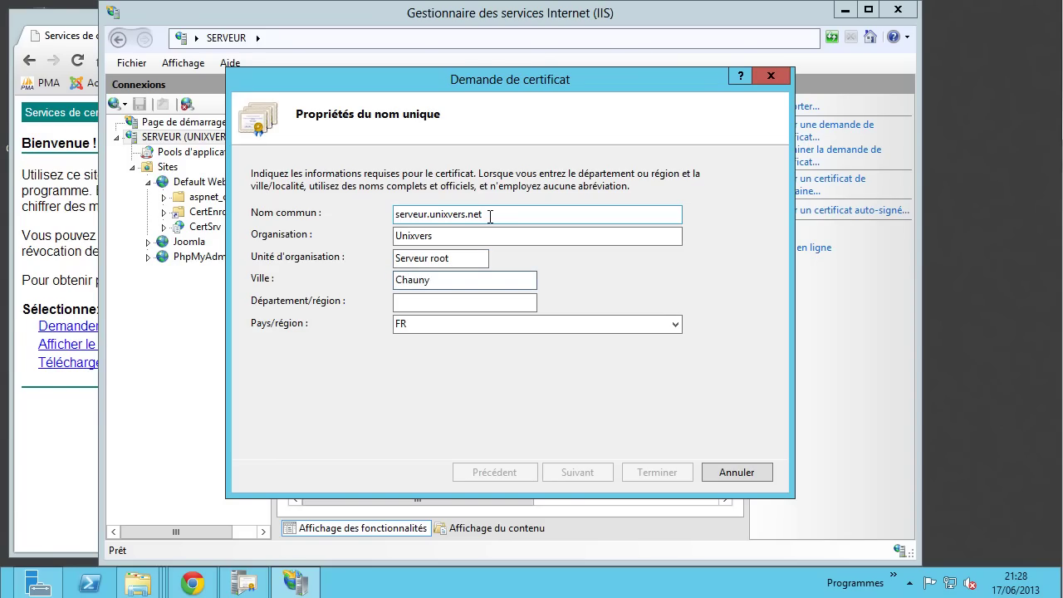
pyautogui.press('Tab')
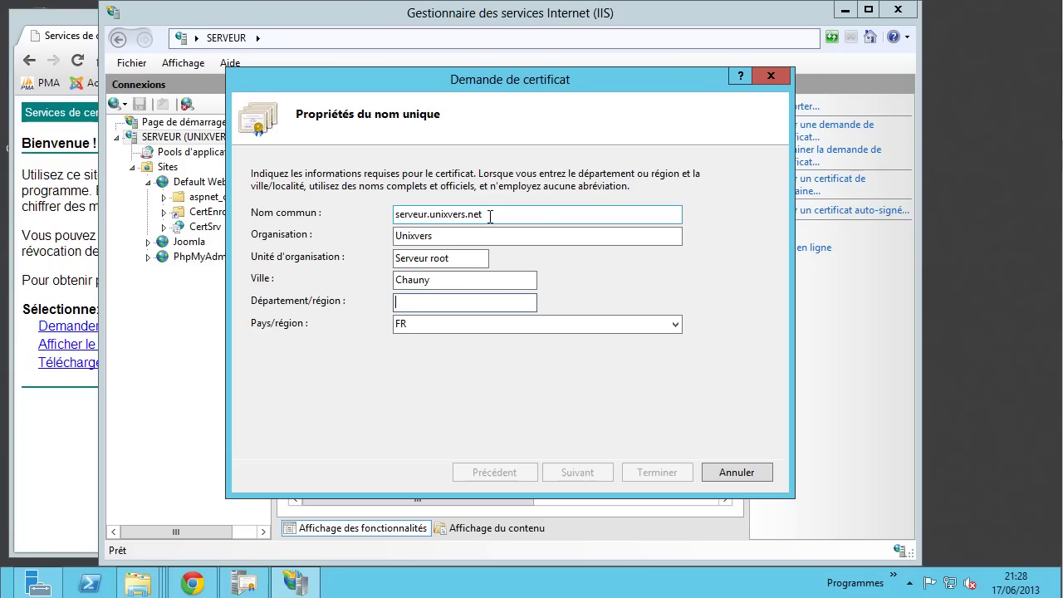
pyautogui.write('Aisne')
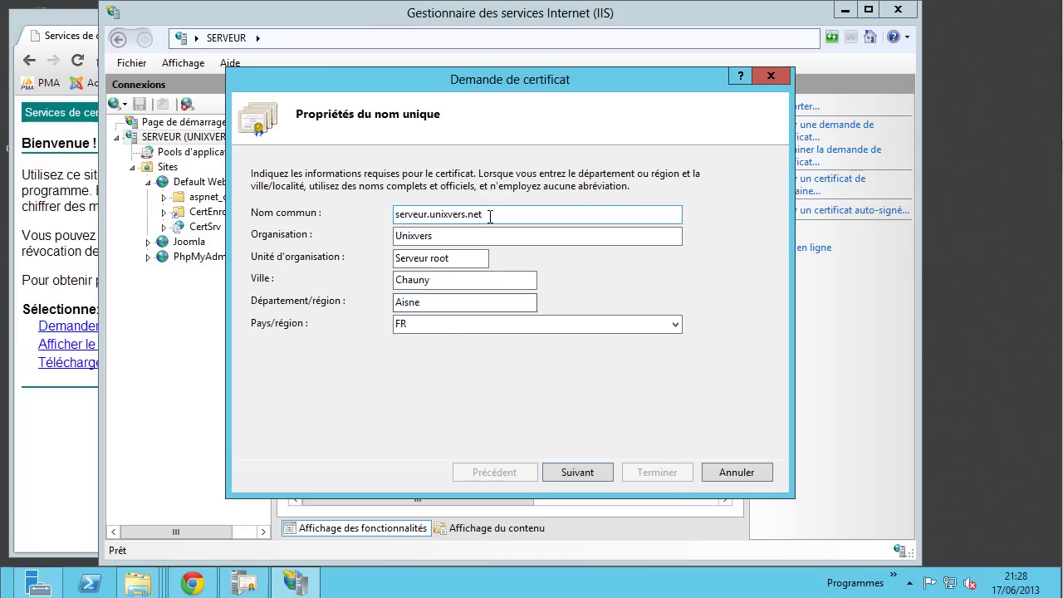
# - Keep the provider settings and save the request as Desktop\req.txt, overwriting the existing file
pyautogui.click(587, 472)
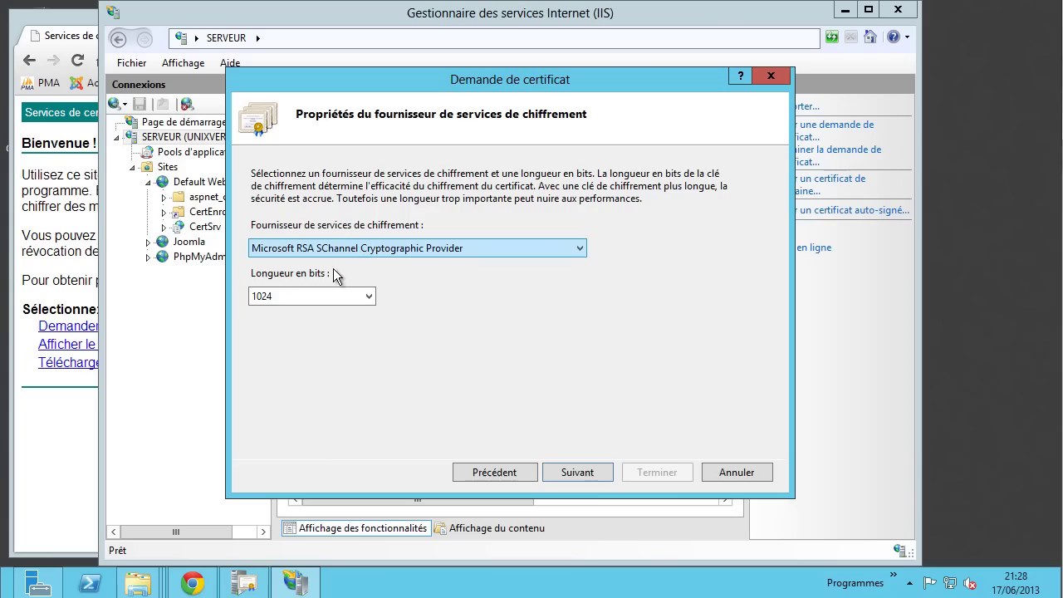
pyautogui.click(581, 471)
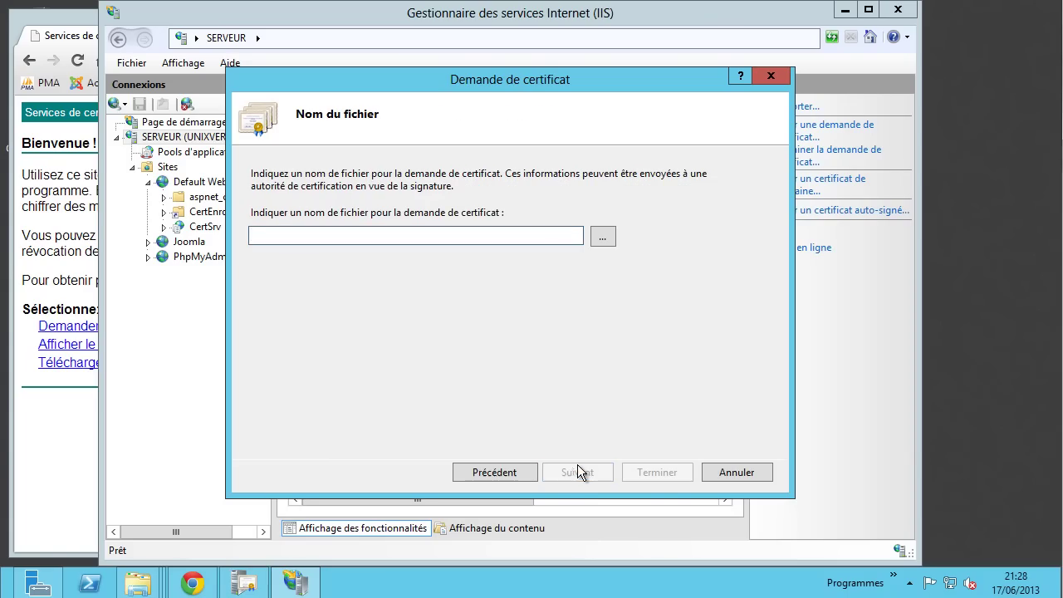
pyautogui.click(602, 237)
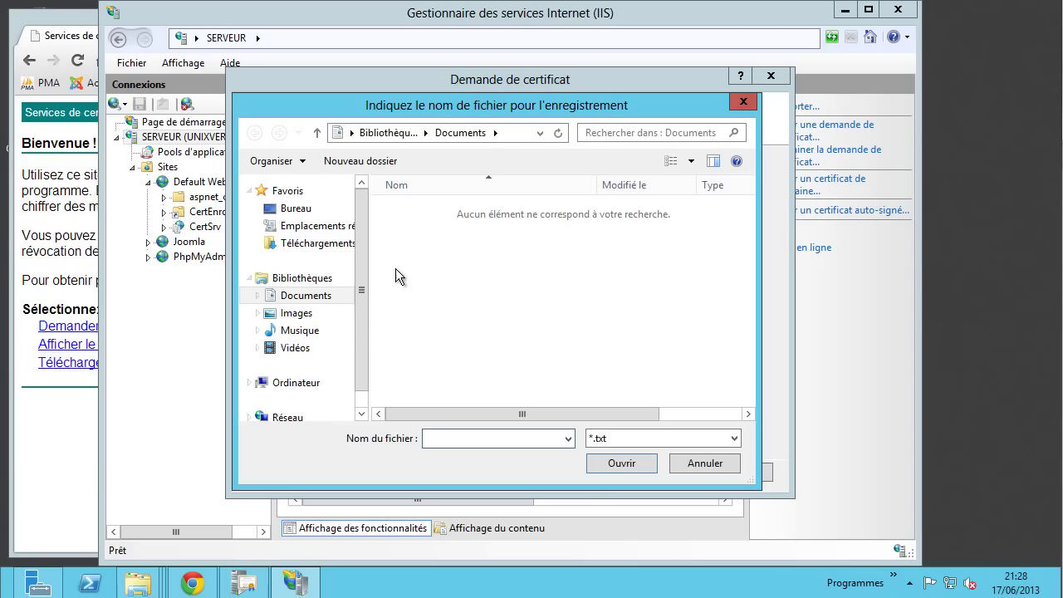
pyautogui.click(312, 214)
pyautogui.click(440, 392)
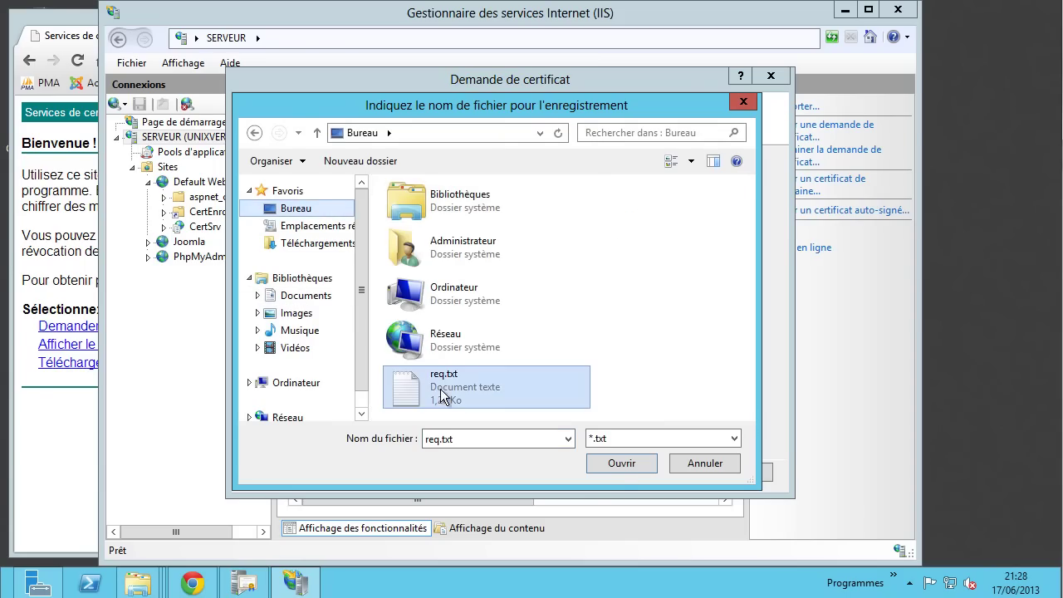
pyautogui.click(624, 467)
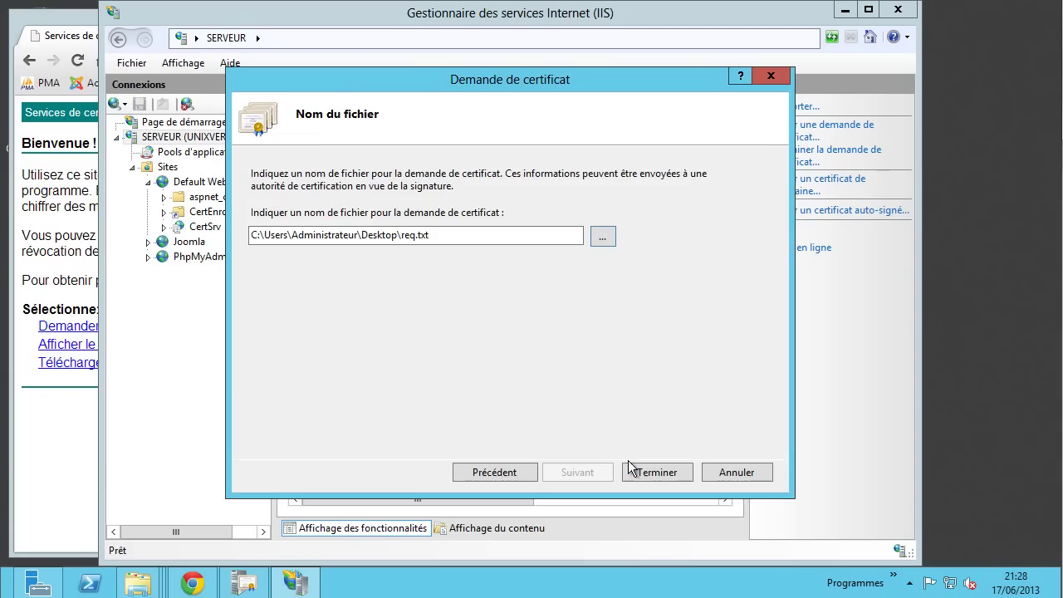
pyautogui.click(657, 471)
pyautogui.click(504, 355)
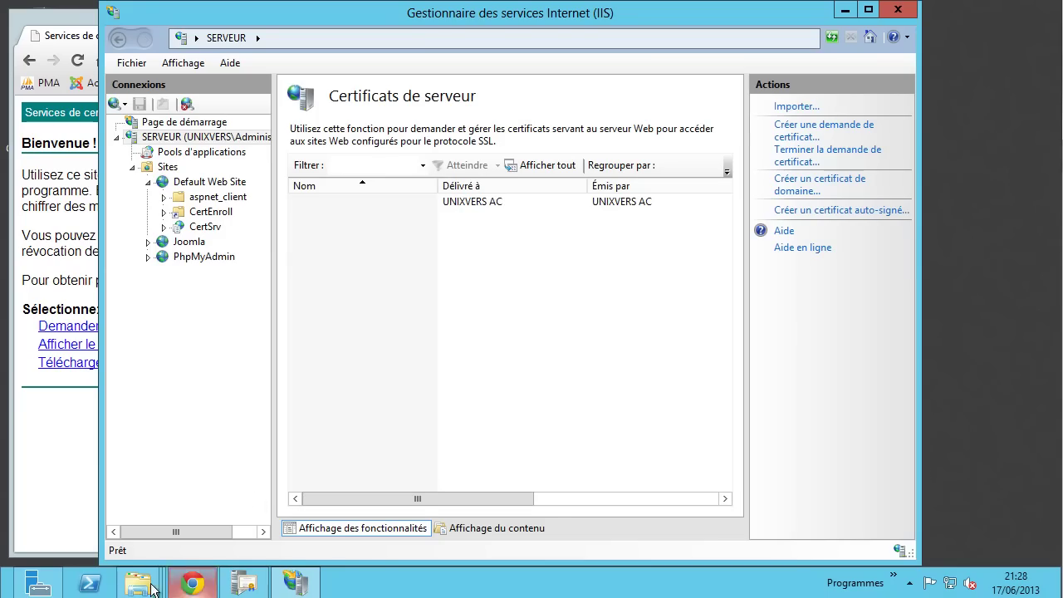
# - Open req.txt from the Desktop in Notepad and copy the entire certificate request block
pyautogui.moveTo(141, 586)
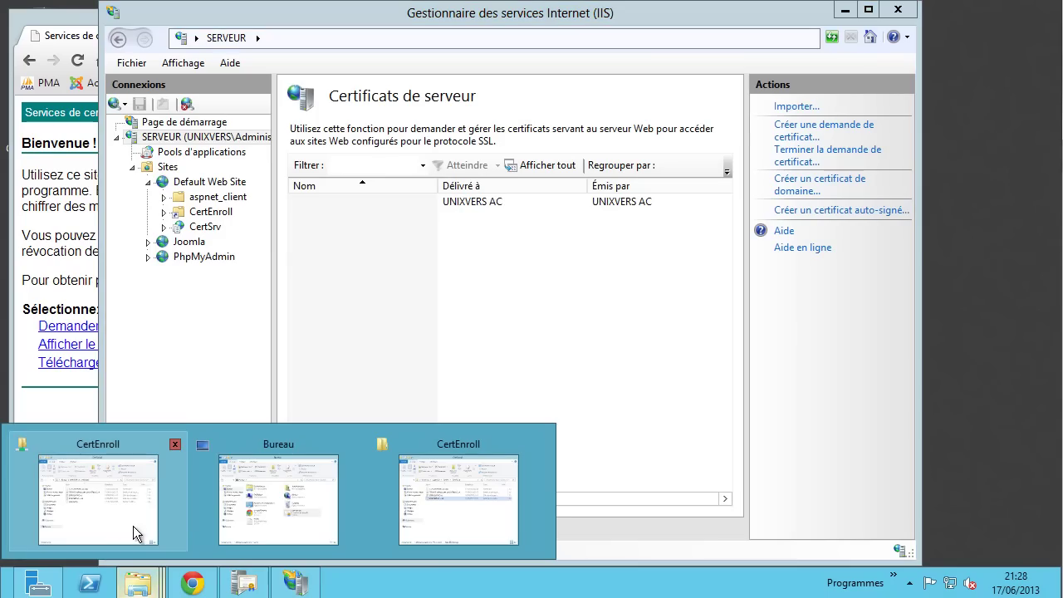
pyautogui.click(253, 496)
pyautogui.doubleClick(411, 420)
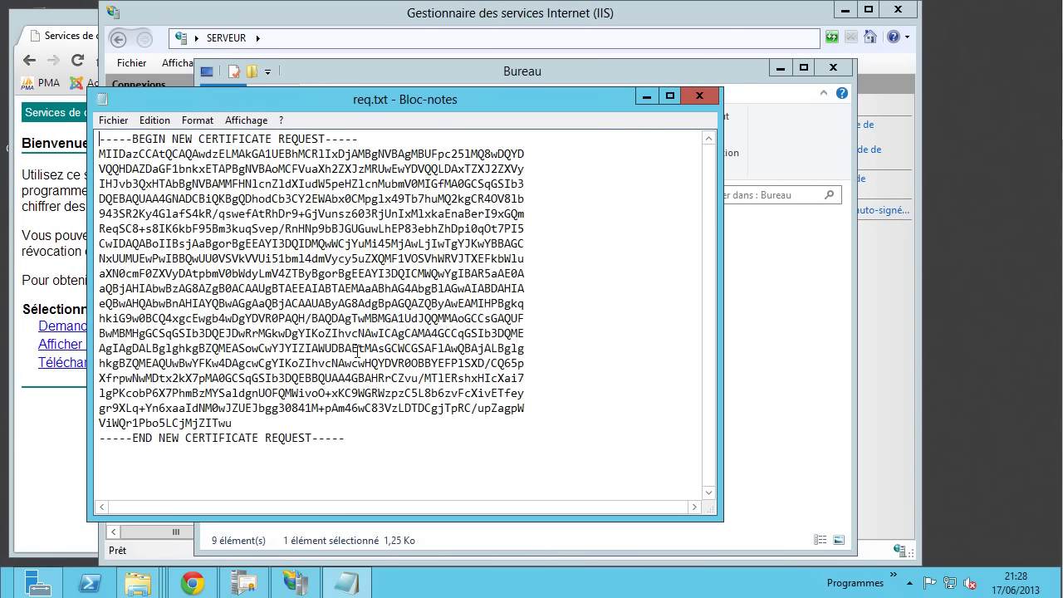
pyautogui.moveTo(365, 438); pyautogui.dragTo(40, 146)
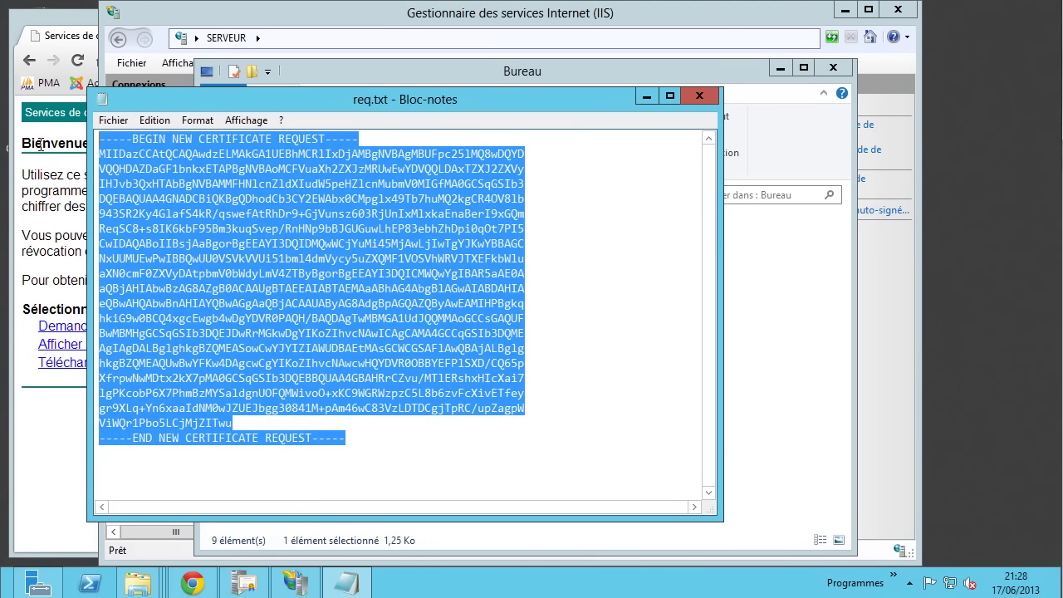
pyautogui.rightClick(208, 200)
pyautogui.click(252, 249)
pyautogui.click(58, 448)
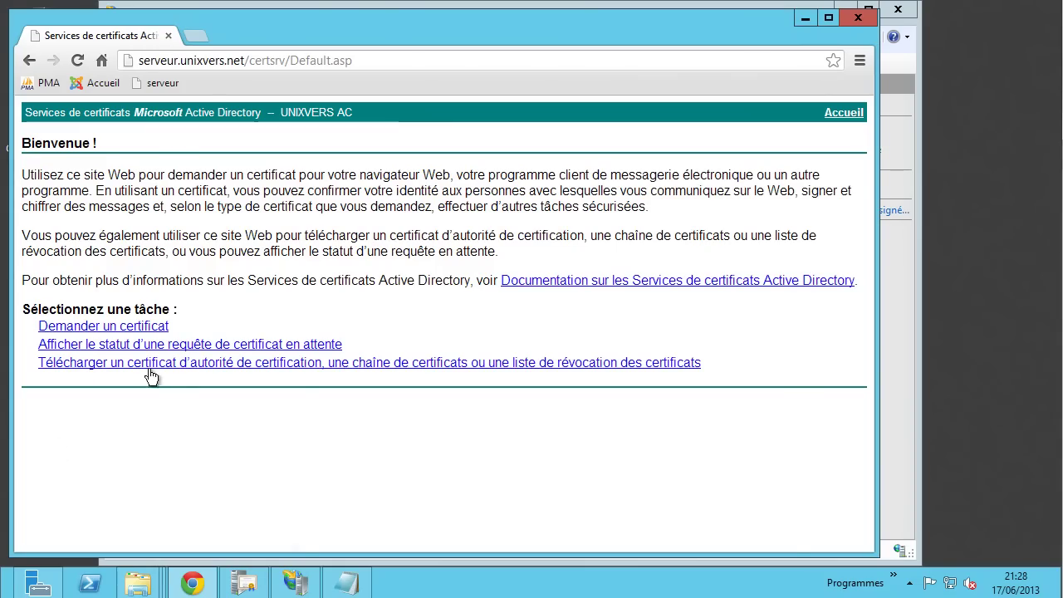
# - Paste the request into the advanced request form, choose the Serveur Web template, submit, and download certnew.cer
pyautogui.click(88, 327)
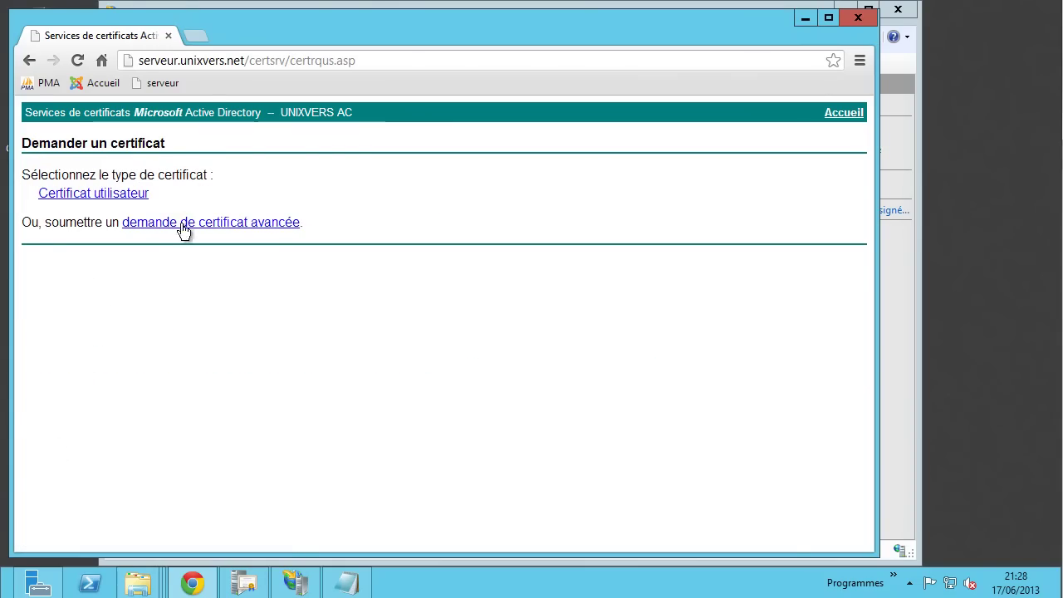
pyautogui.click(244, 222)
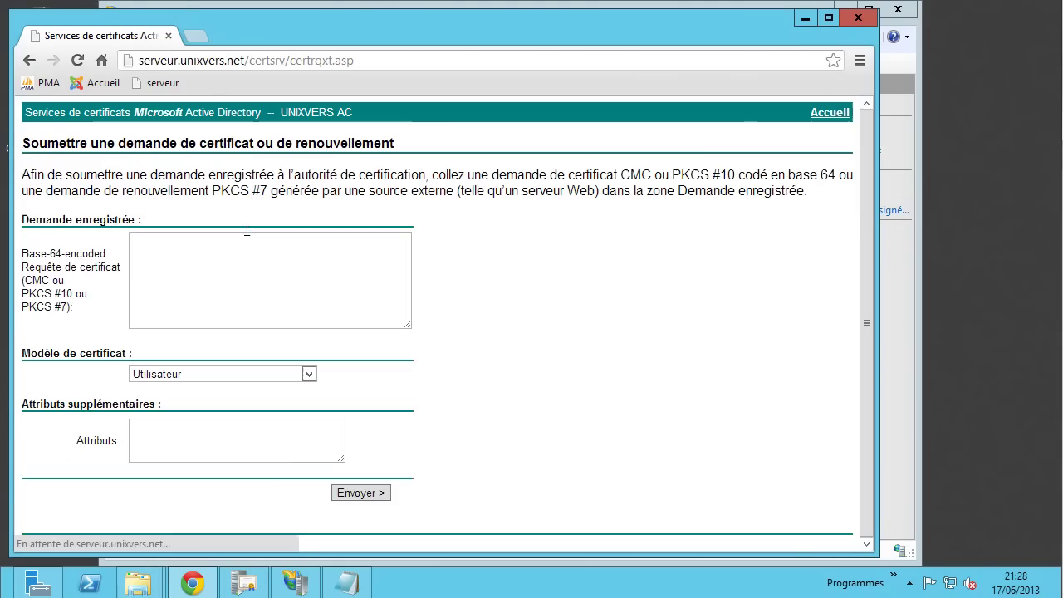
pyautogui.rightClick(206, 259)
pyautogui.click(220, 377)
pyautogui.click(220, 377)
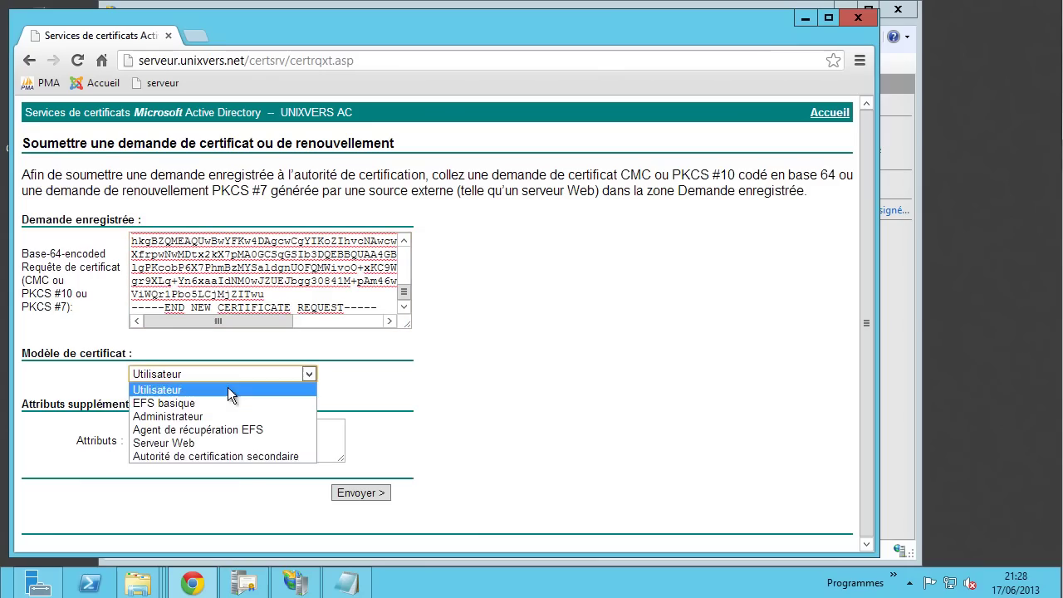
pyautogui.click(203, 444)
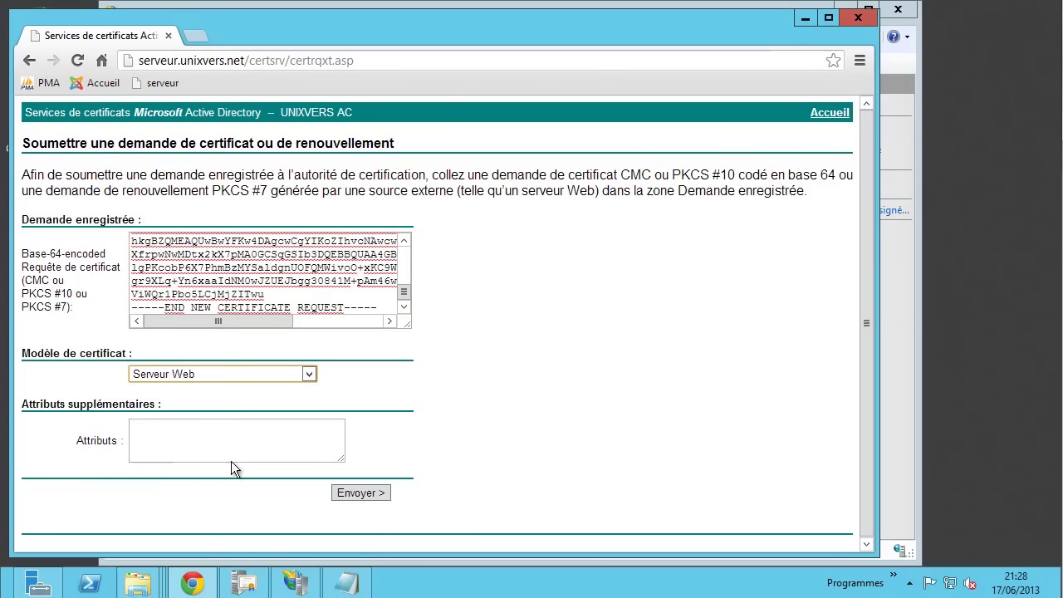
pyautogui.click(364, 492)
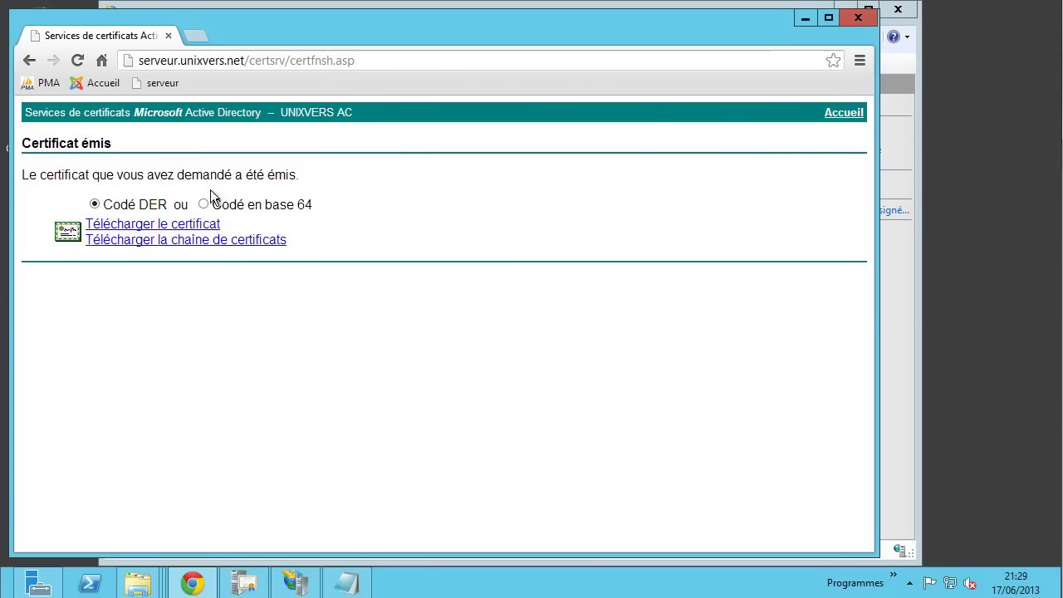
pyautogui.click(177, 226)
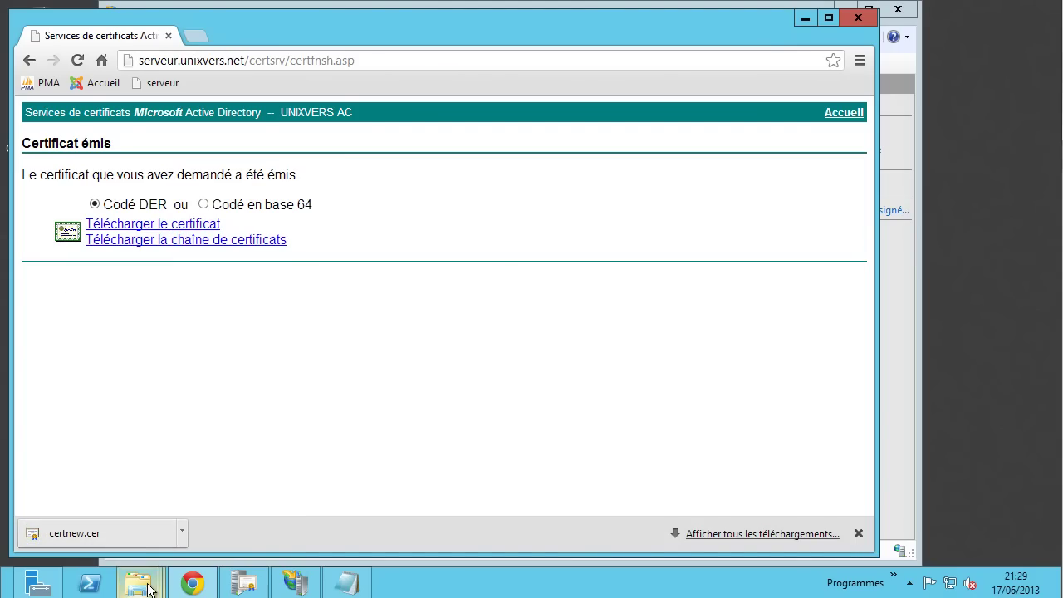
pyautogui.click(296, 583)
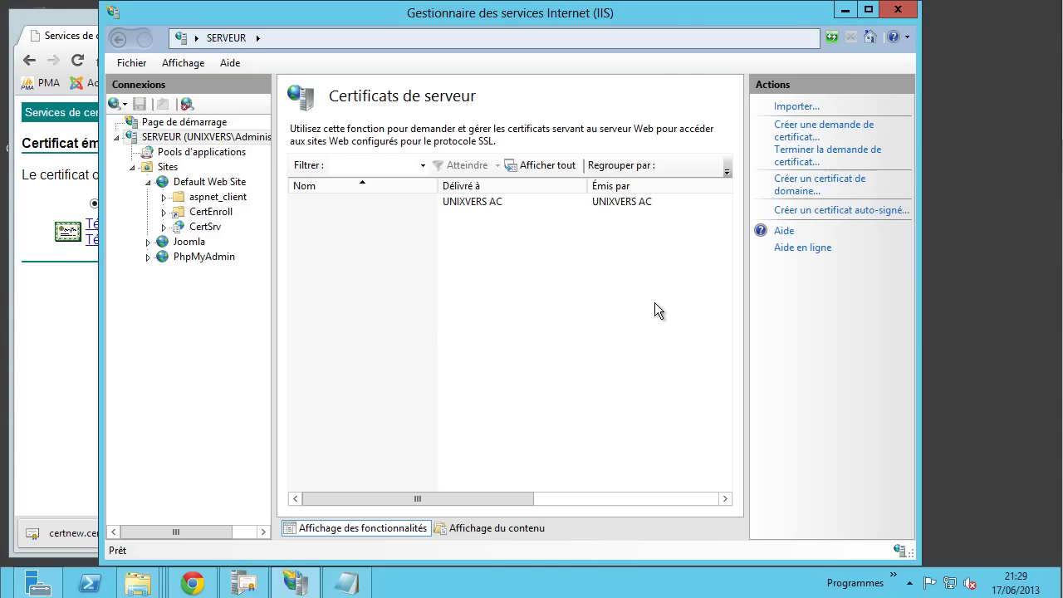
# - Start completing the certificate request, locate certnew.cer in Téléchargements, and view its certification path
pyautogui.click(799, 158)
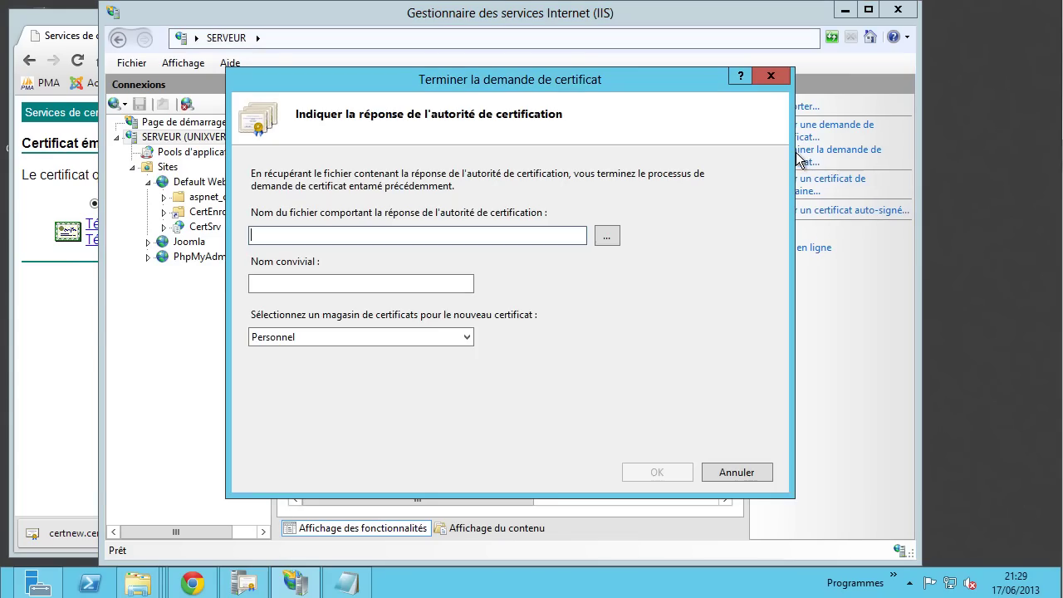
pyautogui.click(607, 235)
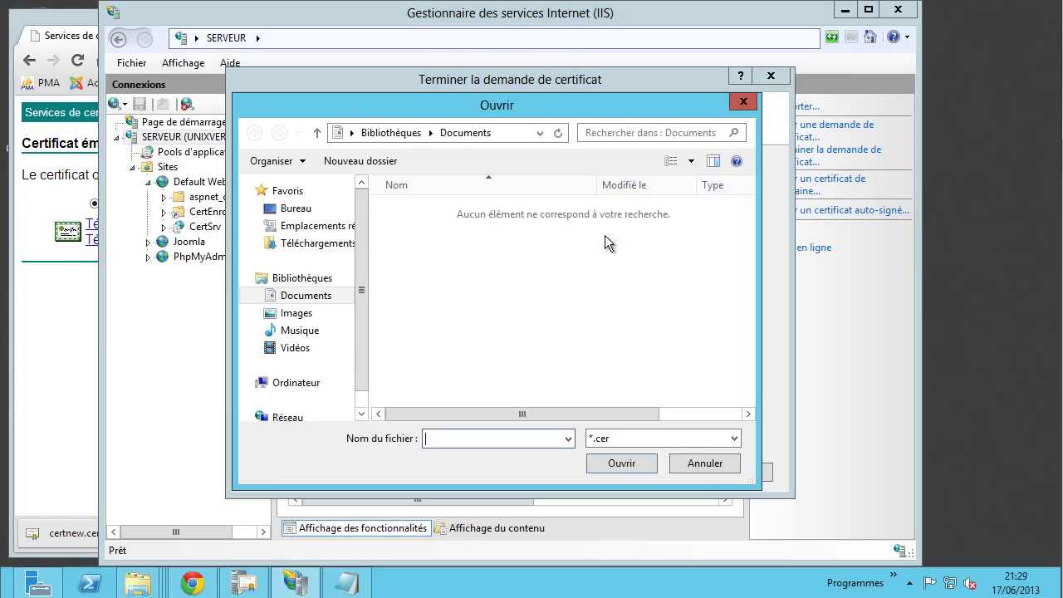
pyautogui.click(342, 243)
pyautogui.rightClick(424, 215)
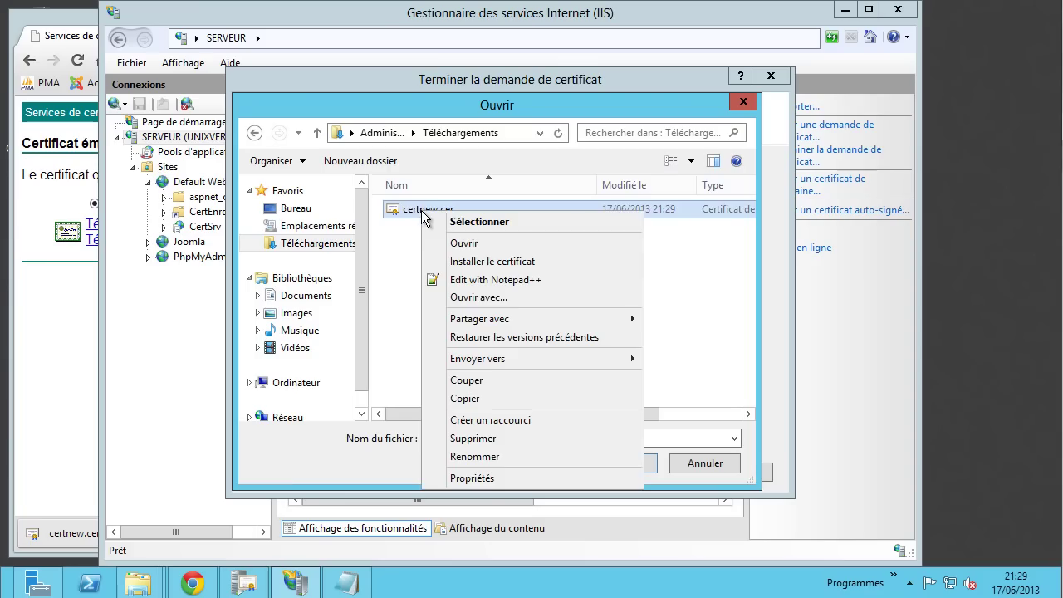
pyautogui.click(464, 243)
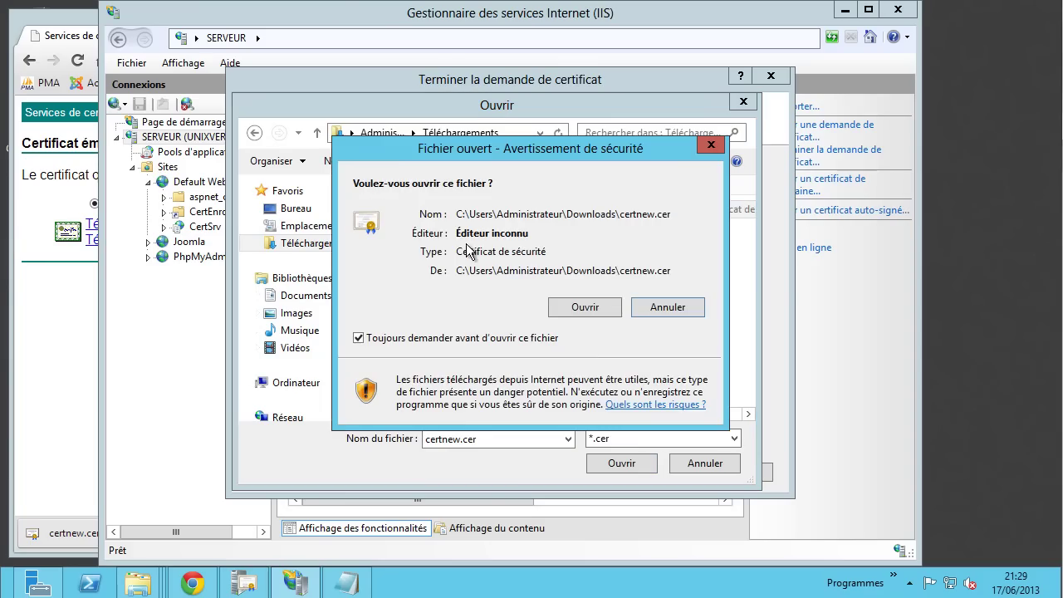
pyautogui.click(584, 307)
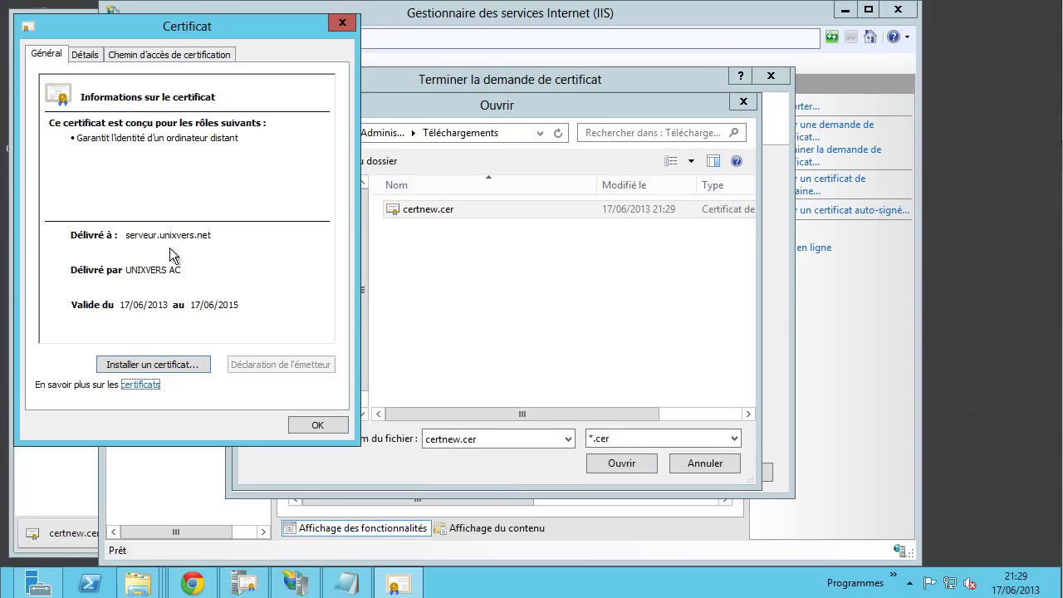
pyautogui.click(156, 56)
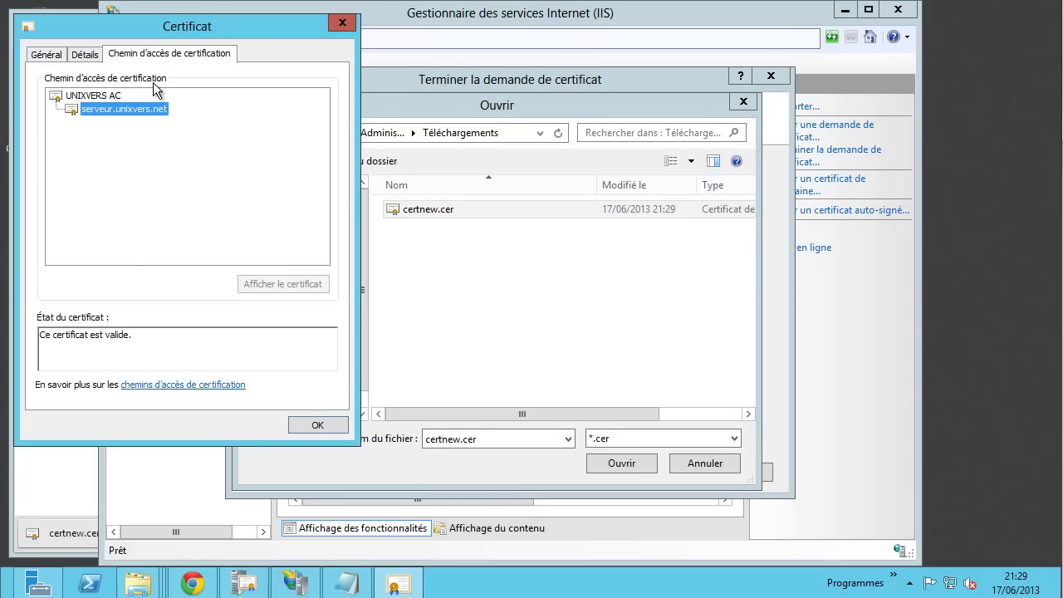
pyautogui.click(319, 425)
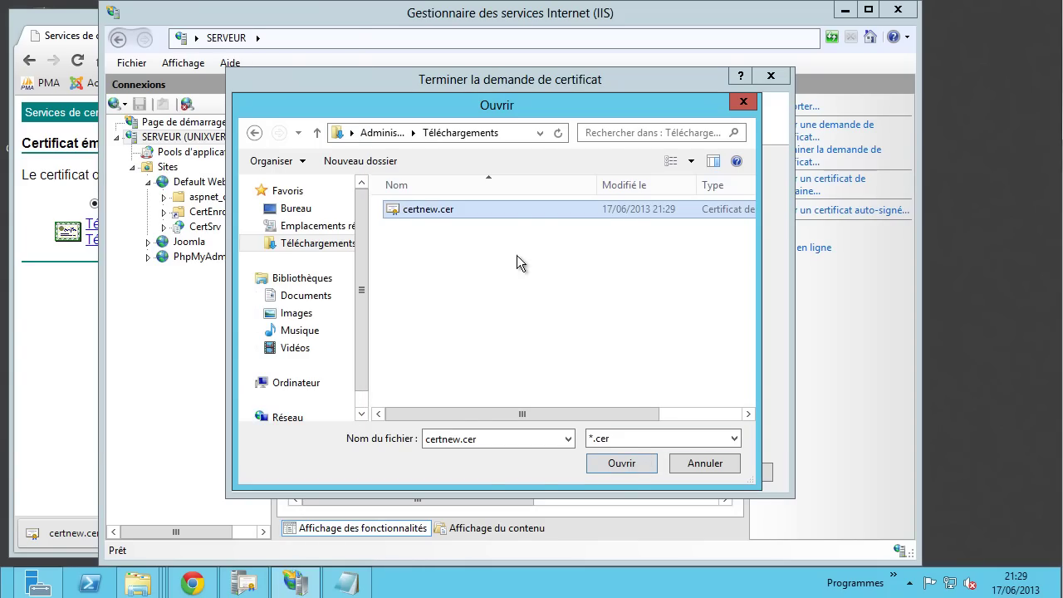
# - Reopen certnew.cer and inspect its validity start date and CRL distribution points under Détails
pyautogui.rightClick(417, 211)
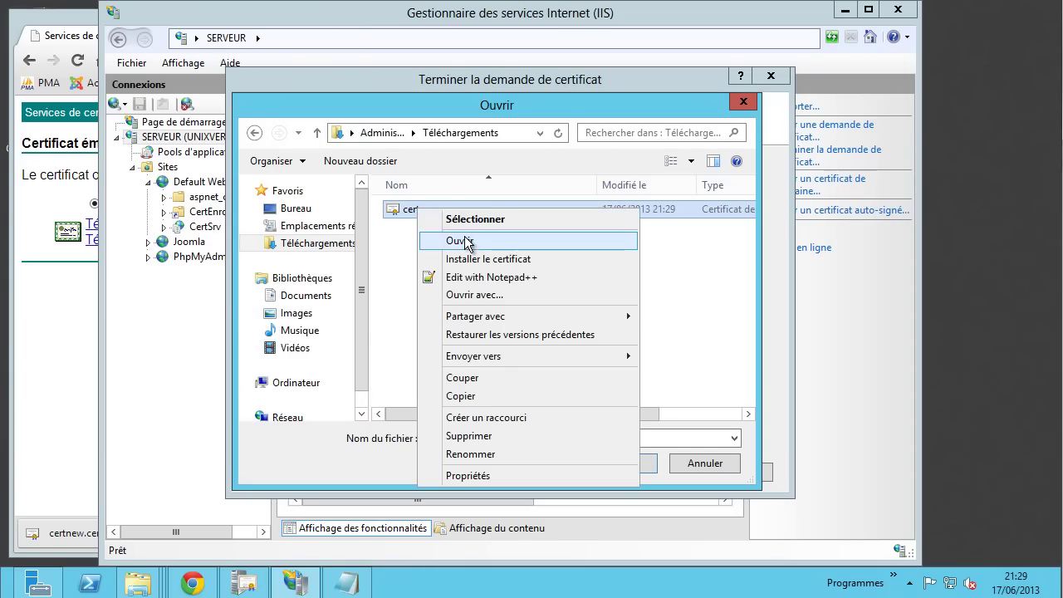
pyautogui.click(464, 241)
pyautogui.click(597, 311)
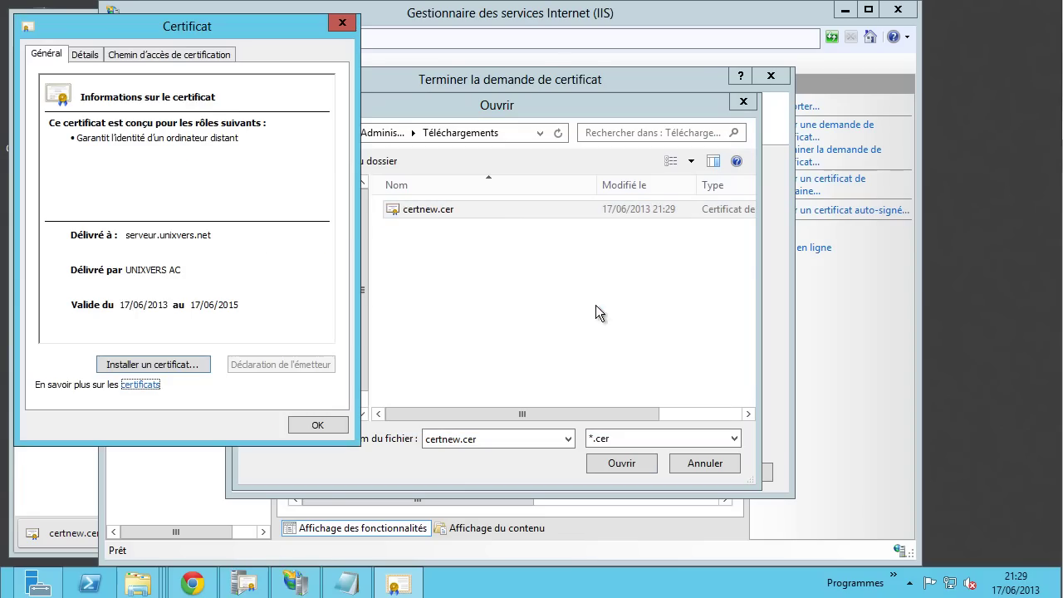
pyautogui.moveTo(163, 24); pyautogui.dragTo(211, 62)
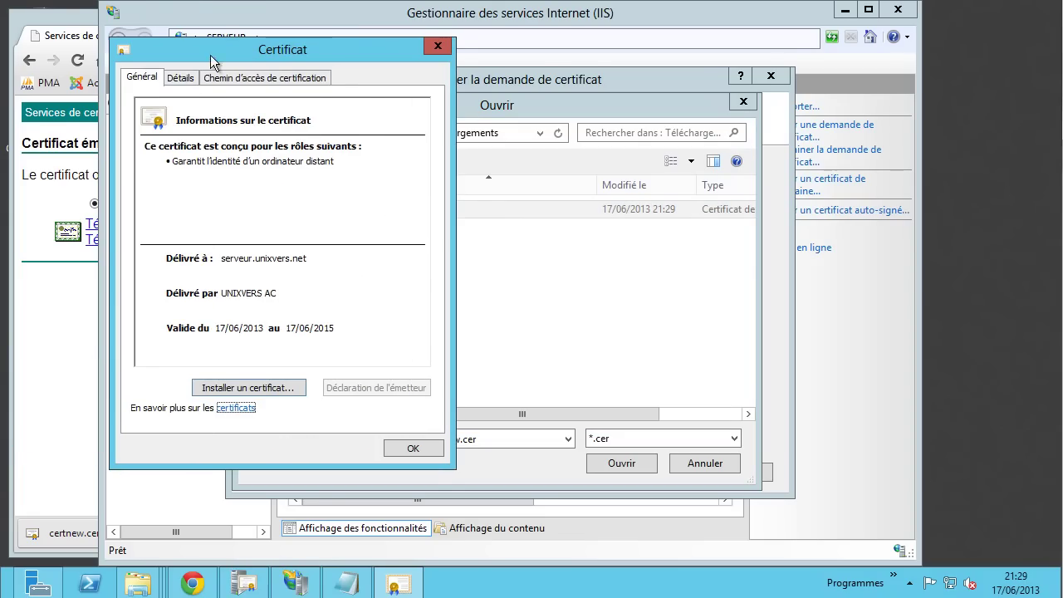
pyautogui.click(181, 77)
pyautogui.click(225, 220)
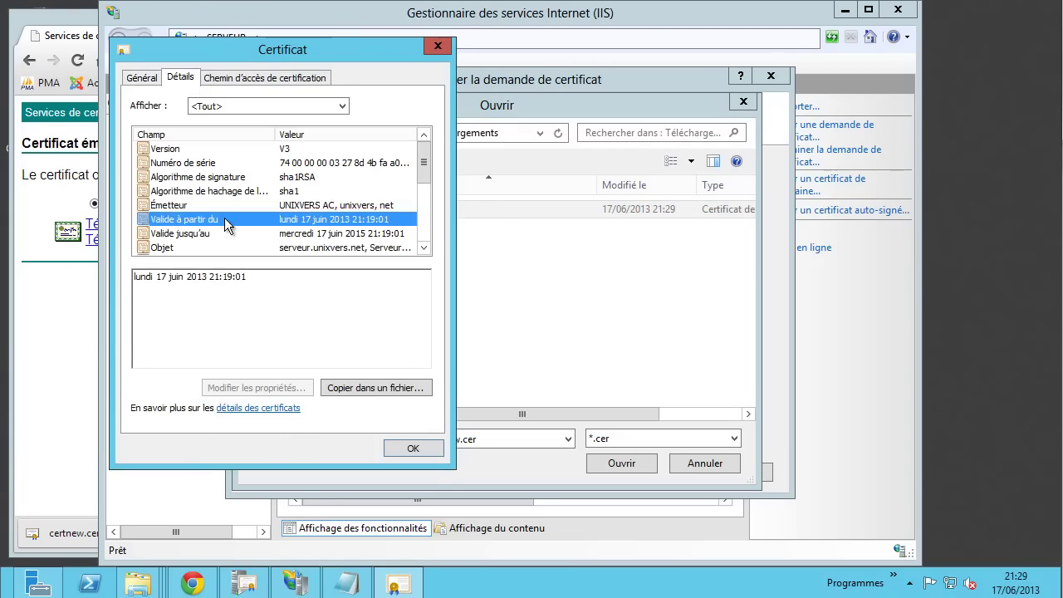
pyautogui.scroll(-4, 216, 217)
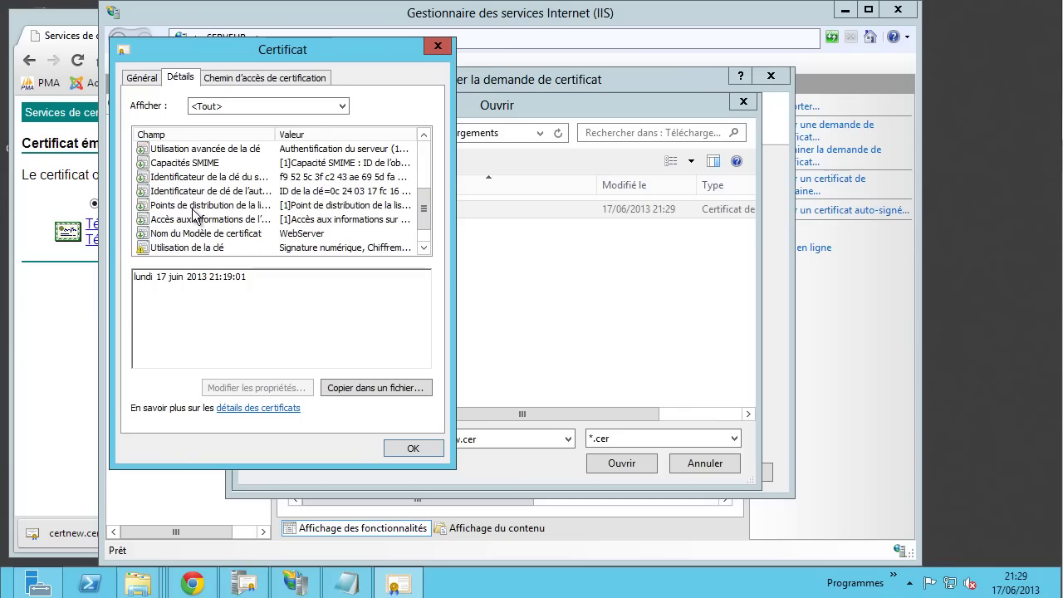
pyautogui.click(193, 210)
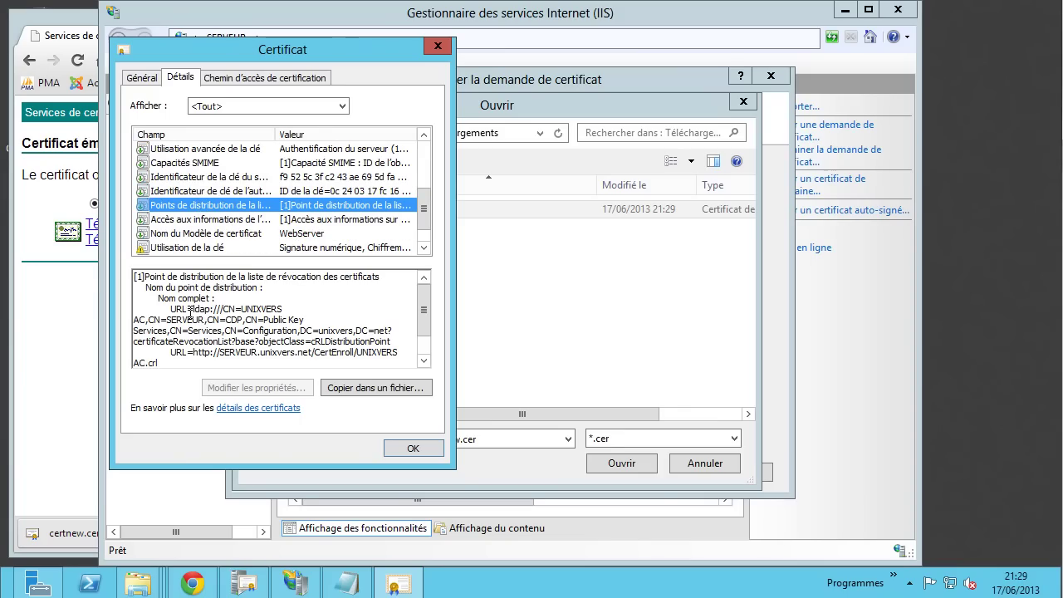
pyautogui.moveTo(194, 309); pyautogui.dragTo(212, 358)
pyautogui.scroll(-1, 210, 319)
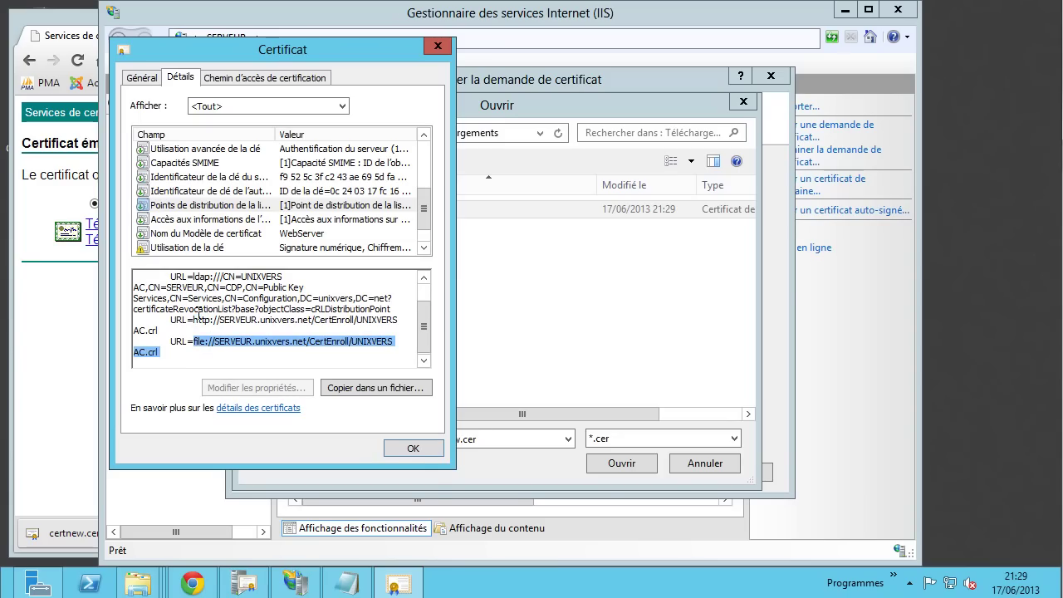
pyautogui.click(413, 449)
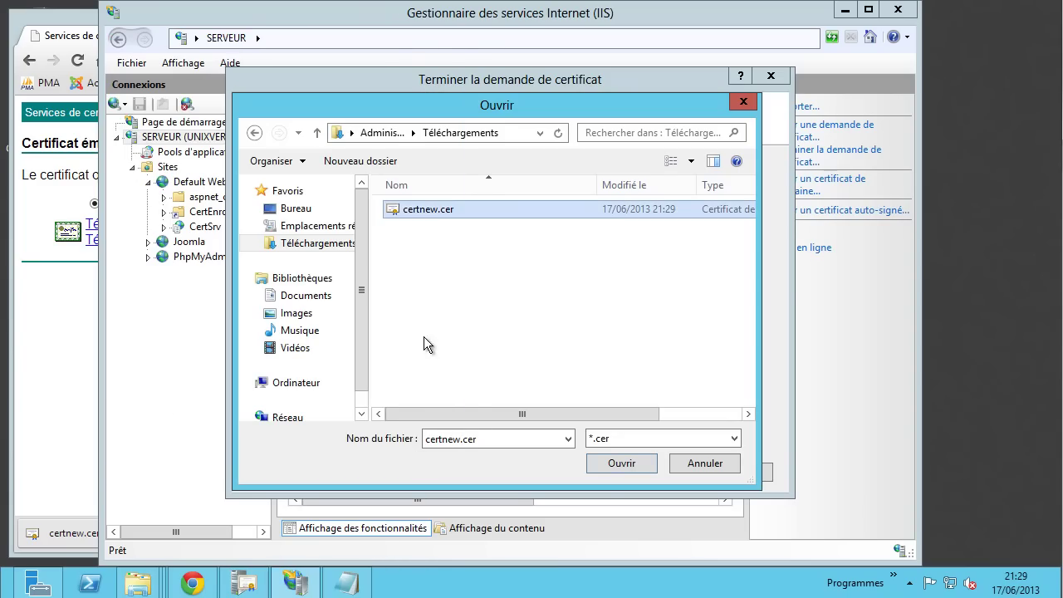
# - Complete the request with certnew.cer, friendly name serveur.unixvers.net, in the Personnel store
pyautogui.click(634, 463)
pyautogui.click(323, 284)
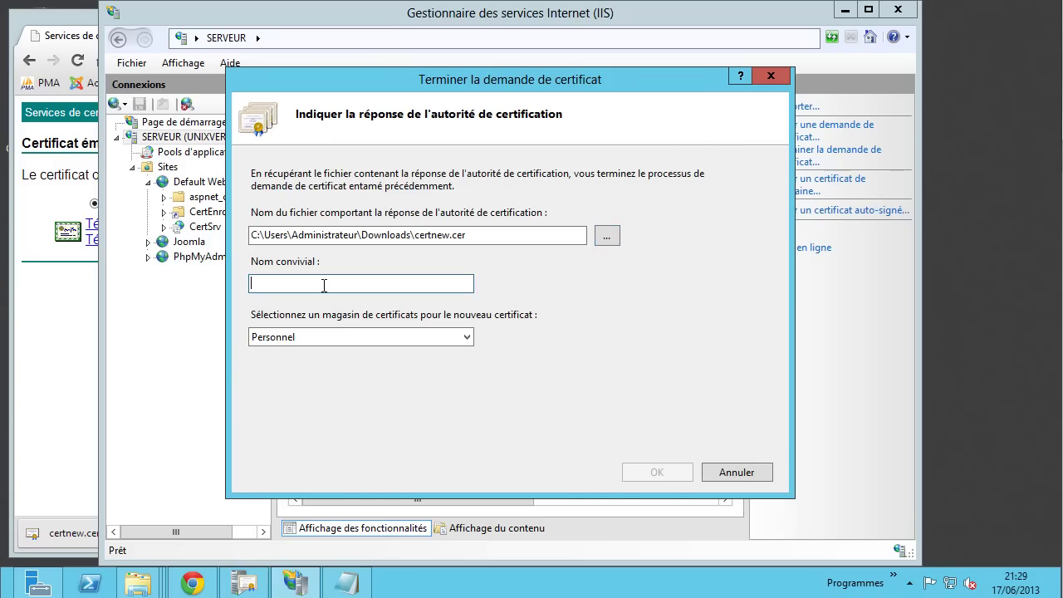
pyautogui.write('Ser')
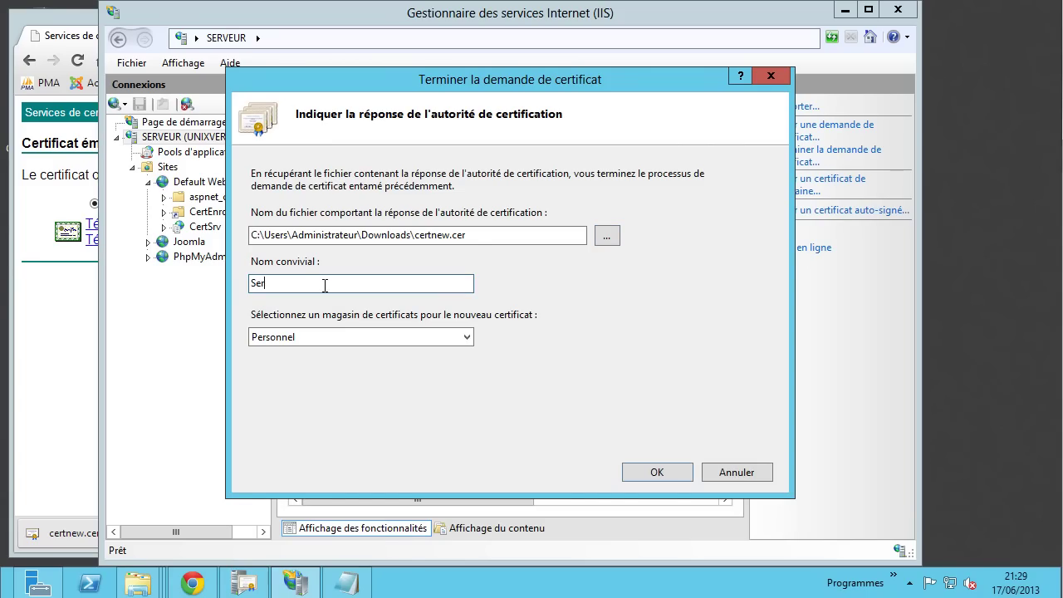
pyautogui.write('veur root')
pyautogui.moveTo(336, 282); pyautogui.dragTo(237, 282)
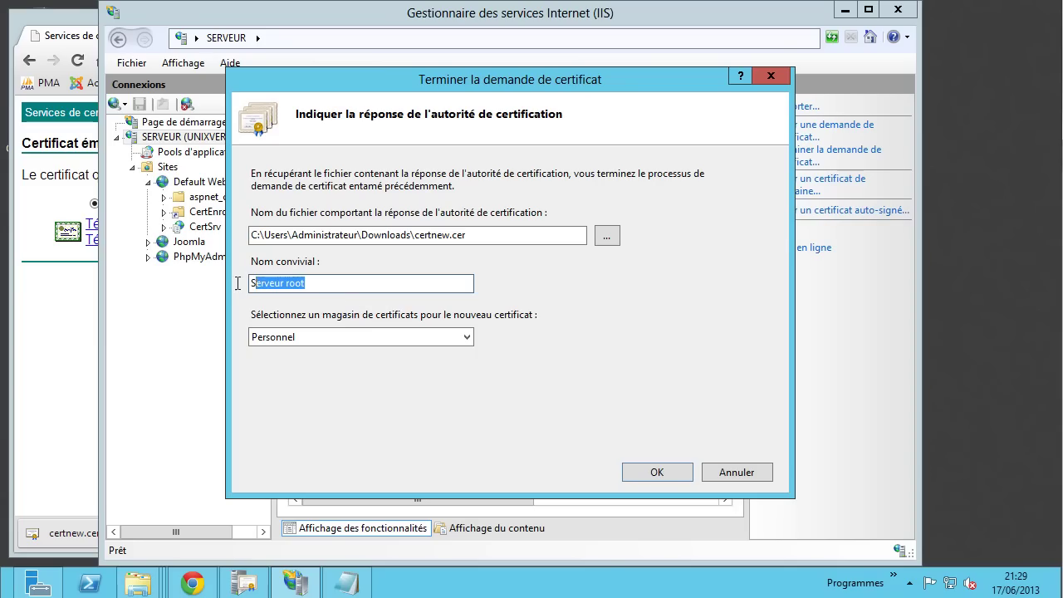
pyautogui.write('ser')
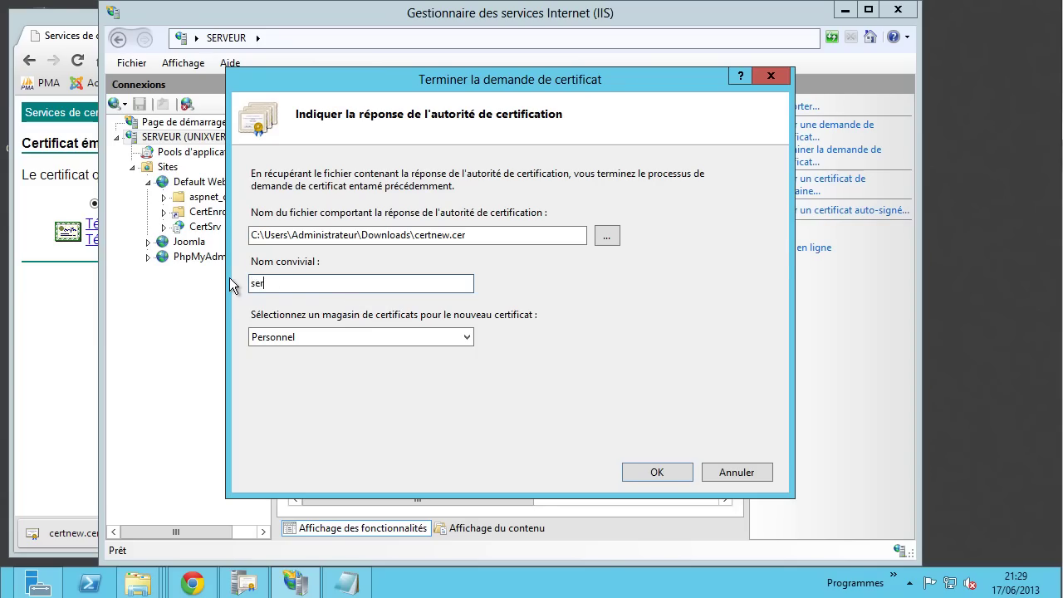
pyautogui.write('veur.unixvers.net')
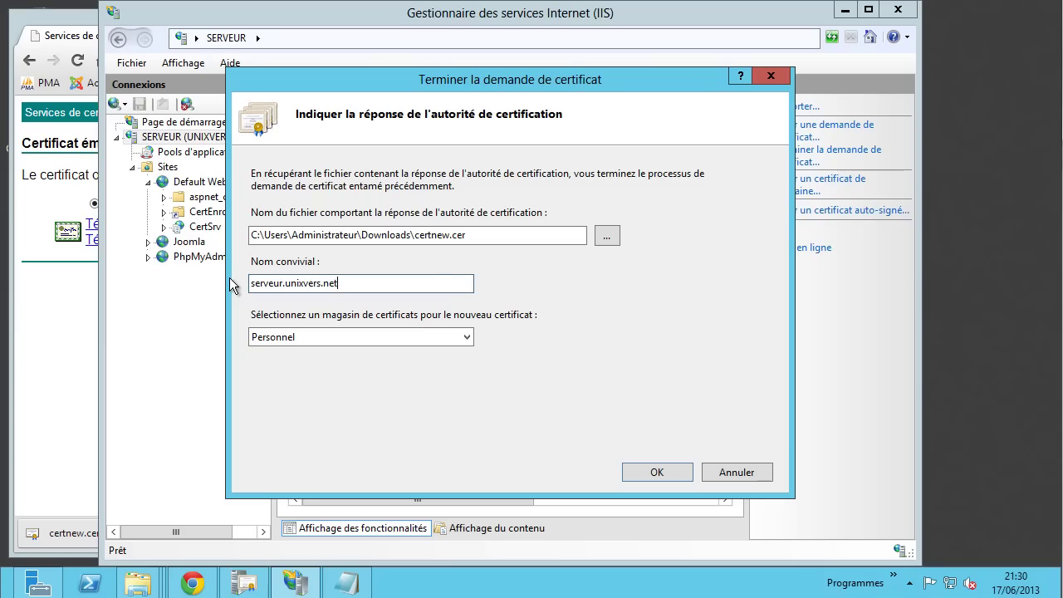
pyautogui.click(447, 330)
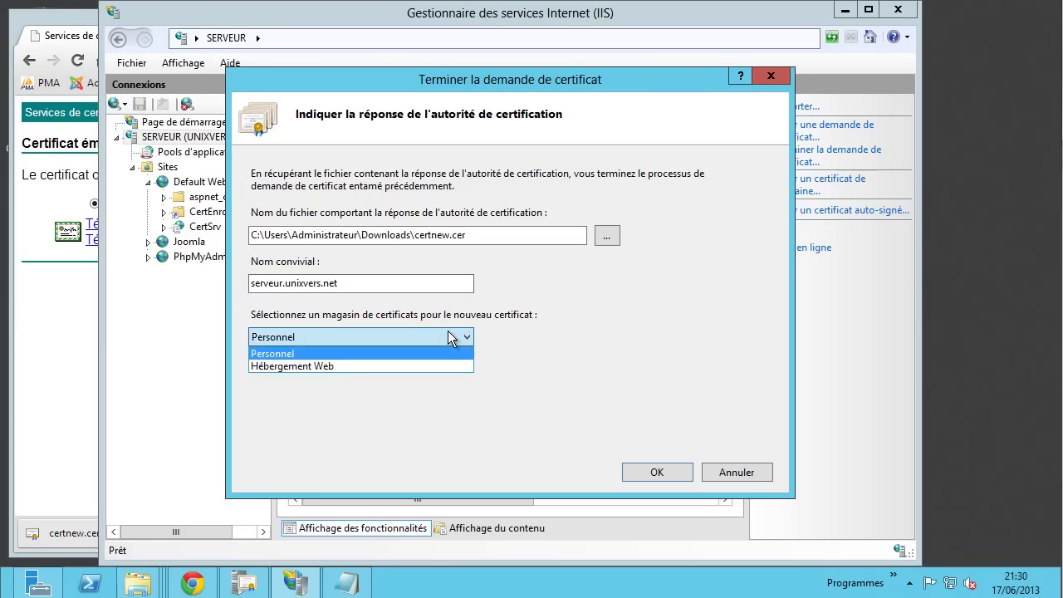
pyautogui.click(517, 326)
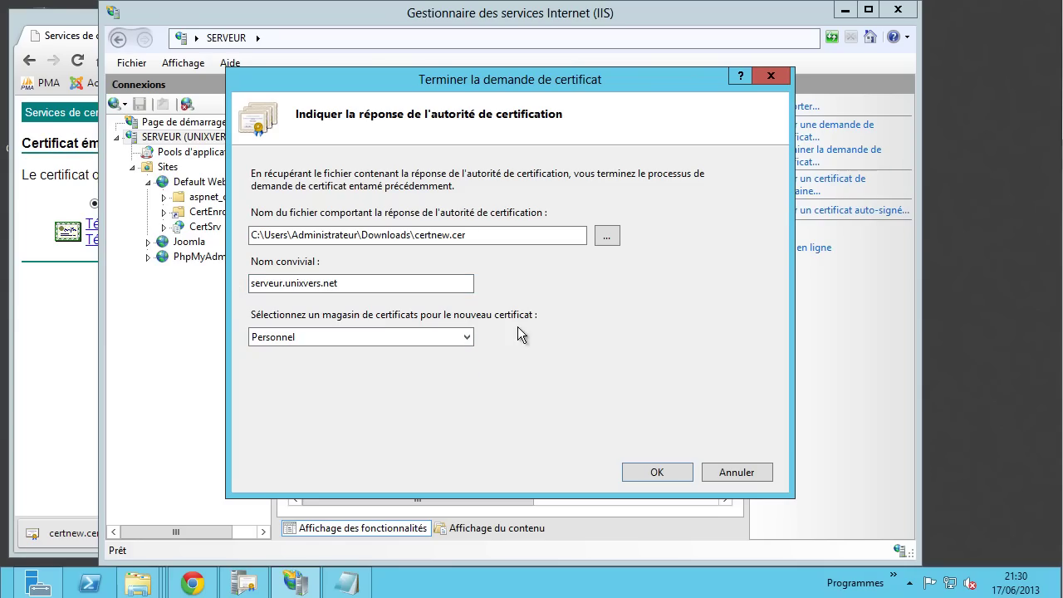
pyautogui.click(344, 340)
pyautogui.click(374, 349)
pyautogui.click(665, 473)
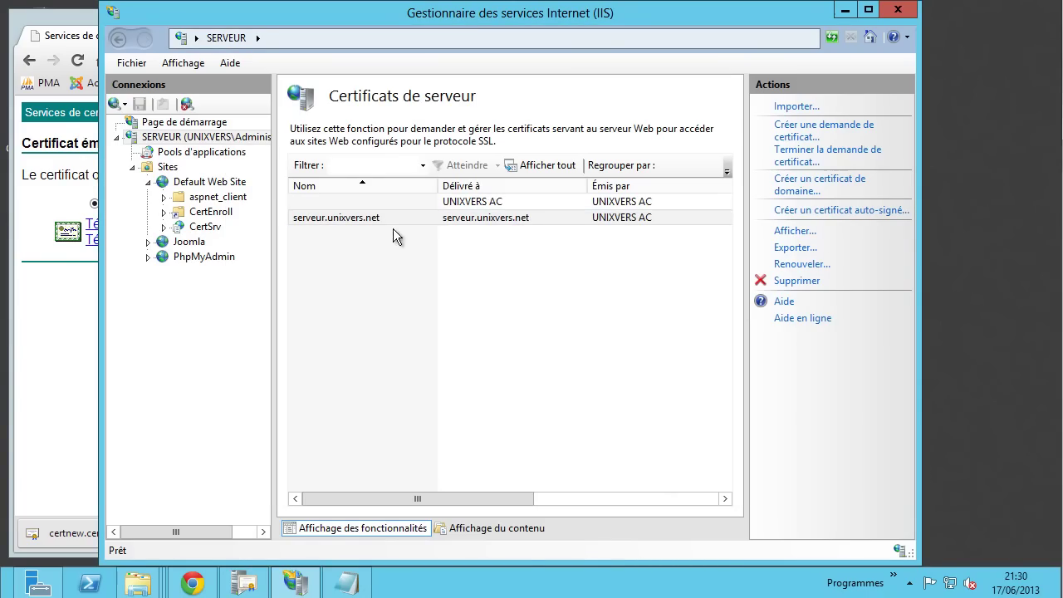
pyautogui.click(375, 217)
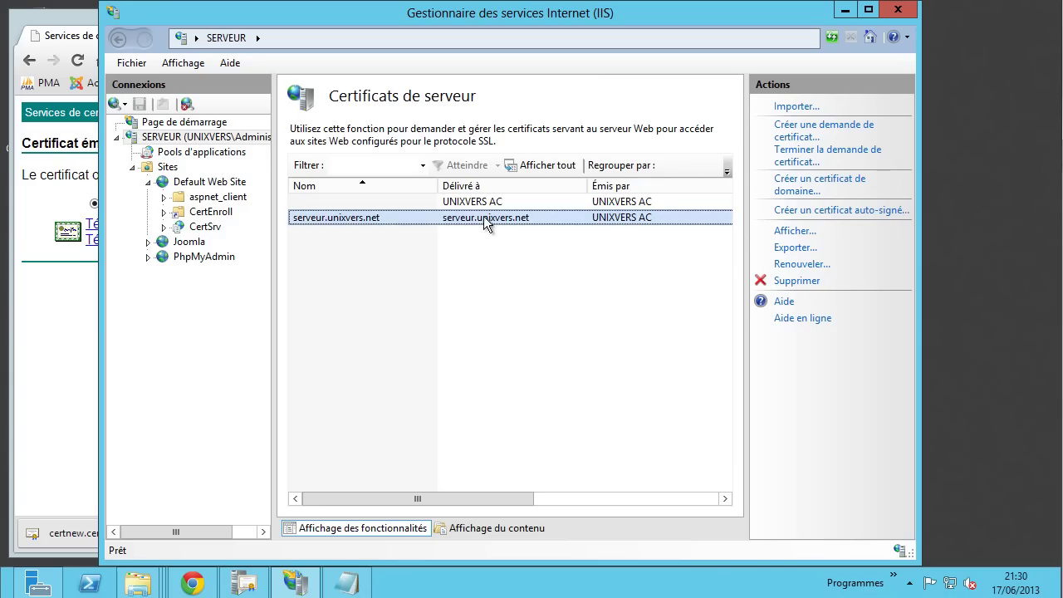
# - Add a new https binding to Default Web Site's bindings
pyautogui.click(198, 185)
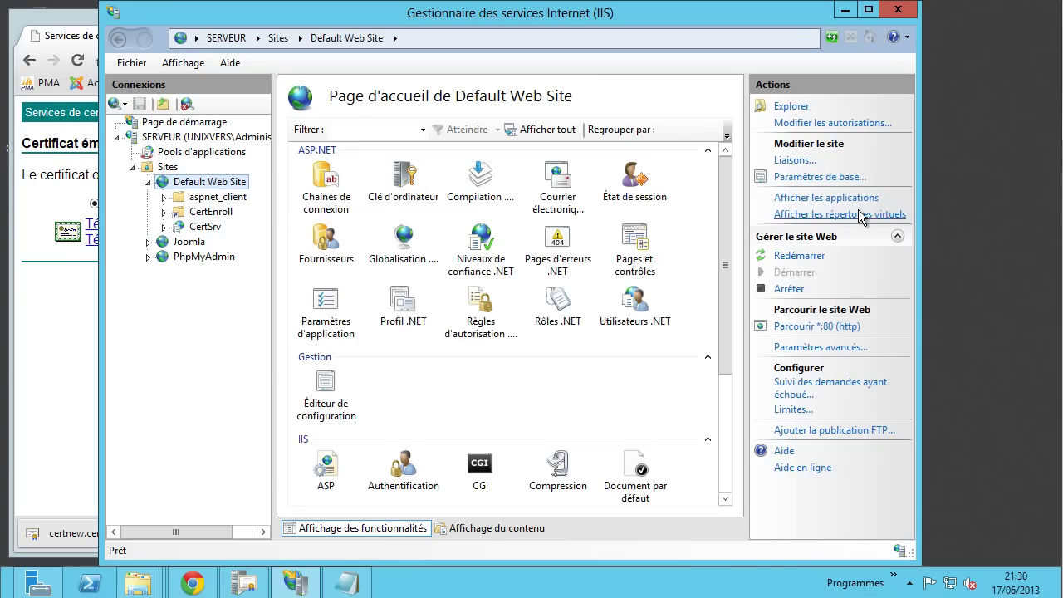
pyautogui.click(791, 160)
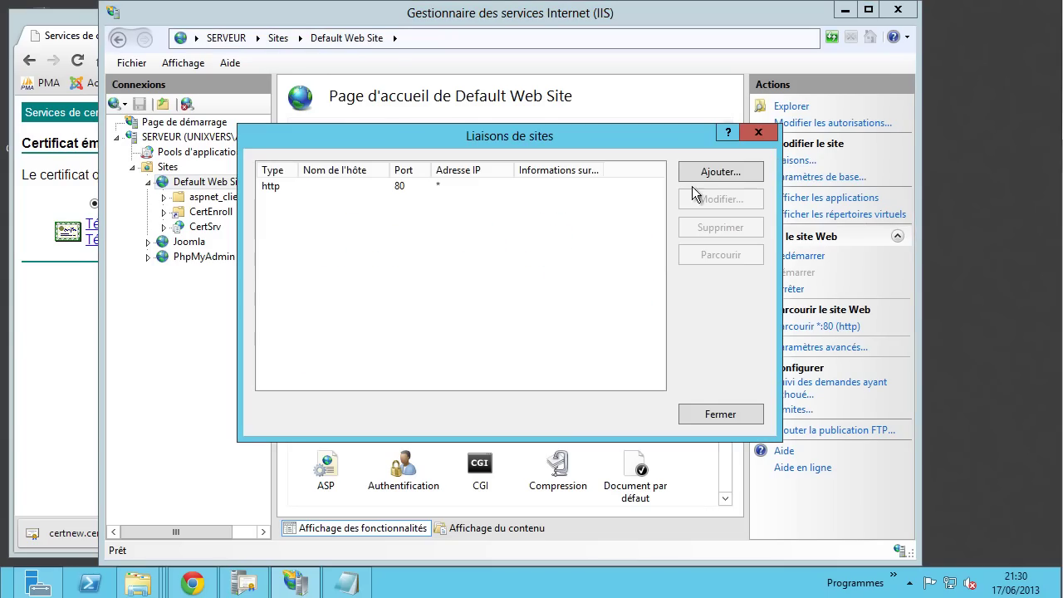
pyautogui.click(729, 176)
pyautogui.click(341, 210)
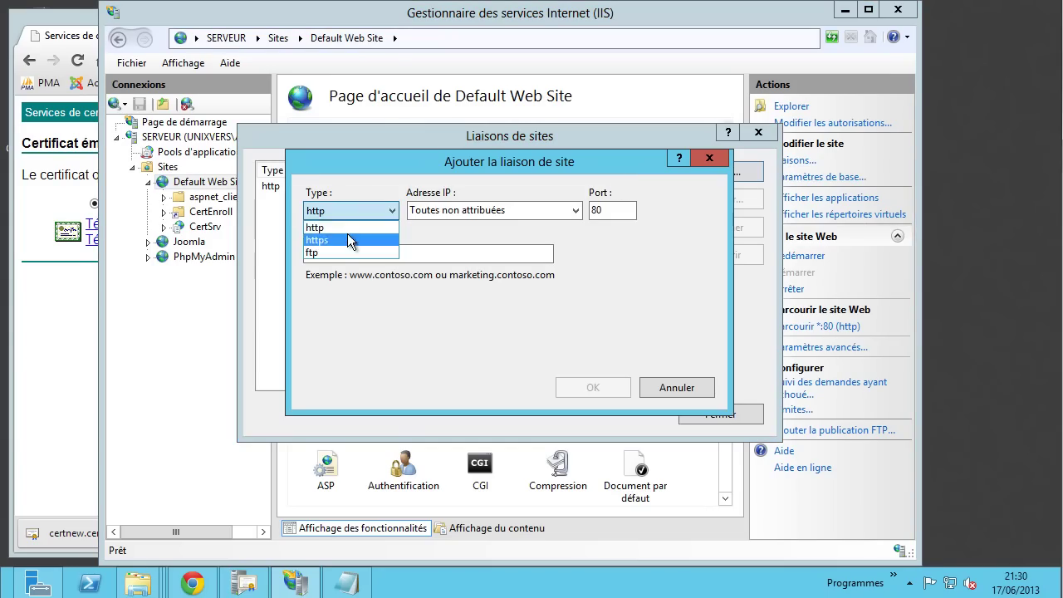
pyautogui.click(347, 229)
pyautogui.click(349, 211)
pyautogui.click(345, 238)
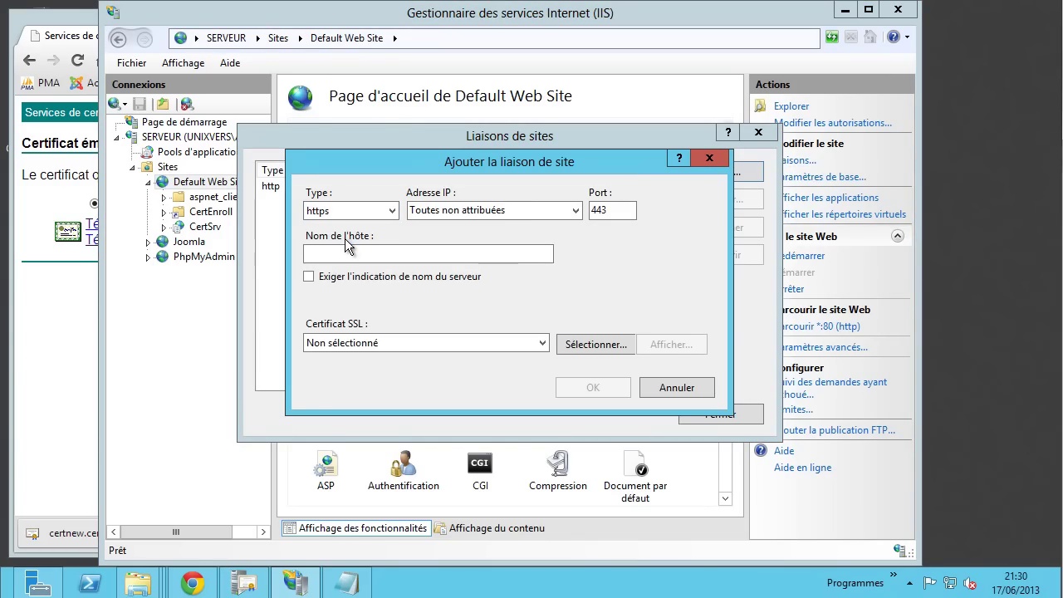
# - Use the serveur.unixvers.net SSL certificate on port 443, confirm the binding, and restart the site
pyautogui.click(362, 344)
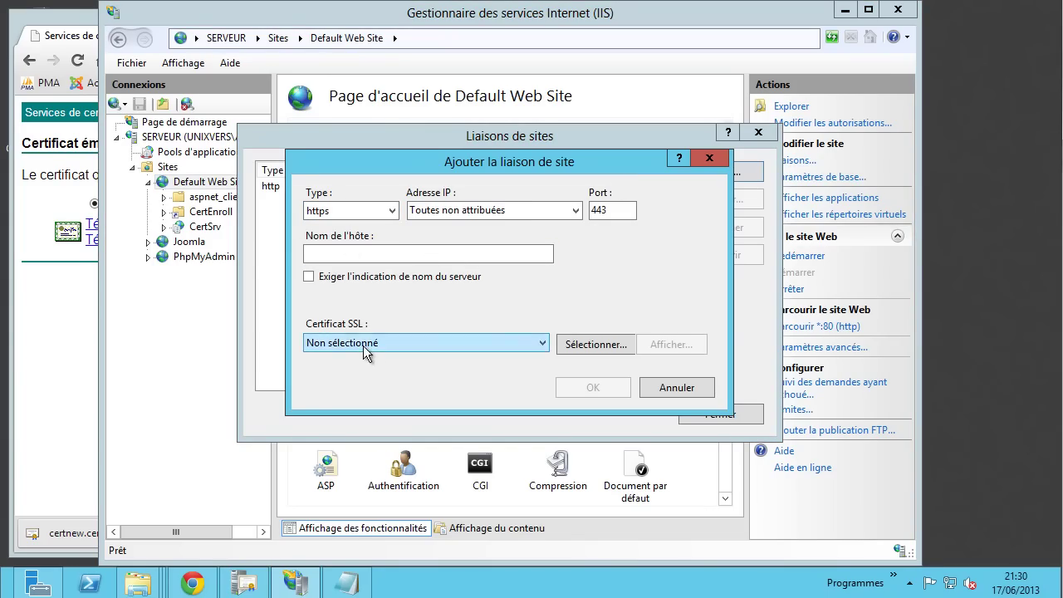
pyautogui.click(373, 371)
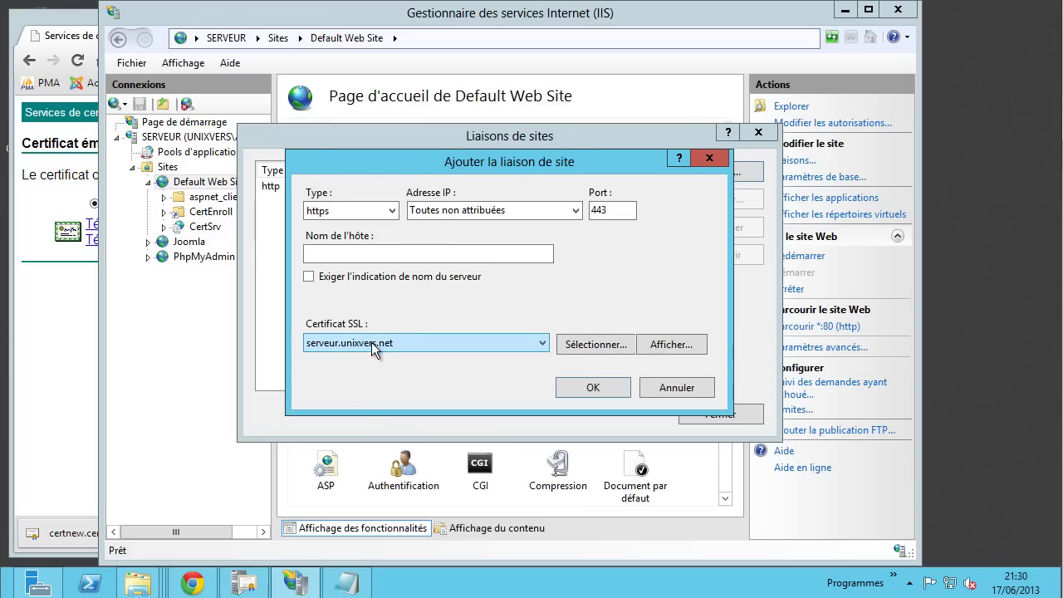
pyautogui.click(645, 343)
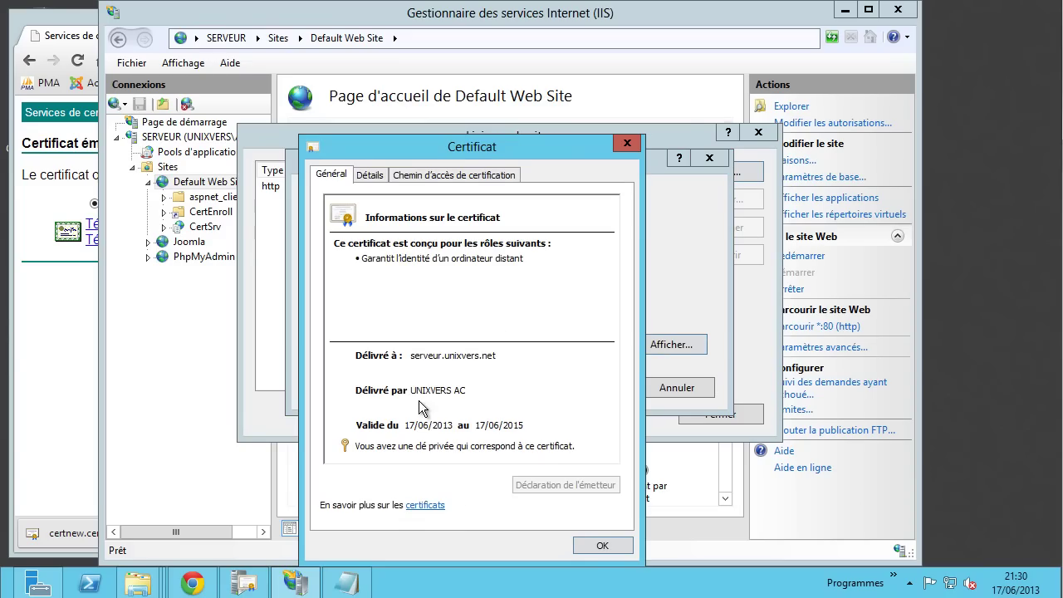
pyautogui.click(607, 545)
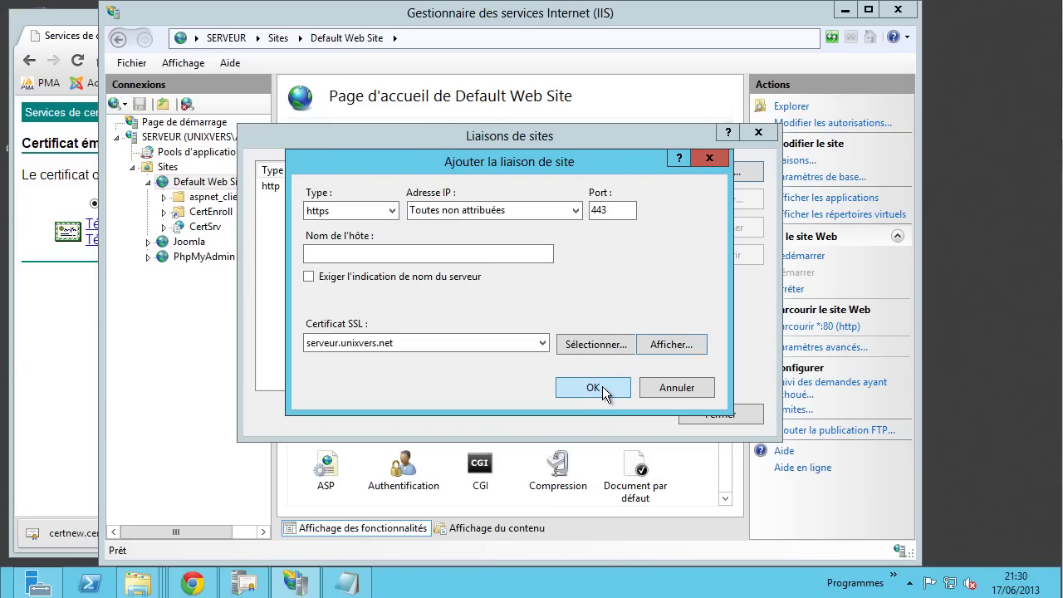
pyautogui.click(593, 388)
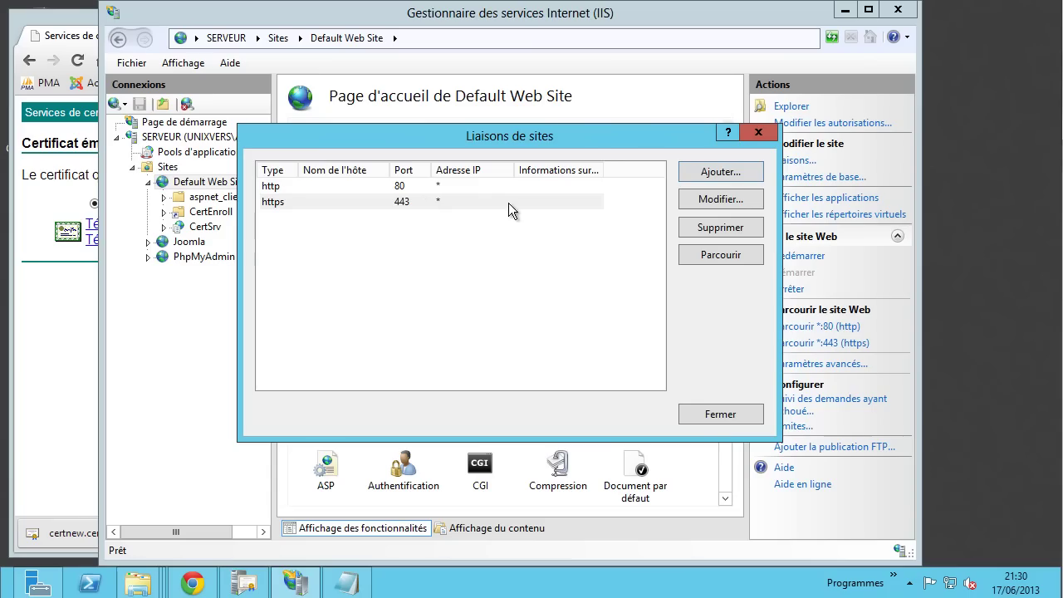
pyautogui.click(714, 413)
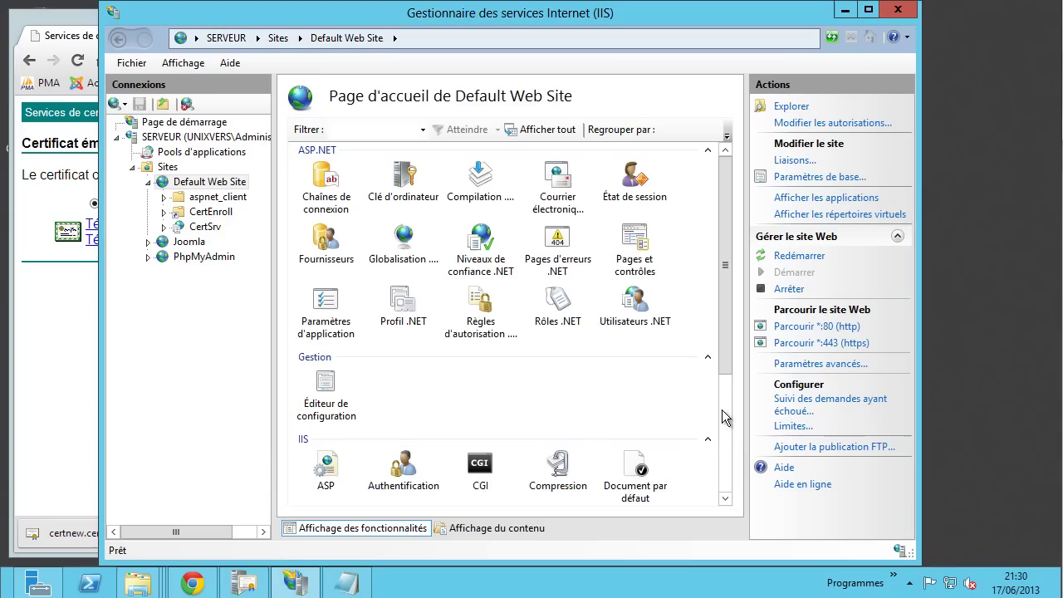
pyautogui.click(808, 254)
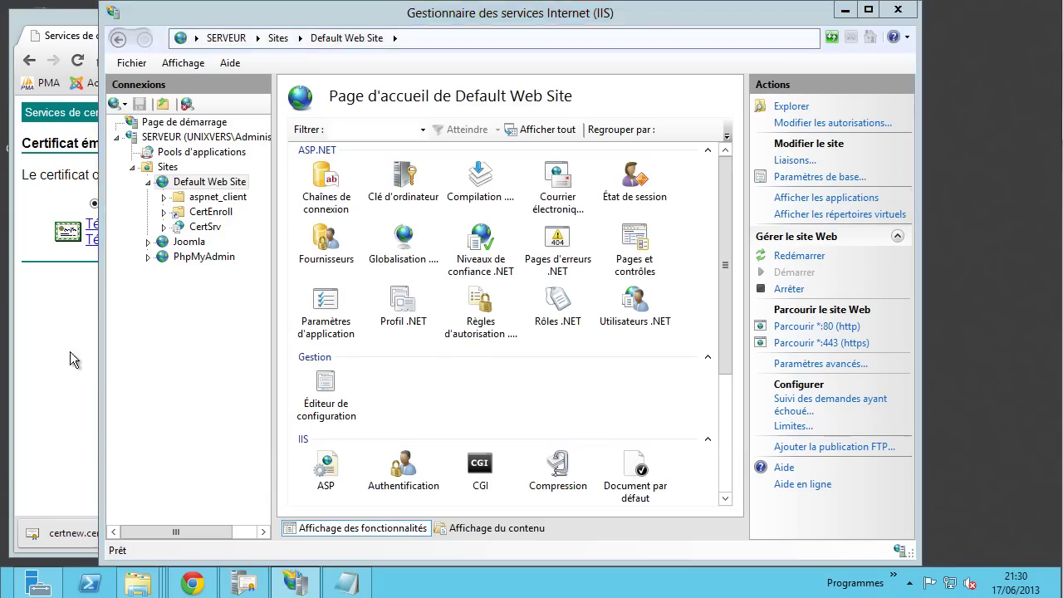
pyautogui.click(70, 351)
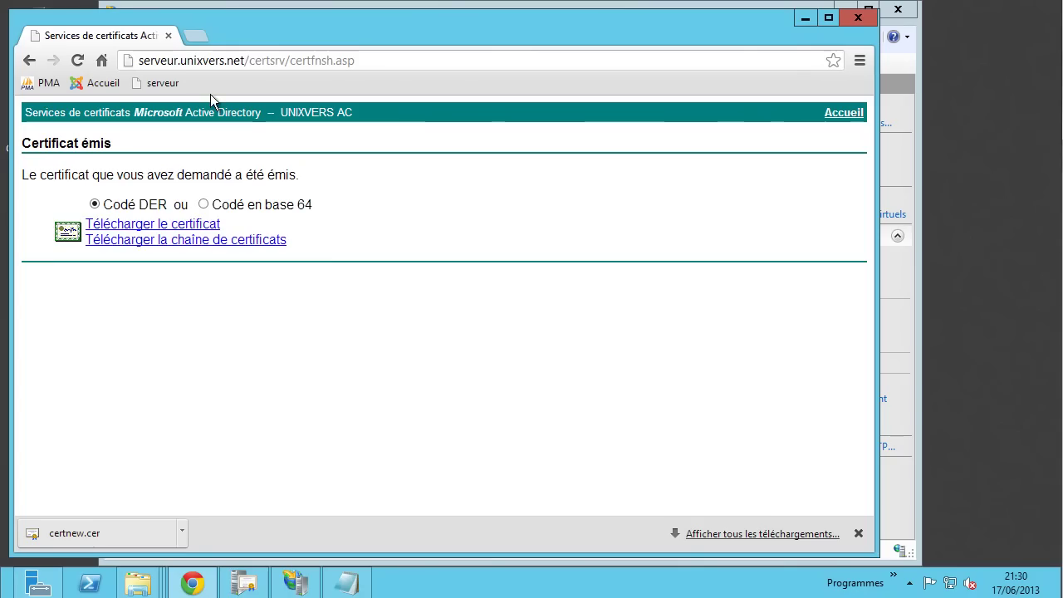
# - Reload the issued-certificate page with form resubmission, then return to and refresh the certsrv Accueil page
pyautogui.click(76, 60)
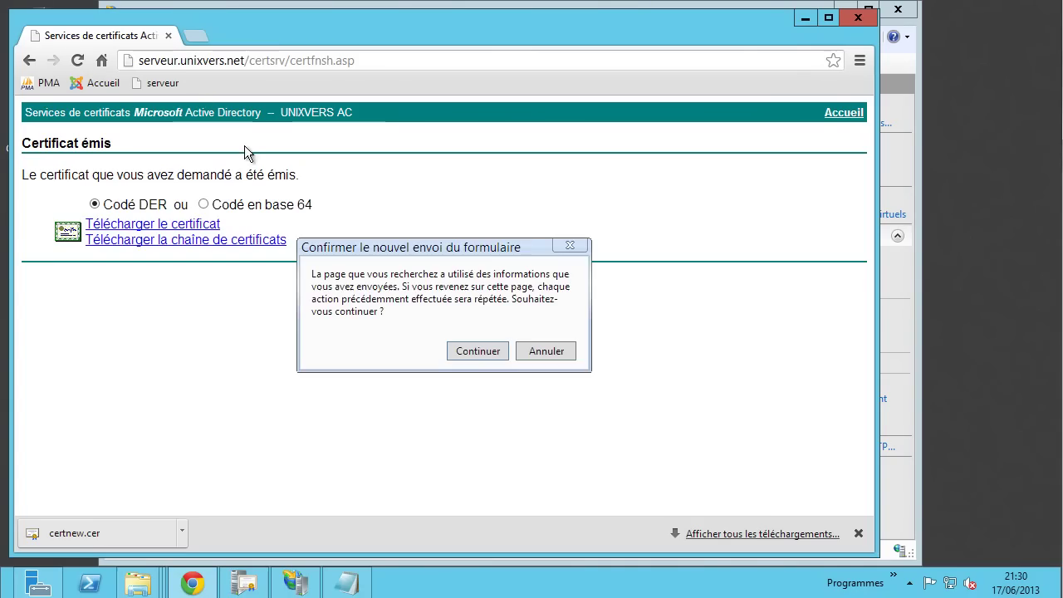
pyautogui.click(477, 351)
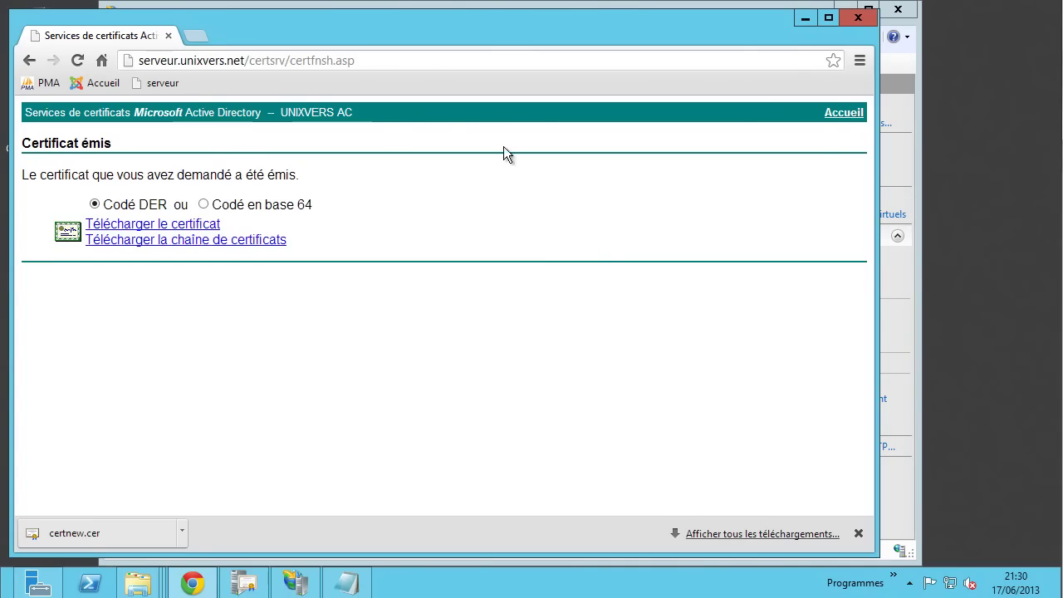
pyautogui.click(840, 114)
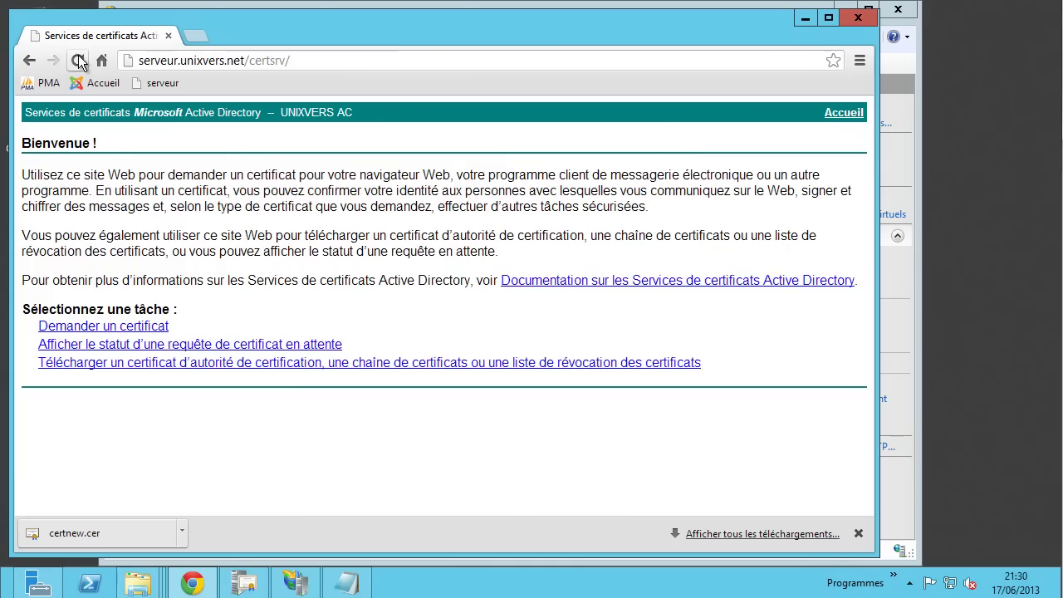
pyautogui.click(77, 60)
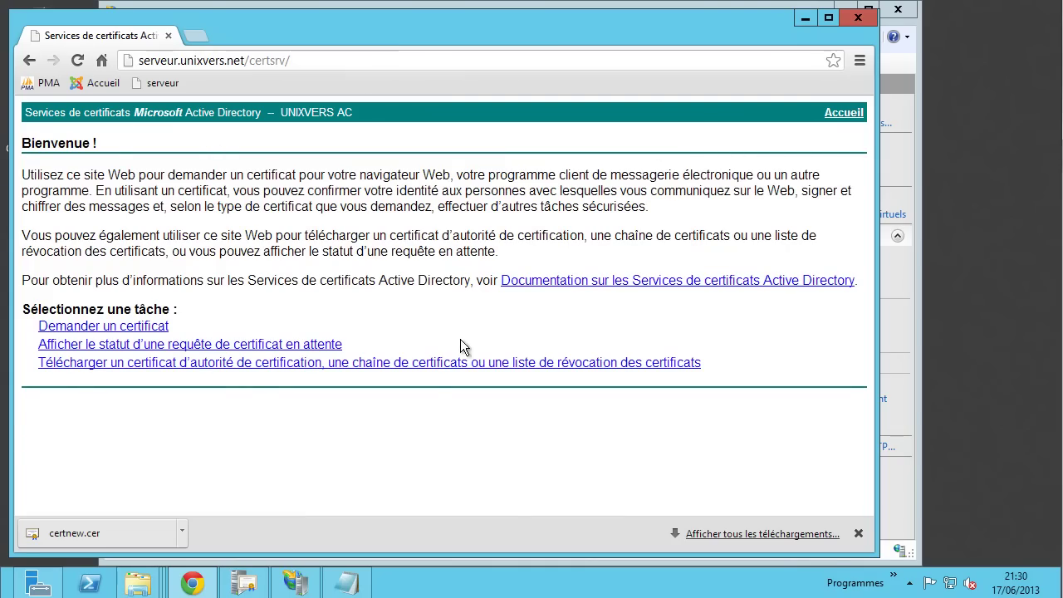